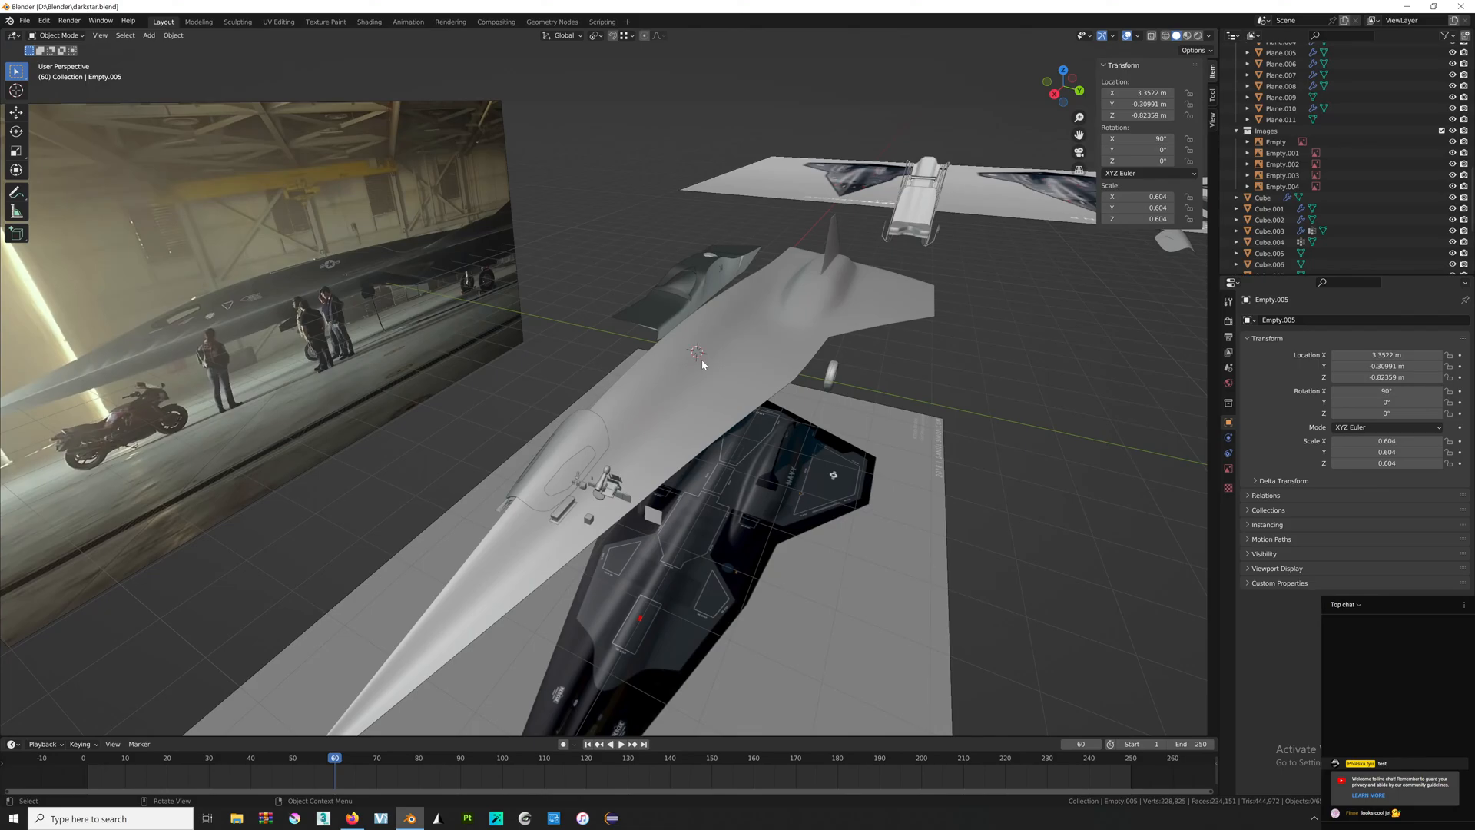
Examine the nose landing gear against the reference photo in the back orthographic view.
middle_click_drag(750, 359, 991, 189)
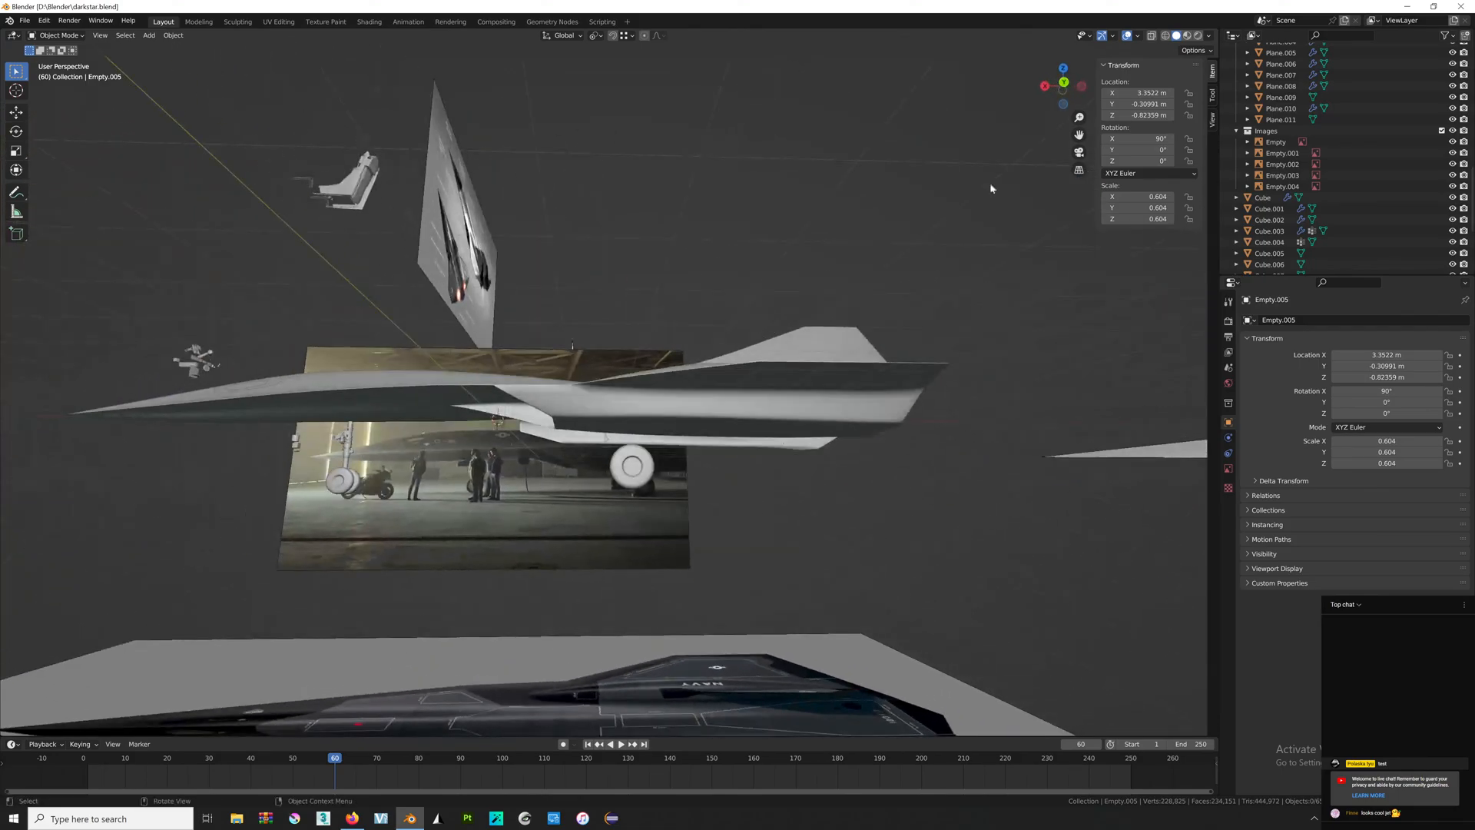
left_click(1064, 83)
middle_click_drag(386, 495, 602, 462, "shift")
scroll(602, 462, "up", 6)
scroll(648, 468, "up", 9)
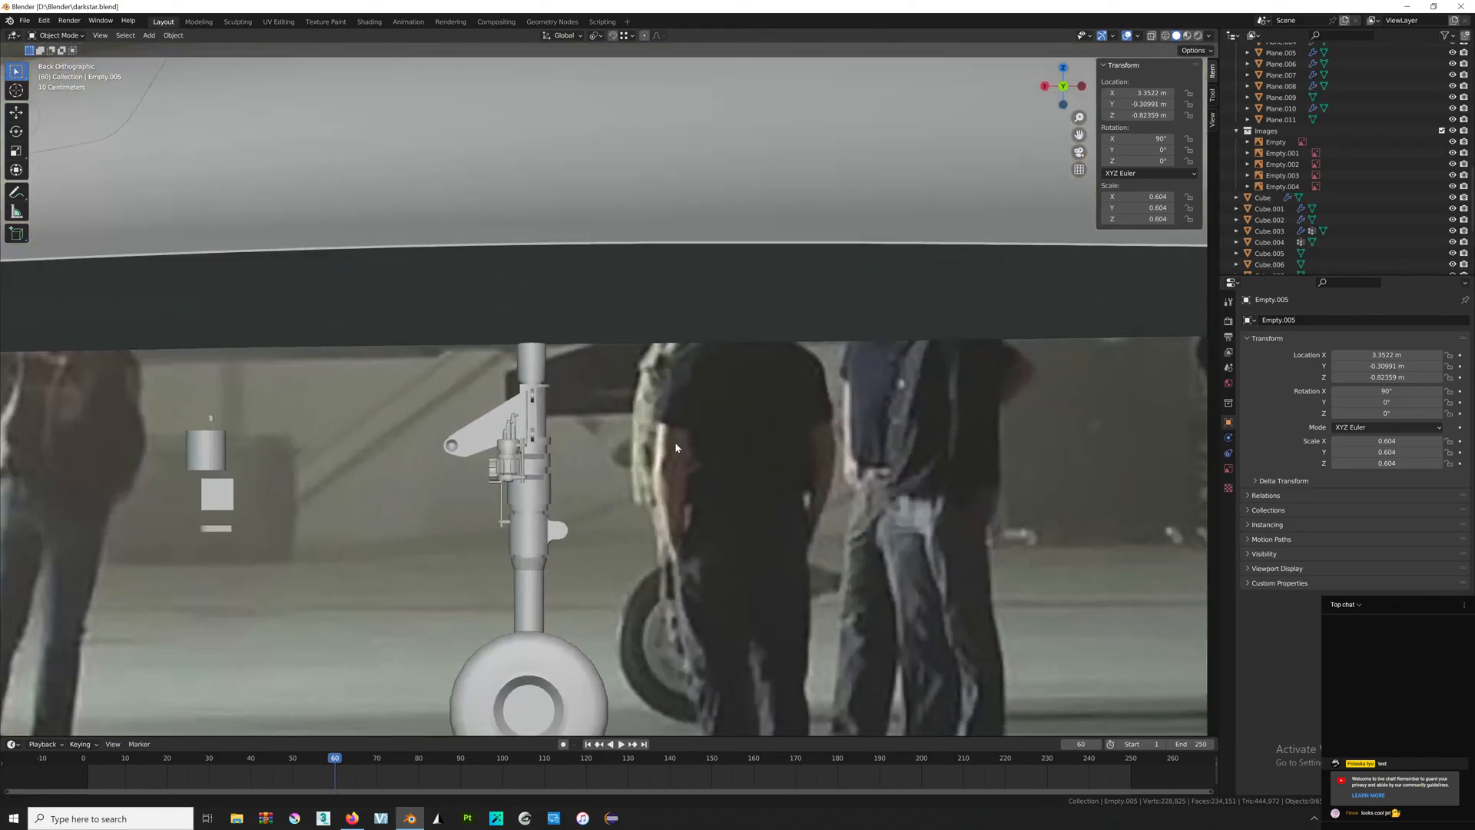
scroll(747, 342, "down", 10)
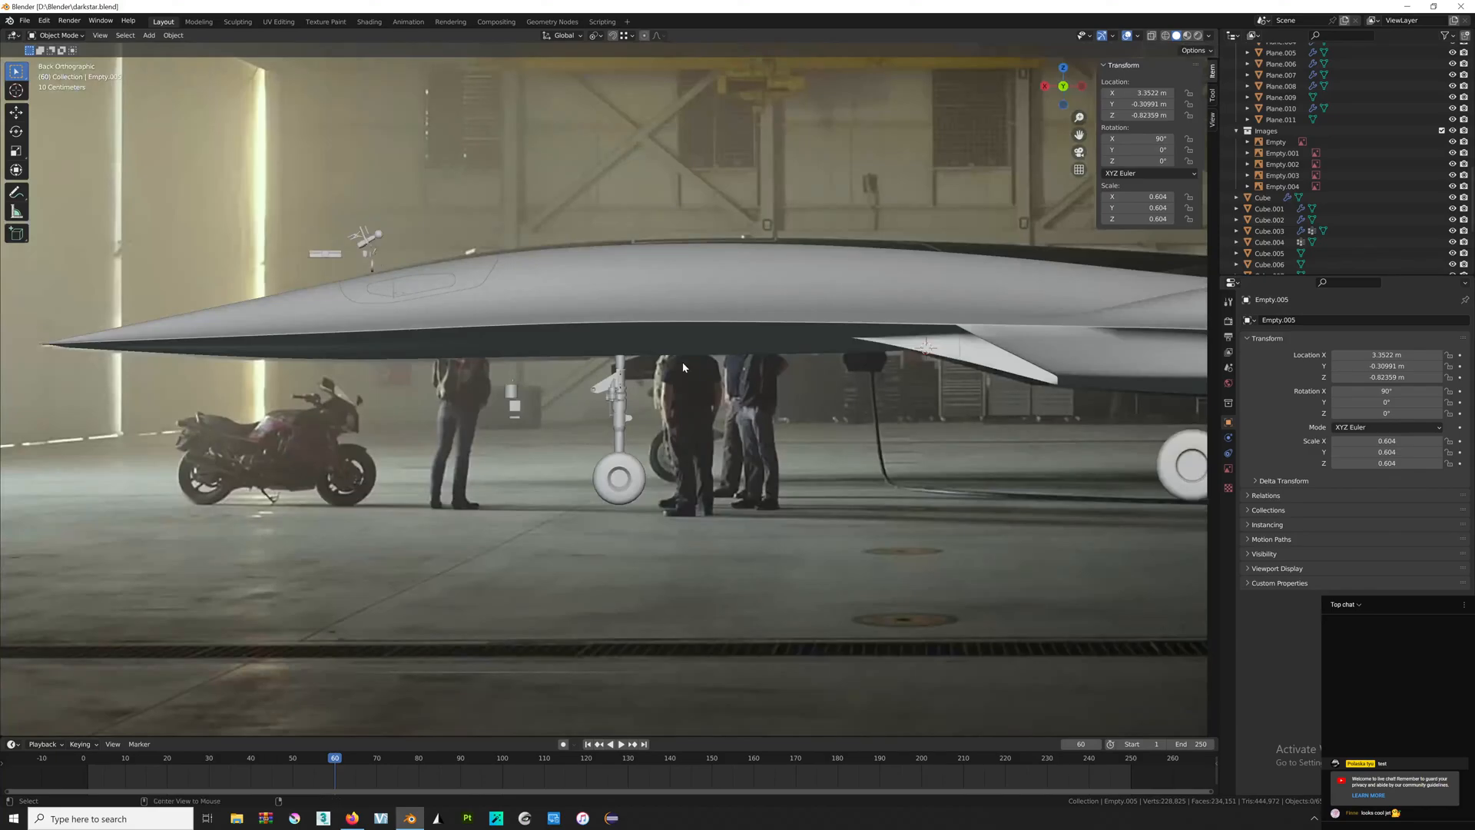
scroll(775, 413, "down", 8)
scroll(635, 375, "up", 15)
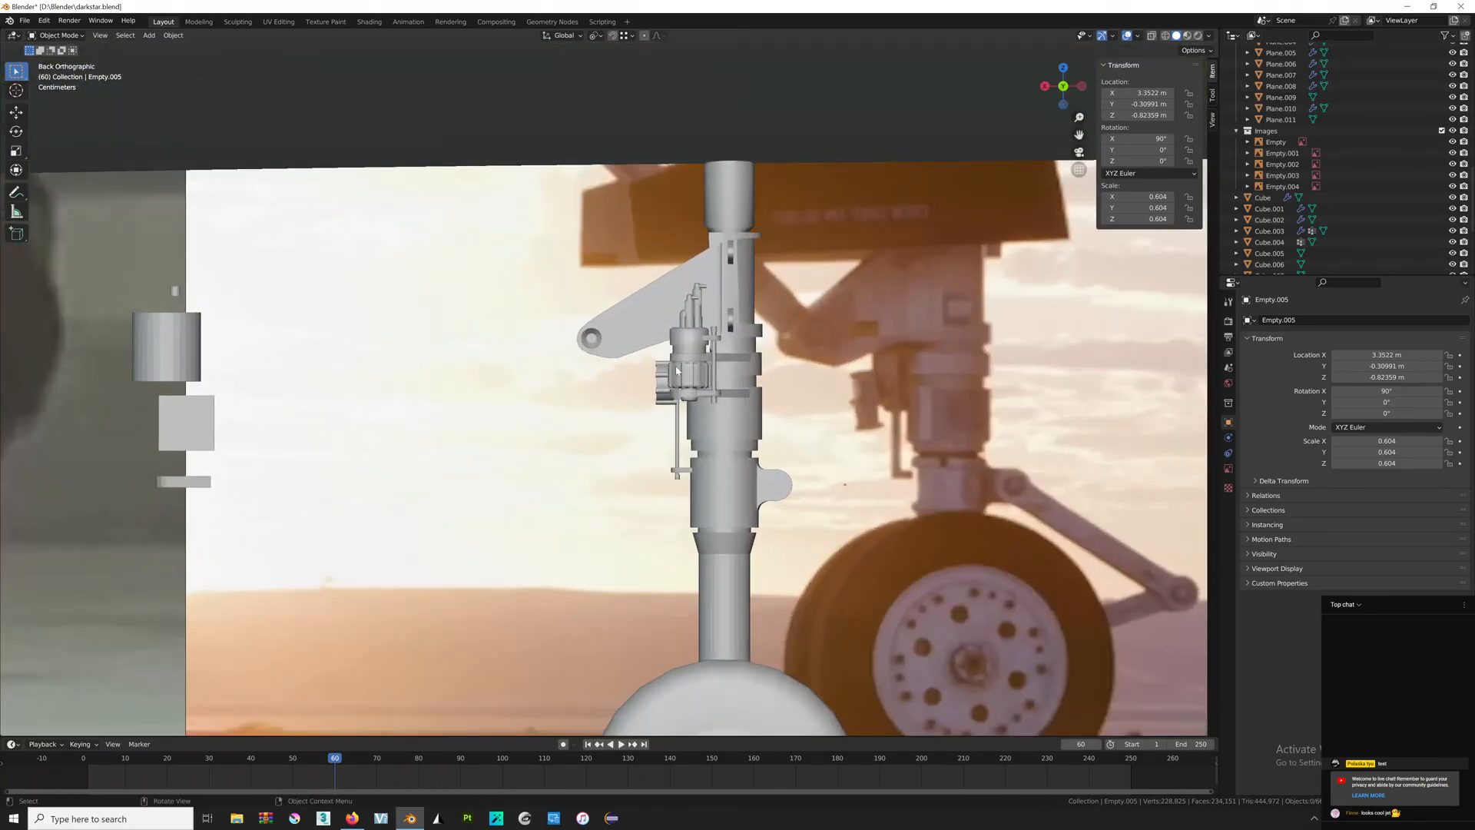
middle_click_drag(658, 368, 619, 369, "shift")
scroll(618, 371, "up", 3)
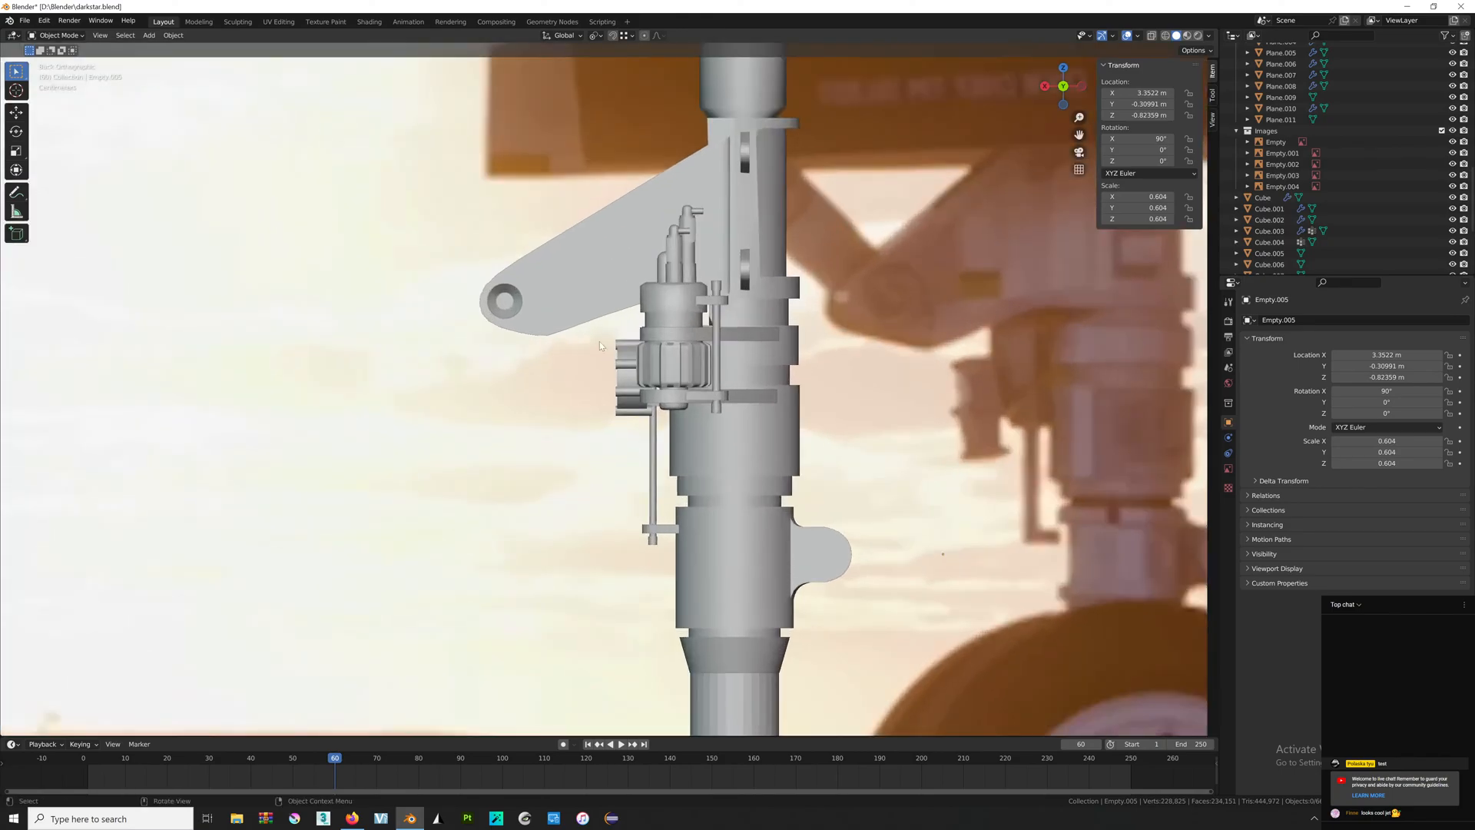
Fully crease the paired cross edges at the rounded end of the gear column's bracket arm.
left_click(519, 316)
key("Tab")
mouse_move(514, 316)
middle_mouse_down()
mouse_move(568, 315)
mouse_move(503, 325)
middle_mouse_up()
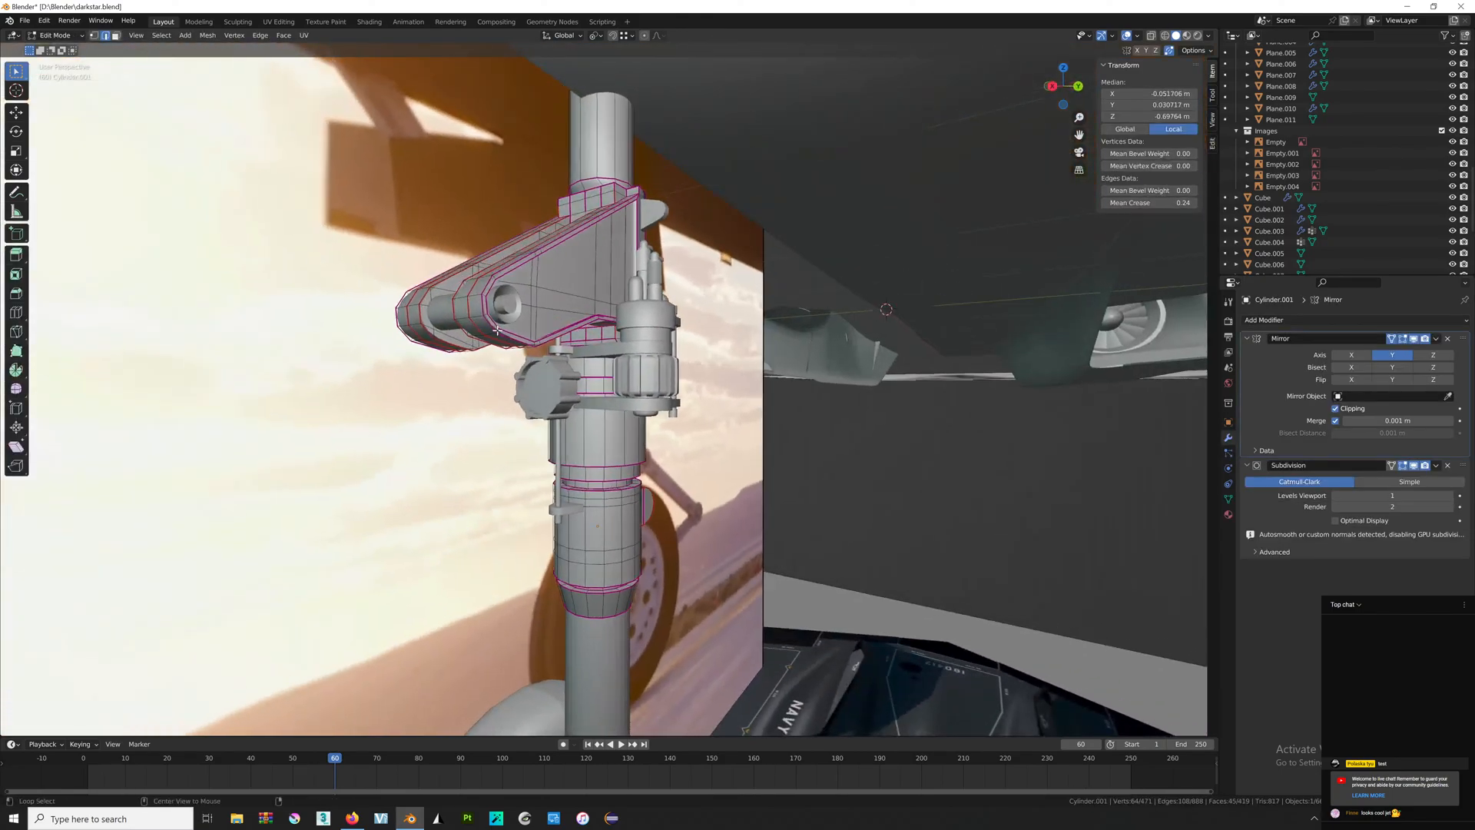
scroll(387, 309, "up", 4)
left_click(580, 381)
left_click(536, 381, "shift")
middle_click_drag(536, 381, 449, 346)
key("shift+e")
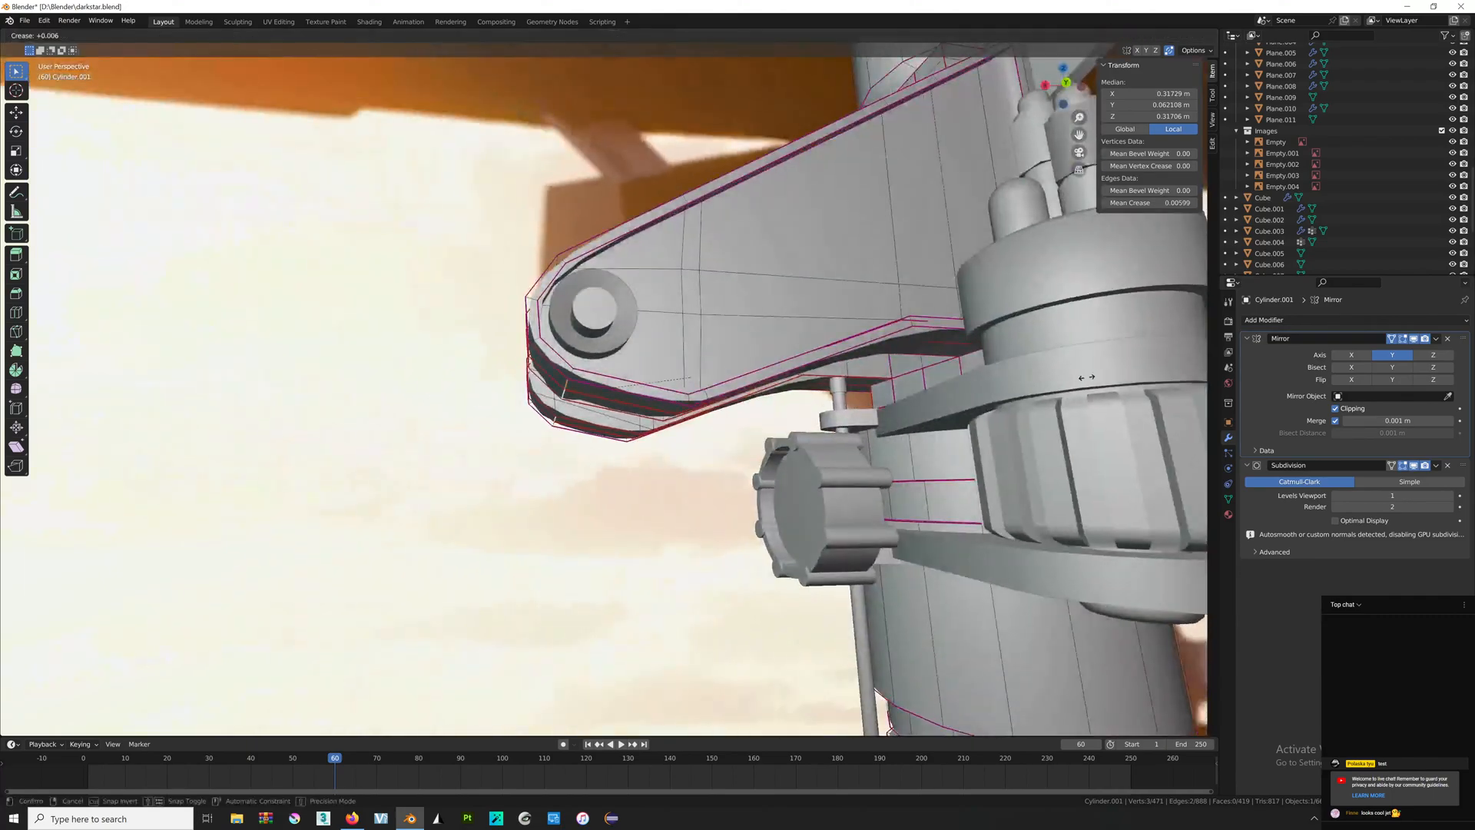
left_click(326, 382)
middle_click_drag(682, 396, 689, 353)
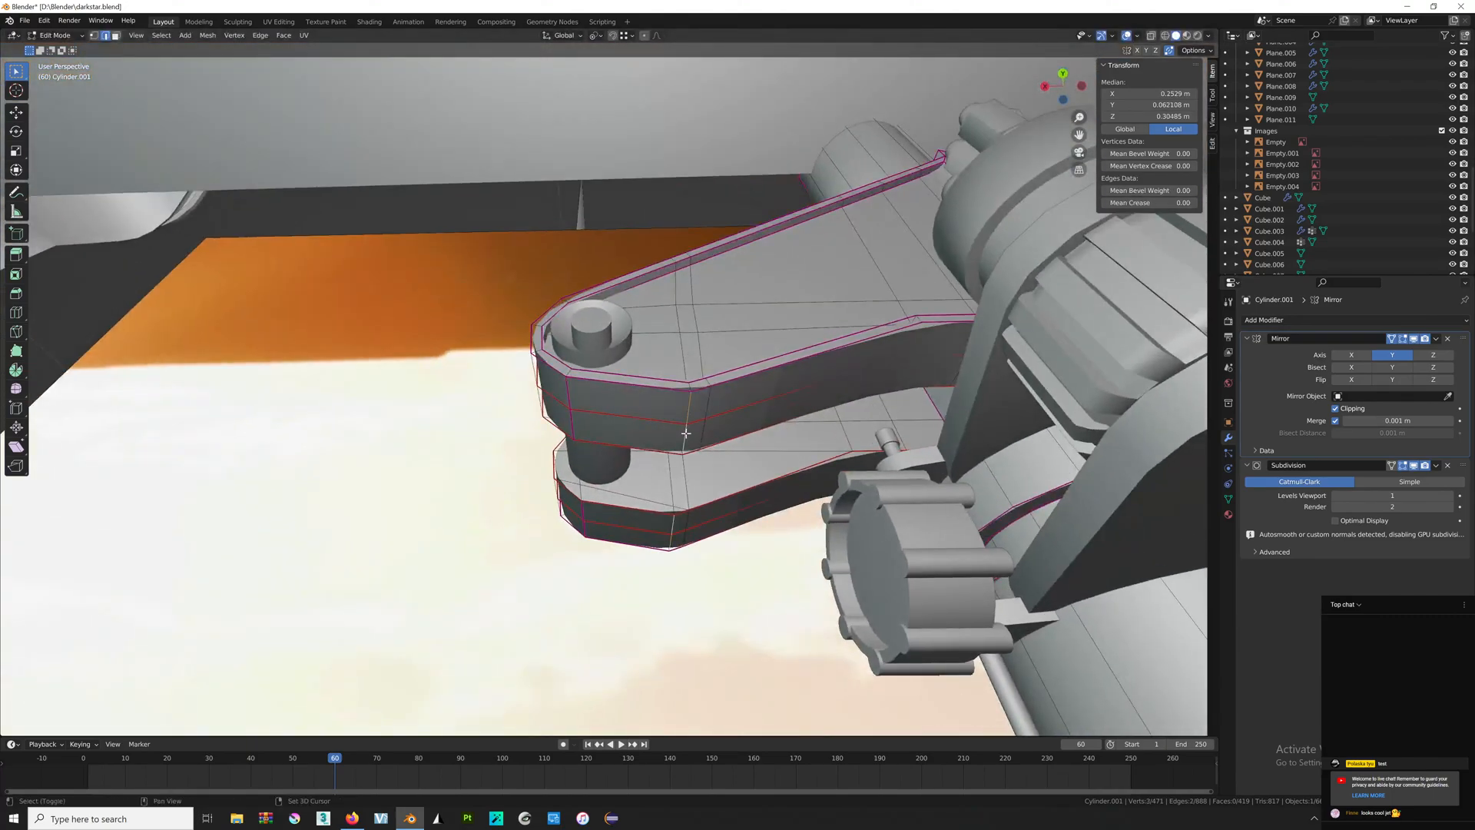
key("Tab")
scroll(689, 531, "down", 7)
middle_click_drag(689, 531, 753, 607)
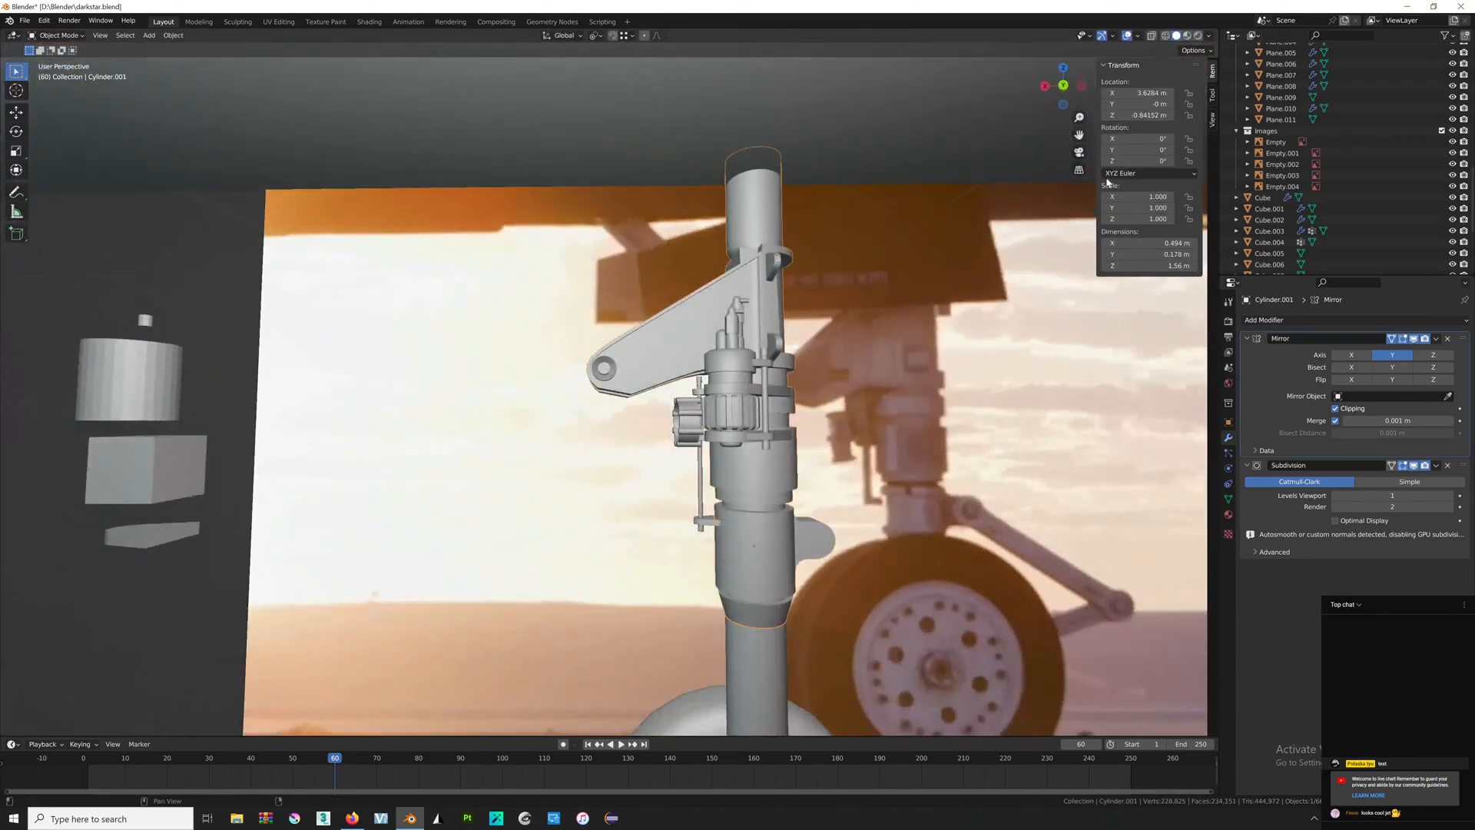
Set the mean crease of the selected edges at the bracket arm's end to 0.
left_click(1067, 92)
left_click(1067, 91)
left_click(1069, 87)
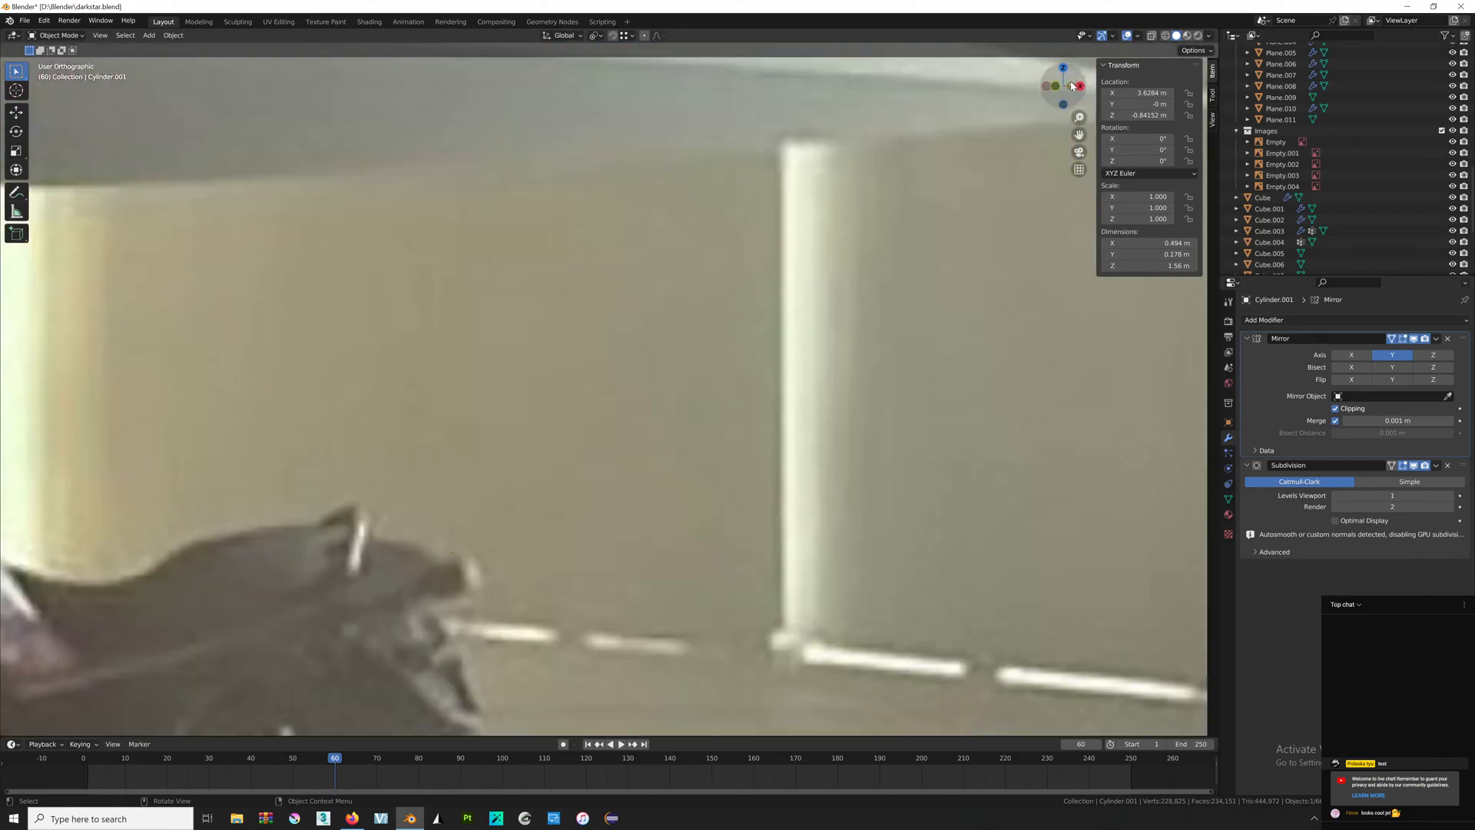
scroll(970, 307, "up", 2)
middle_click_drag(968, 312, 837, 298, "shift")
key("Tab")
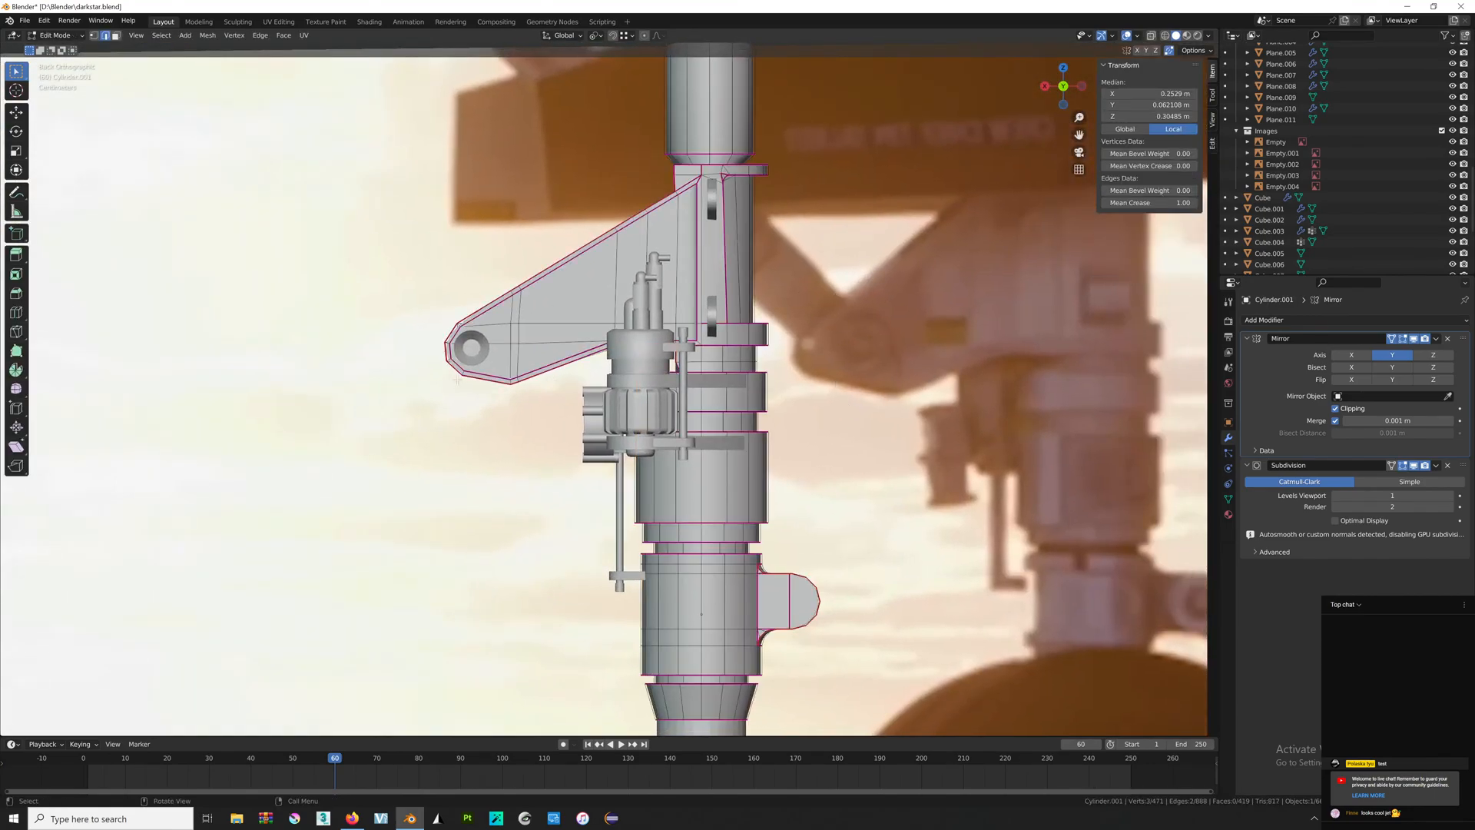
key("alt+z")
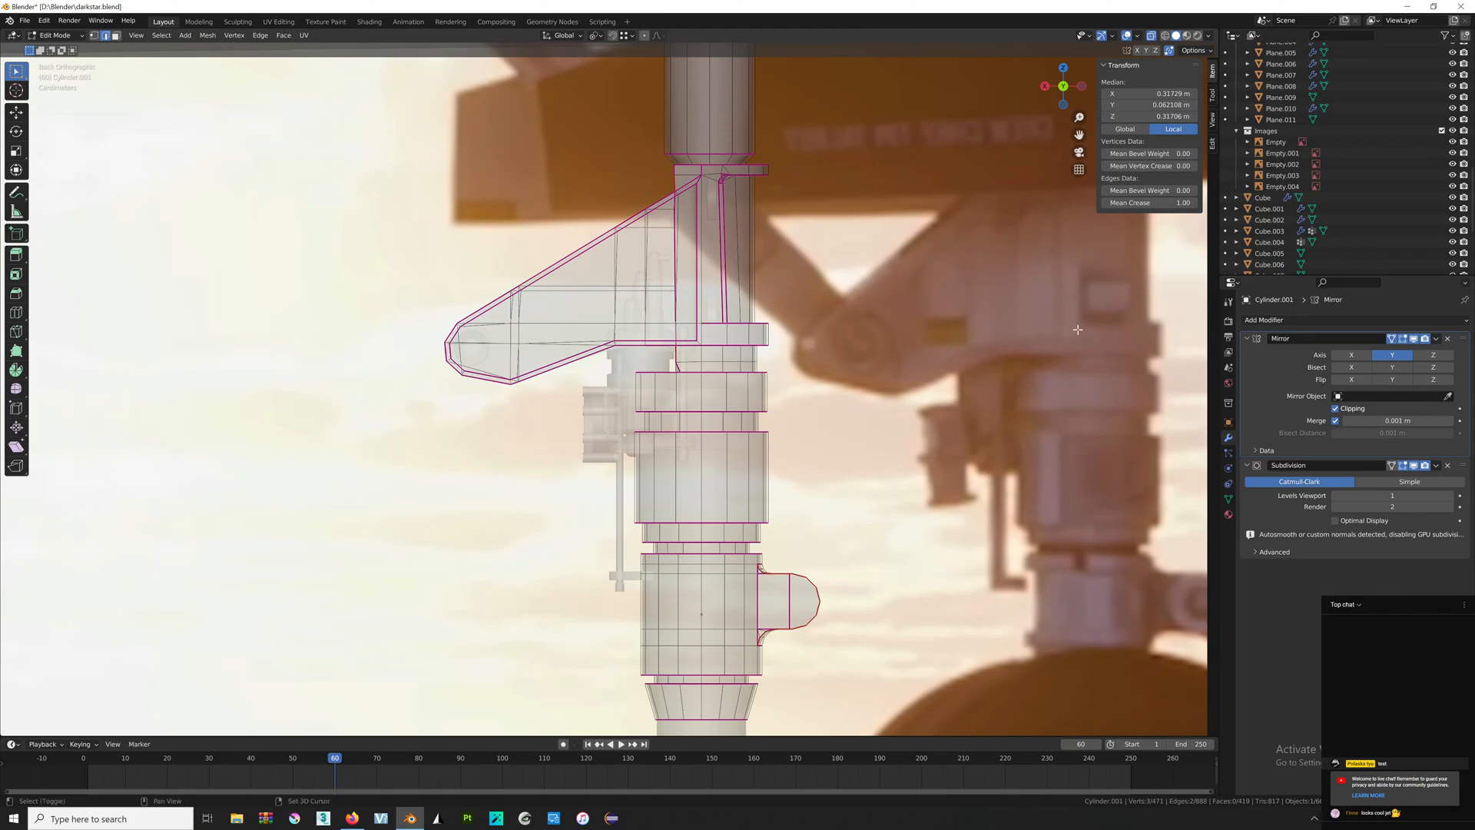
left_click(1150, 203)
type("0")
key("Return")
key("Tab")
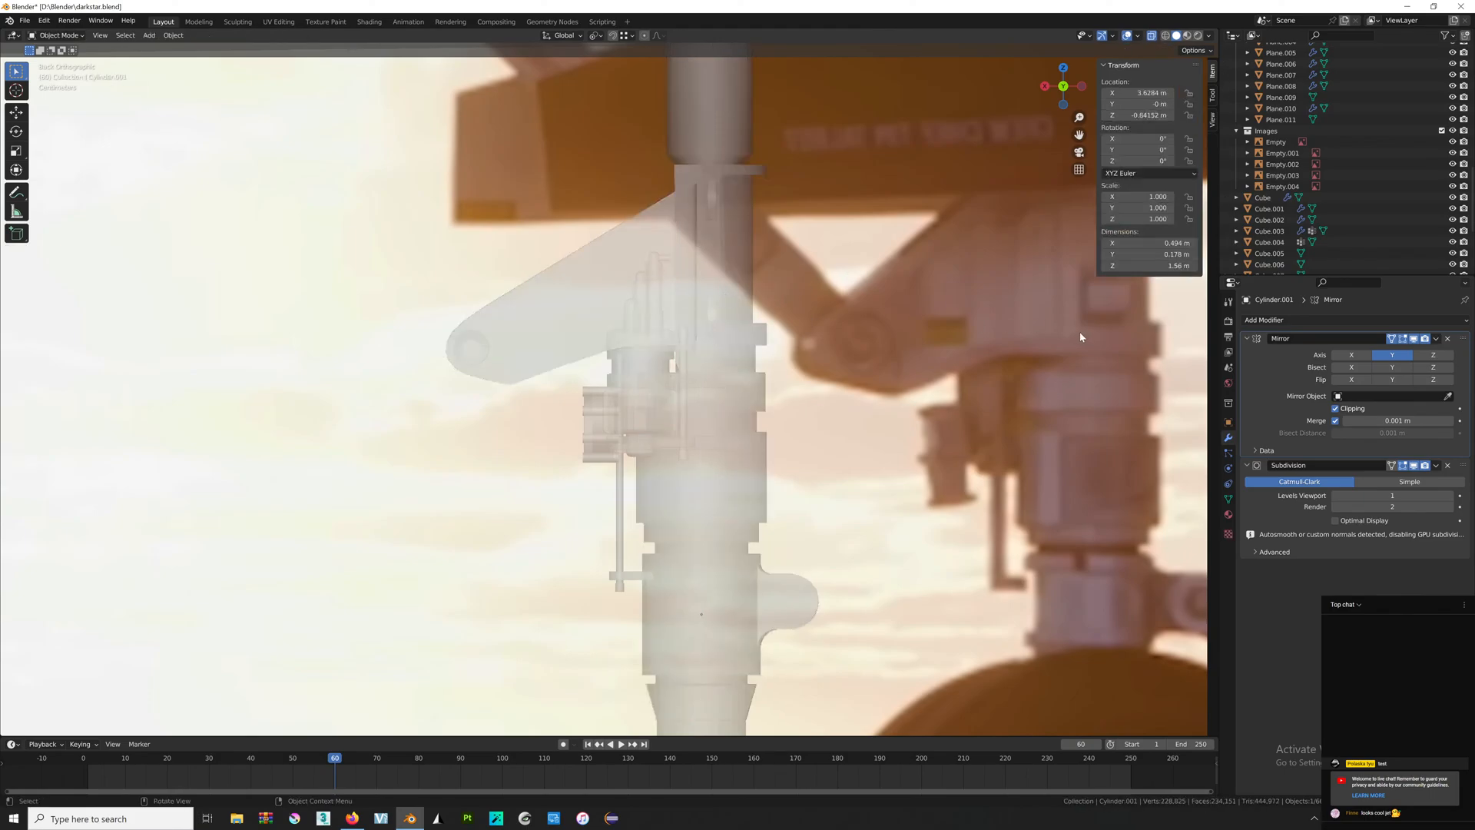
Select the paired cross edges at the bracket arm's underside bend near the column and set their crease to 1.00.
key("Tab")
key("alt+z")
middle_click_drag(694, 352, 579, 347)
scroll(599, 365, "up", 4)
key("alt+z")
key("alt+z")
left_click(571, 327)
left_click(607, 319, "shift")
key("shift+e")
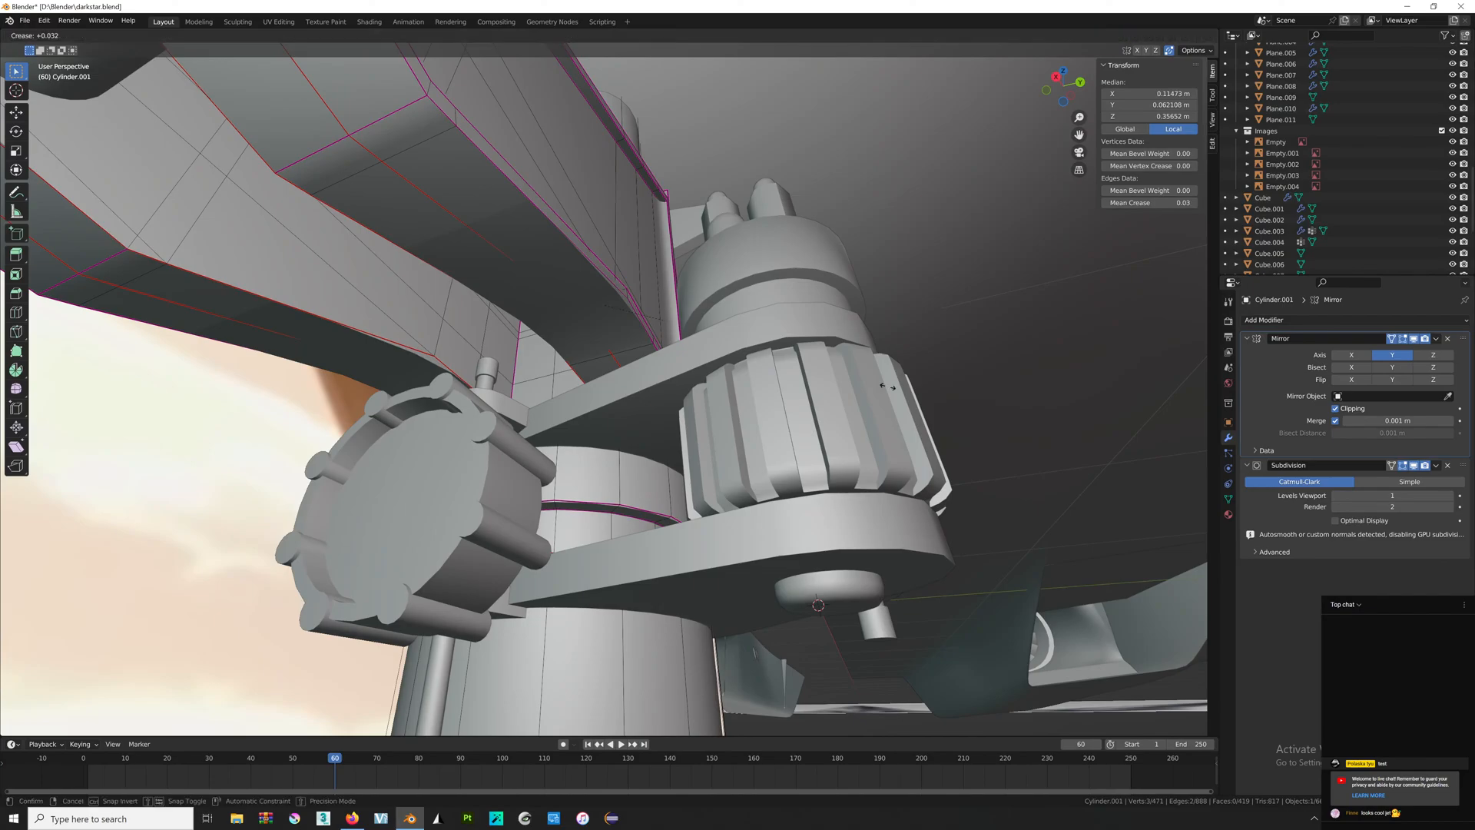
left_click(65, 676)
key("Tab")
scroll(814, 491, "down", 5)
middle_click_drag(814, 492, 891, 581)
scroll(837, 607, "down", 3)
scroll(861, 553, "up", 7)
Try to crease the short corner edge where the bracket arm's lower rim bends near the column.
key("Tab")
middle_click_drag(630, 300, 603, 388, "shift")
scroll(602, 388, "up", 7)
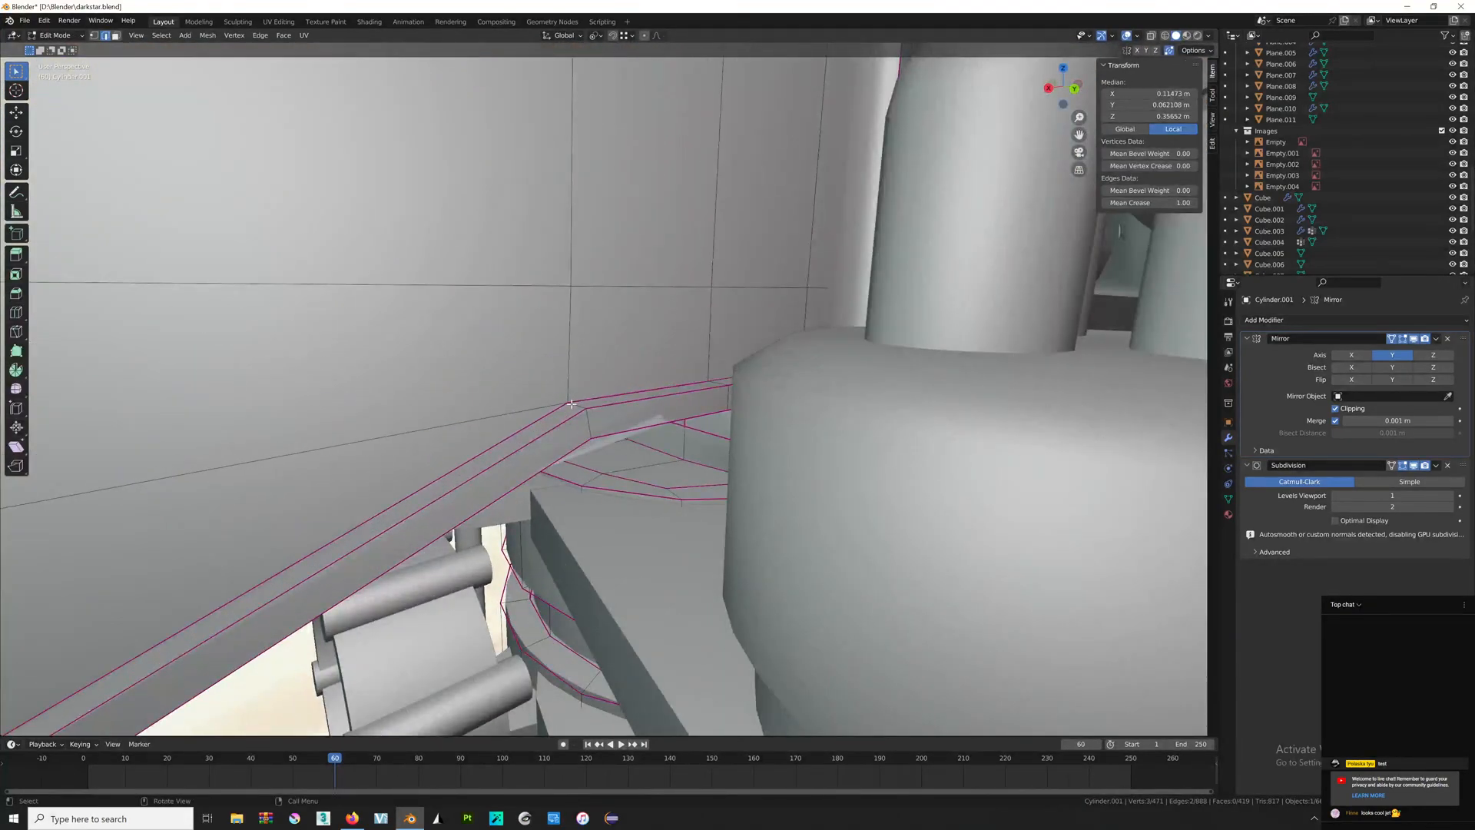
left_click(576, 405)
key("shift+e")
left_click(342, 484)
key("Tab")
scroll(566, 435, "down", 7)
middle_click_drag(567, 435, 585, 403)
scroll(653, 372, "up", 6)
Try to slide the cross edge at the bracket arm's underside bend along the arm.
key("Tab")
scroll(658, 330, "up", 3)
left_click(543, 450, "shift")
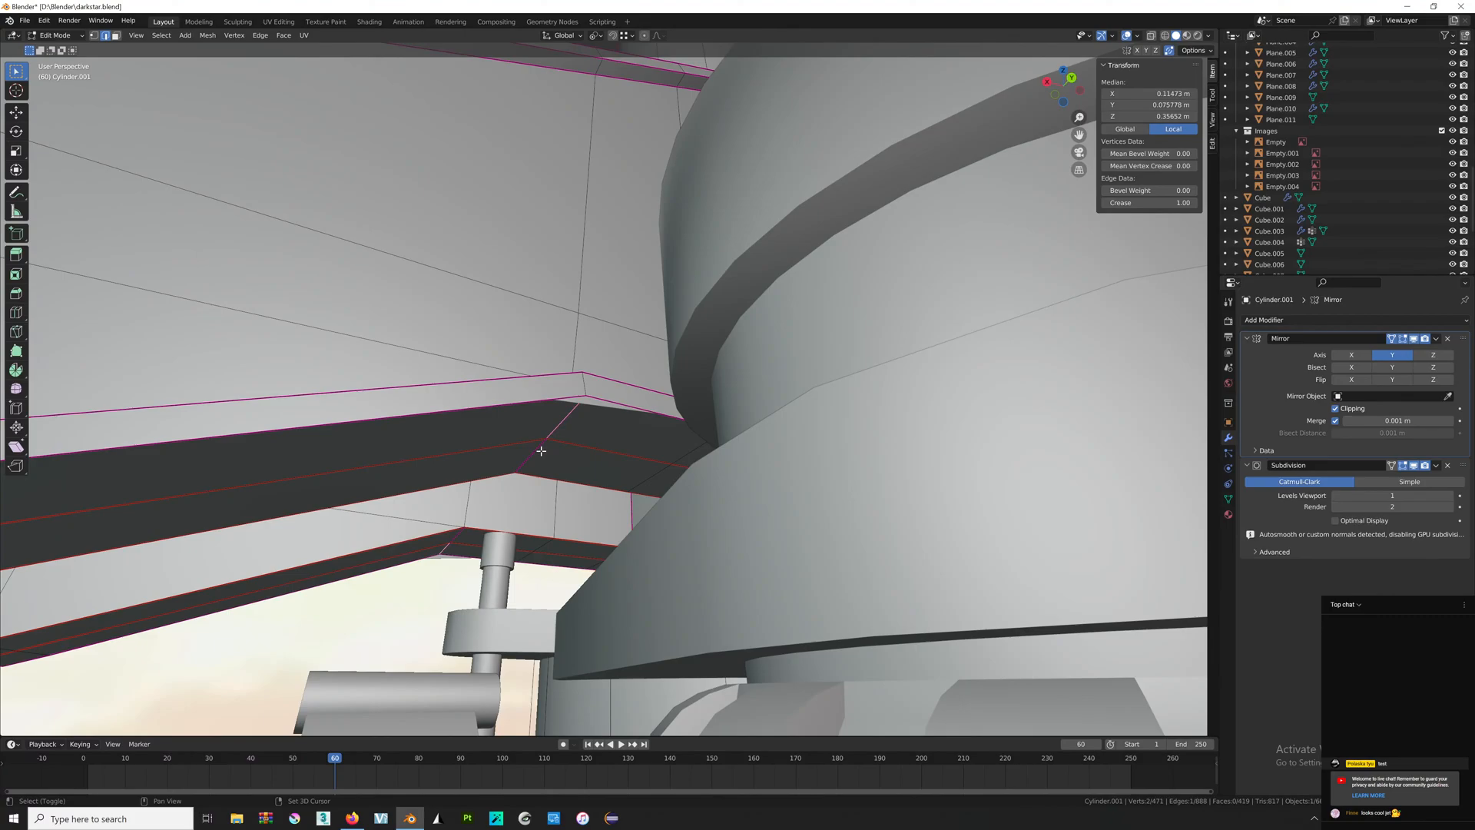
key("g")
key("g")
left_click(637, 381)
middle_click_drag(637, 381, 681, 329)
left_click(657, 456, "shift")
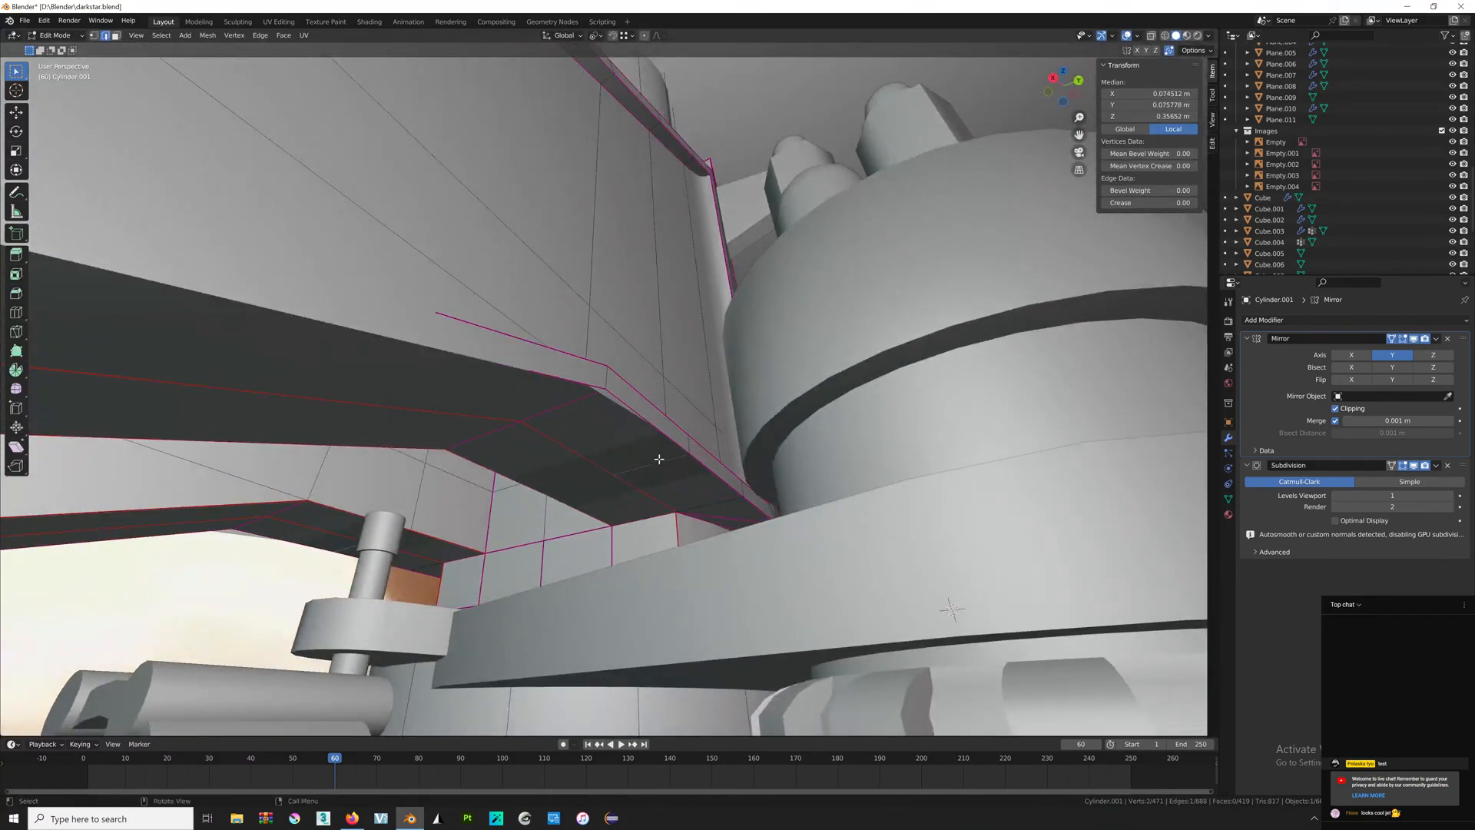
Set the crease to 1.00 on the short edge across the bracket arm's lower rim at the bend.
middle_click_drag(677, 464, 590, 478)
key("alt+z")
key("alt+z")
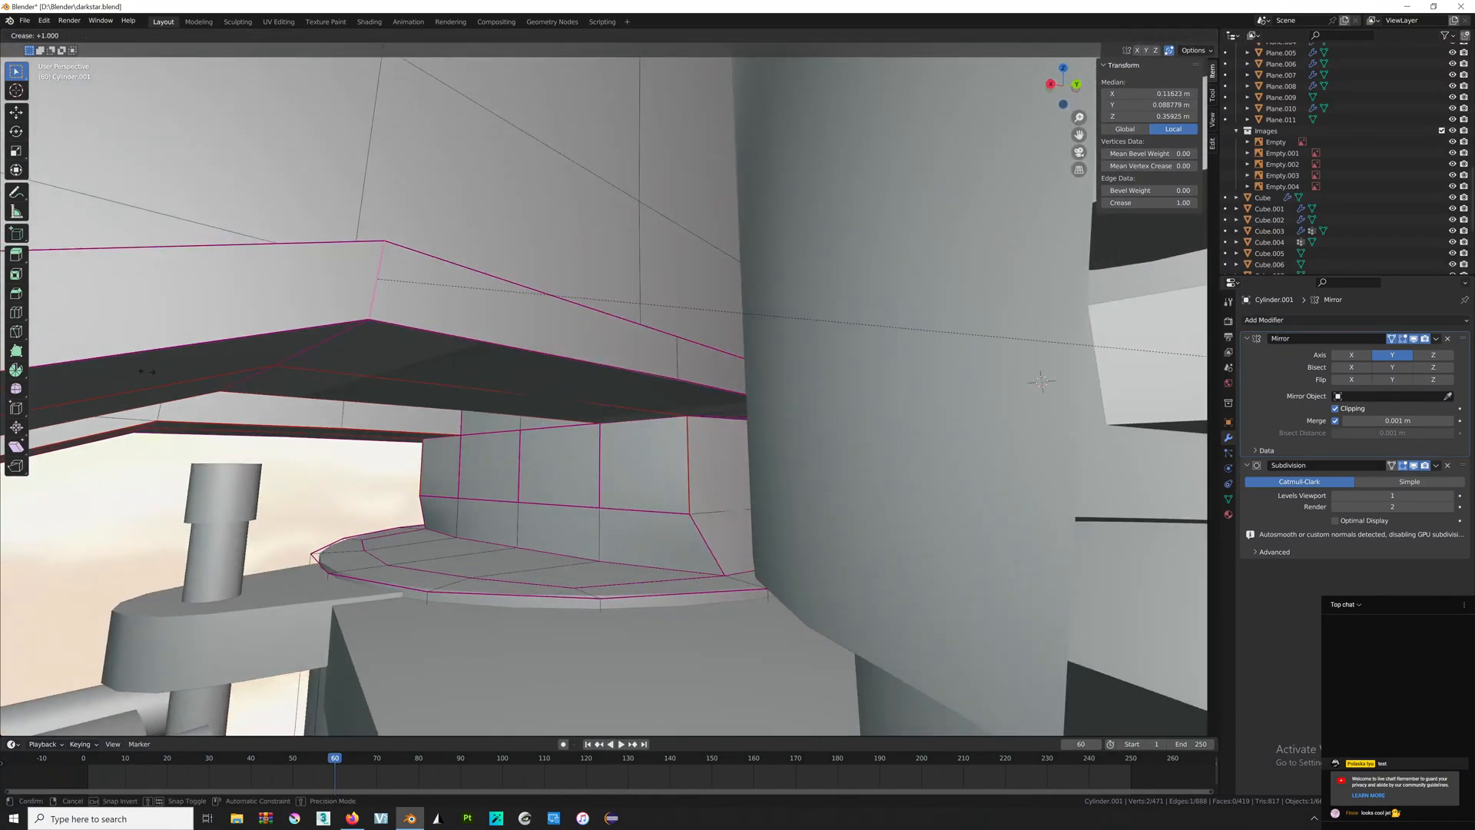
key("Tab")
scroll(393, 384, "down", 5)
middle_click_drag(600, 396, 492, 416)
scroll(540, 438, "down", 4)
scroll(541, 438, "down", 3)
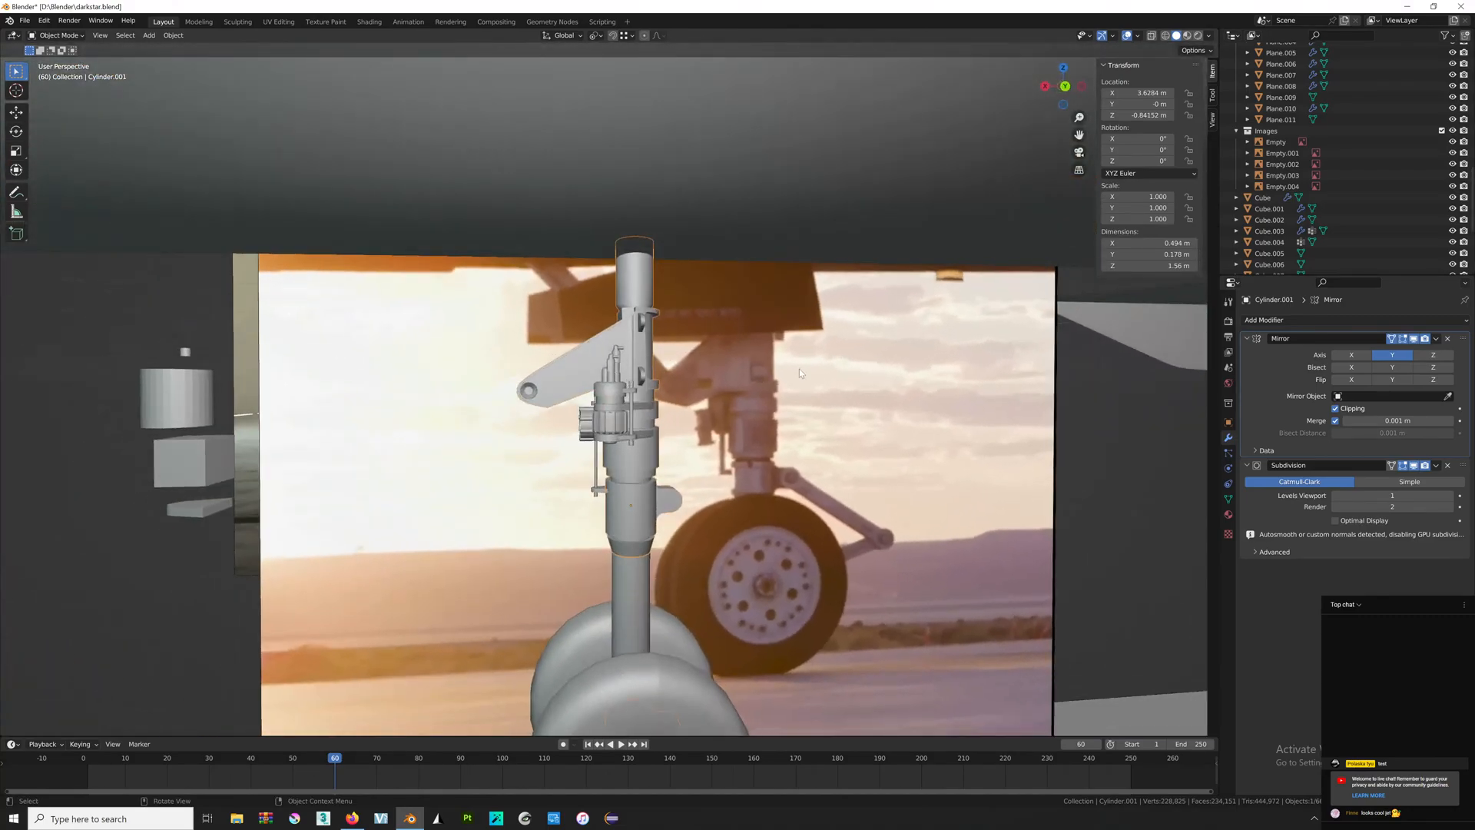
Compare the nose gear with the reference photo from the back view, in both solid and X-ray display.
middle_click_drag(895, 257, 860, 248)
left_click(1058, 87)
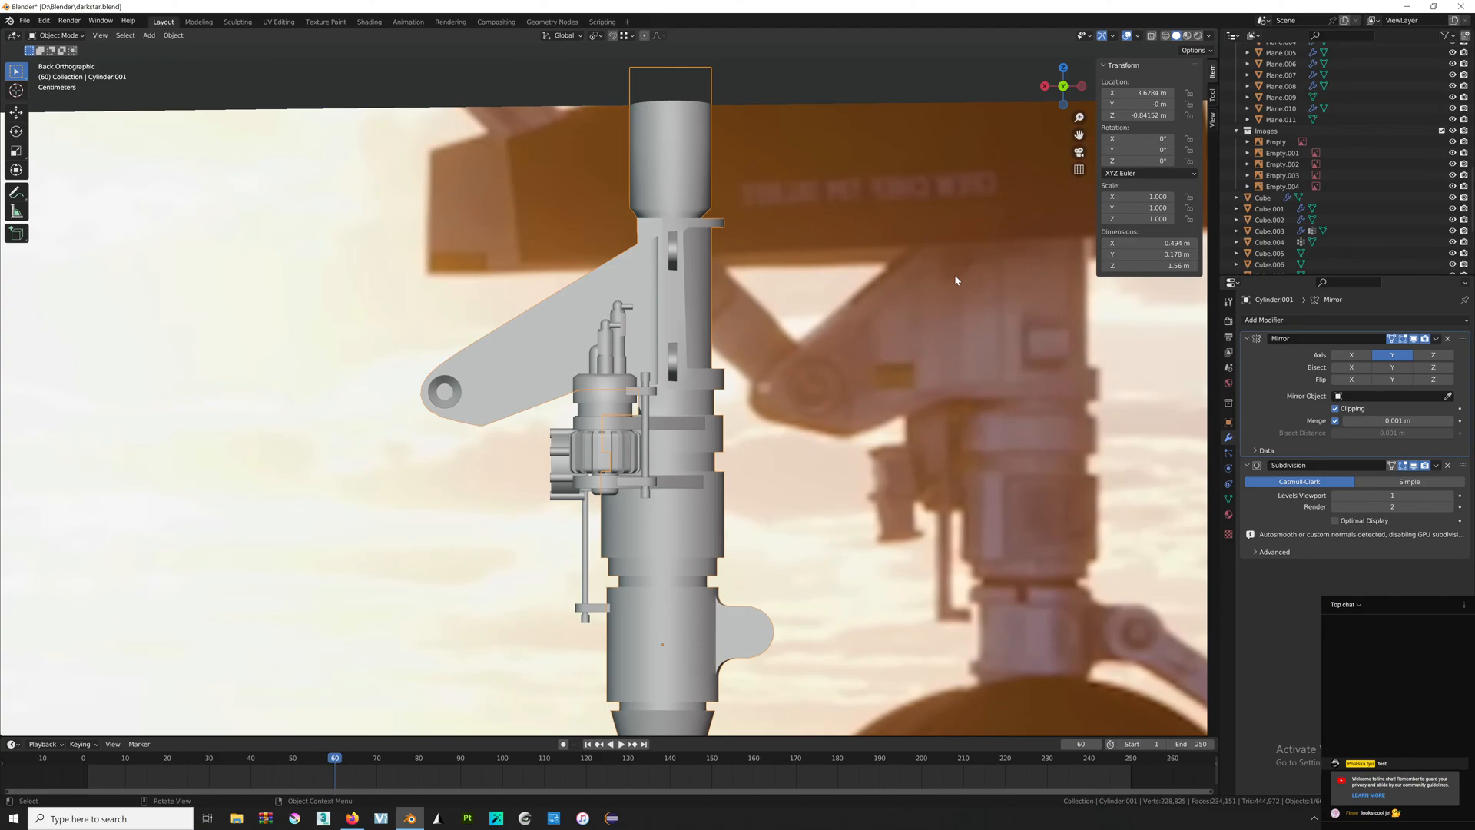
scroll(956, 281, "down", 4)
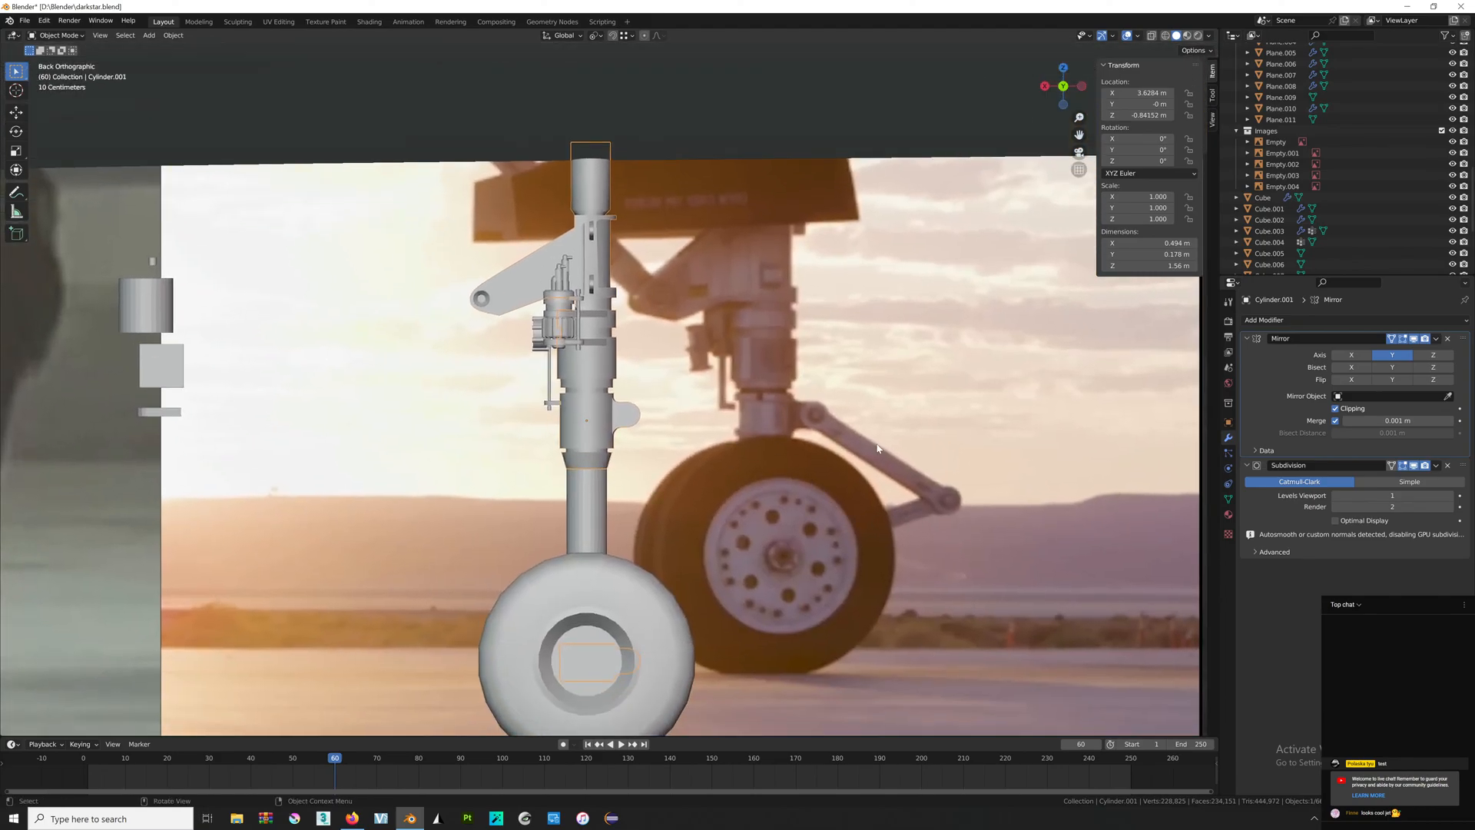
middle_click_drag(622, 190, 615, 260, "shift")
key("alt+z")
key("alt+z")
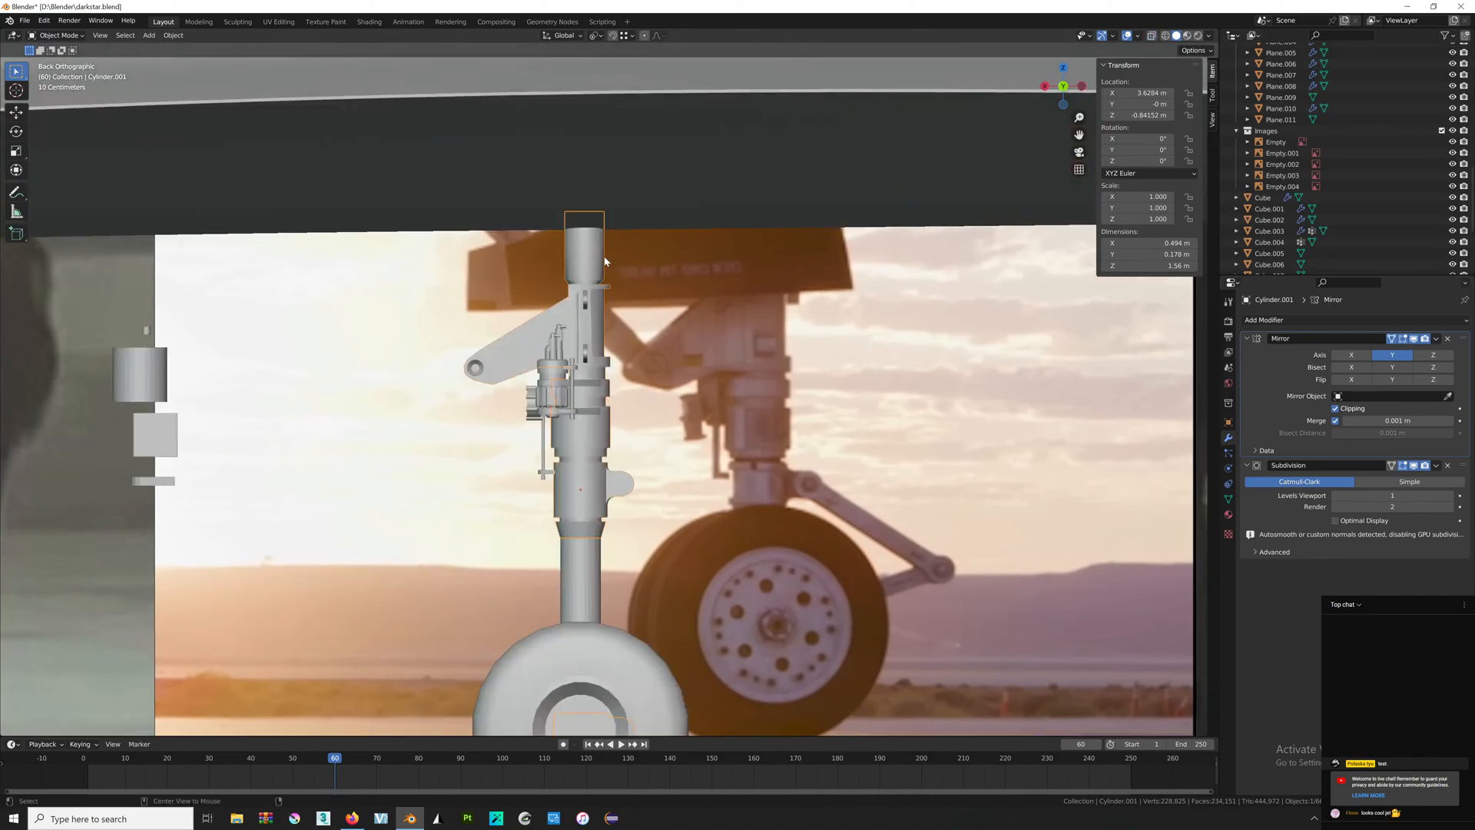
key("alt+z")
key("alt+z")
key("shift+a")
mouse_move(592, 251)
Switch to Firefox and examine the nose gear in the enlarged side-view Flickr photo of the Lockheed Darkstar.
key("alt+Tab")
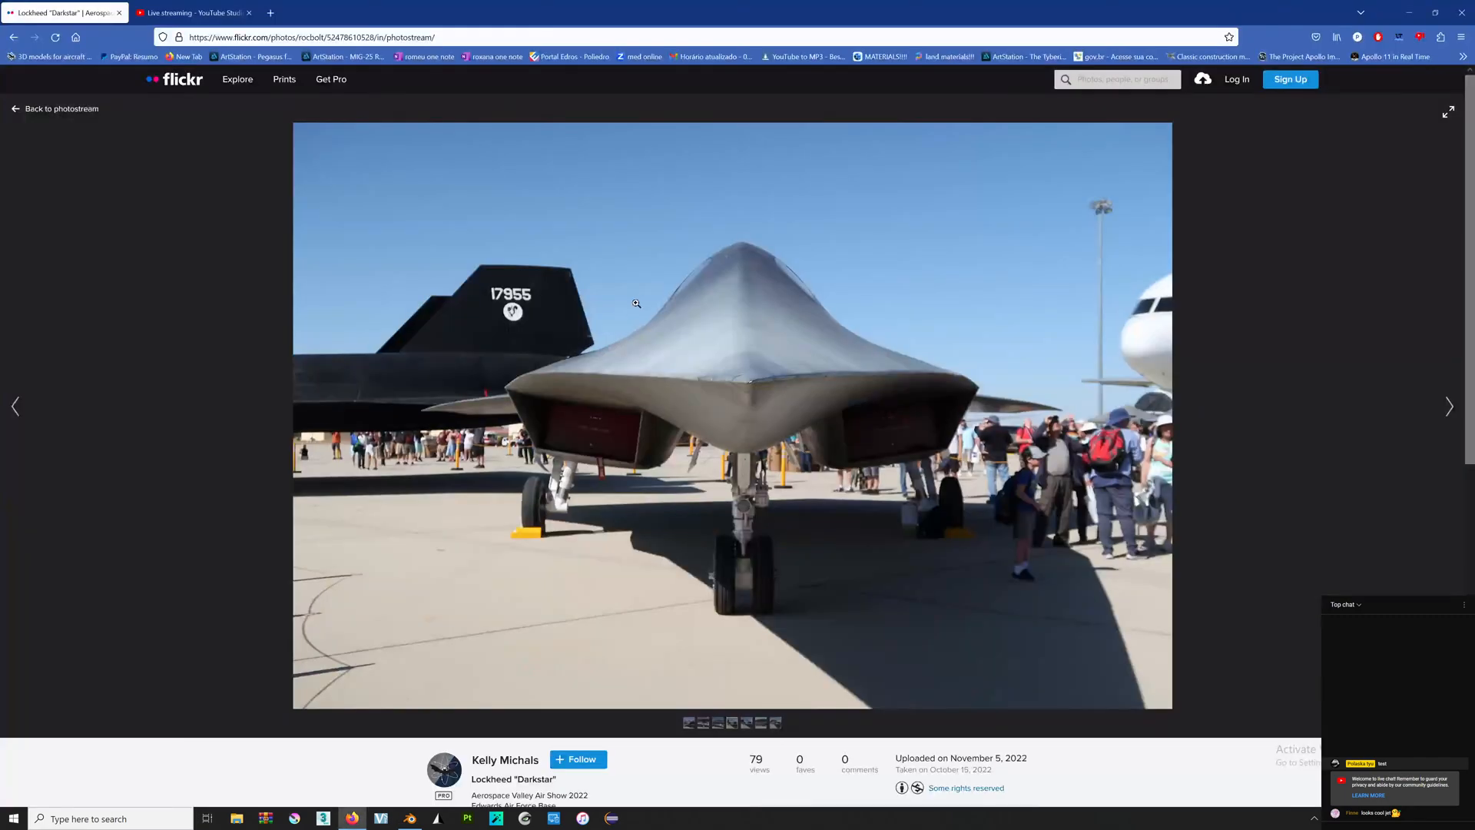
key("Left")
key("Right")
key("Right")
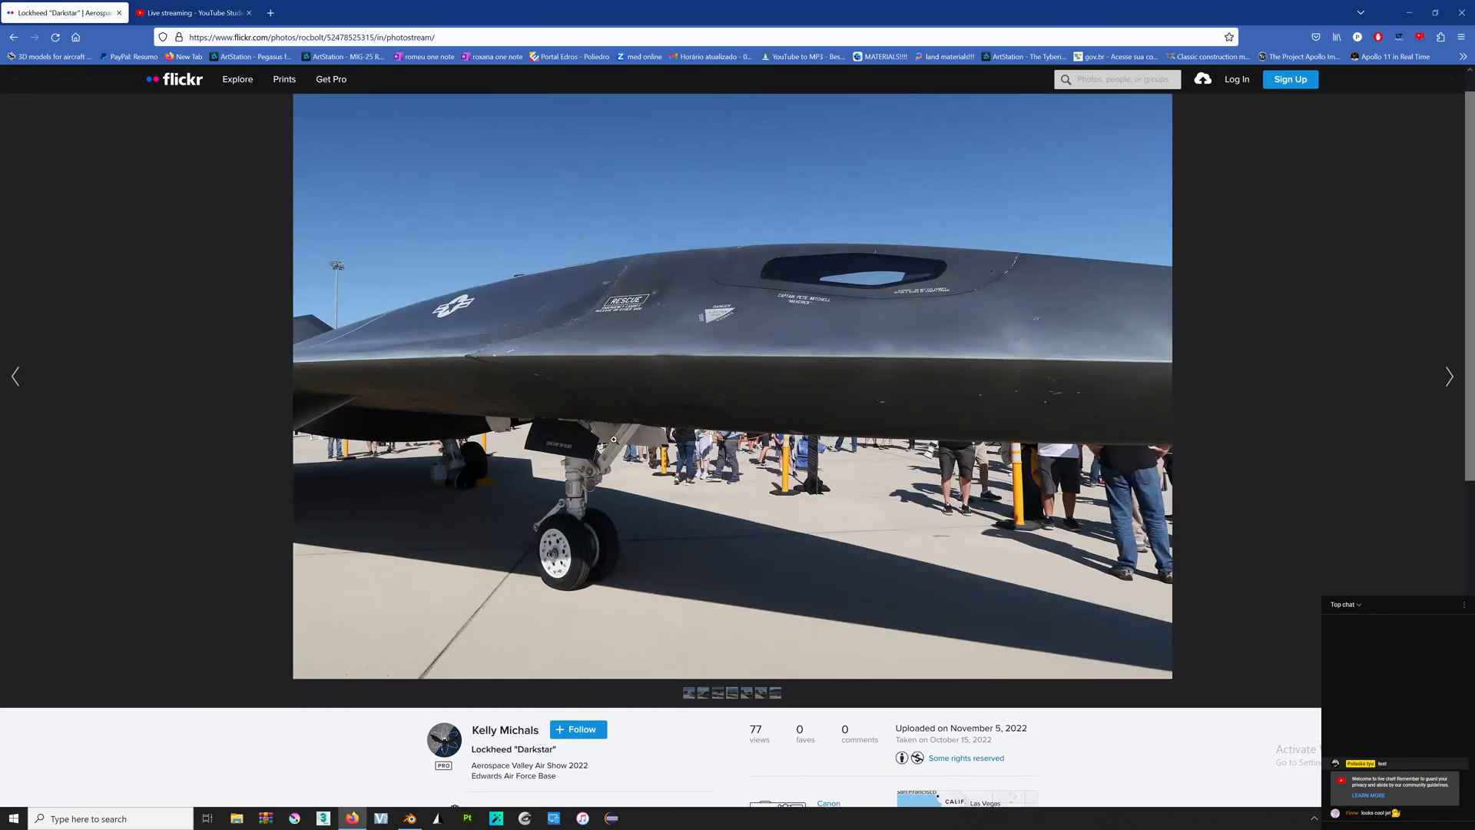
left_click(613, 438)
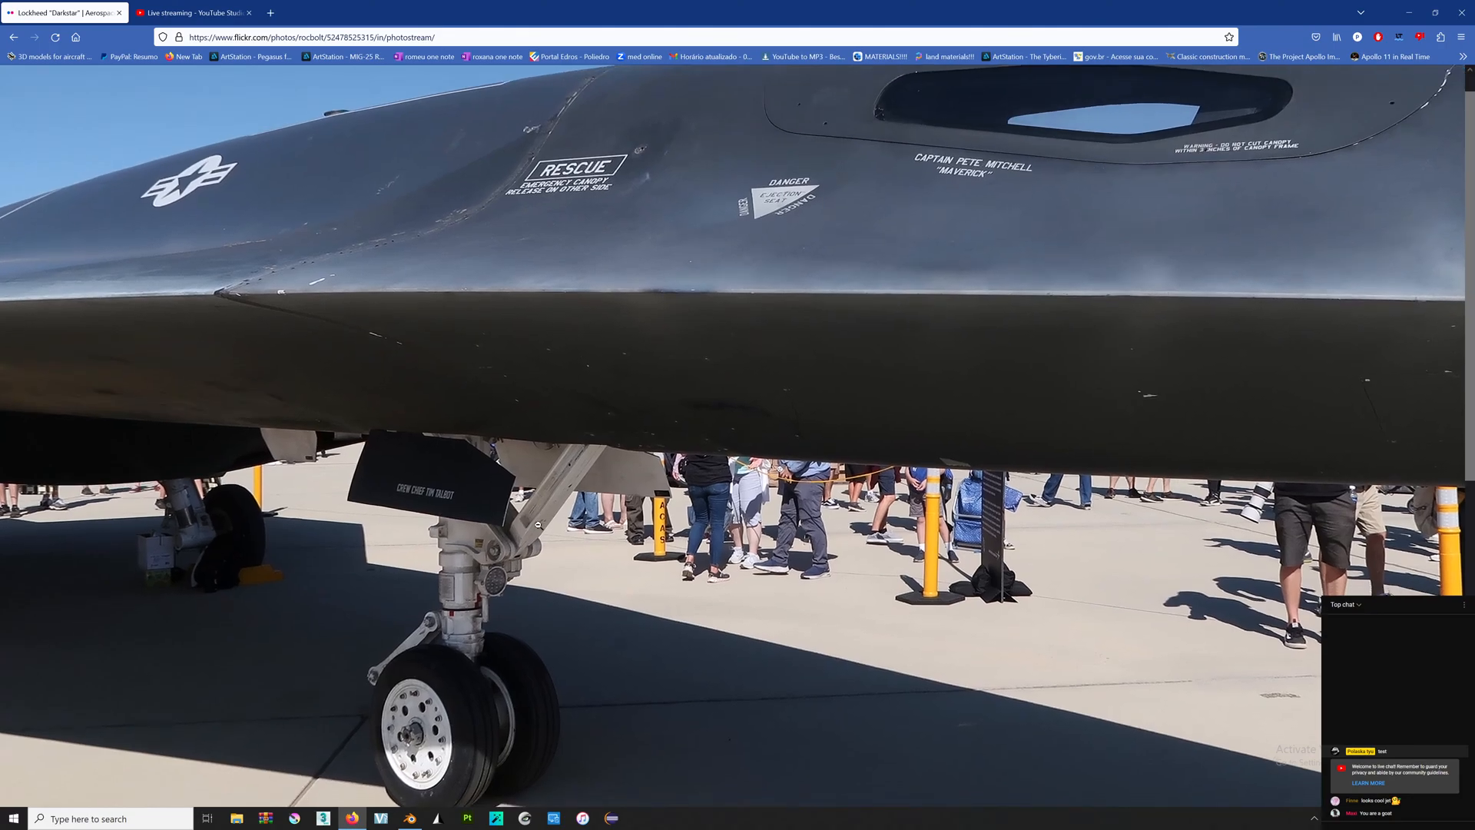
Return to Blender and duplicate the small cube, placing the copy about 0.49 m toward the landing gear along X and 0.21 m higher.
key("alt+Tab")
scroll(440, 475, "down", 5)
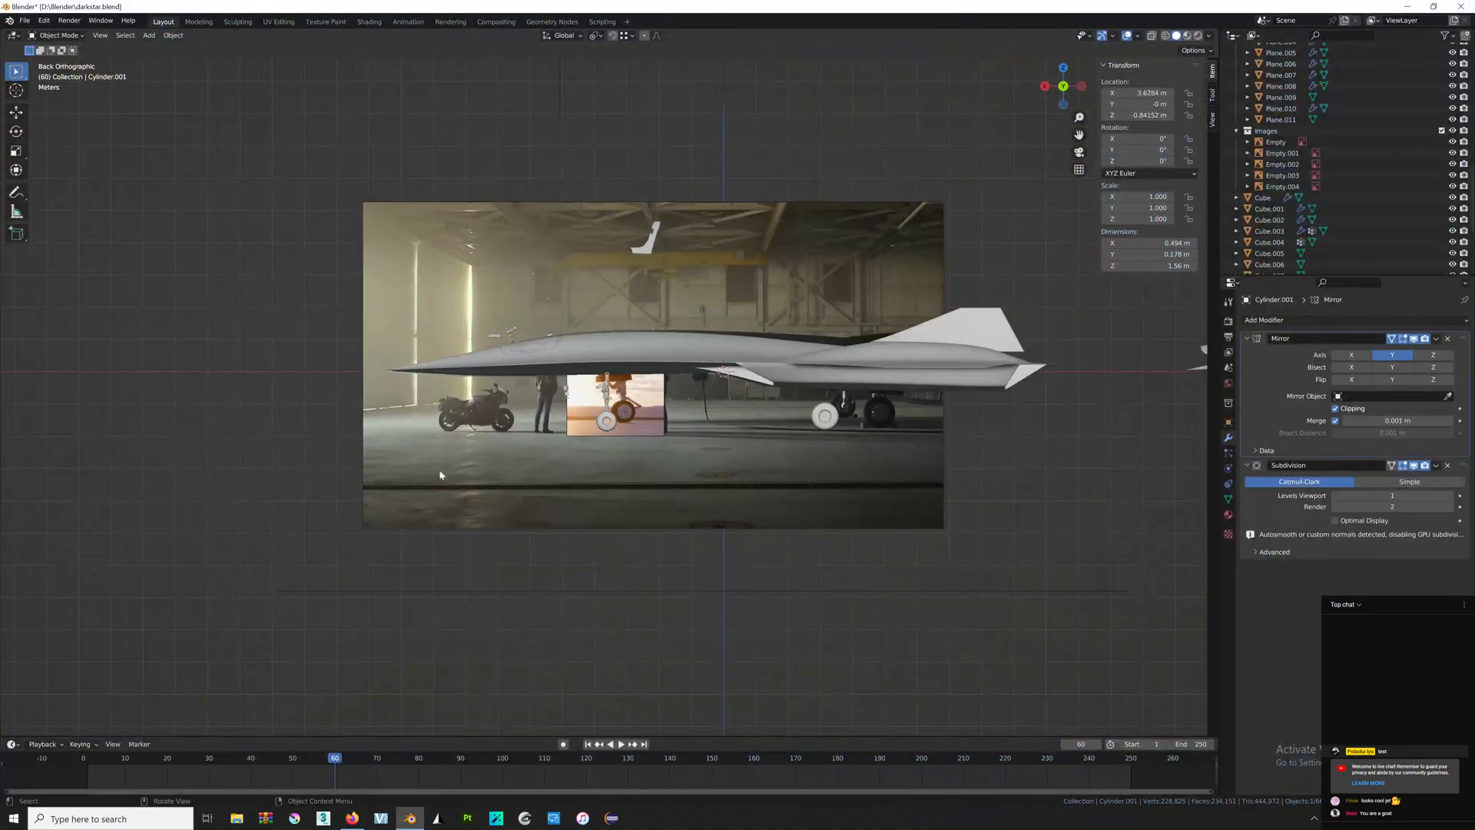
scroll(498, 398, "up", 6)
left_click(498, 398)
scroll(498, 398, "up", 6)
key("shift+d")
left_click(651, 344)
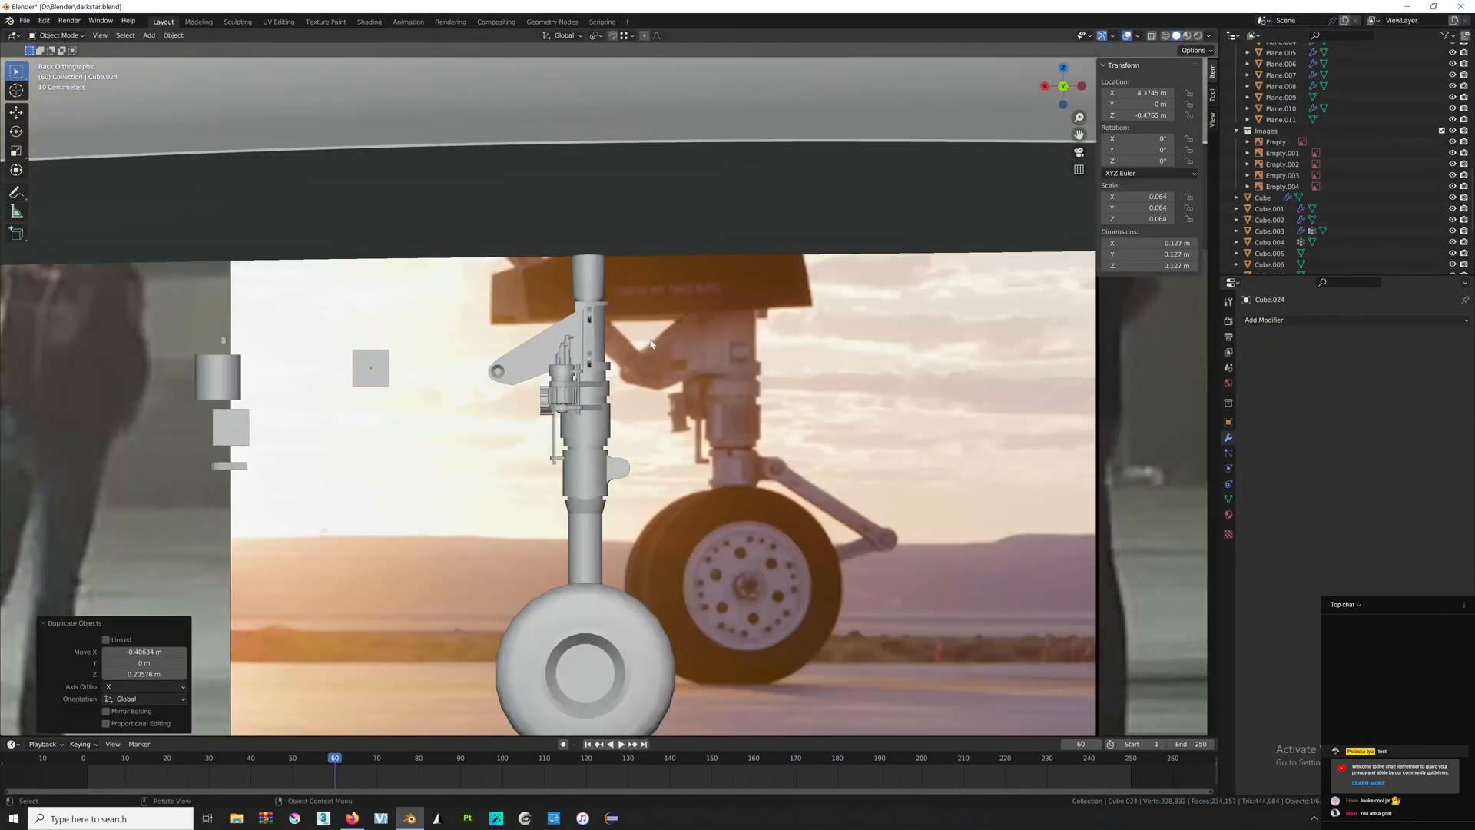
Stretch the duplicated cube's mesh along X by a factor of about 8.28 to form a long bar.
key("KP_Decimal")
scroll(650, 339, "down", 9)
key("Tab")
key("s")
key("x")
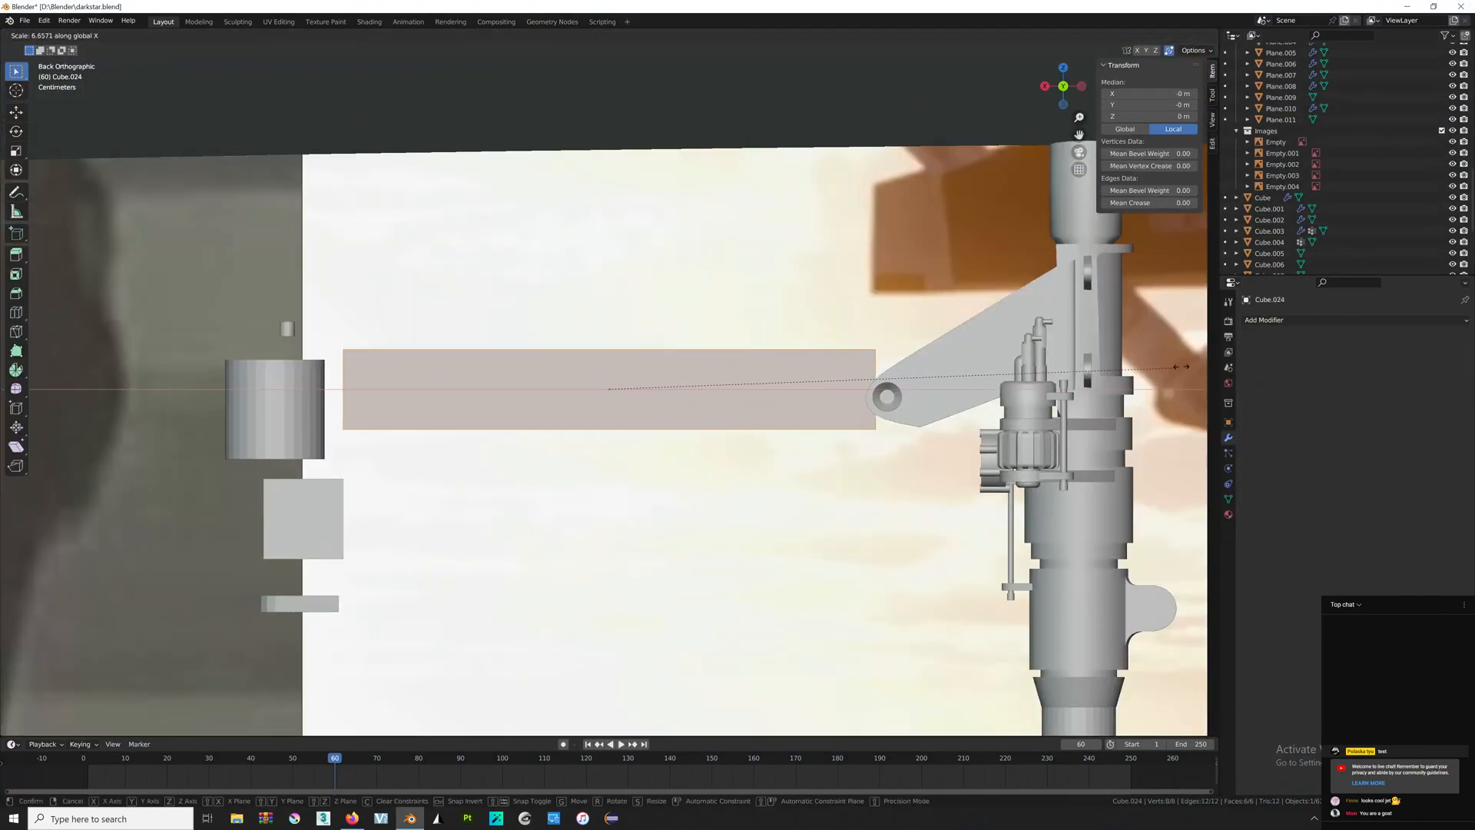
left_click(101, 368)
Try to rotate the bar's mesh by about 48° over the gear column, then undo the transformations.
scroll(924, 317, "down", 3)
middle_click_drag(924, 317, 799, 368, "shift")
key("alt+z")
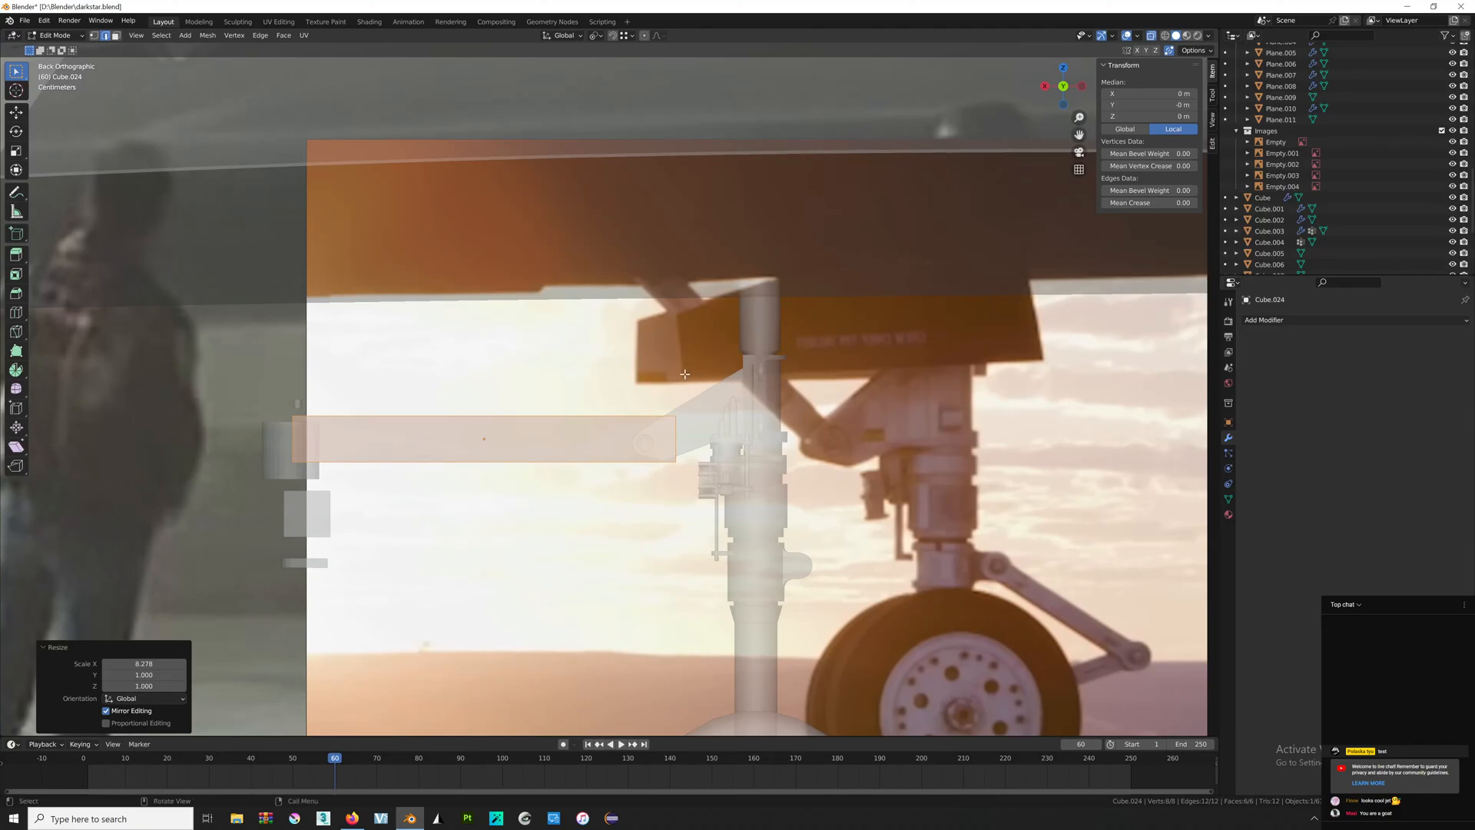
key("r")
left_click(739, 372)
scroll(742, 370, "up", 2)
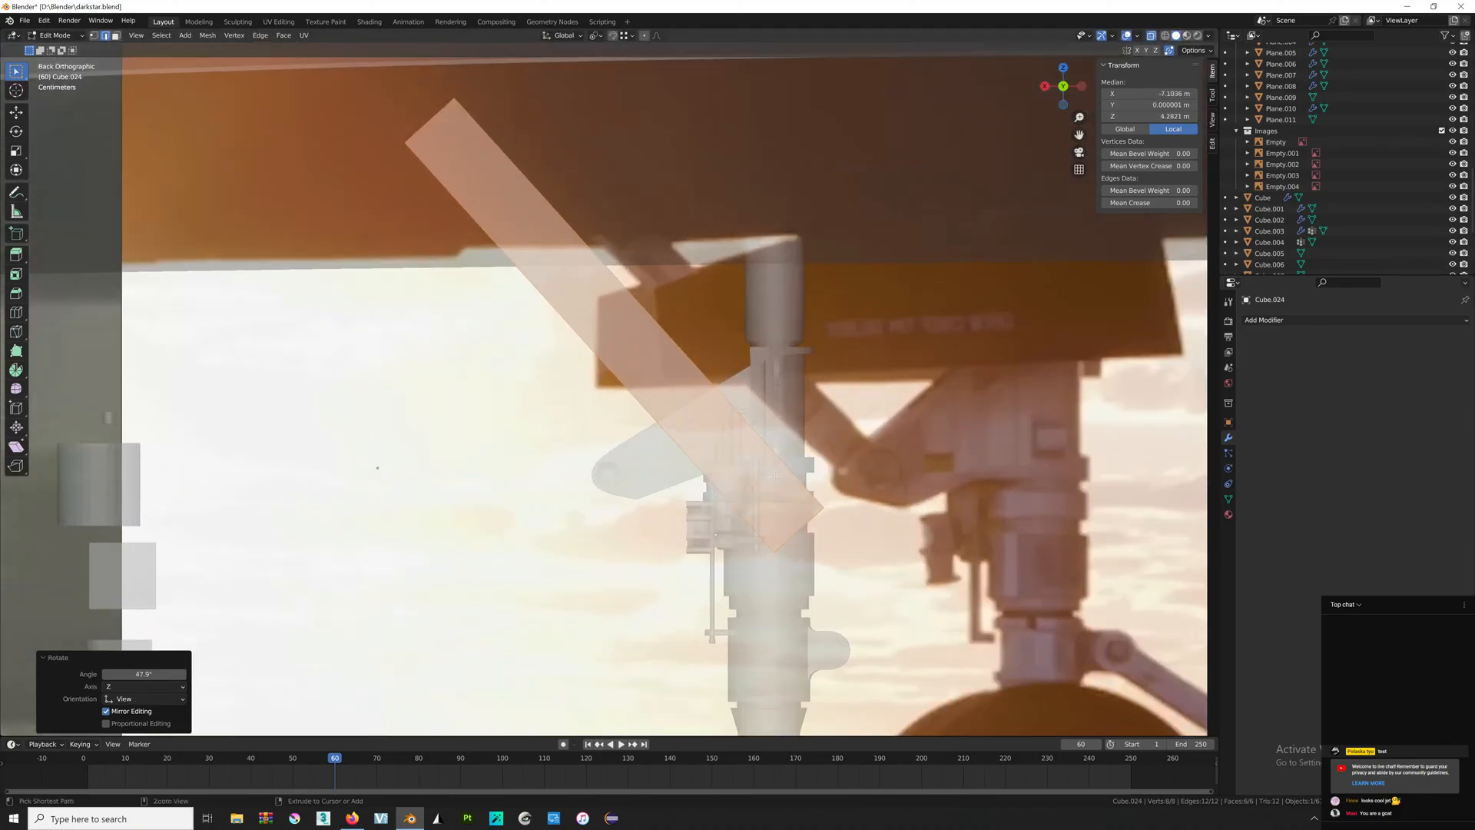
key("ctrl+z")
key("ctrl+z")
Move the bar object over the gear column and rotate it to about -42.9° around Y, matching the reference's diagonal brace.
key("Tab")
key("g")
left_click(791, 246)
middle_click_drag(791, 246, 749, 269, "shift")
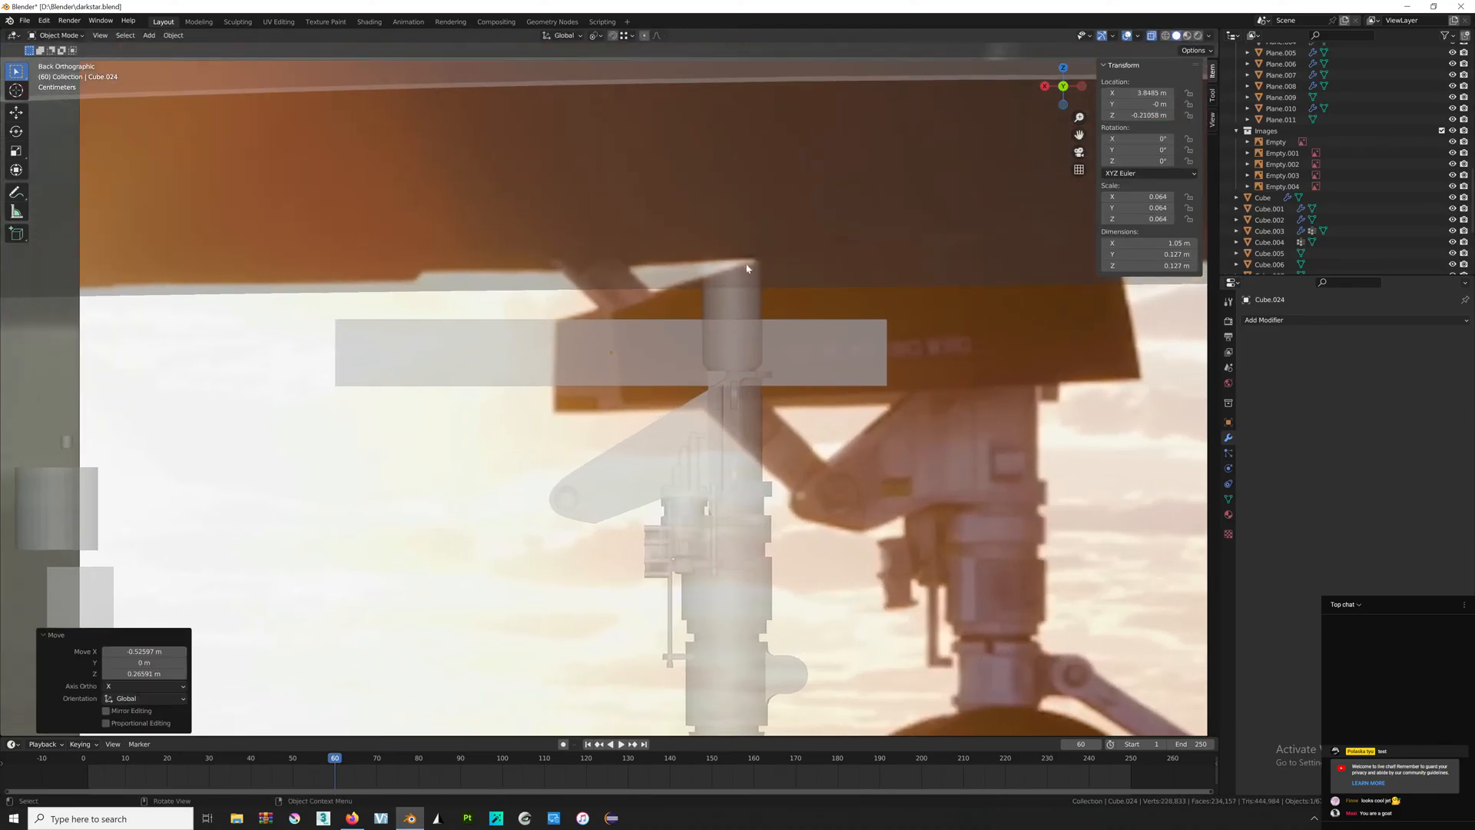
key("r")
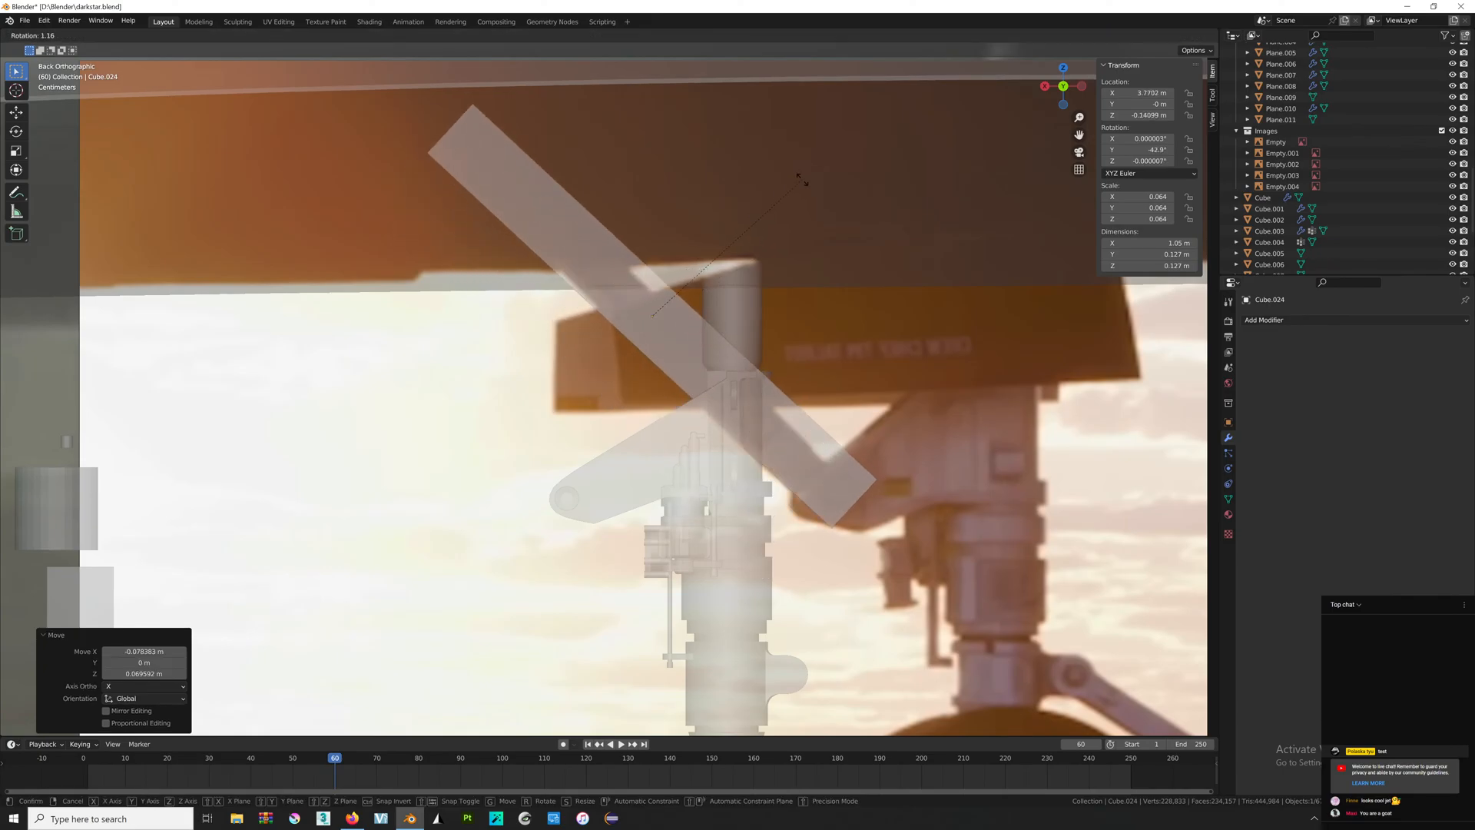
left_click(802, 180)
Scale the bar down to 0.047 and align it diagonally across the gear column, ending near the reference brace's pivot.
middle_click_drag(802, 180, 770, 198, "shift")
scroll(770, 198, "up", 4)
key("s")
left_click(861, 252)
key("g")
left_click(878, 292)
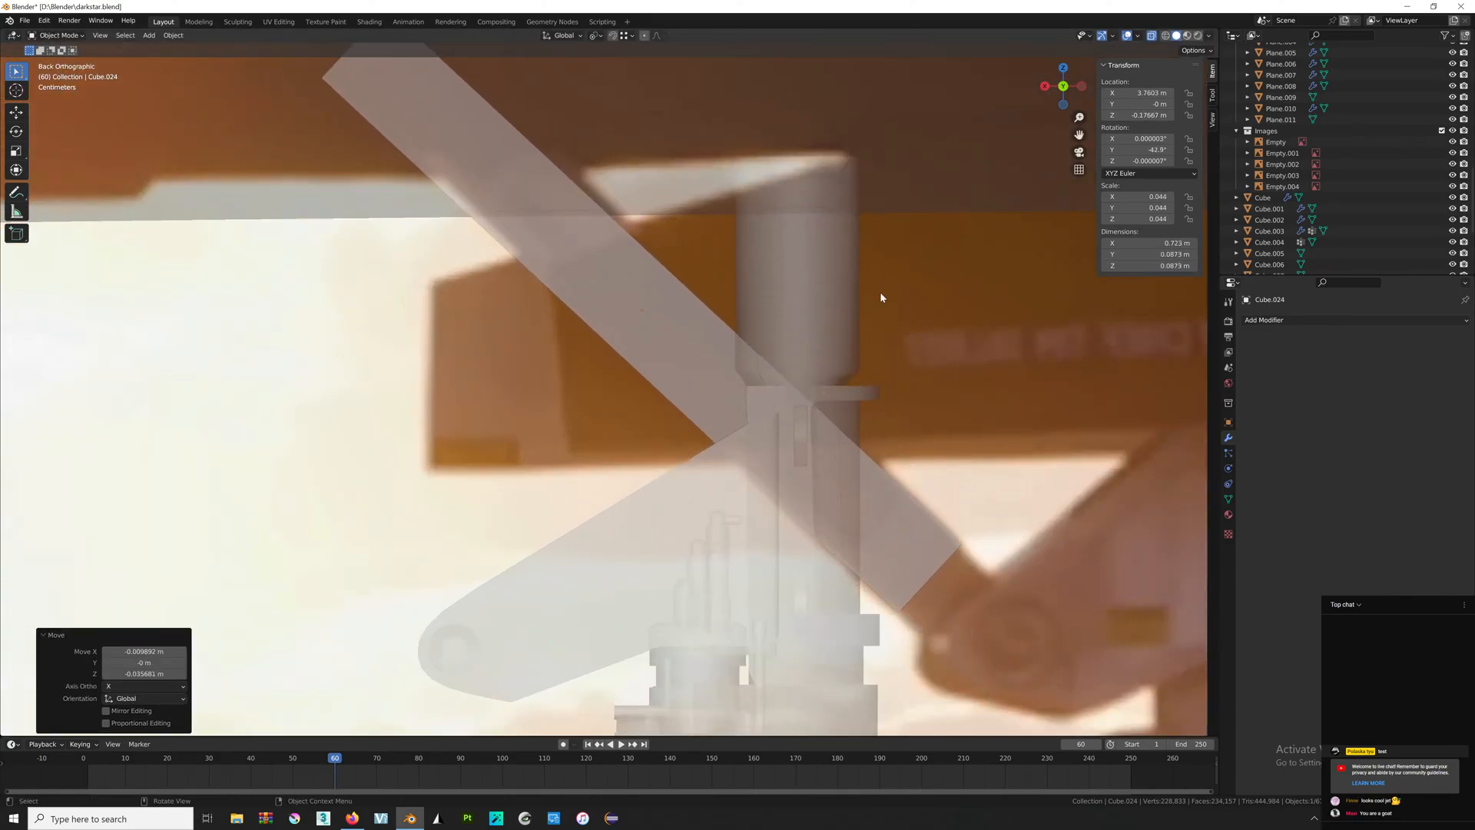
key("s")
left_click(900, 289)
scroll(897, 288, "down", 4)
key("g")
left_click(904, 265)
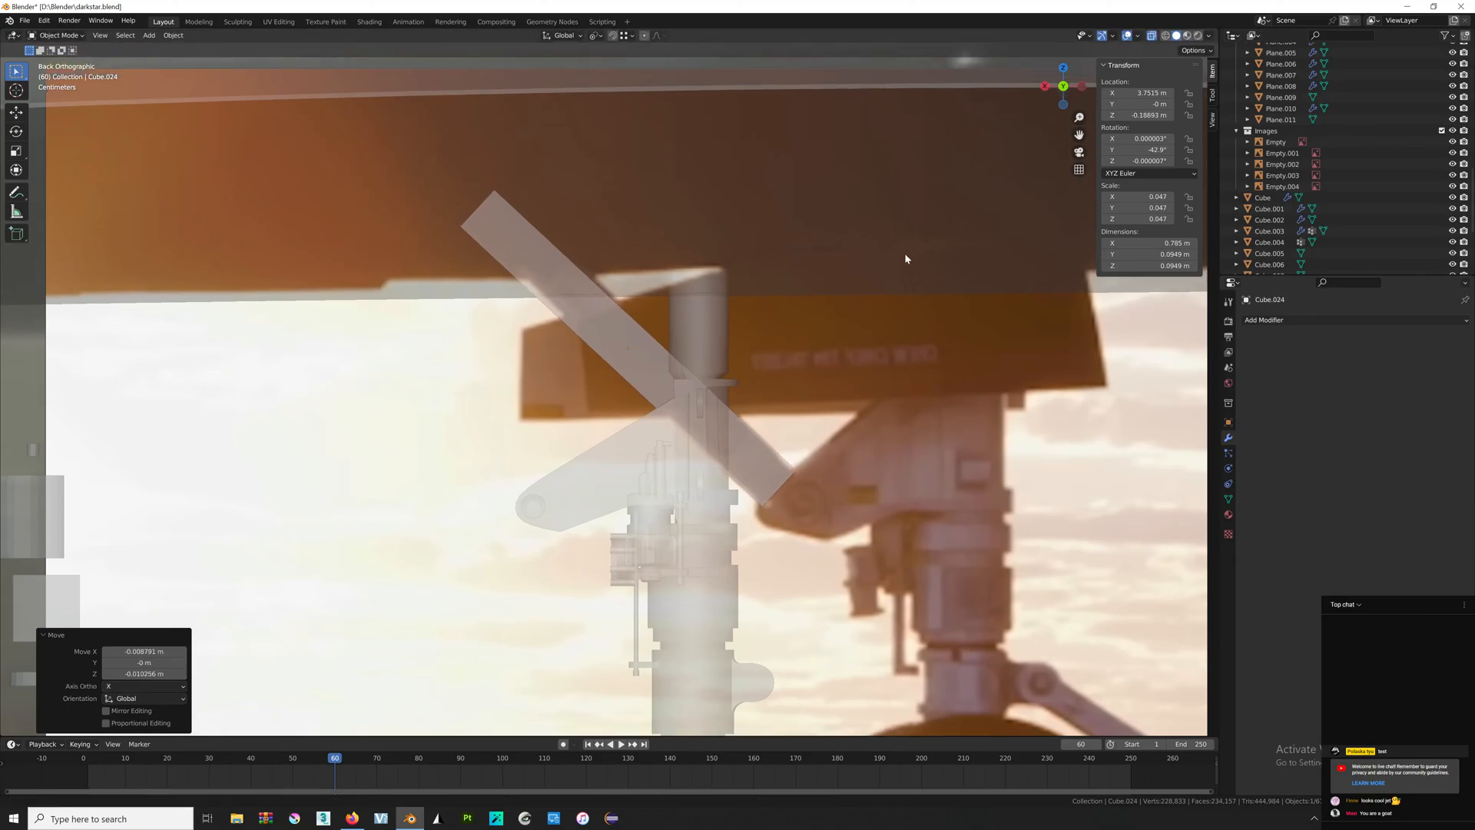
Shift the bar to about X 3.676 m and Z -0.248 m, lower across the gear column.
middle_click_drag(905, 255, 868, 156, "shift")
key("g")
left_click(904, 211)
scroll(883, 219, "down", 3)
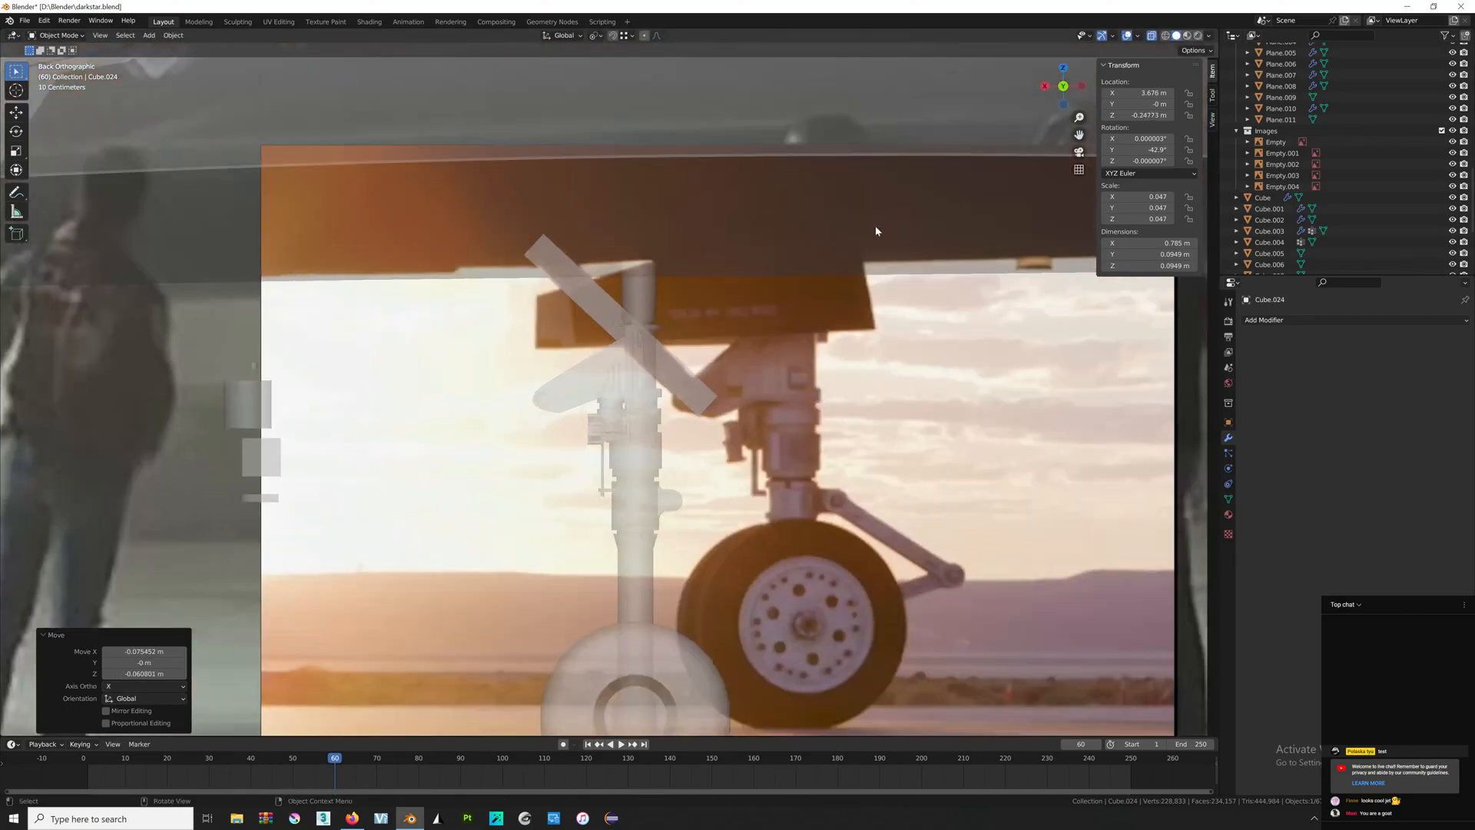
Move the bar off the gear column to about X 4.28 m and Z -0.249 m, comparing its placement with the reference photo.
key("g")
left_click(836, 262)
scroll(838, 262, "up", 3)
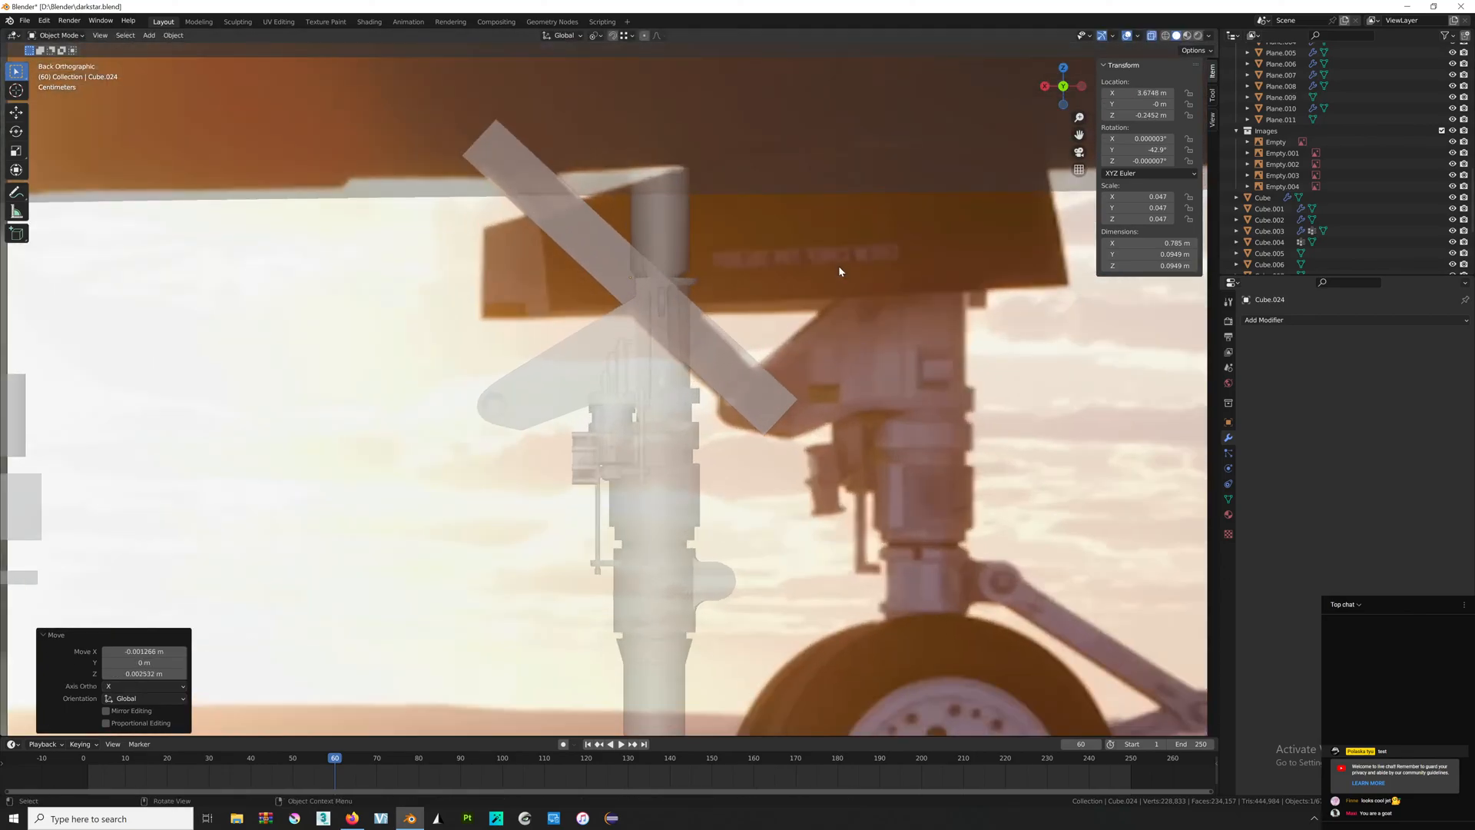
key("g")
key("alt+Tab")
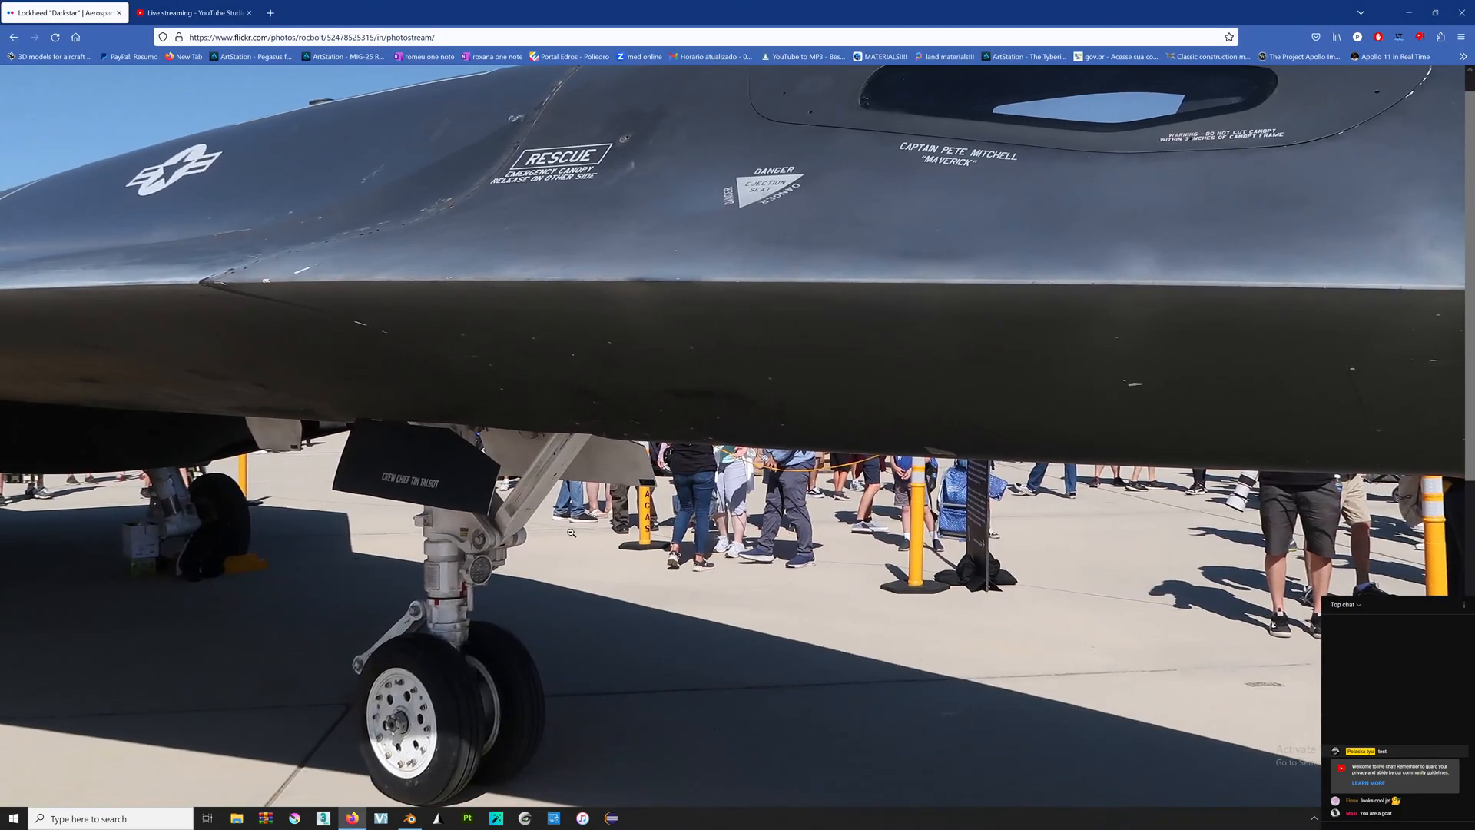
key("alt+Tab")
key("alt+Tab")
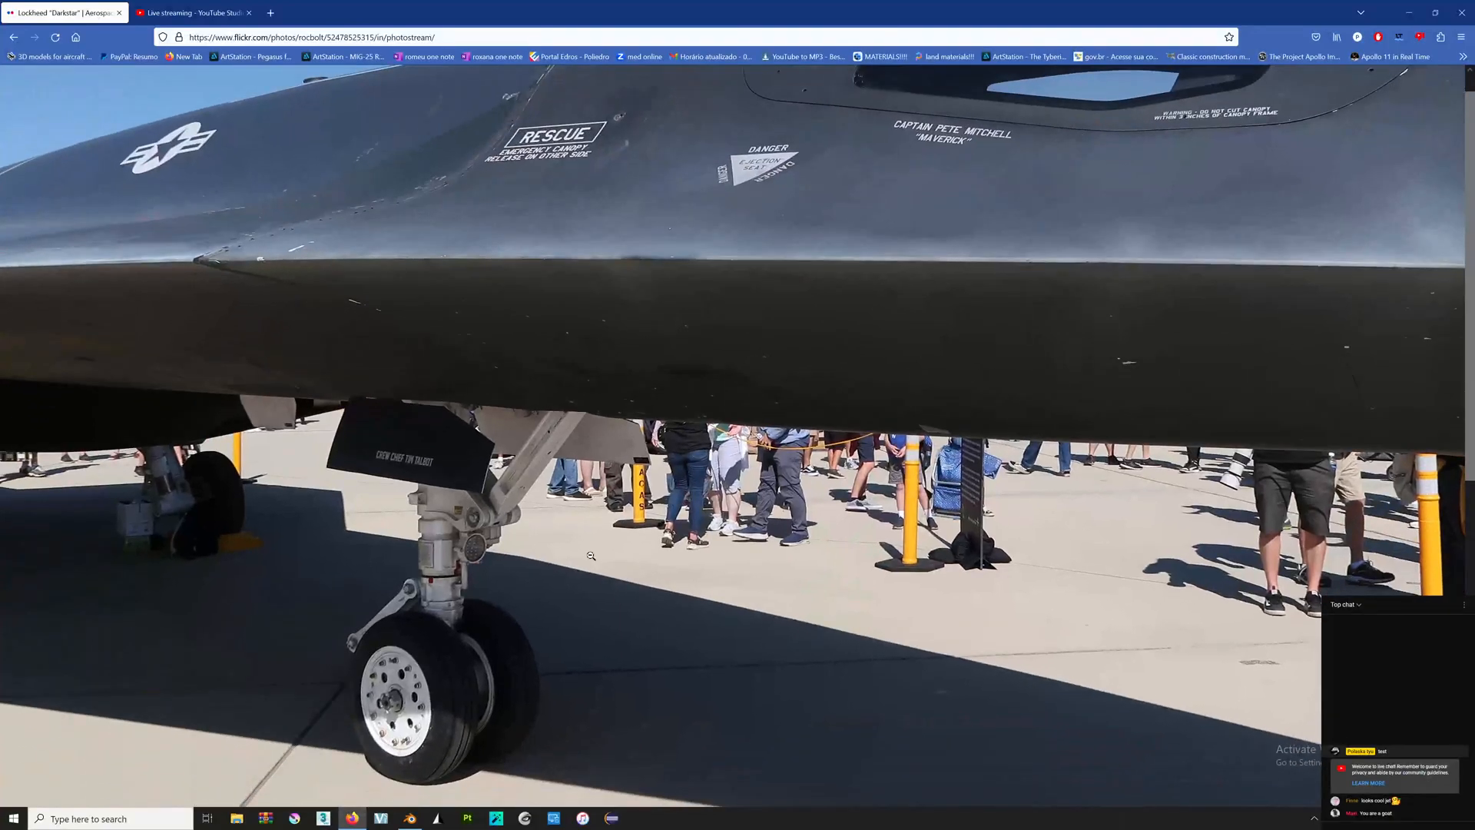
key("alt+Tab")
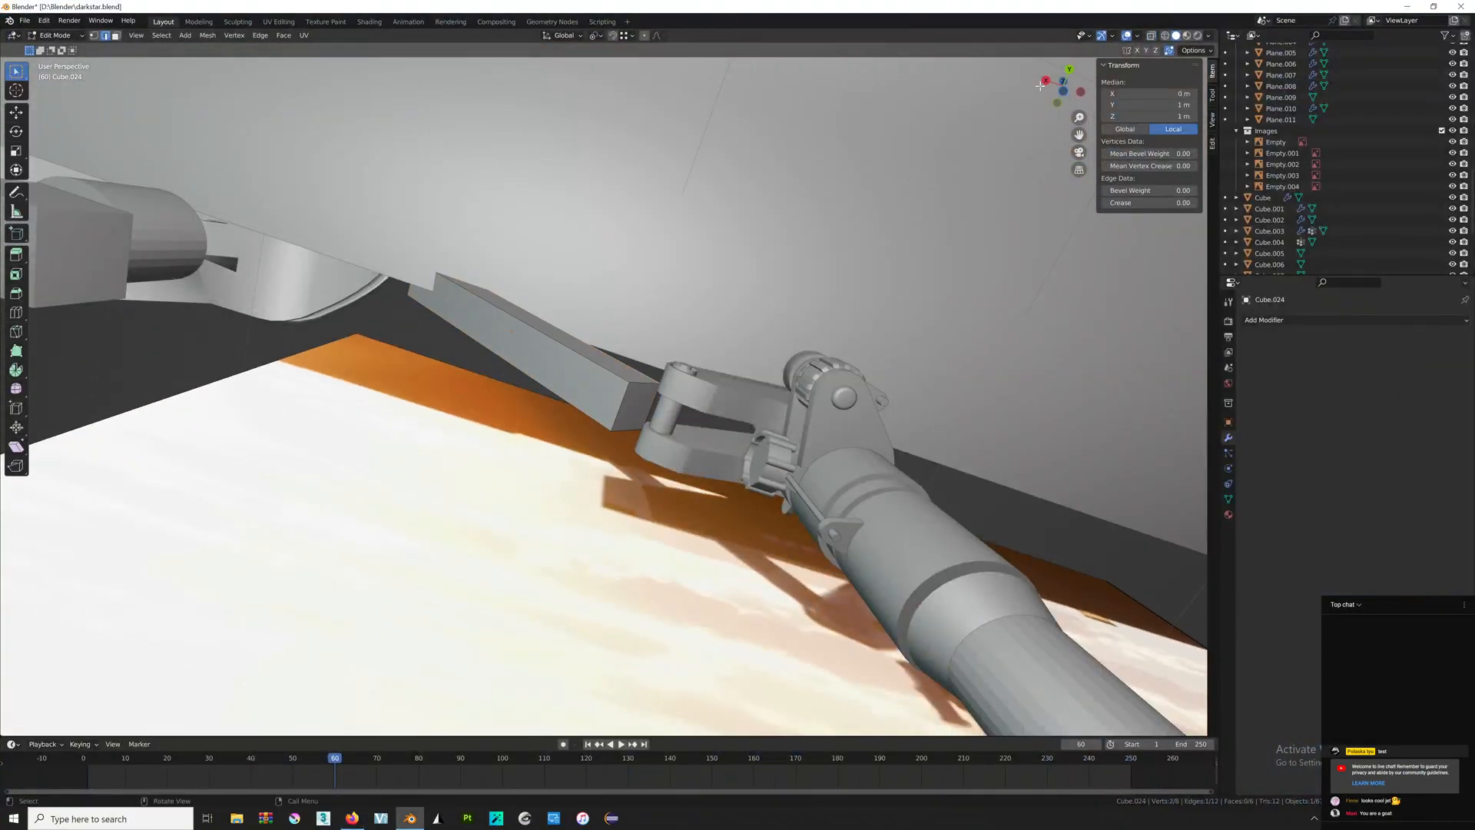
Offset the bar's whole mesh about 0.158 m along Y from the gear's centre line and add a Mirror modifier.
left_click(1045, 81)
scroll(784, 290, "up", 2)
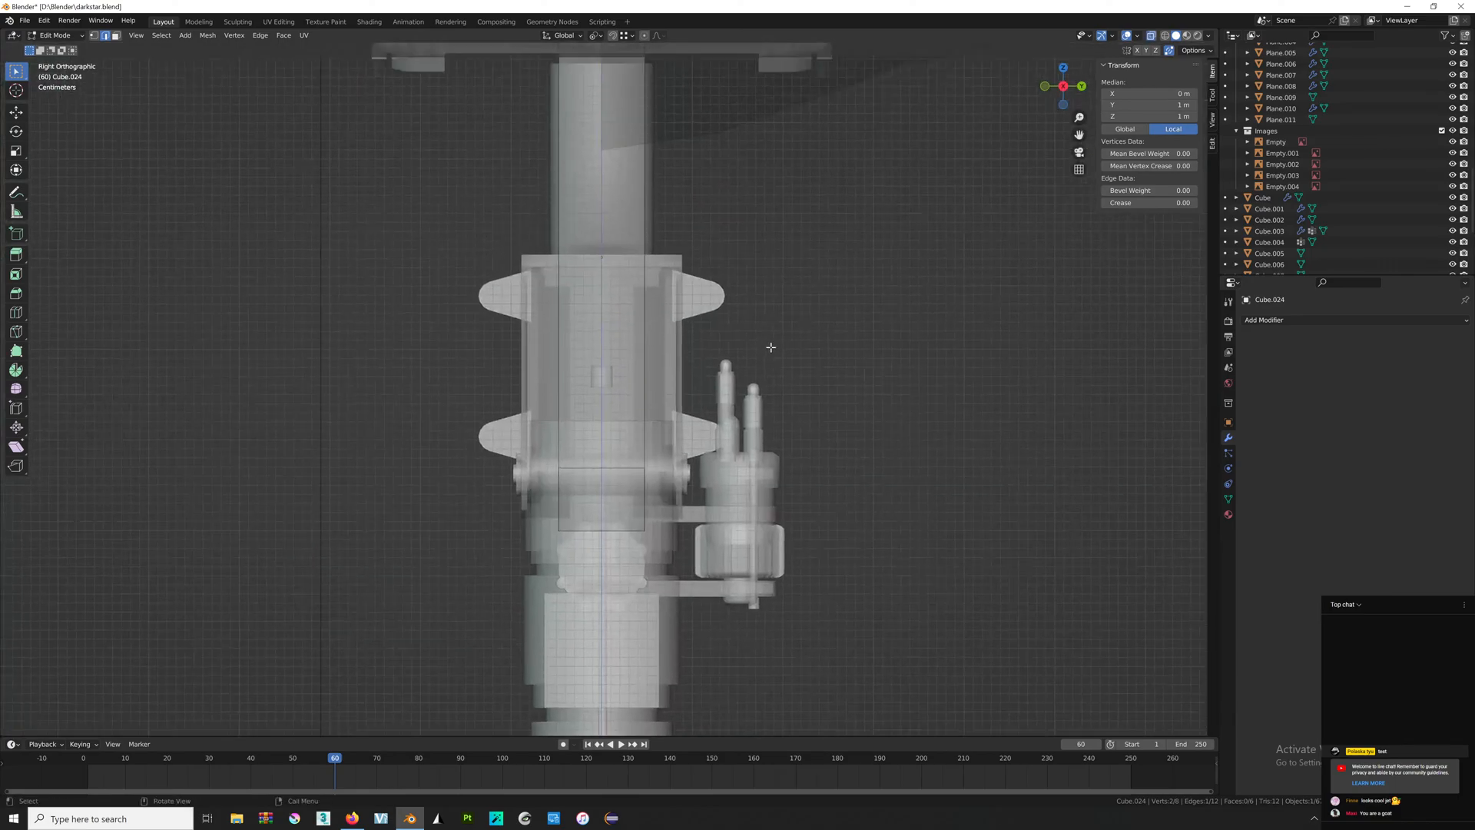
key("a")
key("g")
left_click(915, 332)
left_click(1259, 320)
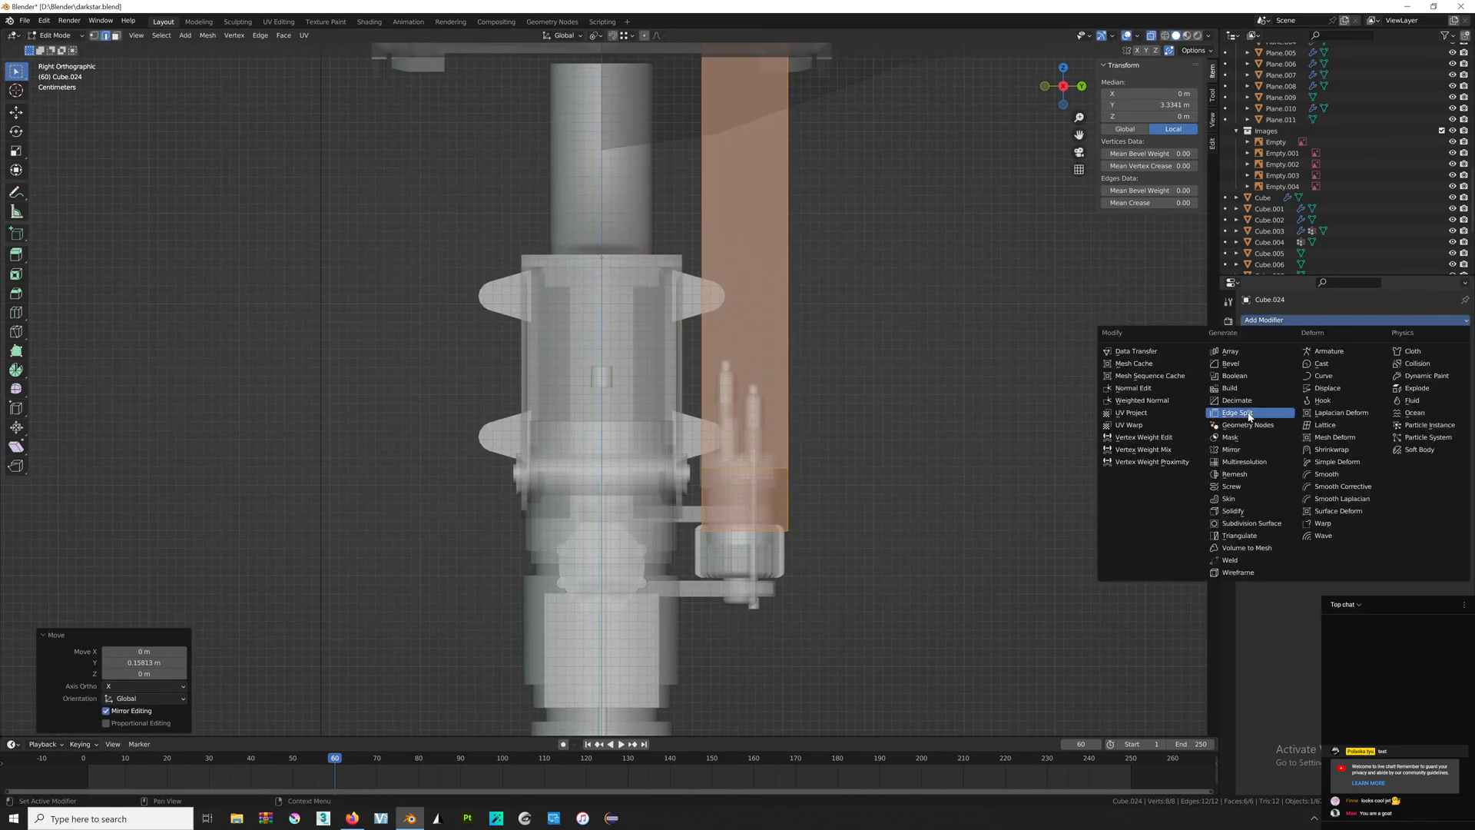
left_click(1251, 452)
Mirror the bar across Y with clipping enabled, and slide its mesh along Y until the inner face lies on the centre plane.
middle_click_drag(843, 282, 843, 332, "shift")
key("g")
key("y")
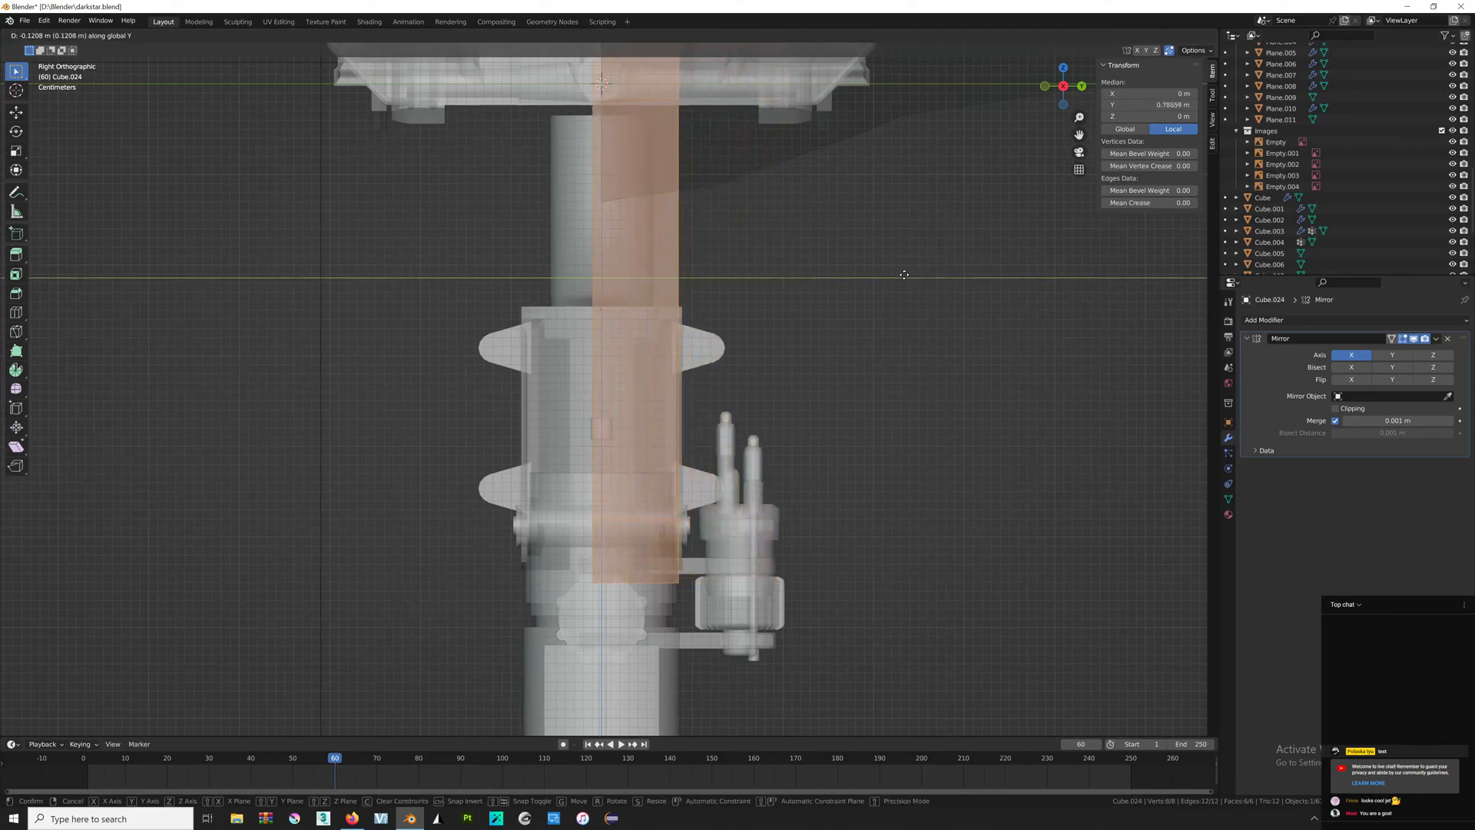
left_click(1044, 272)
left_click(1392, 354)
key("g")
key("y")
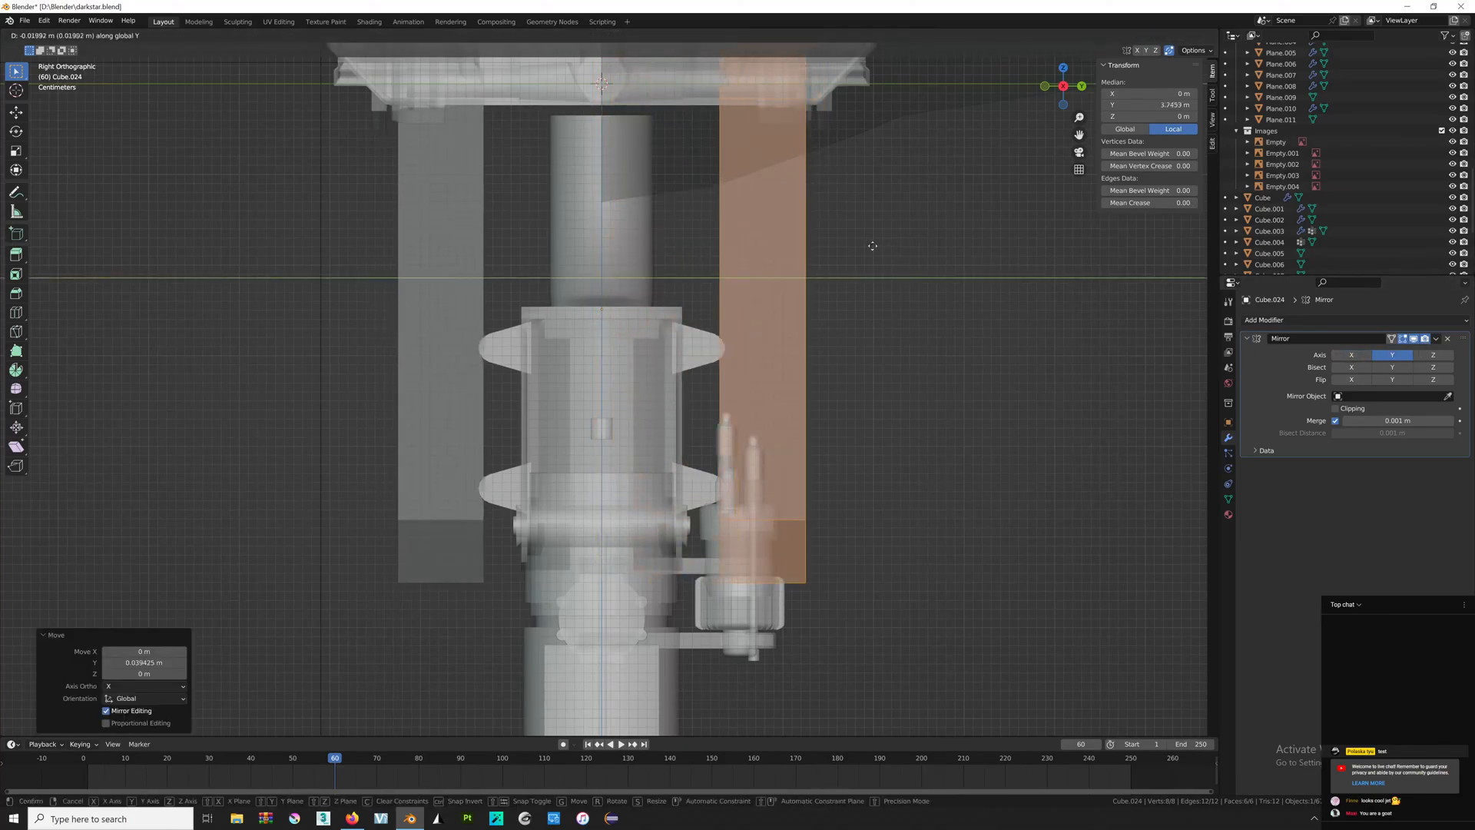
left_click(833, 250)
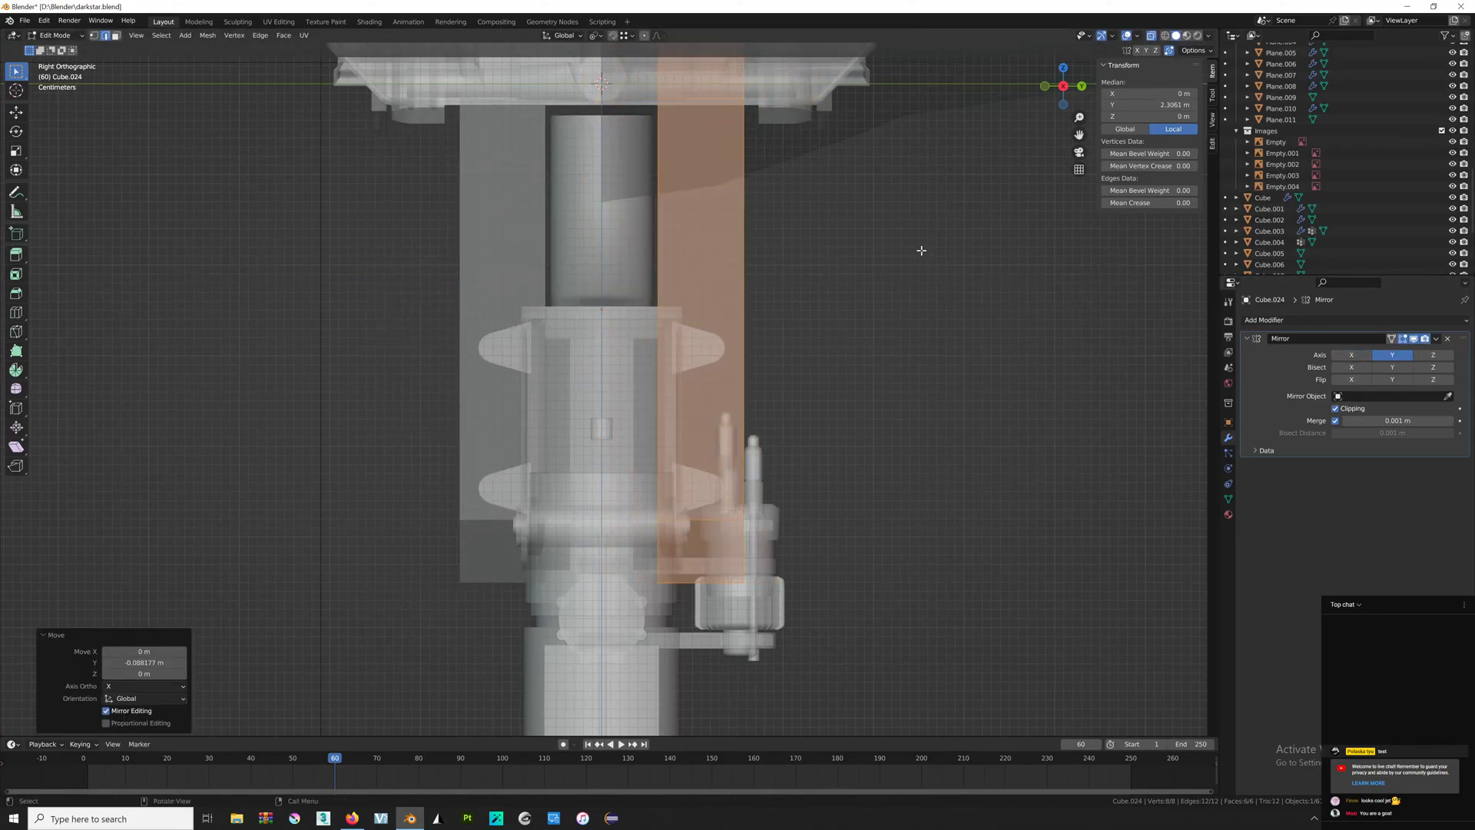
key("g")
key("y")
left_click(813, 248)
key("alt+z")
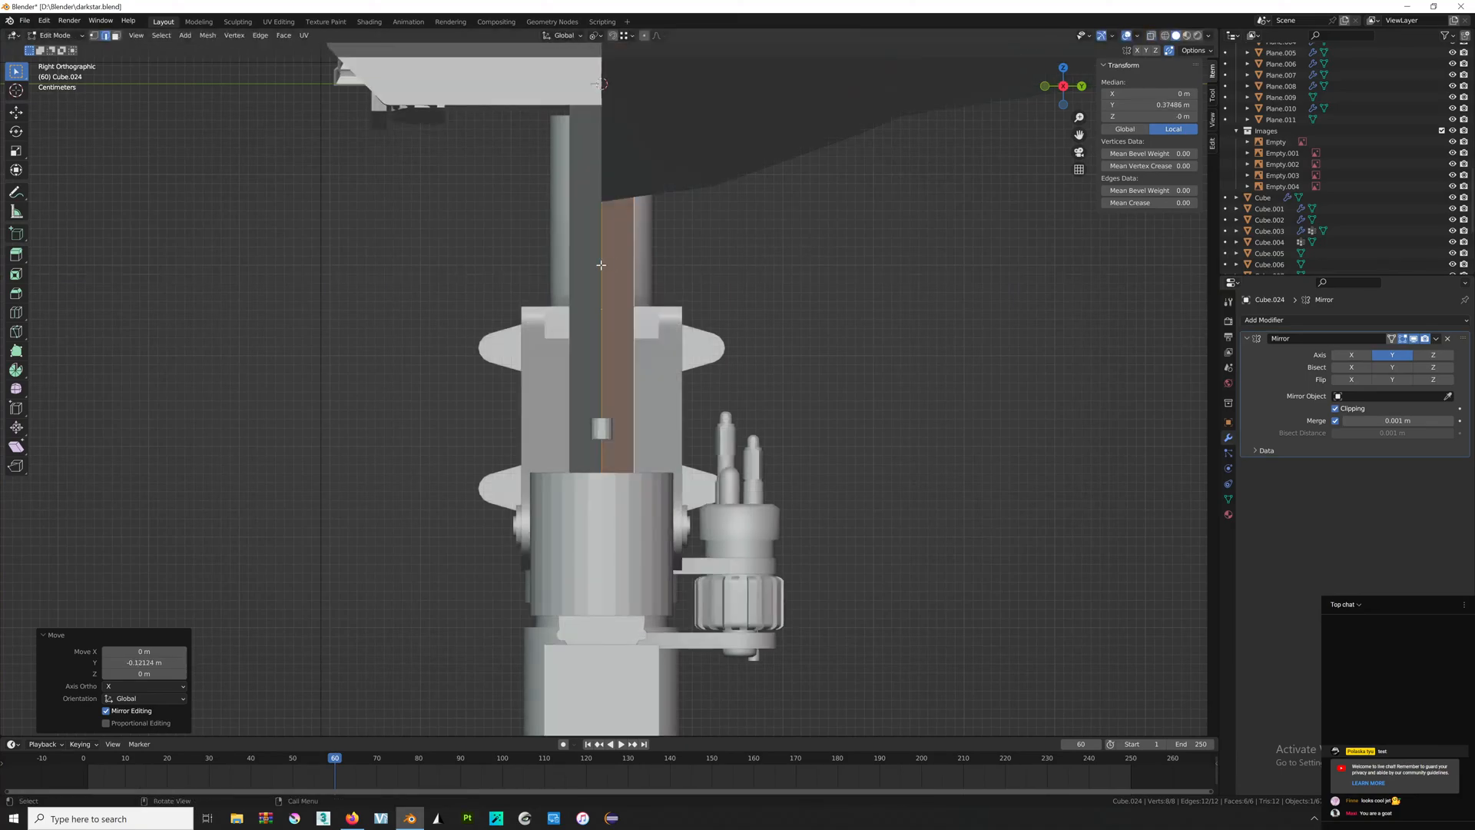
Delete the bar's inner face on the mirror plane.
key("alt+z")
left_click(612, 355)
key("x")
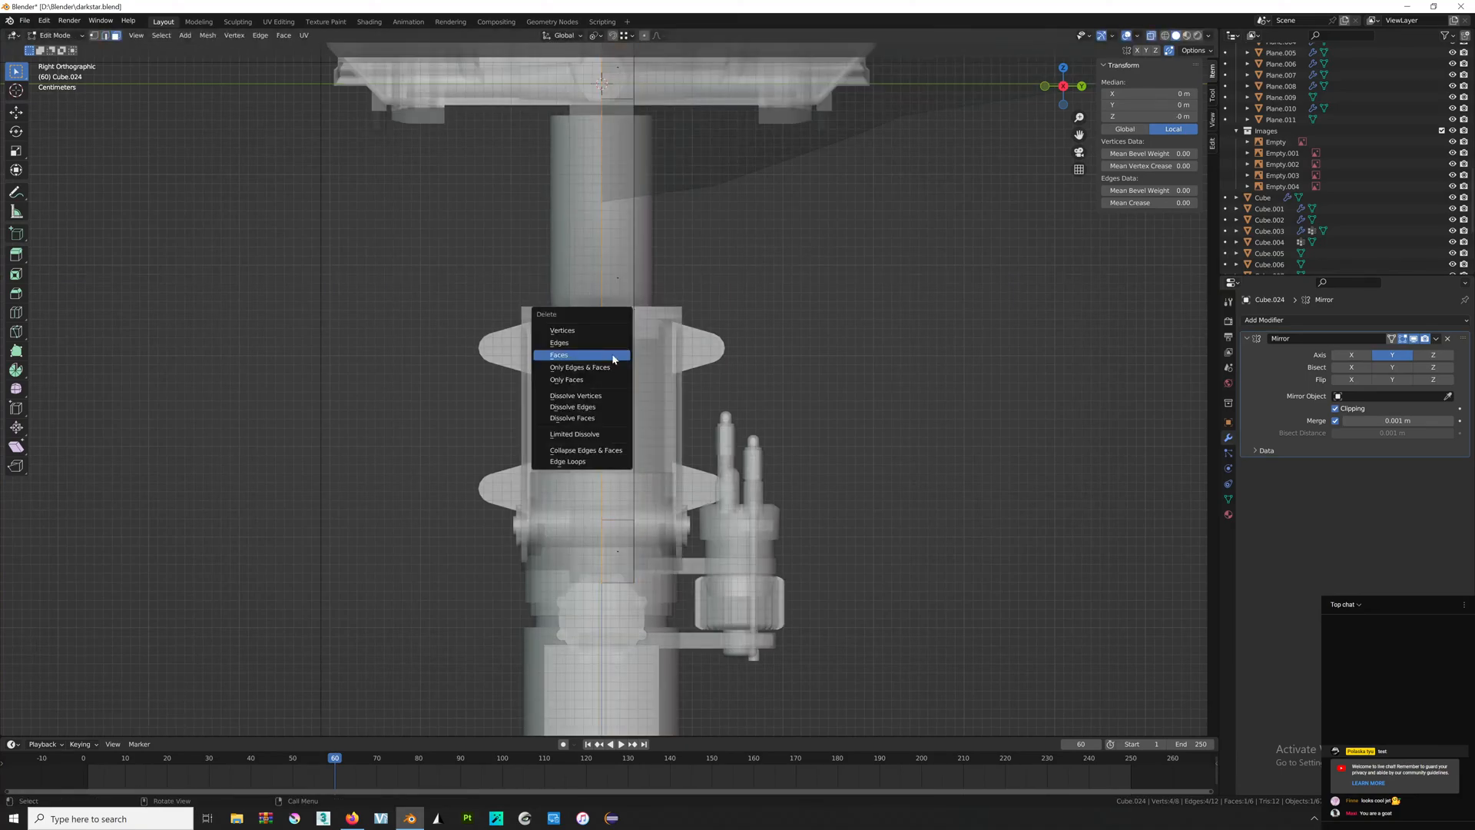
left_click(612, 342)
middle_click_drag(611, 341, 634, 269)
key("alt+z")
middle_click_drag(660, 384, 621, 362)
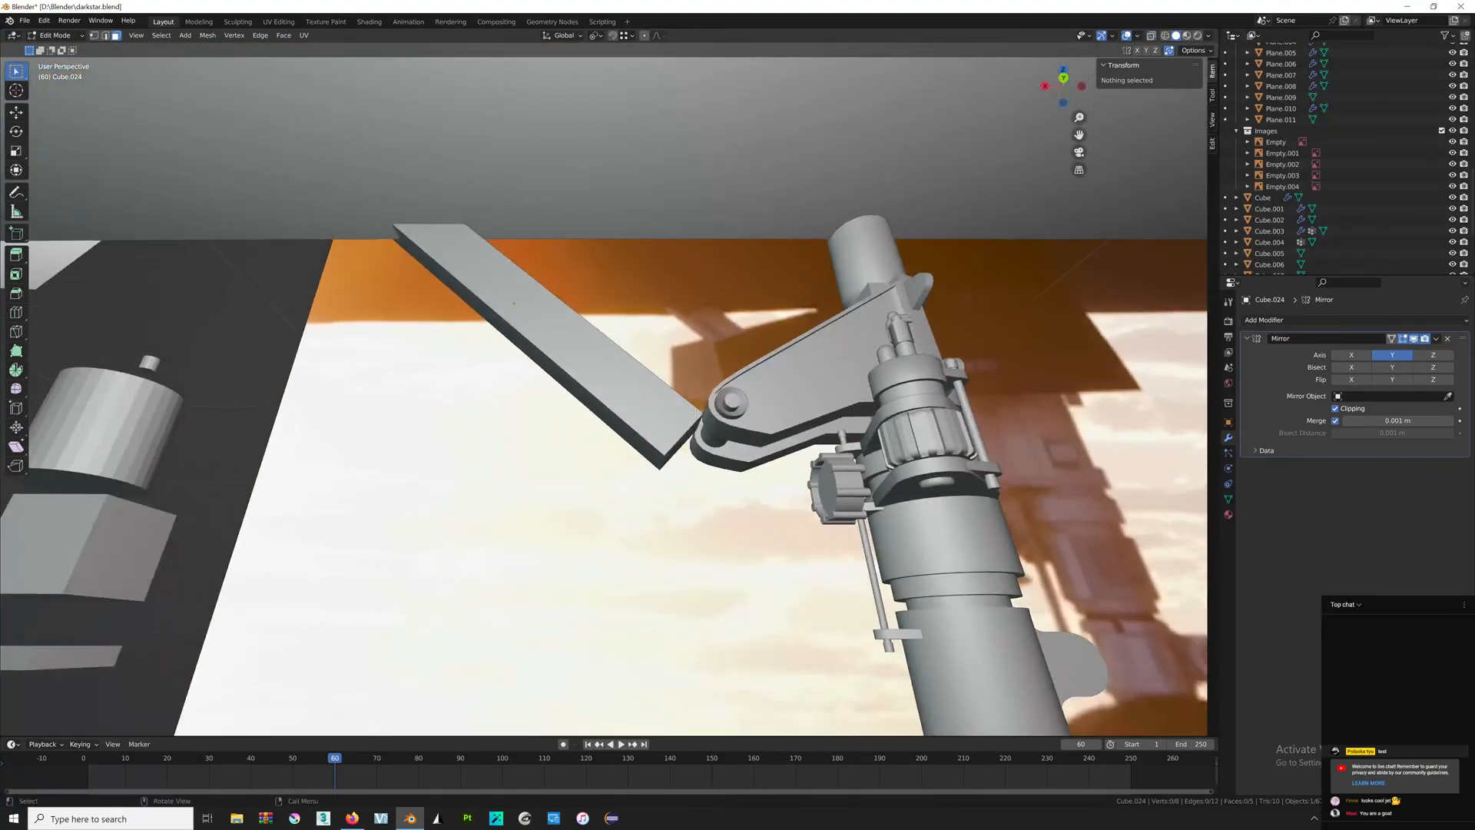
scroll(697, 413, "up", 2)
left_click(708, 460)
middle_click_drag(708, 461, 733, 393)
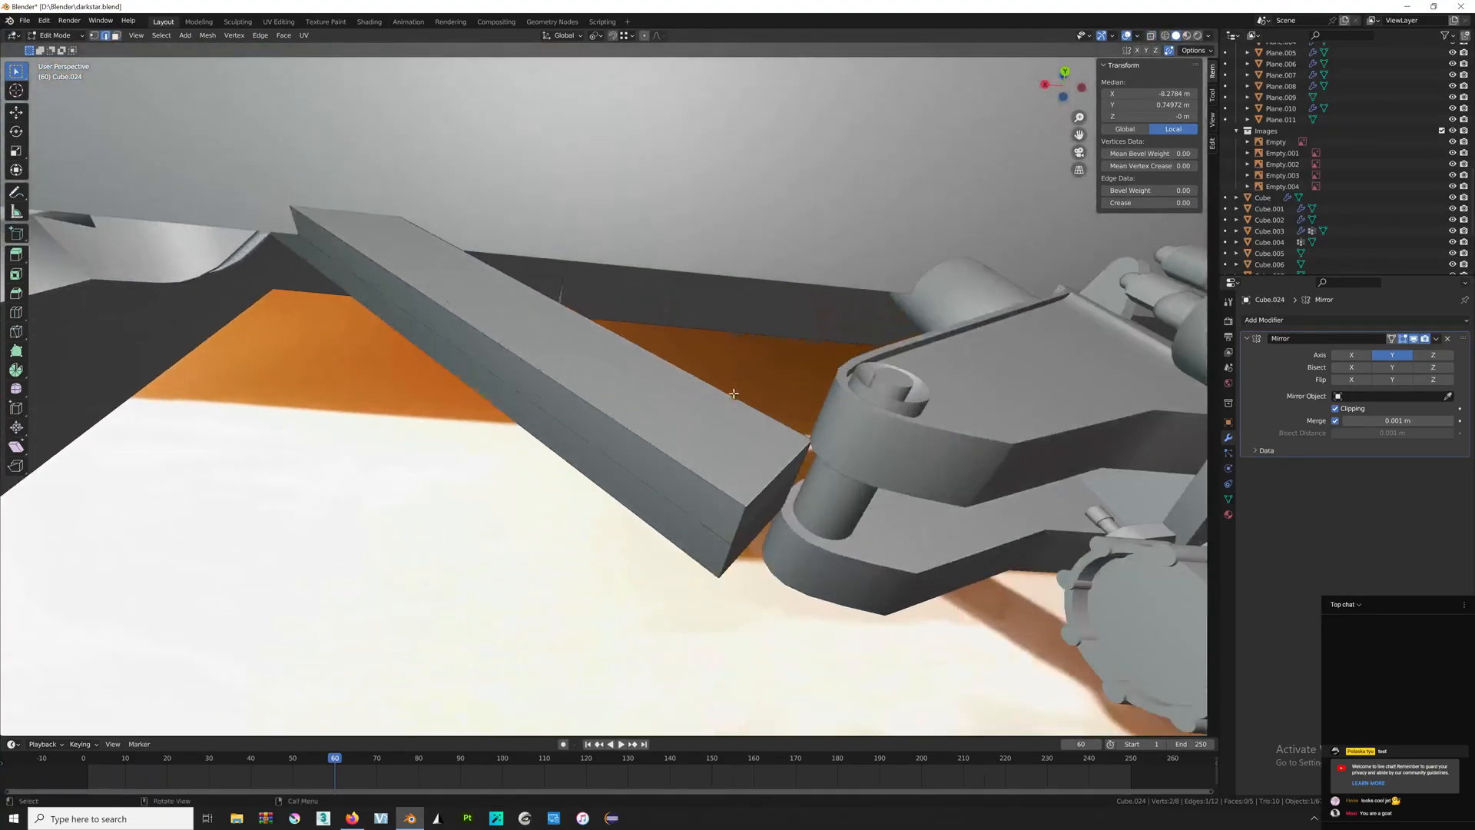
key("ctrl+b")
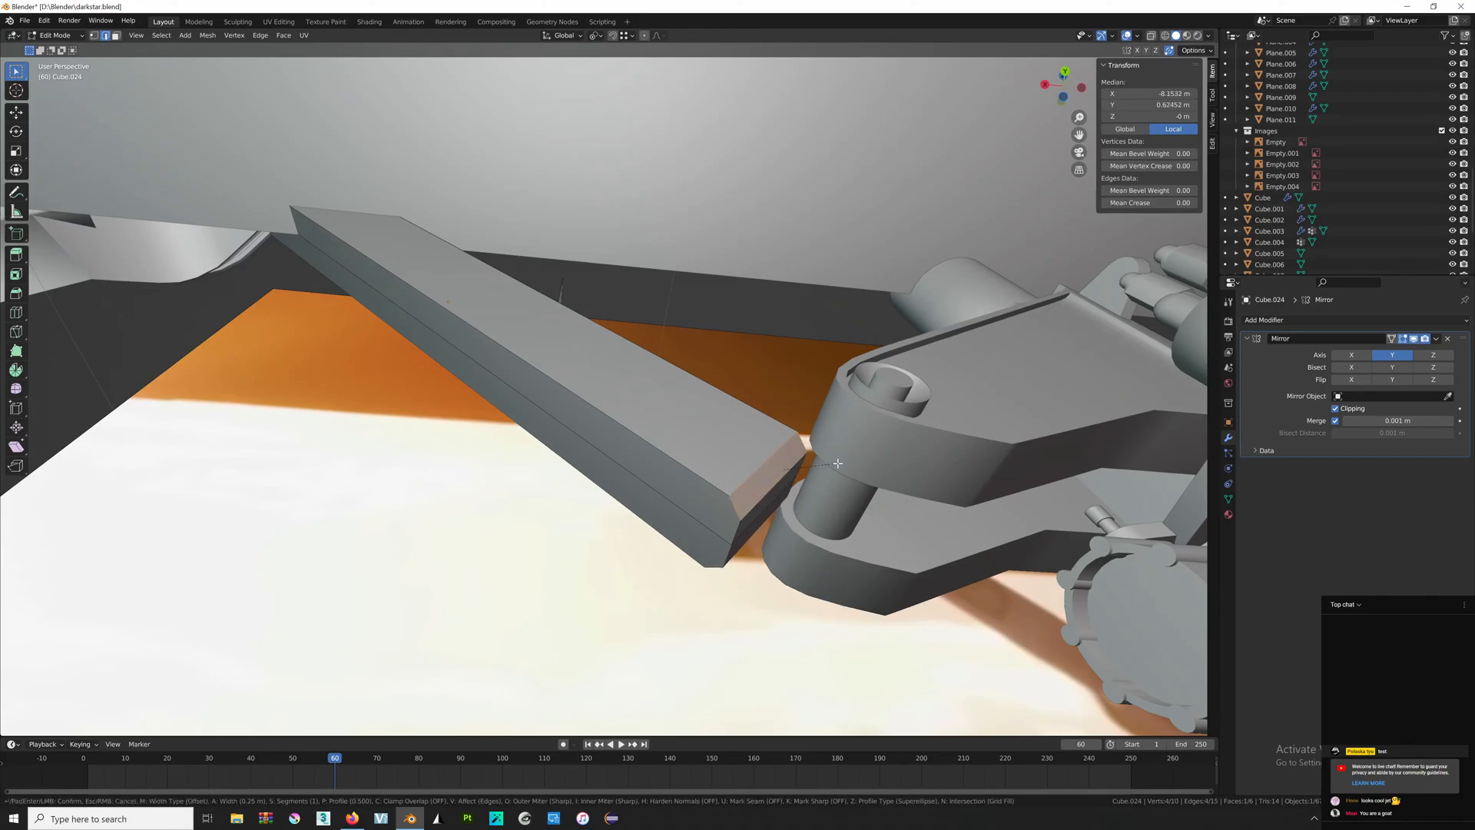
right_click(953, 461)
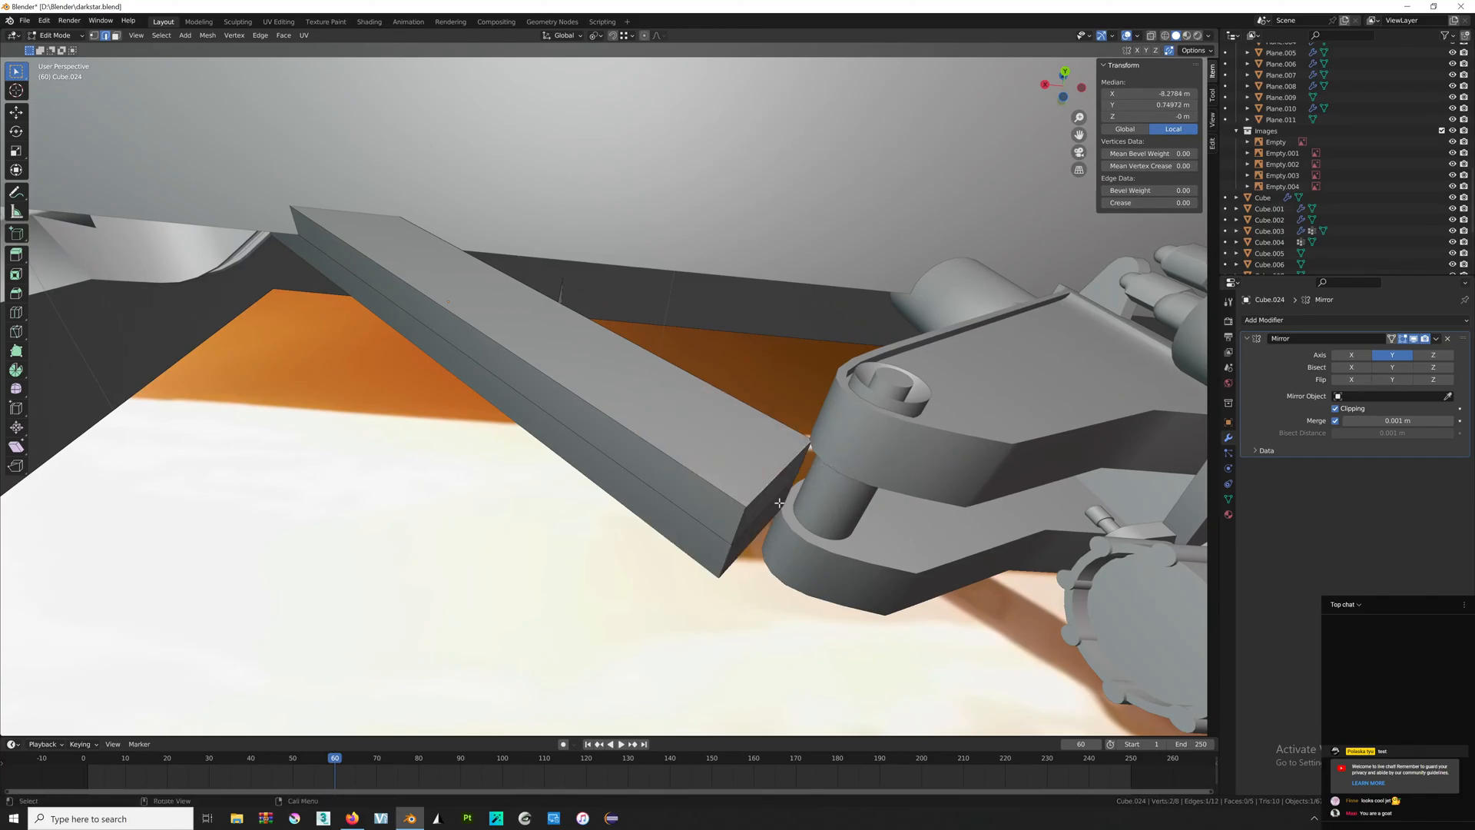
Add a centred lengthwise loop cut through the thickness of the mirrored bar half.
middle_click_drag(791, 530, 779, 488)
key("ctrl+r")
left_click(750, 488)
right_click(750, 488)
Bevel the outer edge of the bar's lower end by 1.59 m with one segment, checking the taper against the reference photo.
left_click(772, 454)
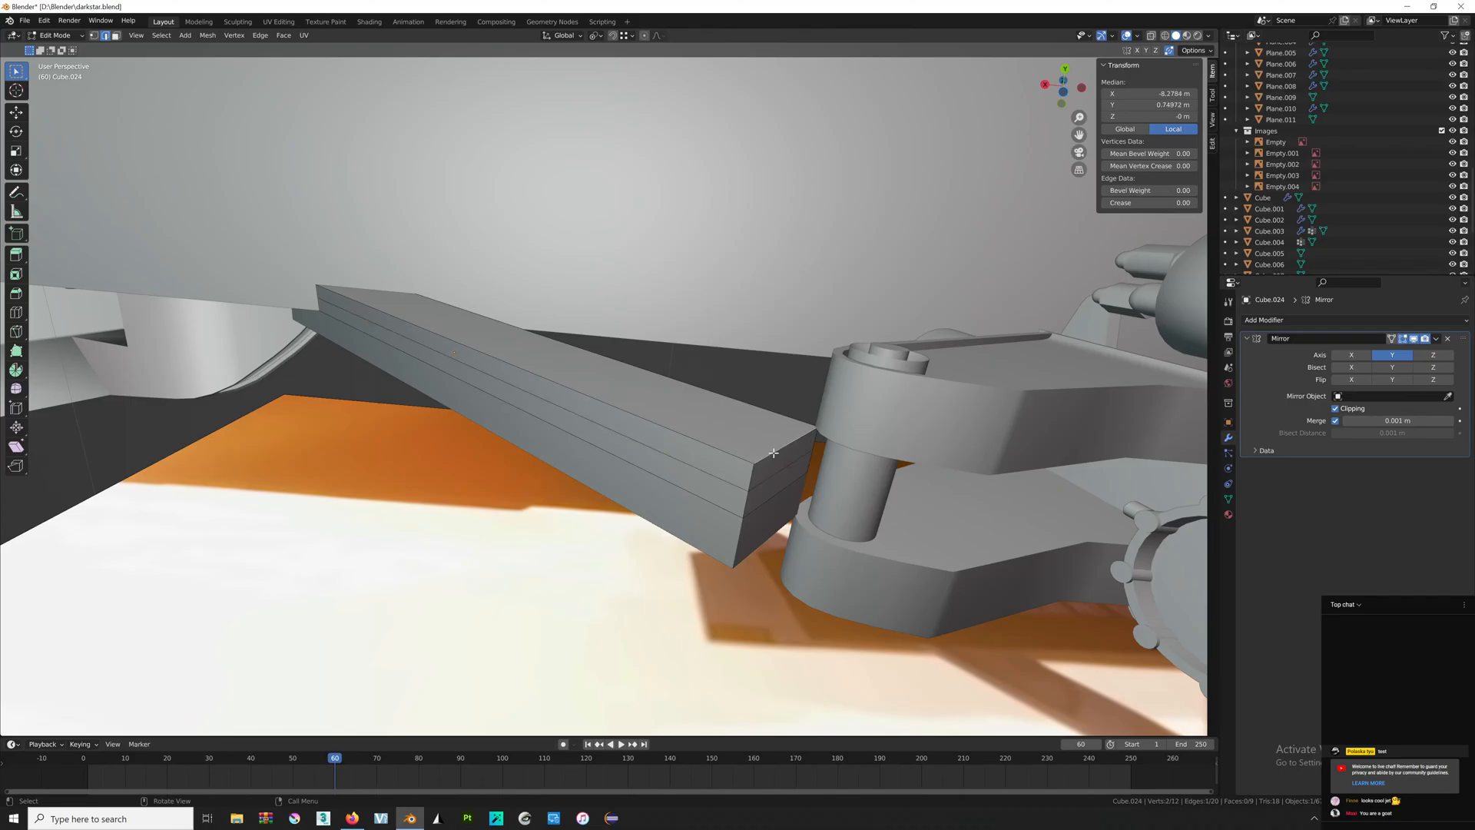
key("ctrl+b")
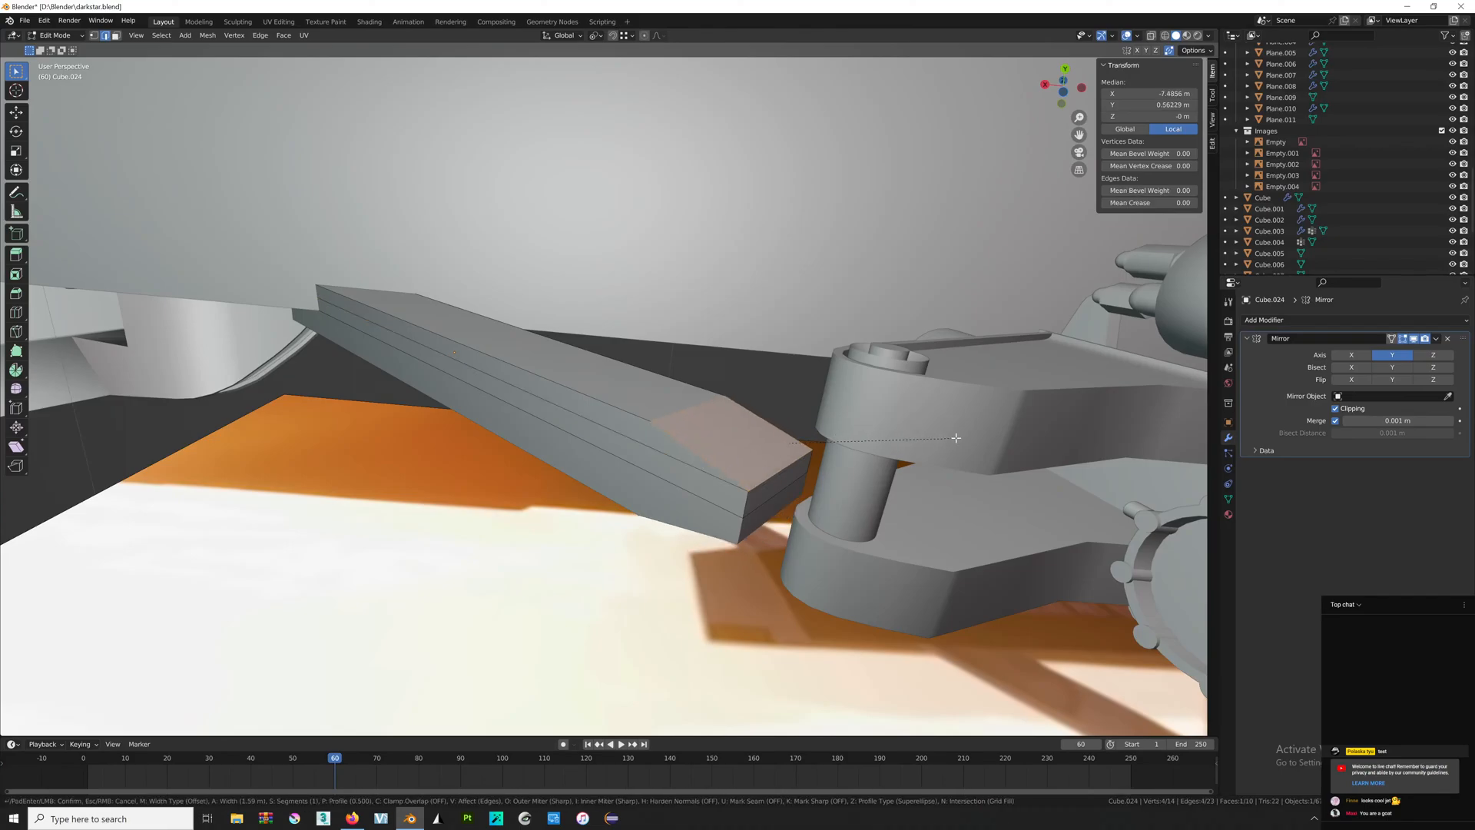
key("alt+Tab")
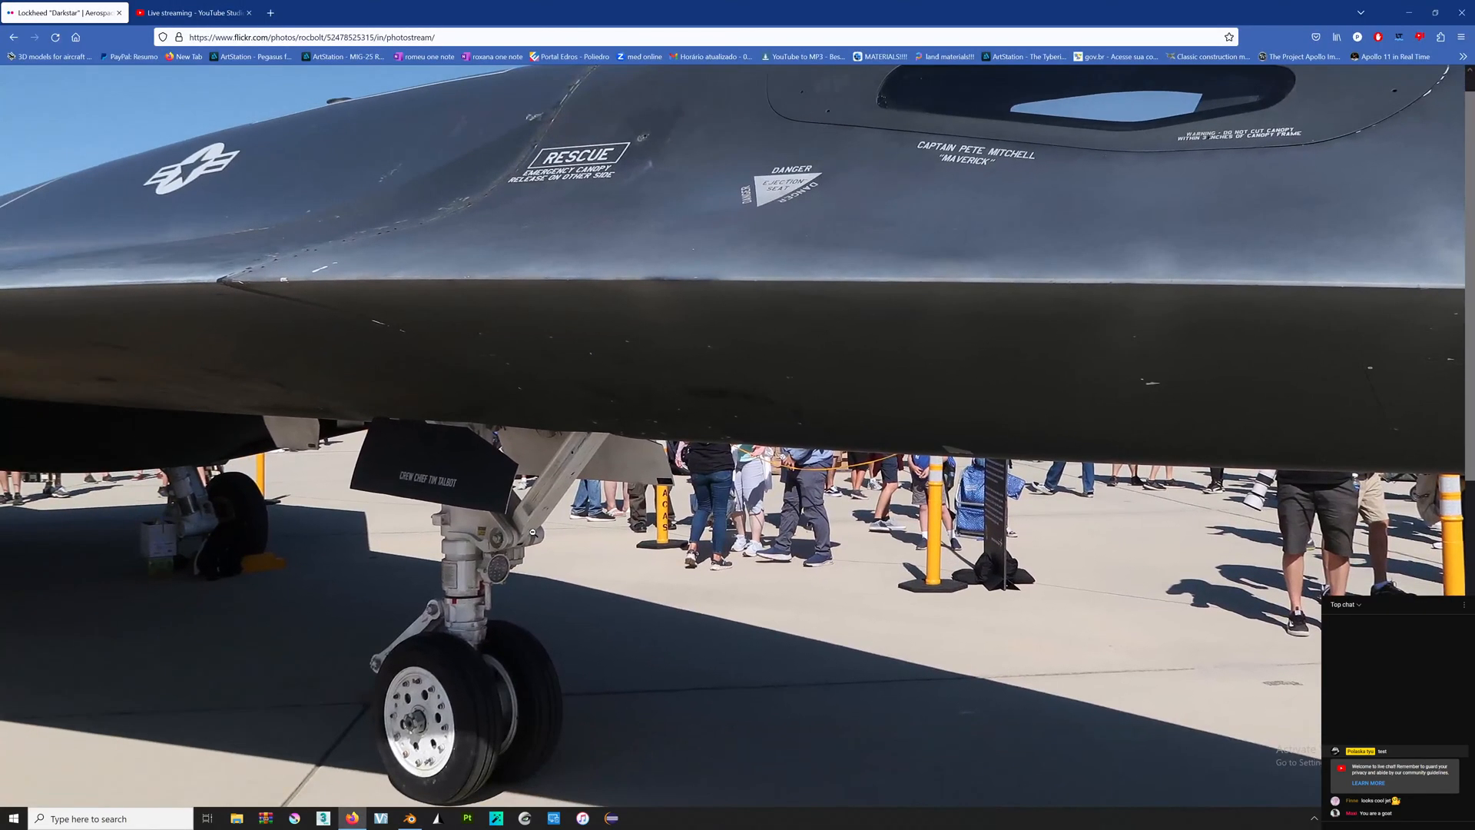
key("alt+Tab")
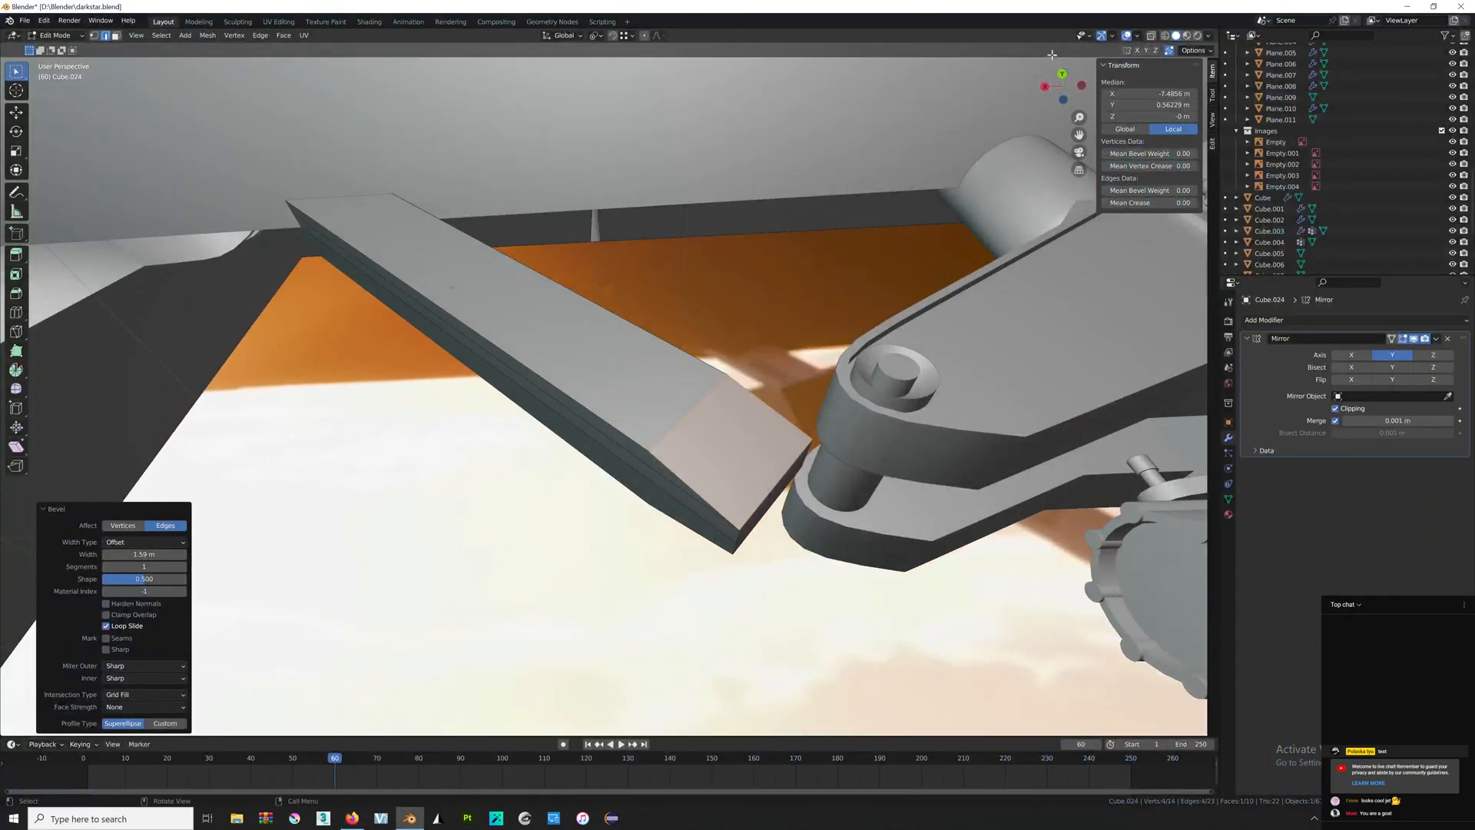
Inset the bar's long, wide side face to outline a recess like the one in the reference photo.
left_click(1062, 74)
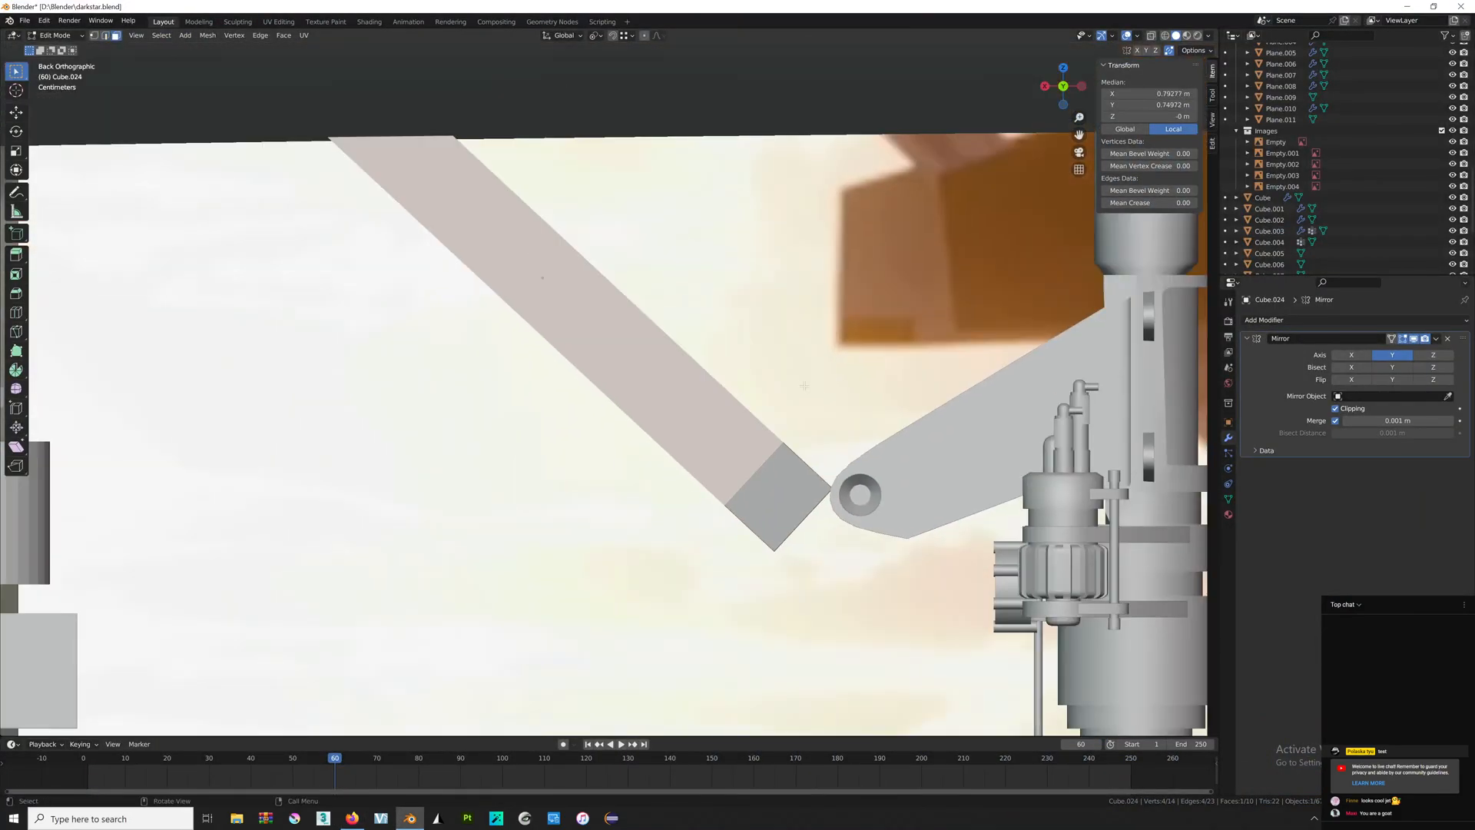
key("i")
key("alt+Tab")
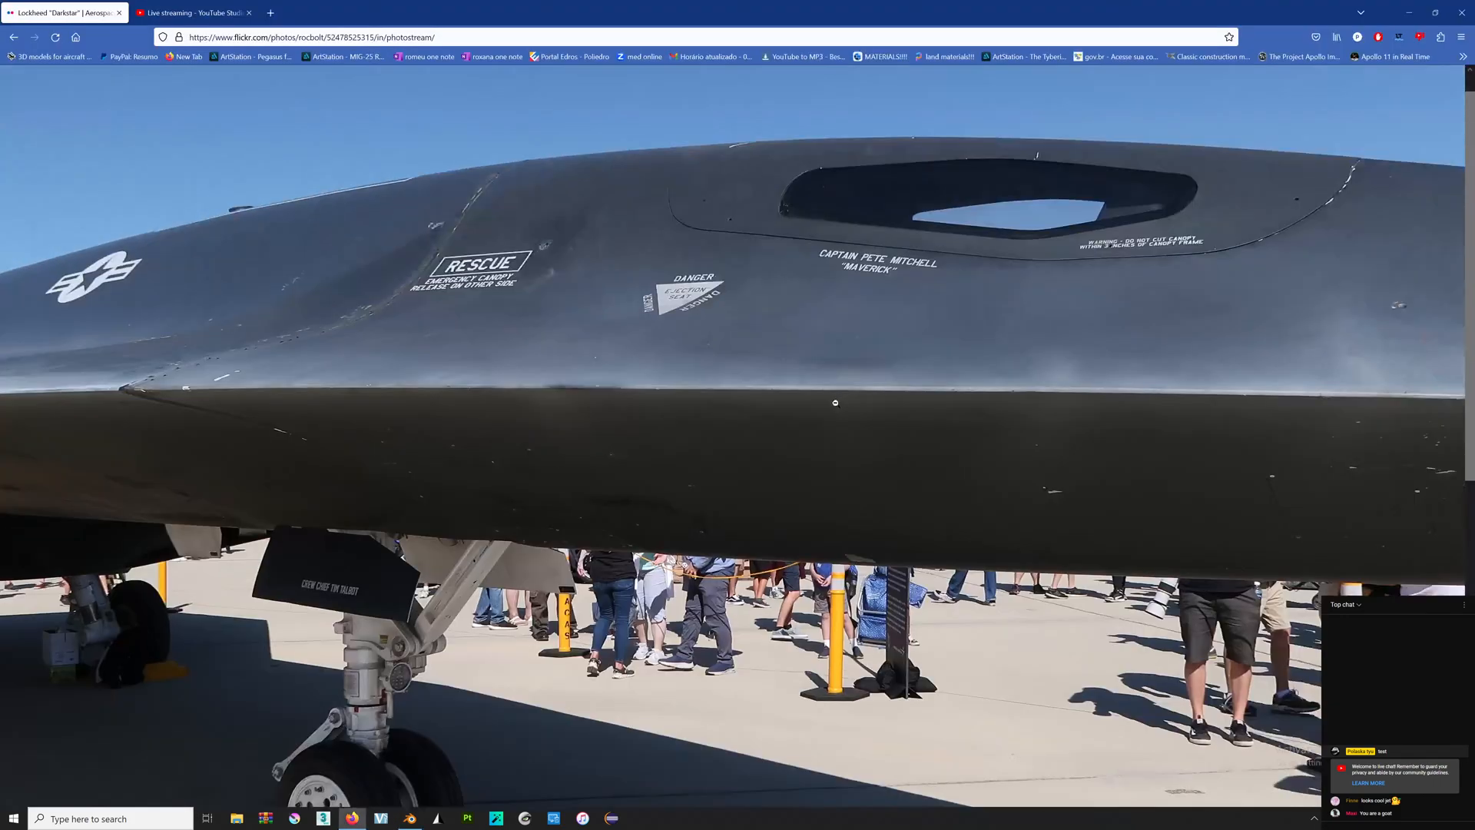
key("alt+Tab")
Extrude the inset face into the bar to form a long recess, and compare it with the reference photo.
middle_click_drag(803, 445, 858, 372)
key("e")
left_click(786, 325)
key("alt+z")
key("alt+z")
key("Tab")
key("alt+Tab")
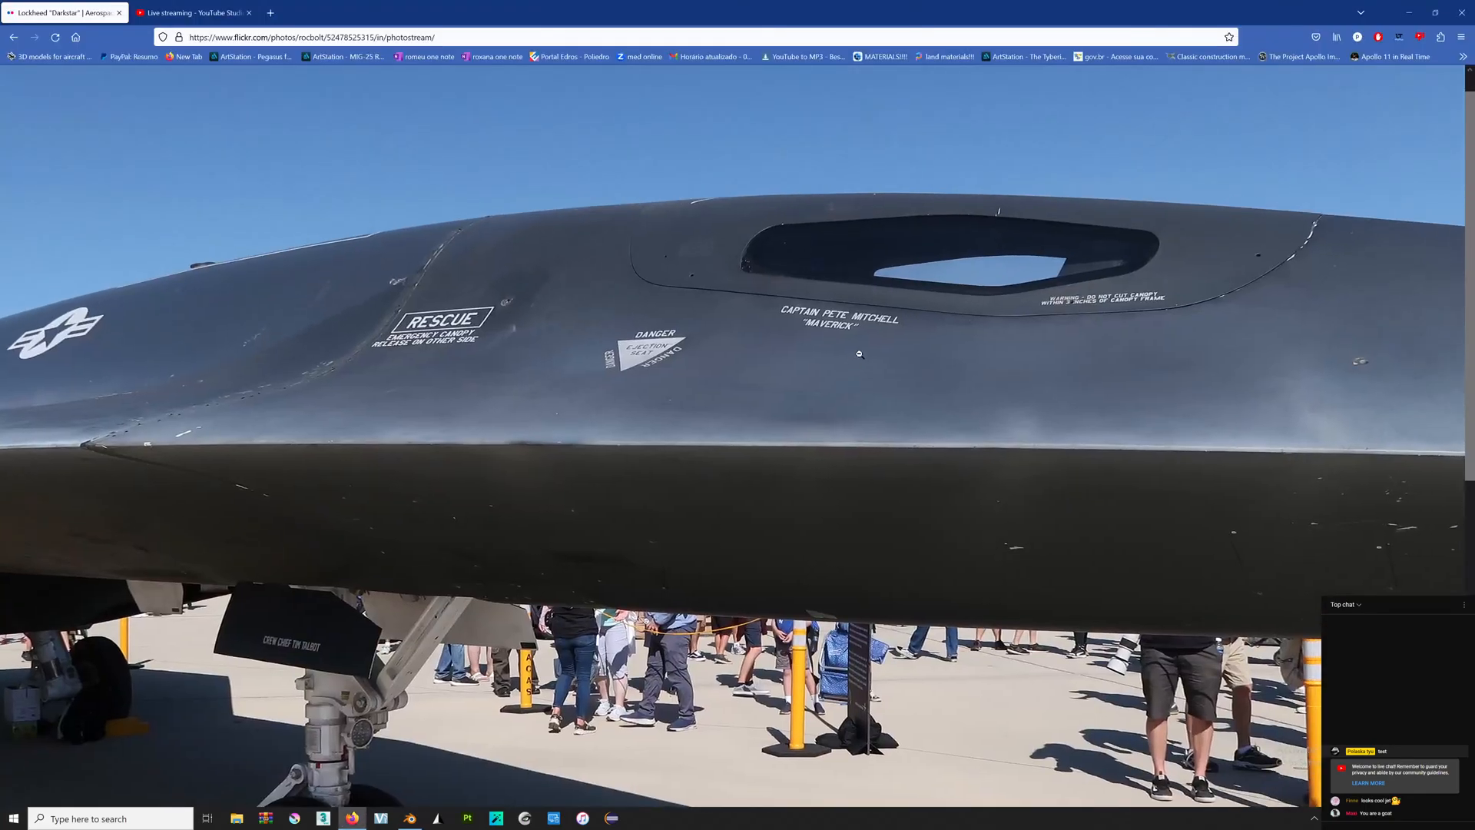
key("alt+Tab")
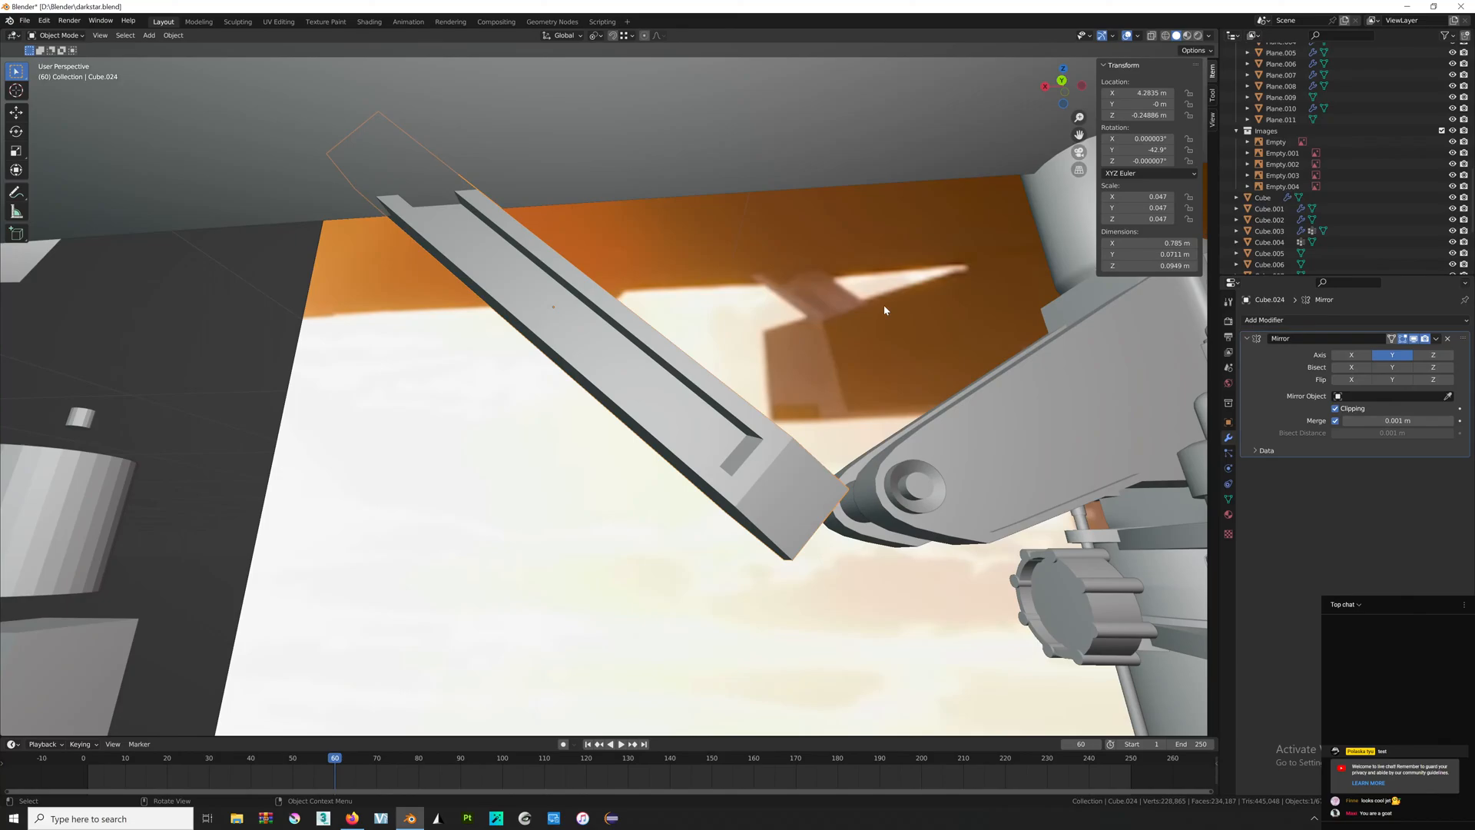
Widen the recess by scaling its floor and walls by 1.332 along local Z.
left_click(1061, 81)
scroll(819, 295, "up", 2)
key("Tab")
key("ctrl+KP_Add")
key("s")
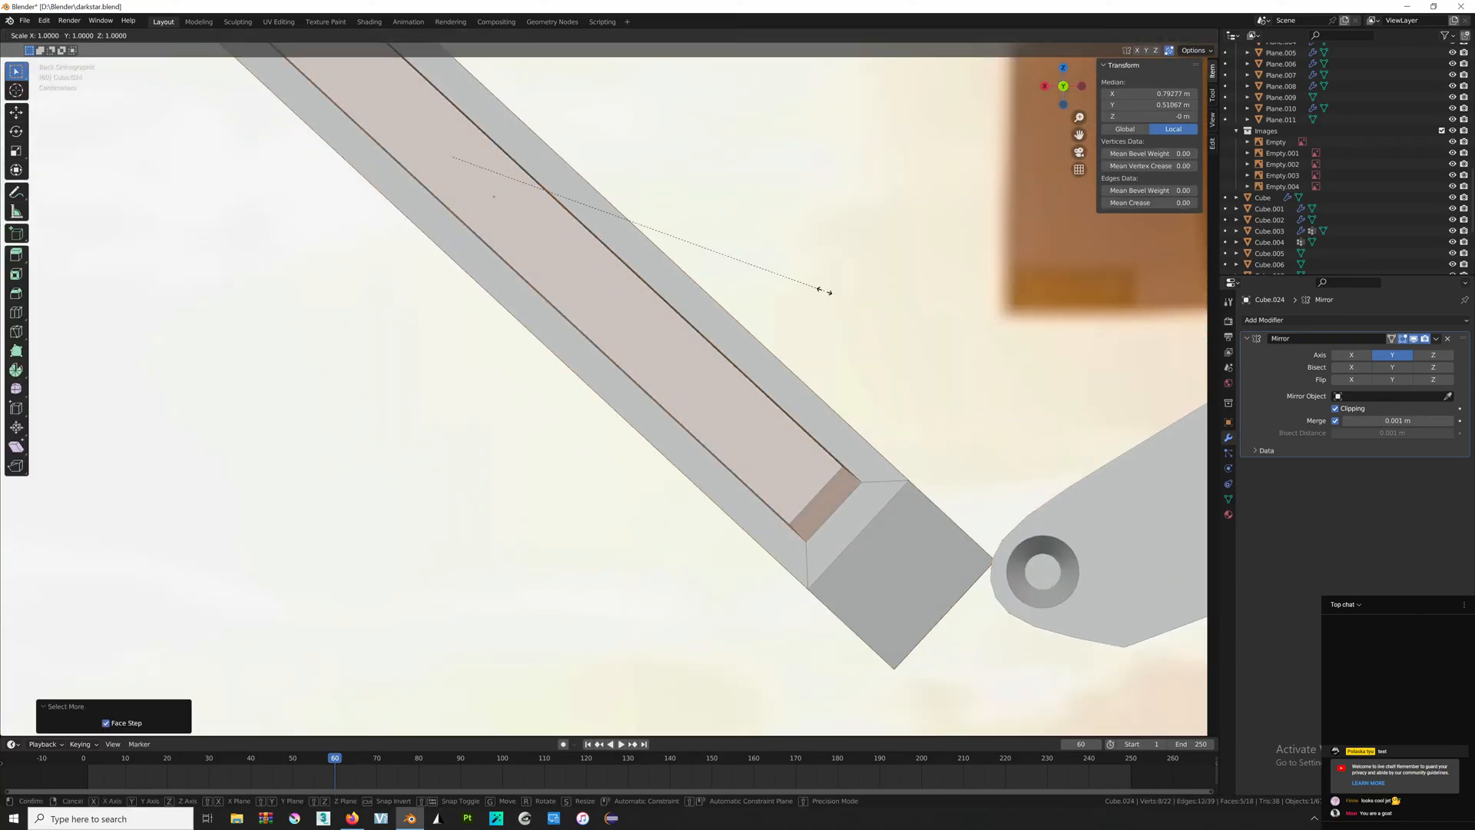
key("z")
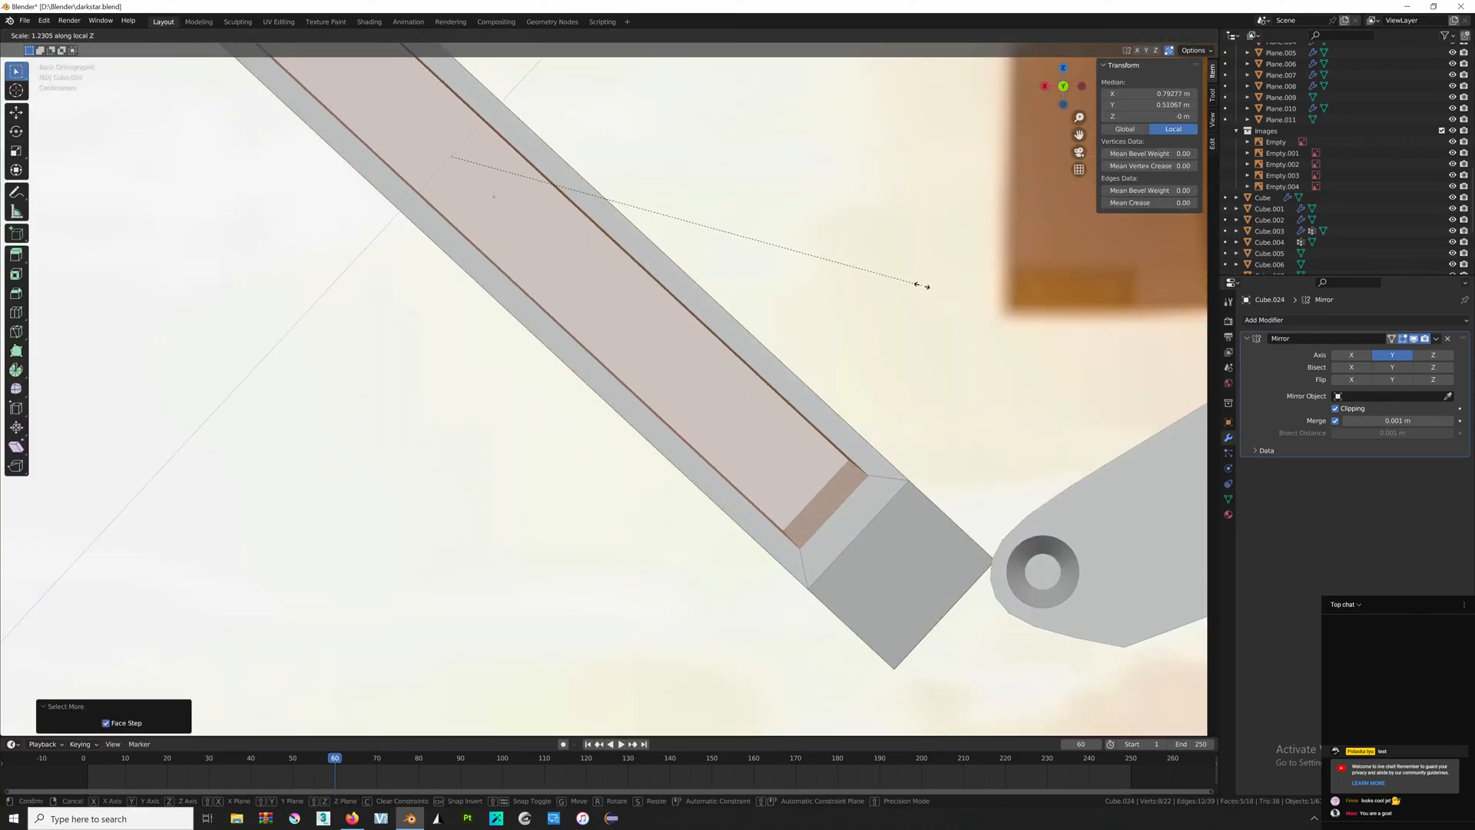
left_click(958, 287)
scroll(772, 371, "down", 1)
scroll(772, 370, "down", 3)
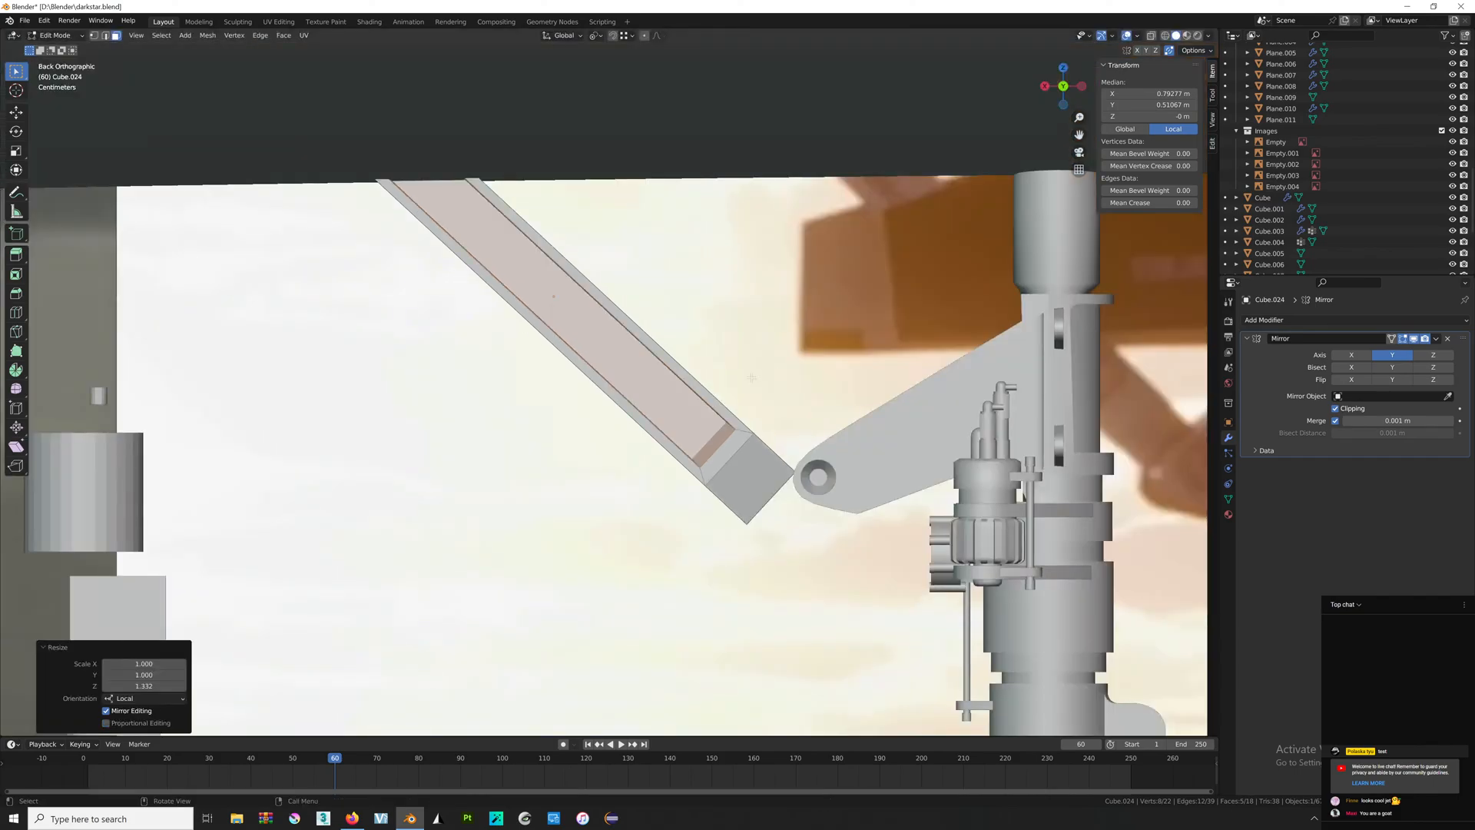
Try to shift the recess's floor and walls along Y, then undo the move.
key("alt+Tab")
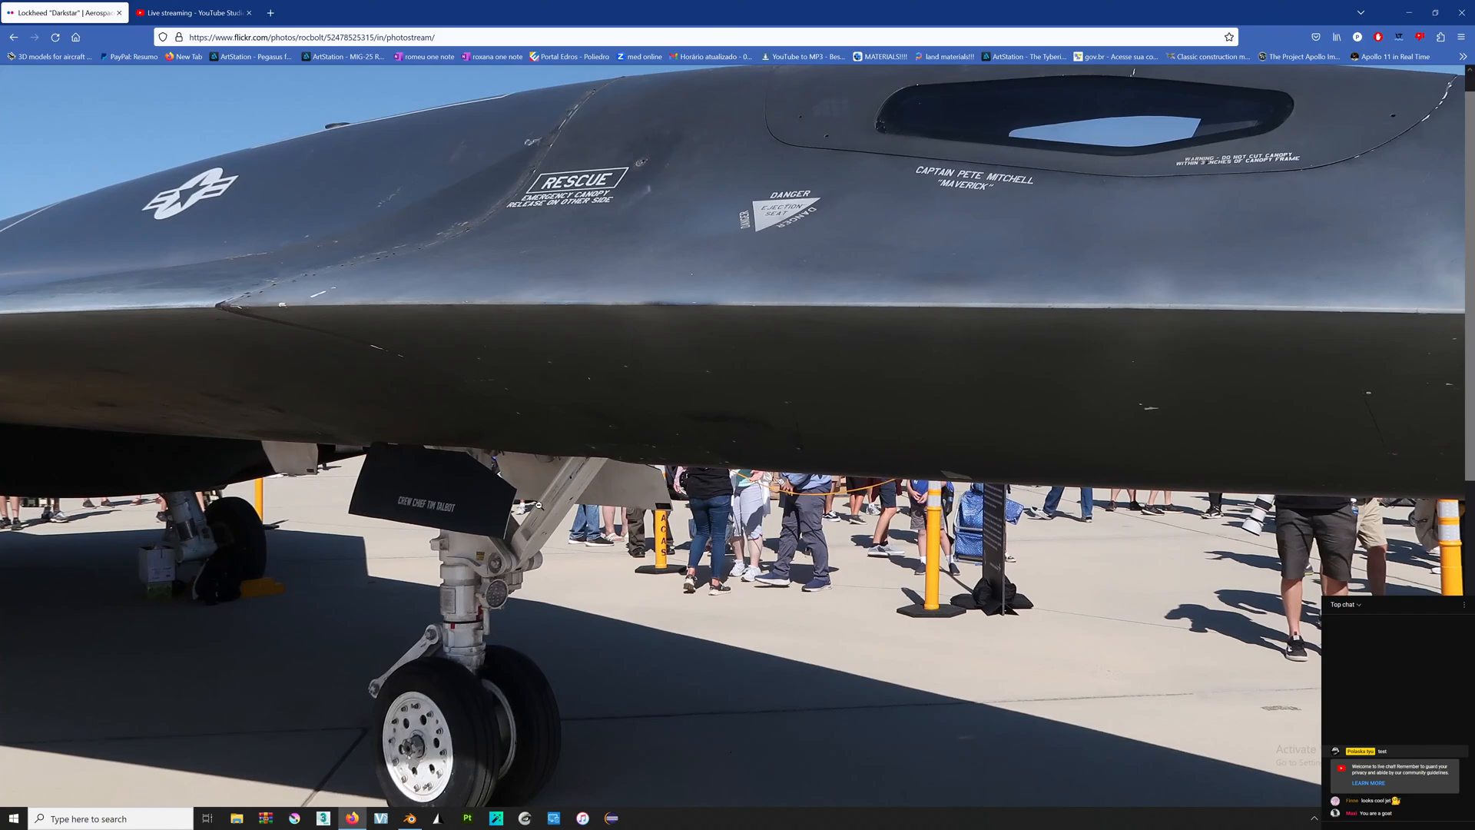
key("alt+Tab")
middle_click_drag(538, 505, 766, 395)
scroll(738, 469, "up", 2)
key("g")
key("y")
left_click(790, 373)
key("alt+z")
key("g")
key("y")
left_click(799, 412)
key("ctrl+z")
key("alt+z")
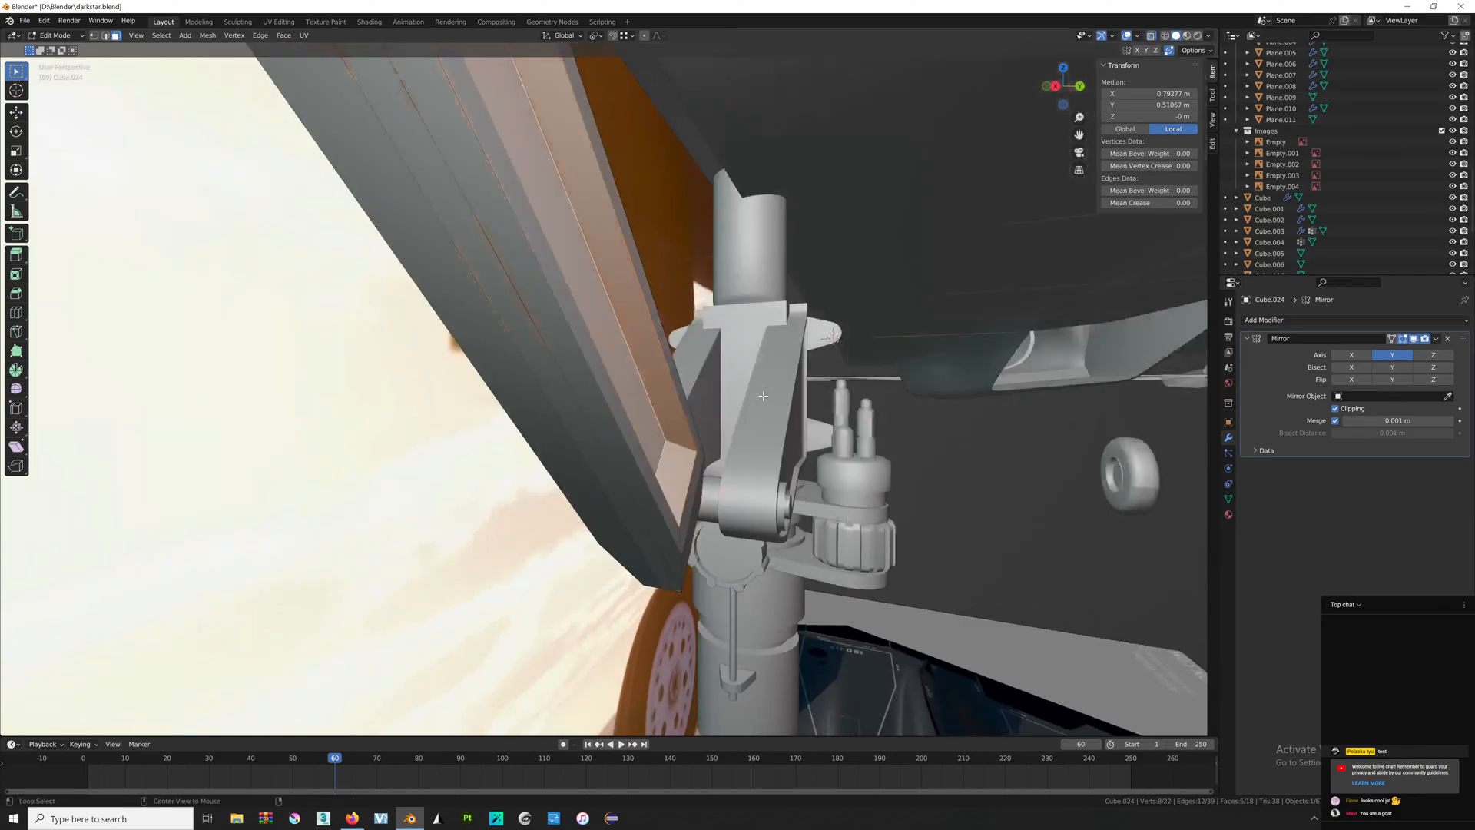
Deepen the recess by moving only its floor face along Y to a local position of about 0.150 m.
key("ctrl+KP_Subtract")
key("g")
key("y")
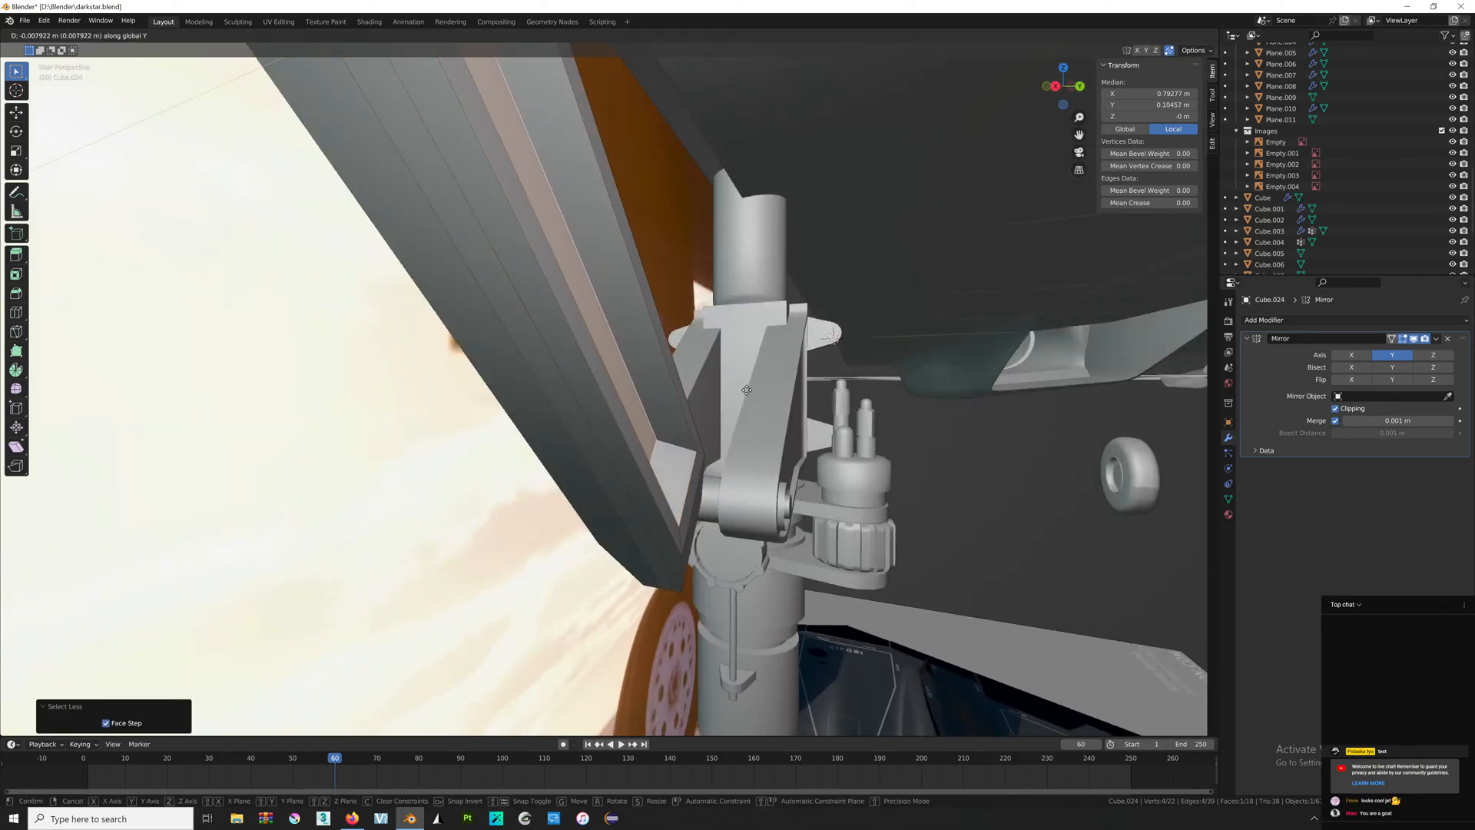
left_click(784, 384)
key("Tab")
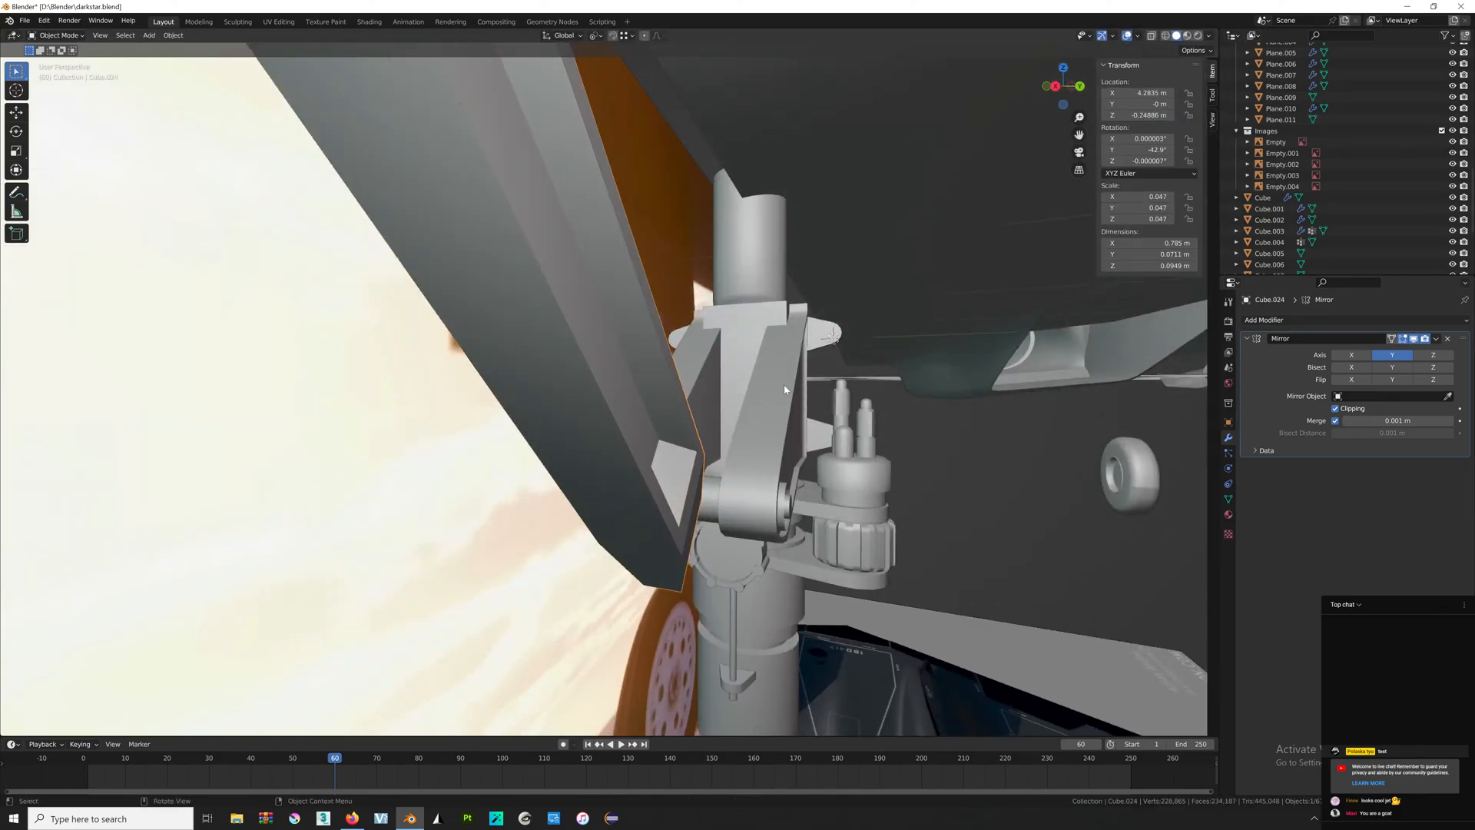
middle_click_drag(783, 384, 663, 365)
Check the reference photo, add a Bevel modifier to the bar and inspect the edges around its recessed lower end.
key("alt+Tab")
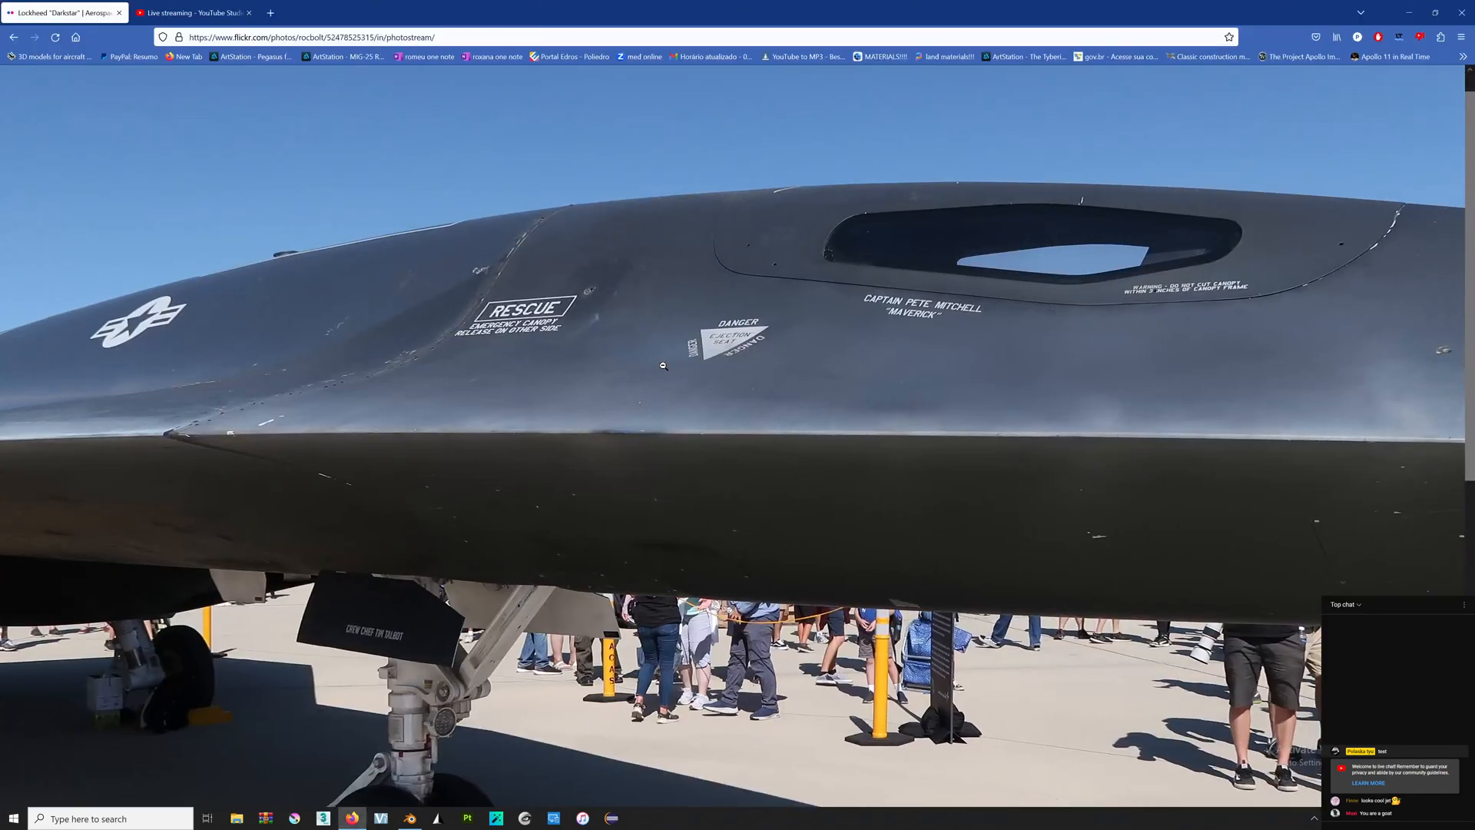
key("alt+Tab")
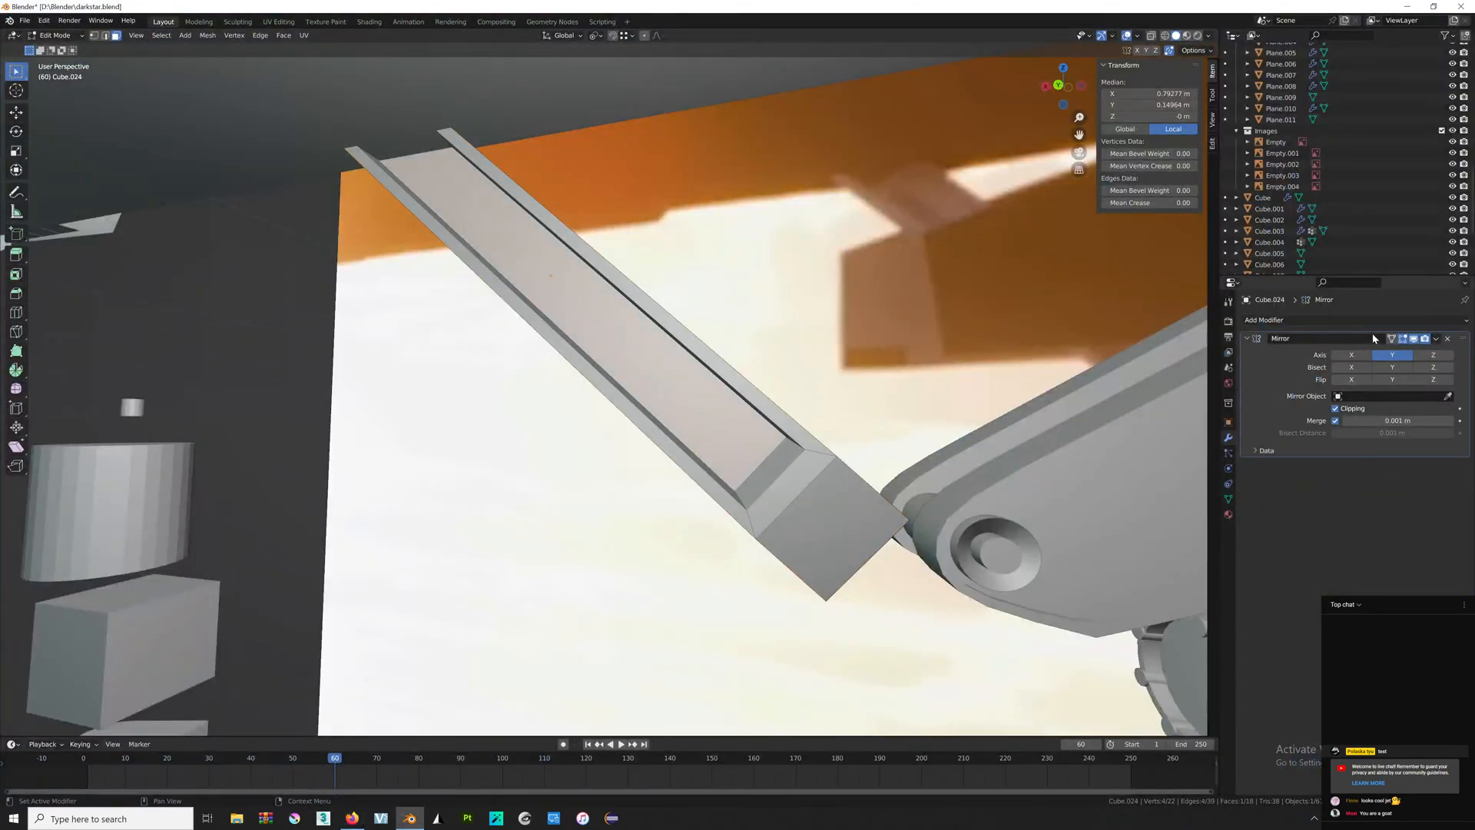
left_click(1362, 321)
left_click(1272, 363)
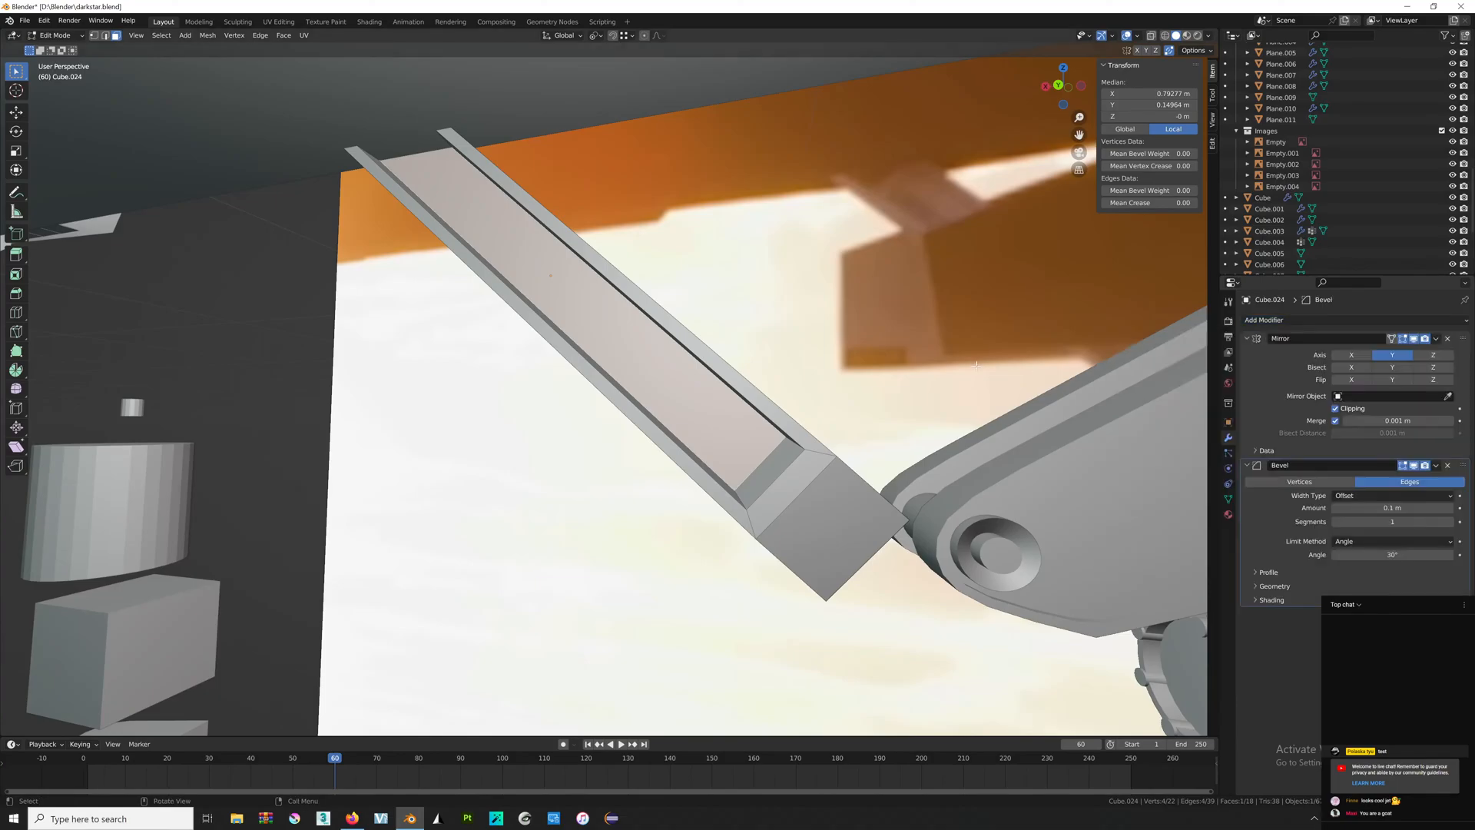
key("Tab")
middle_click_drag(884, 427, 957, 408)
scroll(957, 408, "up", 2)
scroll(958, 408, "up", 2)
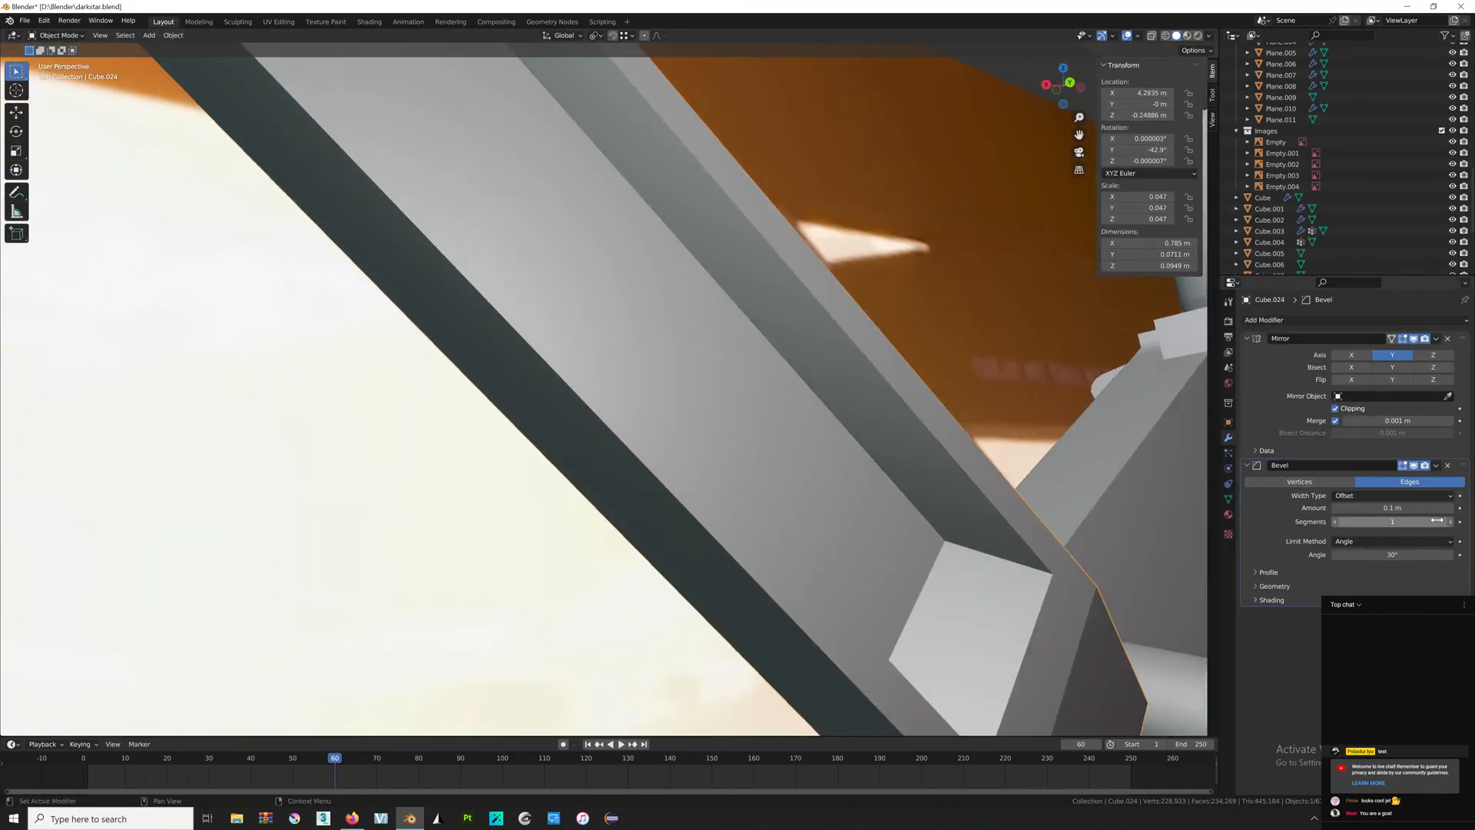
scroll(950, 448, "down", 3)
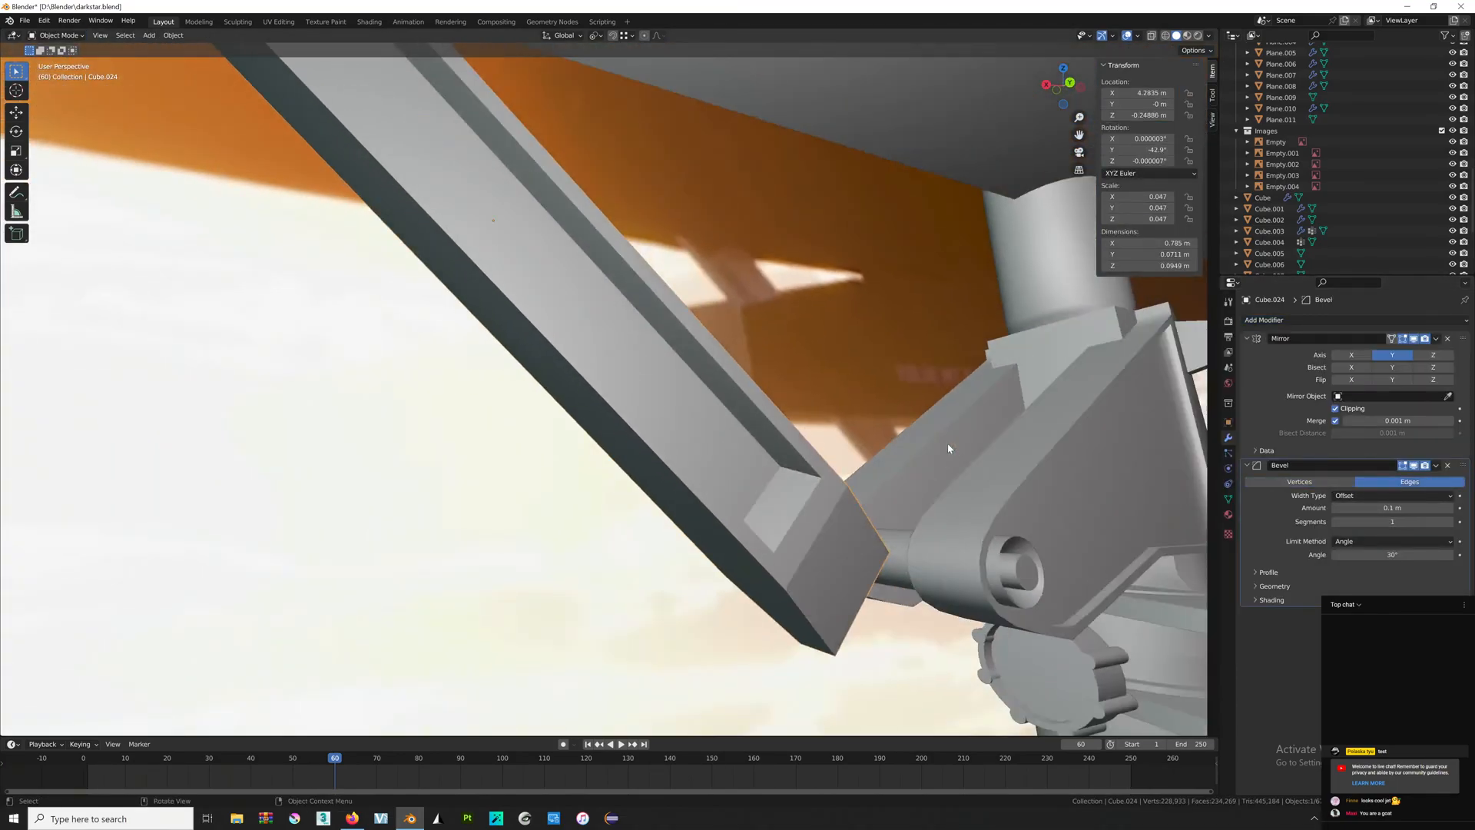
Check the reference photo and examine the edges around the bar's lower end in wireframe display.
middle_click_drag(949, 449, 979, 343)
key("alt+Tab")
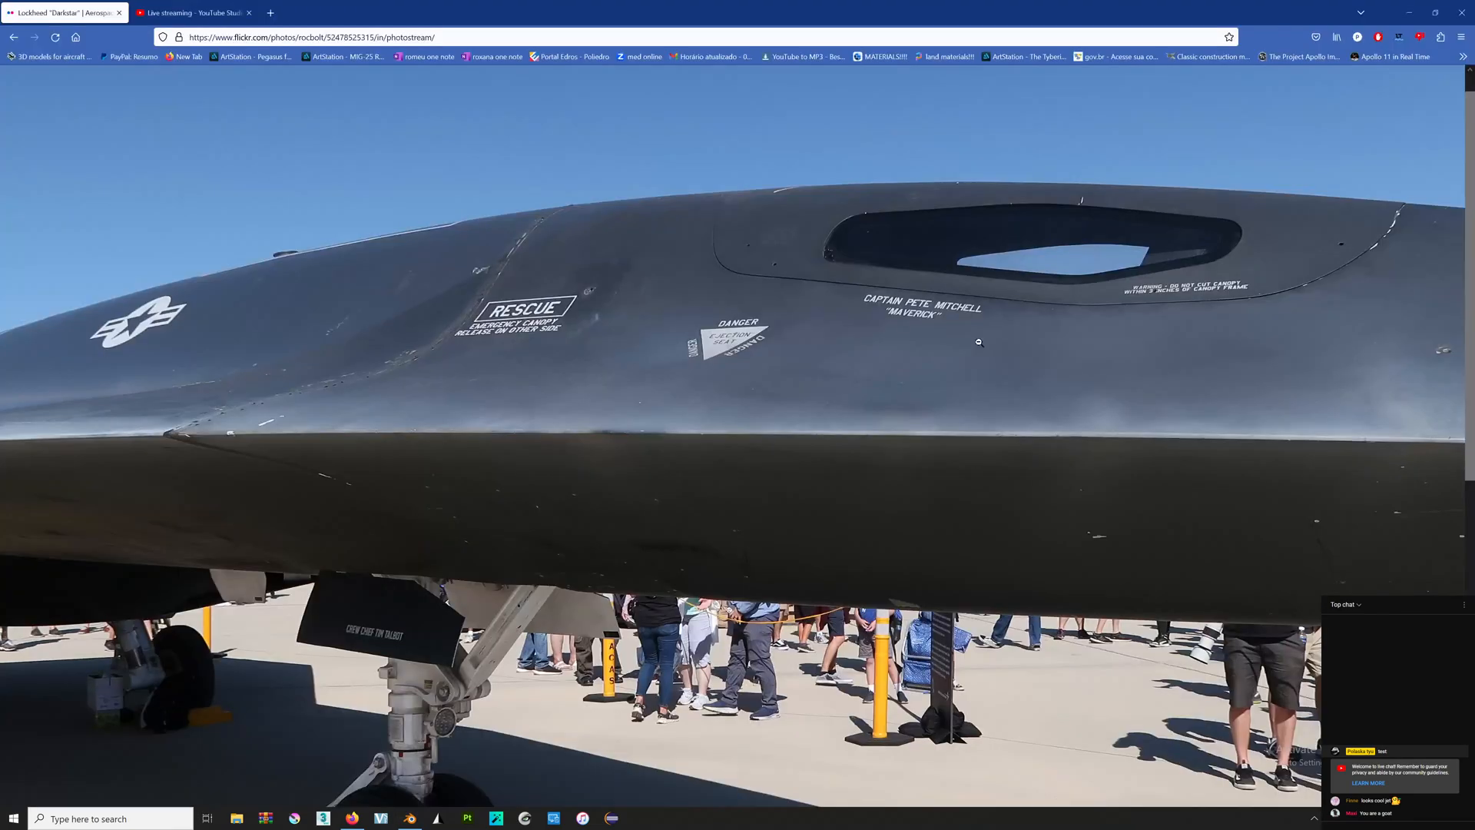
key("alt+Tab")
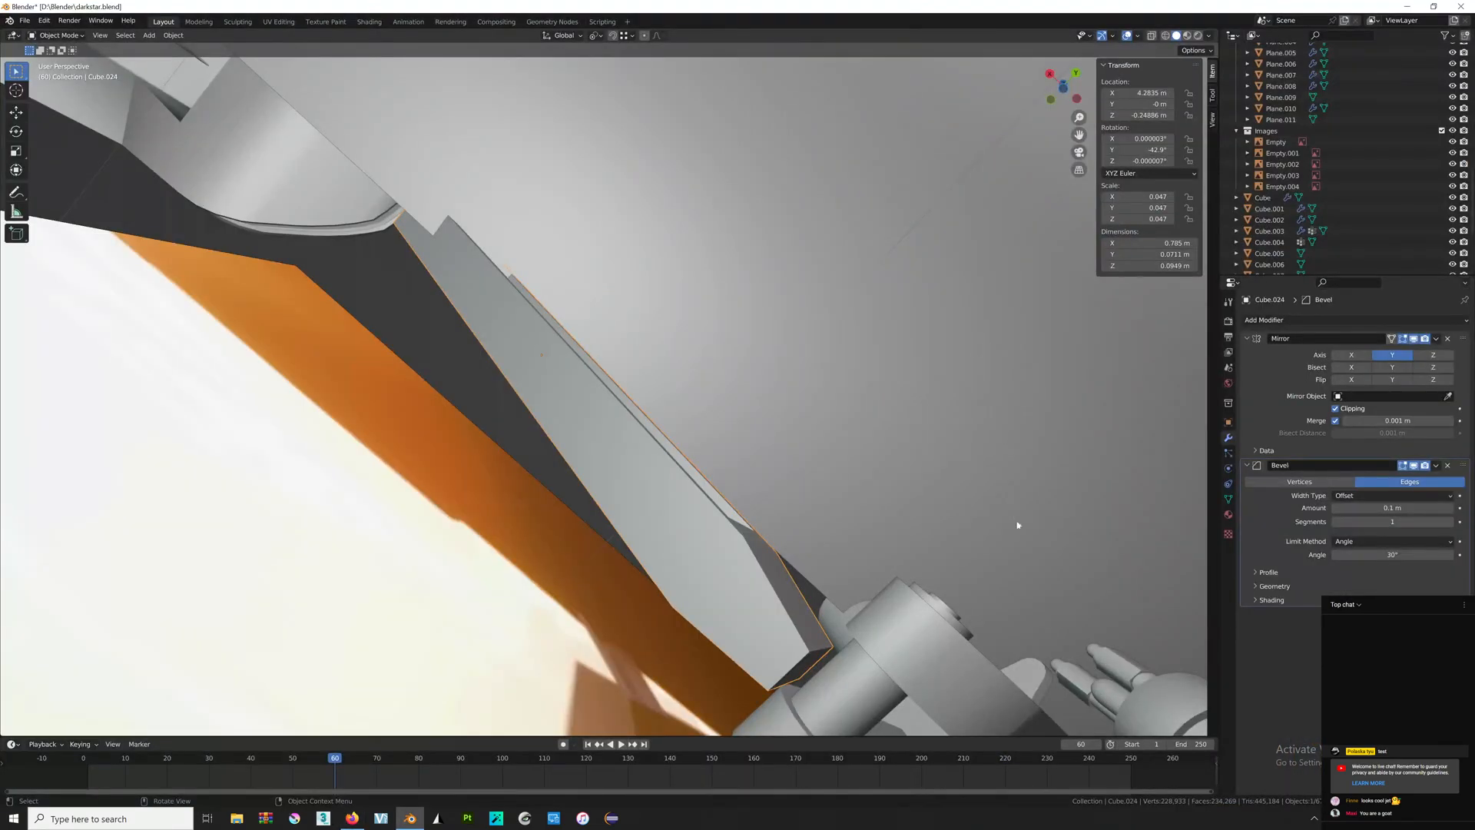
middle_click_drag(938, 458, 900, 556)
key("Tab")
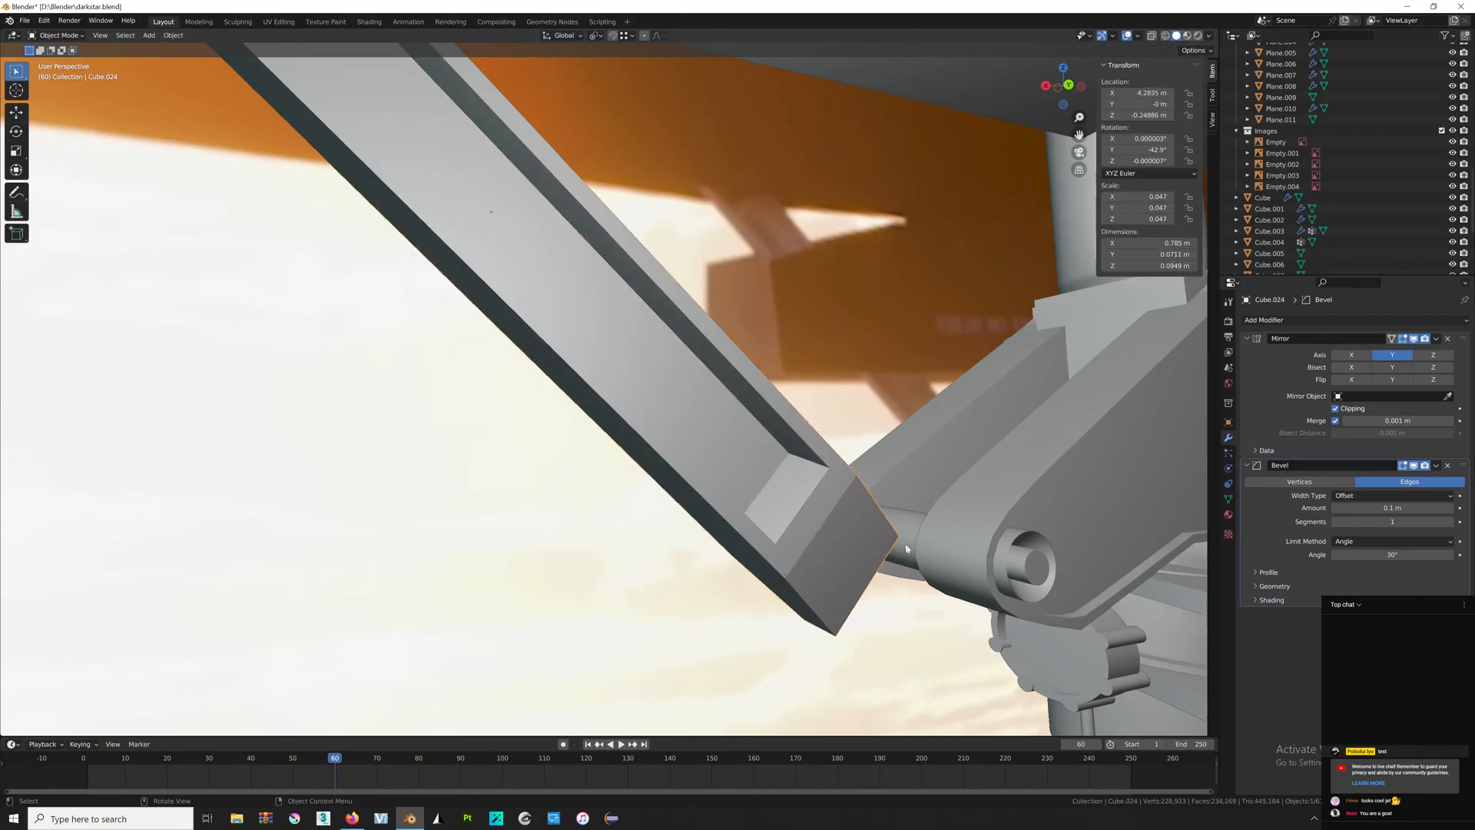
key("z")
left_click(704, 504)
middle_click_drag(861, 469, 830, 553)
scroll(834, 549, "up", 3)
middle_click_drag(959, 362, 711, 467, "shift")
scroll(712, 467, "up", 2)
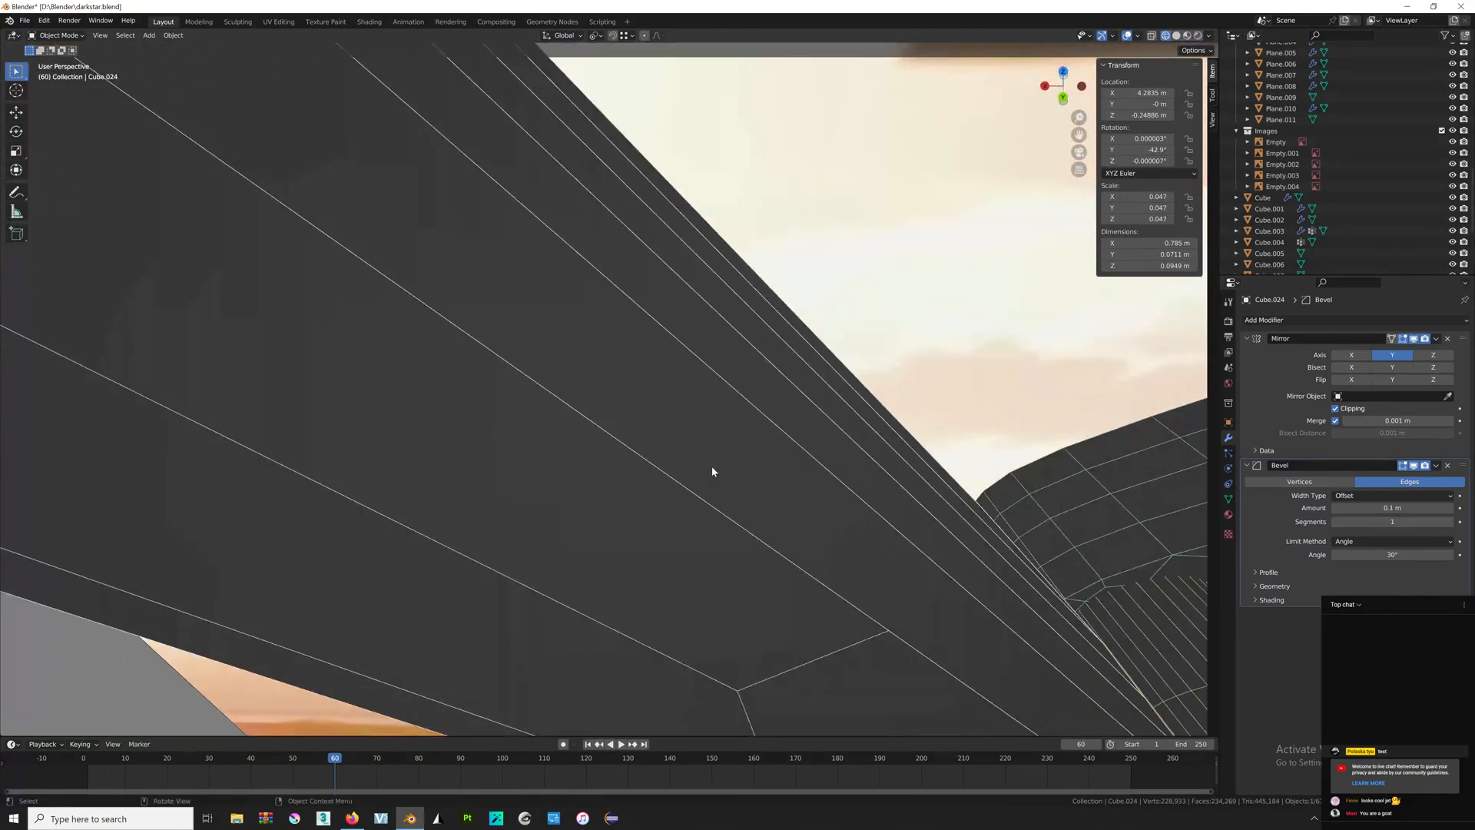
Try the bar's Bevel modifier with 2 segments and a 0.27 m amount, then remove the modifier.
left_click(1449, 522)
left_click_drag(1422, 508, 1437, 508)
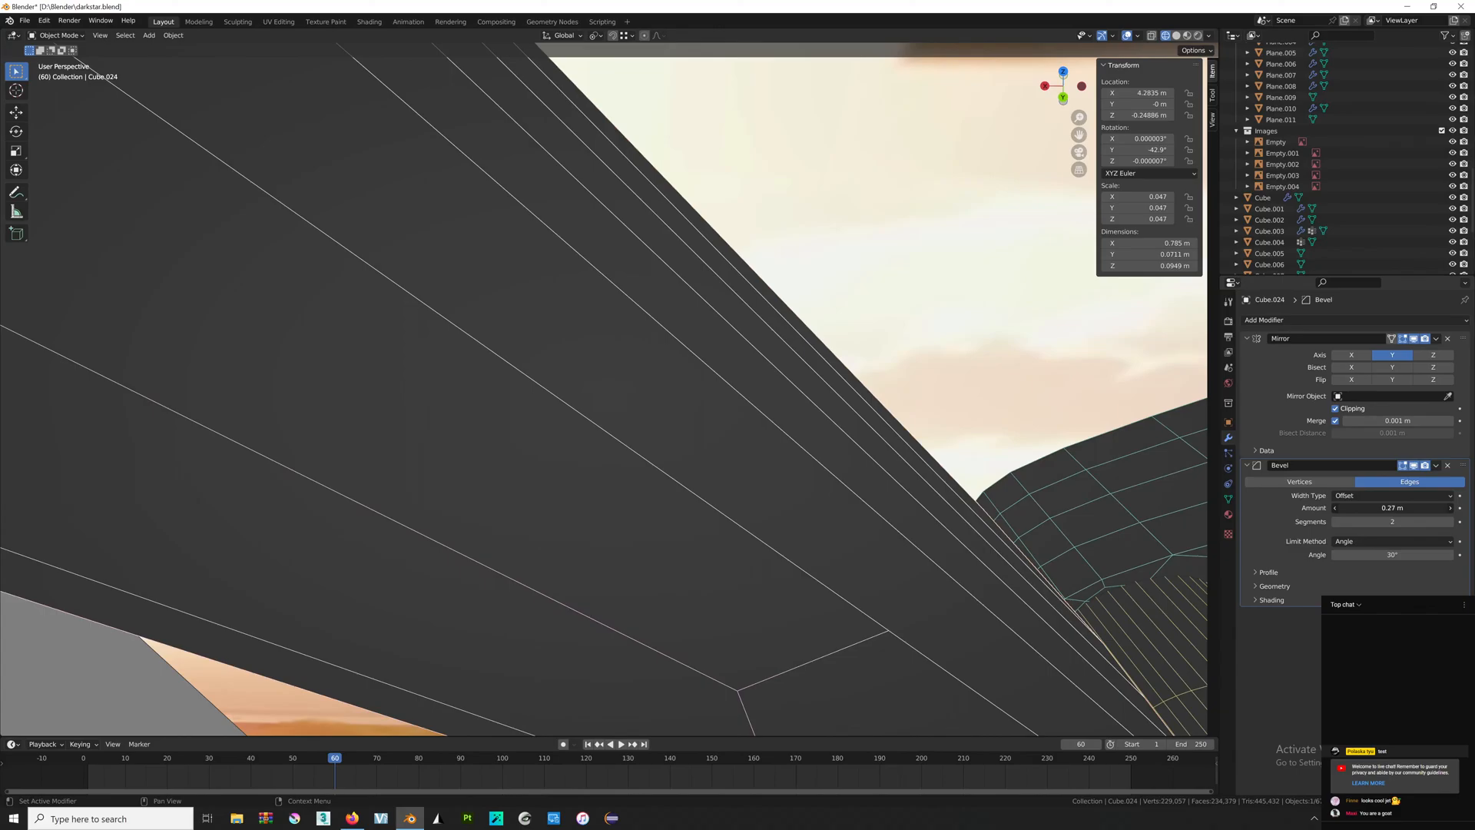
left_click(1447, 465)
Try bevelling all edges of the bar's mesh directly with a single segment.
scroll(675, 455, "down", 4)
key("Tab")
middle_click_drag(675, 454, 709, 372)
scroll(674, 343, "down", 4)
key("alt+z")
key("a")
middle_click_drag(739, 414, 757, 412)
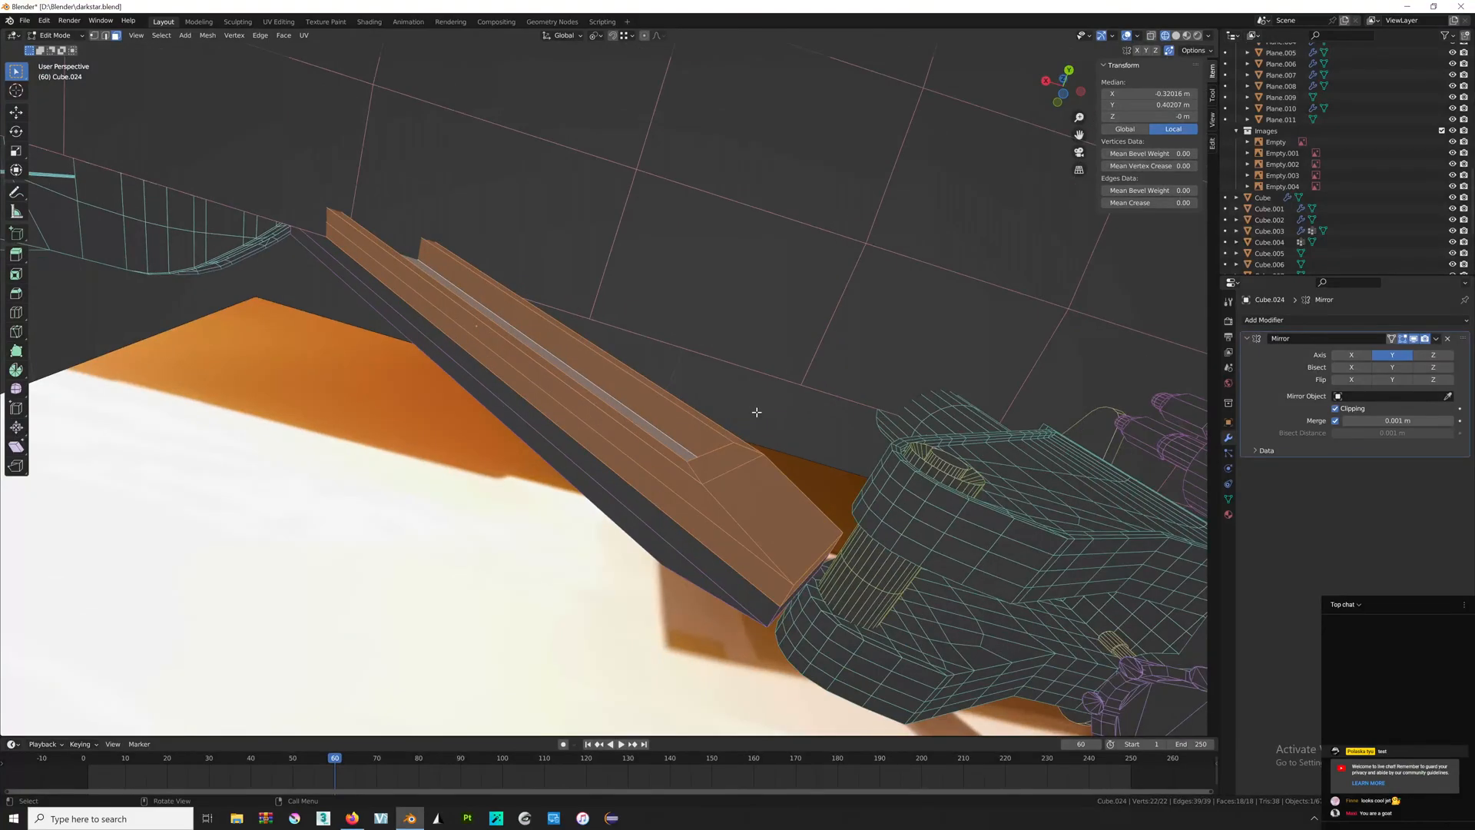
key("ctrl+b")
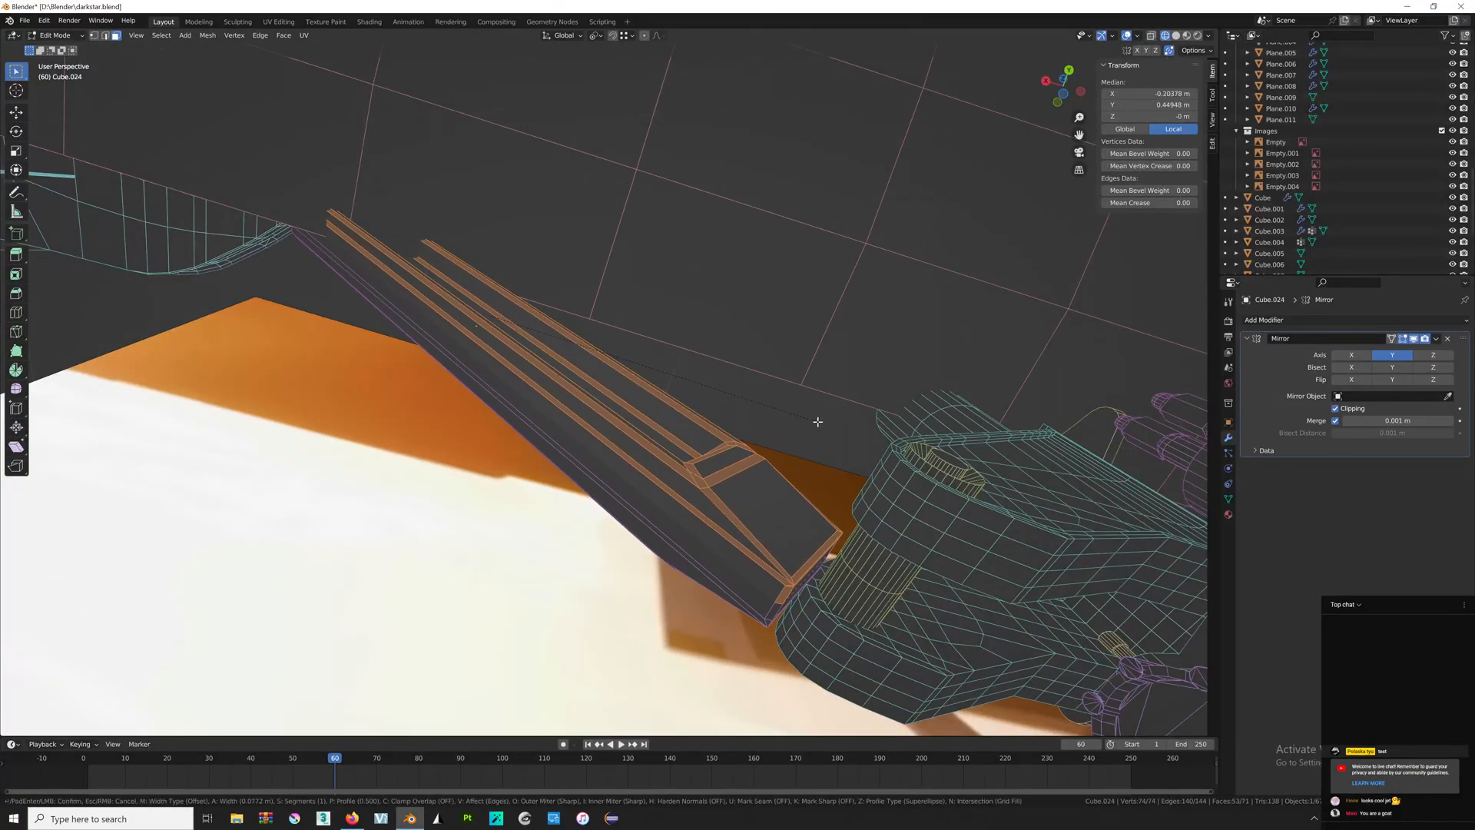
left_click(818, 422)
Examine the bevelled edges and corners at the bar's lower end in solid shading.
key("Tab")
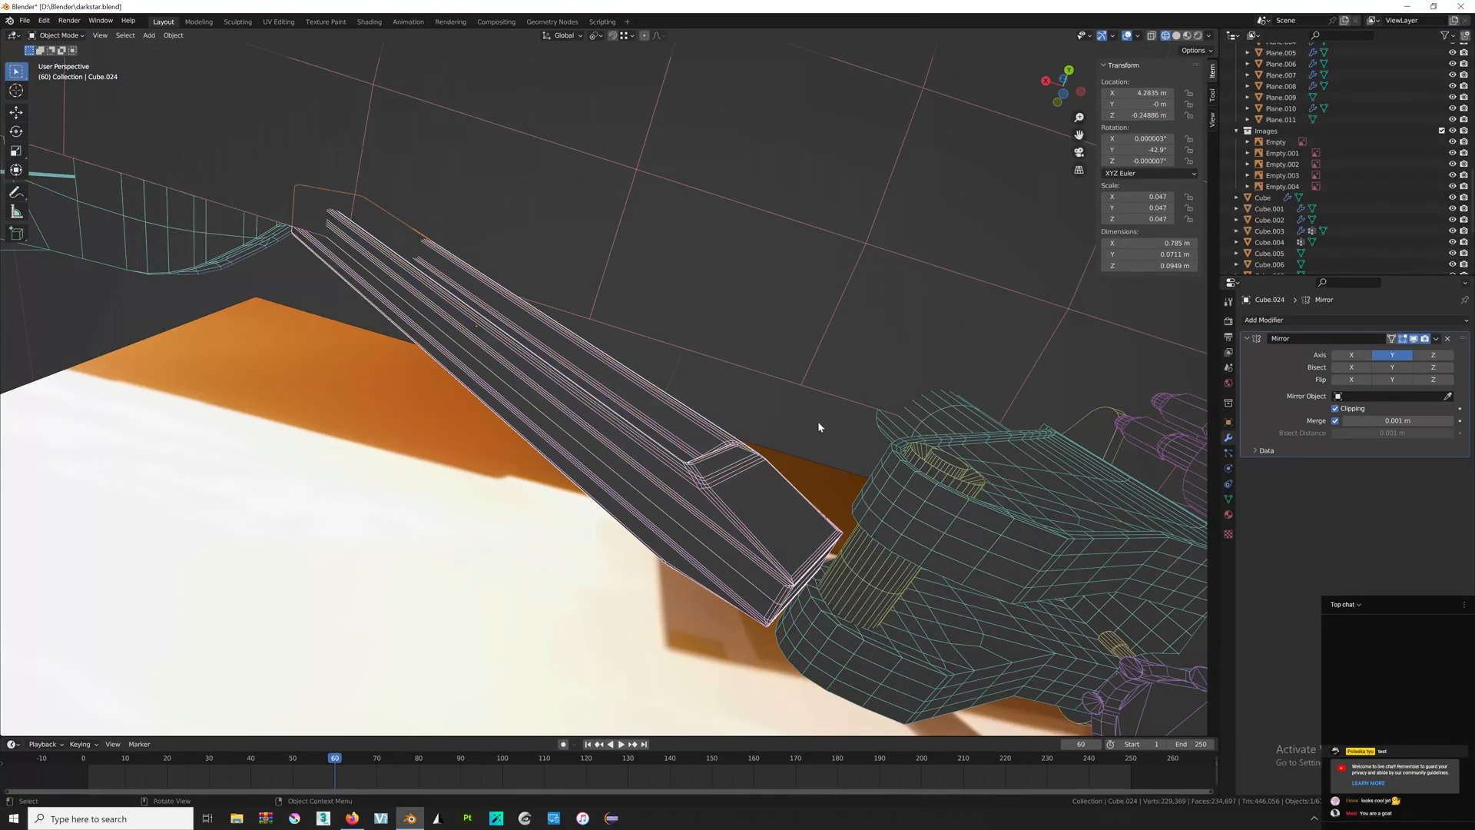
key("alt+z")
key("shift+z")
mouse_move(799, 331)
middle_mouse_down()
mouse_move(805, 428)
mouse_move(721, 510)
mouse_move(551, 347)
mouse_move(496, 248)
middle_mouse_up()
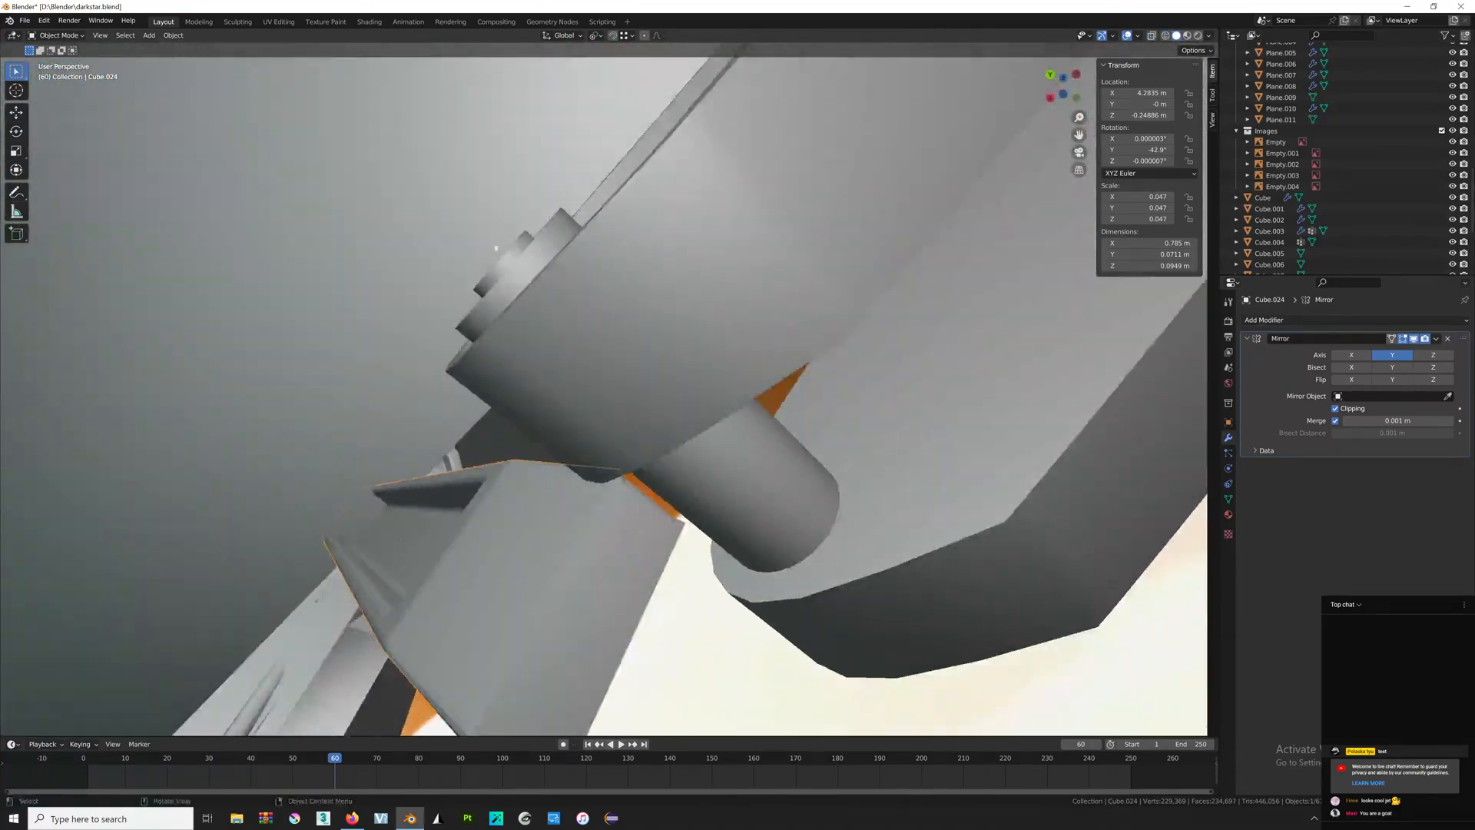
middle_click_drag(565, 569, 582, 415)
key("Tab")
middle_click_drag(582, 415, 688, 302)
key("Tab")
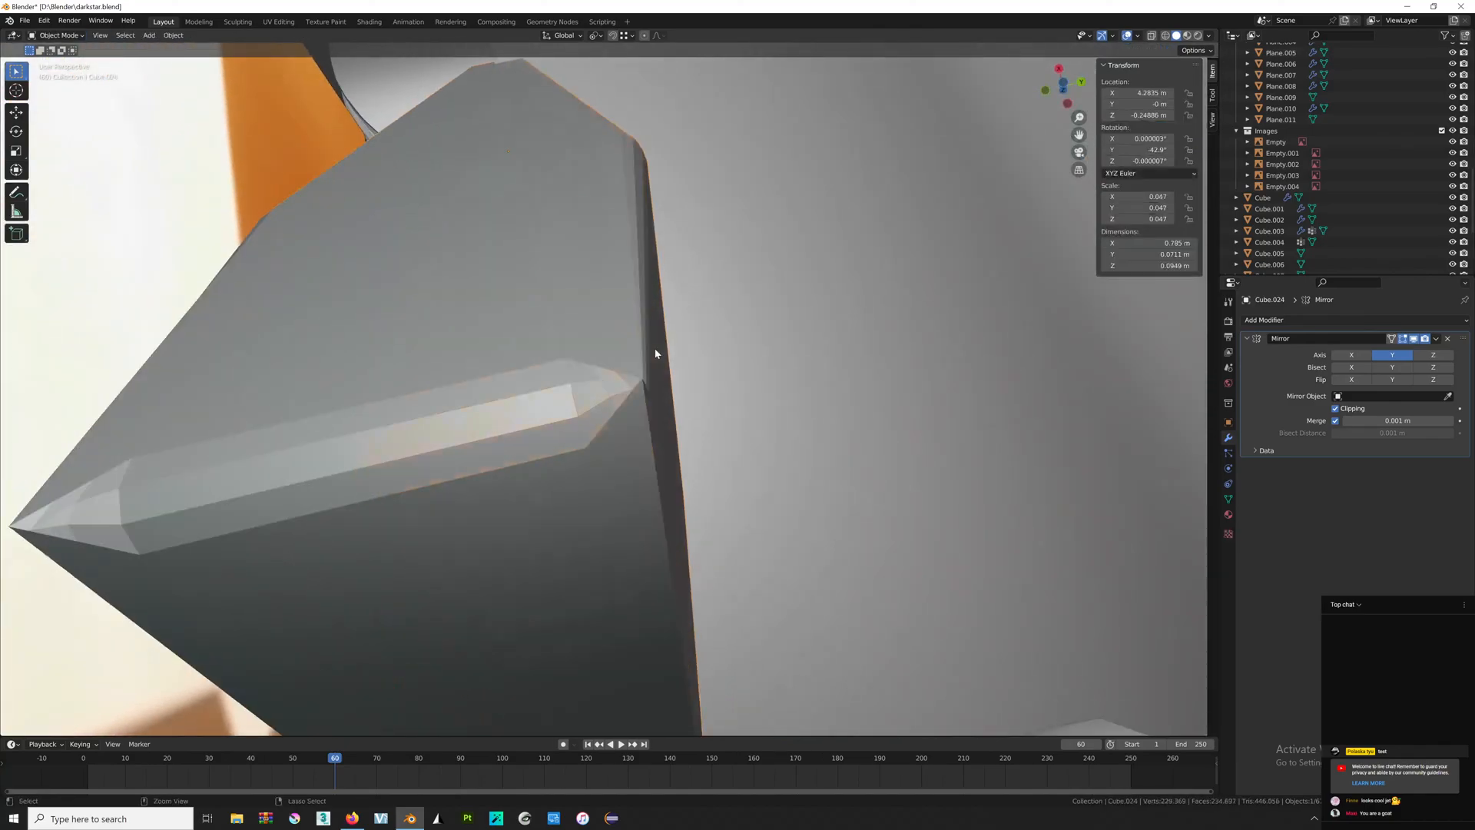
Try a 3-segment bevel about 0.025 m wide on all the bar's edges, undo it and bevel them once more.
key("Tab")
key("ctrl+b")
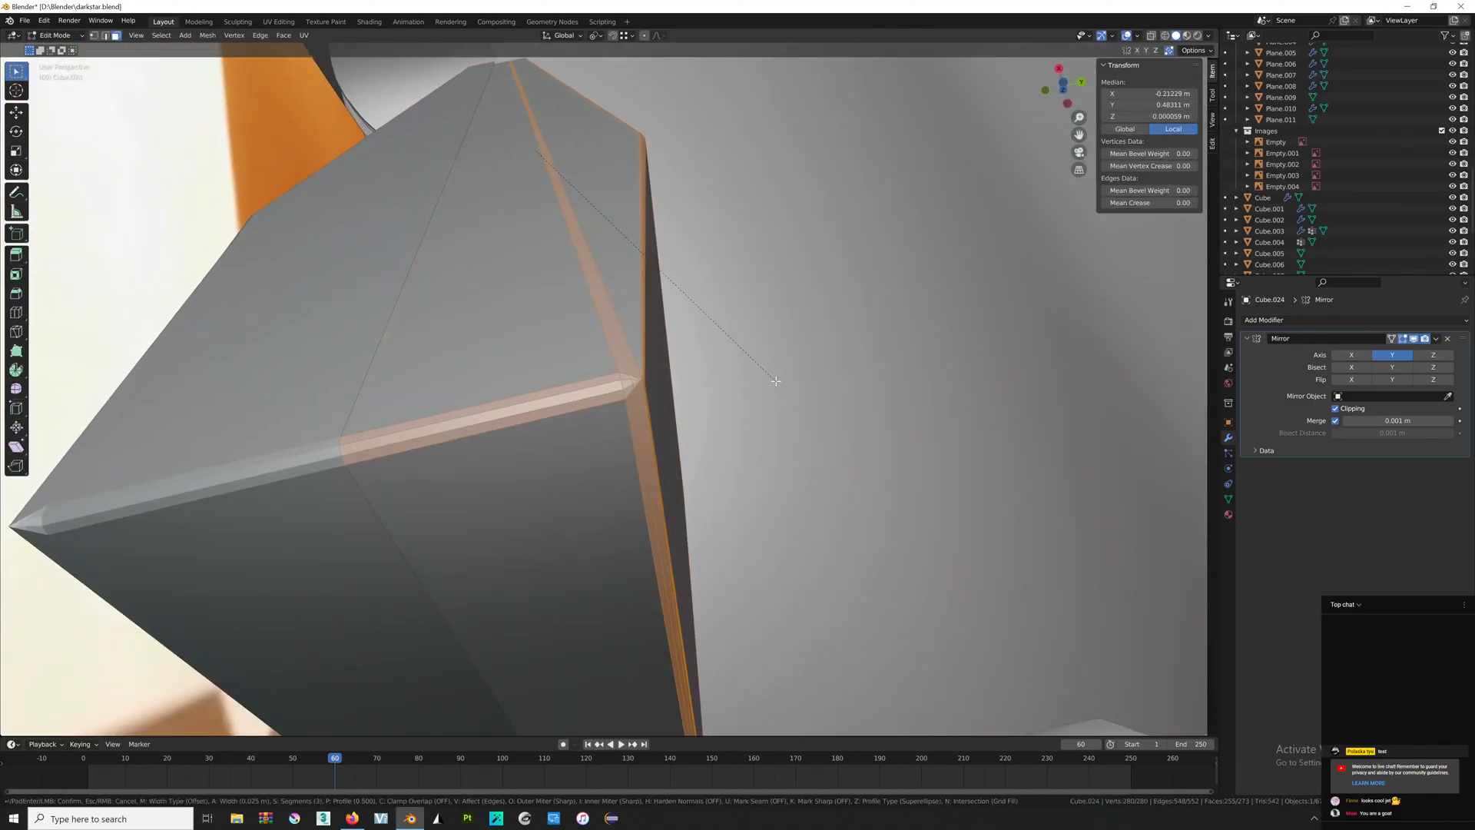
left_click(781, 383)
middle_click_drag(777, 373, 679, 308)
key("ctrl+z")
middle_click_drag(672, 365, 622, 226)
key("ctrl+b")
left_click(855, 320)
Apply the bar's scale so that all its scale values become 1.
key("Tab")
key("ctrl+a")
left_click(764, 366)
left_click(1245, 319)
left_click(1260, 366)
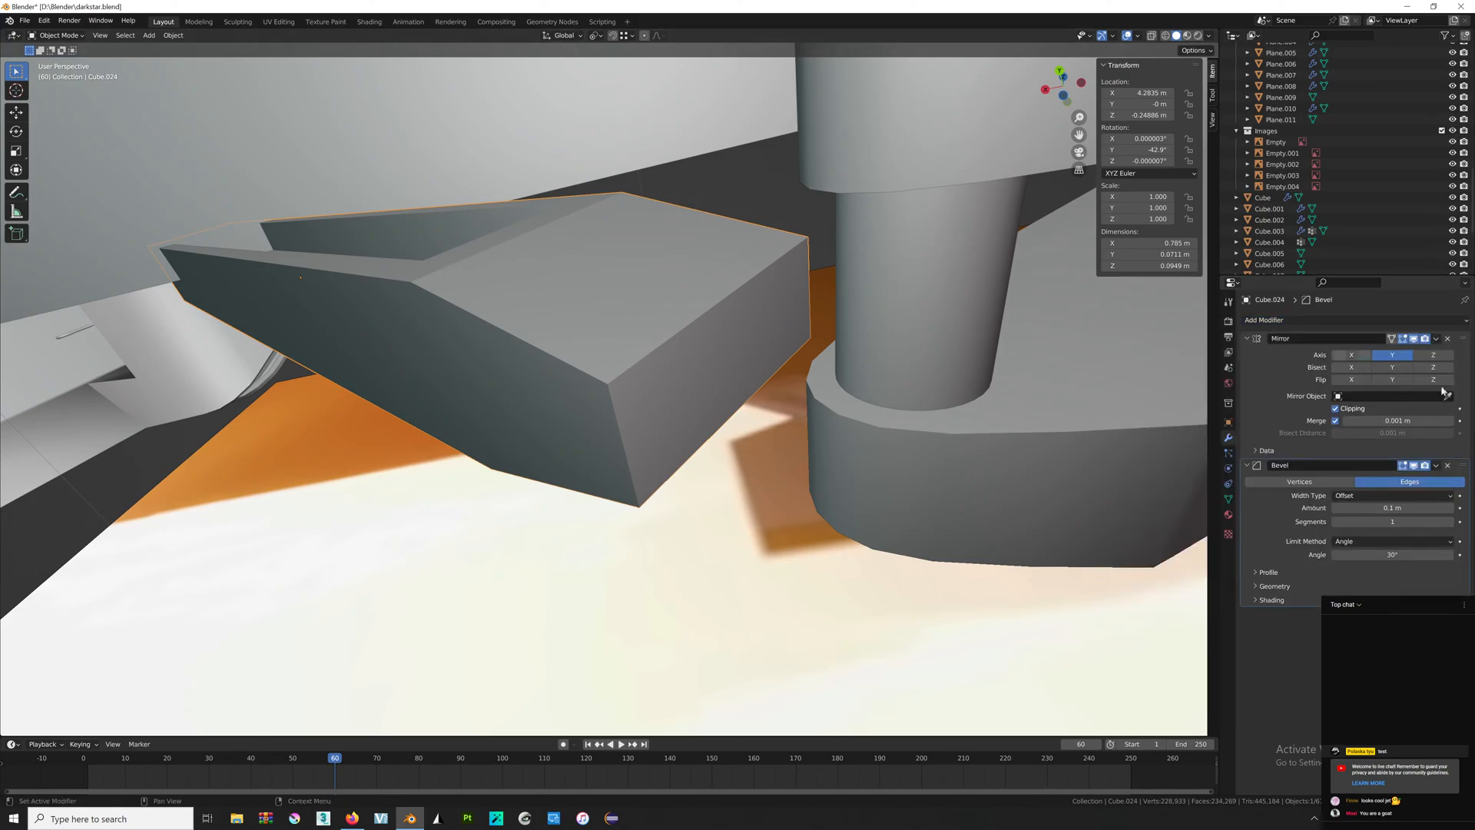
left_click(1448, 466)
left_click(1345, 319)
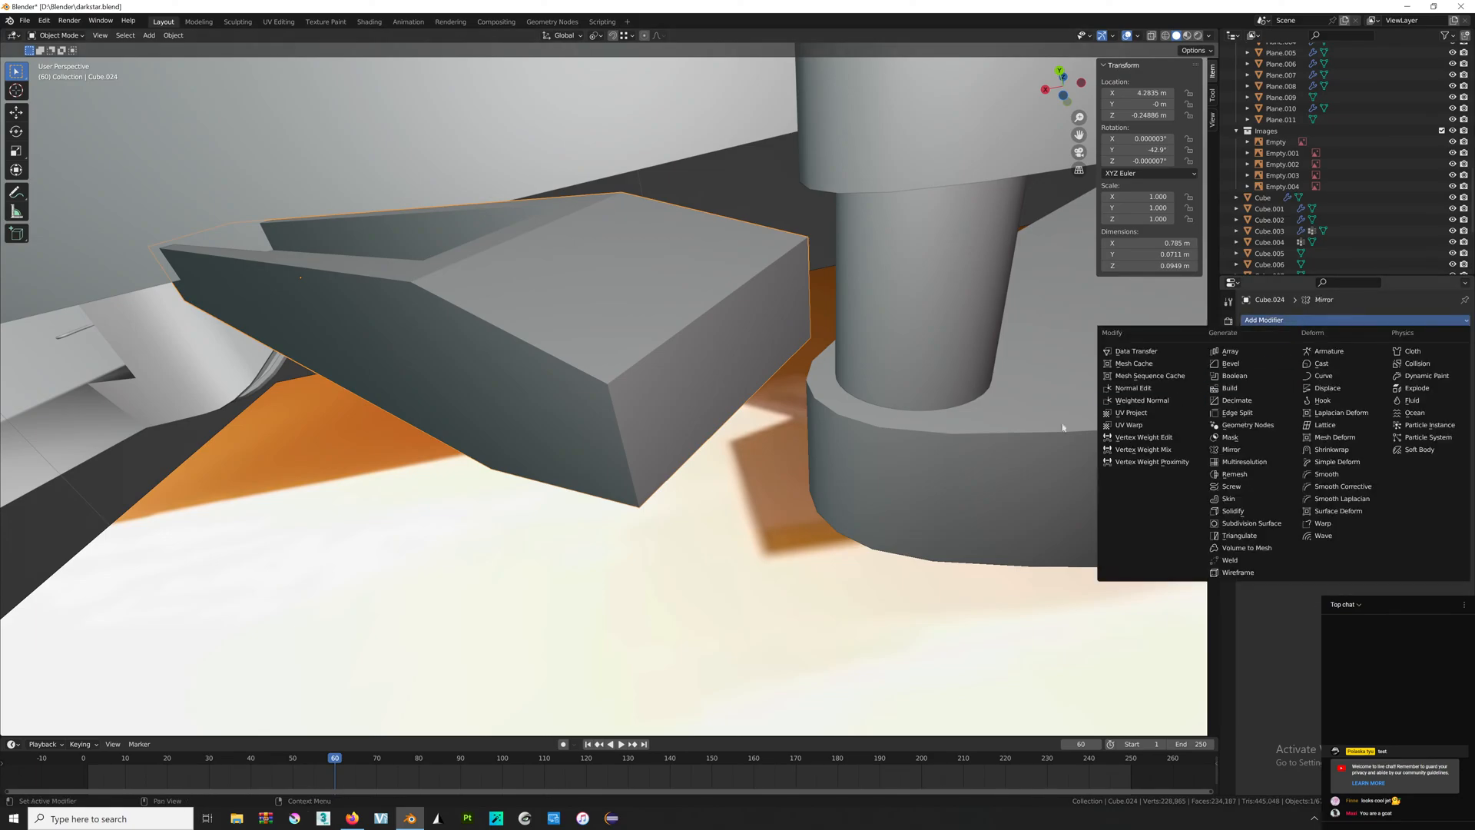
Try bevelling all the rescaled bar's edges with 2 segments and check the result around its lower end.
key("Tab")
key("ctrl+b")
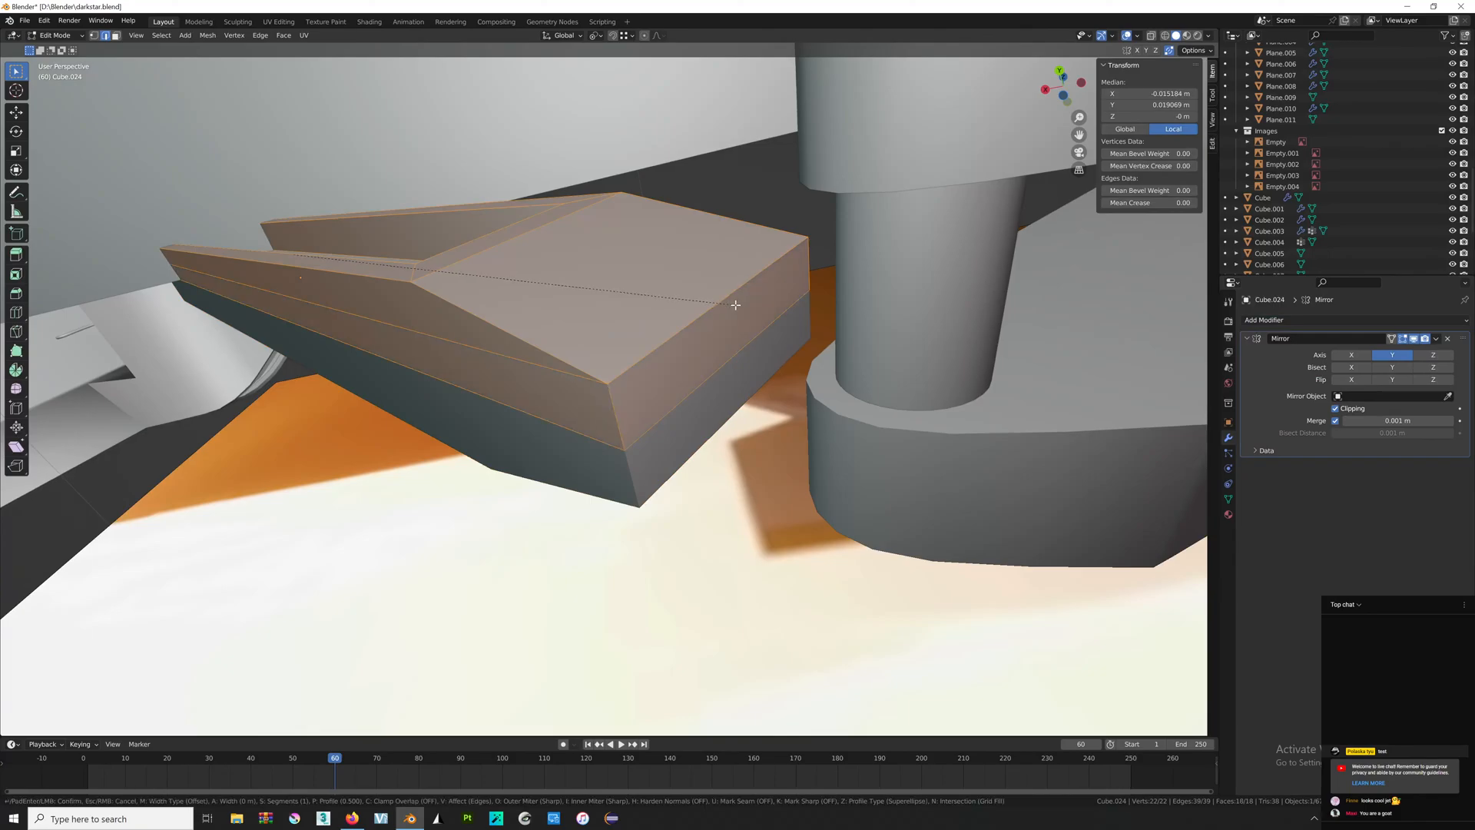
scroll(741, 308, "up", 1)
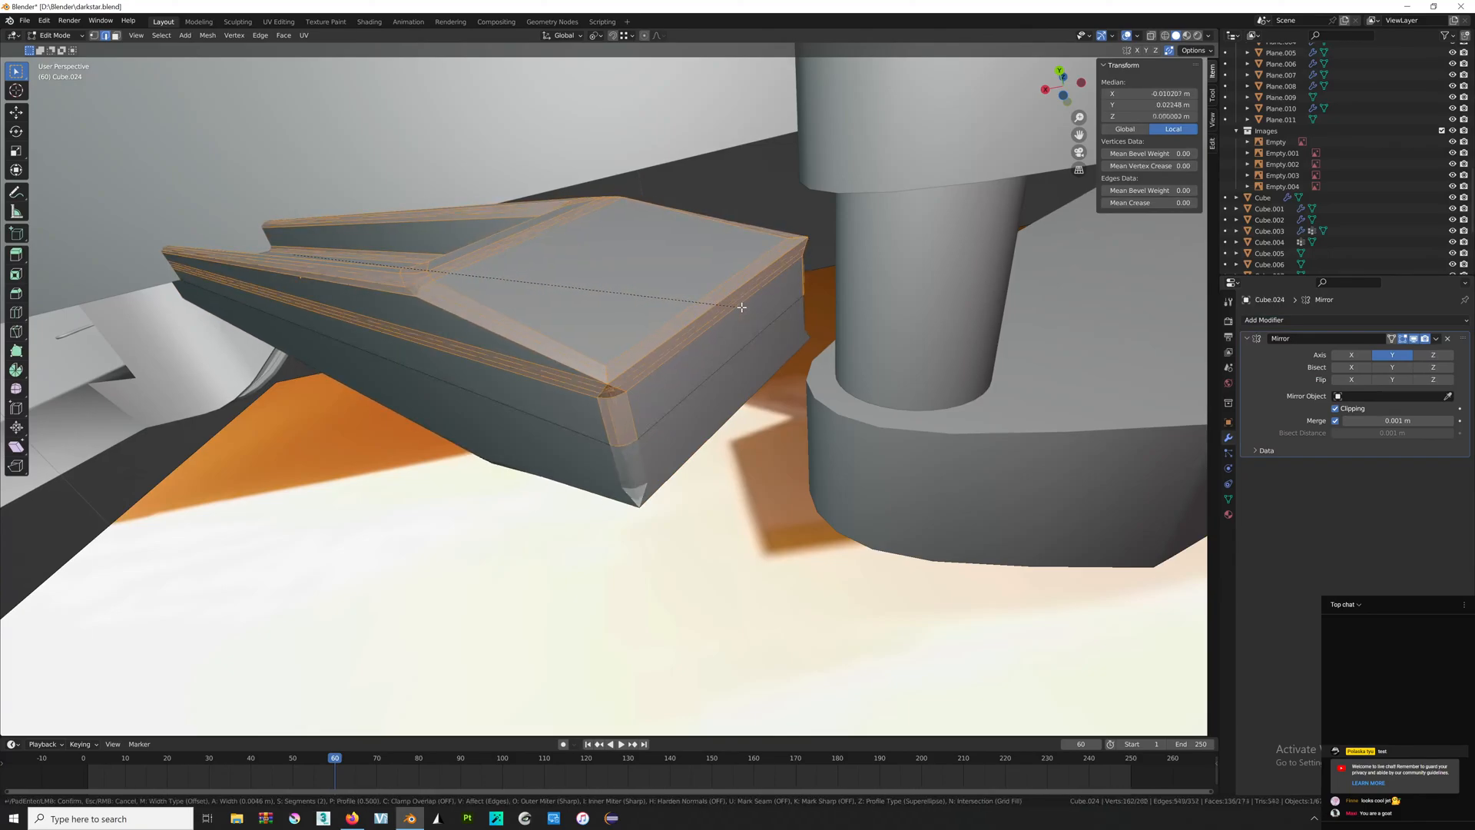
left_click(741, 308)
key("Tab")
scroll(741, 308, "down", 2)
middle_click_drag(741, 307, 511, 138)
Merge all of the bar's vertices by distance to remove duplicates, using a merge distance of 0.0001 m.
key("Tab")
key("a")
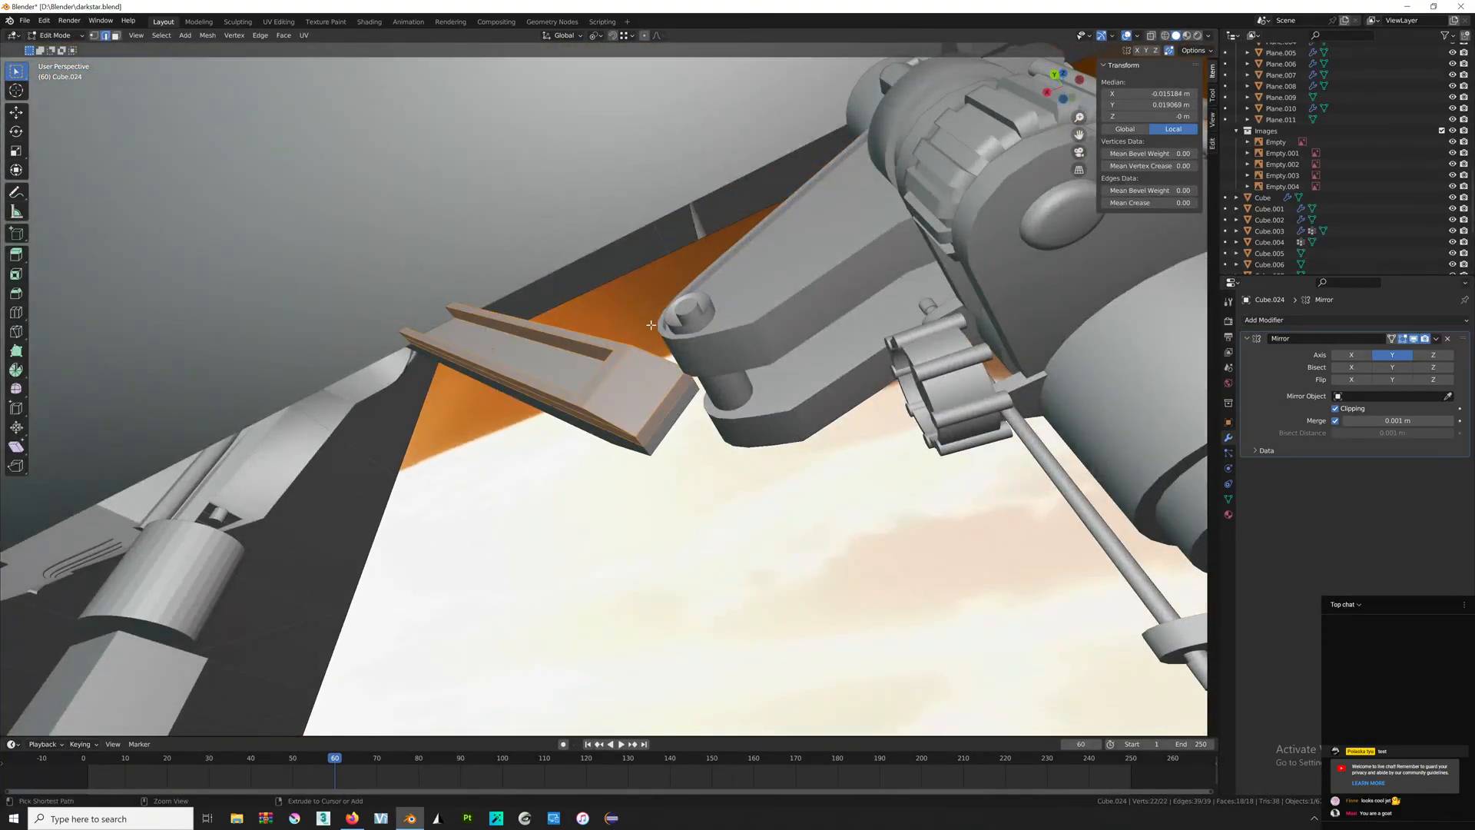
scroll(661, 492, "up", 4)
middle_click_drag(660, 492, 668, 322)
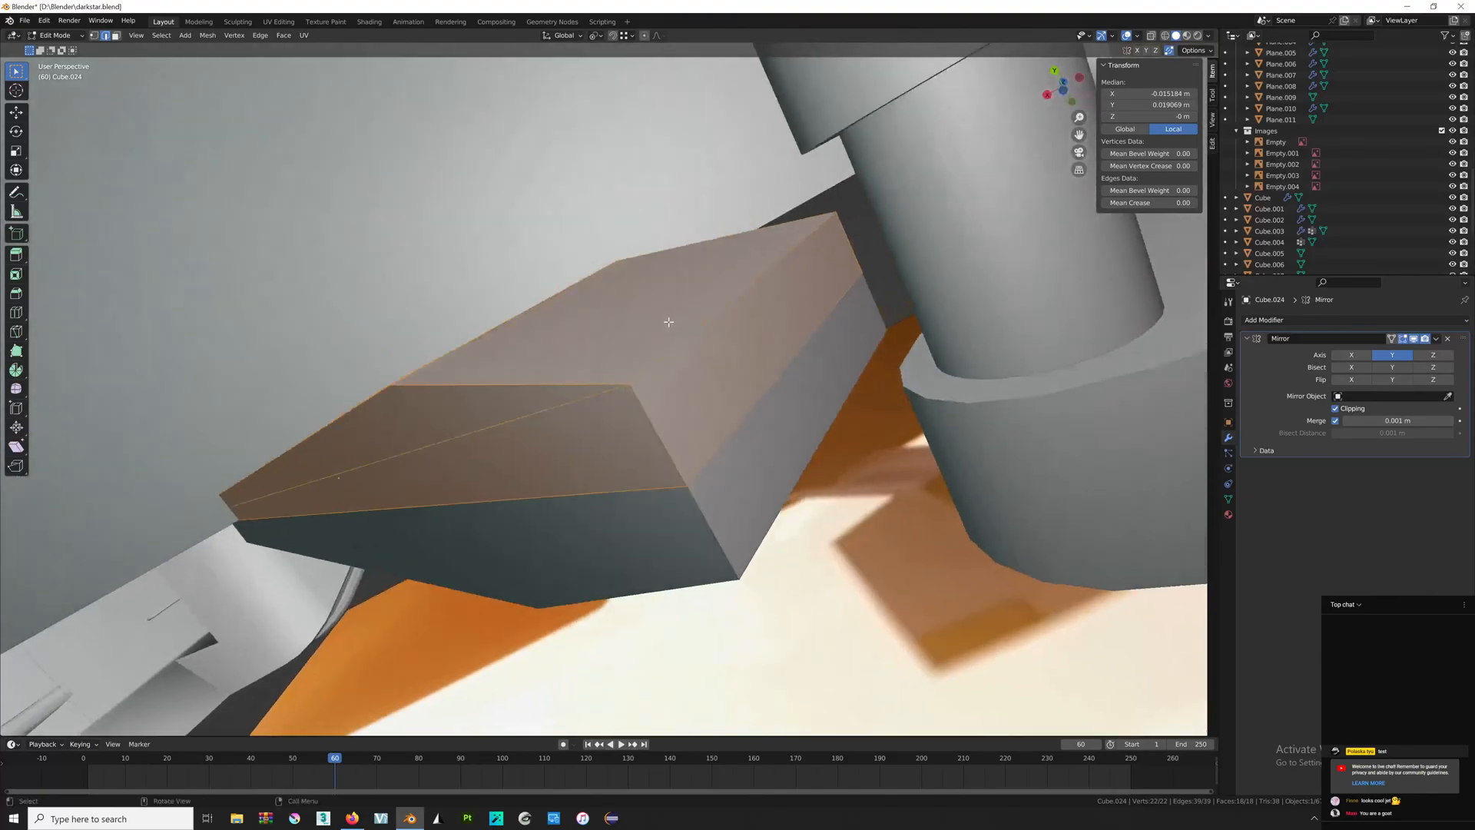
left_click(644, 391)
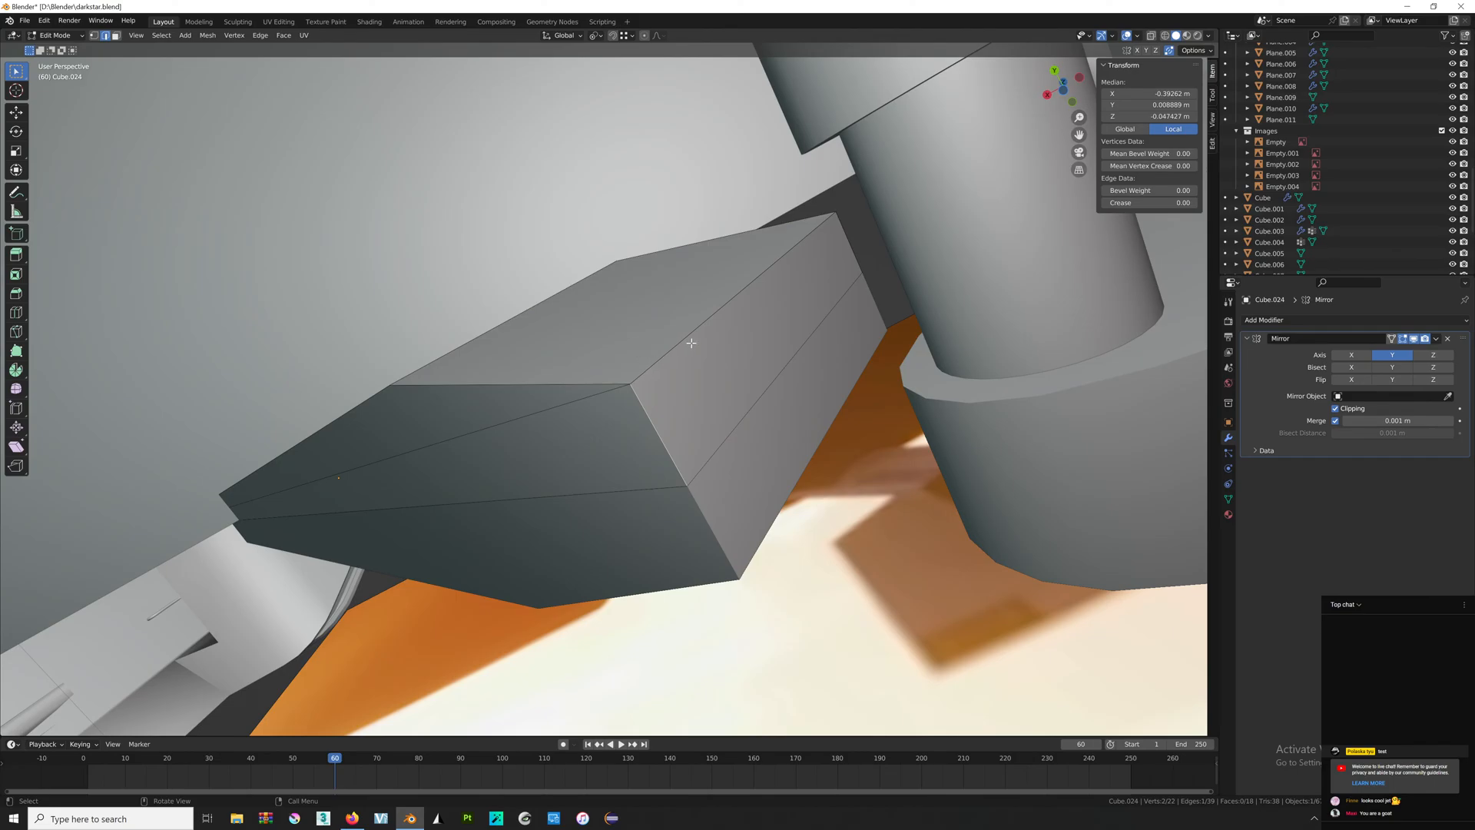
key("a")
key("m")
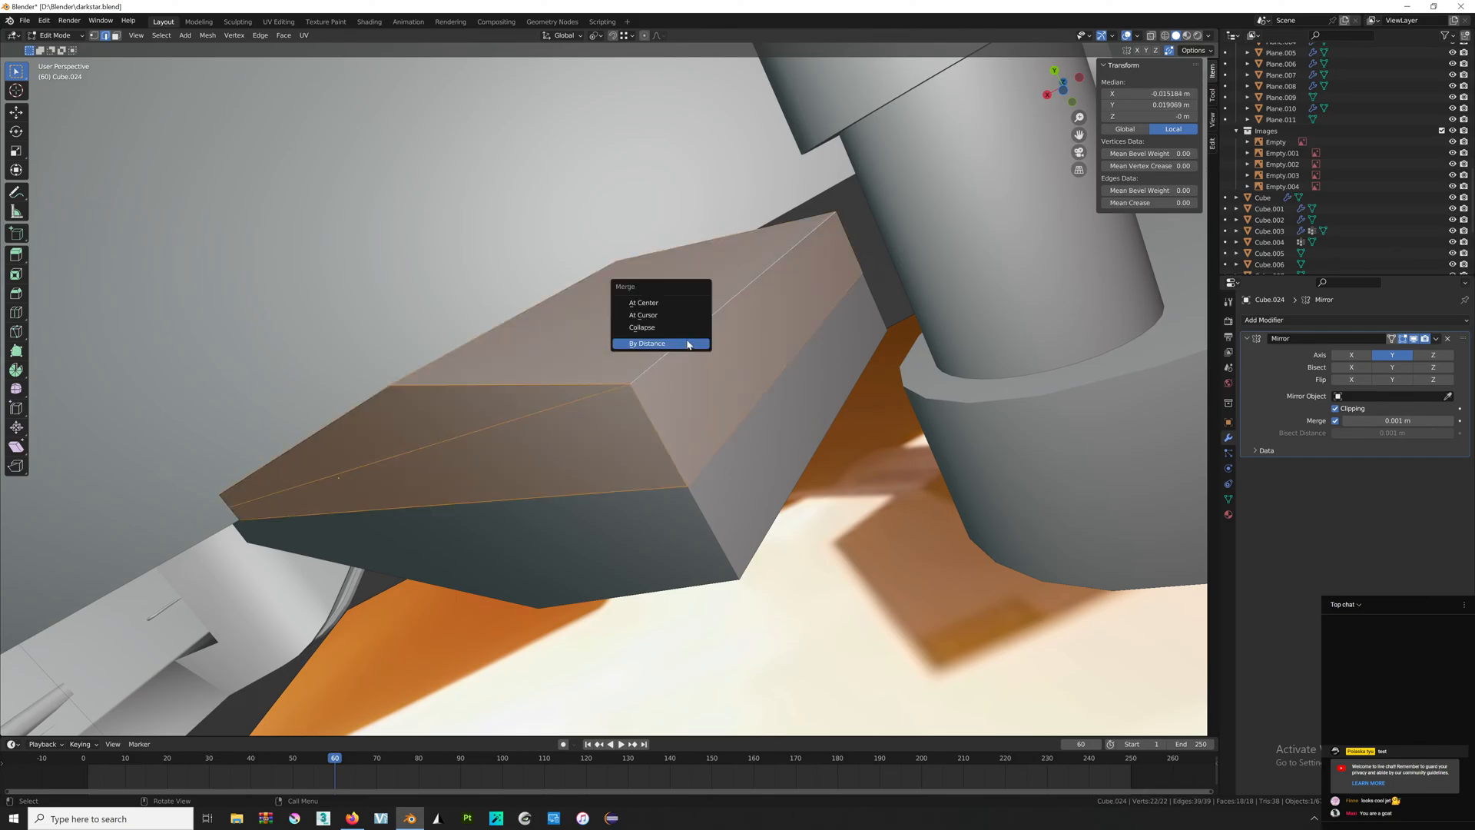
left_click(688, 343)
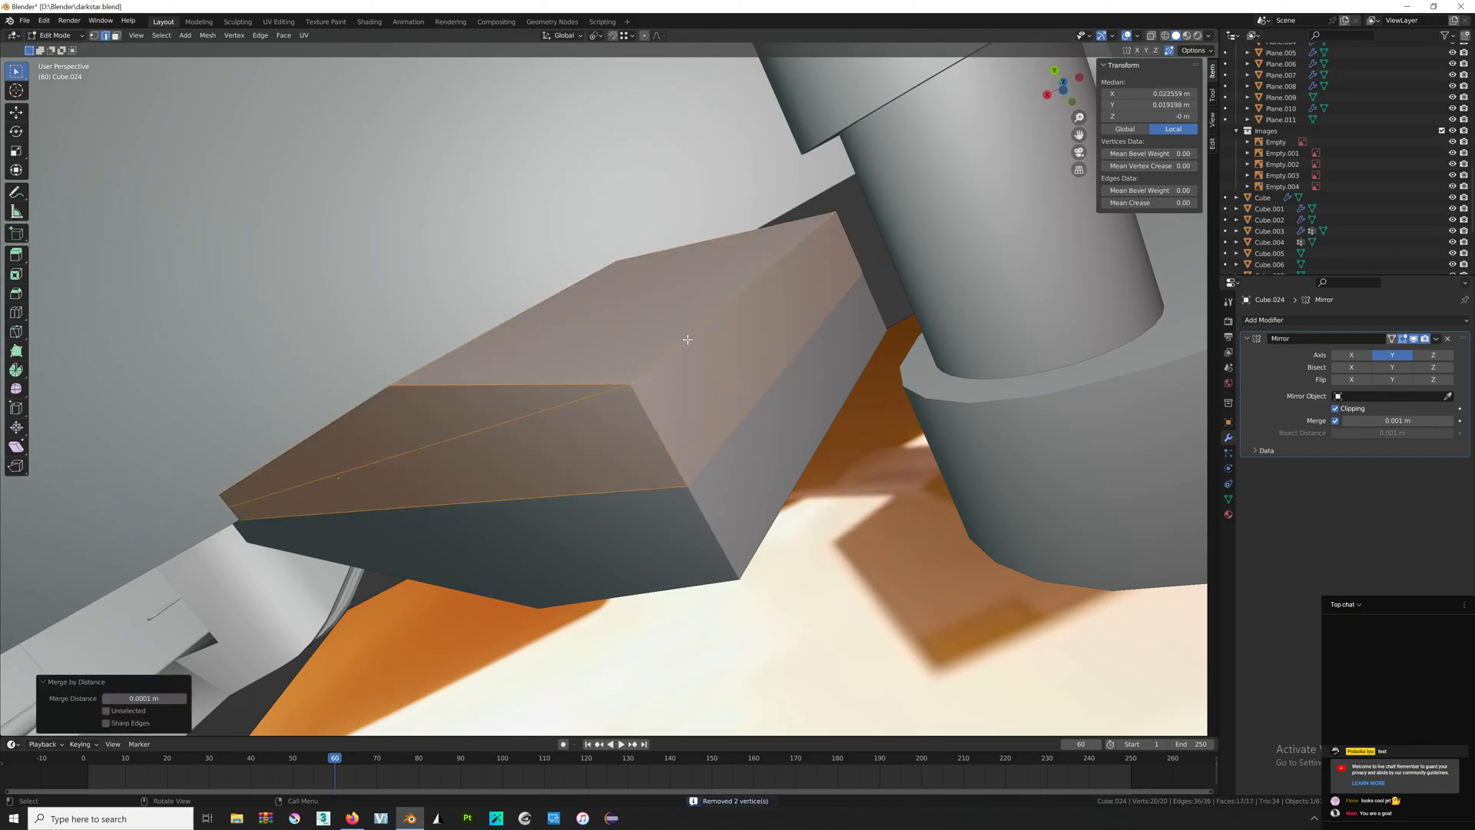
left_click(670, 428)
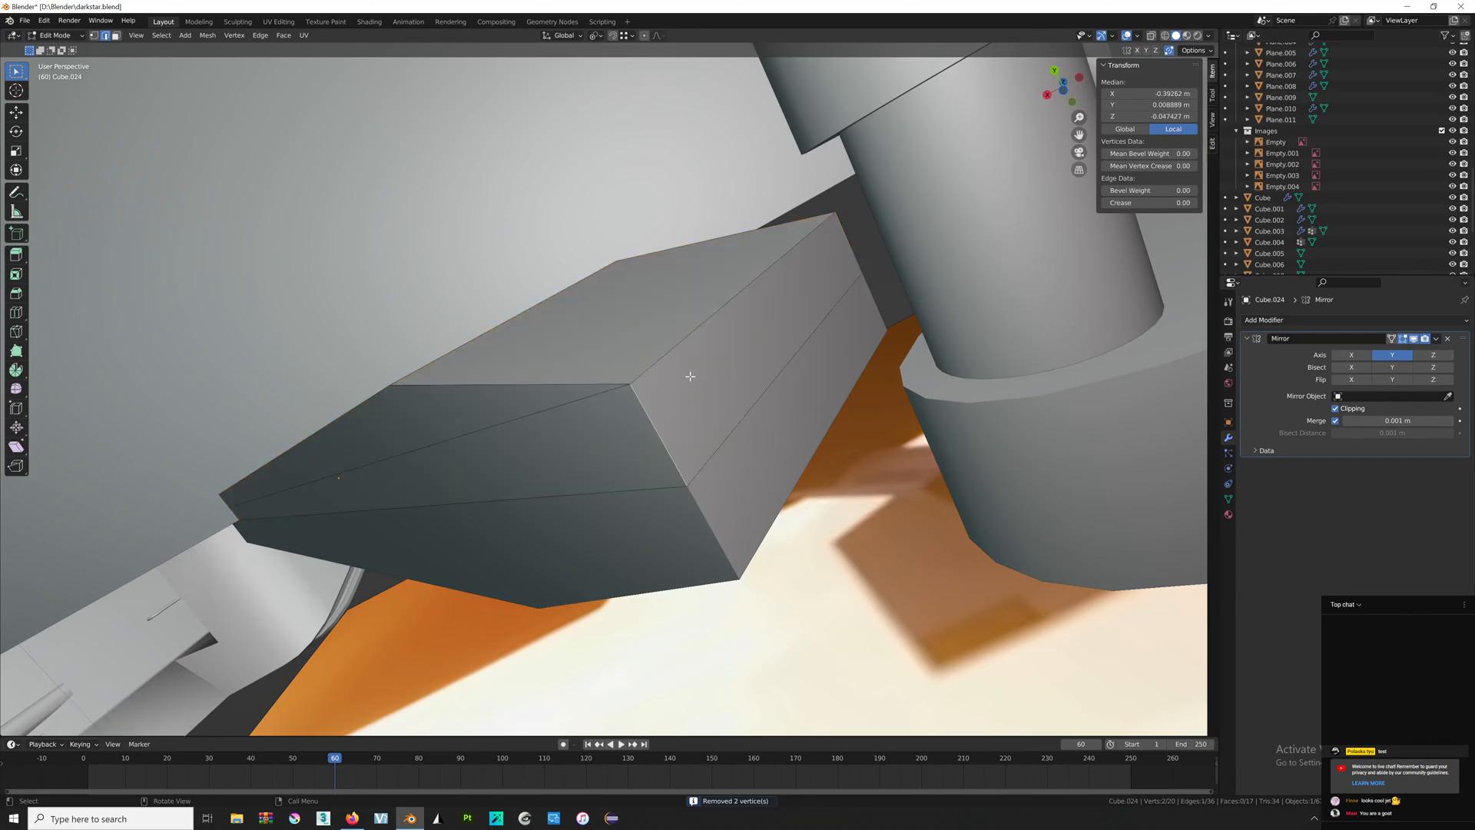
key("a")
key("ctrl+b")
right_click(1001, 373)
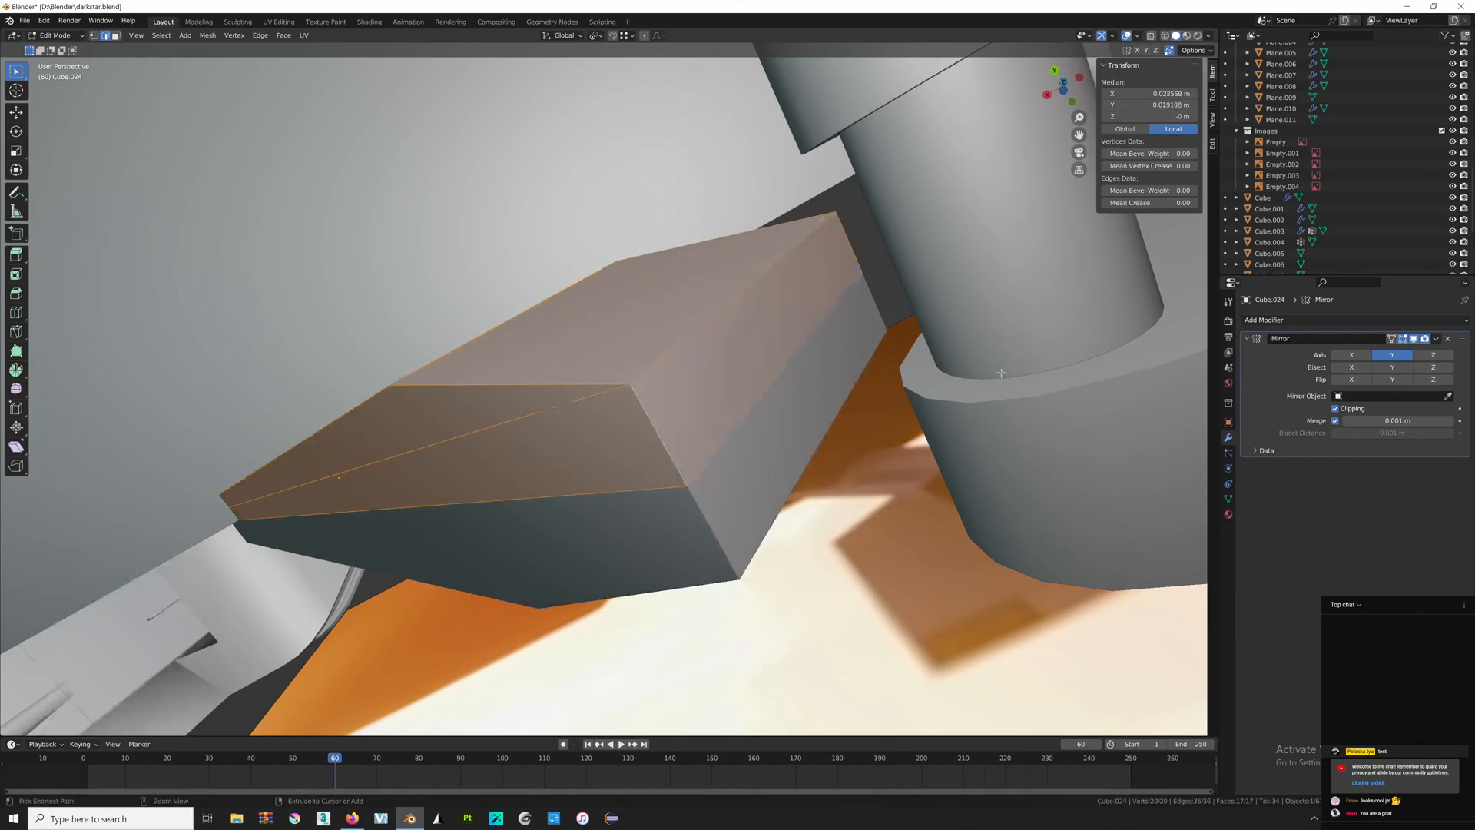
left_click(1303, 323)
left_click(1224, 374)
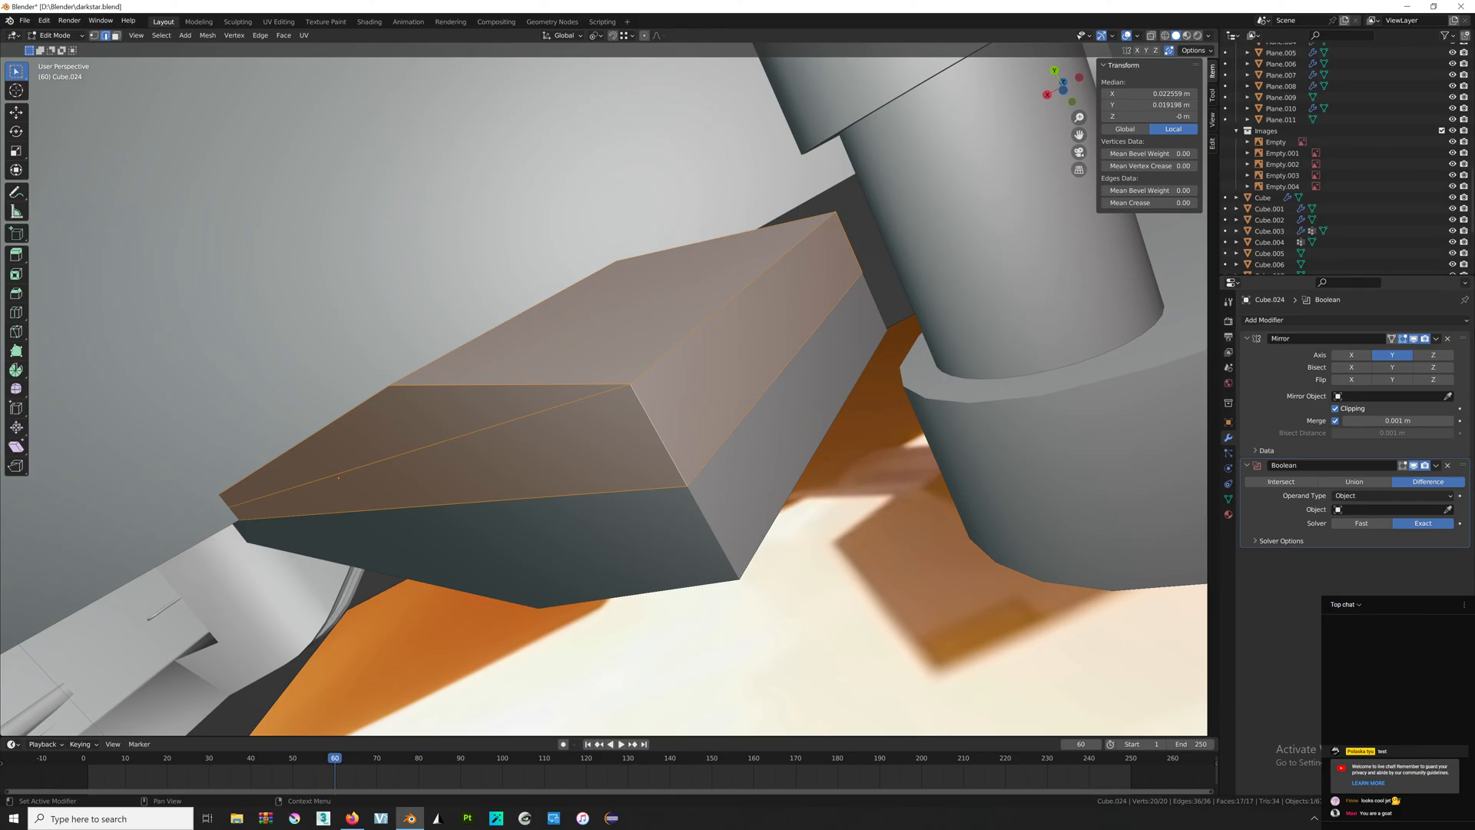
left_click(1447, 467)
Try a Bevel modifier with 3 segments and a 0.8 m amount on the bar, inspect its edges and remove the modifier.
left_click(1303, 320)
left_click(1229, 362)
key("Tab")
middle_click_drag(760, 361, 730, 466)
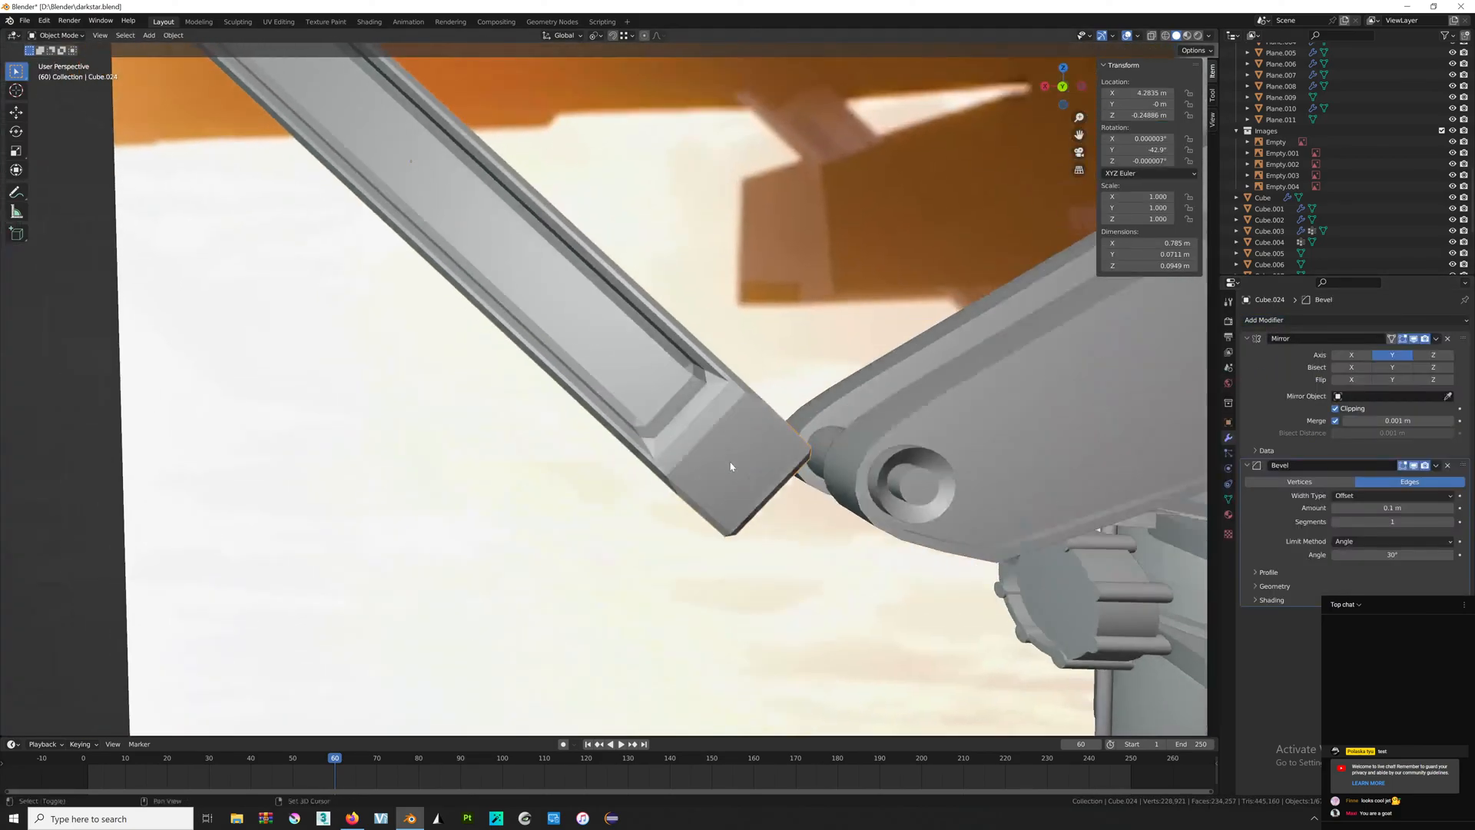
left_click(1451, 522)
left_click(1444, 523)
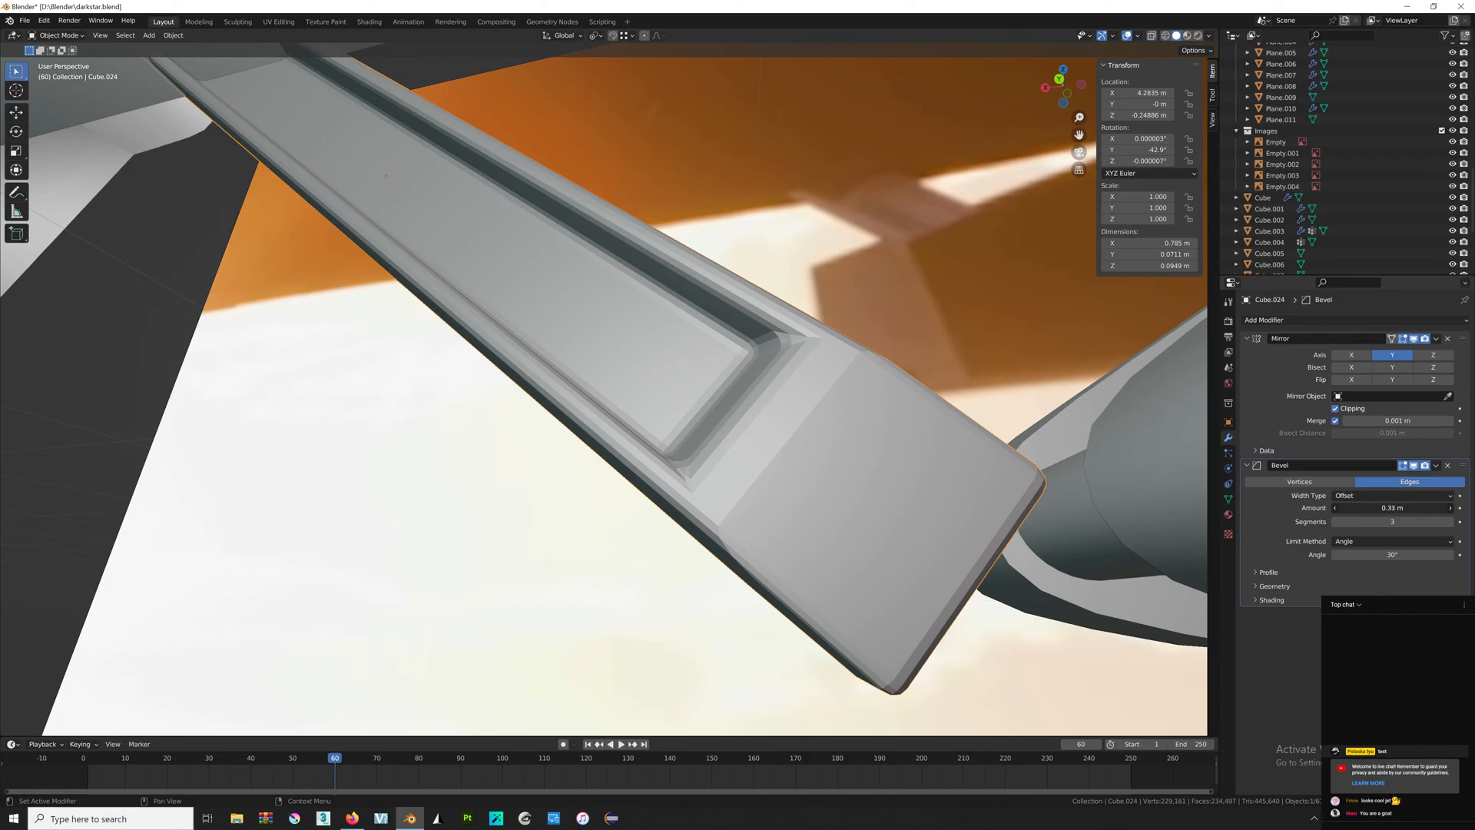
left_click_drag(1421, 508, 1382, 508)
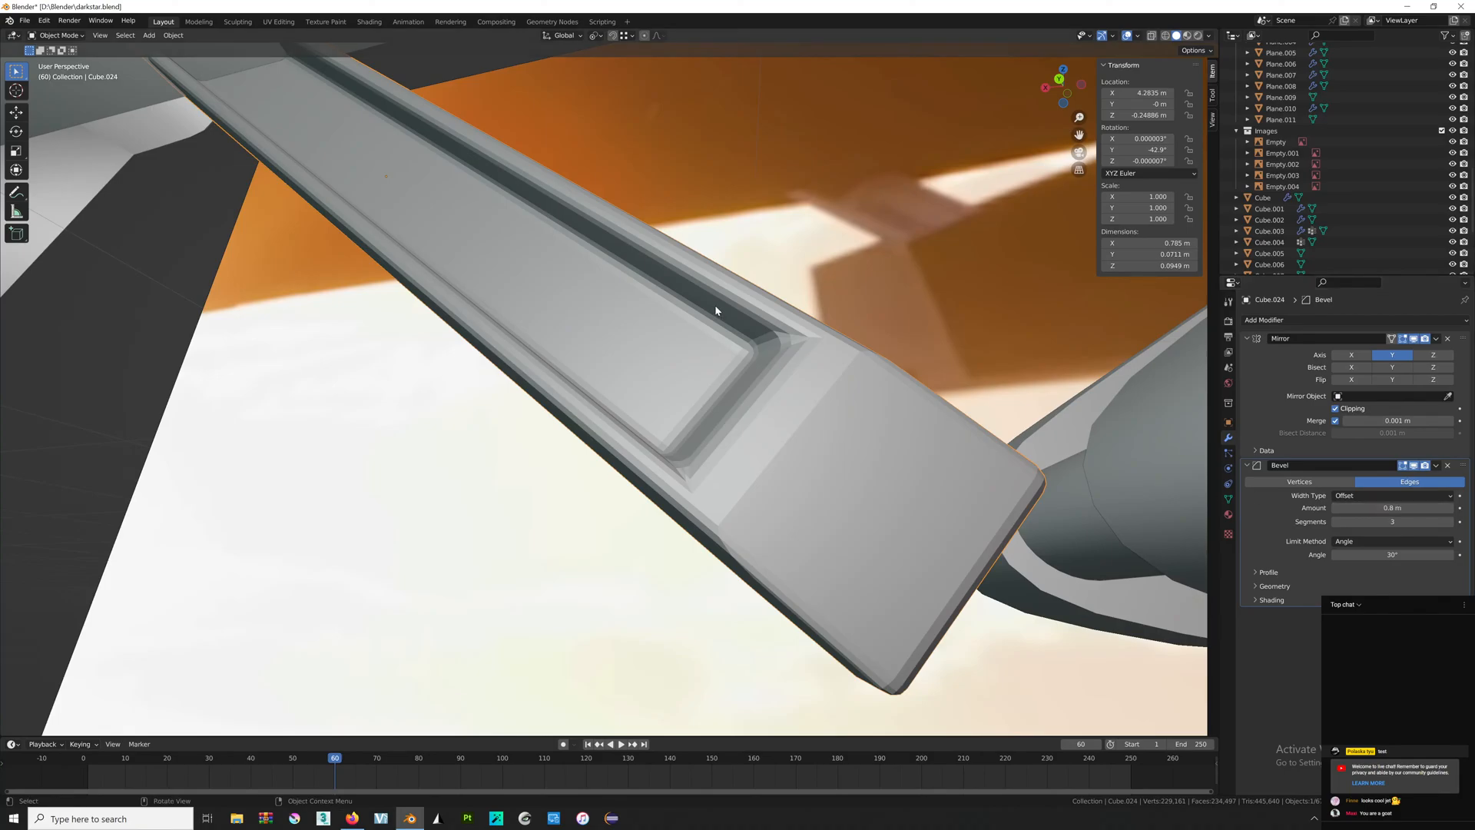
middle_click_drag(716, 309, 883, 406)
key("shift+z")
mouse_move(878, 465)
middle_mouse_down()
mouse_move(793, 349)
mouse_move(799, 371)
mouse_move(780, 303)
mouse_move(799, 342)
middle_mouse_up()
left_click(1448, 466)
Try bevelling all edges of the merged bar mesh with 1 segment about 0.003 m wide, viewing it in solid shading.
key("Tab")
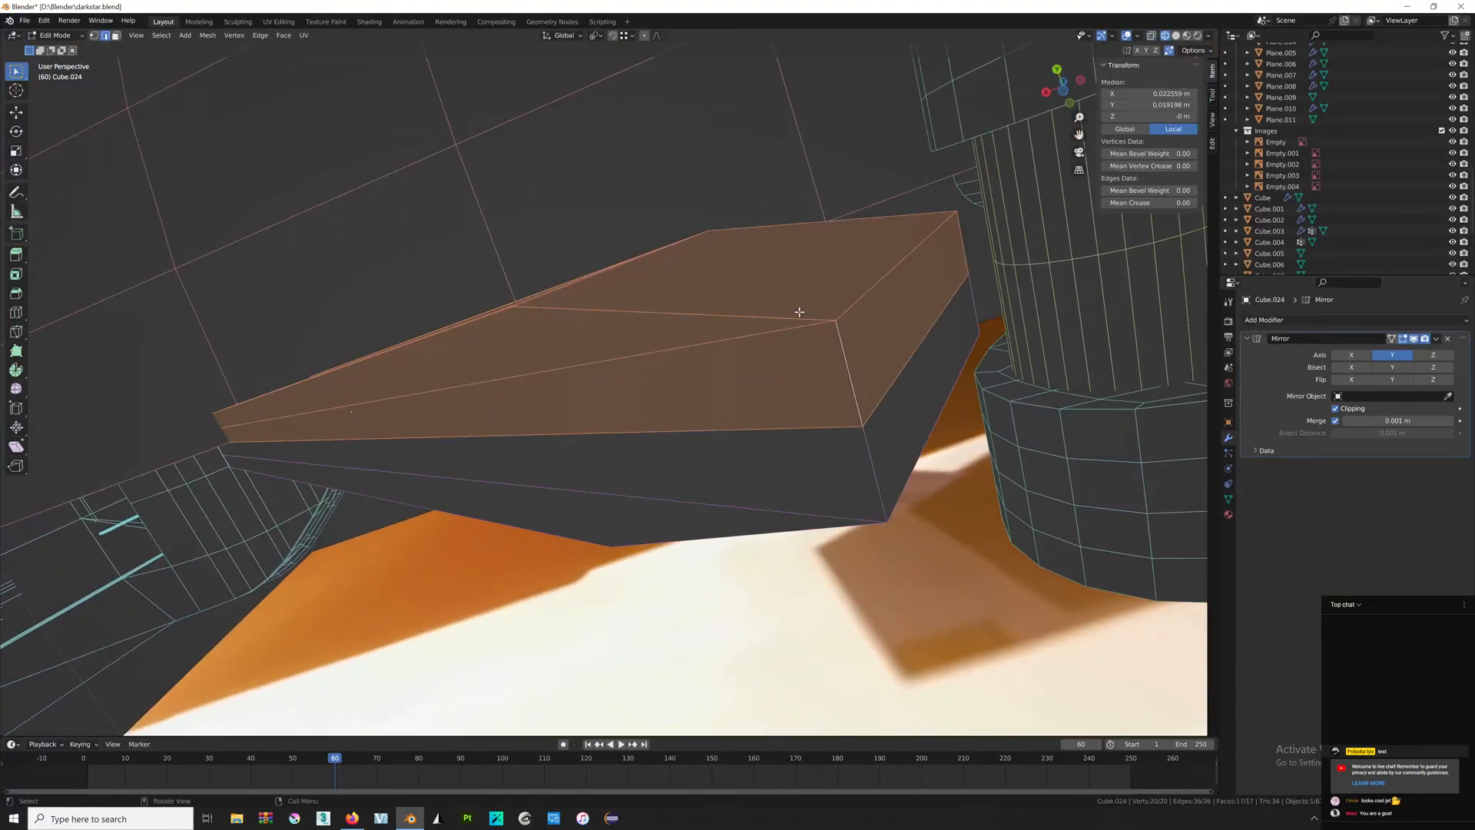
key("ctrl+b")
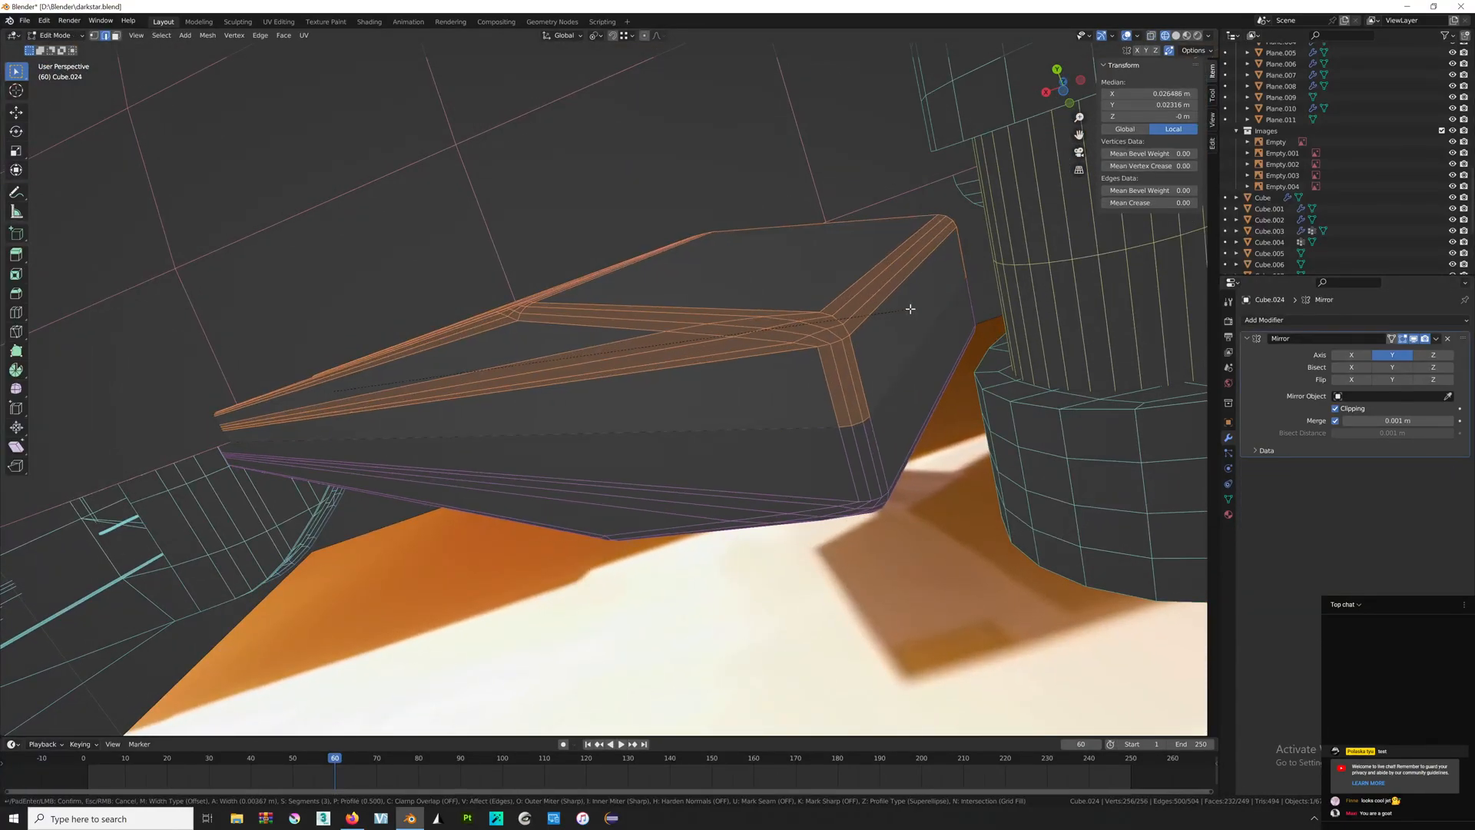
scroll(909, 309, "down", 2)
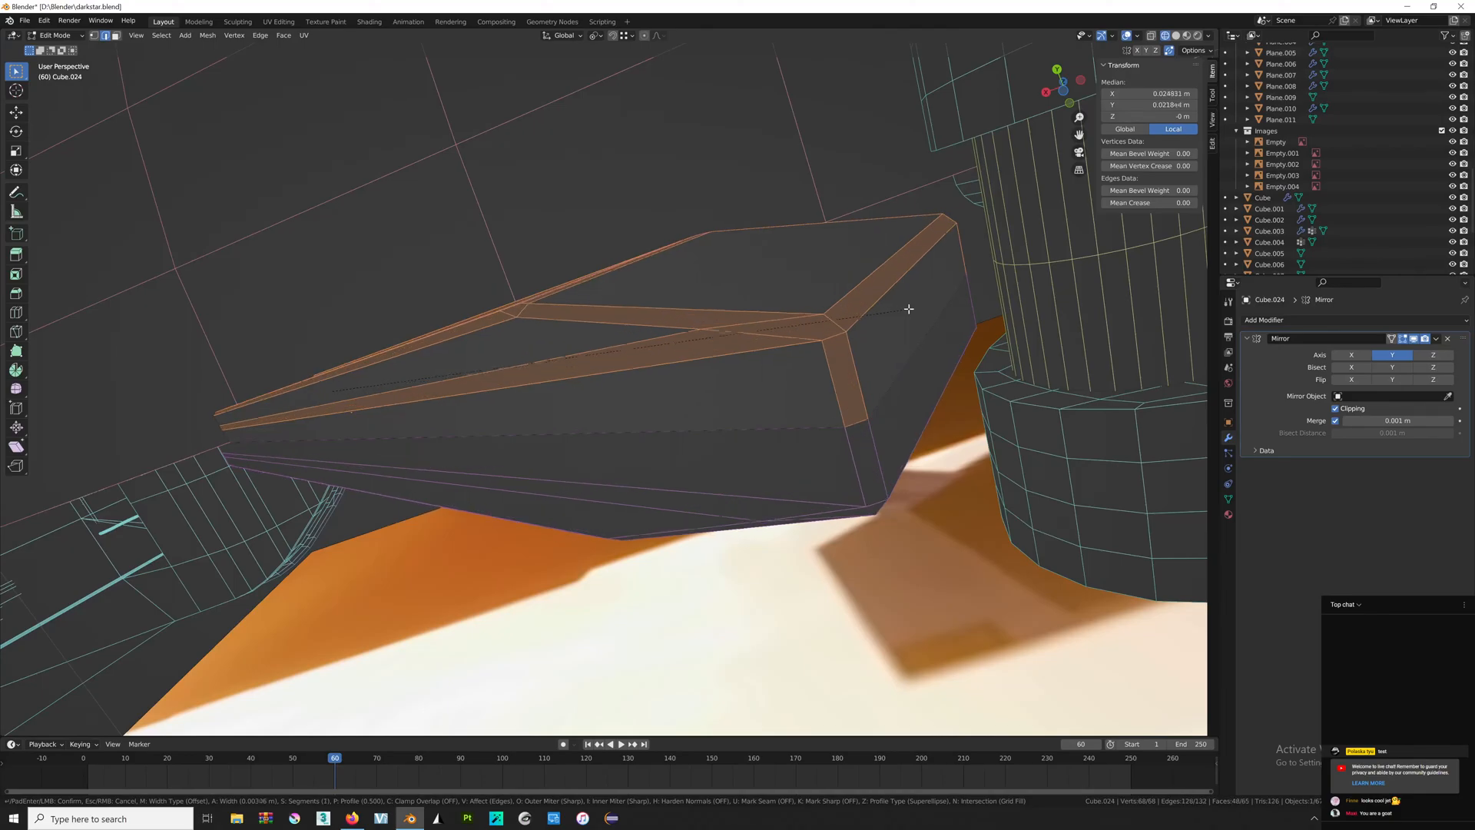
left_click(909, 309)
key("Tab")
scroll(714, 319, "down", 5)
mouse_move(679, 209)
middle_mouse_down()
mouse_move(714, 319)
mouse_move(602, 333)
middle_mouse_up()
key("shift+z")
middle_click_drag(683, 299, 730, 345, "shift")
Shade the bar auto smooth with a 60° angle and check how its bevelled edges look.
right_click(673, 374)
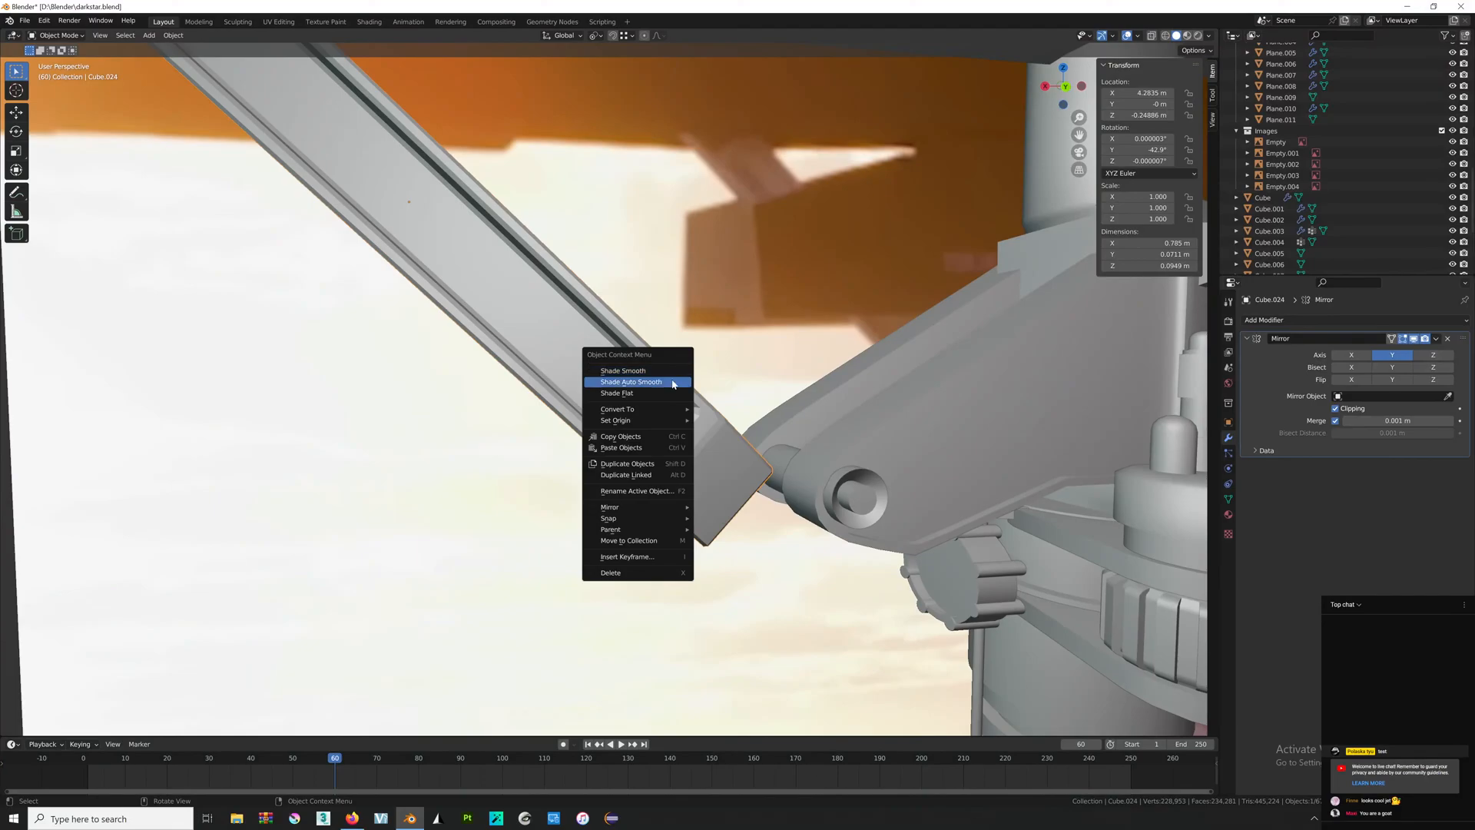
left_click(673, 382)
type("6")
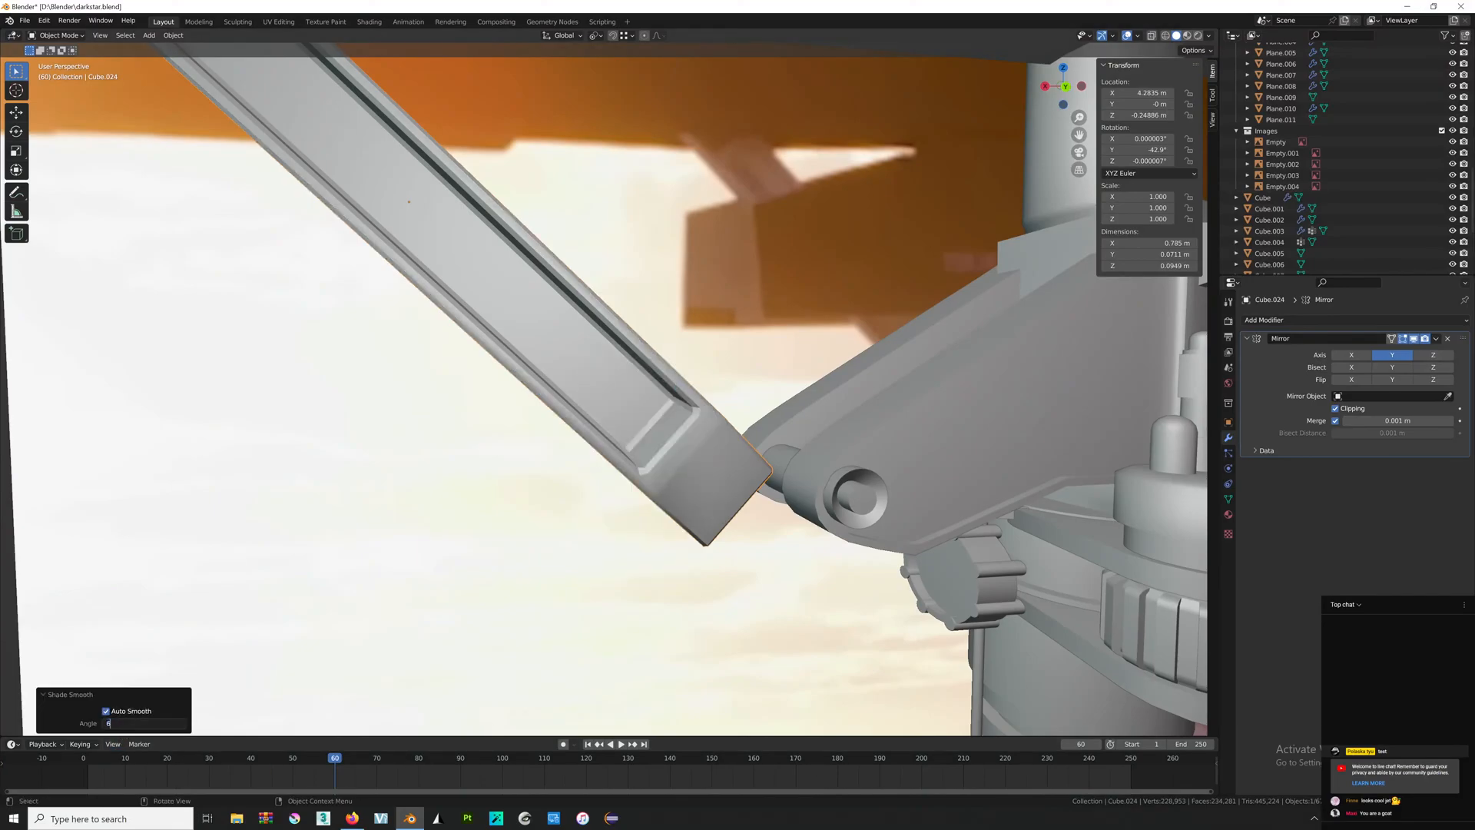
type("0")
key("Return")
scroll(456, 507, "down", 5)
middle_click_drag(477, 491, 582, 342)
scroll(582, 342, "up", 6)
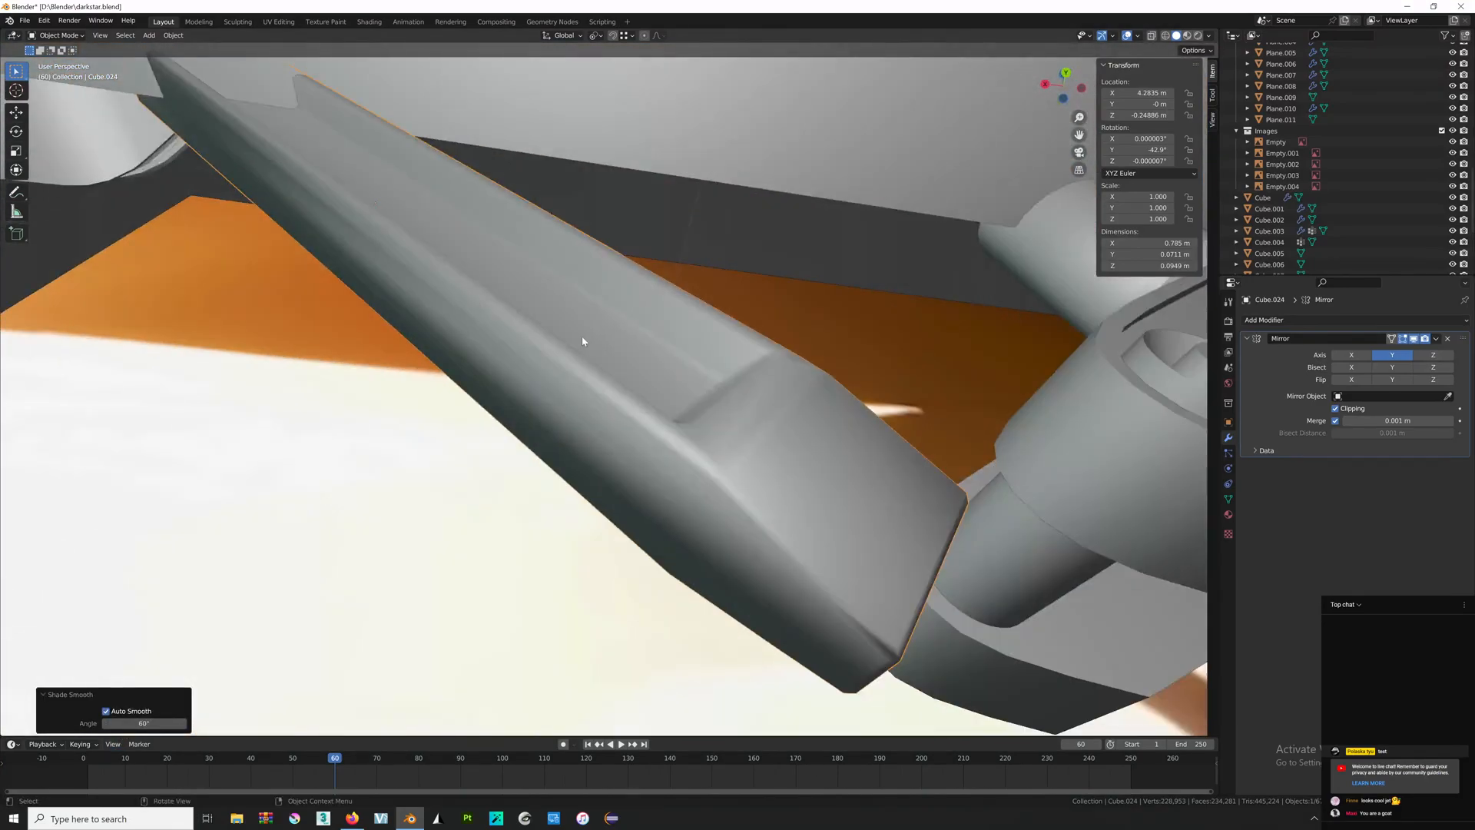
Undo the bar's auto smooth shading and its single-segment edge bevel.
key("Tab")
middle_click_drag(799, 411, 845, 375)
key("ctrl+z")
key("ctrl+z")
key("ctrl+z")
key("ctrl+z")
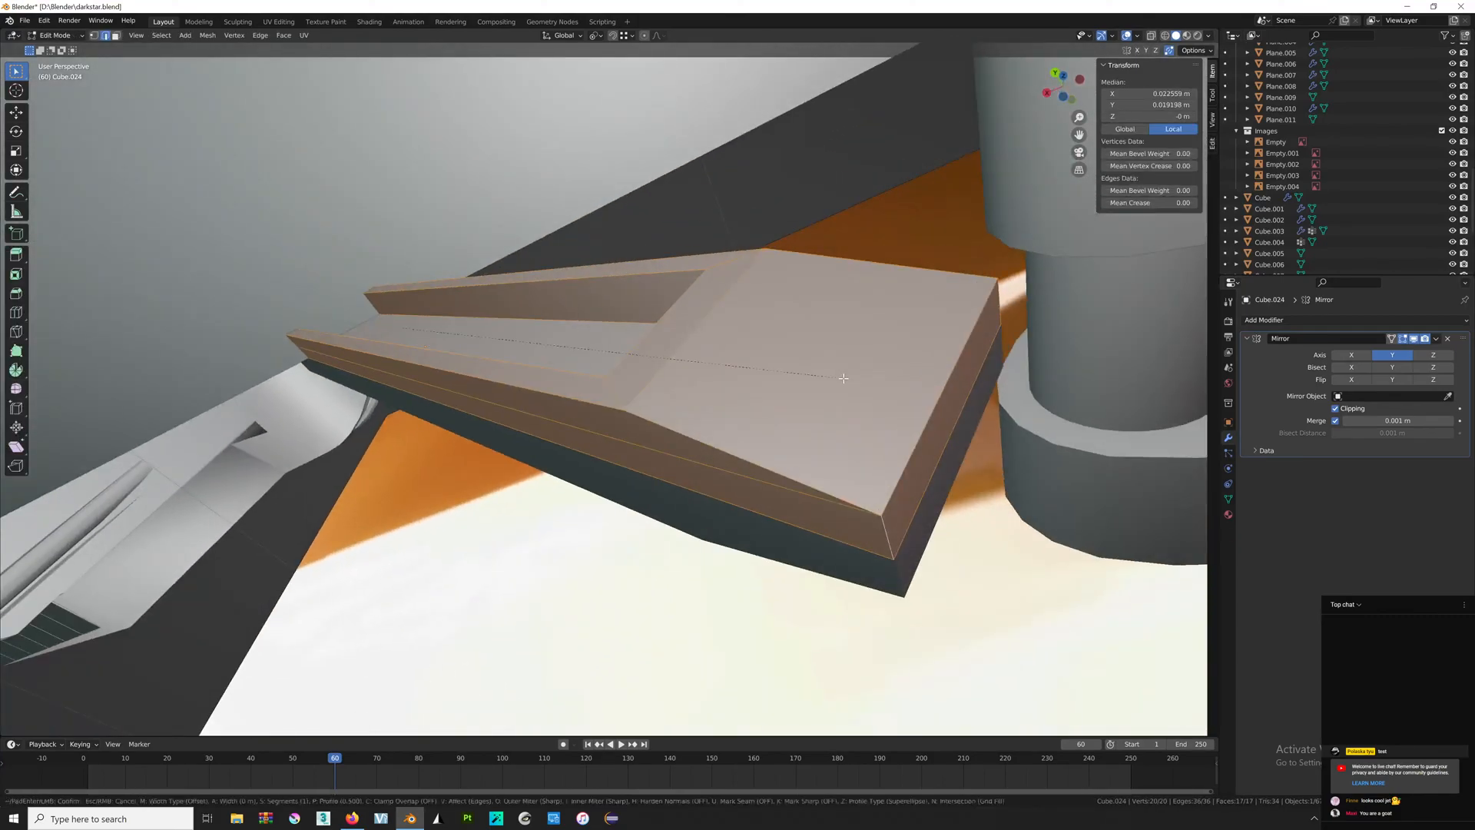
Bevel all the bar's edges by about 0.00268 m with 2 segments.
key("ctrl+b")
scroll(848, 381, "up", 1)
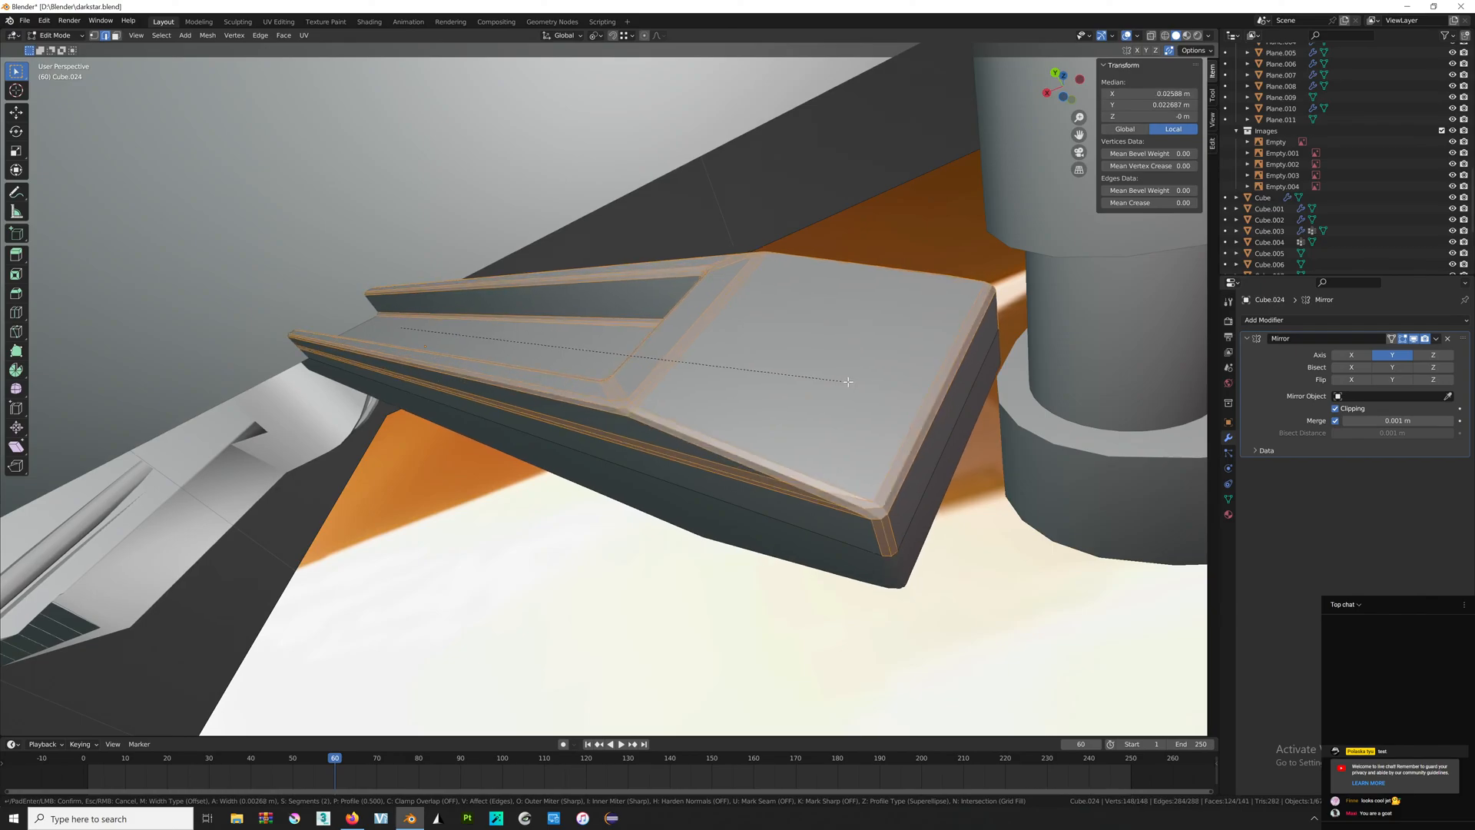
left_click(846, 382)
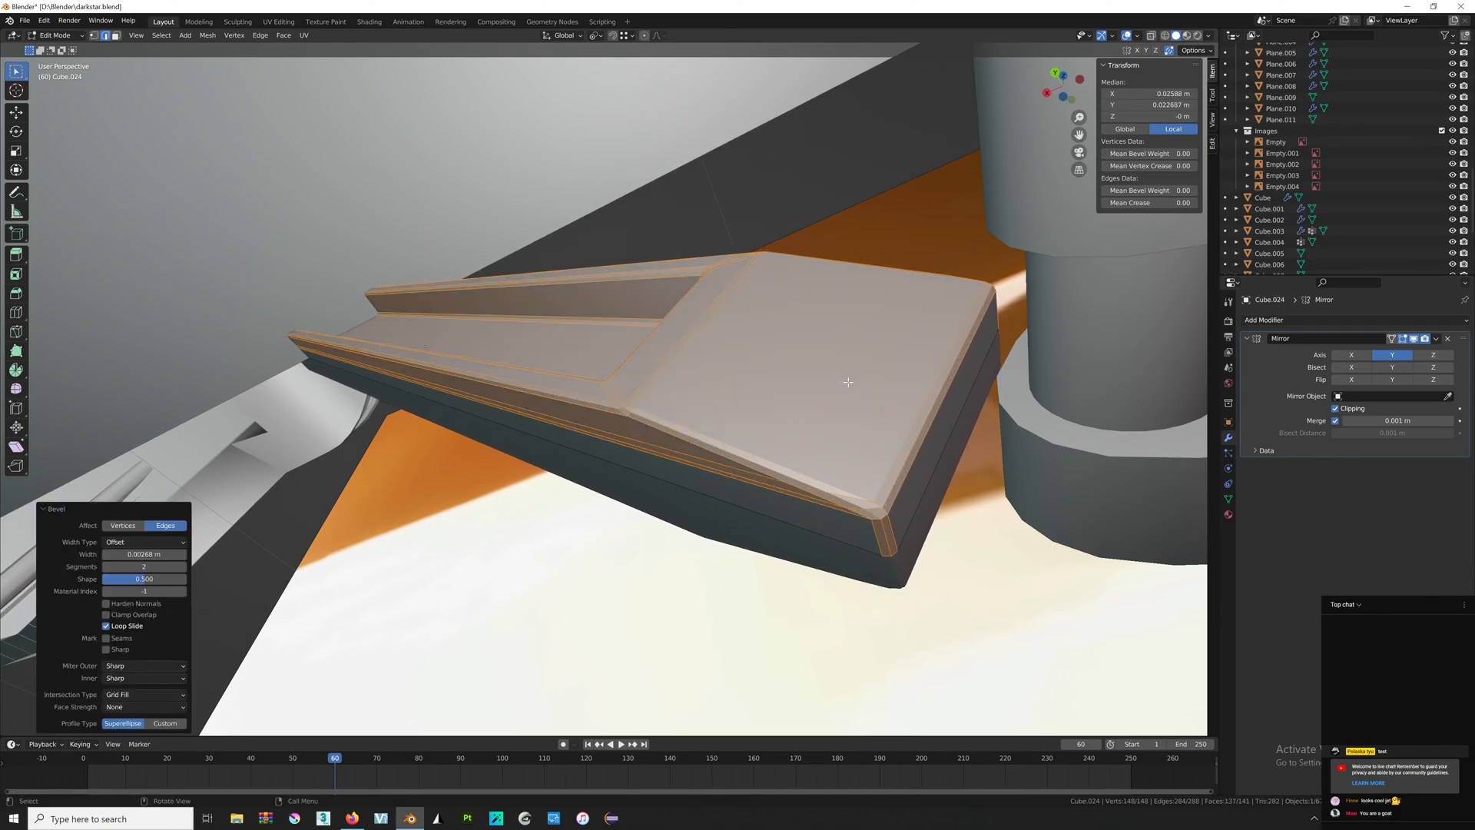
Shade the bevelled bar auto smooth with a 60° angle and compare it with the nose gear reference photo.
key("Tab")
middle_click_drag(837, 368, 744, 421)
right_click(744, 418)
left_click(743, 419)
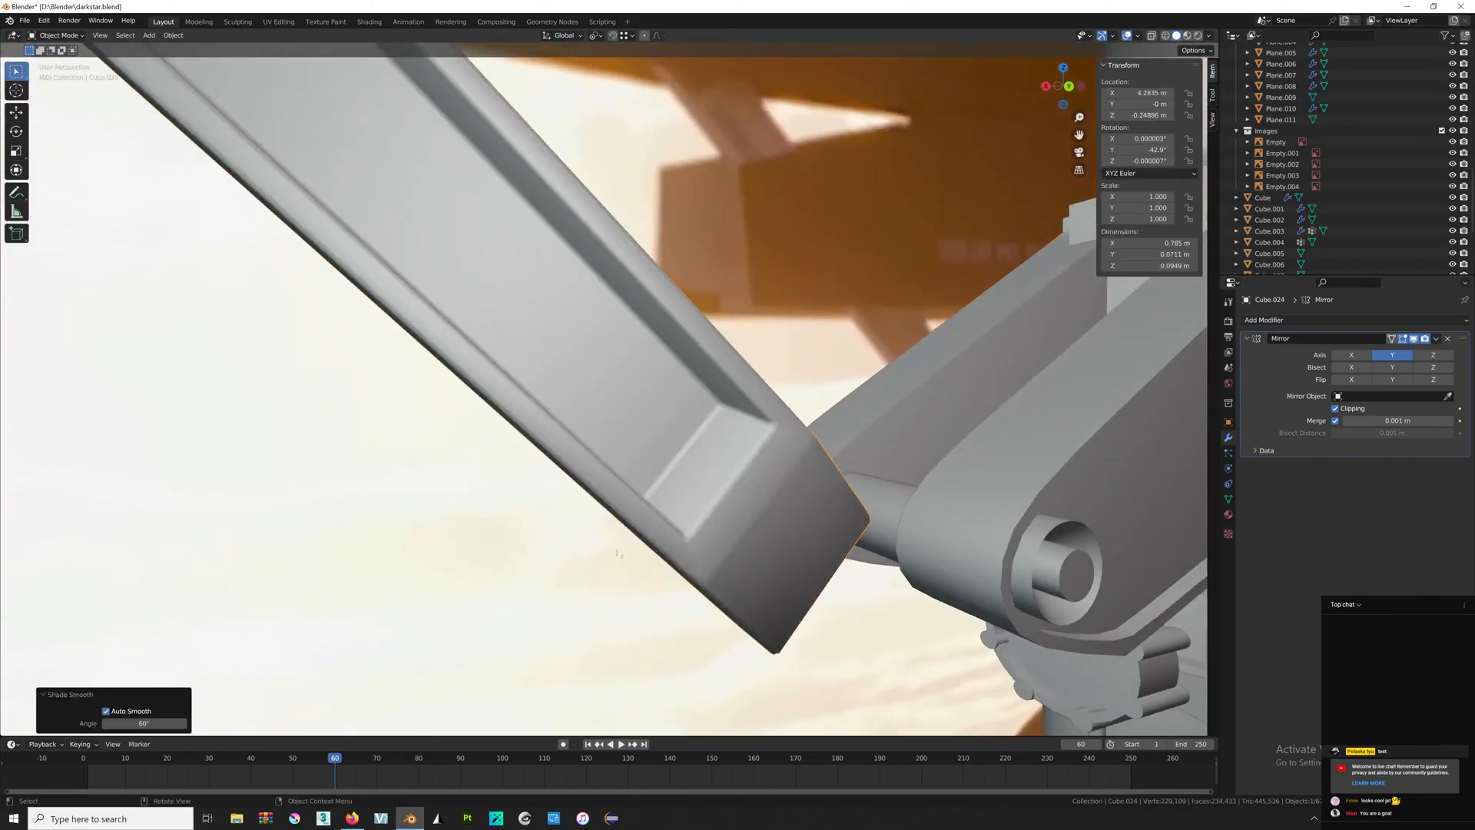
scroll(653, 438, "down", 7)
middle_click_drag(653, 438, 786, 448)
key("alt+Tab")
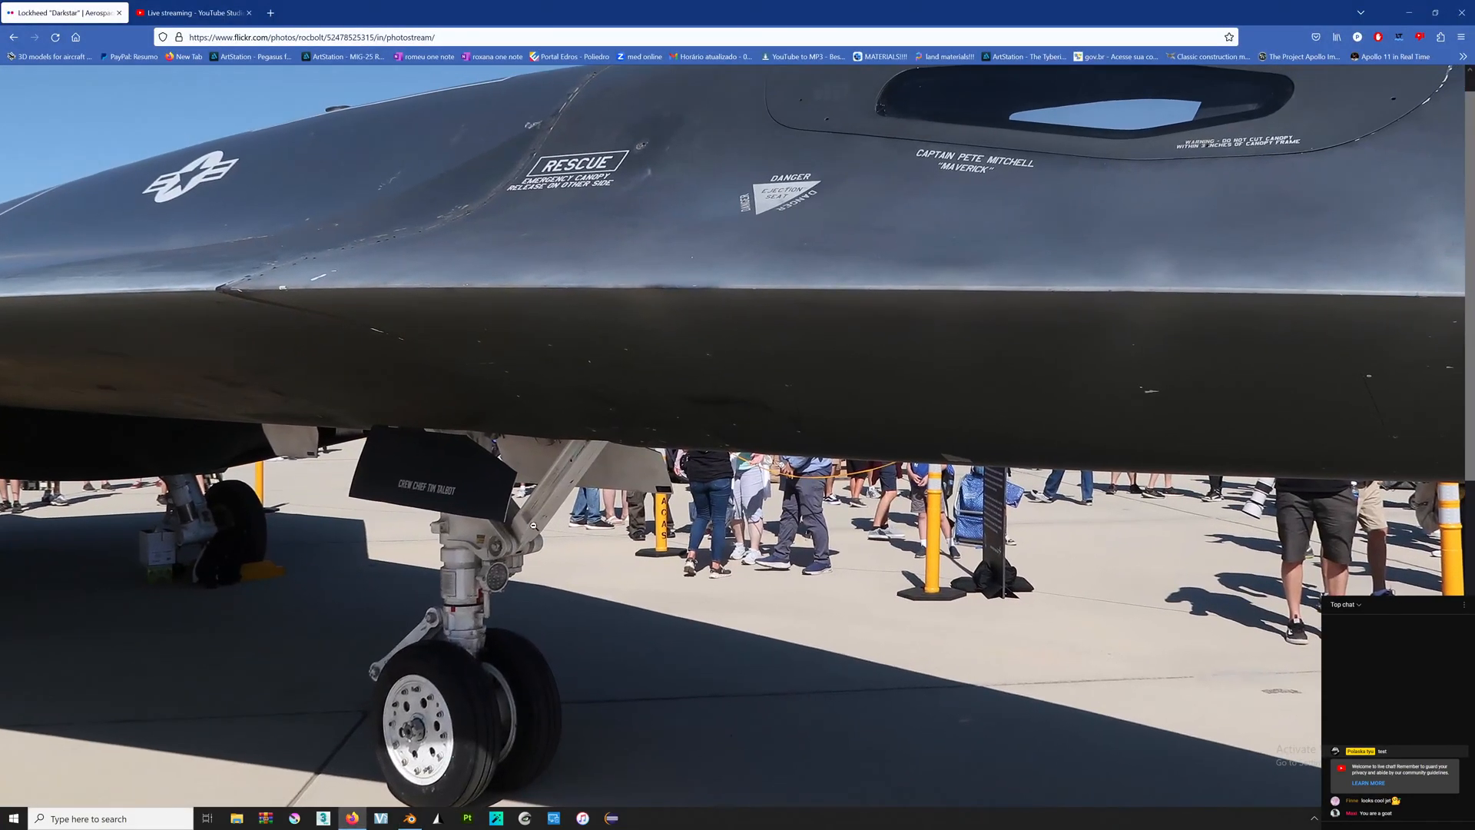
key("alt+Tab")
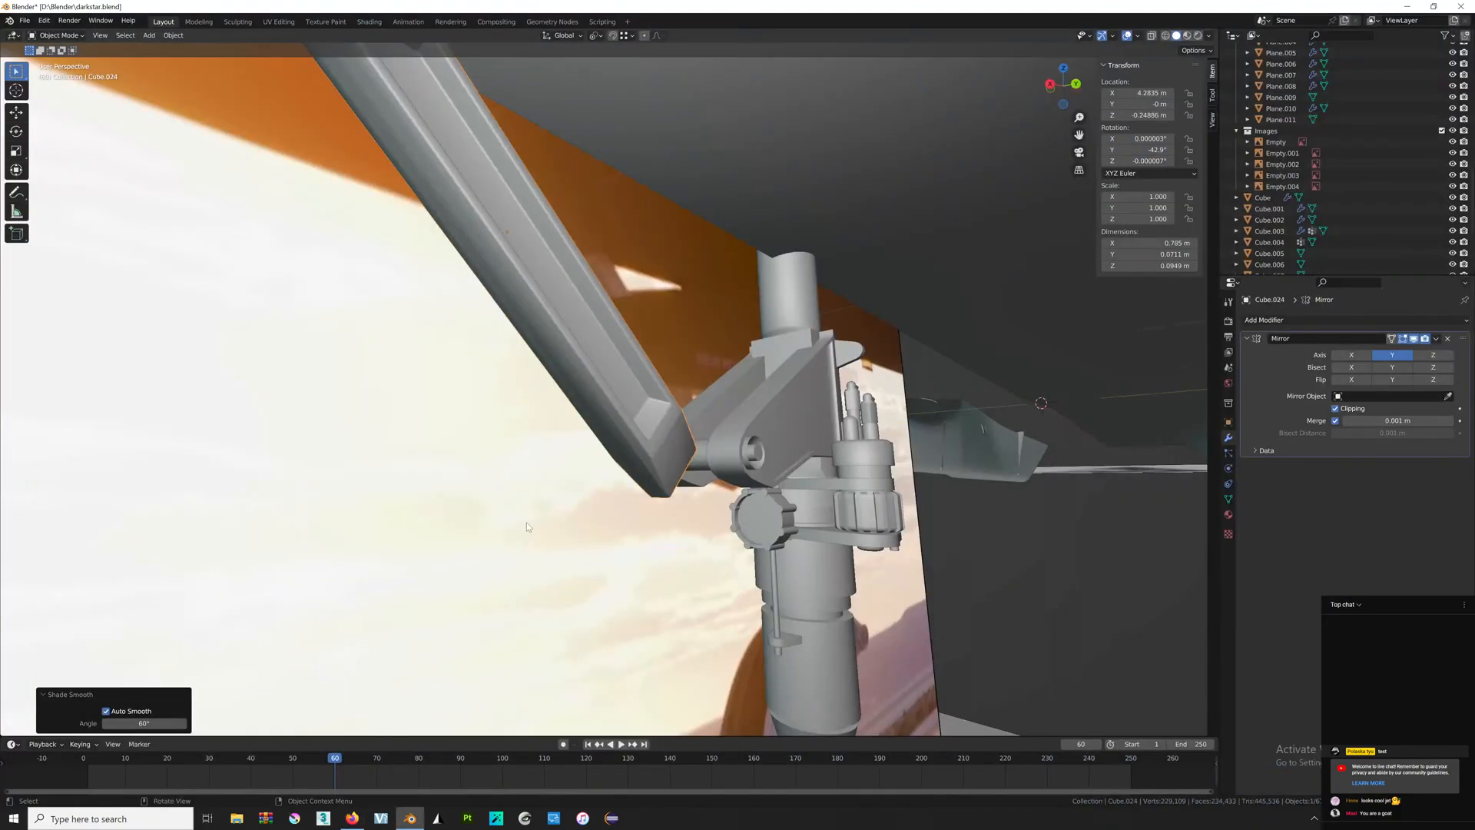
middle_click_drag(585, 455, 636, 399)
Undo the bar's auto smooth shading and its two-segment bevel of all edges.
key("Tab")
scroll(682, 393, "up", 2)
scroll(672, 405, "up", 3)
key("ctrl+z")
key("ctrl+z")
key("ctrl+z")
middle_click_drag(739, 421, 712, 462)
scroll(713, 462, "up", 2)
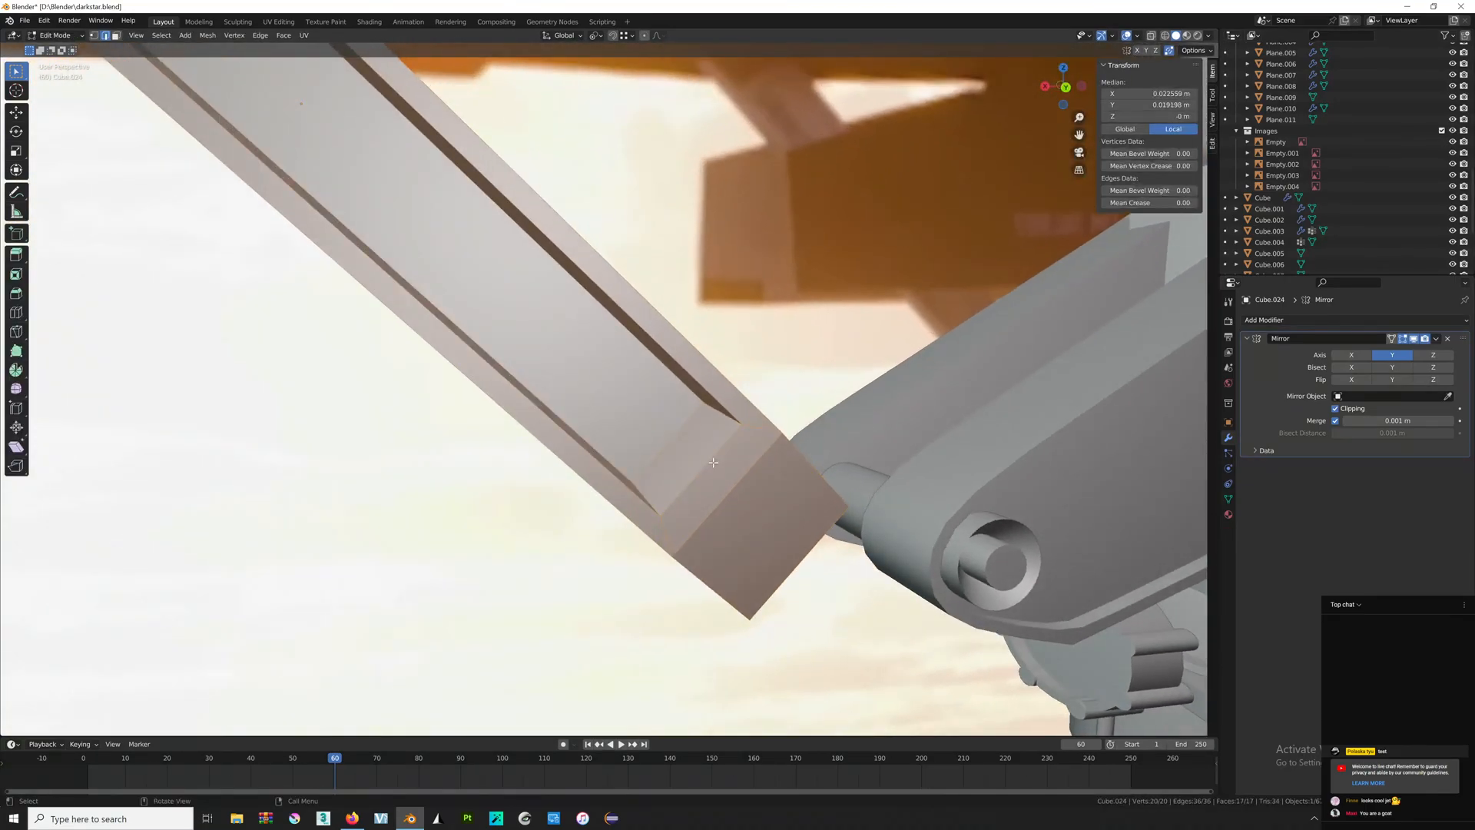
Select the edges around the outer rim of the bar's recess, including those at its far end.
left_click(727, 422, "alt")
key("alt+z")
key("alt+z")
middle_click_drag(731, 409, 669, 355)
scroll(678, 451, "down", 1, "alt")
middle_click_drag(933, 401, 753, 597)
key("alt+z")
key("alt+z")
left_click(856, 416, "shift")
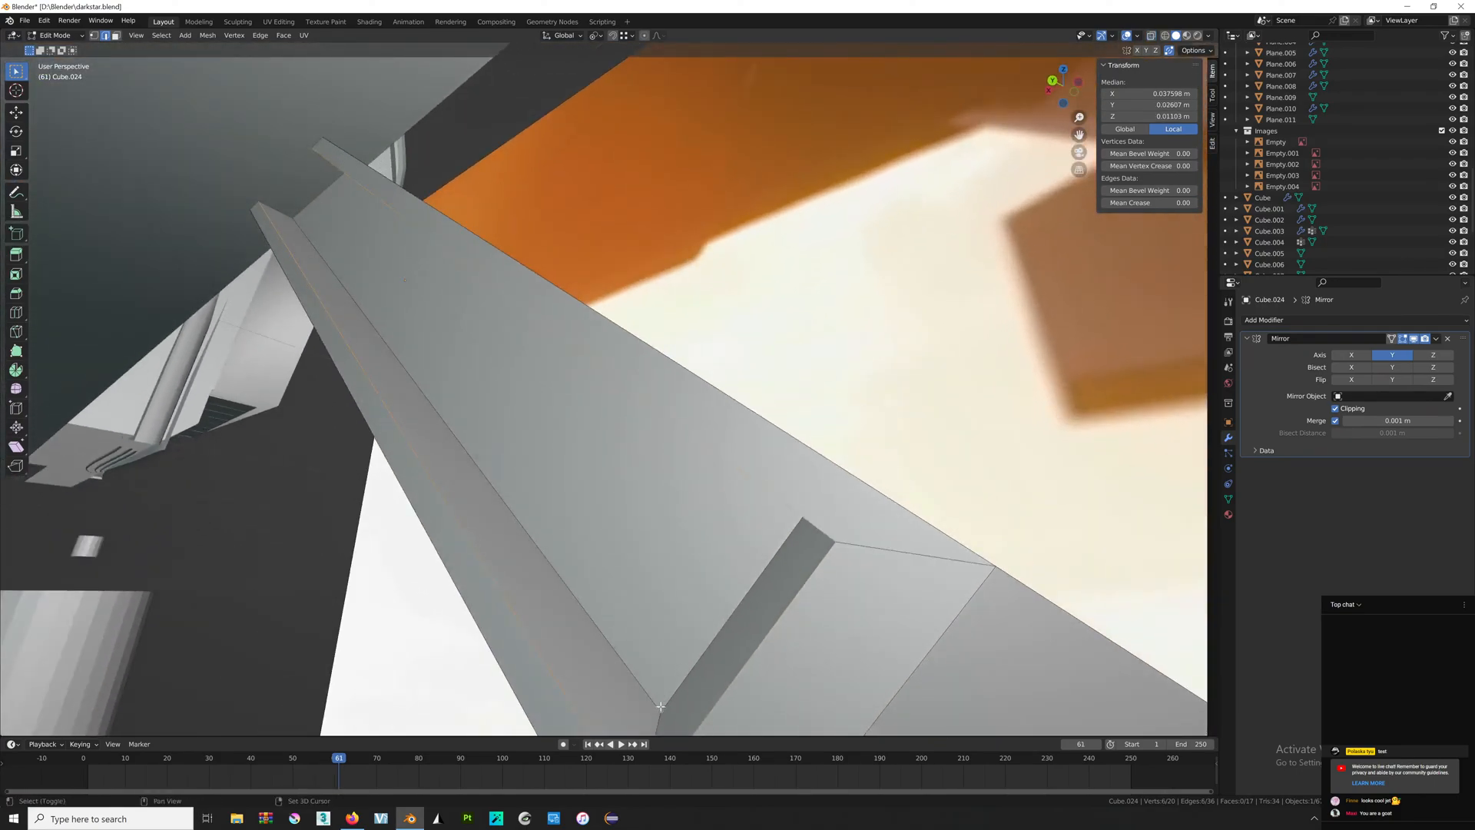
key("alt+z")
middle_click_drag(279, 159, 495, 295, "shift")
scroll(498, 261, "up", 4)
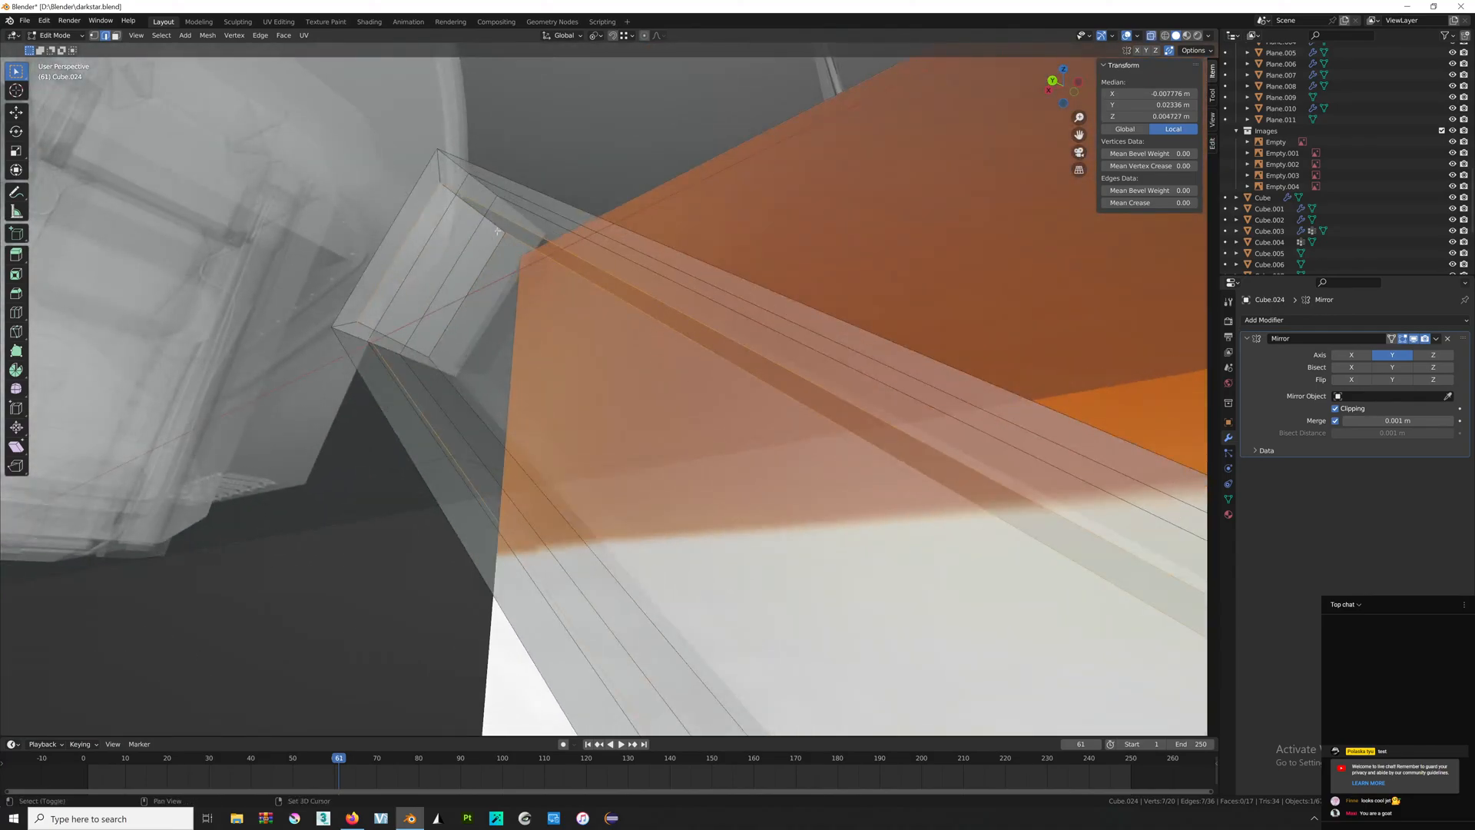
middle_click_drag(450, 202, 479, 294, "shift")
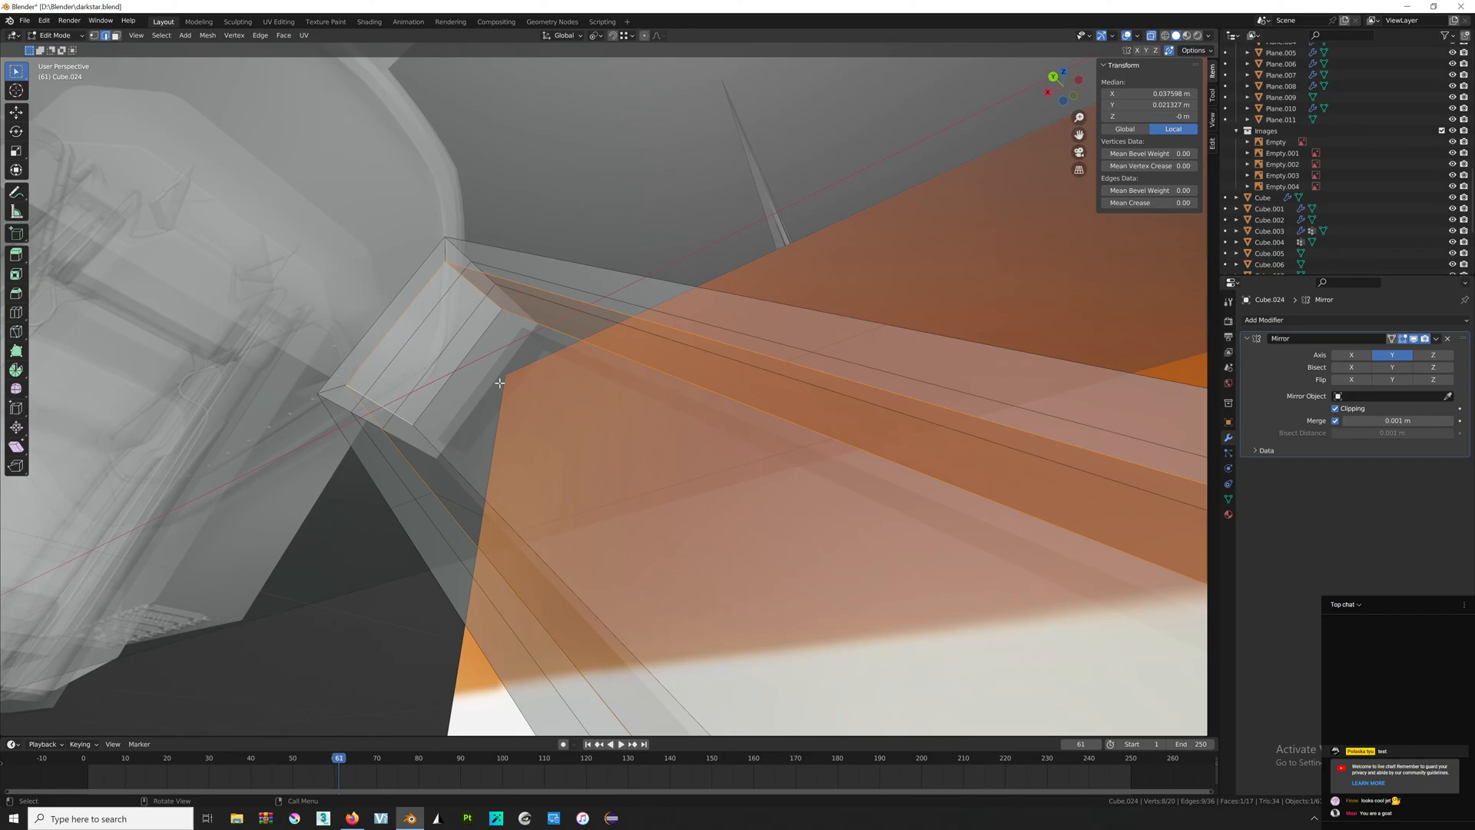
Add the inner edge loop around the recess floor and grow the selection to cover the whole recess.
scroll(499, 383, "down", 4)
middle_click_drag(503, 384, 682, 466)
key("alt+z")
left_click(682, 465, "alt+shift")
key("alt+z")
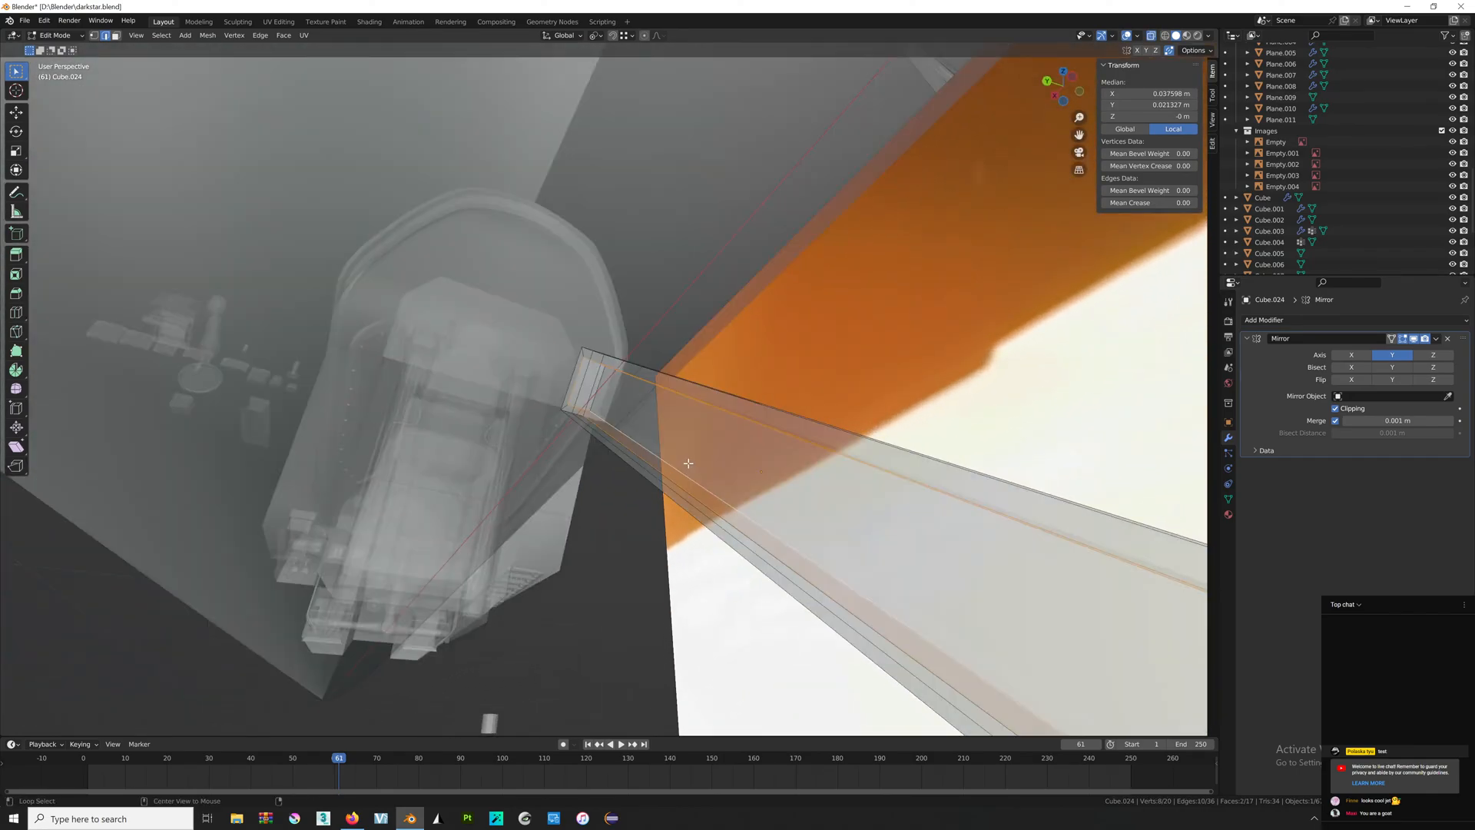
key("alt+z")
key("ctrl+KP_Add")
scroll(723, 455, "down", 5)
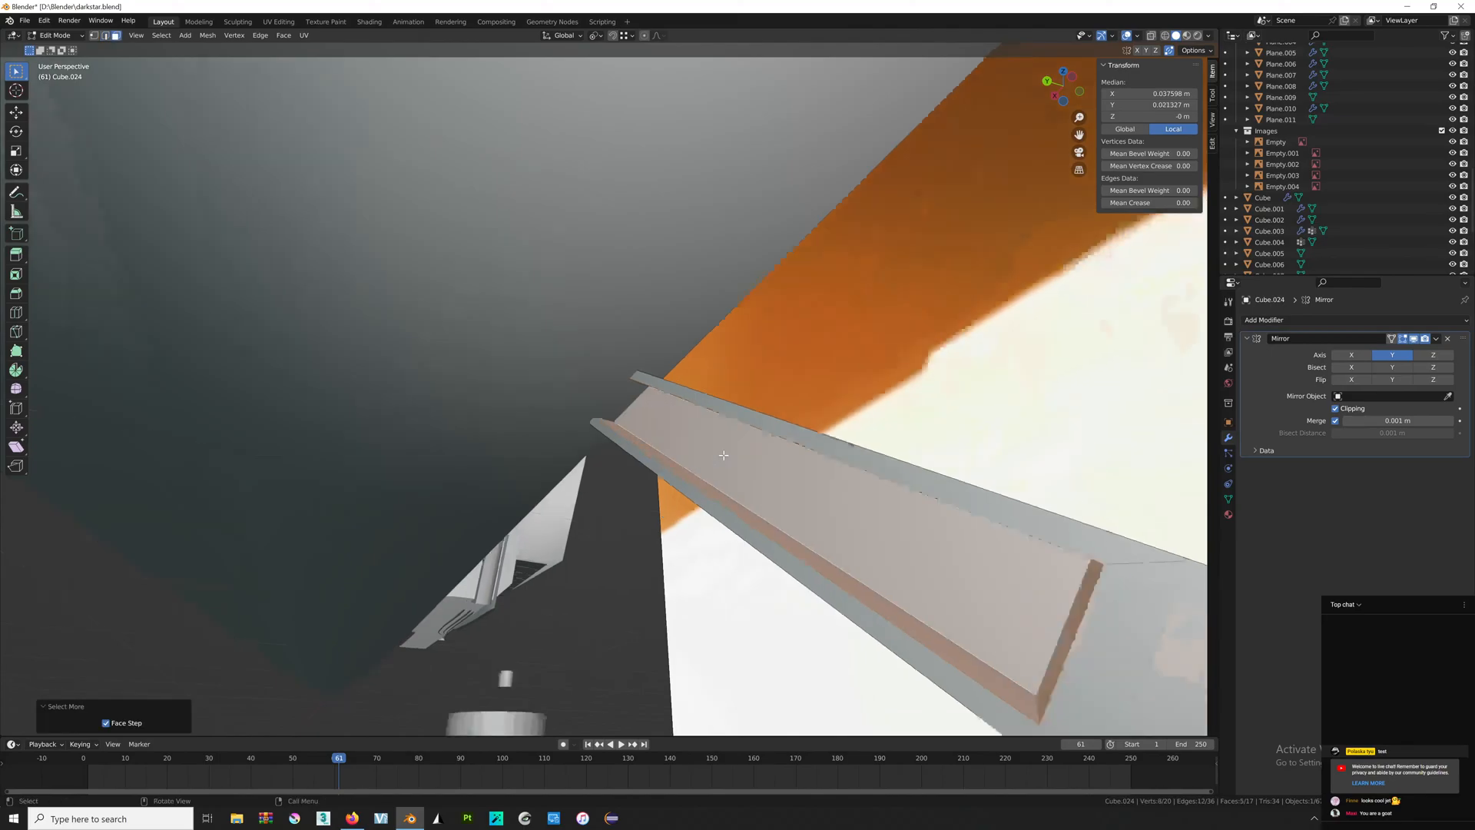
Bevel the selected recess edges with 3 segments.
middle_click_drag(723, 454, 767, 457)
key("KP_Decimal")
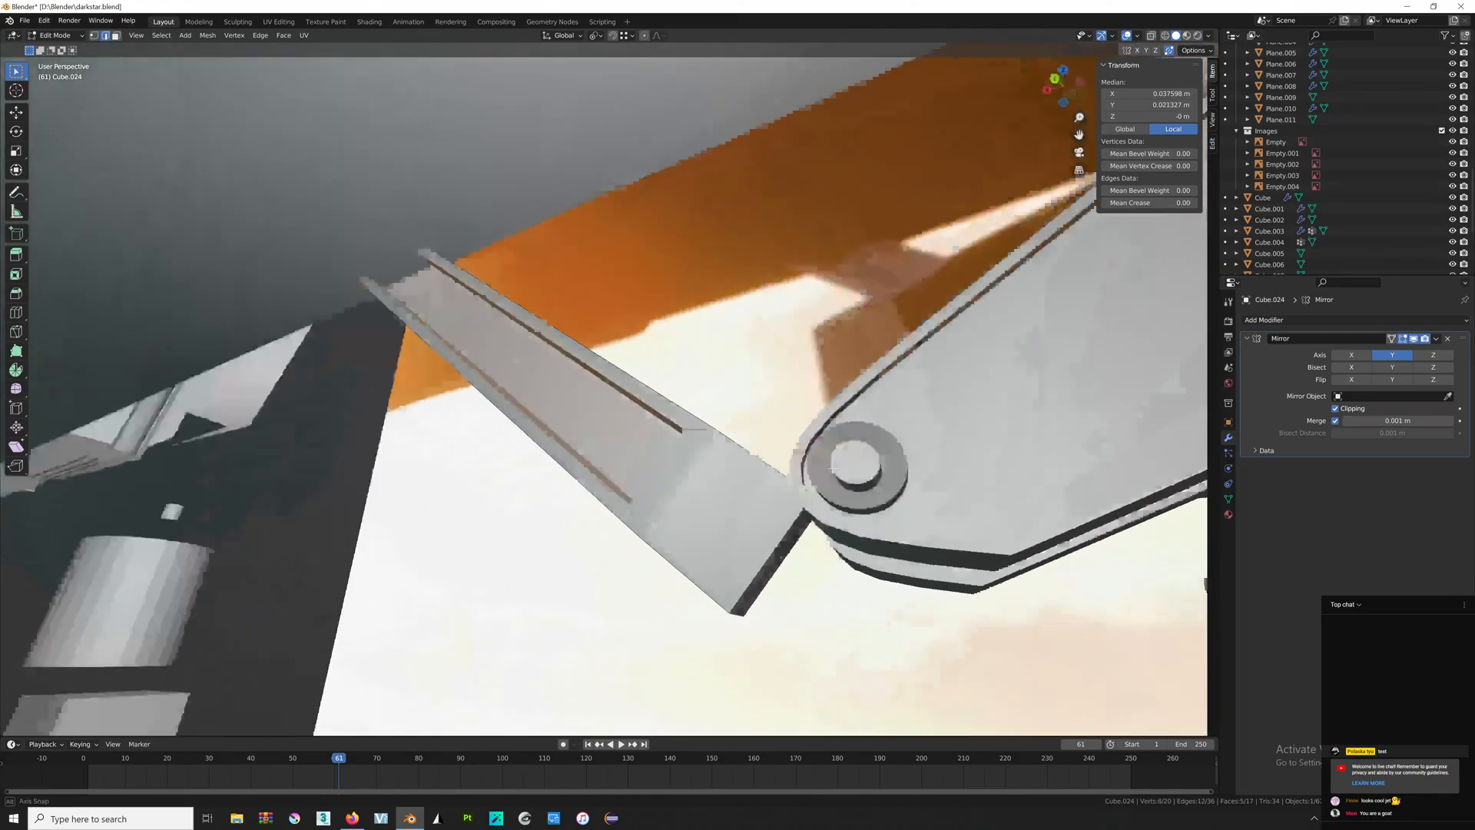
key("ctrl+b")
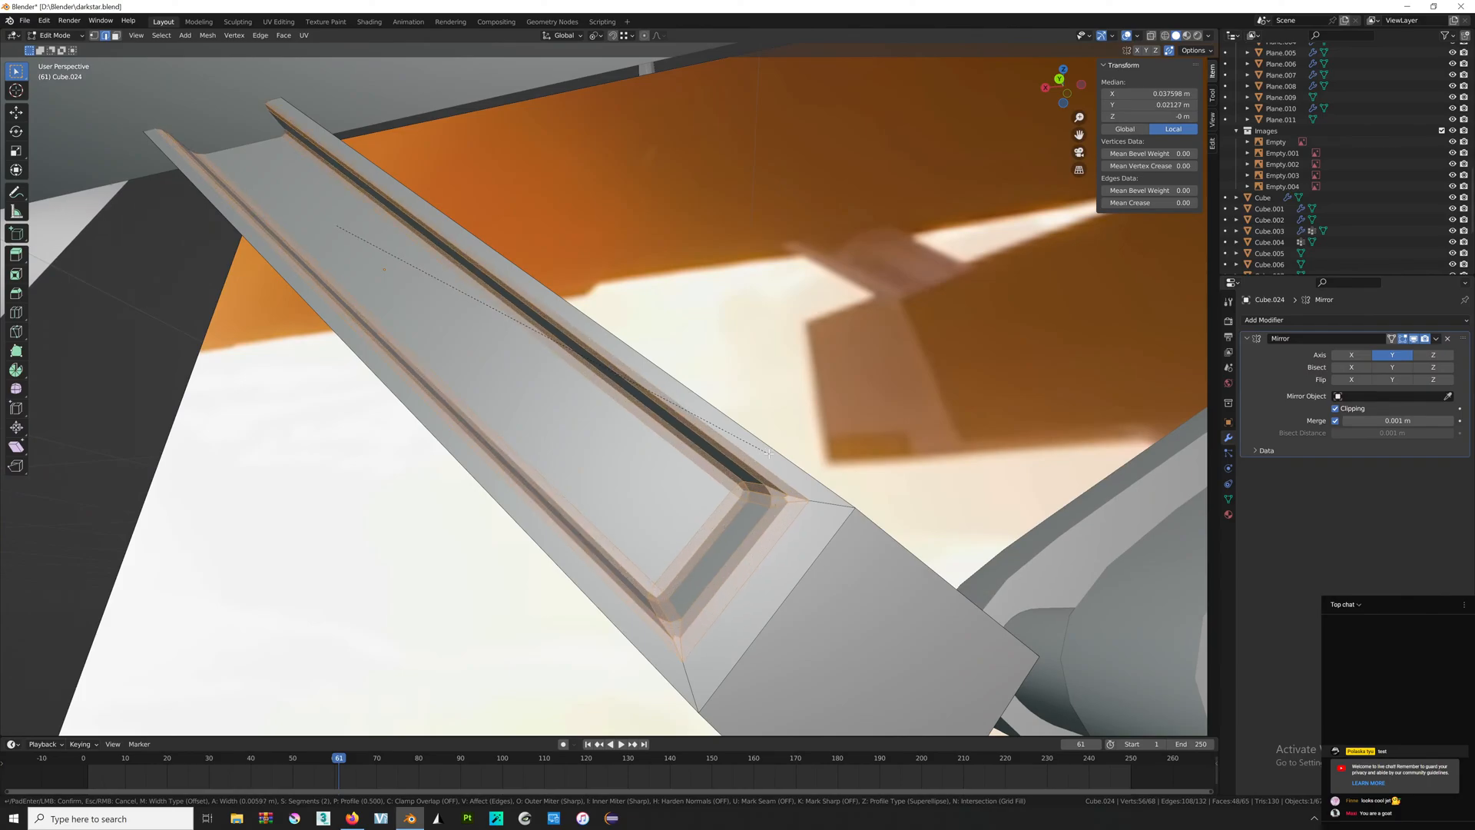
scroll(769, 453, "up", 1)
left_click(768, 453)
Shade the bar auto smooth and inspect the bevelled corner of the recess.
key("Tab")
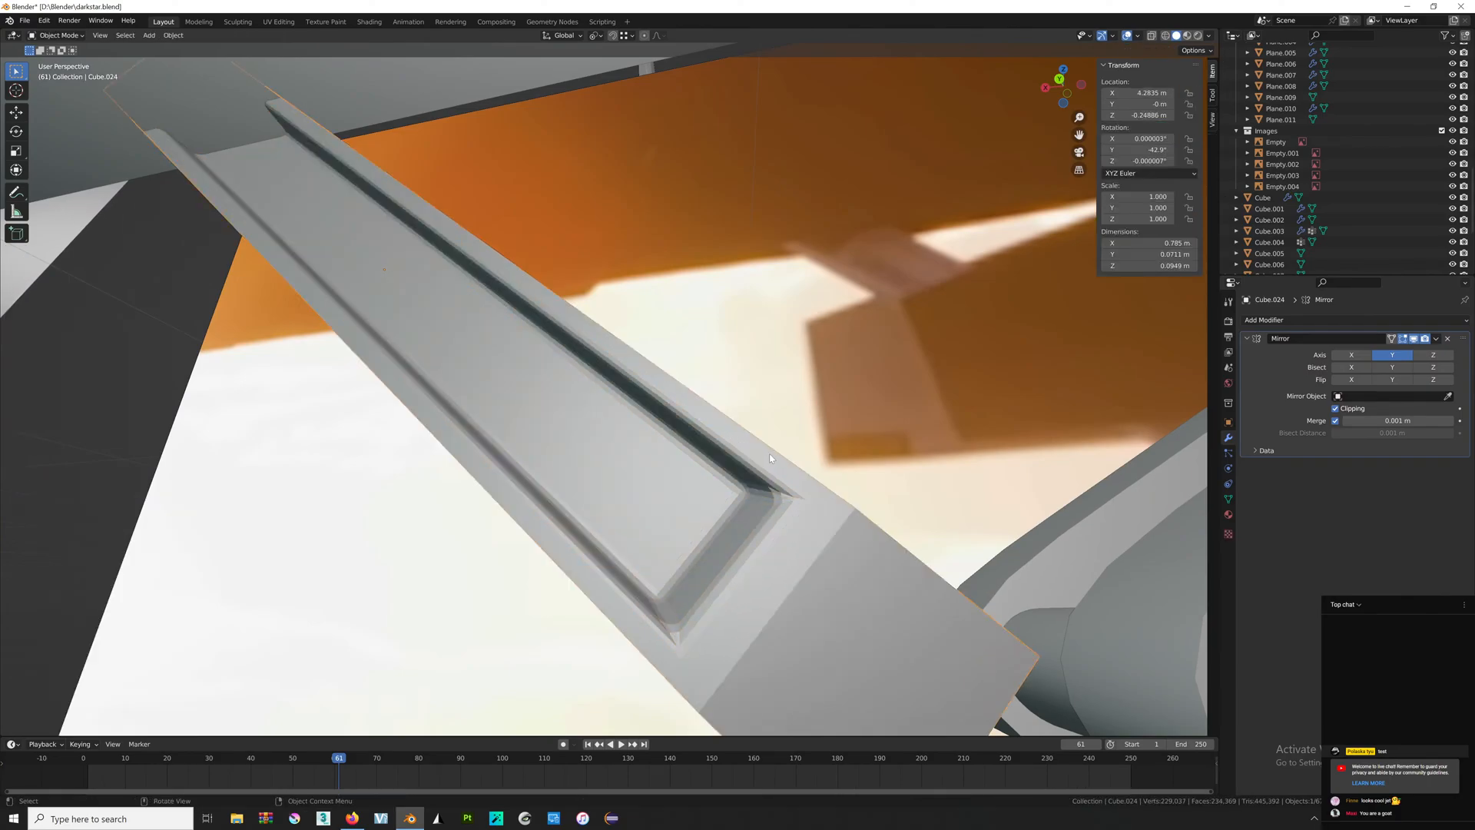
scroll(768, 453, "down", 1)
right_click(752, 453)
left_click(751, 453)
middle_click_drag(799, 480, 781, 506)
scroll(686, 483, "up", 2)
middle_click_drag(686, 483, 722, 483)
key("Tab")
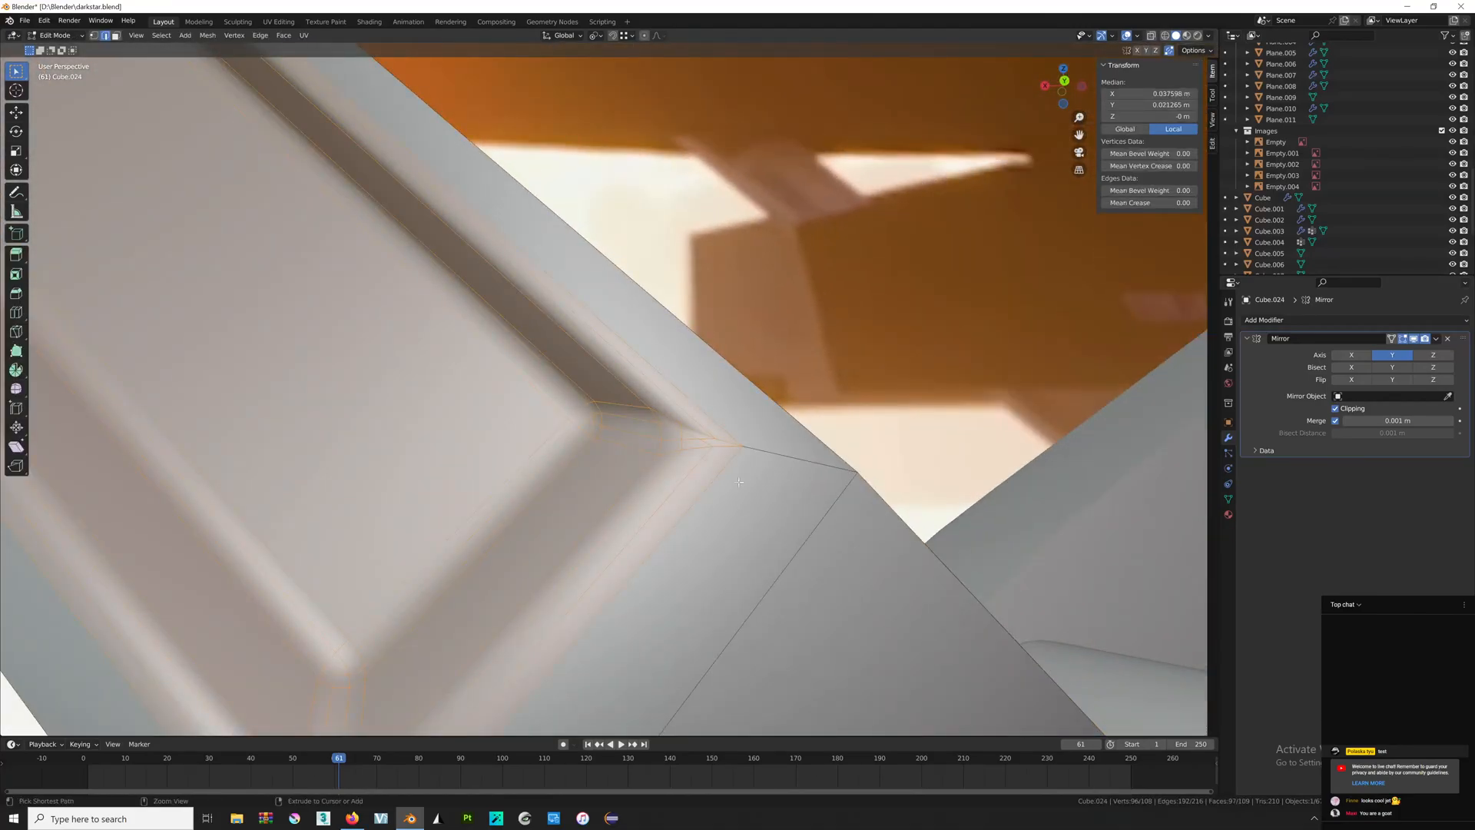
Undo the auto smooth shading and the bevel of the recess edges.
key("ctrl+z")
key("ctrl+z")
key("ctrl+z")
key("ctrl+z")
scroll(733, 465, "down", 2)
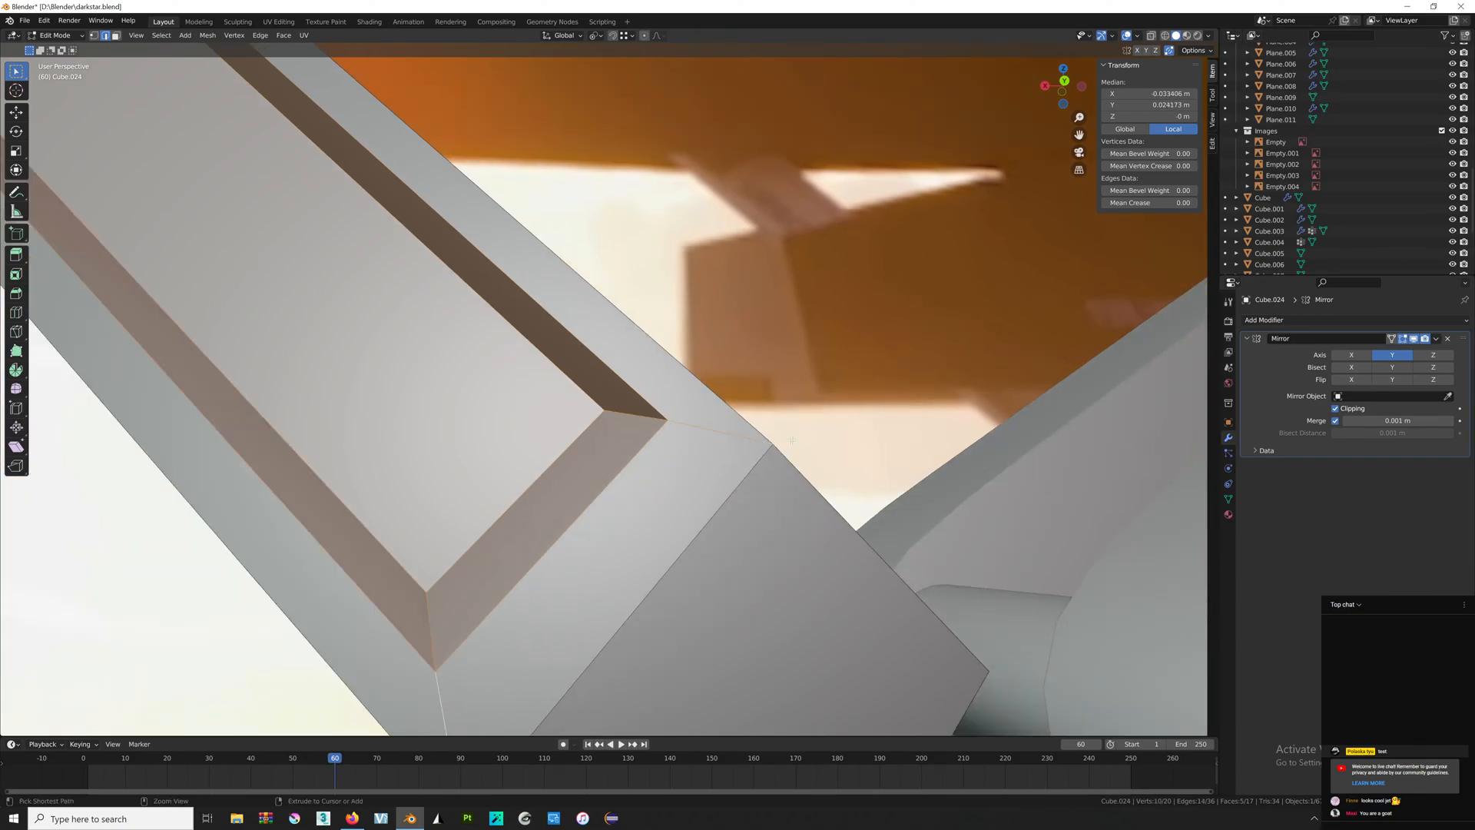
Bevel the recess edges together with the diagonal edges at the lower end's corners, using 3 segments.
key("ctrl+b")
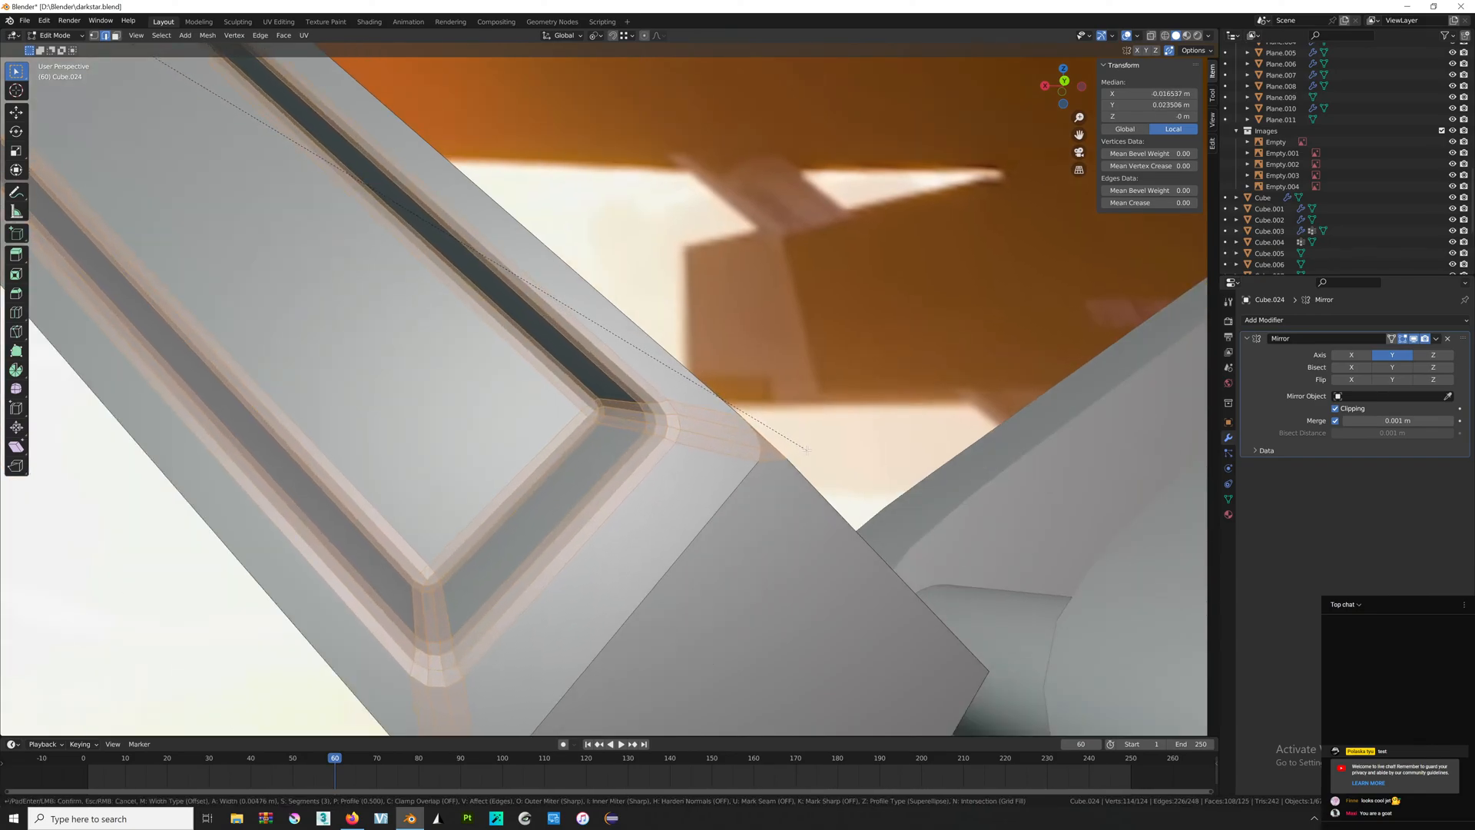
left_click(787, 442)
key("Tab")
scroll(737, 423, "down", 2)
middle_click_drag(702, 403, 768, 417)
key("Tab")
key("Tab")
key("Tab")
key("Tab")
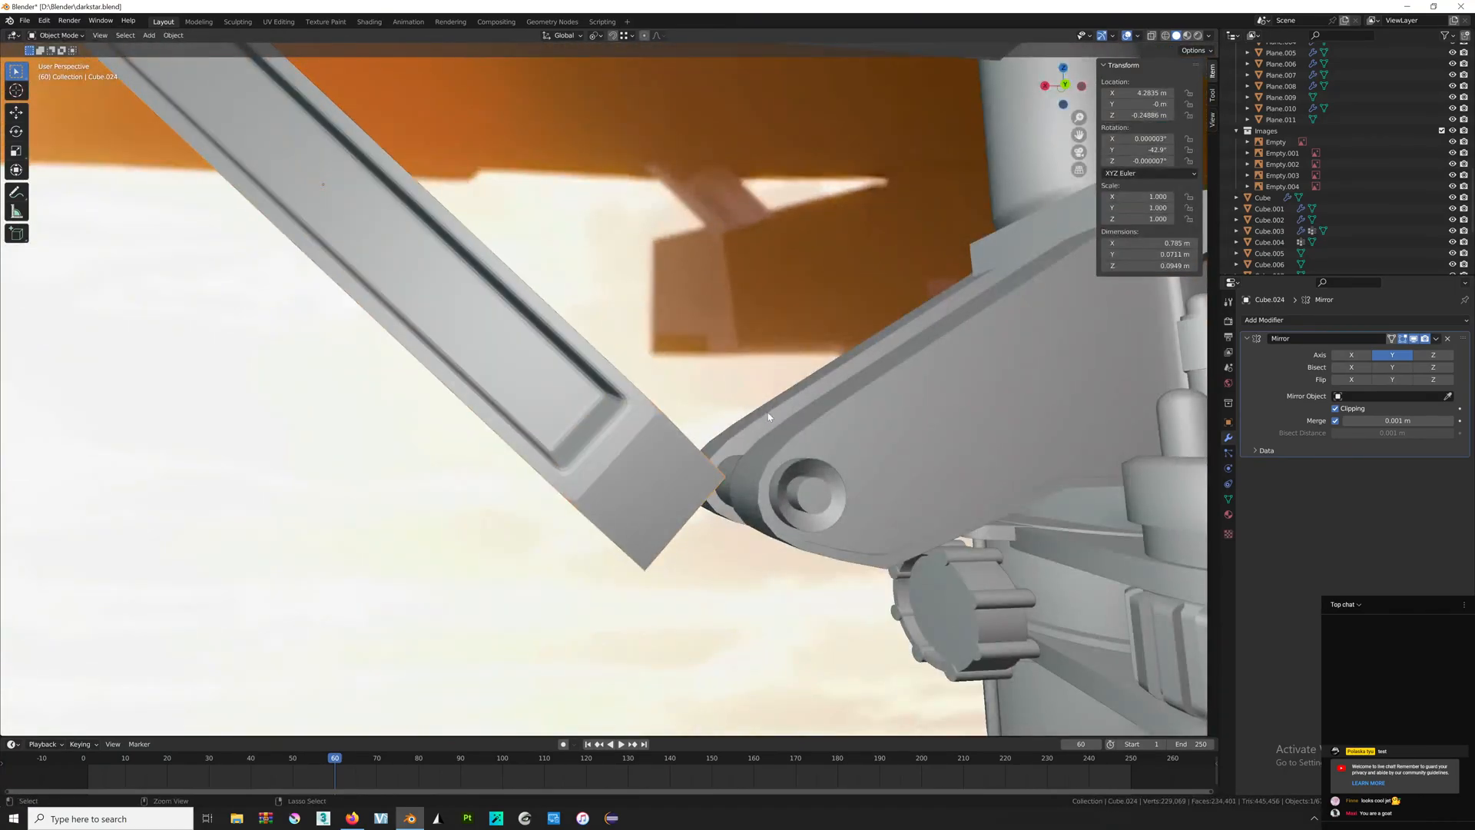
Undo the bevel that includes the lower end's diagonal corner edges.
key("ctrl+z")
key("ctrl+z")
key("Tab")
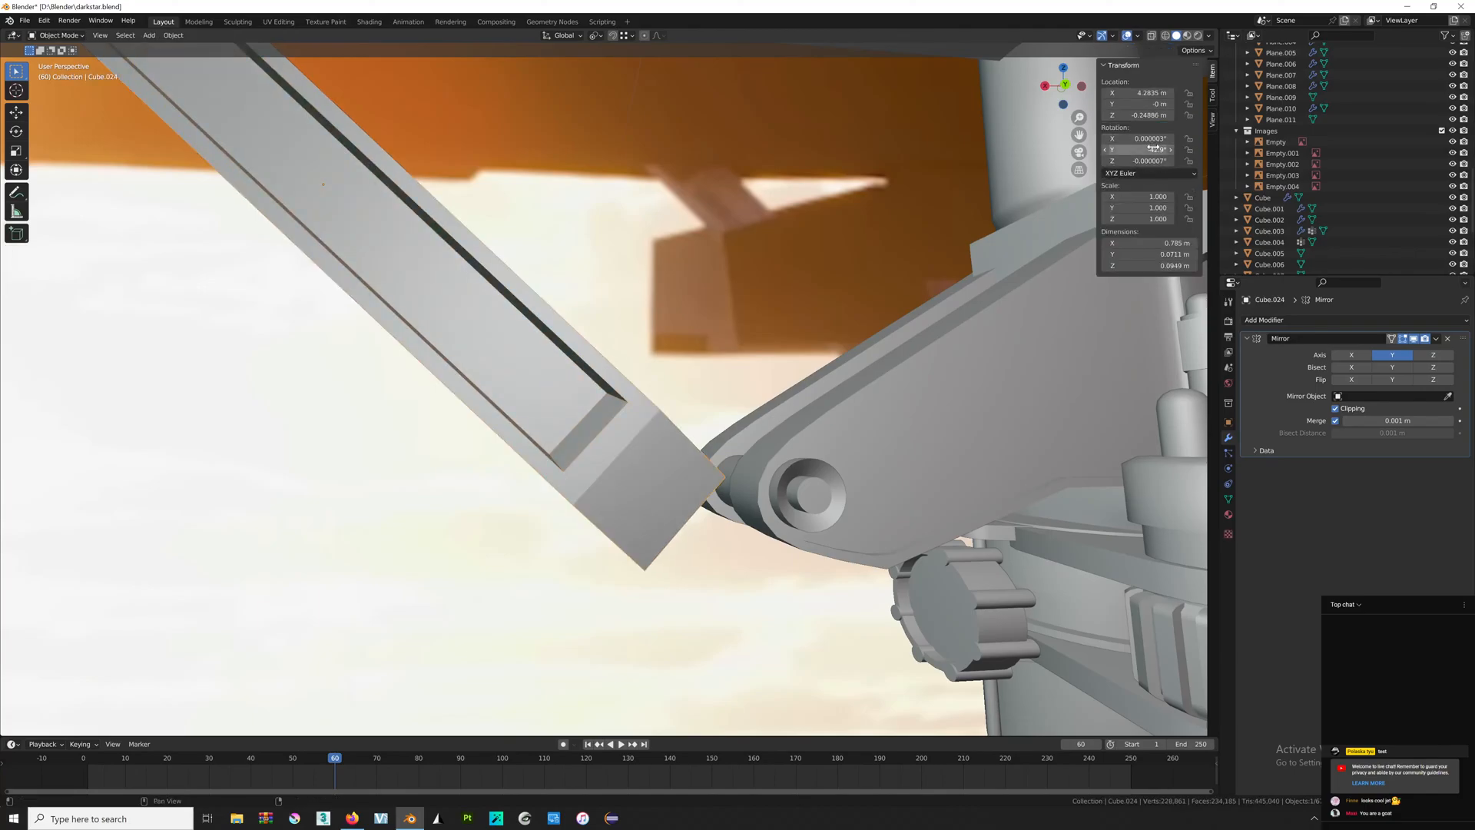
Set the bar's rotation to 0° on all axes and view it straight from the back.
type("0")
key("Return")
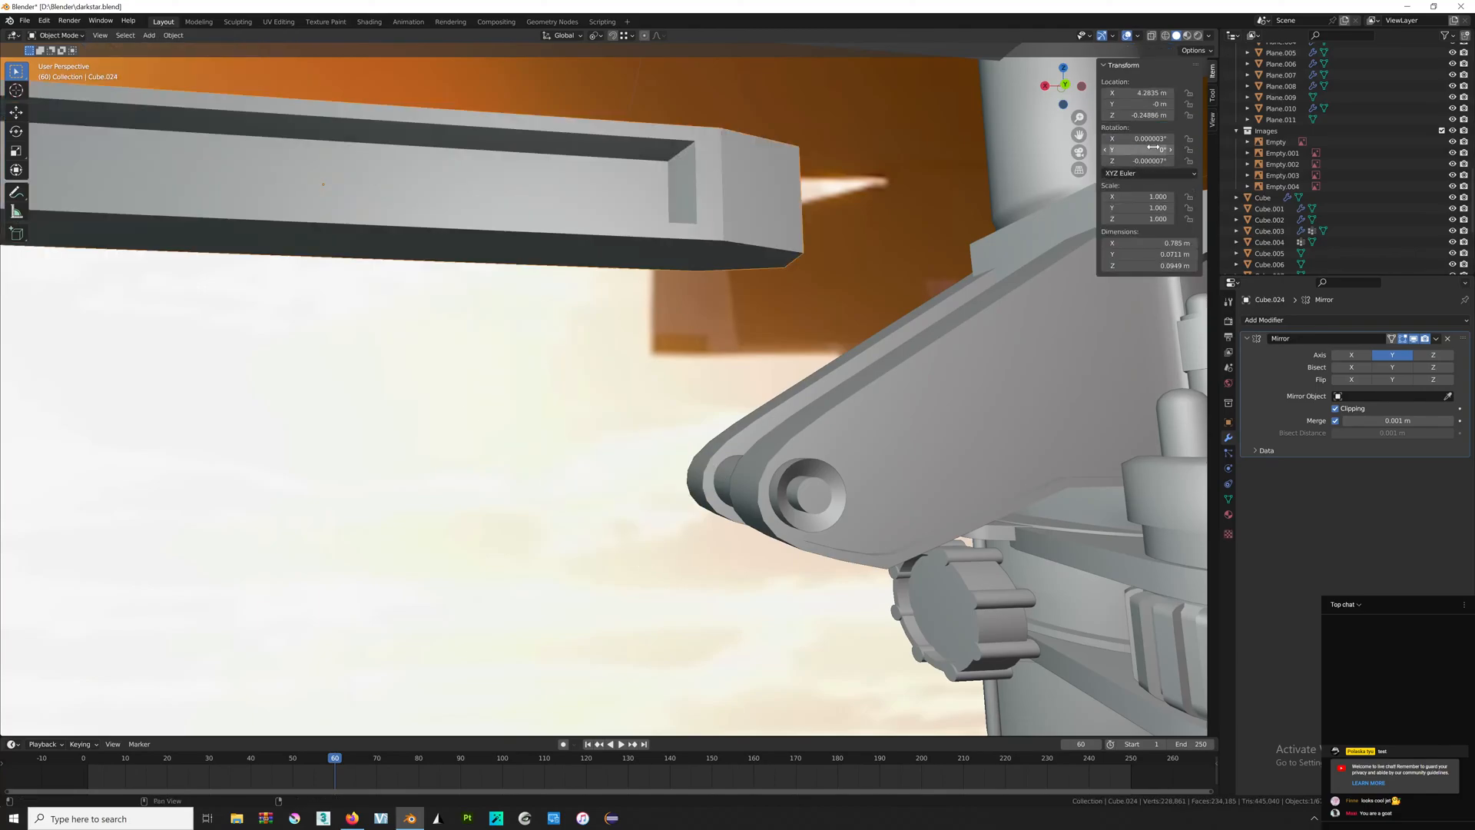
left_click(1064, 86)
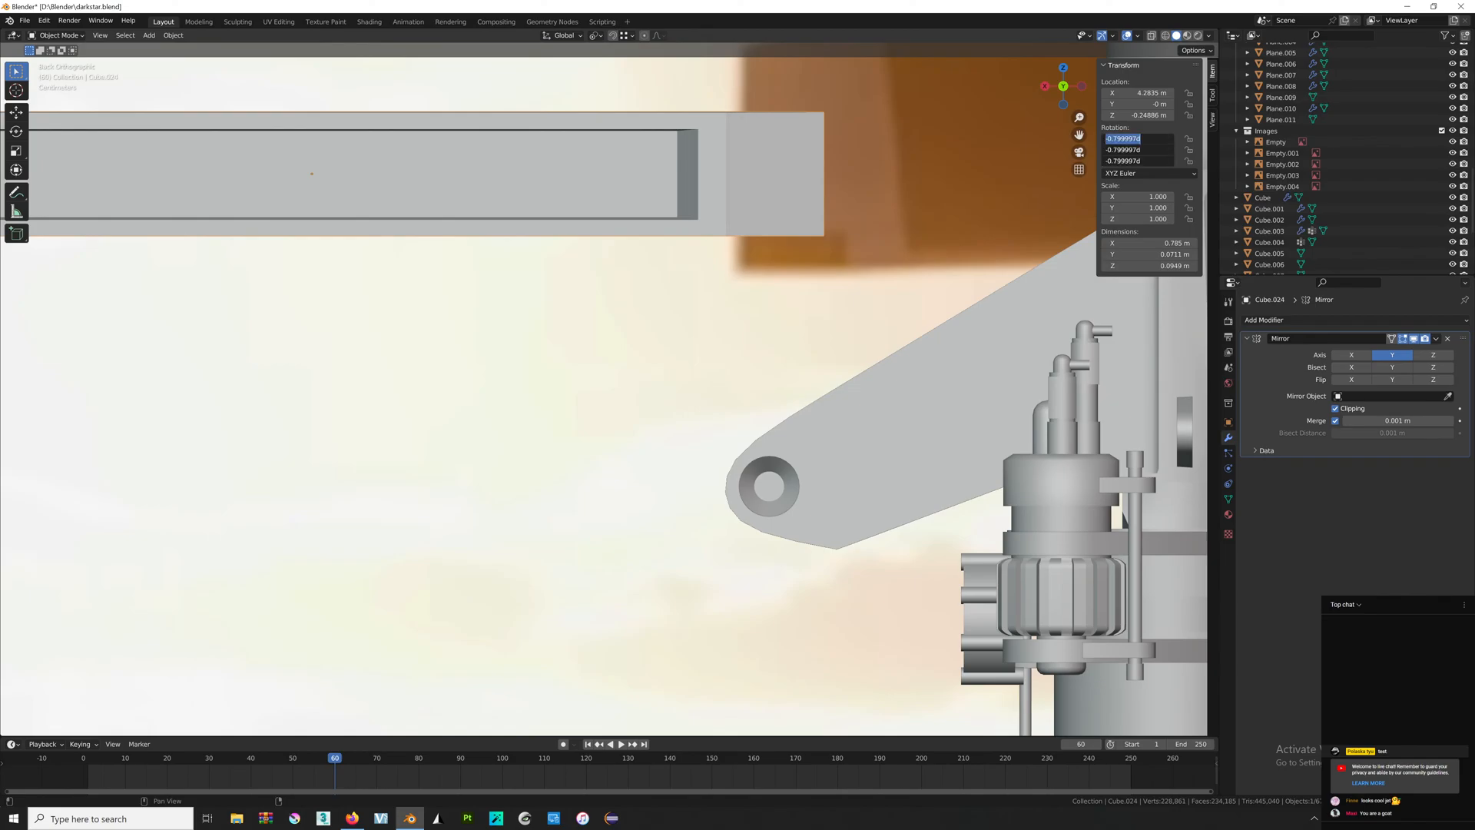
type("0")
key("Return")
Add the remaining diagonal corner edges to the recess selection and bevel them all slightly with 3 segments.
key("KP_Decimal")
key("Tab")
scroll(836, 233, "up", 1)
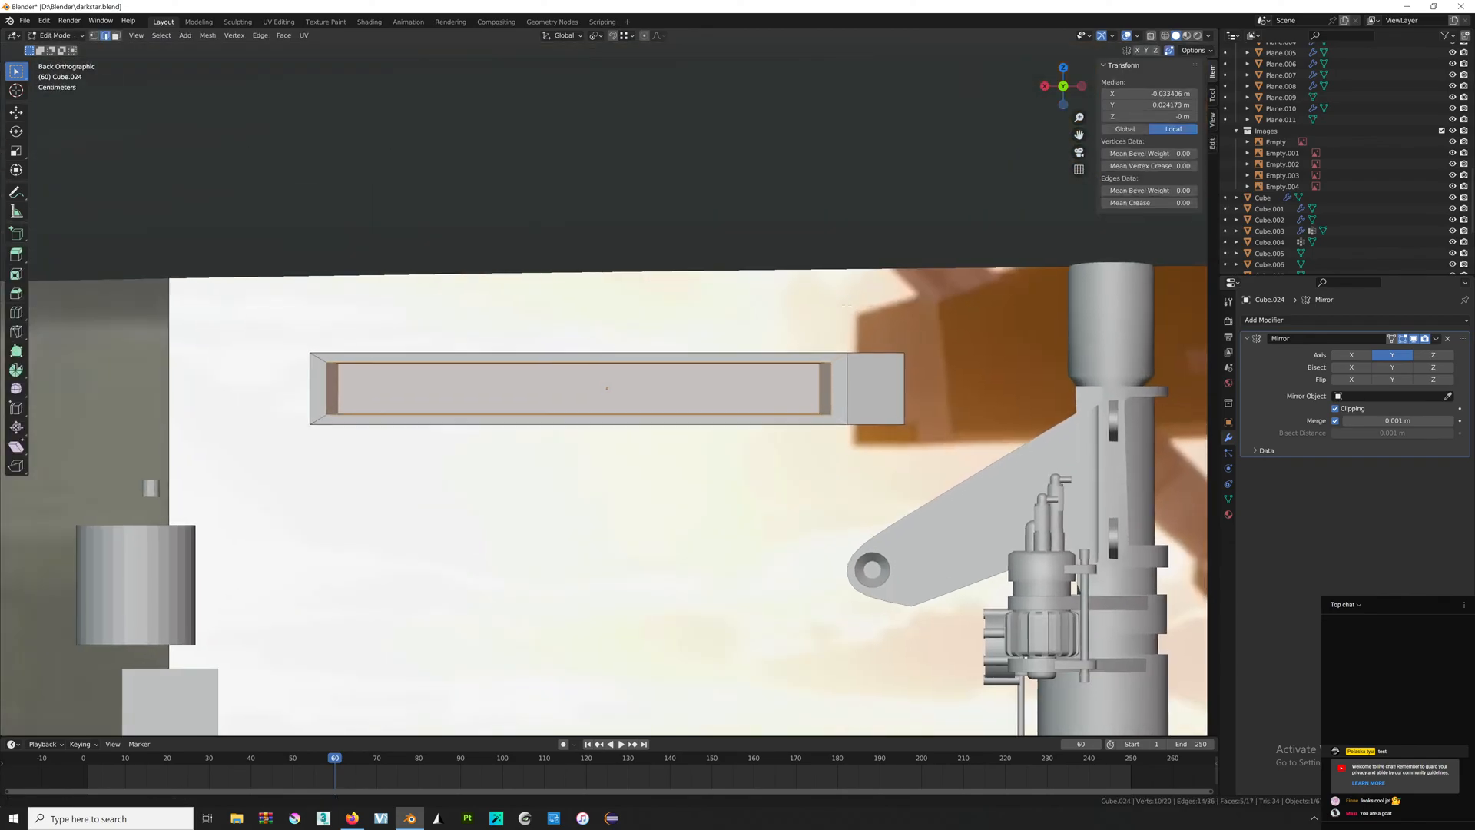
middle_click_drag(835, 232, 718, 241, "shift")
scroll(197, 361, "up", 1)
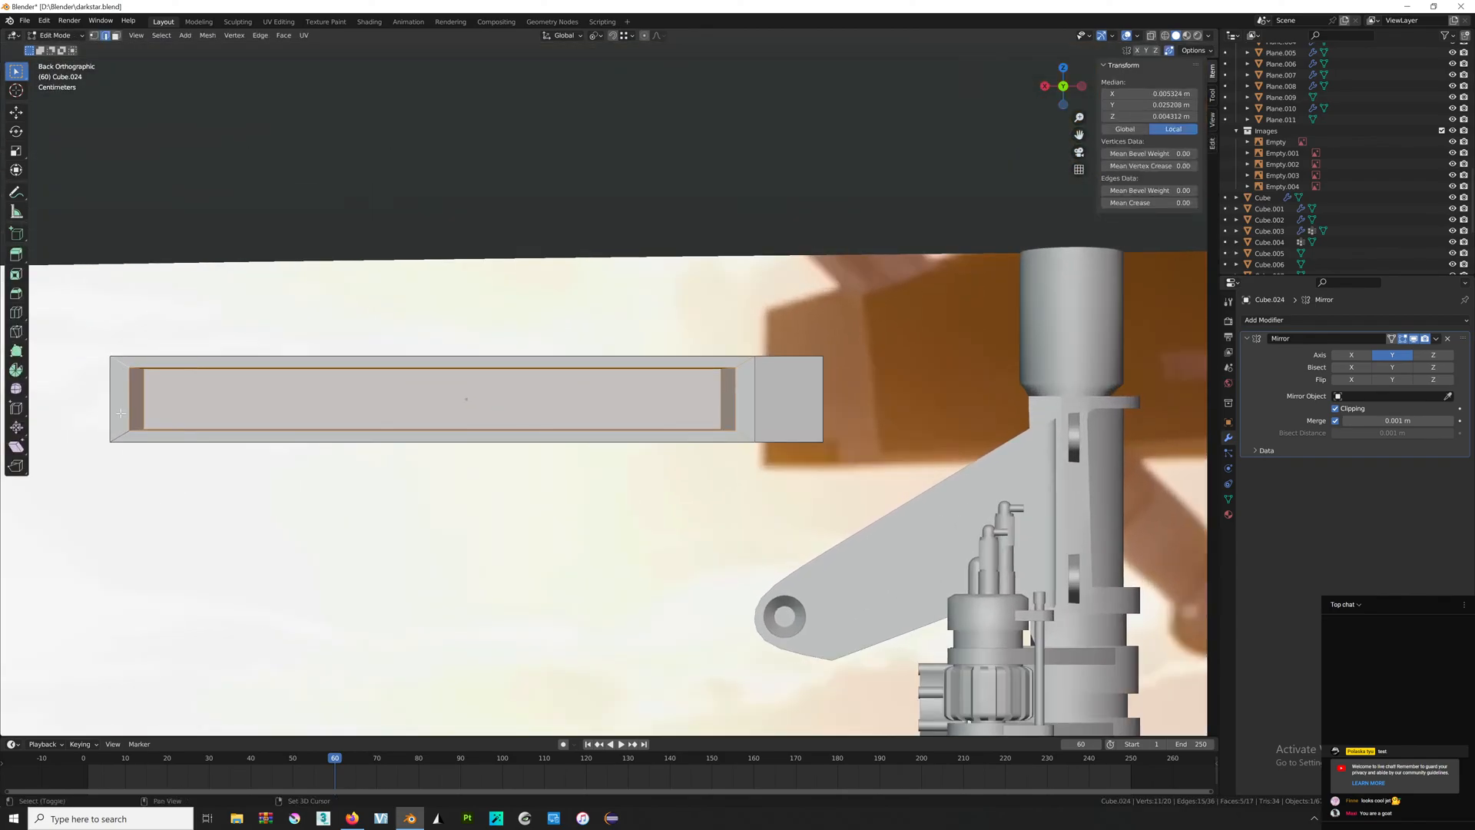
key("ctrl+b")
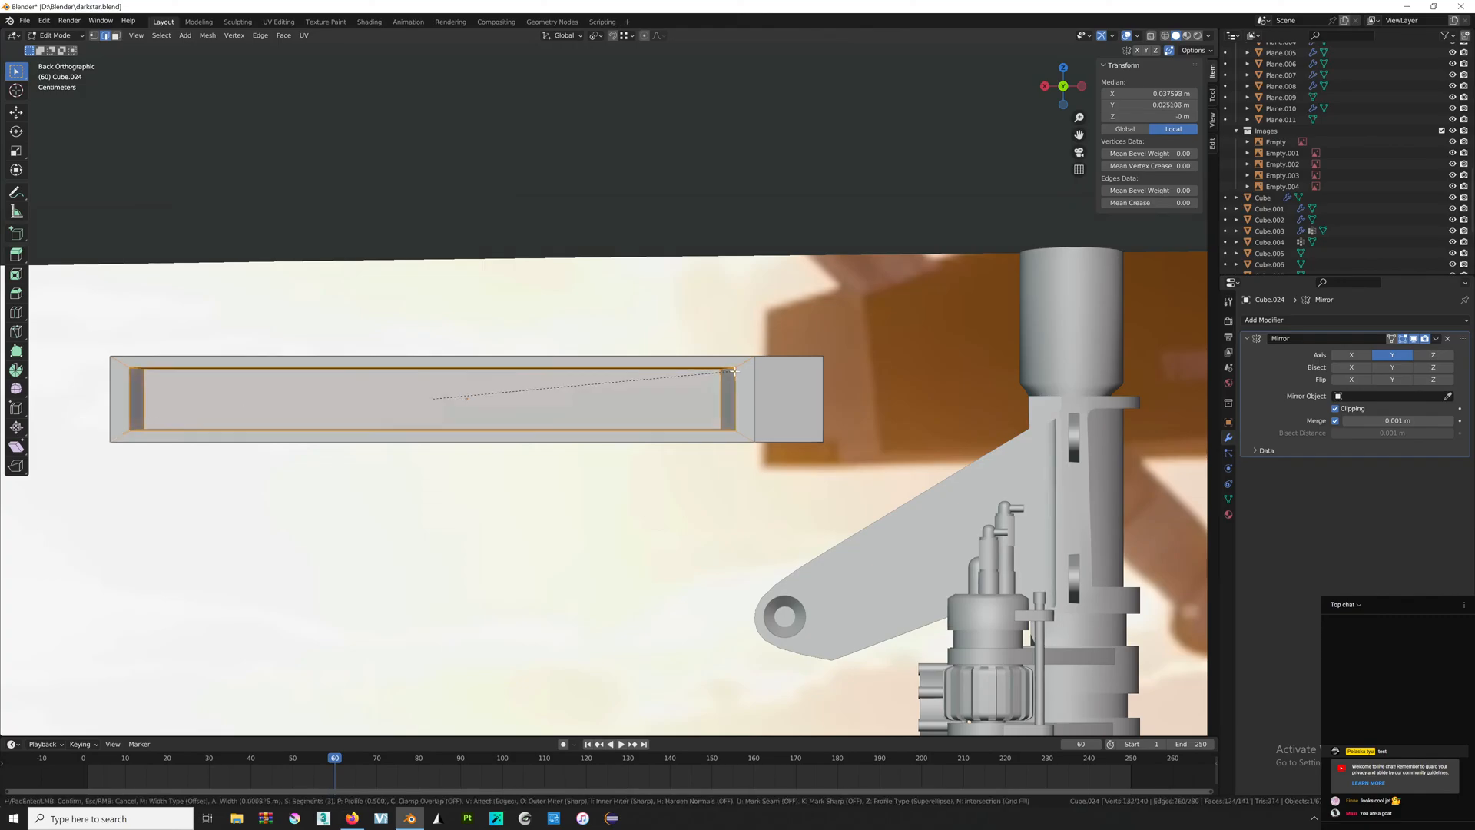
left_click(739, 372)
Shade the straightened bar auto smooth.
key("Tab")
scroll(775, 371, "up", 5)
right_click(875, 358)
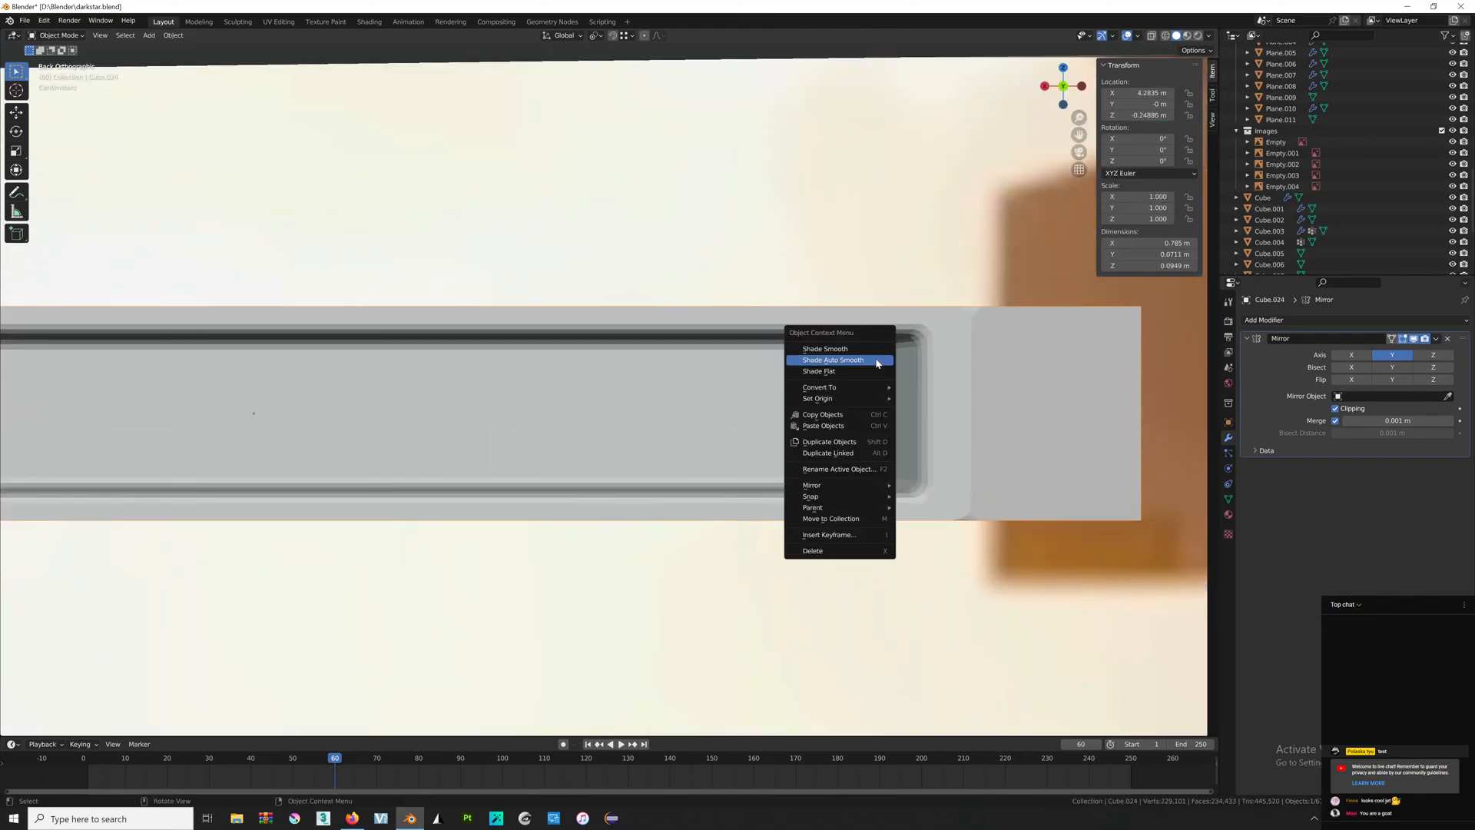
left_click(878, 358)
Align the vertices of the edge between the recess and the solid end by scaling them to 0 along X.
middle_click_drag(967, 345, 750, 327, "shift")
key("Tab")
scroll(779, 293, "up", 5)
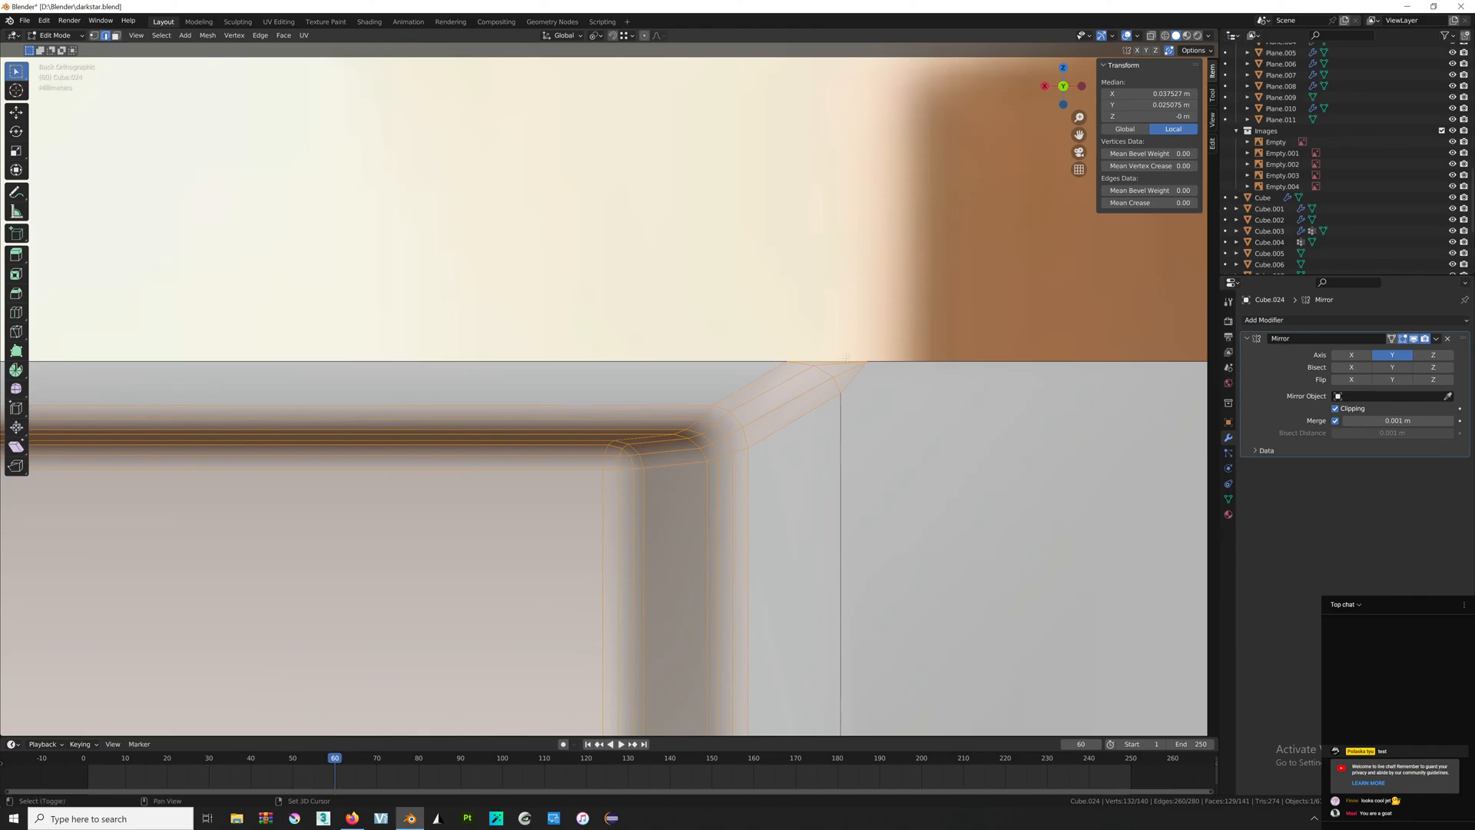
middle_click_drag(846, 357, 658, 471)
scroll(708, 421, "up", 5)
key("1")
left_click(667, 373)
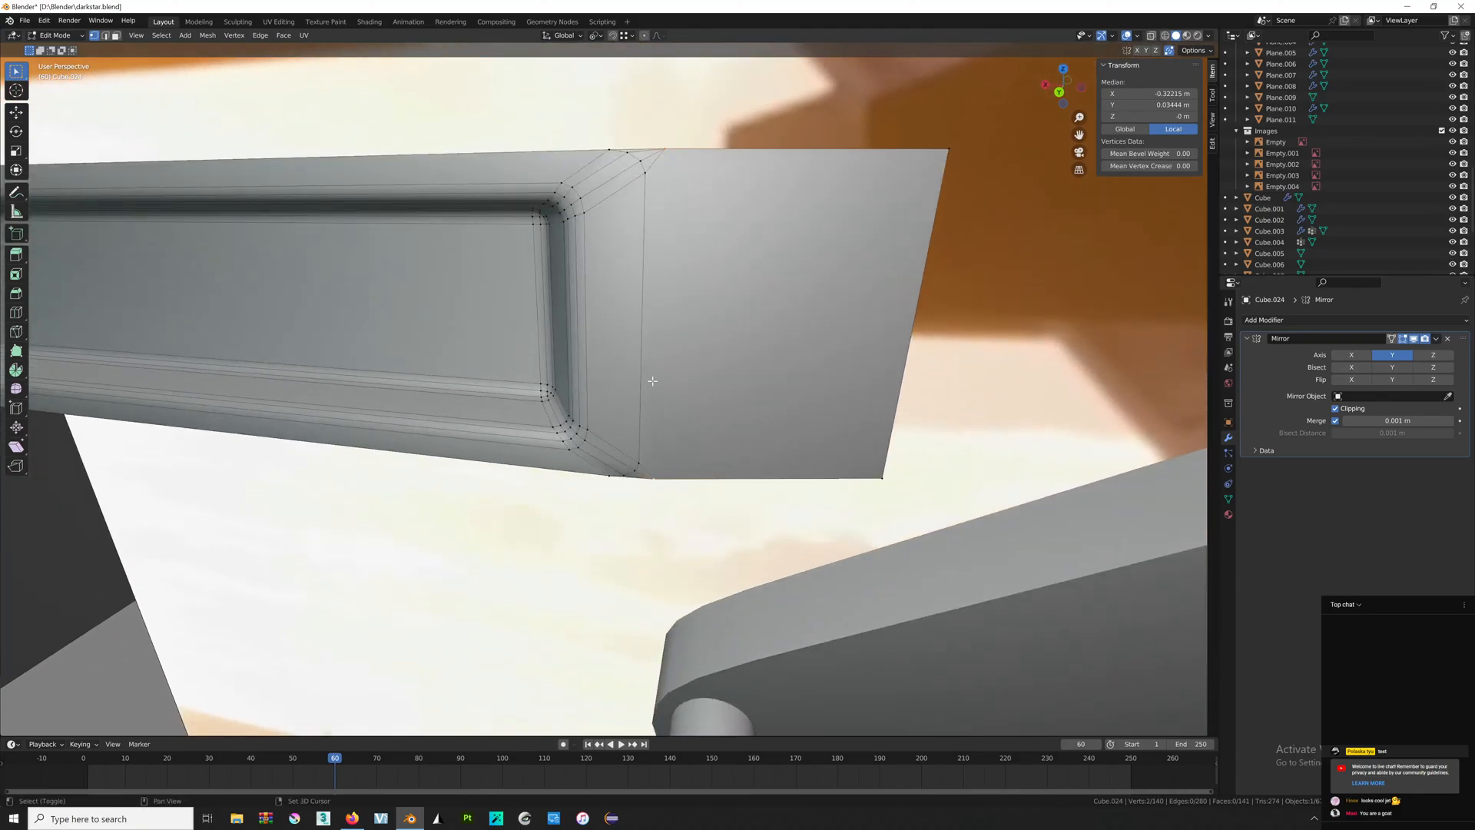
left_click(638, 455, "shift")
key("s")
key("0")
key("Return")
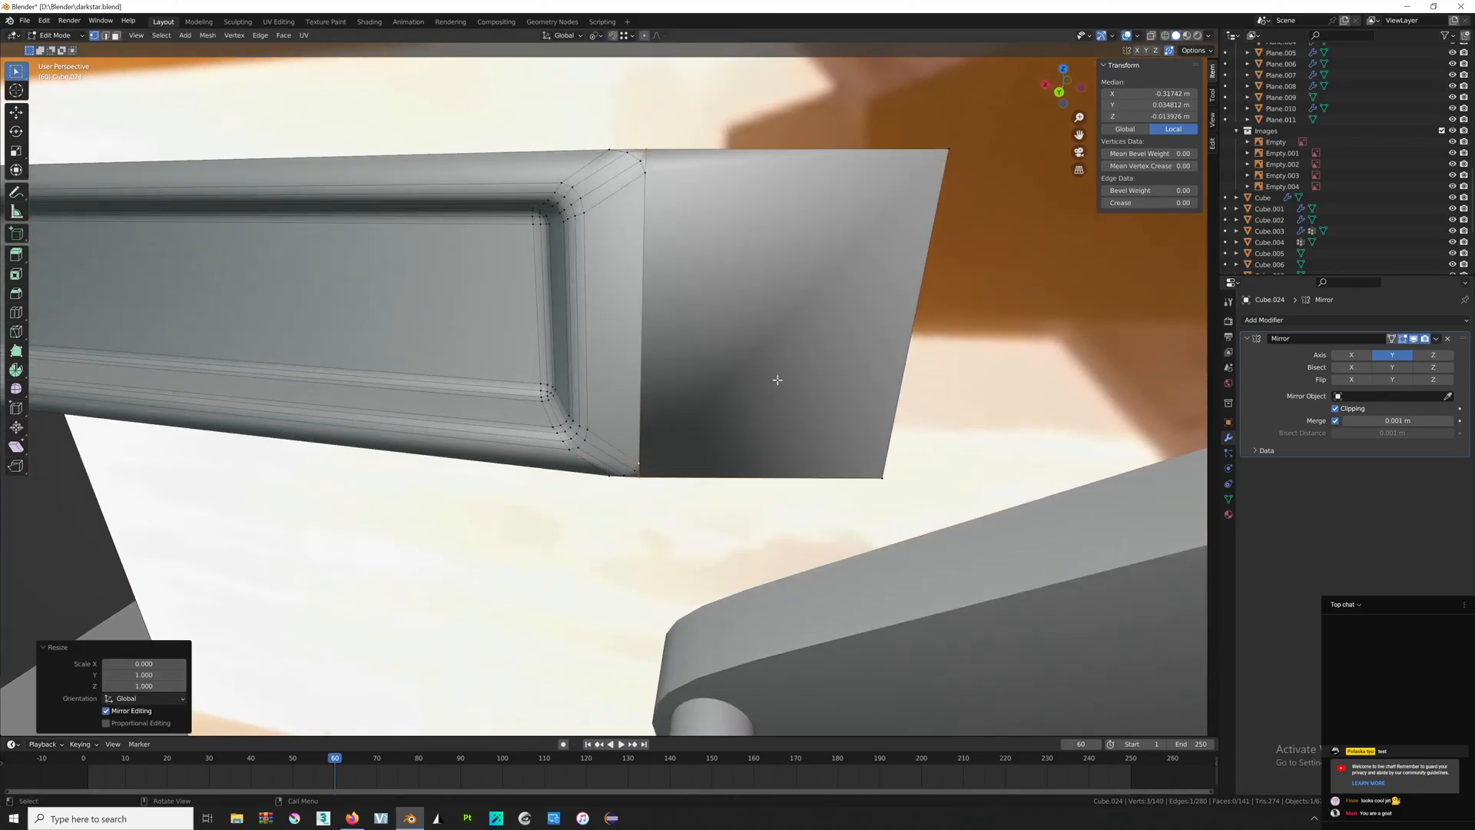
Flatten the same edge vertices by scaling them to 0 along Y.
middle_click_drag(744, 285, 668, 272)
key("s")
key("y")
key("0")
key("Return")
key("Tab")
key("Tab")
Slide the first bevel vertices near the lower corner of the solid end onto the outer corner vertex.
middle_click_drag(617, 609, 615, 514, "shift")
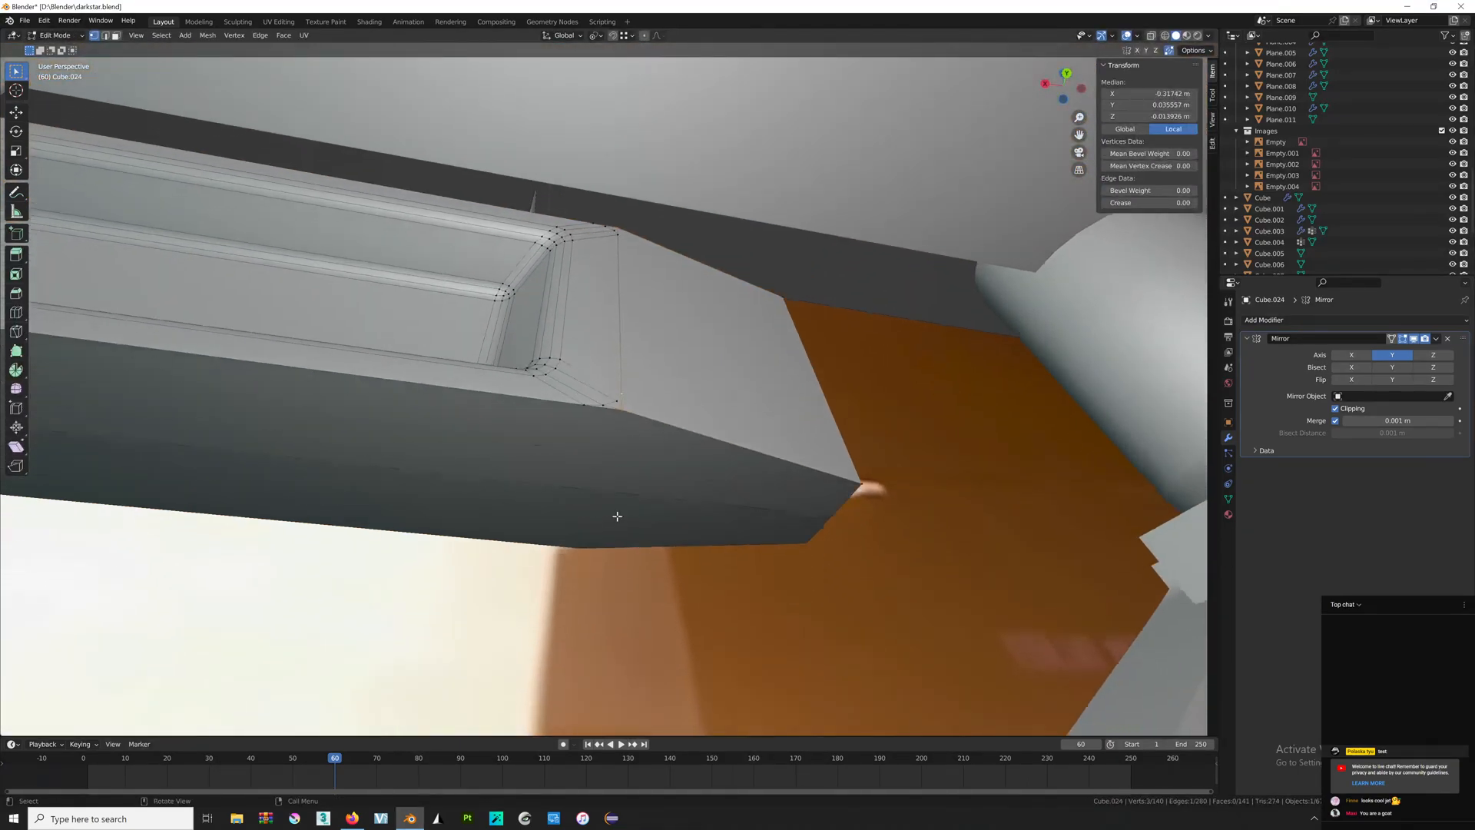
scroll(626, 499, "up", 3)
left_click(529, 434)
mouse_move(632, 428)
middle_mouse_down()
mouse_move(619, 401)
mouse_move(626, 421)
middle_mouse_up()
left_click(628, 421)
key("g")
key("g")
left_click(673, 505)
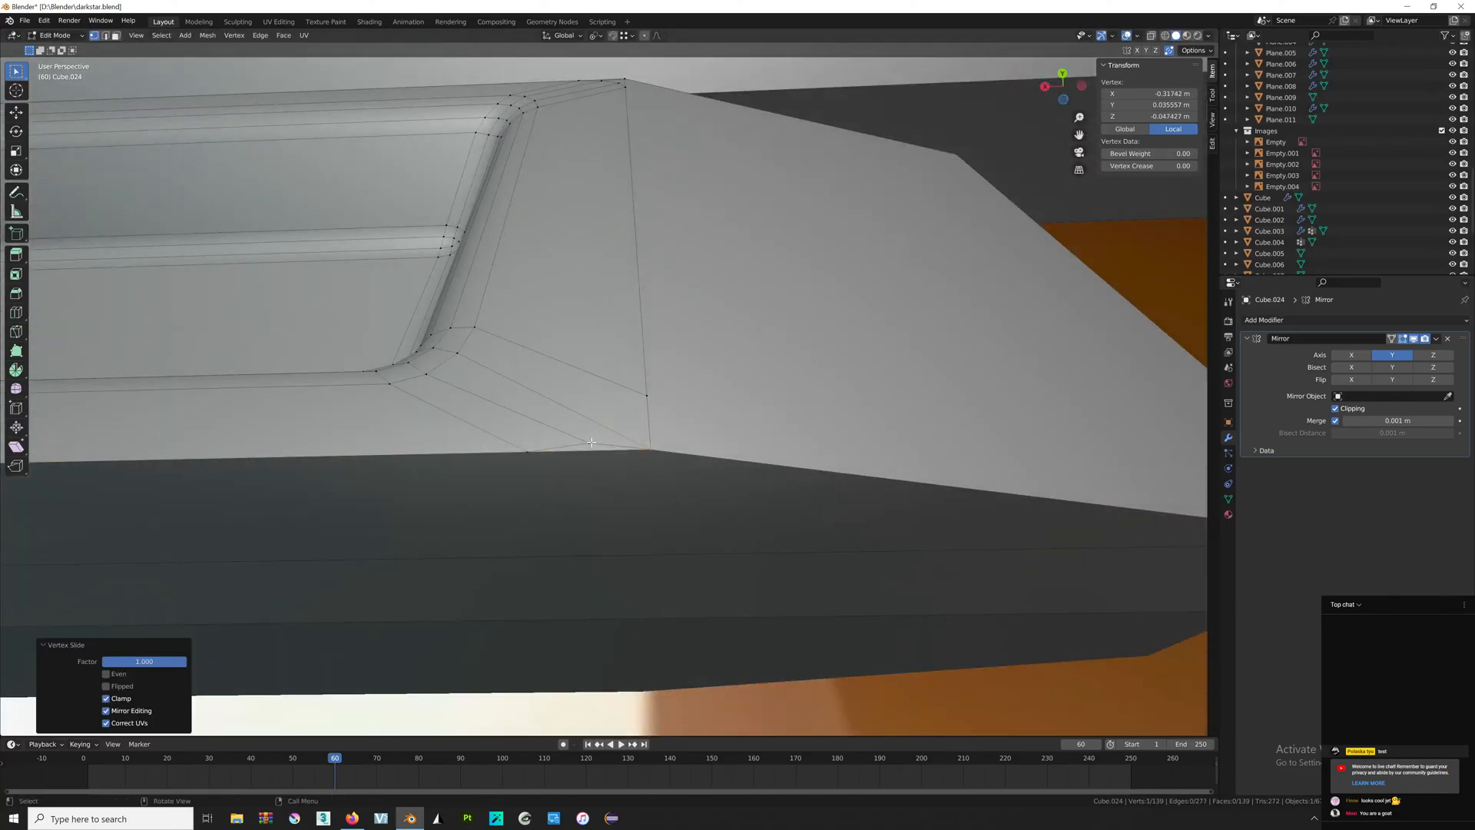
left_click(598, 439)
key("g")
key("g")
left_click(734, 474)
Merge the remaining lower-corner bevel vertices into that corner vertex and check the bar's shading.
left_click(636, 392)
key("g")
left_click(534, 465)
key("g")
key("g")
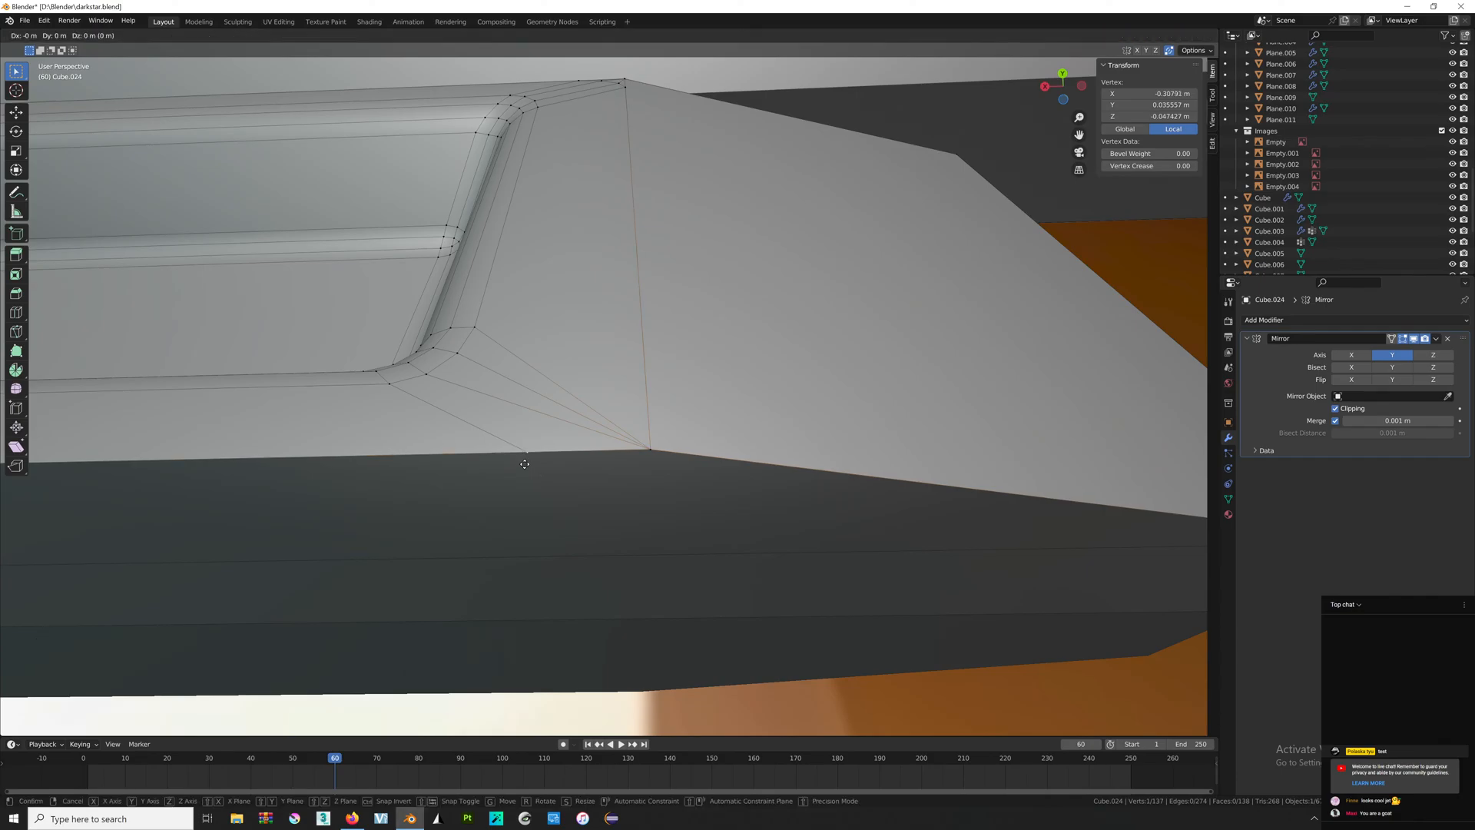
left_click(675, 372)
scroll(681, 359, "down", 2)
key("Tab")
scroll(670, 358, "down", 1)
middle_click_drag(670, 358, 658, 398)
scroll(657, 398, "down", 2)
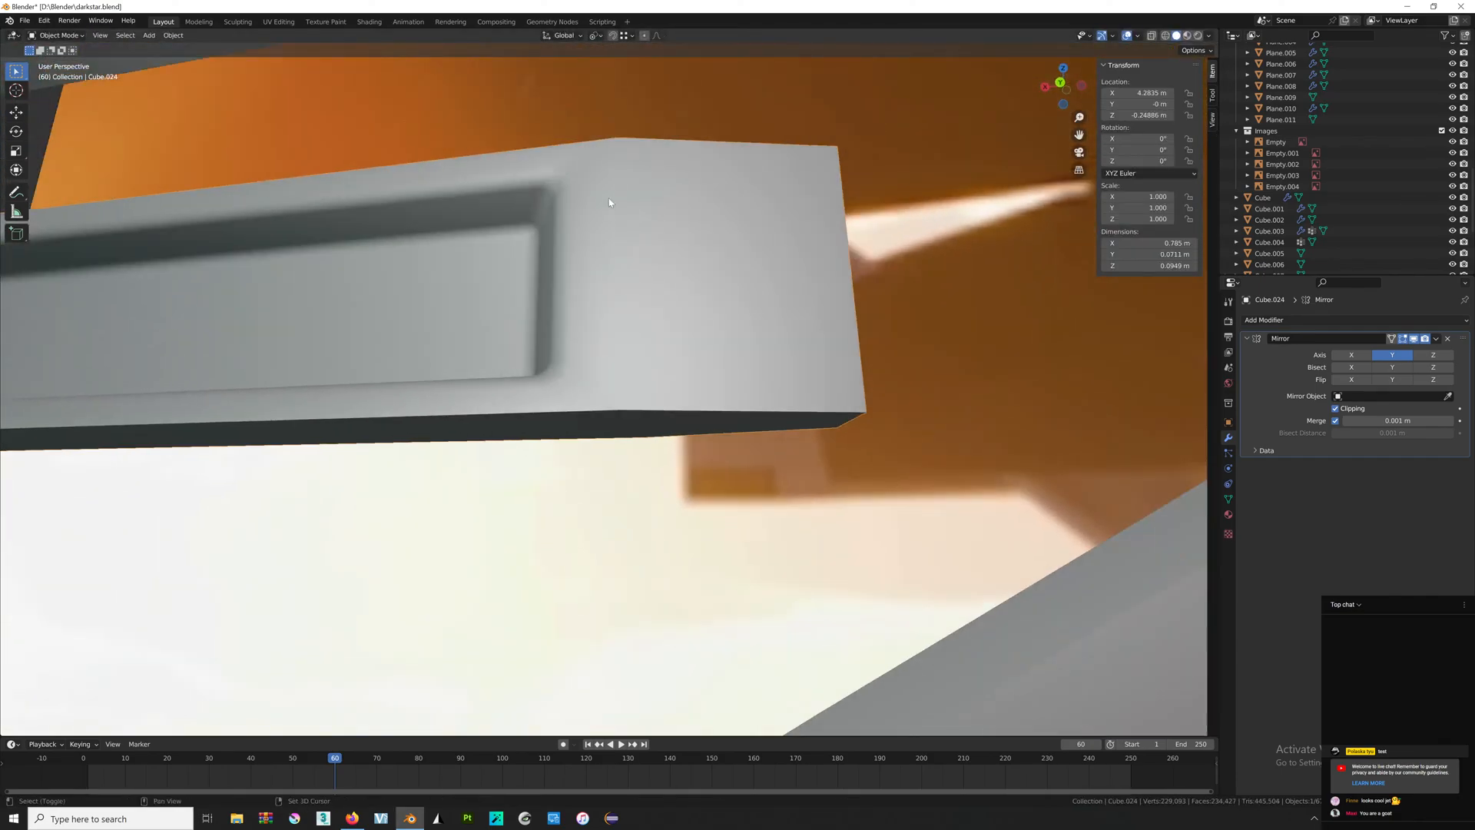
Slide the two outermost bevel vertices near the upper corner along their edges onto the corner vertex.
middle_click_drag(610, 200, 595, 318, "shift")
scroll(595, 318, "up", 4)
key("Tab")
scroll(691, 354, "up", 2)
middle_click_drag(710, 365, 739, 387)
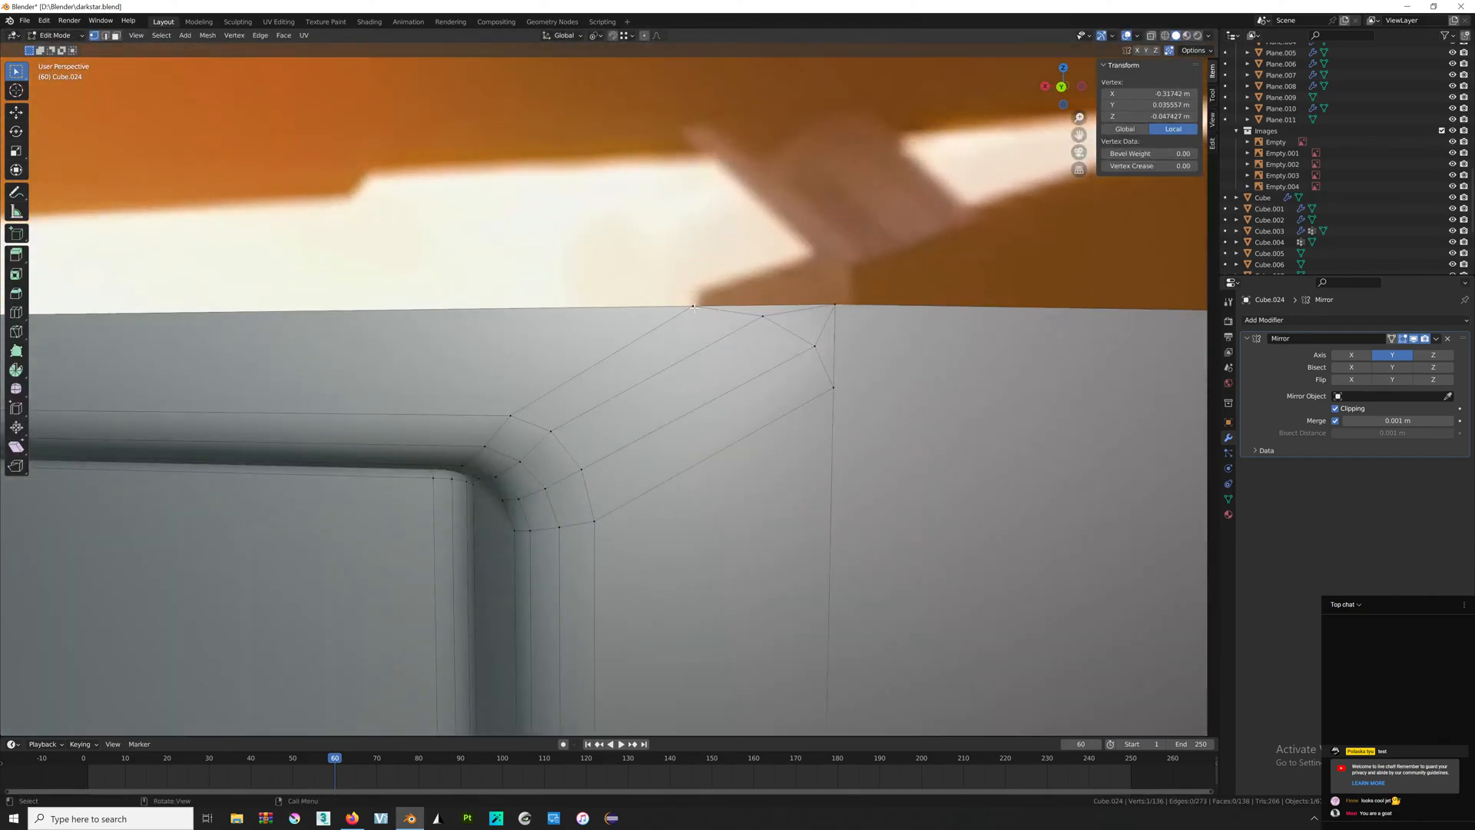
key("g")
key("g")
left_click(966, 329)
key("g")
key("g")
left_click(874, 357)
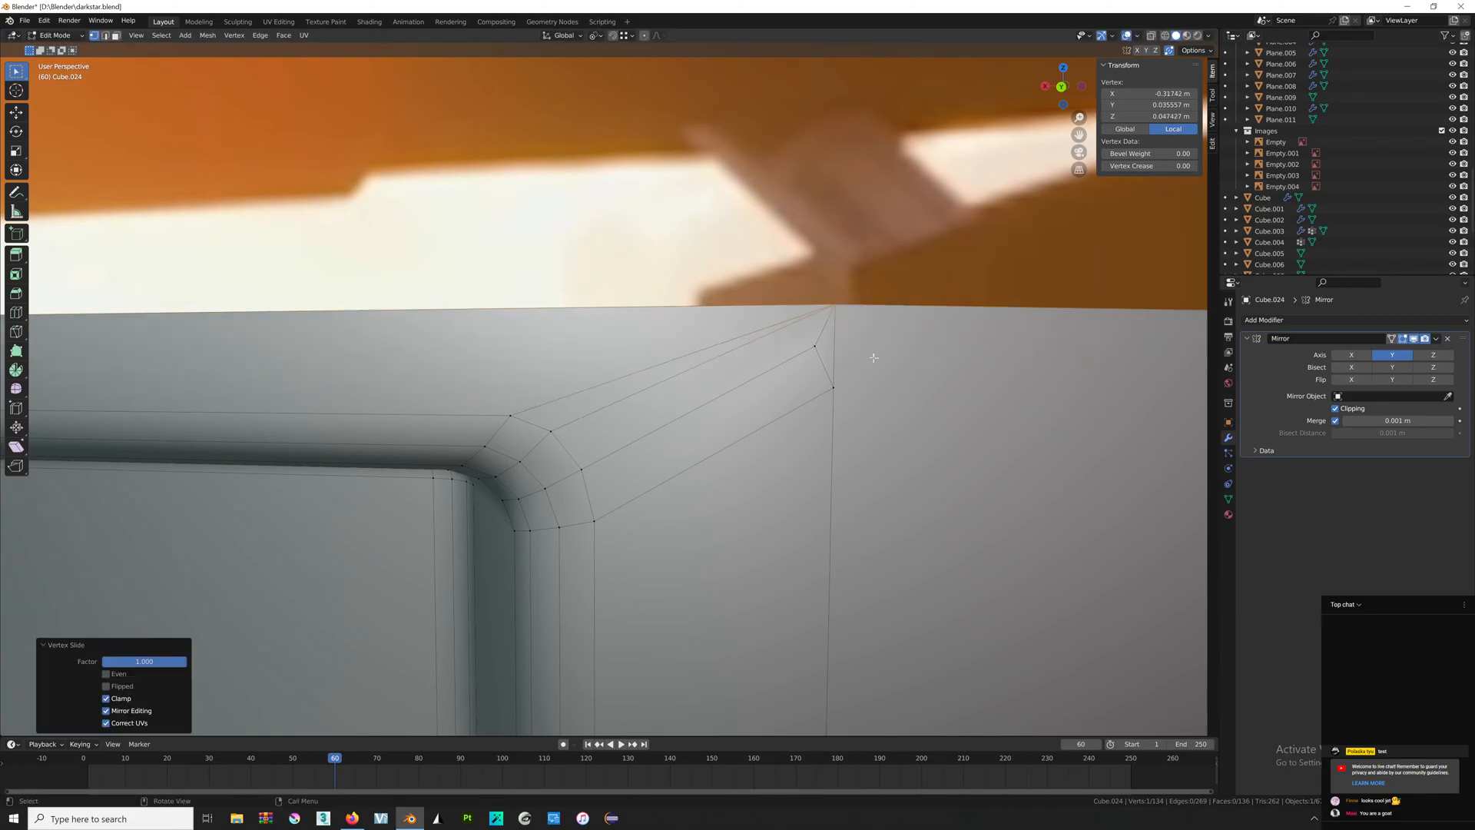
Slide the last two upper-corner bevel vertices onto the corner vertex and check the bar's shading.
left_click(813, 345)
key("g")
key("g")
left_click(829, 394)
left_click(832, 388)
key("g")
key("g")
left_click(838, 409)
key("Tab")
scroll(806, 453, "down", 3)
middle_click_drag(782, 496, 667, 457)
scroll(753, 441, "down", 3)
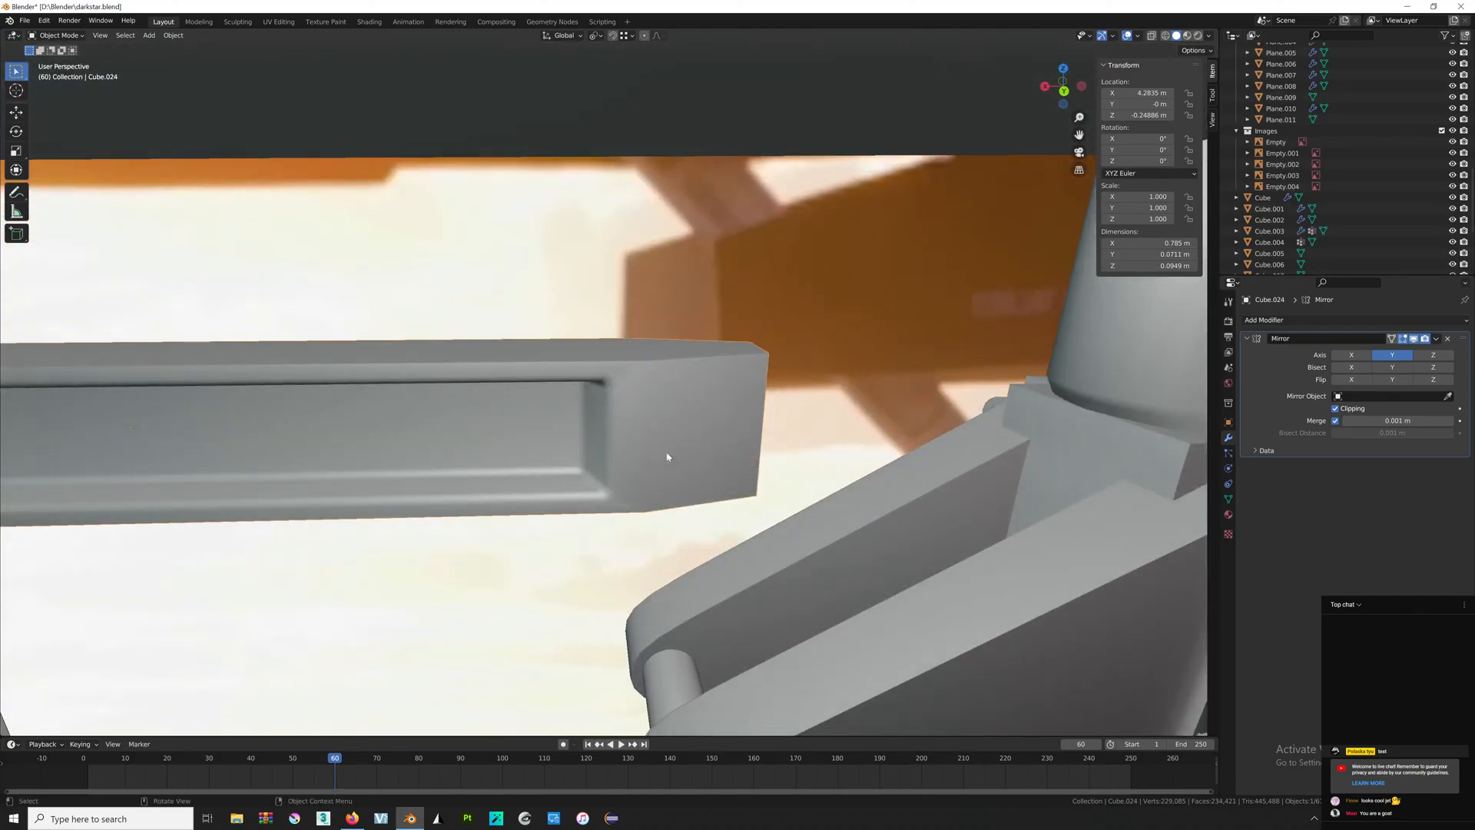
Select the frame faces around the brace's recess and flatten them into one plane by scaling to 0 along Y.
key("Tab")
scroll(667, 457, "up", 3)
left_click_drag(646, 354, 650, 360)
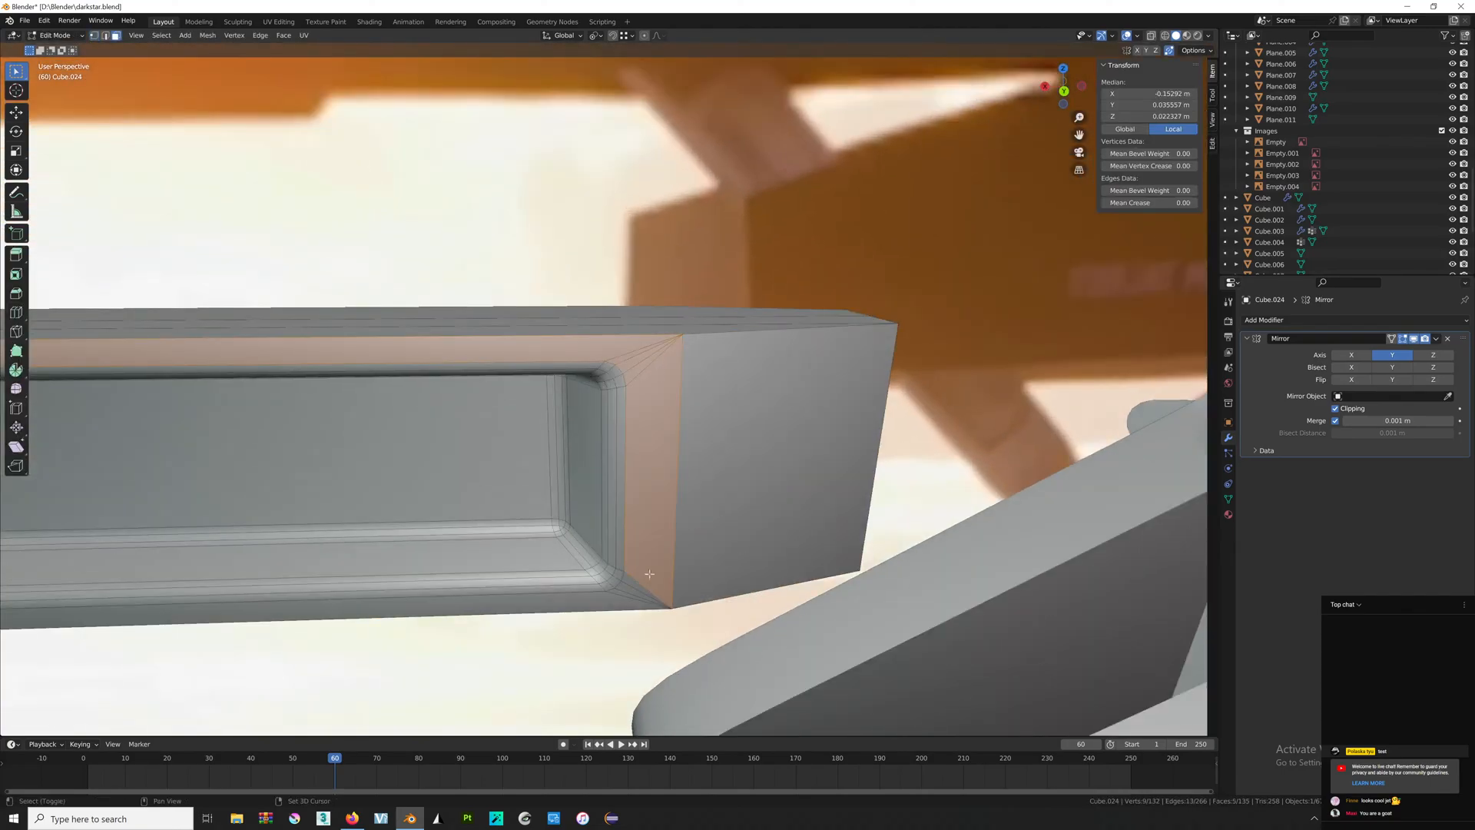
left_click_drag(647, 582, 639, 604, "shift")
middle_click_drag(645, 540, 867, 529)
key("s")
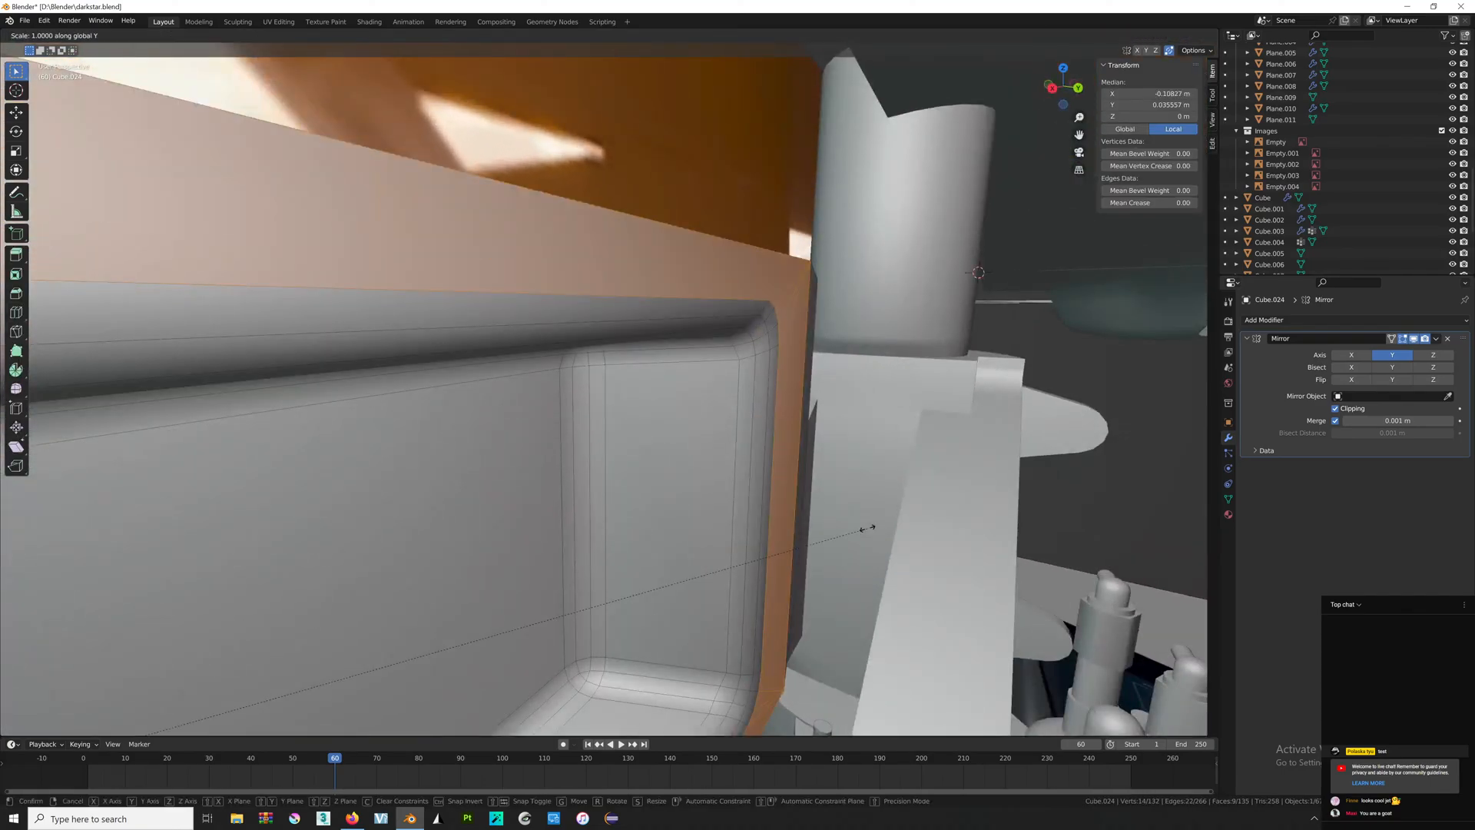
type("y0")
key("Return")
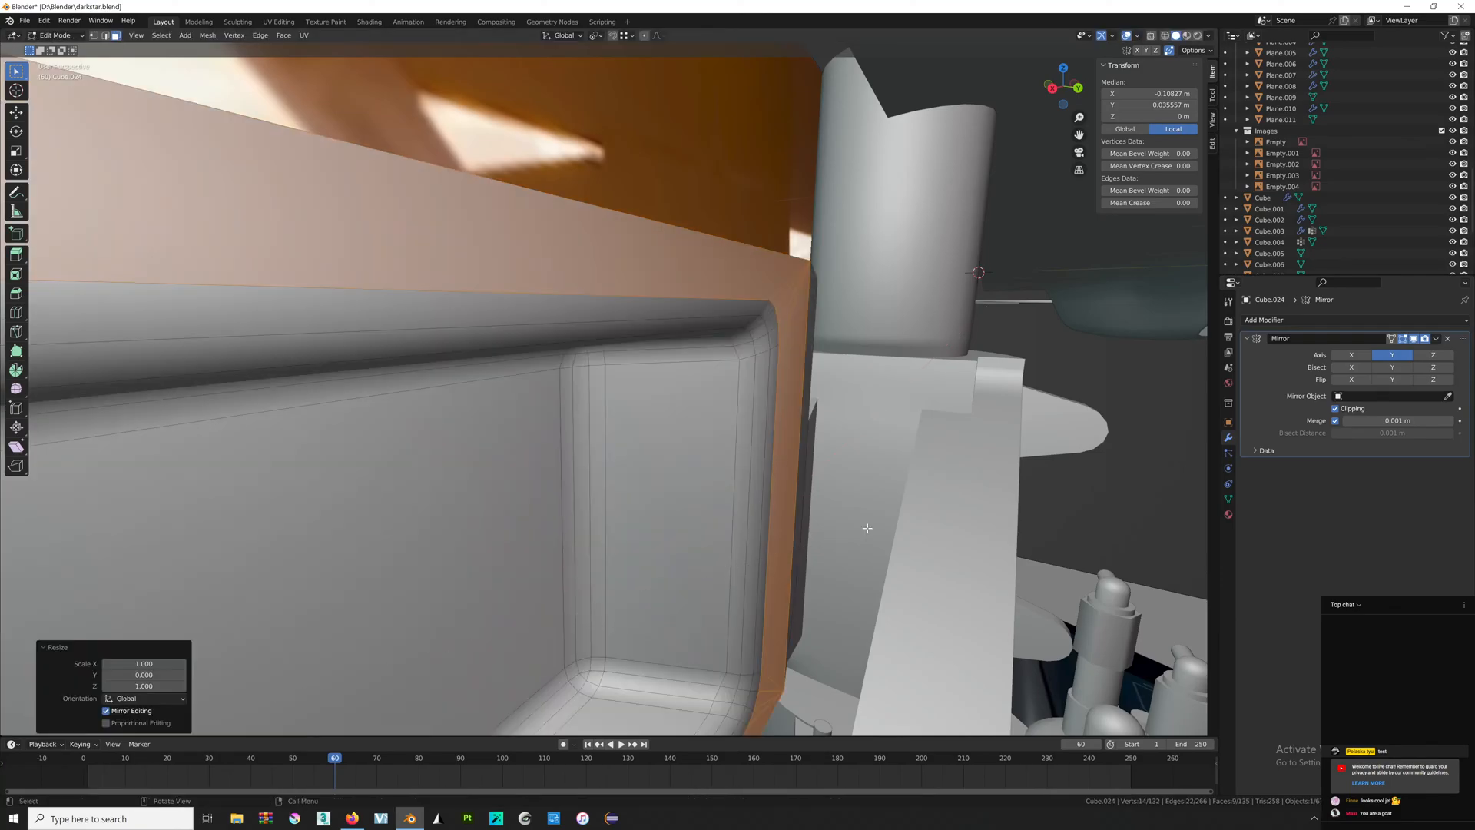
key("Tab")
Level the two outer bevel vertices at the lower corner of the brace's far end by scaling them to 0 along Z.
middle_click_drag(868, 530, 663, 416)
scroll(603, 379, "up", 5)
scroll(722, 415, "down", 2)
scroll(684, 389, "down", 7)
middle_click_drag(387, 394, 553, 392, "shift")
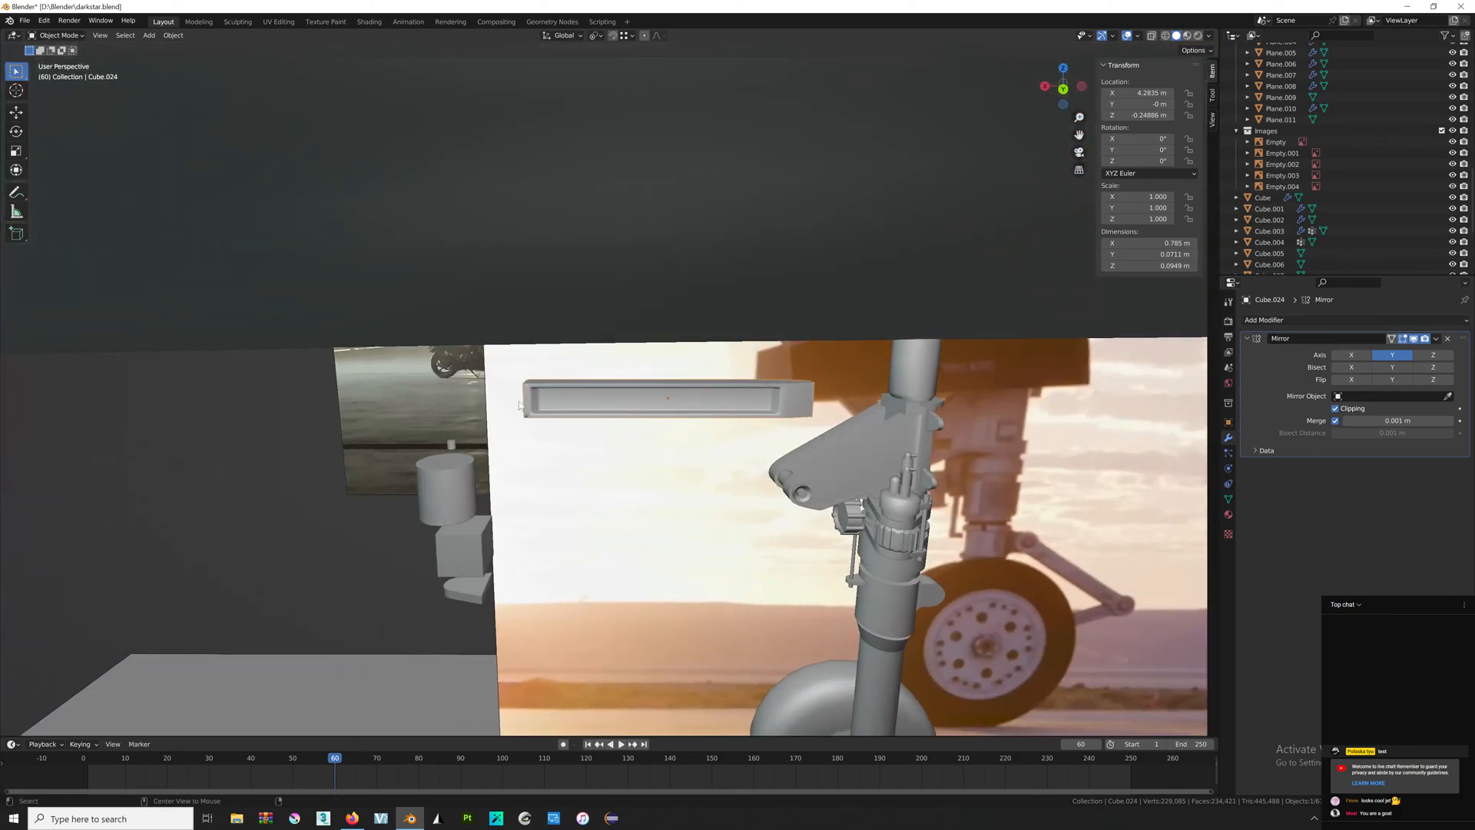
mouse_move(520, 472)
middle_mouse_down("shift")
mouse_move(597, 466)
mouse_move(520, 449)
middle_mouse_up("shift")
scroll(607, 471, "up", 9)
key("Tab")
left_click(470, 513)
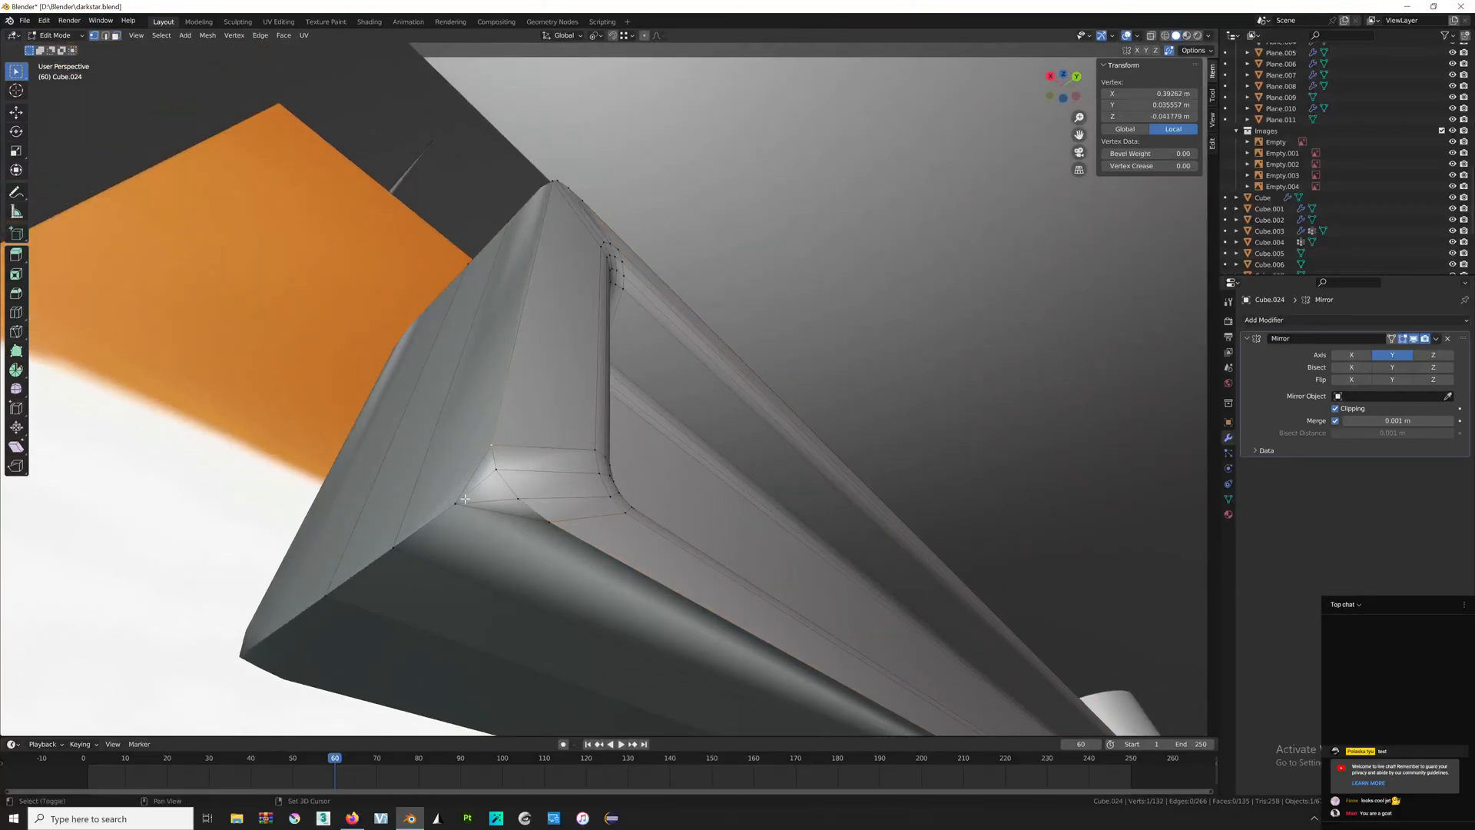
left_click(458, 502, "shift")
key("s")
key("z")
key("0")
key("Return")
Level the two outer bevel vertices at the far end's upper corner by scaling them to 0 along Z.
middle_click_drag(465, 500, 560, 299)
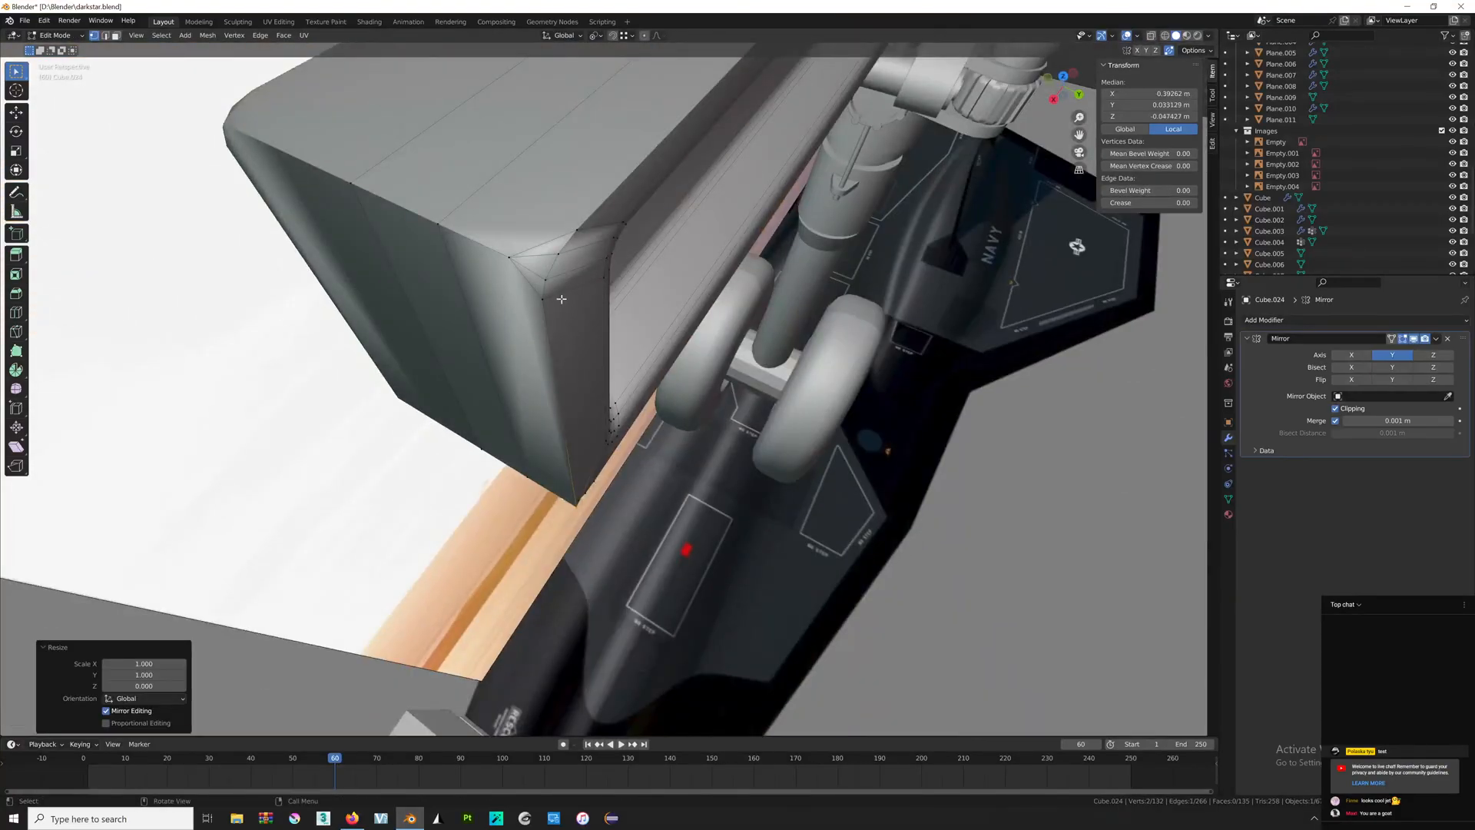
left_click(544, 298)
left_click(509, 257, "shift")
key("s")
key("z")
key("0")
key("Return")
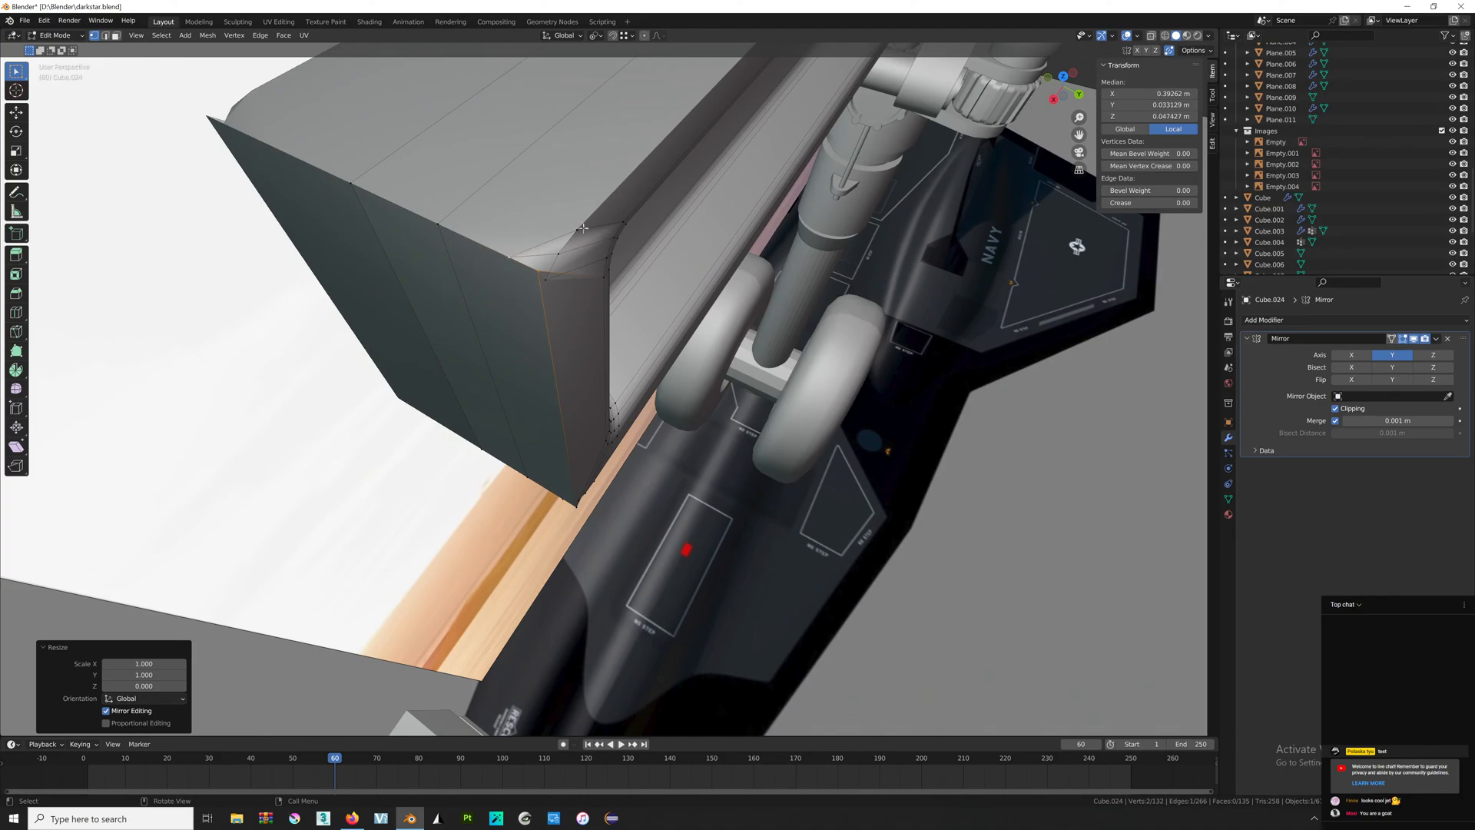
Slide the remaining bevel vertices near the far end's upper corner along their edges onto the corner vertex.
left_click(553, 279)
key("g")
key("g")
left_click(544, 270)
left_click(557, 255)
key("g")
key("g")
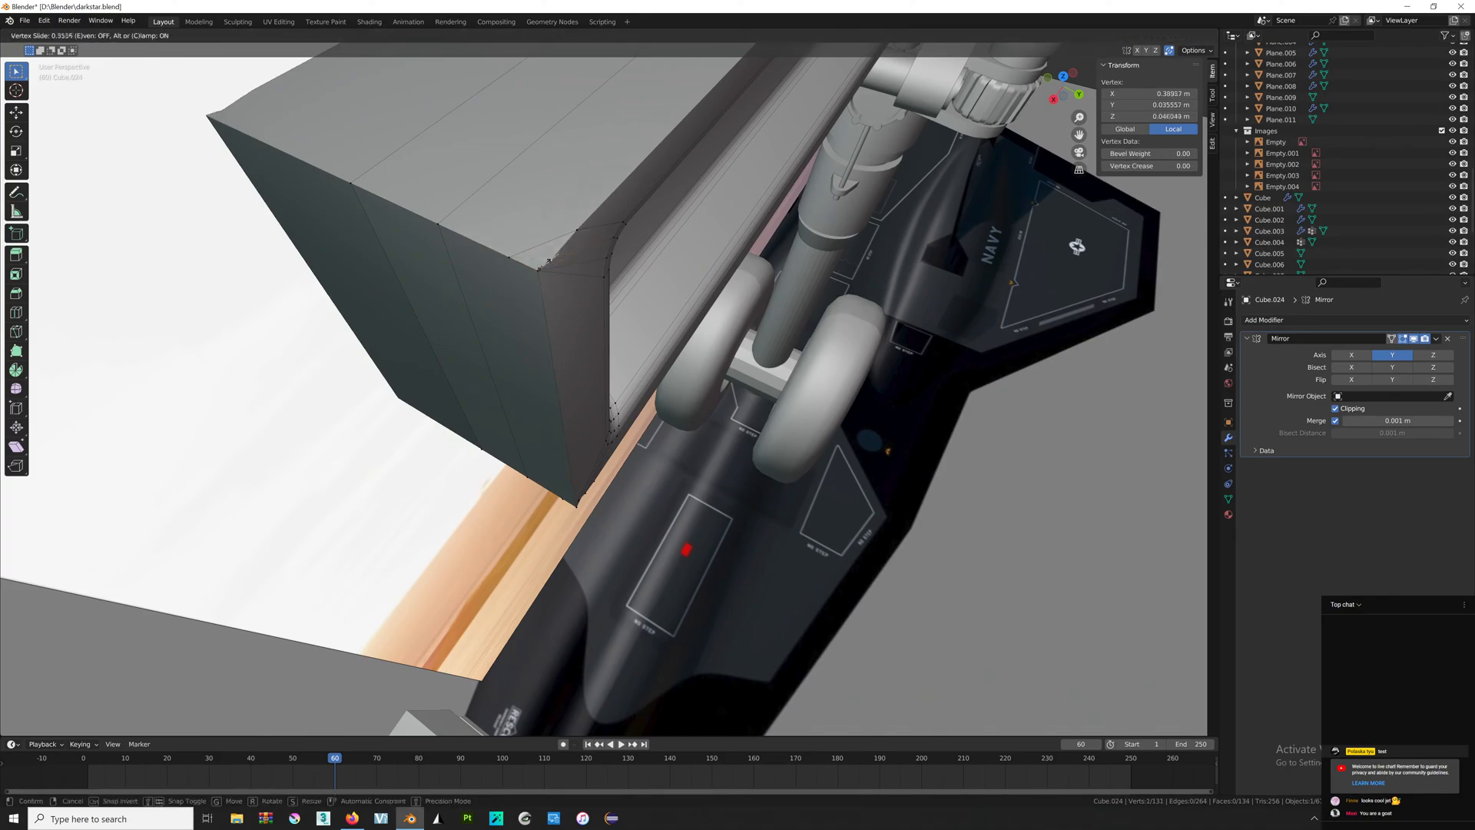
left_click(536, 270)
left_click(533, 272)
key("g")
key("g")
left_click(536, 275)
middle_click_drag(506, 311, 445, 246)
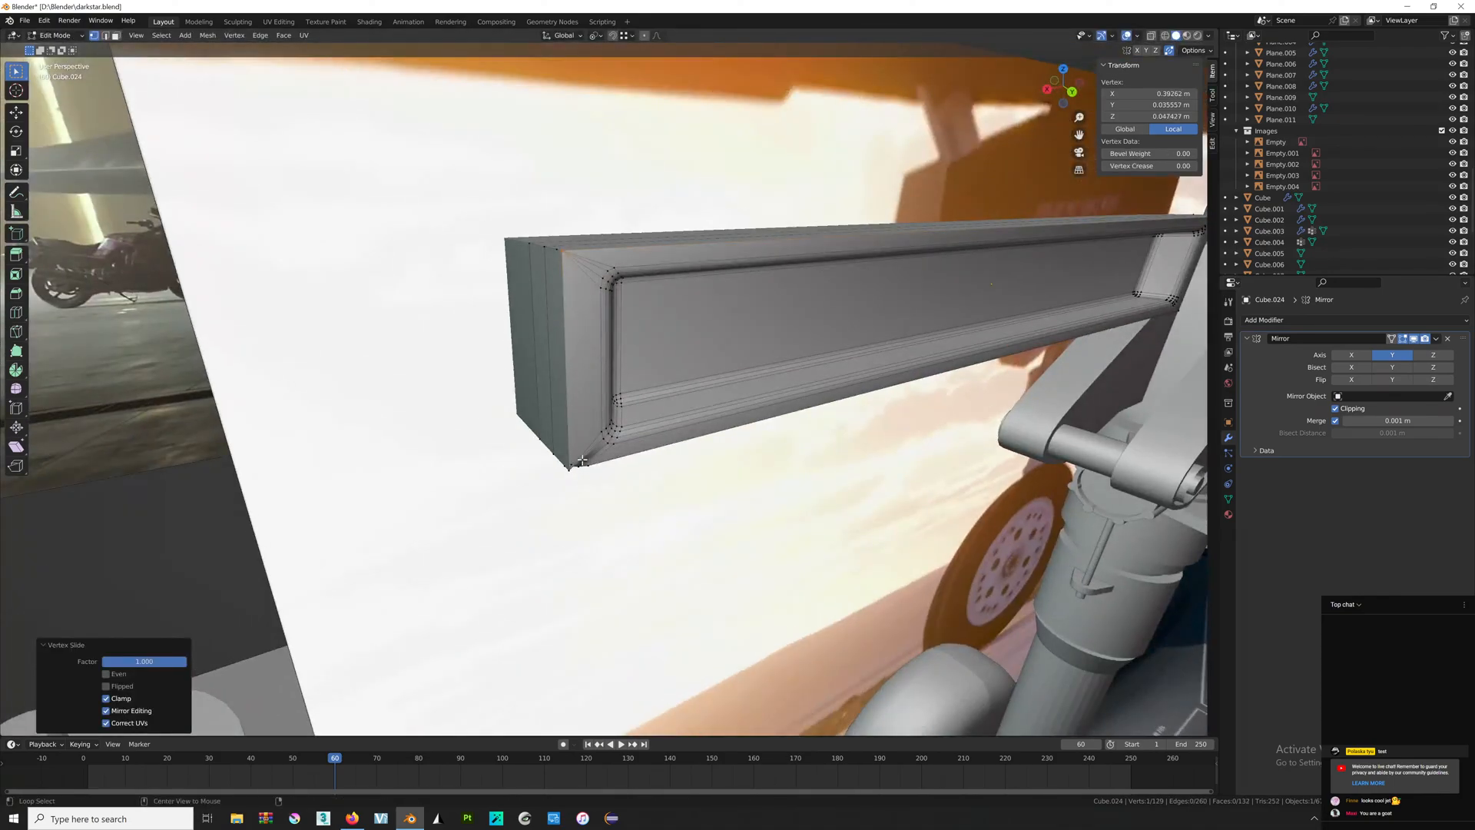
scroll(582, 460, "up", 3)
key("Tab")
Slide the three remaining bevel vertices near the far end's lower corner along their edges onto the corner vertex.
scroll(615, 307, "down", 3)
middle_click_drag(614, 307, 655, 366)
scroll(702, 362, "up", 4)
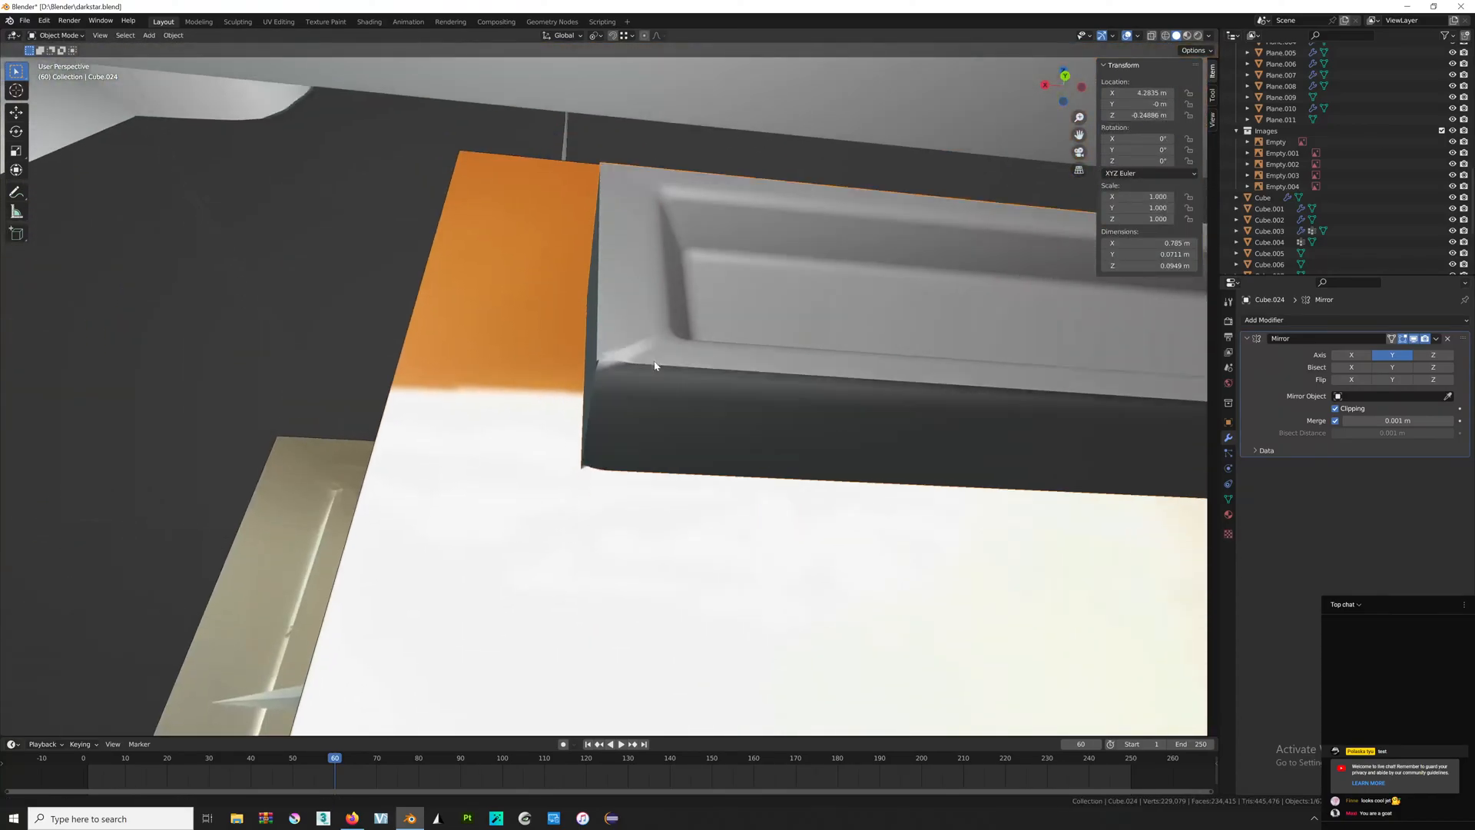
scroll(637, 323, "up", 2)
key("Tab")
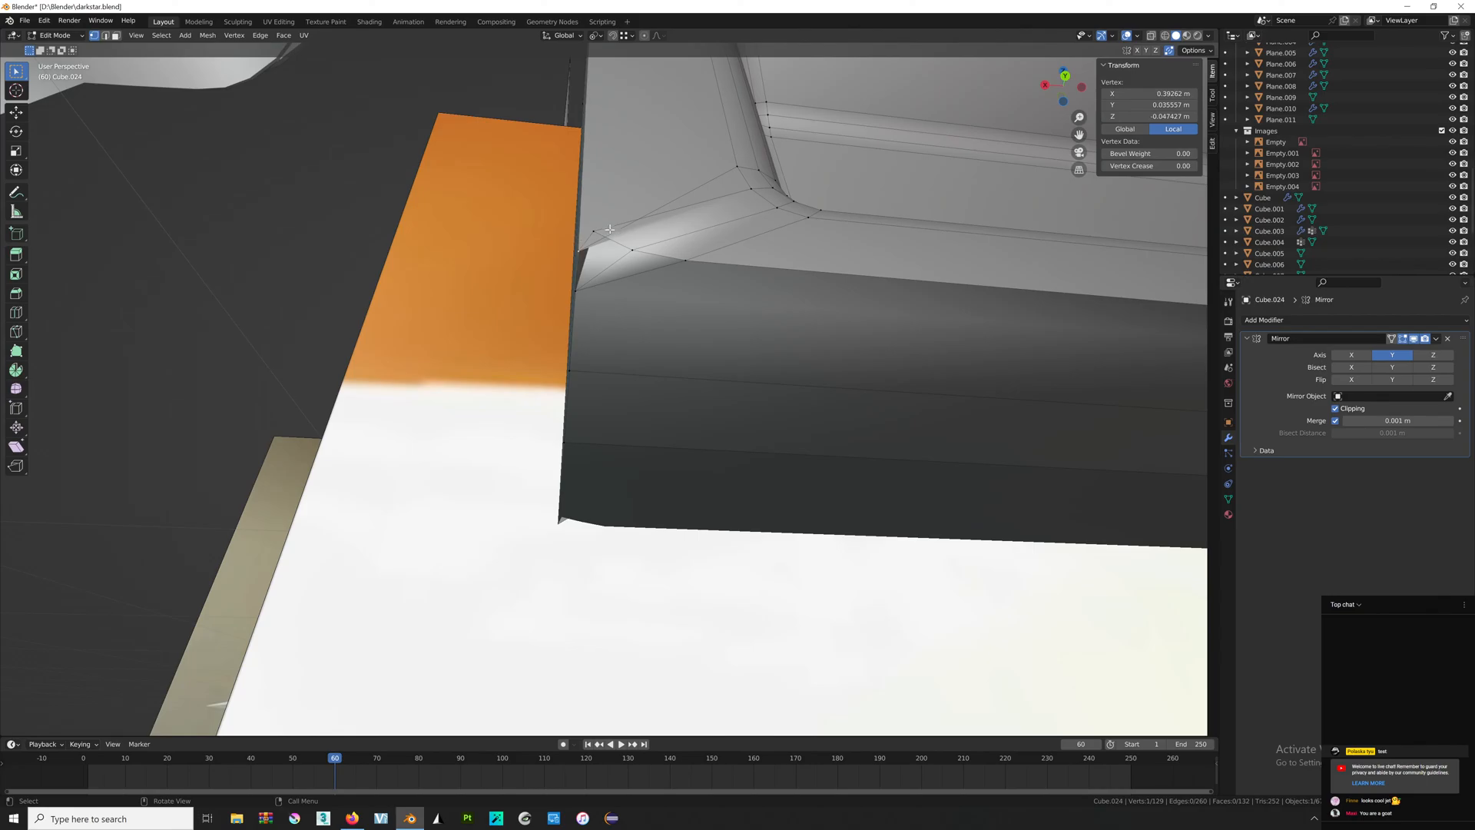
left_click(602, 230)
key("g")
key("g")
left_click(517, 286)
left_click(636, 250)
key("g")
key("g")
left_click(452, 251)
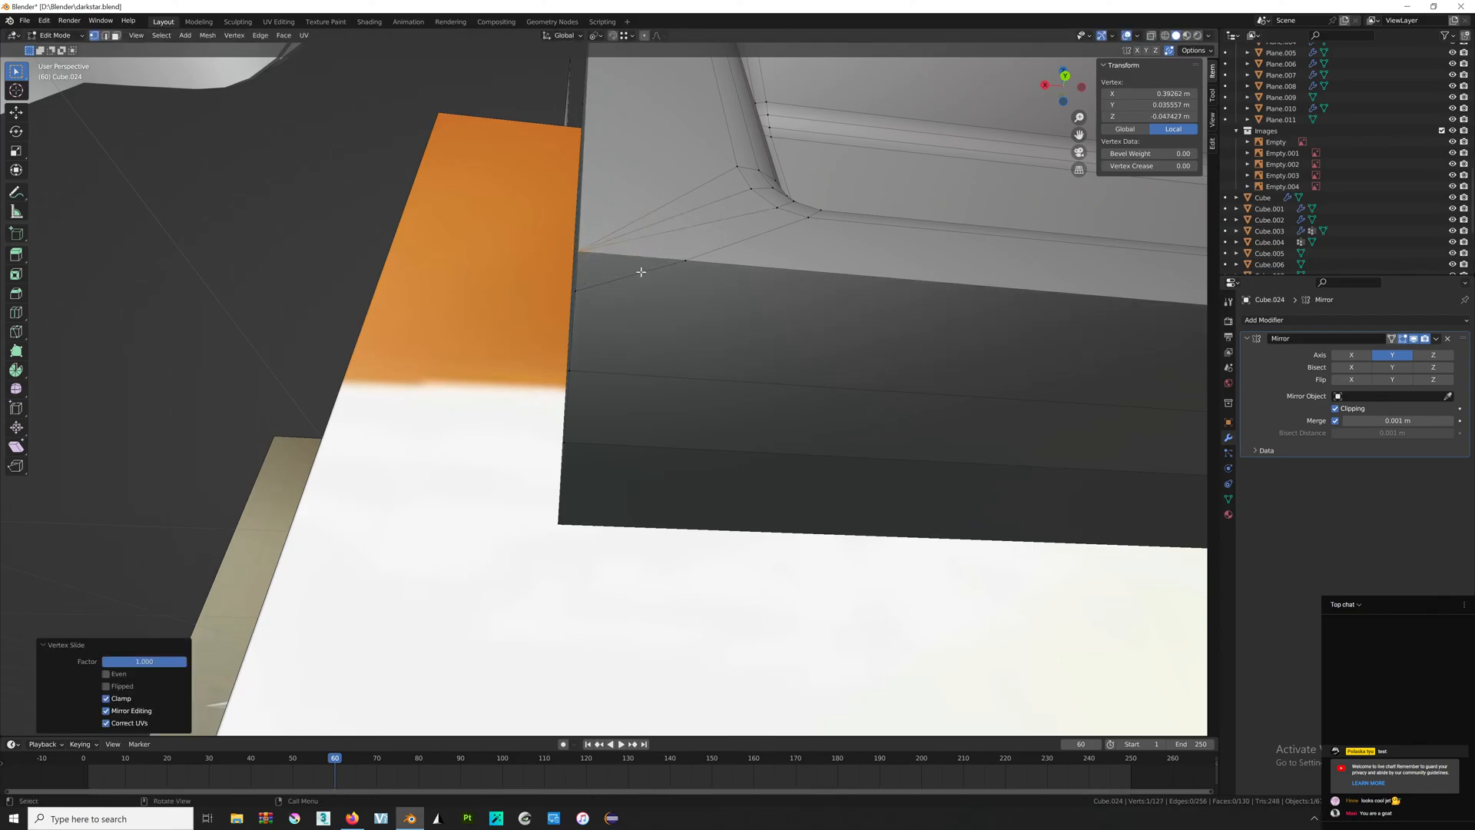
left_click(685, 261)
key("g")
key("g")
left_click(377, 230)
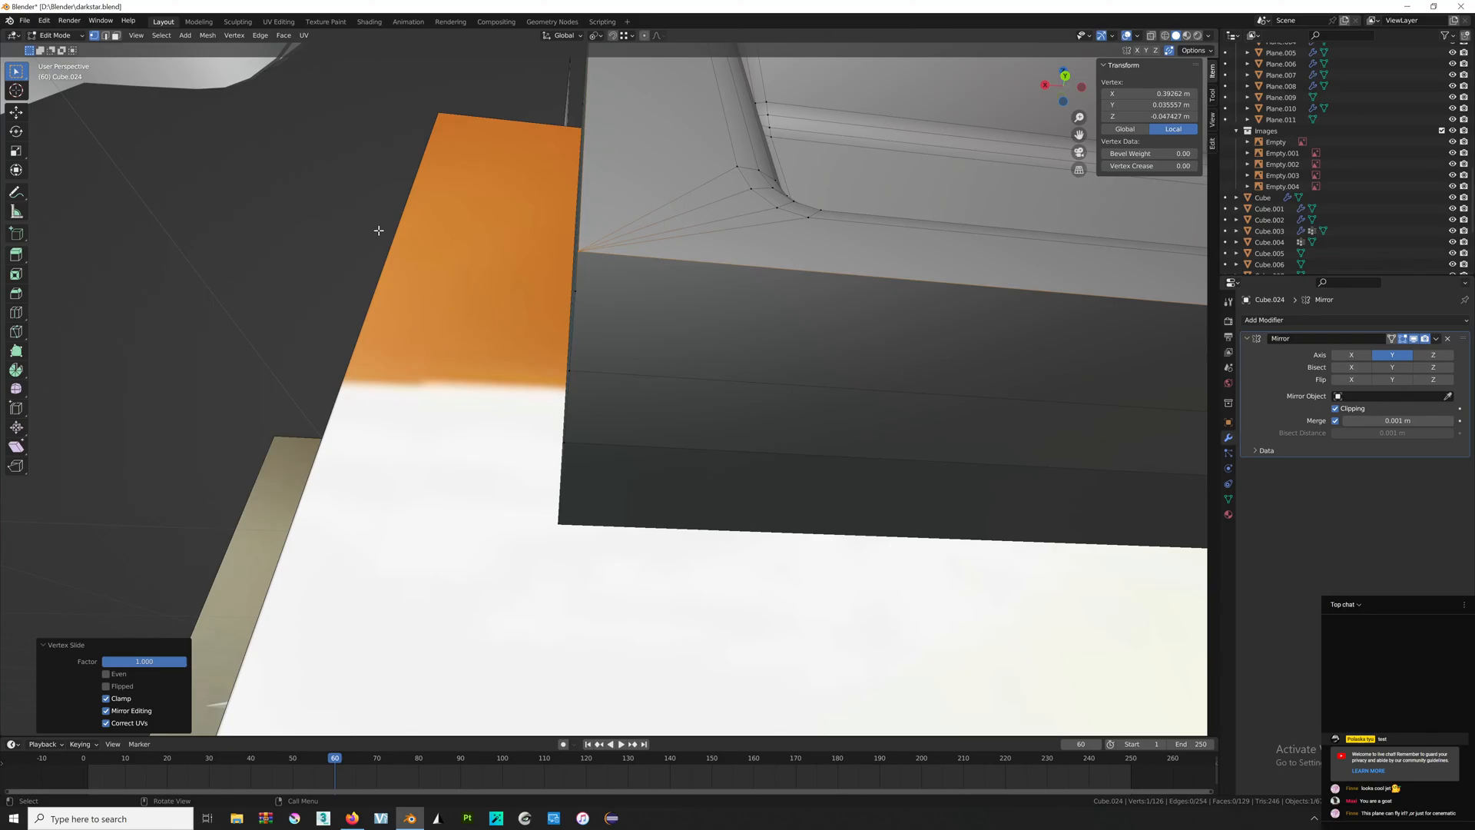
middle_click_drag(603, 236, 680, 300)
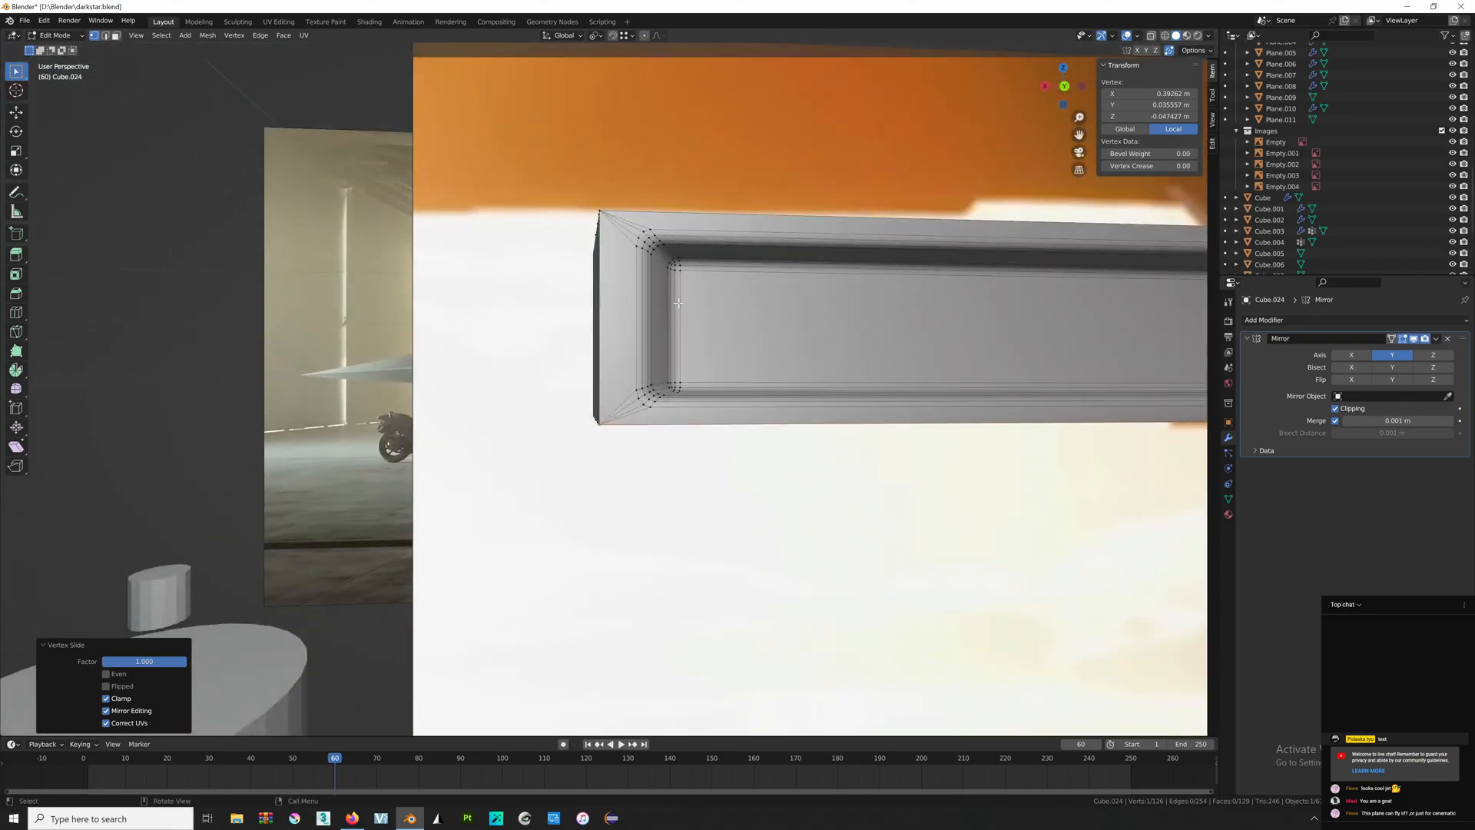
Switch to Firefox and examine the Darkstar air show photos on Flickr for the nose landing gear's shape.
key("alt+Tab")
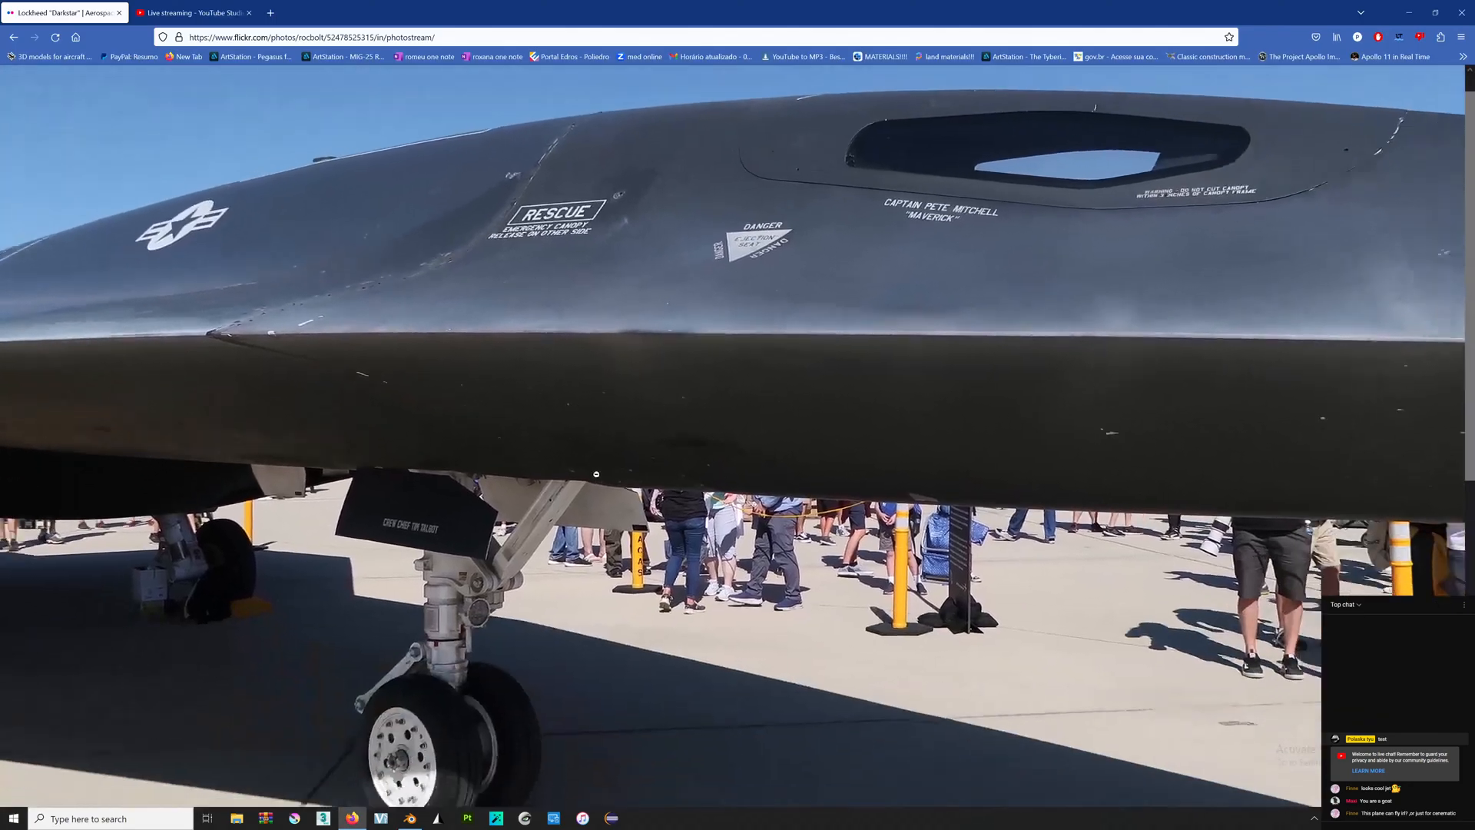
left_click(724, 539)
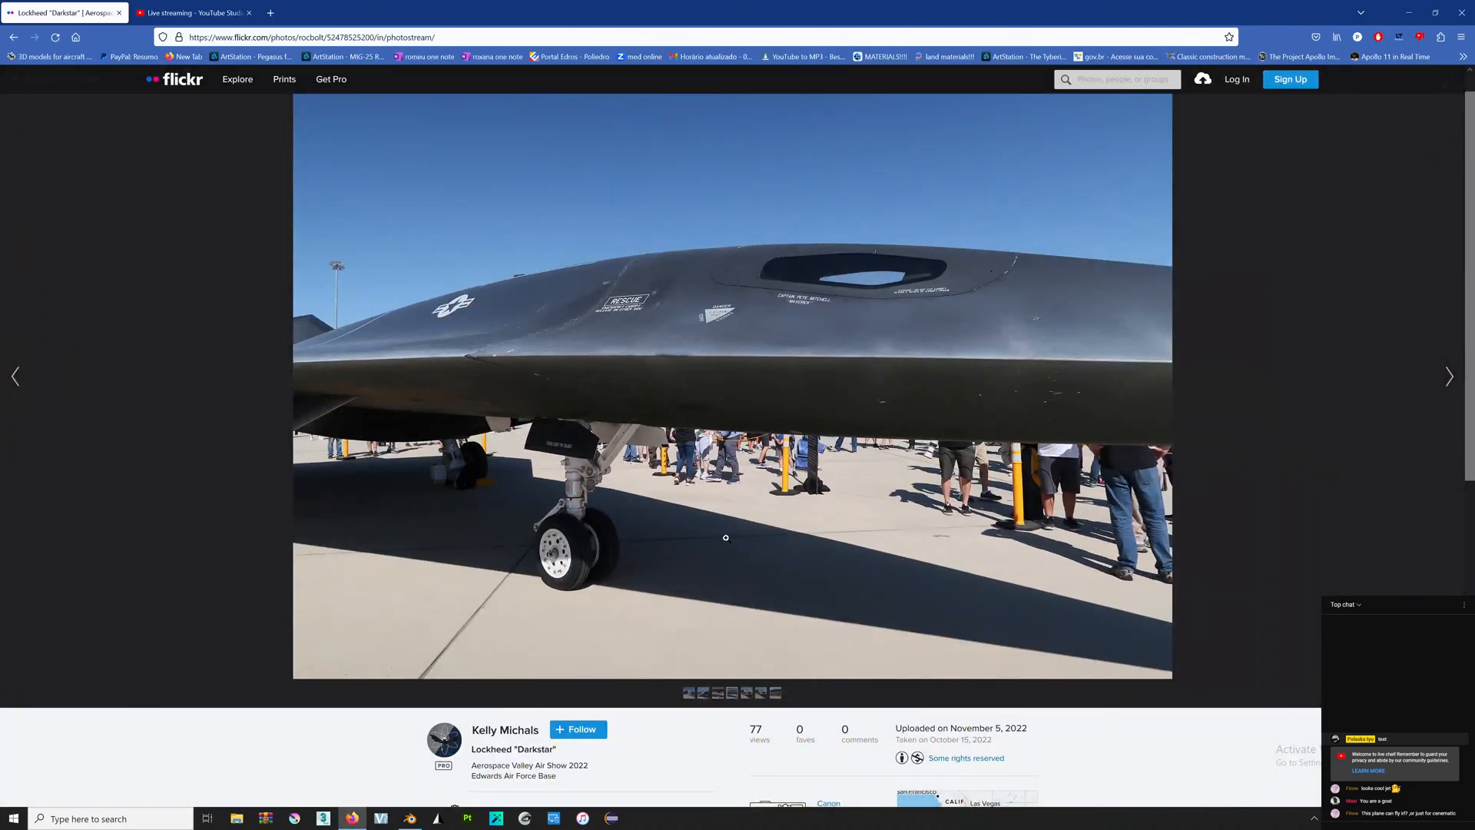
key("Left")
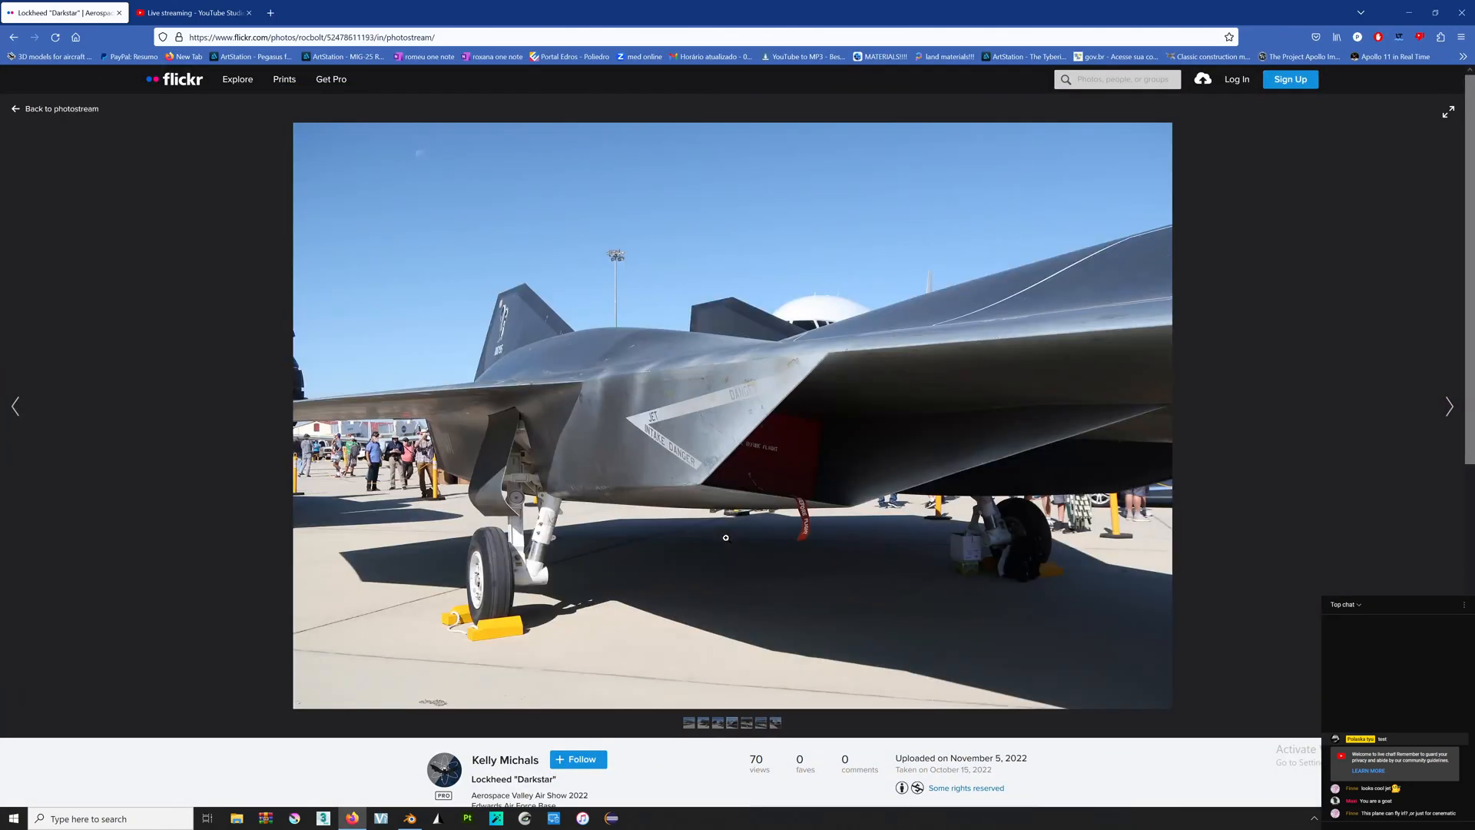
key("Left")
key("Right")
key("Right")
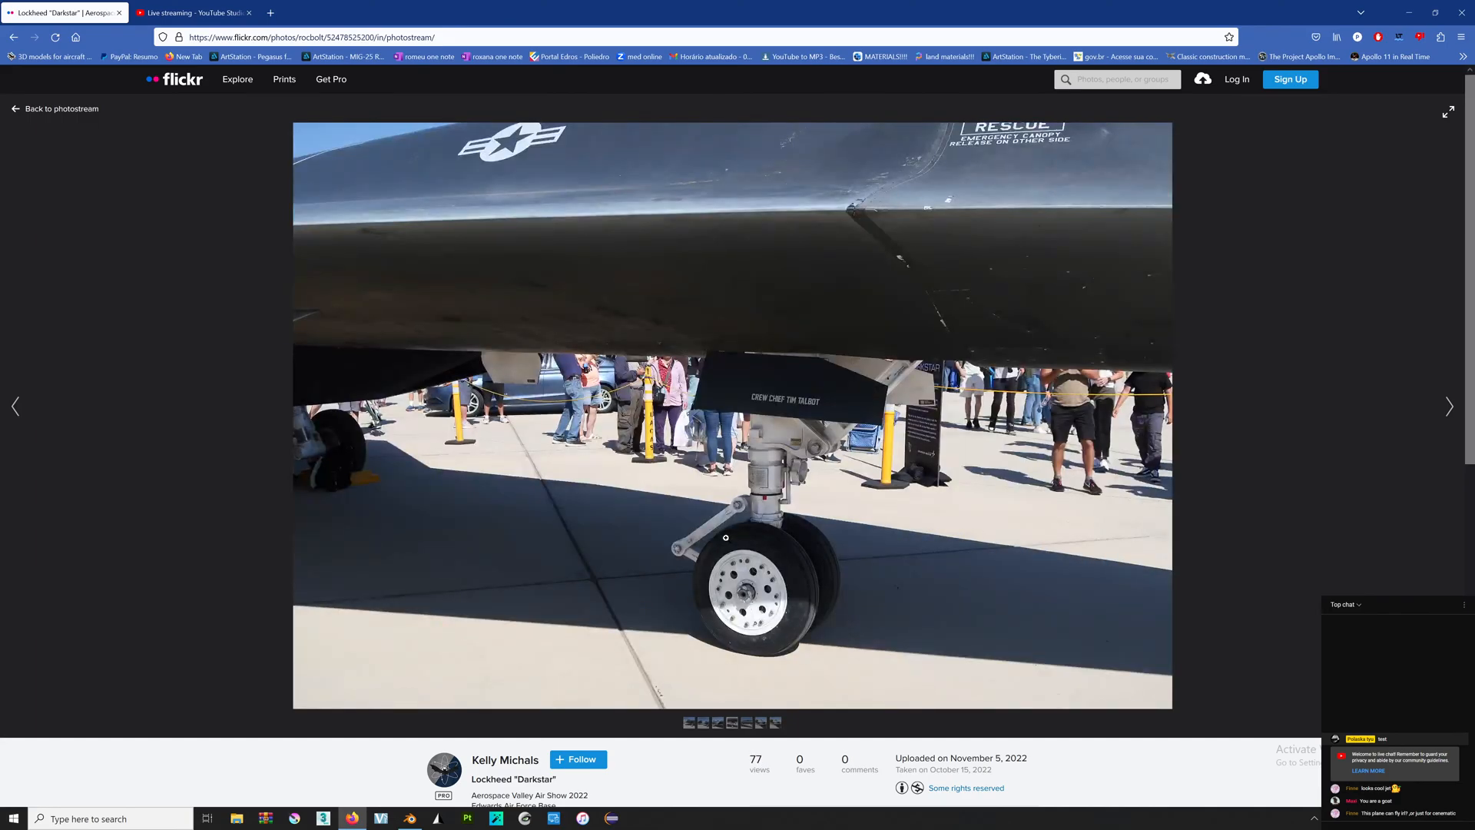
key("Right")
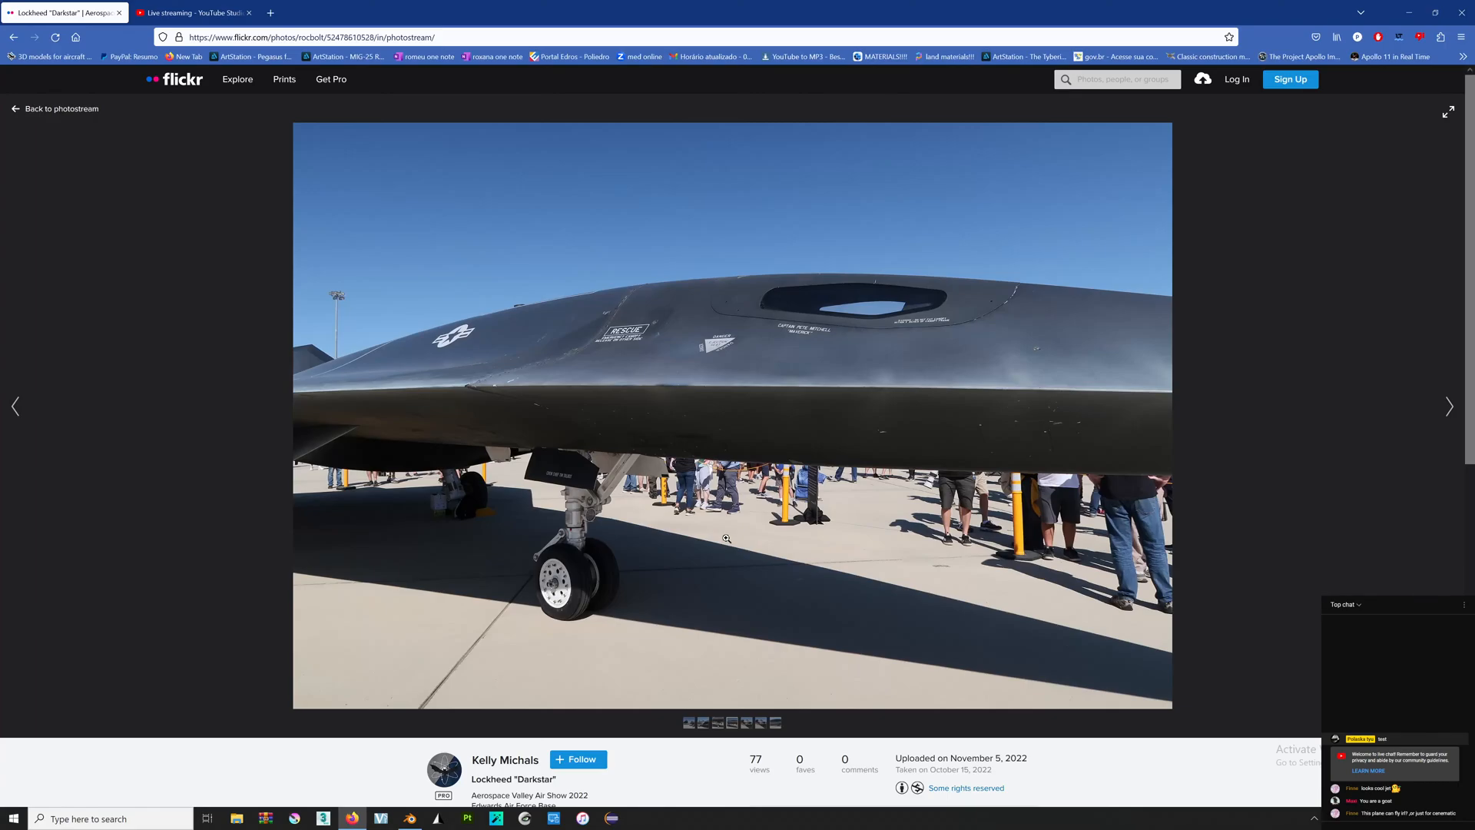
key("Right")
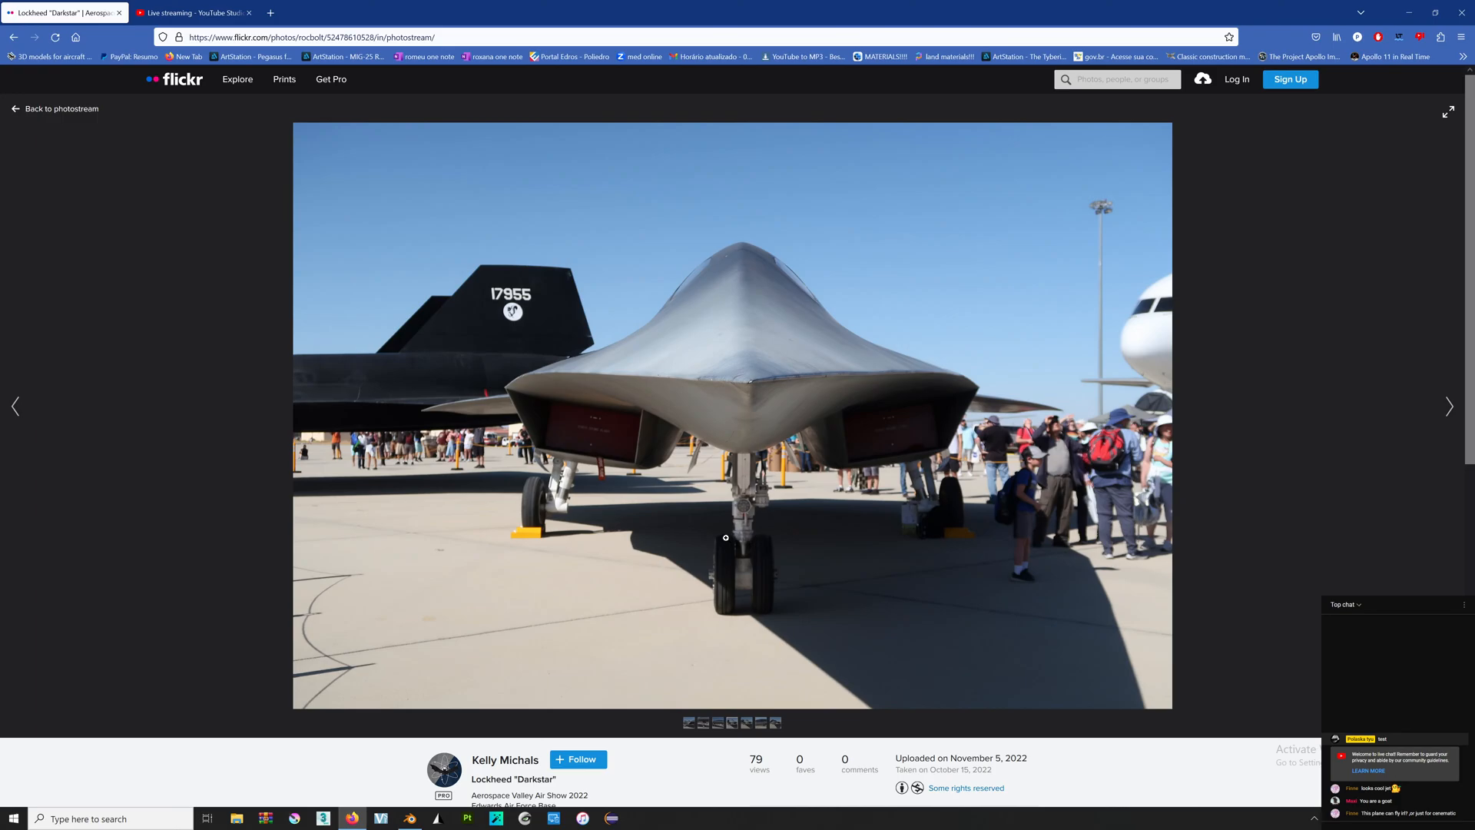
key("Right")
key("Right")
key("Right")
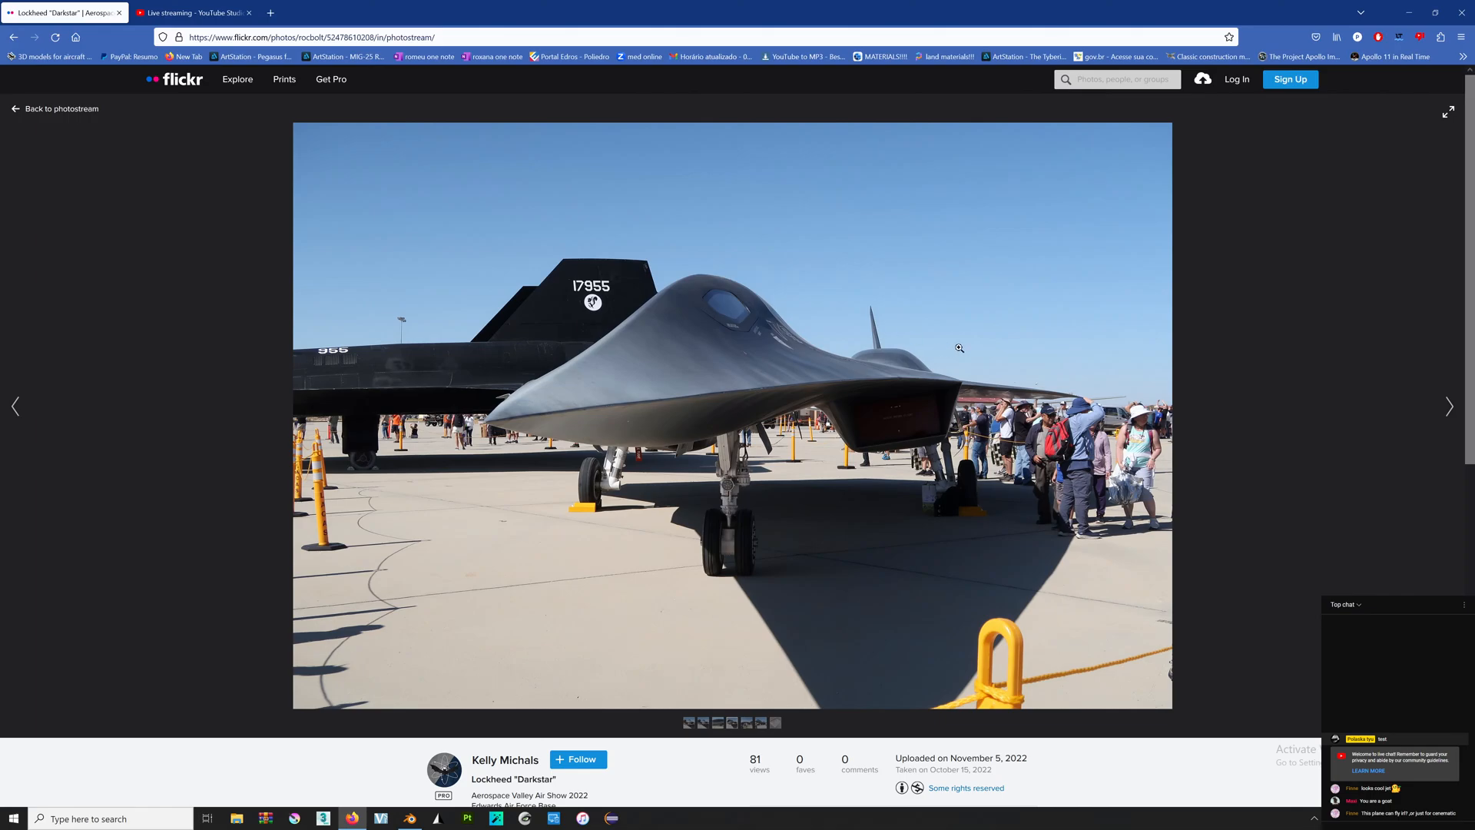
key("Right")
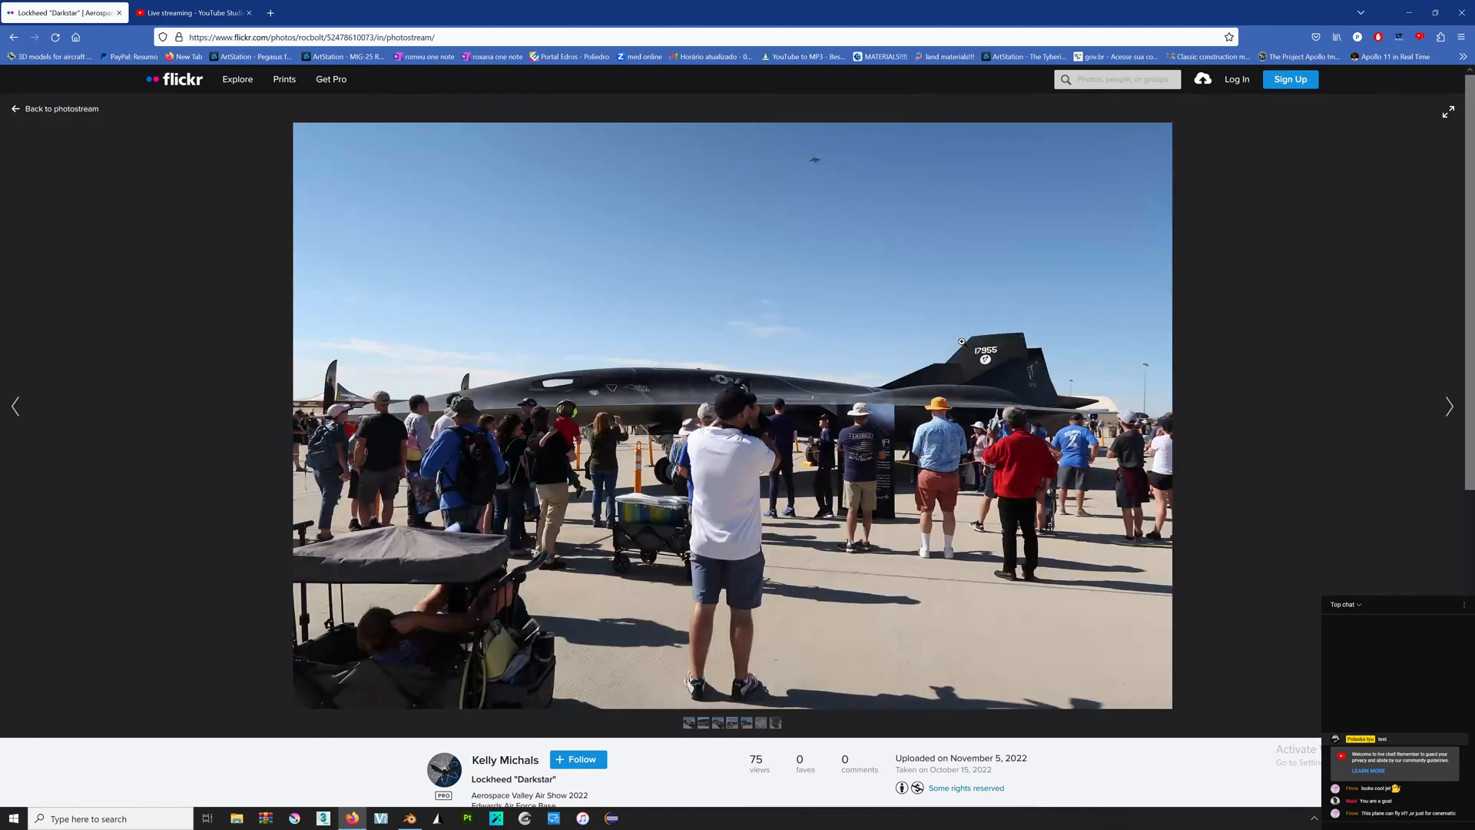
key("Left")
key("Right")
key("Left")
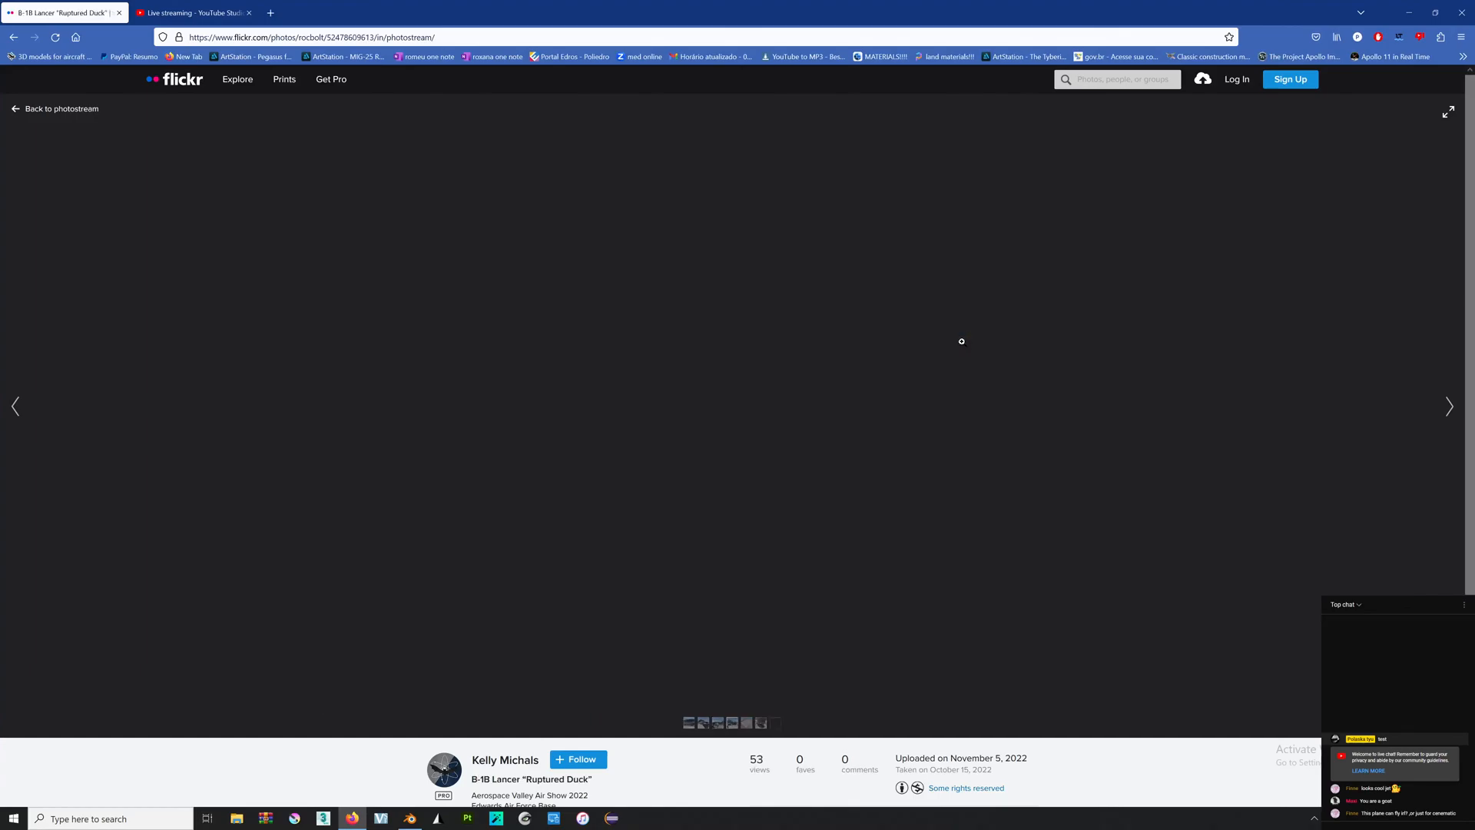
Open the War Thunder Live profile page in a new browser tab and return to Blender.
left_click(271, 12)
left_click(632, 496)
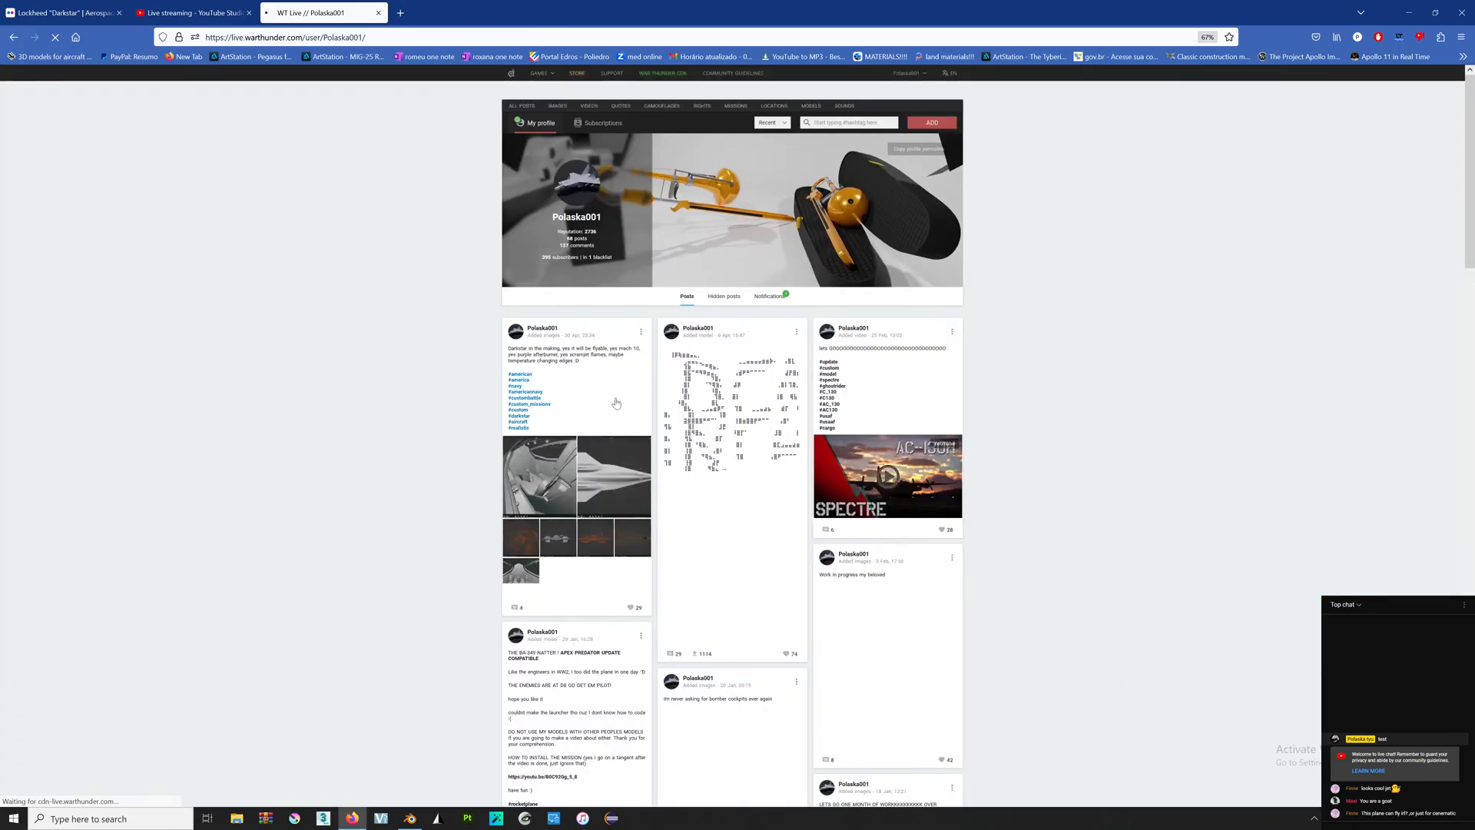
key("alt+Tab")
Leave the brace's mesh editing and hide the canopy object covering the cockpit on the jet's fuselage.
key("Tab")
scroll(683, 258, "down", 8)
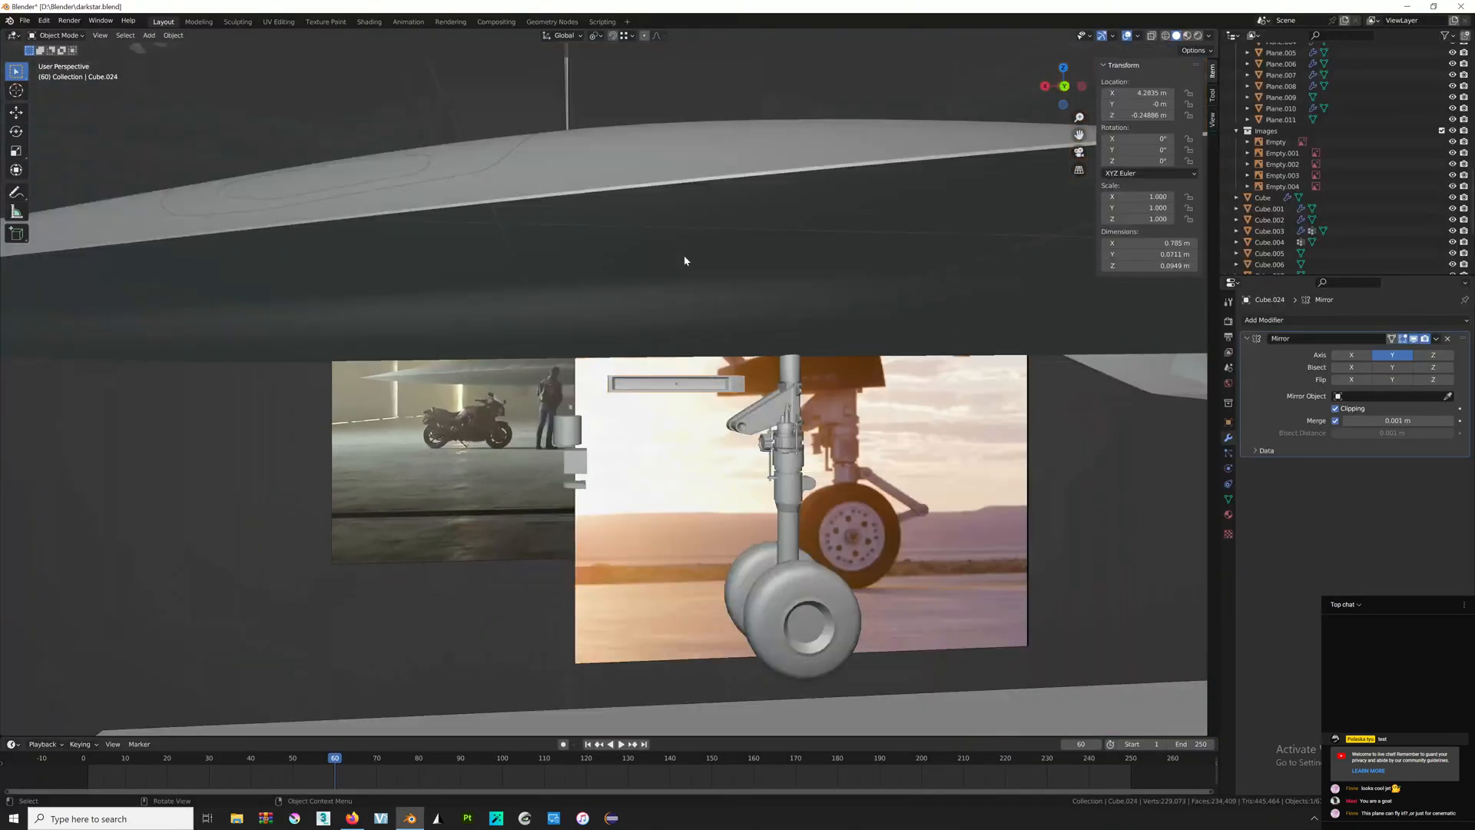
middle_click_drag(684, 259, 699, 349)
scroll(692, 307, "down", 3)
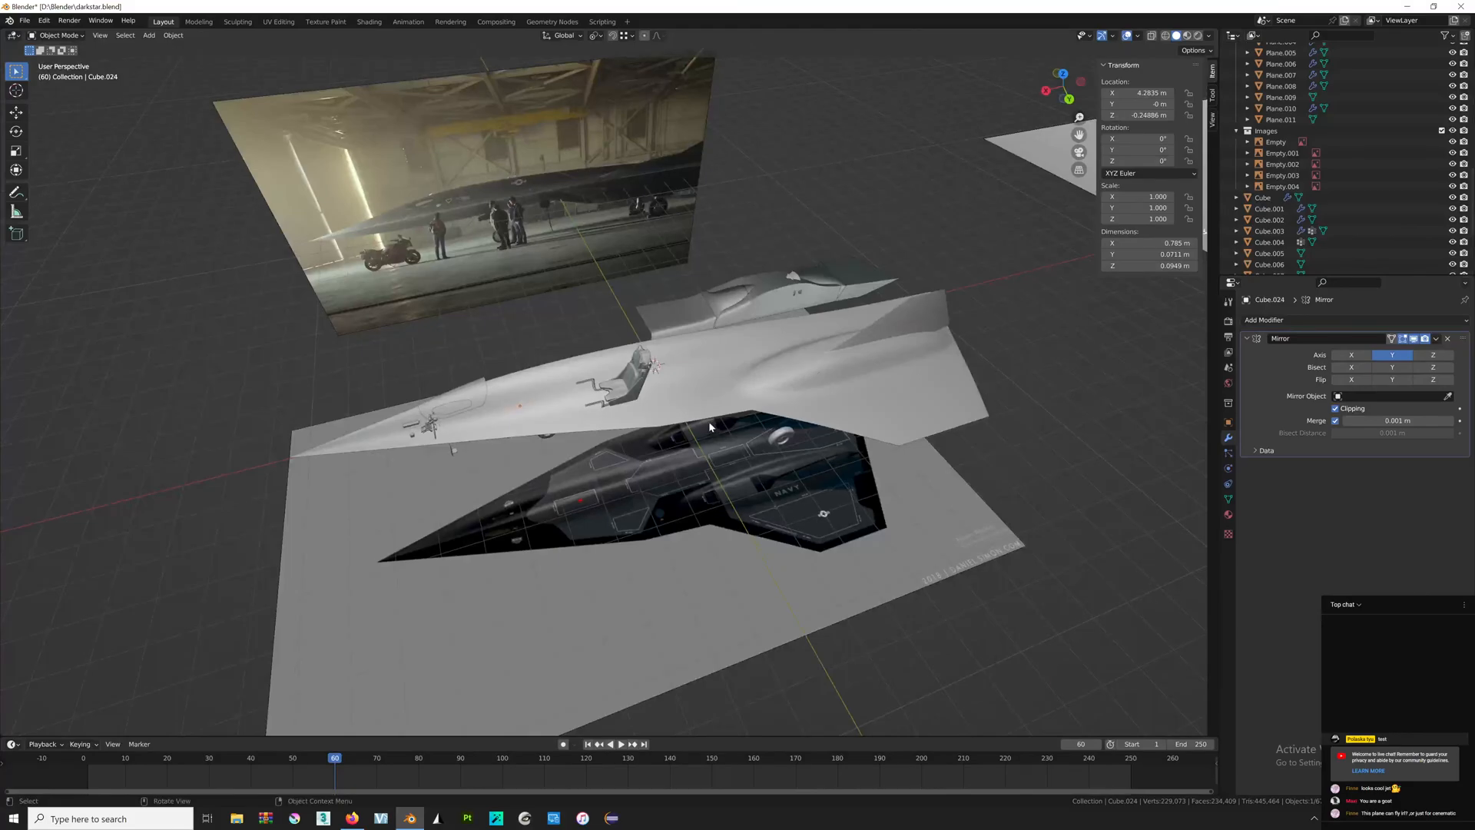
scroll(577, 402, "up", 5)
middle_click_drag(444, 410, 830, 360, "shift")
scroll(659, 452, "up", 2)
middle_click_drag(721, 498, 691, 401, "shift")
scroll(658, 447, "up", 3)
left_click(644, 427)
key("h")
Examine the cockpit interior through the uncovered opening and review the whole jet from several angles.
scroll(599, 410, "up", 5)
middle_click_drag(583, 407, 679, 407)
scroll(636, 422, "down", 4)
scroll(645, 414, "up", 4)
scroll(669, 404, "up", 2)
scroll(692, 406, "down", 7)
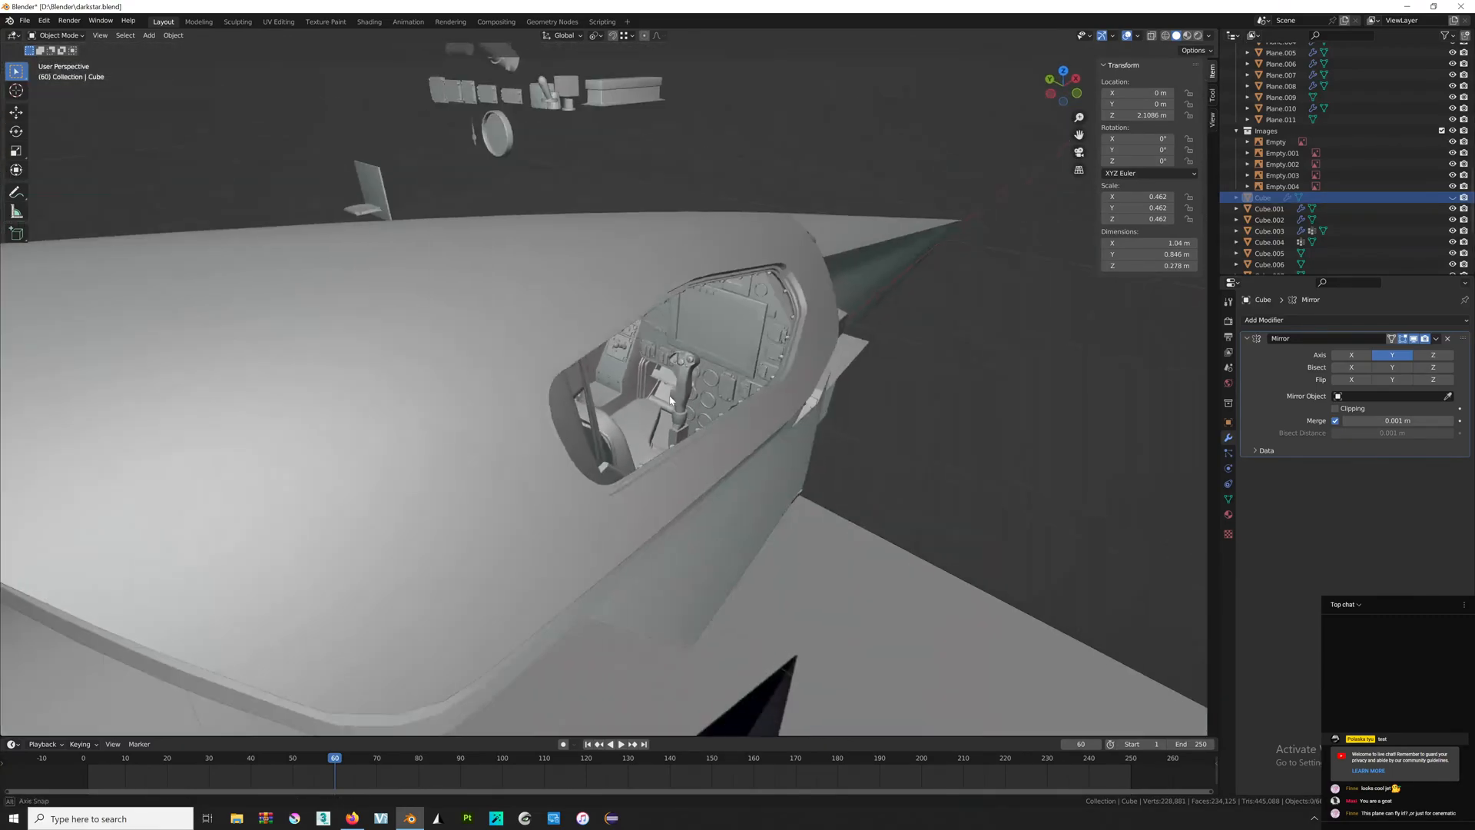
middle_click_drag(907, 393, 784, 401)
scroll(784, 401, "down", 8)
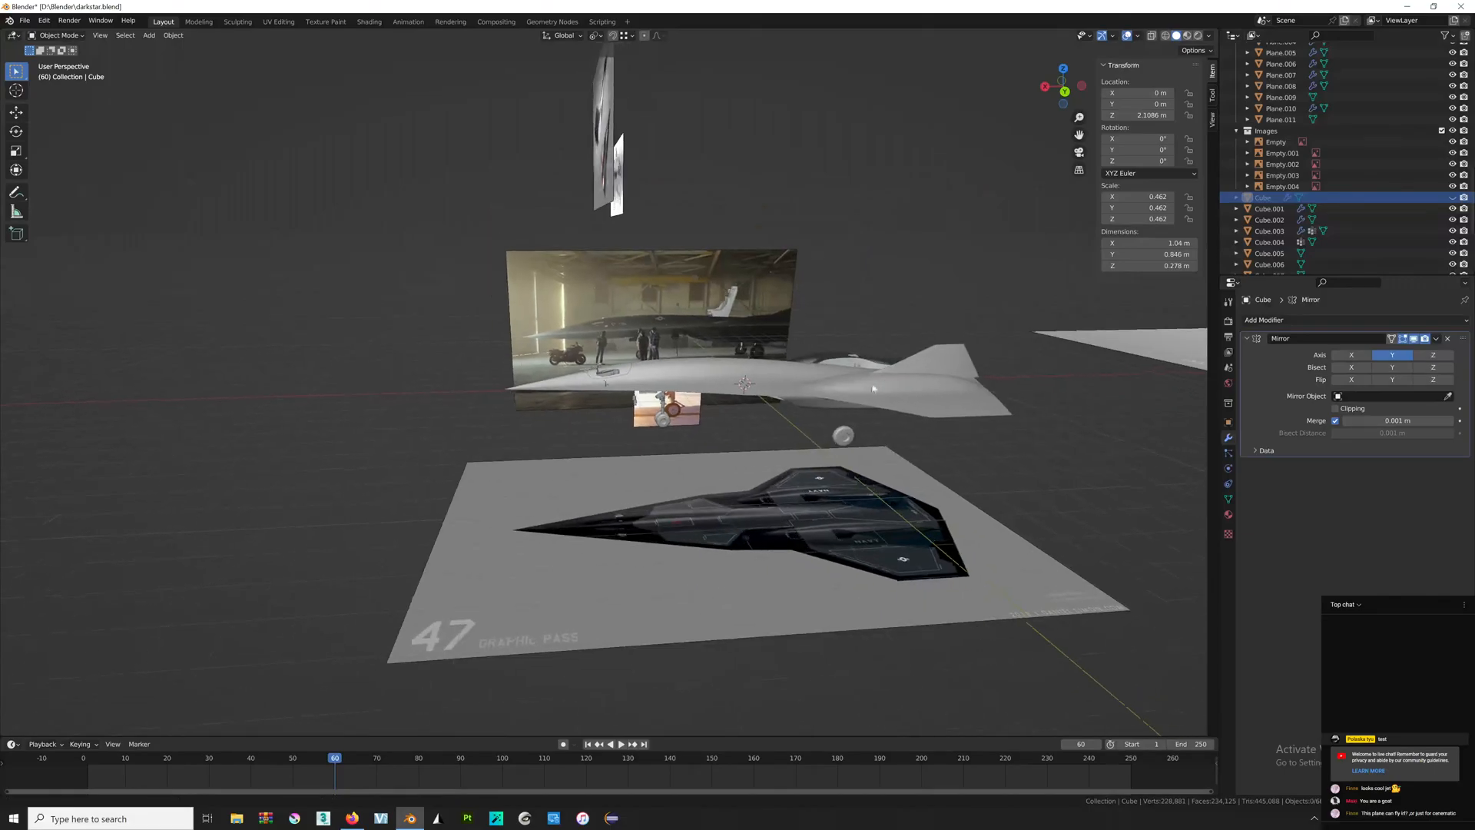
scroll(689, 379, "up", 6)
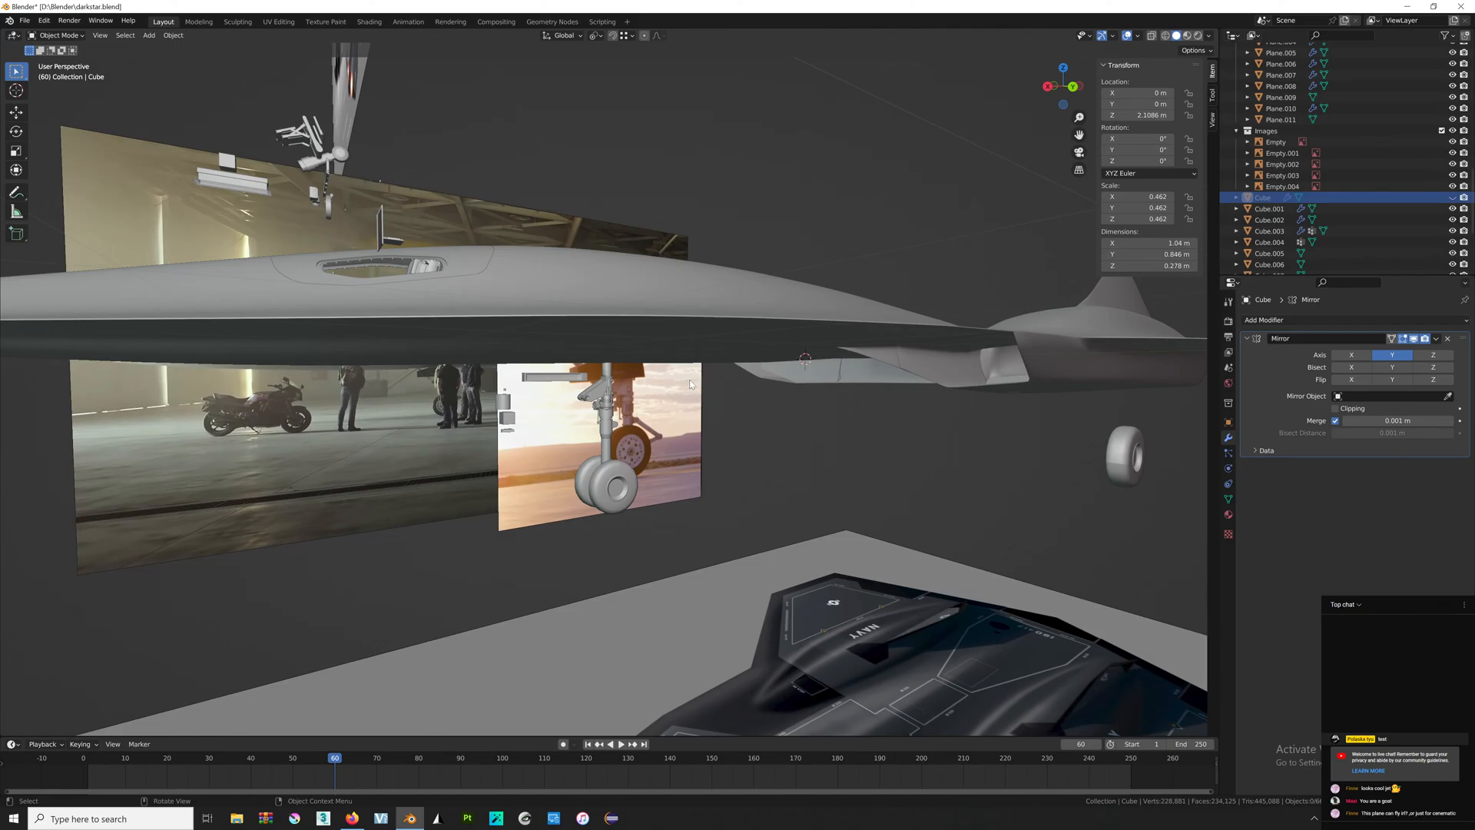
scroll(614, 380, "up", 3)
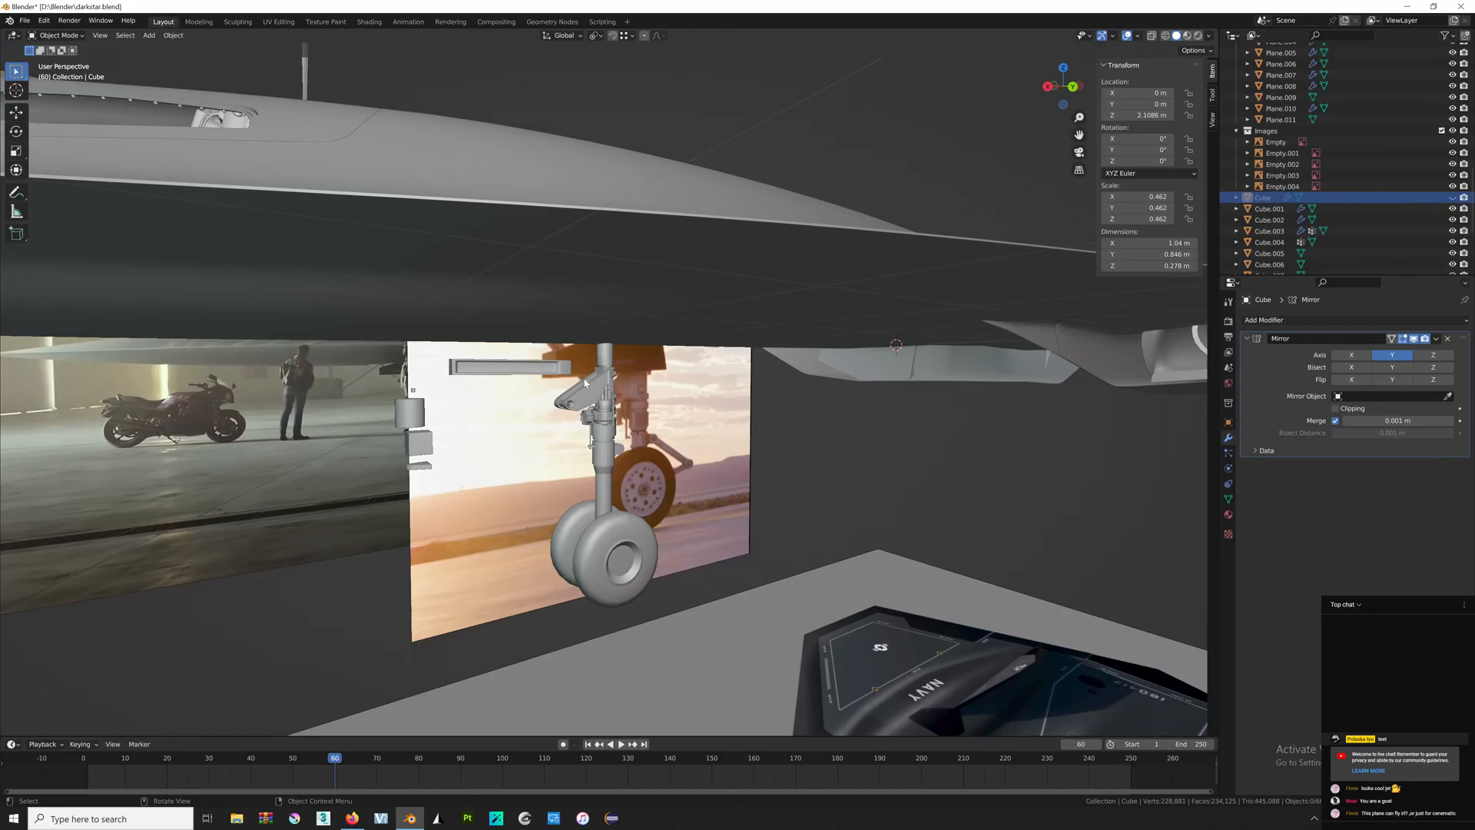
Move the two outer corner vertices at the brace's solid end along X toward the recess and check the bar's shading.
left_click(585, 382)
scroll(588, 378, "up", 5)
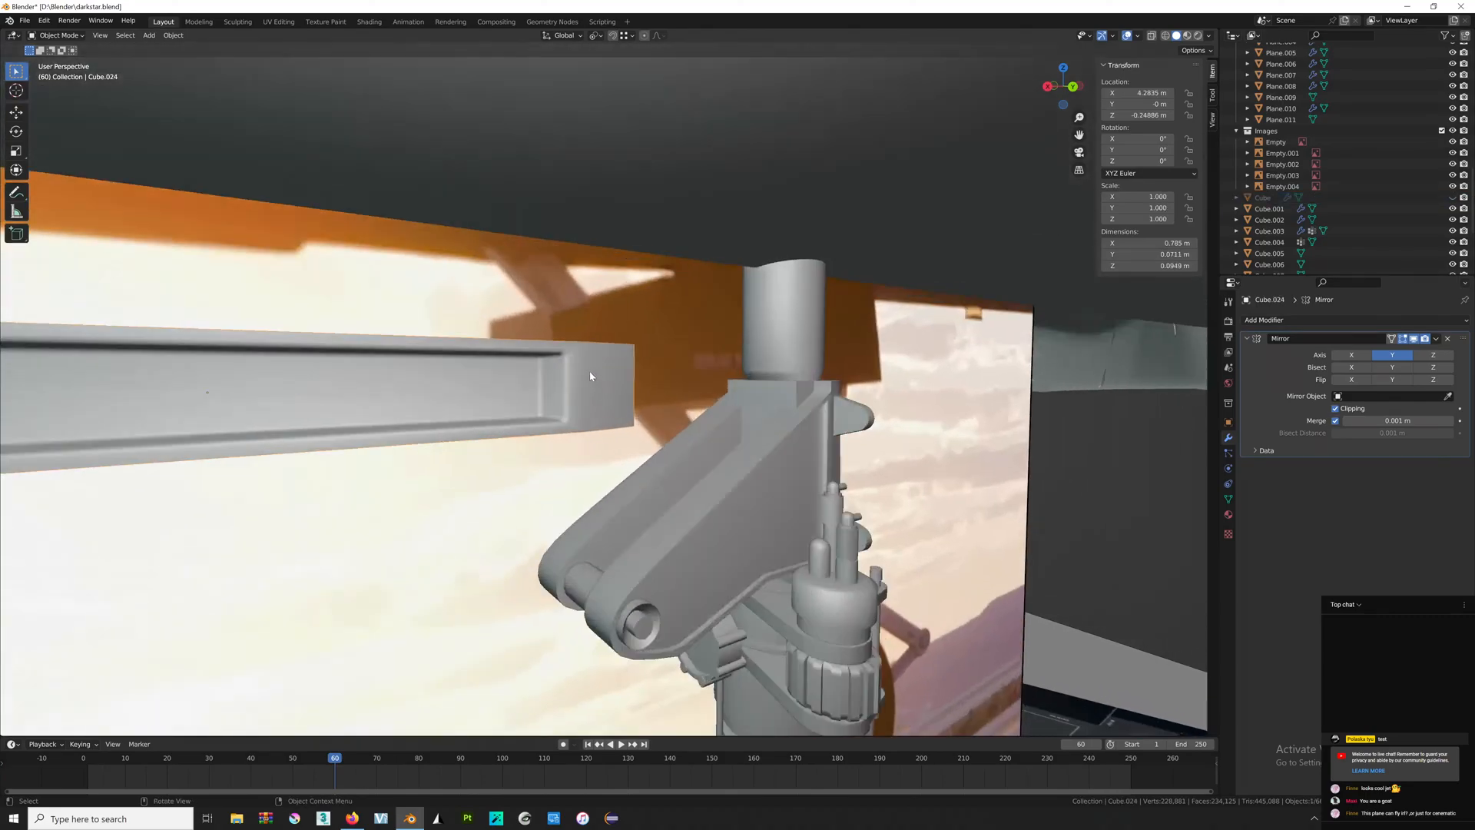
scroll(676, 419, "up", 5)
key("Tab")
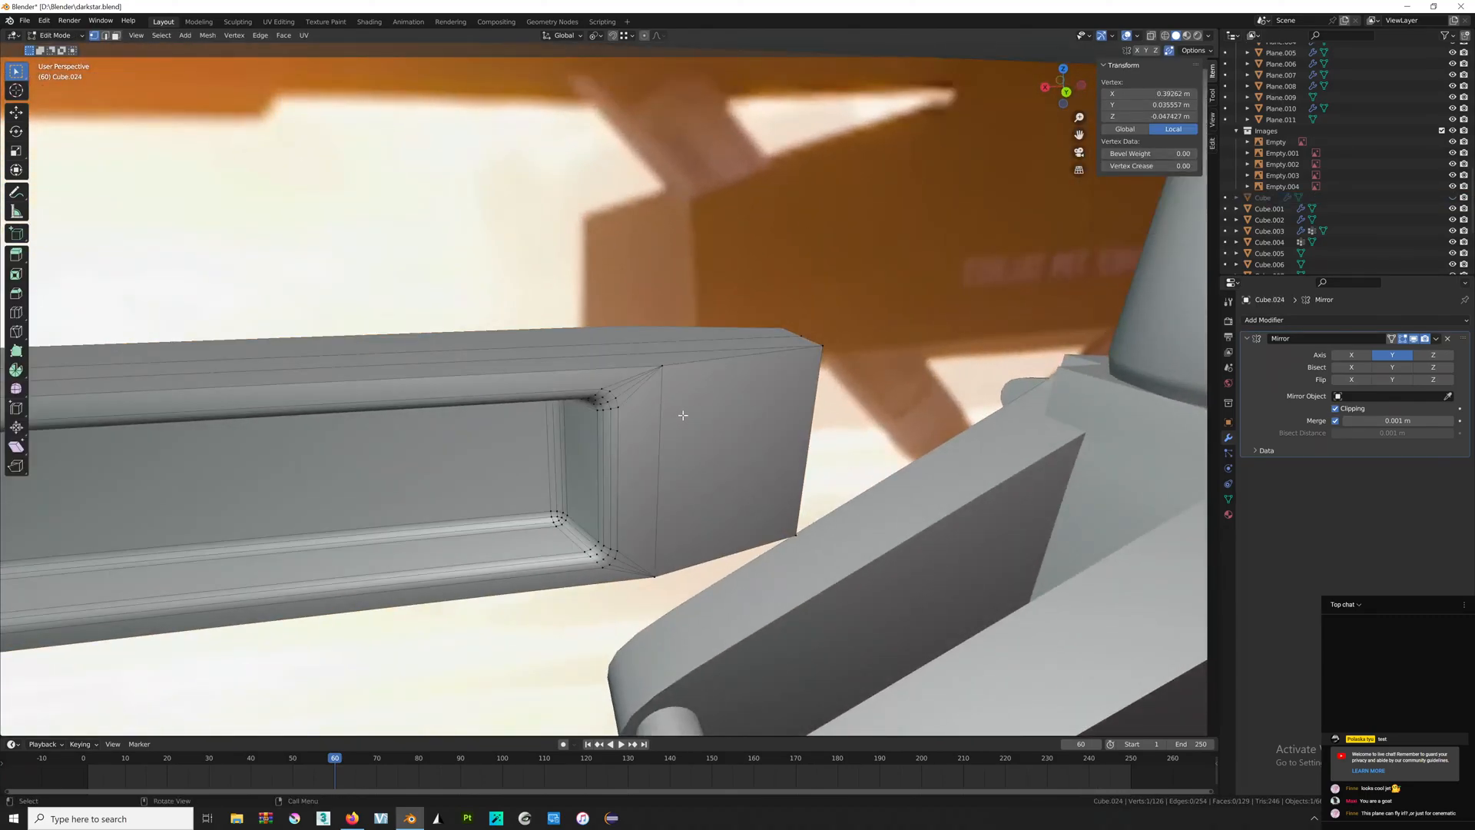
left_click(658, 551)
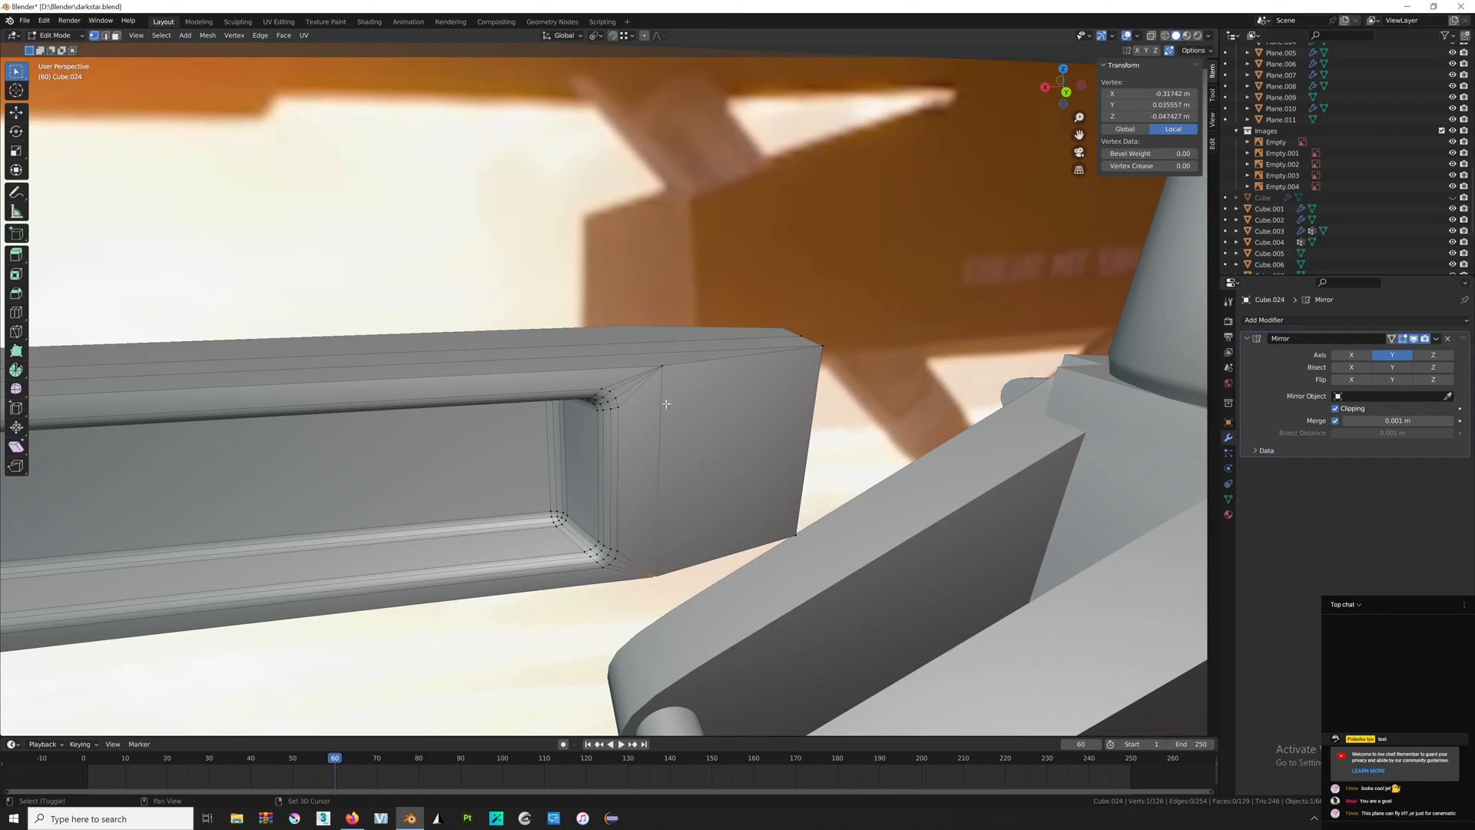
left_click(685, 354, "shift")
key("g")
key("x")
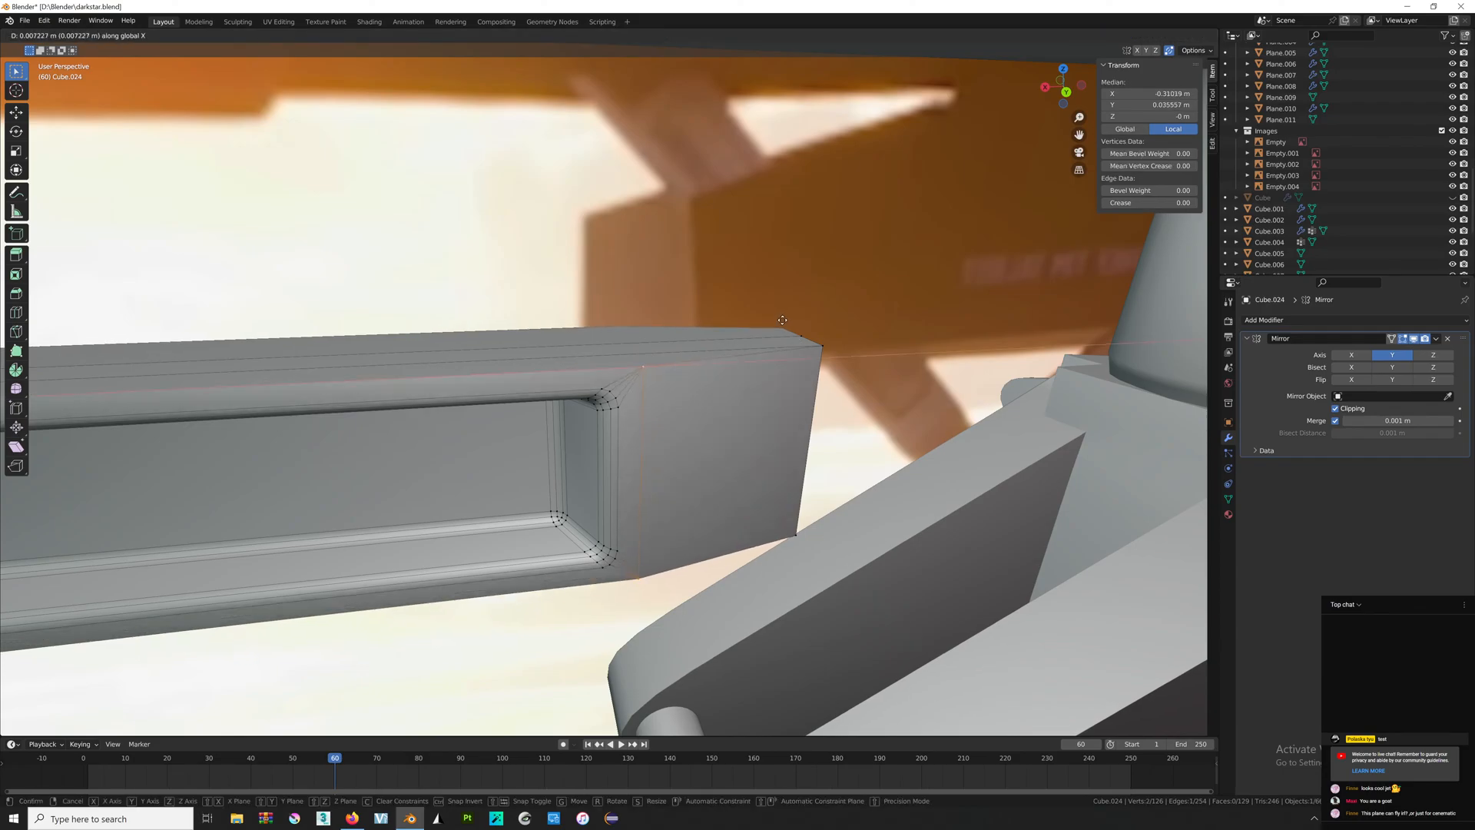
left_click(772, 329)
key("Tab")
middle_click_drag(771, 332, 727, 317)
scroll(725, 316, "down", 7)
middle_click_drag(512, 442, 830, 394, "shift")
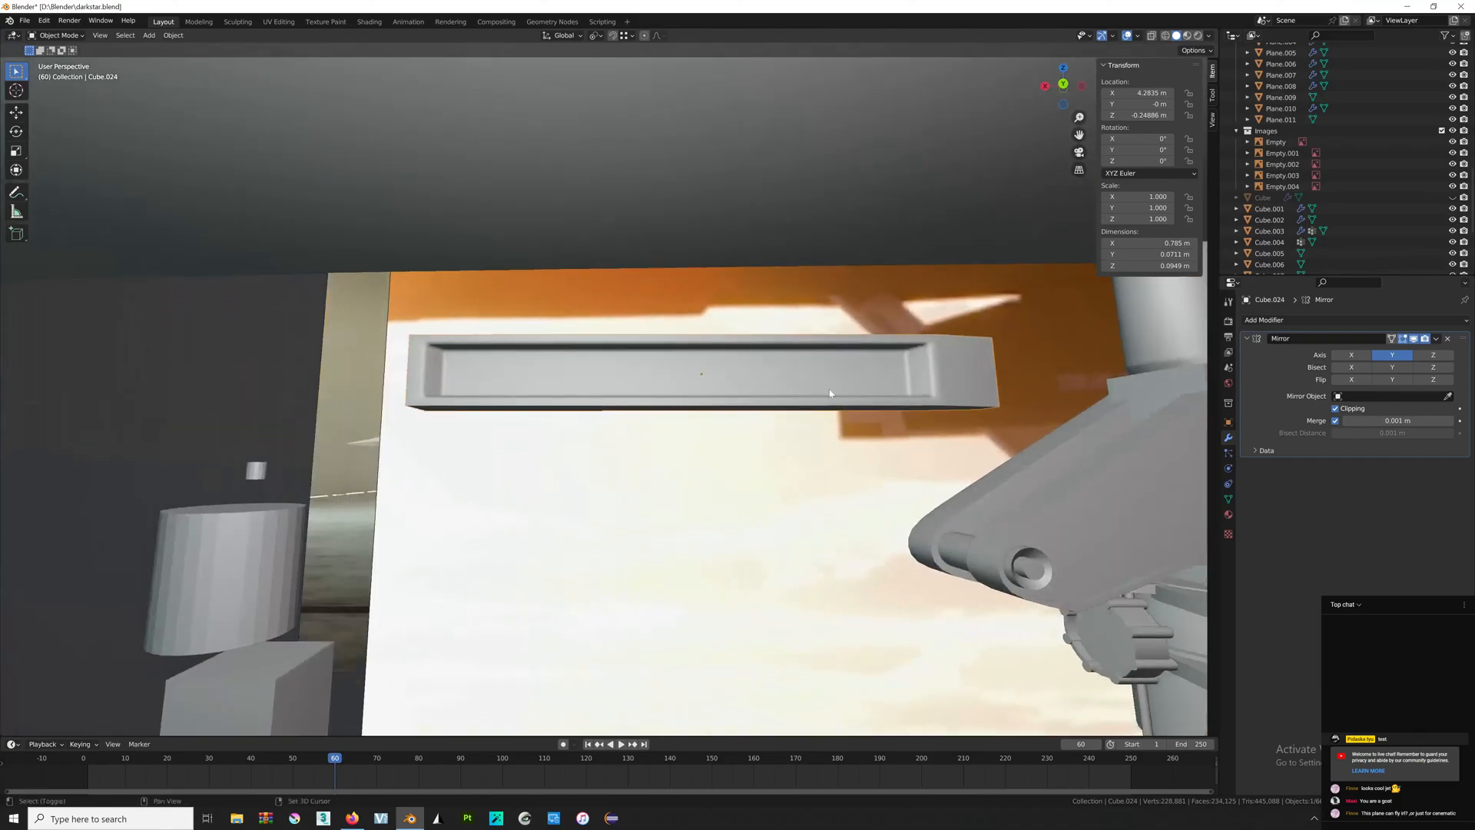
Slide the lower inner vertex on the brace's solid end face along its edge into the outer corner.
key("Tab")
middle_click_drag(496, 344, 683, 373, "shift")
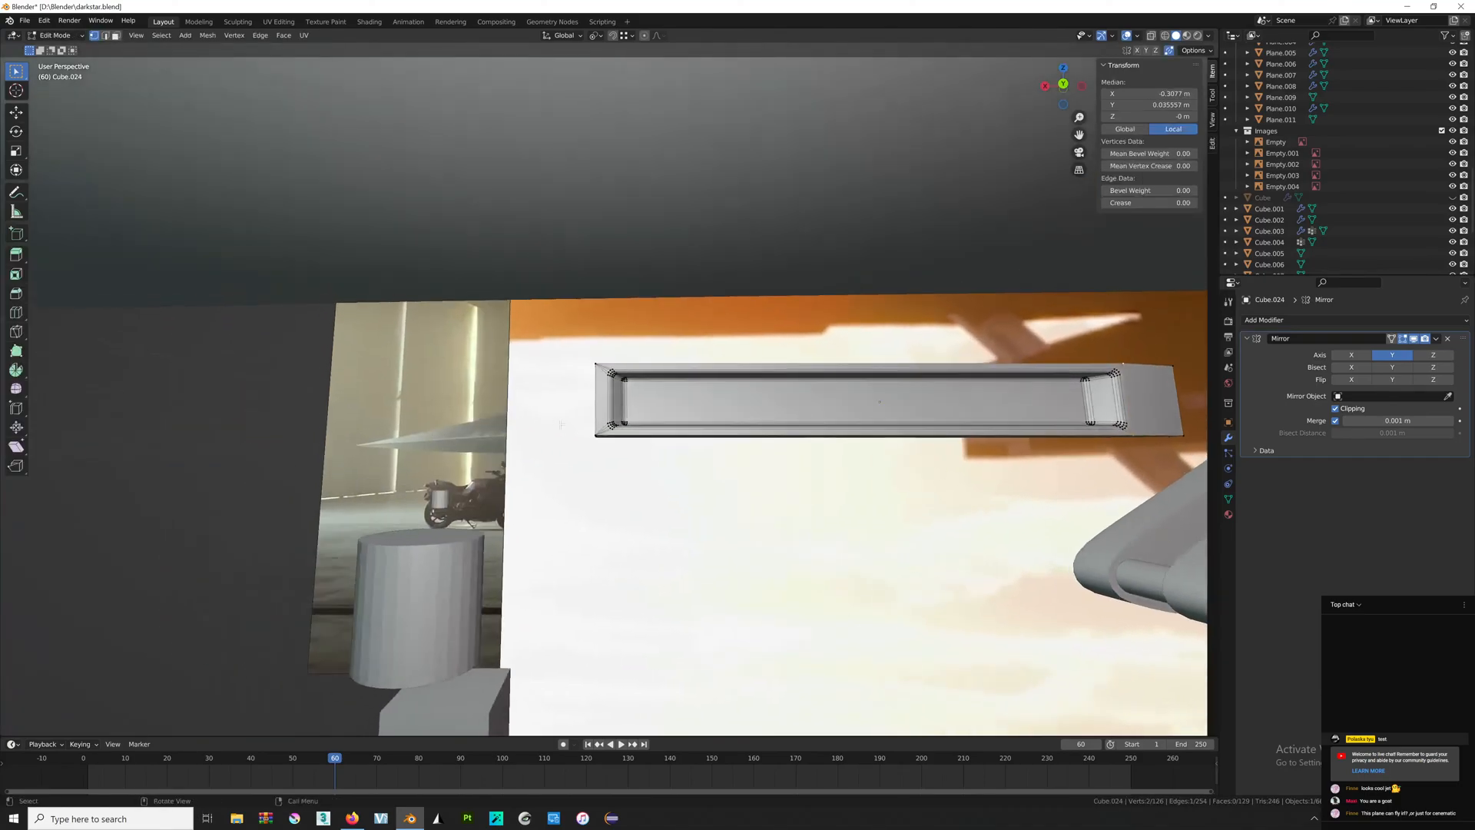
scroll(676, 385, "up", 5)
middle_click_drag(619, 441, 810, 396)
left_click(584, 508)
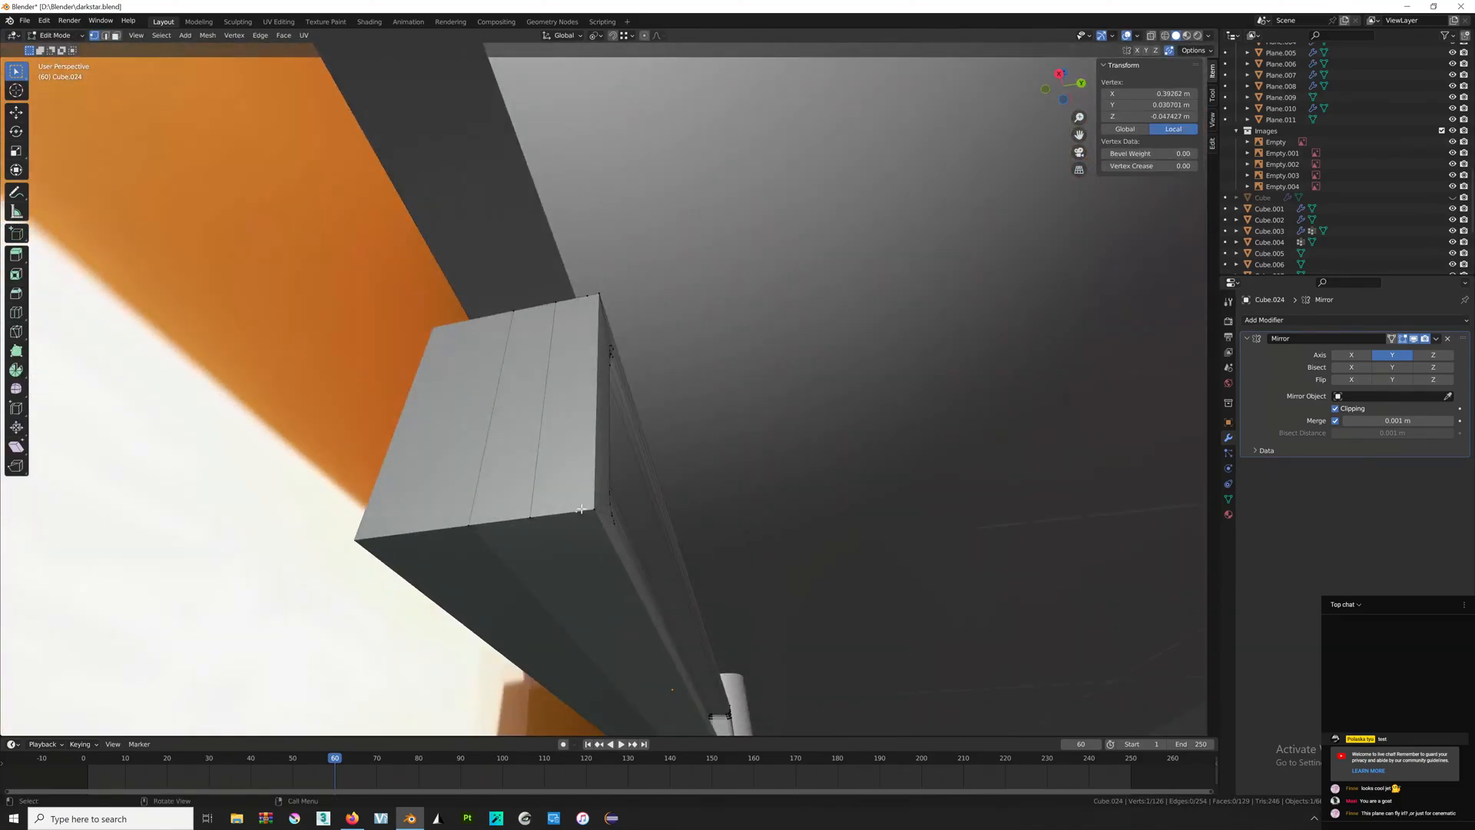
key("g")
key("g")
left_click(715, 428)
Slide the matching upper vertex fully into its outer corner with factor 1.000 and leave the brace's mesh editing.
middle_click_drag(715, 428, 623, 372)
left_click(602, 333)
key("g")
key("g")
left_click(882, 319)
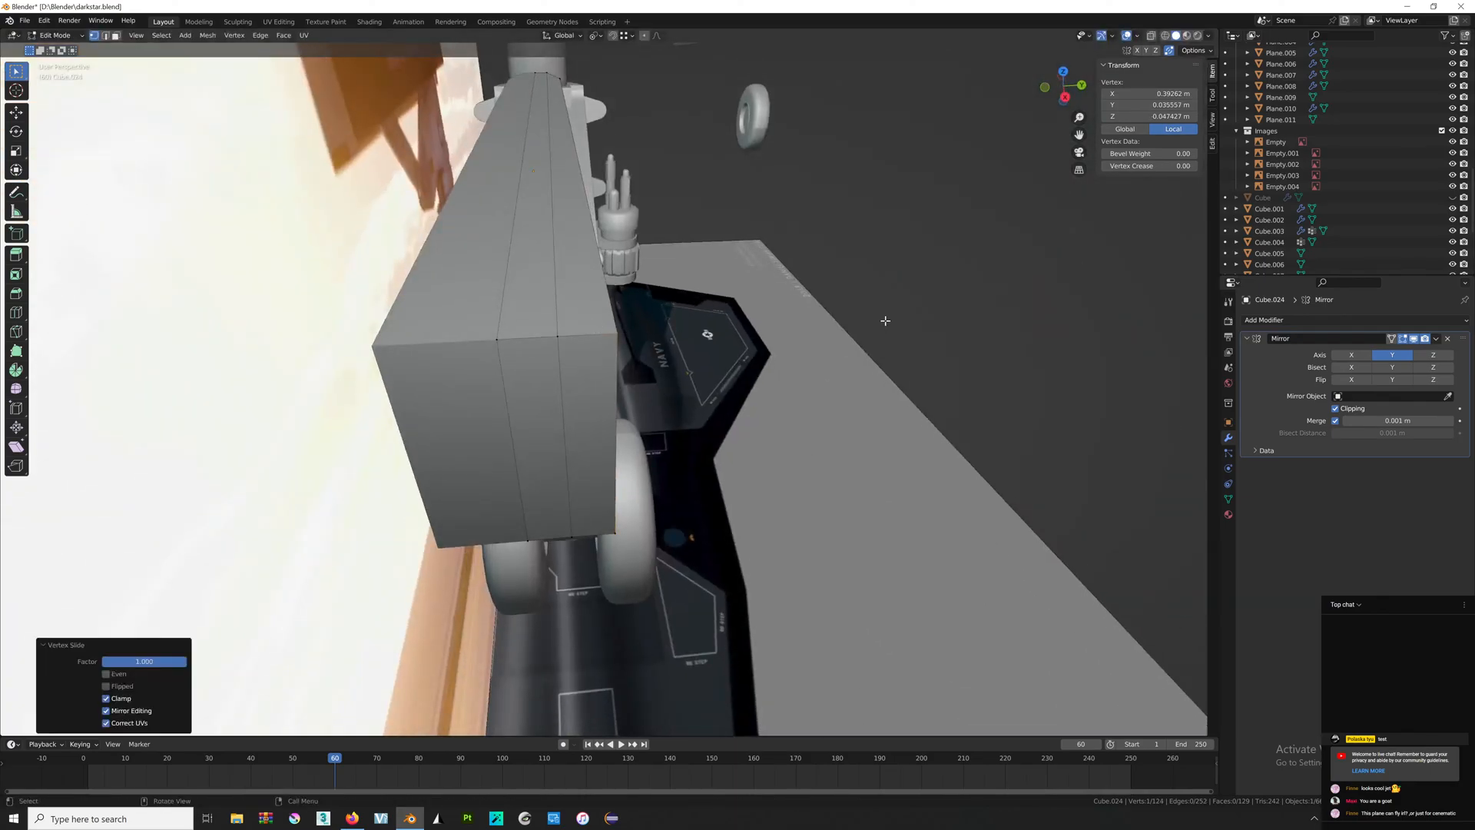
middle_click_drag(929, 318, 776, 284)
middle_click_drag(776, 285, 715, 300, "shift")
scroll(715, 299, "down", 4)
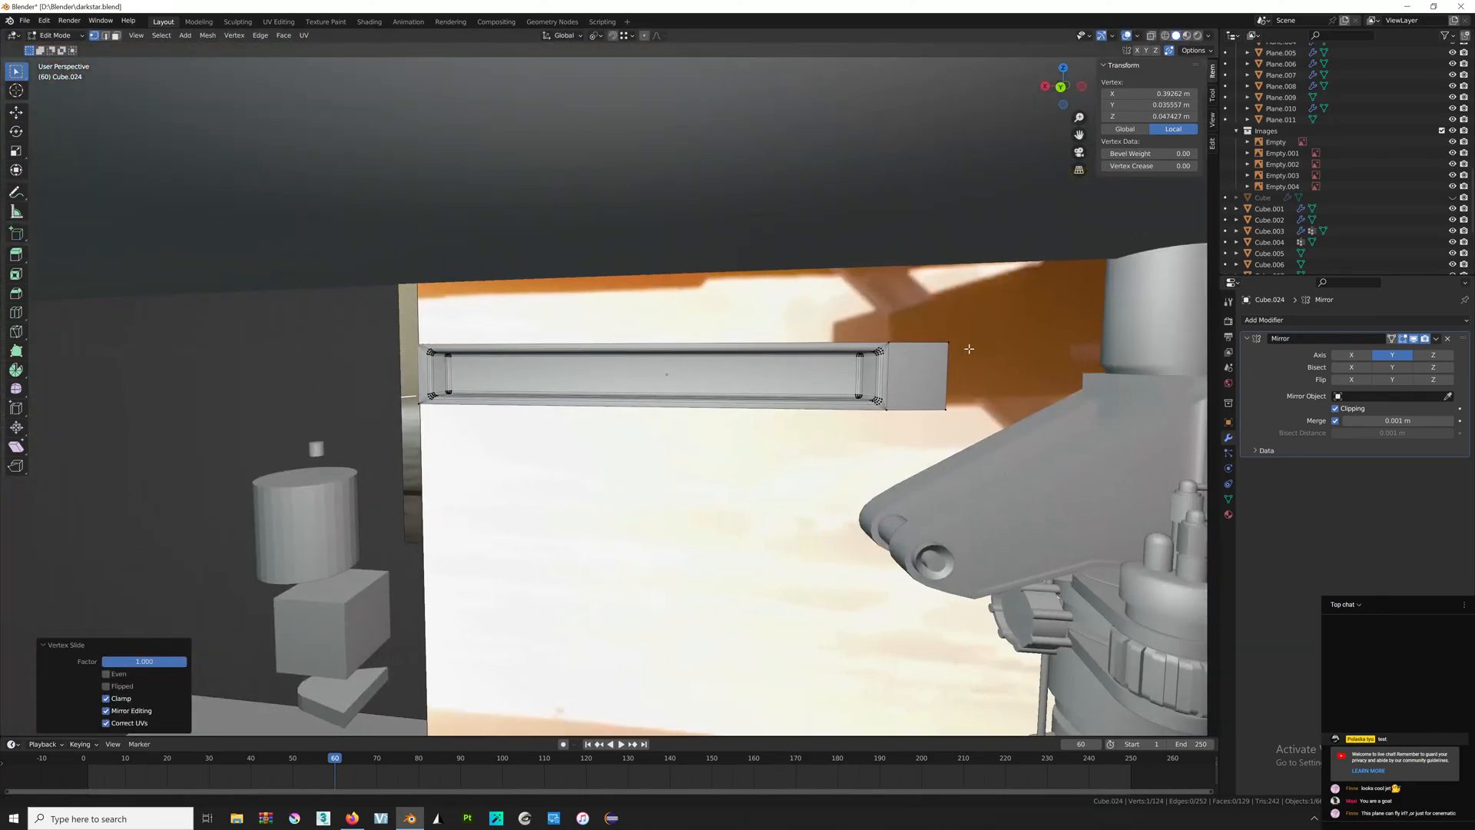
middle_click(877, 376, "alt")
scroll(806, 388, "up", 4)
key("Tab")
Switch to the browser, read the comments on the Darkstar post on War Thunder Live, and close the post.
key("alt+Tab")
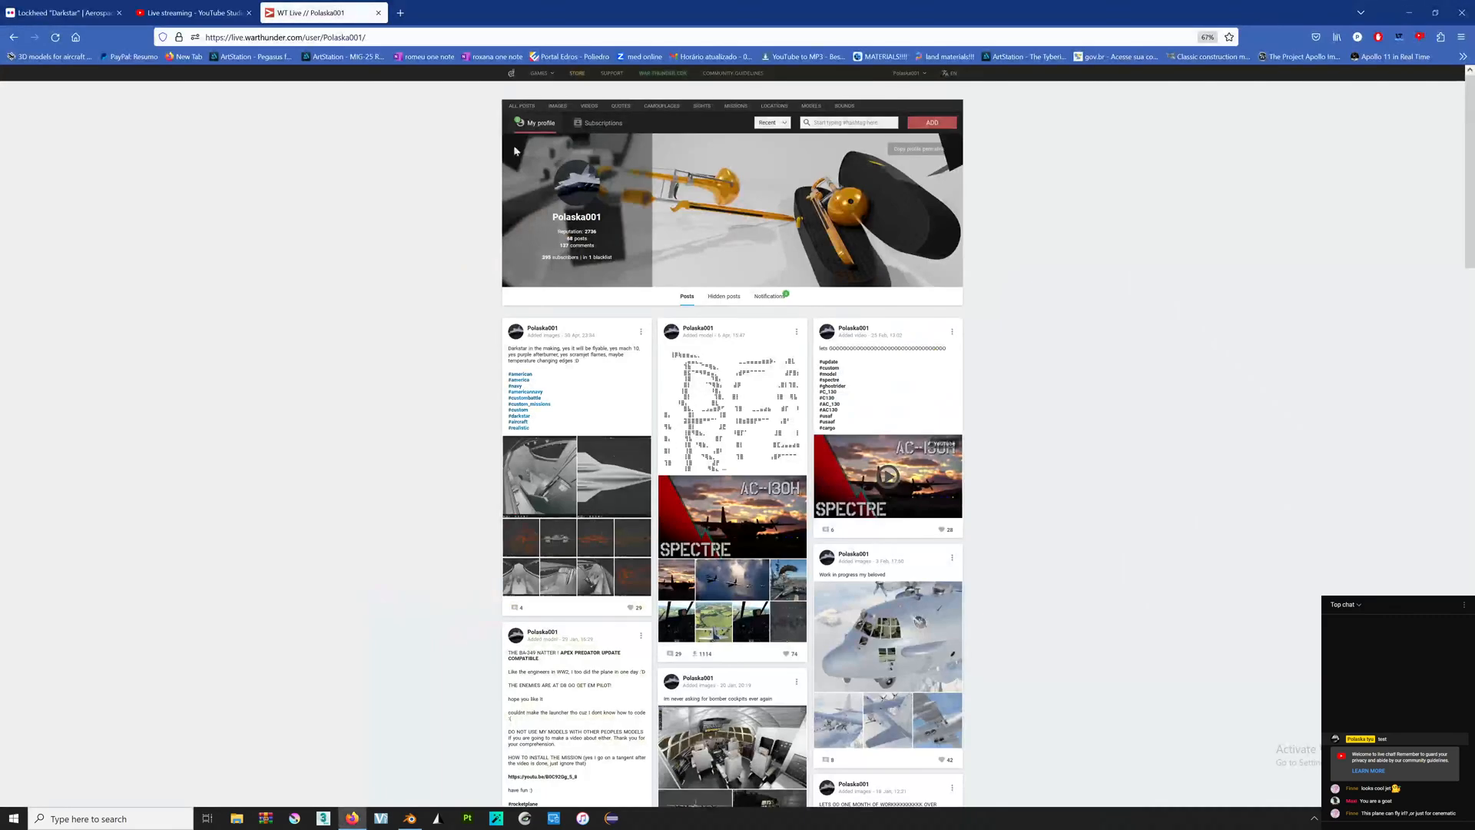
left_click(598, 397)
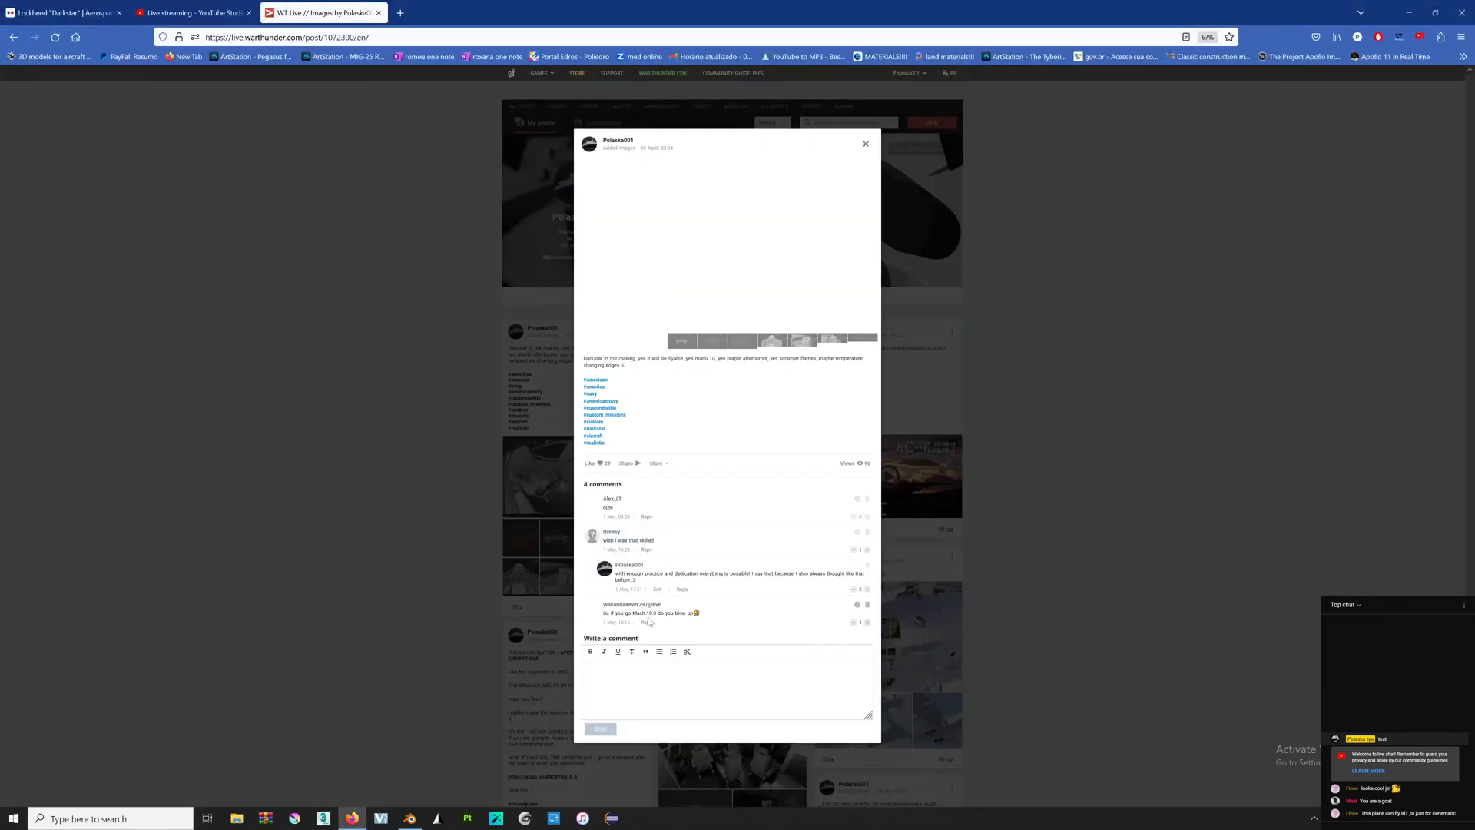
left_click_drag(705, 620, 604, 613)
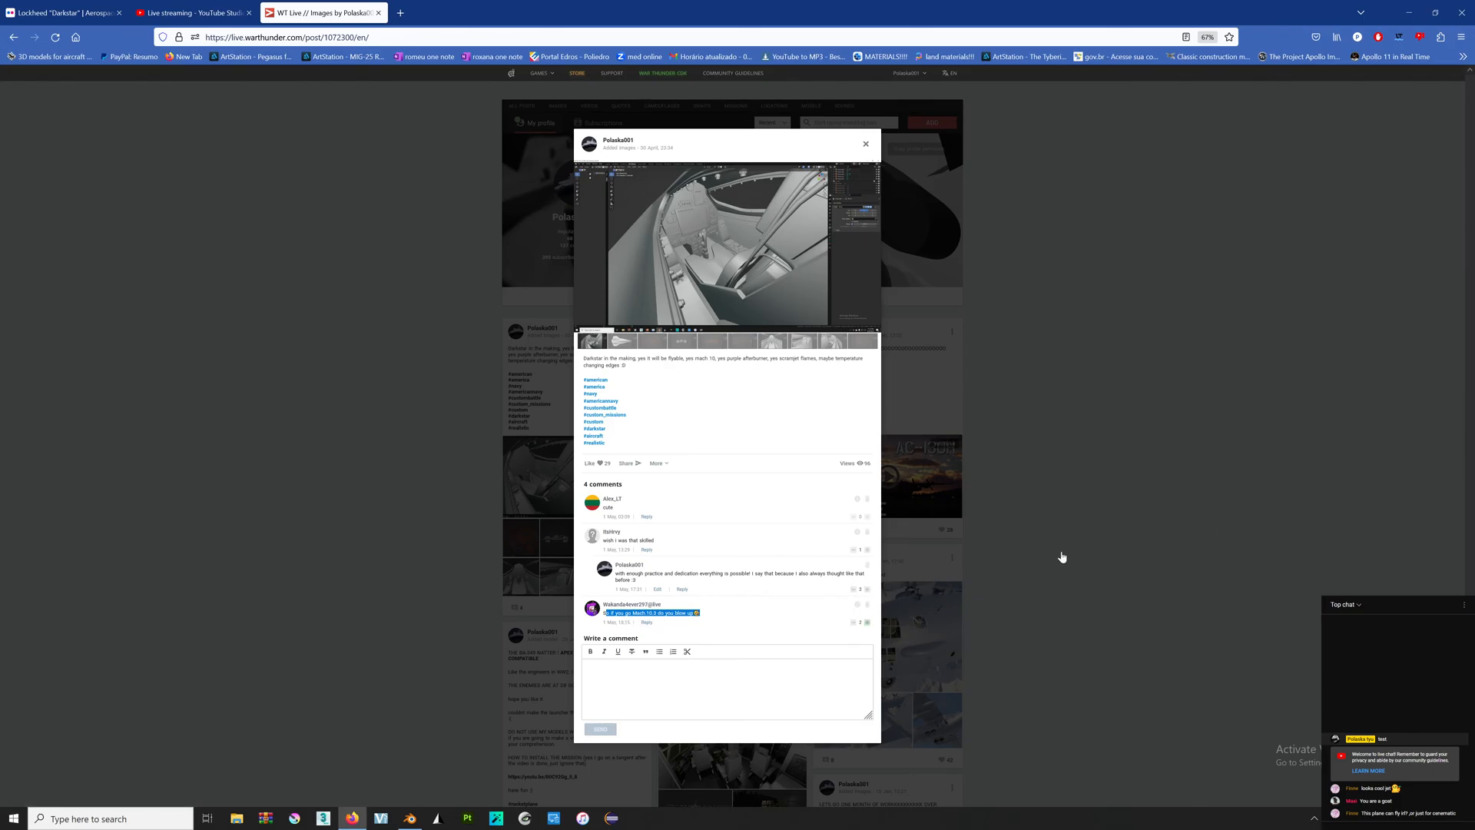
left_click(1162, 465)
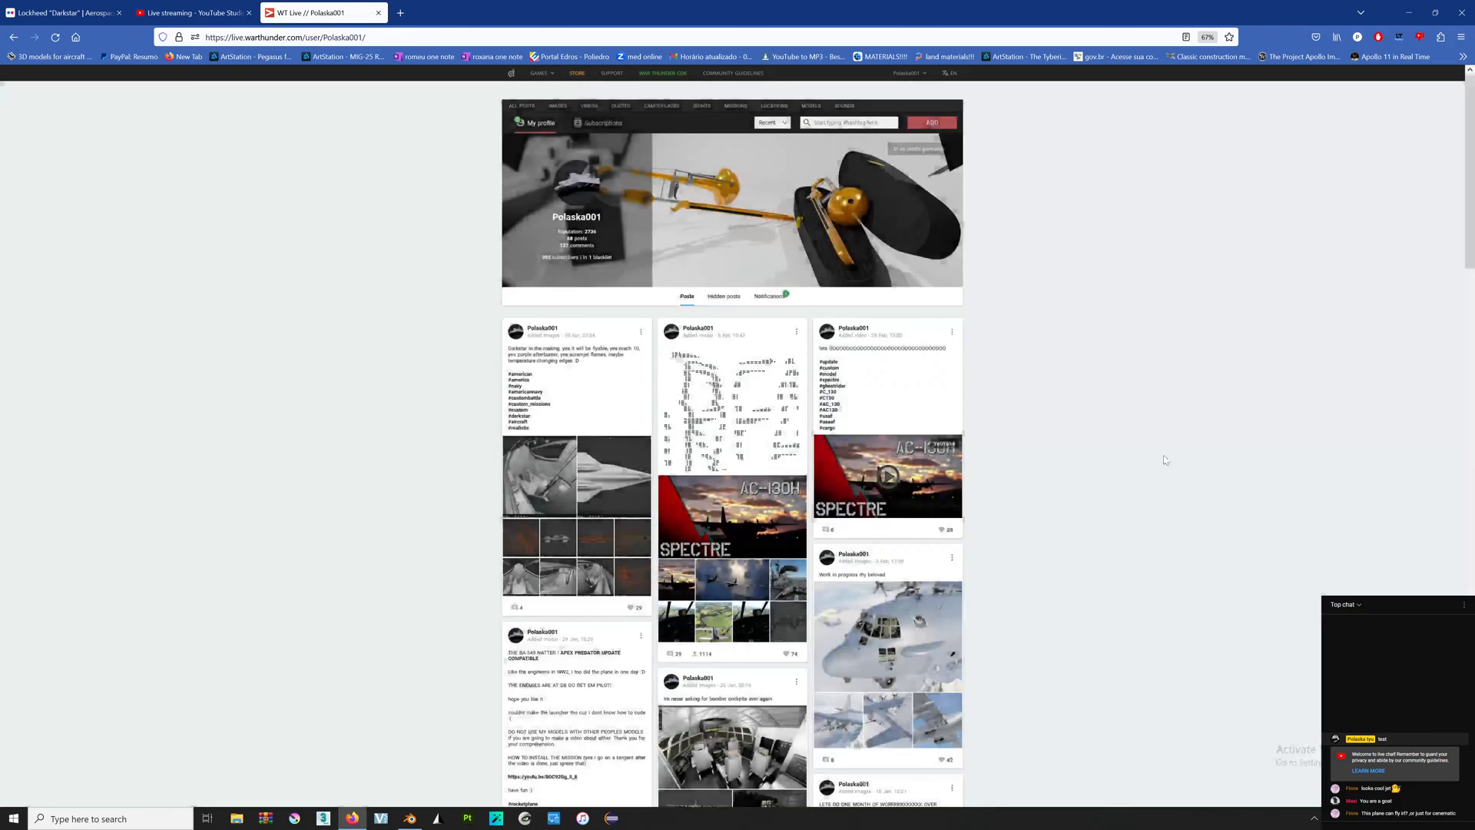
Browse the Flickr photos of the Lockheed "Darkstar" and examine its nose and main landing gear from different angles.
left_click(188, 9)
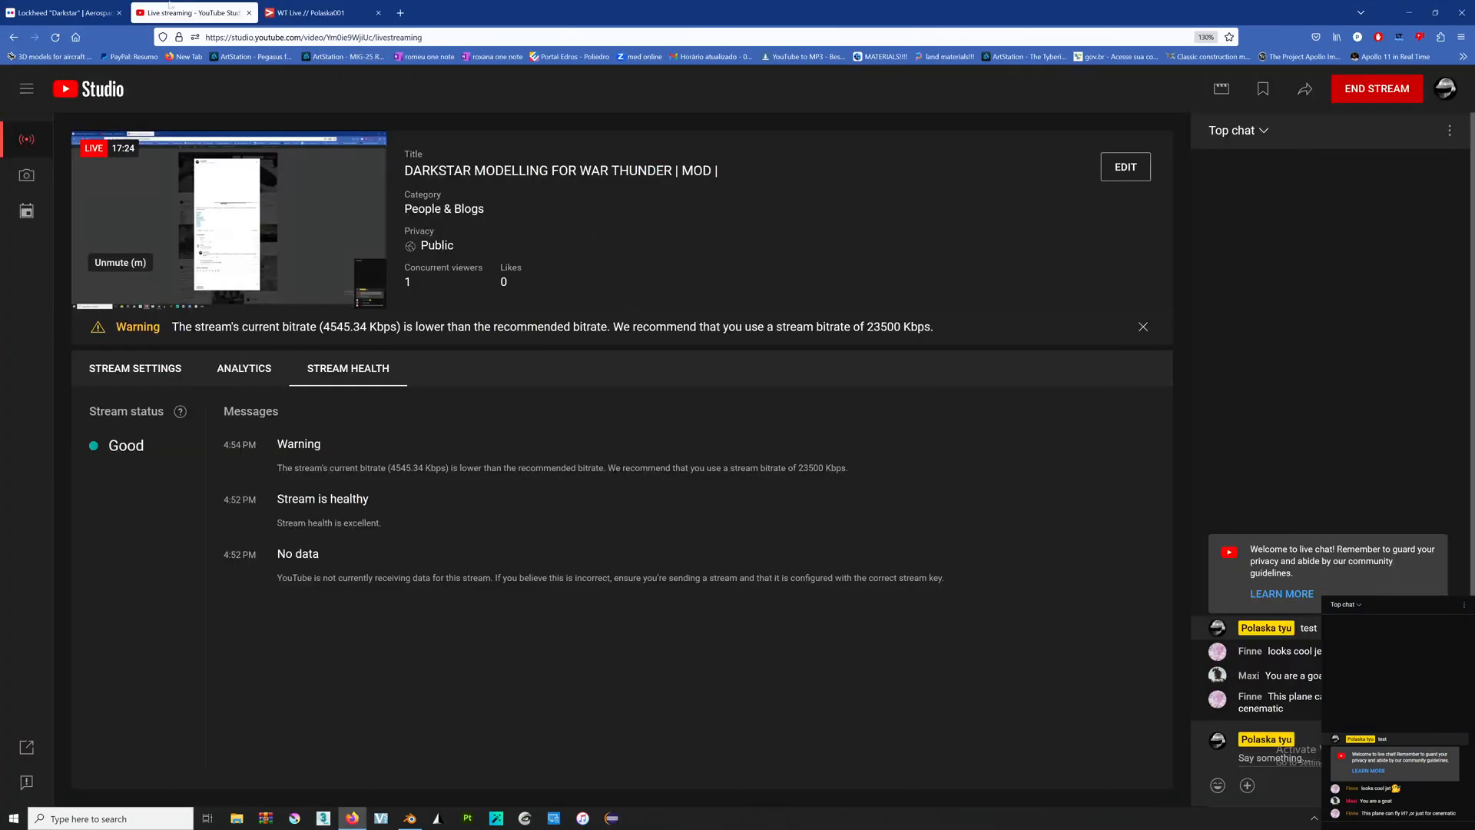
left_click(61, 13)
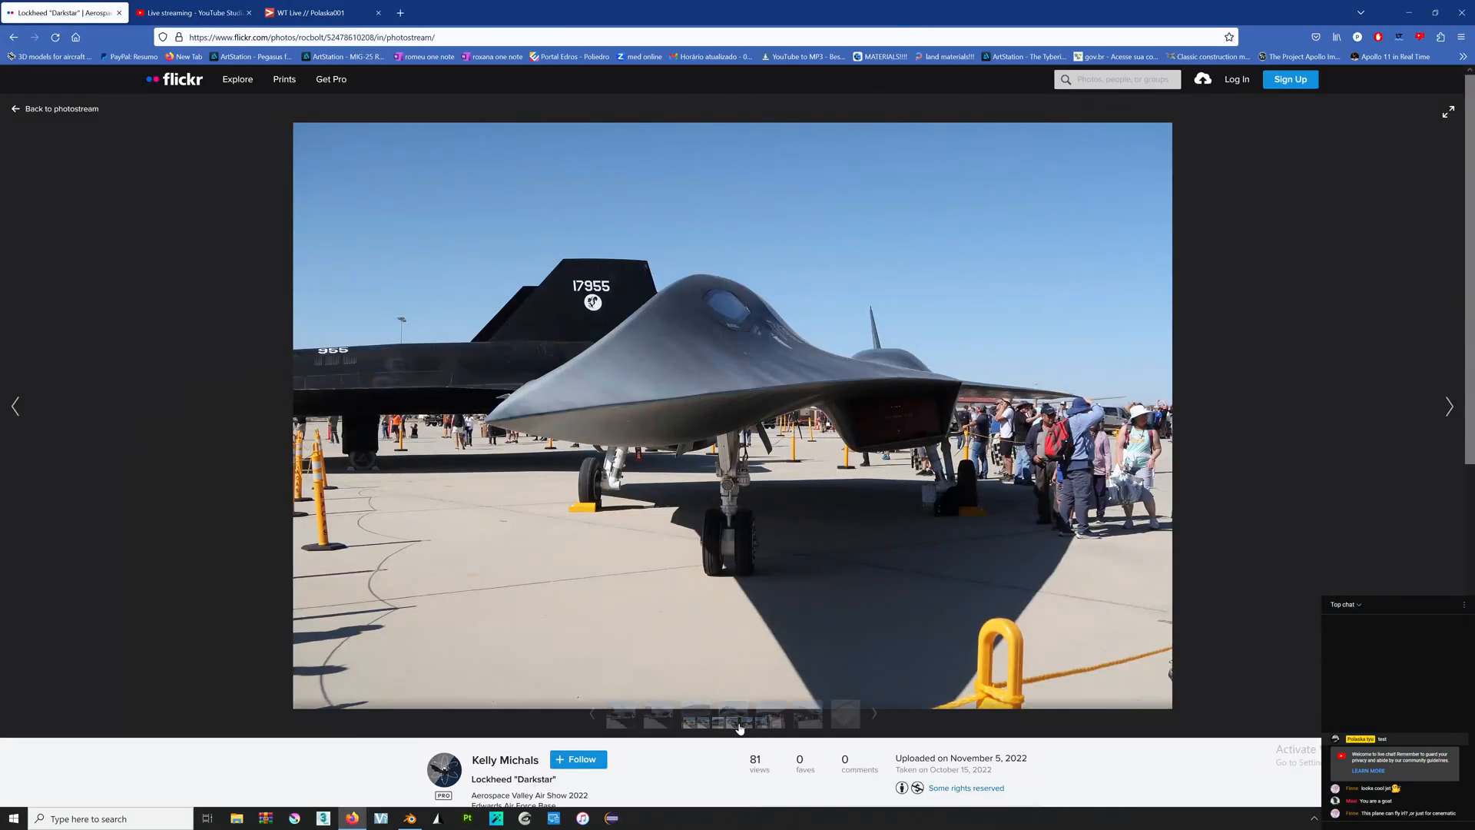
left_click(766, 722)
left_click(805, 724)
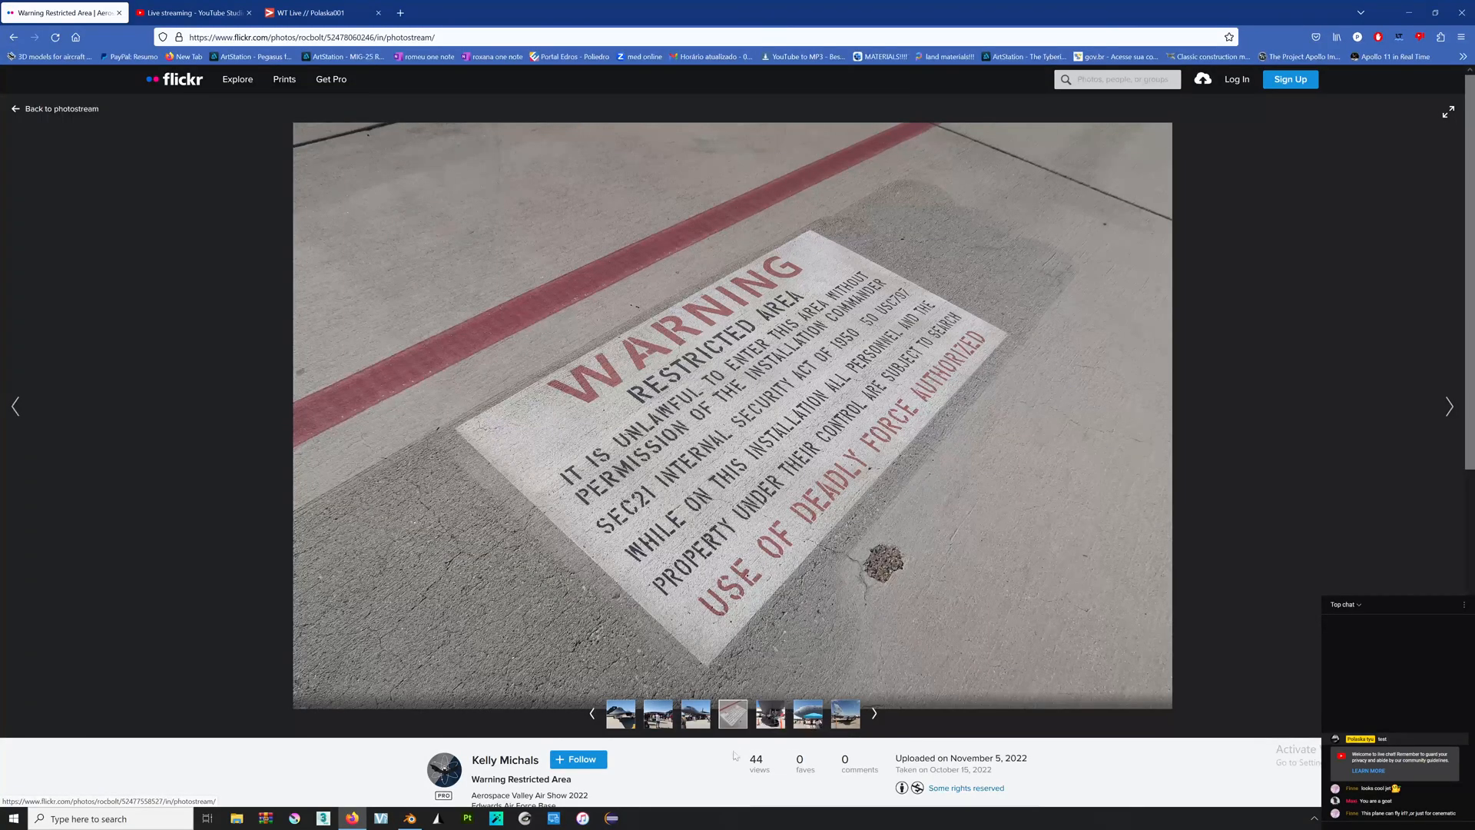
left_click(665, 719)
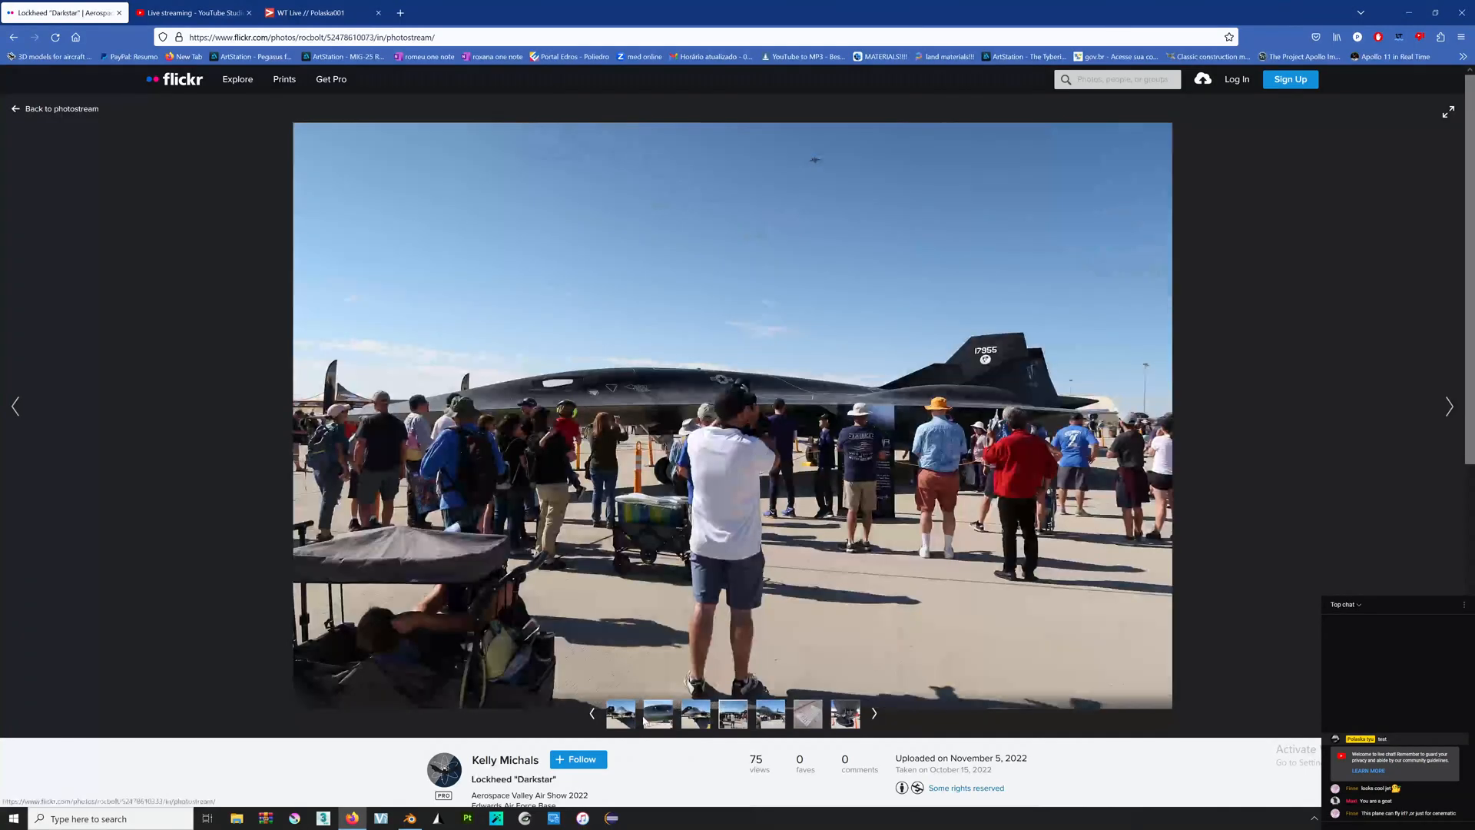
left_click(697, 716)
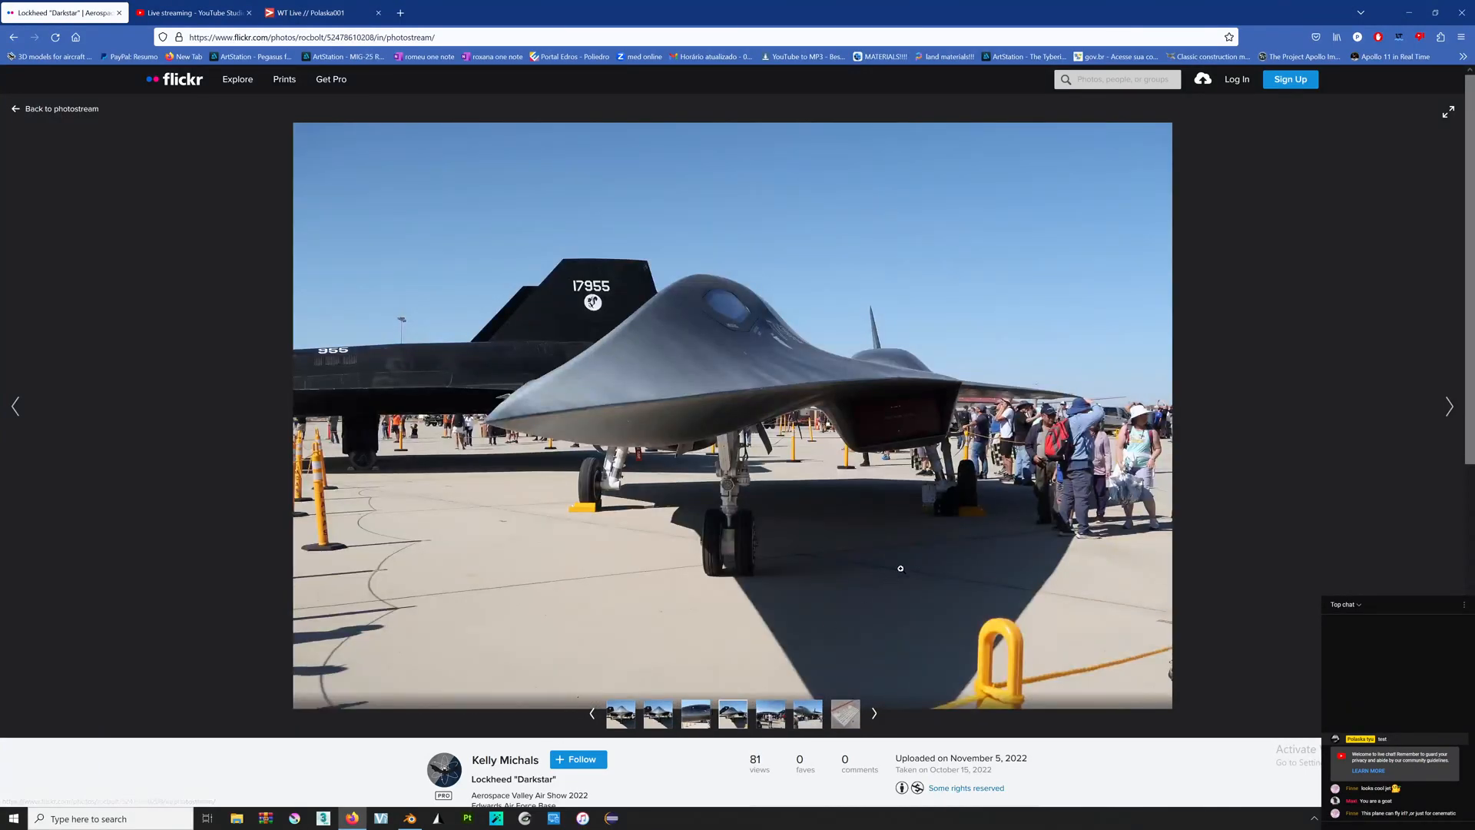
left_click(705, 720)
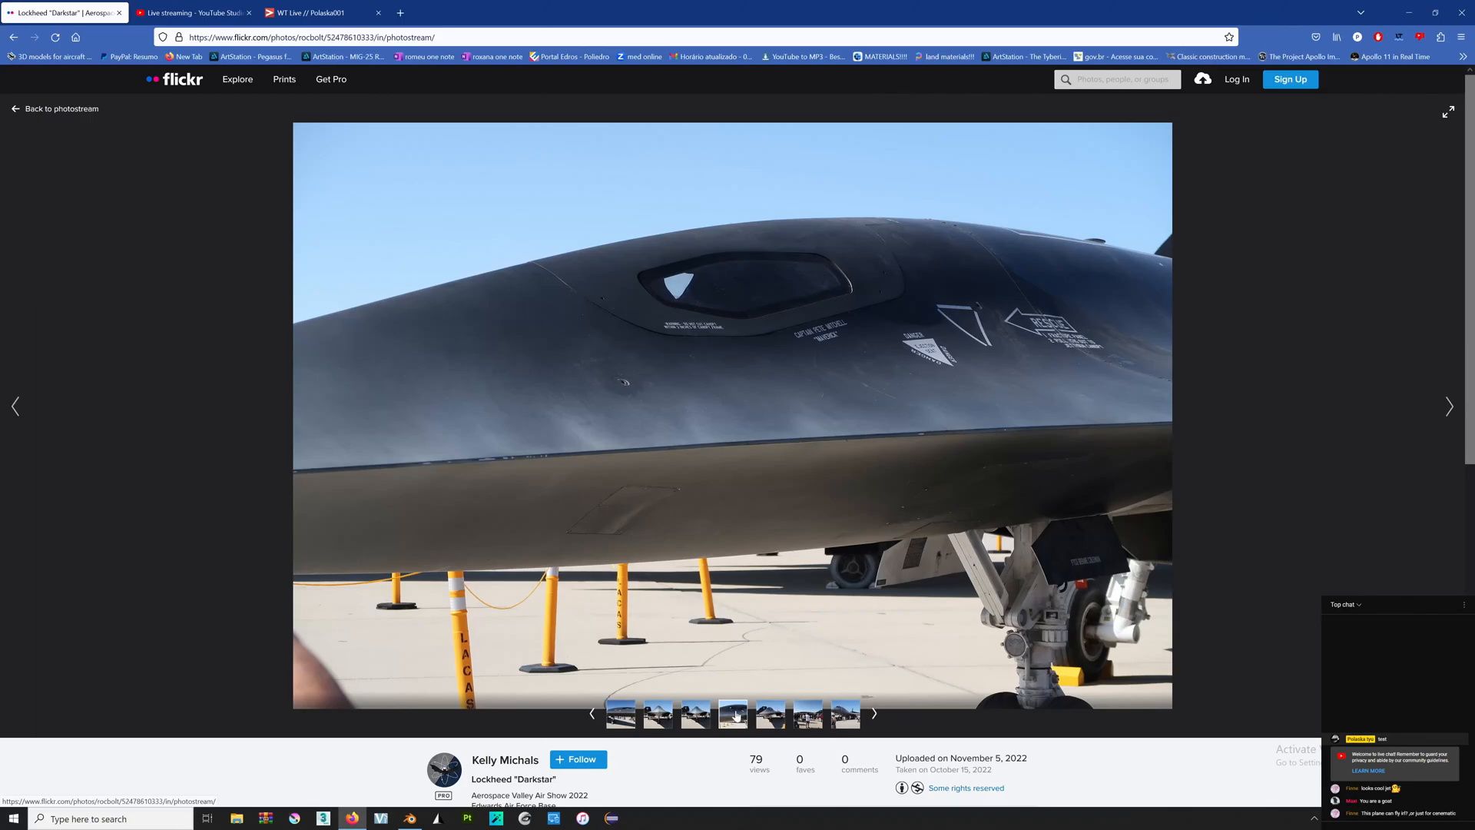
left_click(670, 721)
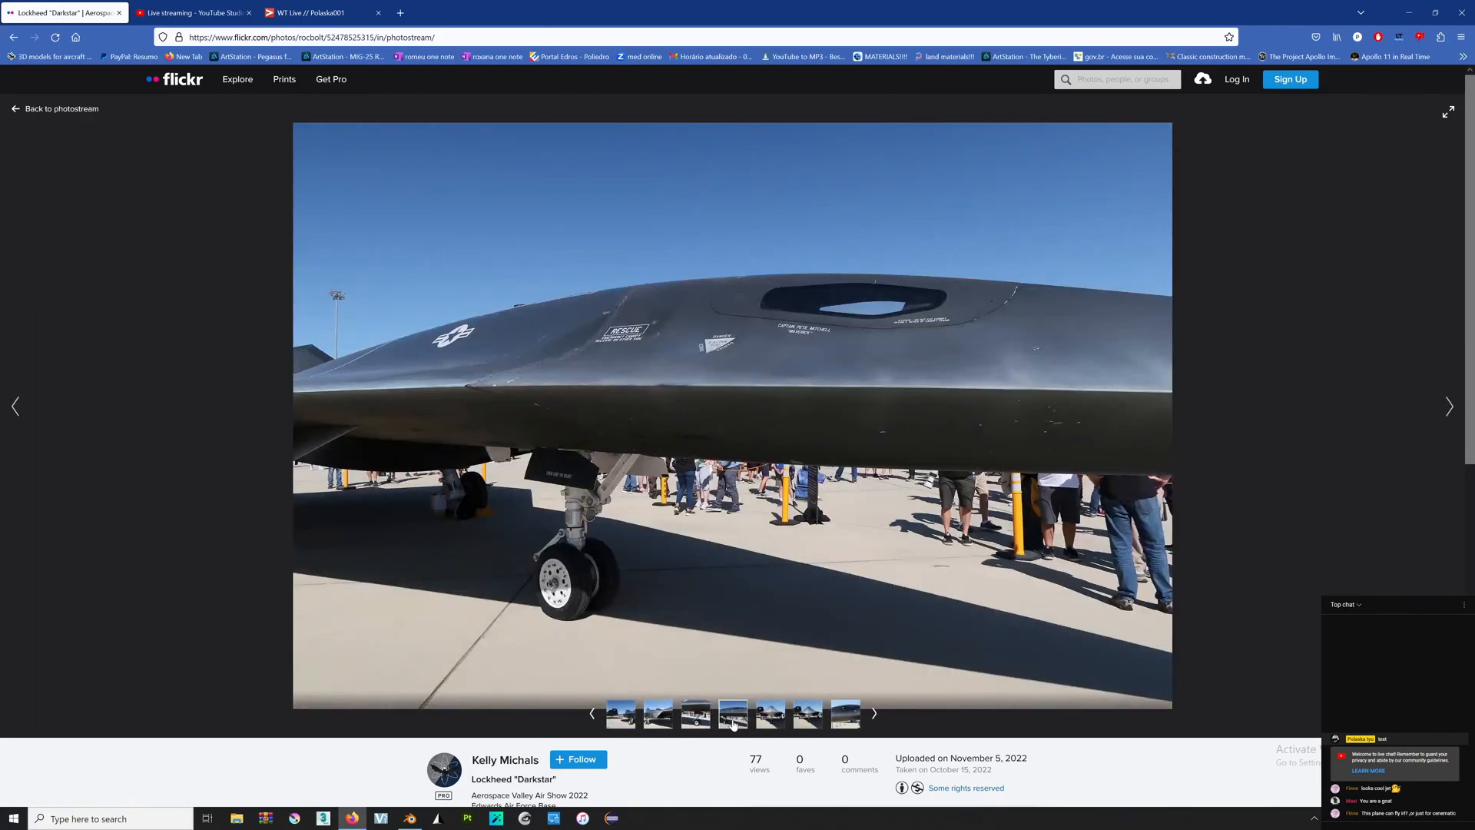
left_click(671, 719)
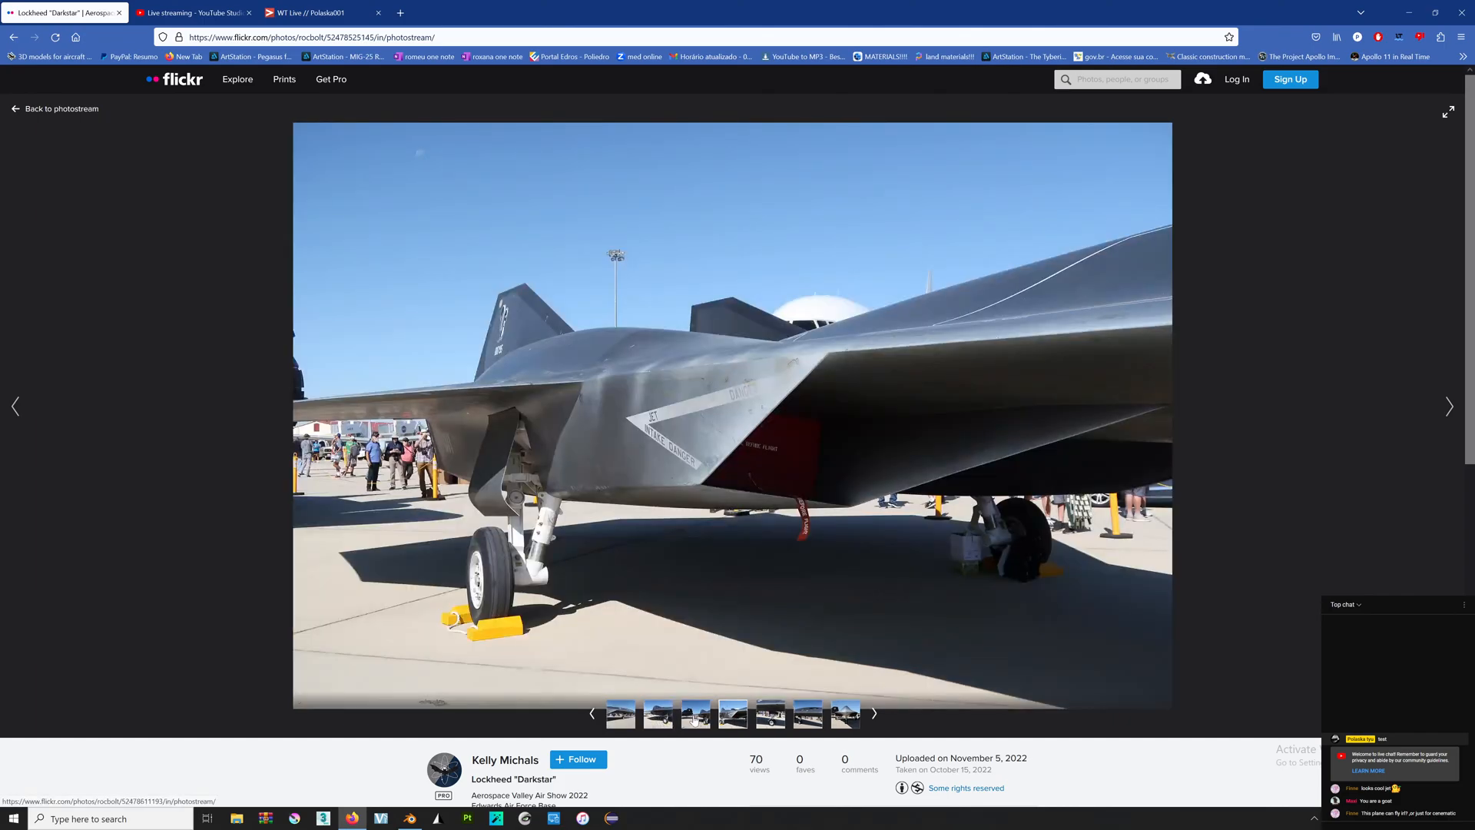
left_click(698, 720)
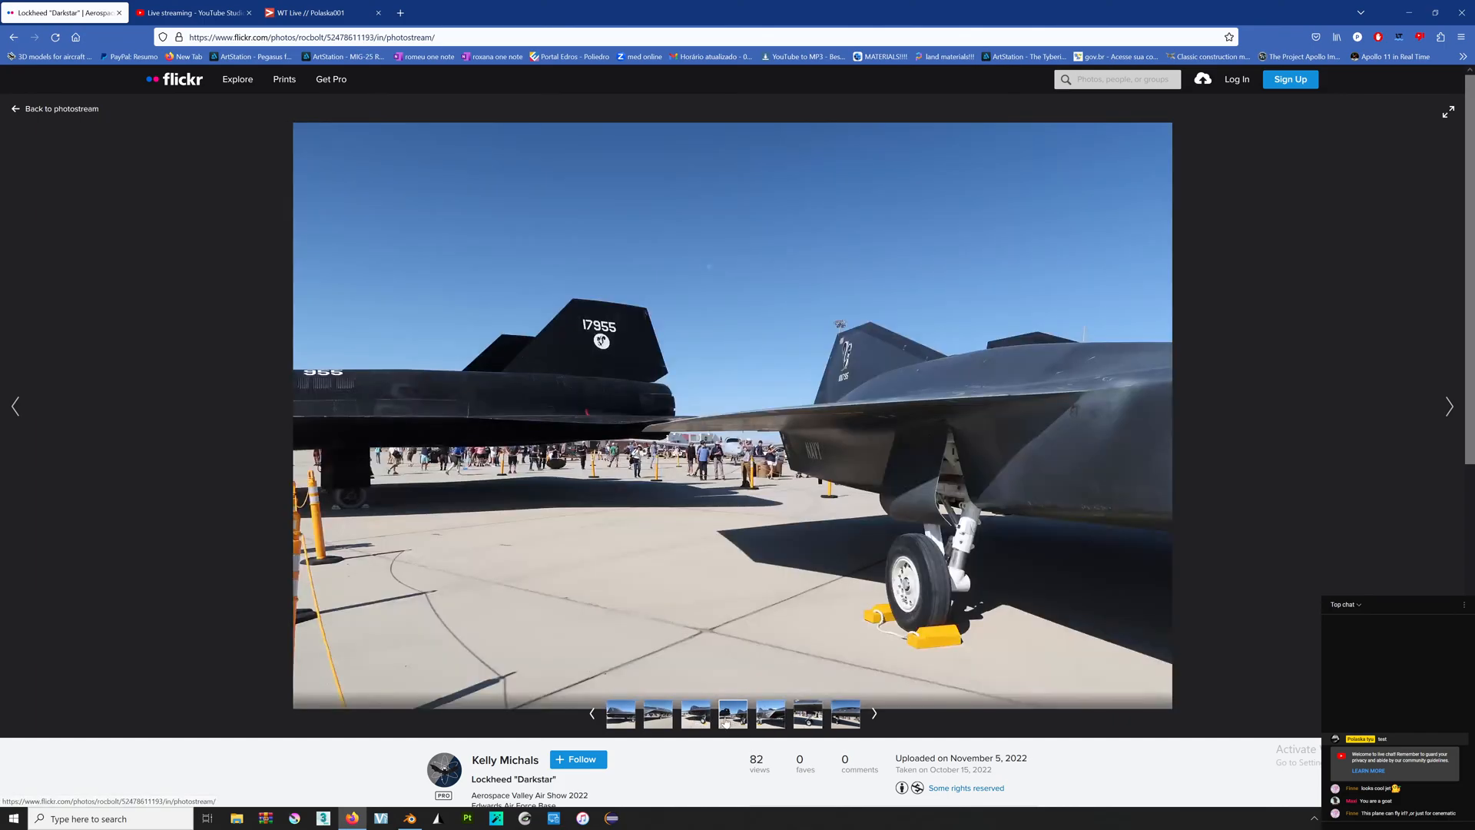
left_click(769, 714)
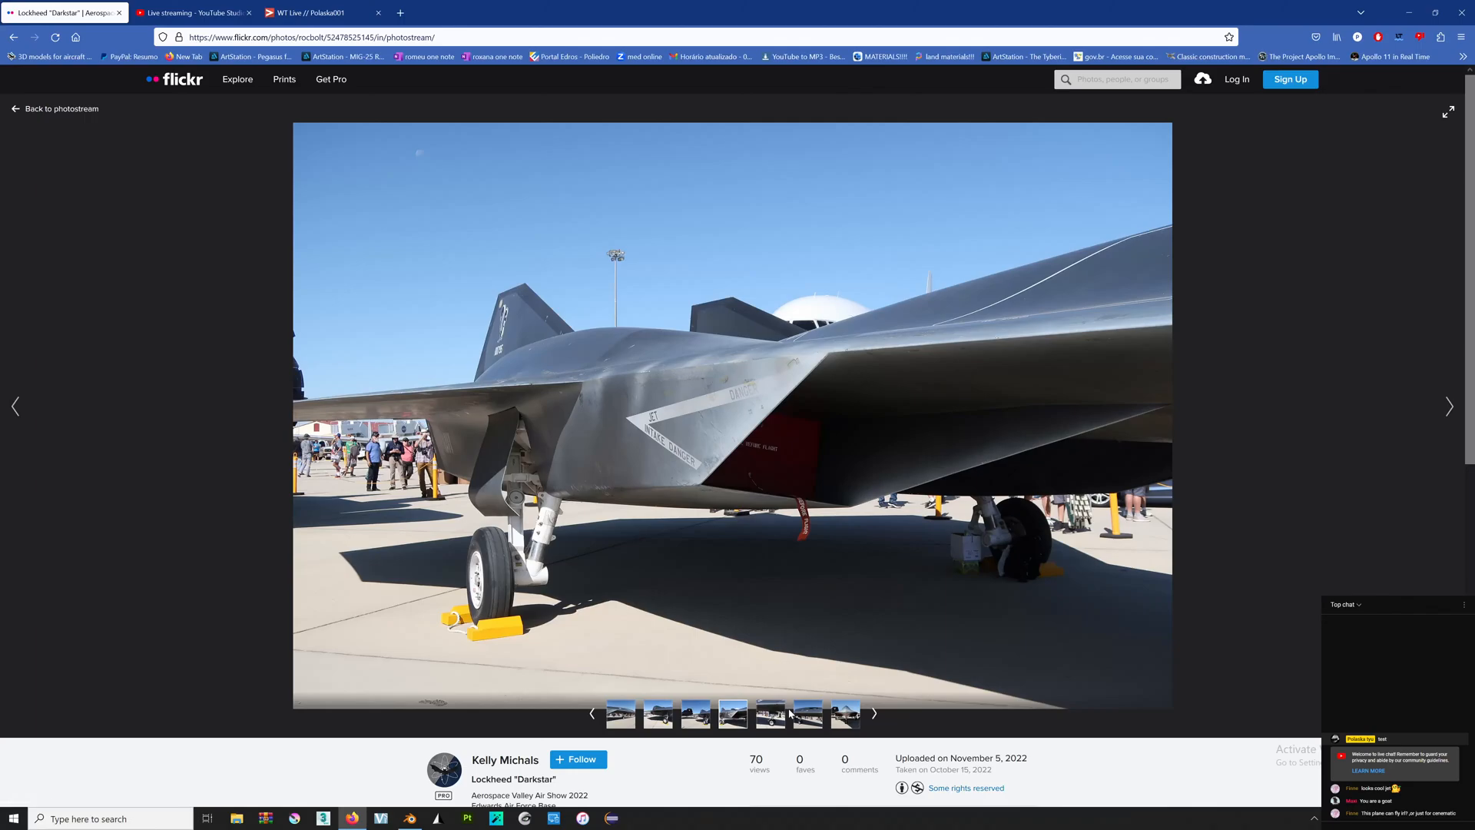
Return to Blender and compare the nose gear strut and jet with the reference photos in back orthographic view.
key("alt+Tab")
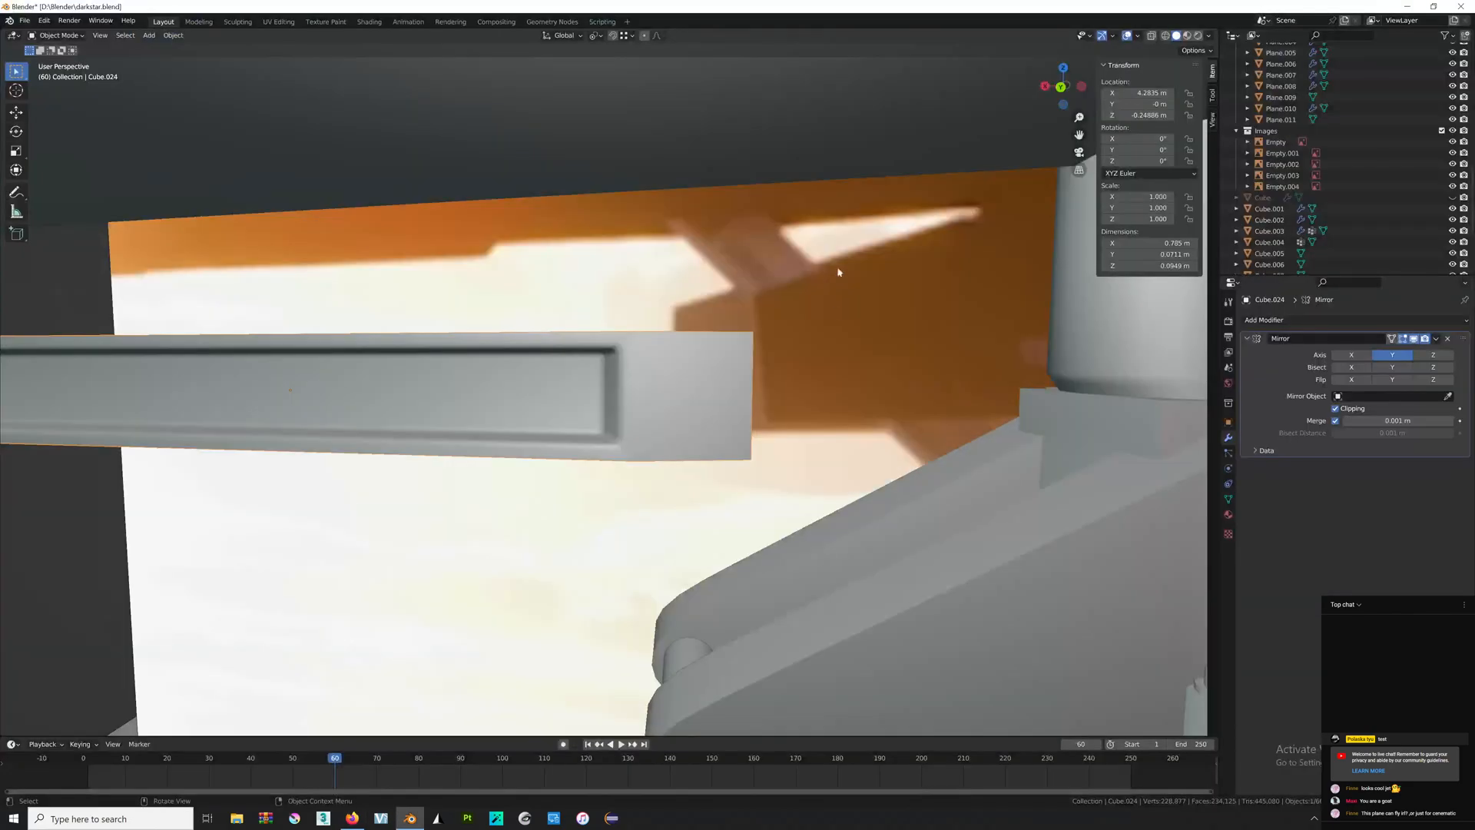
scroll(840, 273, "down", 9)
scroll(821, 284, "up", 4)
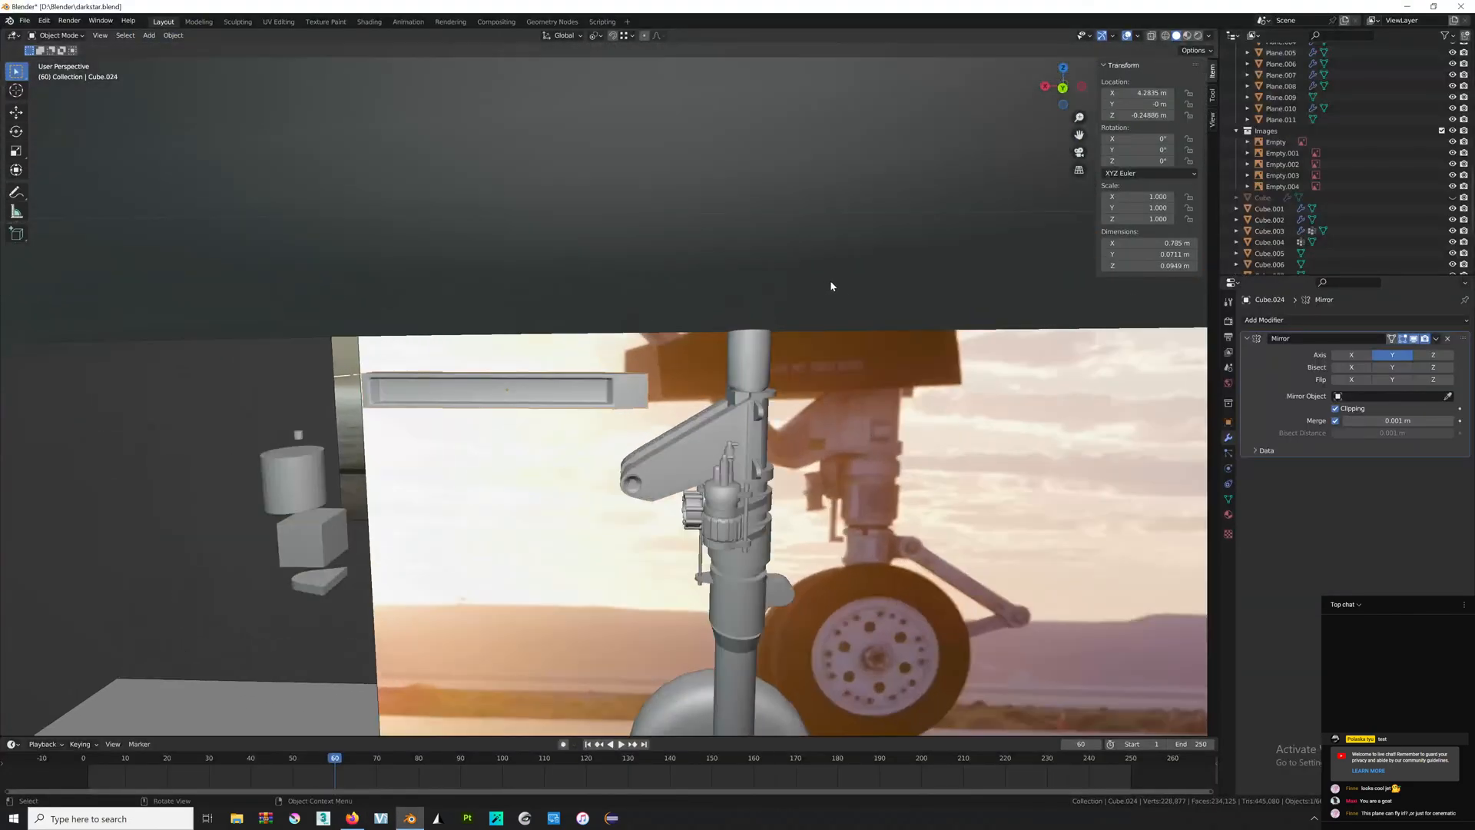
left_click(1062, 86)
scroll(860, 311, "down", 3)
scroll(791, 350, "up", 4)
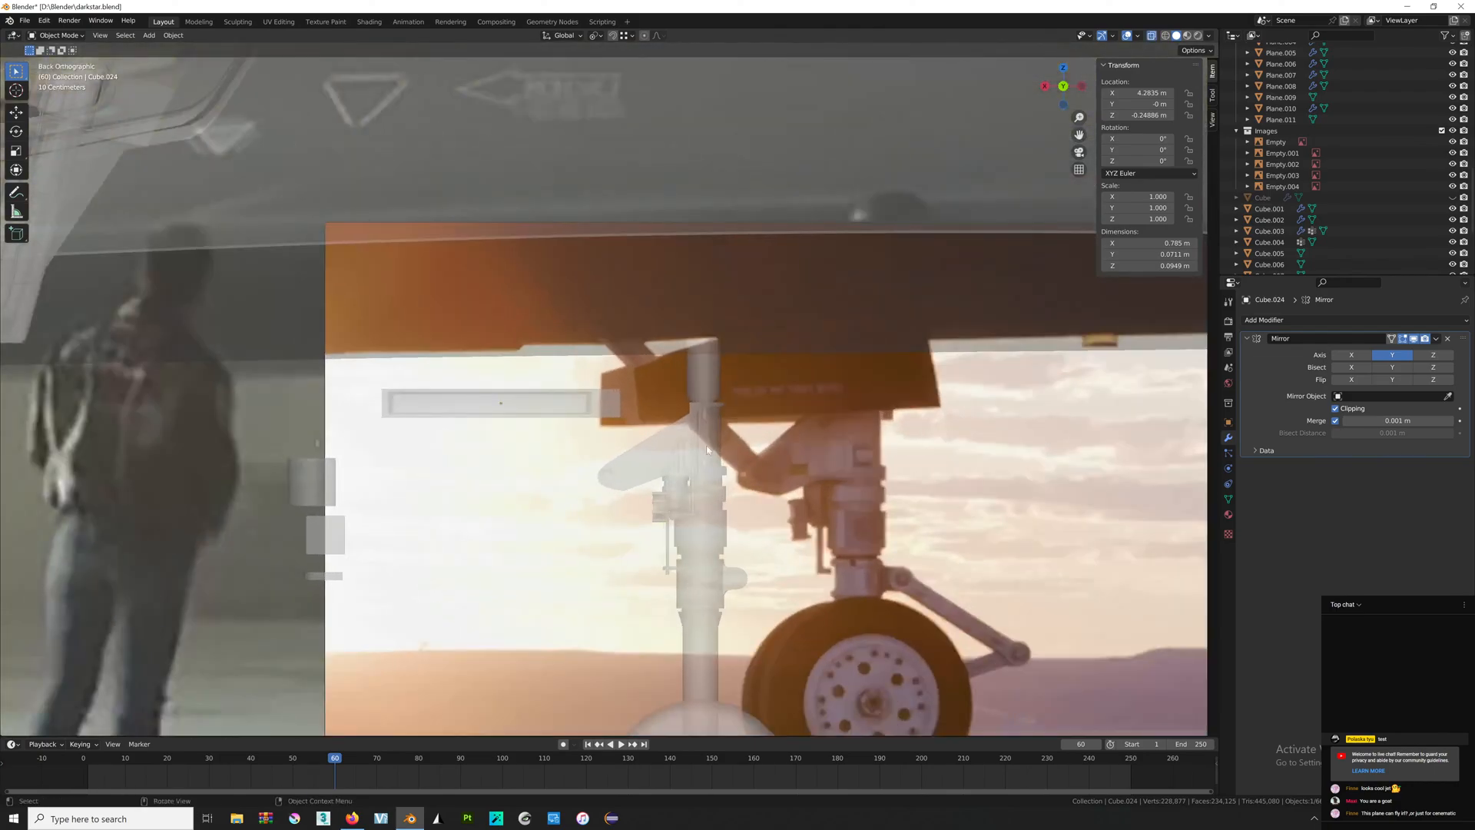
left_click(713, 365)
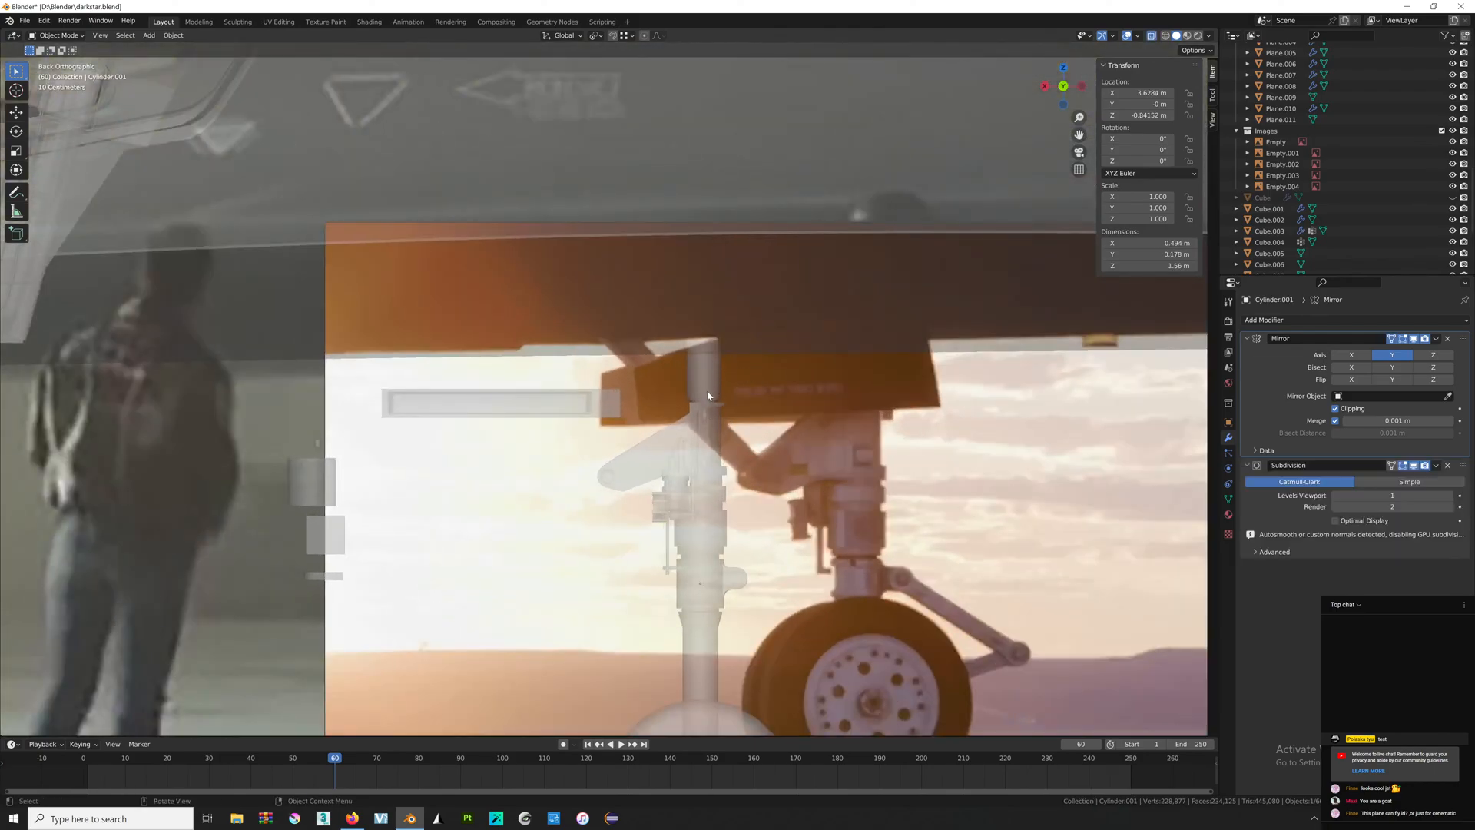
scroll(723, 371, "up", 4)
scroll(713, 482, "down", 5)
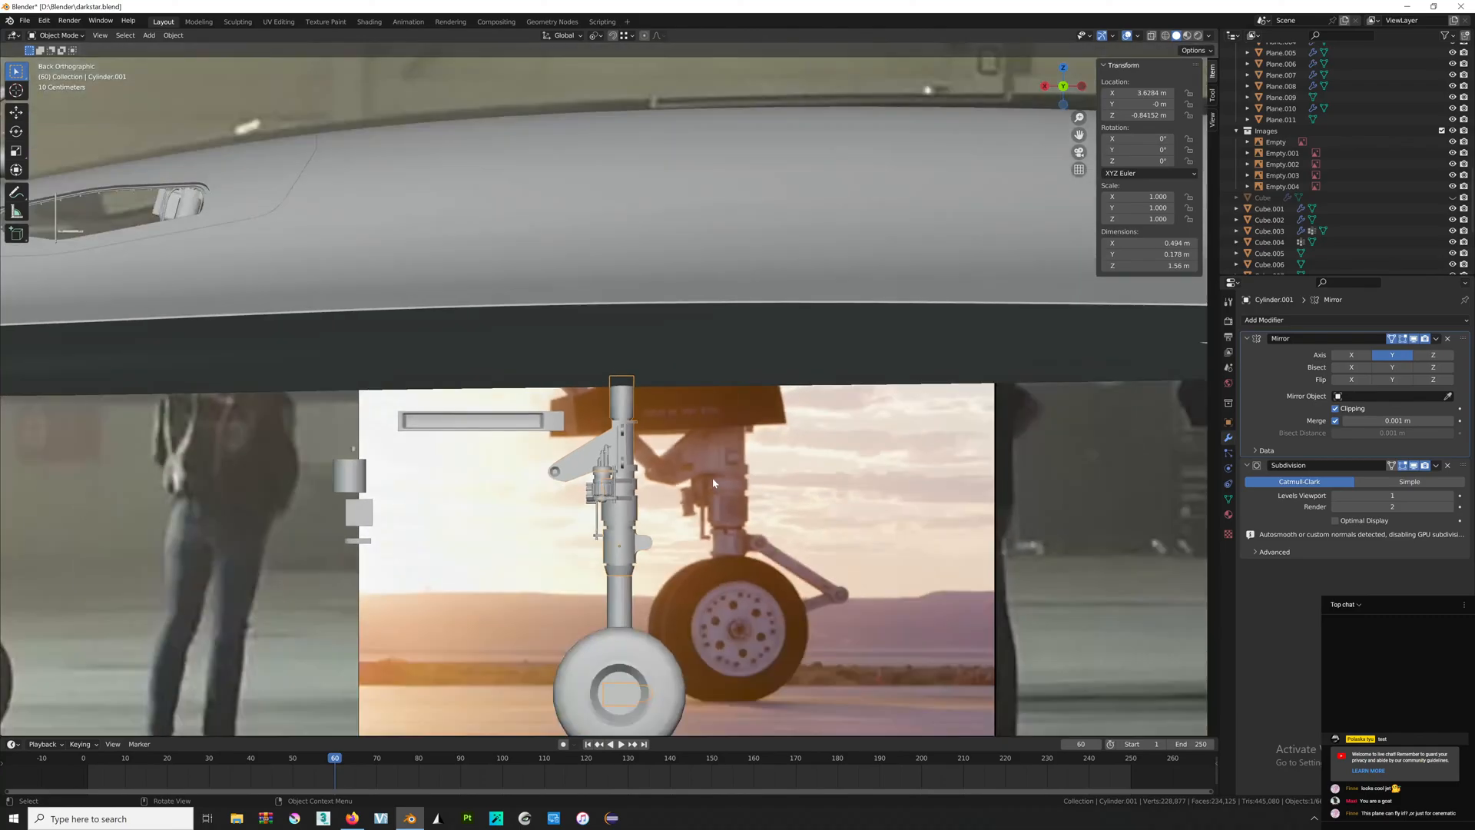
scroll(712, 482, "down", 4)
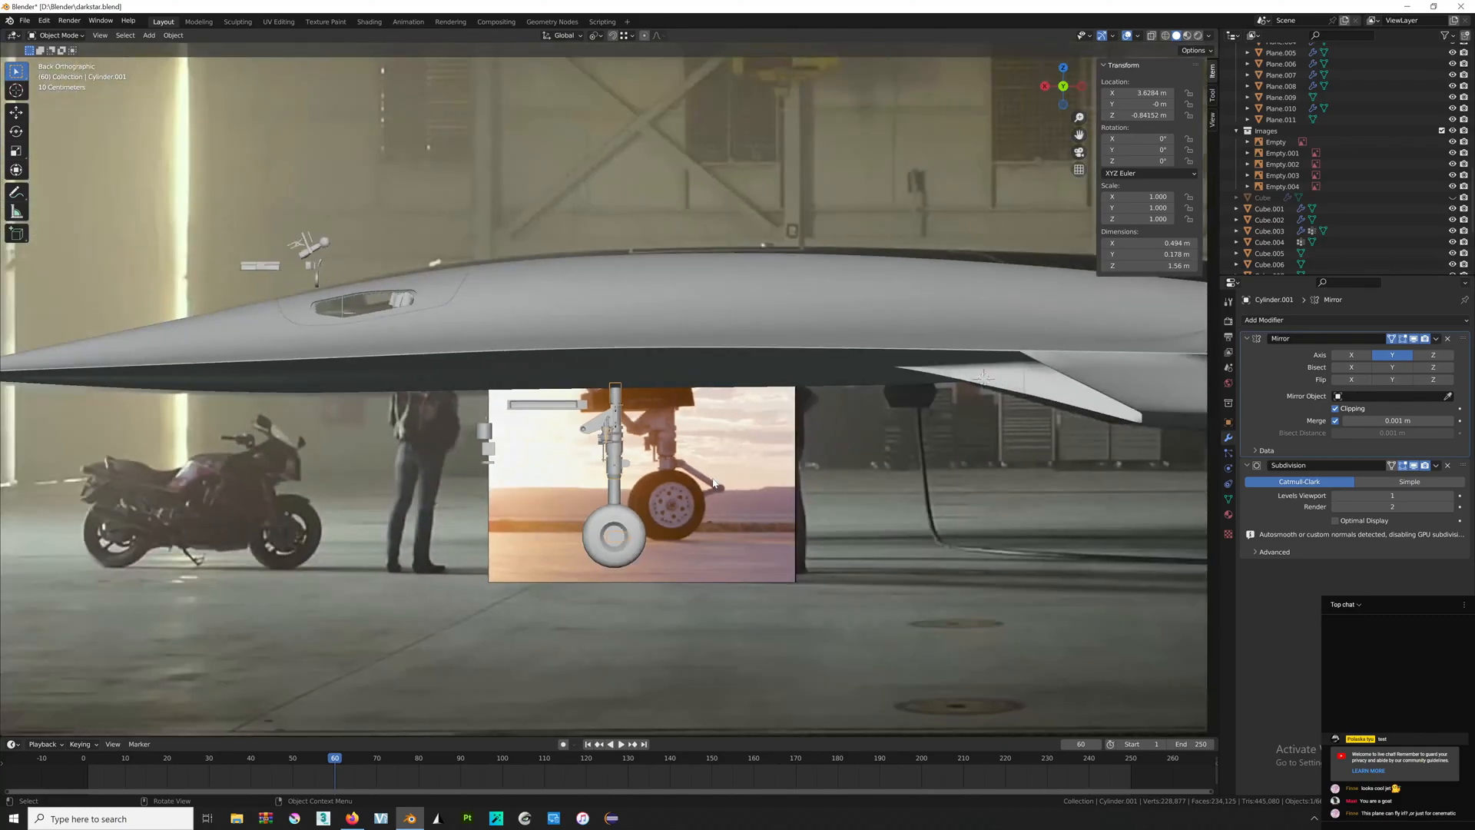
scroll(713, 482, "up", 8)
scroll(713, 476, "down", 6)
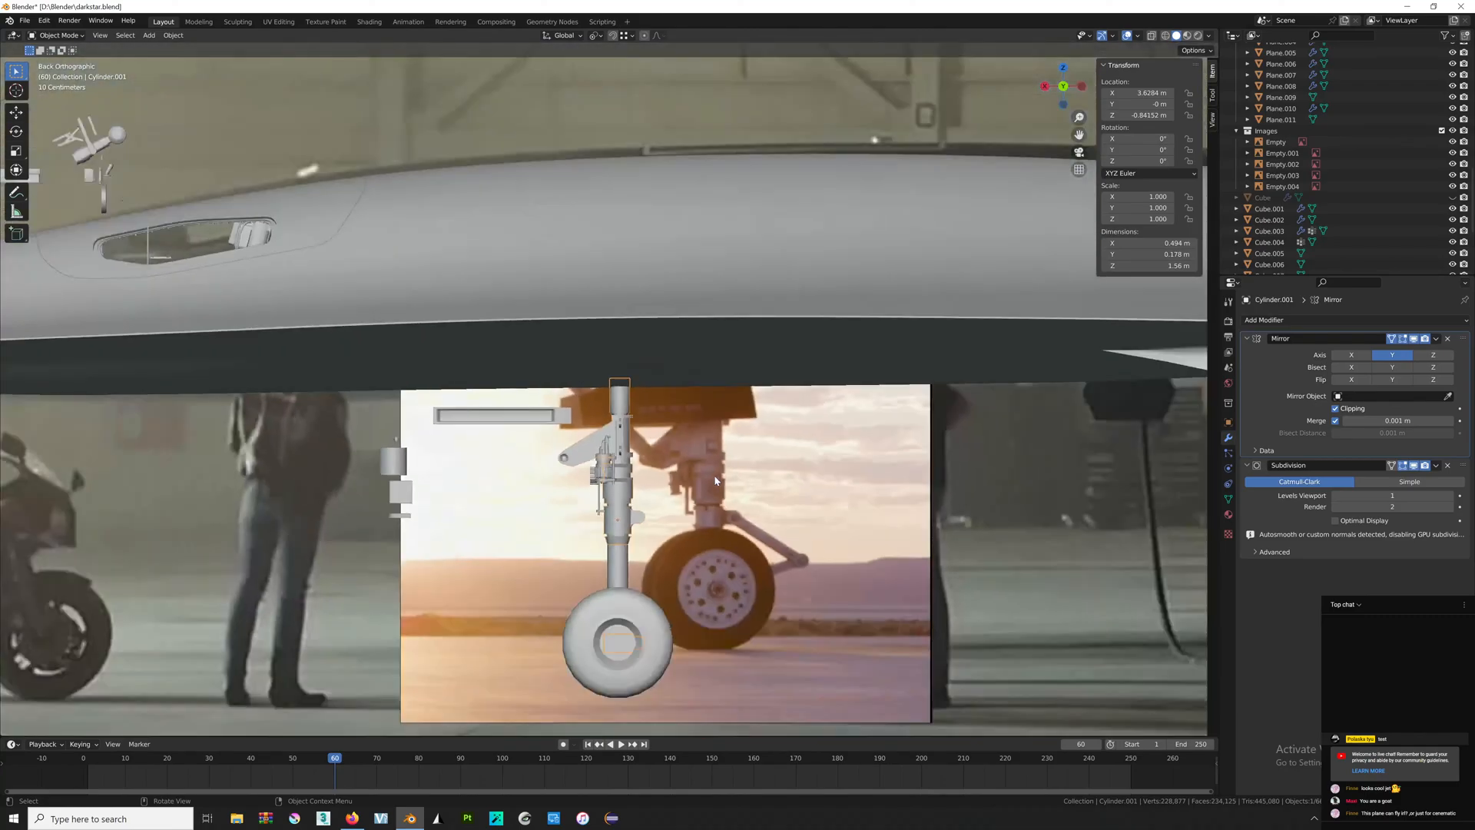
scroll(713, 476, "down", 12)
scroll(718, 483, "up", 2)
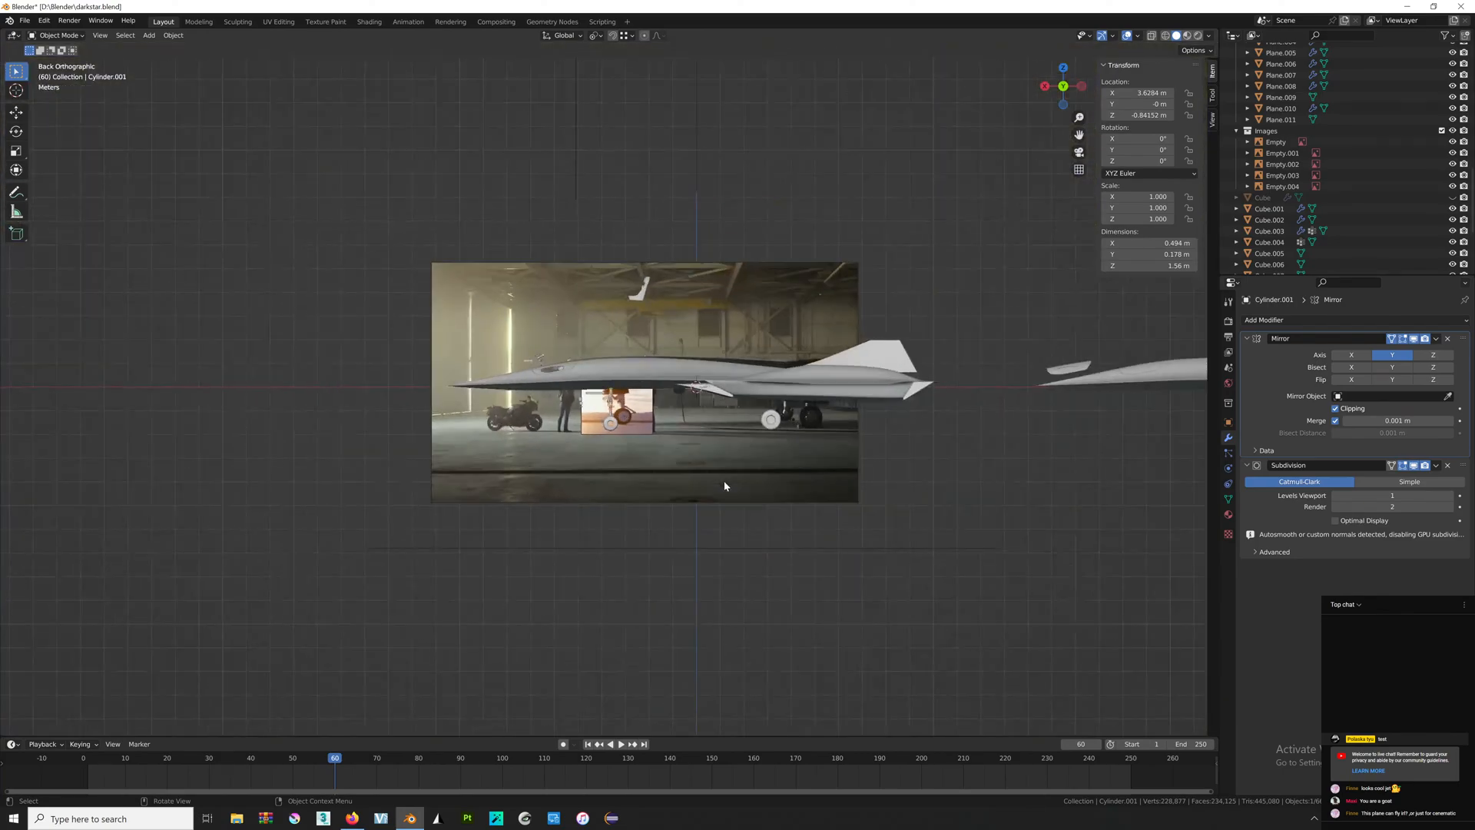
scroll(611, 390, "up", 14)
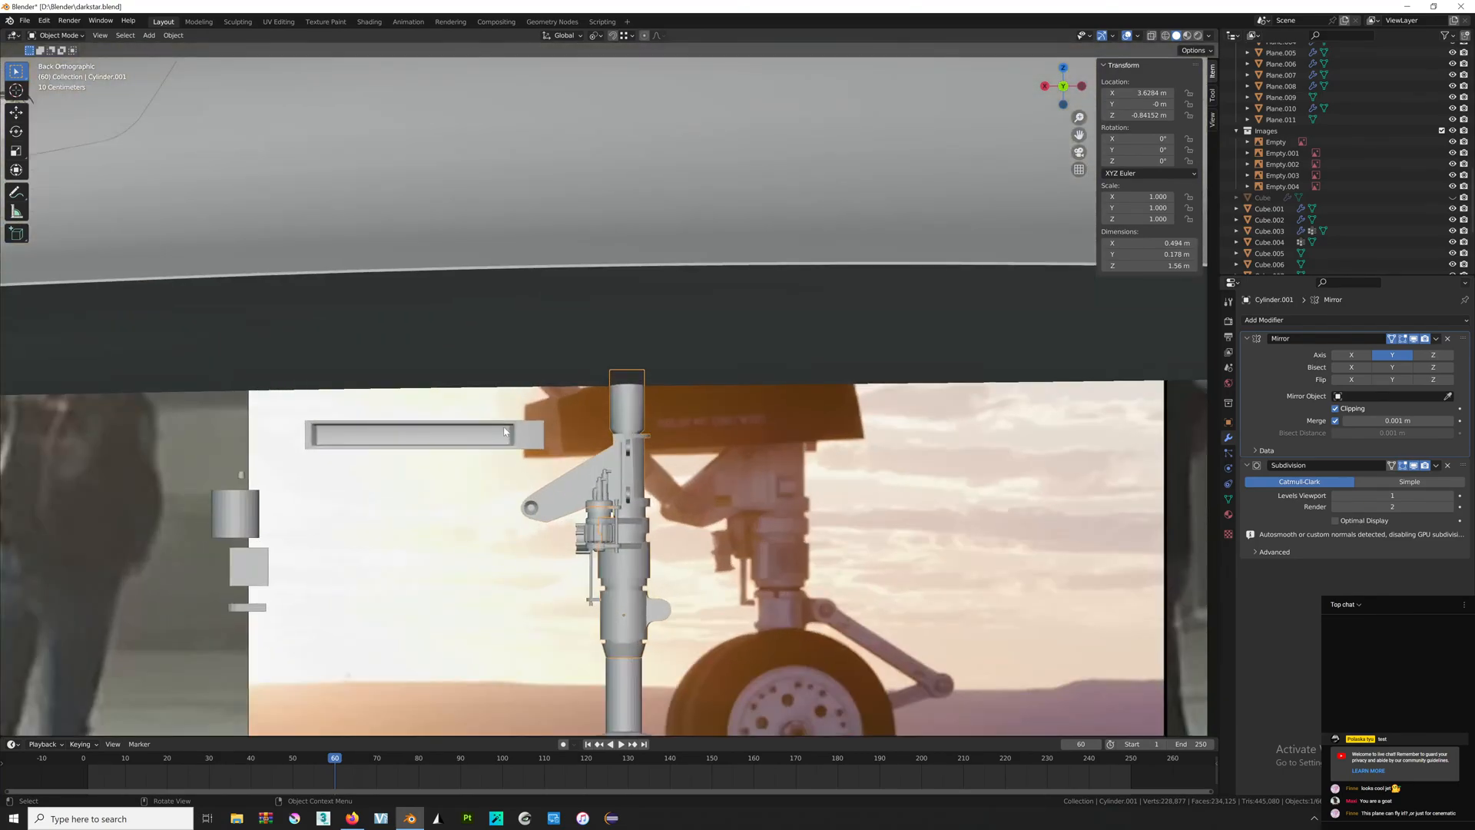
Rotate the brace to about 44.5° about Y and place its solid end at the strut bracket's pin hole.
left_click(525, 433)
scroll(526, 433, "up", 6)
key("r")
left_click(634, 499)
middle_click_drag(603, 467, 704, 341, "shift")
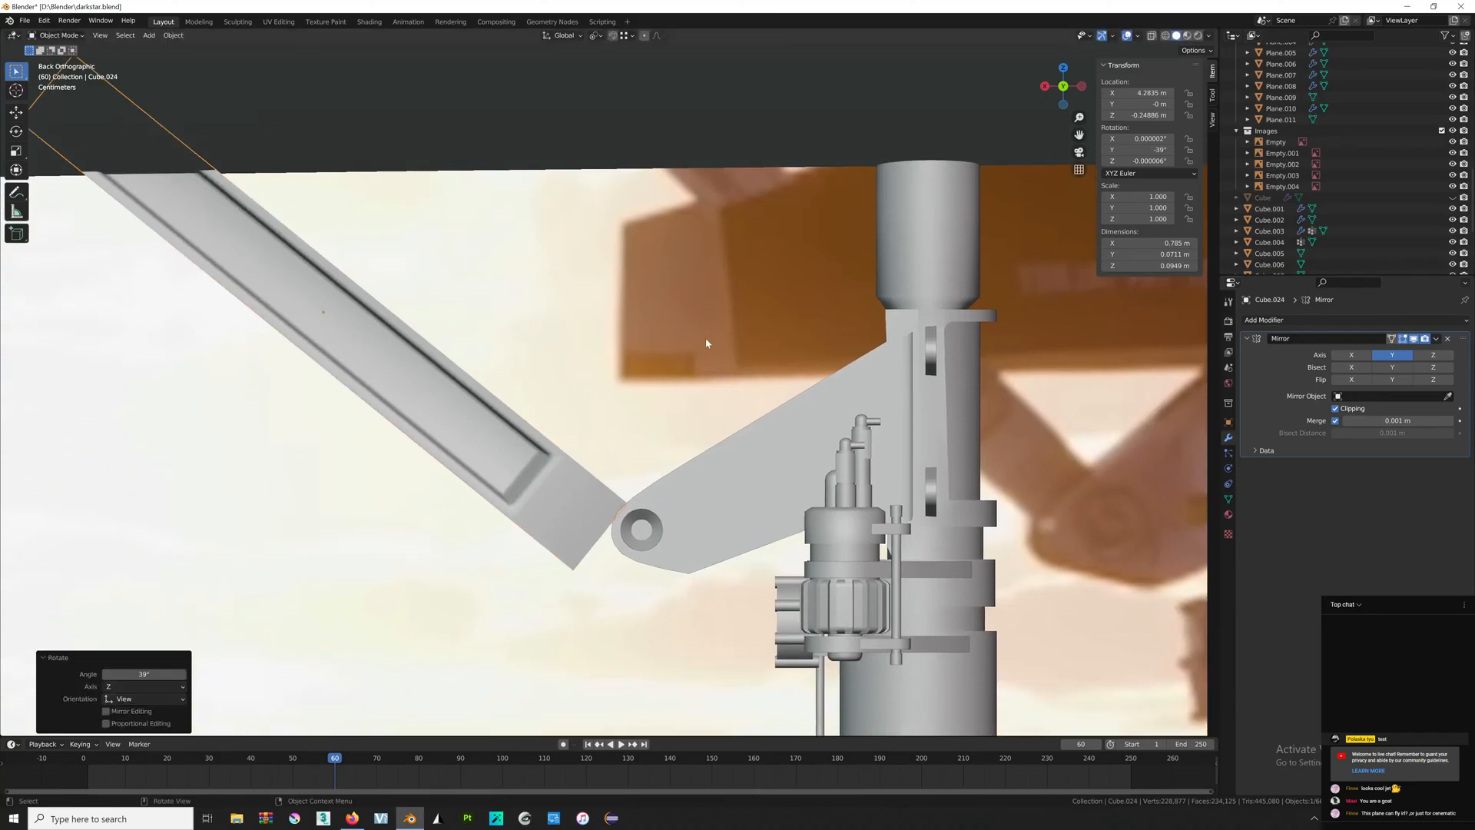
key("g")
left_click(750, 317)
key("r")
left_click(782, 354)
key("g")
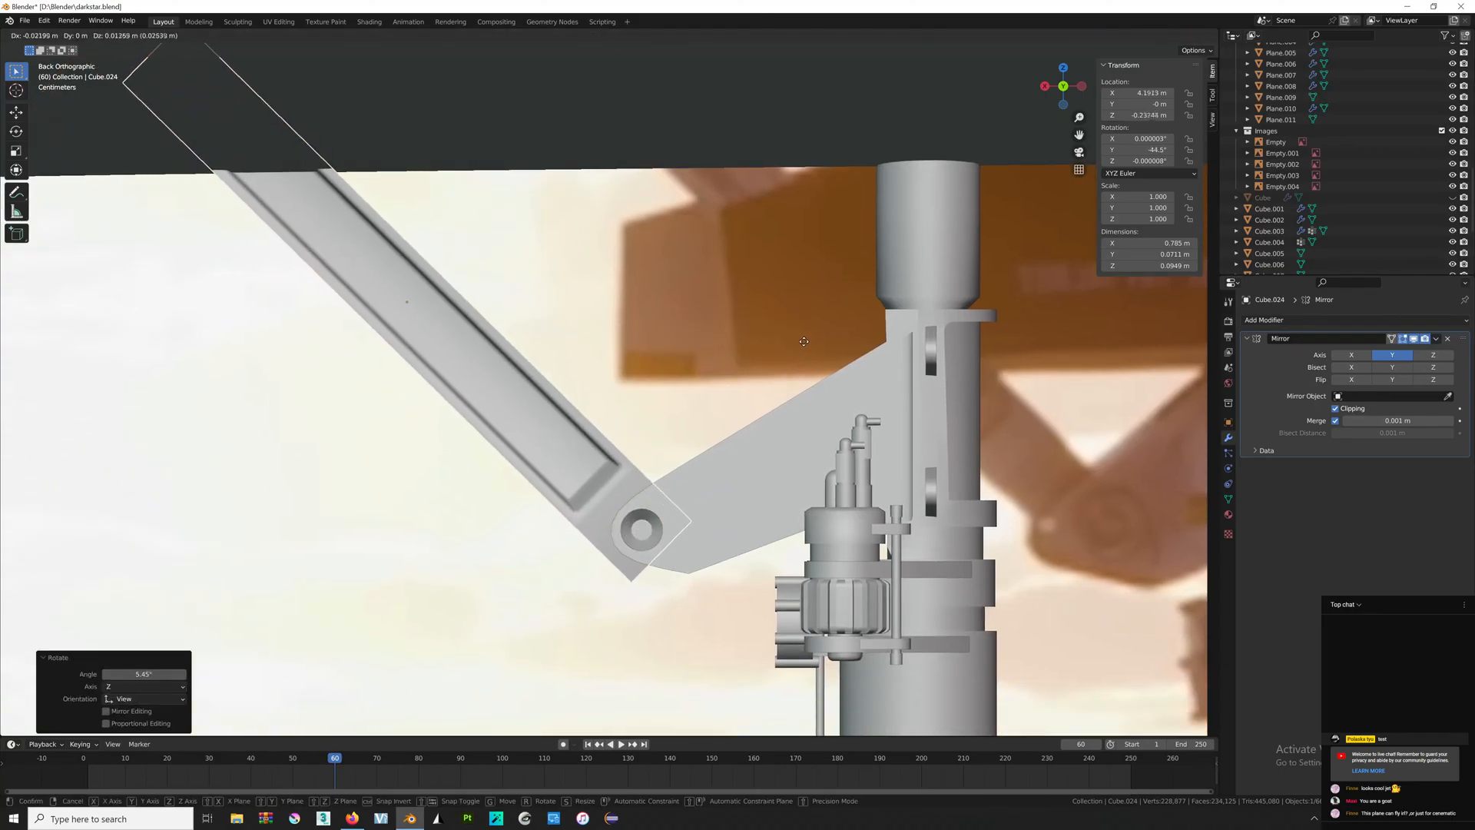
left_click(807, 342)
Glance at the Flickr photo, move the brace off the bracket across the strut, and adjust its tilt to about 43.6°.
key("alt+Tab")
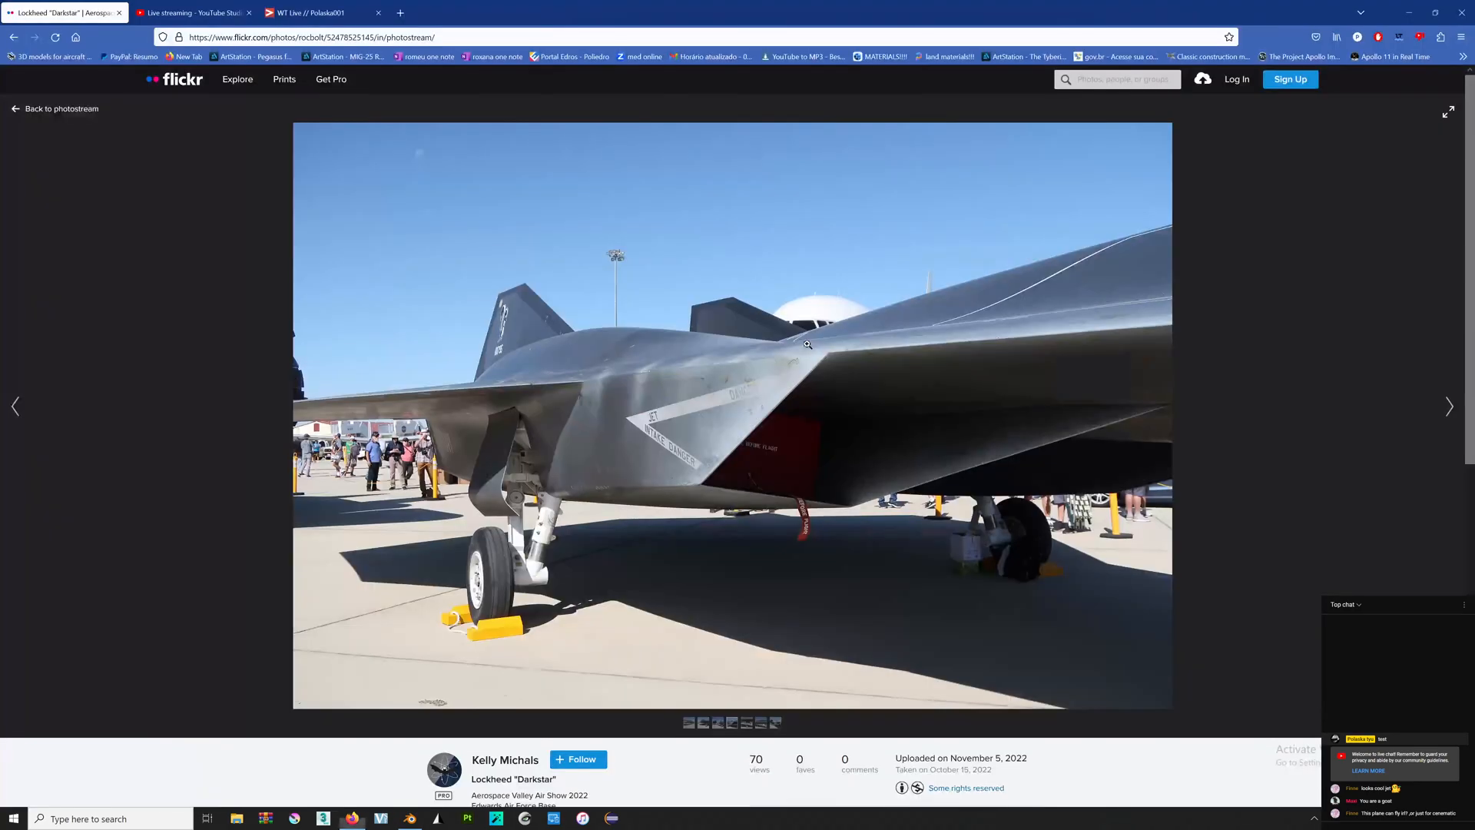
key("alt+Tab")
key("g")
left_click(742, 270)
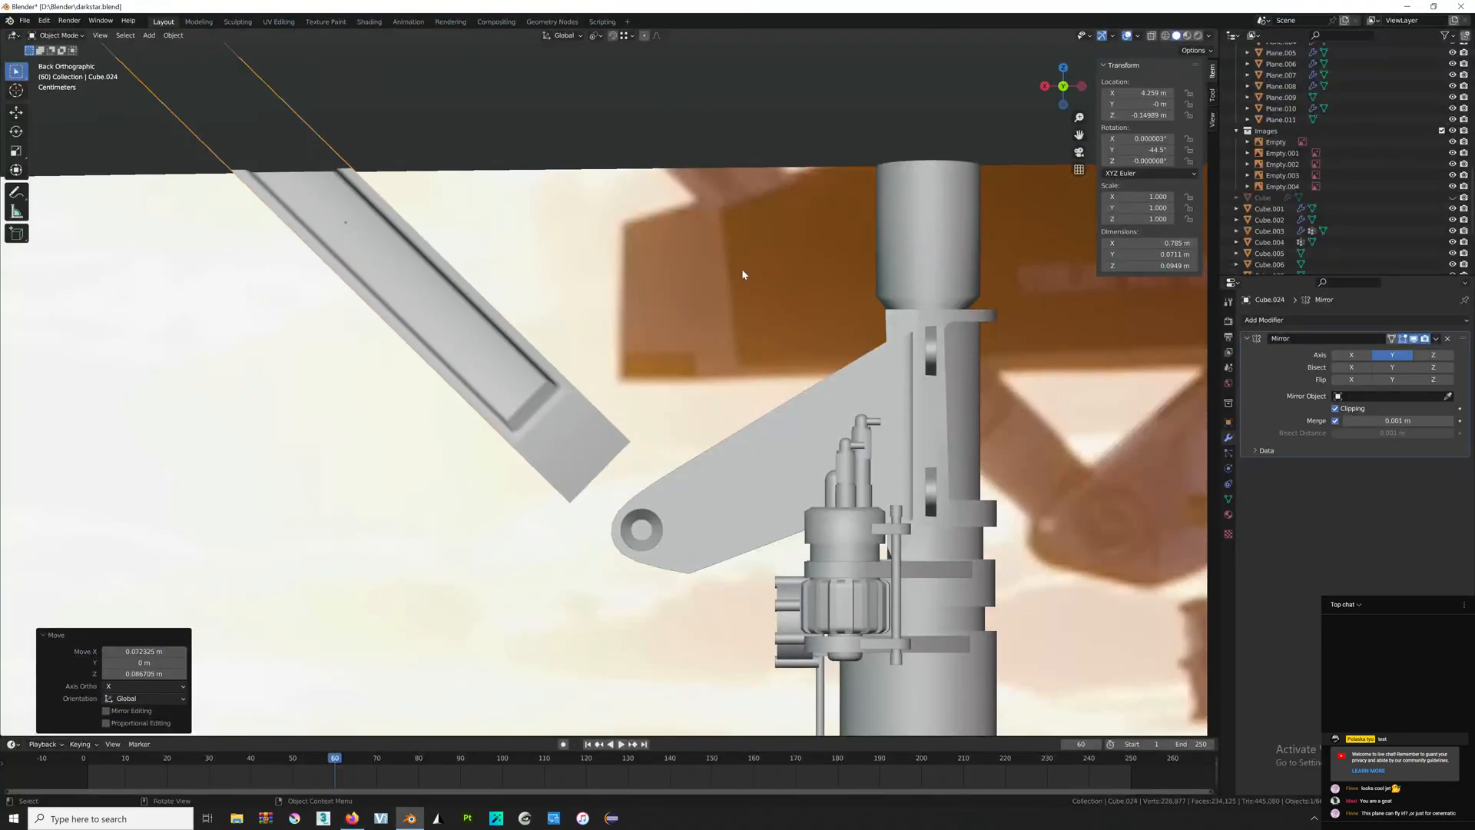
key("r")
left_click(811, 187)
scroll(811, 187, "down", 3)
key("g")
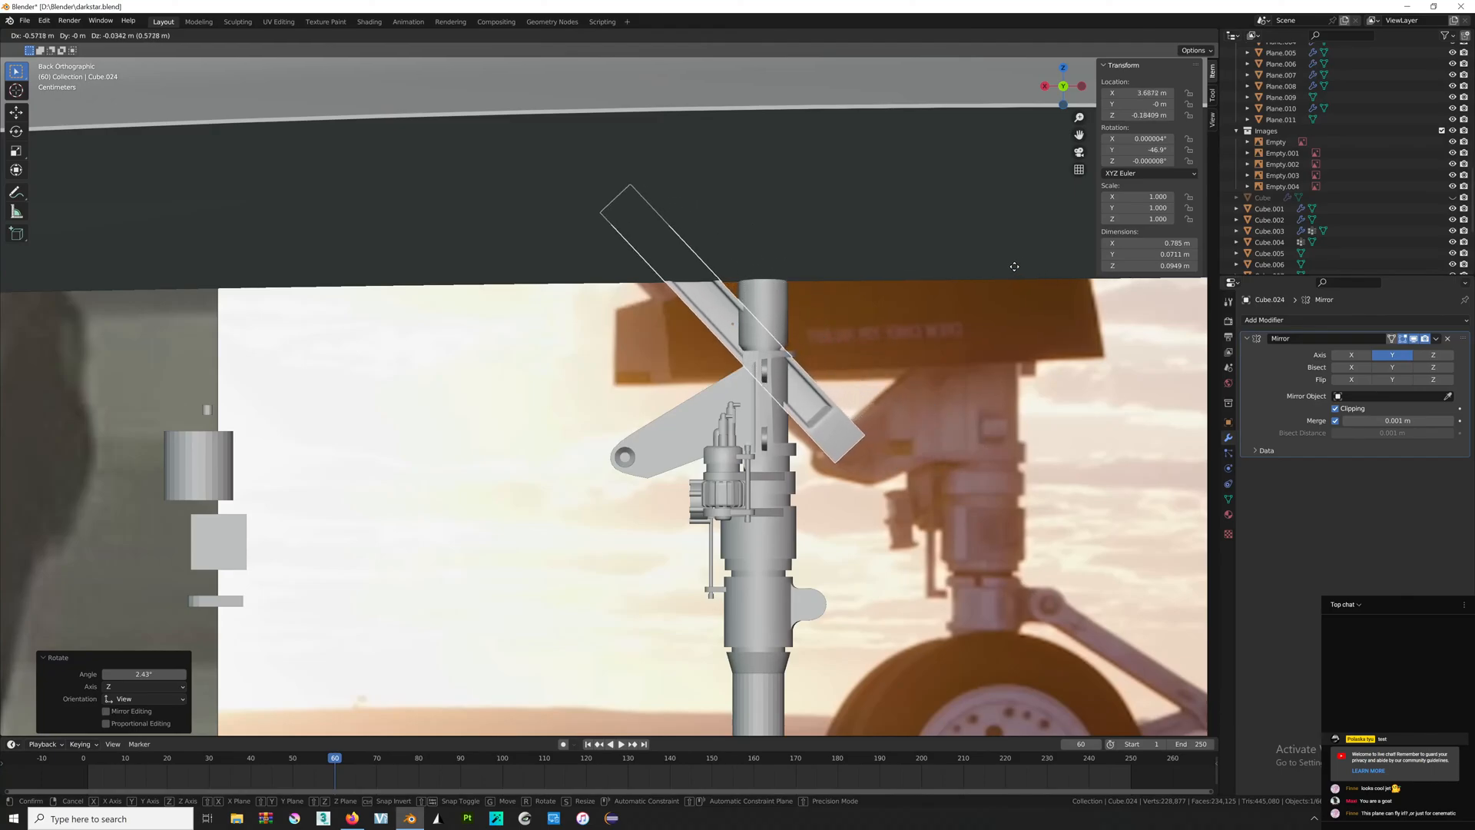
left_click(1007, 268)
key("r")
left_click(1004, 249)
Shift the brace along X from the strut until its solid end sits just ahead of the bracket's pin hole.
key("g")
left_click(992, 251)
key("g")
key("x")
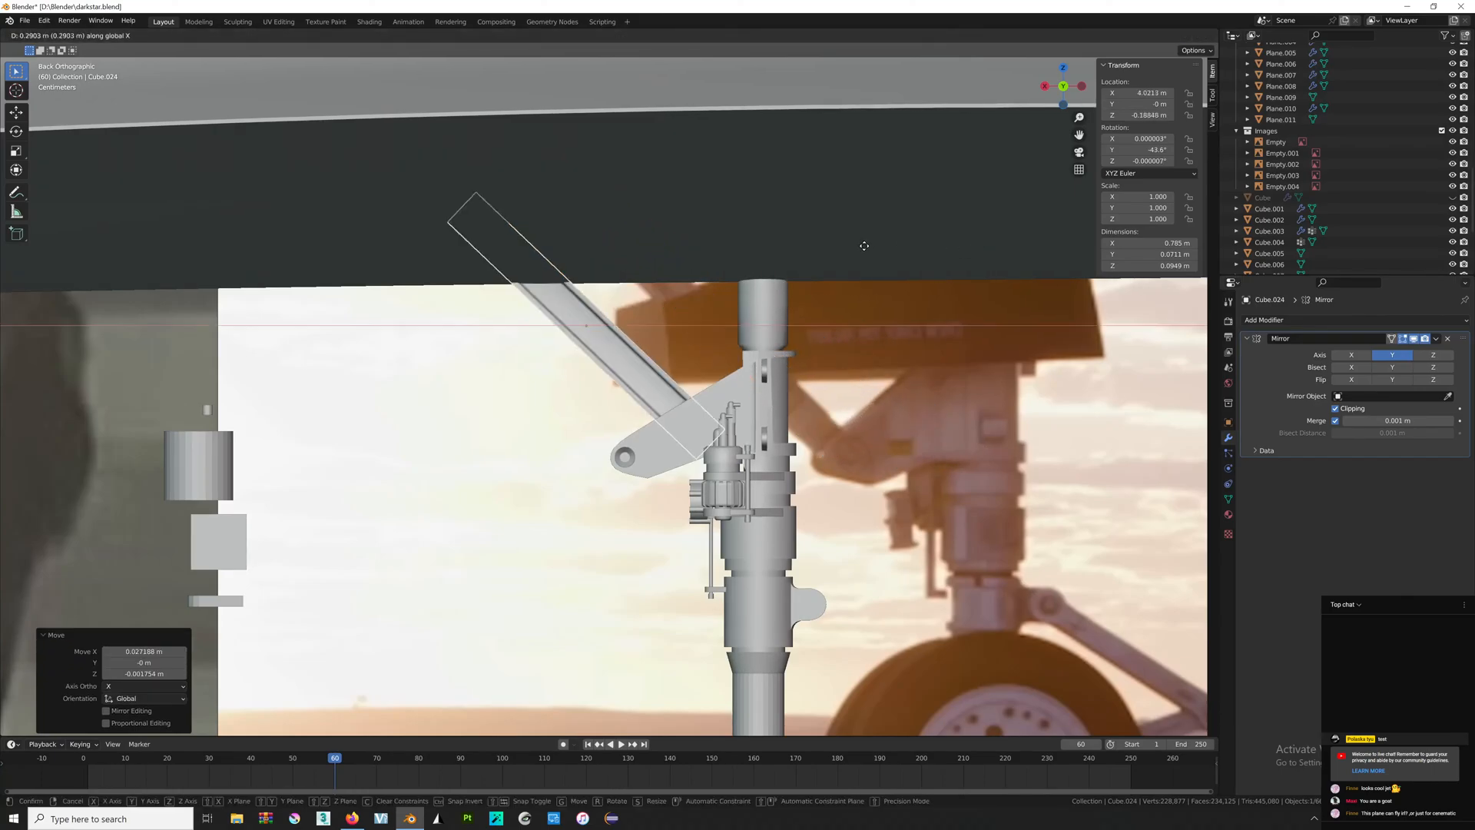
left_click(783, 251)
key("g")
key("x")
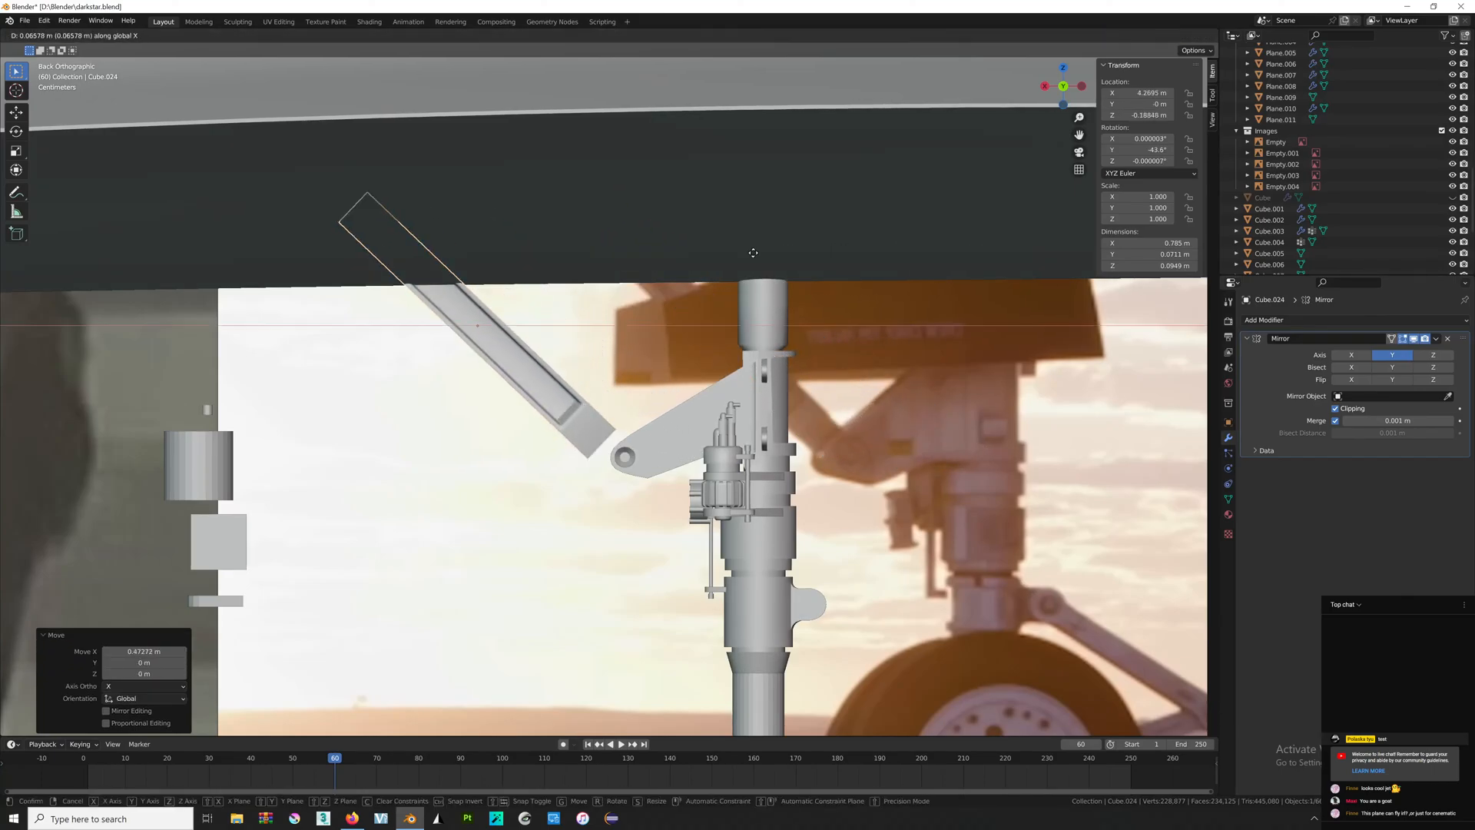
left_click(757, 255)
Switch to the browser and find the Flickr front-view Darkstar photo, enlarging it to examine the nose gear's brace connection.
key("Tab")
middle_click_drag(603, 432, 609, 468)
key("KP_5")
scroll(615, 369, "up", 3)
left_click(610, 468)
key("alt+Tab")
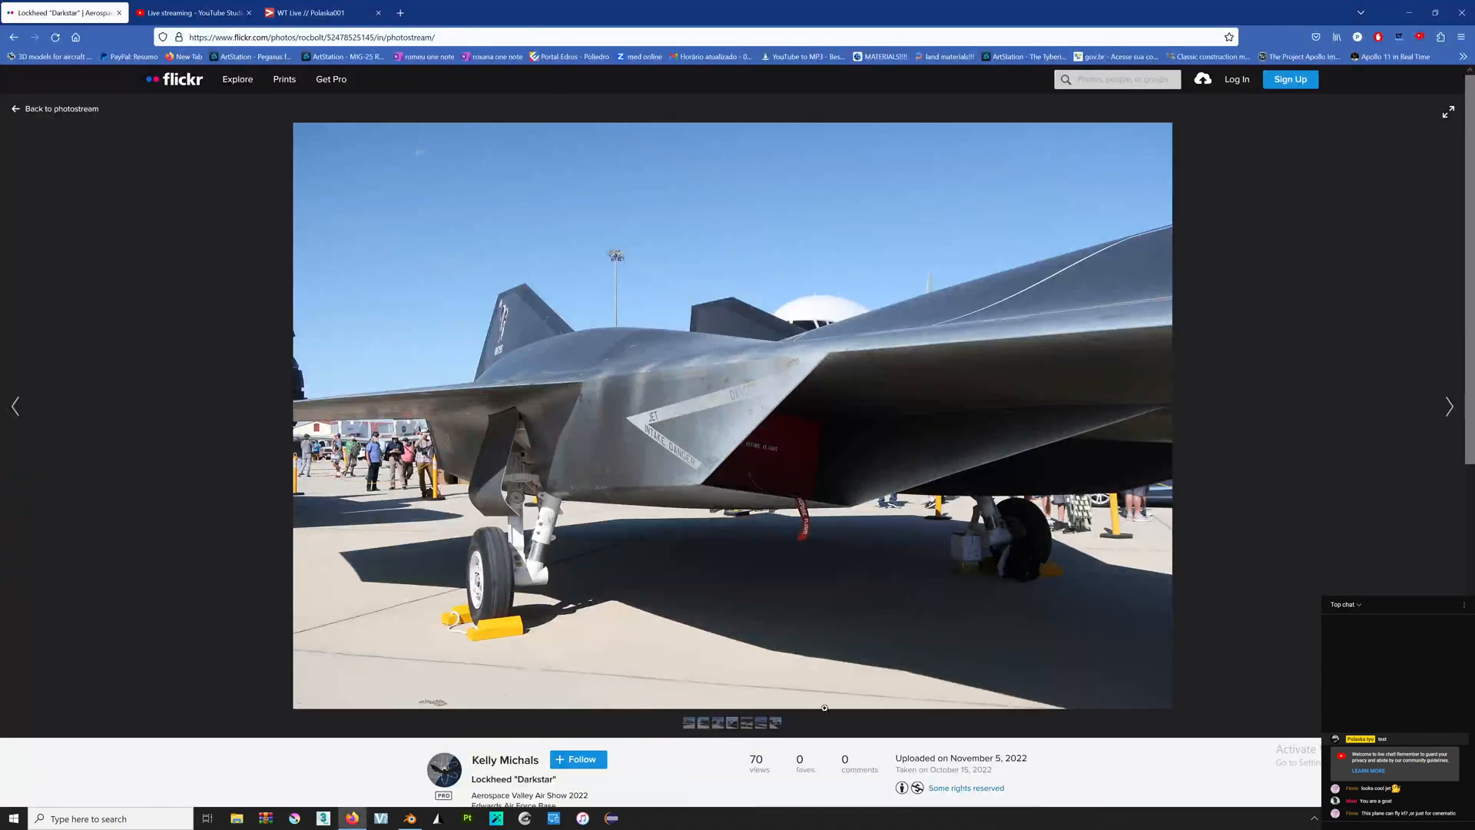
key("Left")
key("Left")
key("Left")
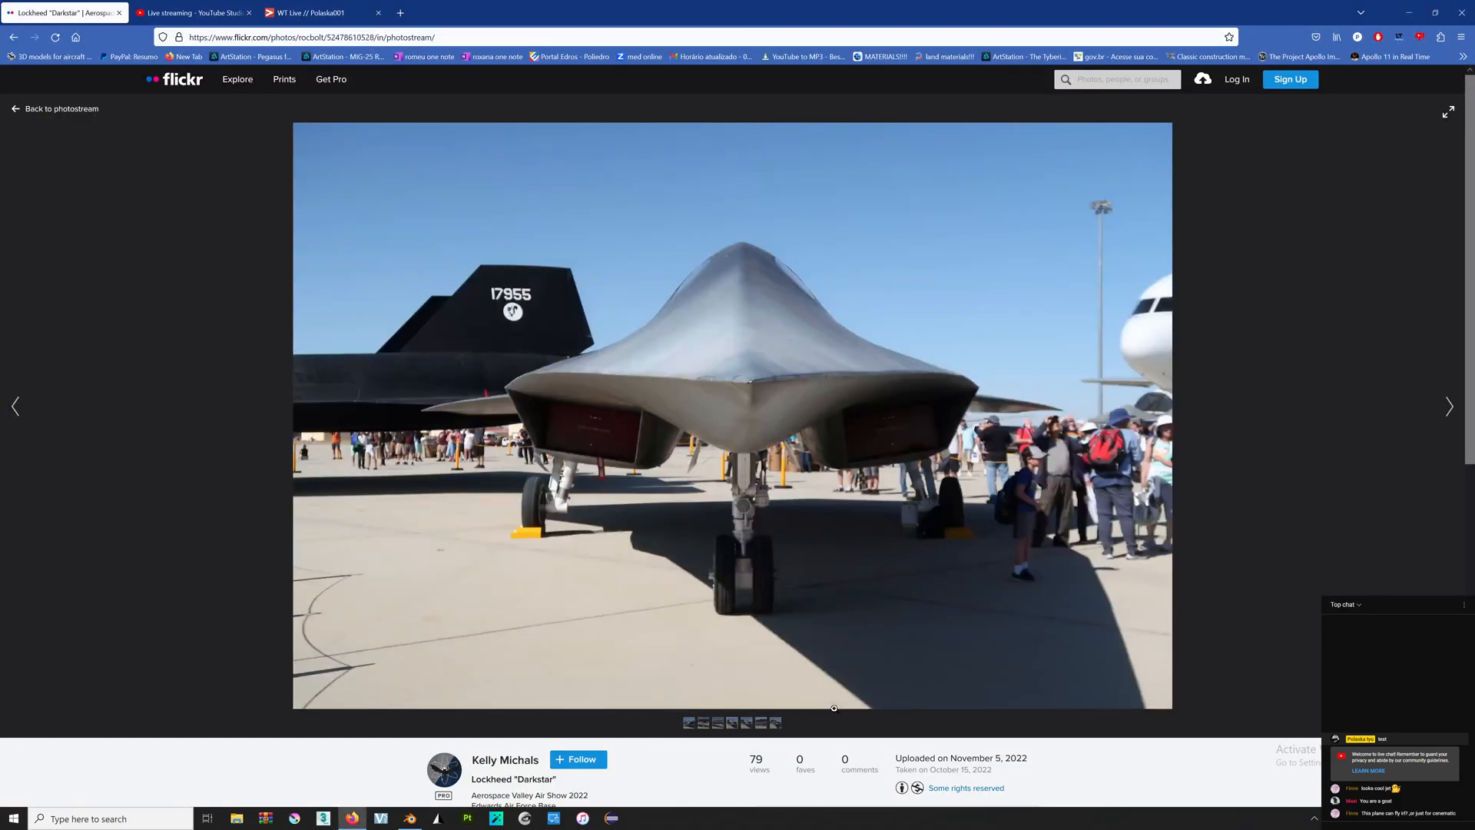
key("Left")
left_click(809, 400)
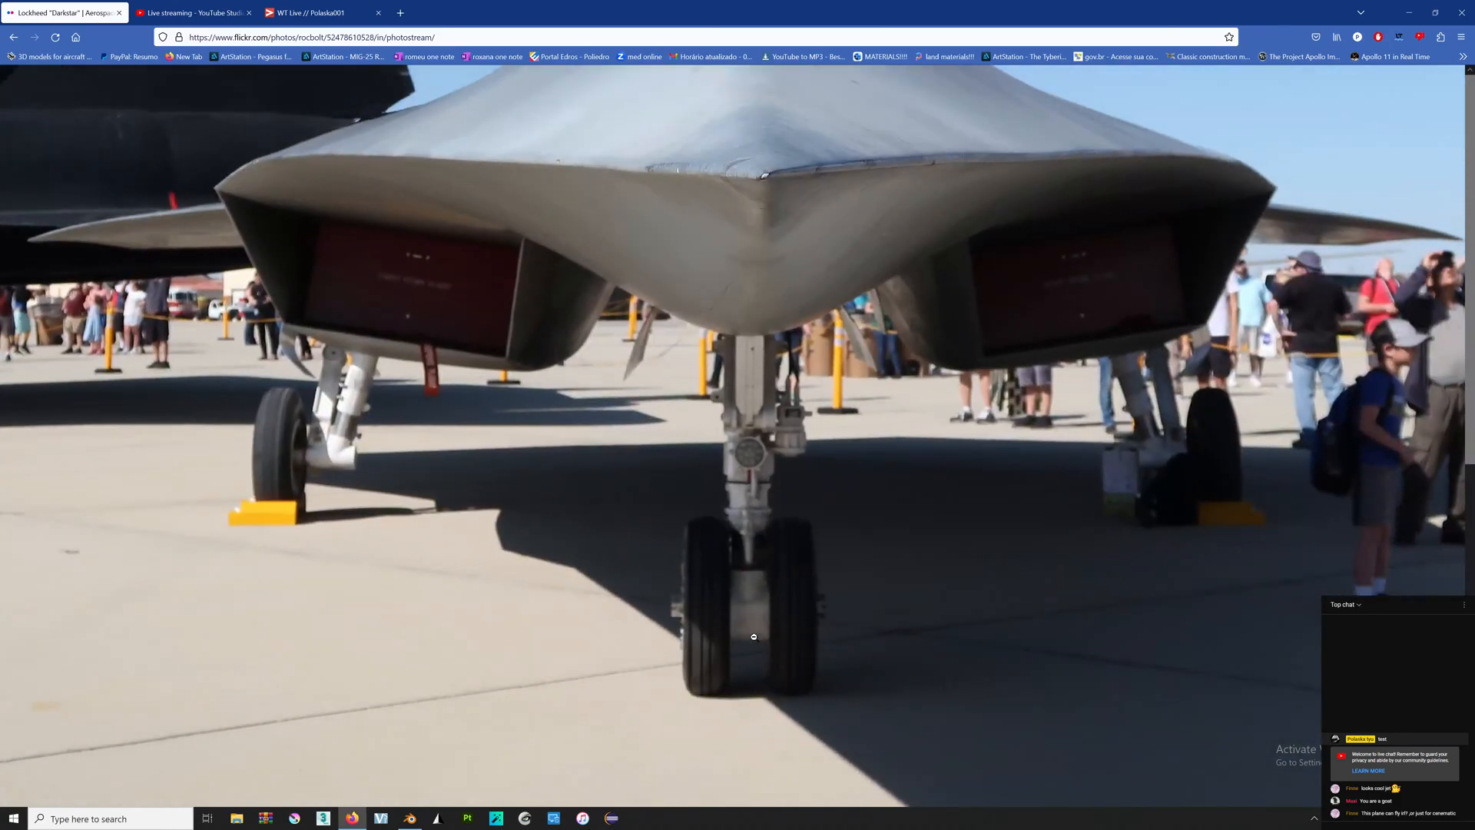
Back in Blender, add an edge loop near the brace's solid end and extrude the end face into a tongue, making the brace about 0.86 m long.
key("alt+Tab")
middle_click_drag(754, 637, 718, 503)
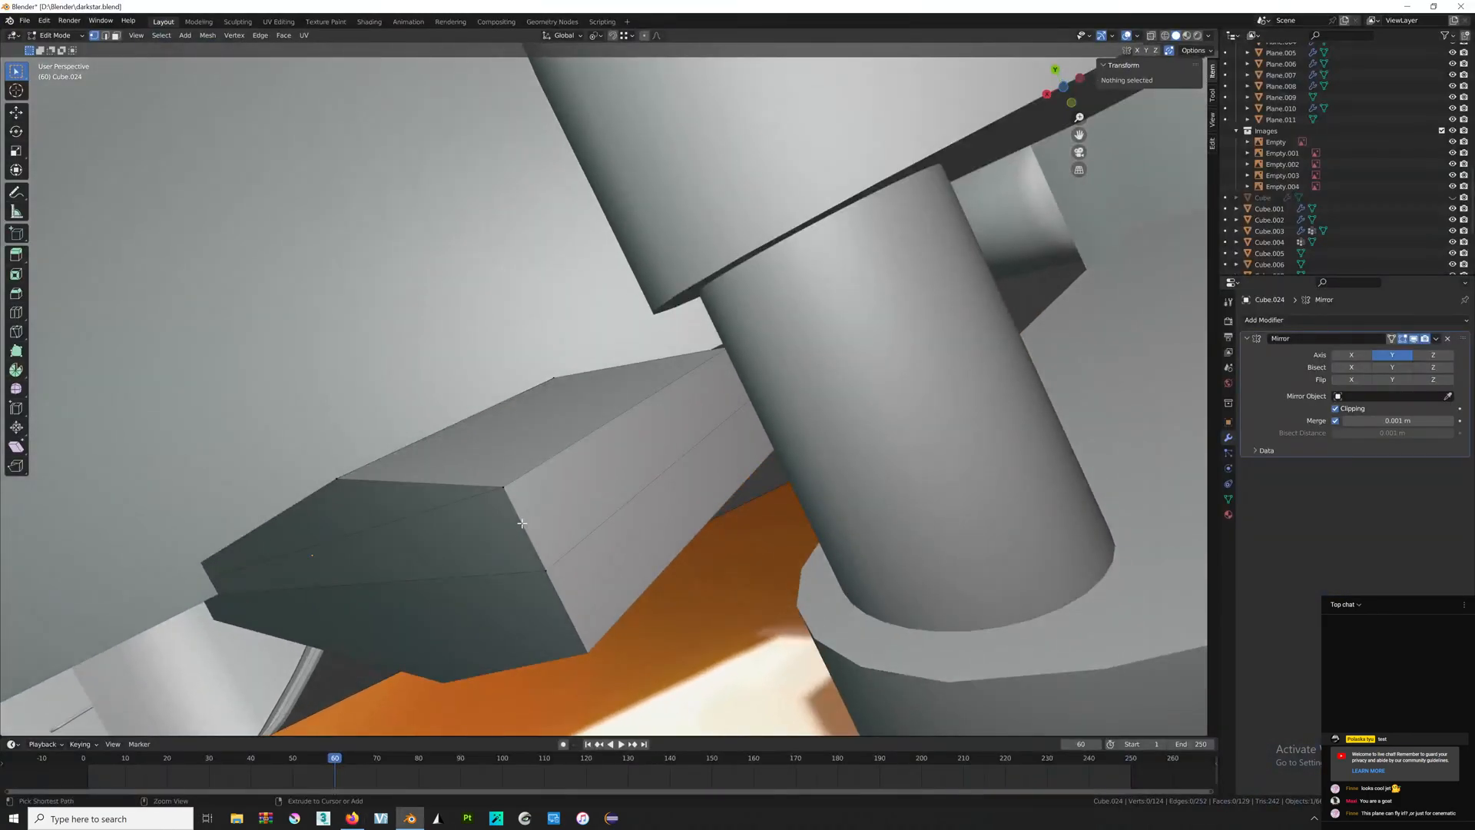
key("ctrl+r")
left_click(521, 523)
right_click(521, 523)
key("3")
left_click(612, 500)
middle_click_drag(612, 500, 737, 461)
key("e")
left_click(847, 518)
middle_click_drag(847, 517, 792, 447)
Compare the brace's new end tongue with the nose gear in the enlarged front-view photo, returning to Blender after each look.
key("alt+Tab")
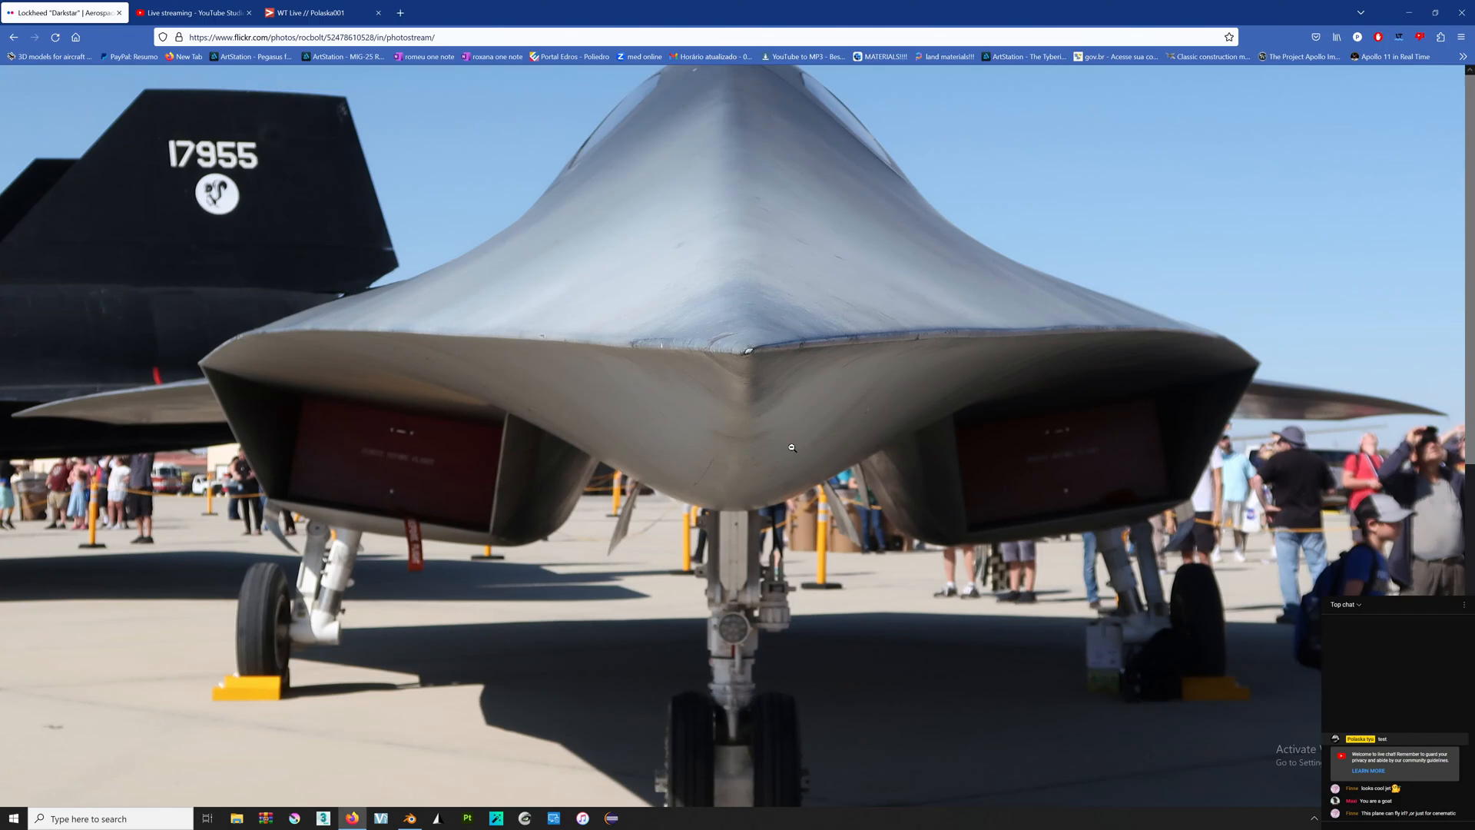
key("alt+Tab")
middle_click_drag(792, 447, 759, 410)
key("alt+Tab")
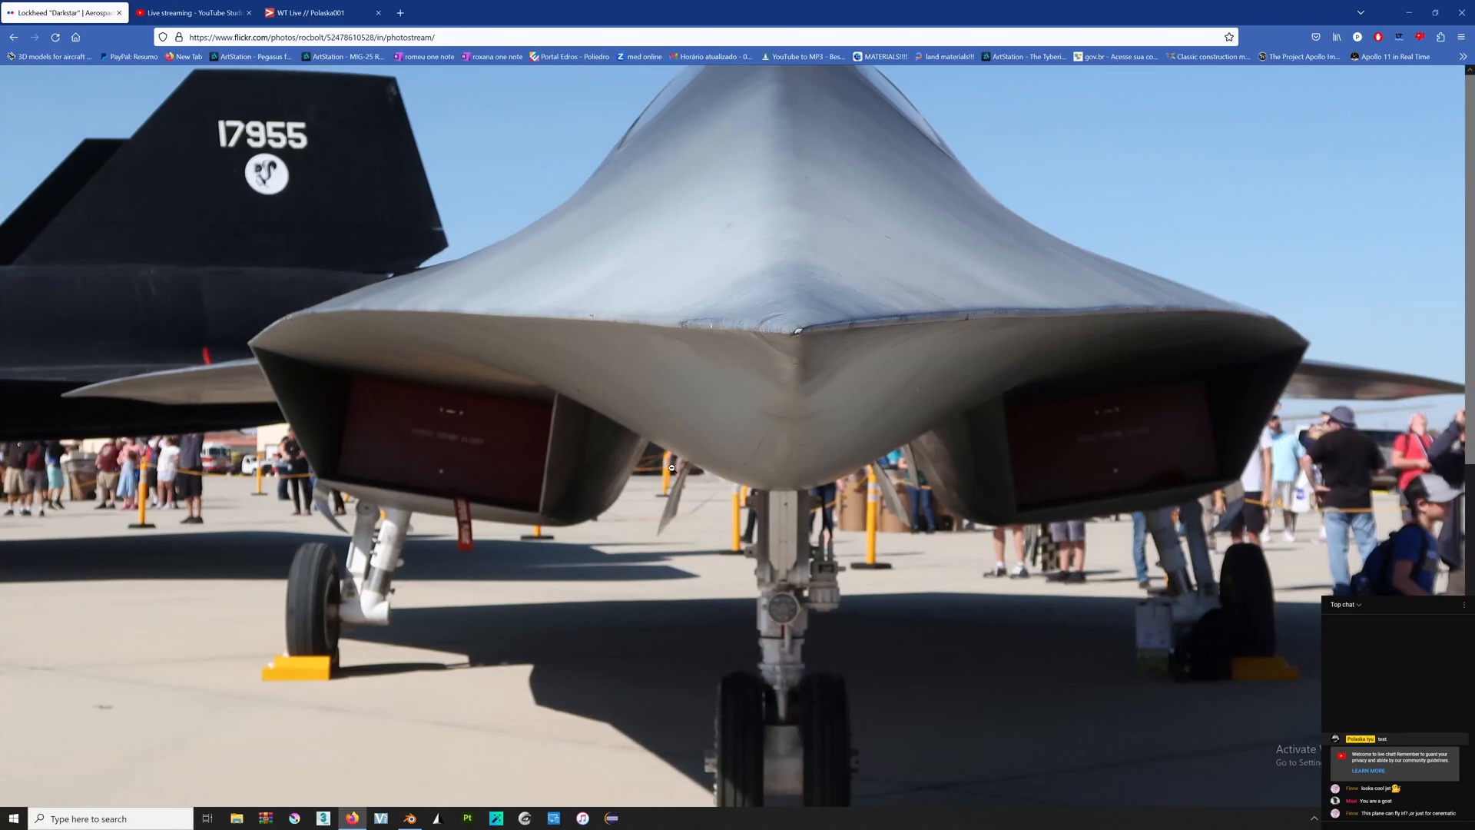
key("alt+Tab")
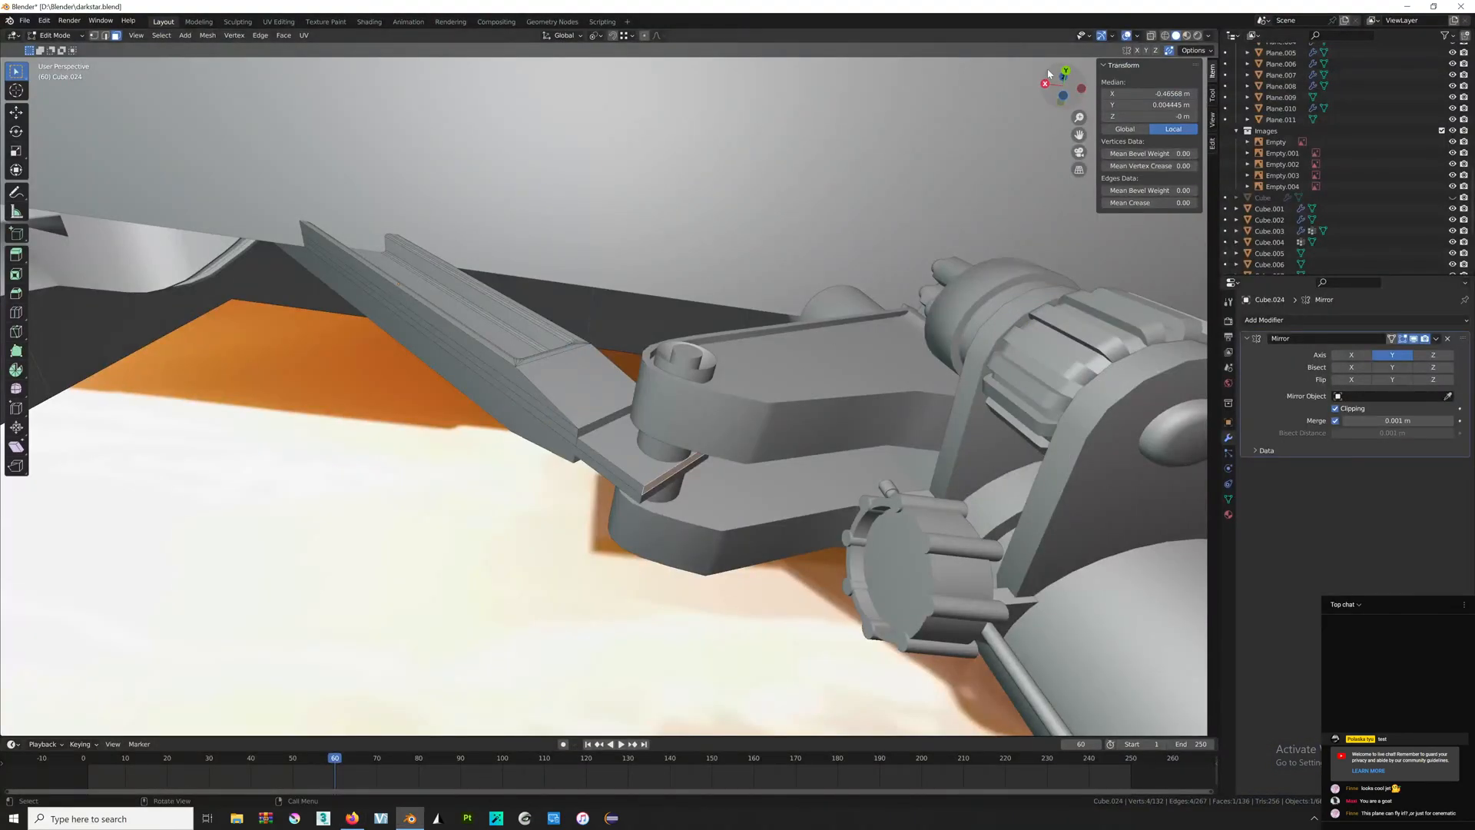
Try sliding the brace about 0.04 m along its local Z in back view, across the bracket's pin hole.
key("KP_7")
key("Tab")
left_click(1063, 68)
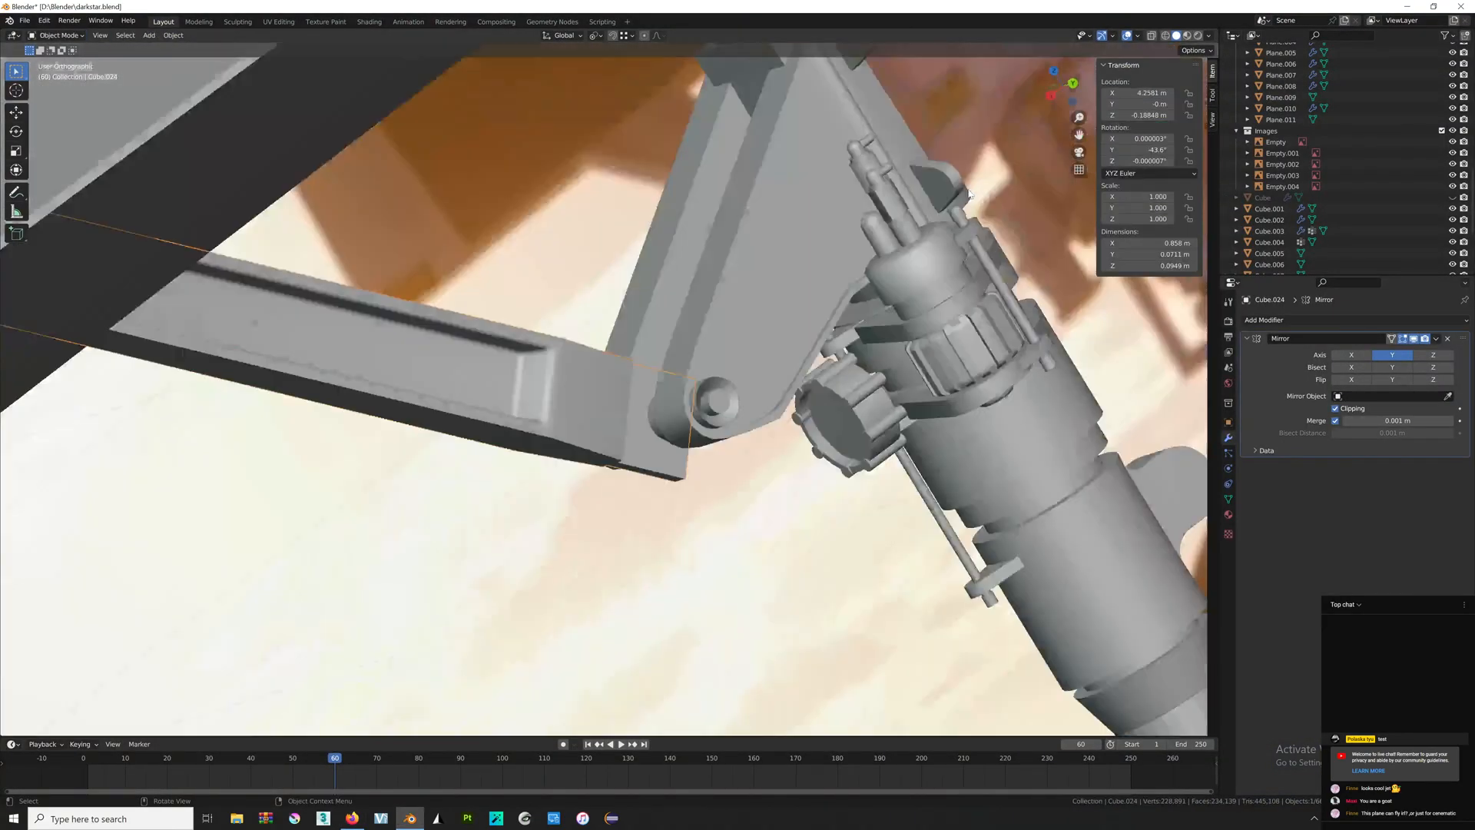
key("g")
key("z")
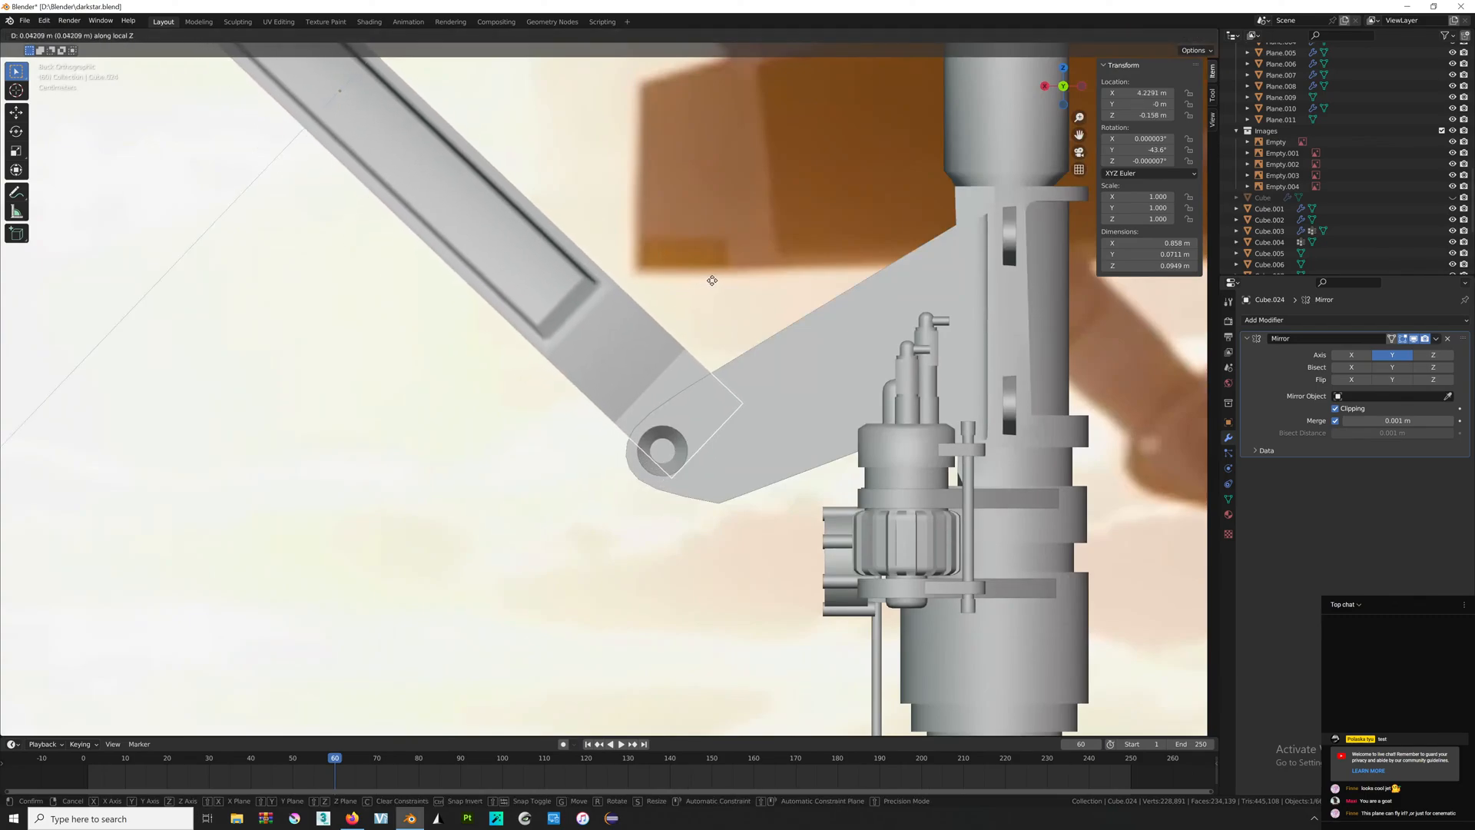
left_click(705, 276)
Try a three-segment bevel on the lower edge of the brace tongue's end and undo it.
middle_click_drag(705, 276, 782, 217)
key("Tab")
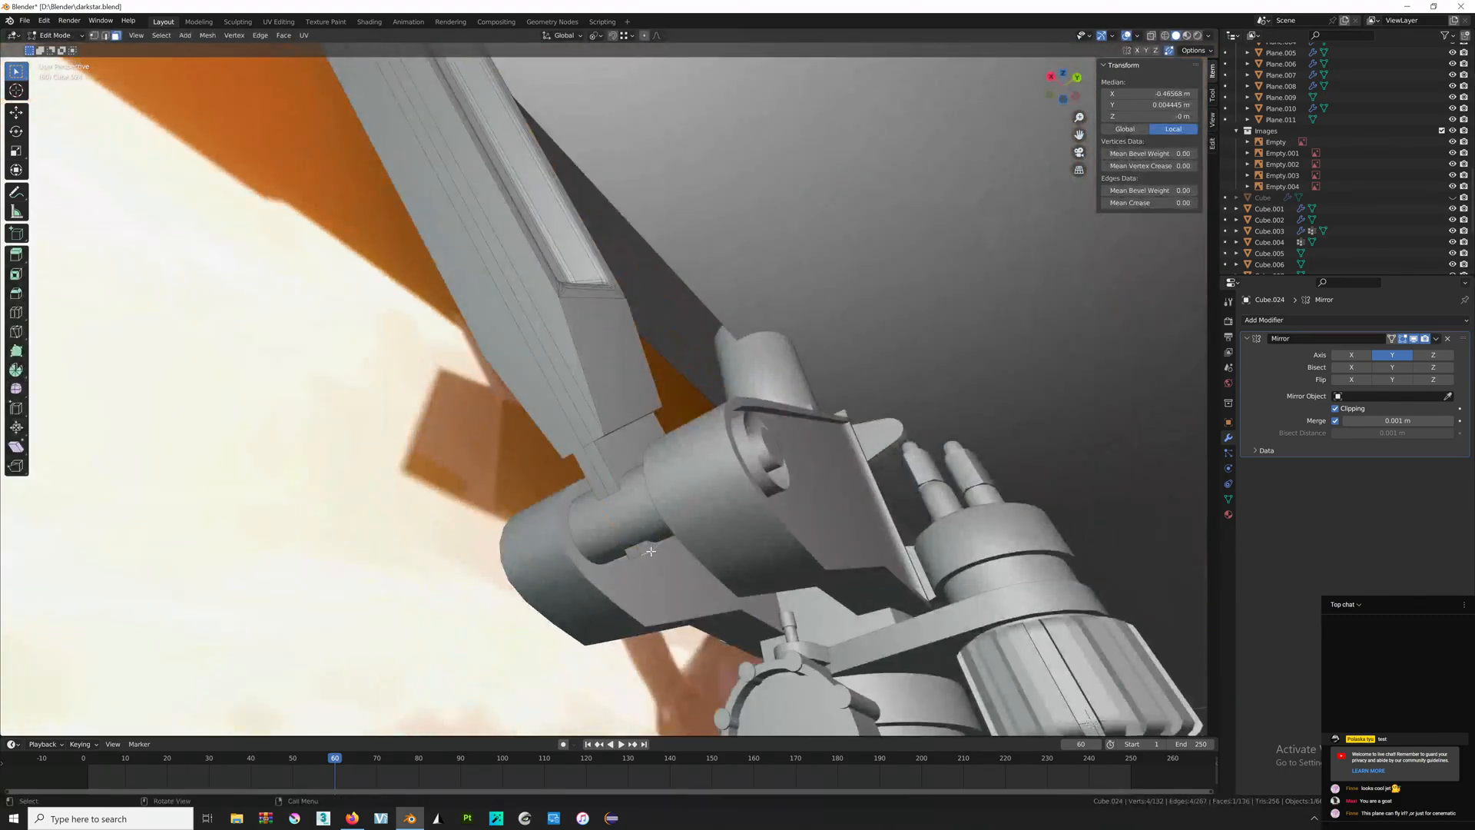
key("alt+a")
left_click(646, 549)
scroll(646, 548, "up", 8)
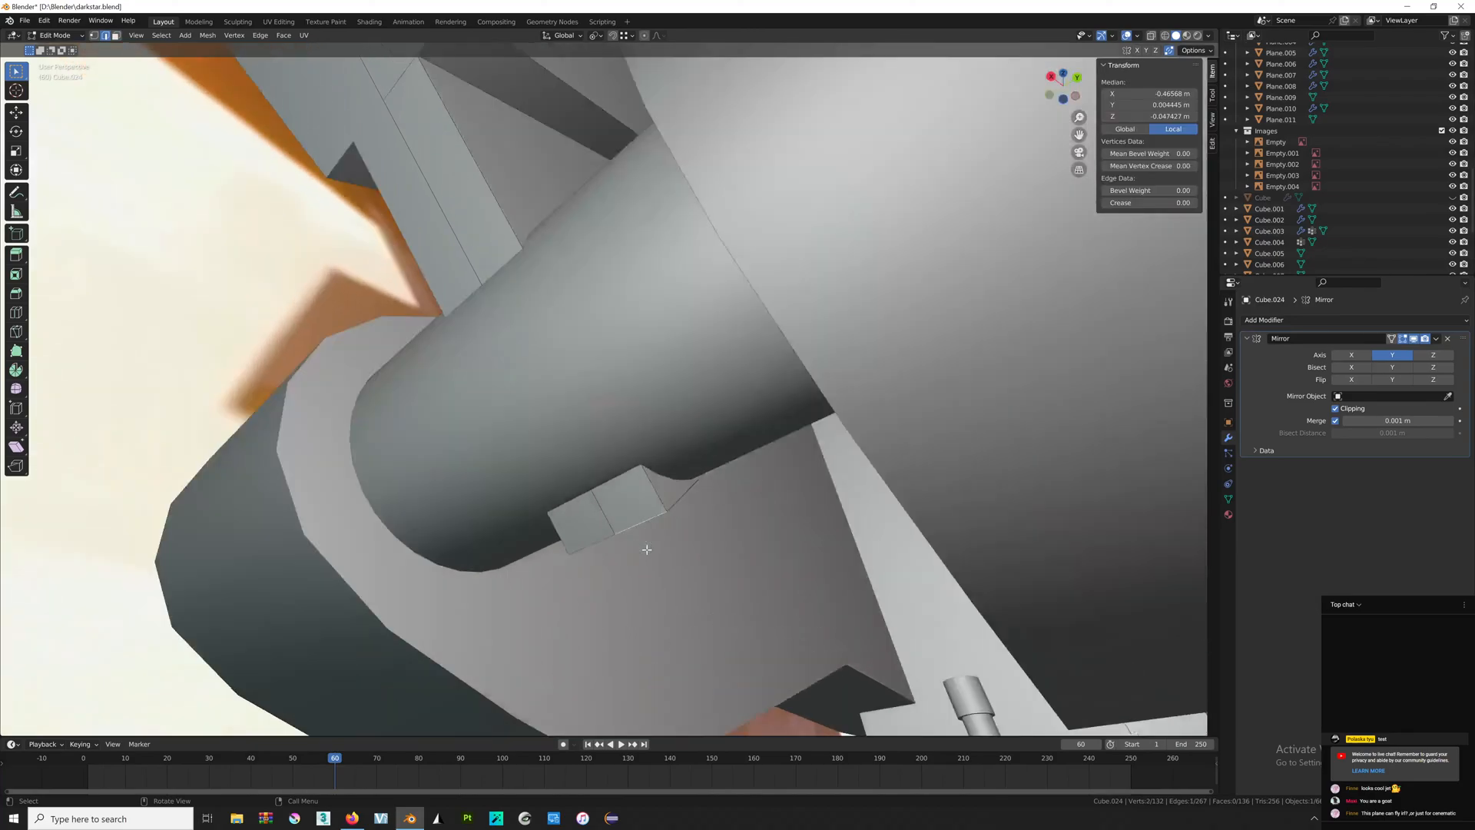
key("ctrl+b")
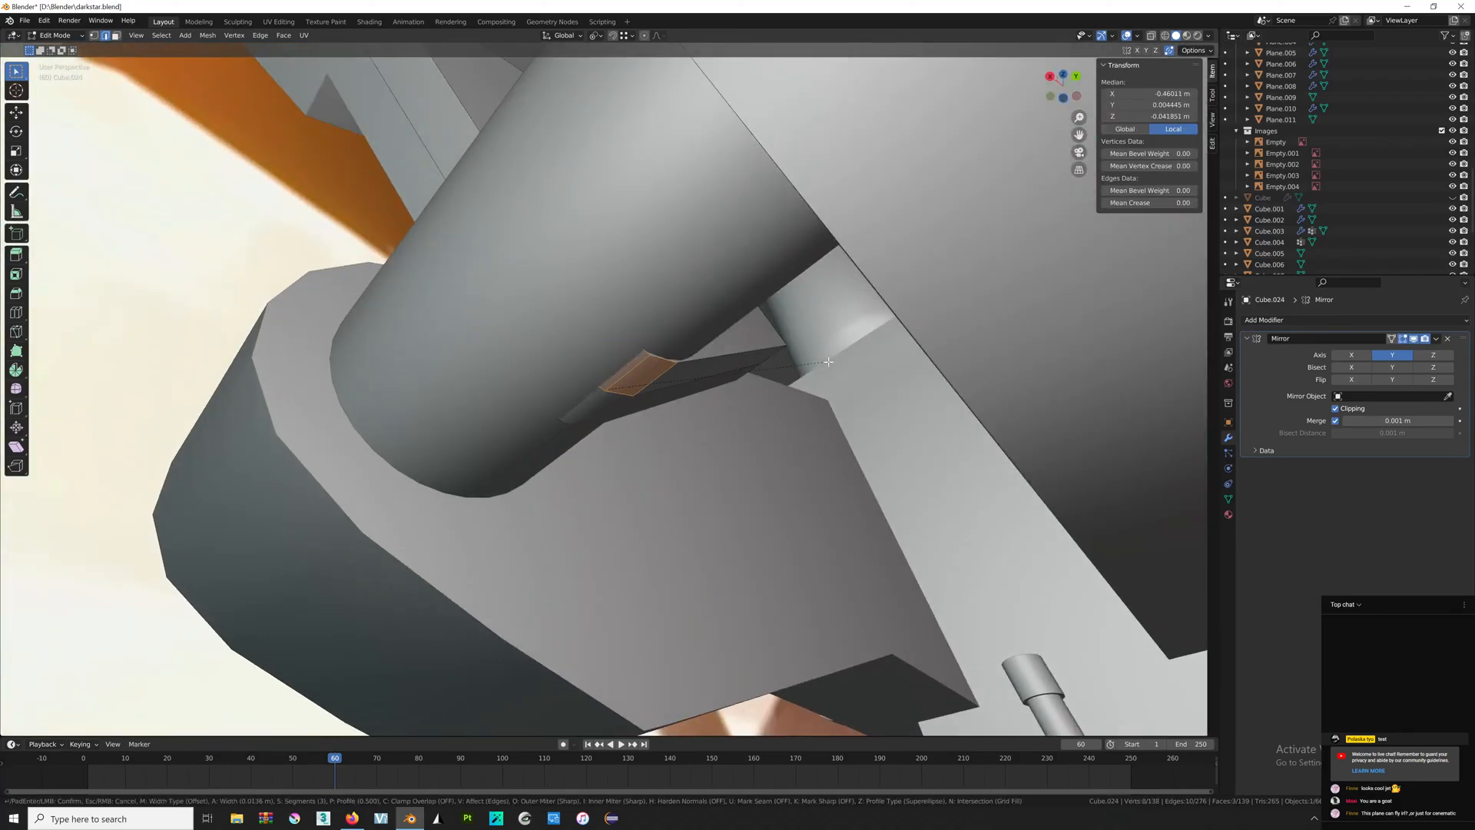
left_click(761, 347)
middle_click_drag(761, 347, 852, 326)
key("ctrl+z")
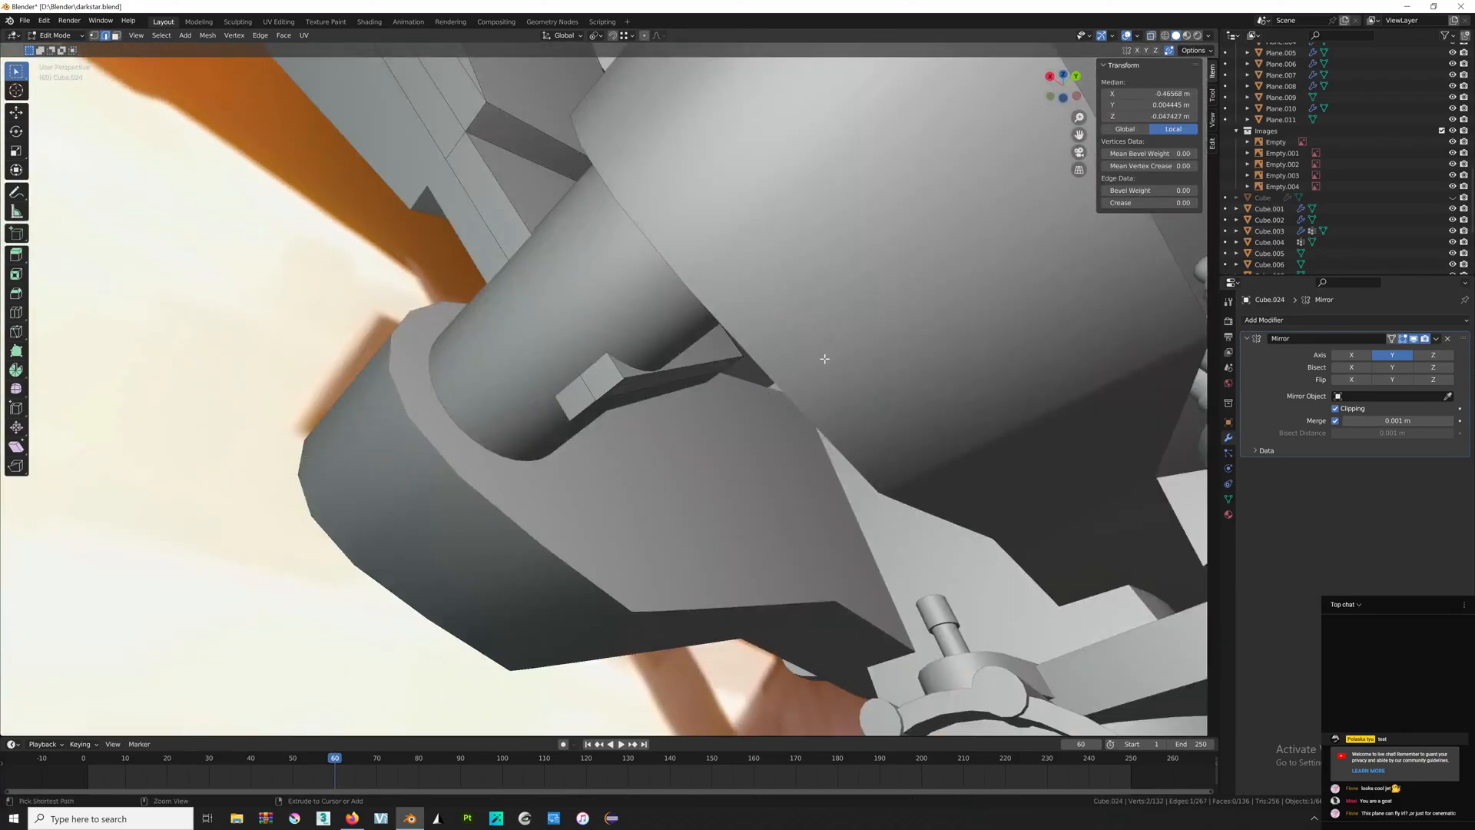
Try another local Z move of the brace and undo back to its position before the recent moves.
key("alt+z")
key("Tab")
key("s")
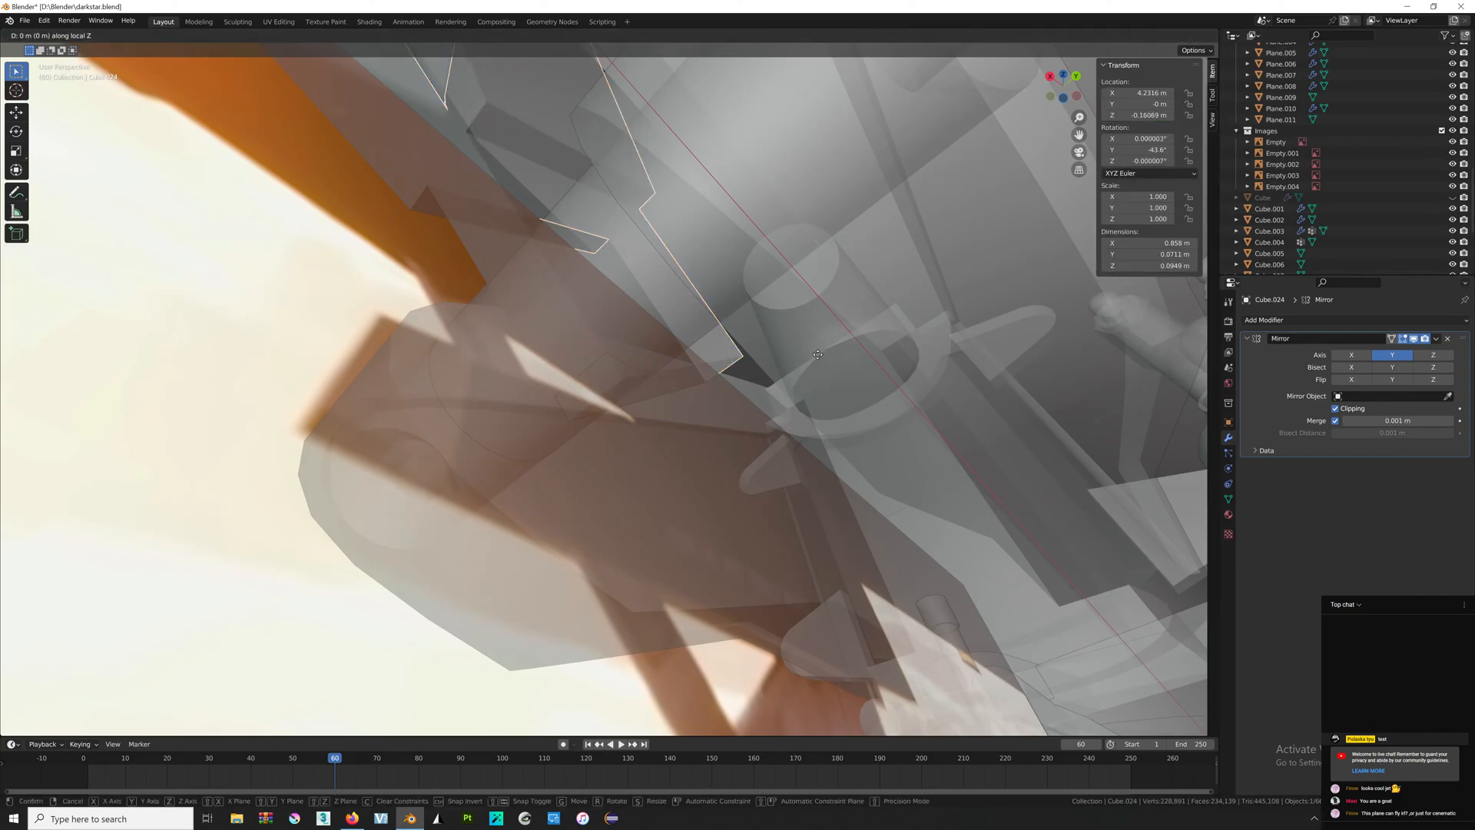
left_click(892, 361)
key("ctrl+z")
key("ctrl+z")
key("ctrl+z")
key("ctrl+z")
key("ctrl+z")
key("ctrl+z")
key("ctrl+z")
key("ctrl+z")
key("ctrl+z")
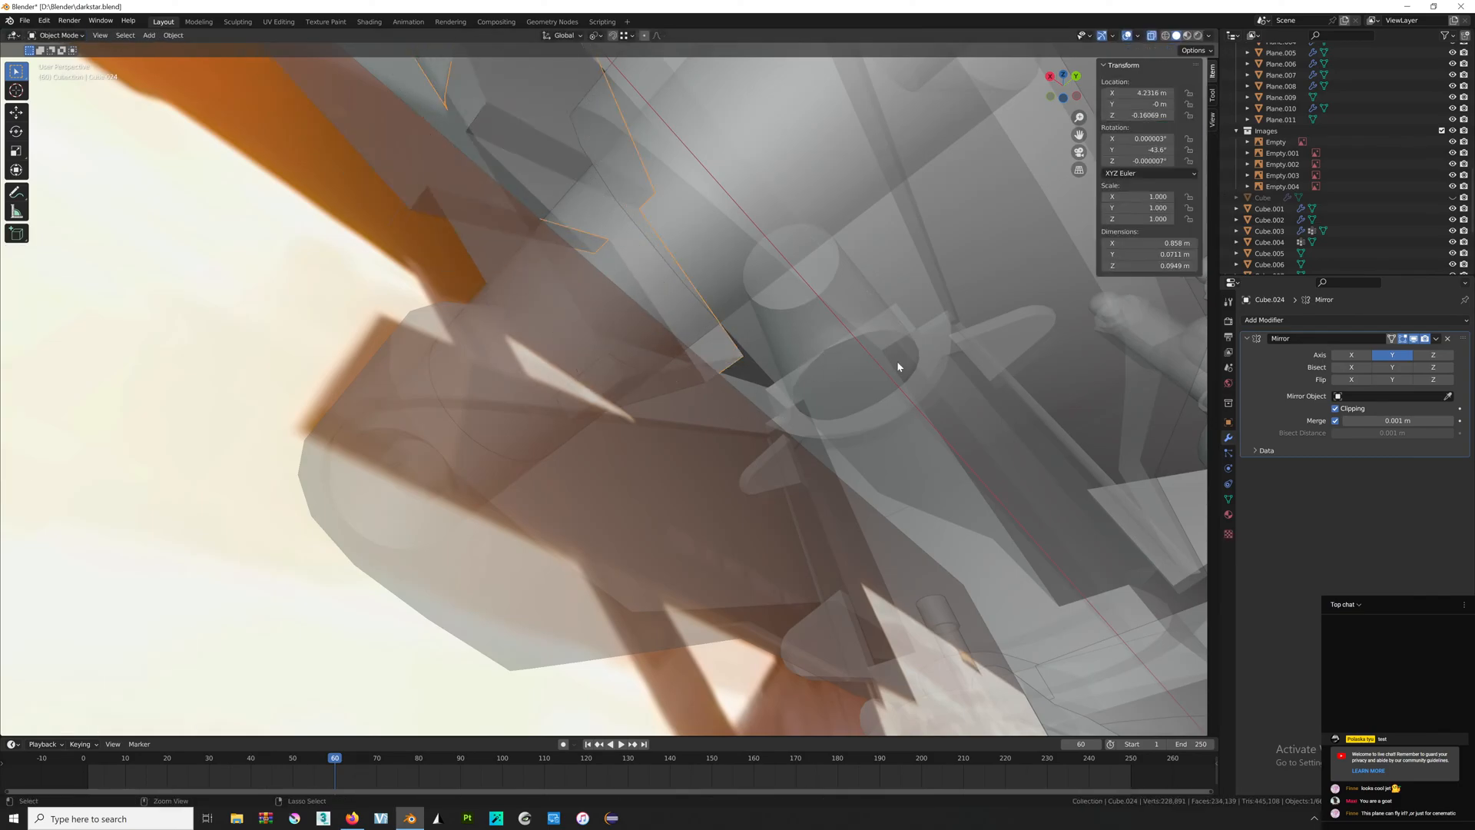
Center the brace's end on the bracket's pin hole, moving it about 0.0086 m along local Z, plus about -0.0038 m X and -0.0105 m Z.
left_click(1075, 78)
key("alt+z")
middle_click_drag(791, 211, 812, 403, "shift")
key("alt+z")
key("Tab")
key("g")
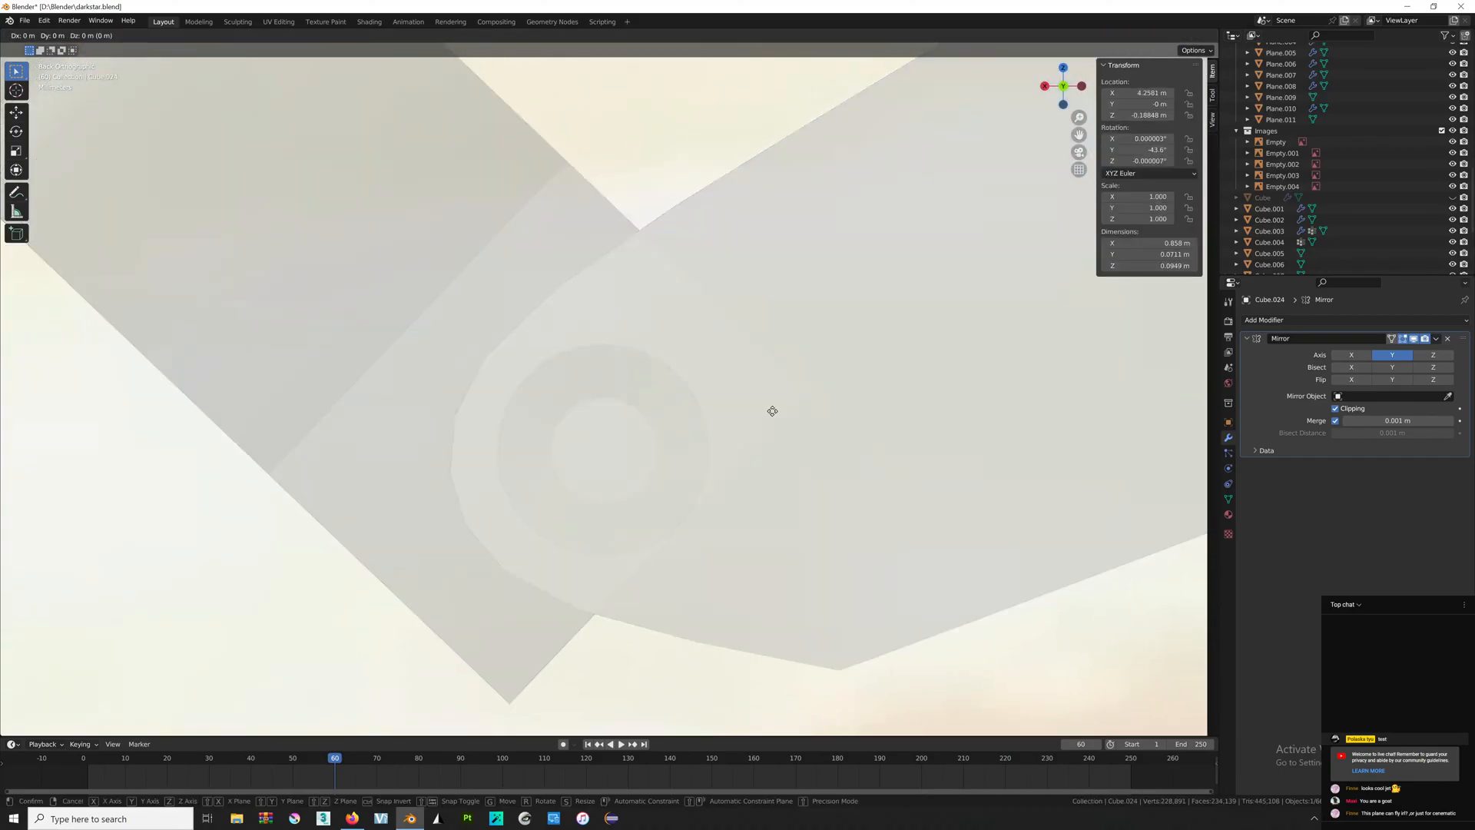
key("z")
key("z")
left_click(817, 404)
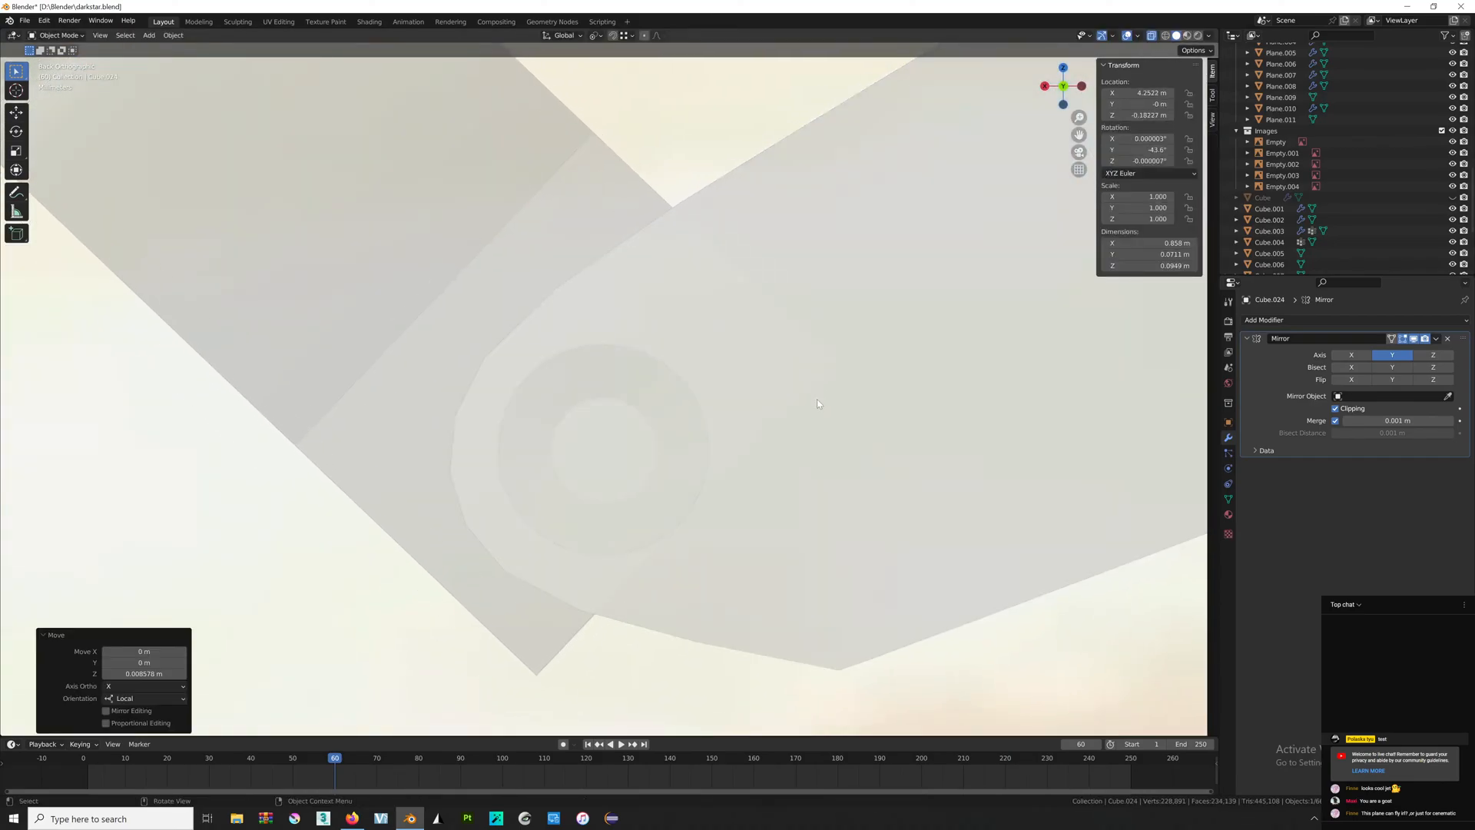
scroll(813, 403, "down", 3)
key("g")
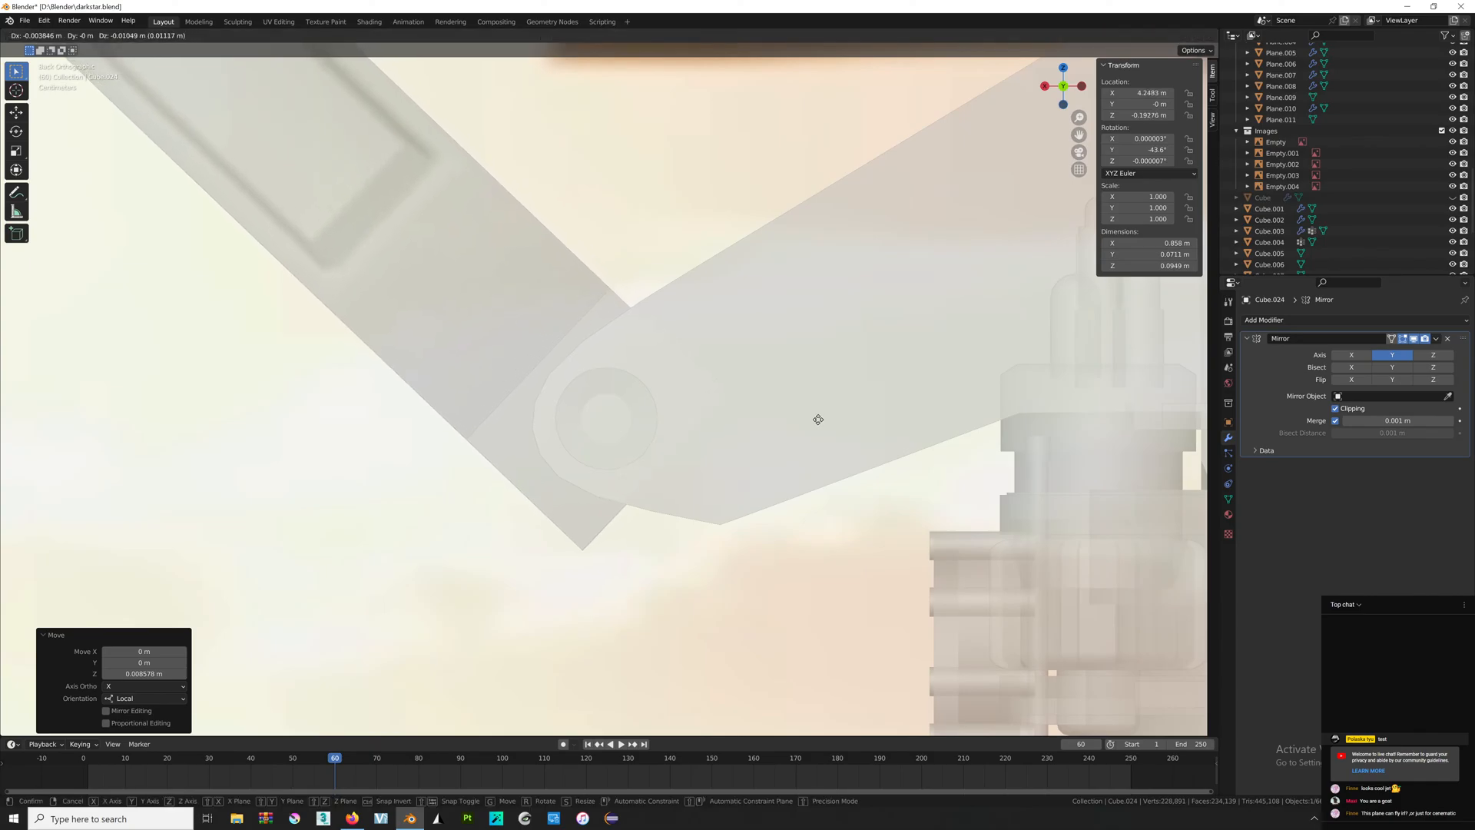
left_click(819, 419)
Round the brace tongue's end around the pin hole with a multi-segment bevel on its upper and lower corner edges.
key("alt+z")
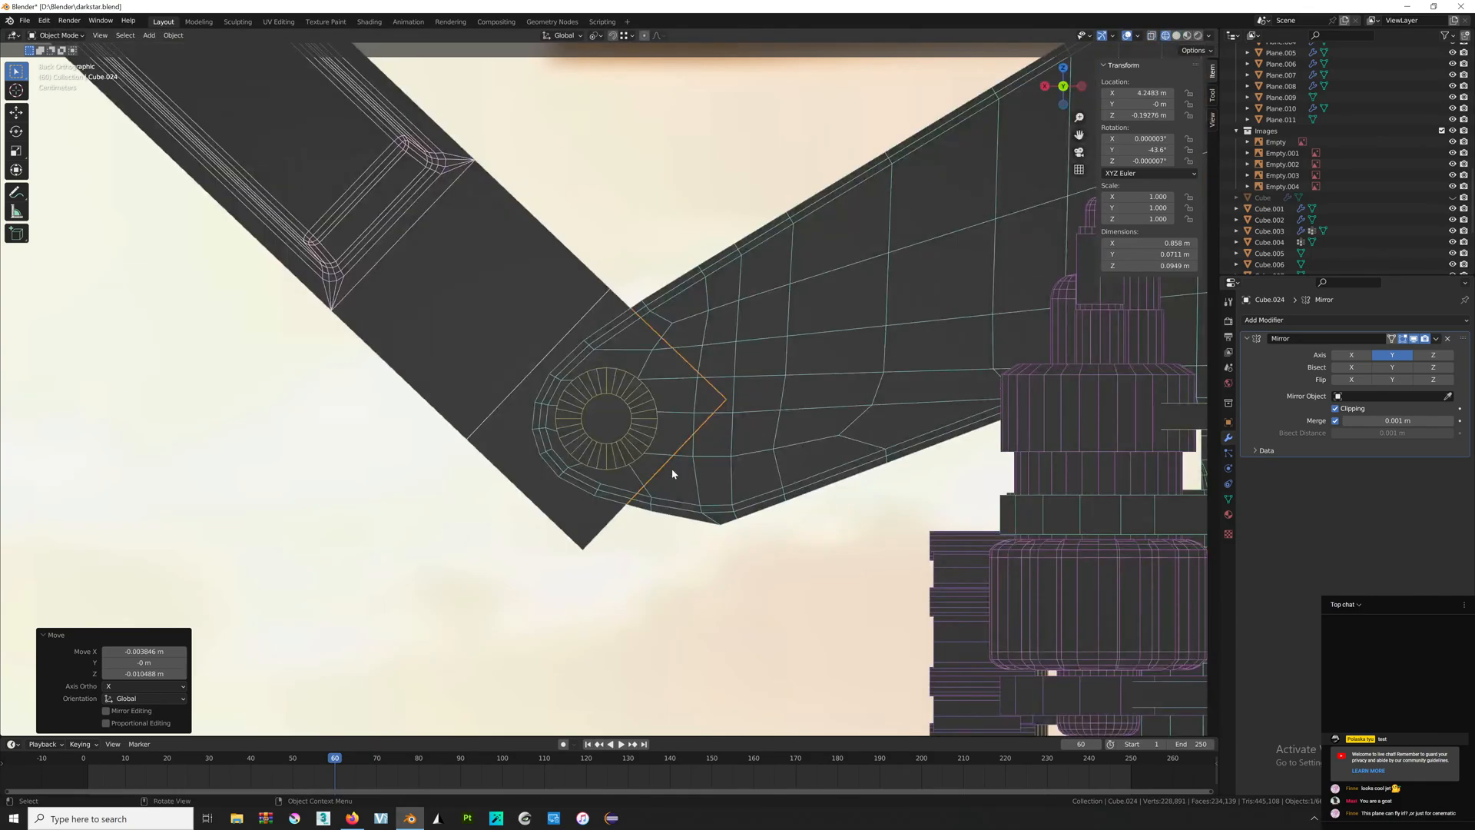
key("Tab")
left_click_drag(564, 502, 610, 583)
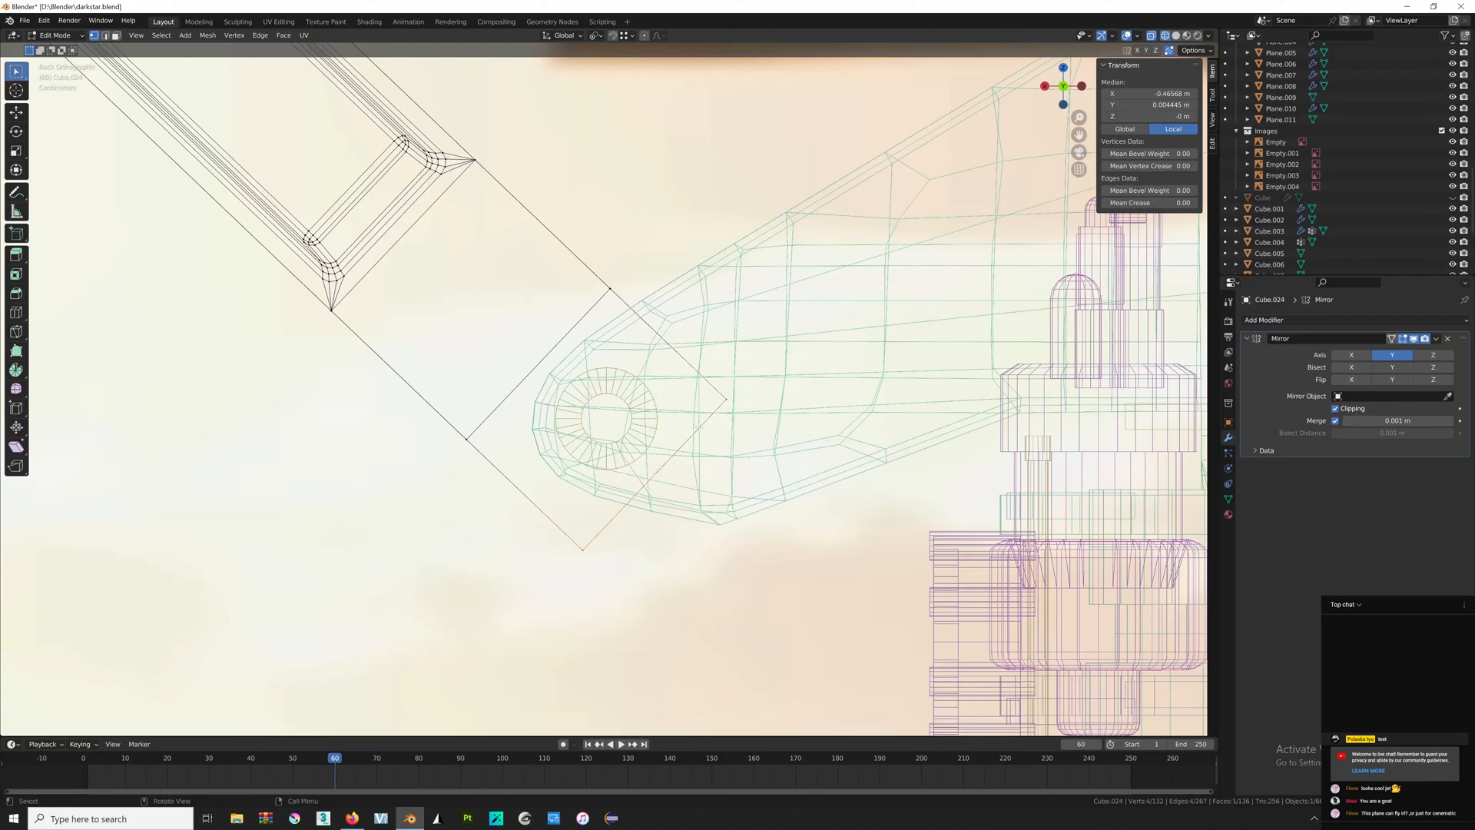
key("alt+z")
key("z")
key("z")
left_click(813, 413)
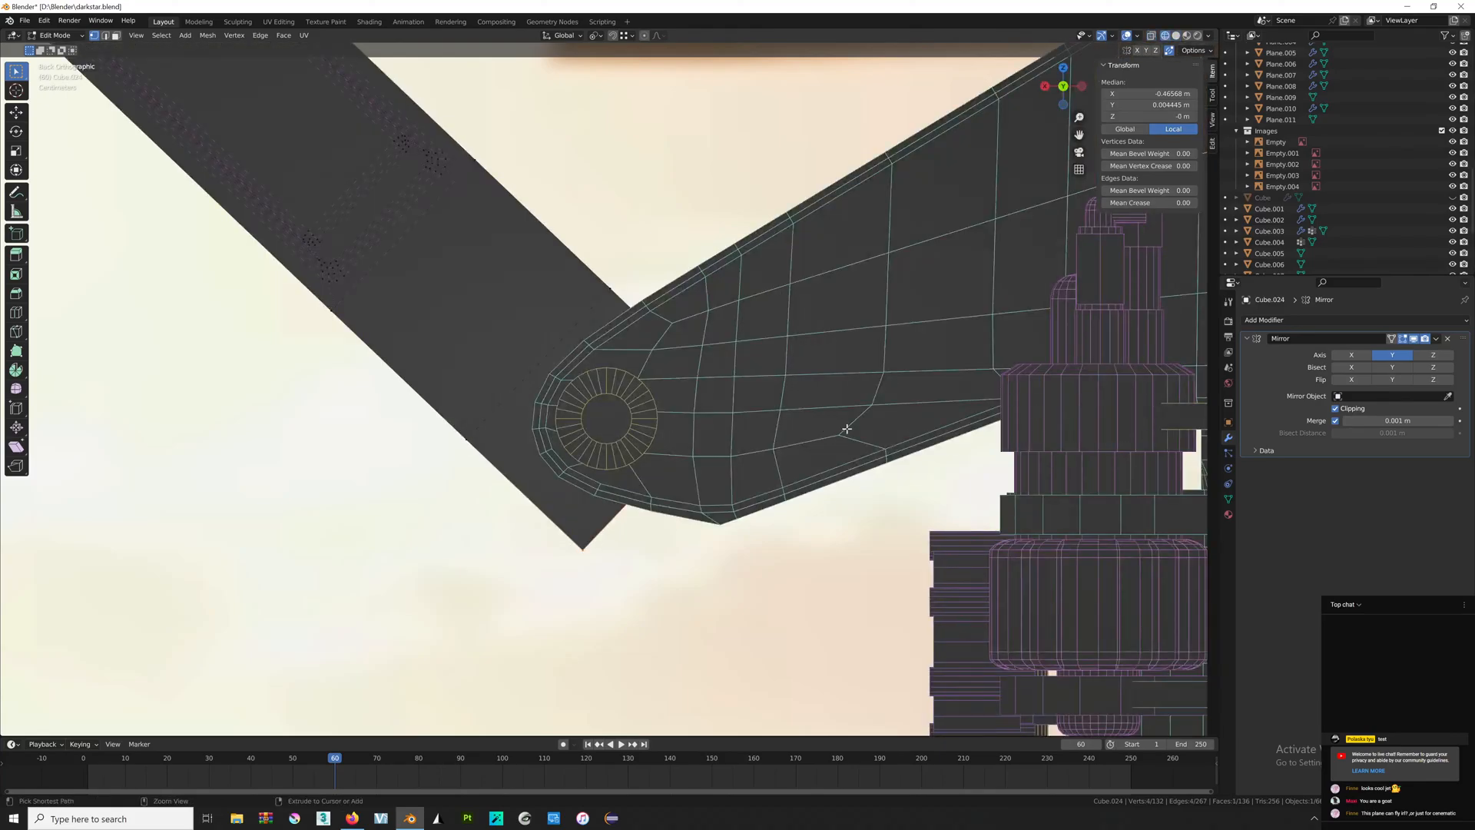
middle_click_drag(718, 476, 1042, 129)
left_click(1063, 77)
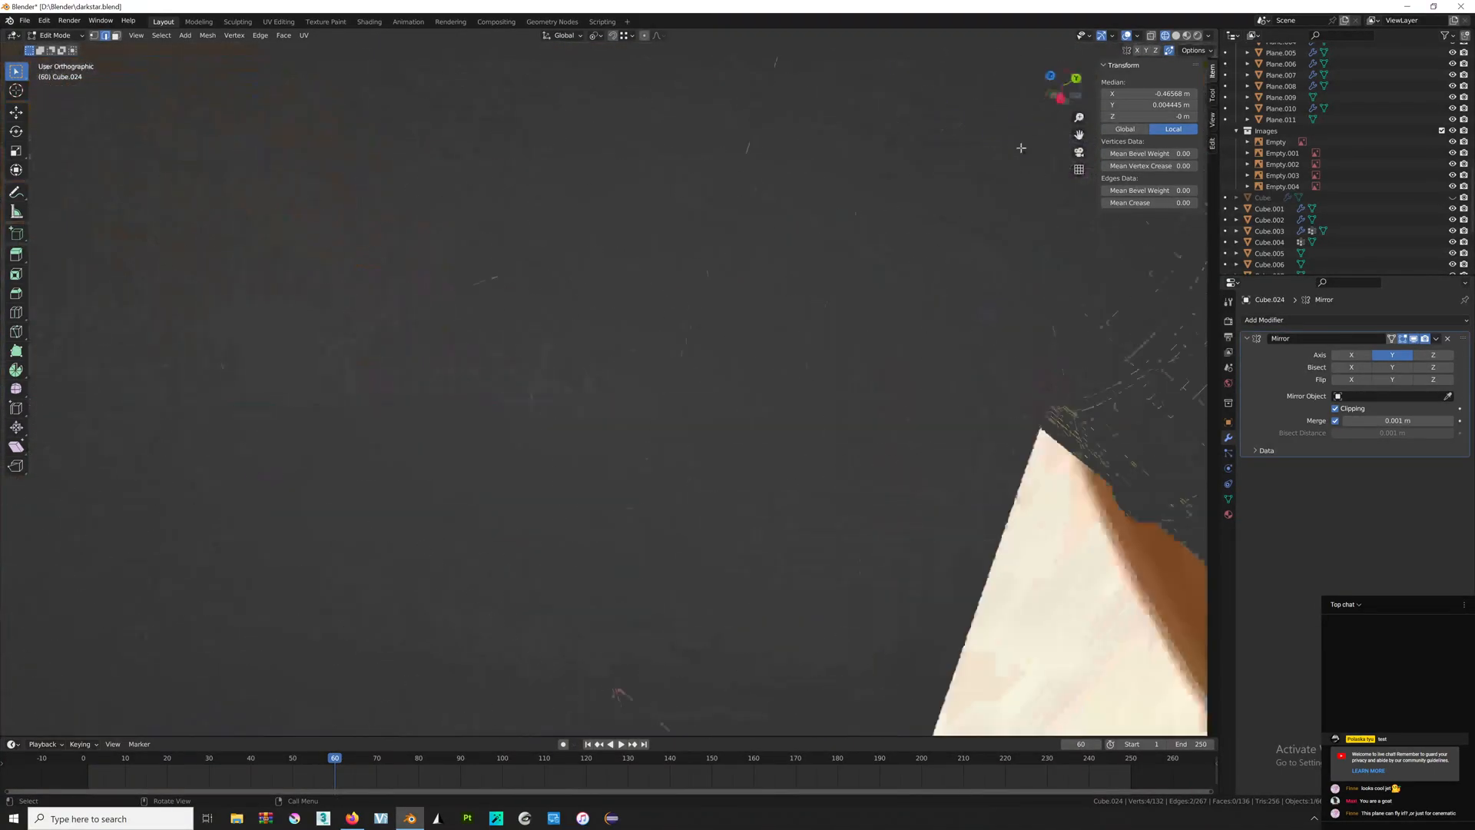
key("ctrl+b")
scroll(876, 395, "up", 2)
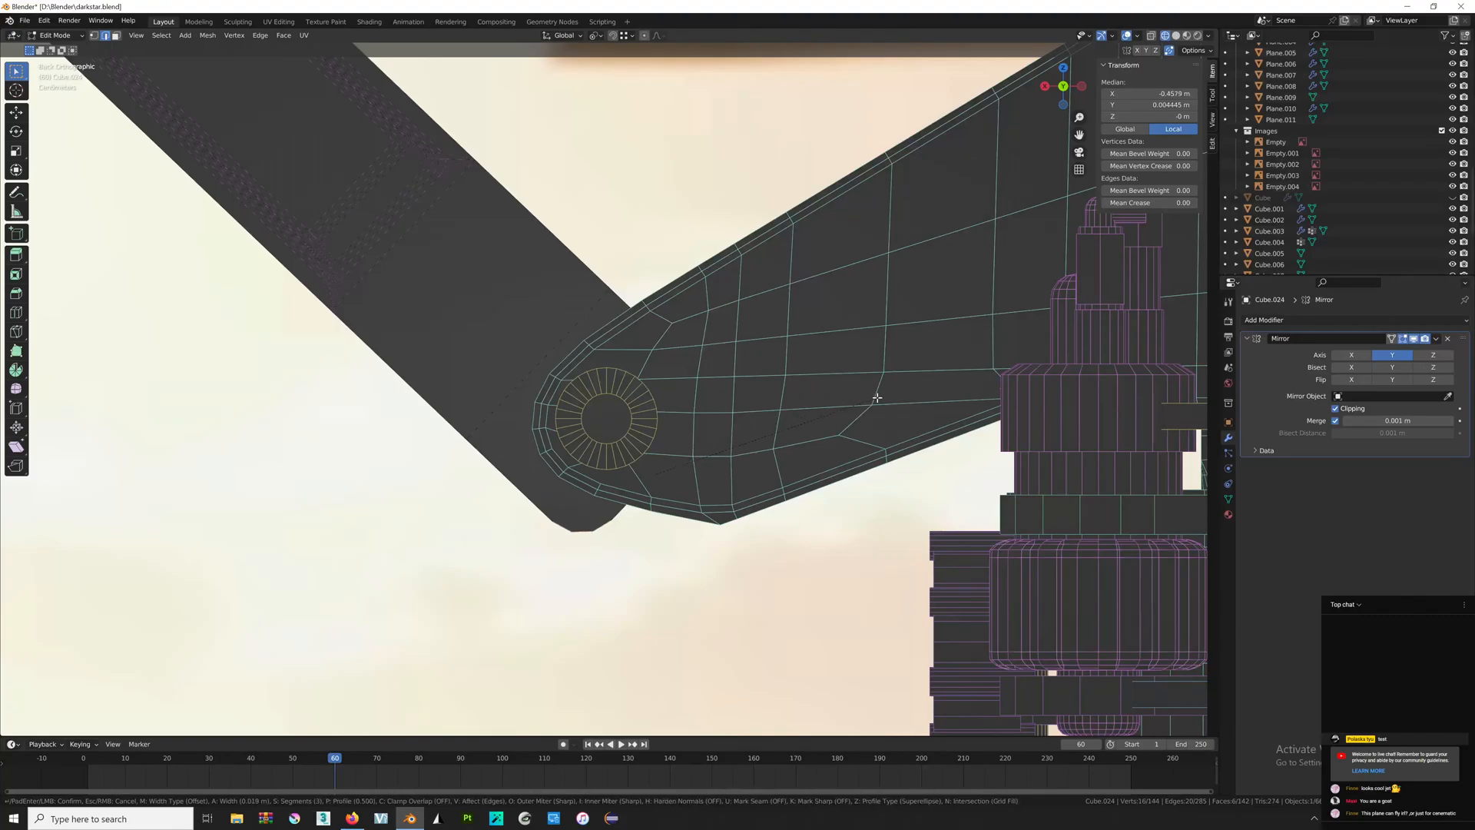
left_click(907, 394)
Try triangulating the large side face of the brace's rounded end and undo it.
key("Tab")
middle_click_drag(893, 405, 560, 421)
left_click(863, 377)
scroll(893, 409, "up", 5)
left_click(692, 435)
key("Tab")
left_click(687, 422)
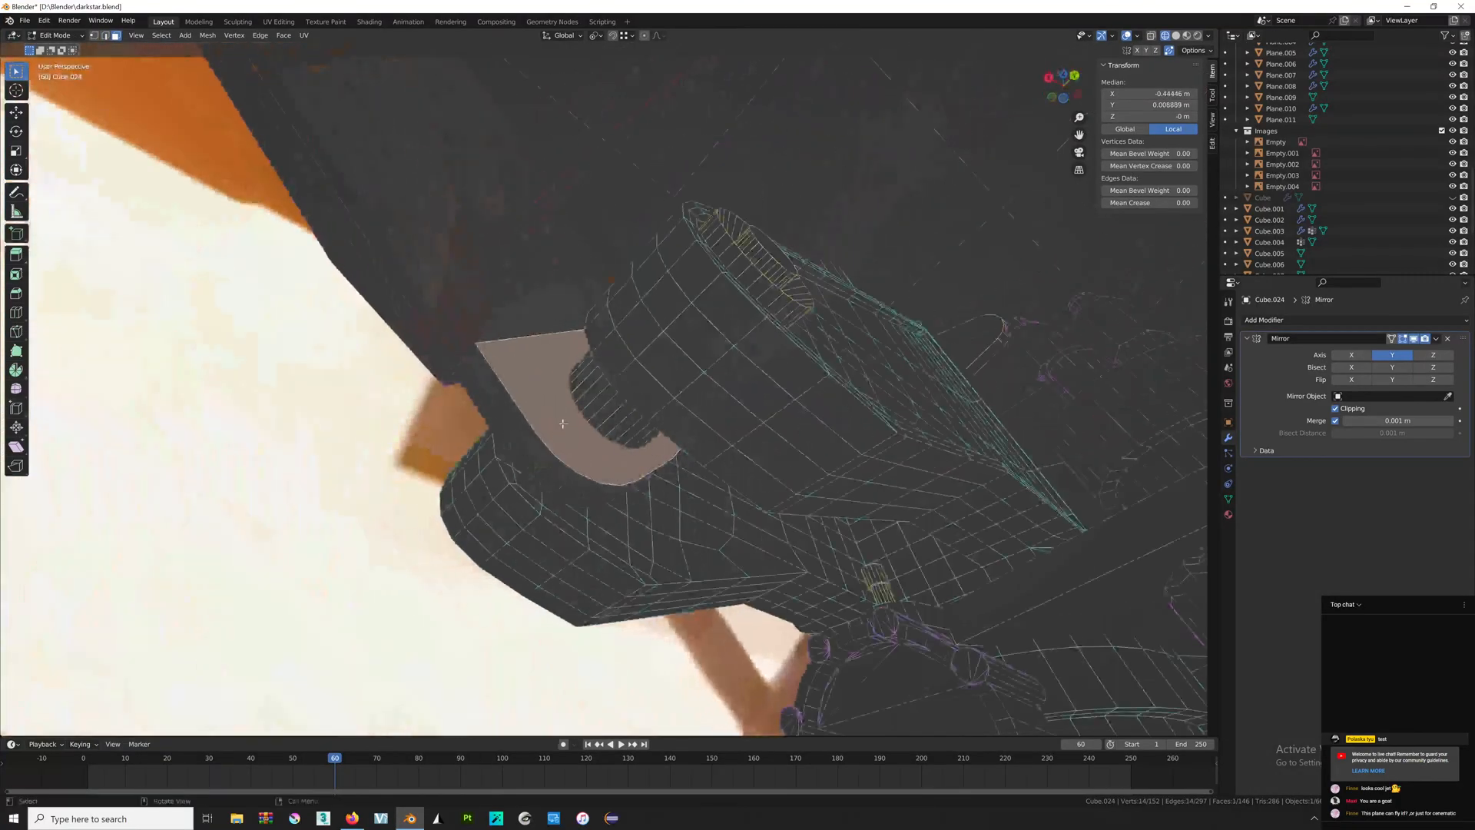
key("ctrl+t")
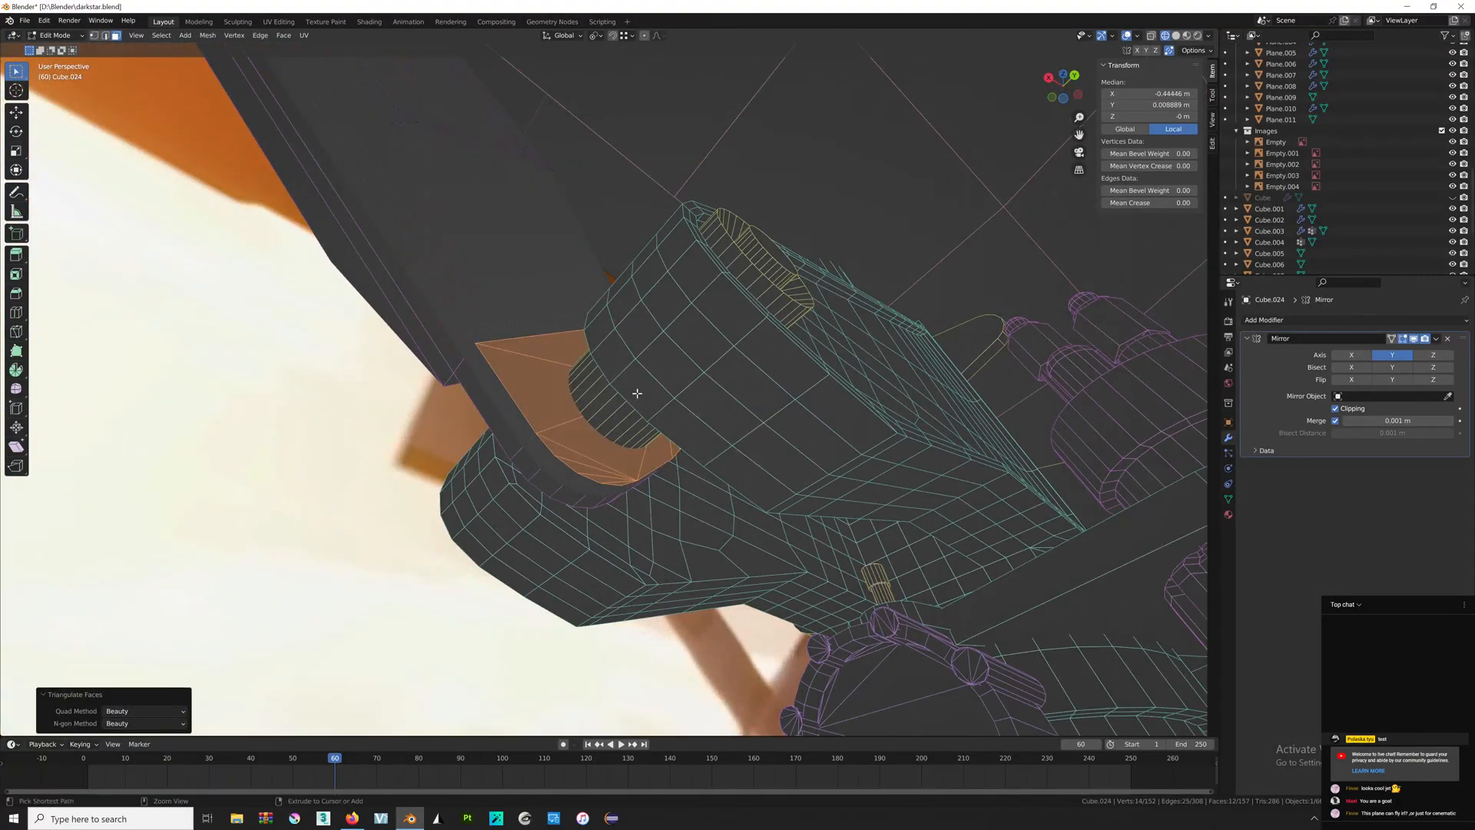
key("ctrl+z")
key("F3")
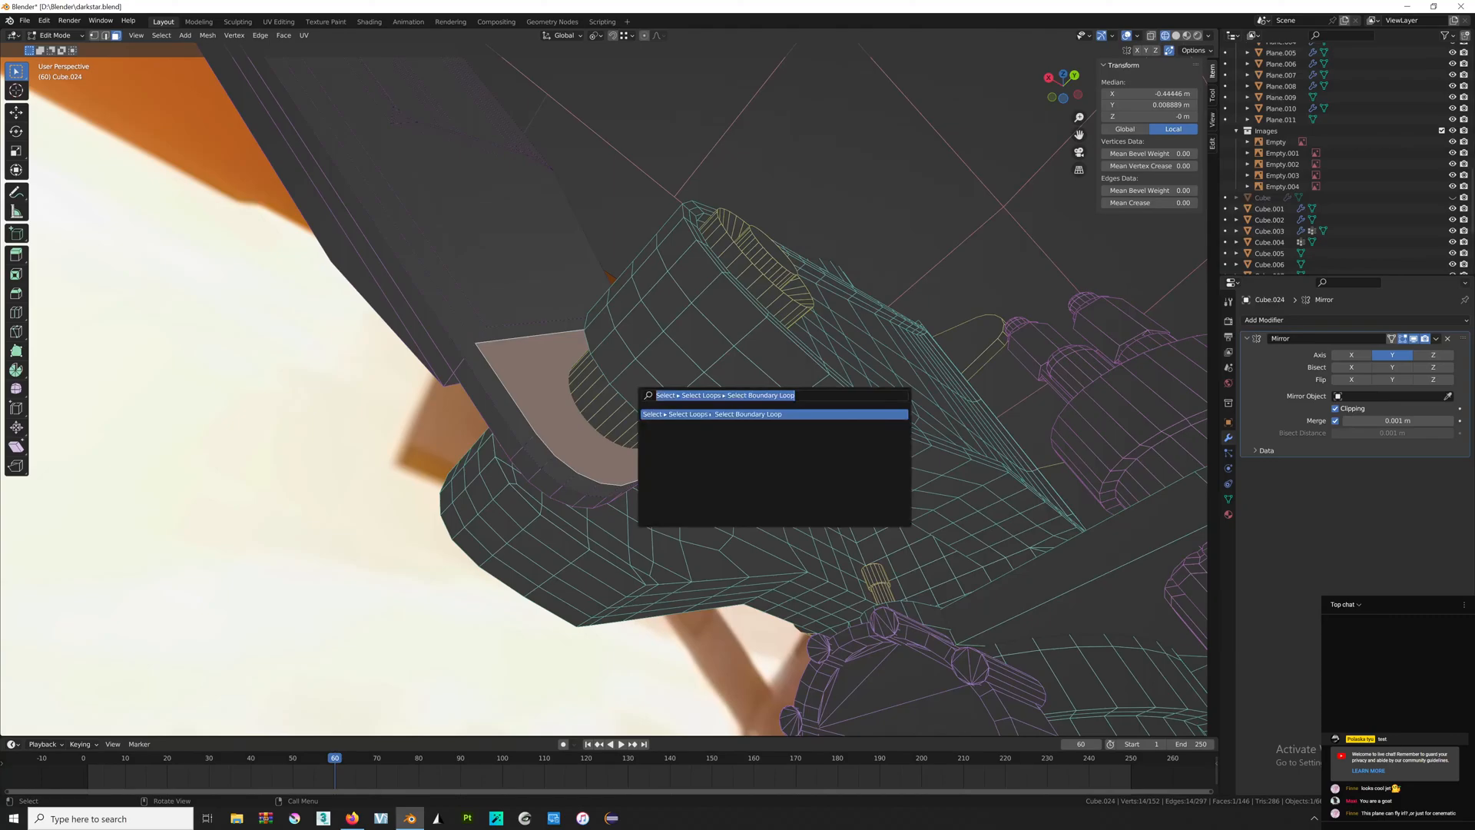
key("Escape")
scroll(647, 393, "up", 4)
key("F3")
key("Escape")
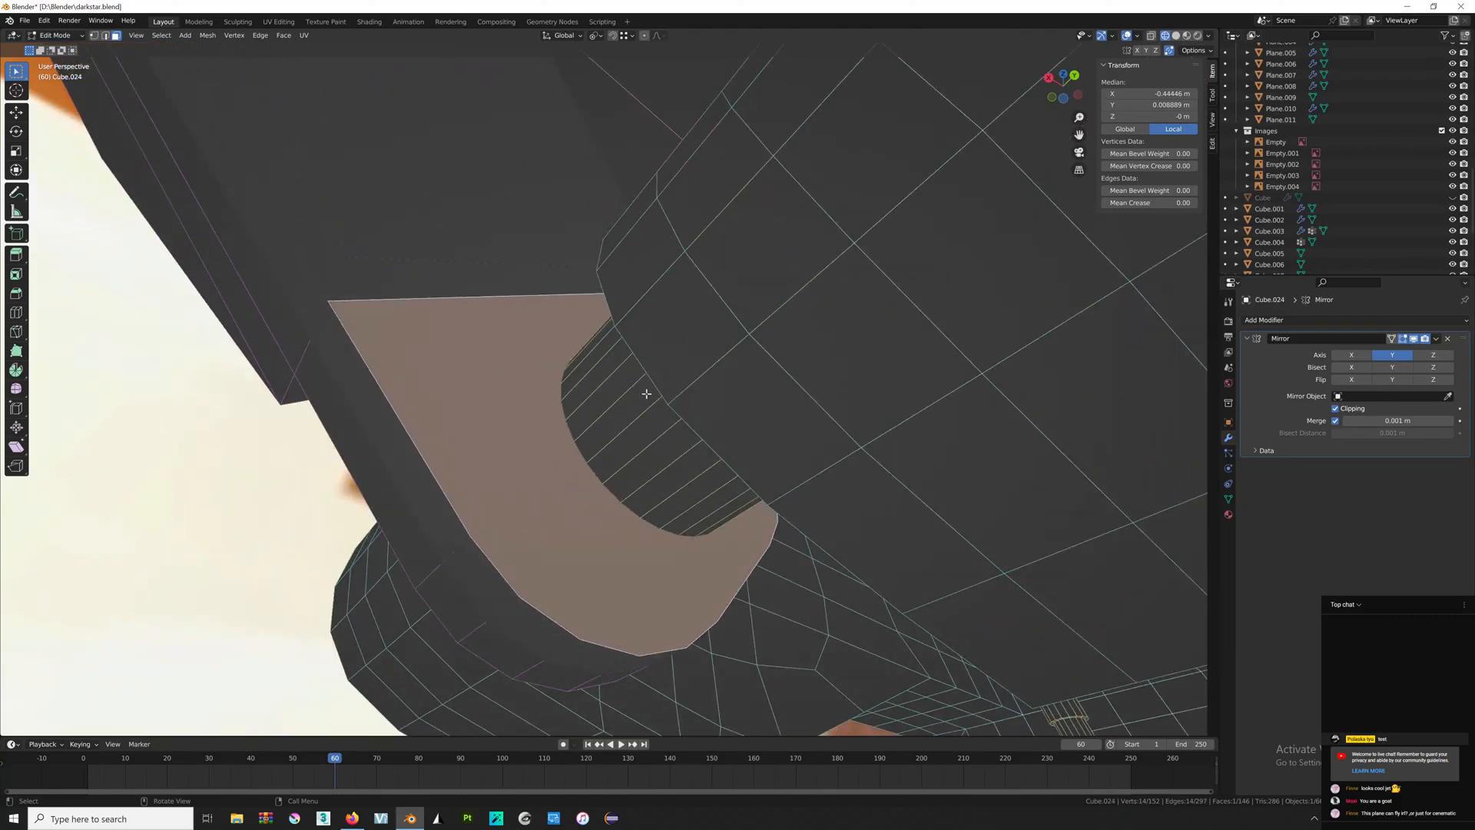
right_click(646, 394)
key("2")
right_click(744, 324)
key("Escape")
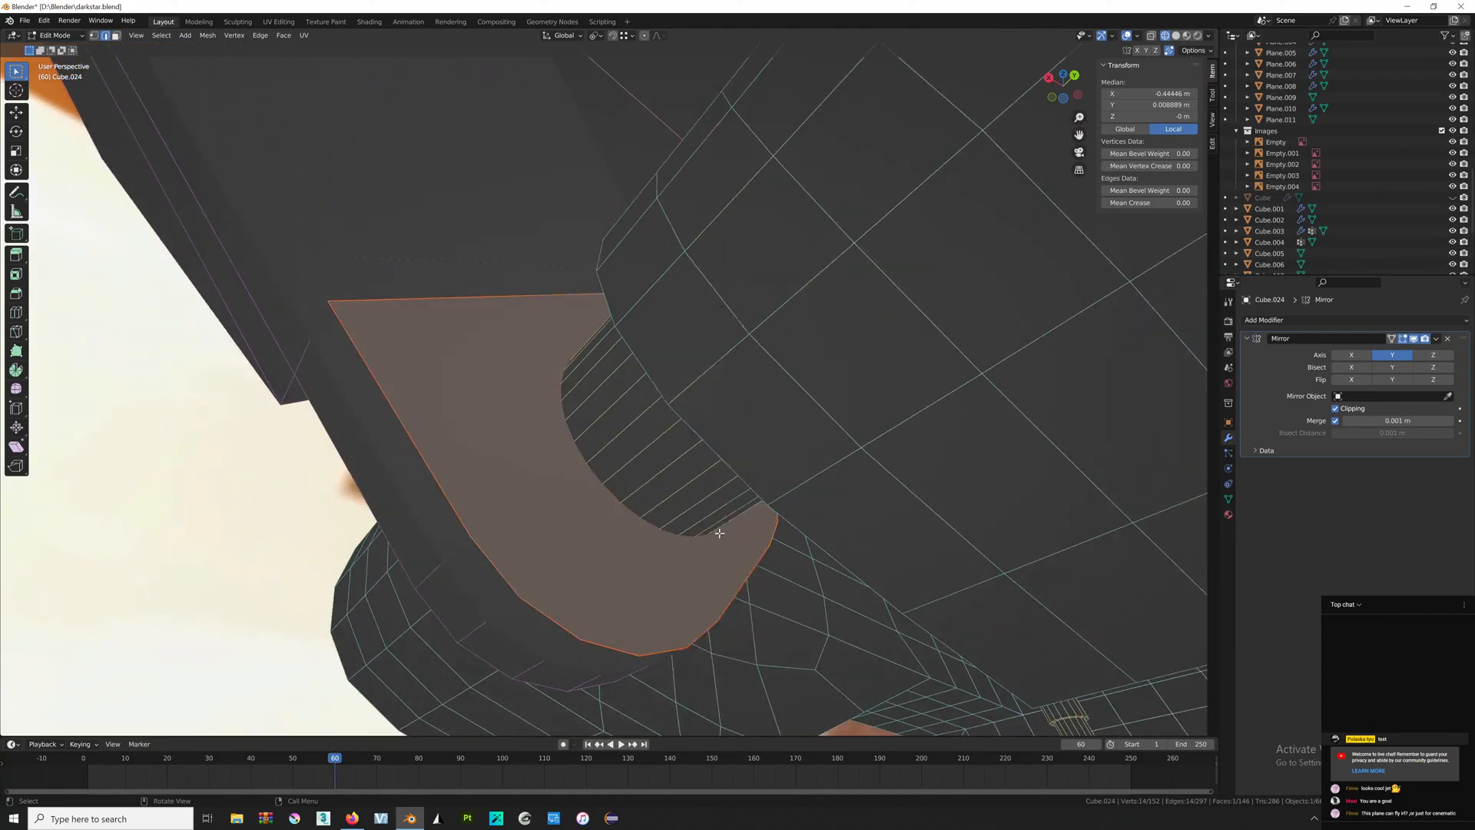
Select only the large side face of the brace's rounded end and triangulate it, finishing the mesh edit.
middle_click_drag(719, 532, 562, 412)
left_click(513, 326)
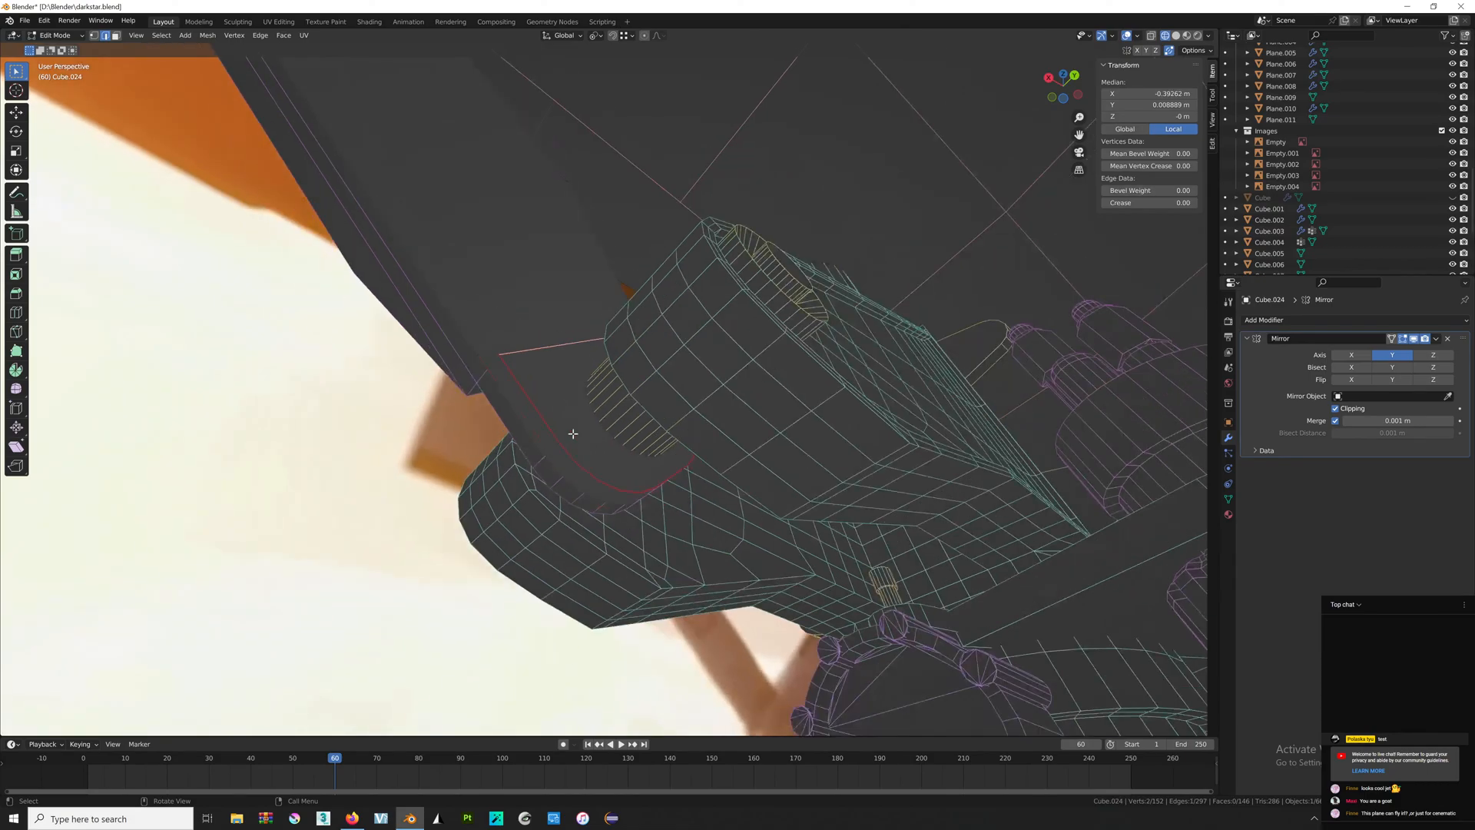
key("alt+a")
left_click(548, 383)
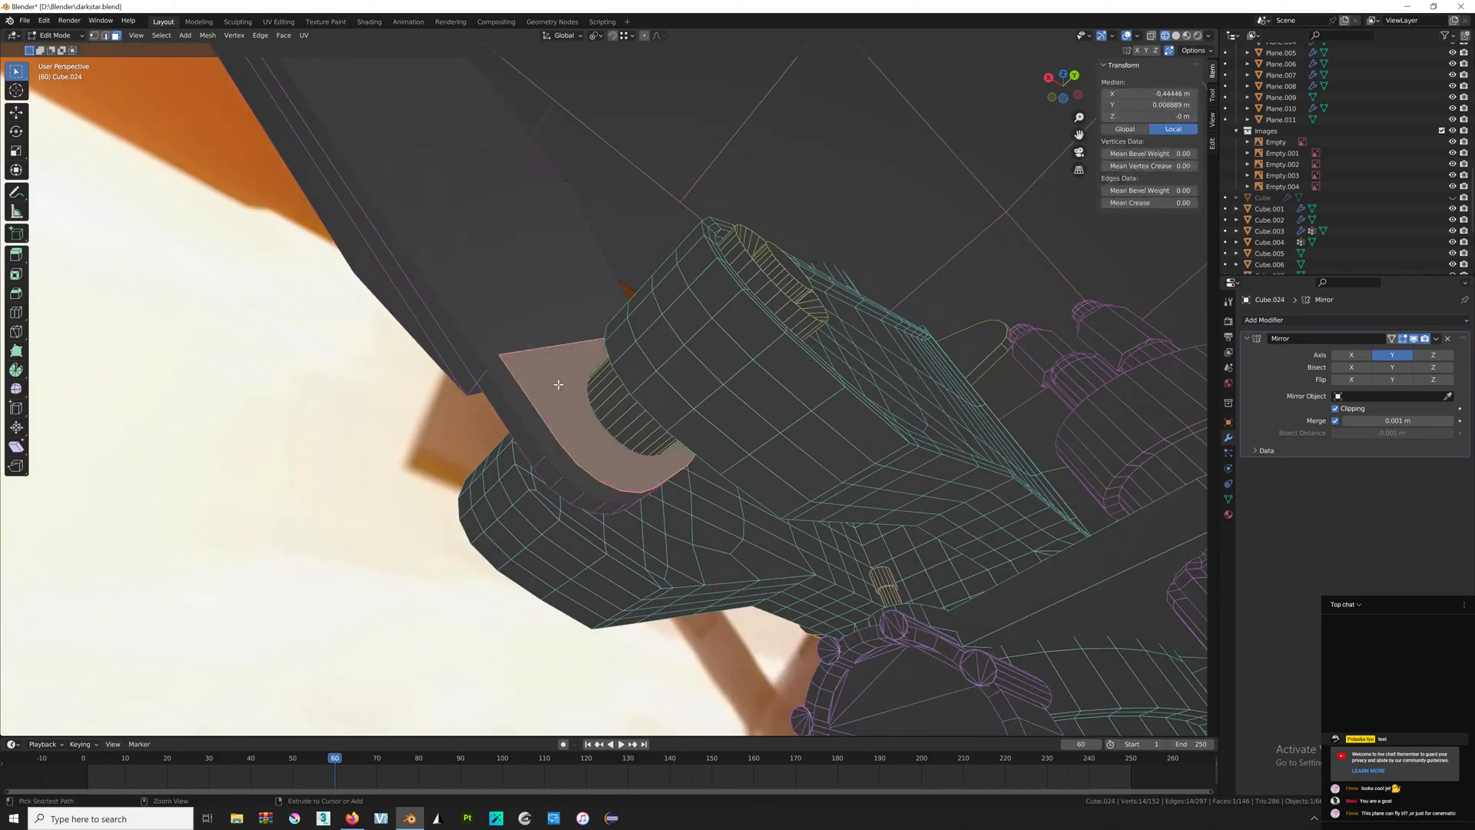
key("ctrl+t")
key("Tab")
Inspect the brace and the whole nose gear from the side, and save darkstar.blend.
middle_click_drag(627, 350, 678, 368)
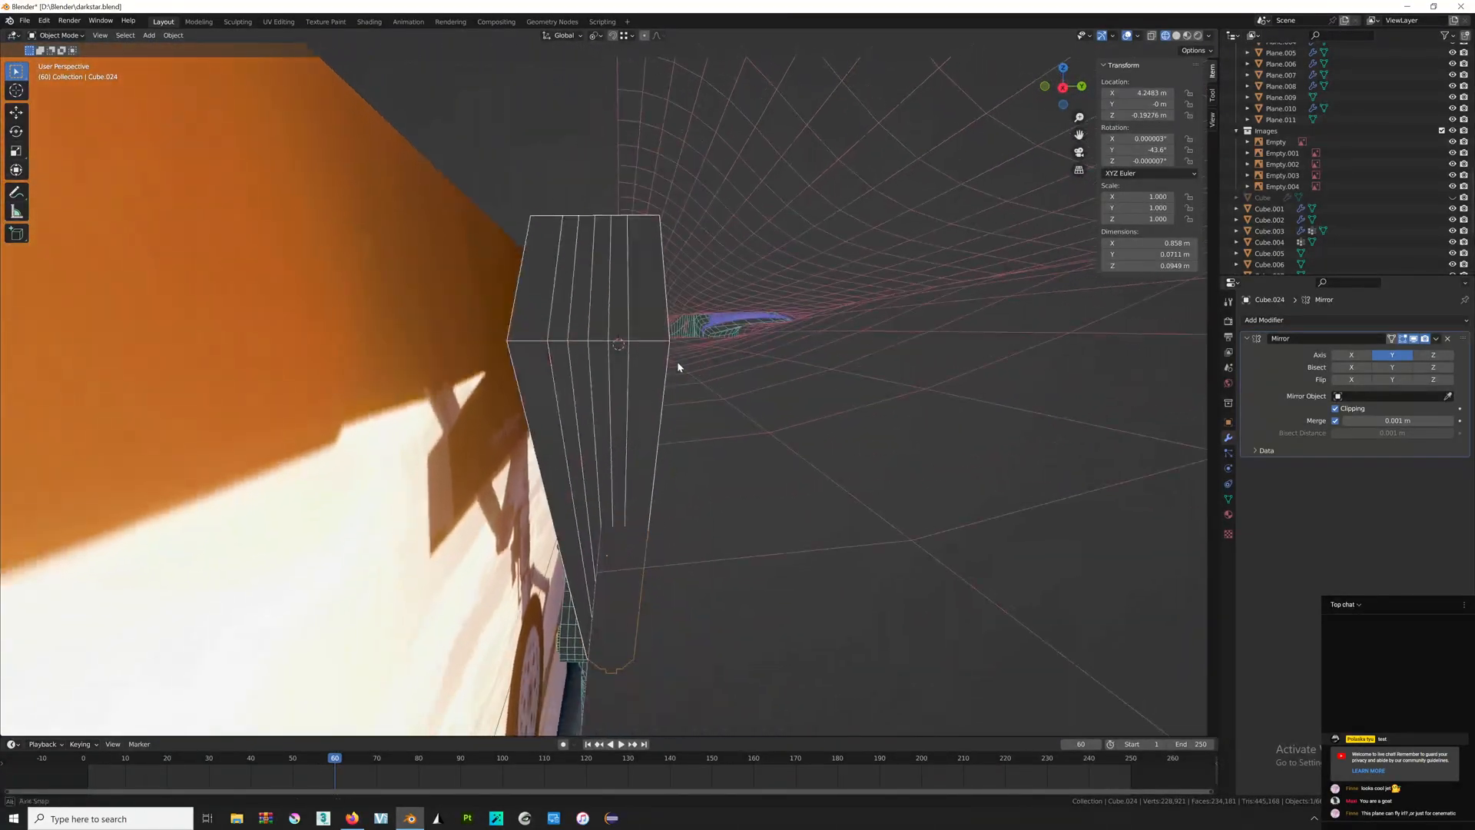
mouse_move(815, 376)
middle_mouse_down()
mouse_move(725, 408)
mouse_move(689, 287)
mouse_move(430, 474)
mouse_move(801, 436)
mouse_move(669, 342)
mouse_move(769, 344)
mouse_move(805, 389)
middle_mouse_up()
scroll(785, 312, "down", 8)
key("ctrl+s")
scroll(814, 396, "down", 6)
left_click(907, 467)
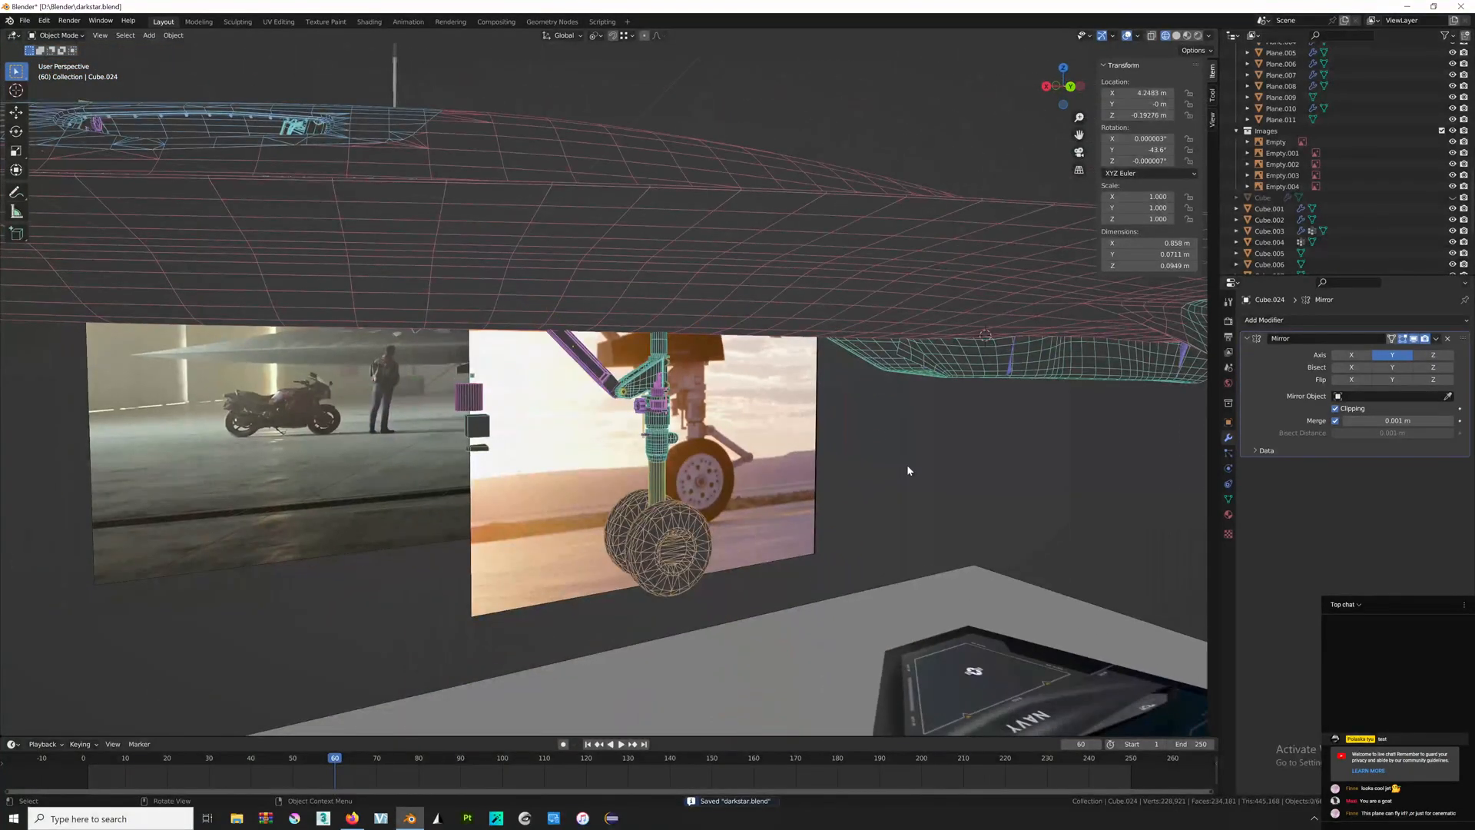
Switch to the browser and look through the Flickr Darkstar photos for views of the nose landing gear.
key("alt+Tab")
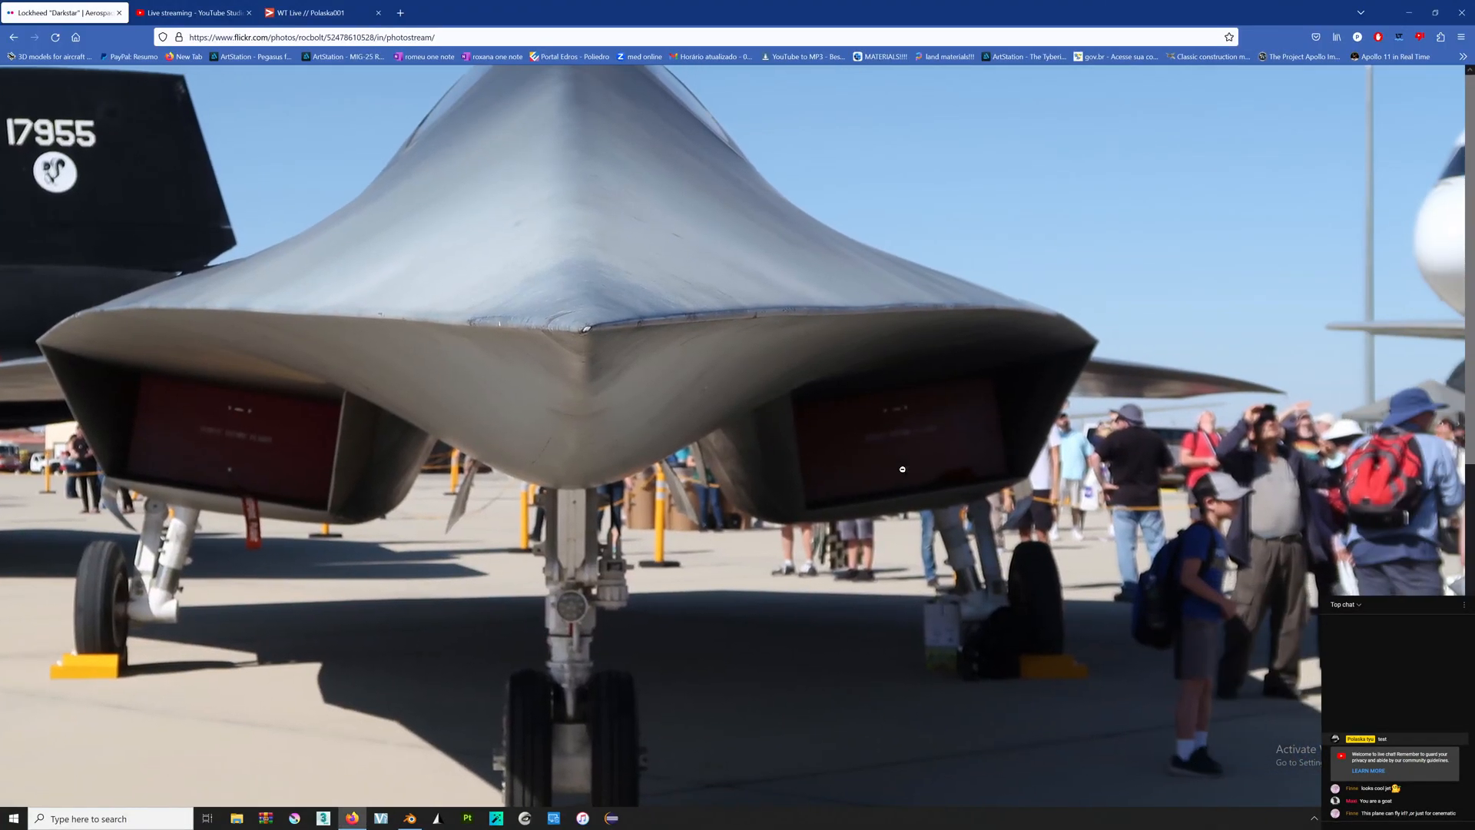
left_click(903, 468)
key("Right")
key("Right")
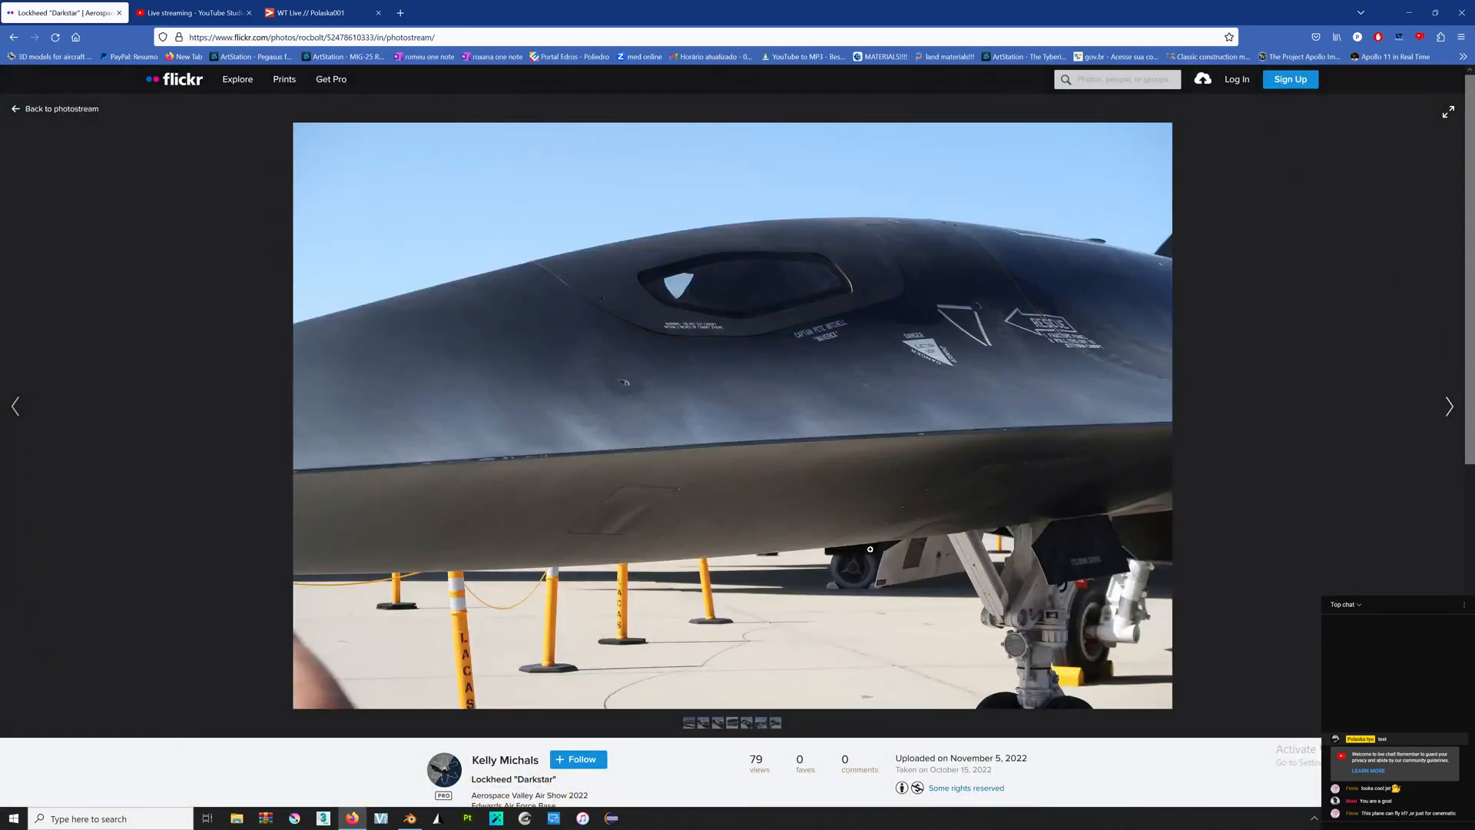
key("Right")
key("Right")
key("Right")
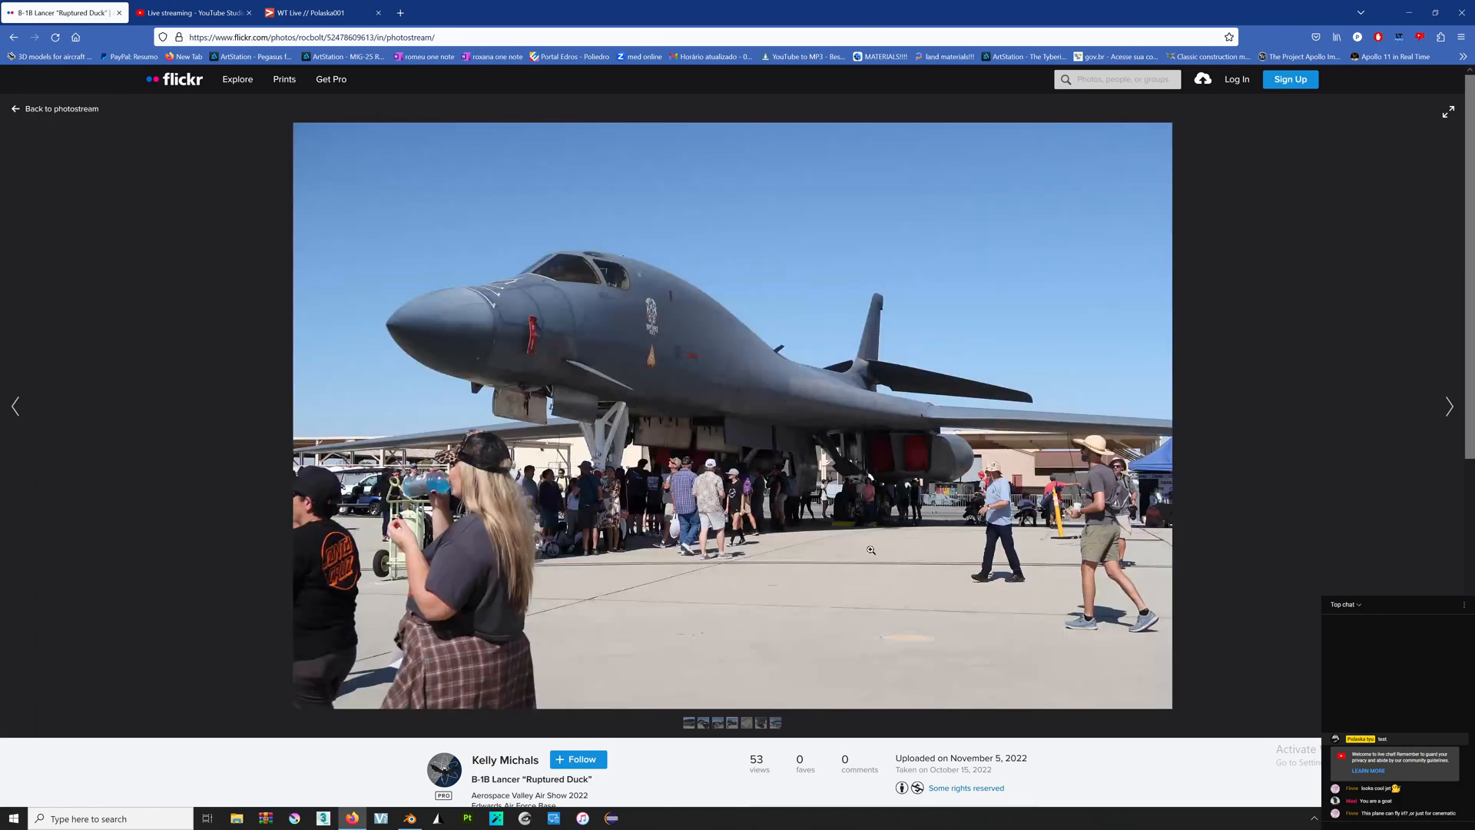
key("Left")
key("Right")
key("Right")
key("Left")
key("Left")
key("Left")
key("Left")
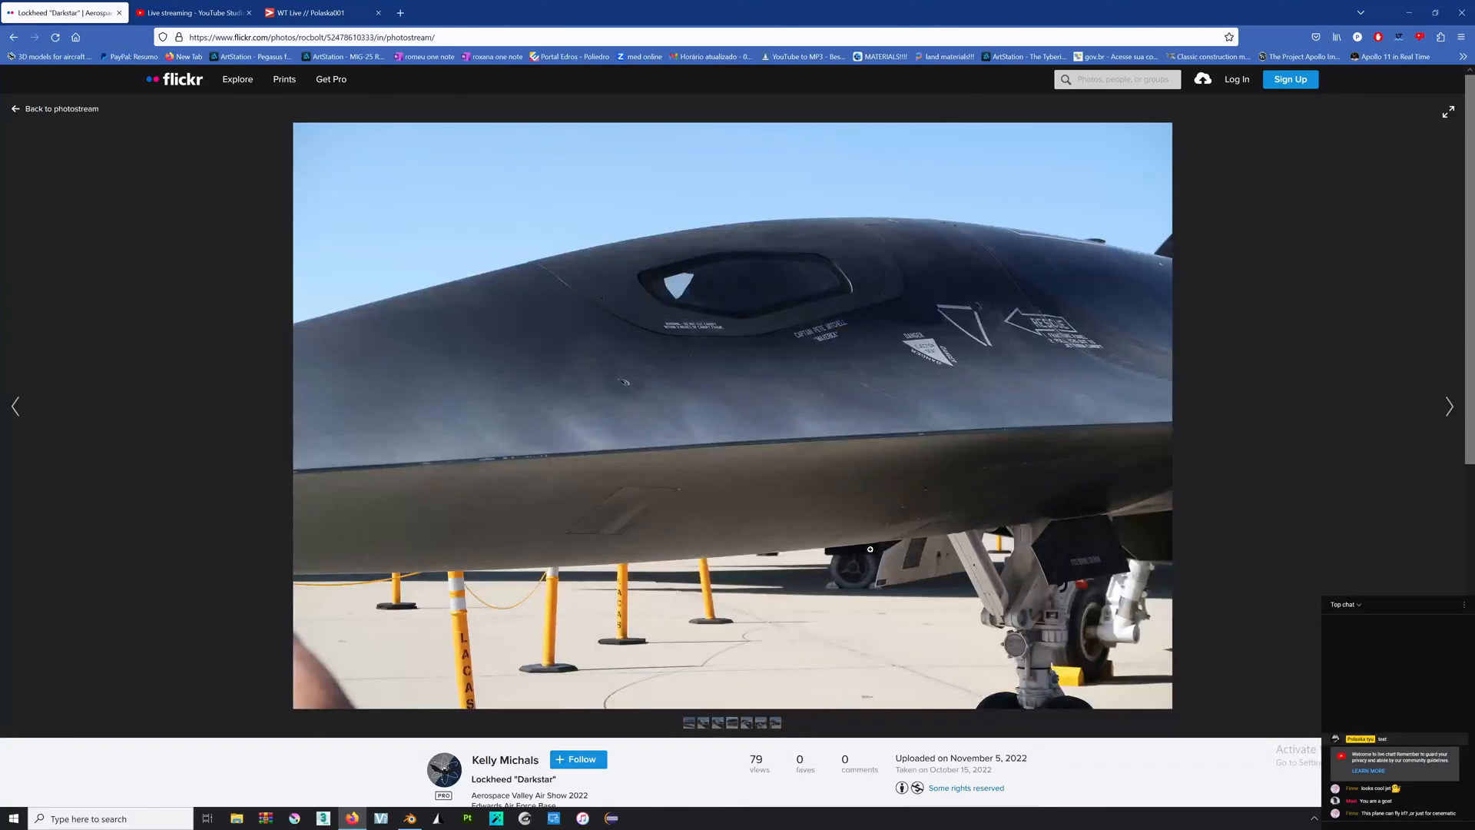
key("Right")
Back in Blender, select the main strut cylinder in the back view and set transforms to affect only origins.
key("alt+Tab")
left_click_drag(1082, 95, 1077, 91)
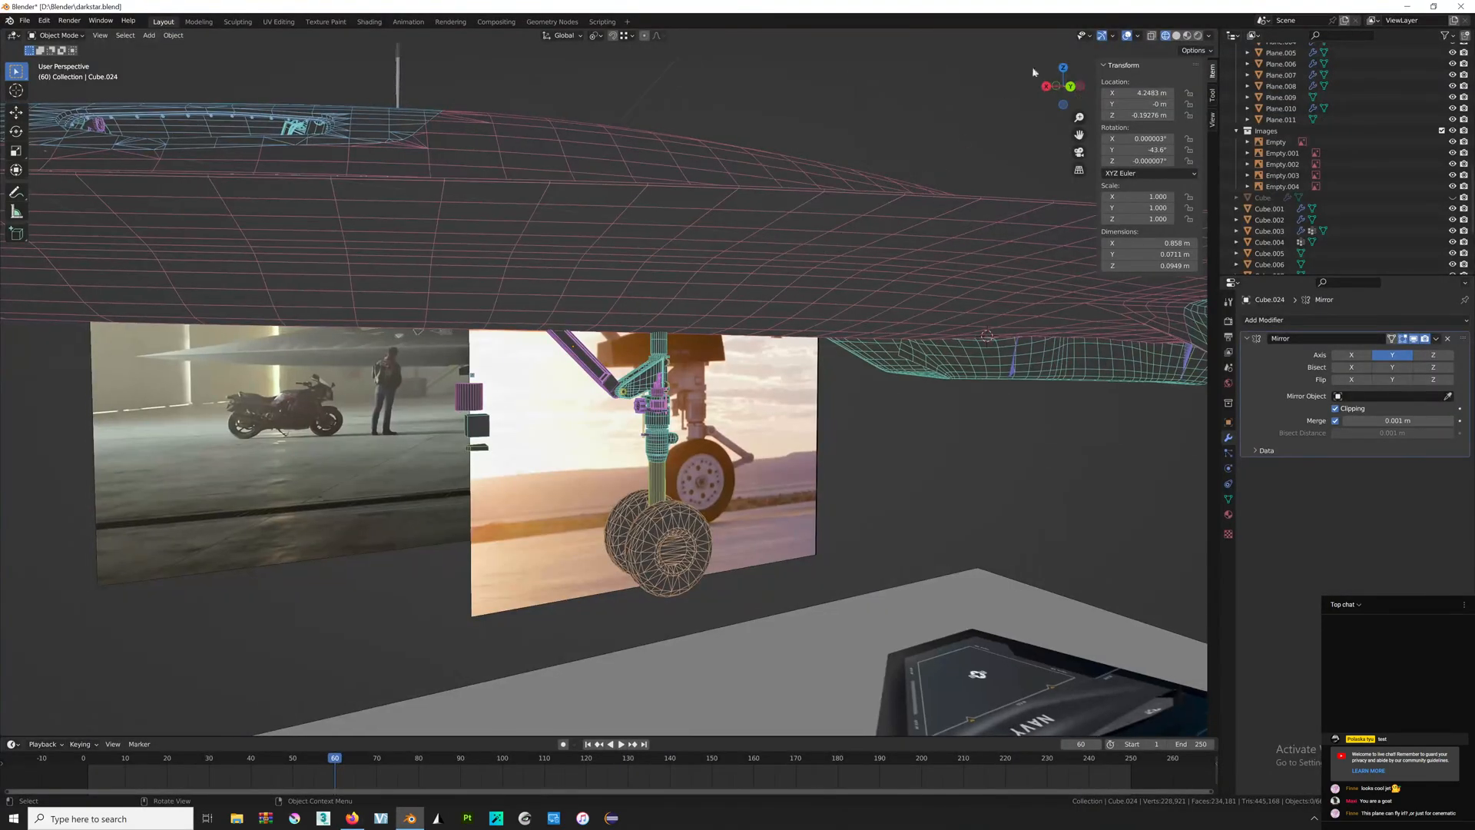
left_click(1070, 88)
left_click(786, 258)
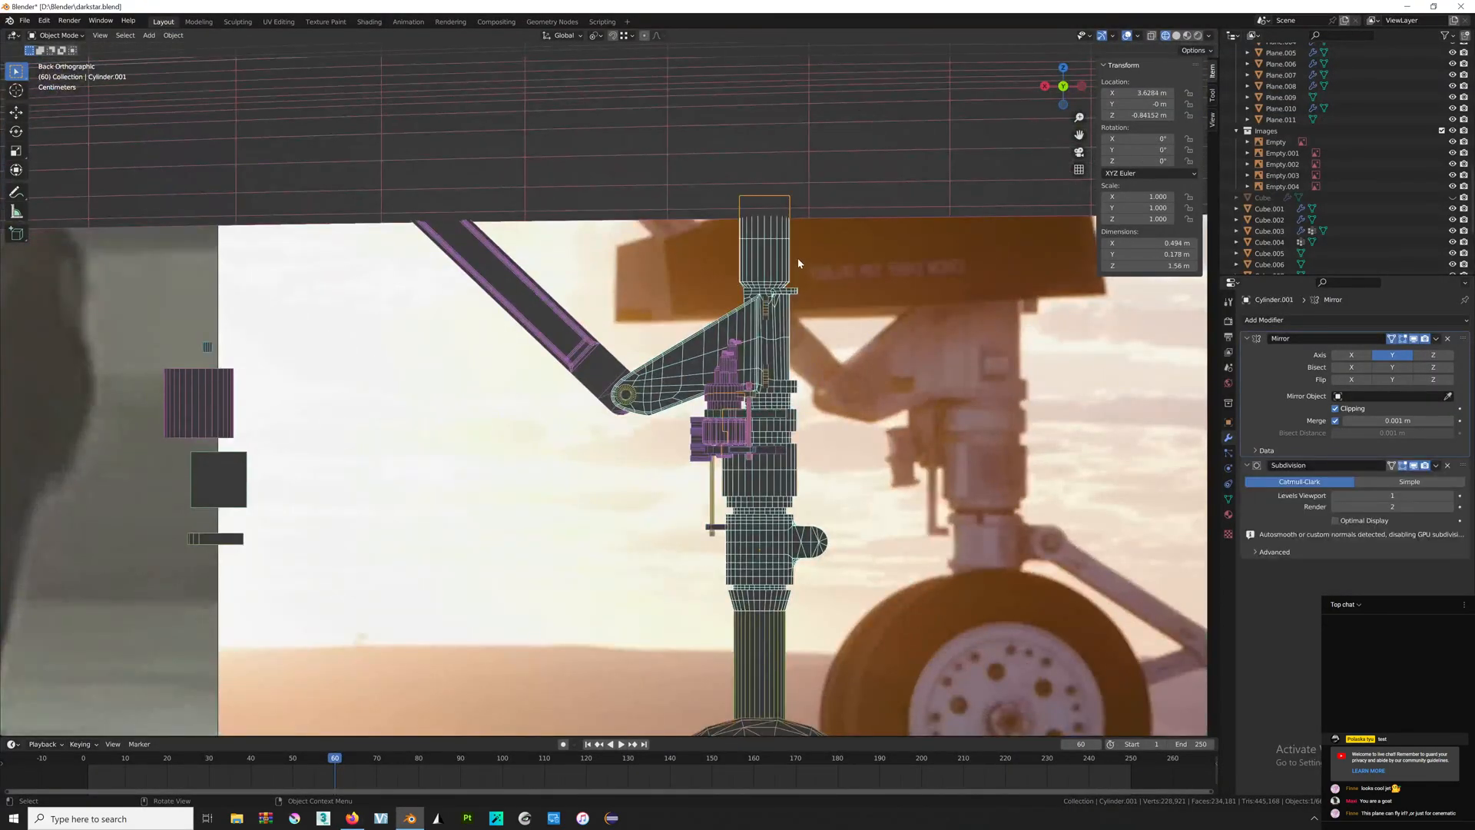
scroll(1012, 357, "down", 1)
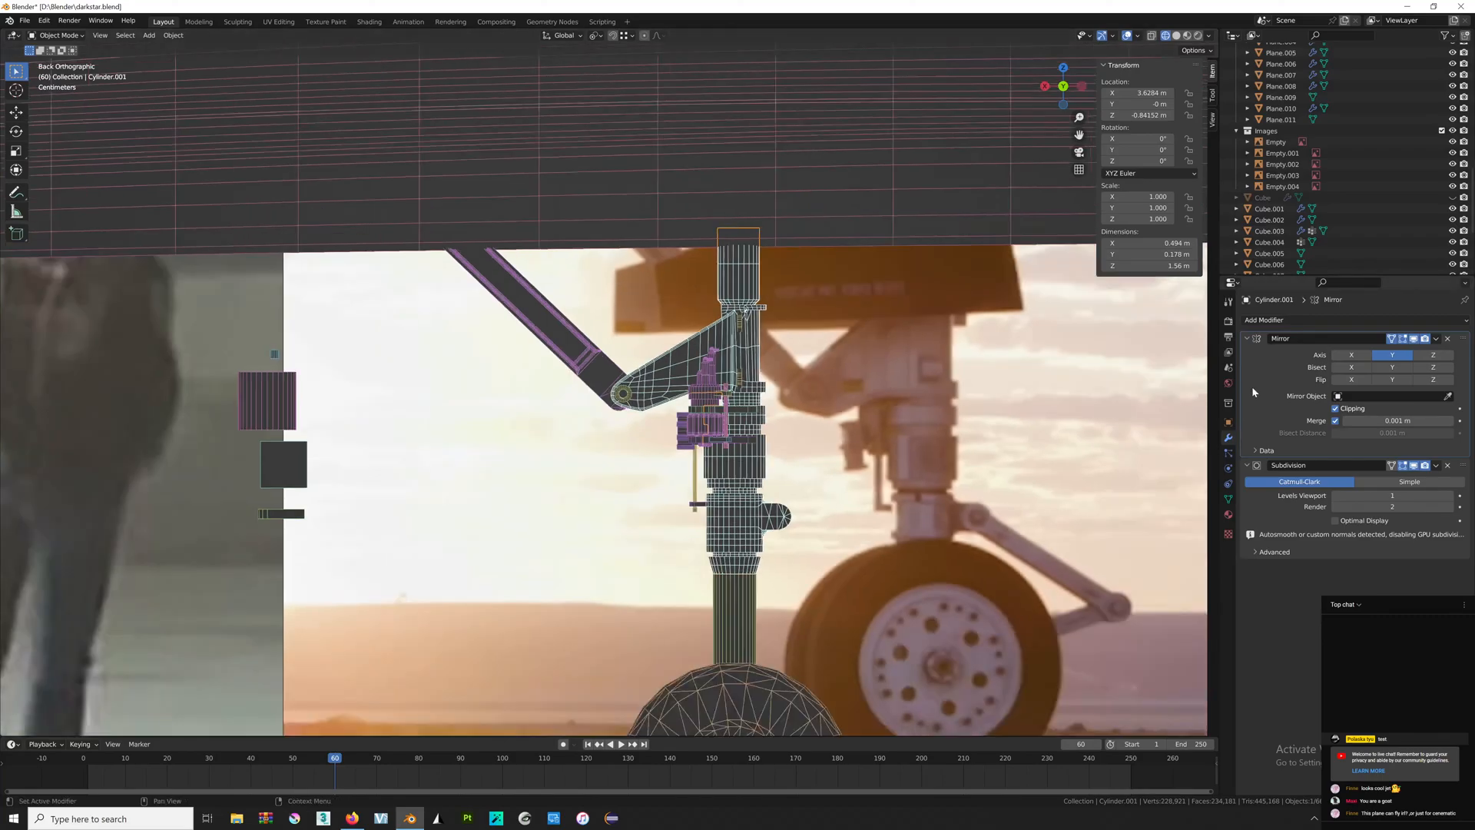
left_click(1230, 324)
left_click(1229, 338)
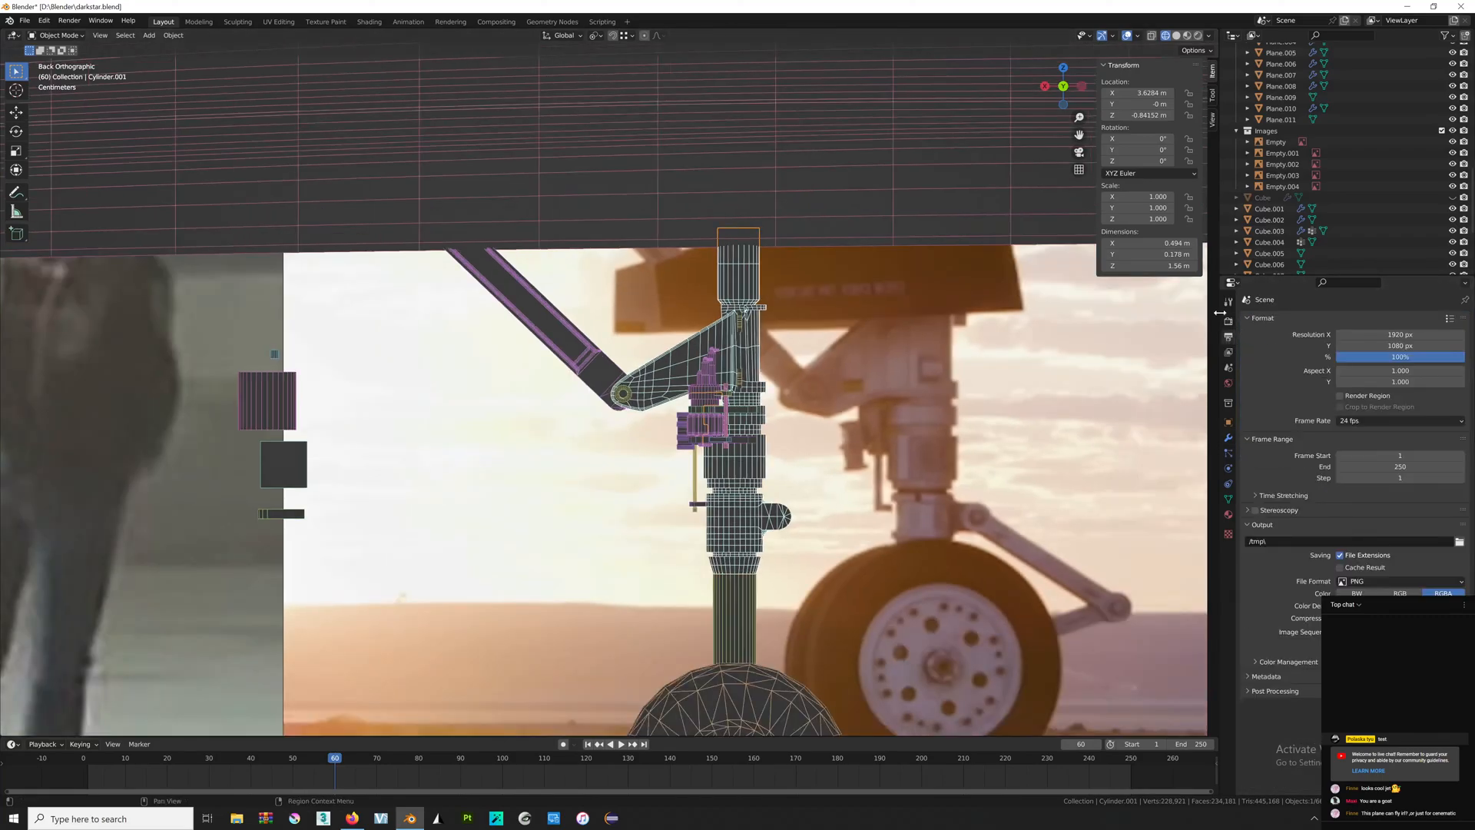
left_click(1229, 302)
left_click(1340, 366)
Raise the strut's top end straight up along Z into the fuselage, making the strut about 2.09 m tall.
scroll(771, 280, "down", 2)
middle_click_drag(771, 280, 758, 349, "shift")
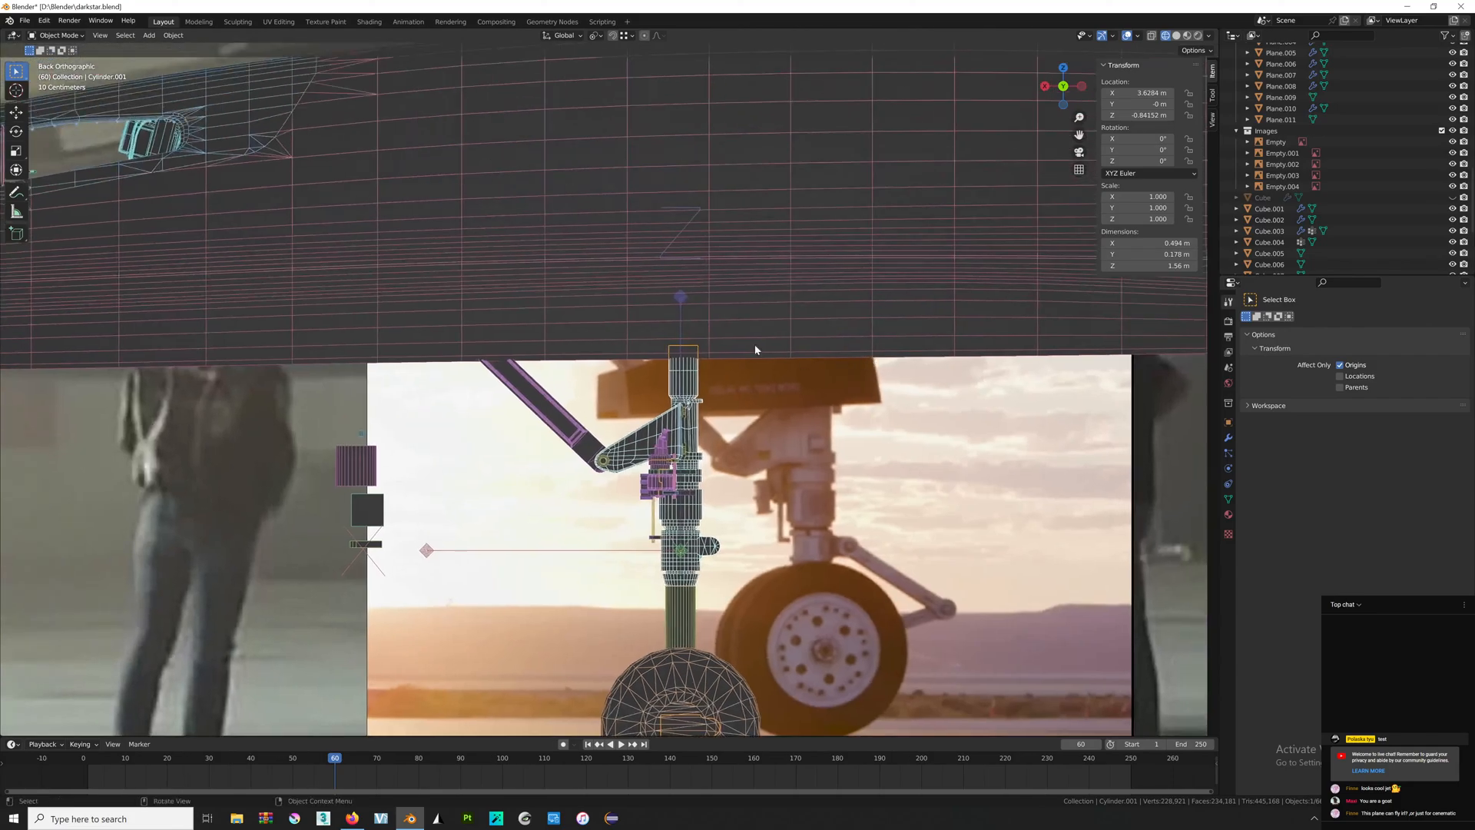
key("Tab")
key("alt+z")
left_click_drag(632, 319, 845, 380)
key("g")
key("z")
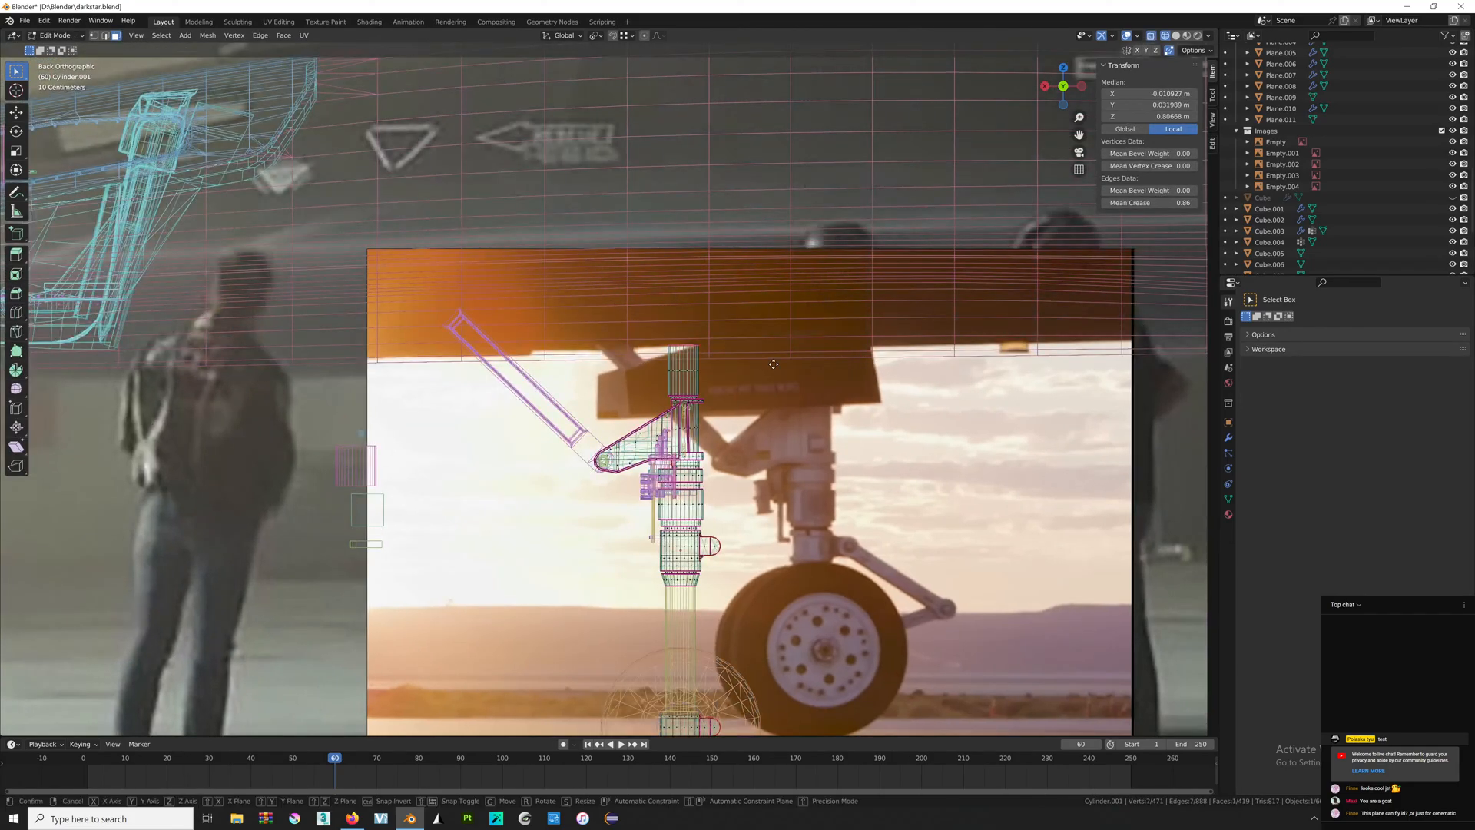
left_click(778, 229)
key("alt+z")
scroll(783, 260, "down", 4)
key("Tab")
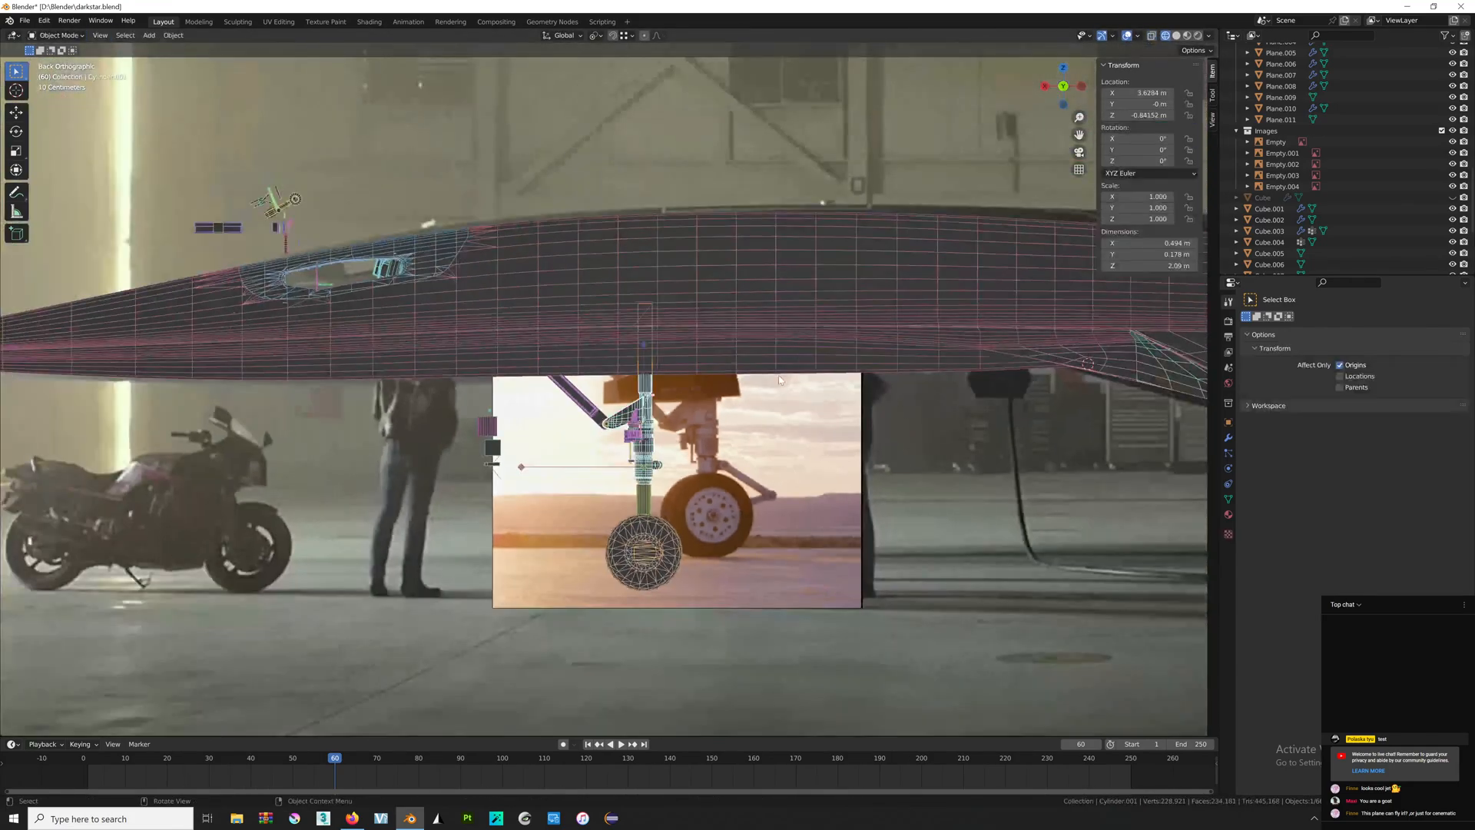
Move the strut's origin up along Z by about 1.33 m to its top end.
scroll(983, 474, "up", 4)
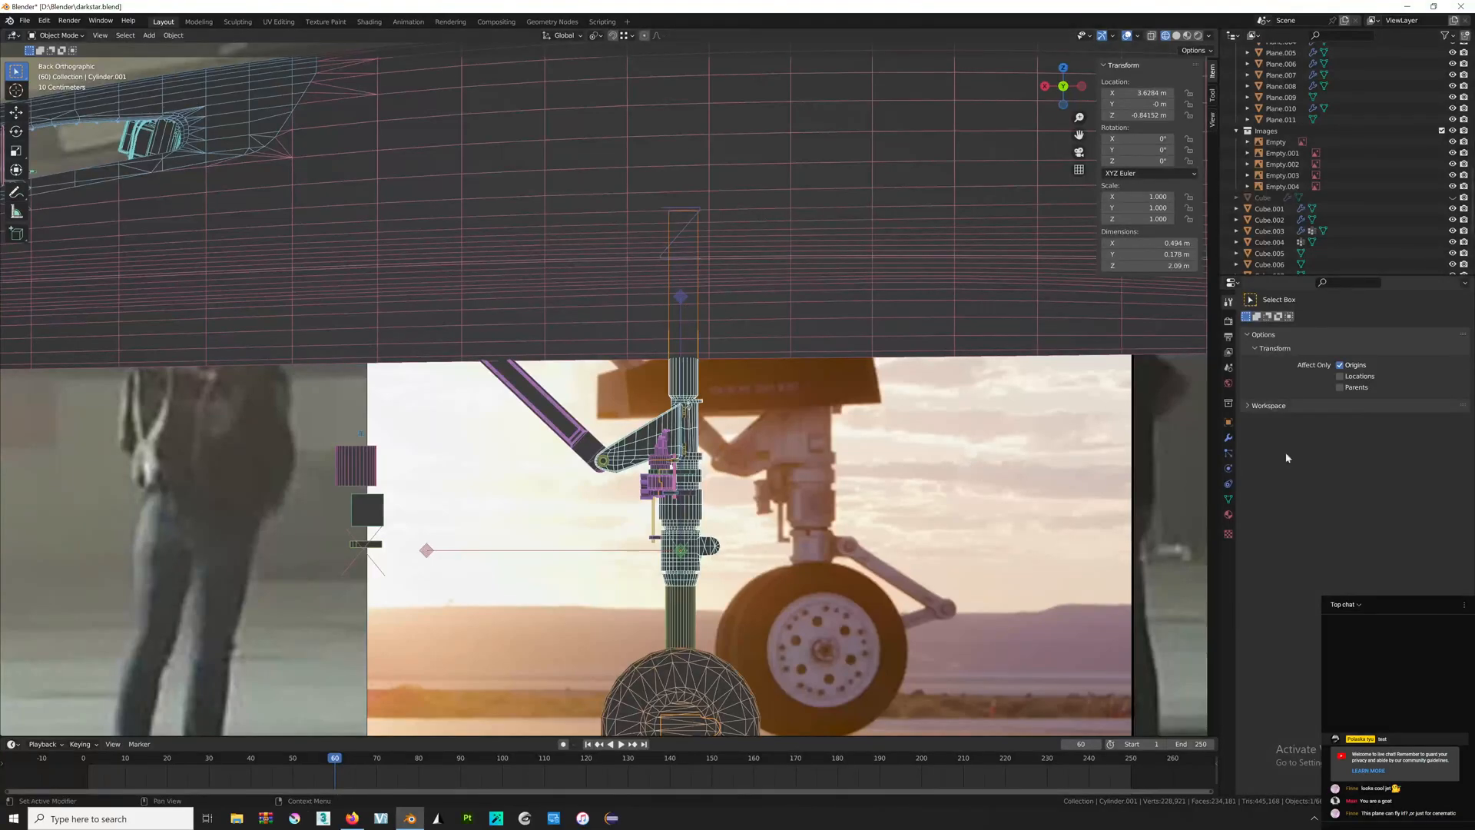
key("g")
key("z")
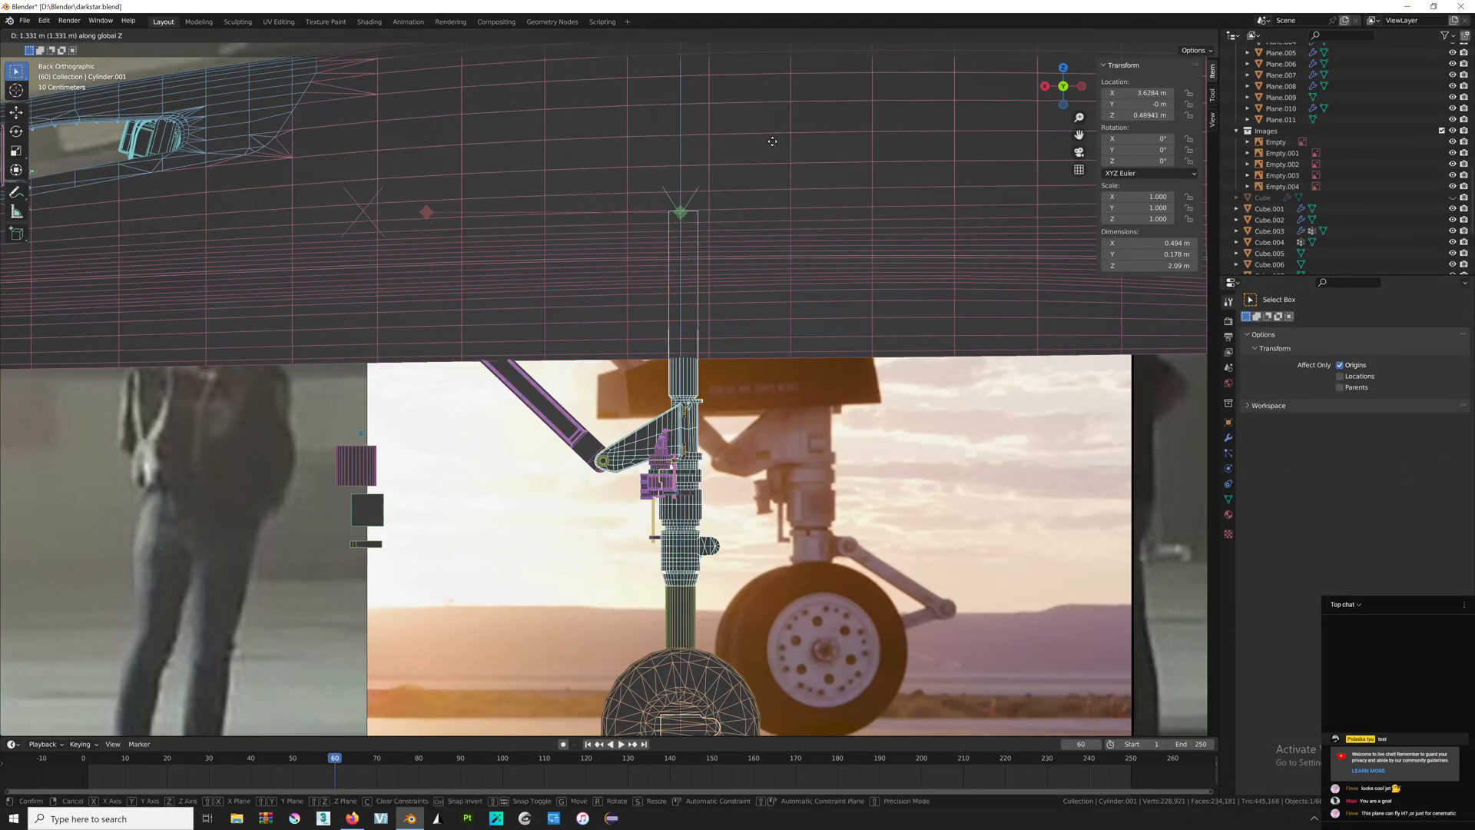
left_click(768, 141)
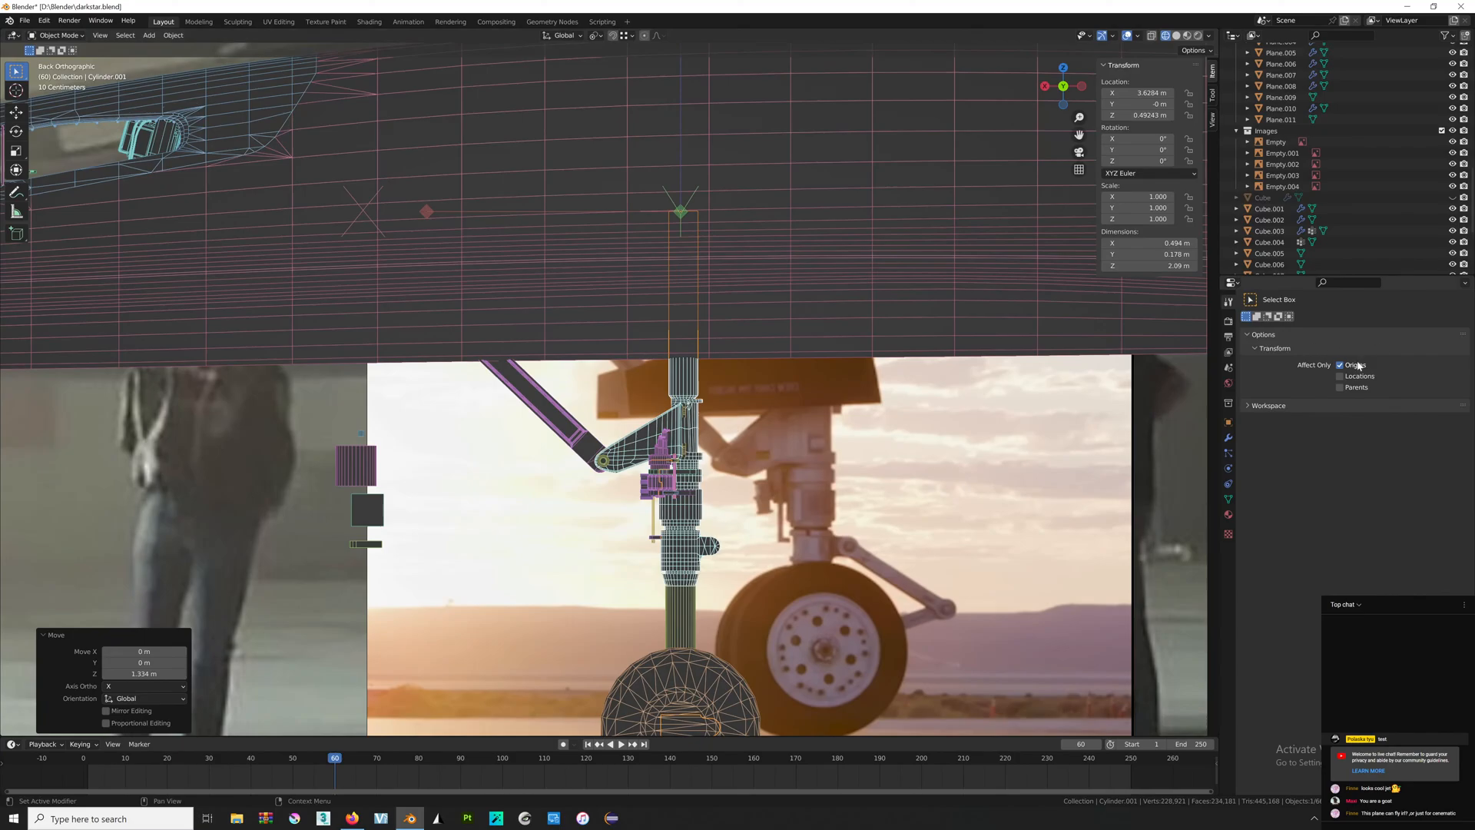
Align the strut's origin precisely with the centre of its top edge and turn off origin-only transforms.
scroll(810, 330, "up", 15)
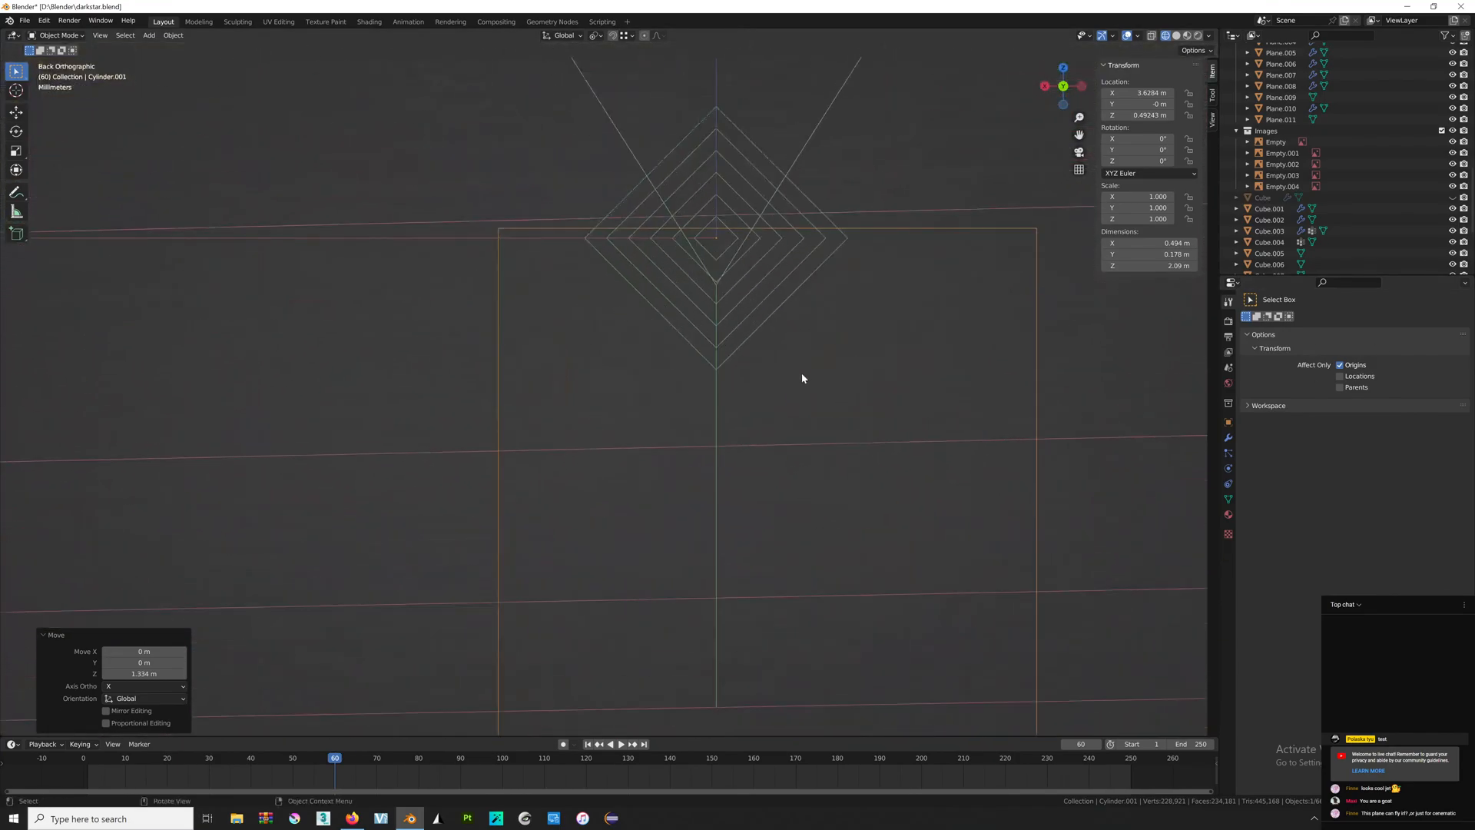
middle_click_drag(792, 294, 686, 330, "shift")
key("z")
key("alt+z")
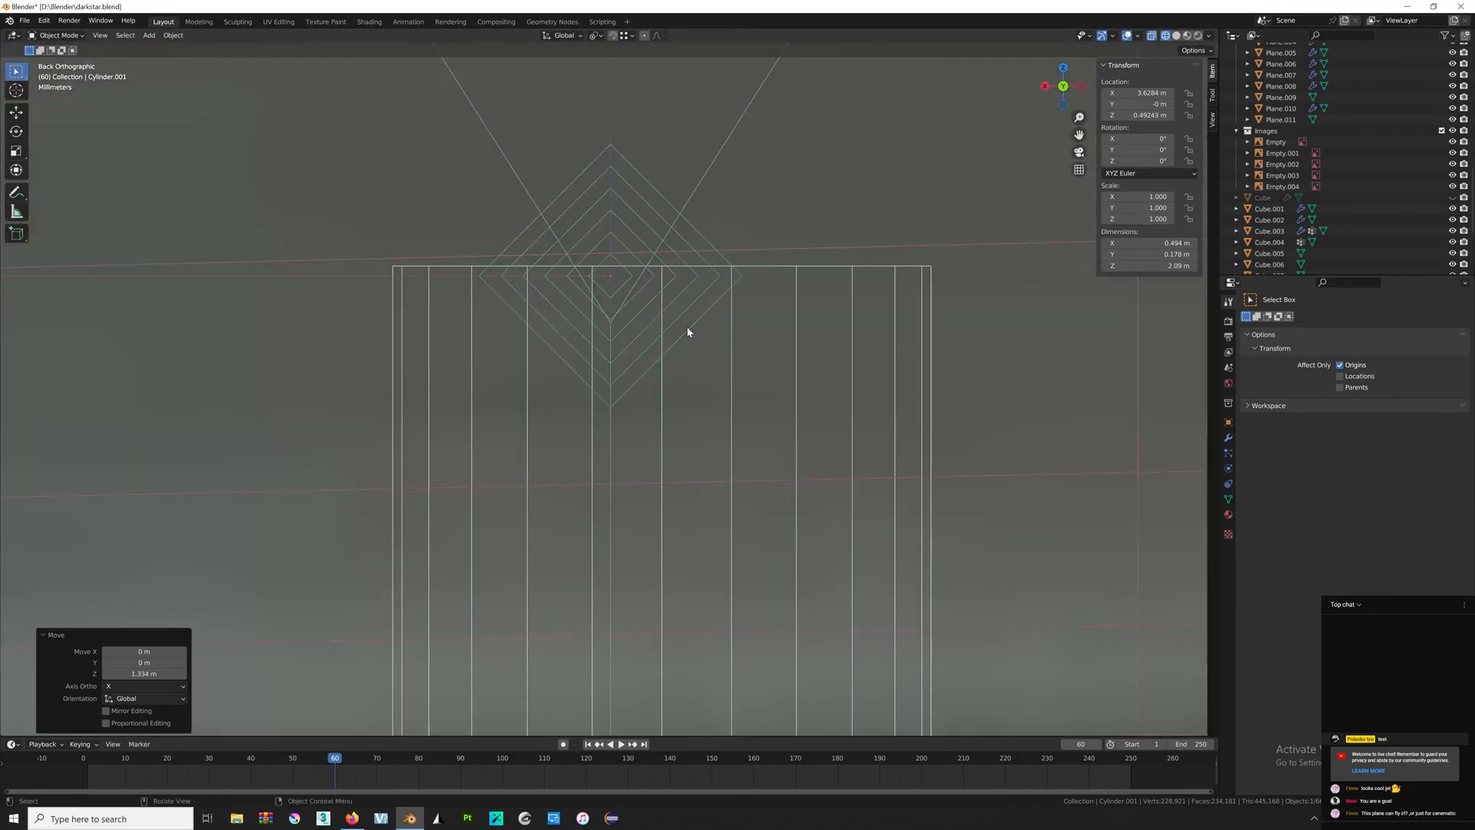
key("g")
left_click(740, 320)
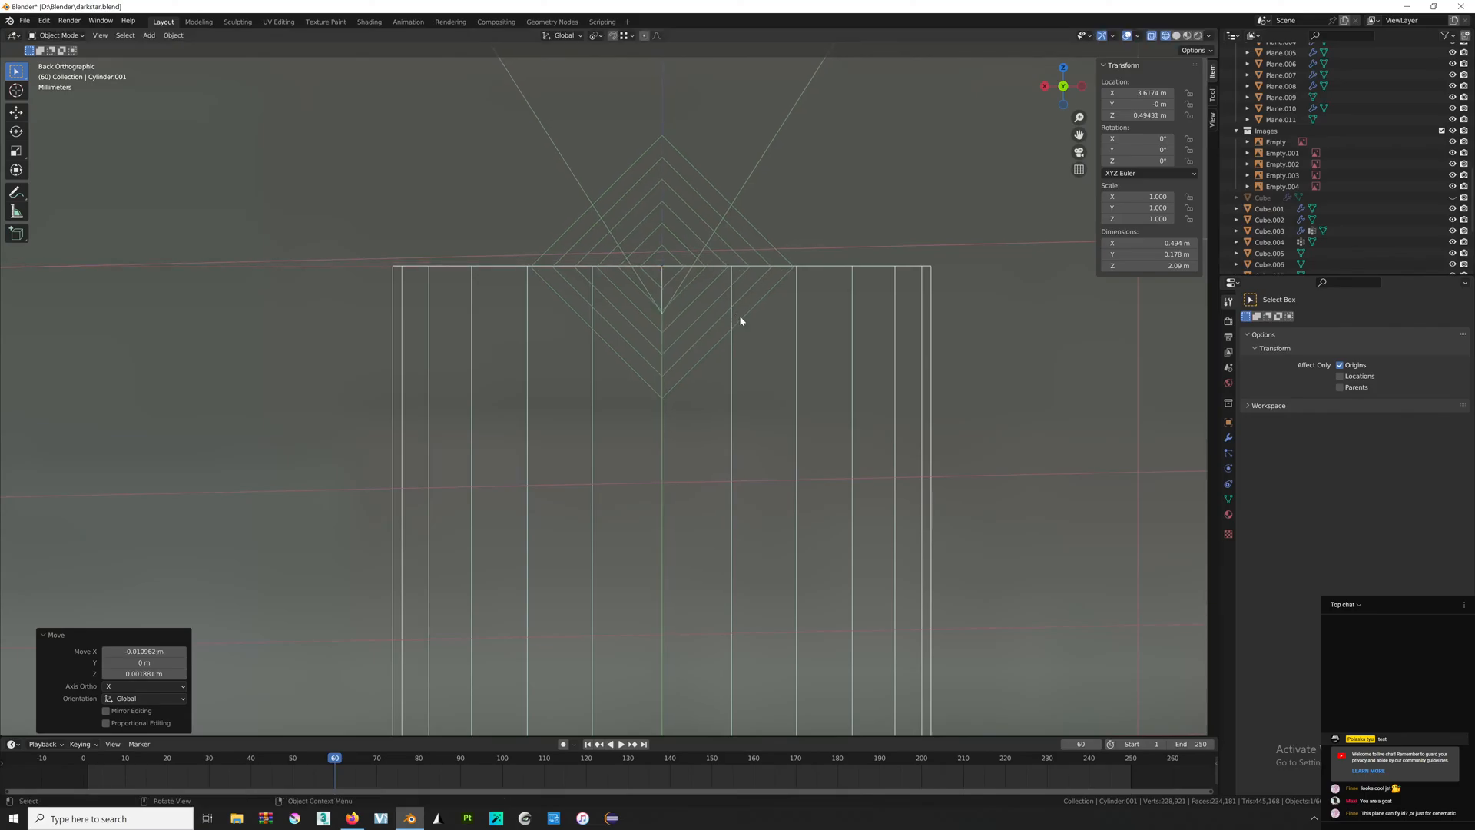
left_click(1341, 365)
Hide the sunset landing-gear reference image standing behind the nose gear.
scroll(856, 361, "down", 15)
key("alt+z")
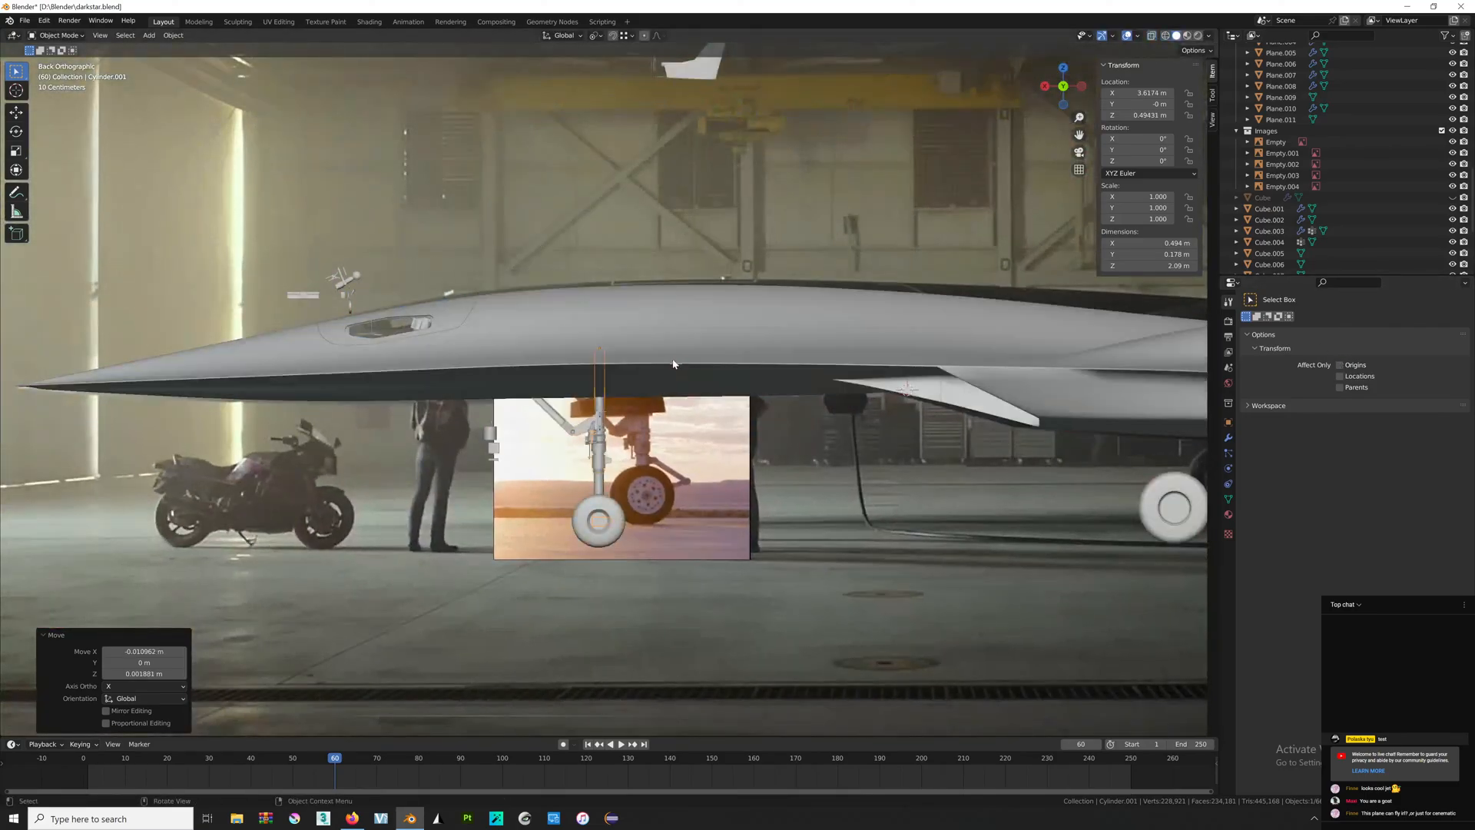
key("alt+z")
key("alt+z")
middle_click_drag(673, 360, 694, 320, "shift")
scroll(693, 320, "up", 3)
left_click_drag(616, 450, 625, 467)
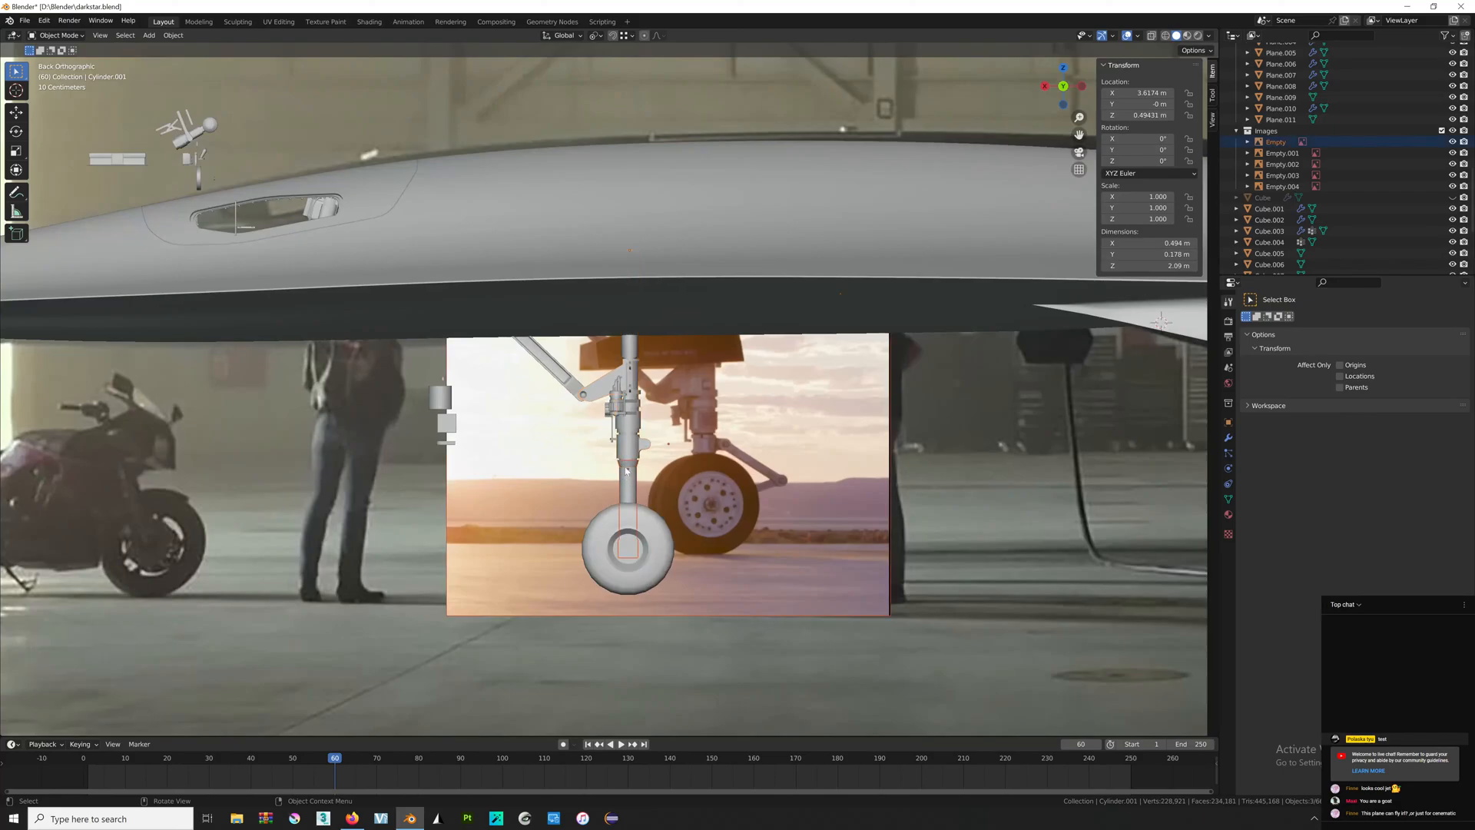
middle_click_drag(621, 536, 740, 524)
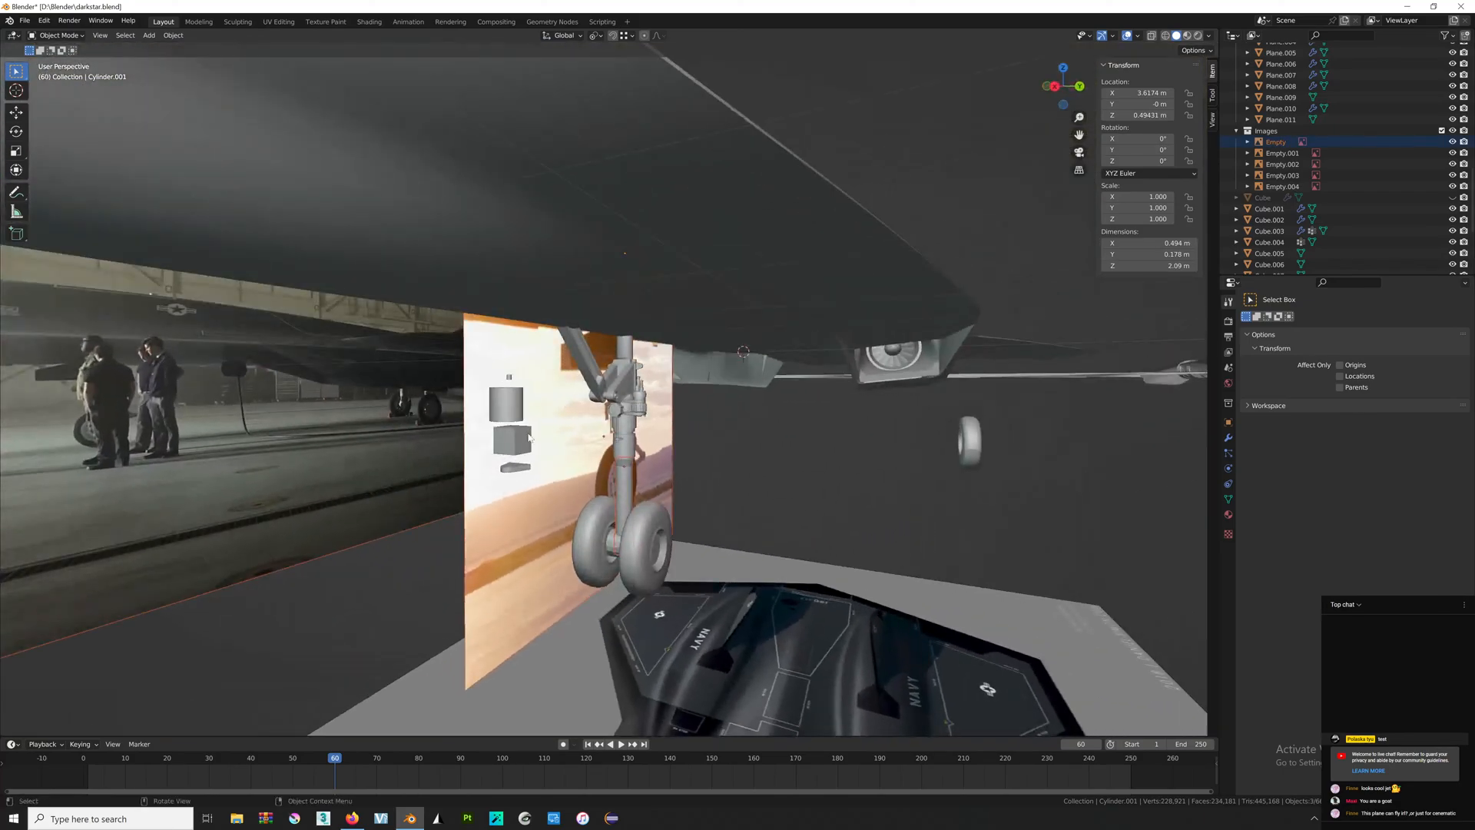
left_click(593, 474)
key("h")
Select all the nose gear parts, including the bracket details, diagonal brace, axle and both wheels, with the main strut as active object.
middle_click_drag(592, 468, 670, 426)
key("c")
scroll(669, 428, "up", 2)
left_click(636, 411)
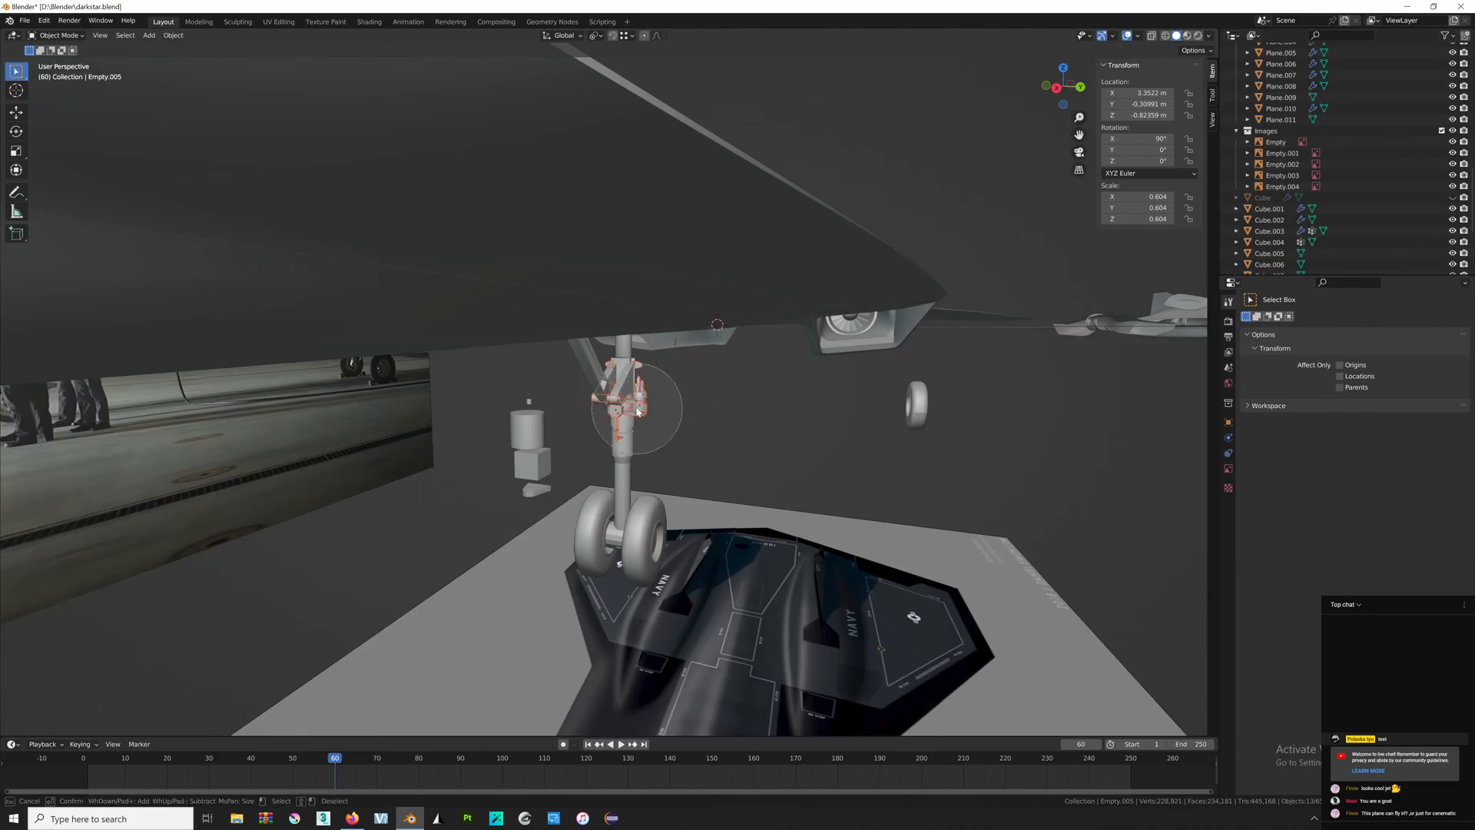
key("Escape")
key("Escape")
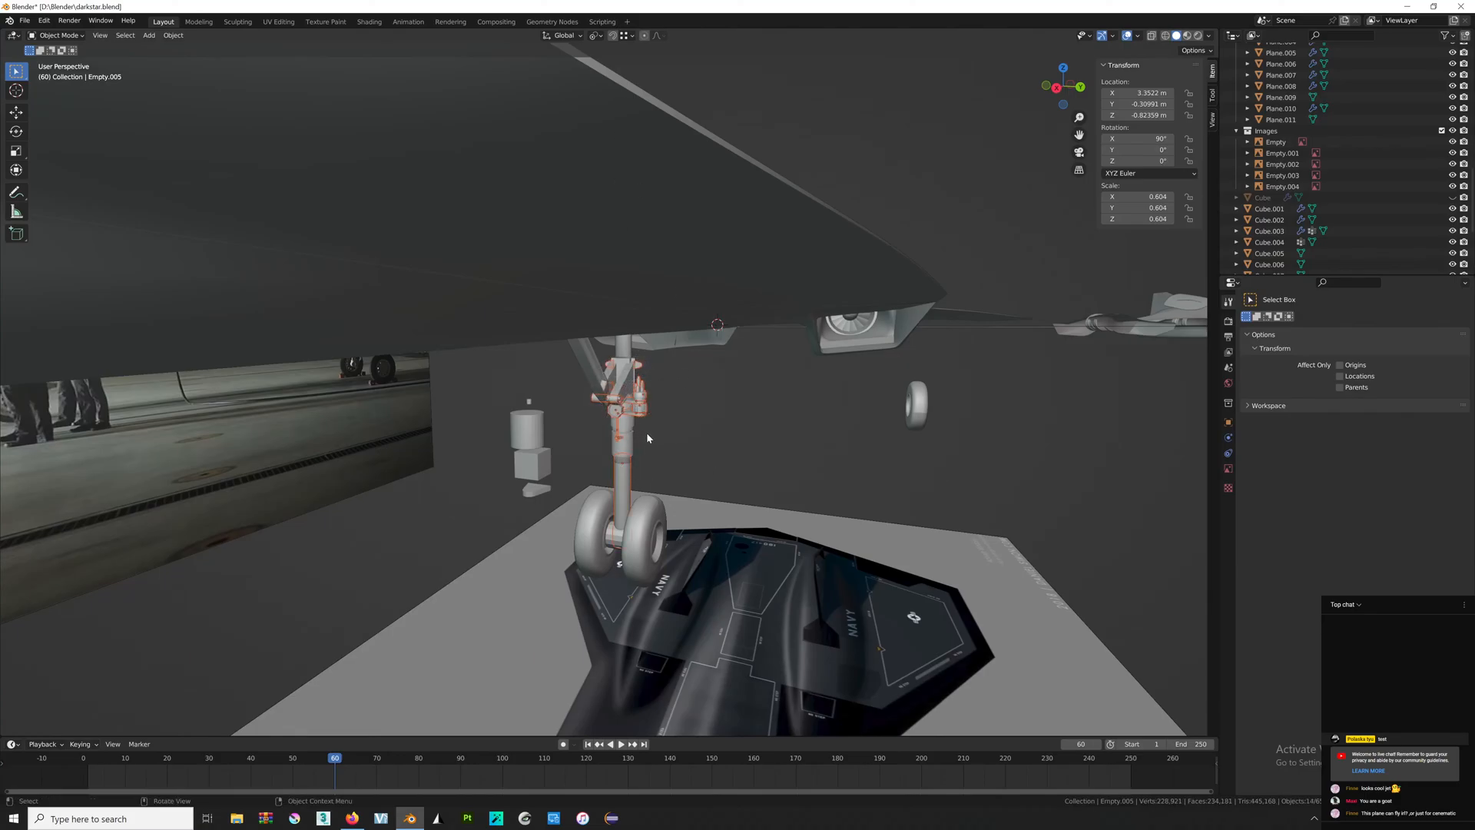
mouse_move(647, 431)
middle_mouse_down()
mouse_move(671, 418)
mouse_move(652, 437)
middle_mouse_up()
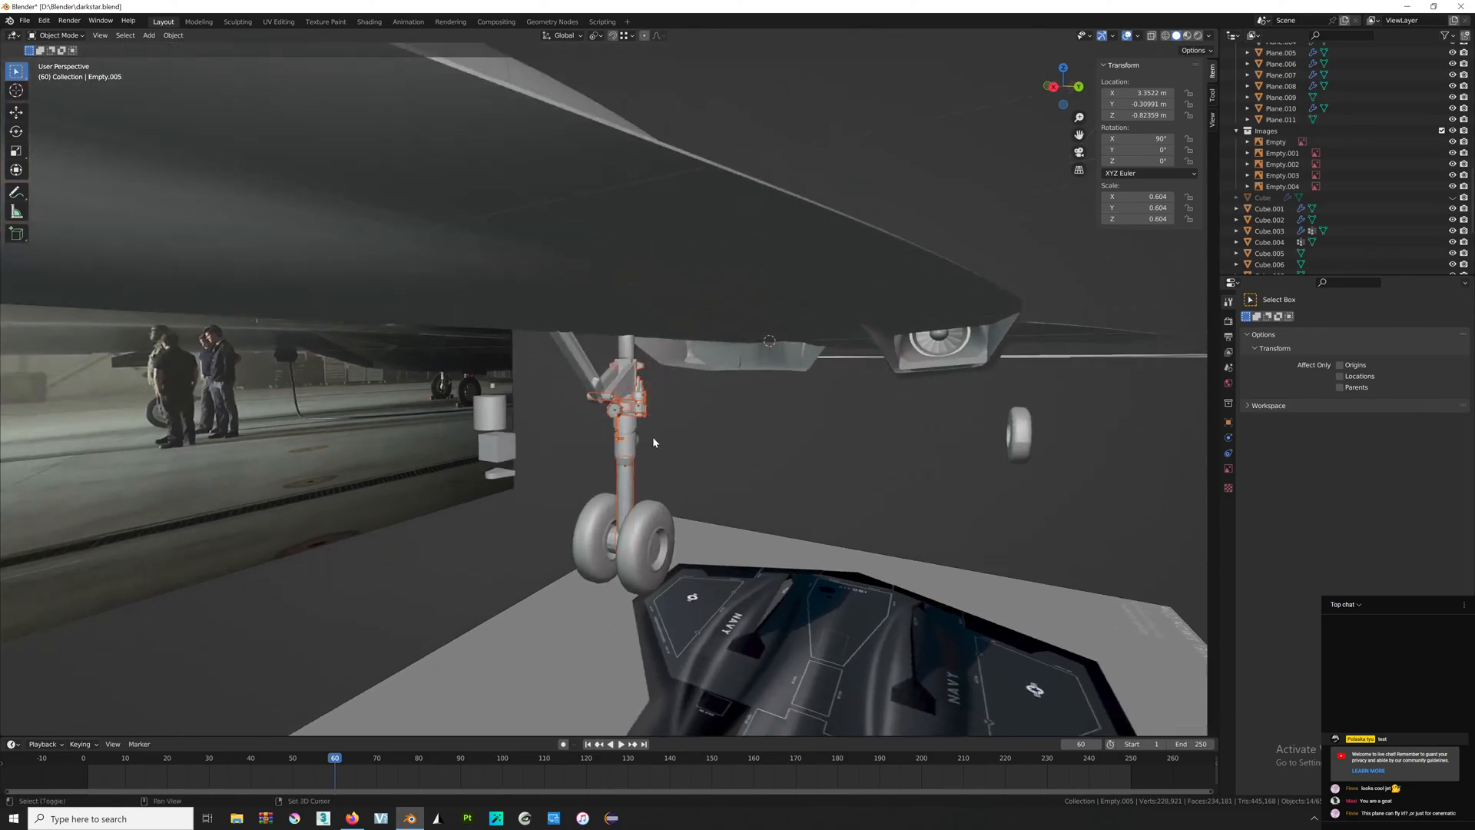
left_click(630, 428, "shift")
left_click(587, 369, "shift")
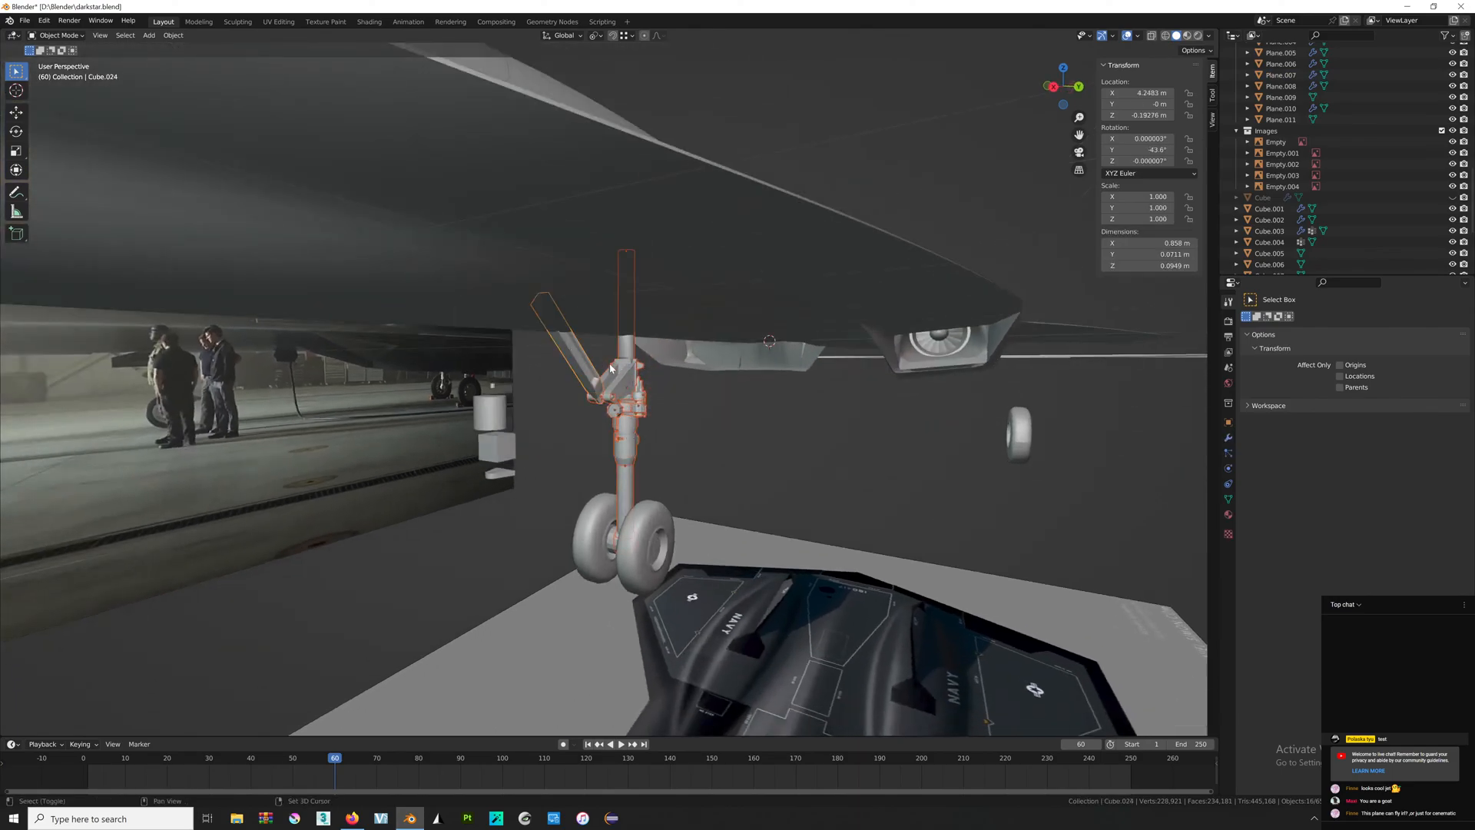
left_click(627, 540, "shift")
middle_click_drag(621, 529, 594, 521)
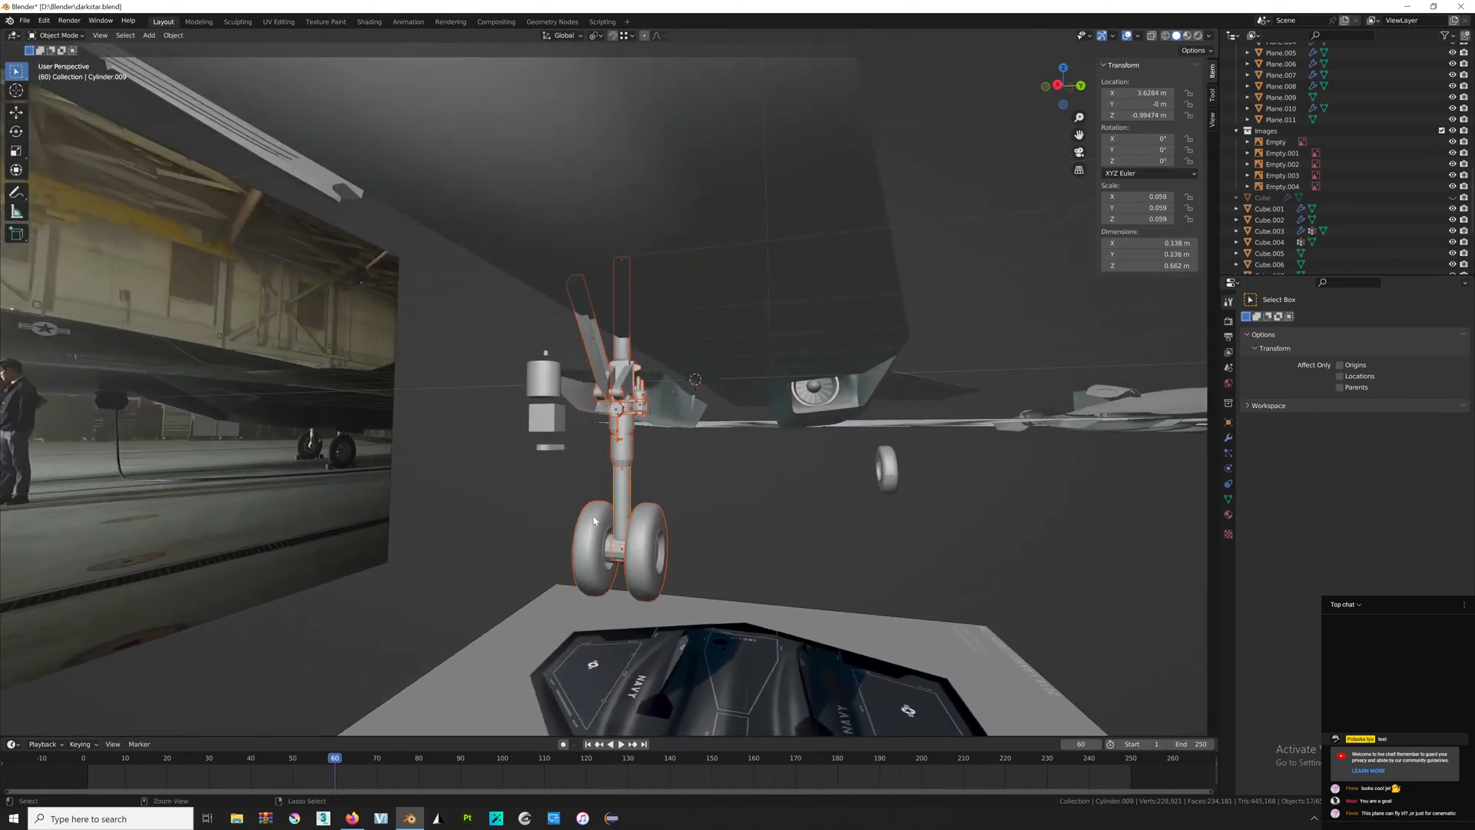
left_click_drag(566, 518, 717, 576)
middle_click_drag(634, 305, 626, 328)
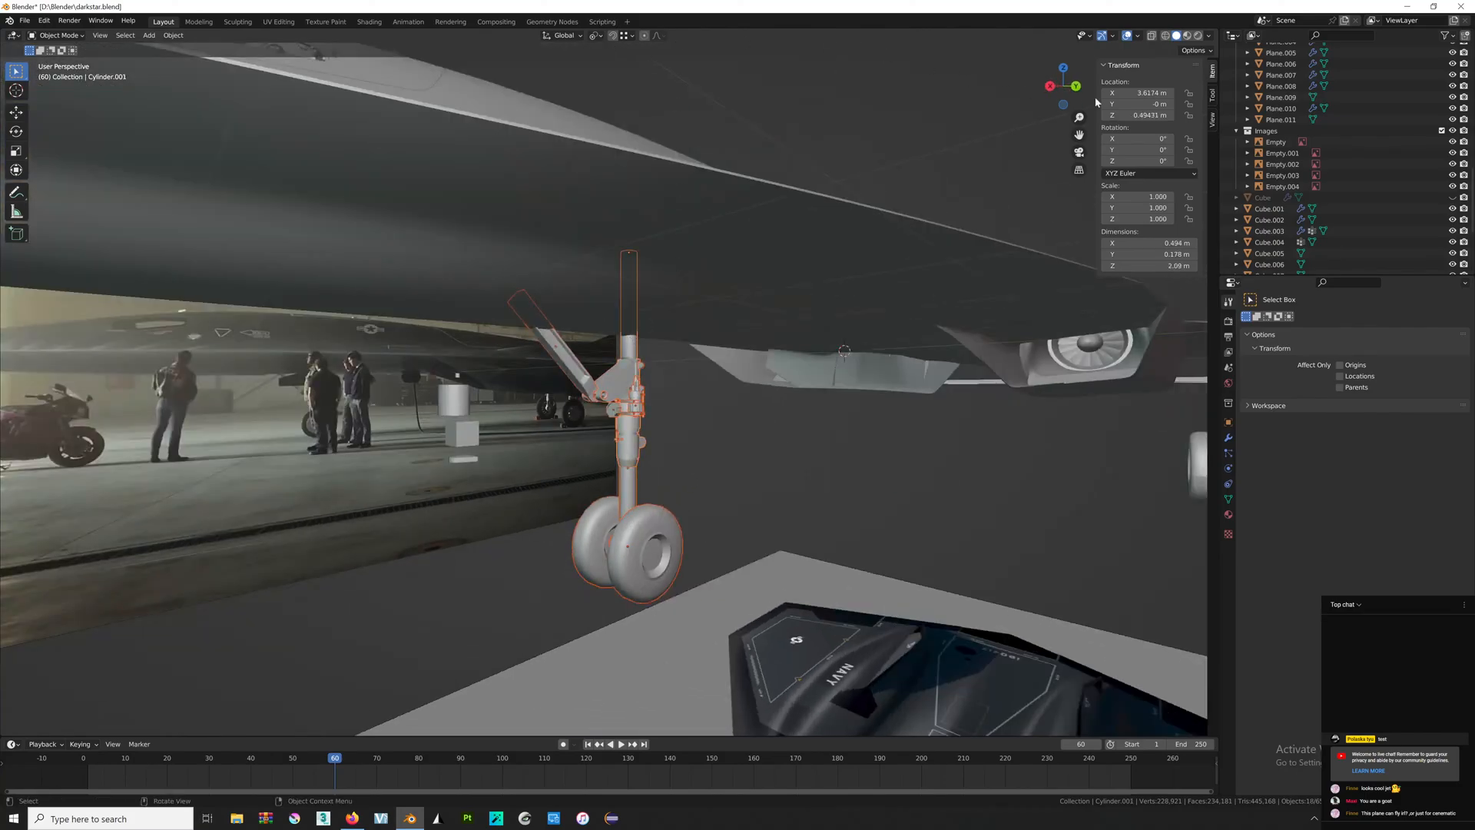
Try rotating the selected nose gear about 90° around the Y axis up into the fuselage, and undo it.
left_click(1077, 86)
key("r")
key("y")
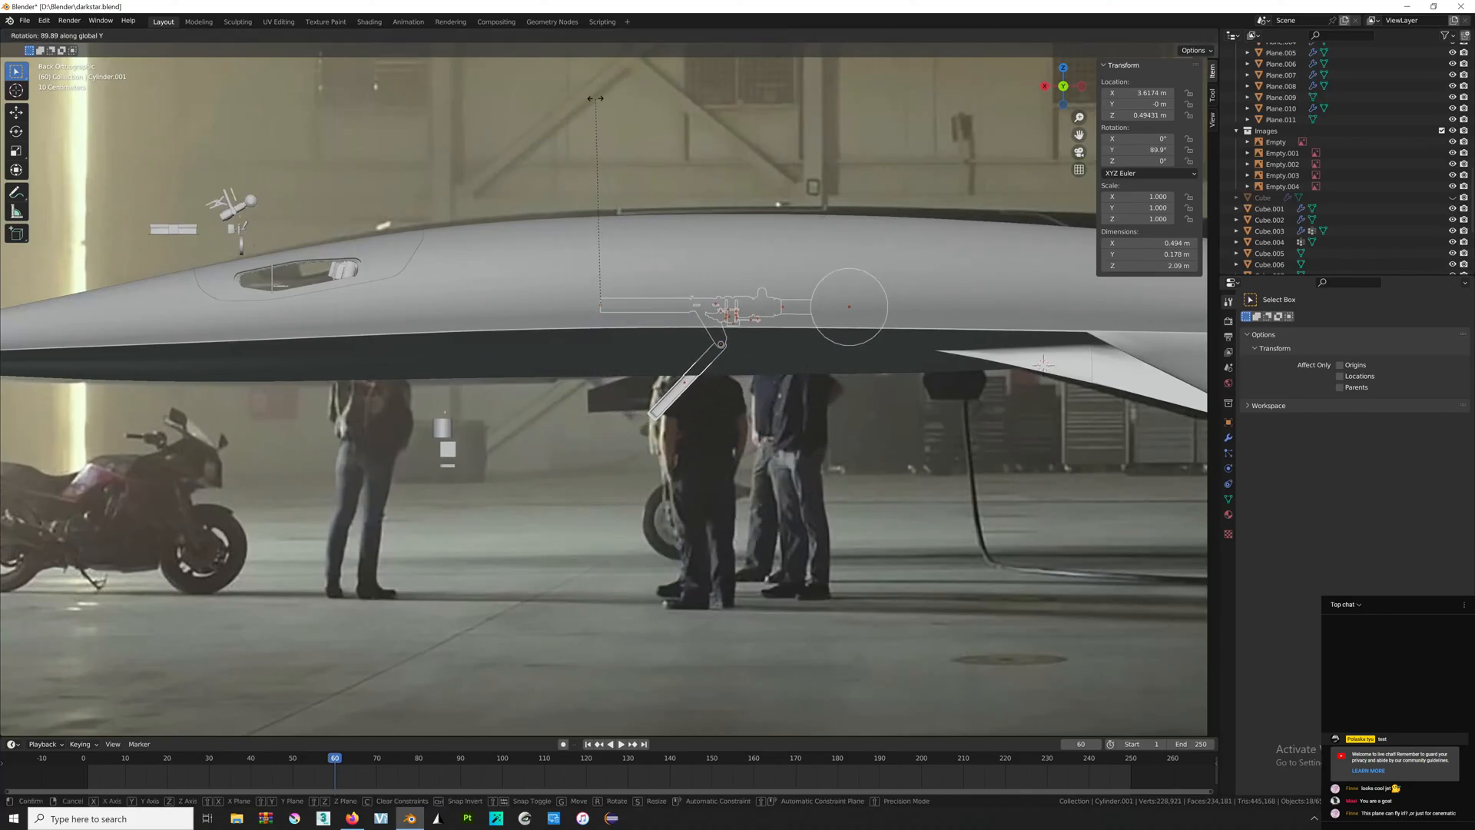
left_click(596, 98)
middle_click_drag(878, 301, 842, 217)
key("ctrl+z")
Switch to the browser, enlarge the Flickr photo of the Darkstar's nose, and check the other open tabs.
key("alt+Tab")
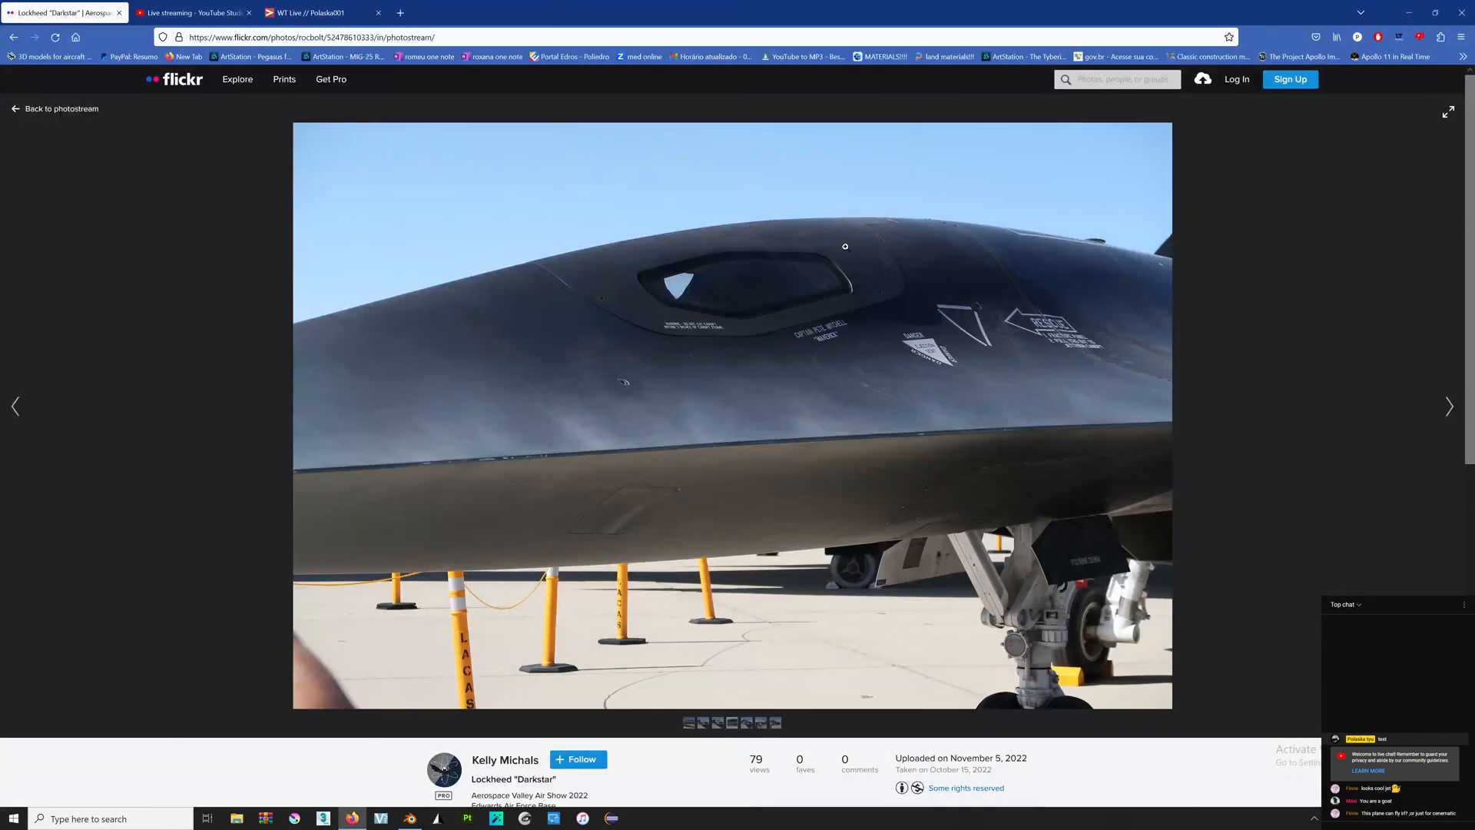
left_click(909, 355)
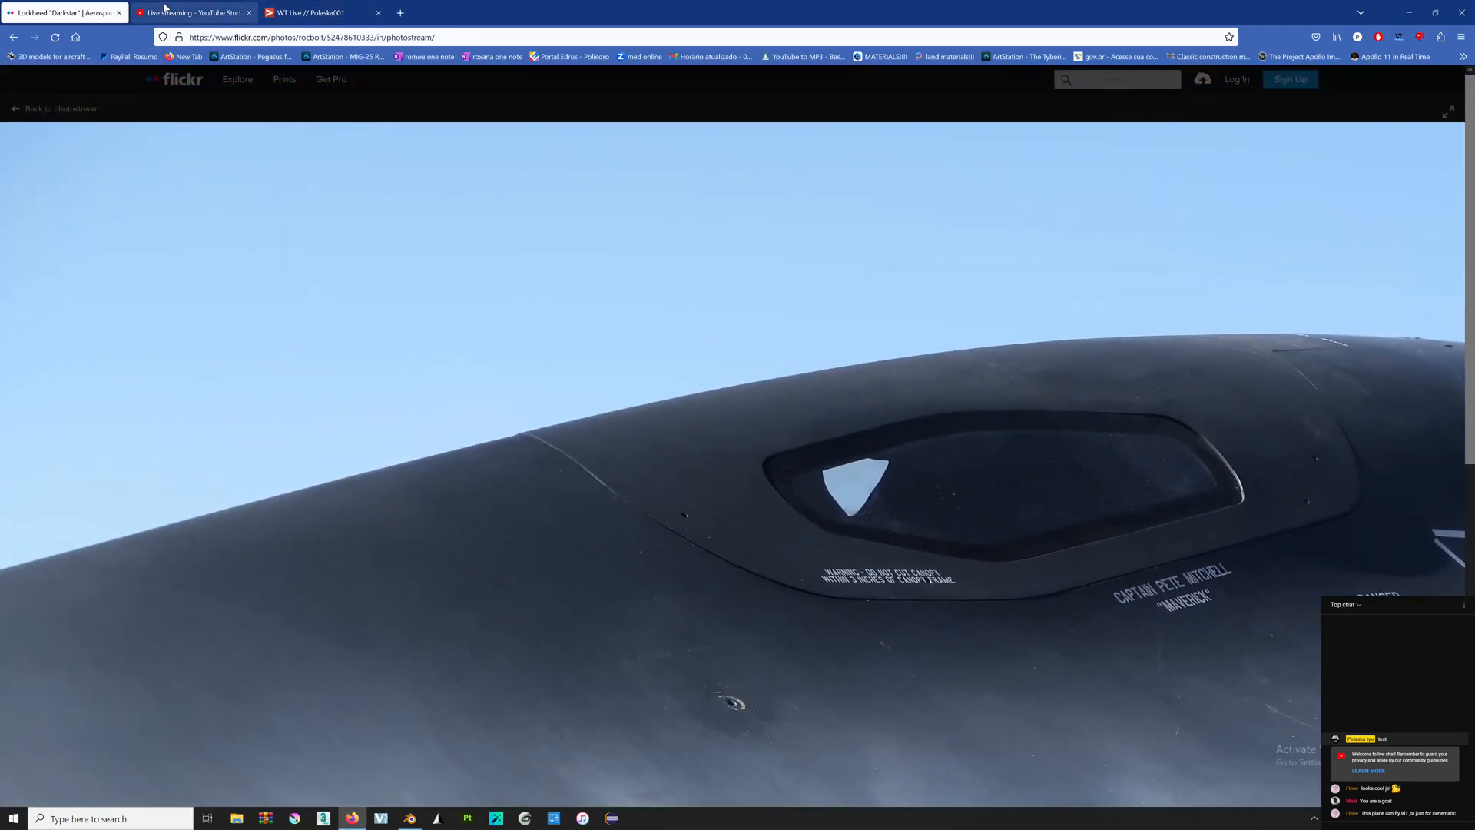
left_click(164, 7)
left_click(300, 7)
Open the "darkstar walk around" YouTube results in a new tab, play the Mach 10 Top Gun: Maverick clip, and lower the volume.
left_click(401, 13)
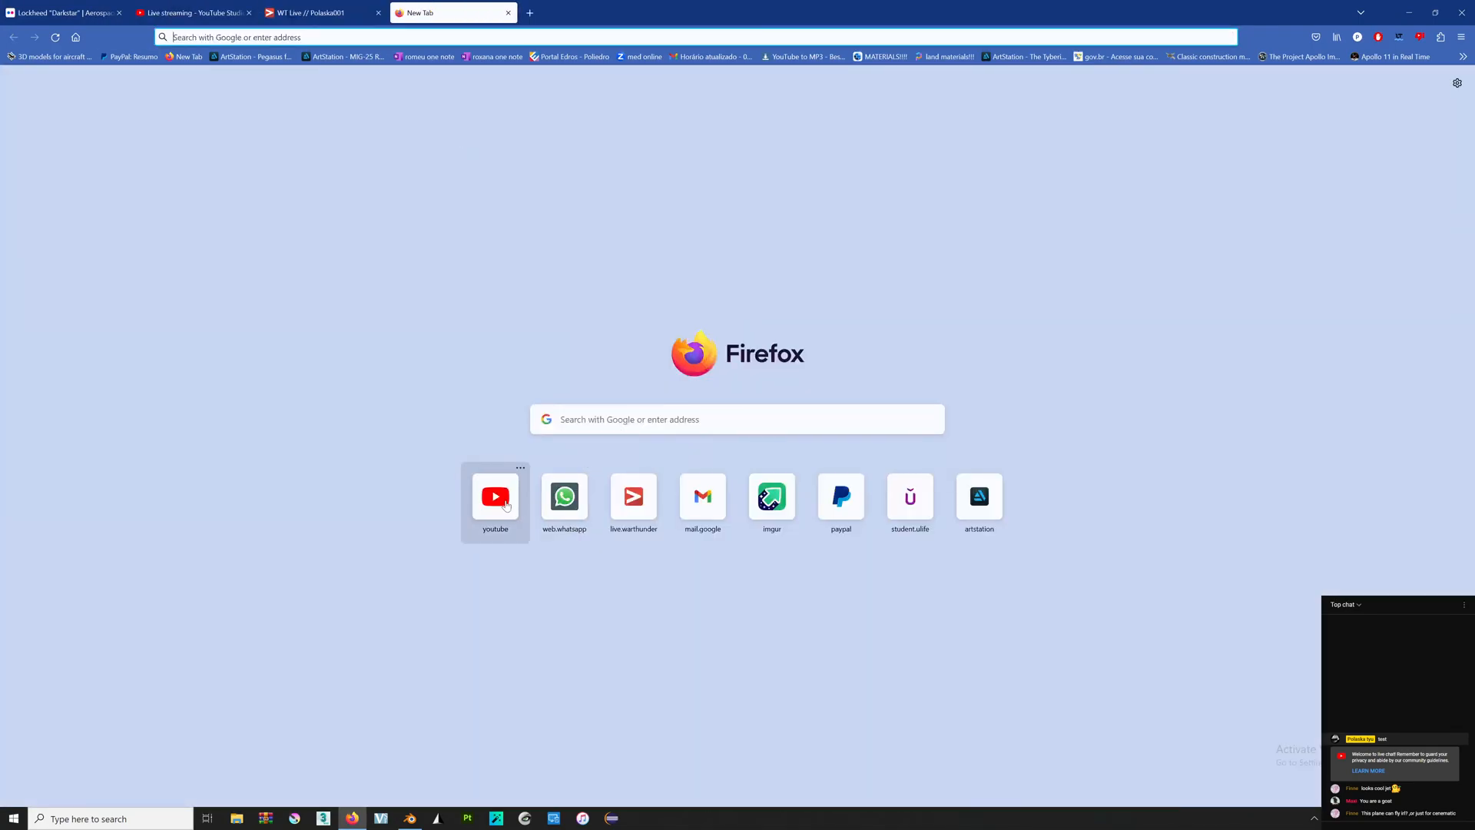
type("DARKSTAR")
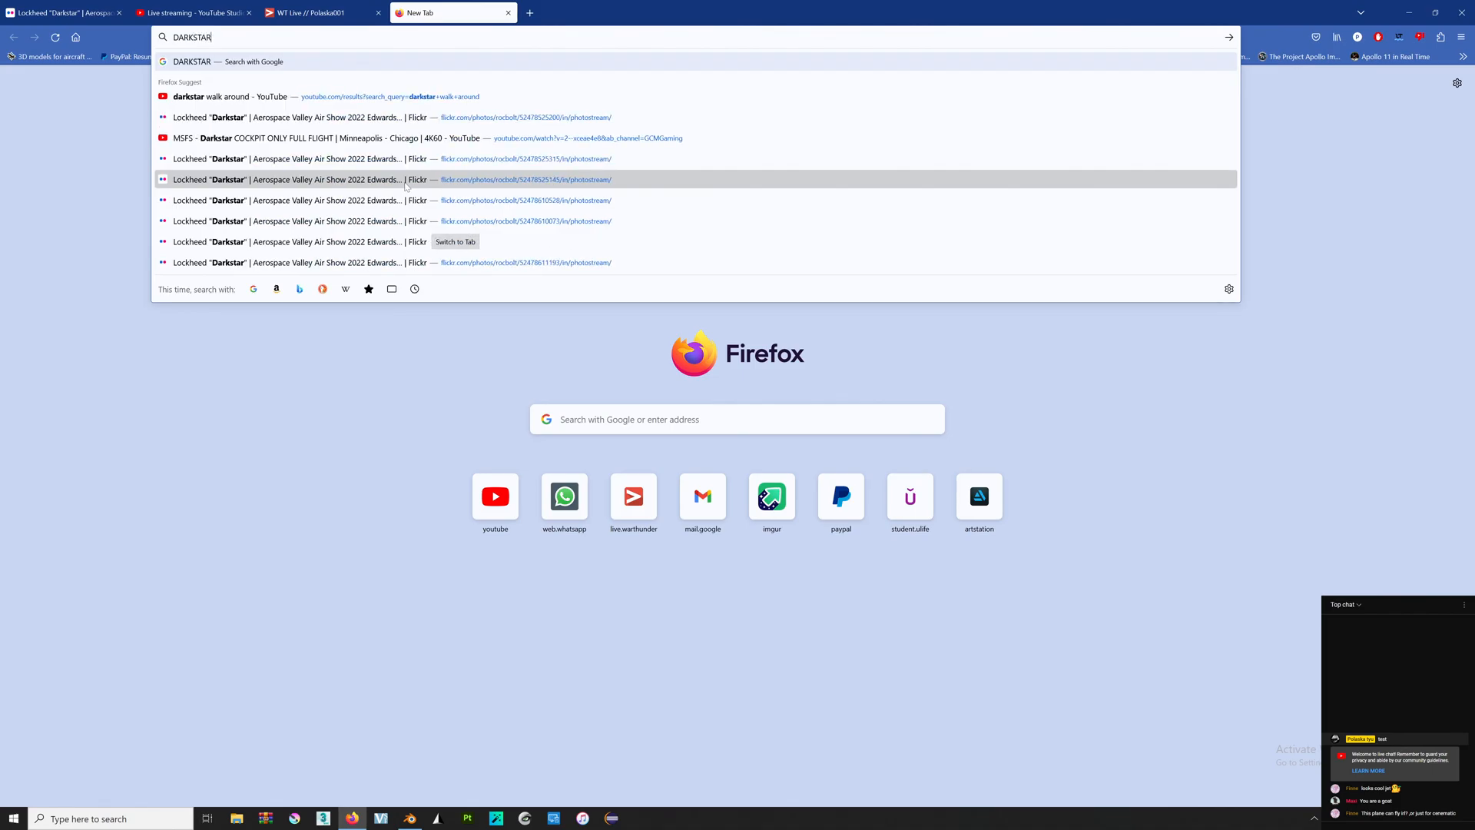
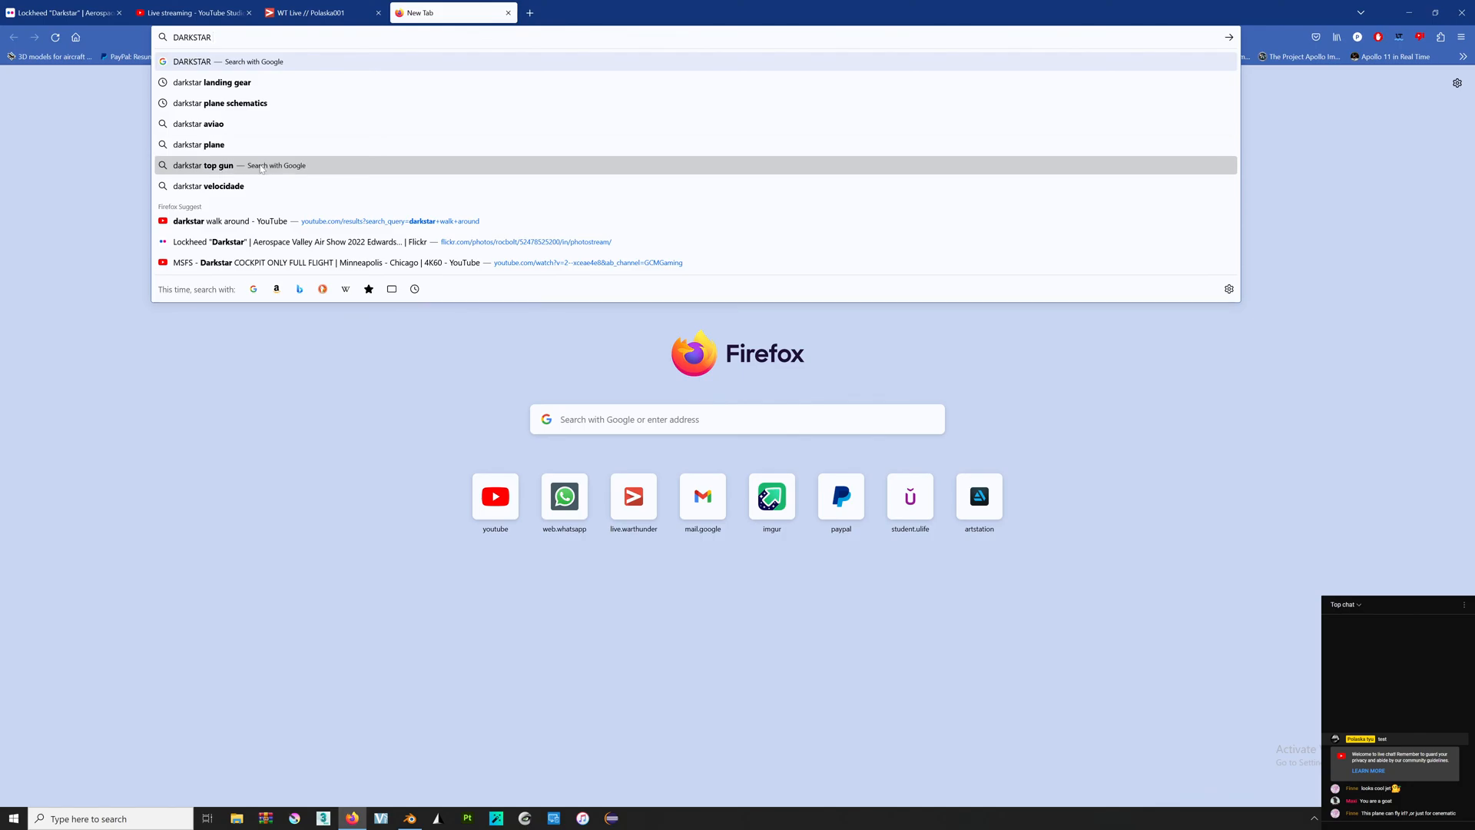
left_click(211, 224)
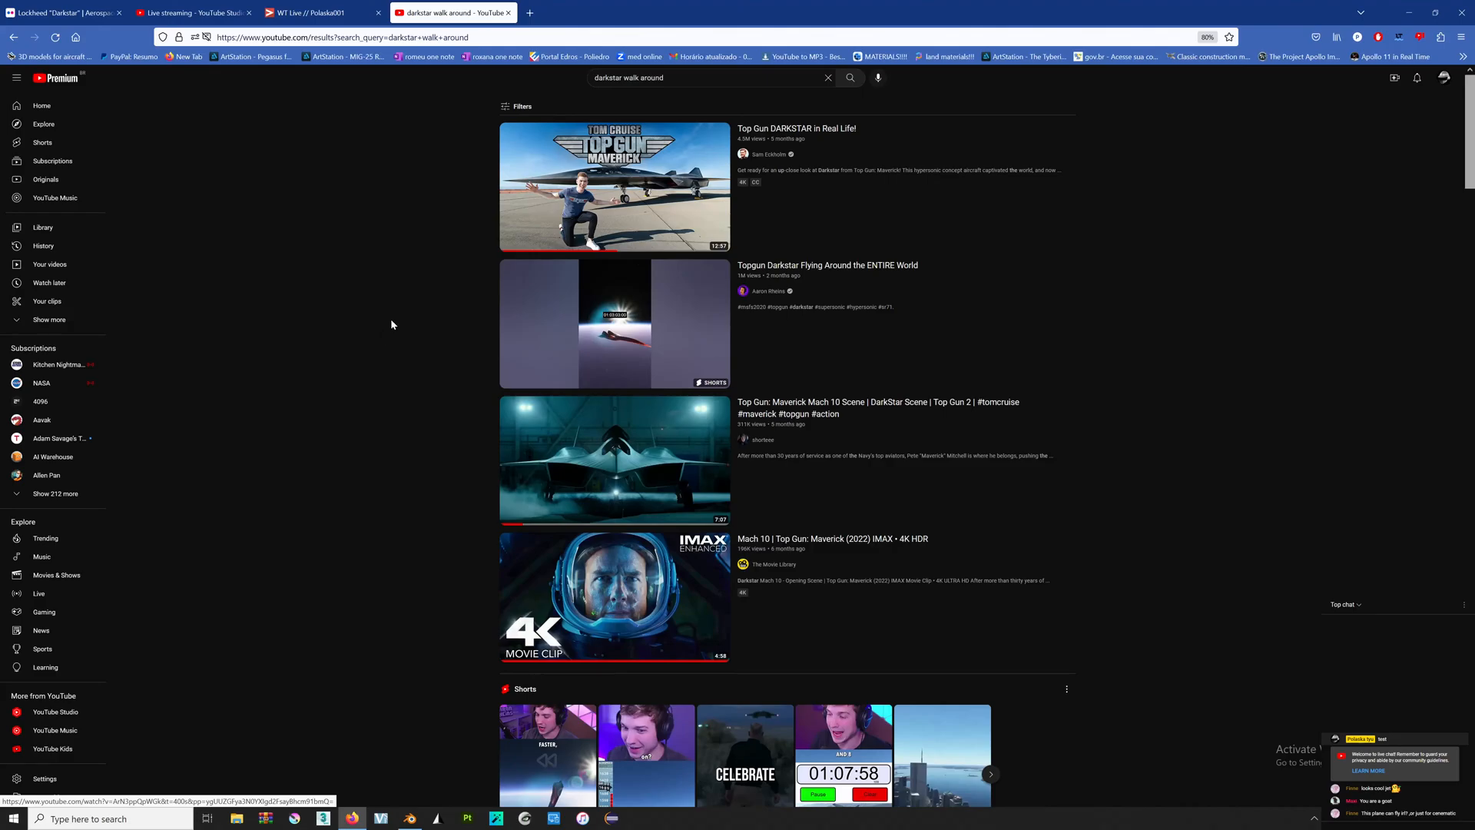
left_click(638, 591)
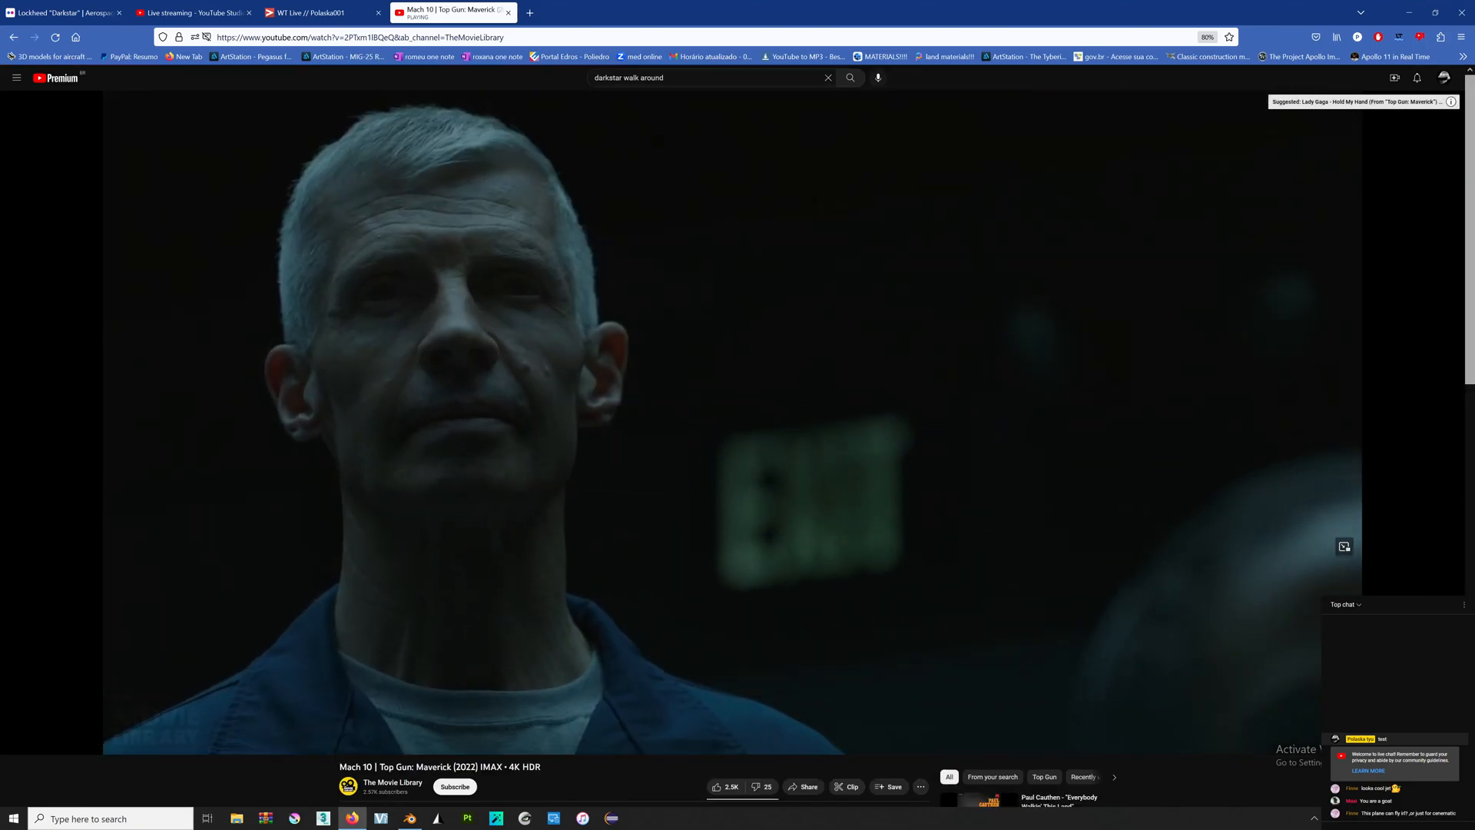
key("XF86AudioLowerVolume")
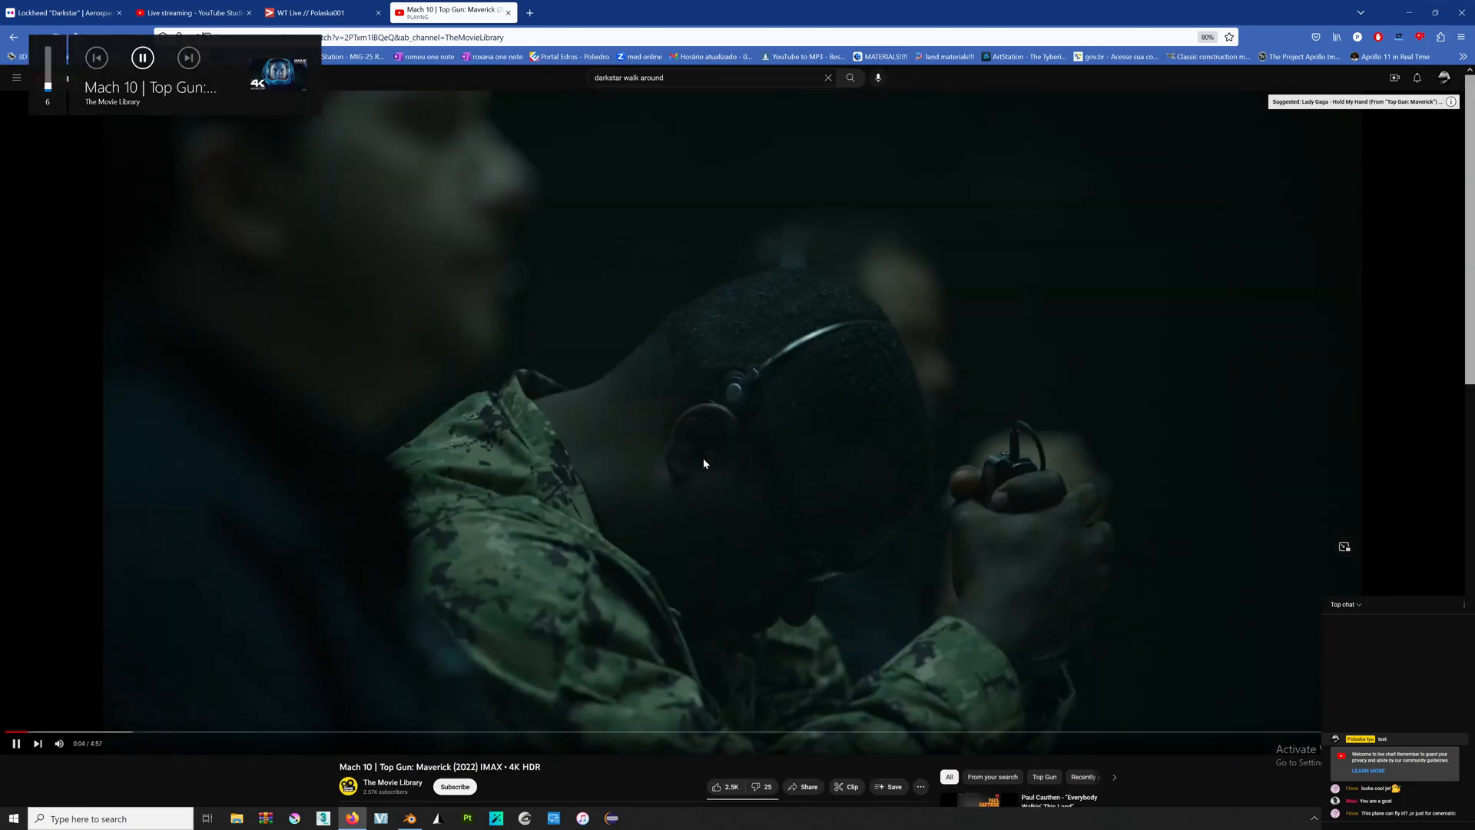
Mute the Mach 10 clip's player and raise the system volume to 32.
left_click(60, 743)
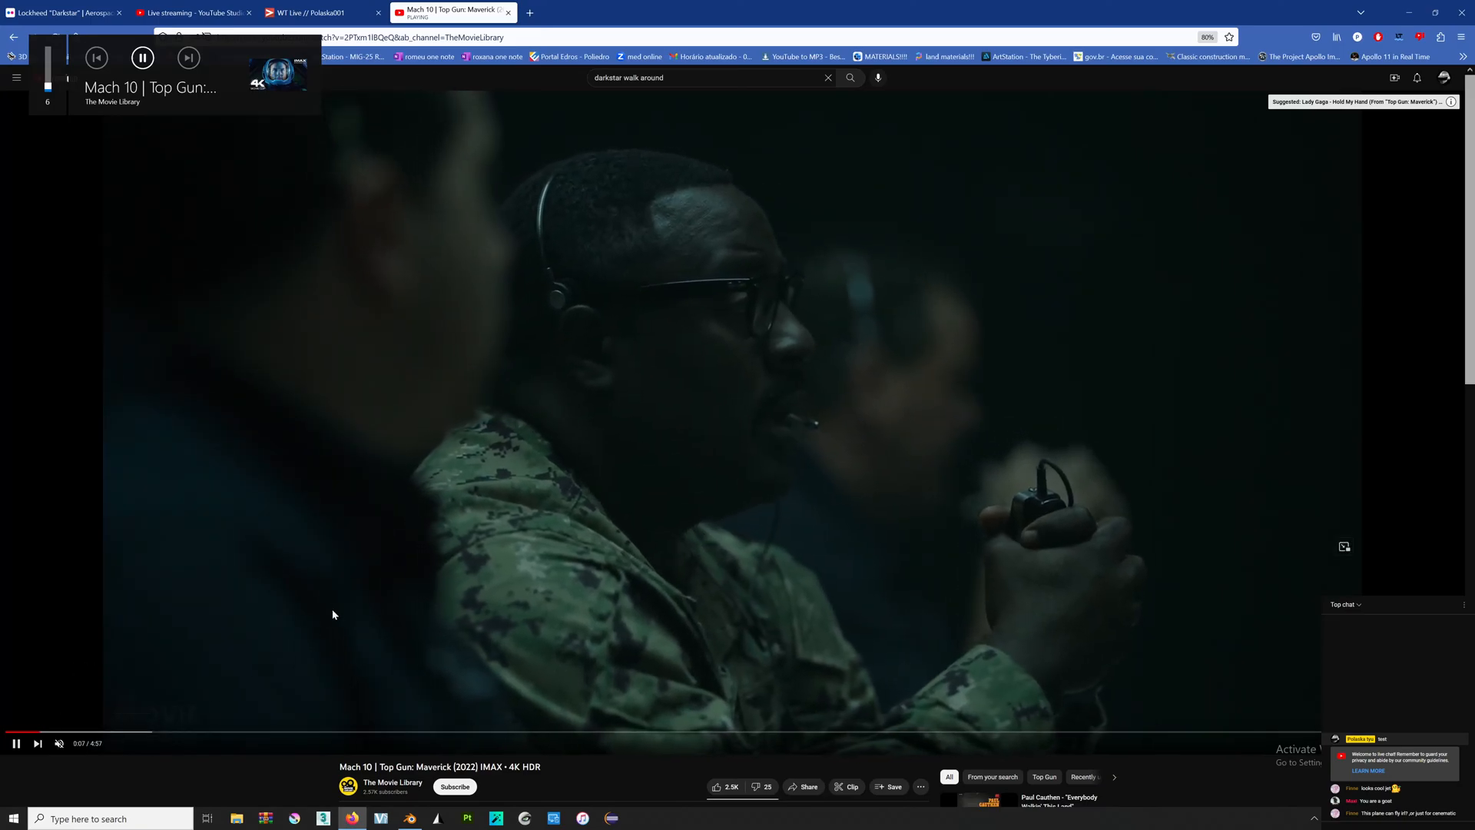
key("XF86AudioRaiseVolume")
key("XF86AudioRaiseVolume")
key("XF86AudioRaiseVolume")
key("XF86AudioRaiseVolume")
key("XF86AudioRaiseVolume")
key("XF86AudioRaiseVolume")
key("XF86AudioRaiseVolume")
key("XF86AudioRaiseVolume")
key("XF86AudioRaiseVolume")
key("XF86AudioRaiseVolume")
key("XF86AudioRaiseVolume")
key("XF86AudioRaiseVolume")
key("XF86AudioRaiseVolume")
key("XF86AudioRaiseVolume")
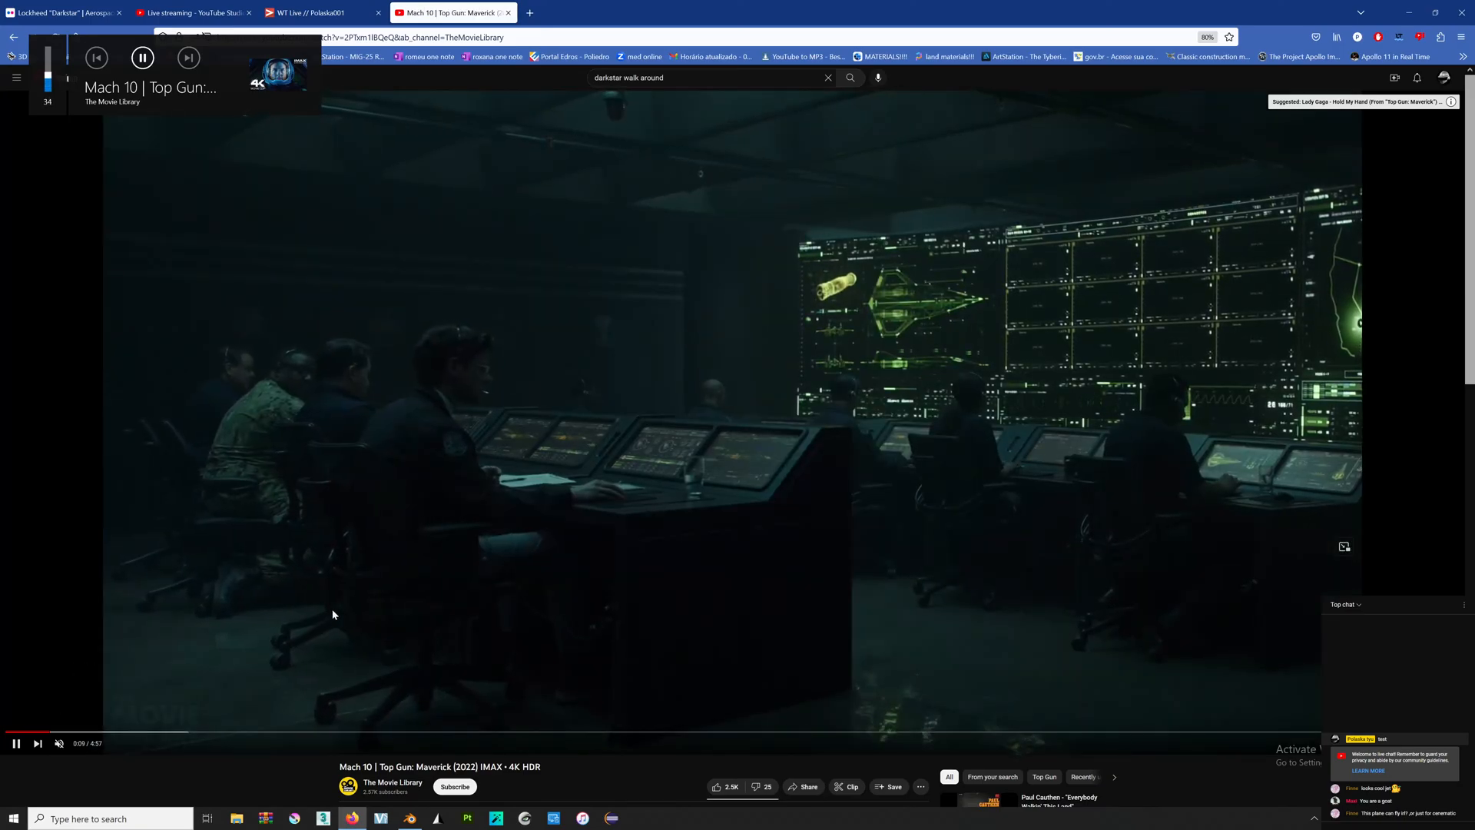
key("XF86AudioLowerVolume")
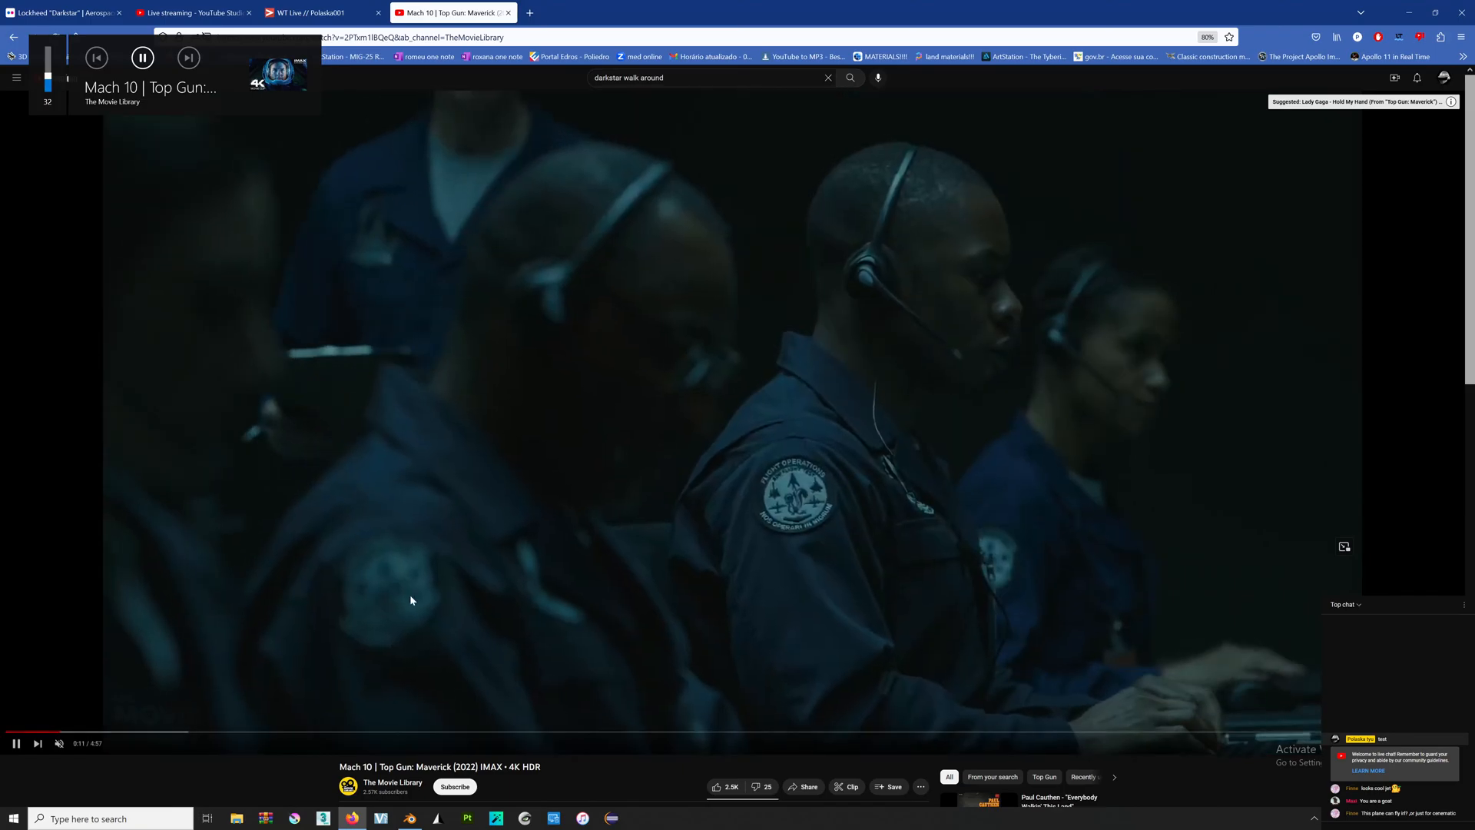
Skip back and forth through the clip's runway takeoff and flyover shots to look for the Darkstar's landing gear.
key("Right")
key("Right")
key("Right")
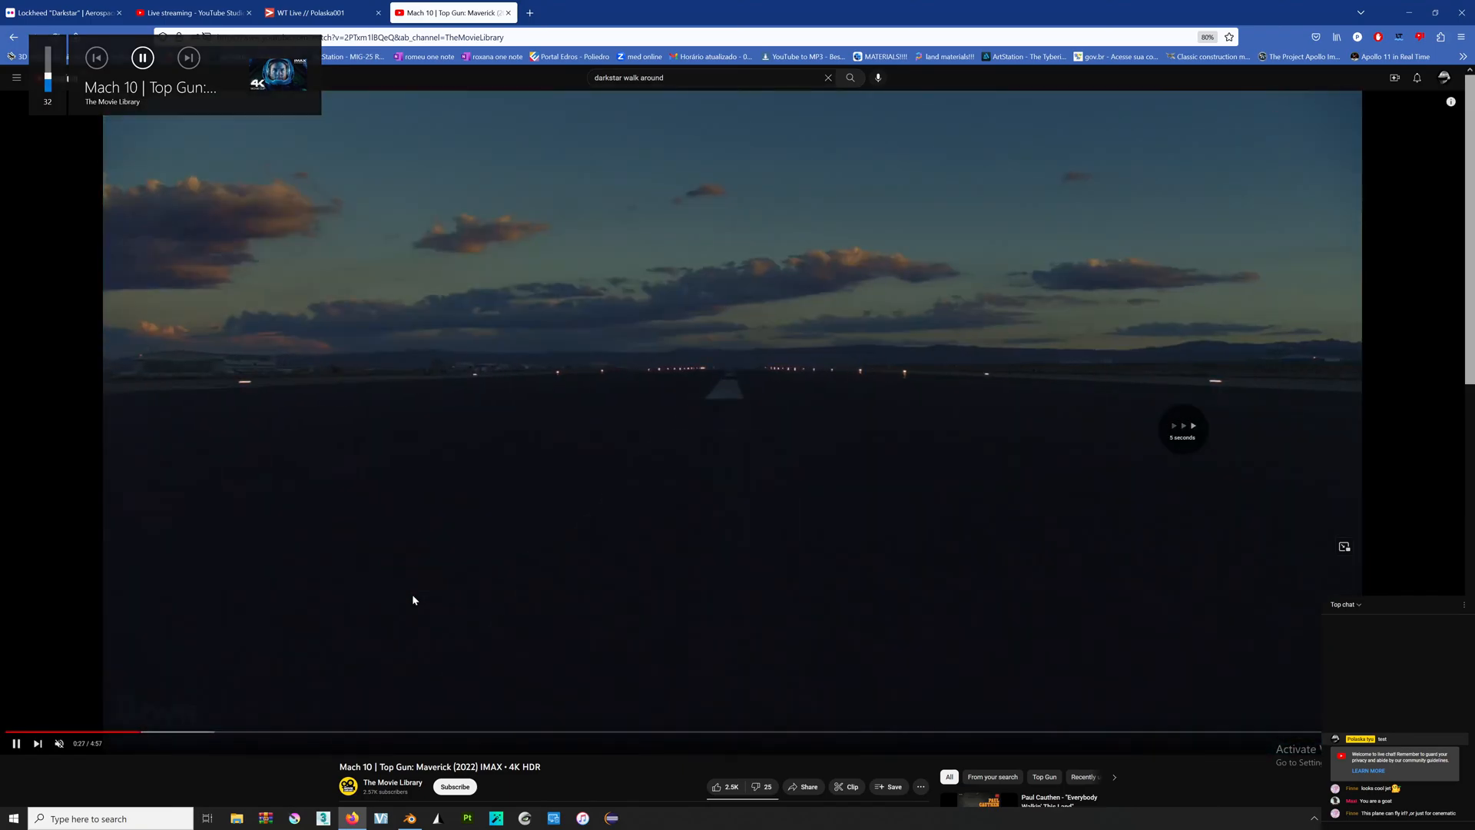
key("Left")
key("Right")
key("Right")
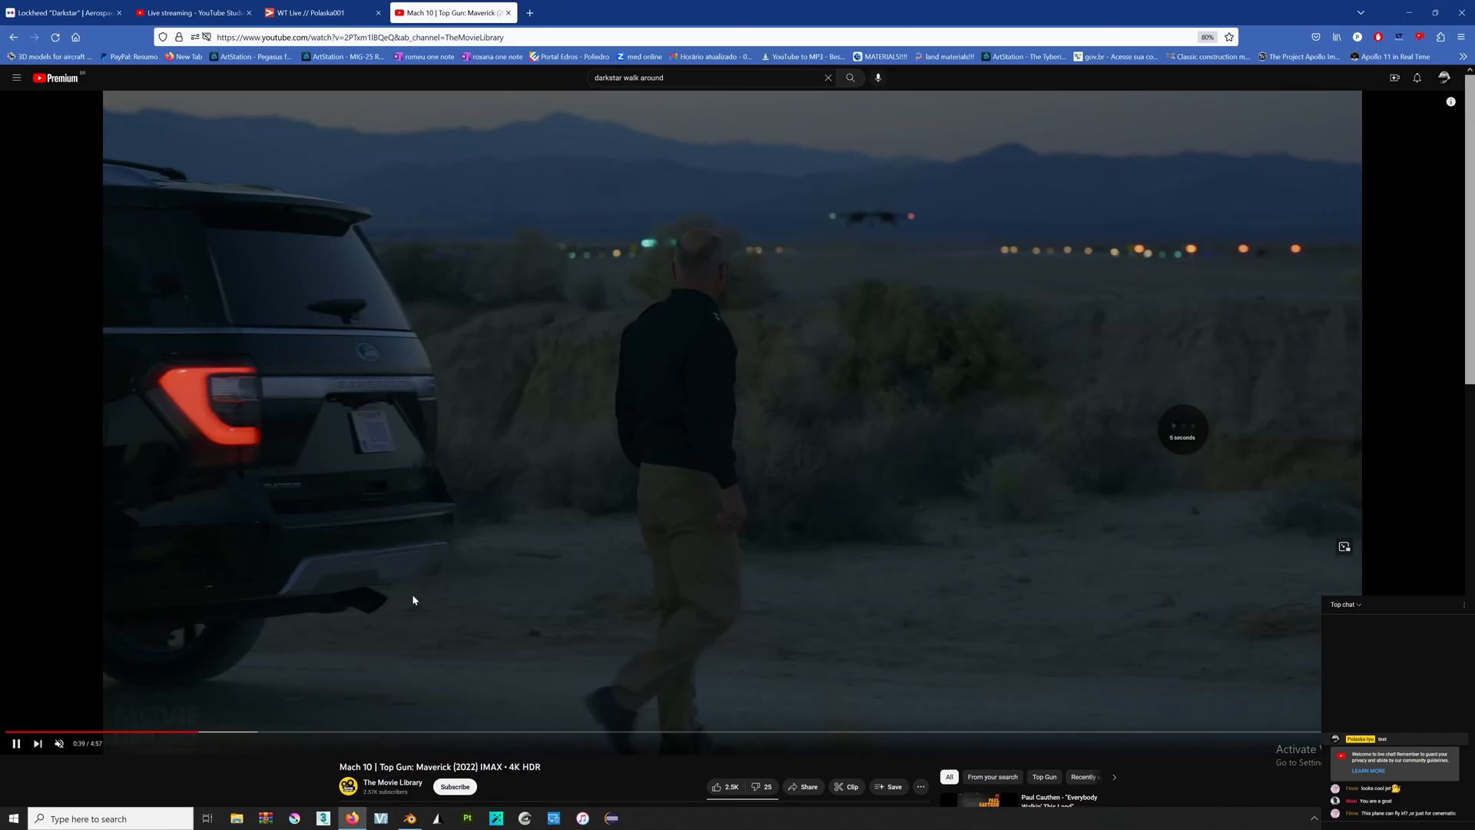
key("Right")
key("Right")
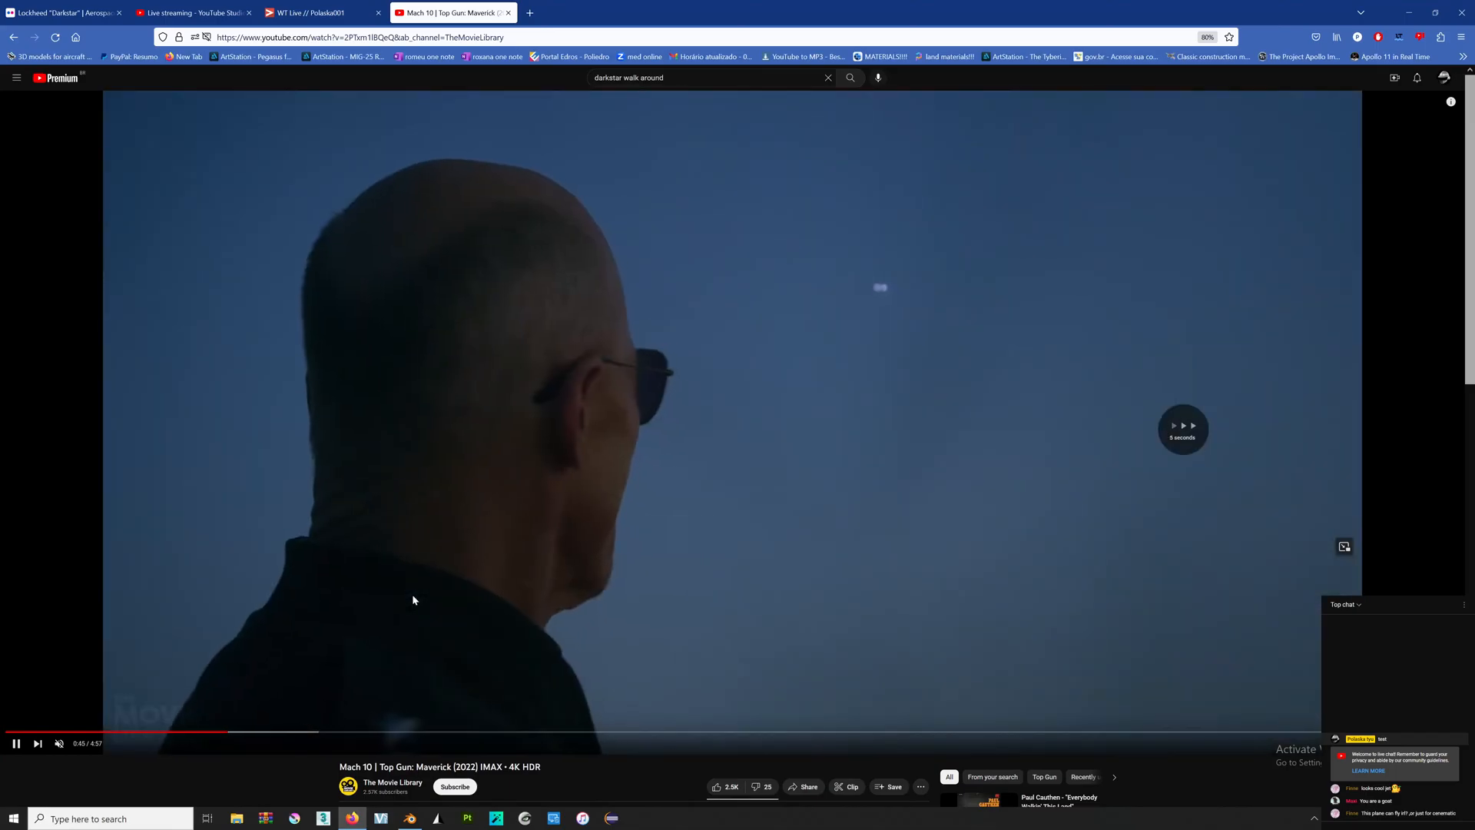
key("Left")
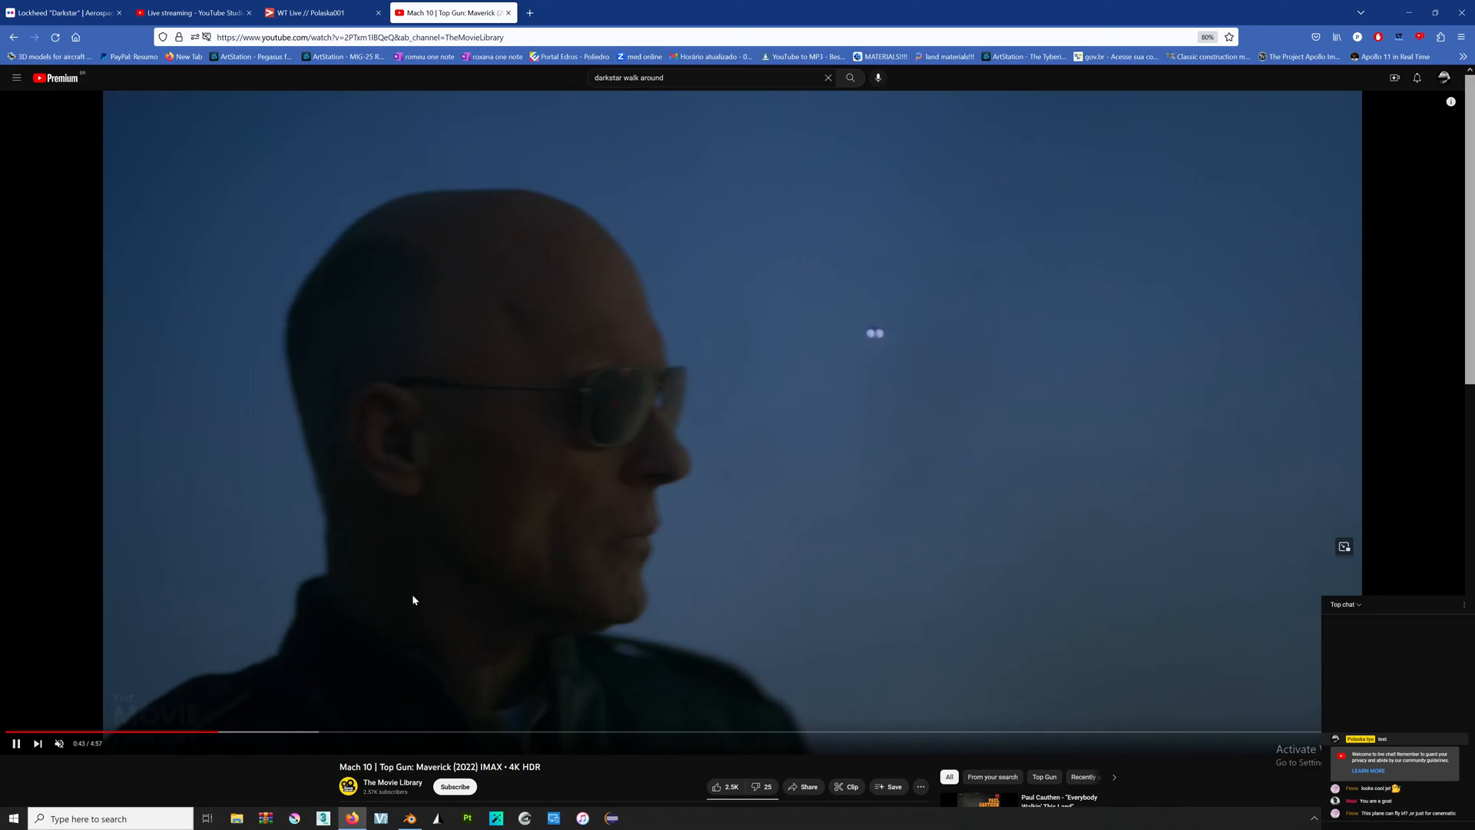
key("Left")
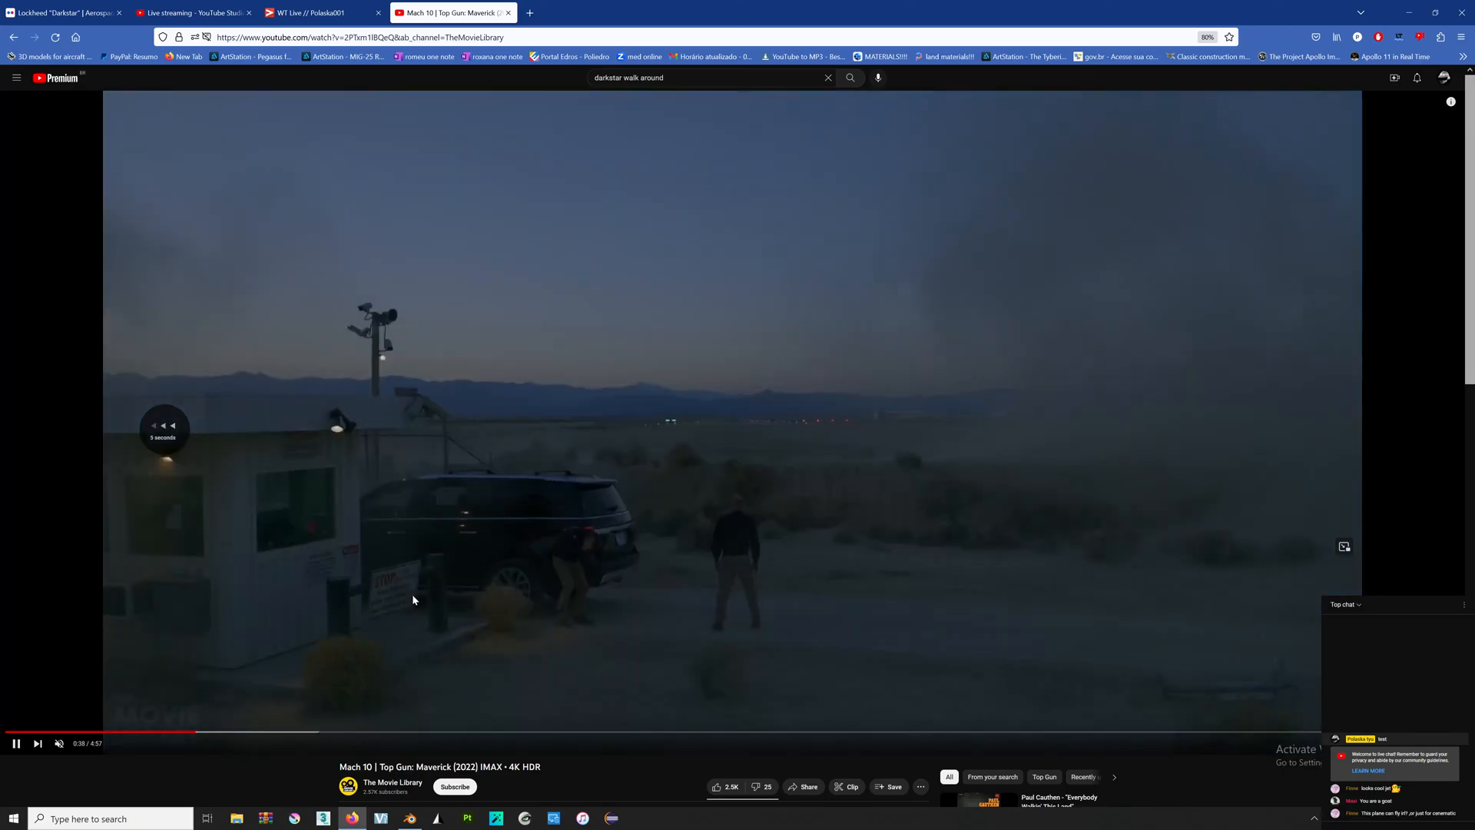
key("Left")
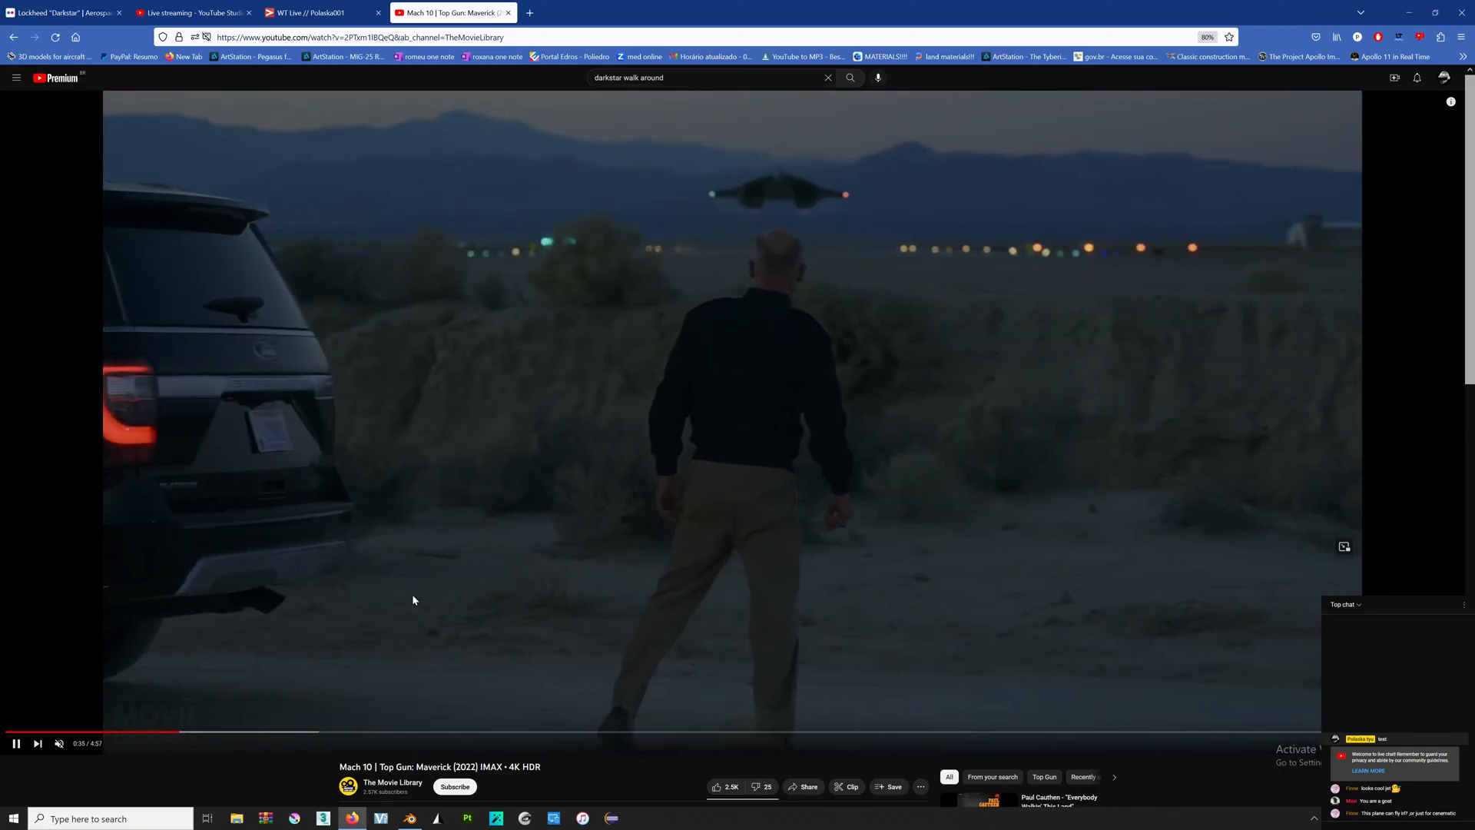
key("k")
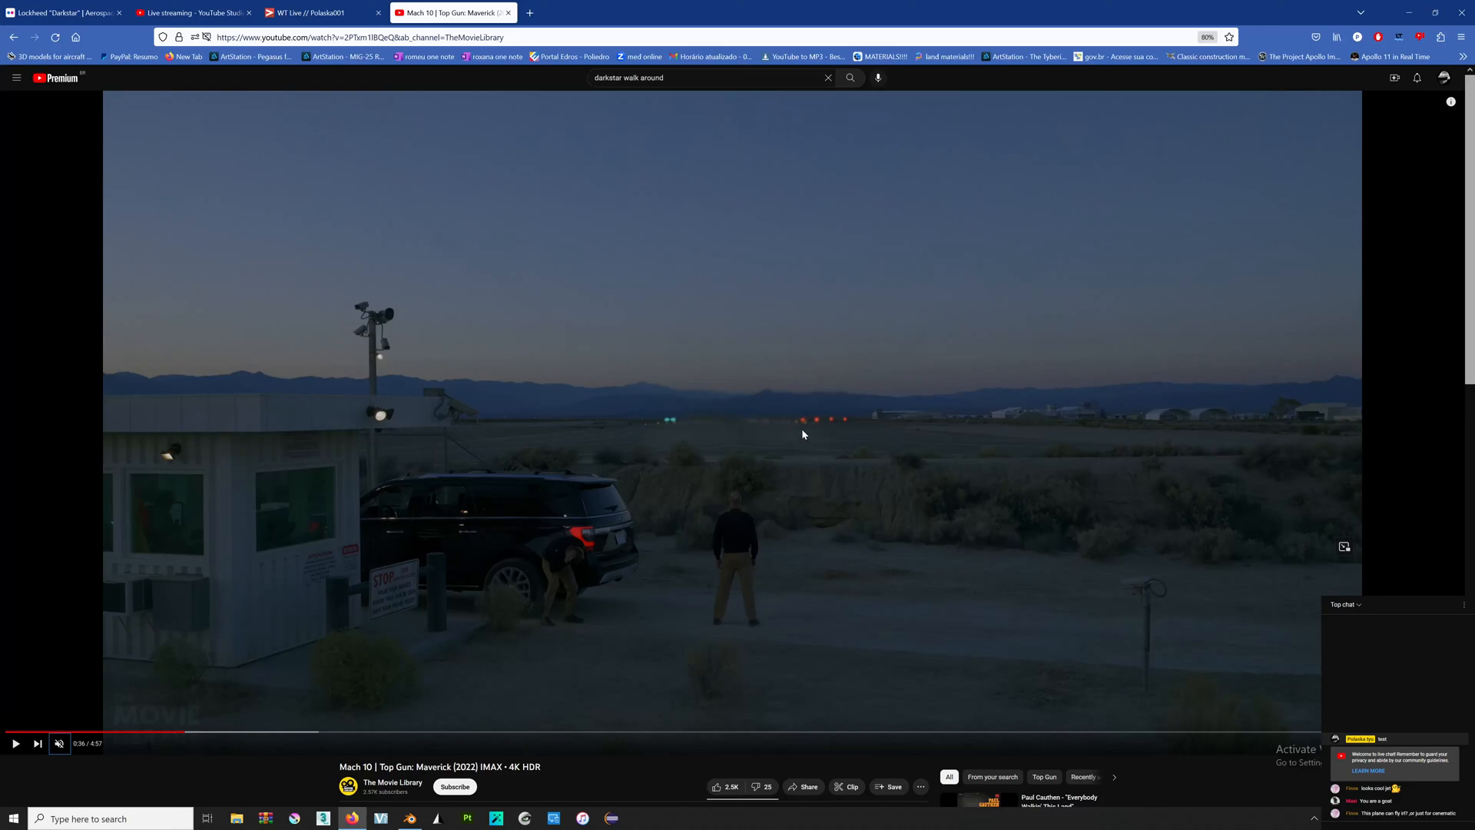
key("k")
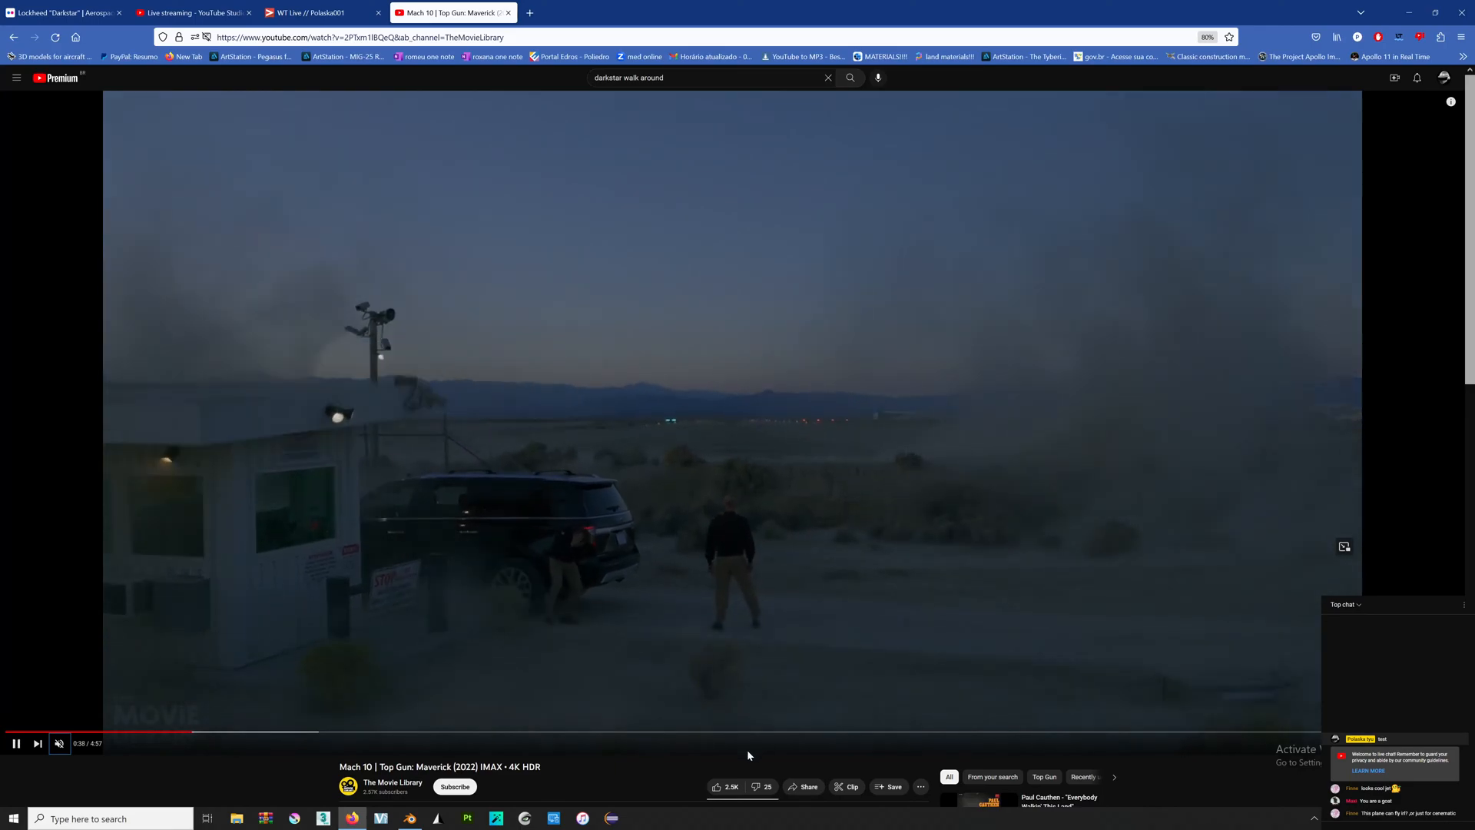
Replay the guard-post flyover from about 0:31, pause the clip, and return to Blender's back view of the nose gear.
left_click(555, 596)
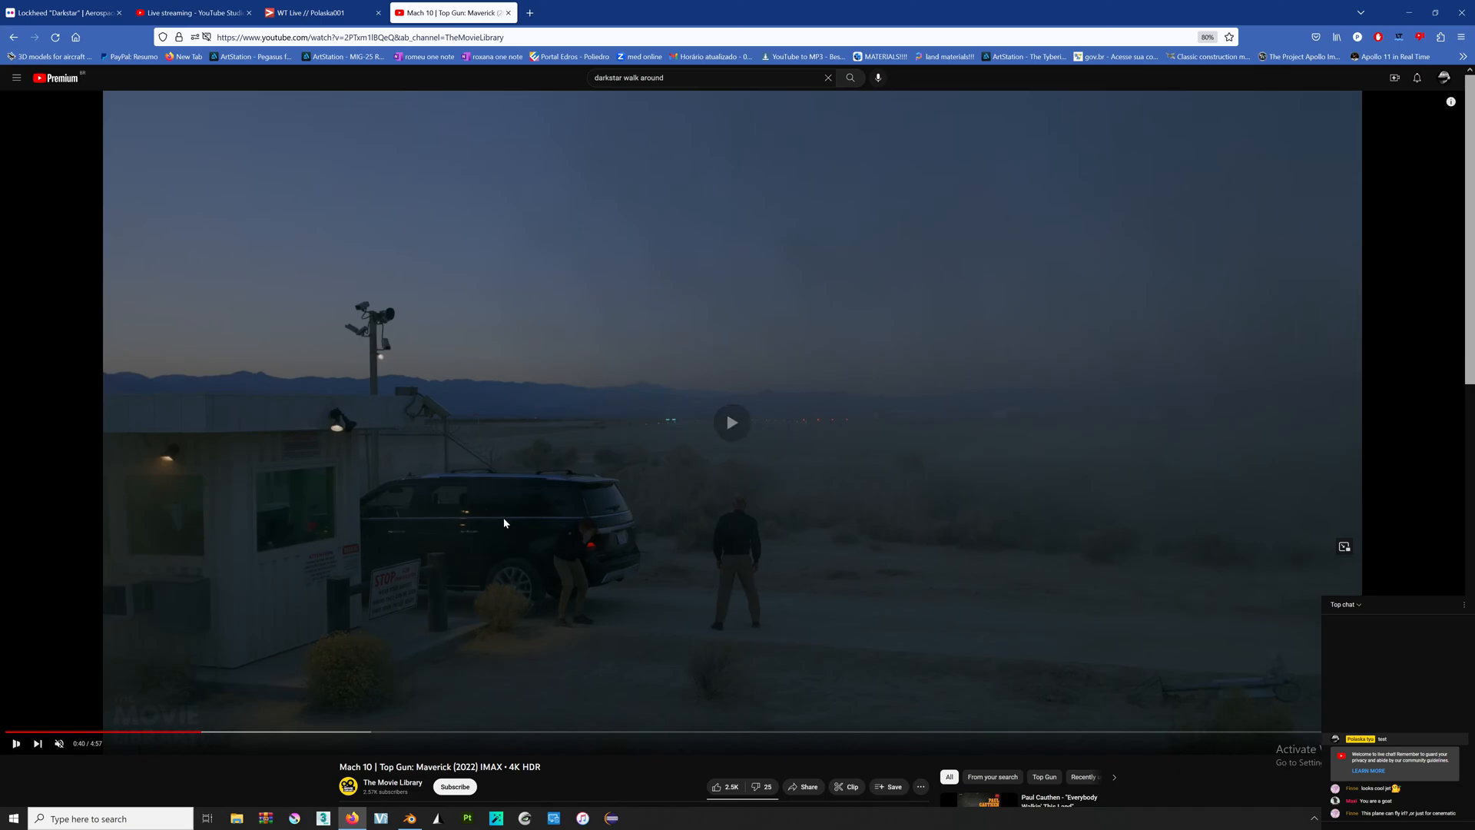
key("Left")
key("Left")
key("k")
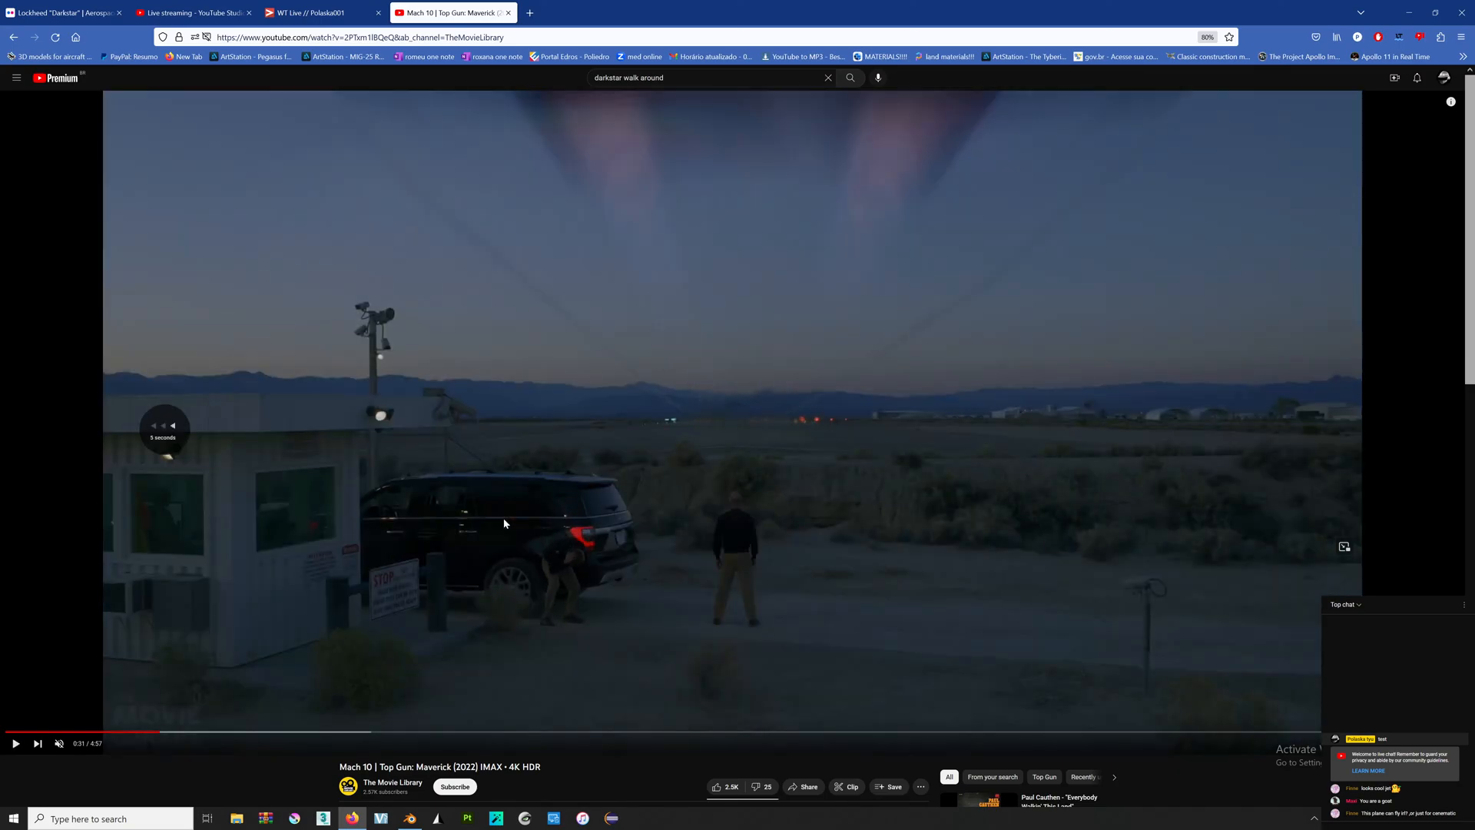
key("k")
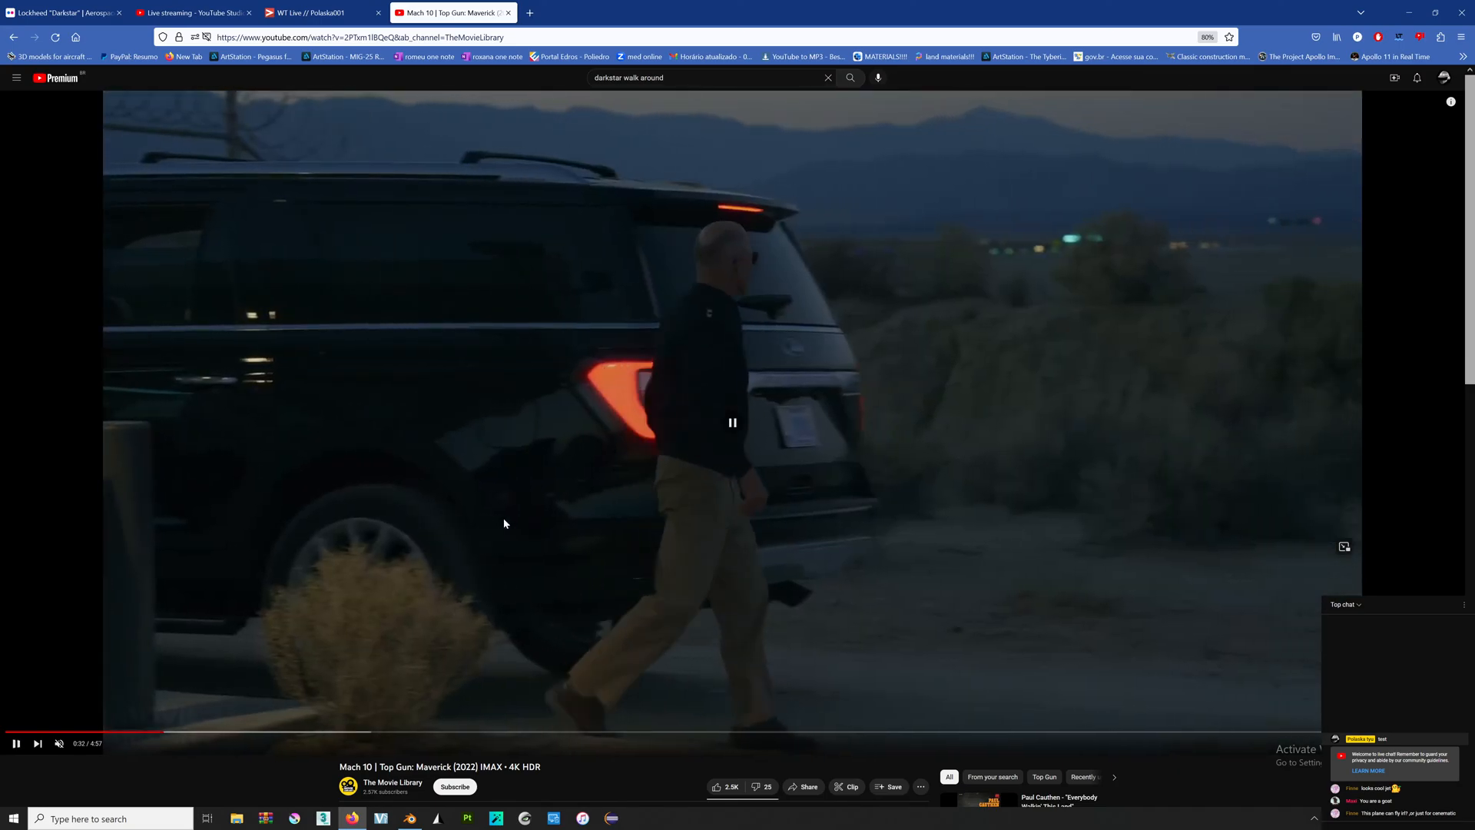
key("Left")
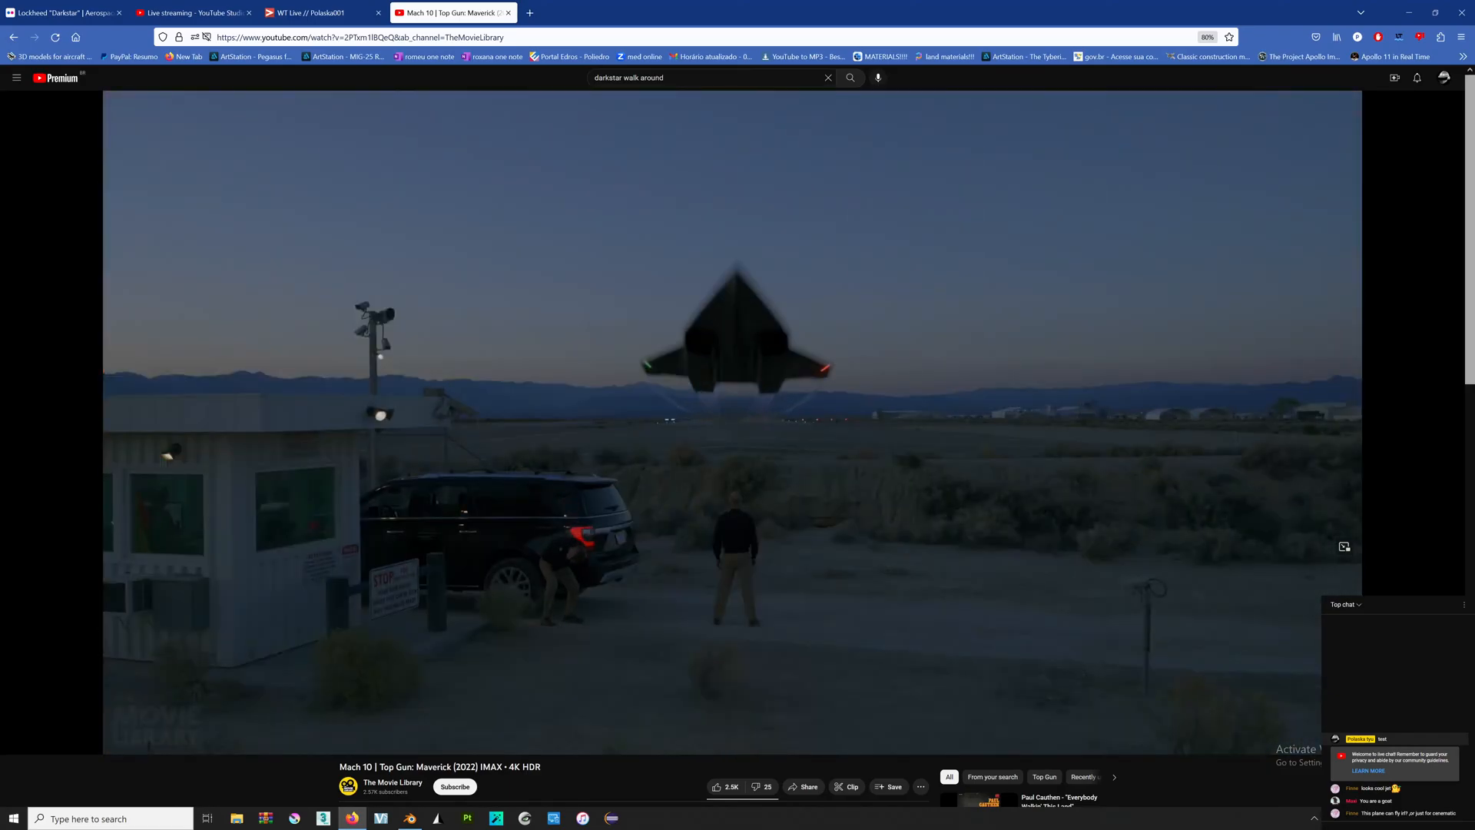
left_click(505, 523)
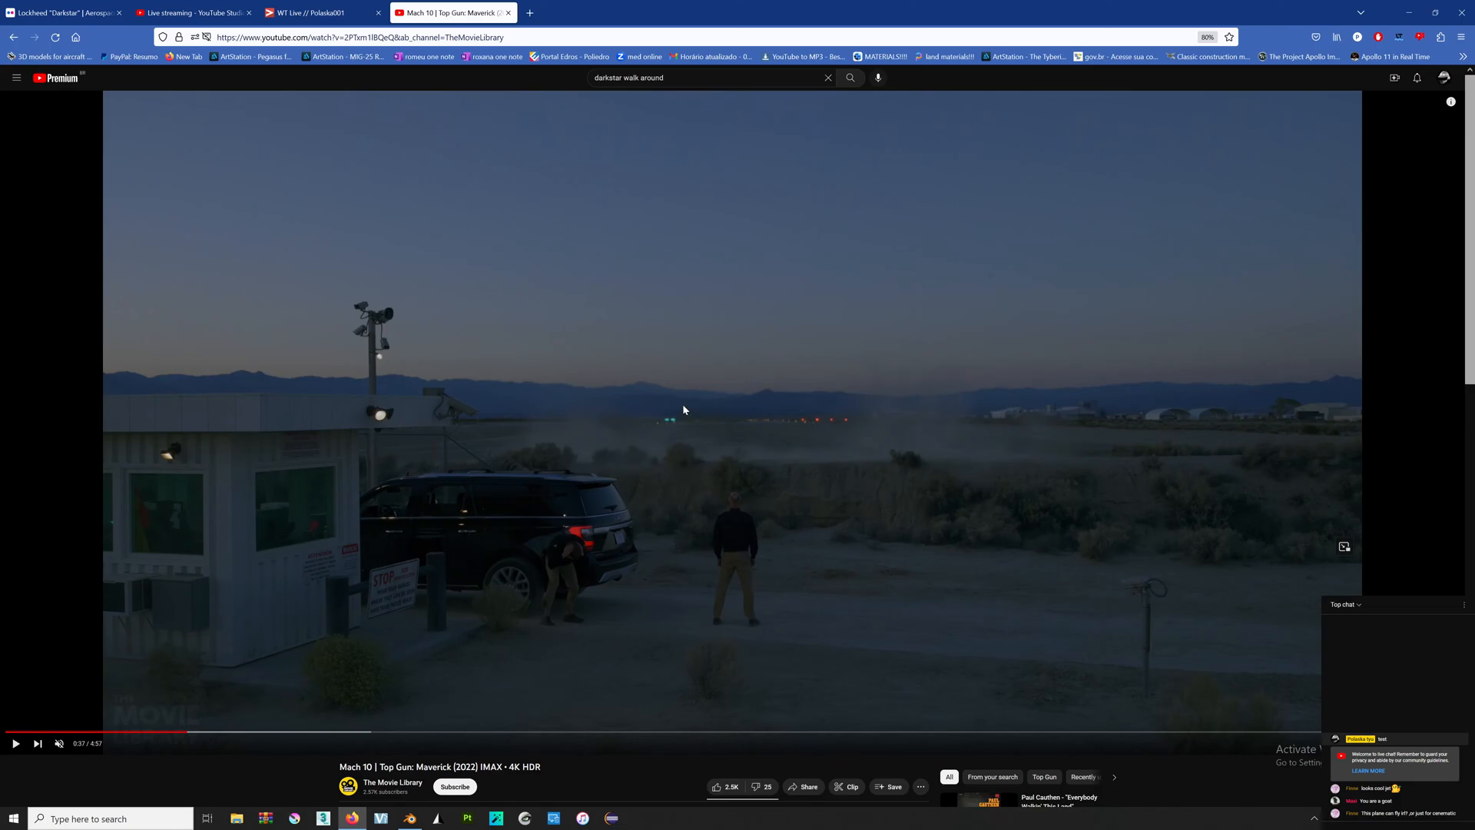
key("alt+Tab")
left_click(1061, 83)
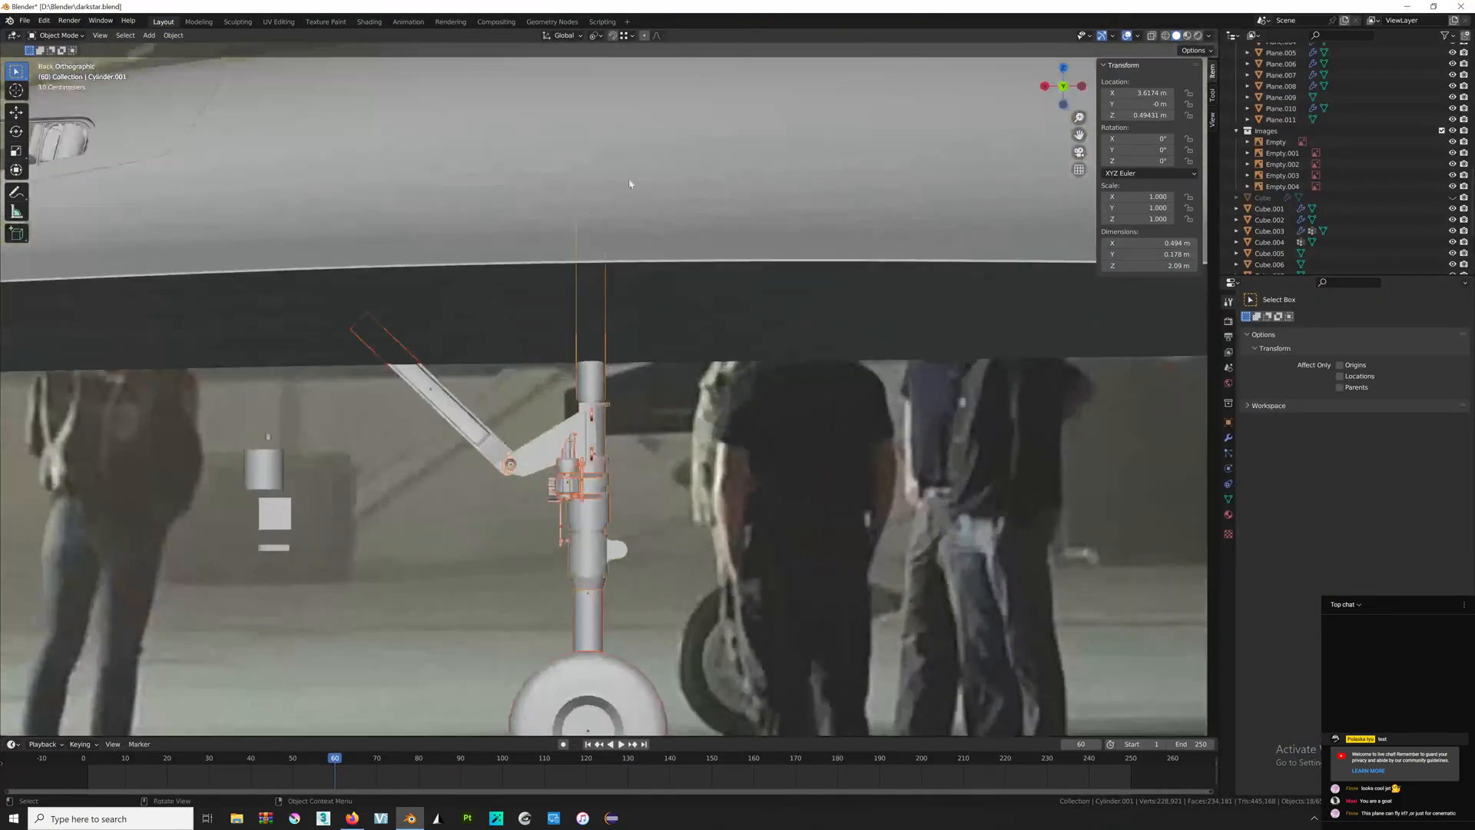
Try rotating the selected nose gear about -88° around the Y axis into the fuselage, and undo it.
key("r")
key("y")
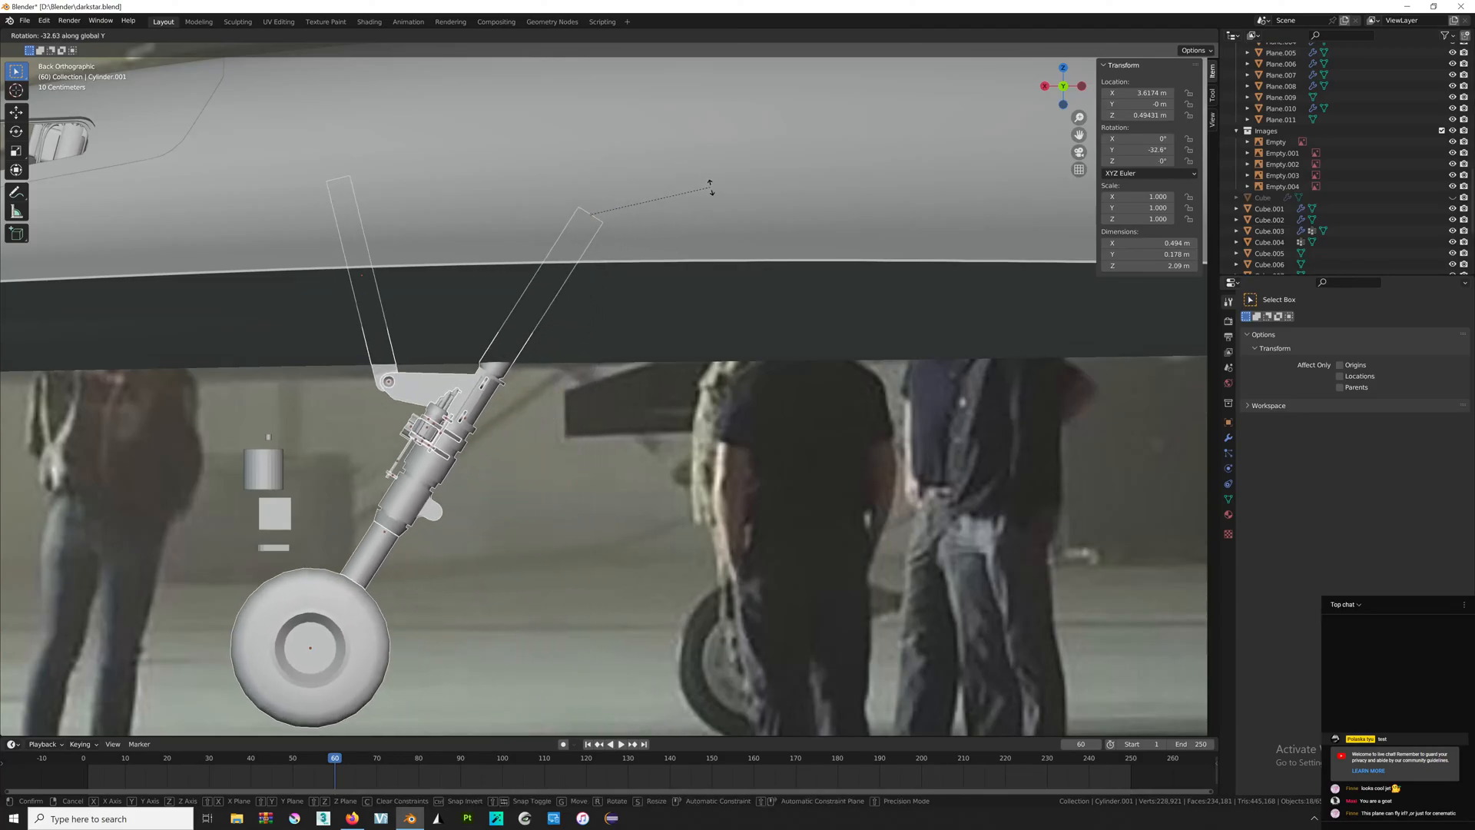
left_click(735, 347)
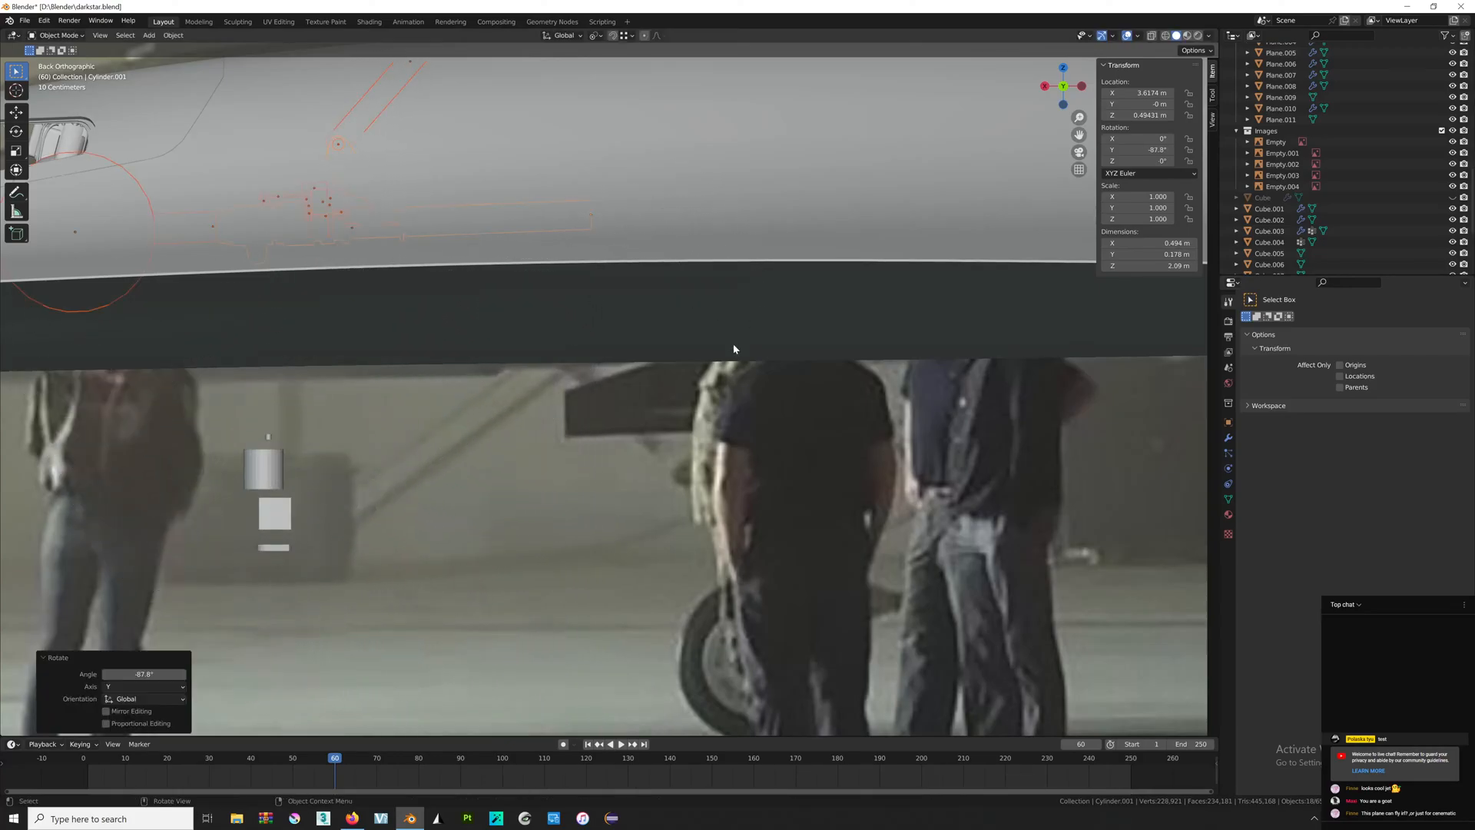
key("ctrl+z")
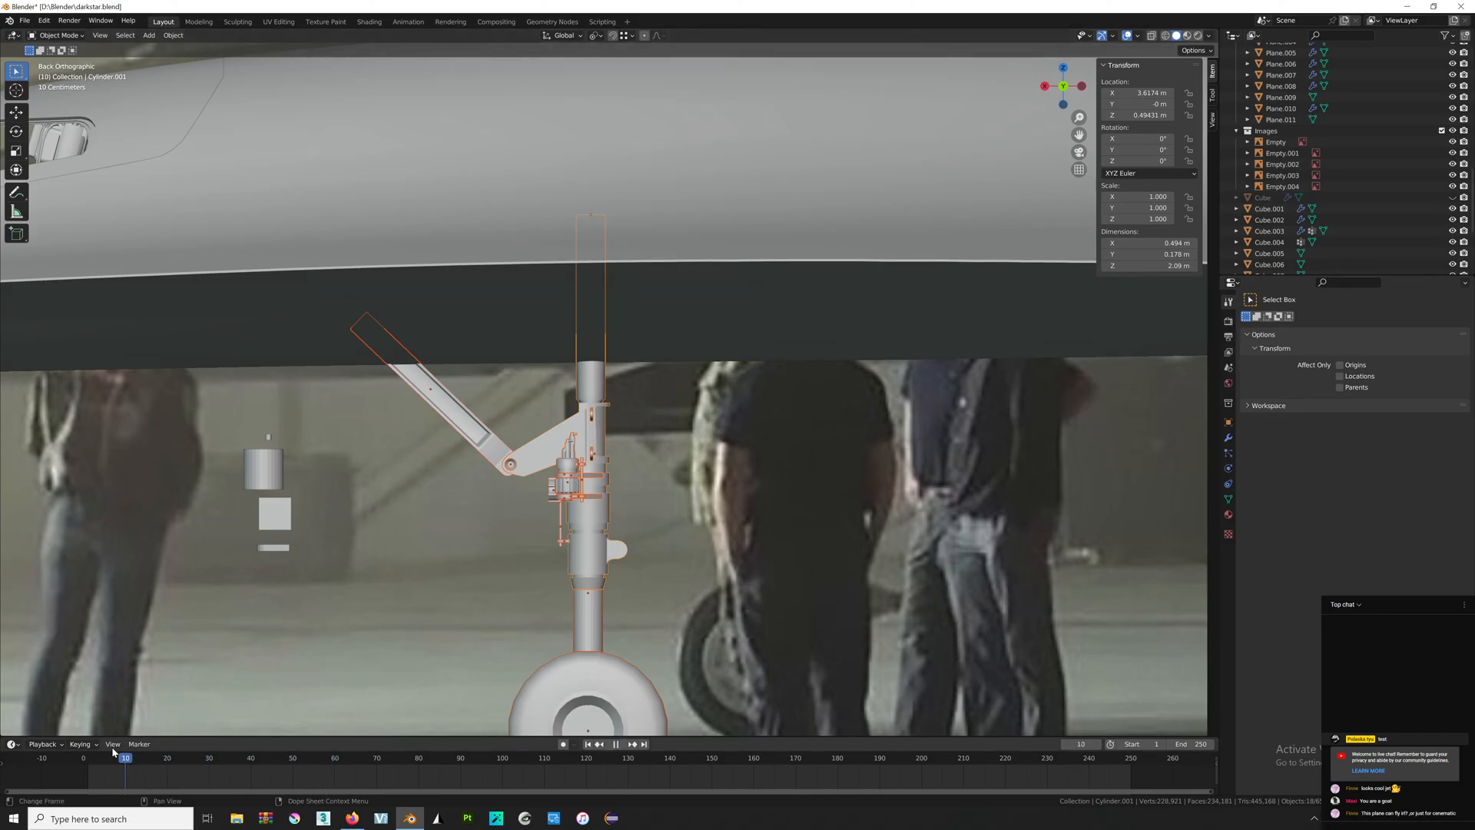
Try keyframing the gear's location and rotation at frame 1 and rotating it about -86° around Y at frame 70, and undo both.
key("i")
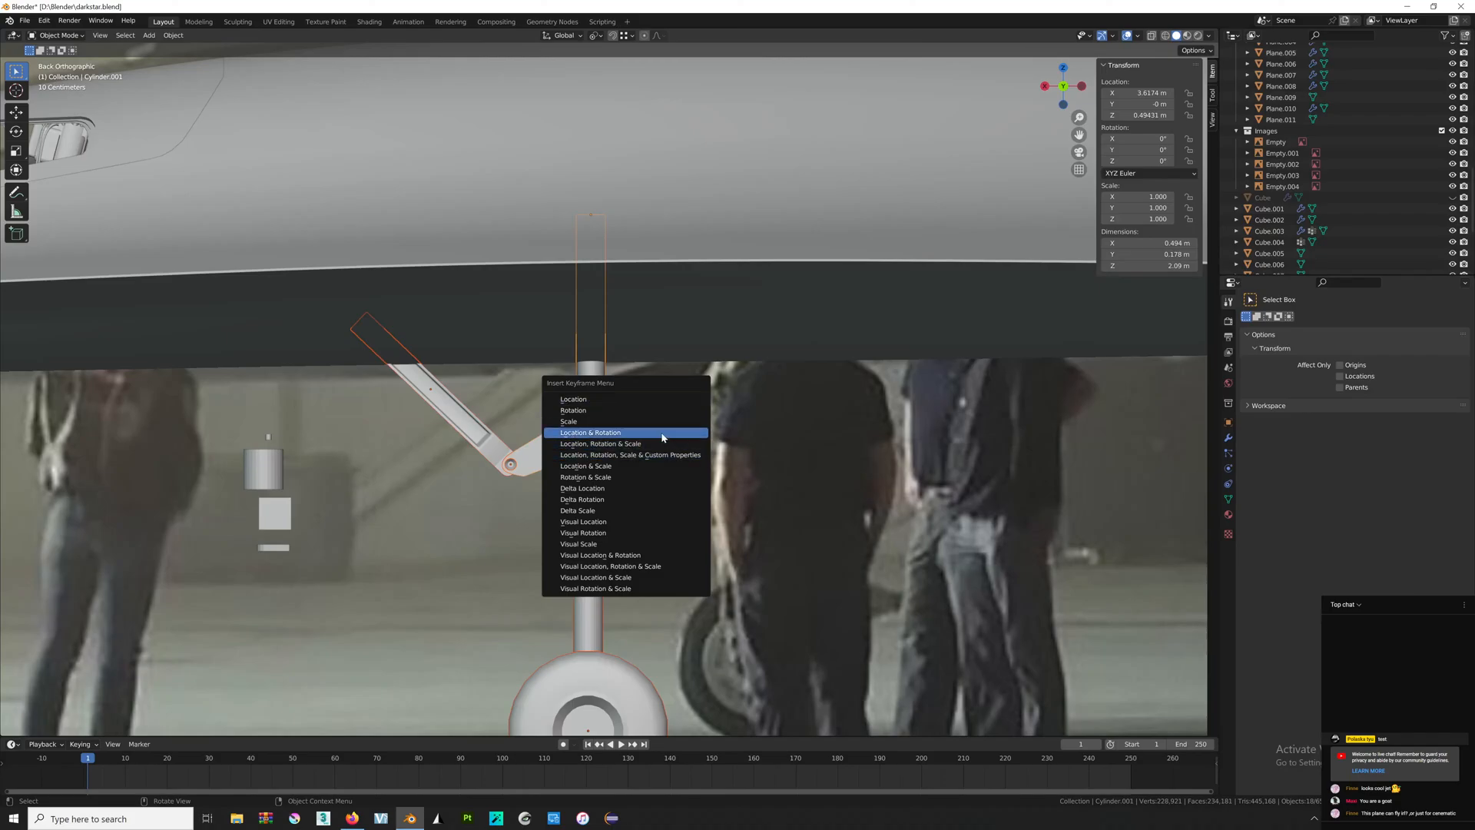
left_click(666, 432)
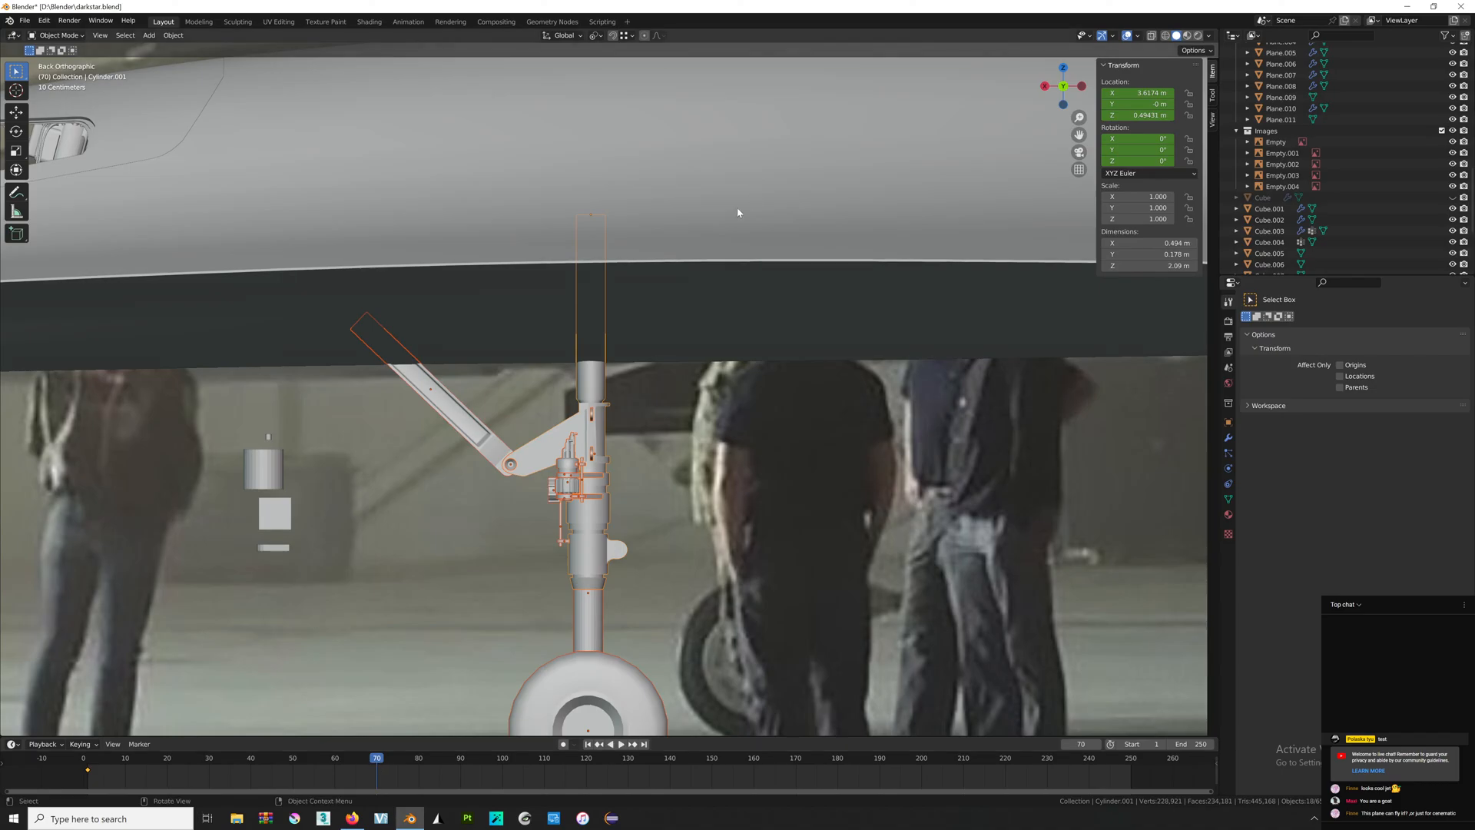
middle_click_drag(738, 213, 784, 270, "shift")
key("r")
key("y")
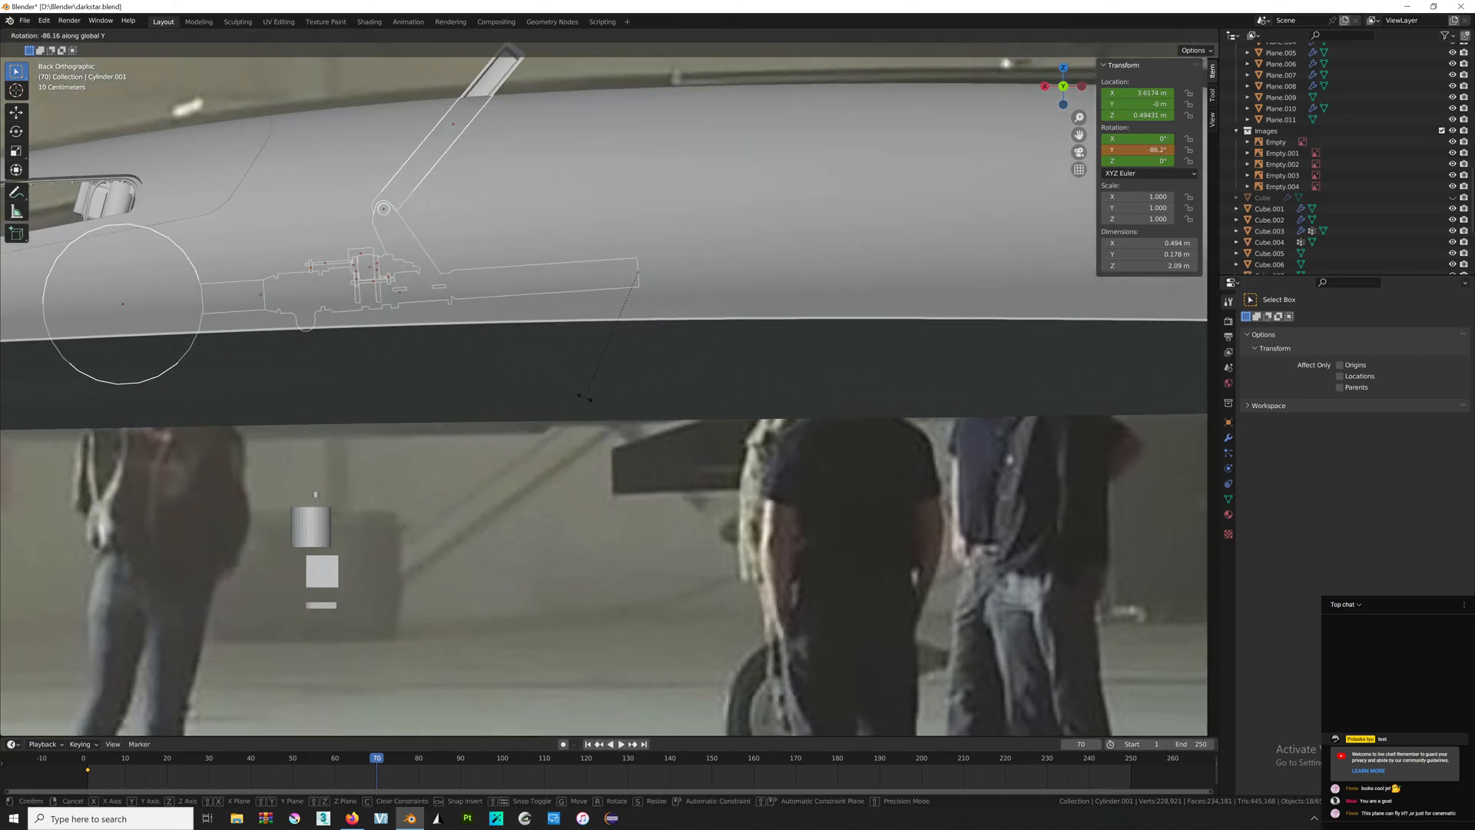
left_click(585, 397)
middle_click_drag(583, 335, 746, 310)
left_click(1081, 85)
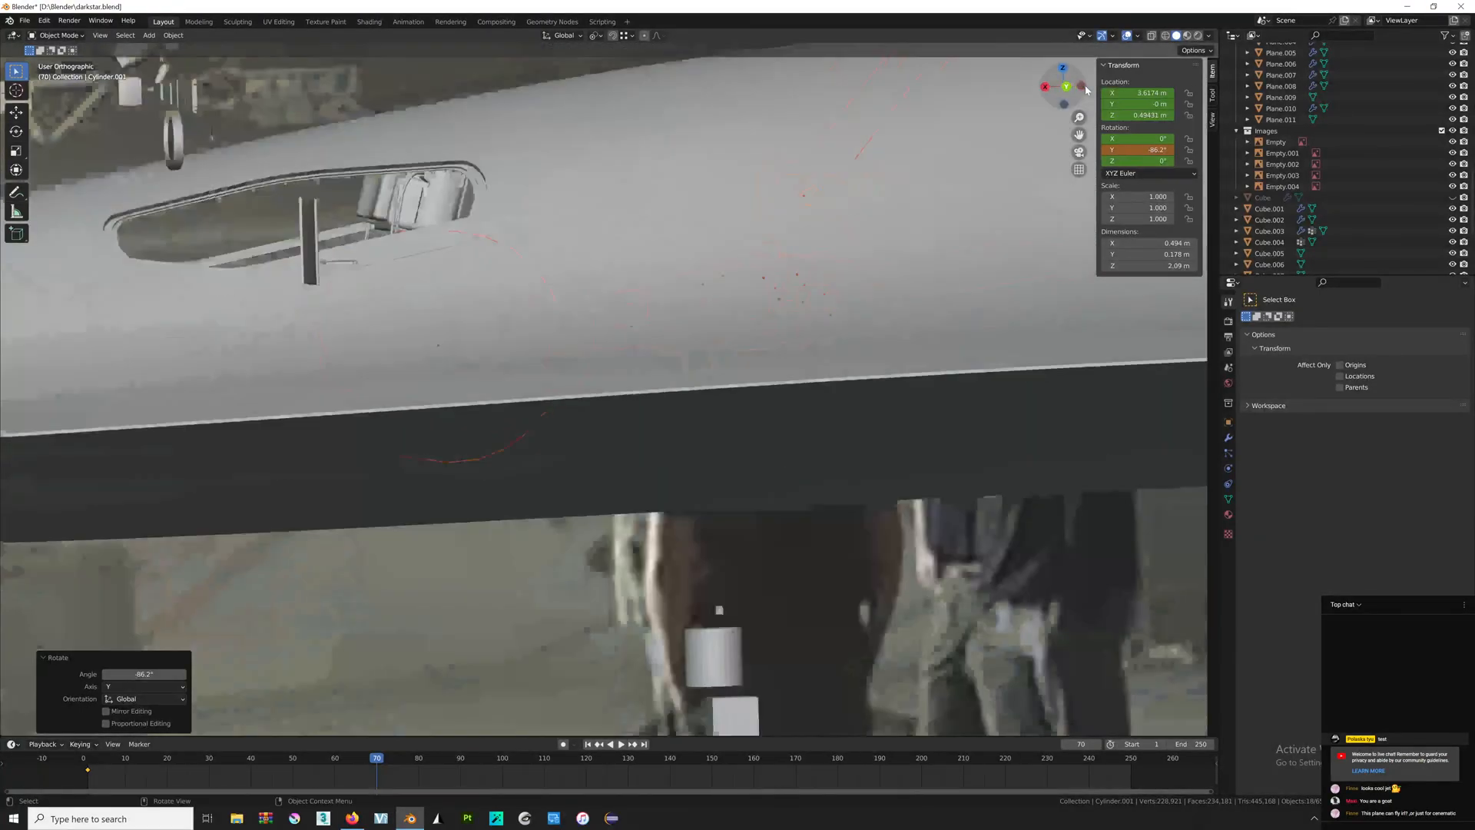
scroll(939, 189, "down", 4)
key("ctrl+z")
Move the whole nose gear assembly about -0.335 m along the X axis.
middle_click_drag(927, 206, 620, 205, "shift")
key("g")
key("y")
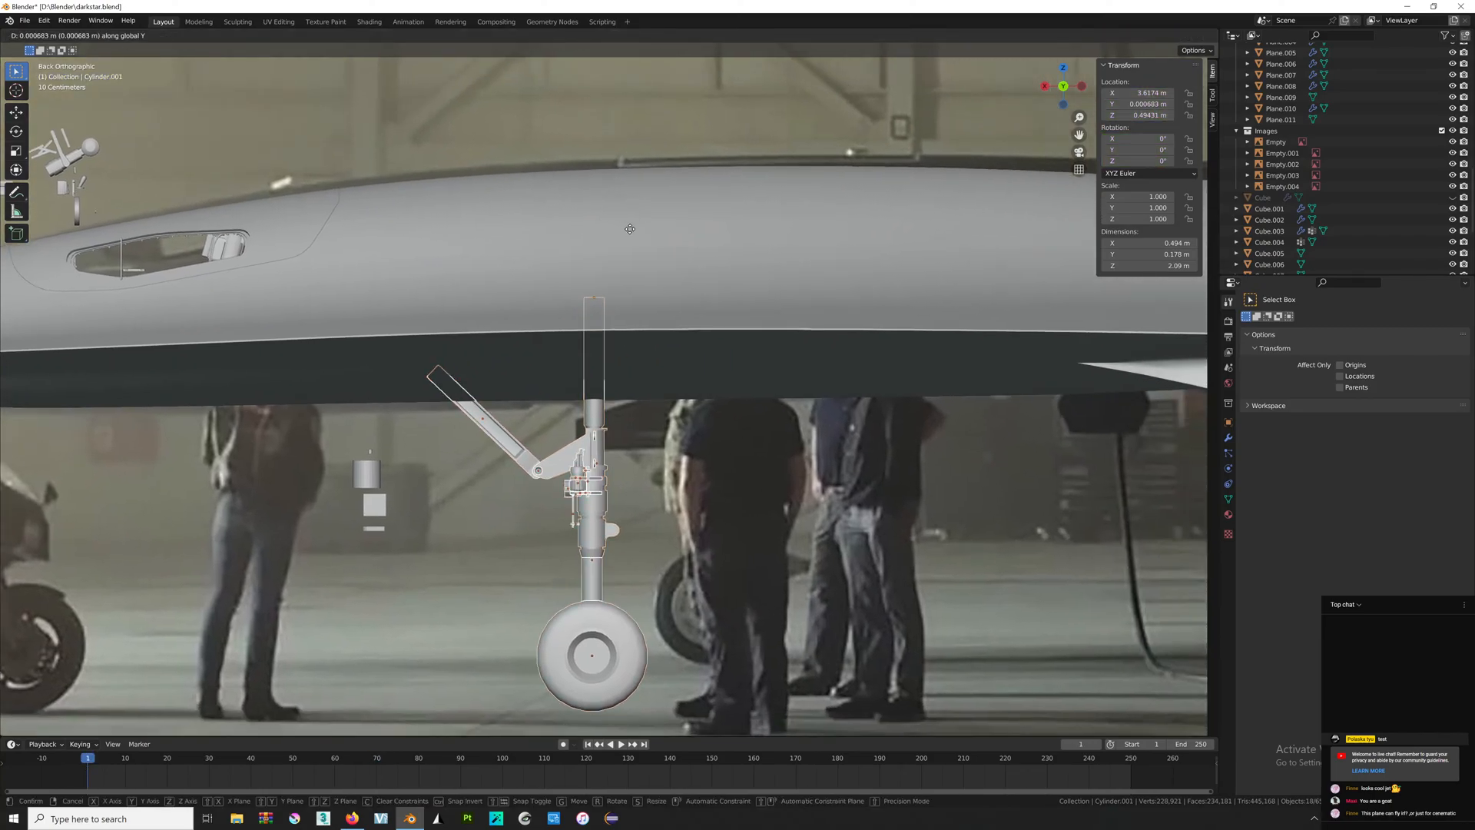
key("x")
left_click(721, 192)
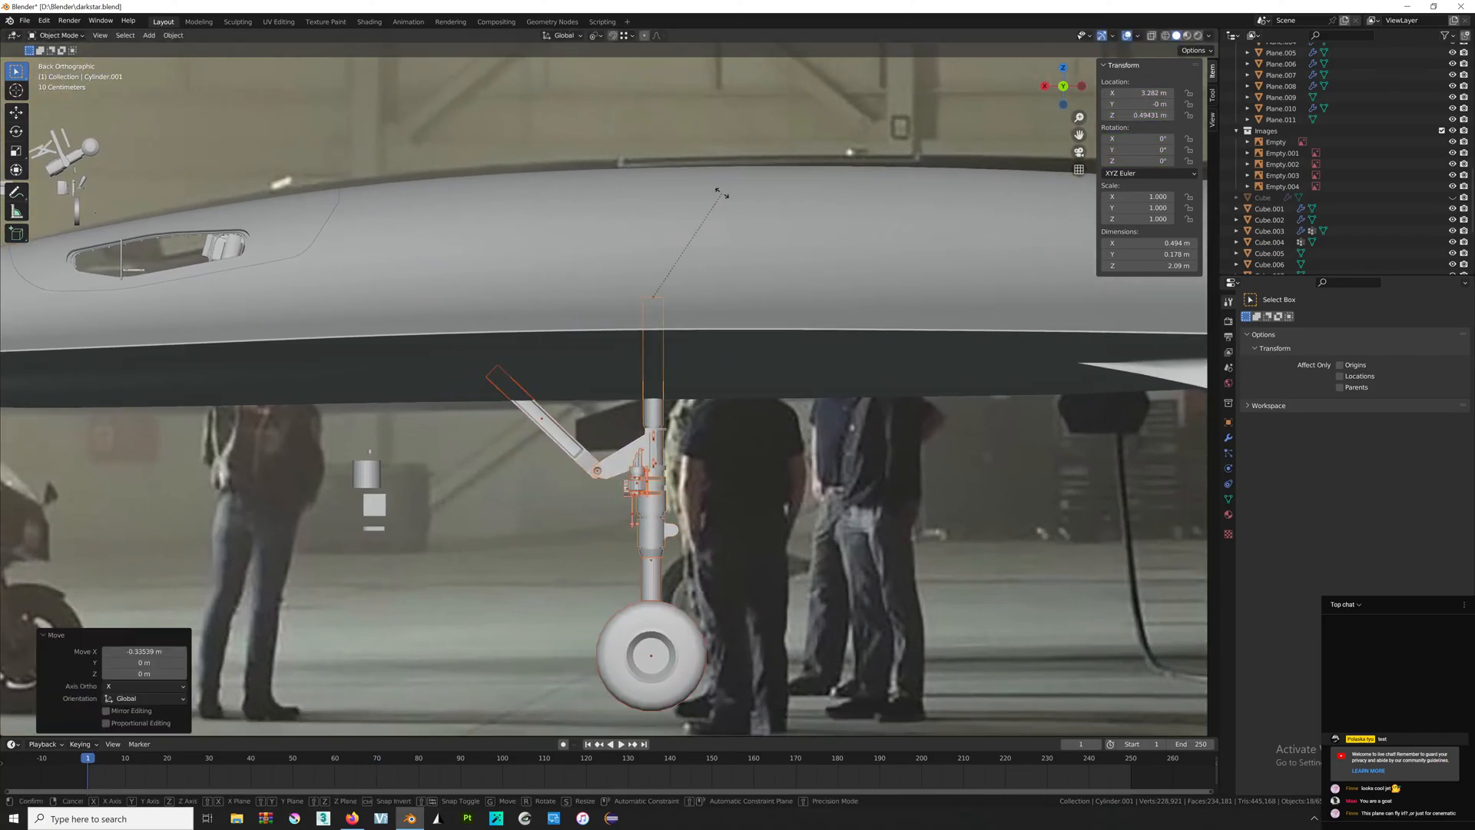
Try rotating the moved gear about -87.7° up into the fuselage, inspect the fit, and undo the rotation.
key("r")
left_click(614, 333)
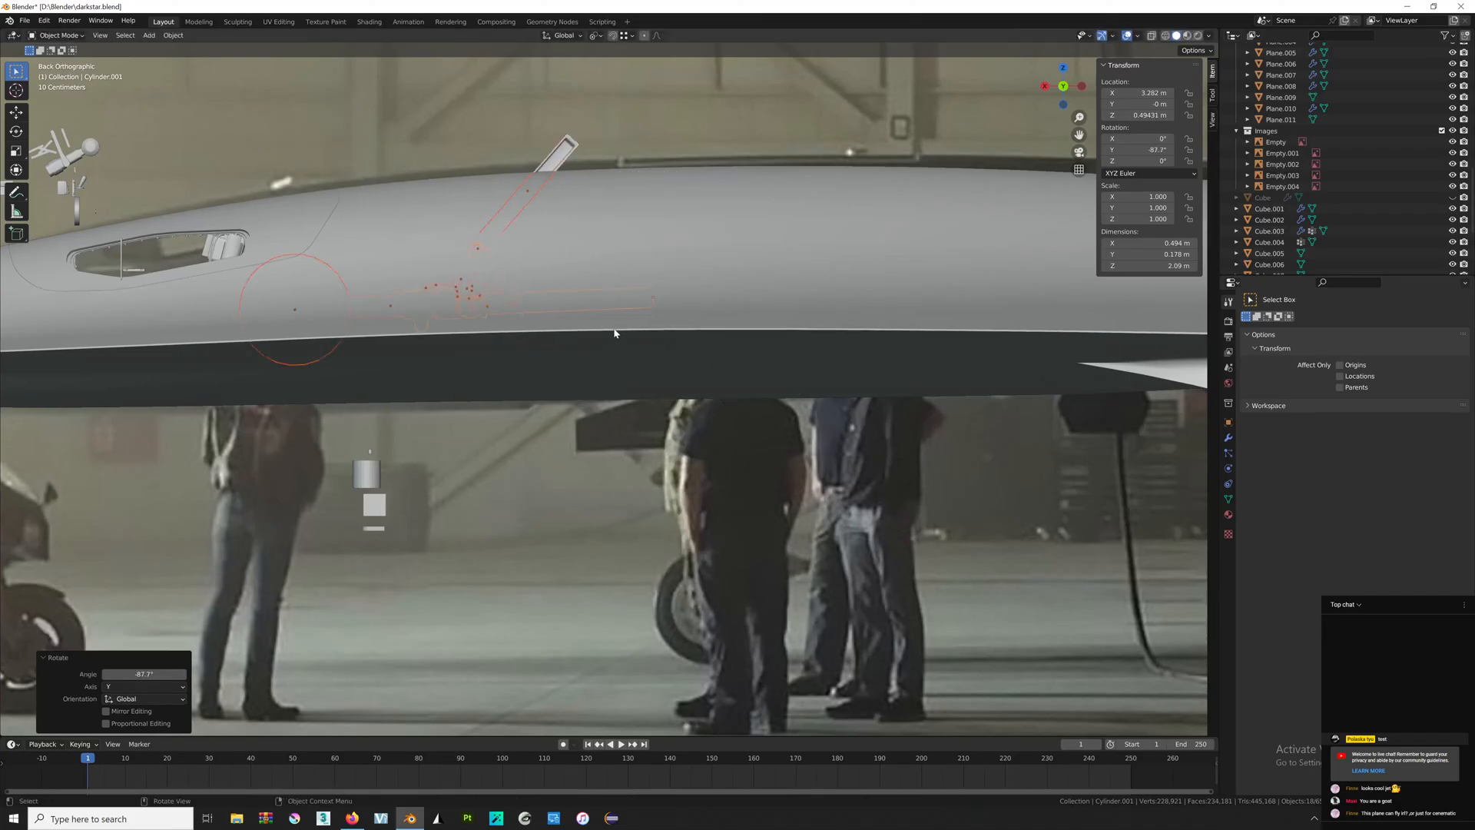
middle_click_drag(538, 173, 721, 105)
key("ctrl+z")
left_click(1079, 91)
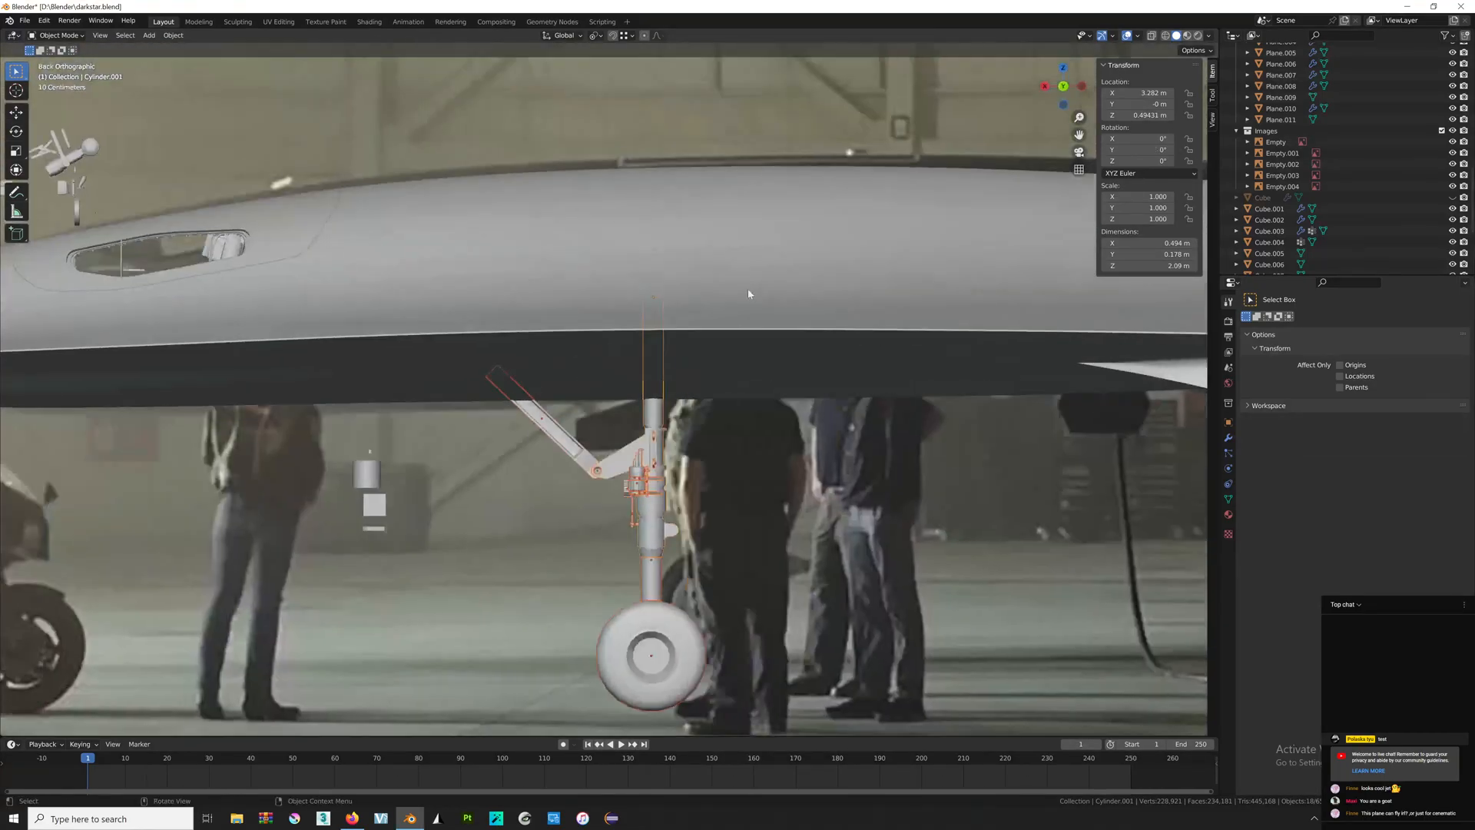
Insert a Location & Rotation keyframe for the extended nose gear at frame 1.
middle_click_drag(748, 288, 740, 262, "shift")
key("i")
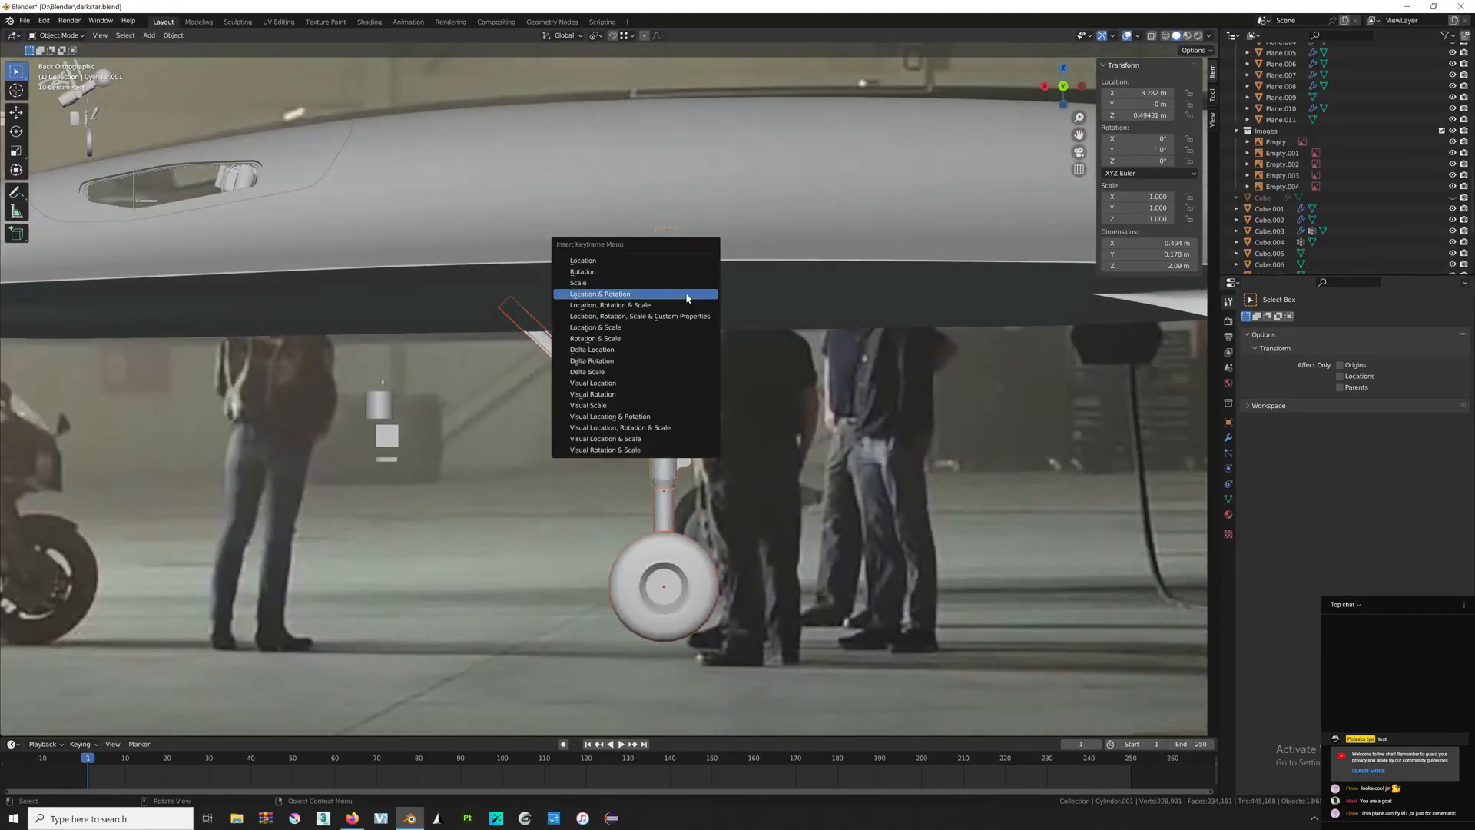
left_click(687, 298)
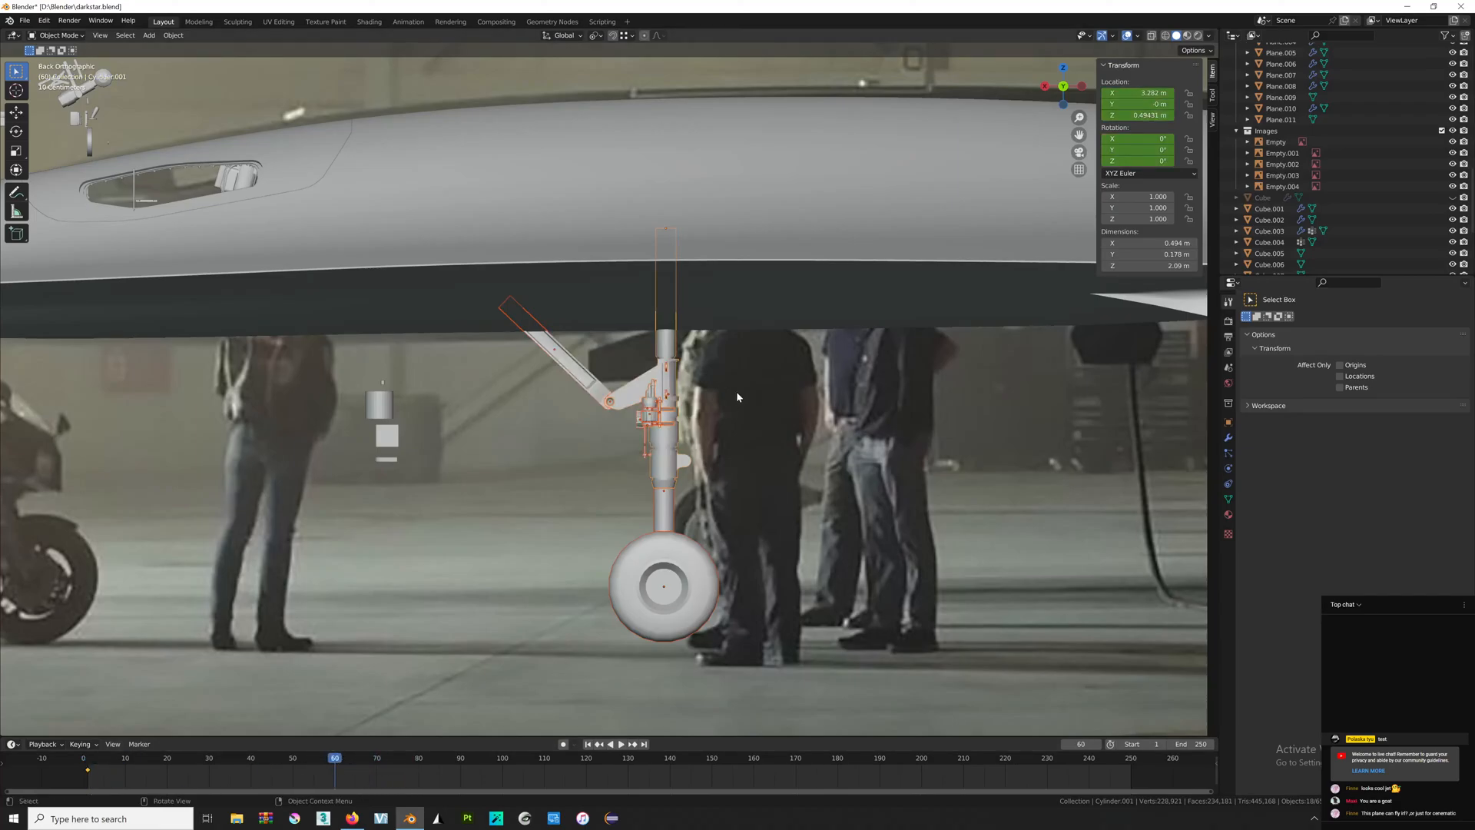
Try rotating the gear 90° around the Y axis at frame 60, and undo it.
type("r90")
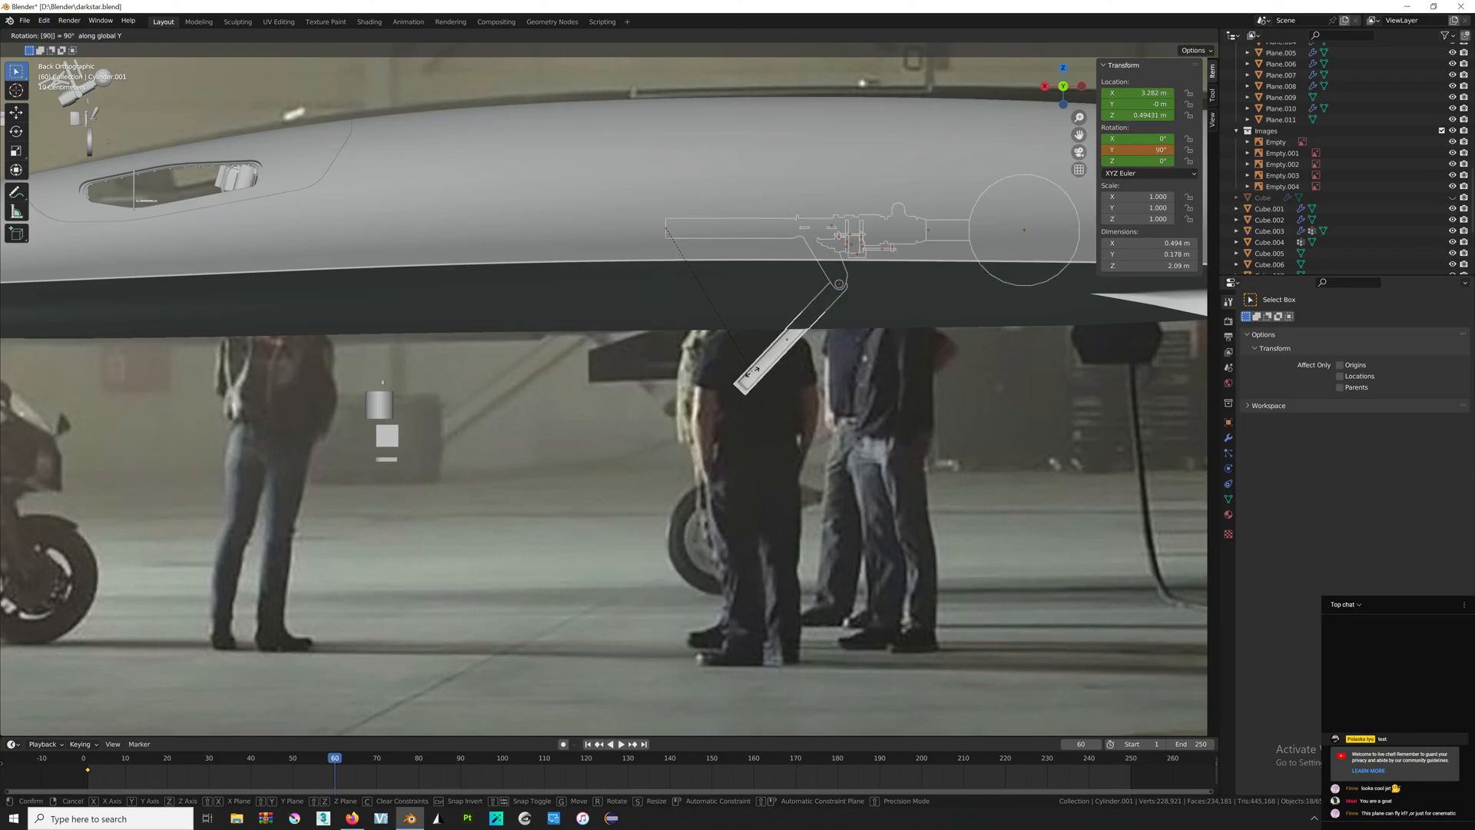
key("Return")
key("ctrl+z")
Rotate the gear -90° around the Y axis at frame 60 and check its fit inside the fuselage with X-ray.
type("ry-90")
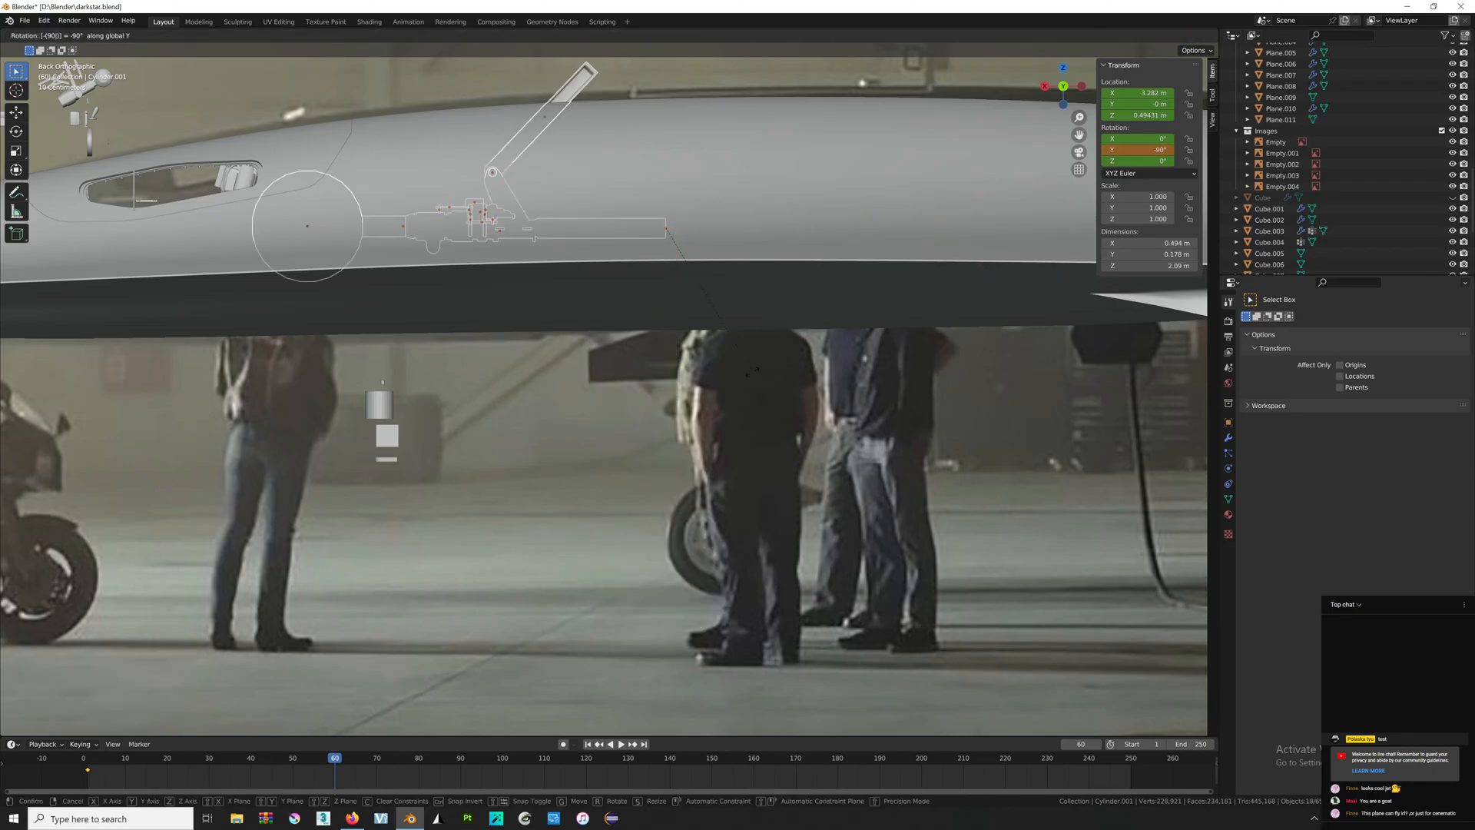
key("Return")
middle_click_drag(752, 371, 448, 464)
scroll(681, 404, "up", 5)
scroll(691, 426, "up", 3)
key("alt+z")
middle_click_drag(767, 415, 676, 364)
key("alt+z")
Lower the retracted gear by about 4.6° in the back view, to a Y rotation of -85.4°.
left_click(1076, 92)
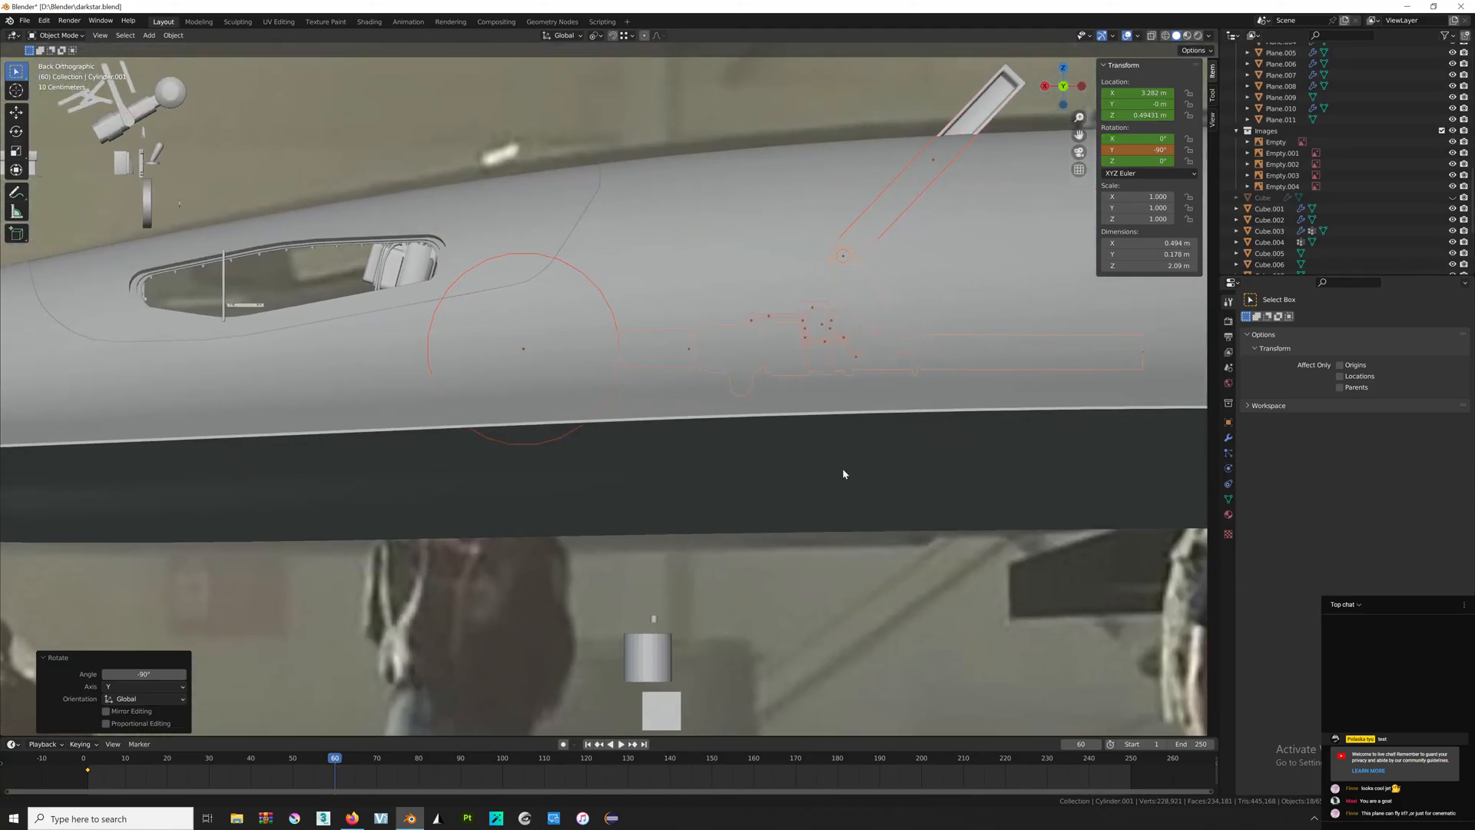
key("r")
left_click(943, 576)
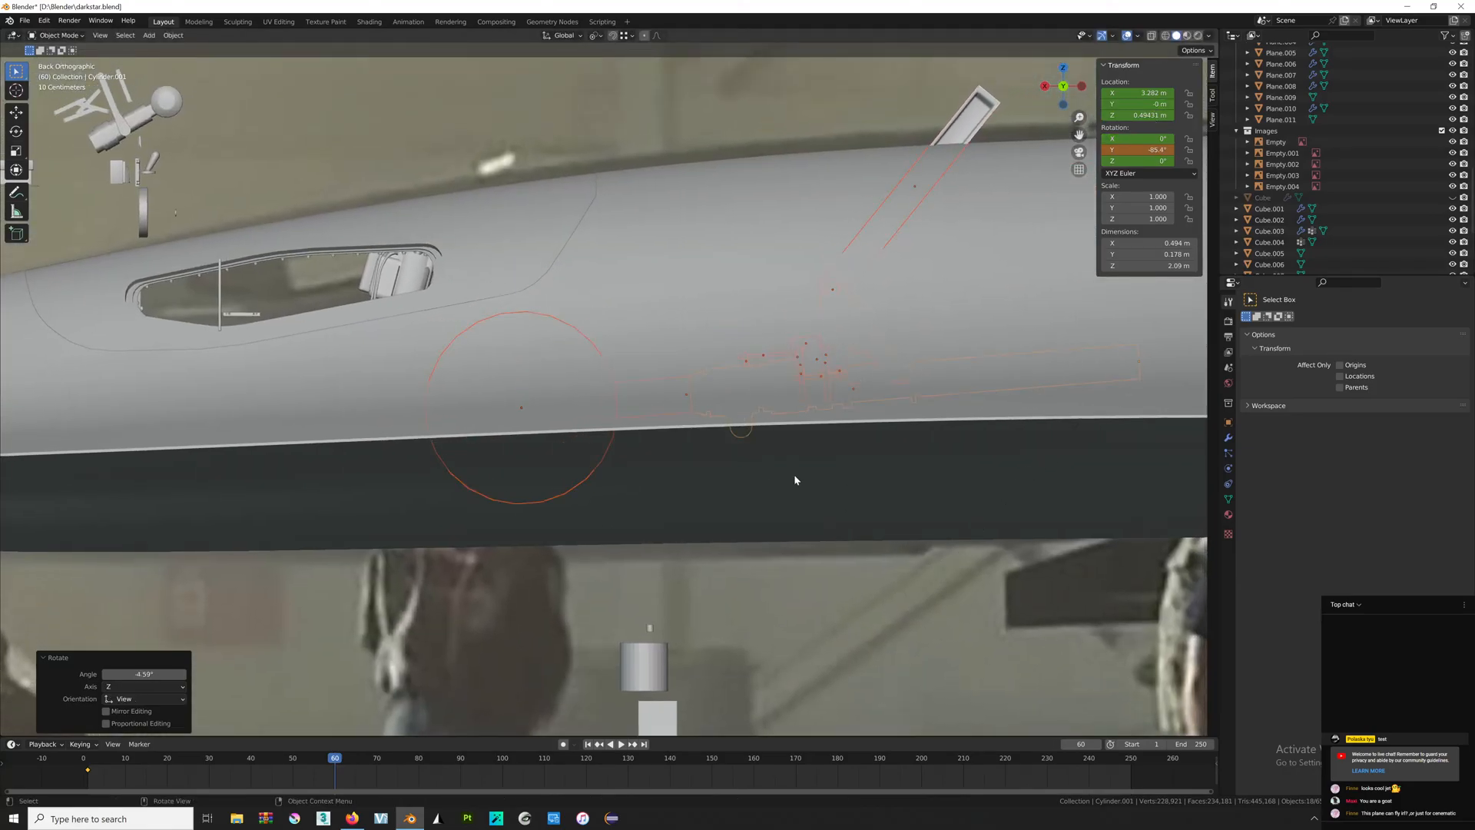
Rotate the retracted nose gear 1.68° around the global Y axis and insert a Location & Rotation keyframe at frame 60.
middle_click_drag(795, 475, 487, 424)
key("r")
key("y")
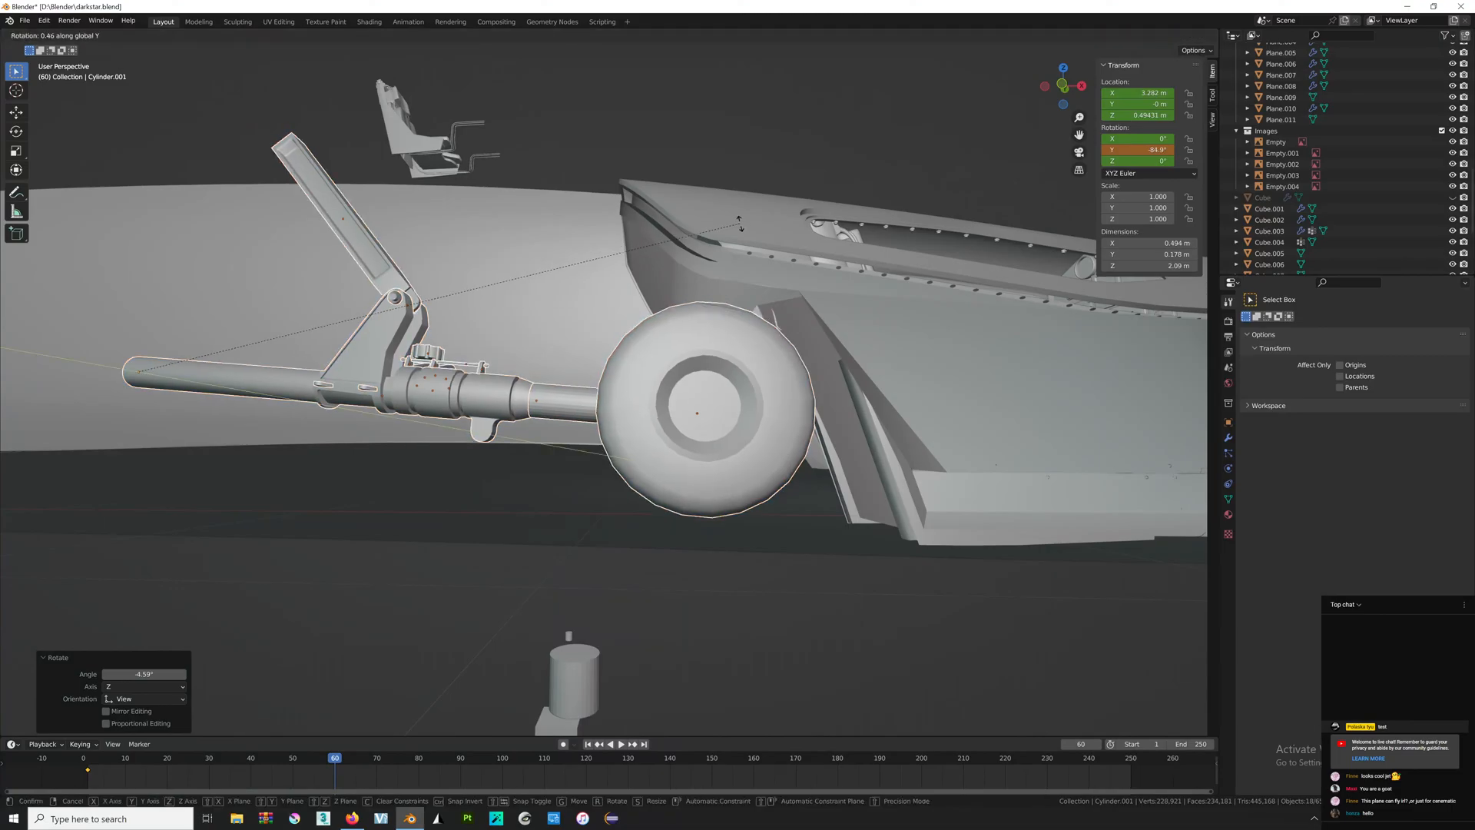
left_click(757, 278)
middle_click_drag(761, 298, 796, 294)
key("i")
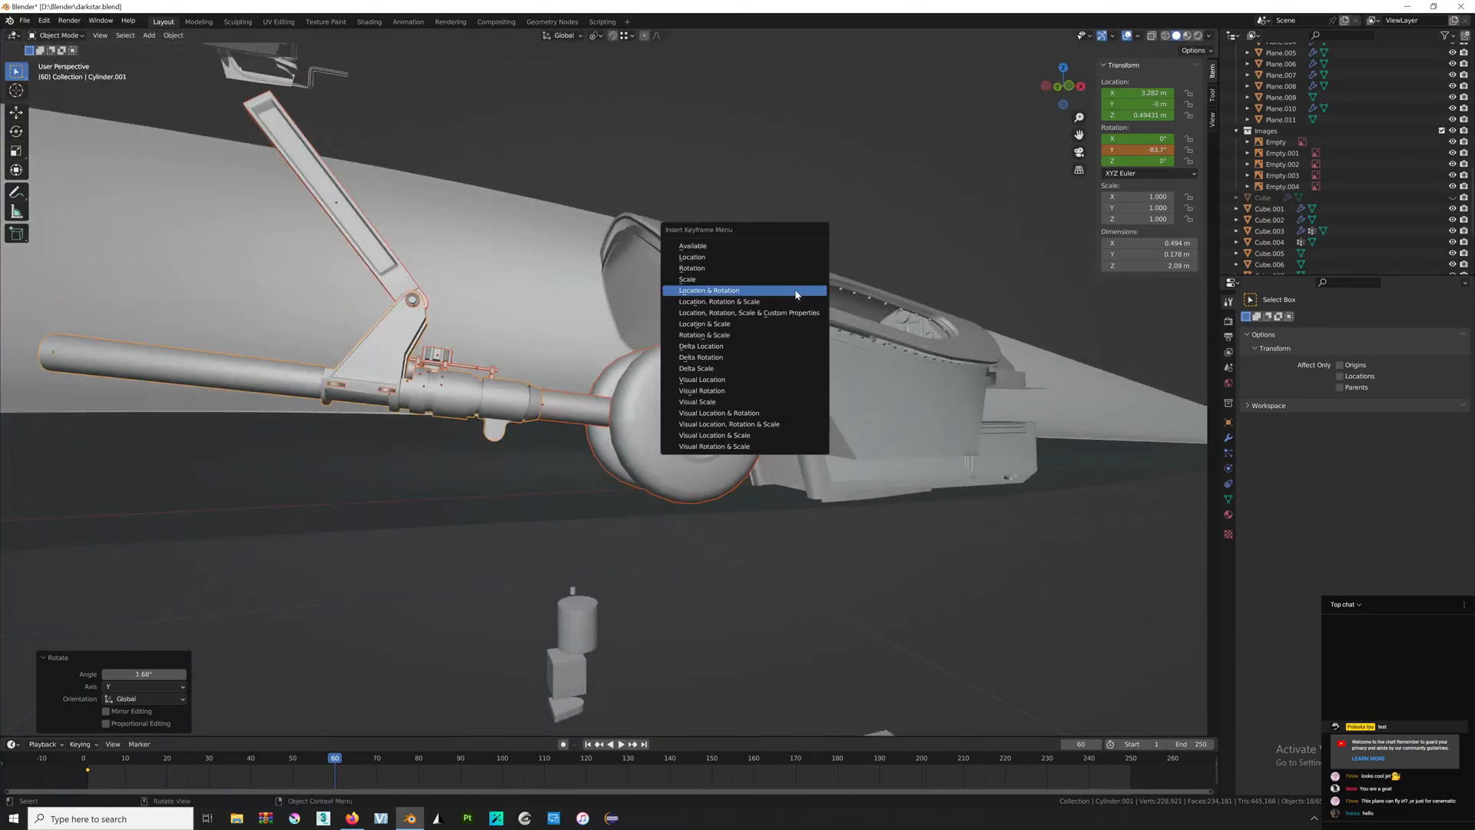
left_click(796, 294)
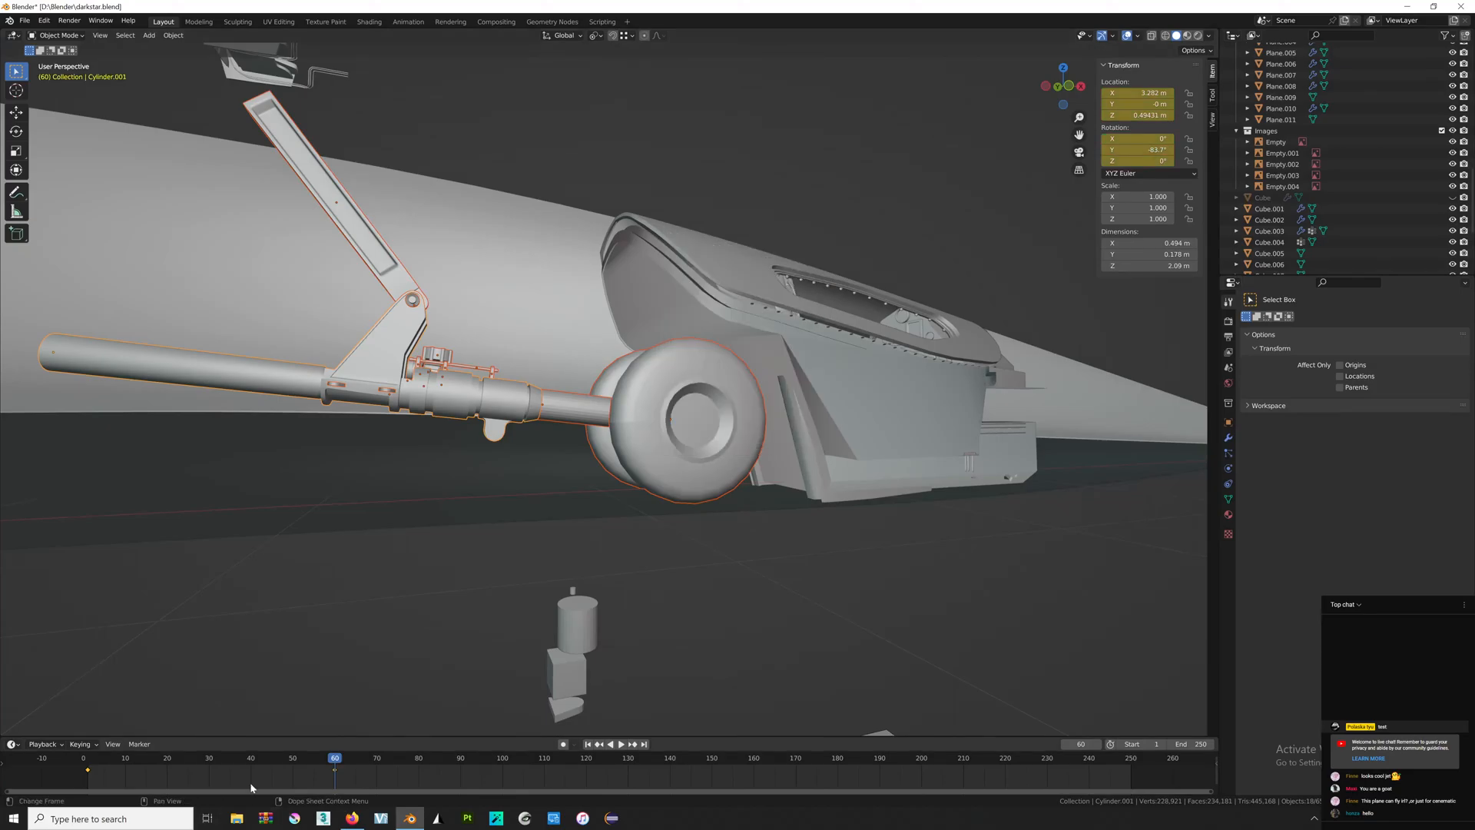
Return to frame 1, compare the extended gear with the reference in back view, and delete all of the nose gear's keyframes.
left_click_drag(331, 760, 85, 756)
left_click(1058, 91)
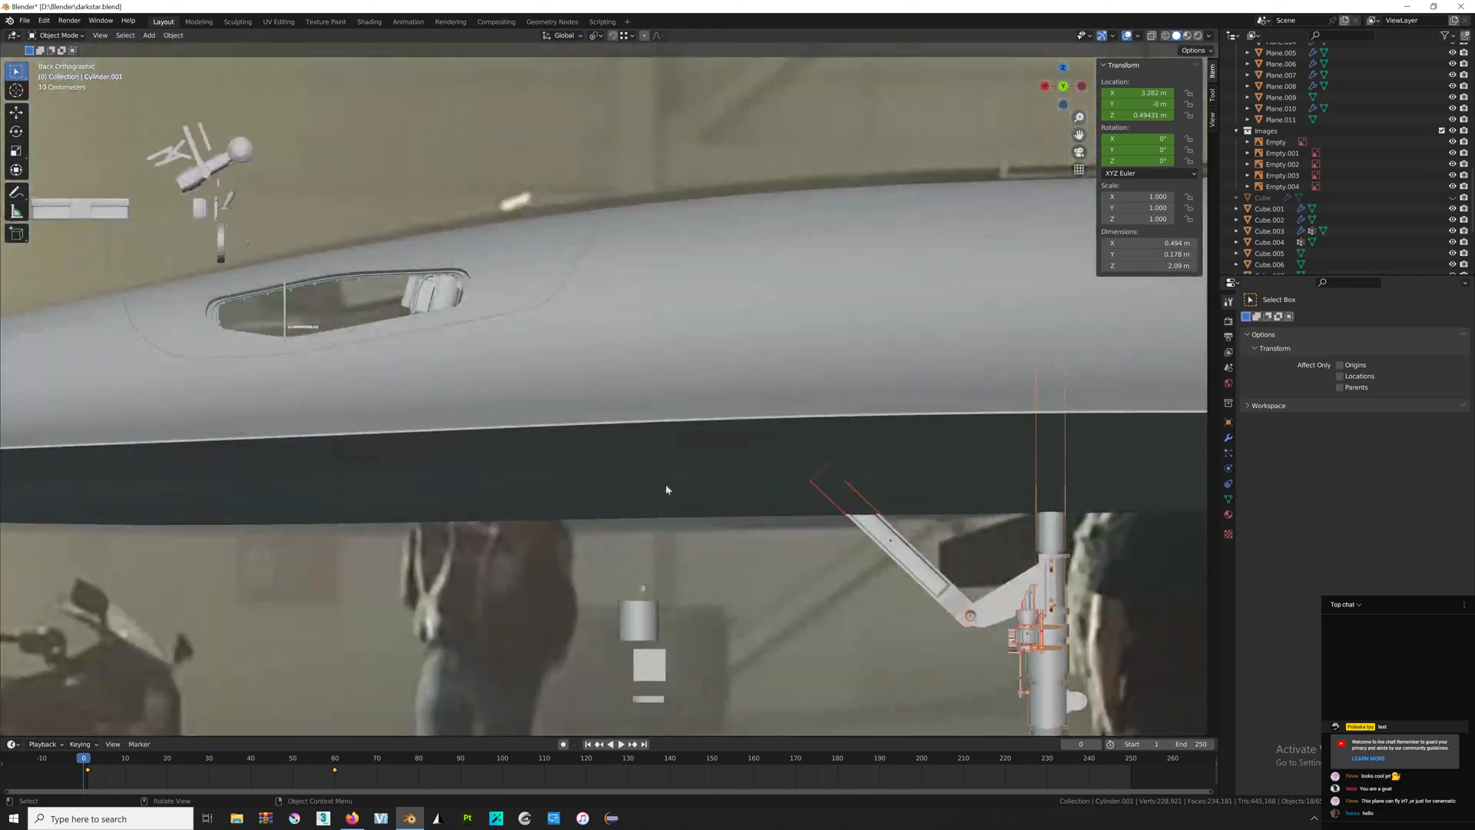
scroll(666, 491, "down", 11)
left_click(492, 228)
scroll(493, 238, "up", 10)
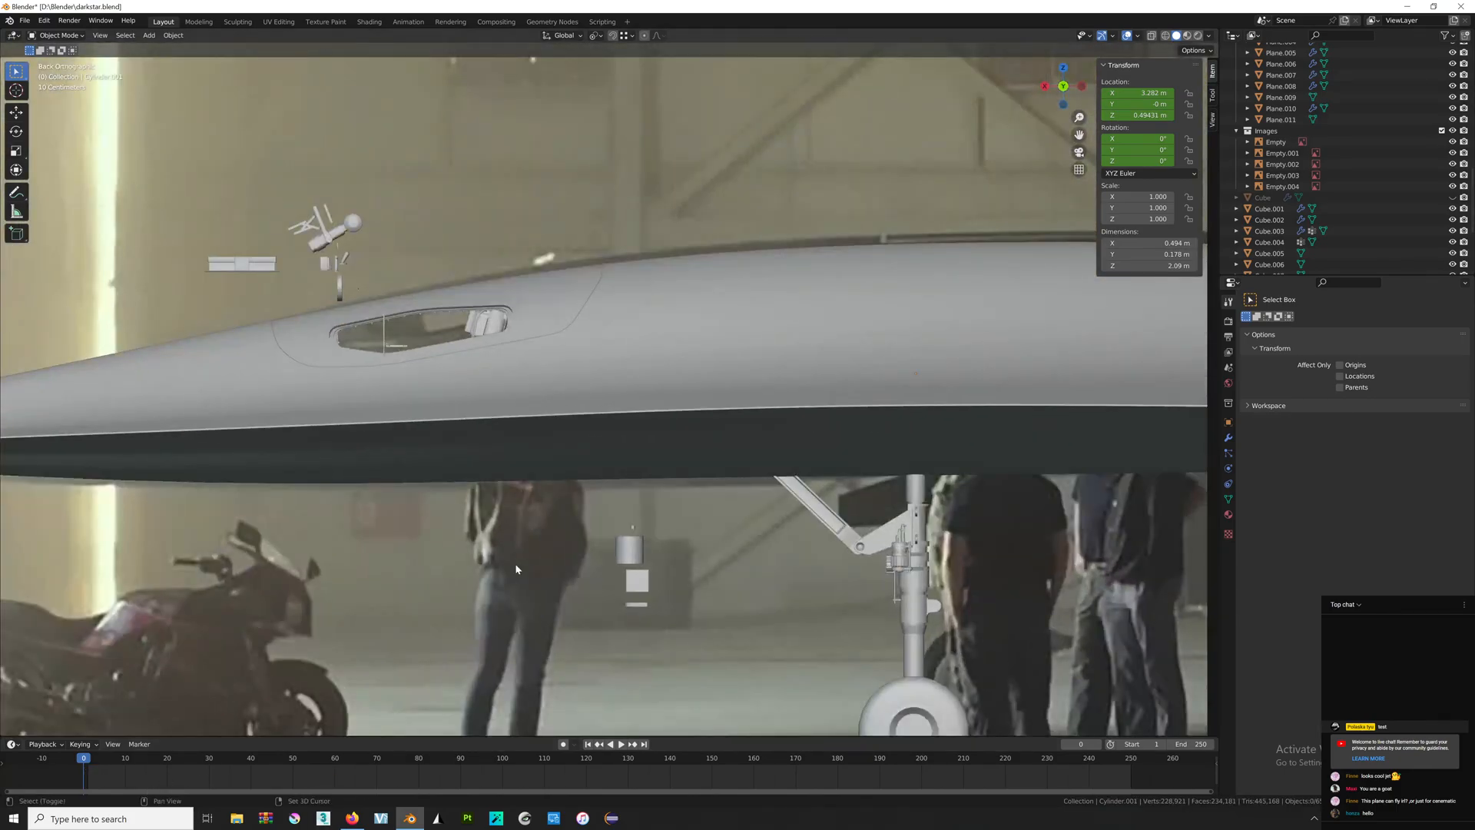
middle_click_drag(515, 564, 305, 377, "shift")
mouse_move(86, 761)
left_mouse_down()
mouse_move(338, 775)
mouse_move(87, 761)
left_mouse_up()
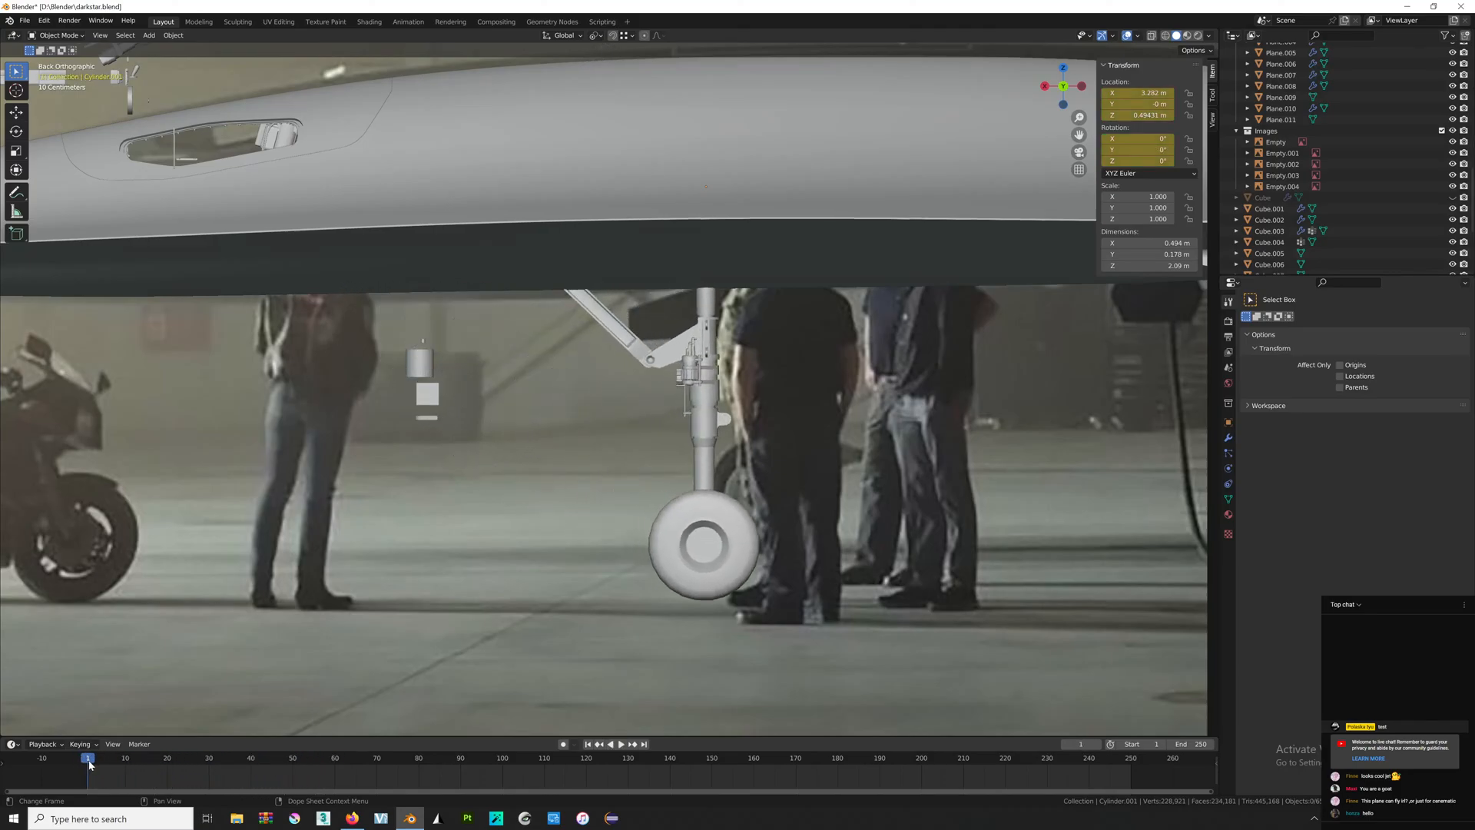
key("a")
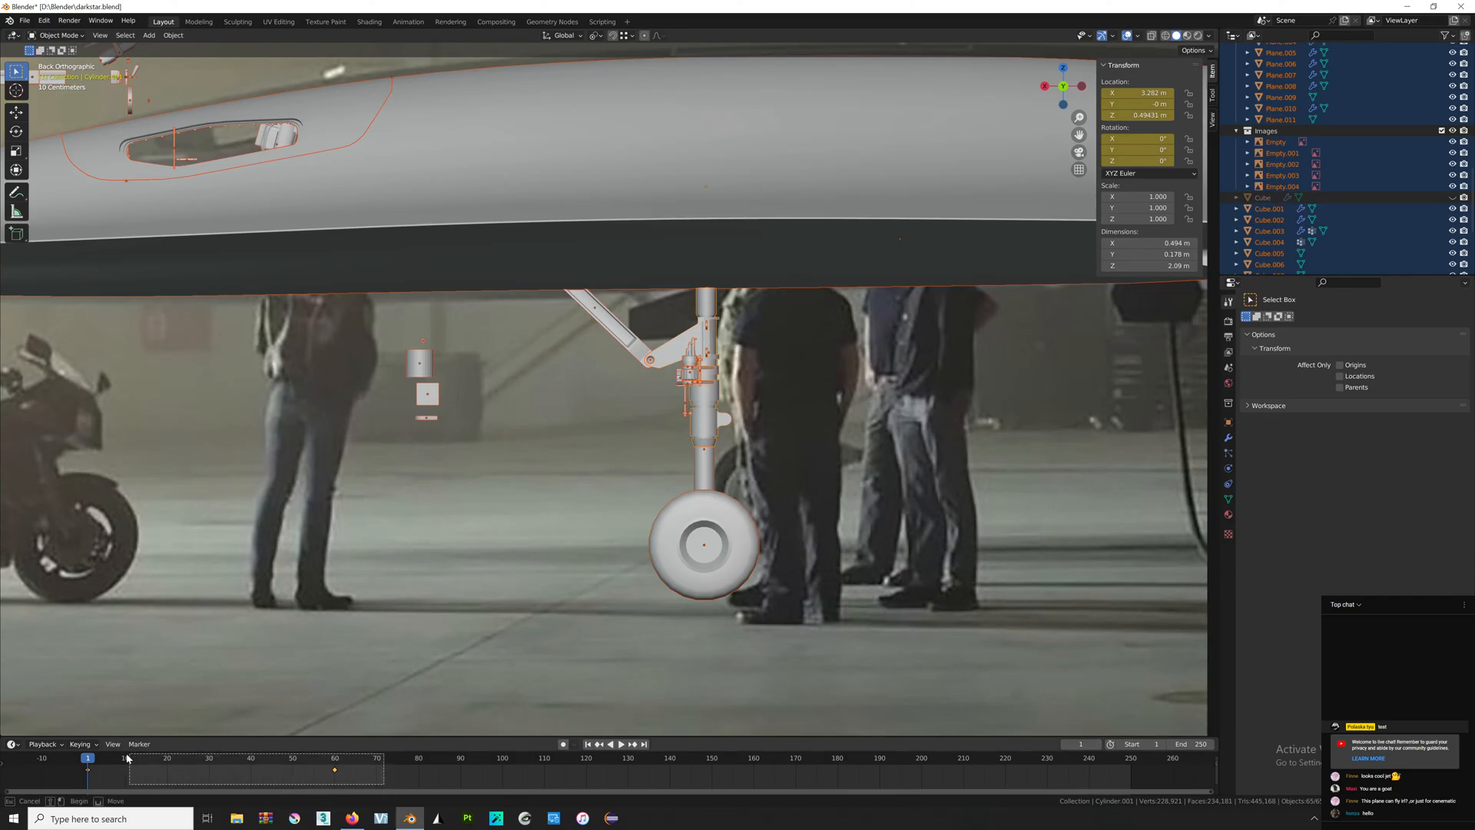
key("Delete")
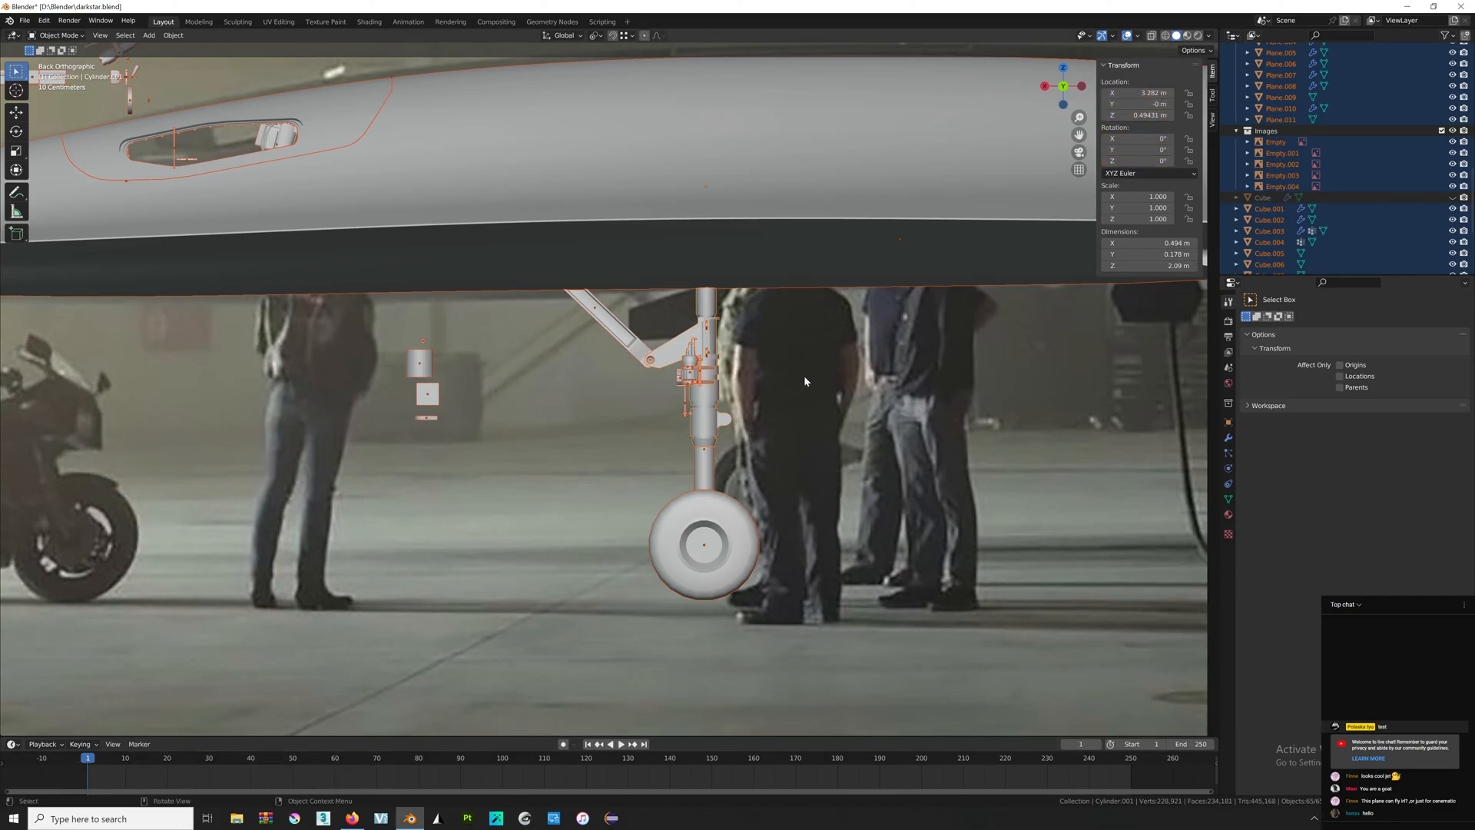
Select the nose gear's diagonal brace, check its position against the fuselage, and save the file.
scroll(804, 375, "up", 2)
middle_click_drag(785, 342, 703, 397, "shift")
scroll(703, 397, "up", 5)
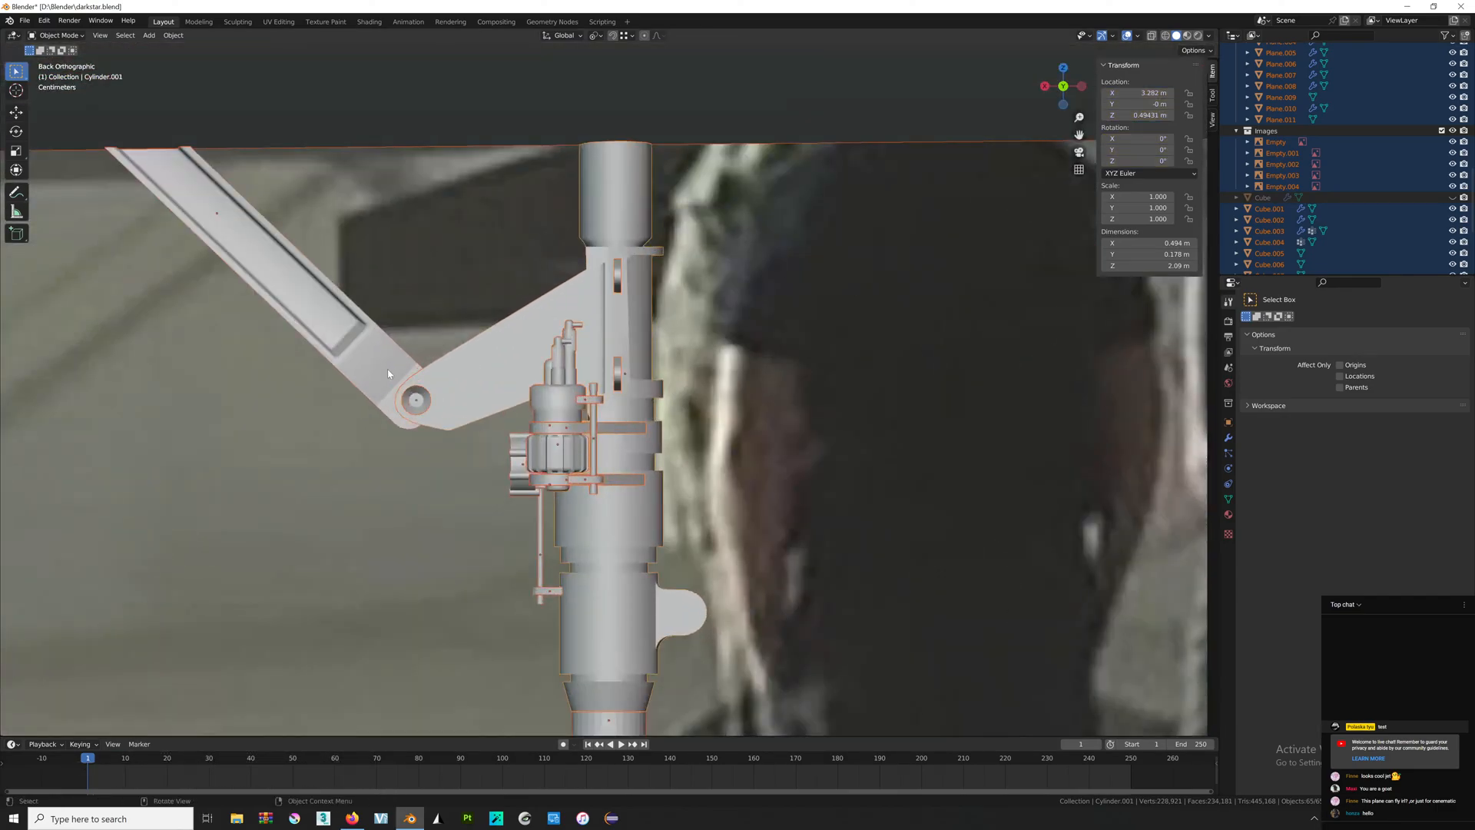
middle_click_drag(388, 374, 1173, 303)
left_click(658, 362)
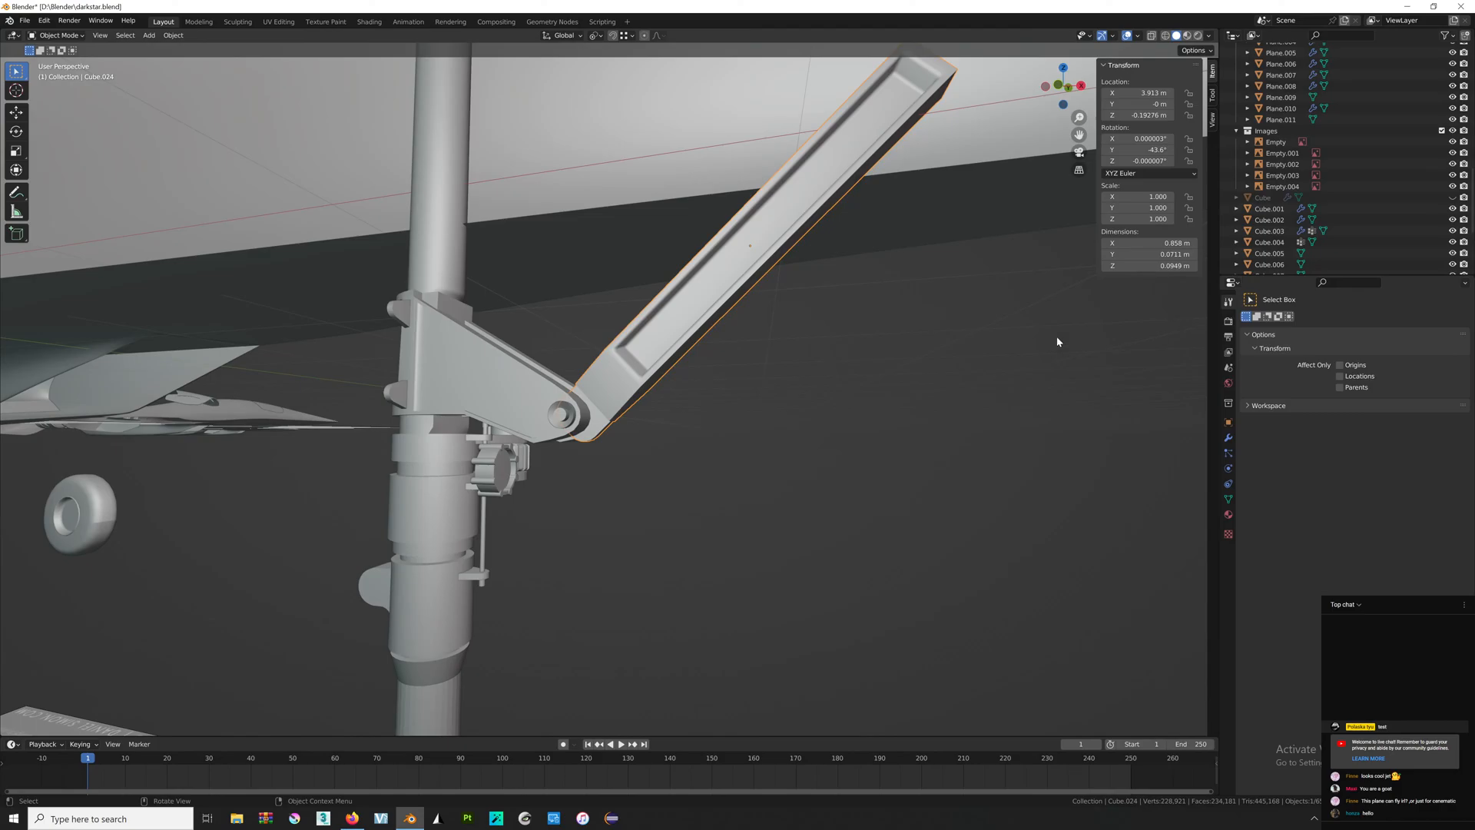
middle_click_drag(1057, 338, 702, 362)
scroll(796, 335, "down", 4)
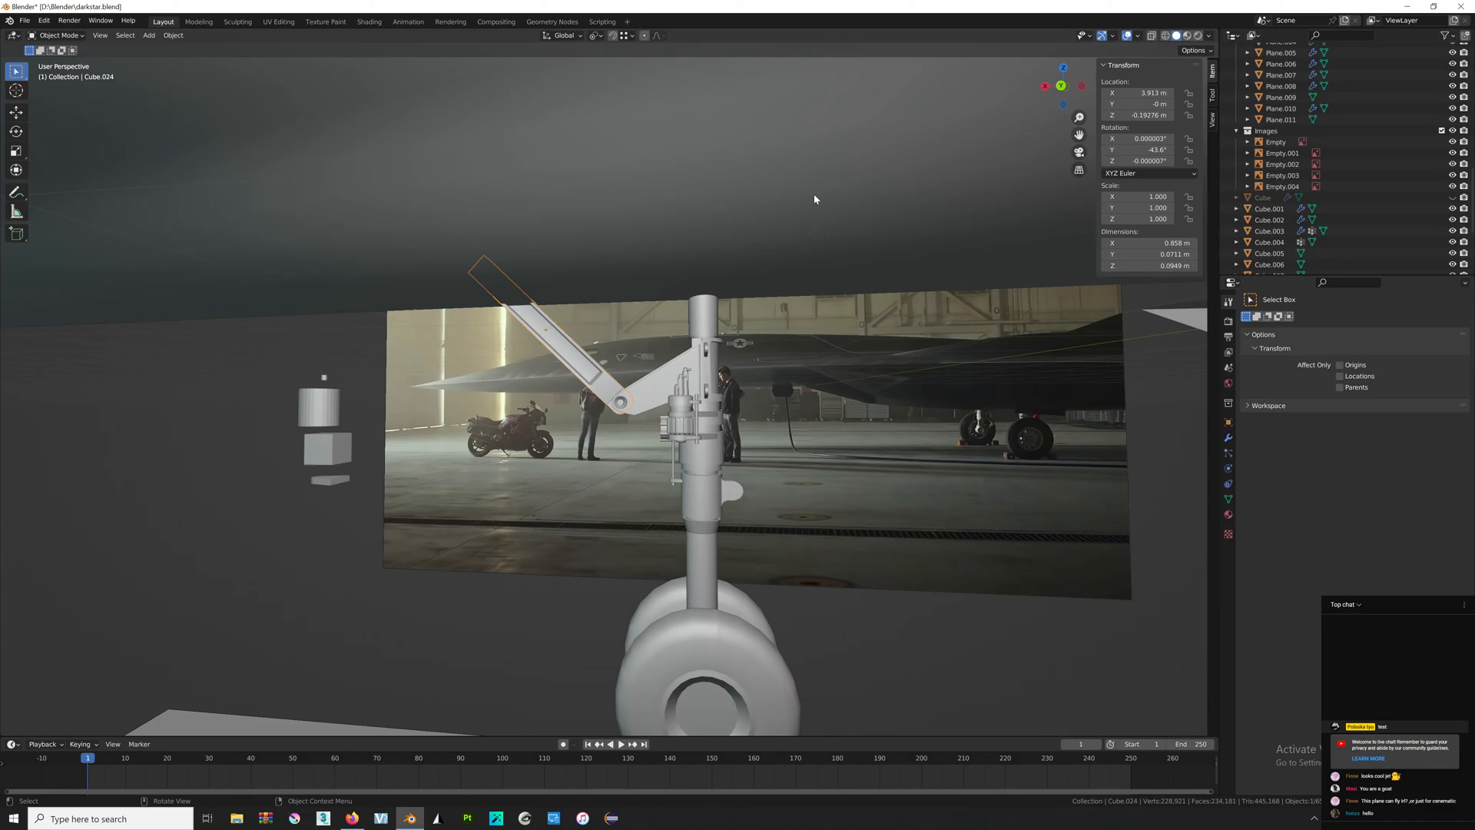
scroll(814, 199, "down", 4)
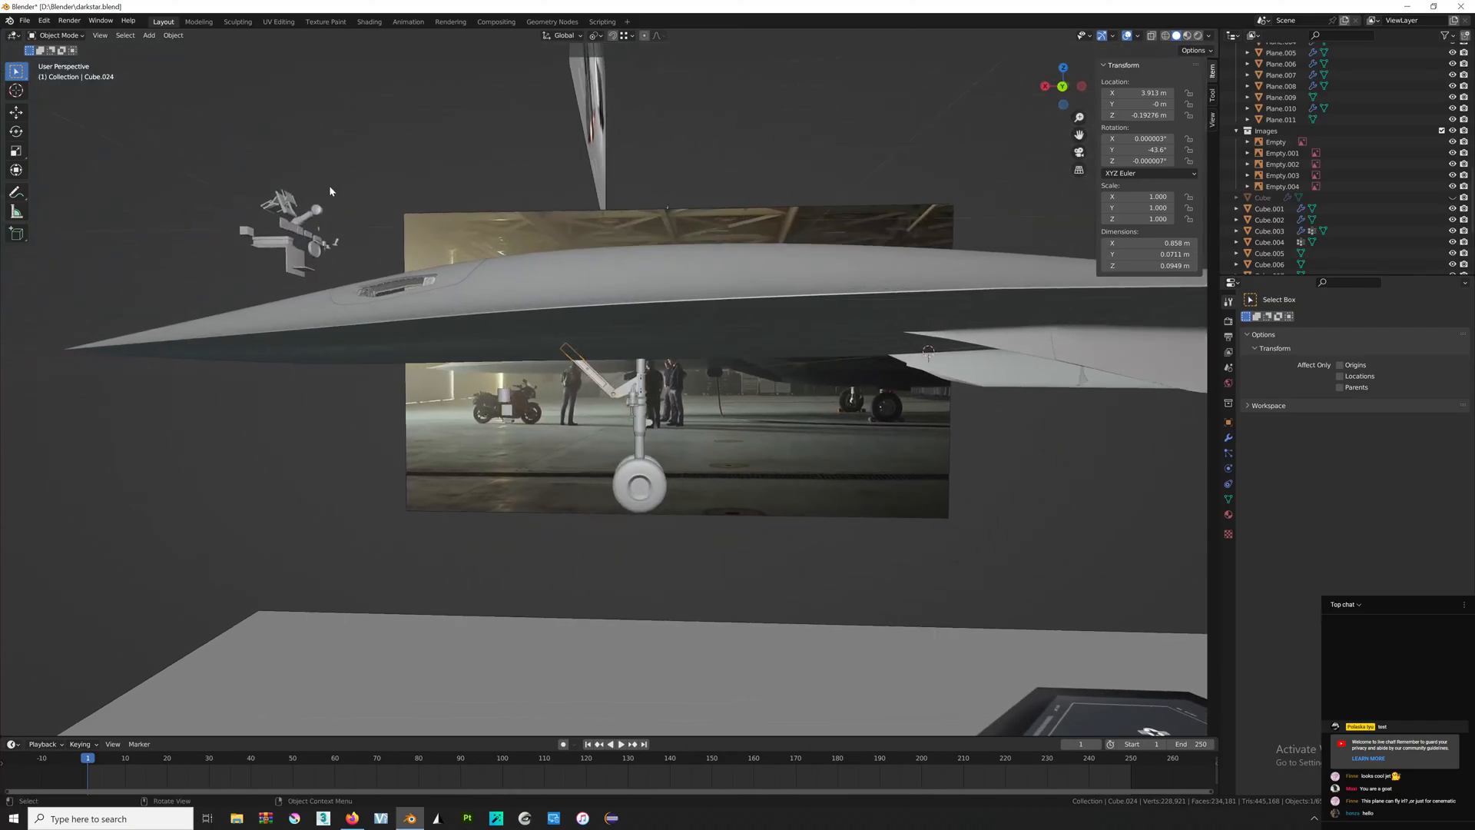
middle_click_drag(350, 197, 481, 220)
key("ctrl+s")
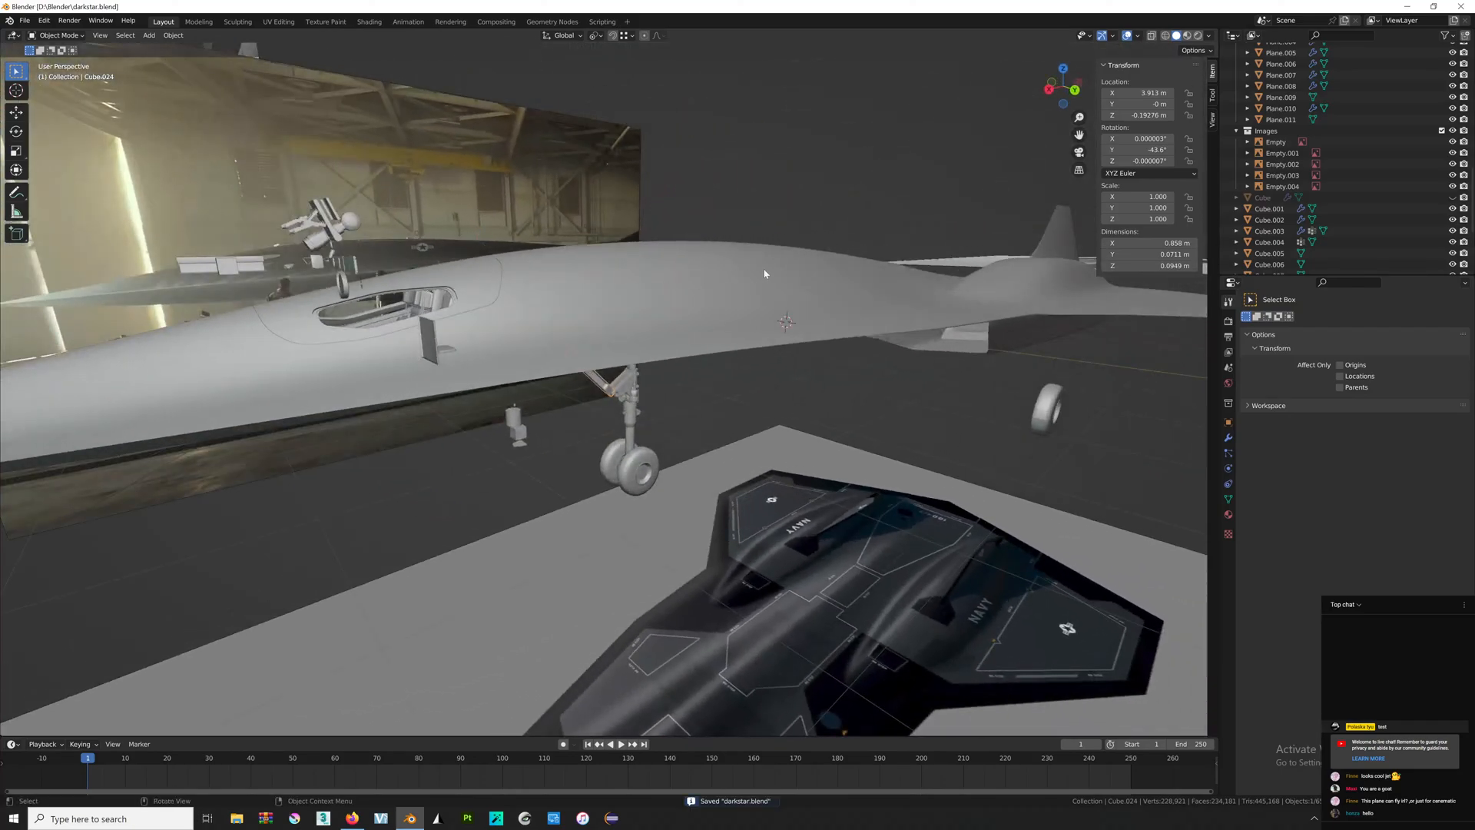
Examine how the diagonal brace joins the nose gear strut and where its upper end points, from both sides.
scroll(684, 342, "up", 5)
middle_click_drag(680, 355, 566, 360)
scroll(674, 161, "up", 2)
middle_click_drag(675, 159, 497, 176)
scroll(496, 176, "up", 1)
scroll(534, 216, "down", 4)
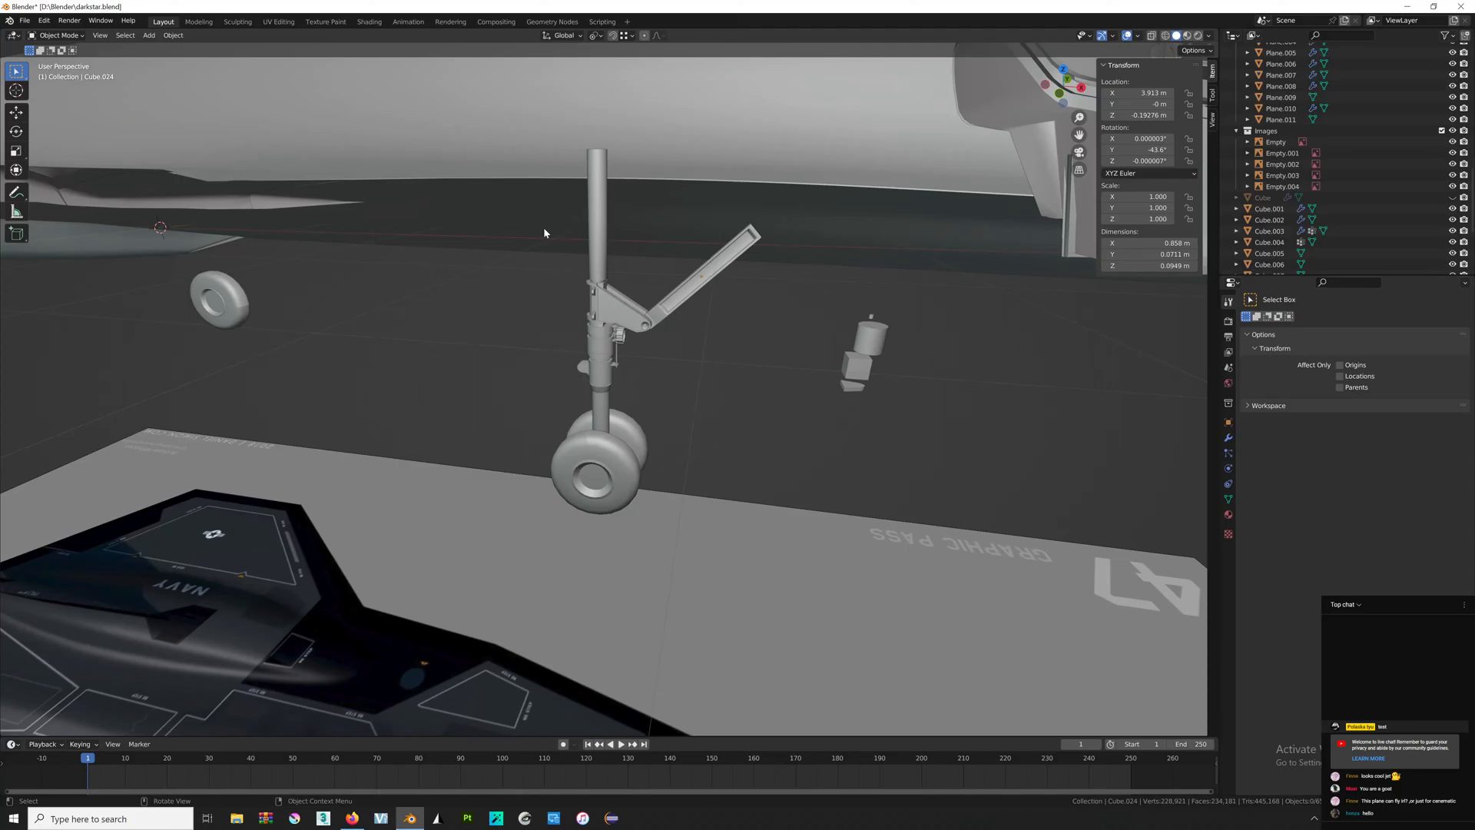
middle_click_drag(544, 232, 688, 250)
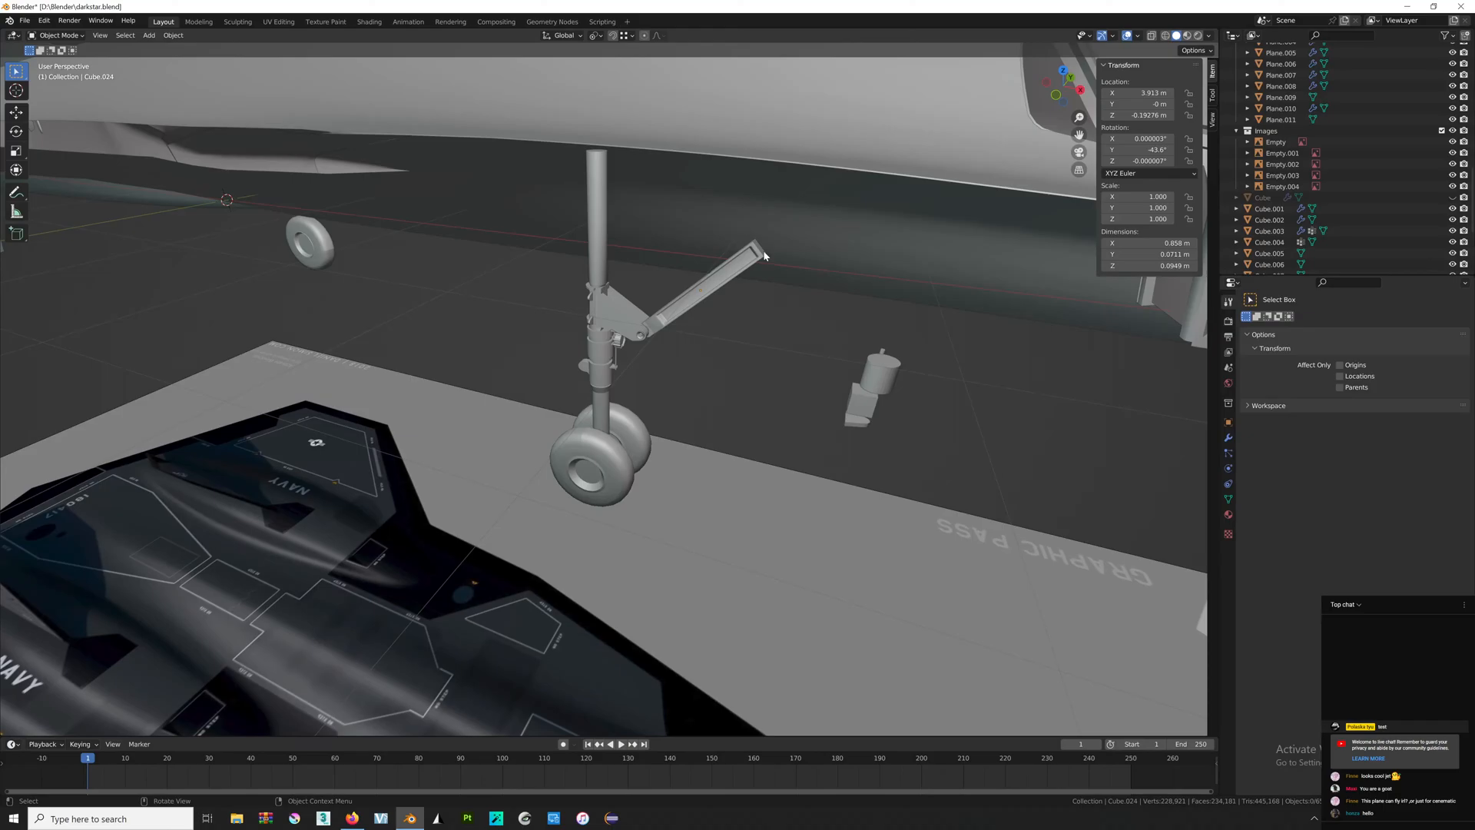
Switch to Firefox and bring up the Flickr photo of the Lockheed "Darkstar" as a landing gear reference.
key("alt+Tab")
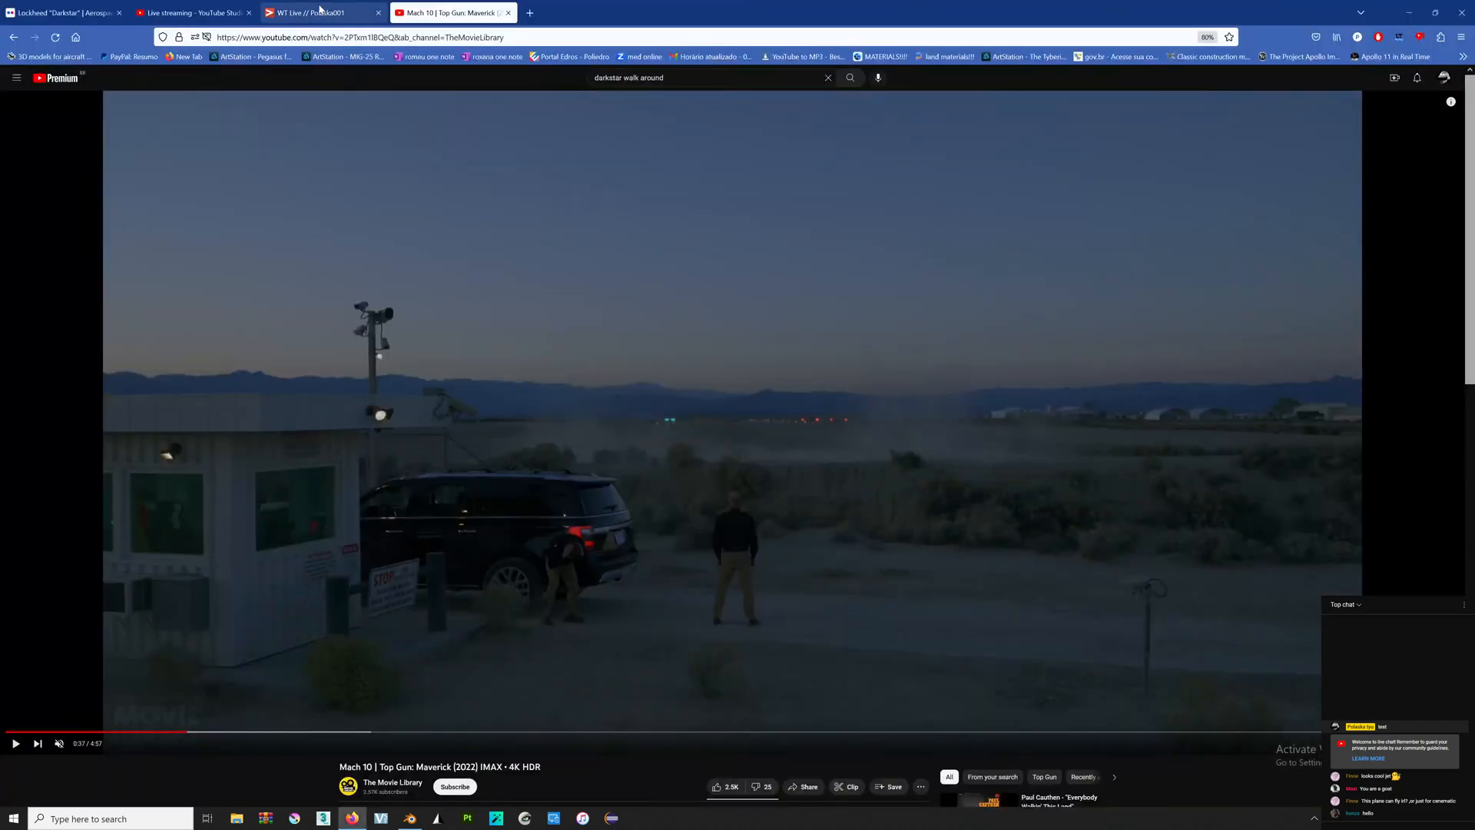
left_click(322, 10)
left_click(442, 9)
key("alt+Tab")
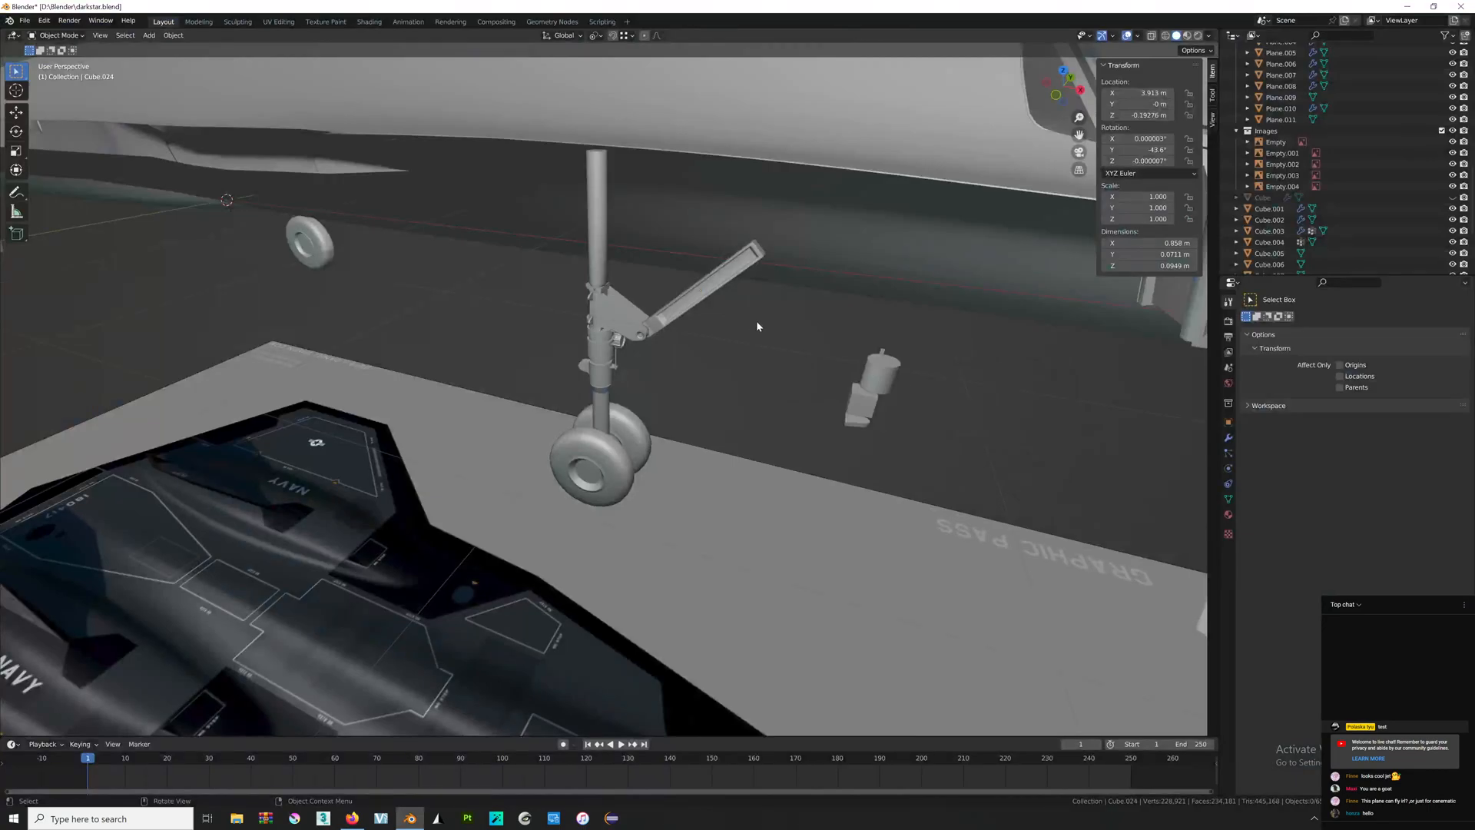
key("alt+Tab")
left_click(322, 12)
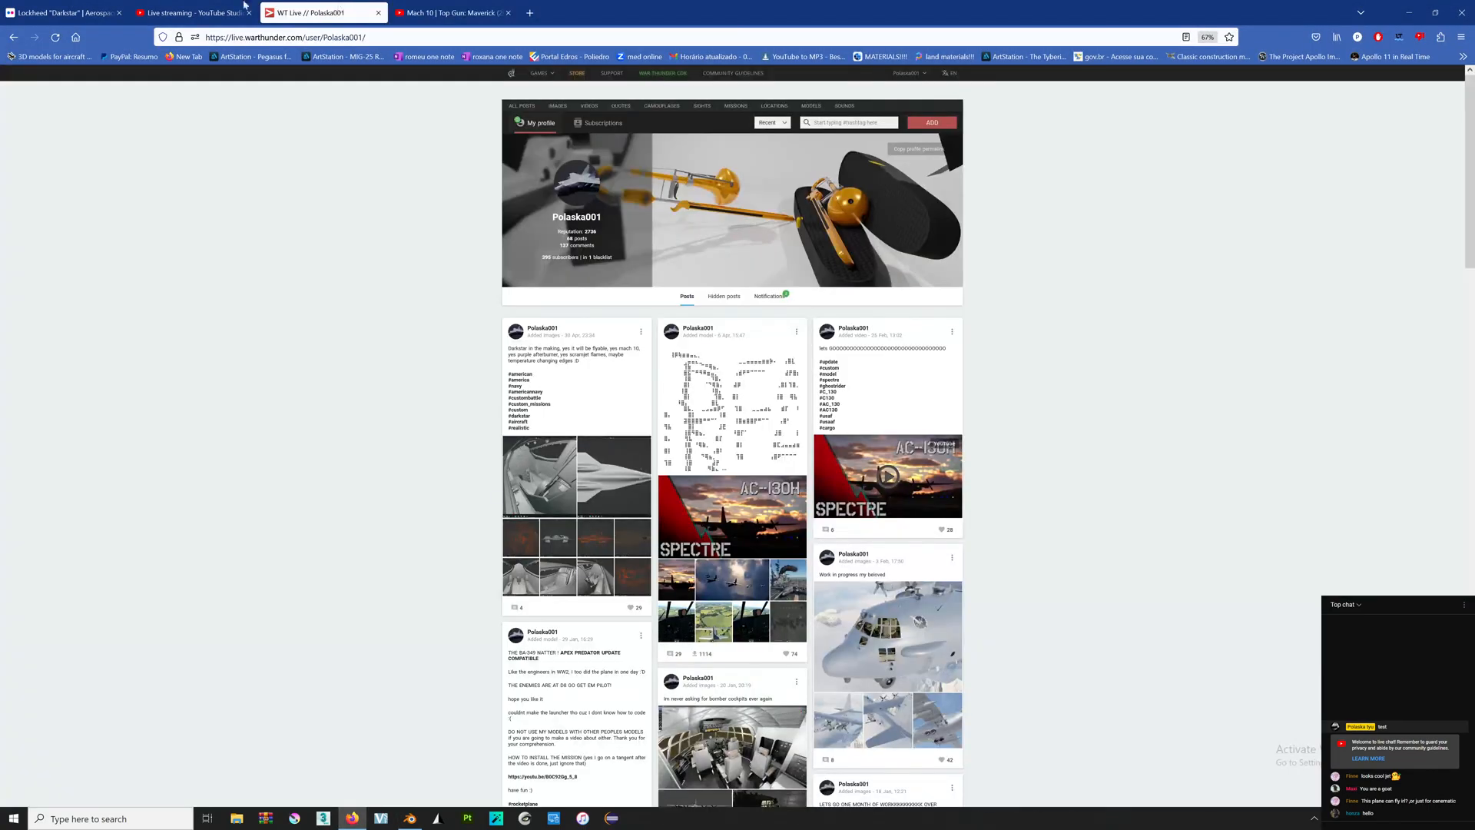
left_click(243, 10)
left_click(65, 13)
Enlarge the Darkstar photo to study the nose gear's diagonal brace and its hinge, and return to the full photo.
left_click(831, 614)
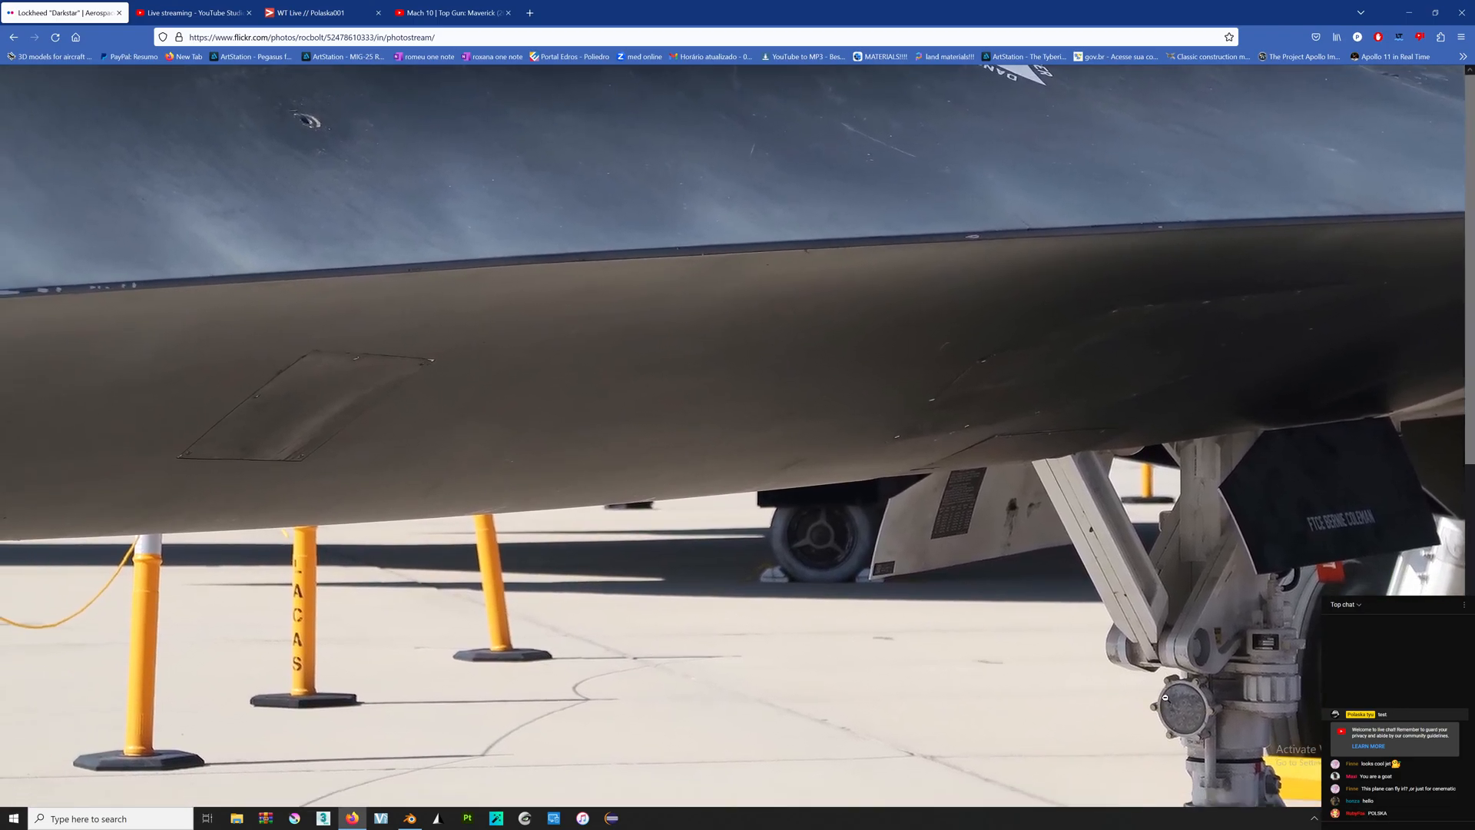
right_click(1170, 672)
left_click(1076, 639)
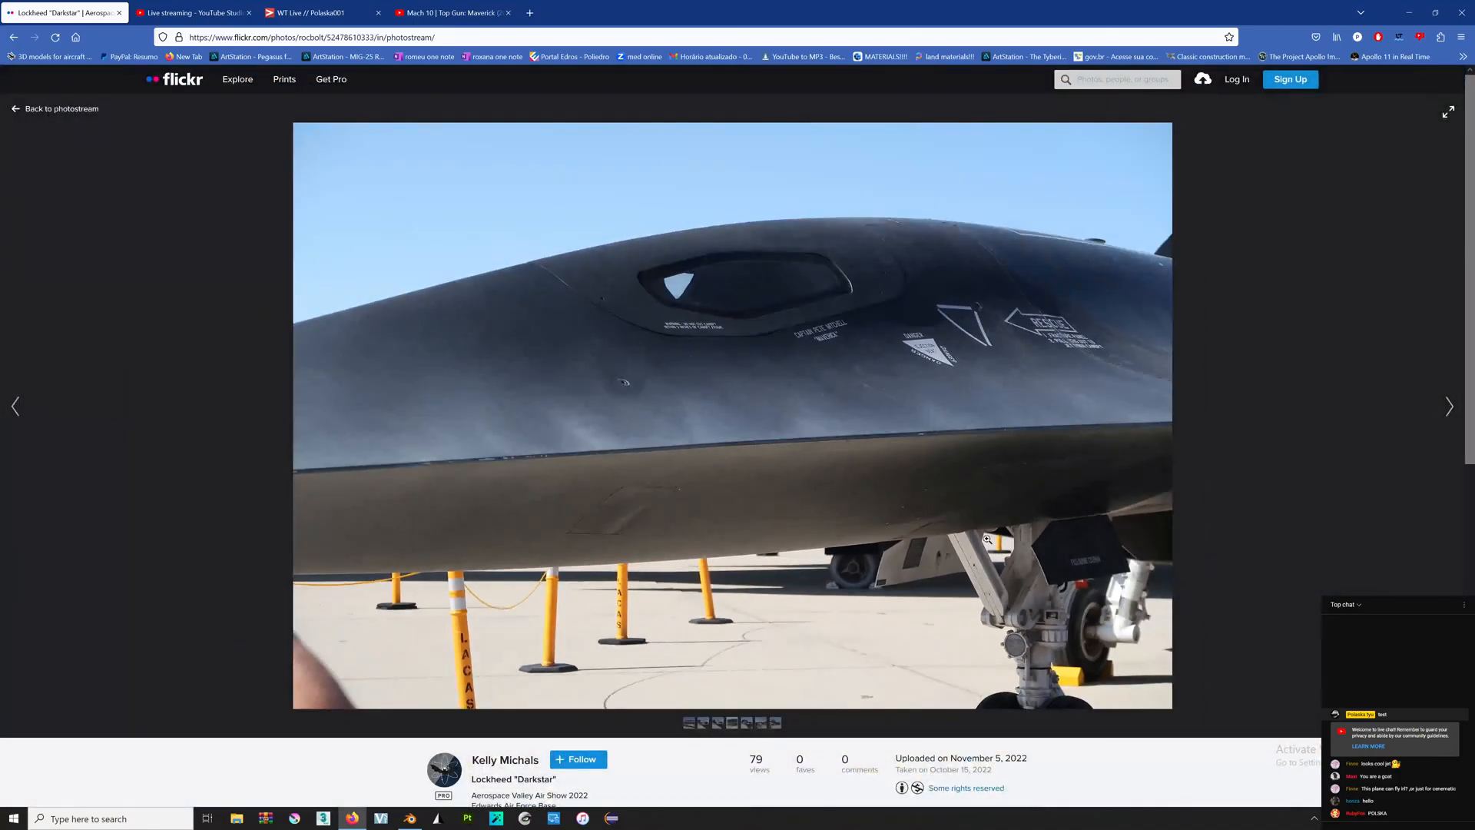
Enlarge the Darkstar nose photo and examine its front landing gear.
scroll(896, 485, "down", 5)
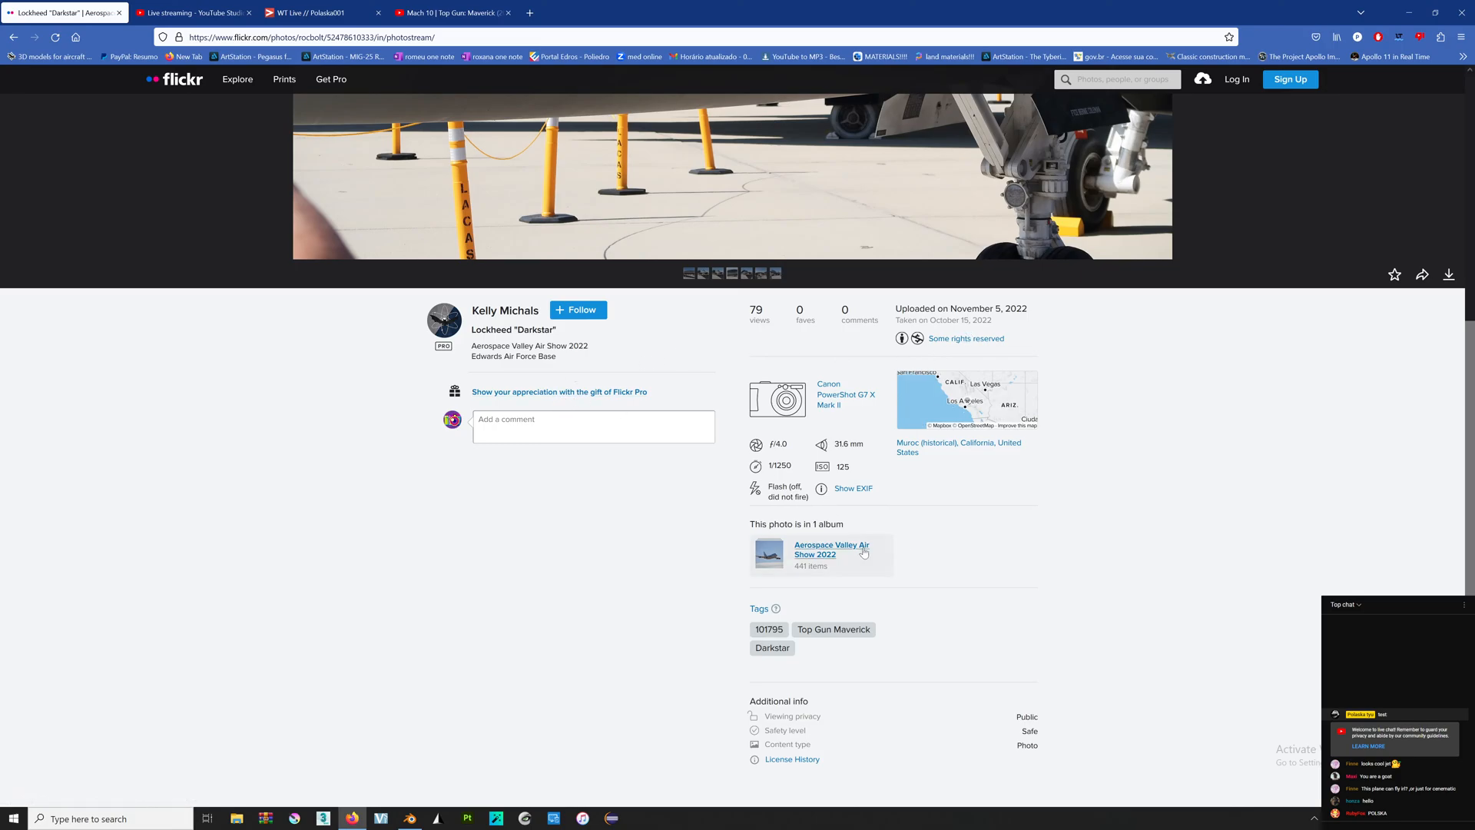
scroll(863, 552, "down", 5)
scroll(557, 304, "up", 6)
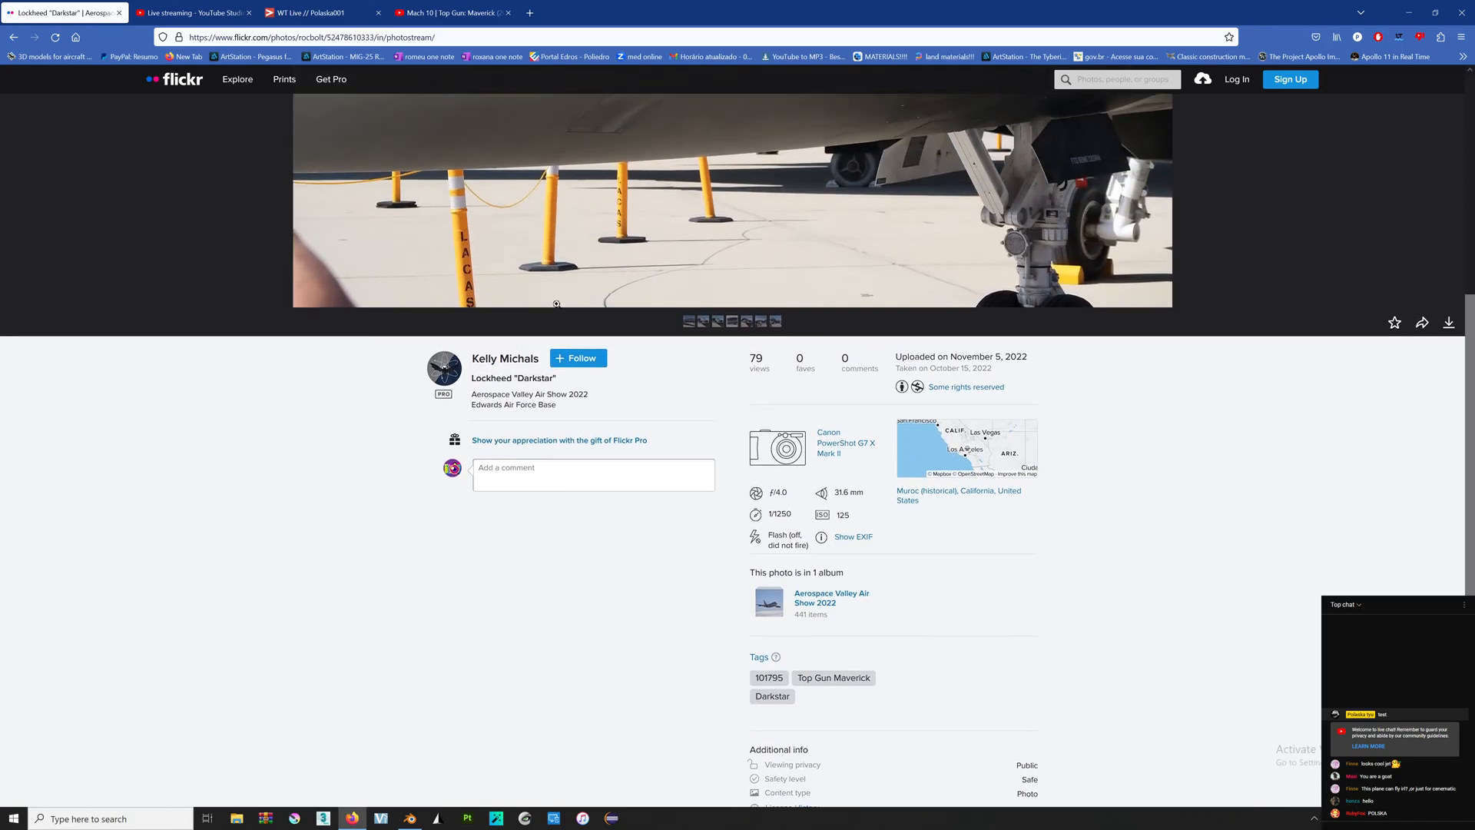
left_click(556, 305)
right_click(1263, 605)
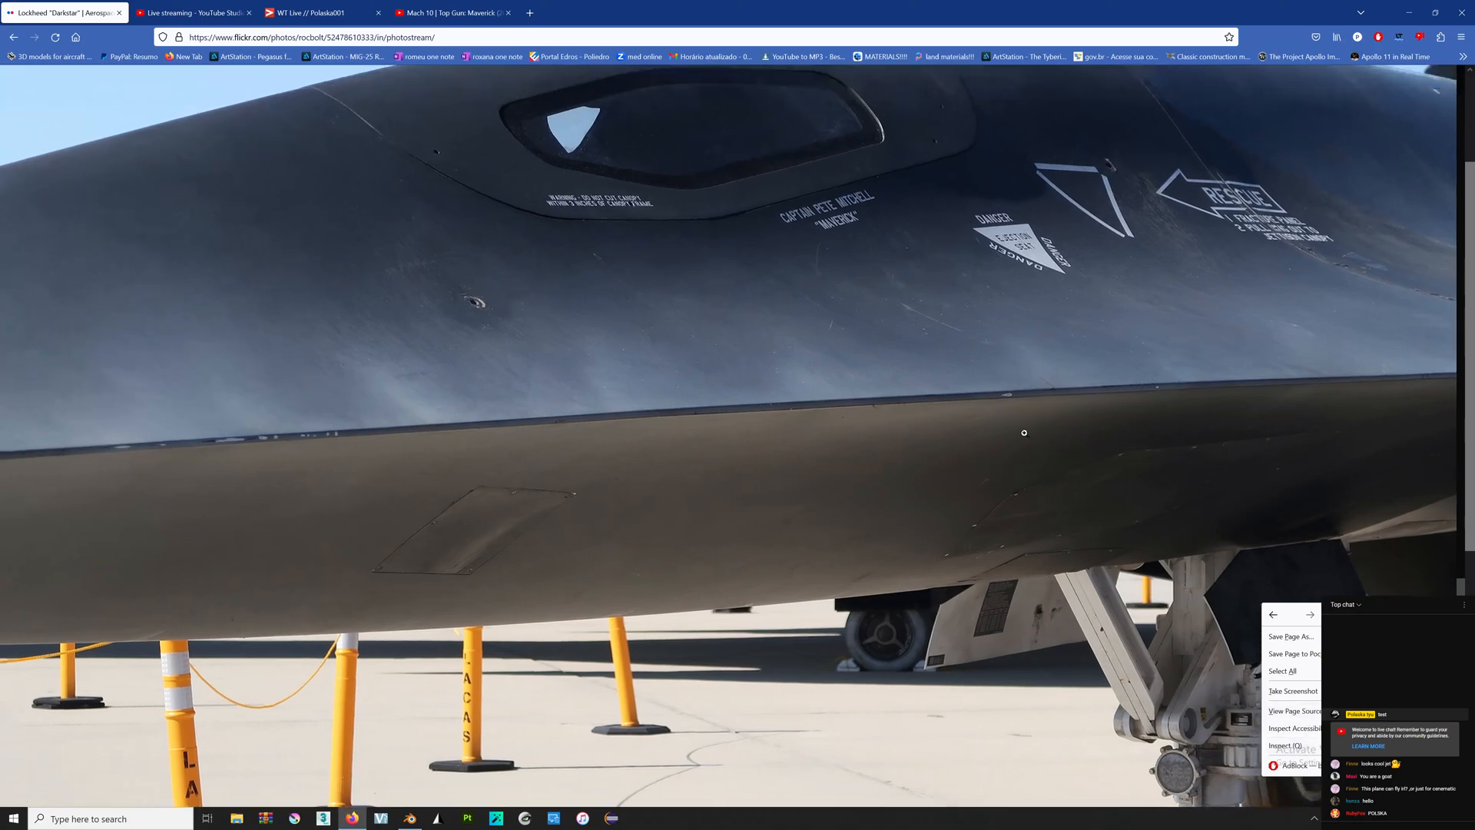
left_click(1021, 431)
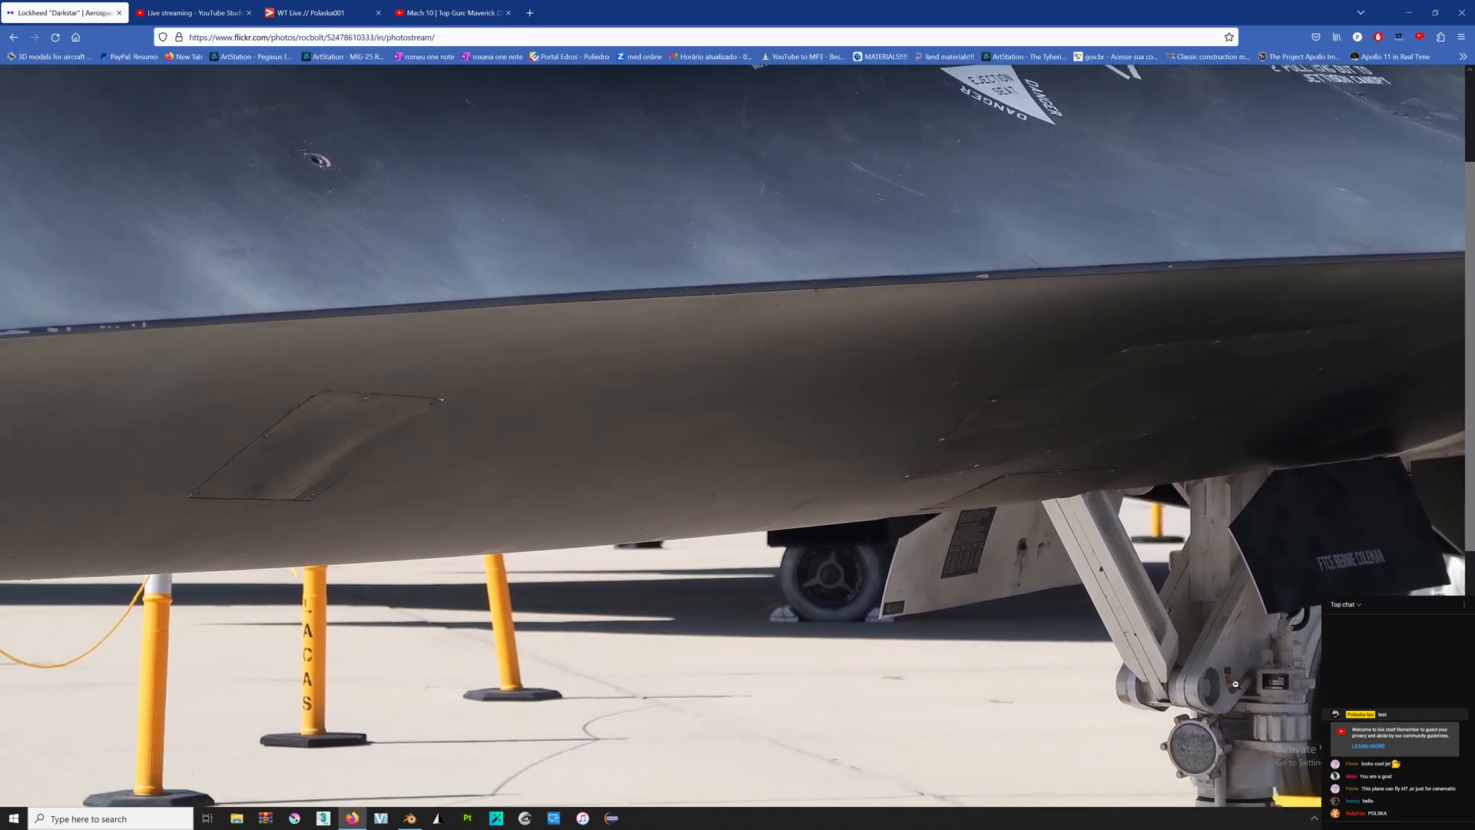
Capture a screen snip of the front landing gear in the photo and open it in Snip & Sketch.
key("super+shift+s")
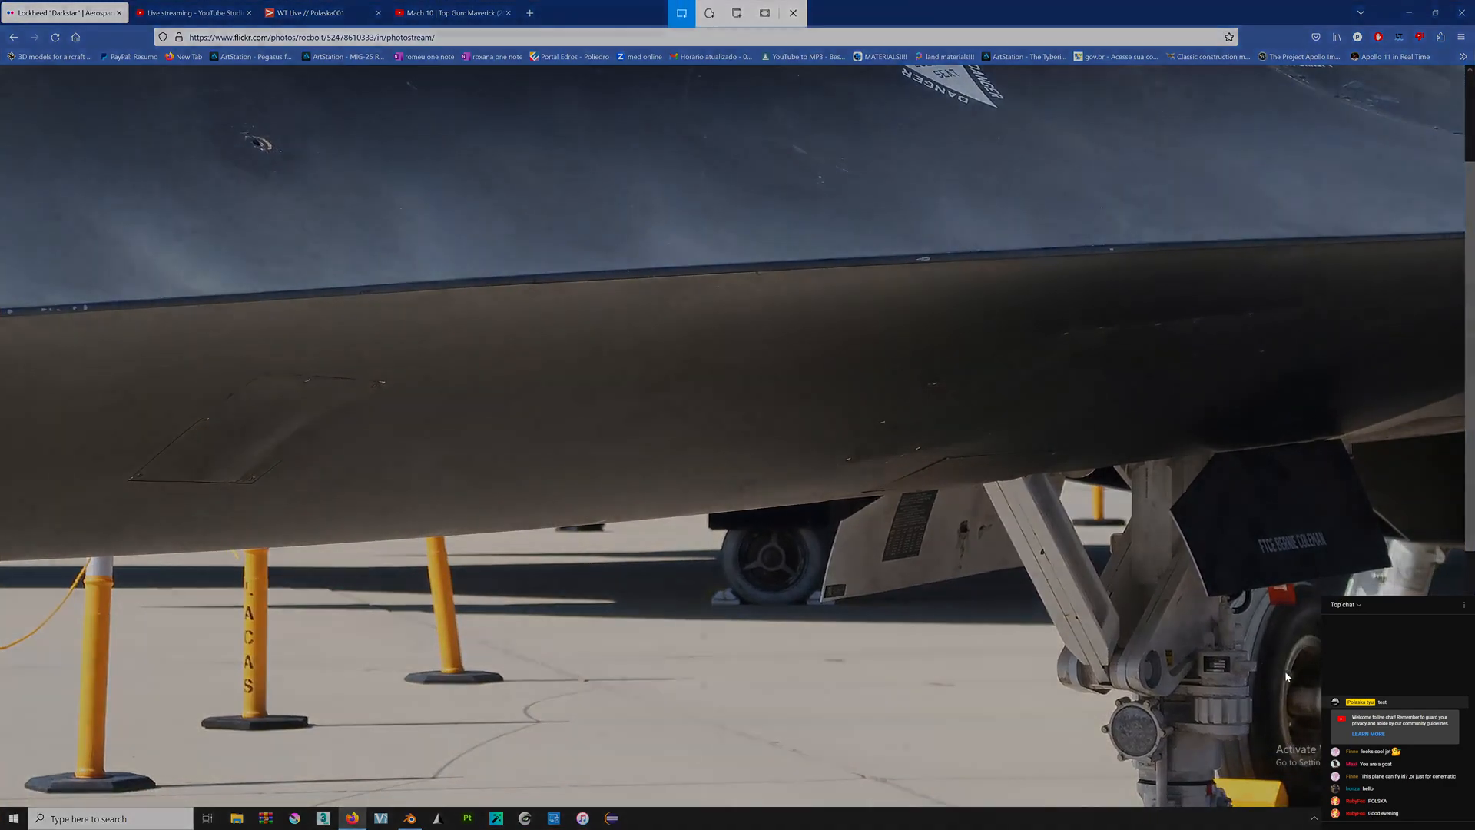
mouse_move(829, 280)
left_mouse_down()
mouse_move(1189, 609)
mouse_move(1349, 786)
left_mouse_up()
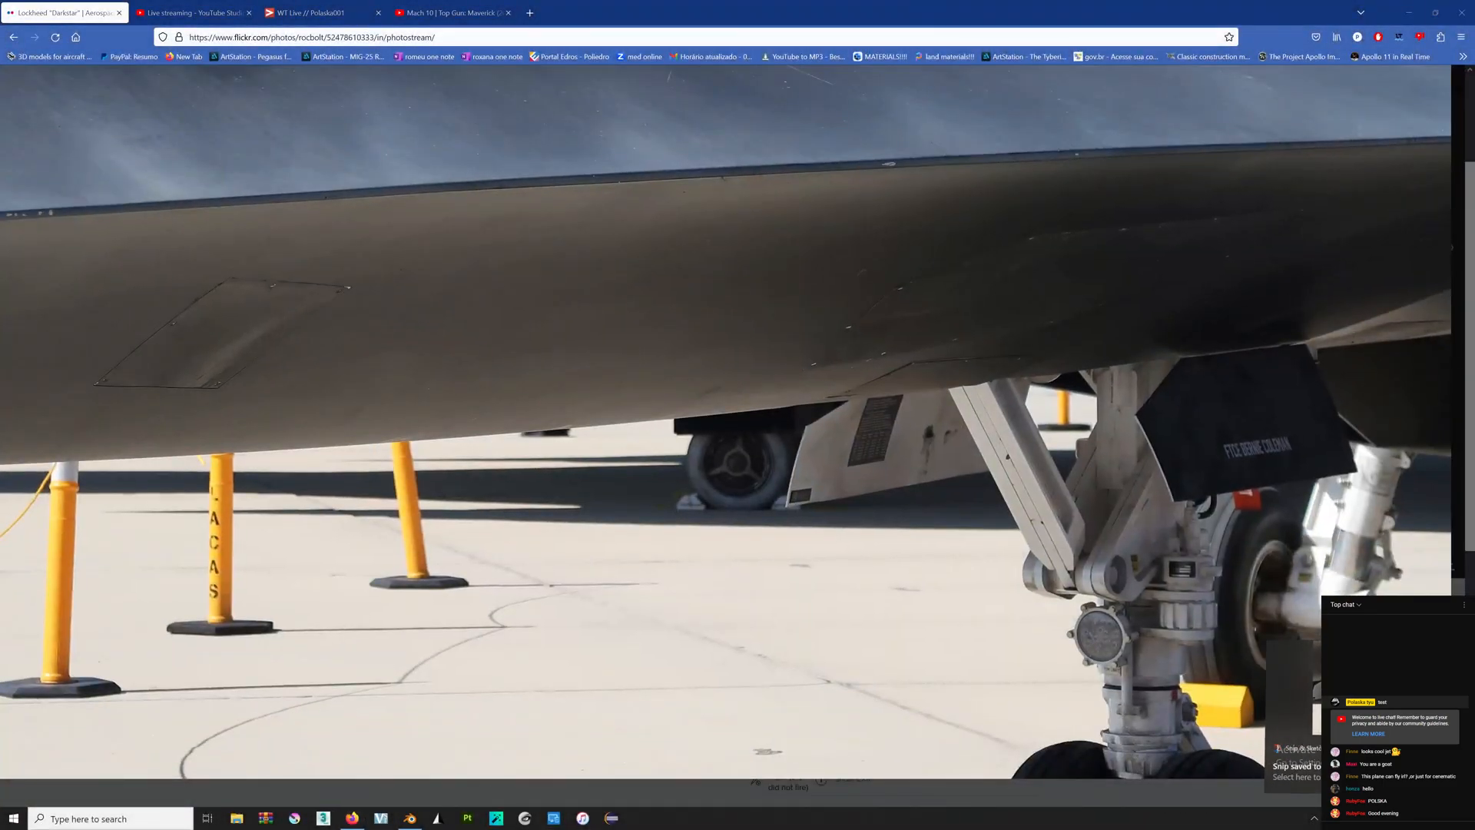
left_click(1333, 722)
Outline the slanted landing gear brace in red on the snip.
scroll(828, 496, "up", 5, "ctrl")
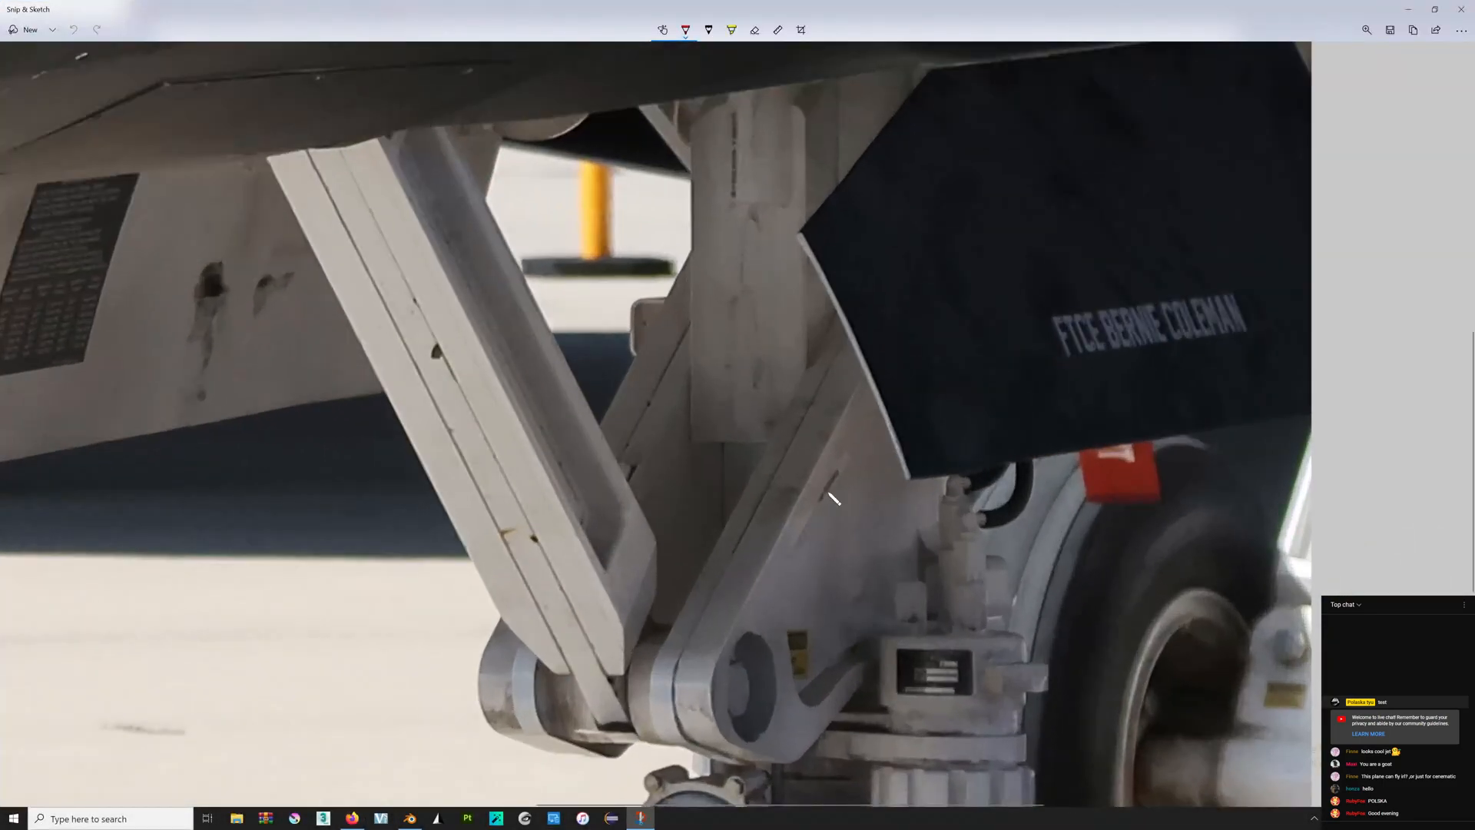
scroll(828, 496, "down", 1, "ctrl")
scroll(794, 485, "up", 4)
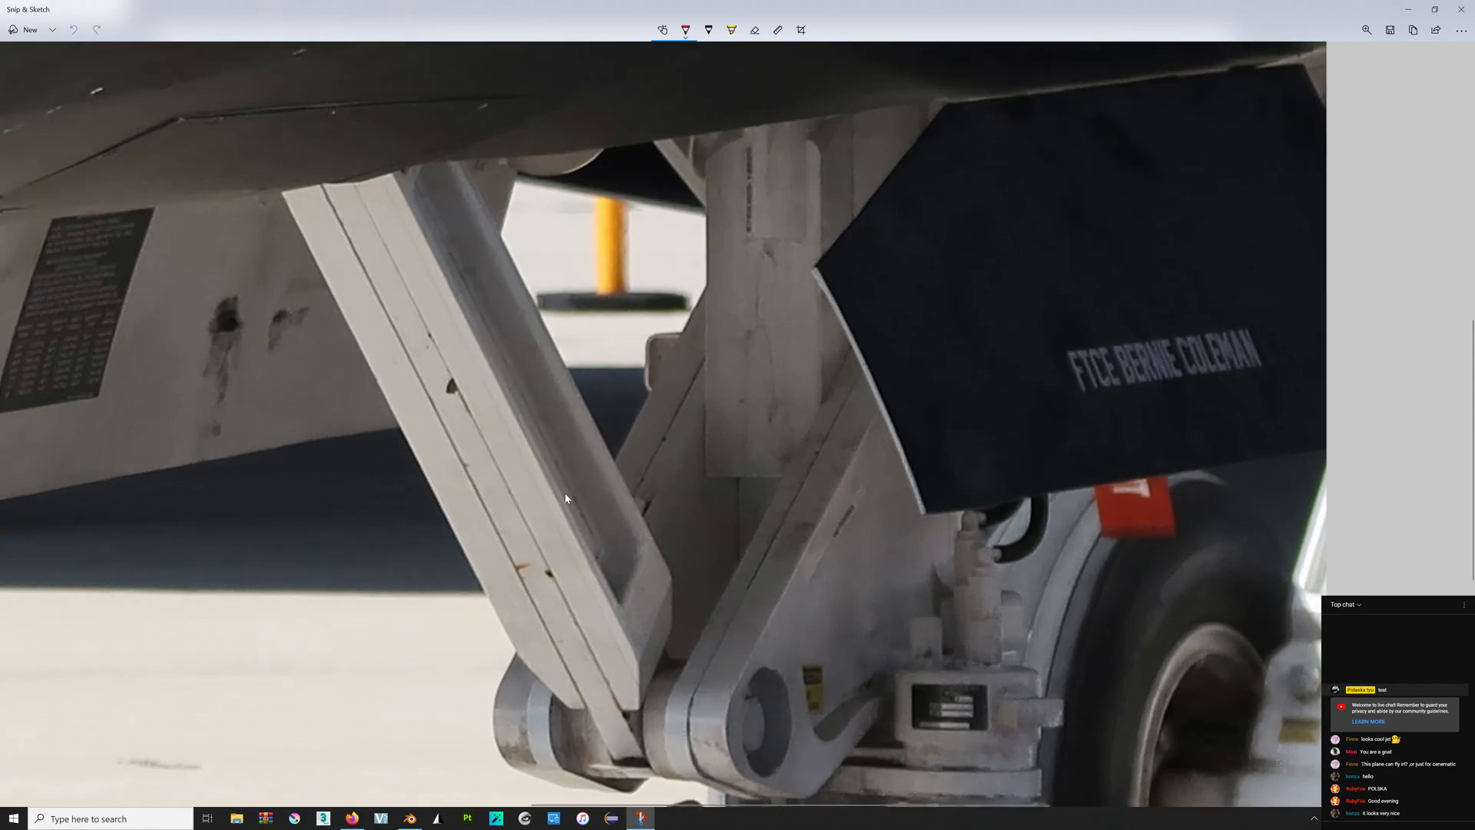
mouse_move(338, 164)
left_mouse_down()
mouse_move(565, 663)
mouse_move(704, 607)
mouse_move(299, 147)
left_mouse_up()
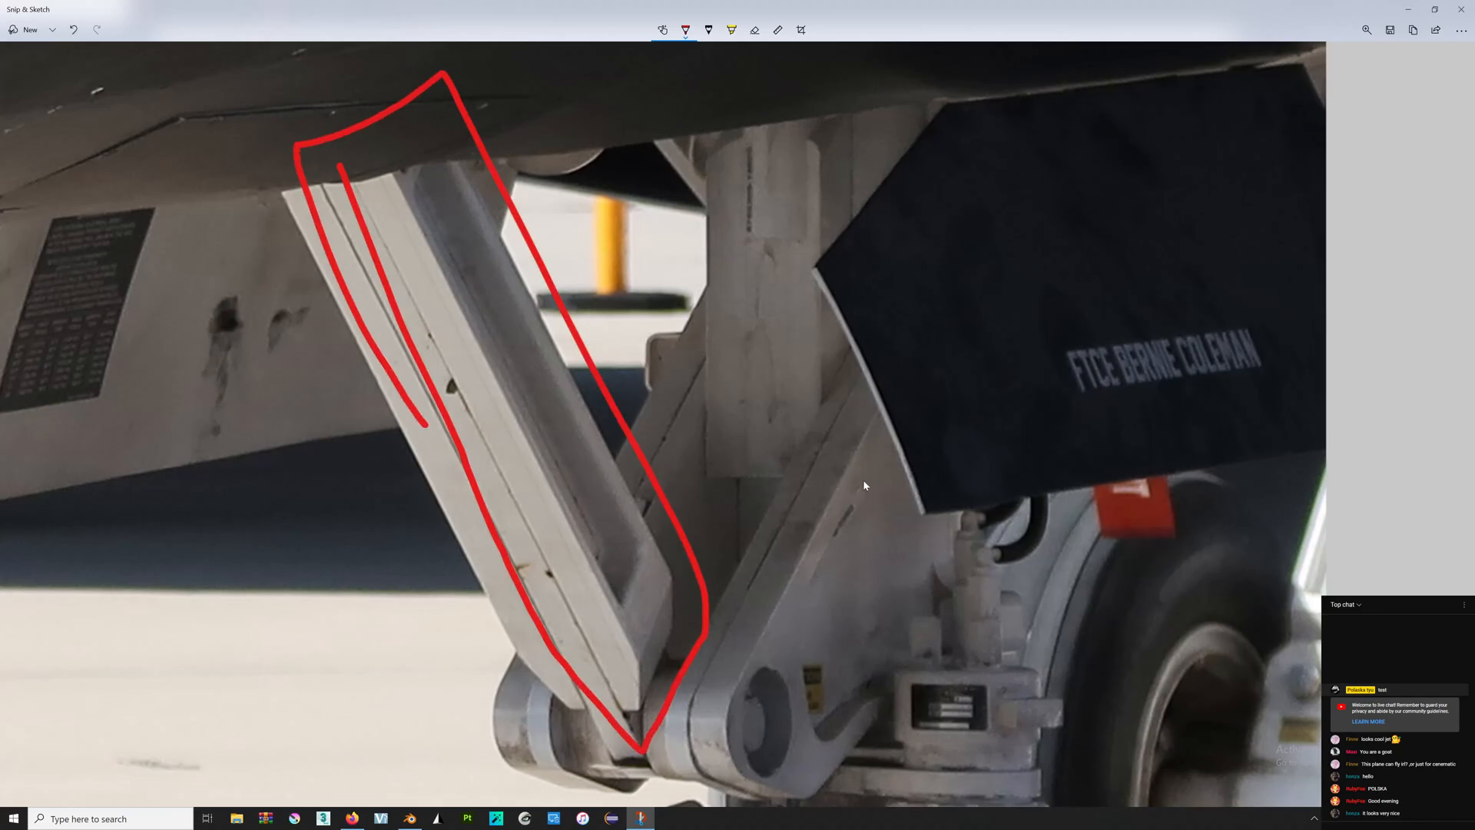
Compare the modelled nose gear brace in Blender with the outlined brace in the snip, and close the snip.
key("alt+Tab")
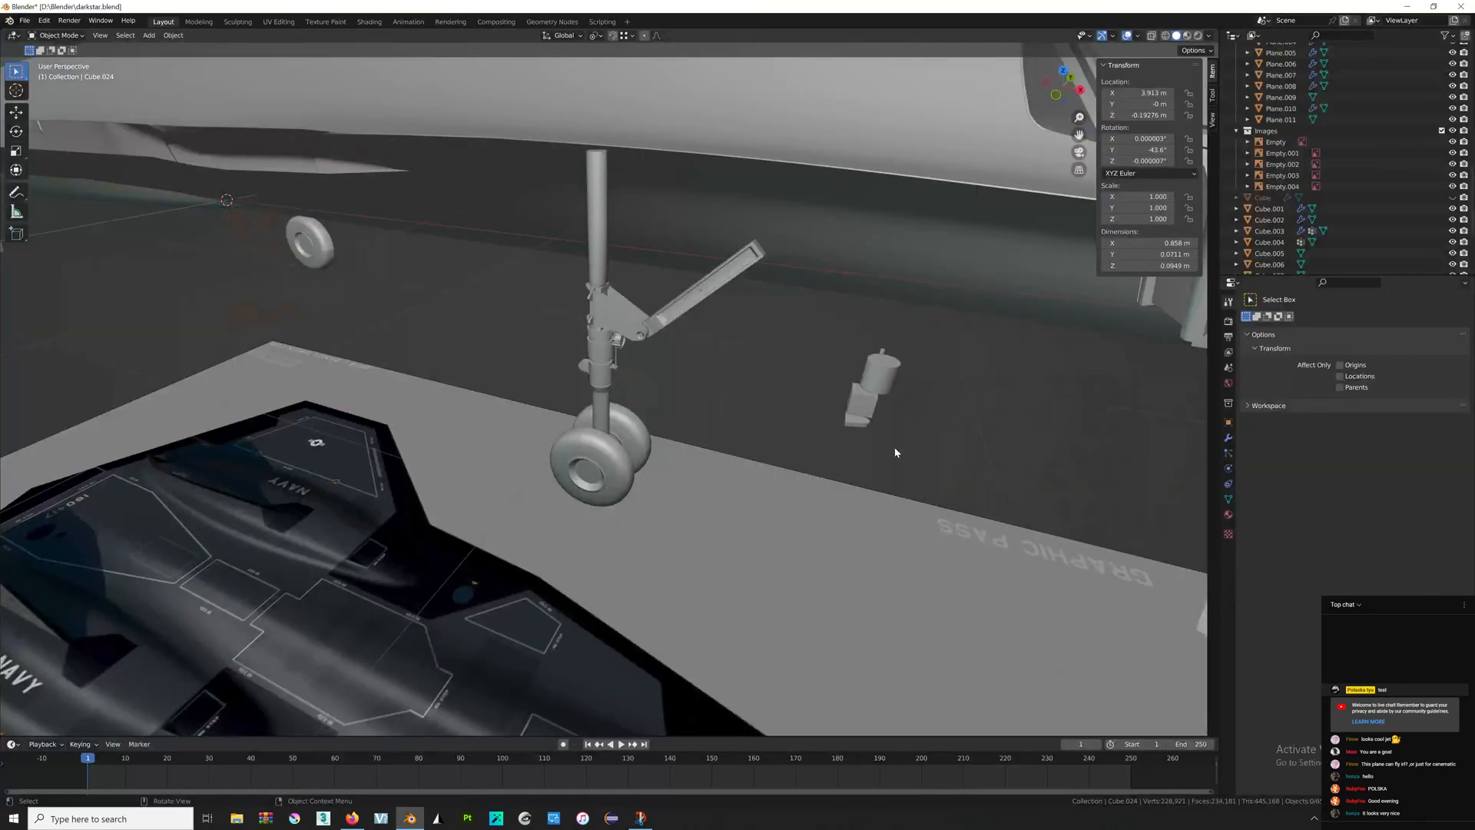
middle_click_drag(896, 453, 666, 388)
scroll(759, 405, "up", 3)
scroll(665, 327, "up", 3)
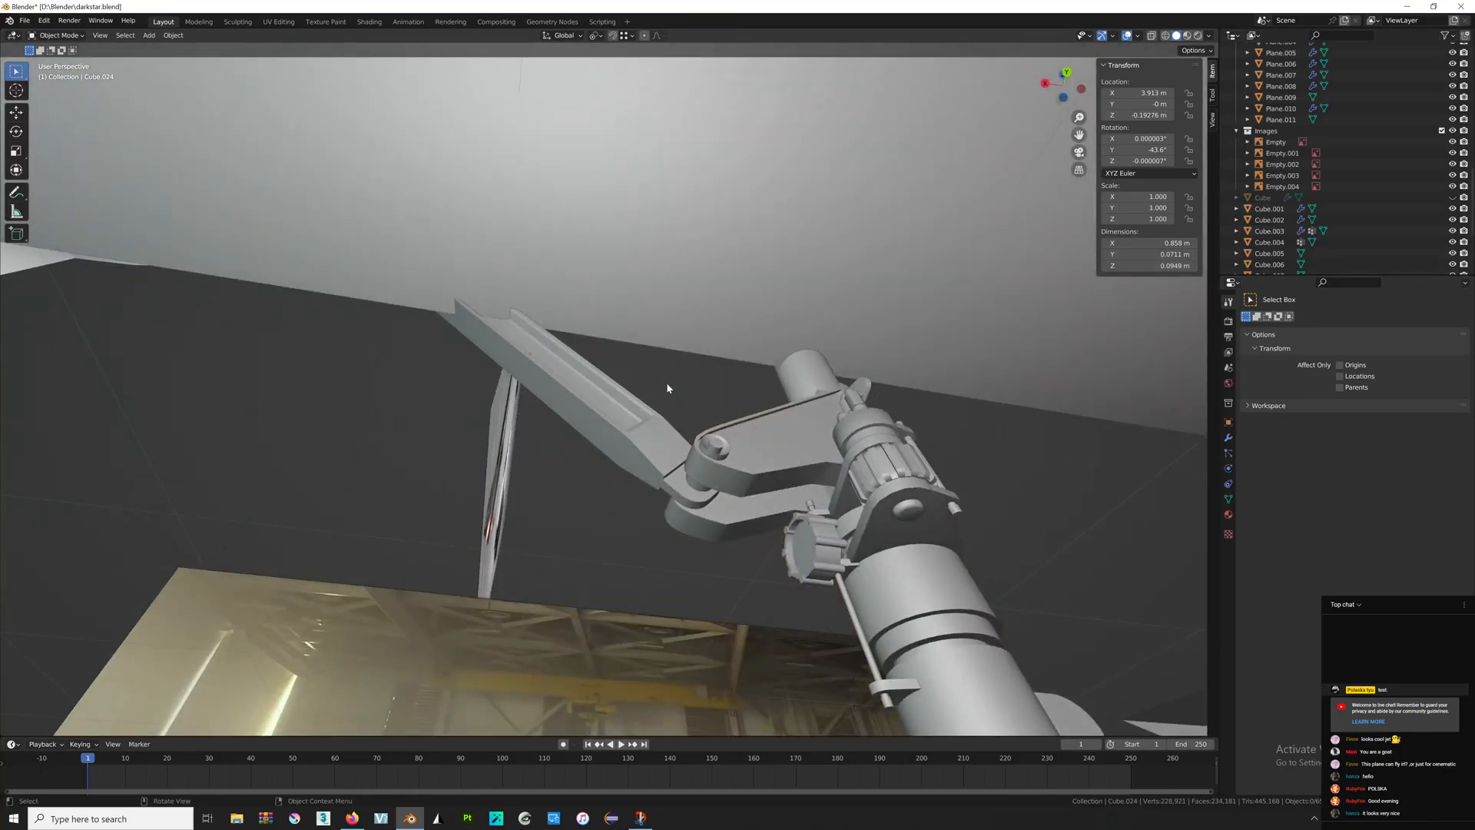
scroll(666, 388, "down", 2)
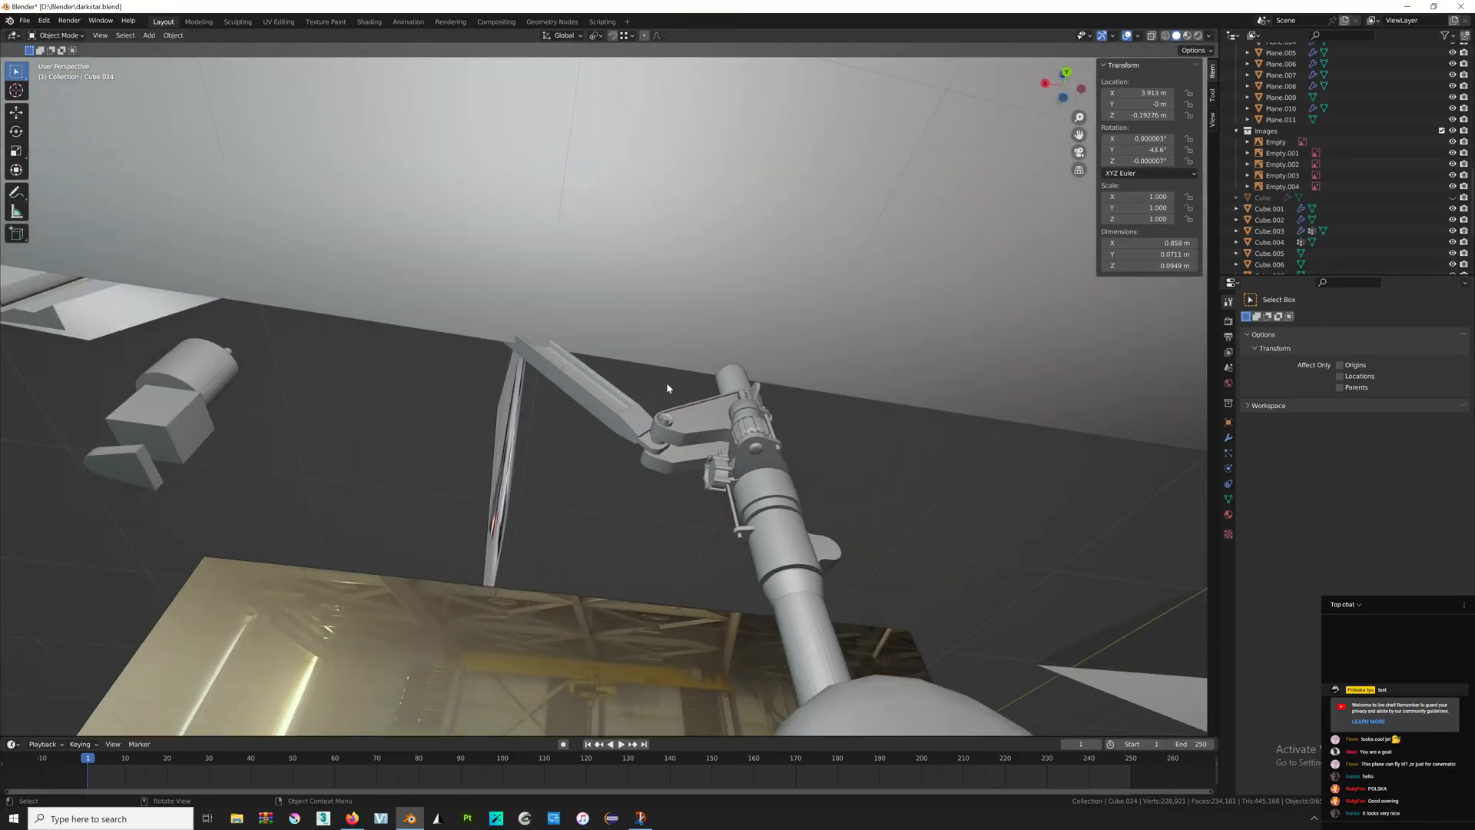
key("alt+Tab")
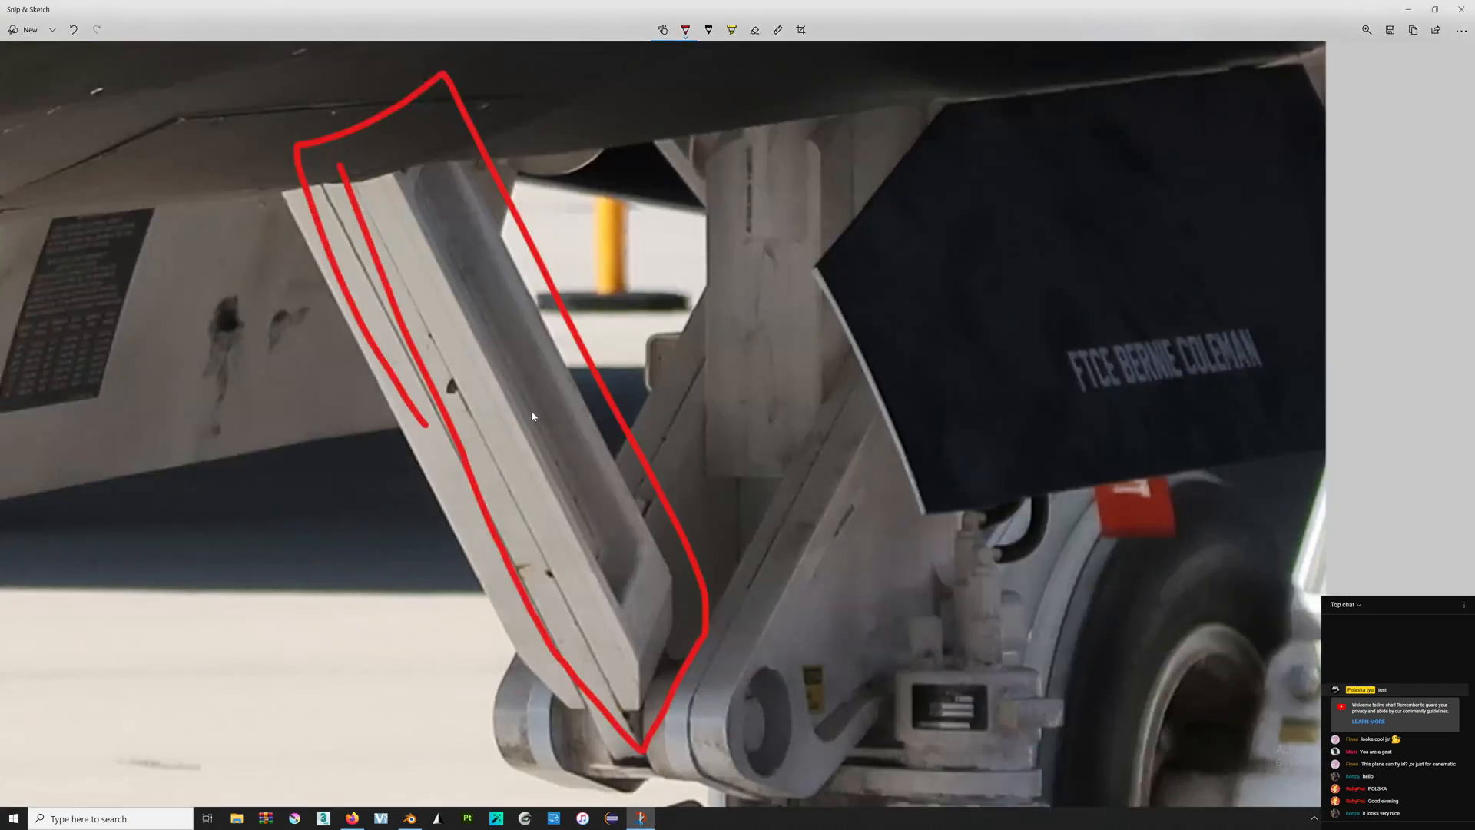
left_click(1461, 10)
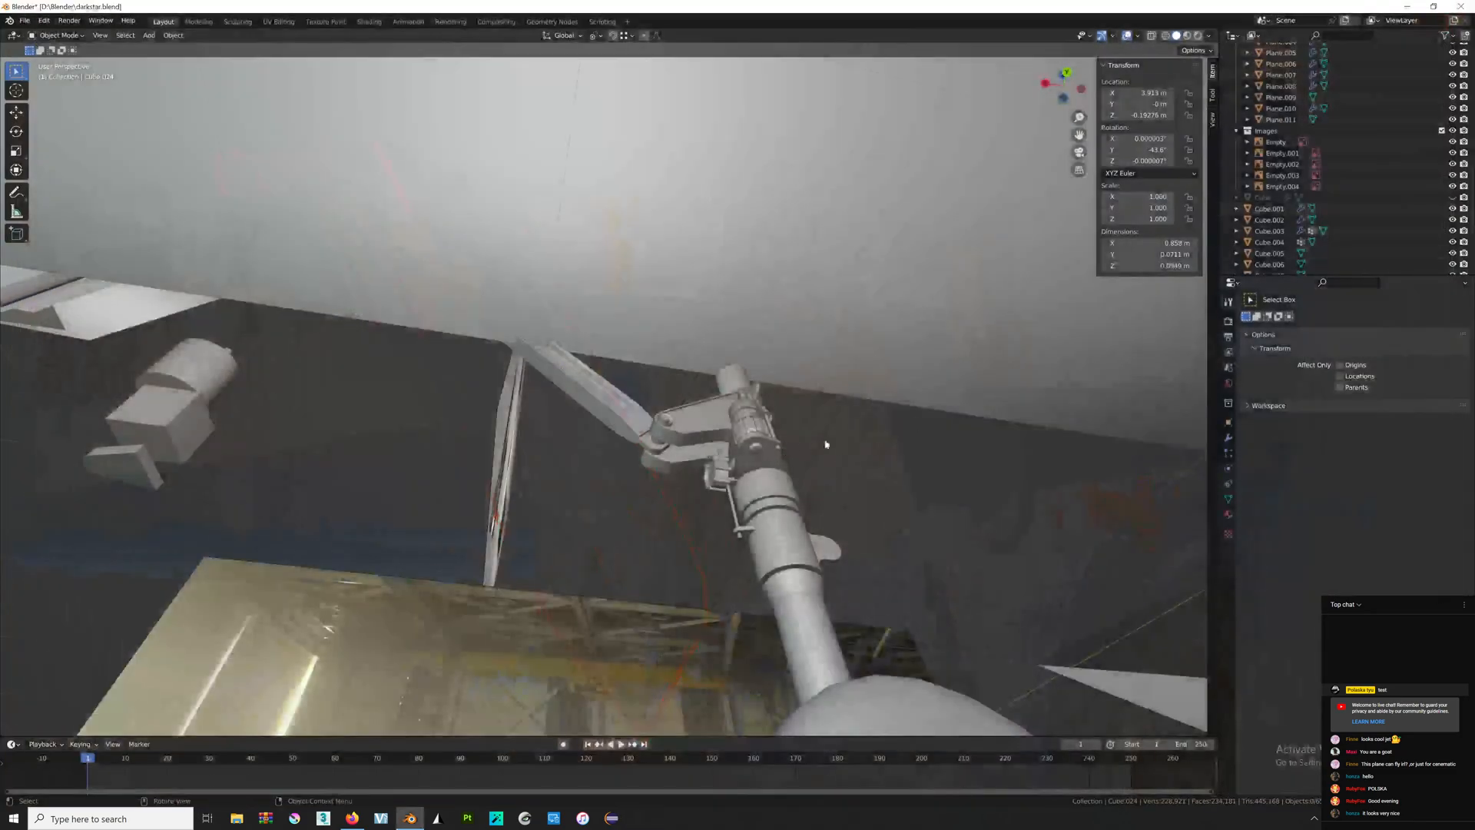
Try rotating the nose gear's main strut -14.5° around the Y axis, and undo the rotation.
mouse_move(825, 444)
middle_mouse_down()
mouse_move(751, 342)
mouse_move(783, 356)
mouse_move(646, 343)
mouse_move(721, 372)
mouse_move(676, 361)
mouse_move(564, 303)
mouse_move(607, 286)
middle_mouse_up()
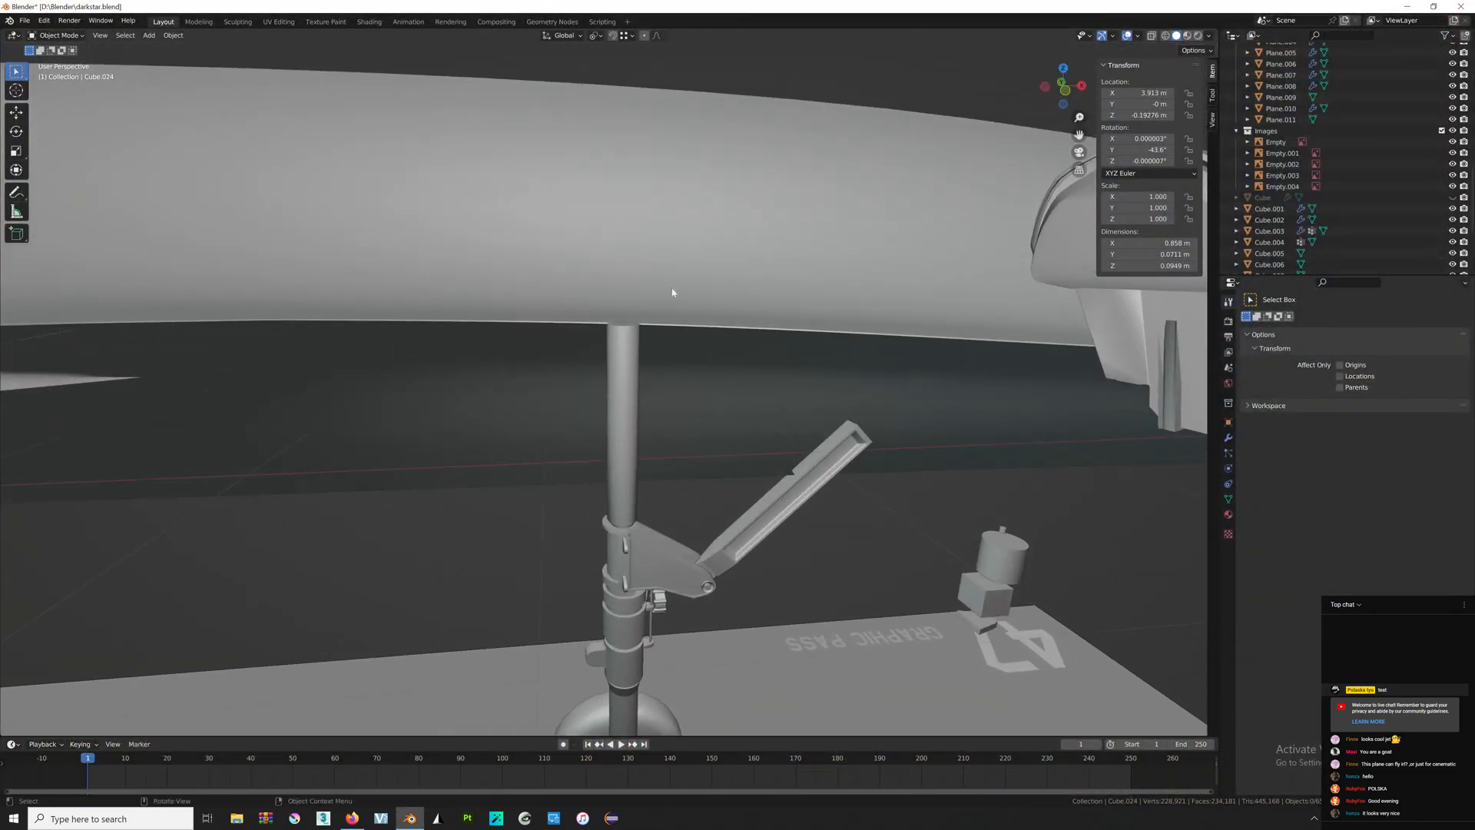
left_click(623, 337)
scroll(623, 337, "down", 1)
key("r")
key("y")
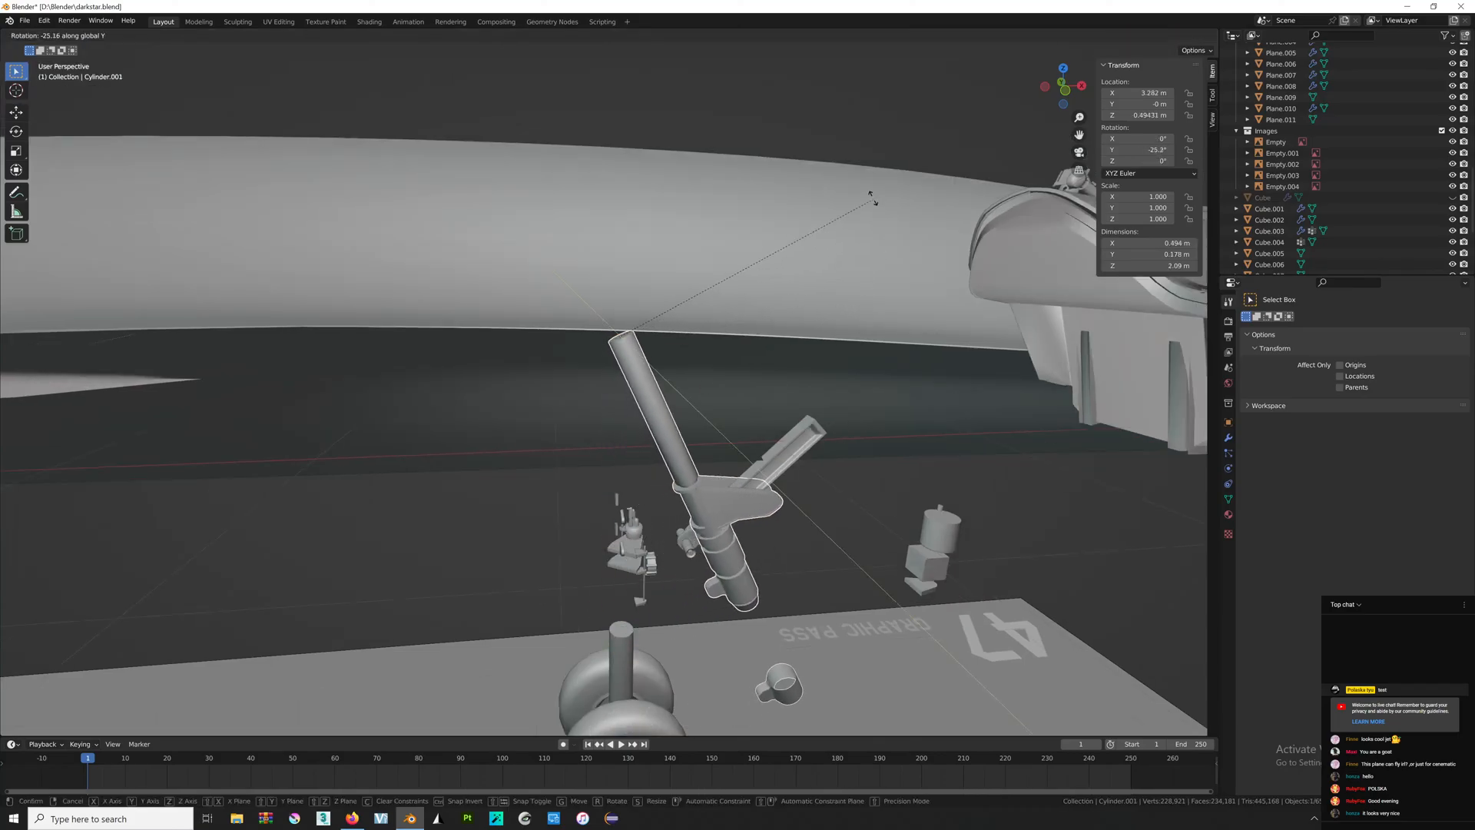
left_click(944, 240)
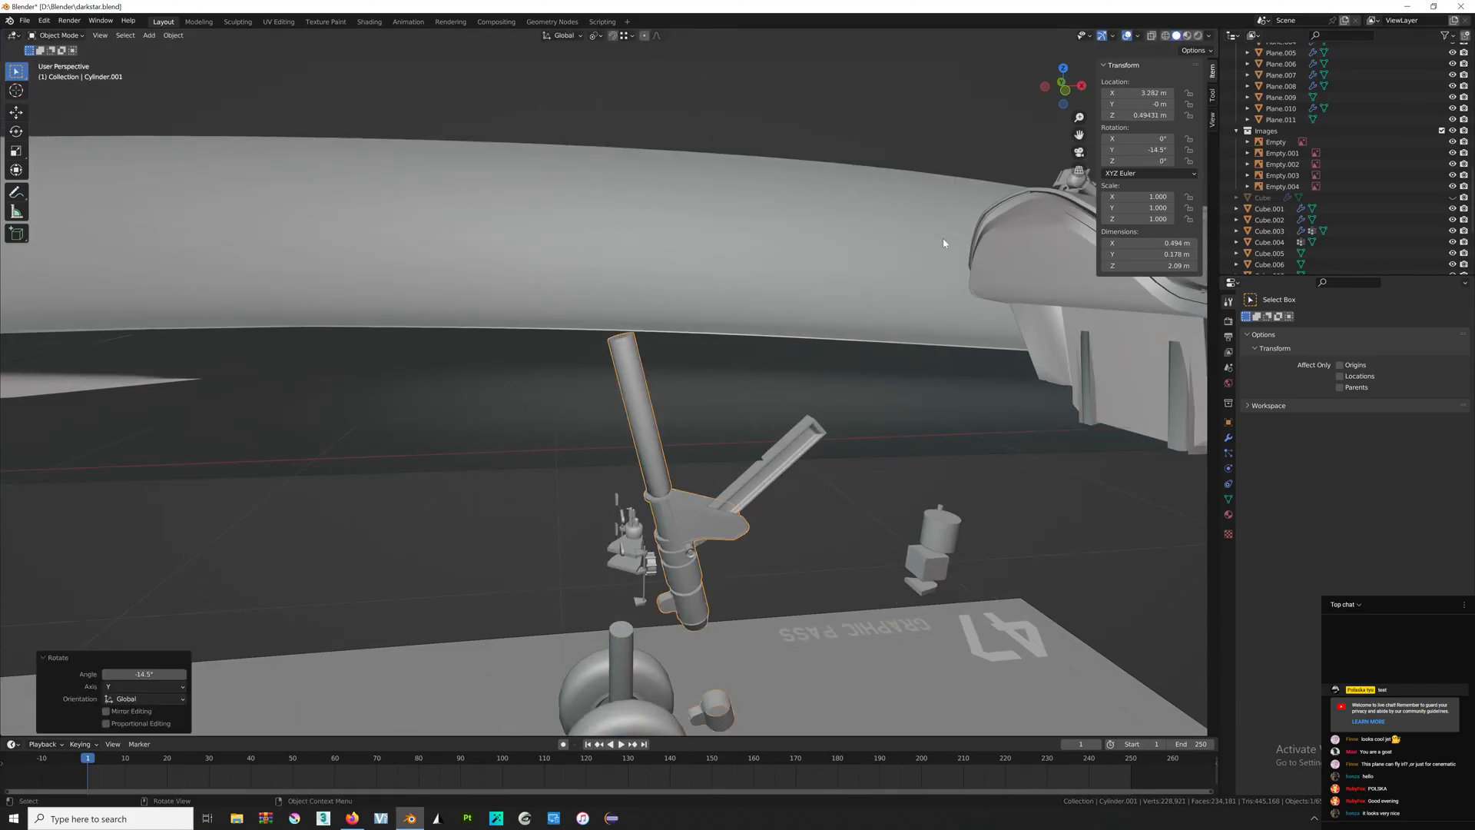
key("ctrl+z")
middle_click_drag(886, 404, 845, 415)
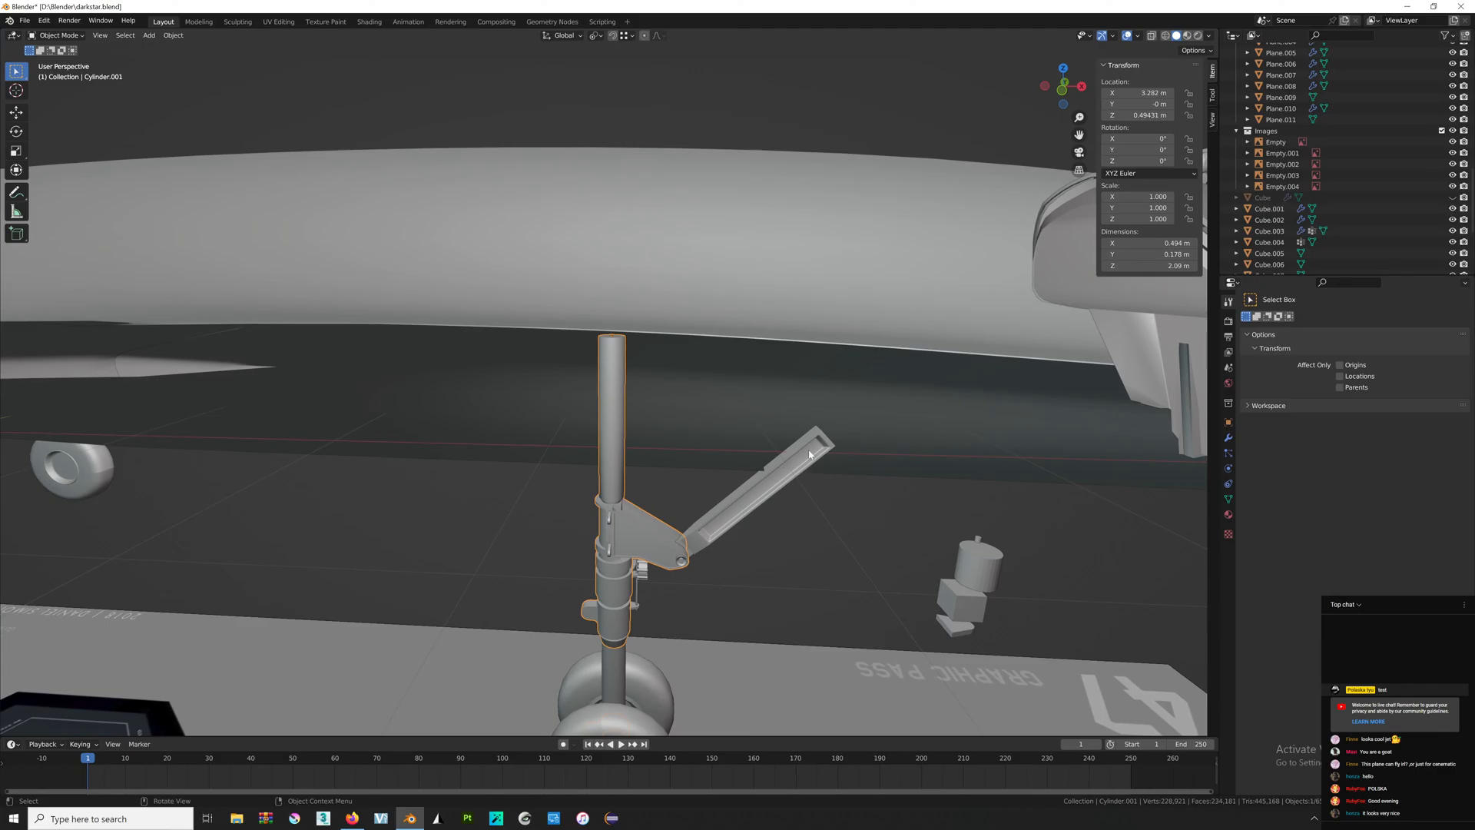
Switch to Firefox and search Google Images for "PISTON WITH A RAIL" in a new tab.
key("alt+Tab")
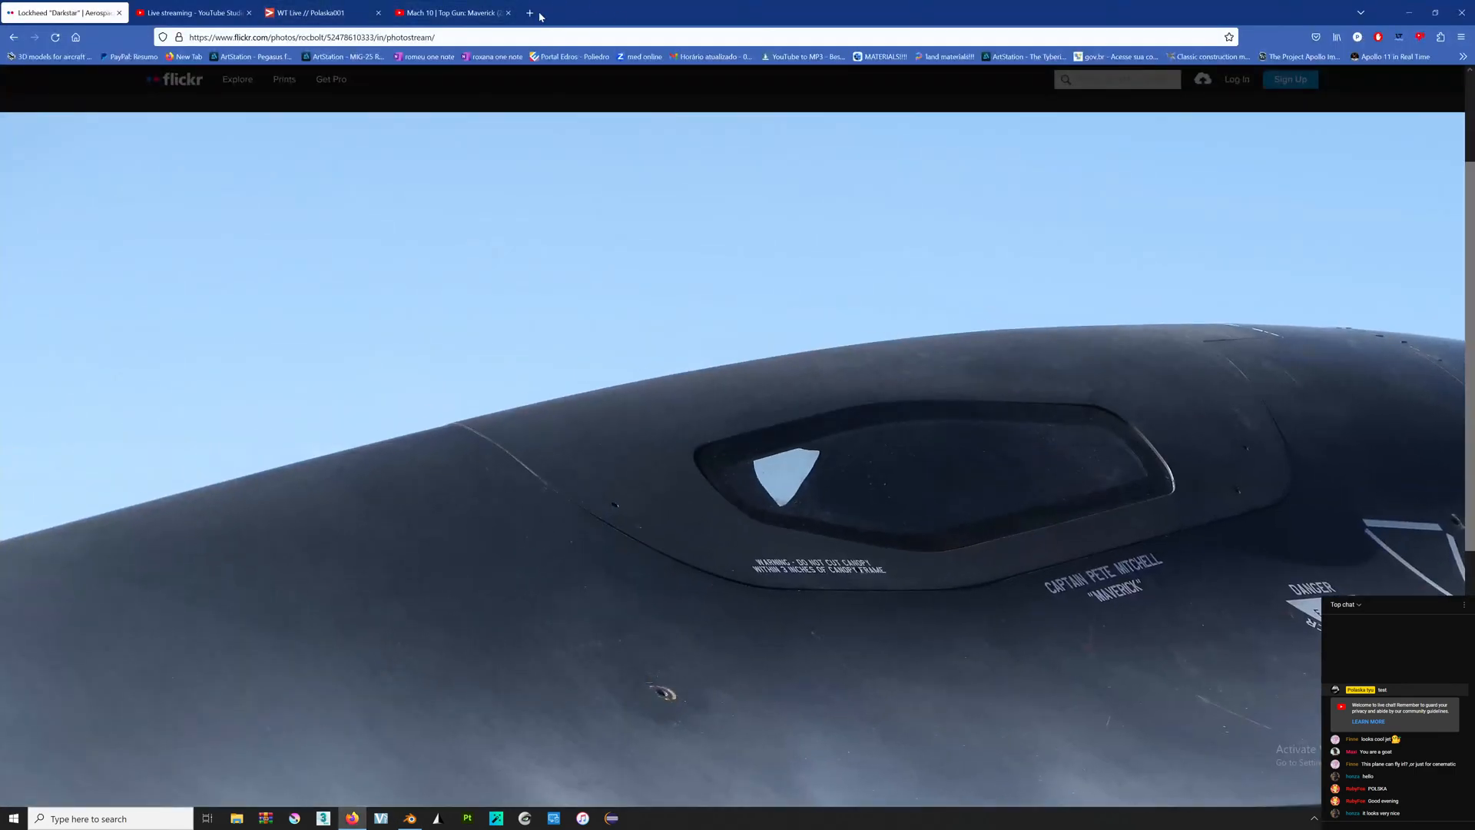
left_click(539, 16)
type("PISTON ")
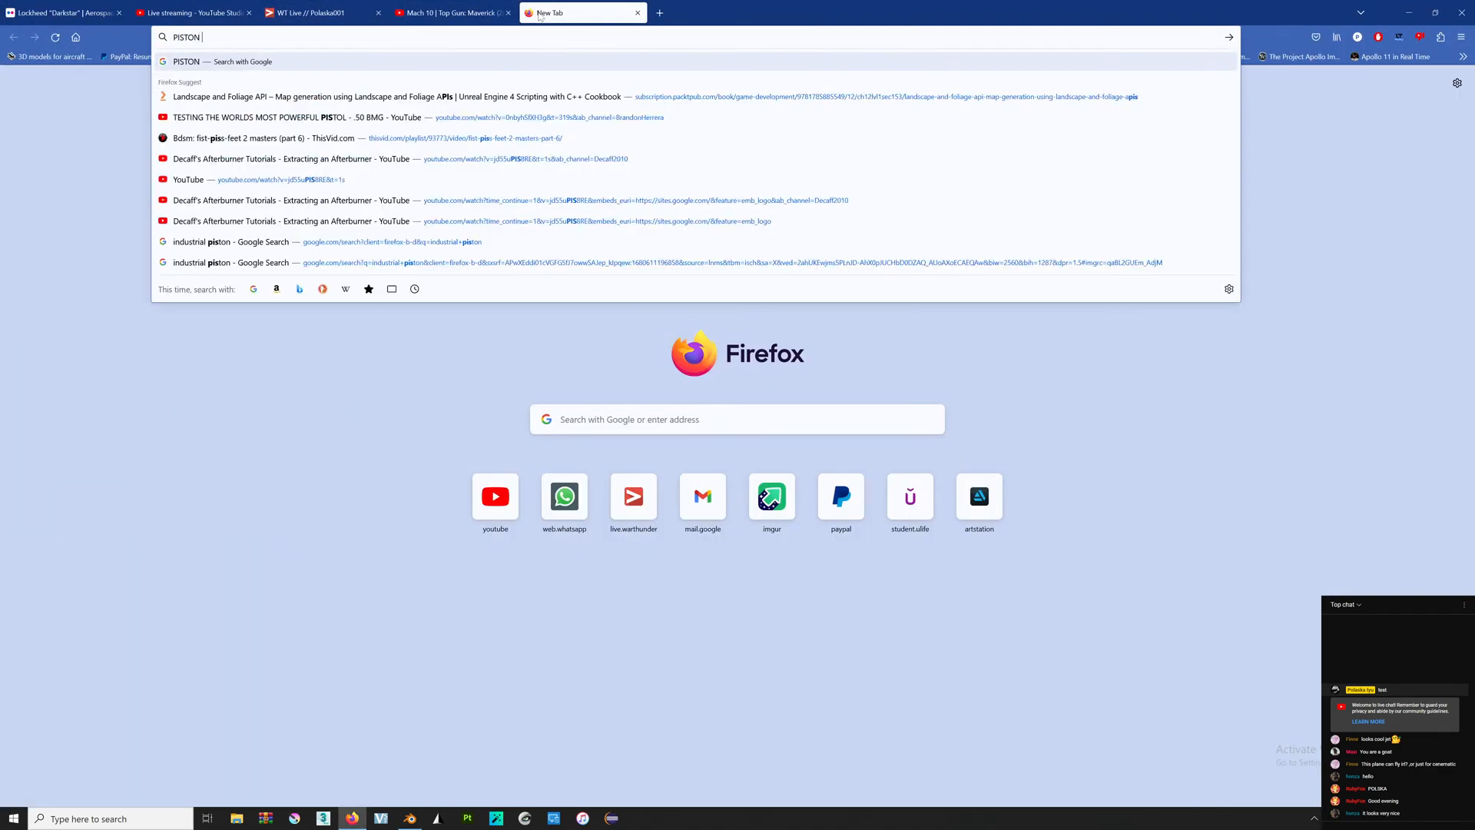
type("WITH A RAIL")
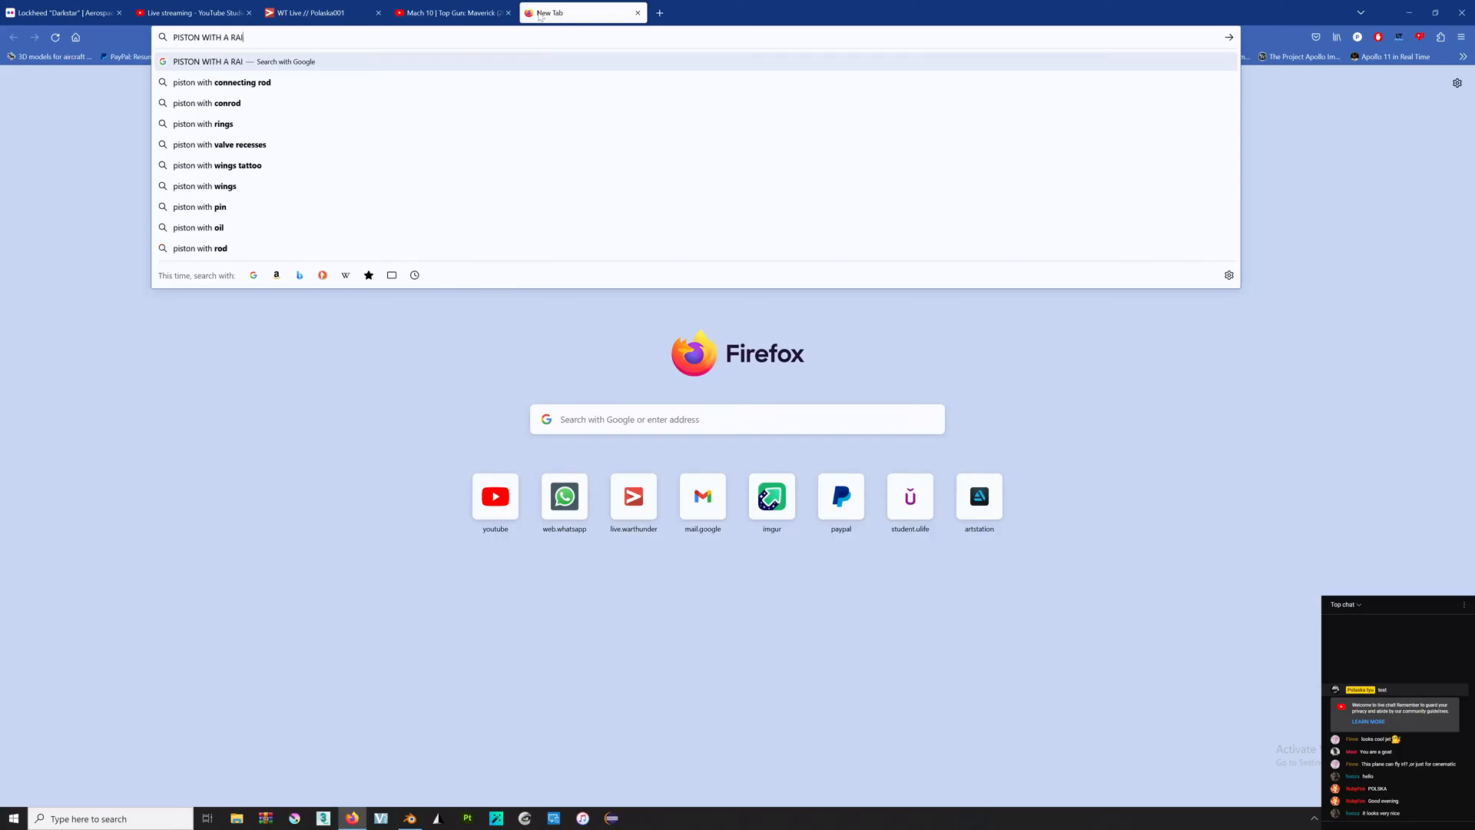
key("Return")
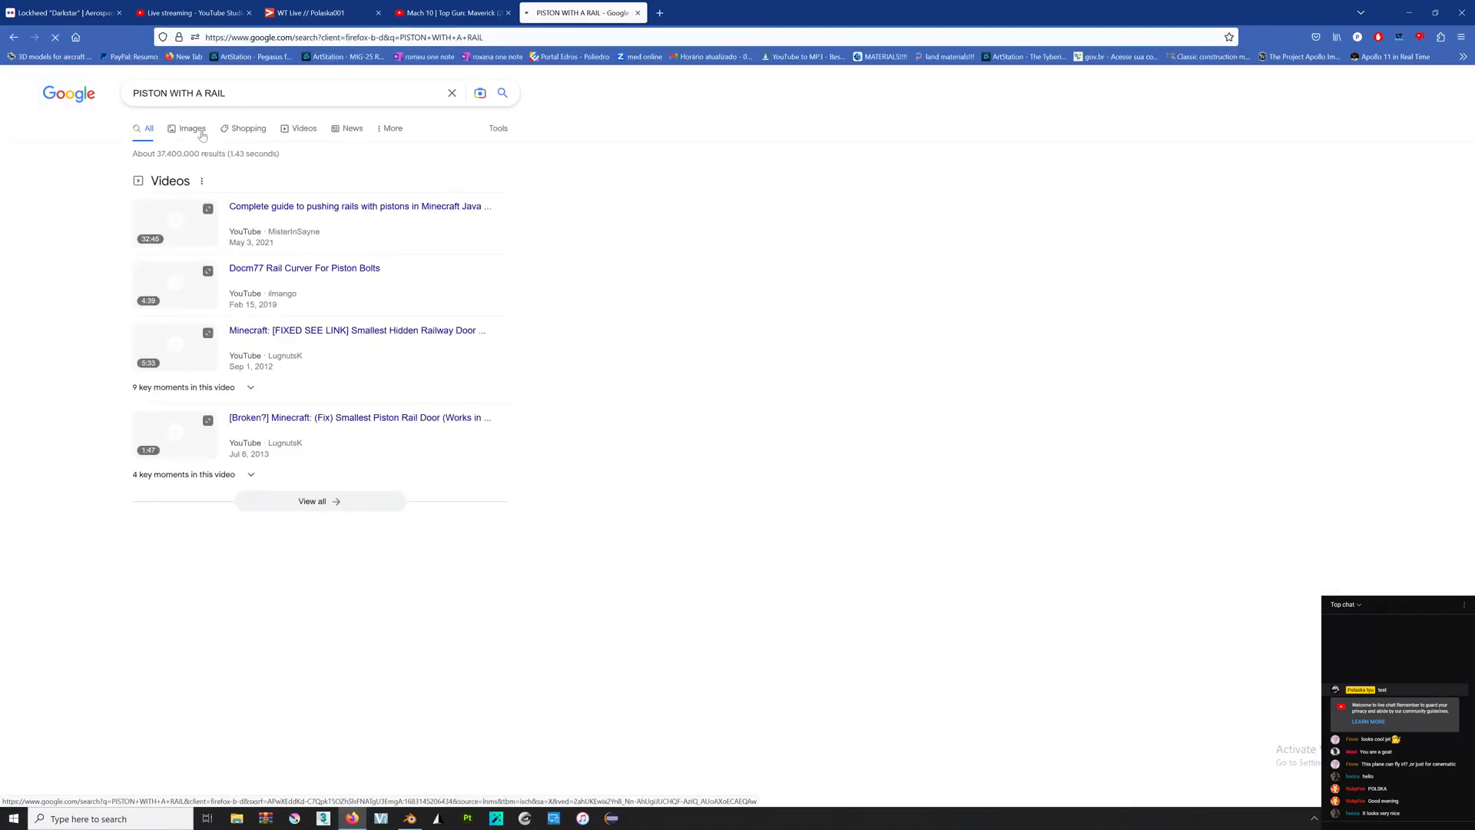
left_click(184, 127)
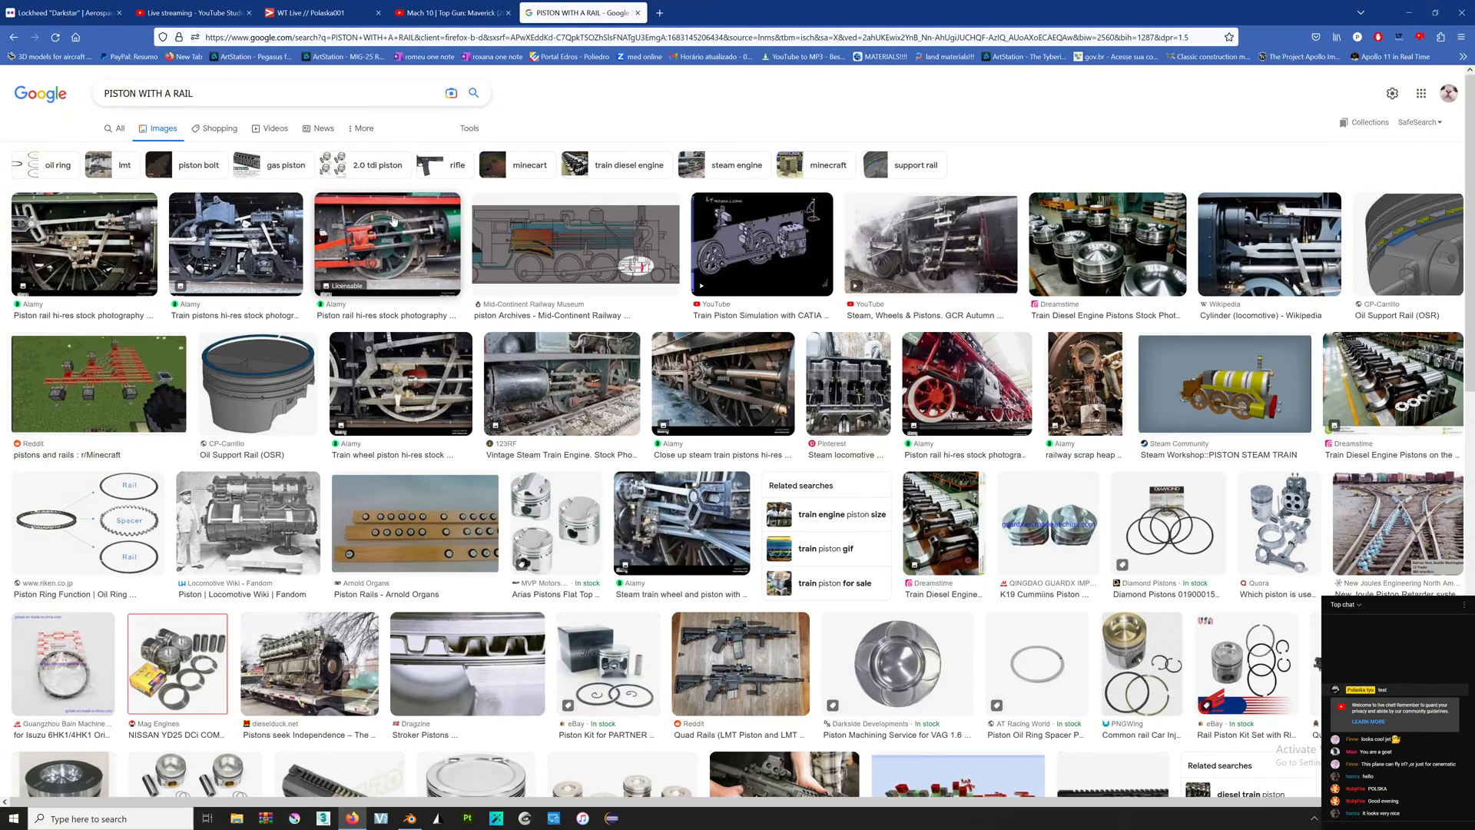
Switch back to Blender and apply the Mirror modifier on the nose gear's main strut.
key("alt+Tab")
middle_click_drag(724, 382, 653, 375)
scroll(653, 374, "up", 5)
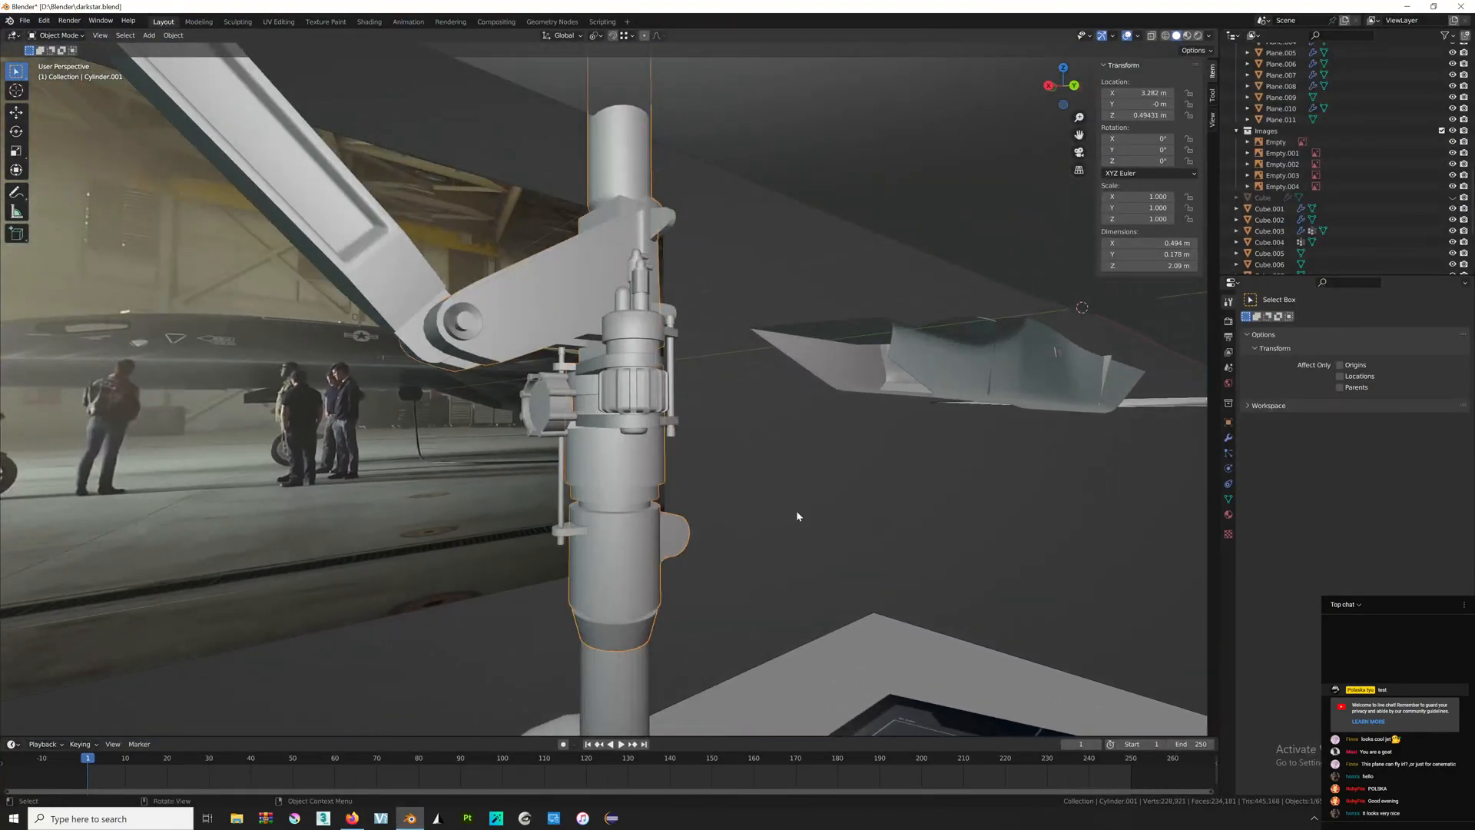
left_click(1229, 437)
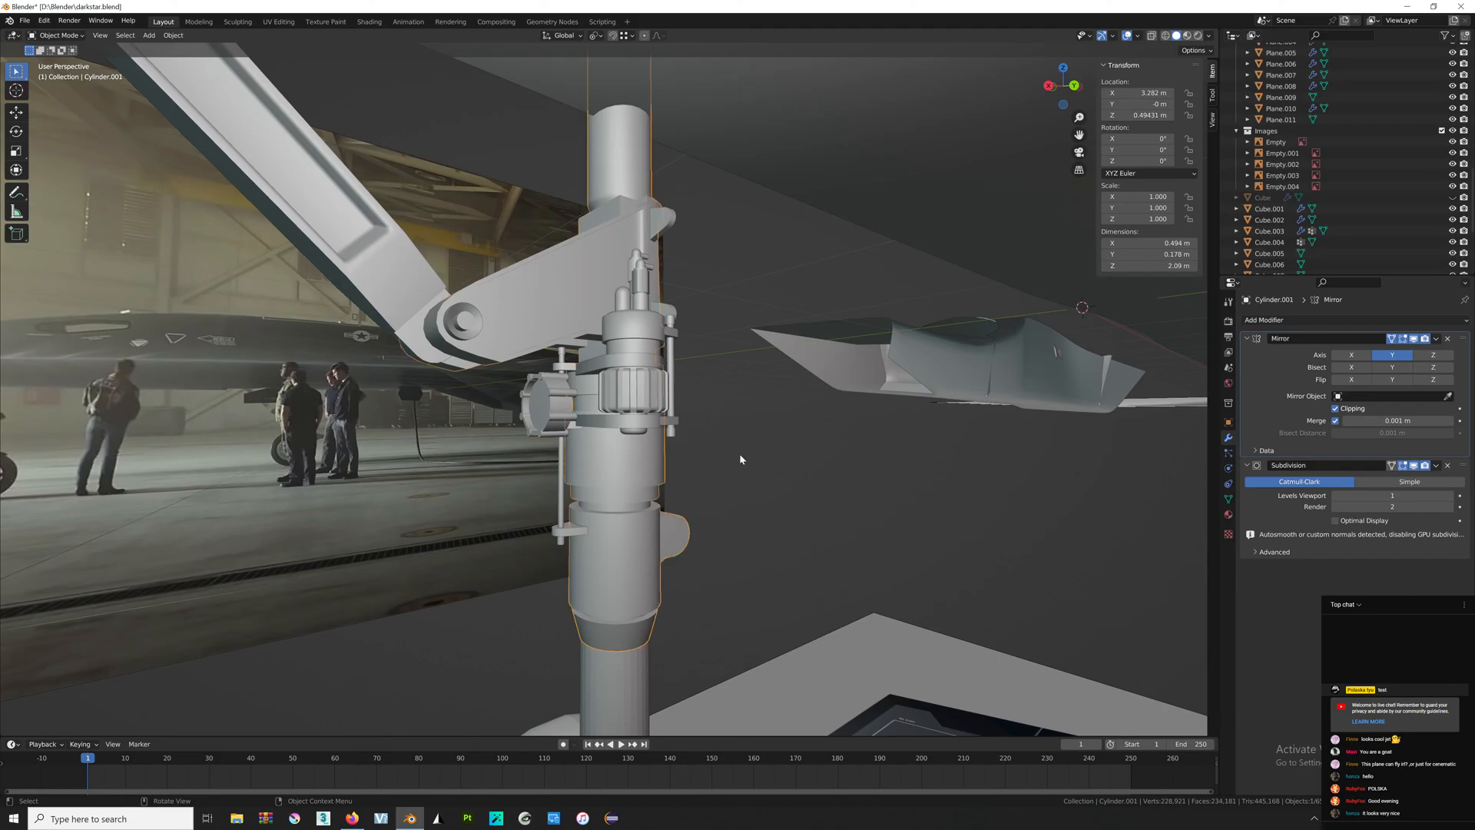
key("Tab")
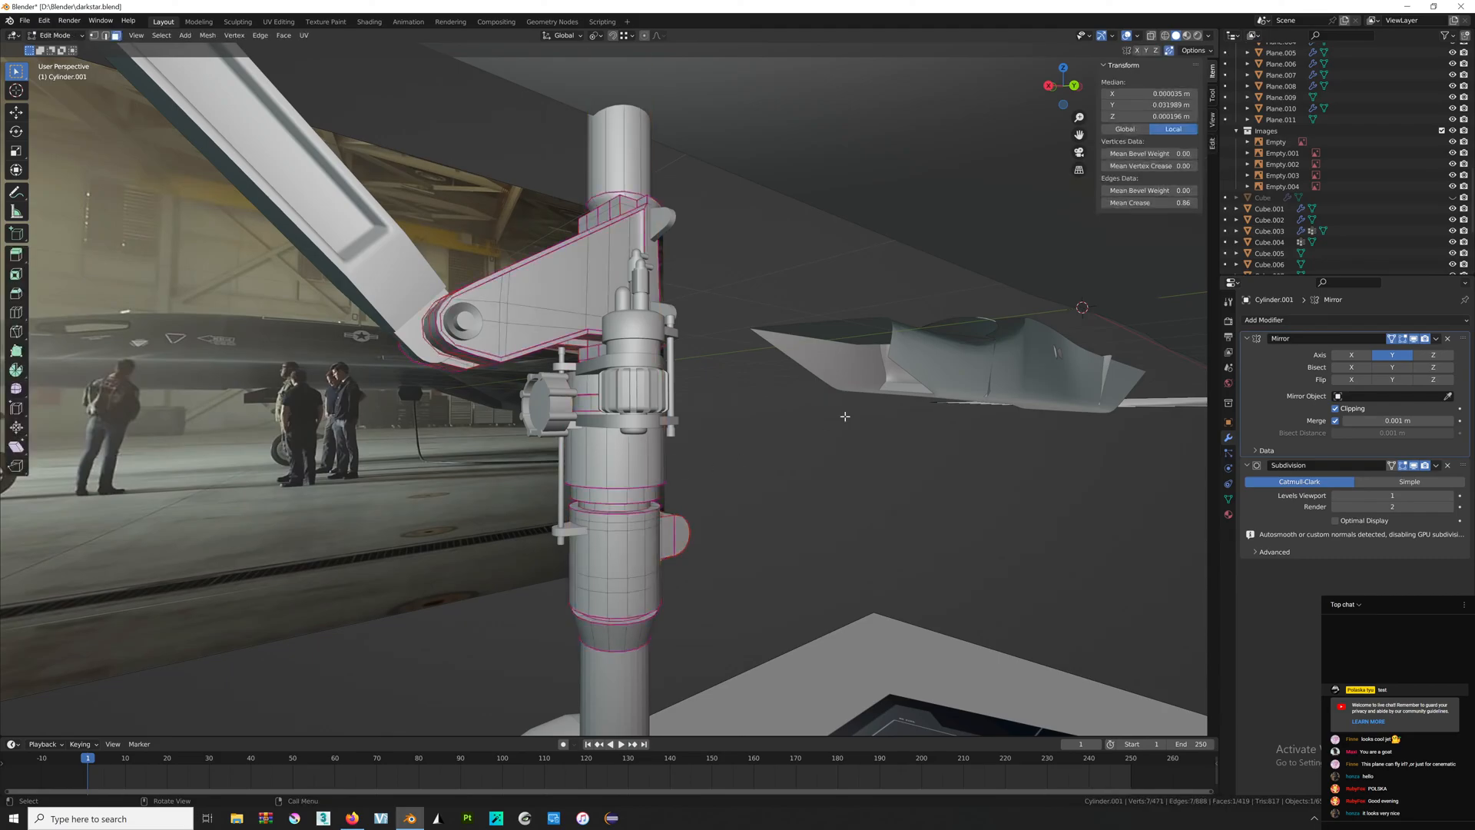
key("Tab")
key("ctrl+a")
Undo applying the main strut's Mirror modifier.
middle_click_drag(860, 380, 883, 384)
left_click(606, 397)
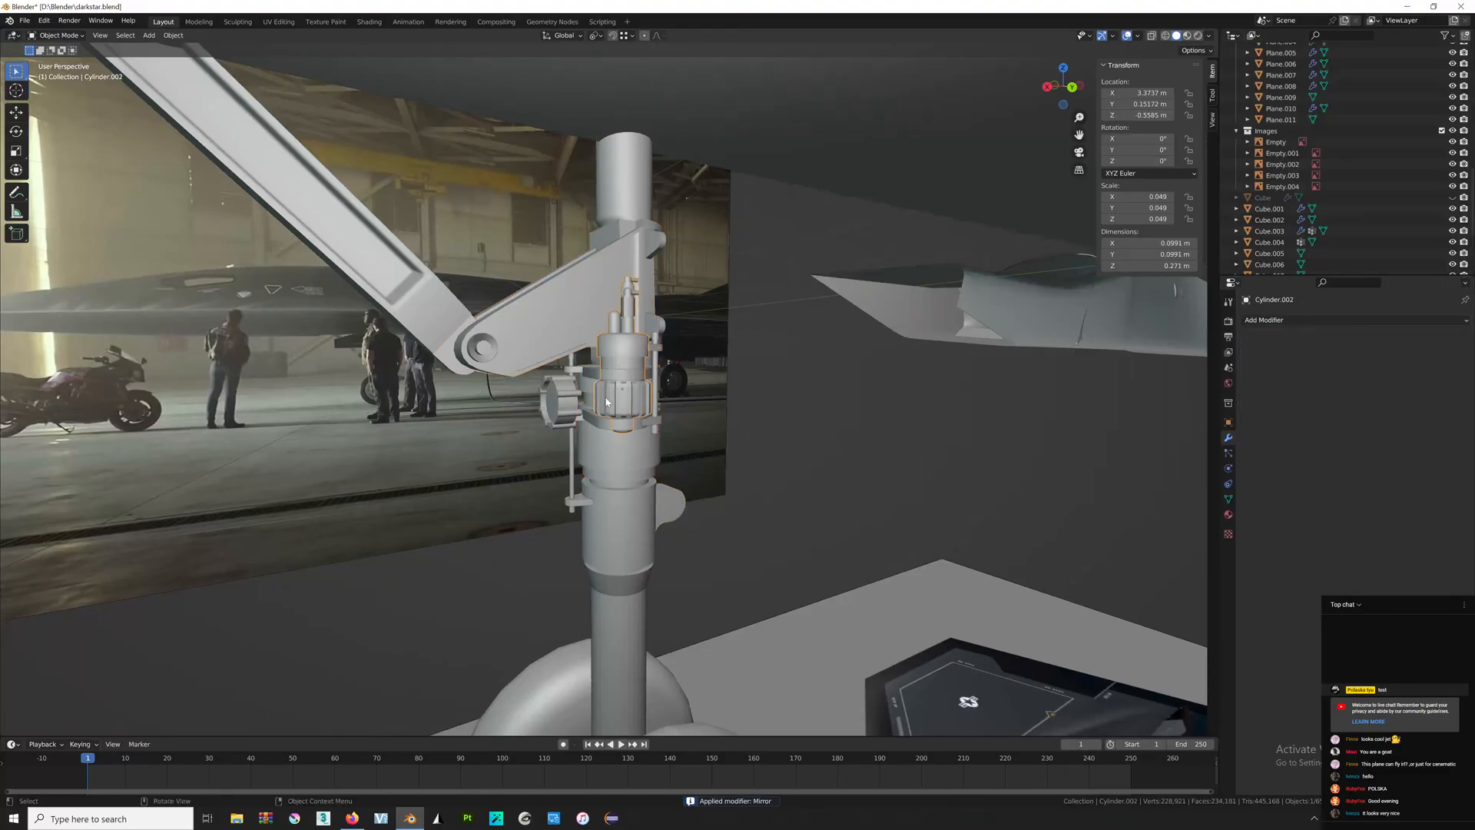
left_click(574, 402)
middle_click_drag(775, 403, 786, 404)
key("ctrl+z")
key("ctrl+z")
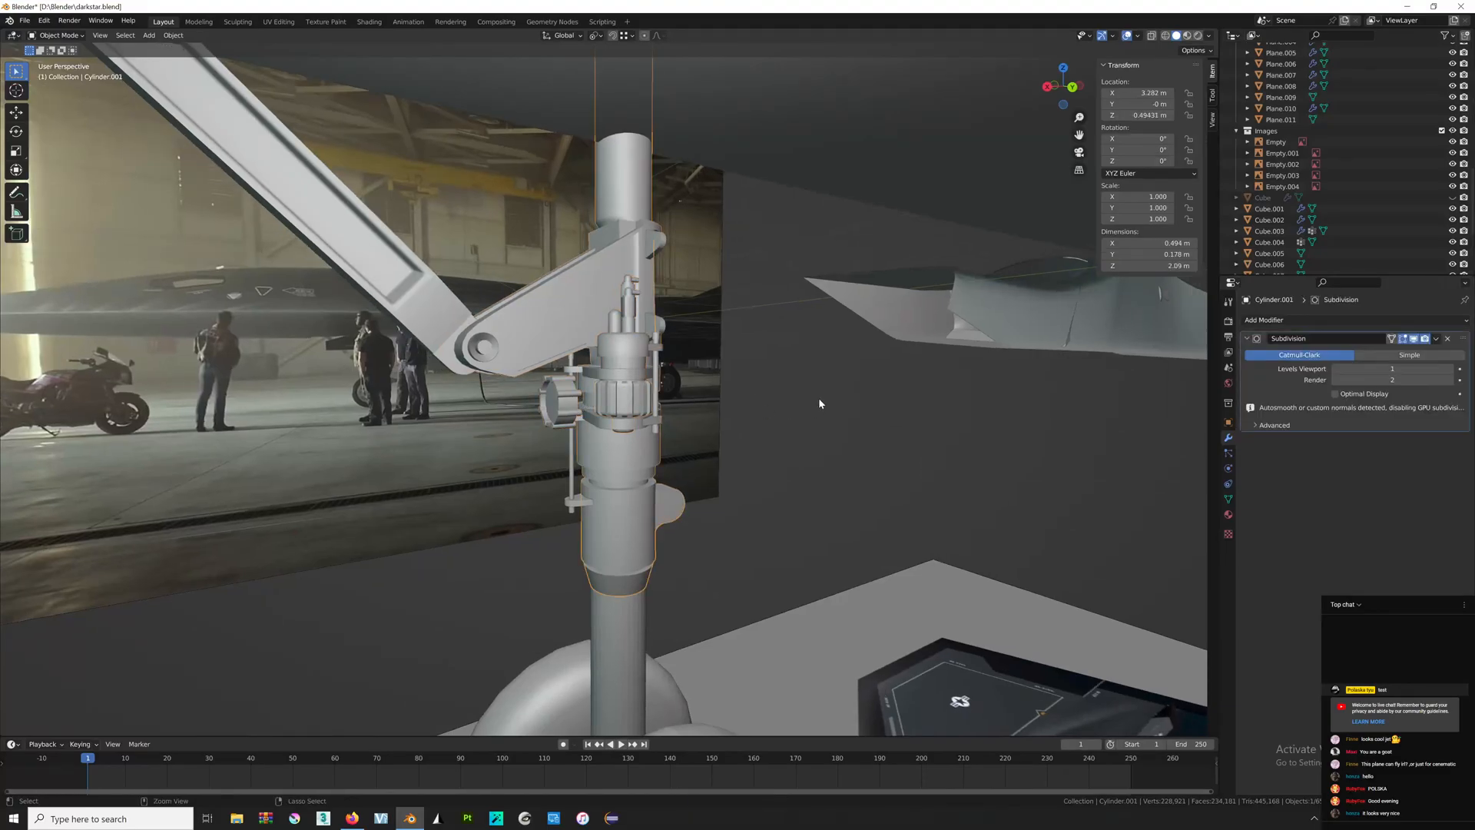
Hide the top-view aircraft reference image lying beneath the nose gear.
scroll(819, 398, "down", 3)
middle_click_drag(803, 444, 724, 487)
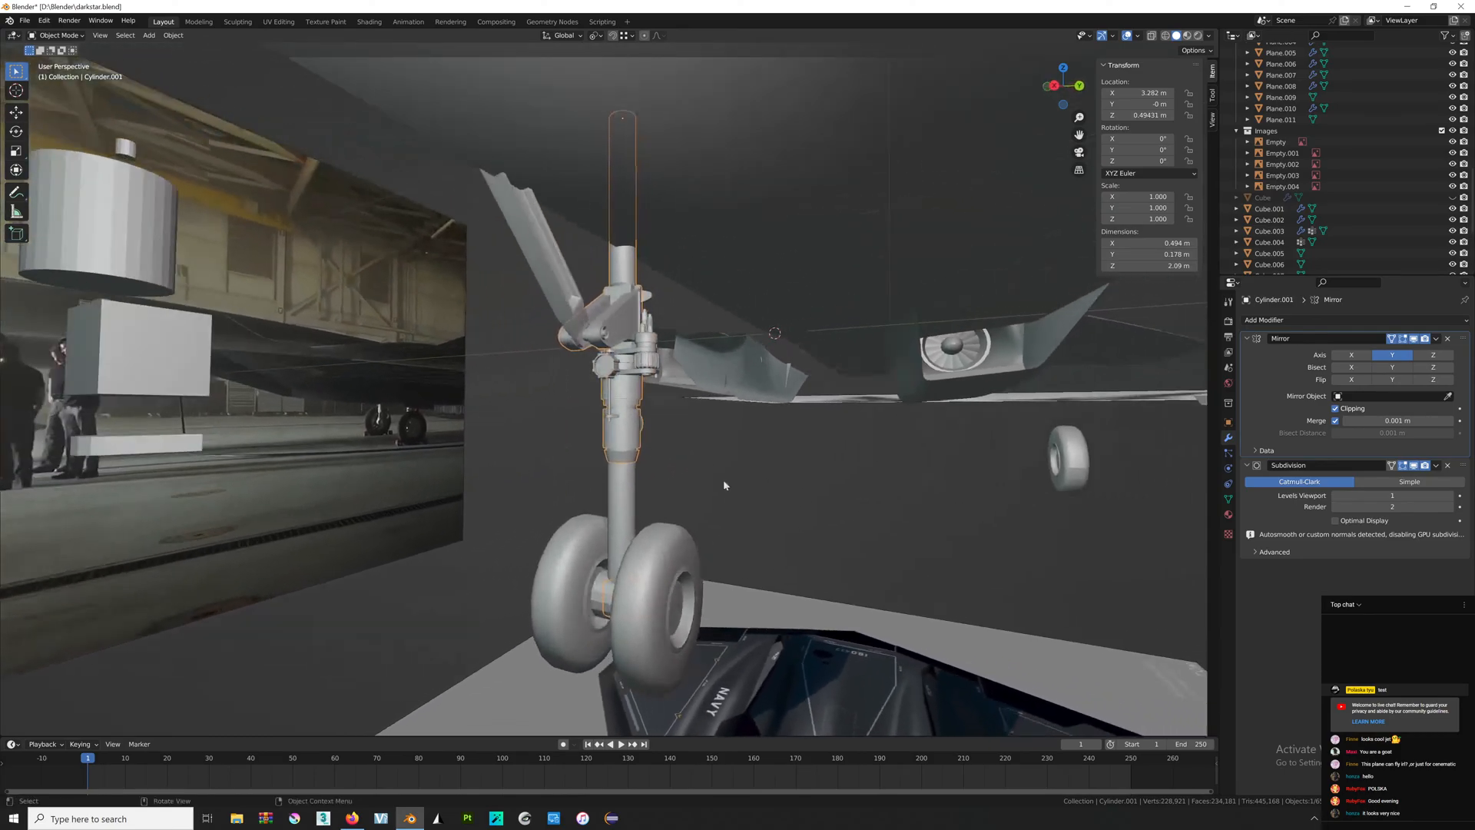
left_click(722, 491)
middle_click_drag(796, 596, 757, 627)
left_click_drag(701, 629, 540, 340)
middle_click_drag(717, 346, 694, 381)
Select the round notched cap together with the small brackets and clamp parts around the main strut.
left_click(634, 346)
scroll(630, 352, "up", 4)
left_click(620, 352)
scroll(622, 379, "up", 3)
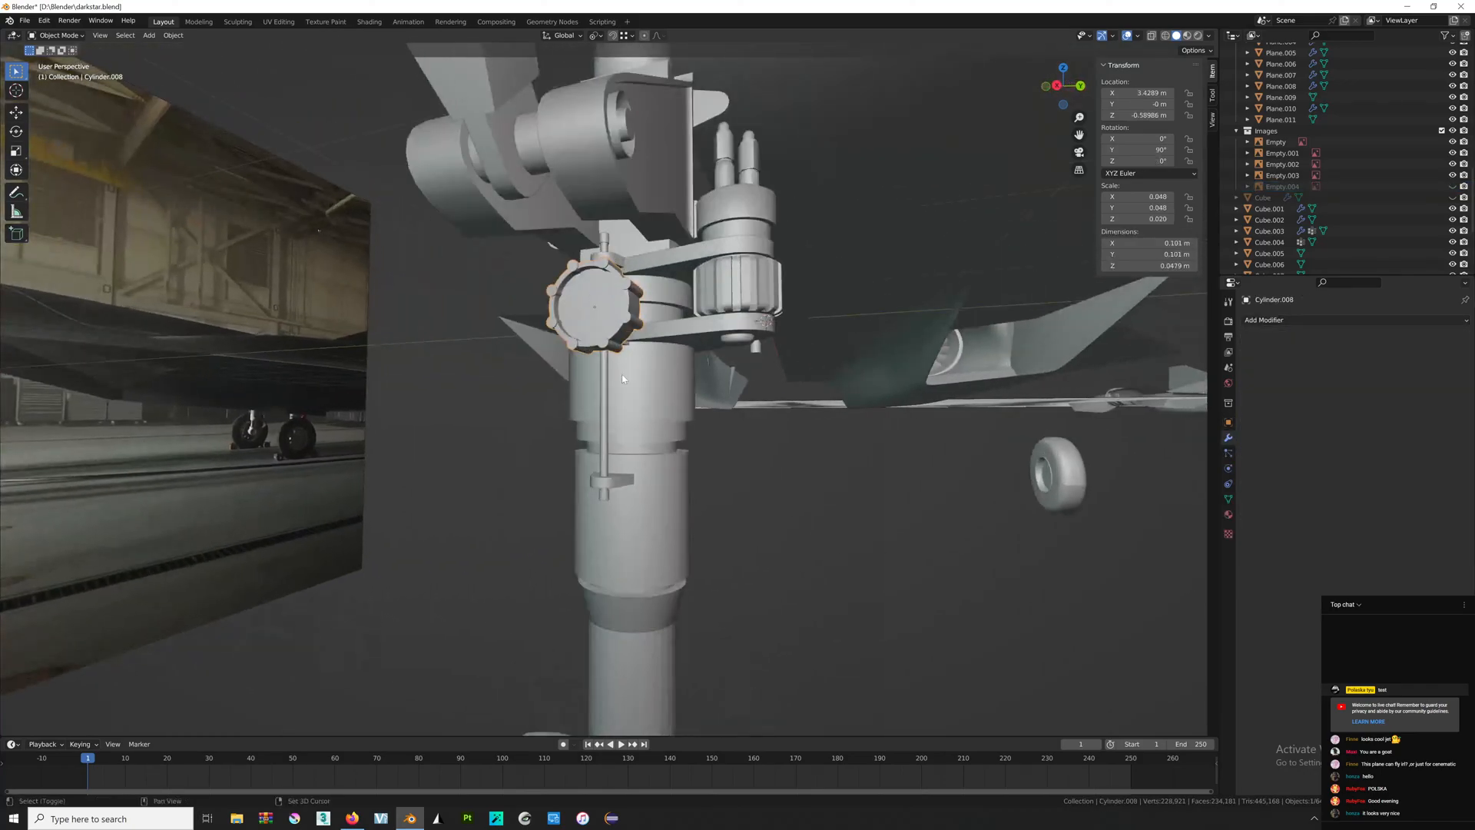
left_click(613, 484, "shift")
middle_click_drag(614, 484, 735, 329)
left_click(729, 384, "shift")
Check the selected strut details in Edit Mode and add the thin vertical side rod to the selection.
key("Tab")
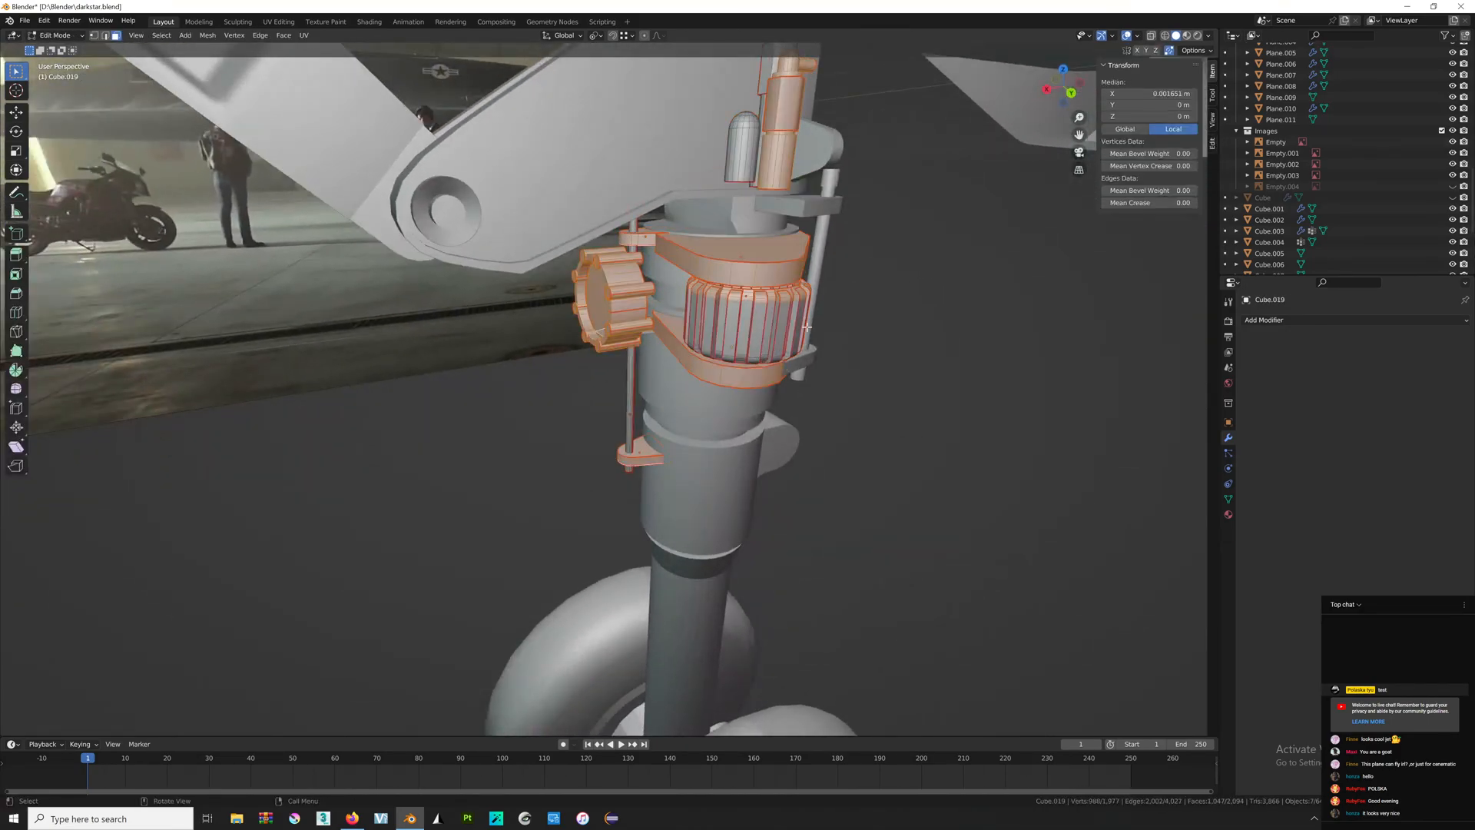
middle_click_drag(729, 384, 784, 306)
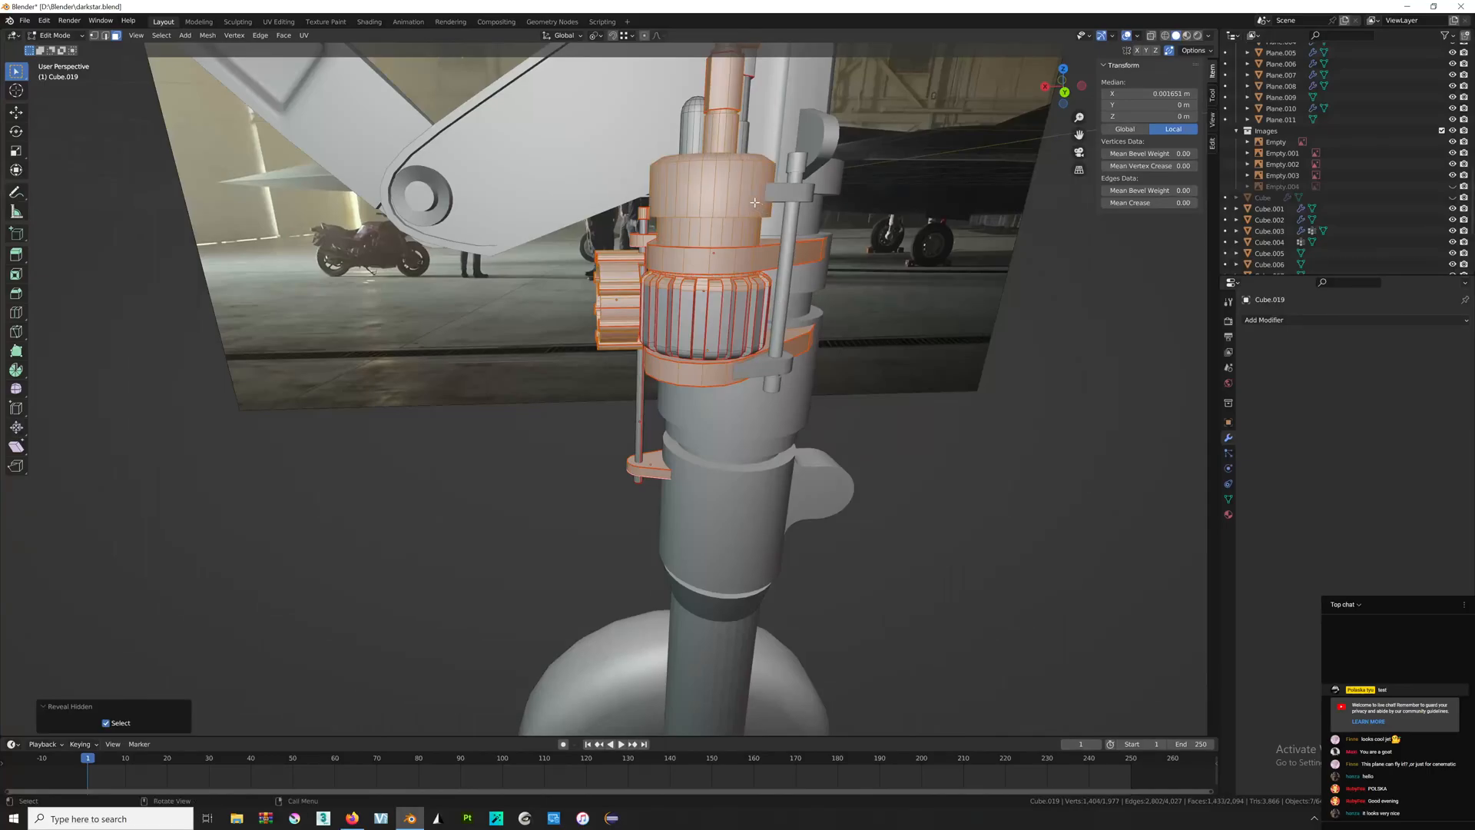
middle_click_drag(759, 212, 765, 239)
key("Tab")
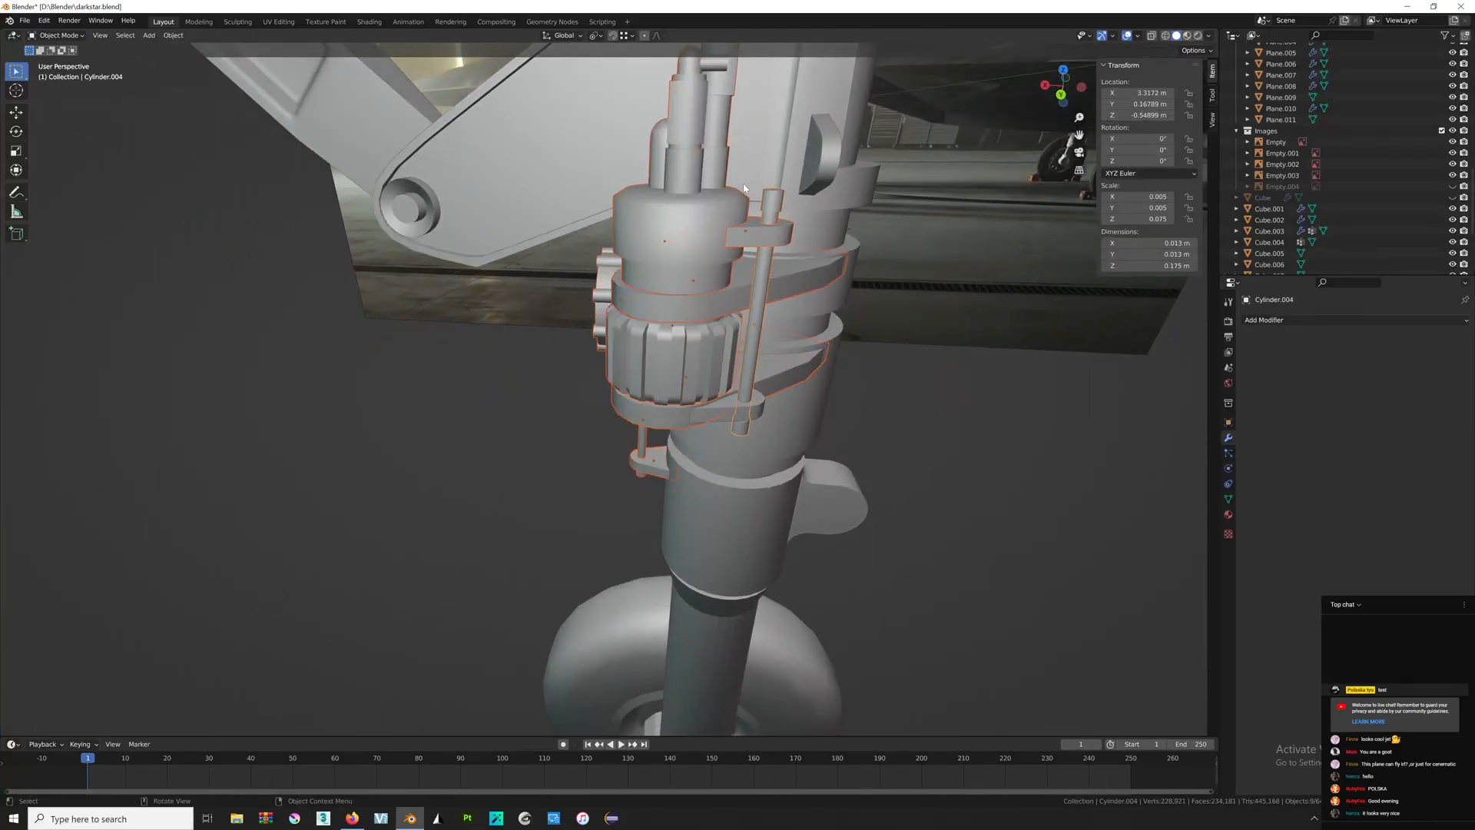
key("Tab")
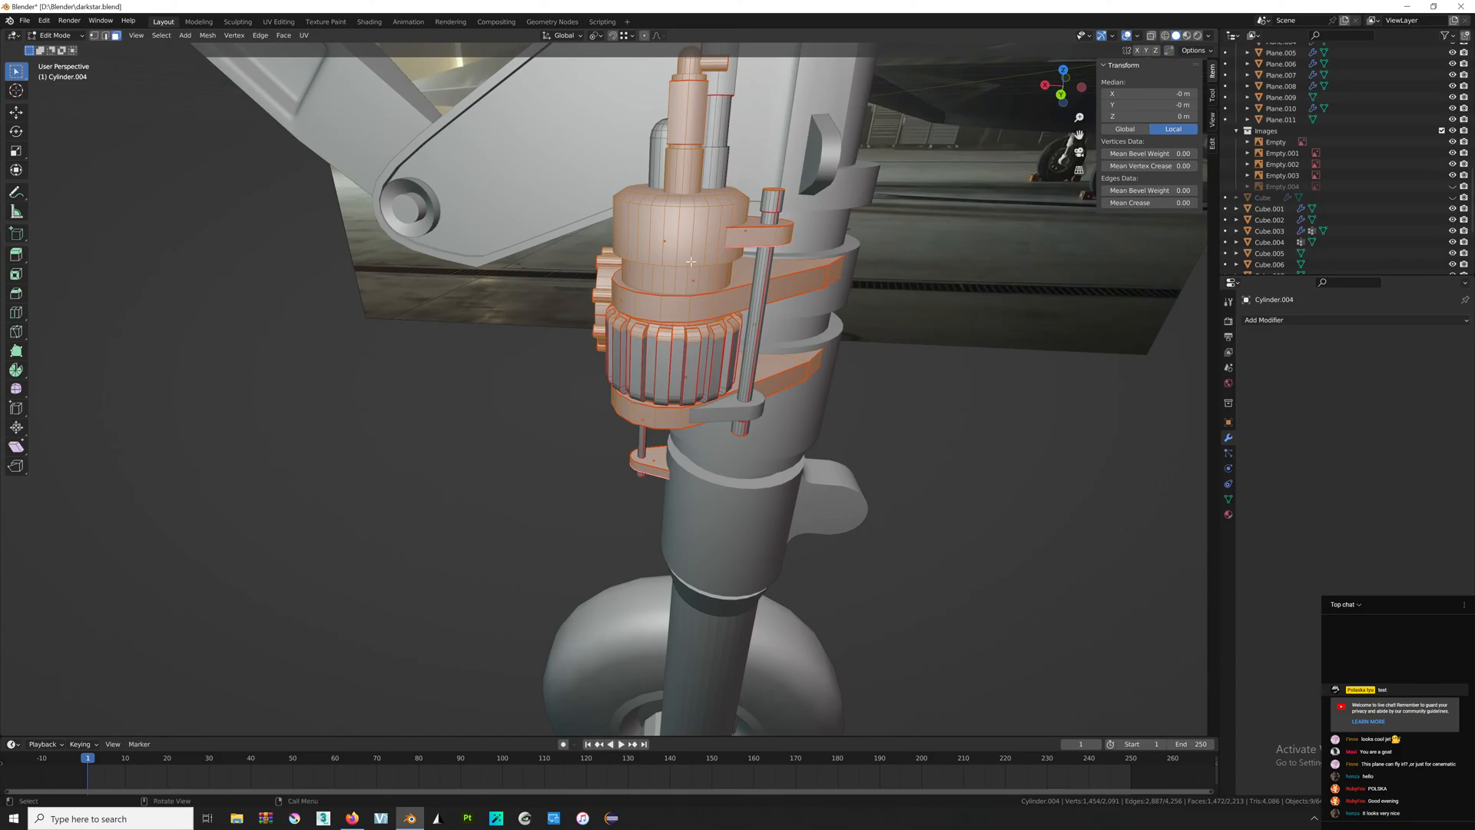
key("Tab")
Try moving the selected clamp, rod and notched cap parts together to test the selection, undoing each trial move.
middle_click_drag(691, 262, 720, 272)
key("g")
left_click(689, 284)
left_click(597, 312, "shift")
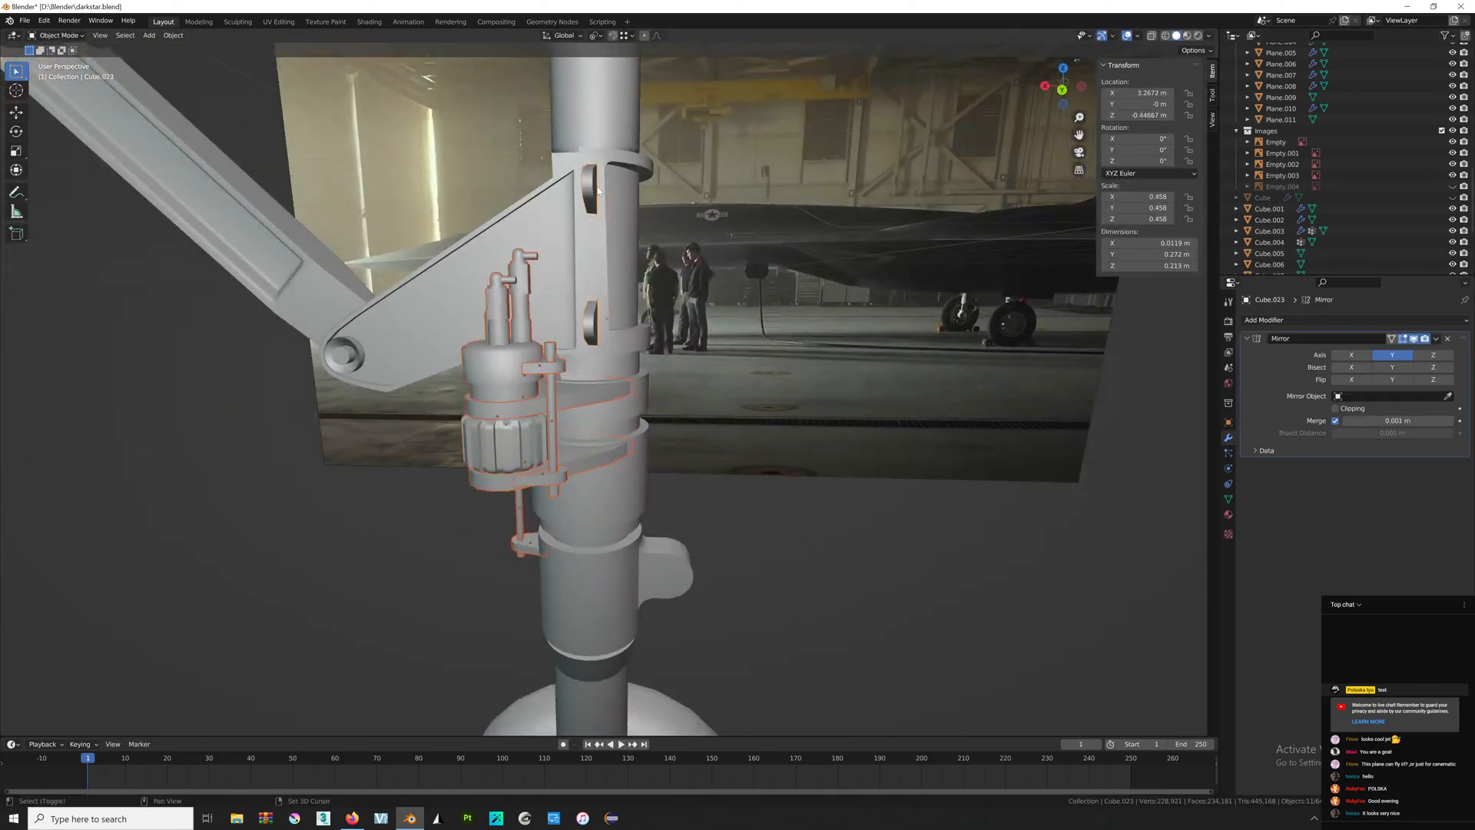
middle_click_drag(596, 312, 768, 344)
key("ctrl+z")
key("g")
left_click(638, 461)
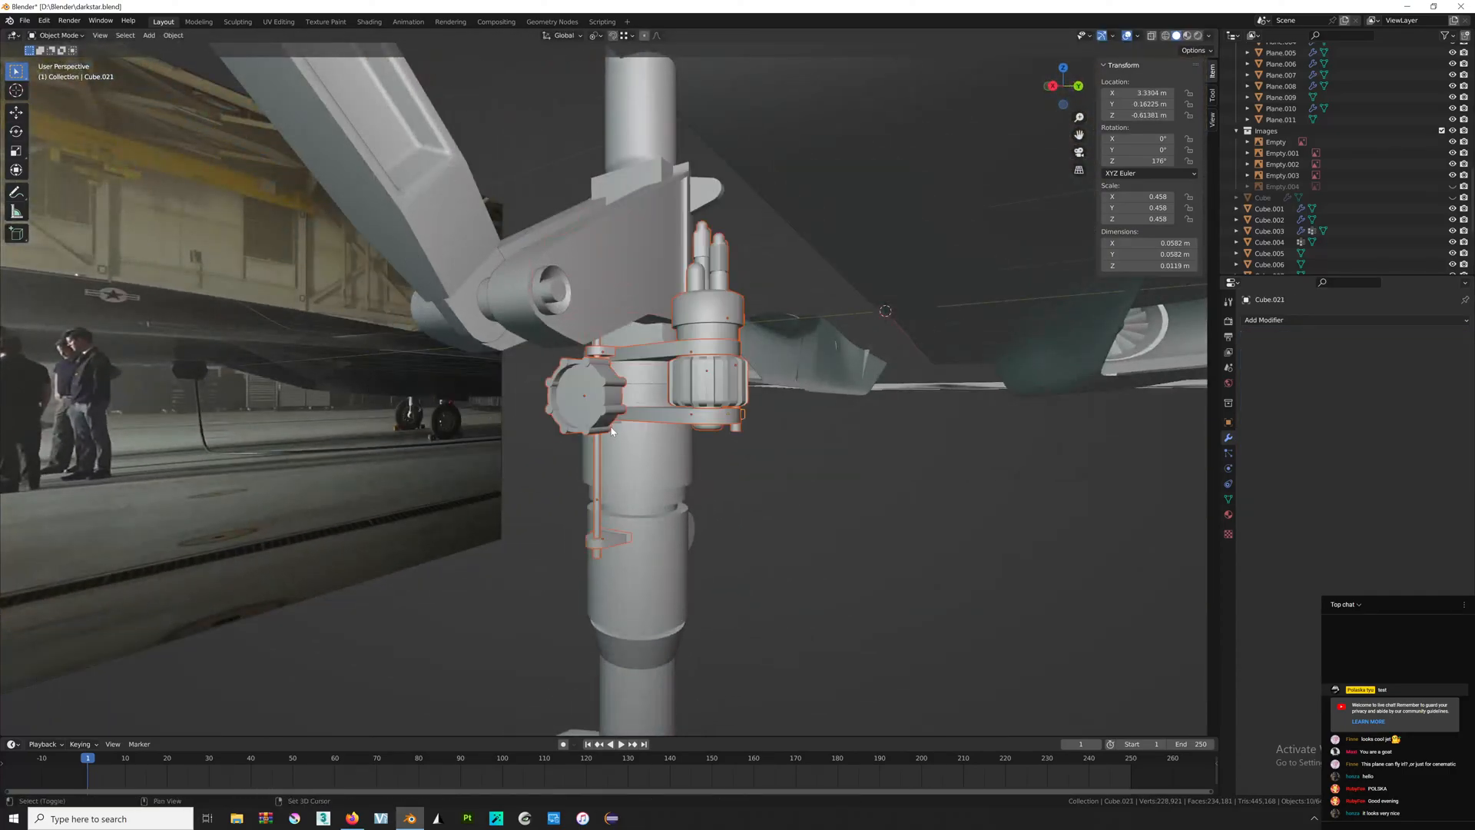
middle_click_drag(638, 461, 565, 499)
scroll(692, 453, "down", 3)
key("g")
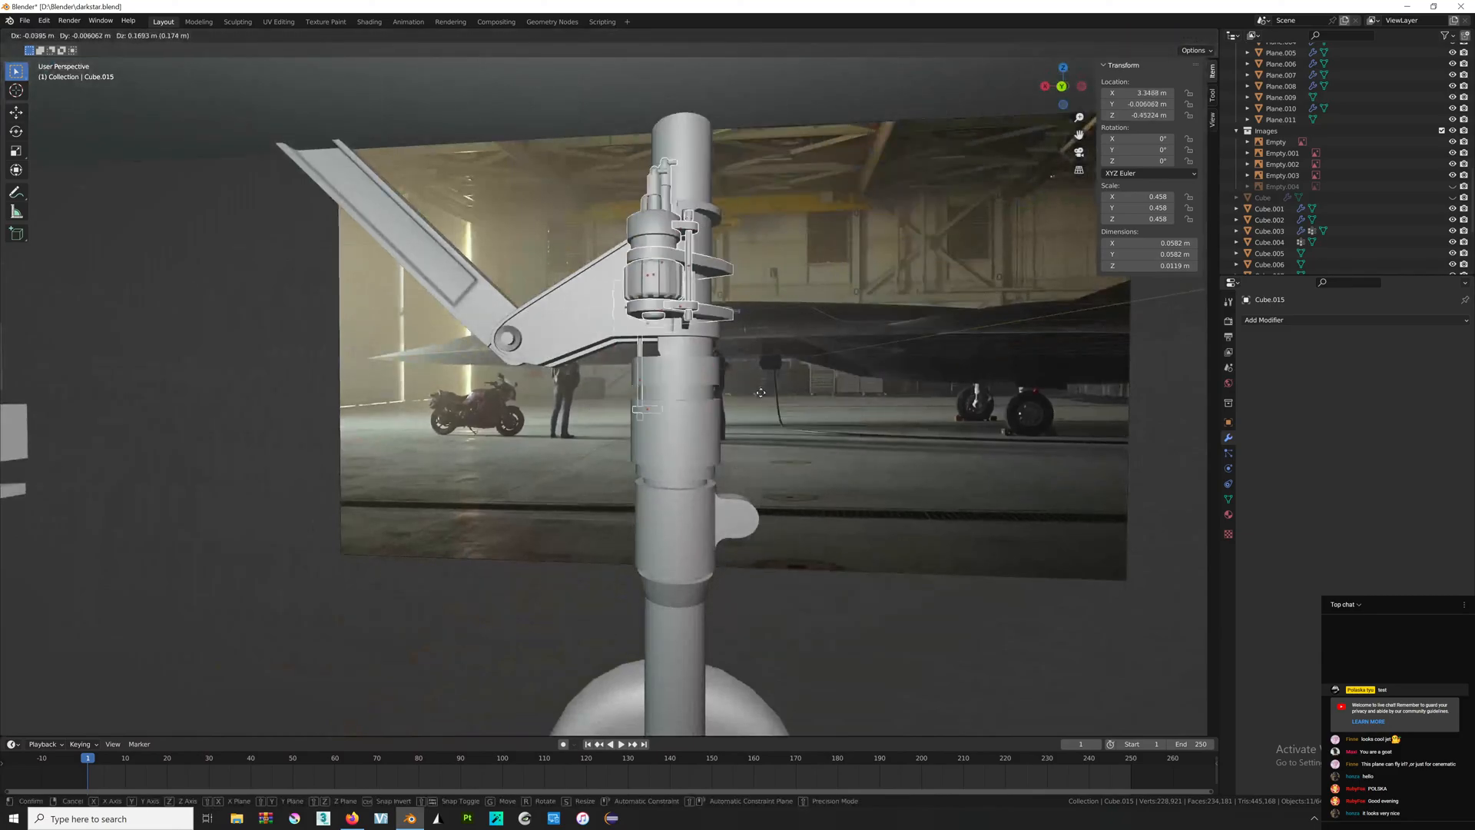
left_click(801, 352)
key("ctrl+z")
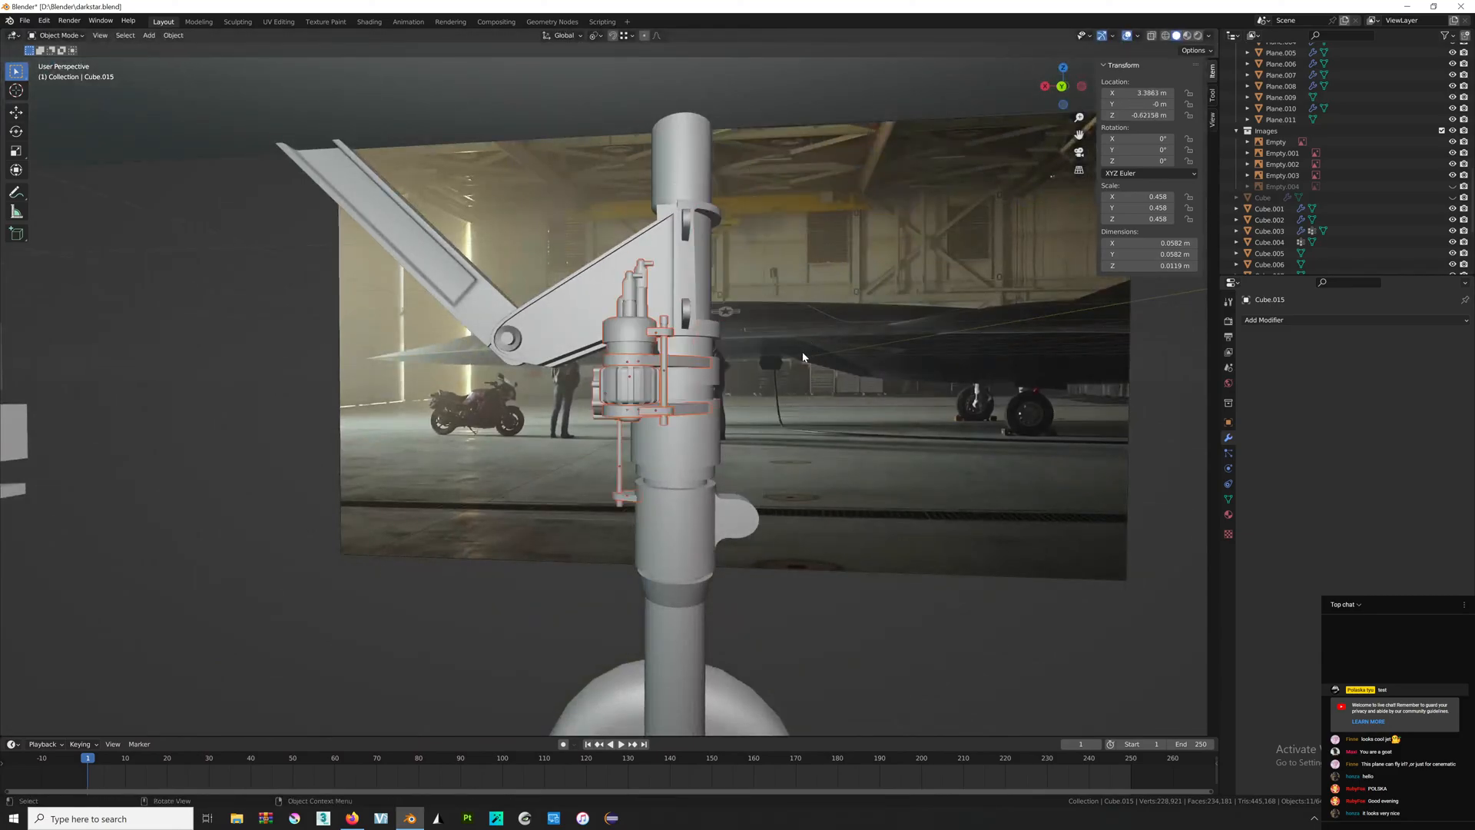
Check the selected strut parts' meshes in Edit Mode and join them into one object.
key("Tab")
key("Tab")
middle_click_drag(733, 349, 825, 385)
scroll(823, 352, "up", 3)
key("Tab")
key("Tab")
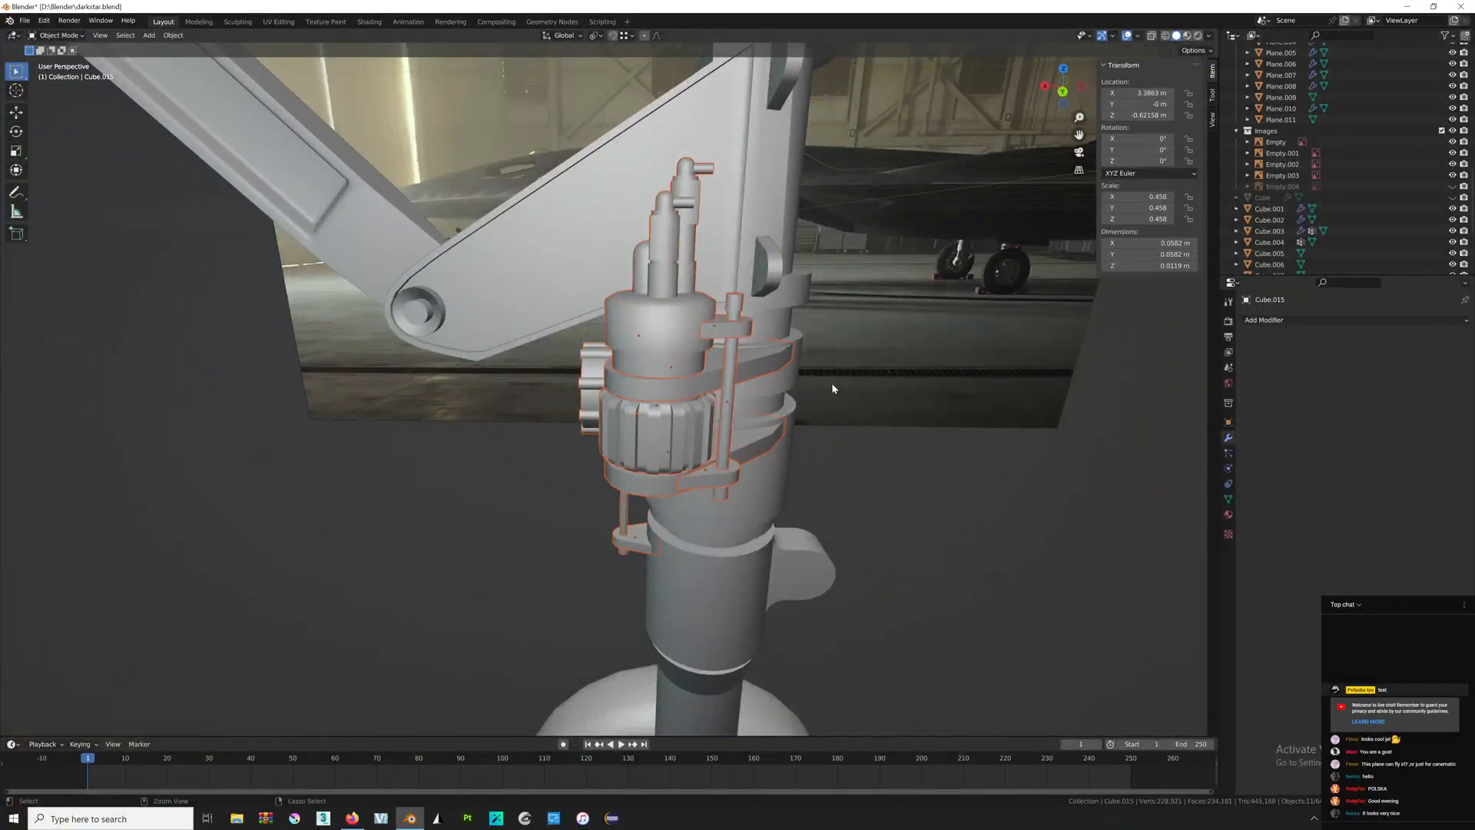
Parent the mirrored side lugs to the main strut using the Object parent type.
middle_click_drag(831, 383, 593, 326)
left_click(662, 320)
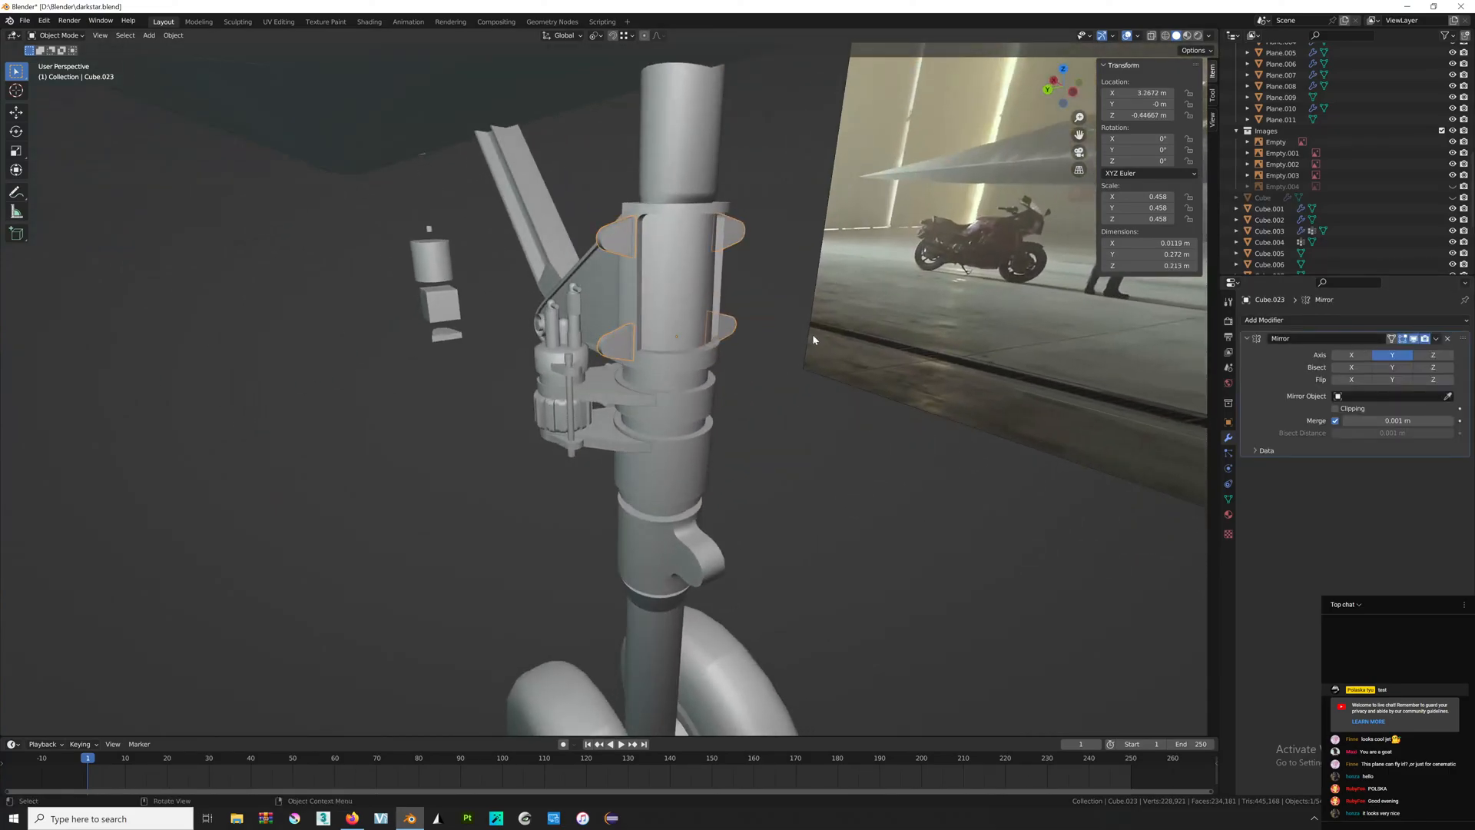
scroll(695, 296, "up", 2)
left_click(706, 287, "shift")
key("ctrl+p")
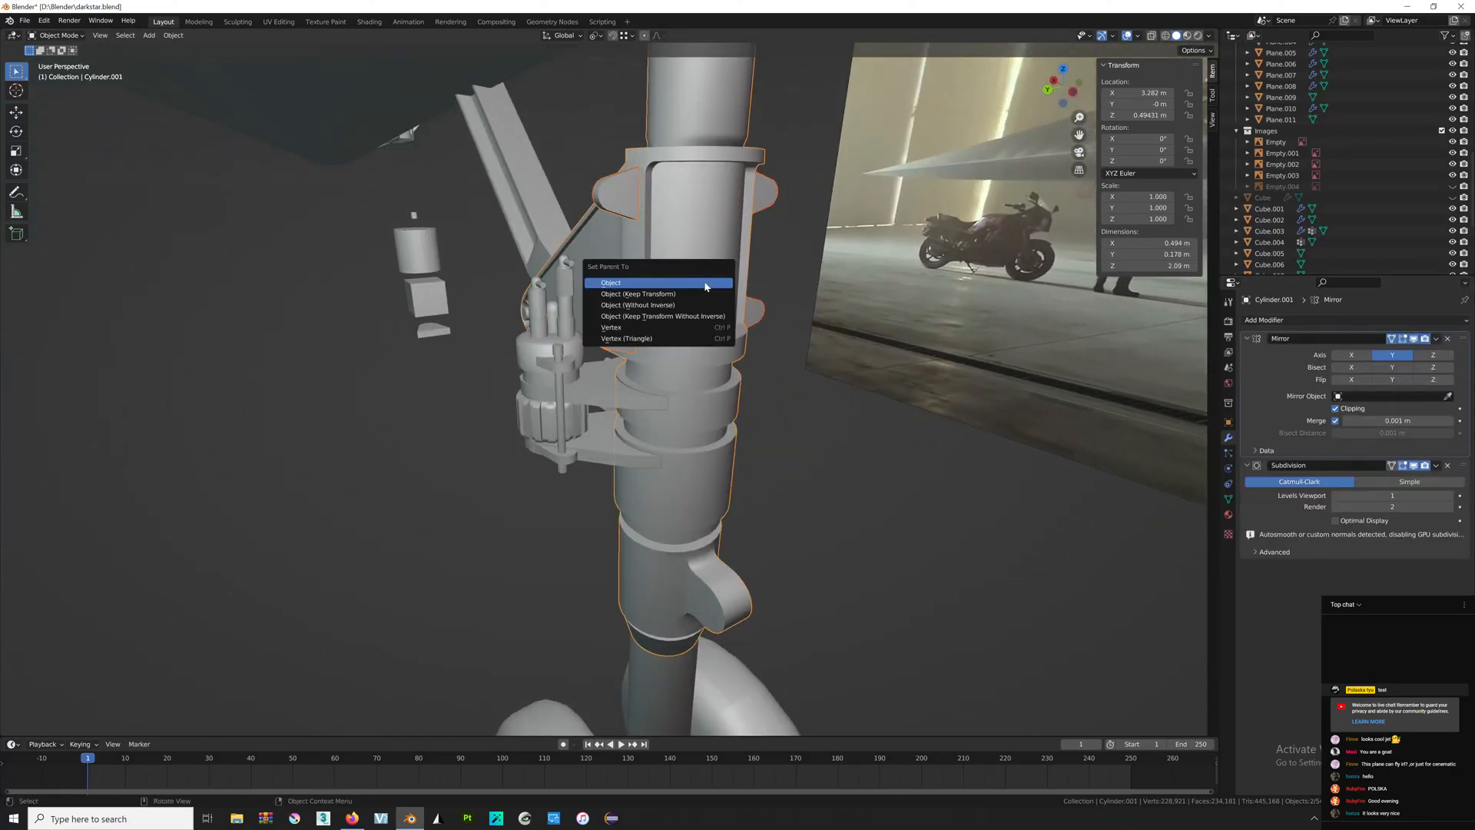
left_click(705, 286)
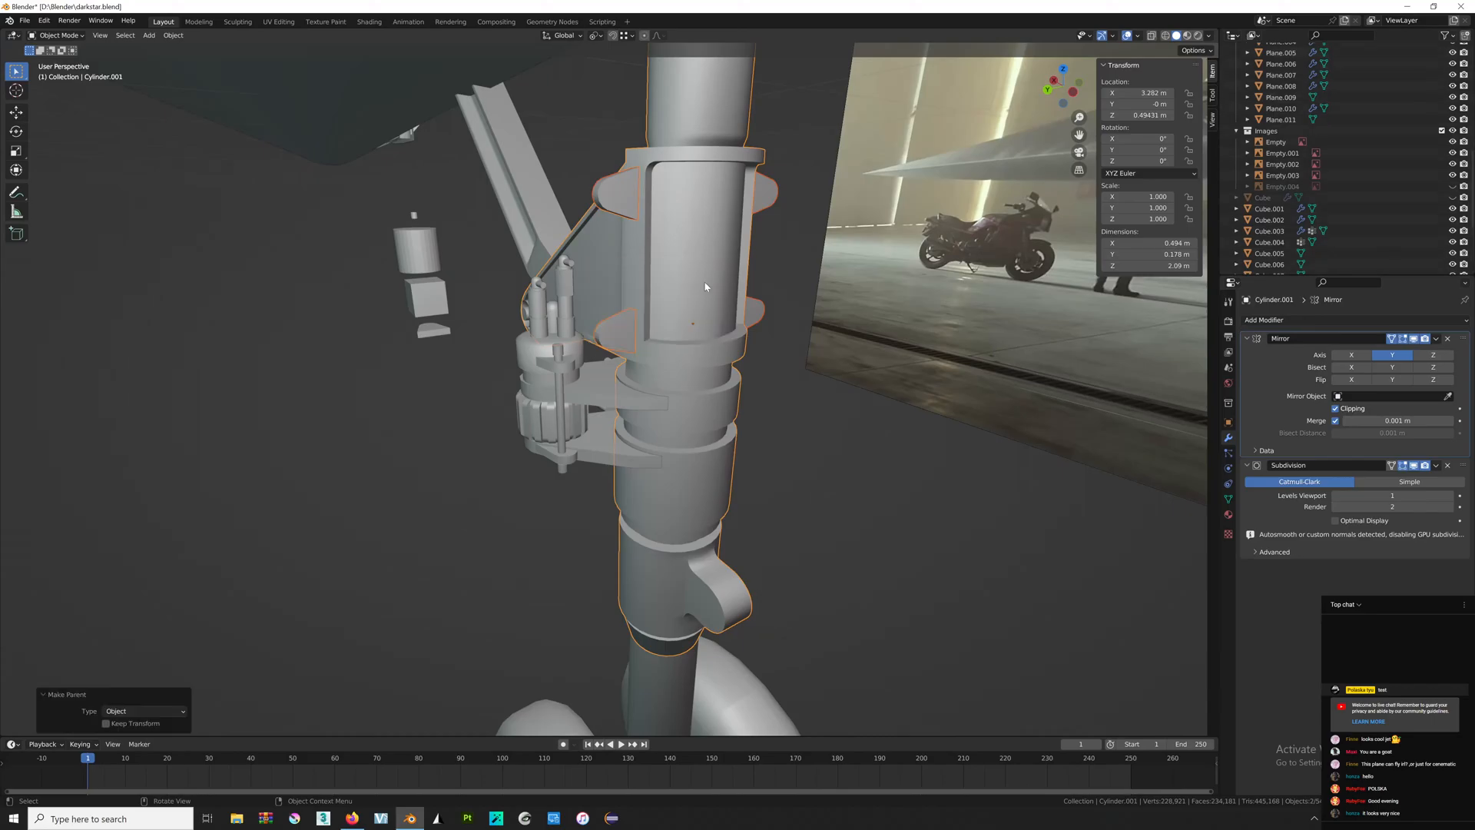
Try moving the main strut to test which parts follow it, and undo the move.
scroll(705, 286, "down", 2)
middle_click_drag(704, 286, 729, 287)
left_click(684, 407)
key("g")
left_click(914, 467)
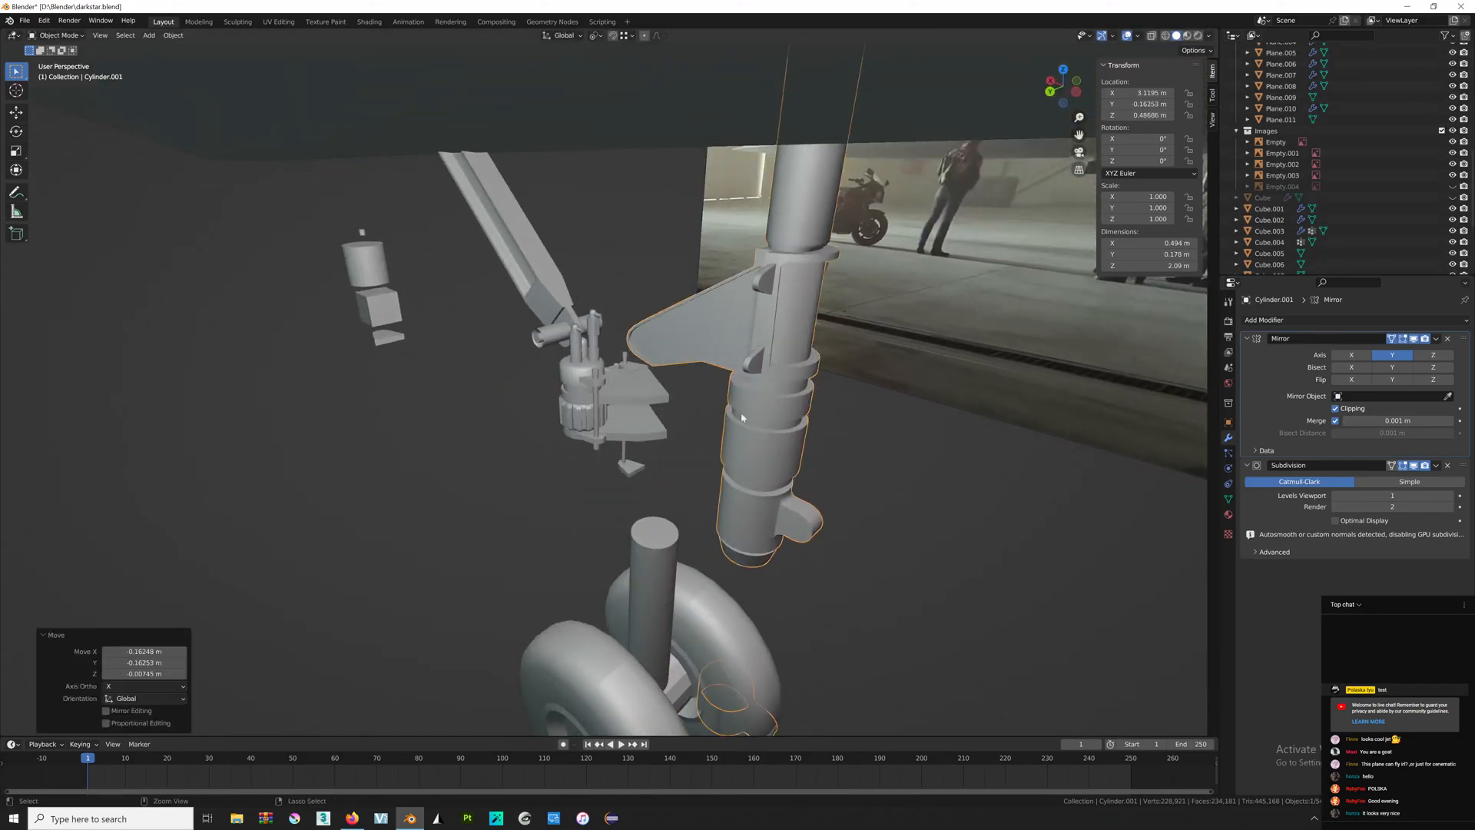
key("ctrl+z")
Parent the joined clamp and cylinder assembly to the main strut using the Object parent type.
left_click(590, 399)
left_click(662, 396, "shift")
key("ctrl+p")
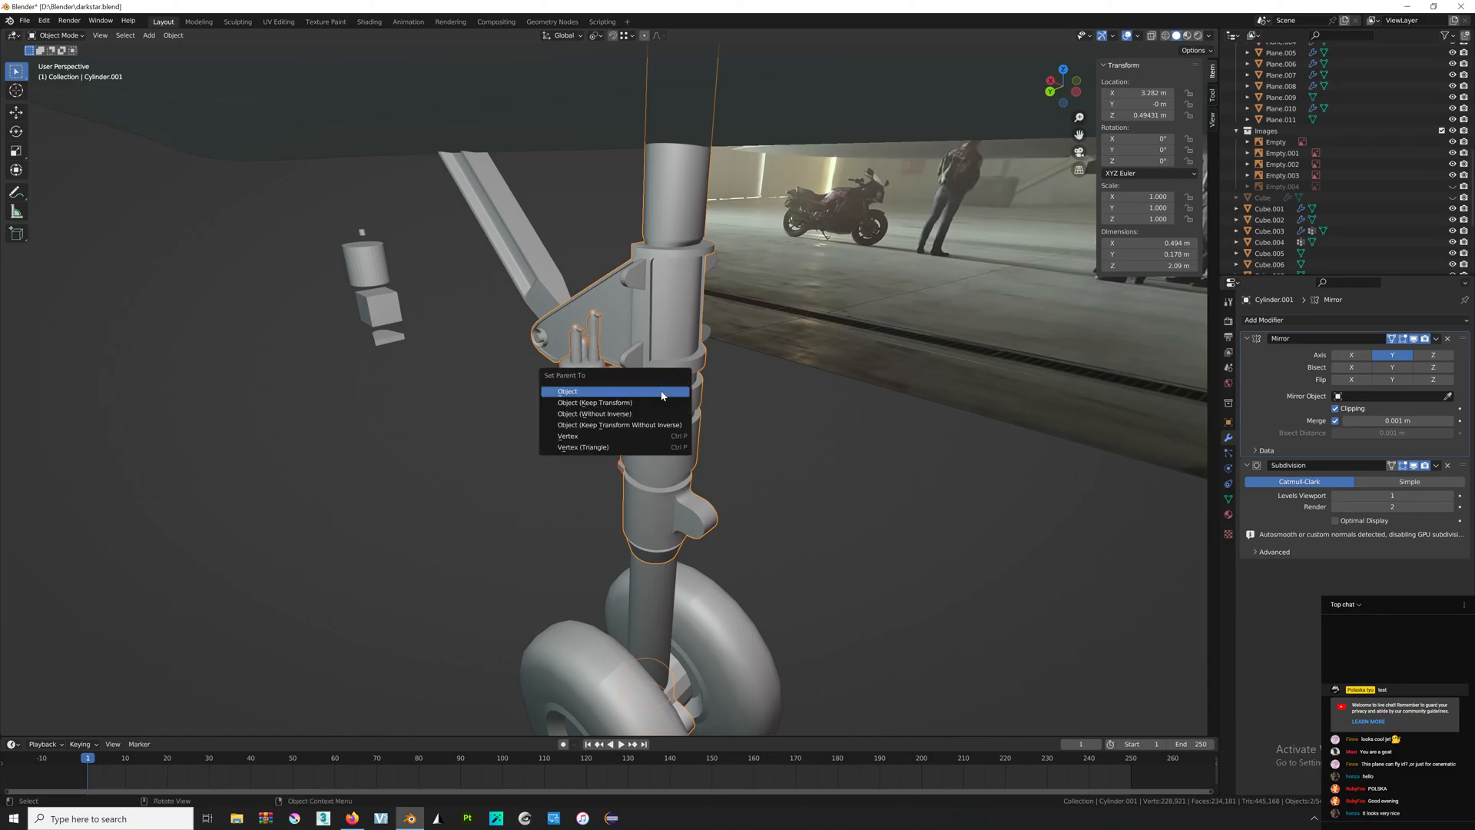
left_click(660, 395)
Scale the axle between the wheels to about 0.136 m in diameter, then stretch it along Y to about 0.219 m long.
middle_click_drag(661, 395, 584, 415)
scroll(777, 547, "up", 2)
middle_click_drag(777, 547, 612, 365, "shift")
left_click(589, 500)
middle_click_drag(590, 500, 588, 434)
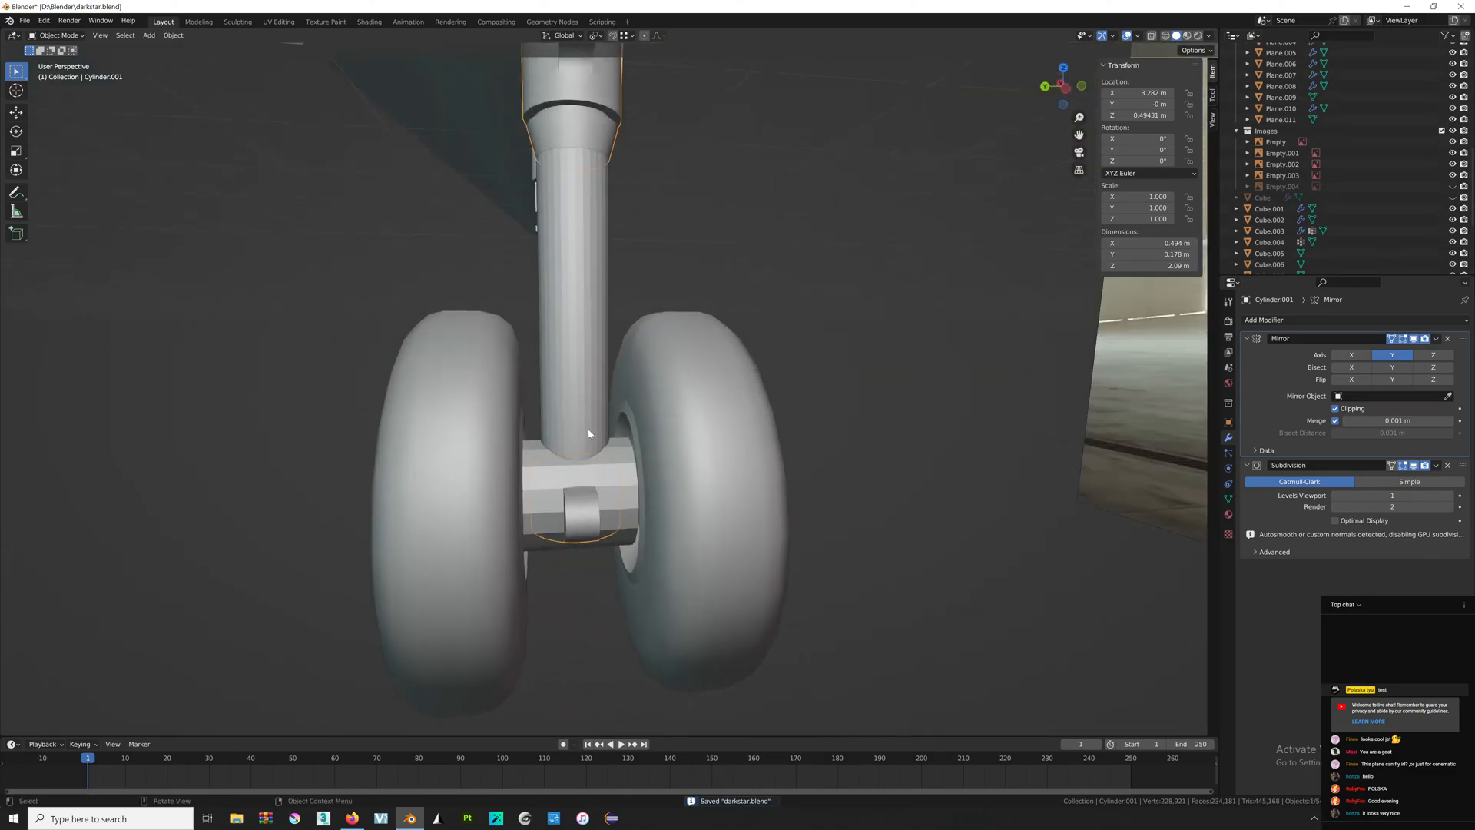
left_click(614, 456)
key("s")
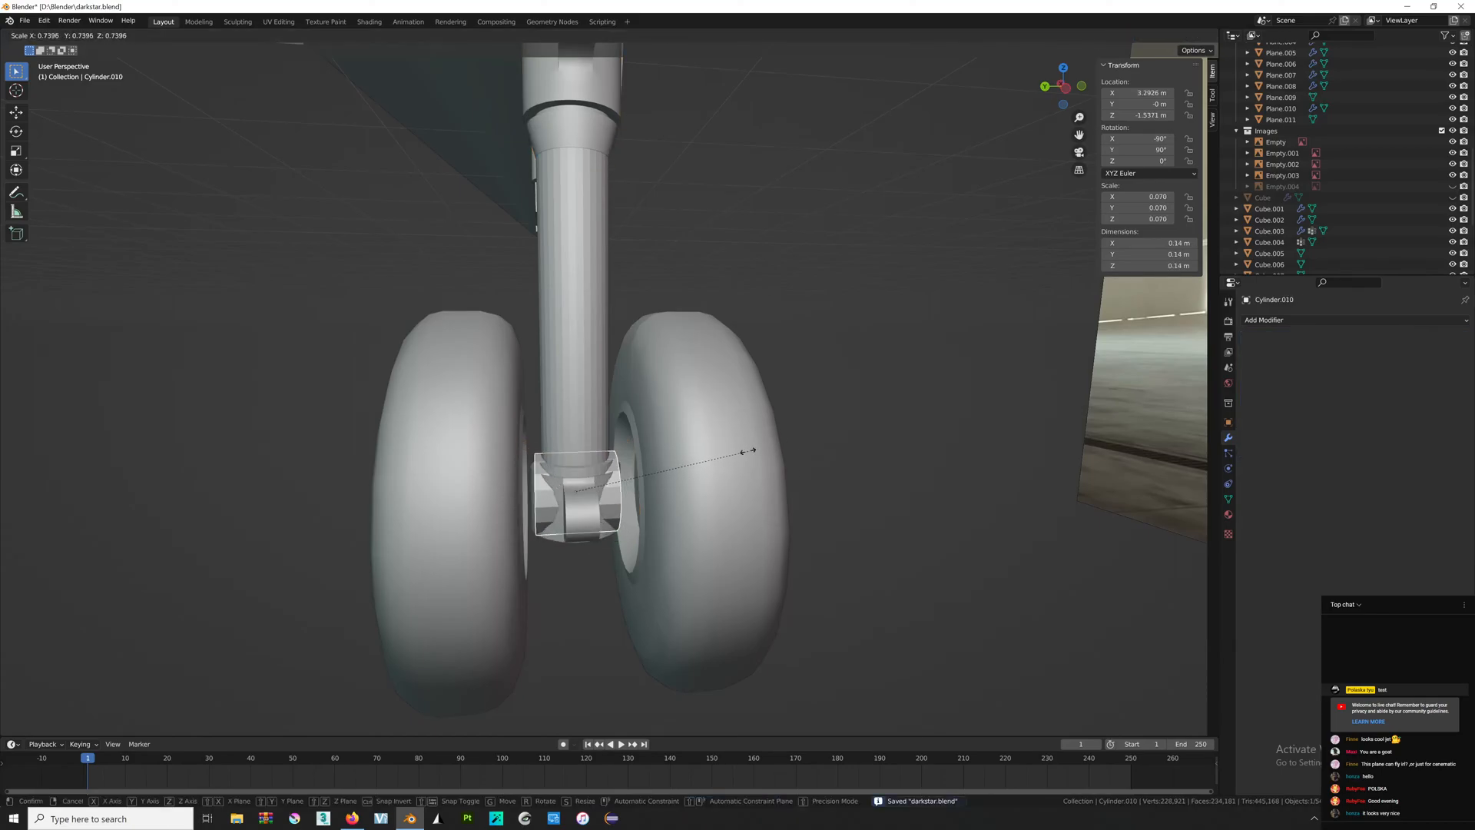
left_click(751, 448)
key("s")
key("y")
left_click(766, 467)
Parent the wheels, axle and lower strut tube to the main strut using the Object parent type.
left_click(766, 467, "shift")
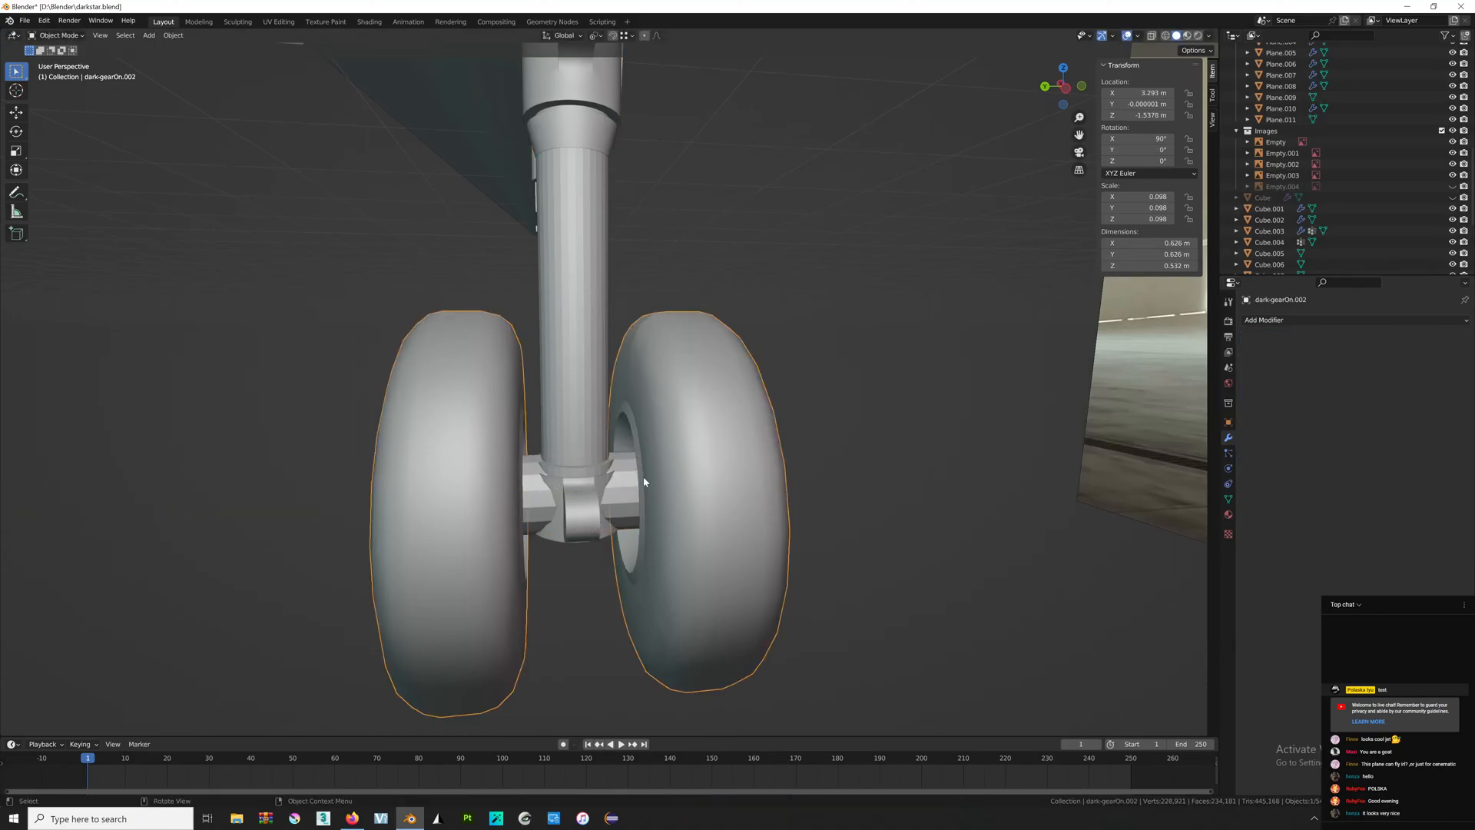
left_click(627, 487, "shift")
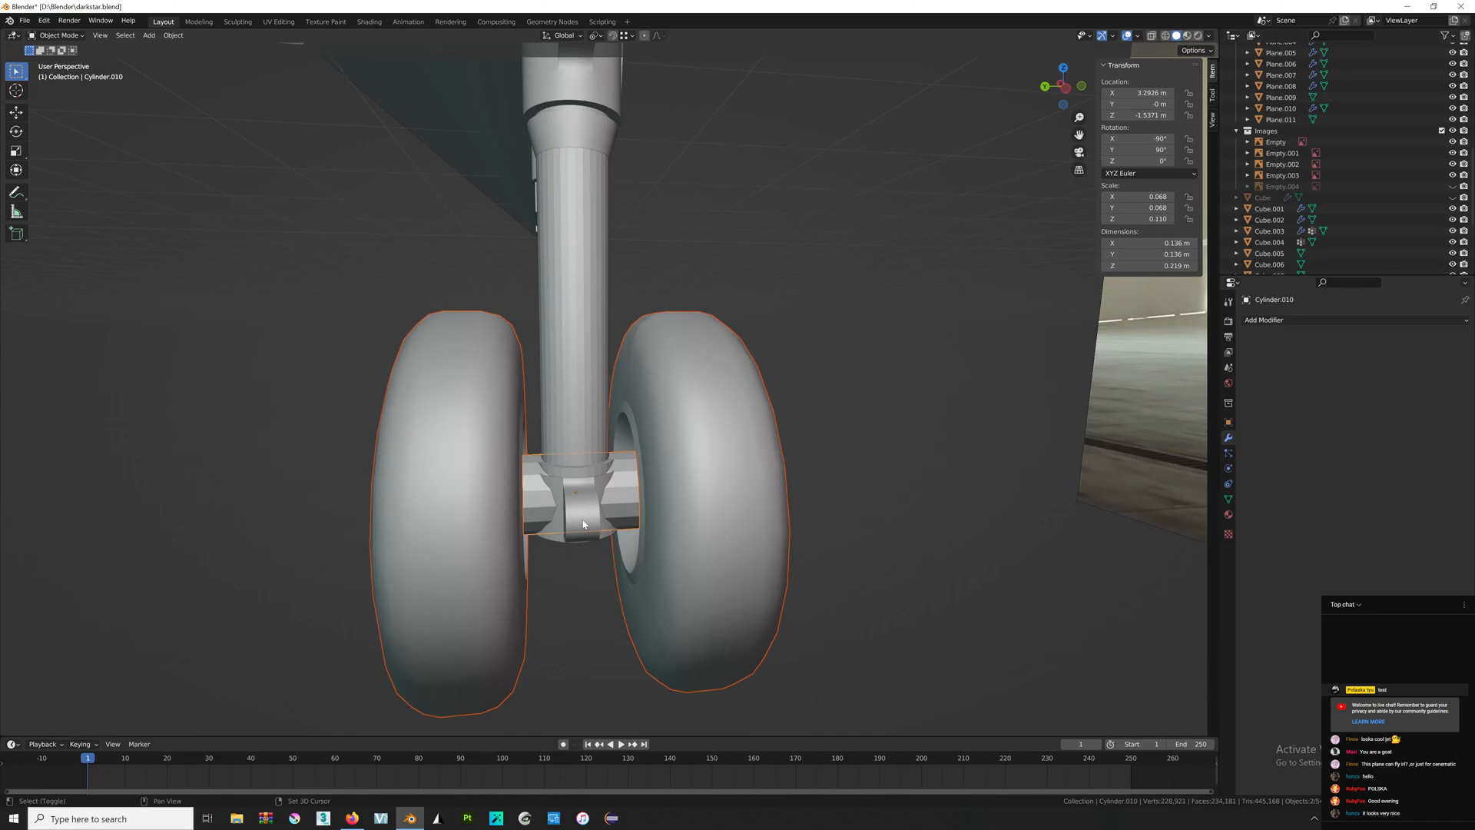
left_click(588, 489, "shift")
left_click(591, 441, "shift")
middle_click_drag(602, 188, 625, 491, "shift")
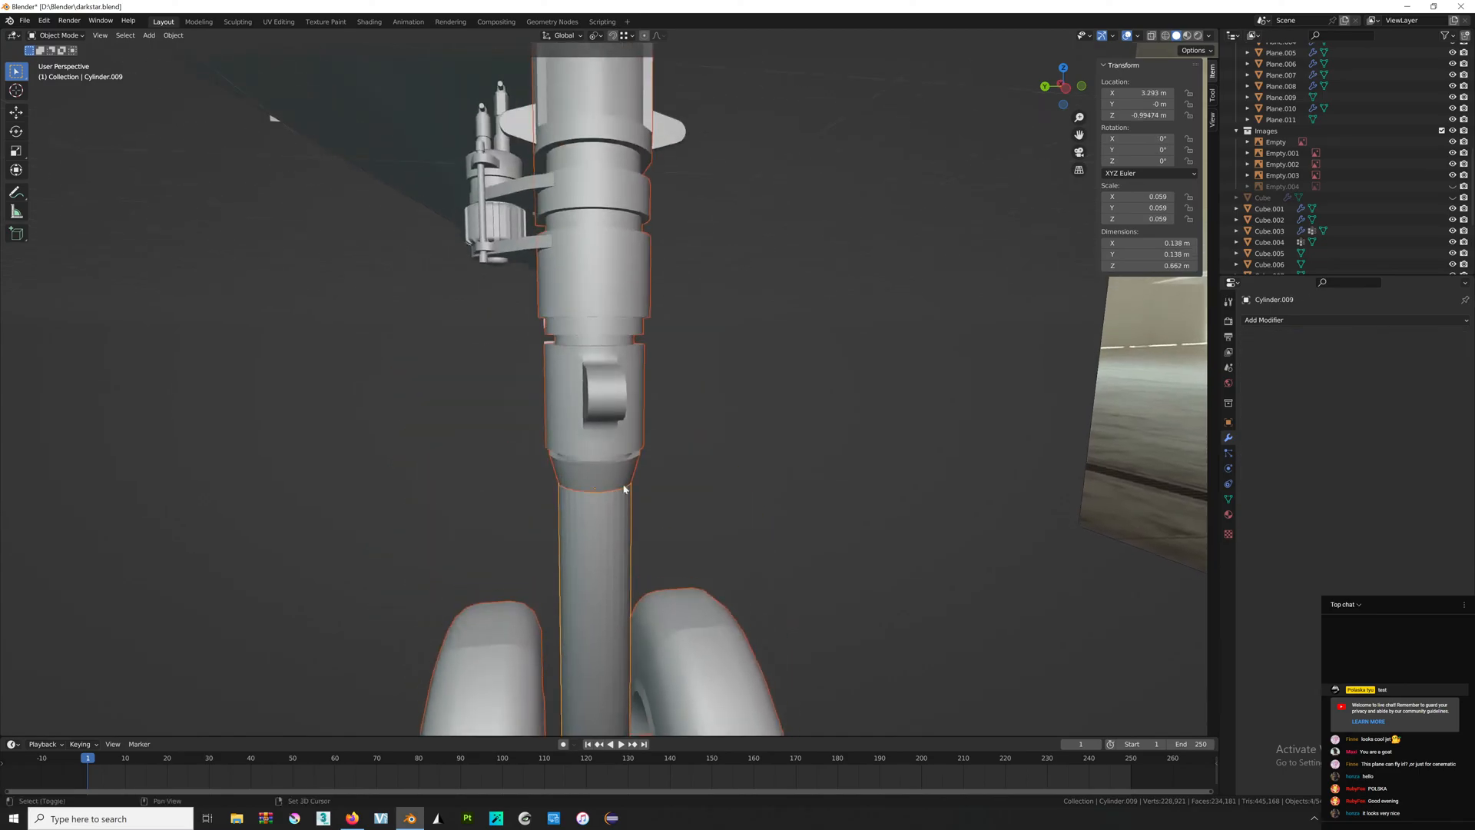
left_click(631, 382, "shift")
key("ctrl+p")
left_click(632, 379)
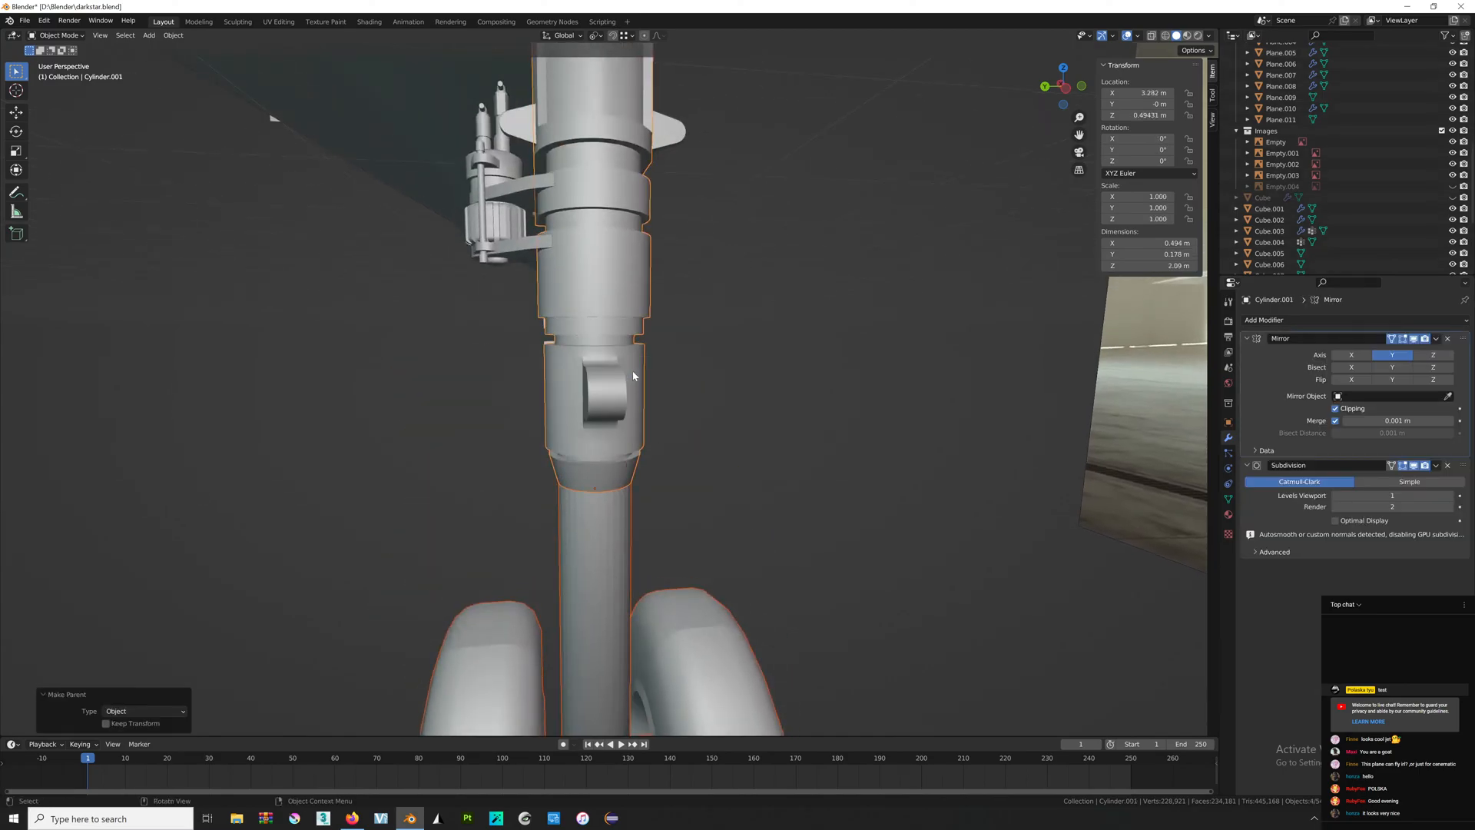
Try moving the main strut to test that the wheels and lower tube follow, and undo the move.
left_click(632, 376)
scroll(634, 304, "down", 5)
middle_click_drag(634, 304, 660, 307)
key("g")
left_click(588, 348)
key("ctrl+z")
middle_click_drag(590, 350, 667, 347)
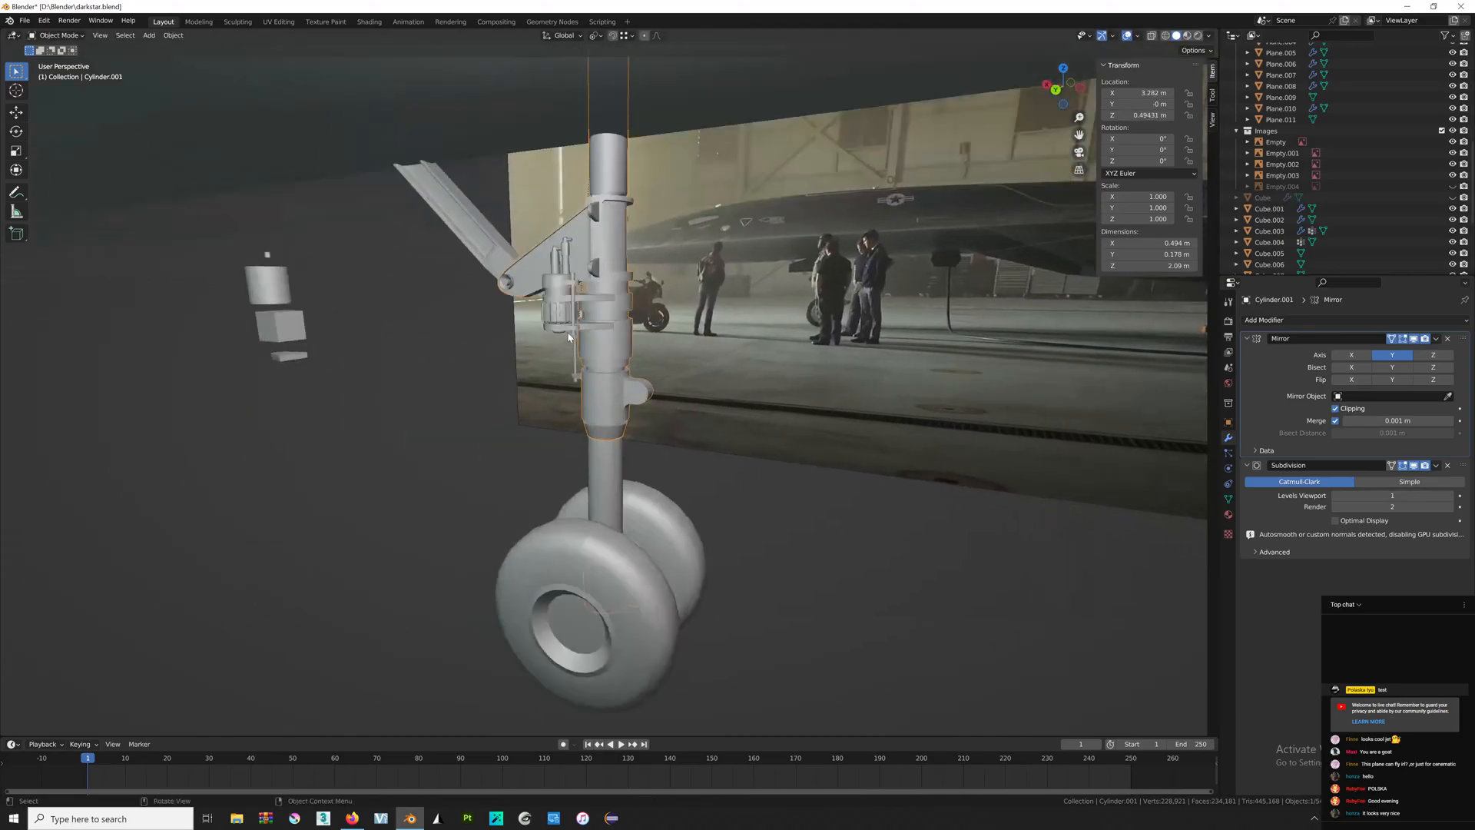
Join the pivot pin between the brace and strut bracket into the parented clamp and cylinder assembly.
middle_click_drag(511, 286, 704, 371, "shift")
scroll(622, 389, "up", 5)
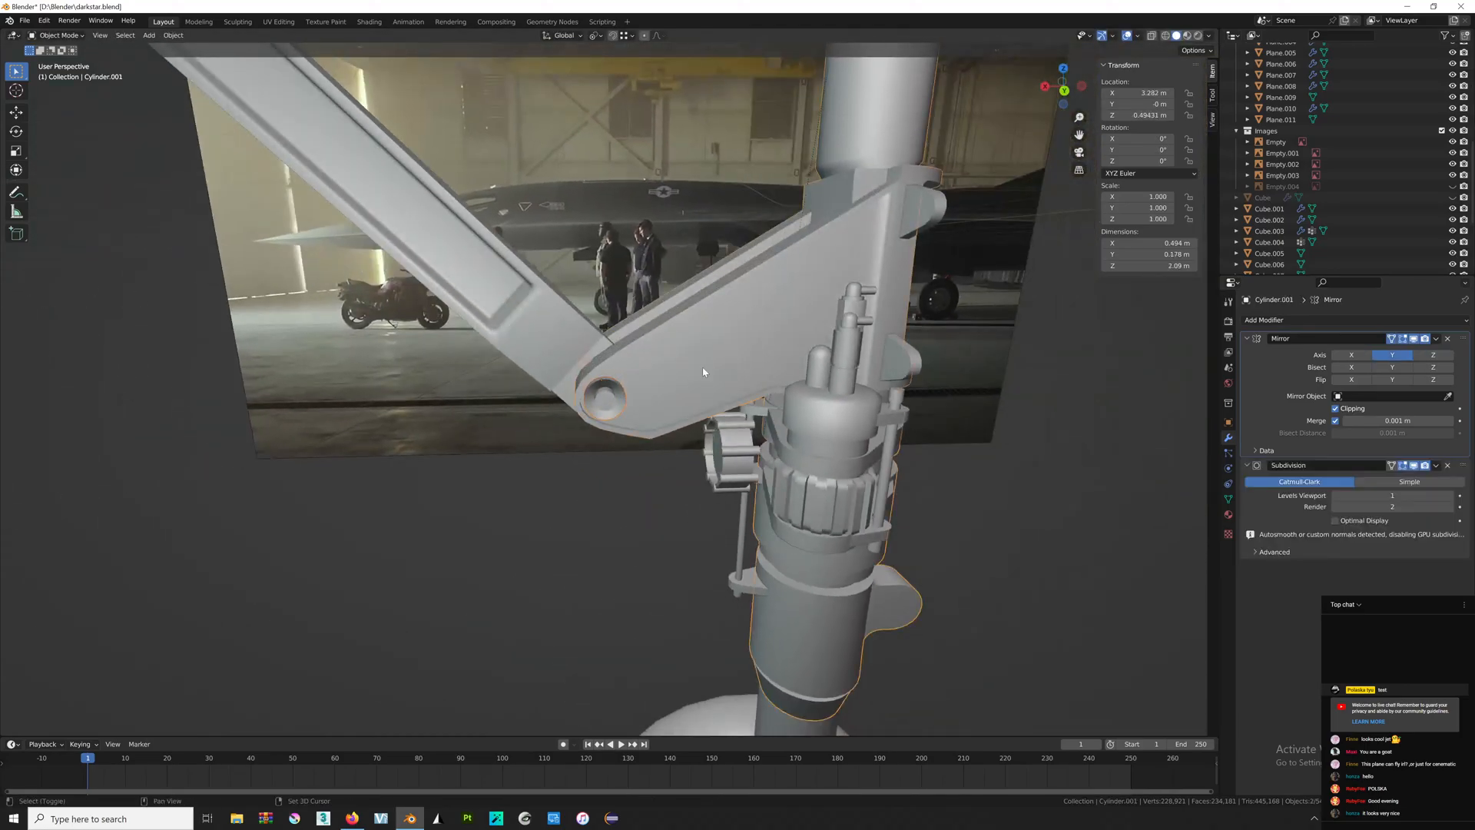
left_click(606, 399)
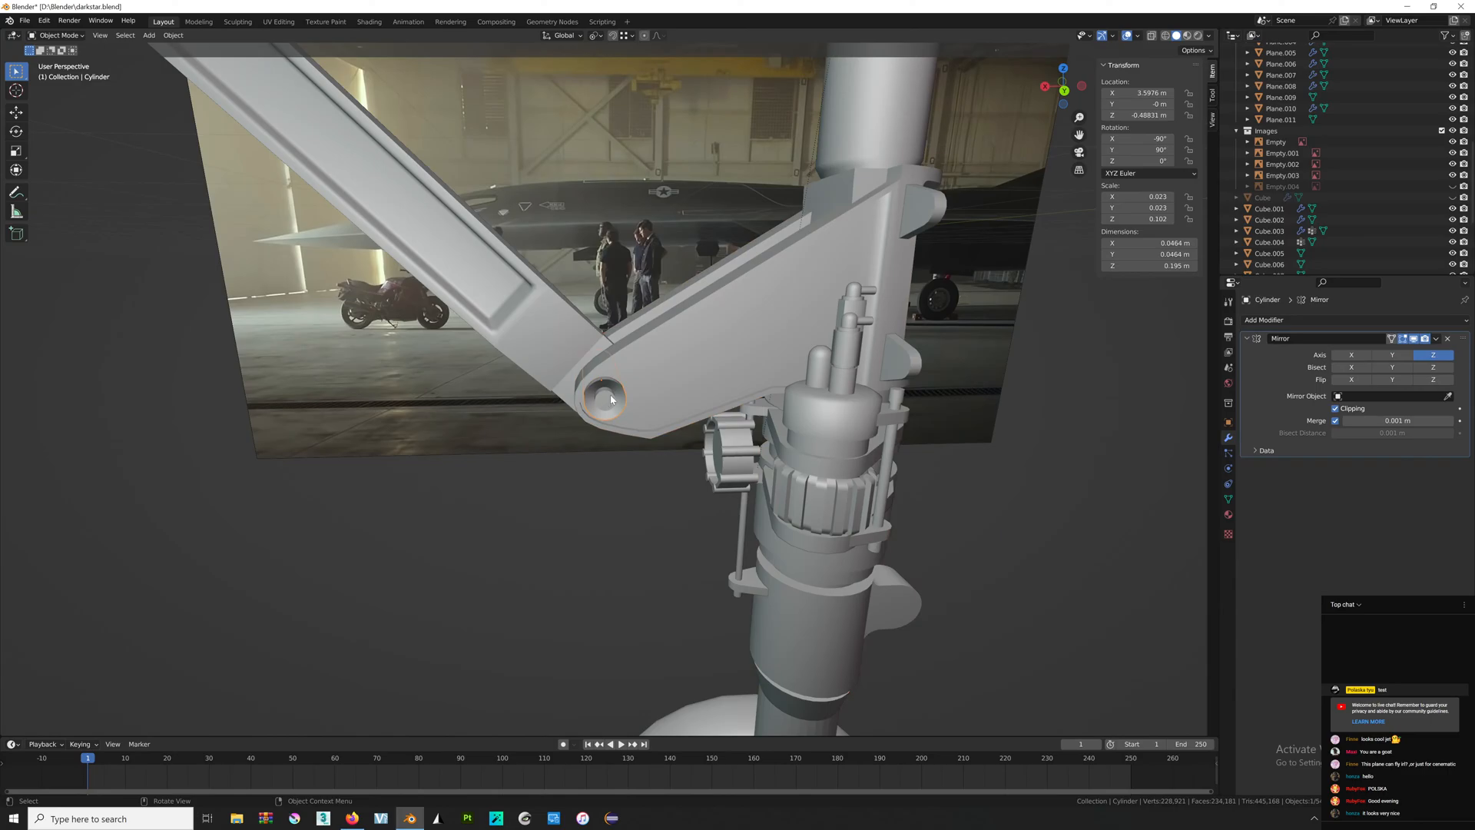
middle_click_drag(656, 373, 668, 370)
scroll(668, 370, "up", 3)
left_click(657, 354)
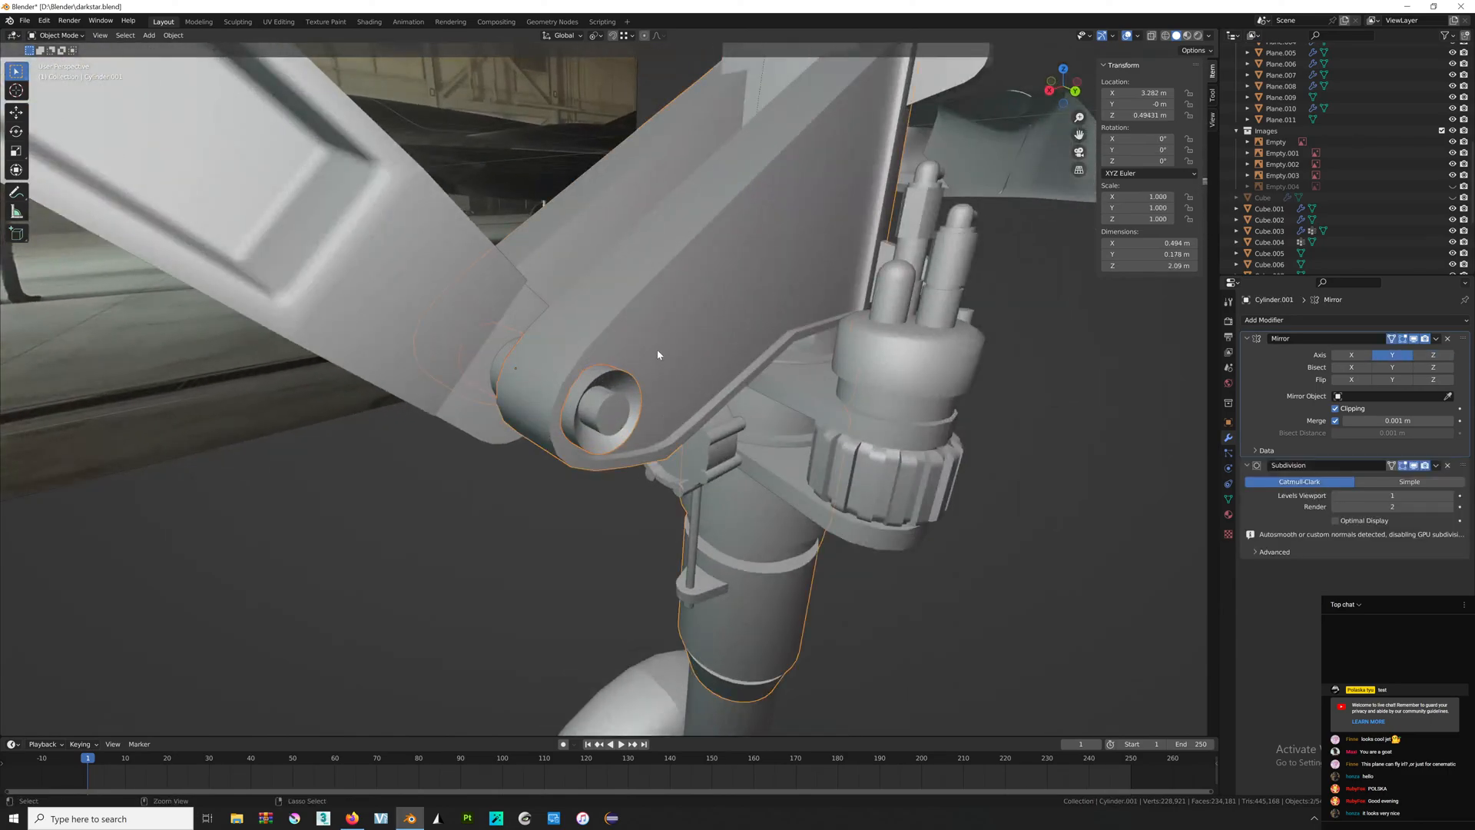
middle_click_drag(657, 354, 663, 389)
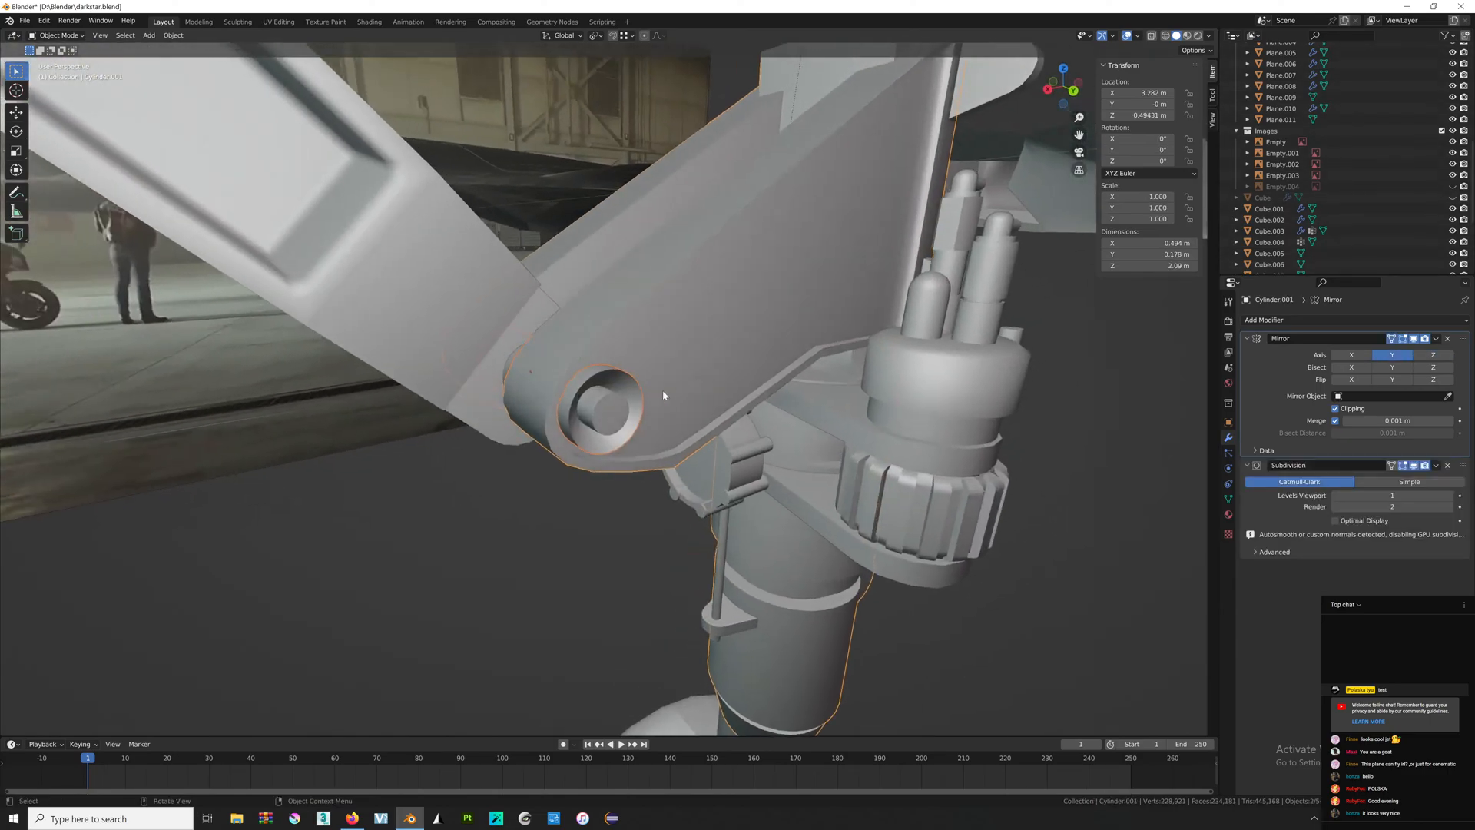
left_click(967, 415, "shift")
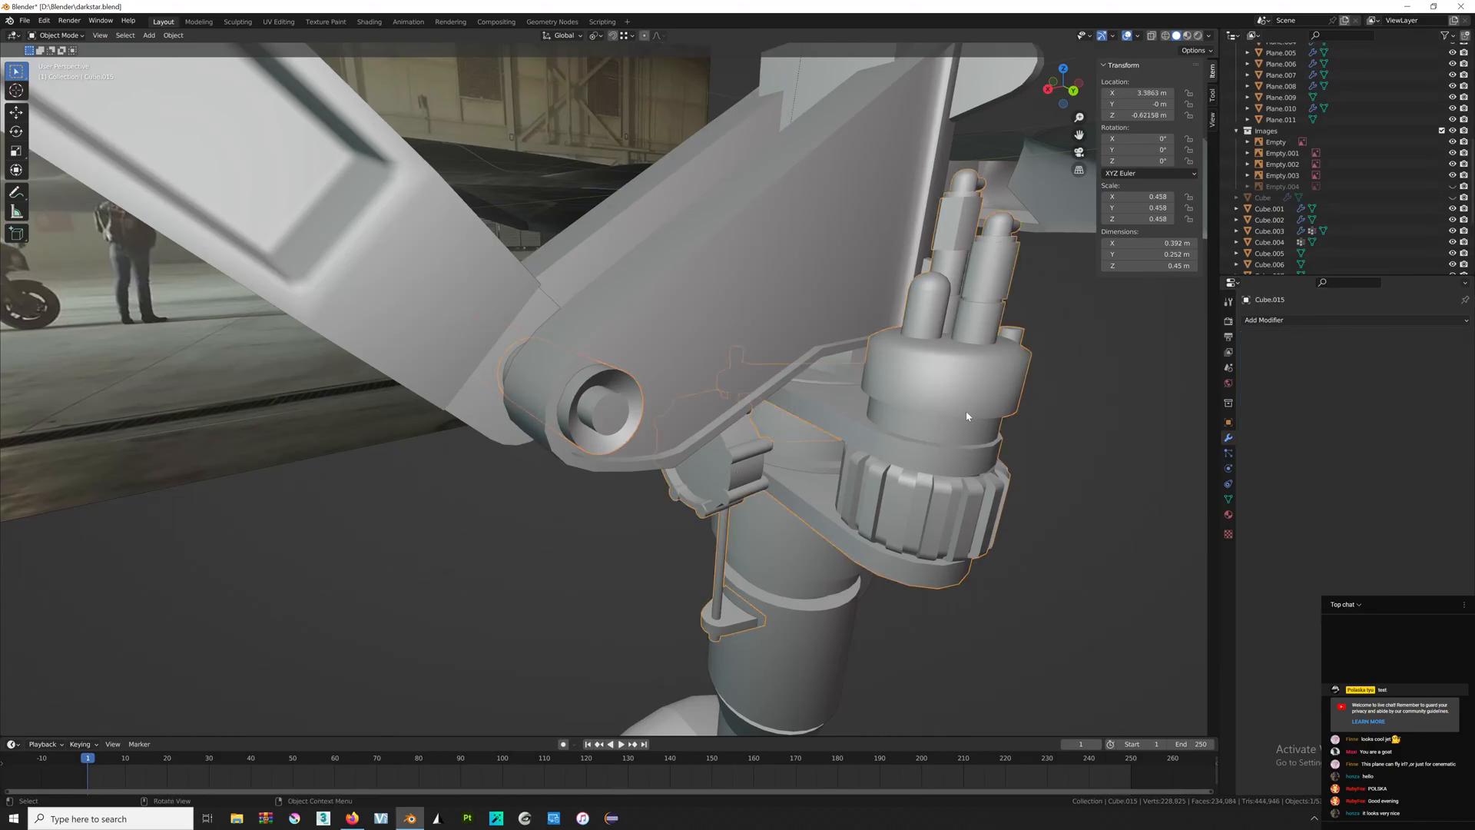
Try moving the main strut to test the pivot pin's attachment, and undo the move.
scroll(965, 413, "down", 8)
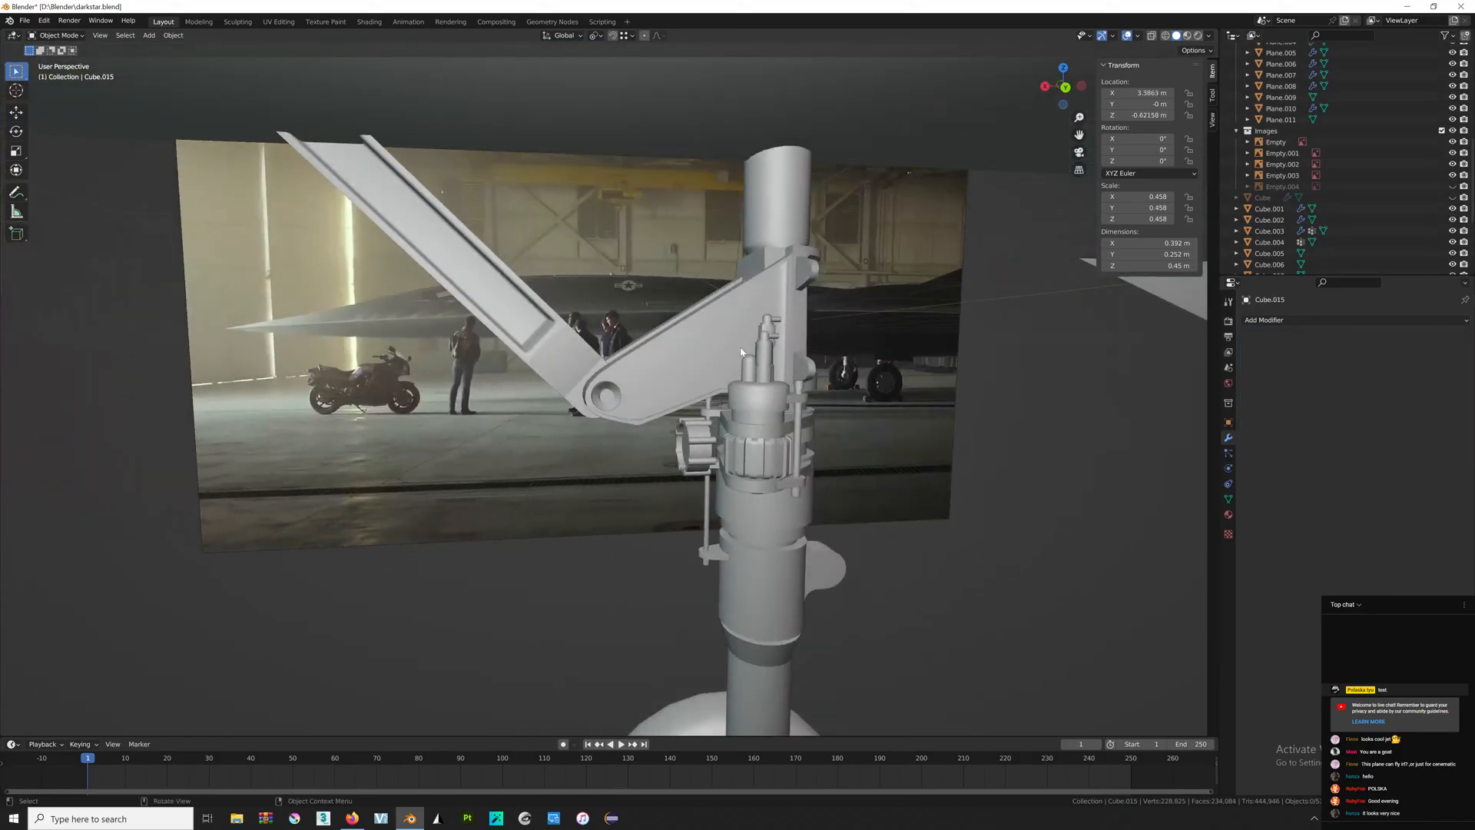
left_click(701, 339)
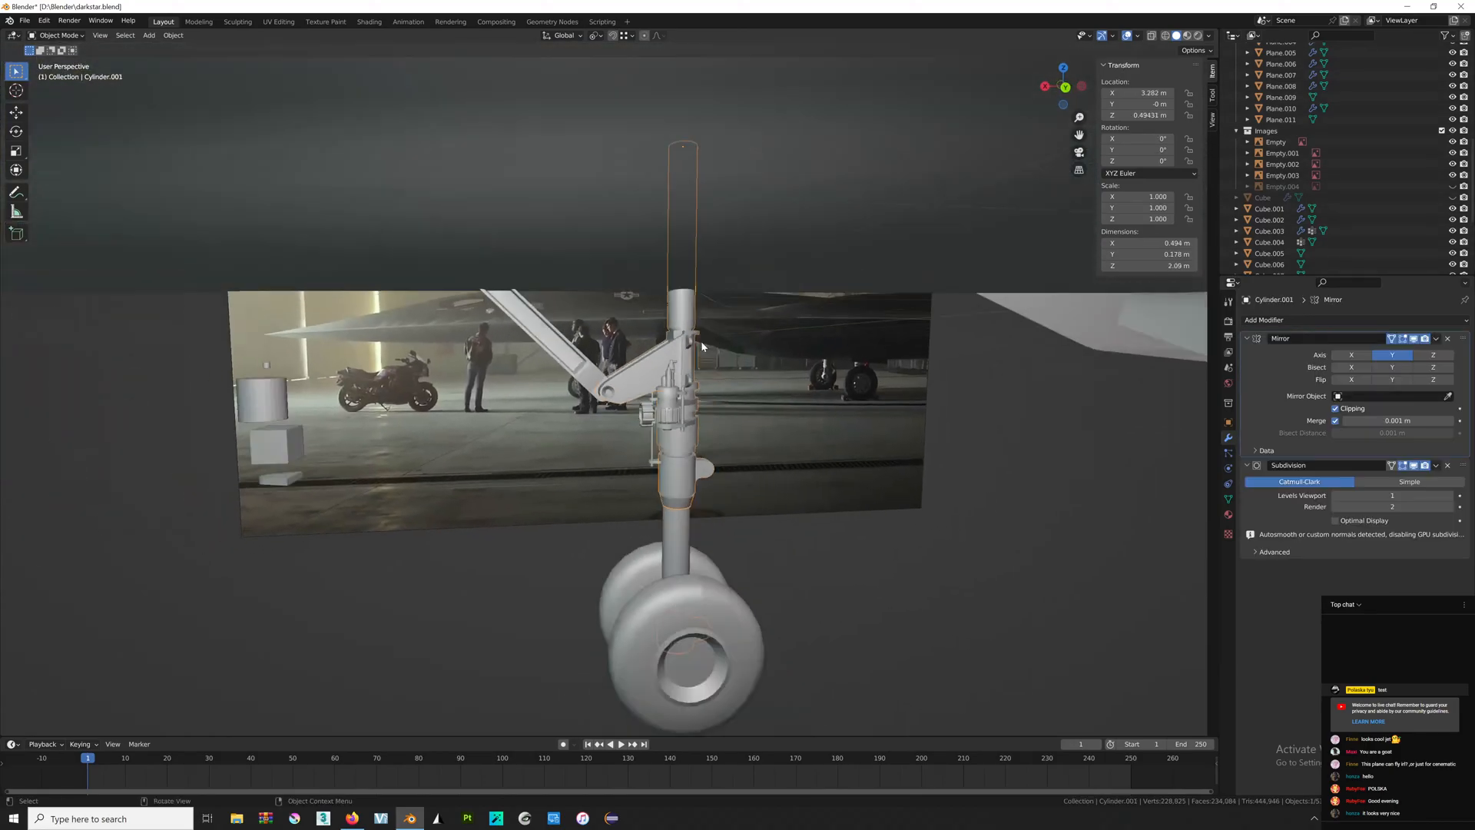
key("g")
left_click(629, 377)
key("ctrl+z")
Select the diagonal brace and limit transforms to affect only origins.
scroll(597, 386, "up", 5)
scroll(570, 365, "up", 3)
middle_click_drag(569, 364, 680, 684, "alt")
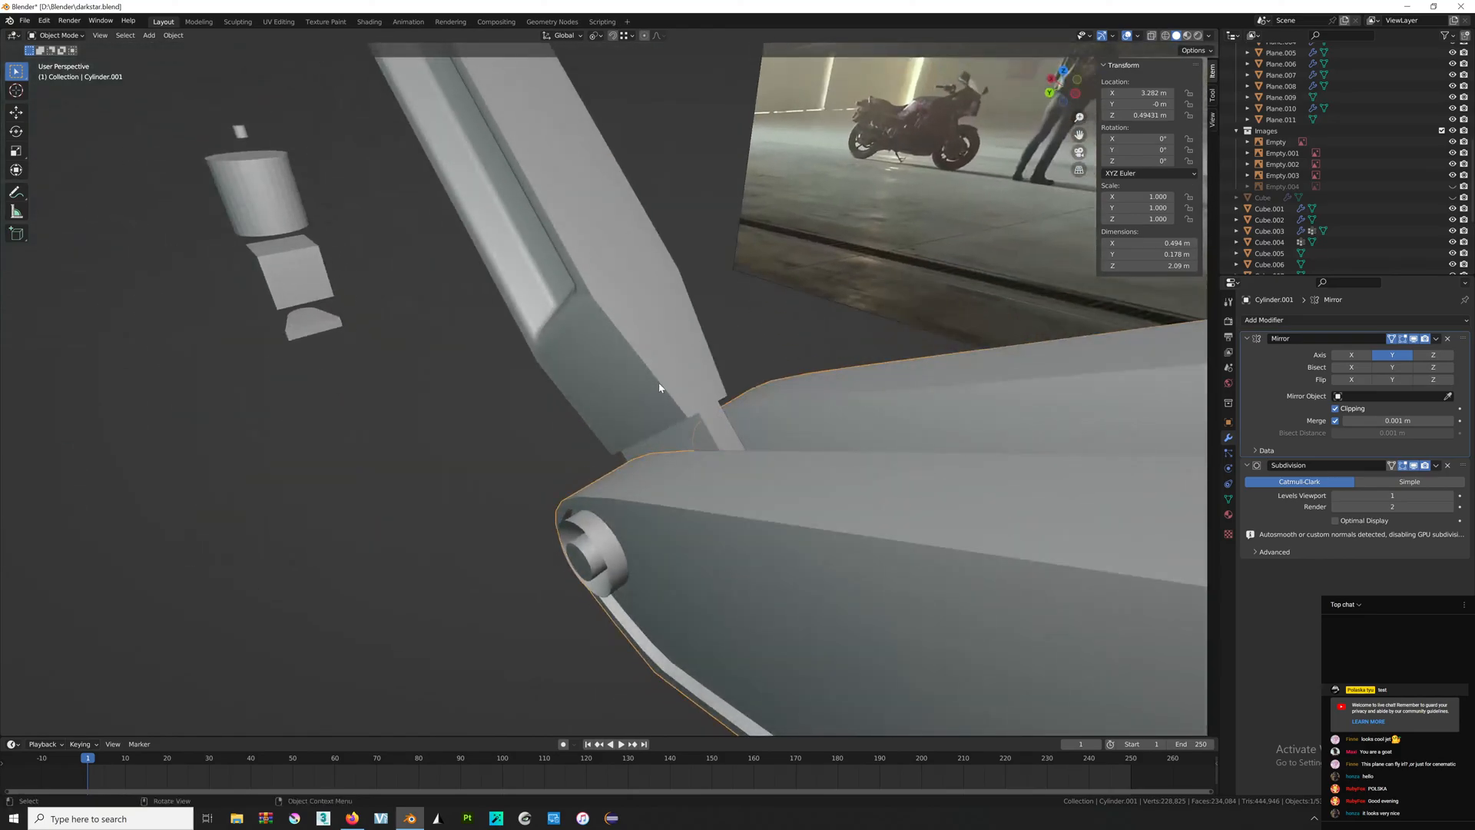
left_click(665, 389)
middle_click_drag(666, 389, 496, 230, "alt")
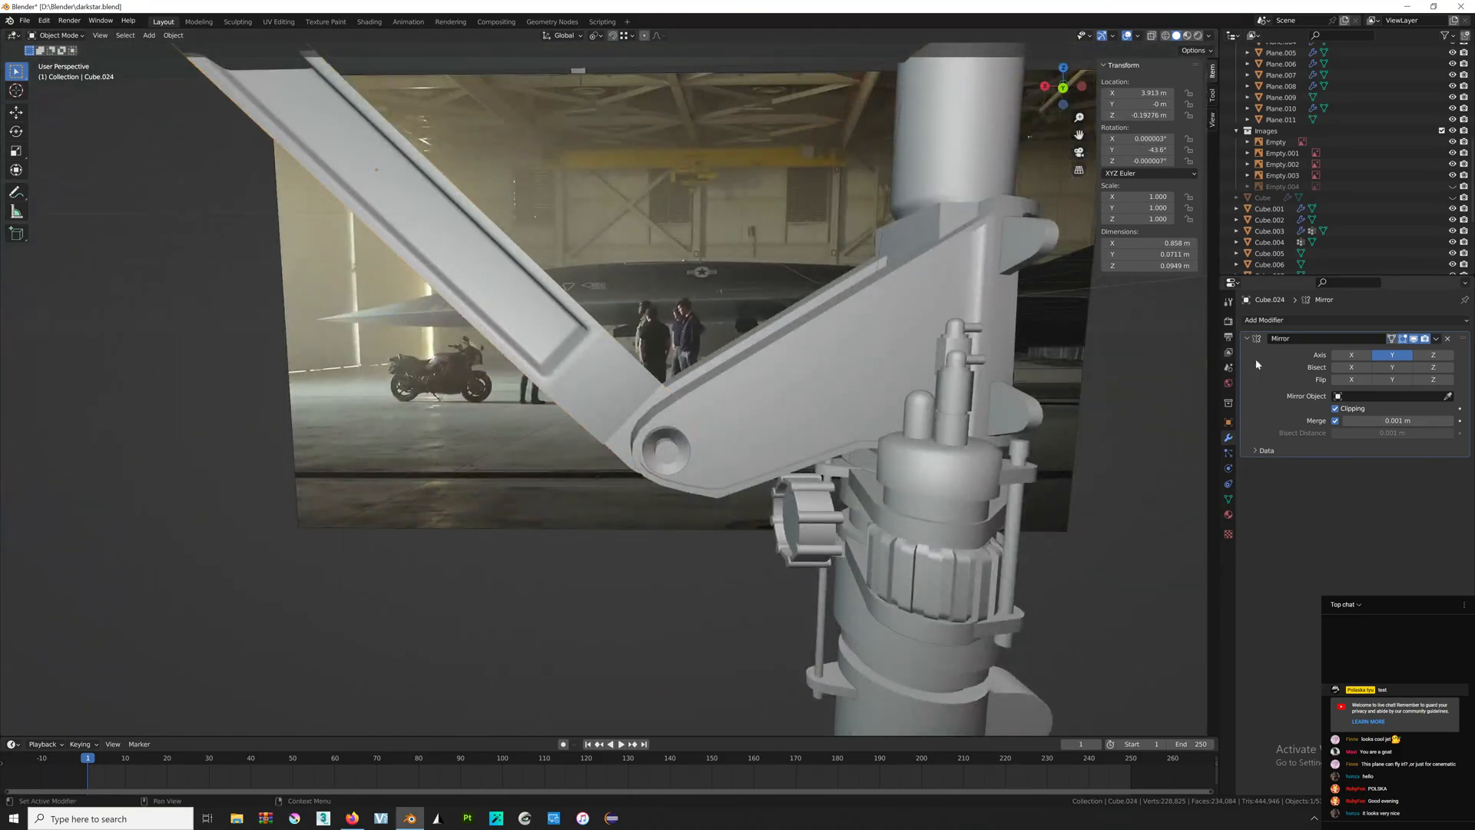
left_click(1229, 300)
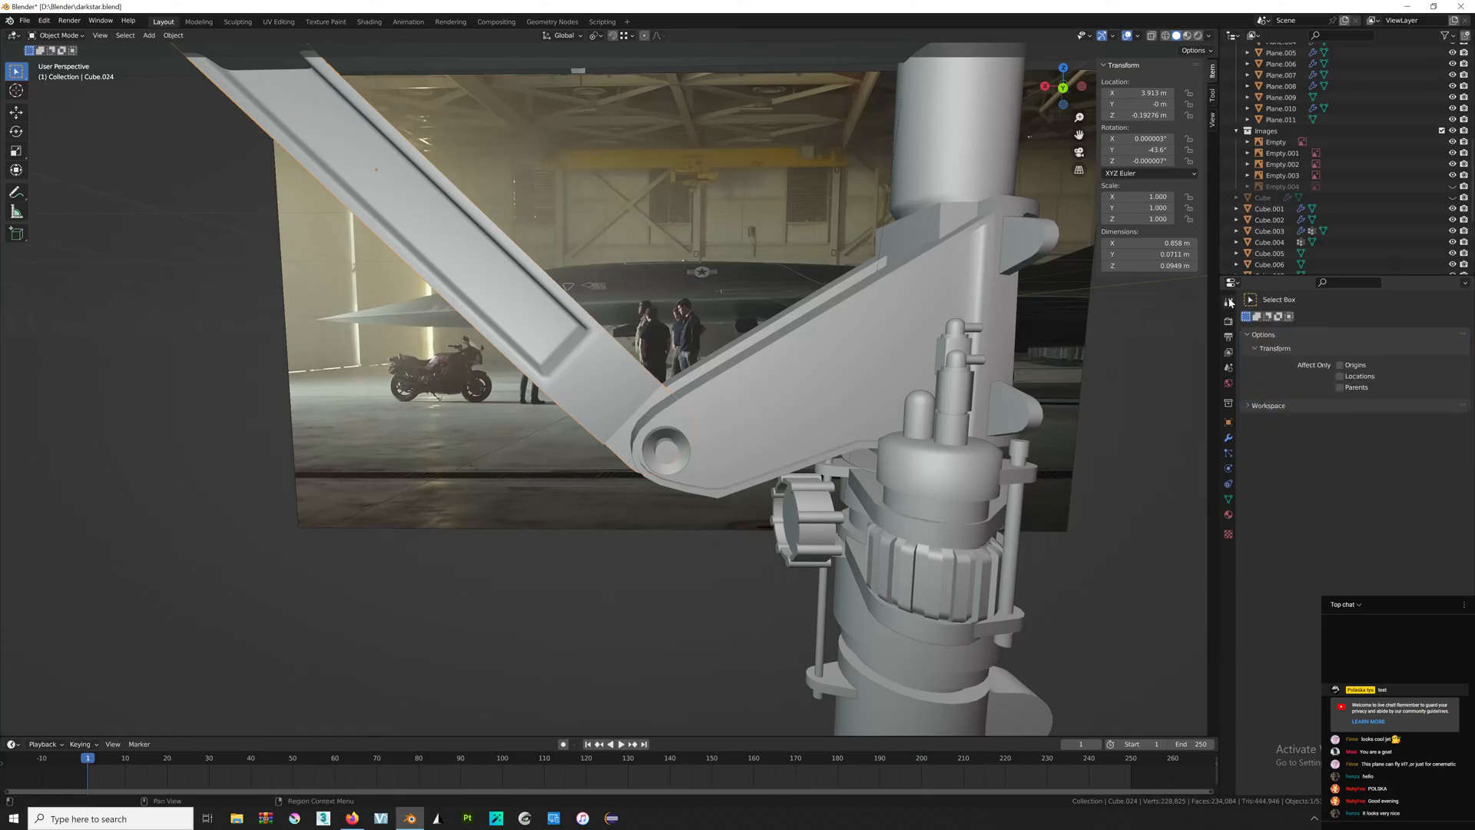
left_click(1342, 365)
In back view, move the brace's origin about -0.435 m along its local X axis to the pivot pin.
left_click(1063, 92)
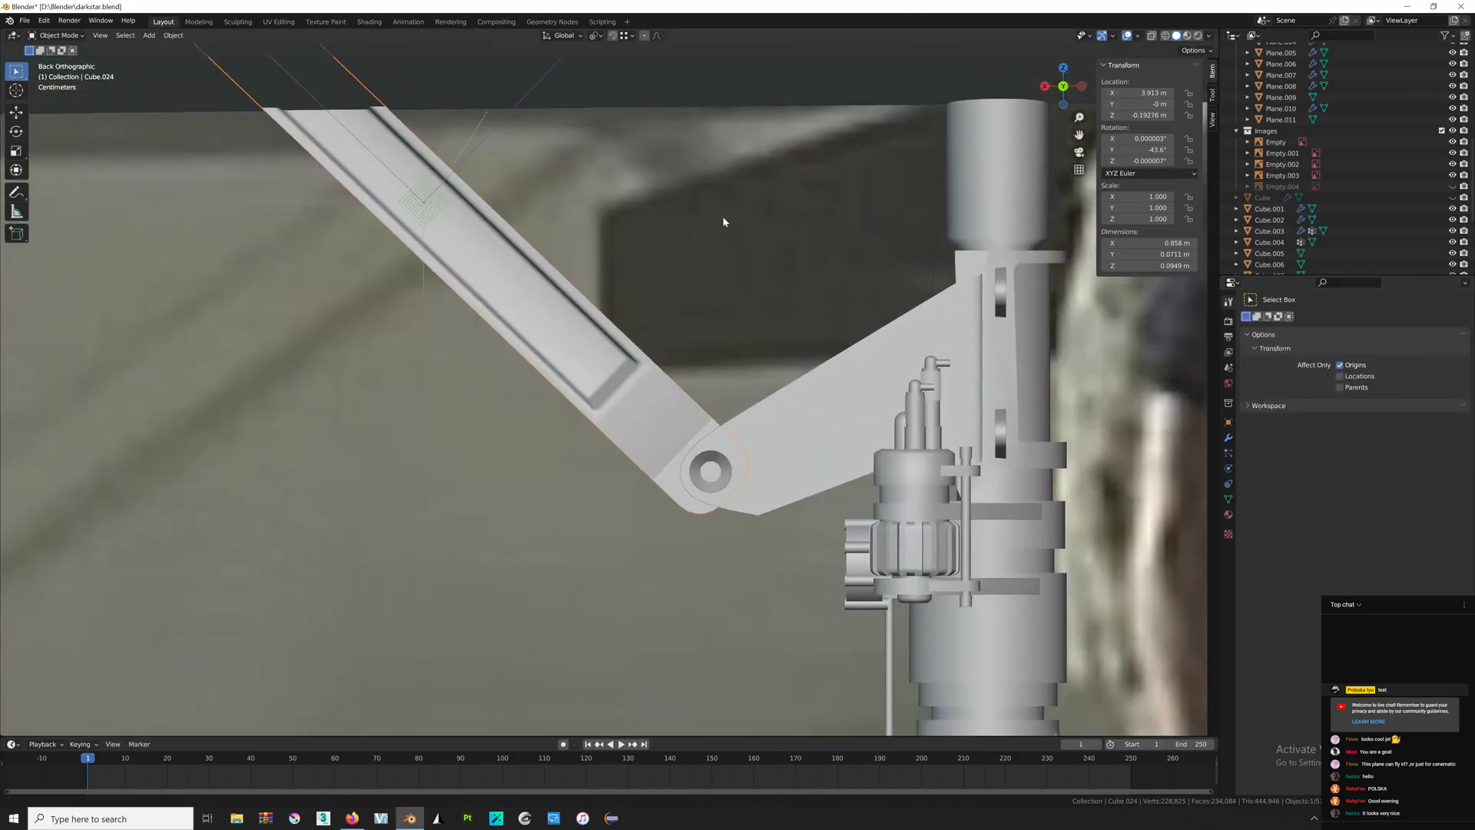
key("g")
key("x")
key("x")
left_click(930, 455)
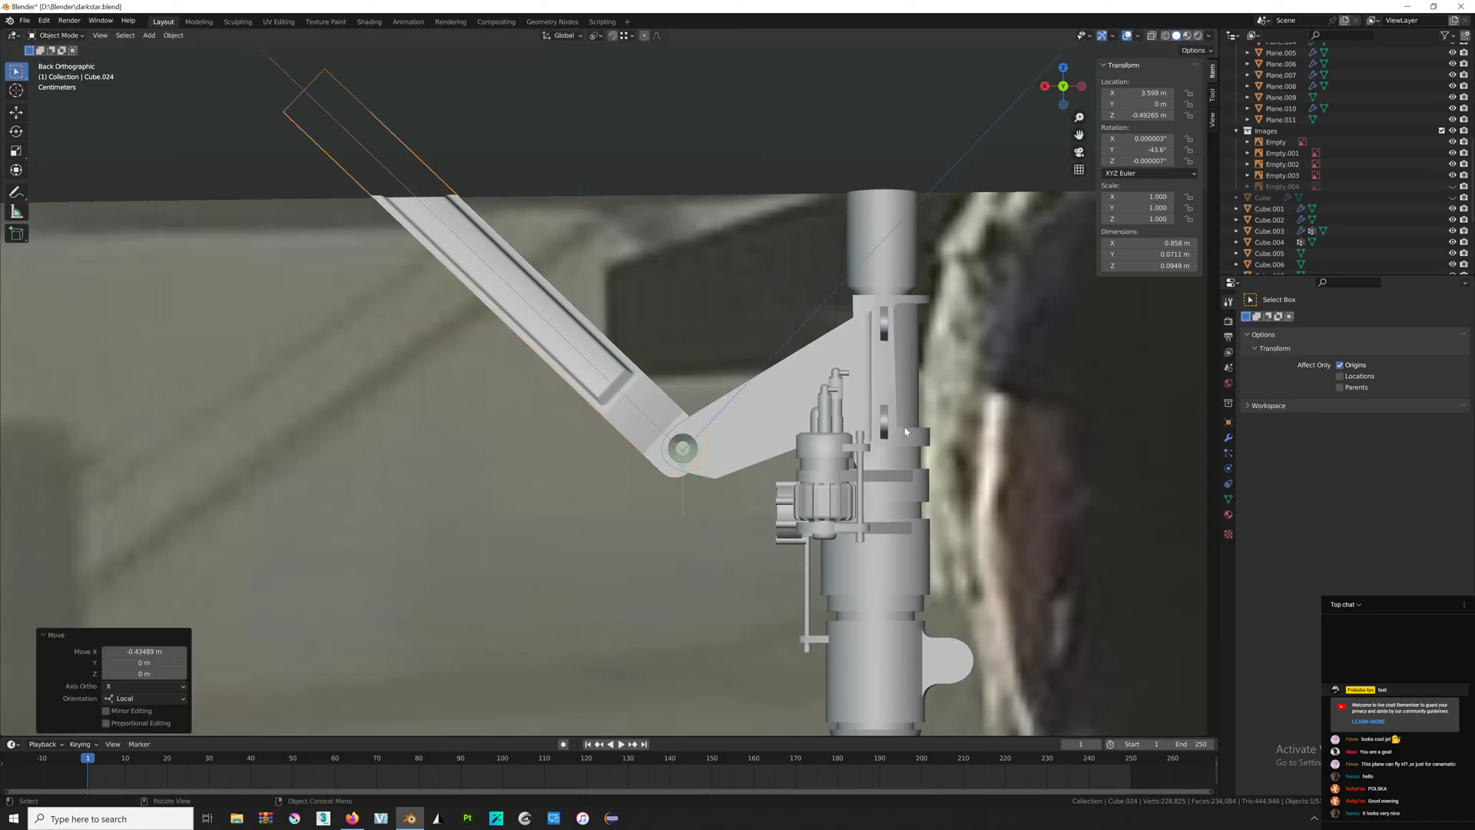
Fine-tune the brace's origin onto the pivot pin's centre in wireframe and turn off origins-only transforms.
scroll(786, 342, "up", 8)
key("shift+z")
key("shift+z")
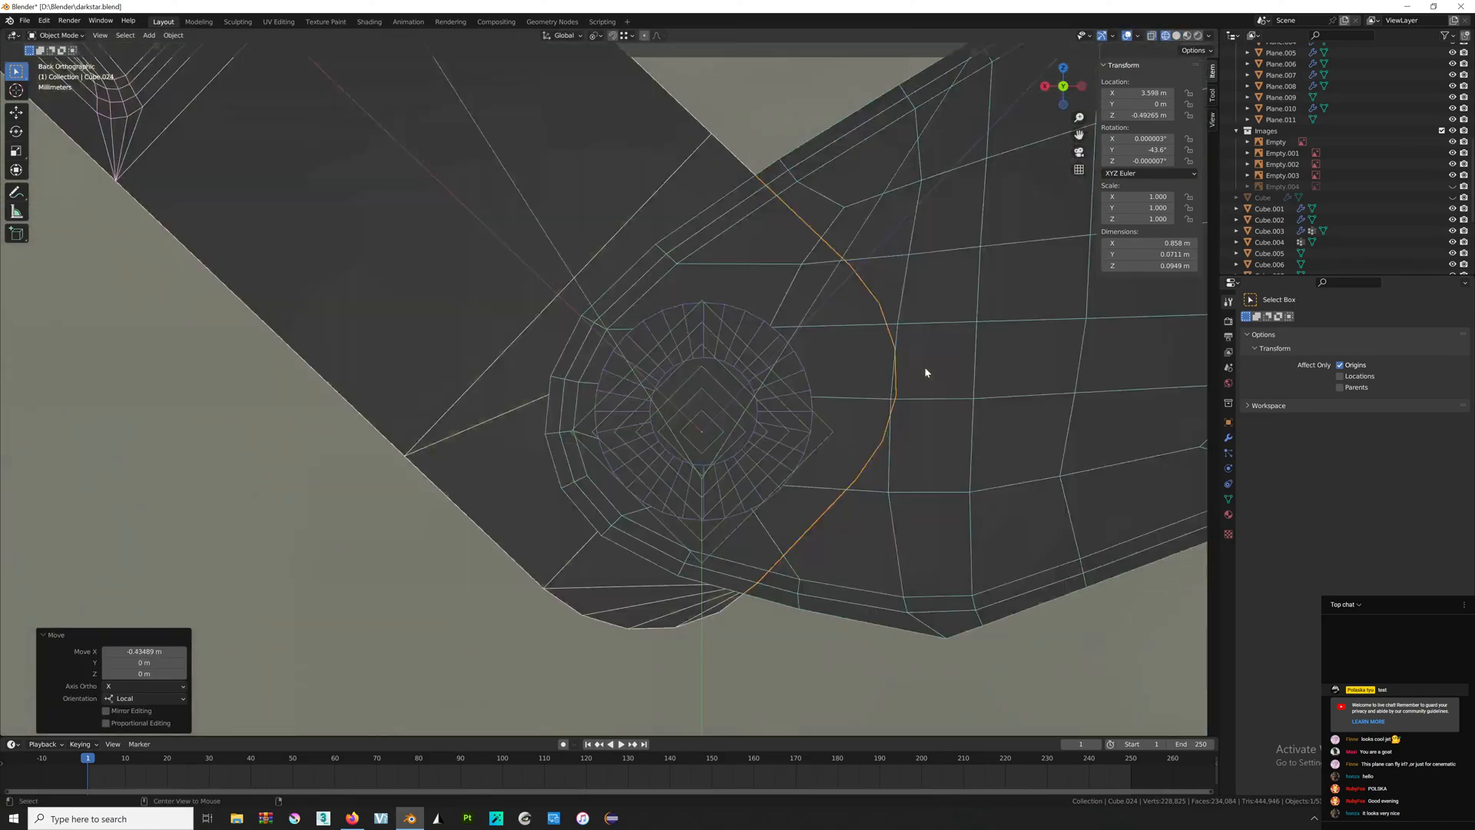
key("g")
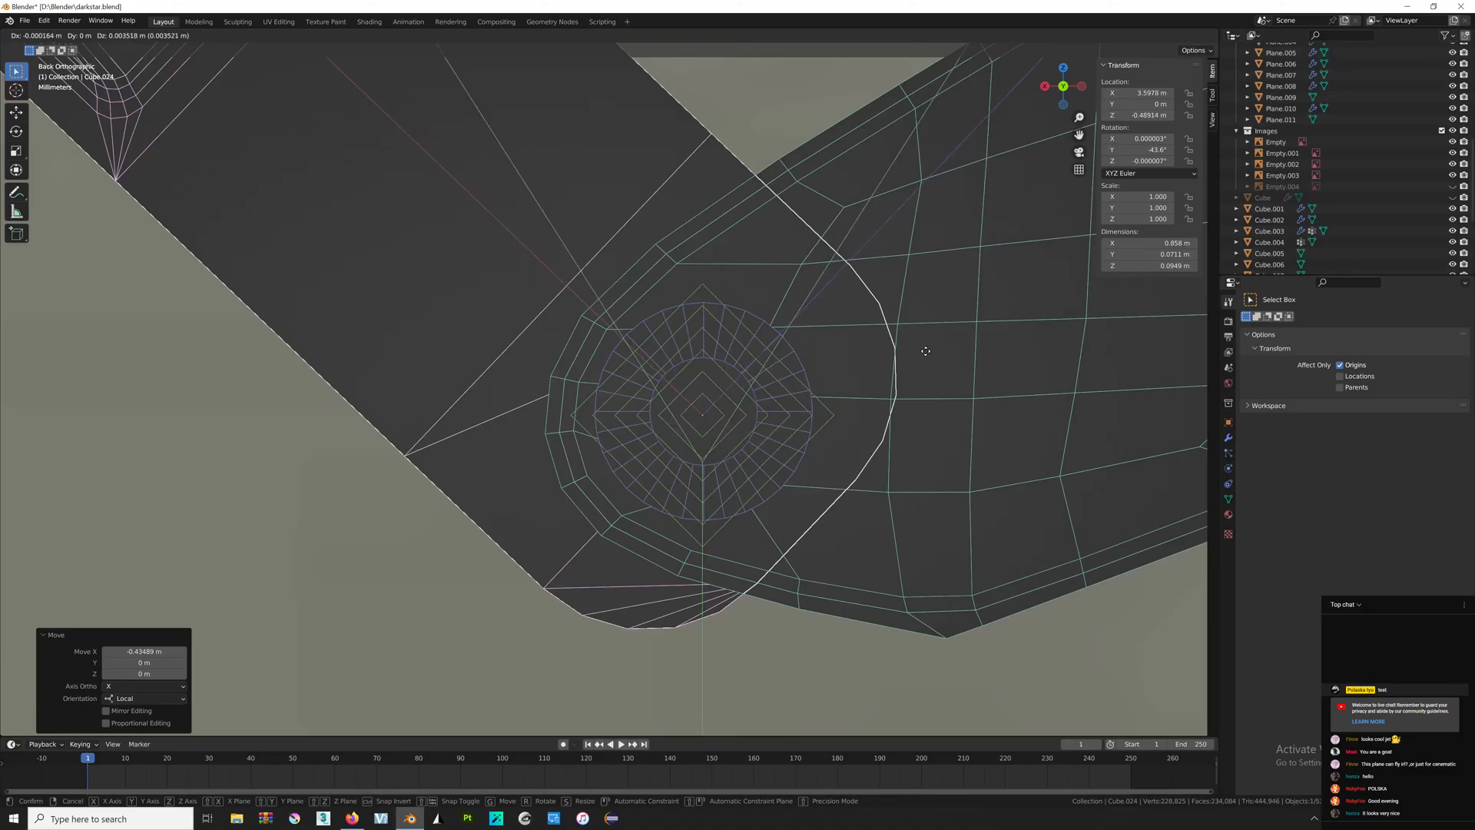
left_click(925, 351)
scroll(1086, 396, "down", 3)
left_click(1345, 371)
scroll(960, 368, "down", 7)
scroll(695, 344, "down", 1)
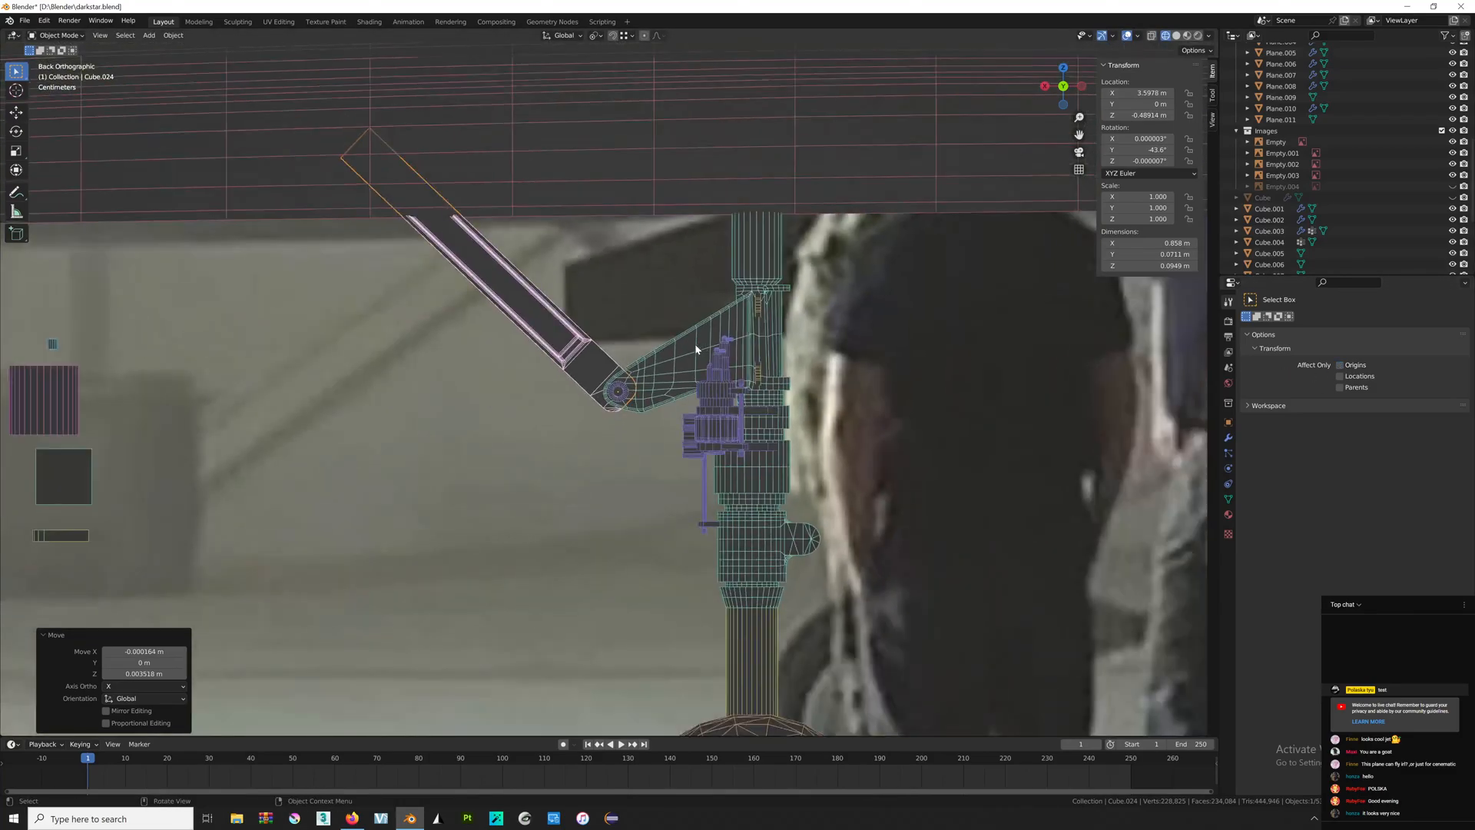
Parent the diagonal brace to the main strut using the Object parent type.
middle_click_drag(694, 343, 708, 353)
scroll(621, 351, "up", 3)
left_click(714, 380, "shift")
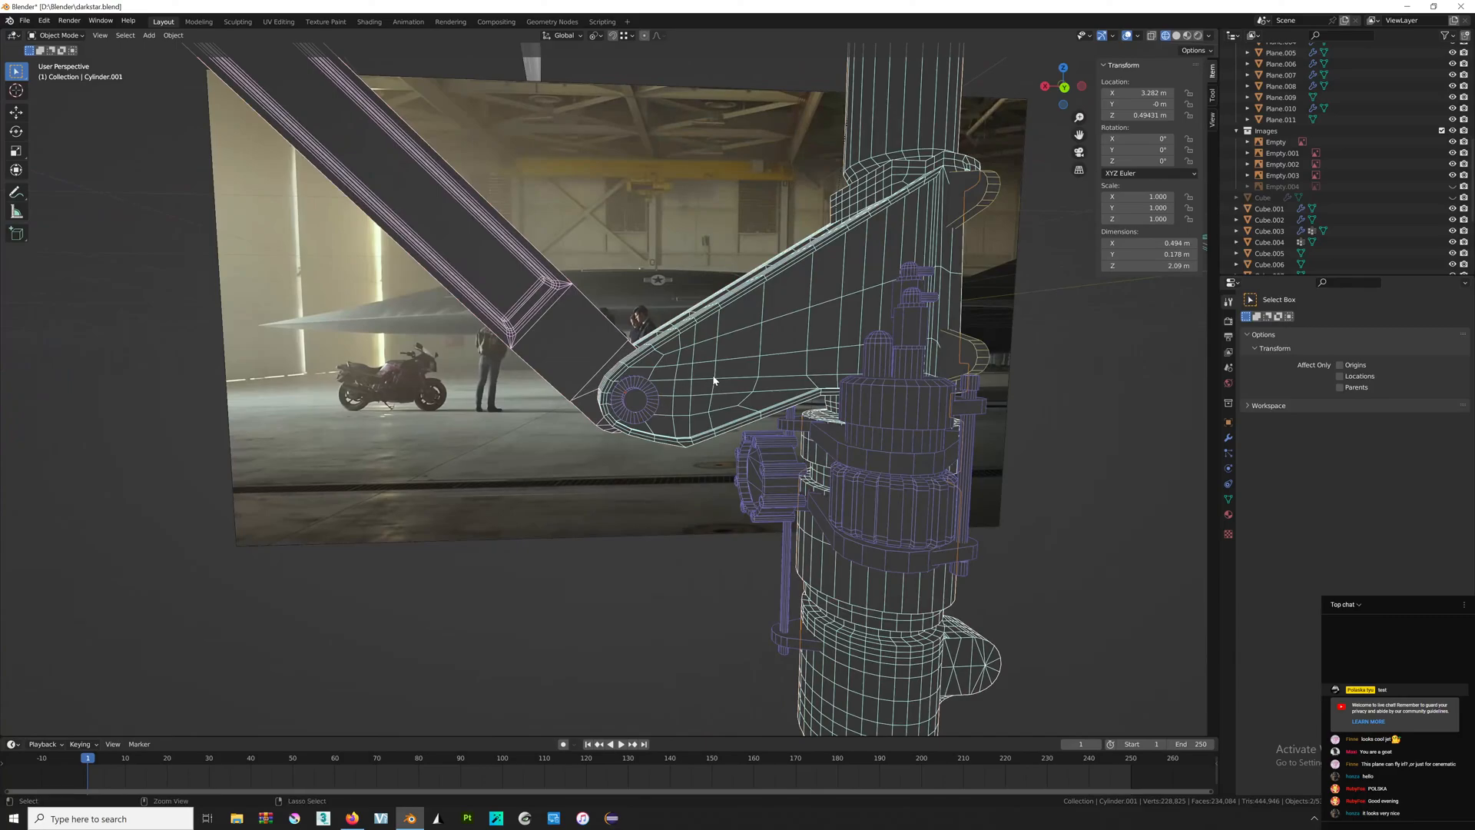
key("ctrl+p")
left_click(715, 378)
Try rotating the main strut about the Y axis to test the gear's folding, and undo the rotation.
left_click(843, 367)
scroll(845, 344, "down", 7)
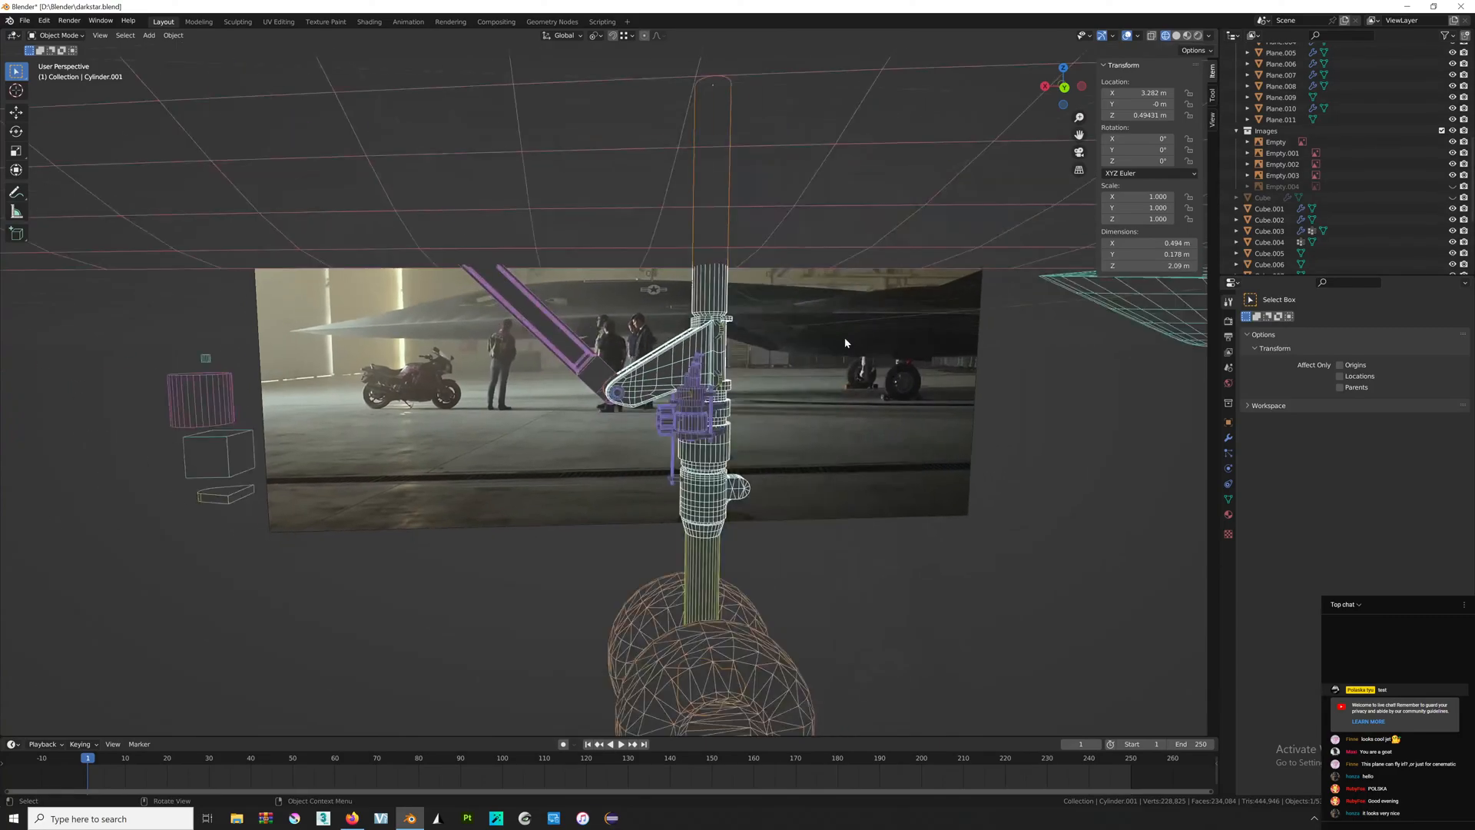
middle_click_drag(661, 347, 732, 313)
key("r")
key("y")
left_click(653, 491)
scroll(753, 384, "down", 4)
key("ctrl+z")
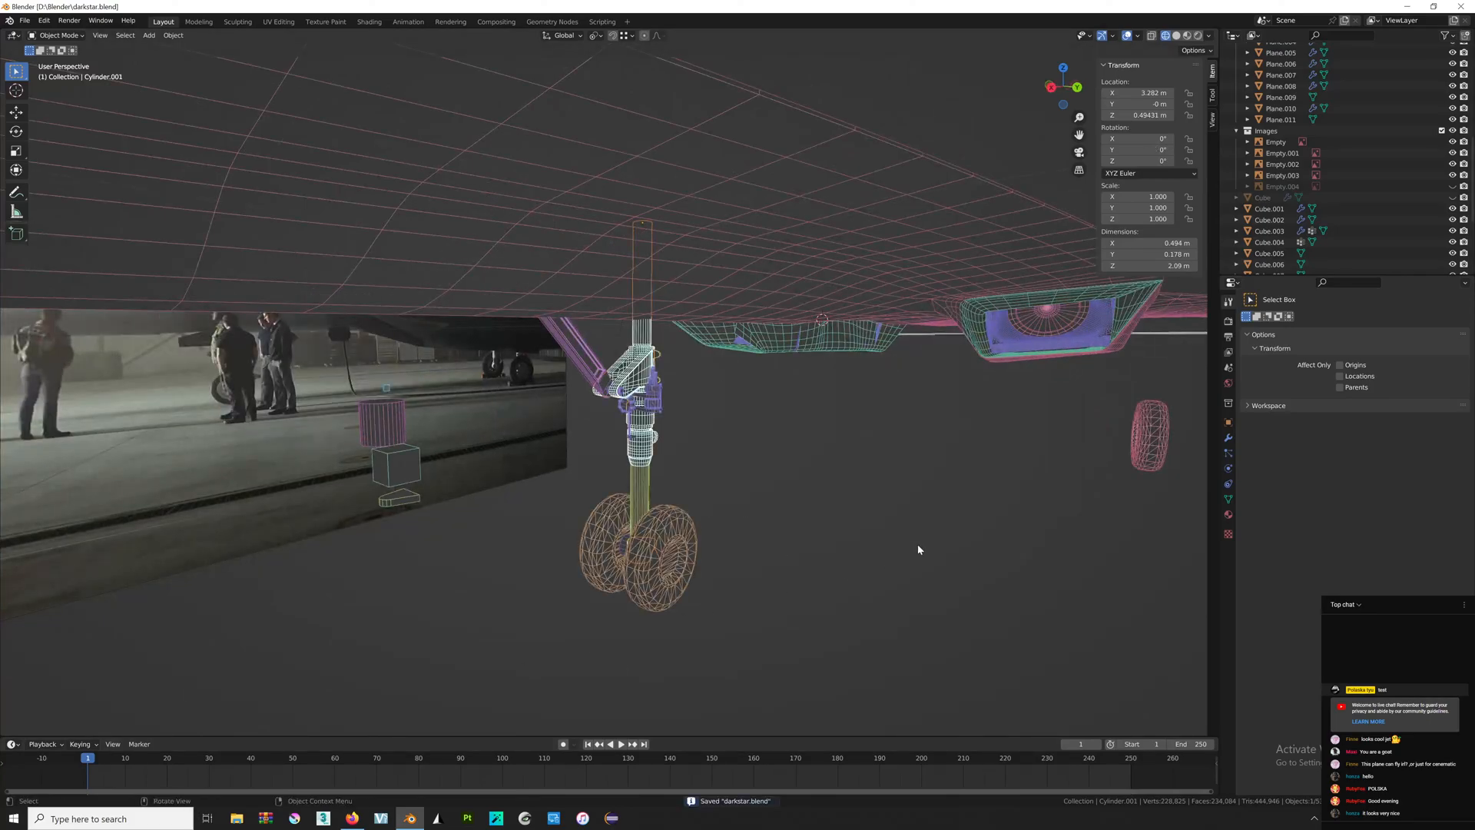
Keyframe the main strut's location and rotation at frame 1, and switch to front view.
key("i")
left_click(918, 545)
left_click(1080, 88)
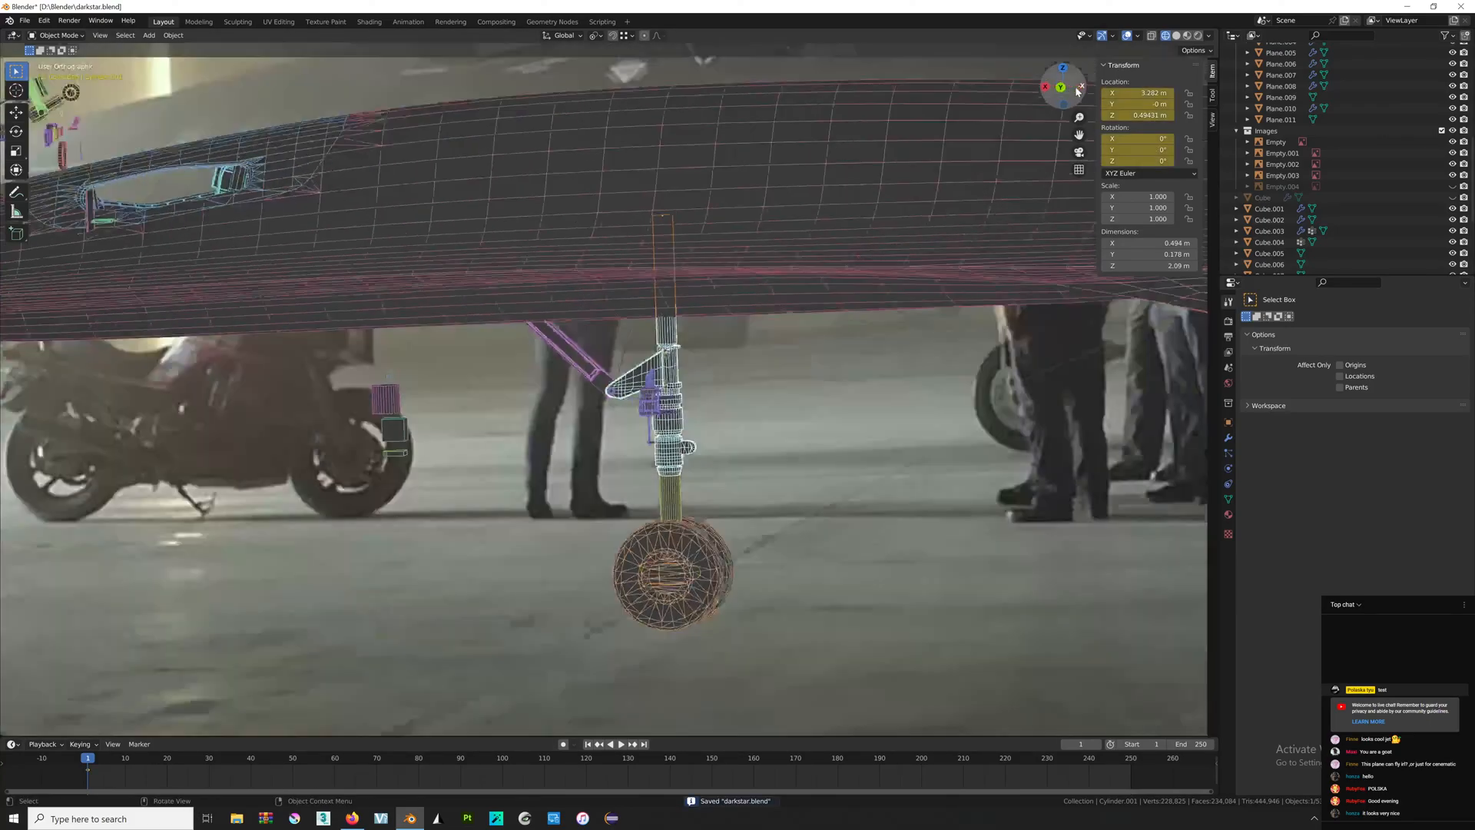
left_click(1047, 89)
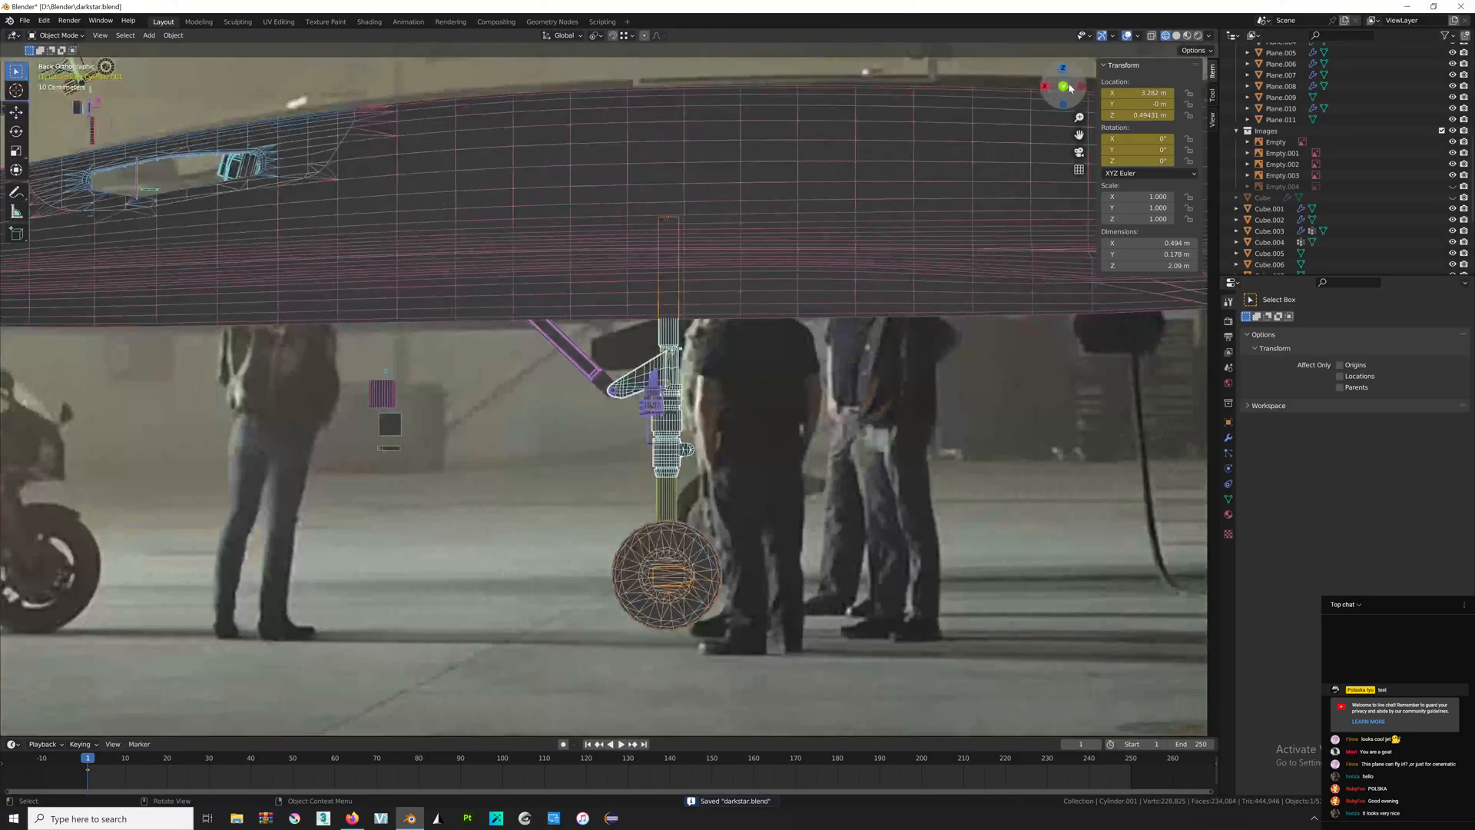
left_click(1068, 88)
Hide the hangar reference image covering the front view and reselect the main strut.
left_click(1049, 463)
scroll(1049, 463, "down", 8)
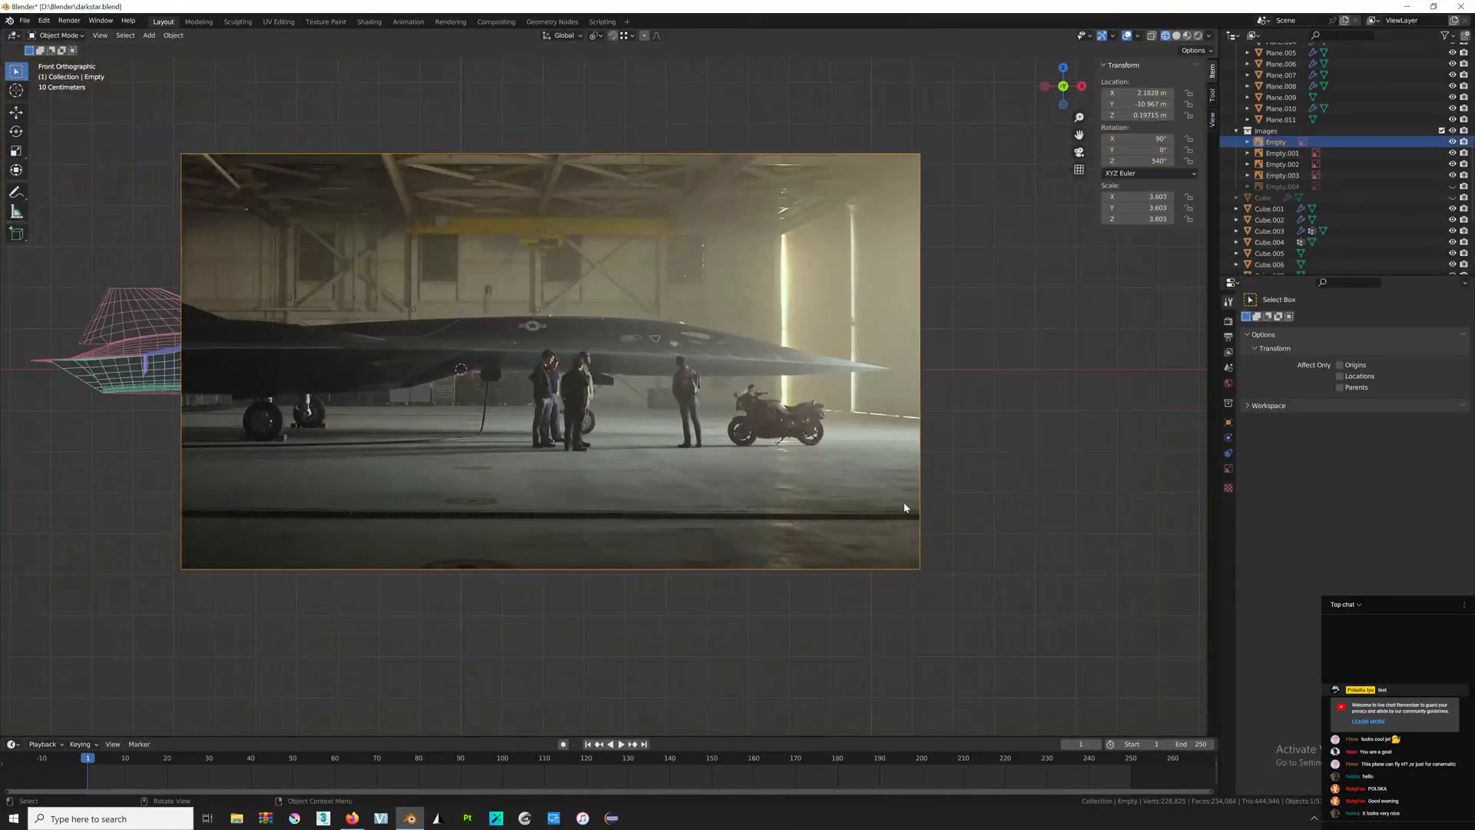
key("h")
scroll(602, 362, "up", 7)
left_click(567, 344)
middle_click_drag(567, 343, 596, 387, "shift")
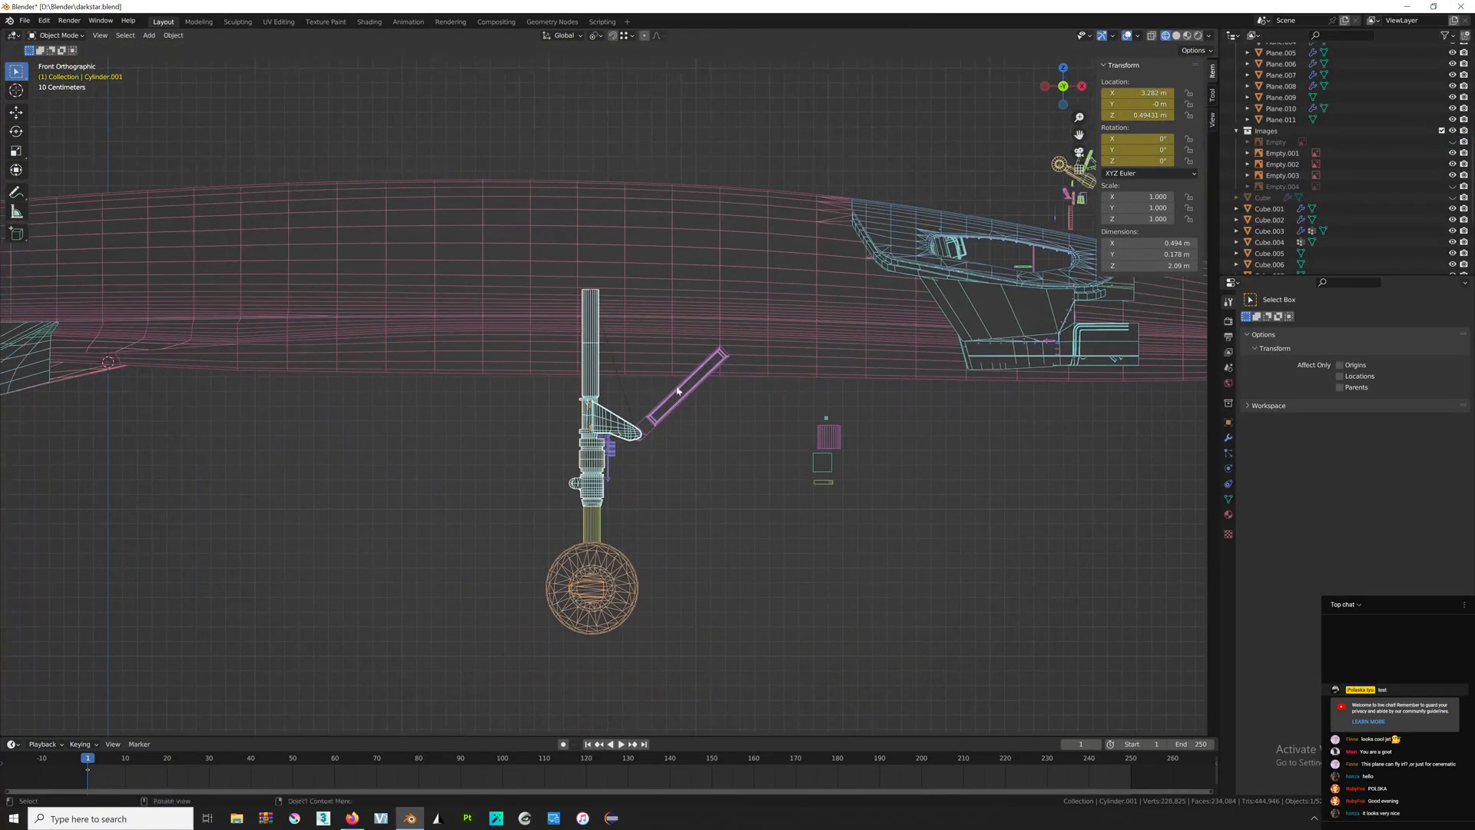
Try rotating the main strut -90° about the global Y axis to fold the gear into the fuselage.
scroll(910, 425, "up", 4)
scroll(910, 425, "down", 4)
key("r")
key("y")
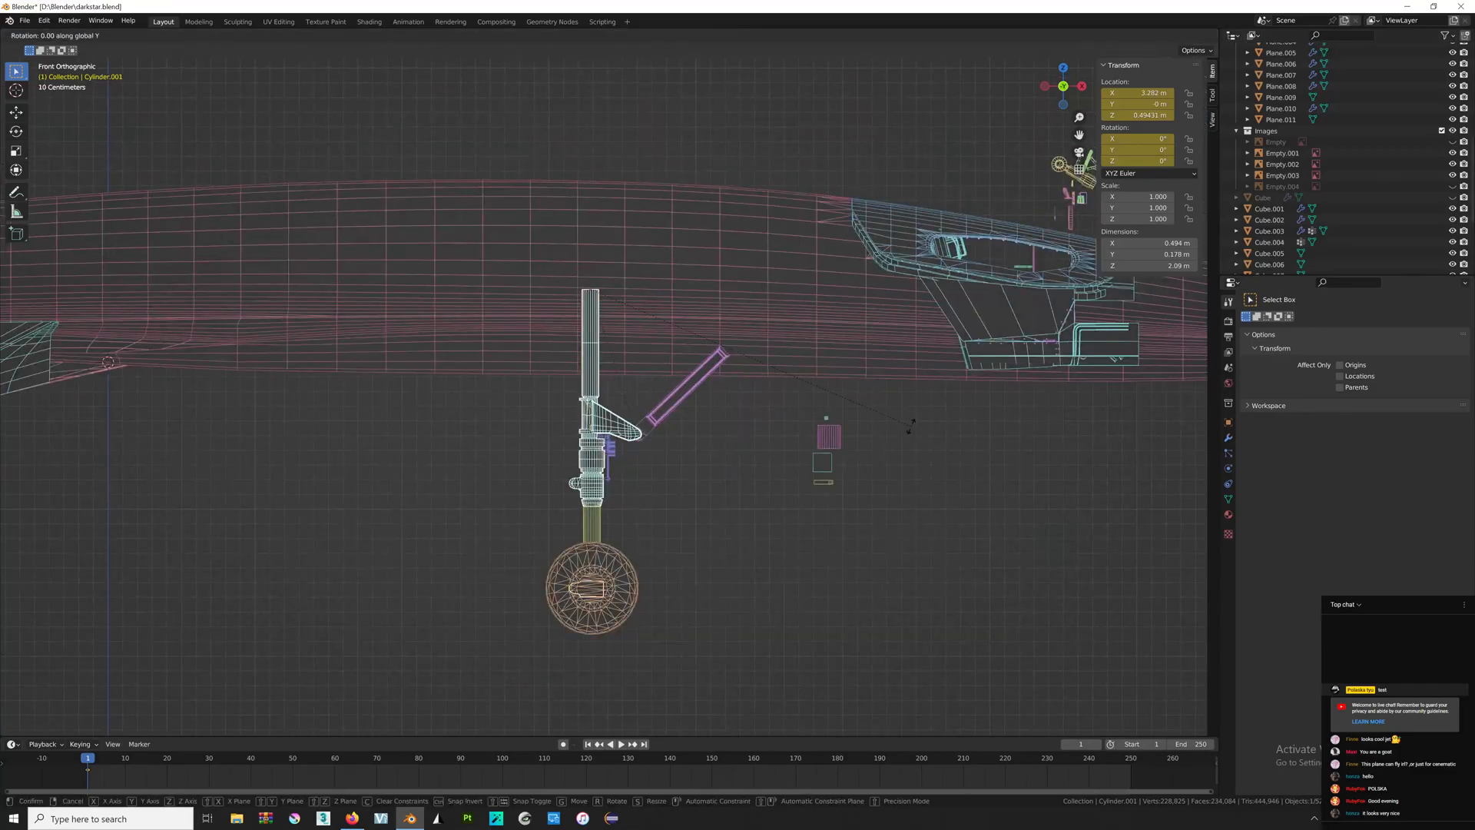
type("-90")
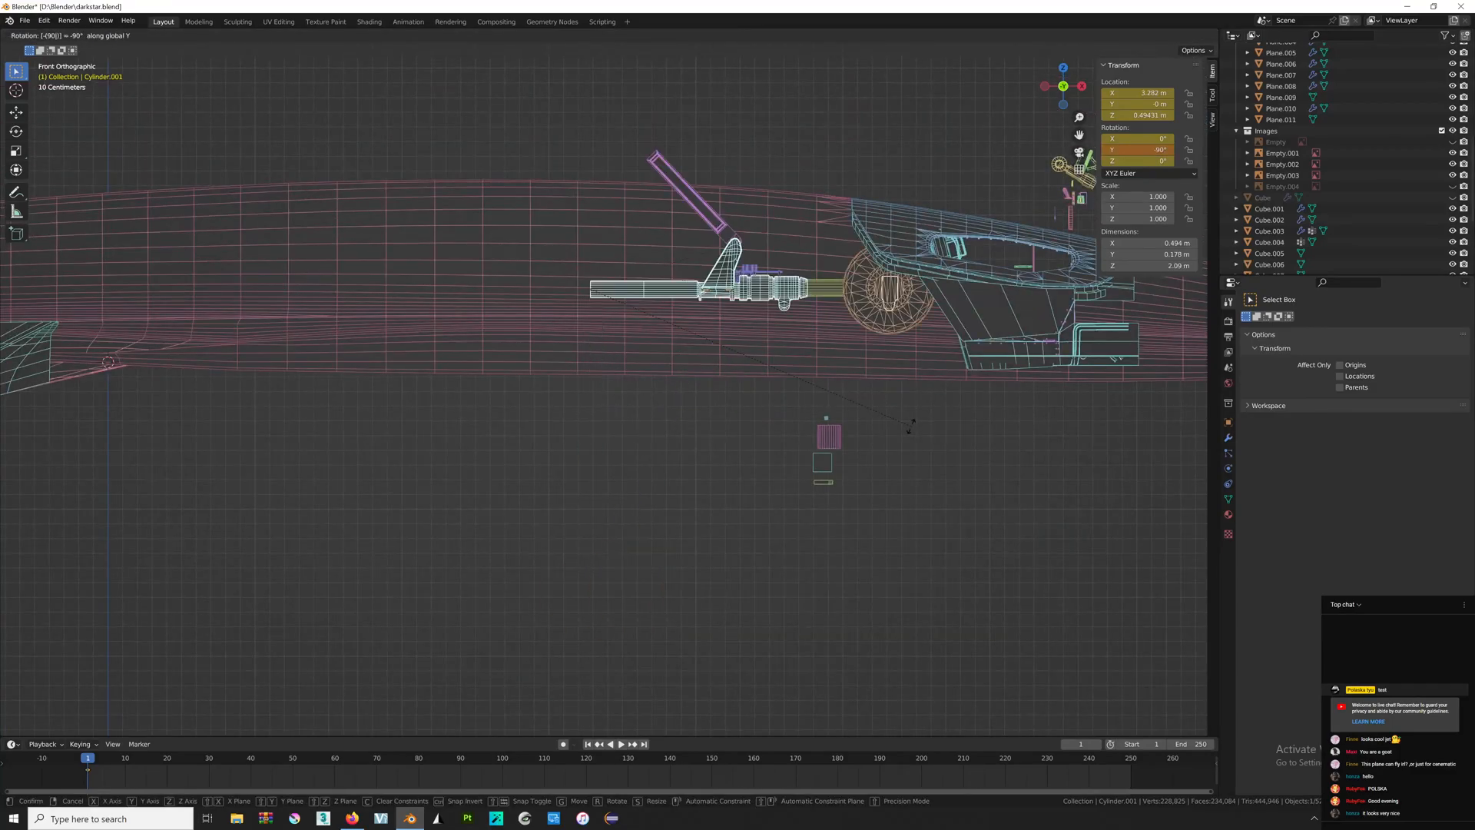
key("Return")
scroll(871, 334, "up", 3)
middle_click_drag(871, 334, 736, 184, "shift")
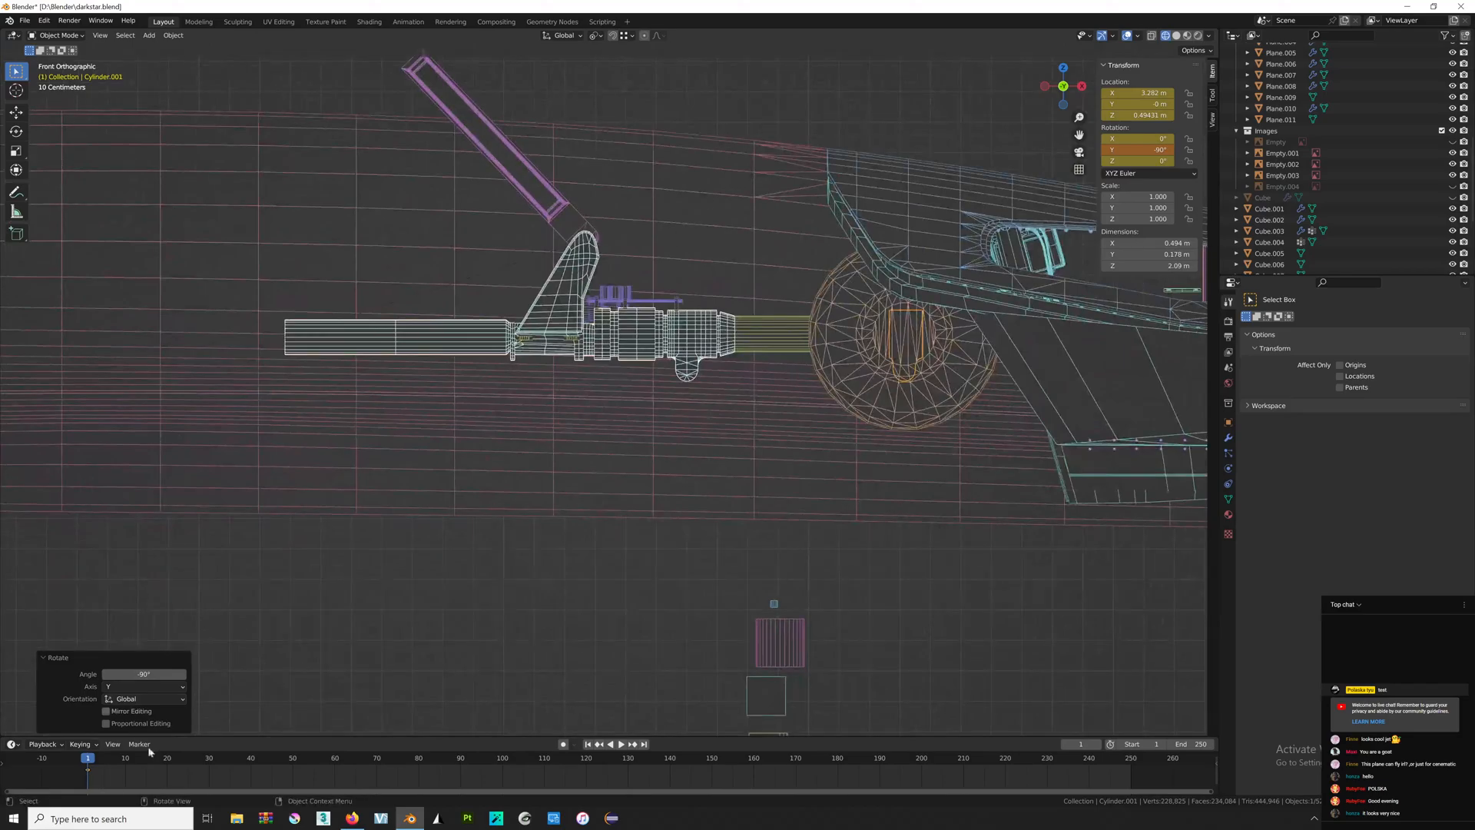
Go to frame 100 and rotate the main strut -75° about the global Y axis.
key("space")
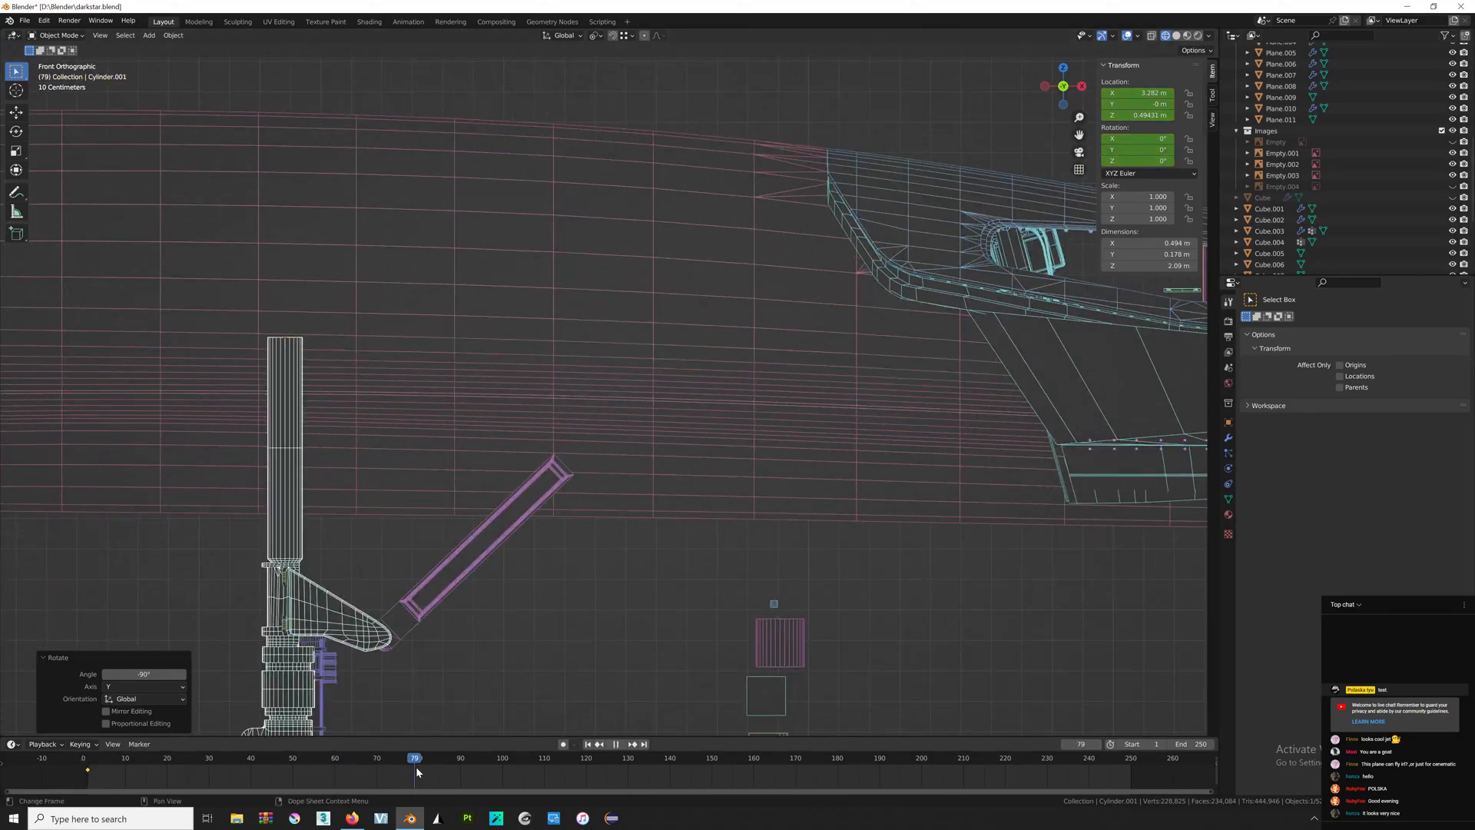
scroll(643, 557, "down", 1)
middle_click_drag(644, 555, 672, 455, "shift")
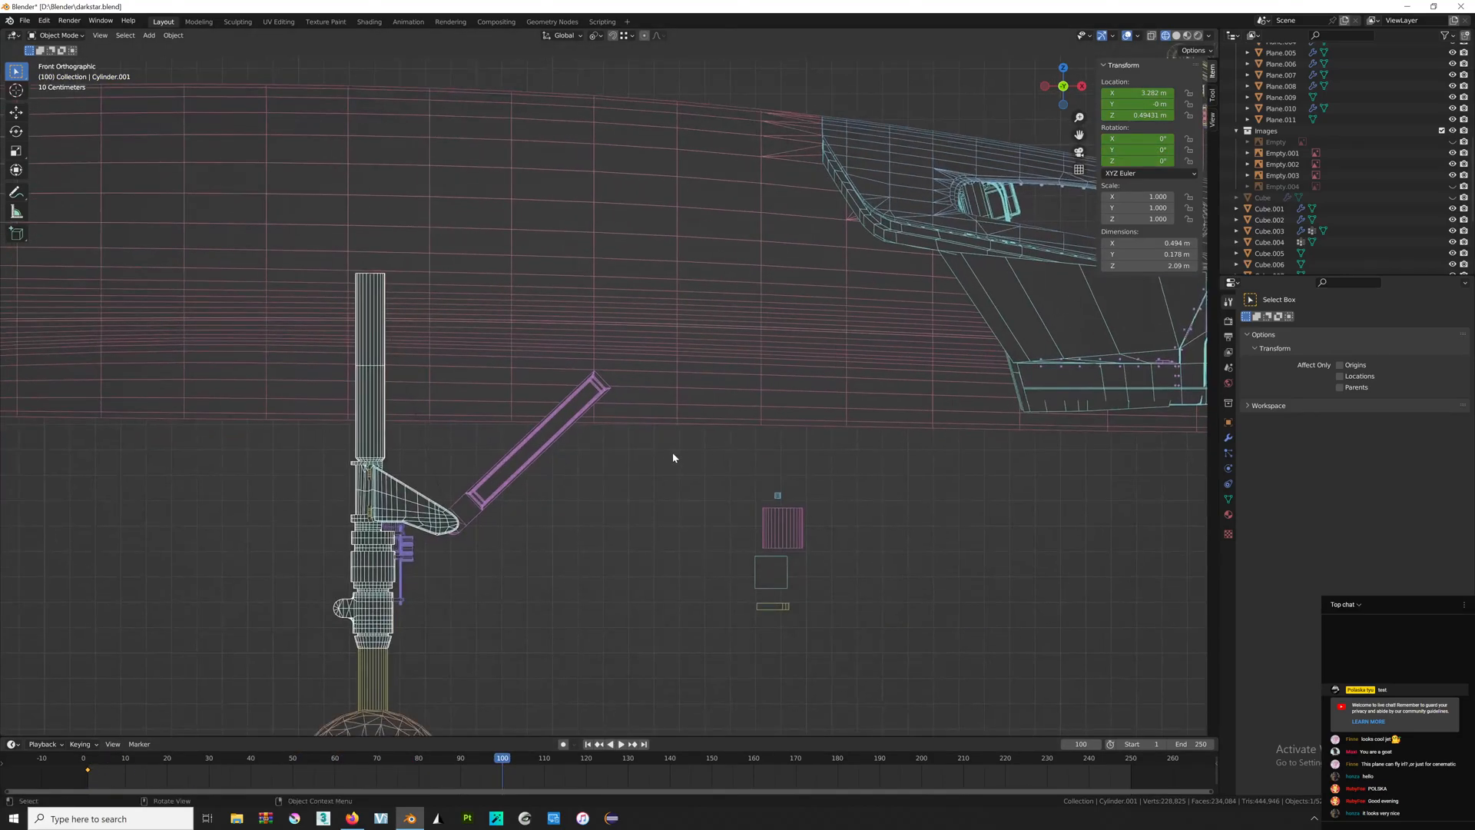
key("s")
key("y")
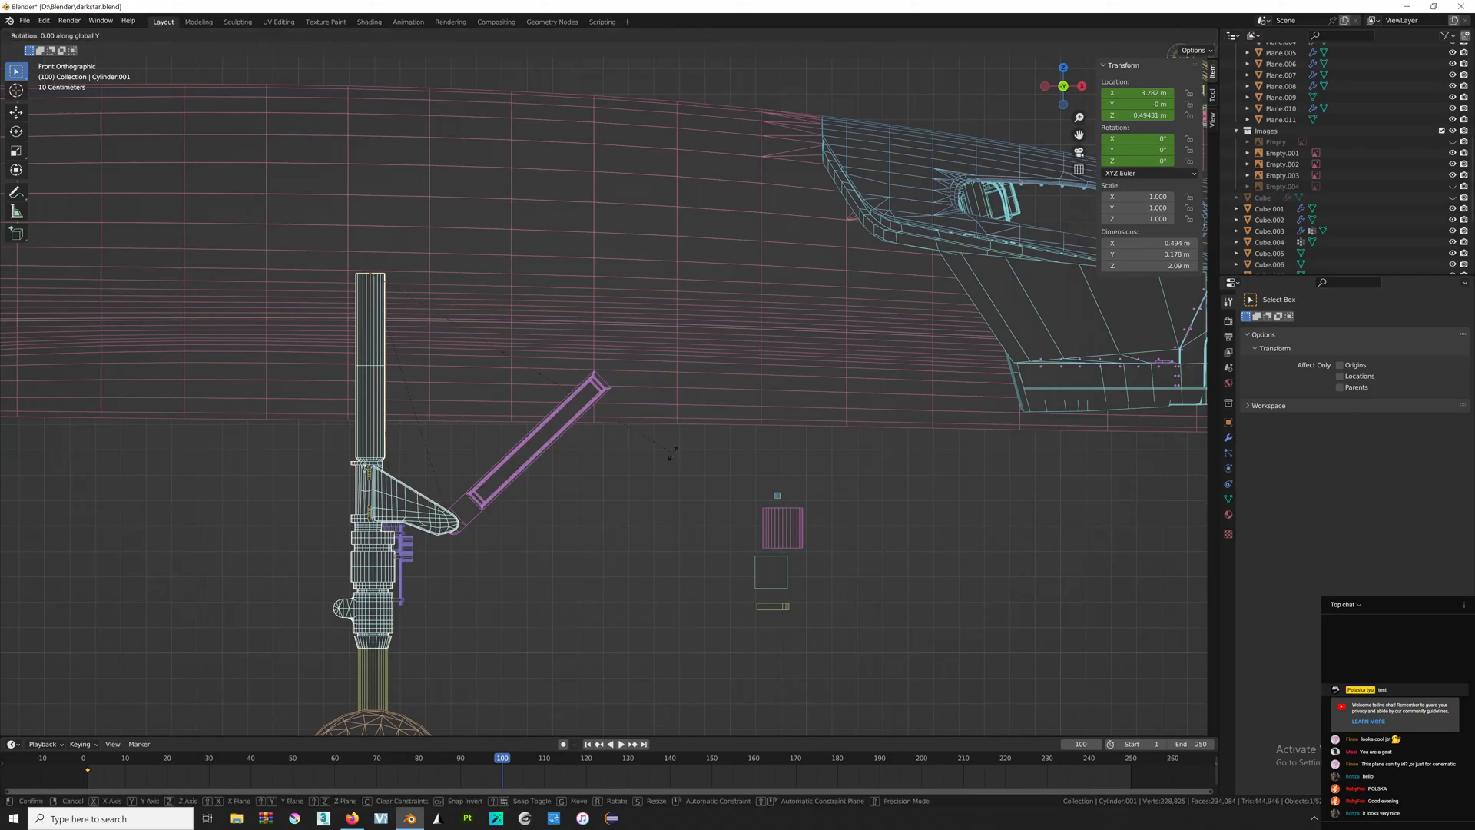
type("-75")
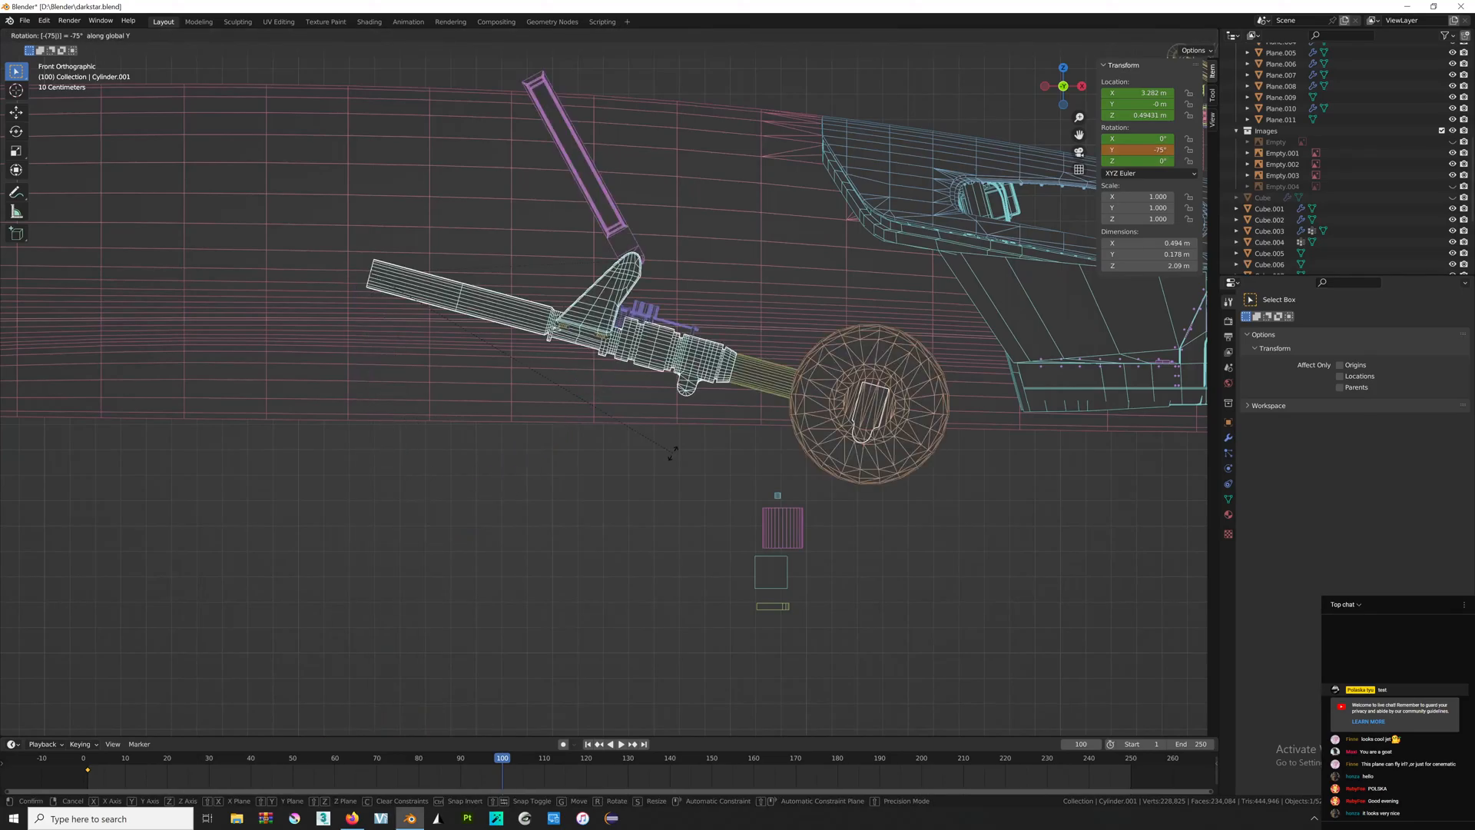
key("Return")
Fine-tune the main strut's Y rotation to about -83.5° and keyframe its location and rotation at frame 100.
key("r")
key("y")
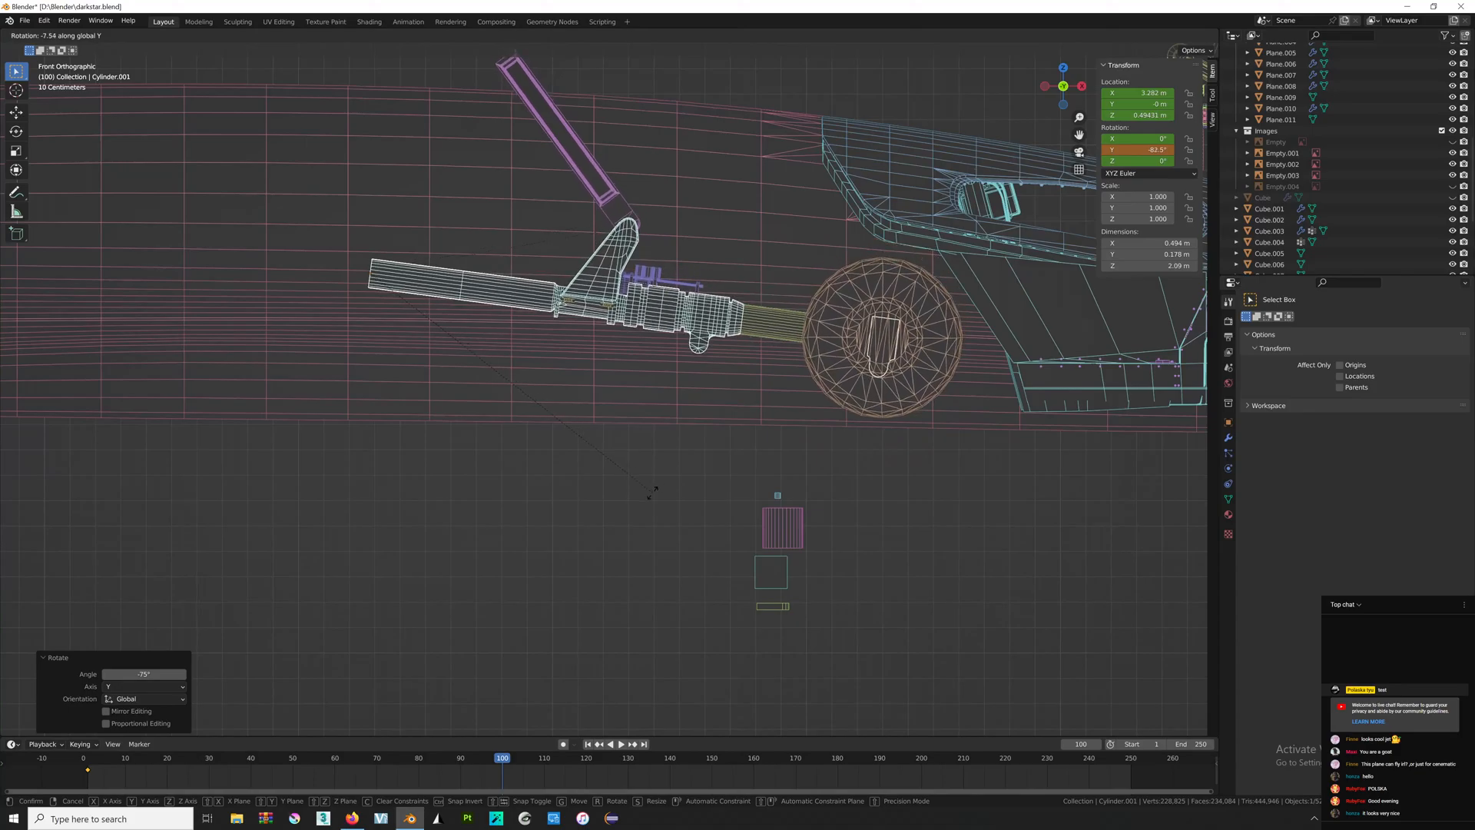
left_click(648, 490)
key("r")
key("y")
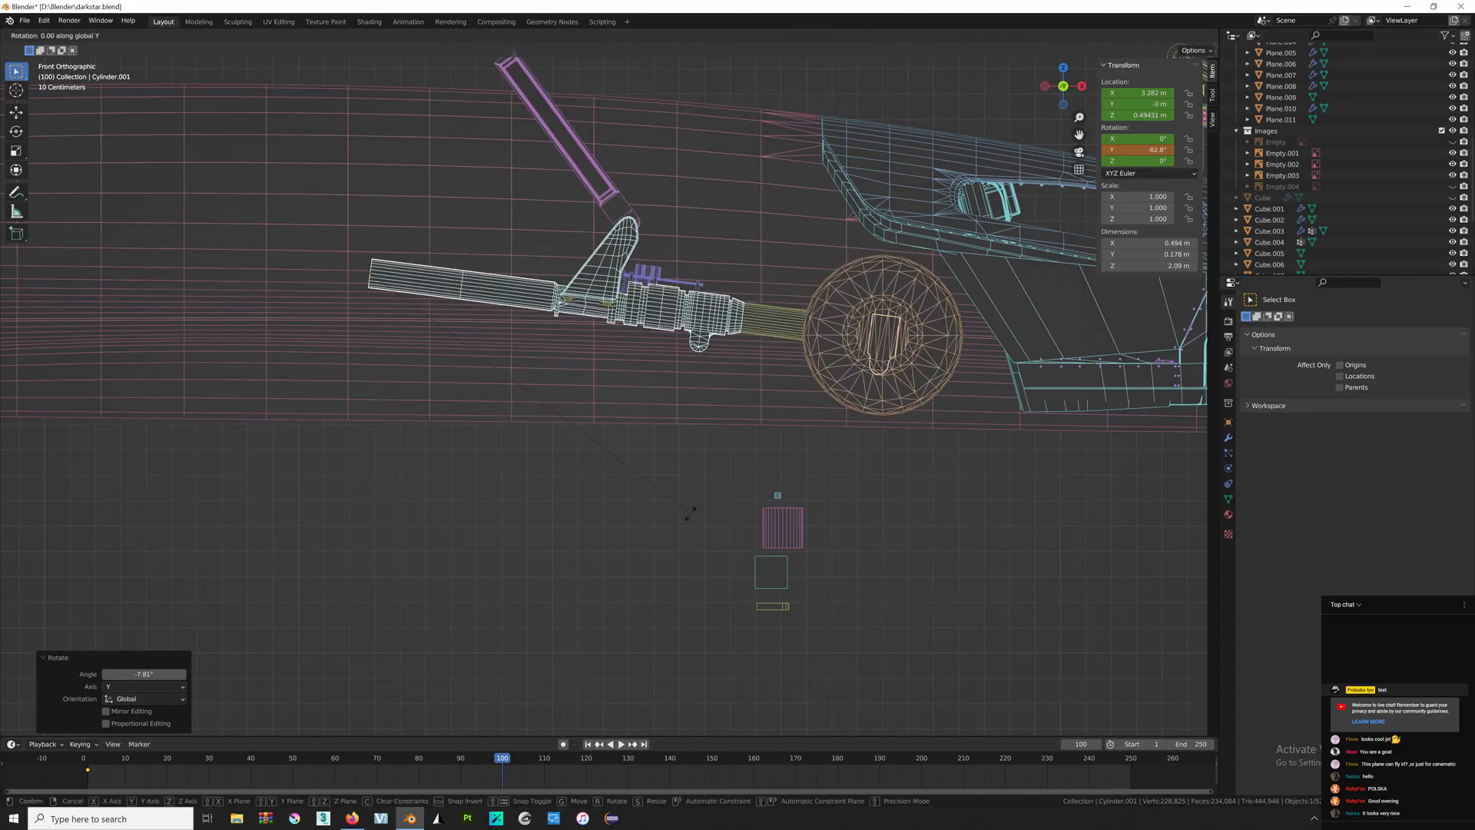
left_click(695, 510)
key("i")
left_click(696, 512)
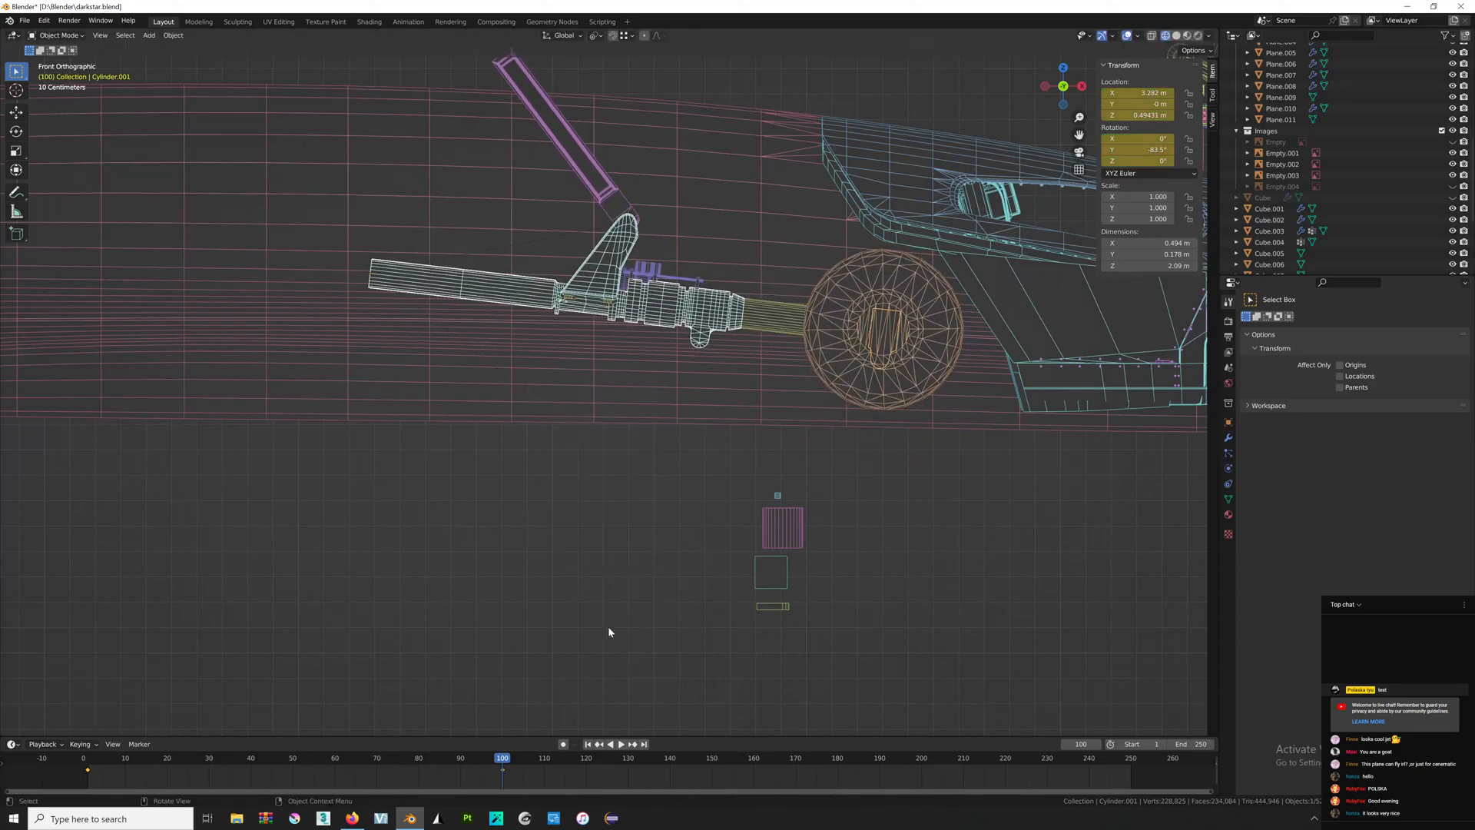
Scrub the timeline from frame 100 back to frame 1 to check the folding, and select the diagonal brace.
left_click(607, 625)
left_click_drag(507, 761, 88, 725)
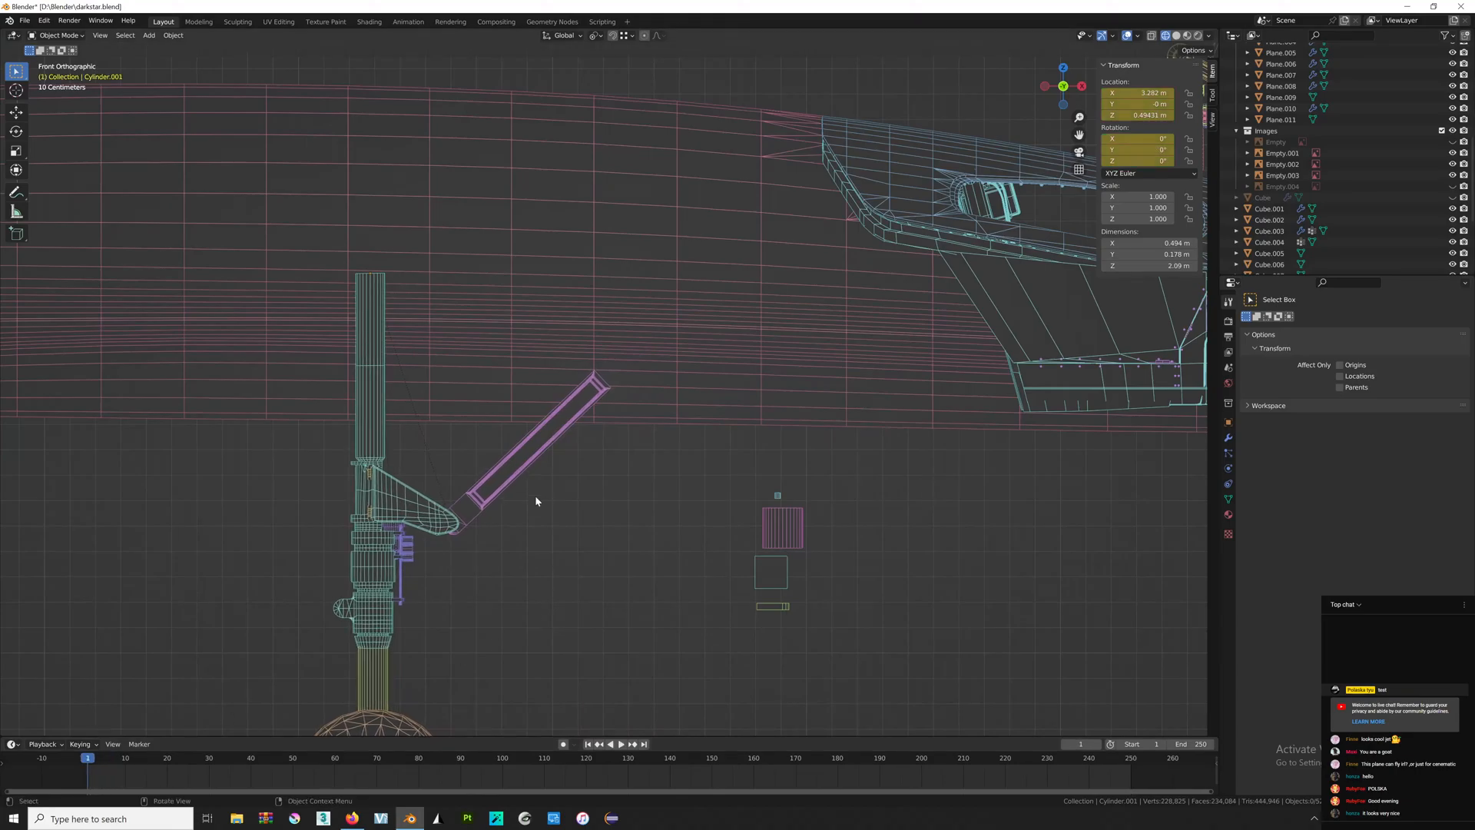
left_click(532, 459)
middle_click_drag(670, 470, 687, 451, "shift")
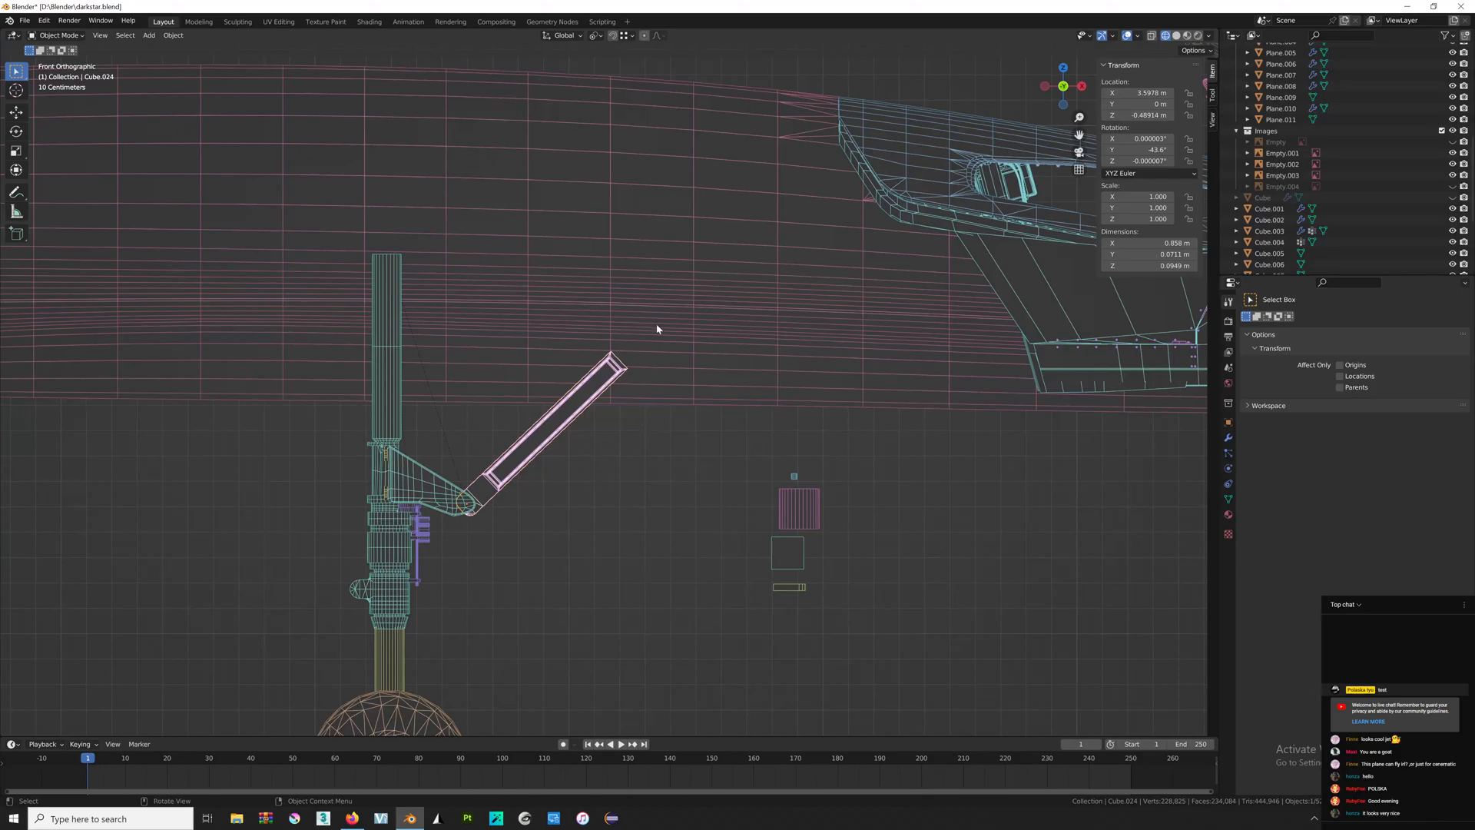
Duplicate the spare cube and place the copy at the upper end of the diagonal brace.
left_click(651, 452)
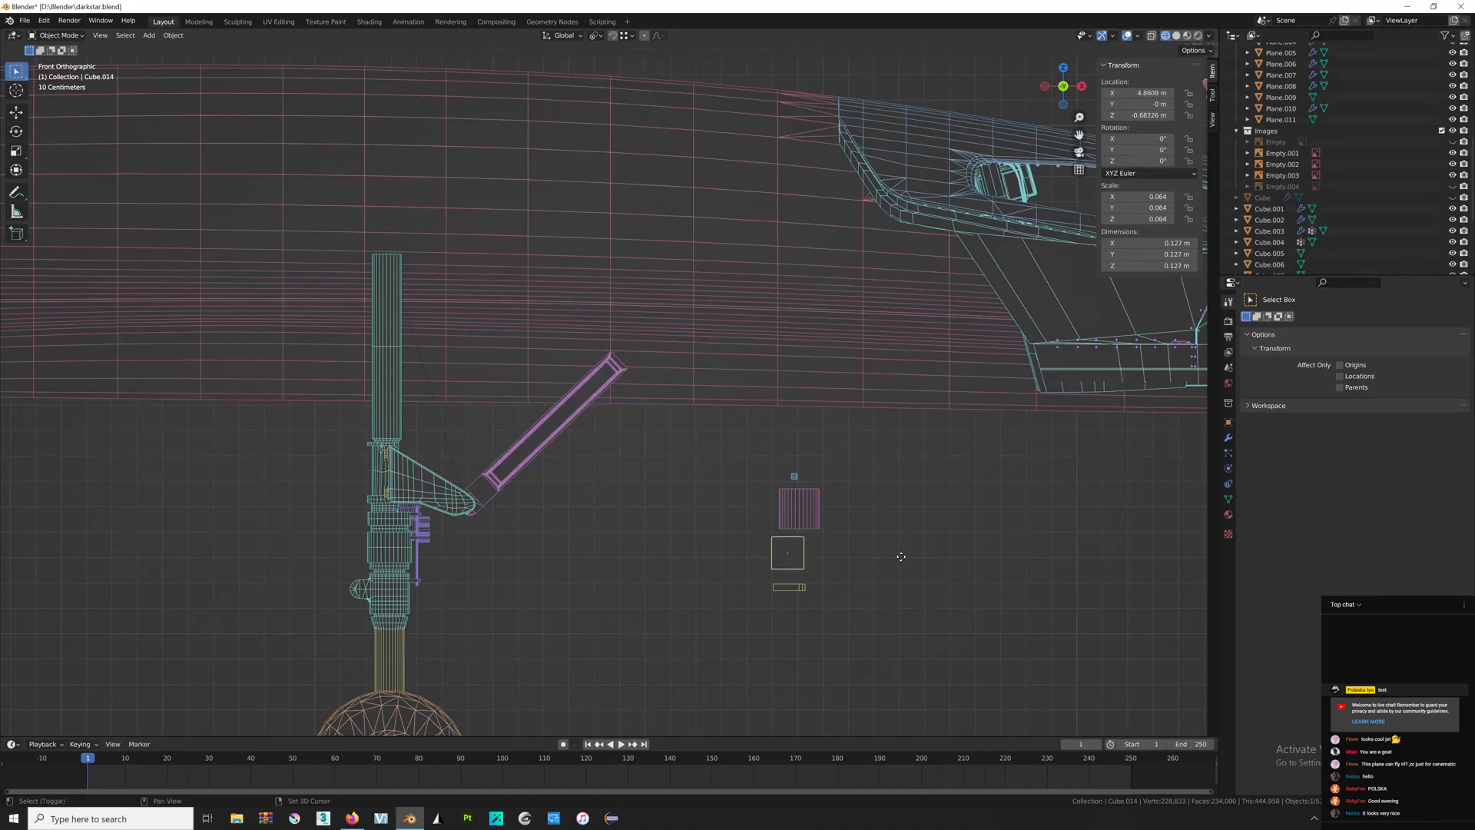
key("shift+d")
left_click(730, 347)
scroll(830, 346, "up", 2)
middle_click_drag(823, 352, 929, 349)
middle_click_drag(995, 169, 1037, 173)
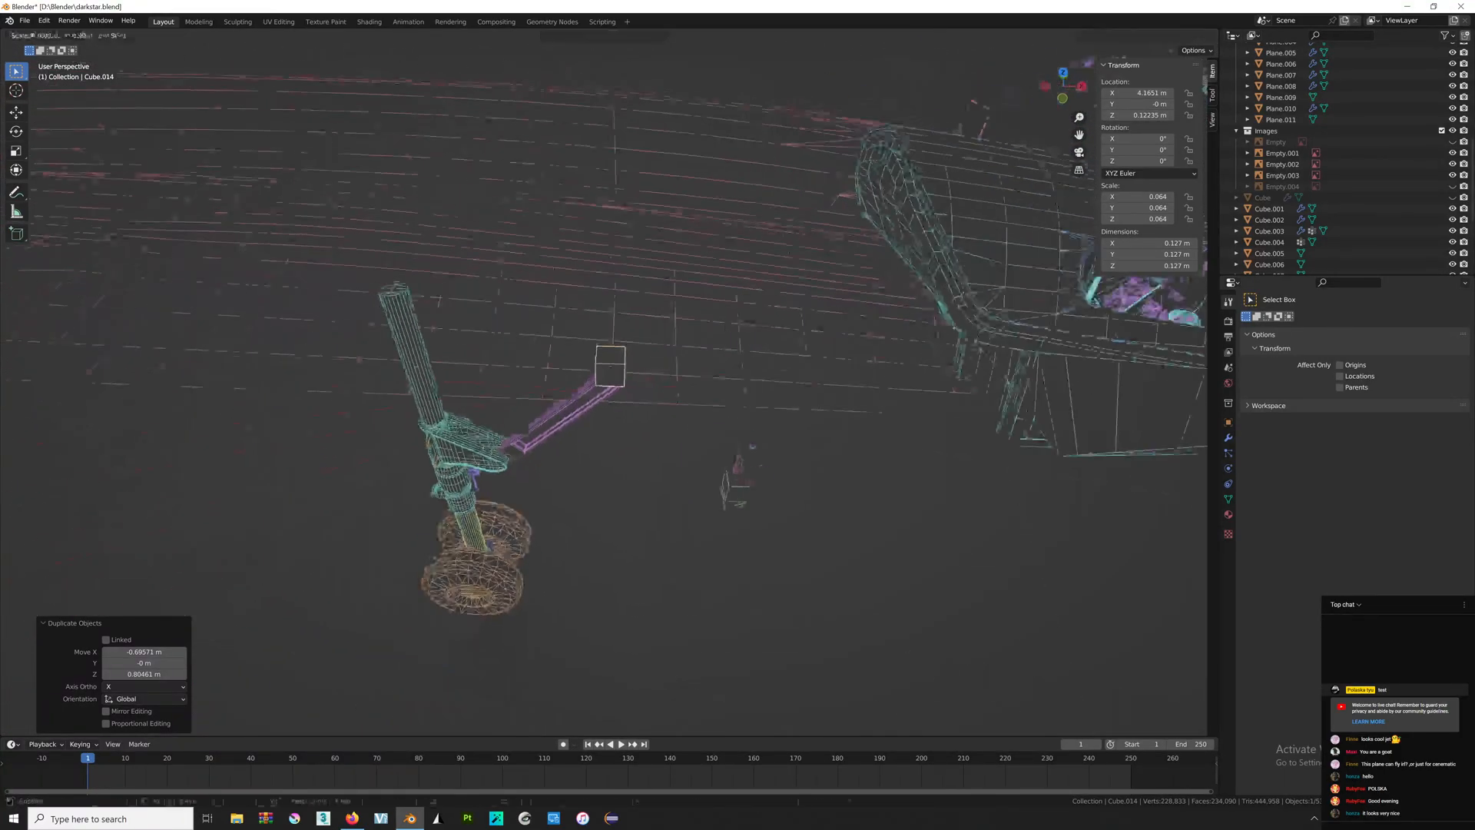
Scale the copied cube into a thin rail about 1.67 m long in X and 0.03 m thick in Y and Z.
key("s")
key("x")
left_click(734, 461)
middle_click_drag(734, 460, 833, 424)
key("s")
key("z")
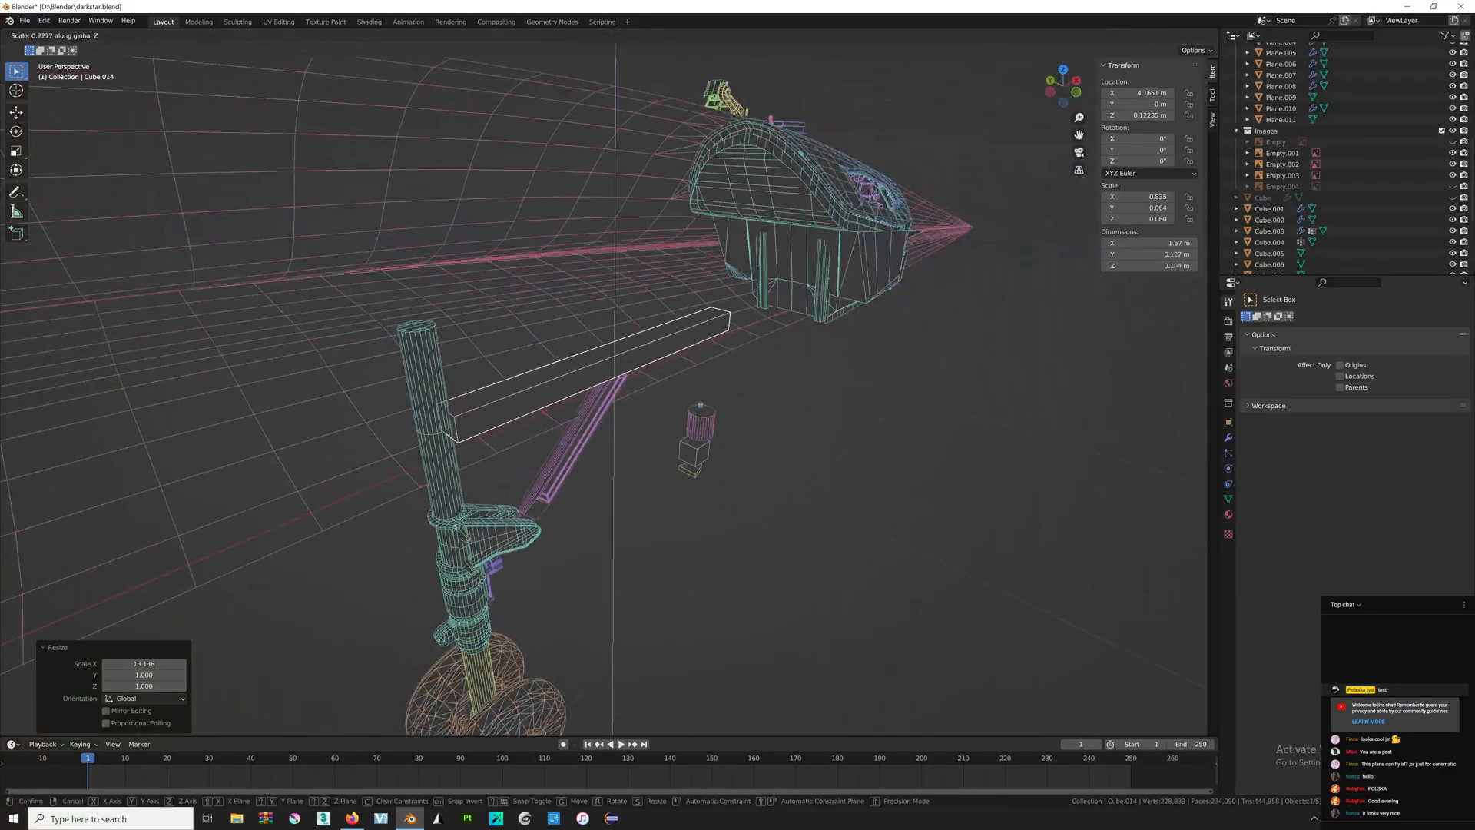
left_click(668, 388)
key("s")
key("x")
key("y")
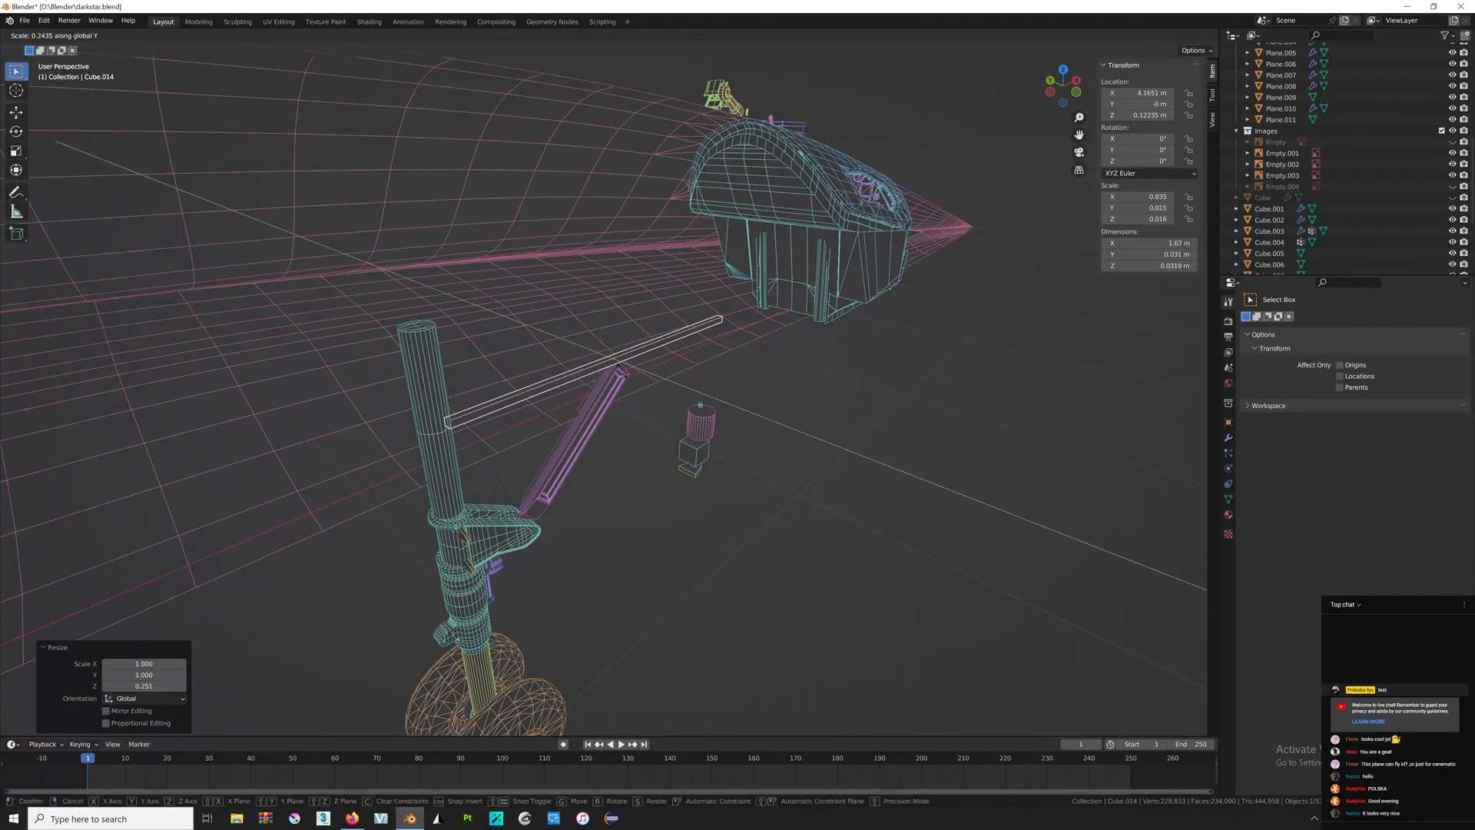
left_click(624, 368)
Move the rail to one side of the brace's upper end, at about Y 0.101 m and Z 0.088 m.
scroll(639, 379, "up", 2)
middle_click_drag(638, 379, 487, 401)
scroll(684, 357, "down", 2)
scroll(681, 353, "up", 3)
key("g")
key("z")
left_click(691, 372)
key("g")
key("y")
left_click(697, 404)
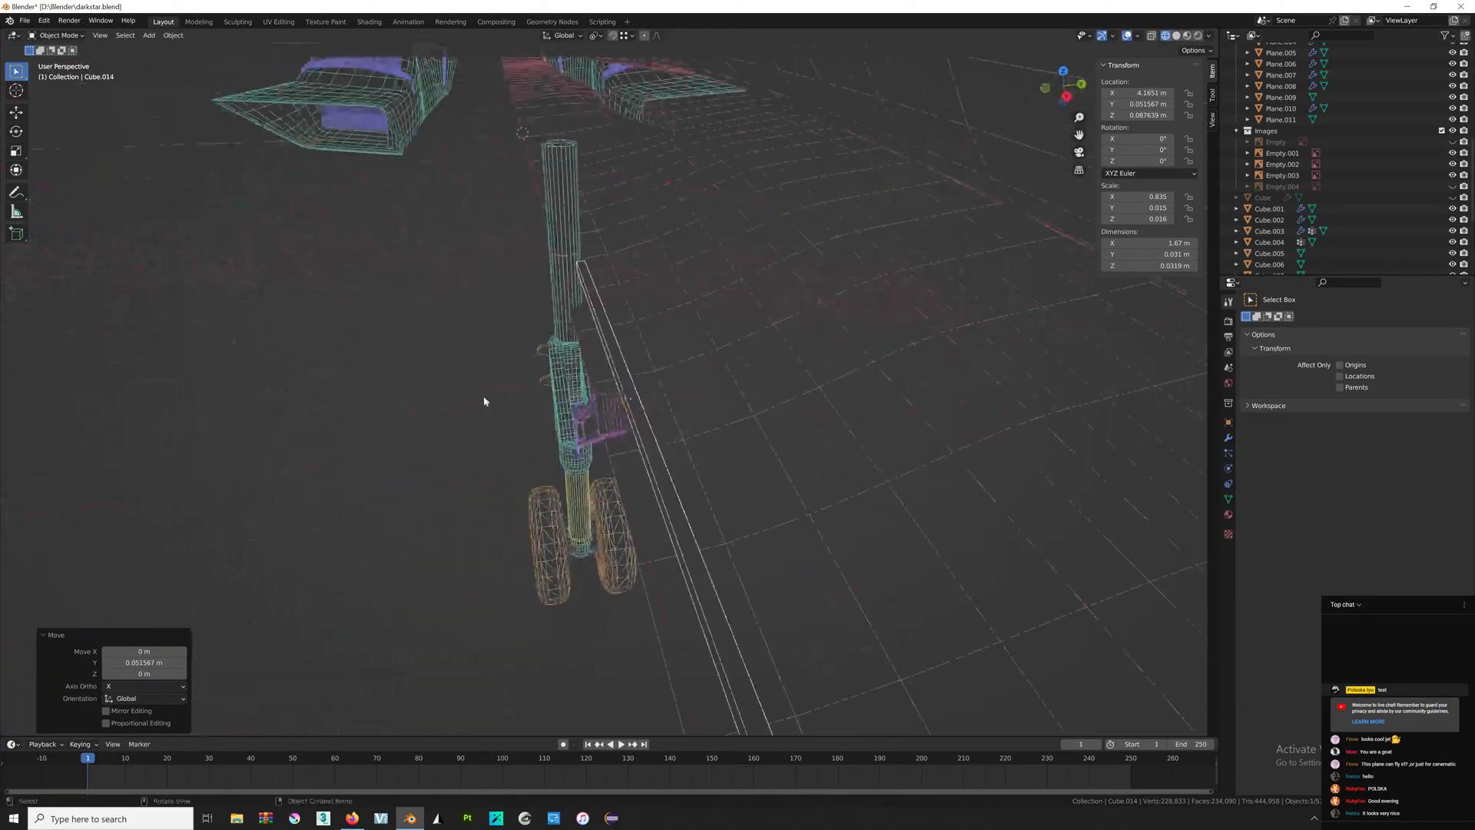
key("g")
key("y")
left_click(670, 352)
In Edit Mode, flatten the rail along Z and duplicate it upward along Z as a second parallel rail.
middle_click_drag(671, 352, 737, 325)
key("Tab")
key("s")
key("z")
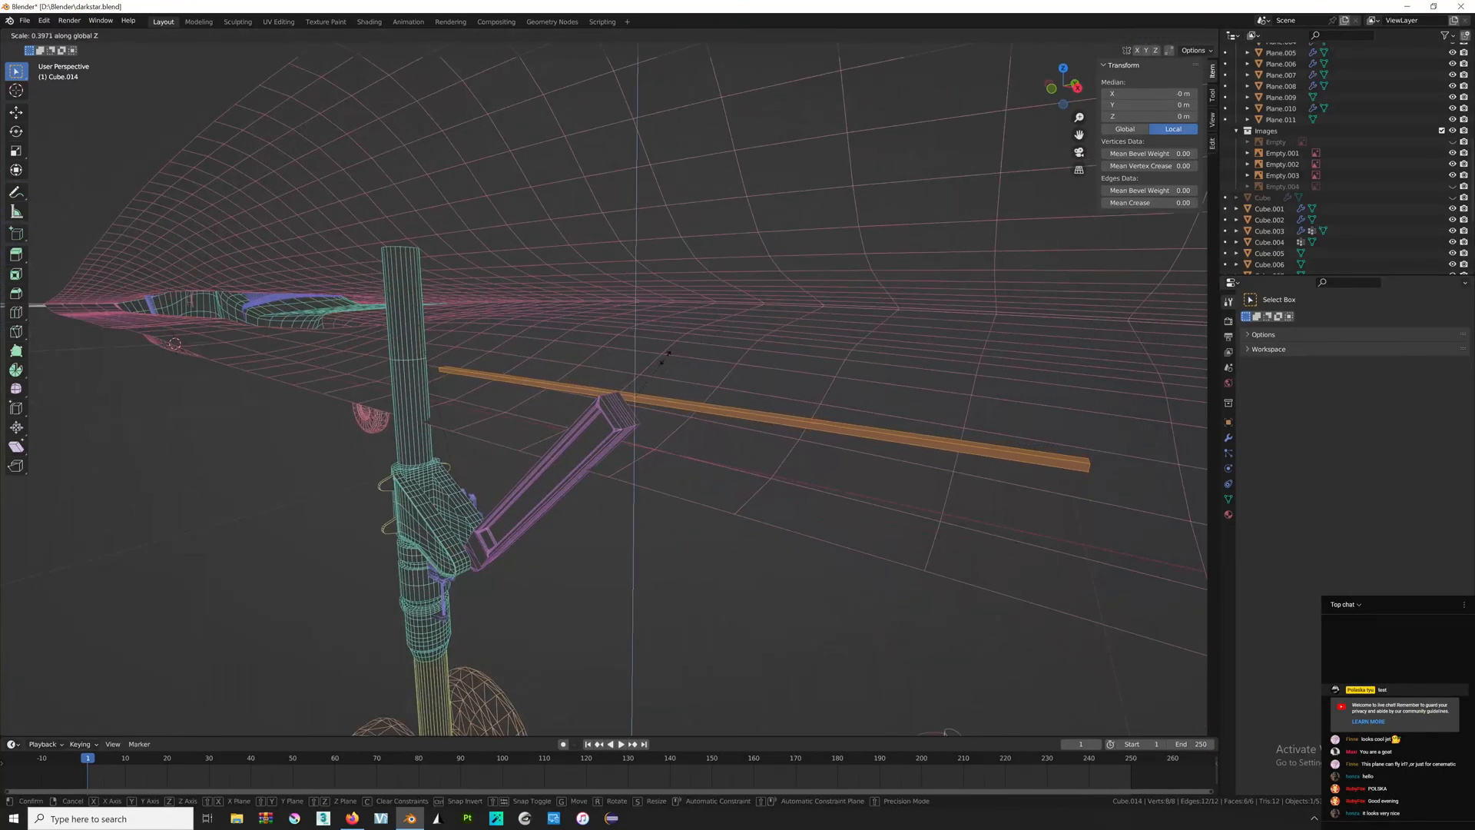
left_click(711, 338)
key("shift+d")
key("z")
left_click(669, 322)
key("Tab")
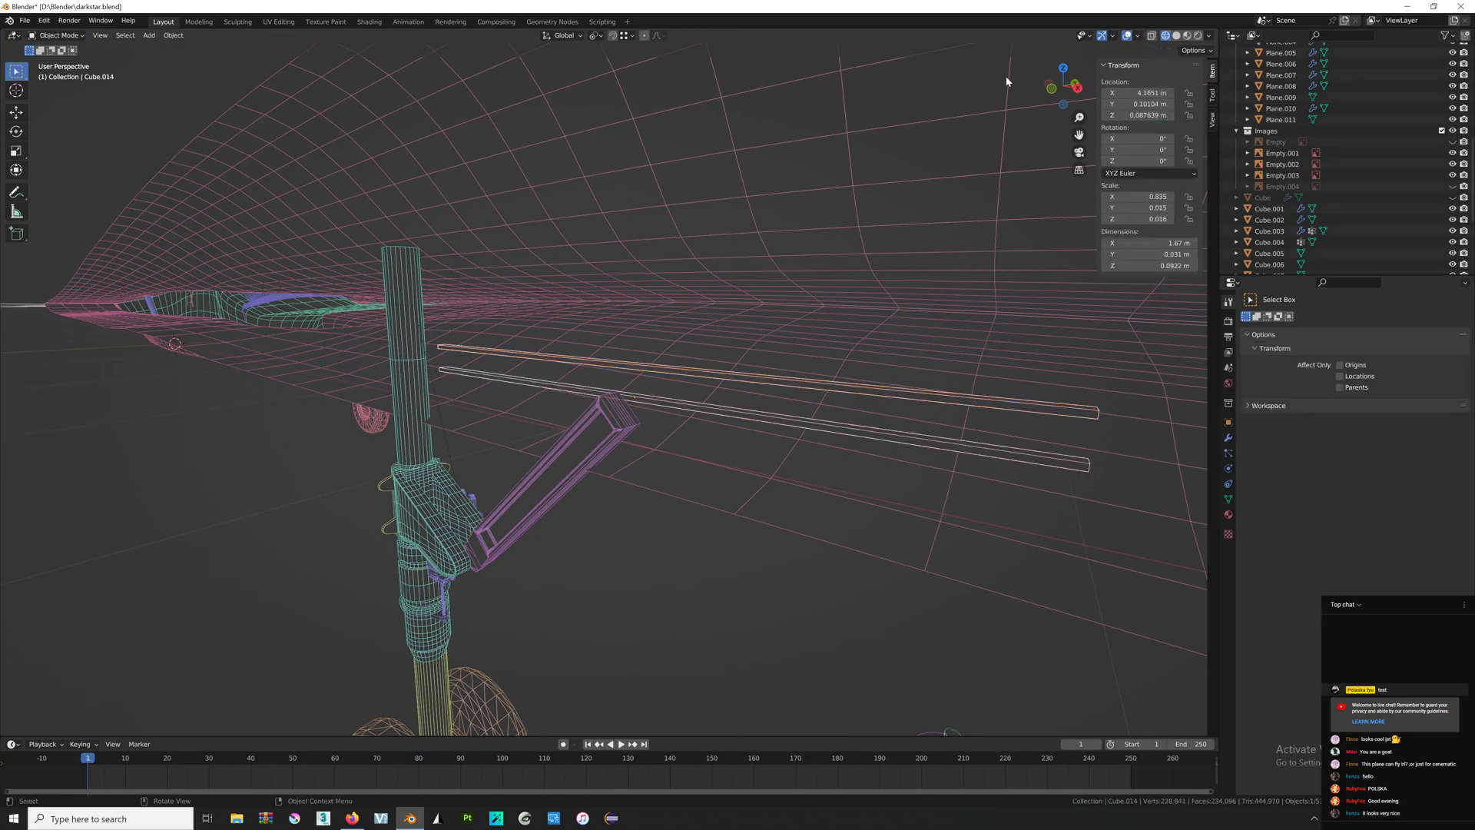
In front view, duplicate the spare cylinder and place the copy beside the brace's upper end.
left_click(1052, 88)
scroll(776, 478, "up", 5)
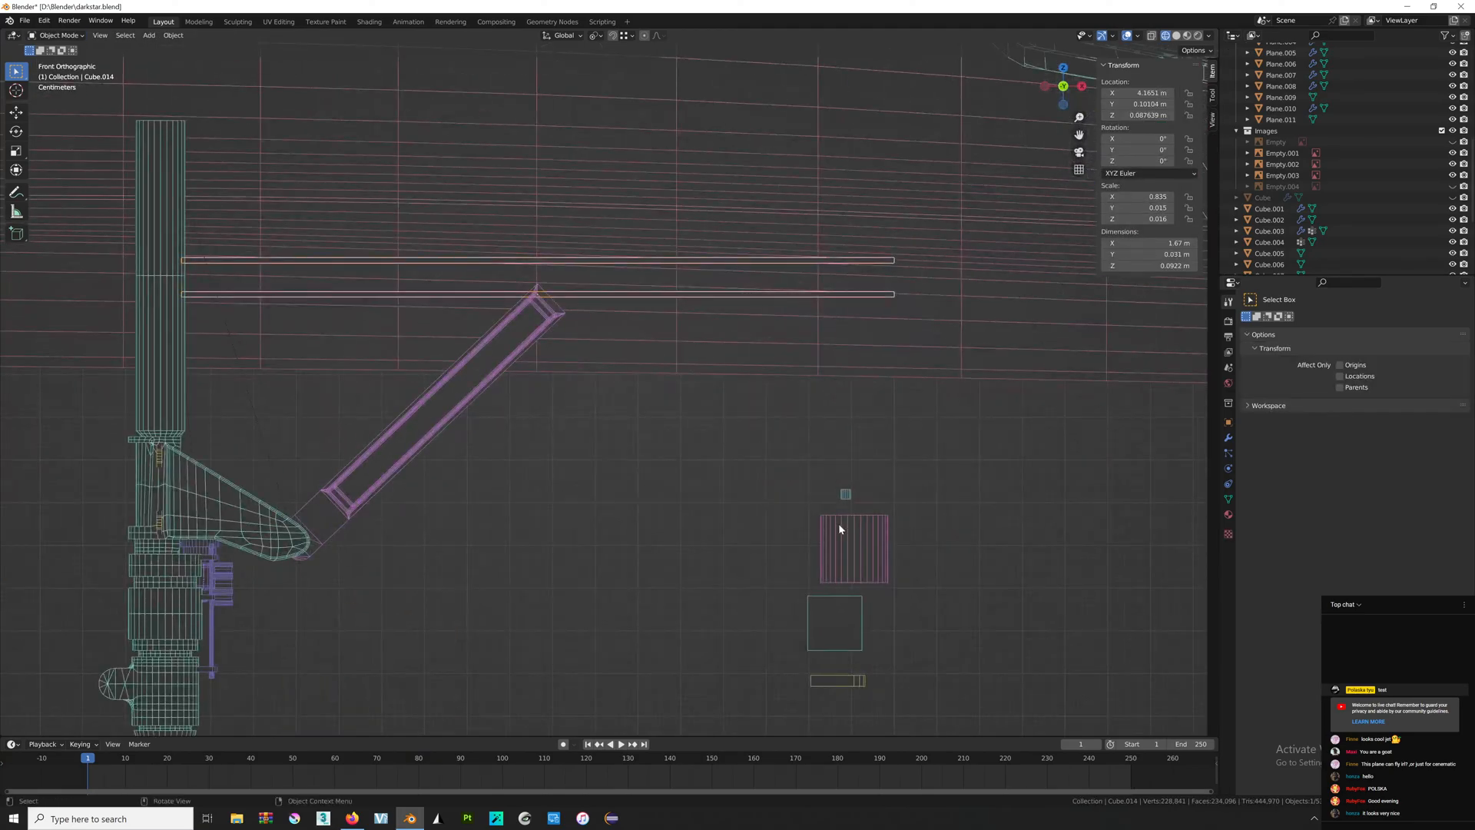
left_click(862, 536)
key("g")
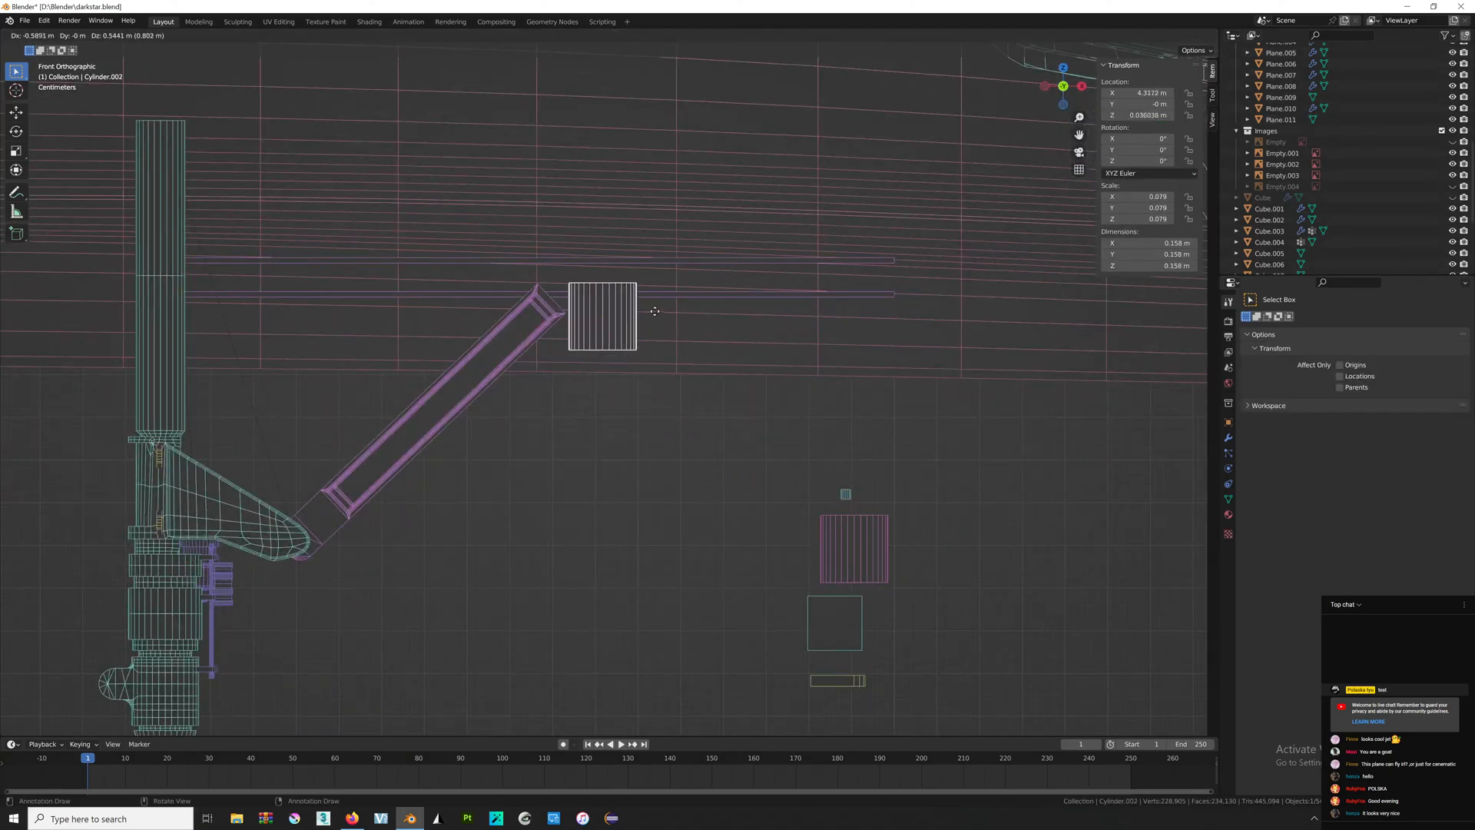
left_click(625, 302)
Rotate the copied cylinder 90° about Y and 90° about Z so its axis runs across the aircraft.
key("r")
key("y")
key("9")
key("0")
key("Return")
key("r")
key("z")
key("9")
key("0")
key("Return")
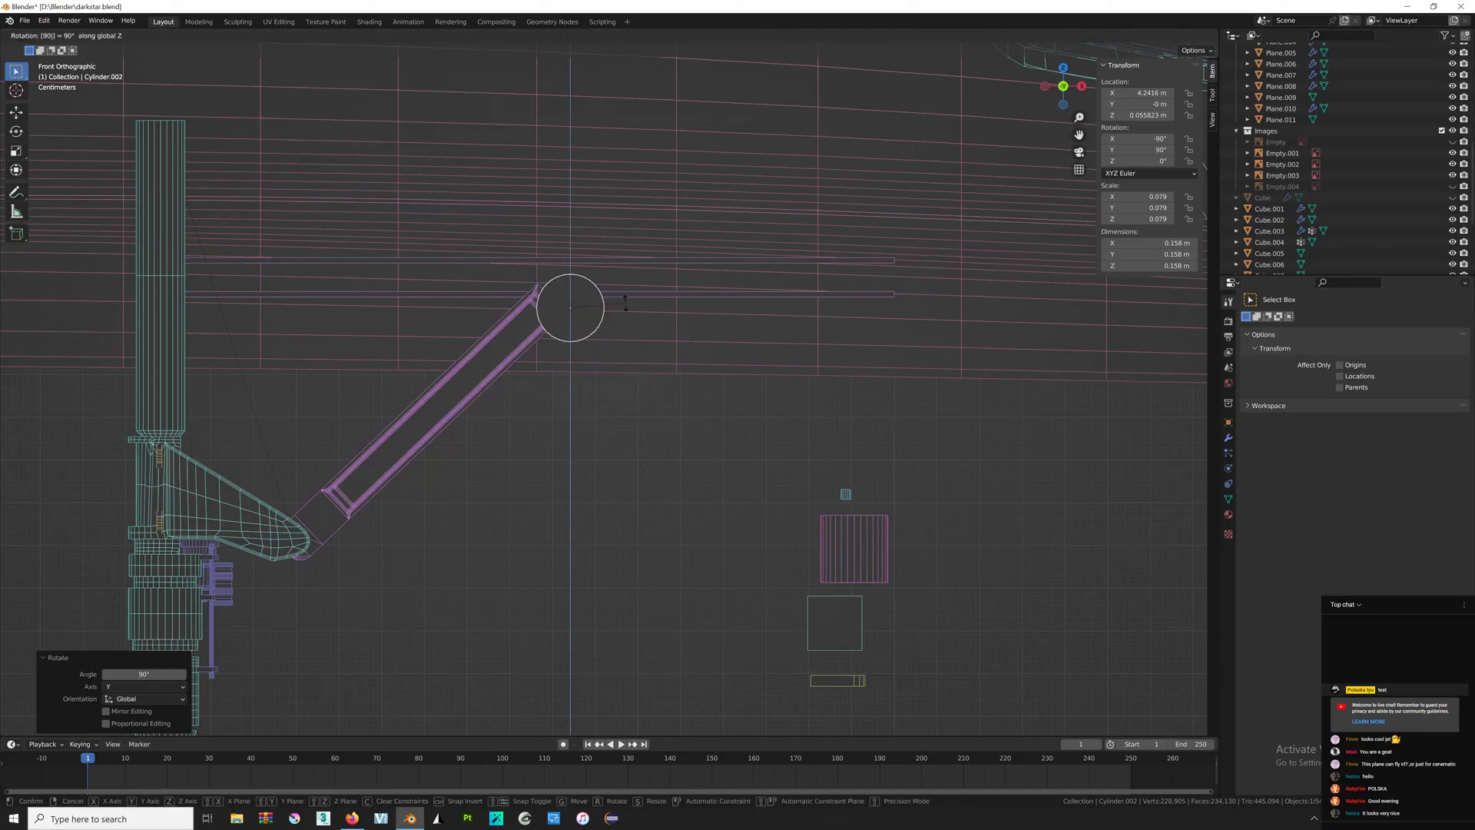
Scale the cylinder to about 0.52 and seat it against the brace's upper end between the two corners.
scroll(702, 362, "up", 7)
key("s")
left_click(921, 483)
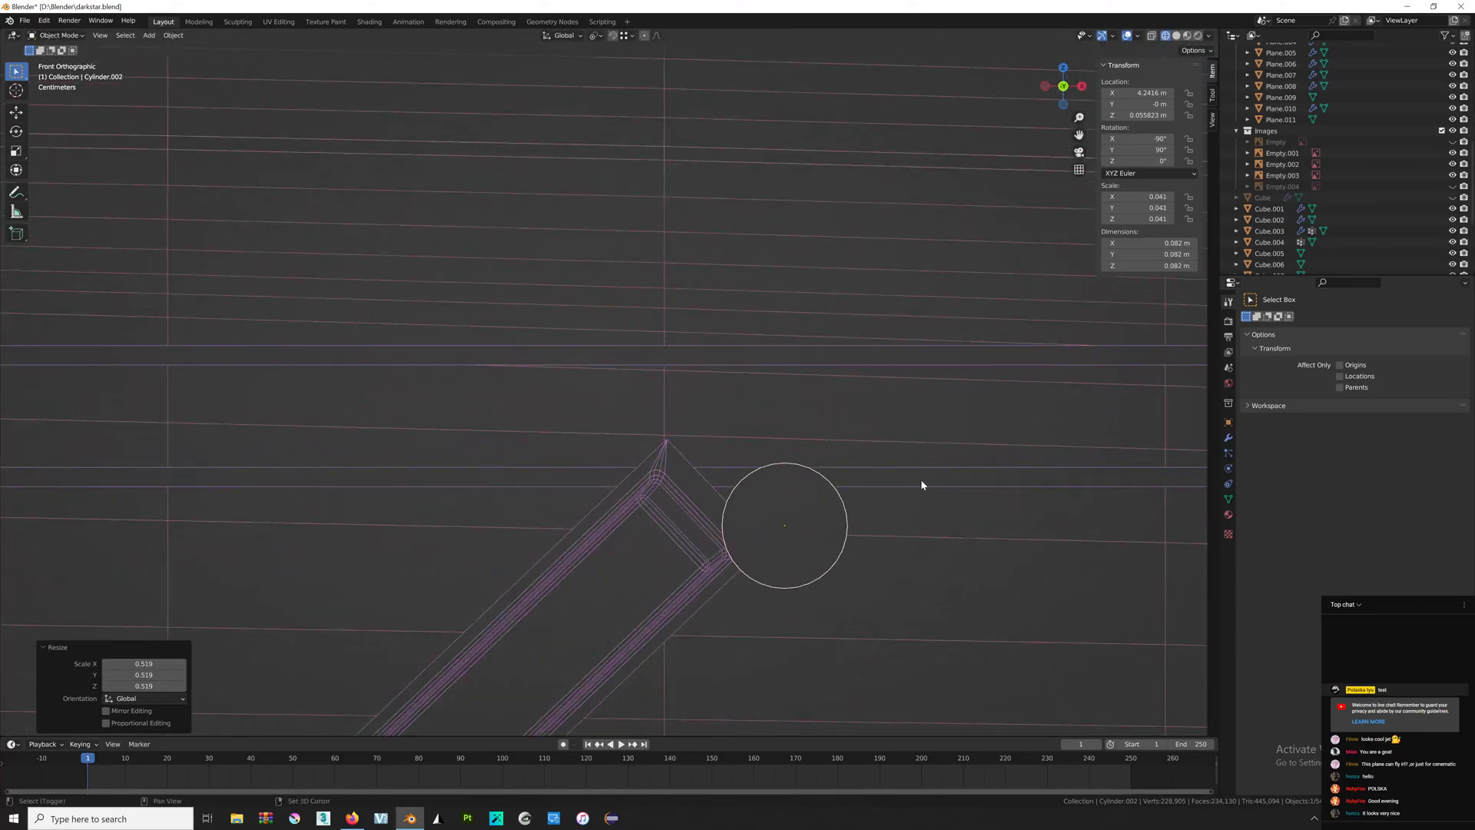
scroll(921, 484, "up", 3)
key("g")
left_click(662, 300)
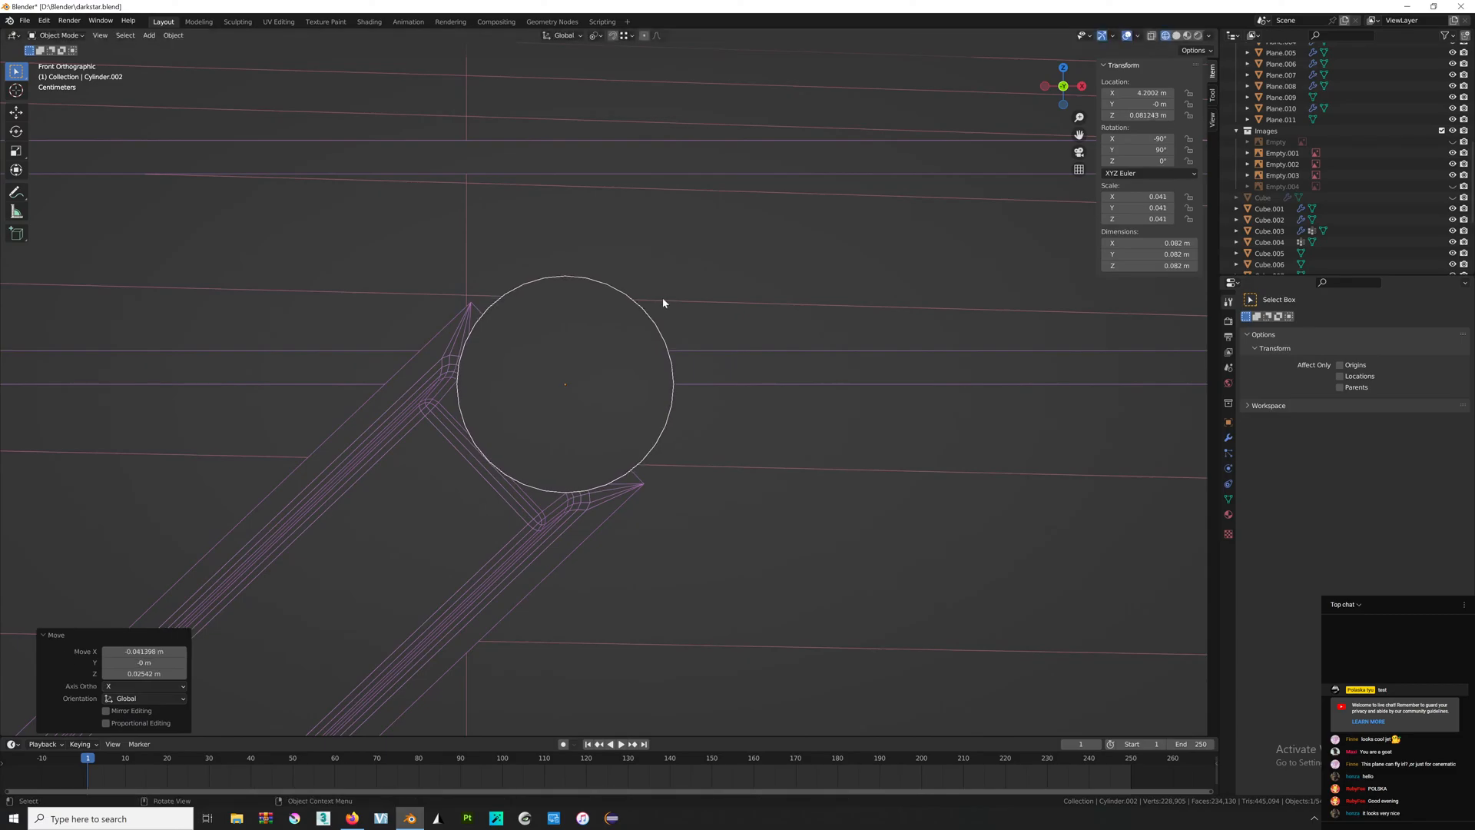
Stretch the cylinder along the global Y axis to about 0.242 m long.
middle_click_drag(662, 302, 773, 356)
key("s")
key("y")
left_click(1113, 458)
Parent the cross cylinder to the diagonal brace using the Object parent type.
middle_click_drag(1114, 458, 717, 419)
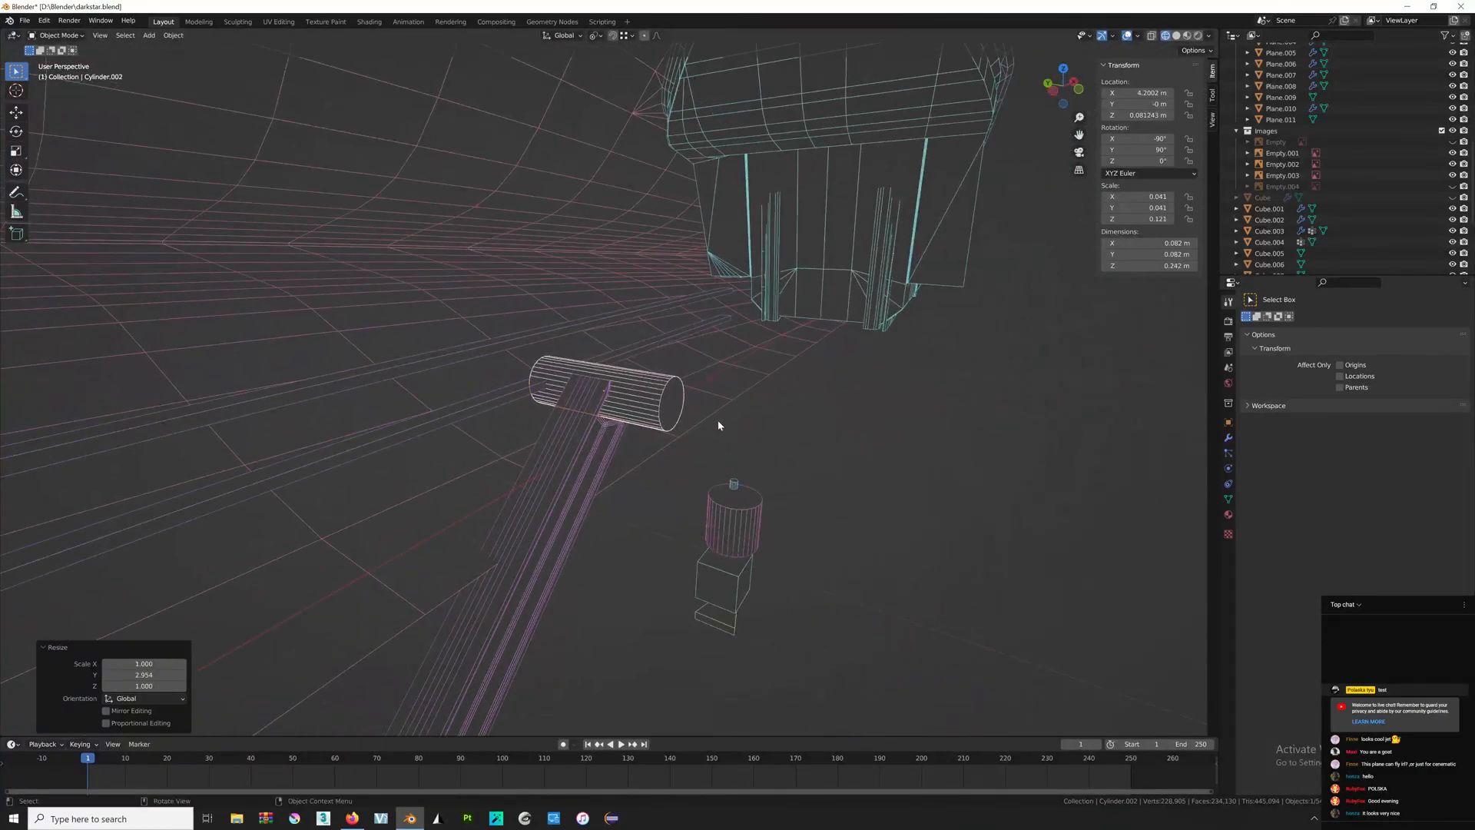
scroll(614, 414, "up", 3)
left_click(600, 397)
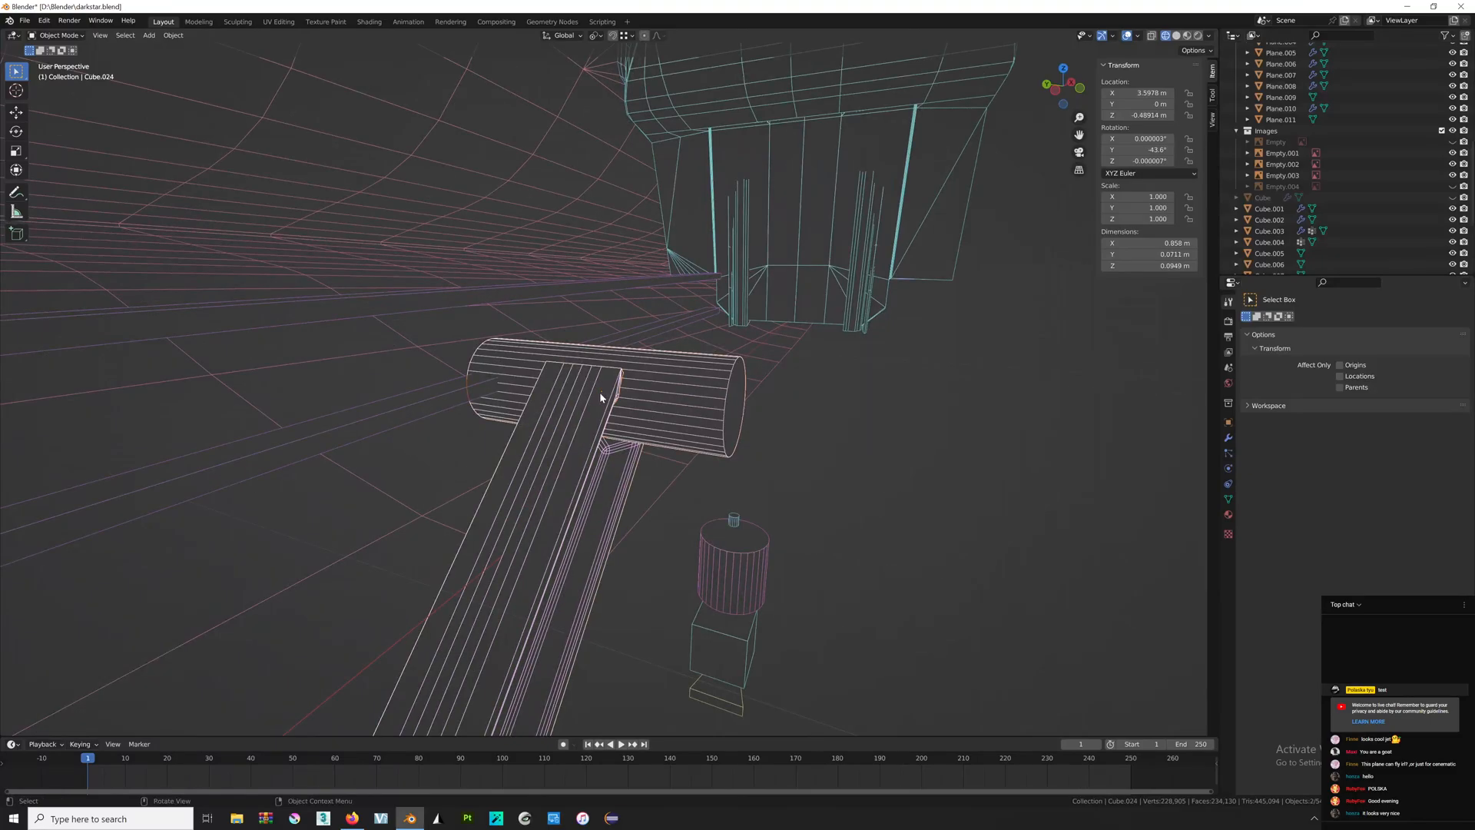
left_click(601, 397)
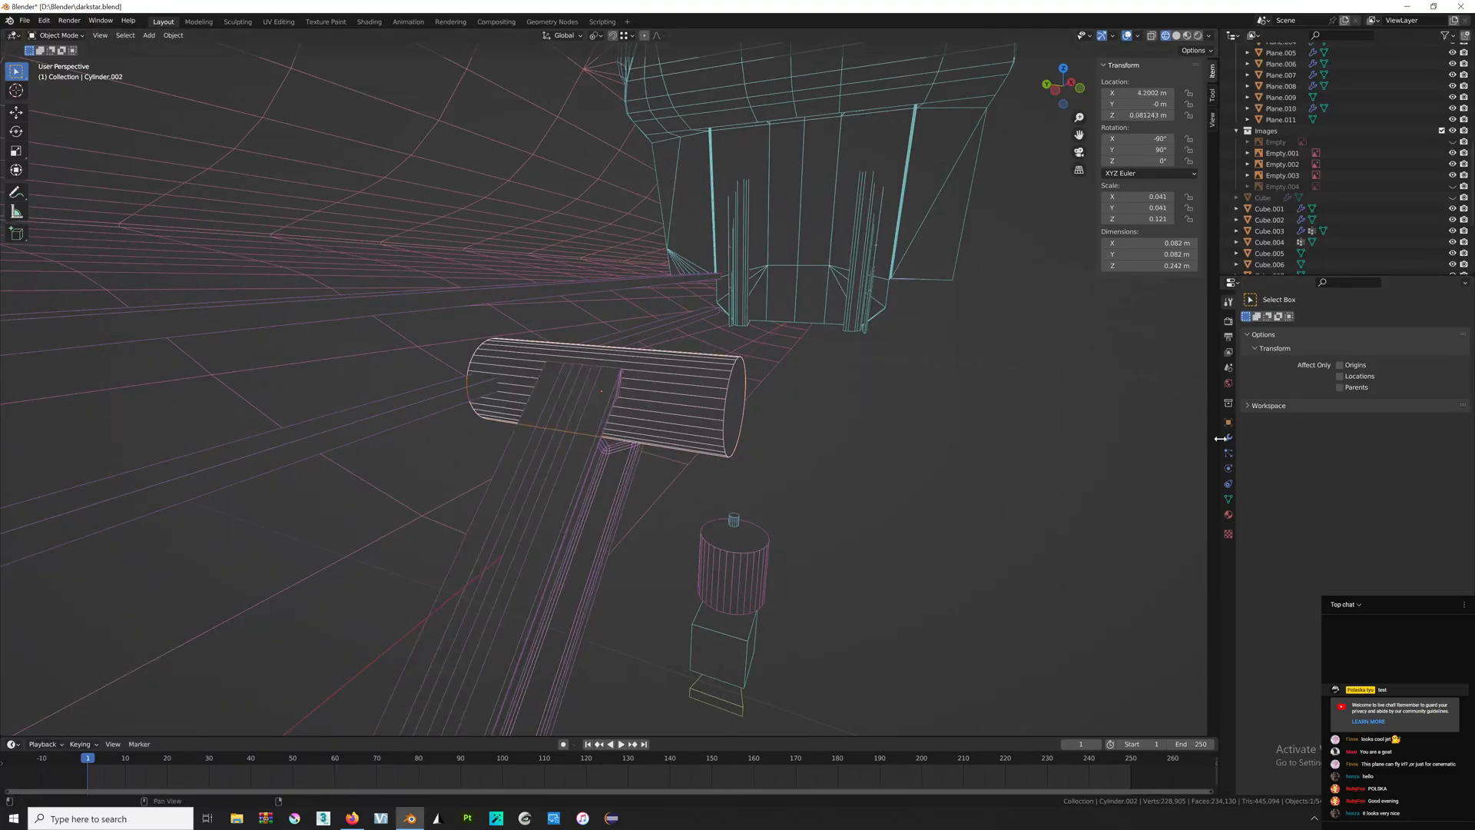
left_click(1227, 437)
left_click(592, 484)
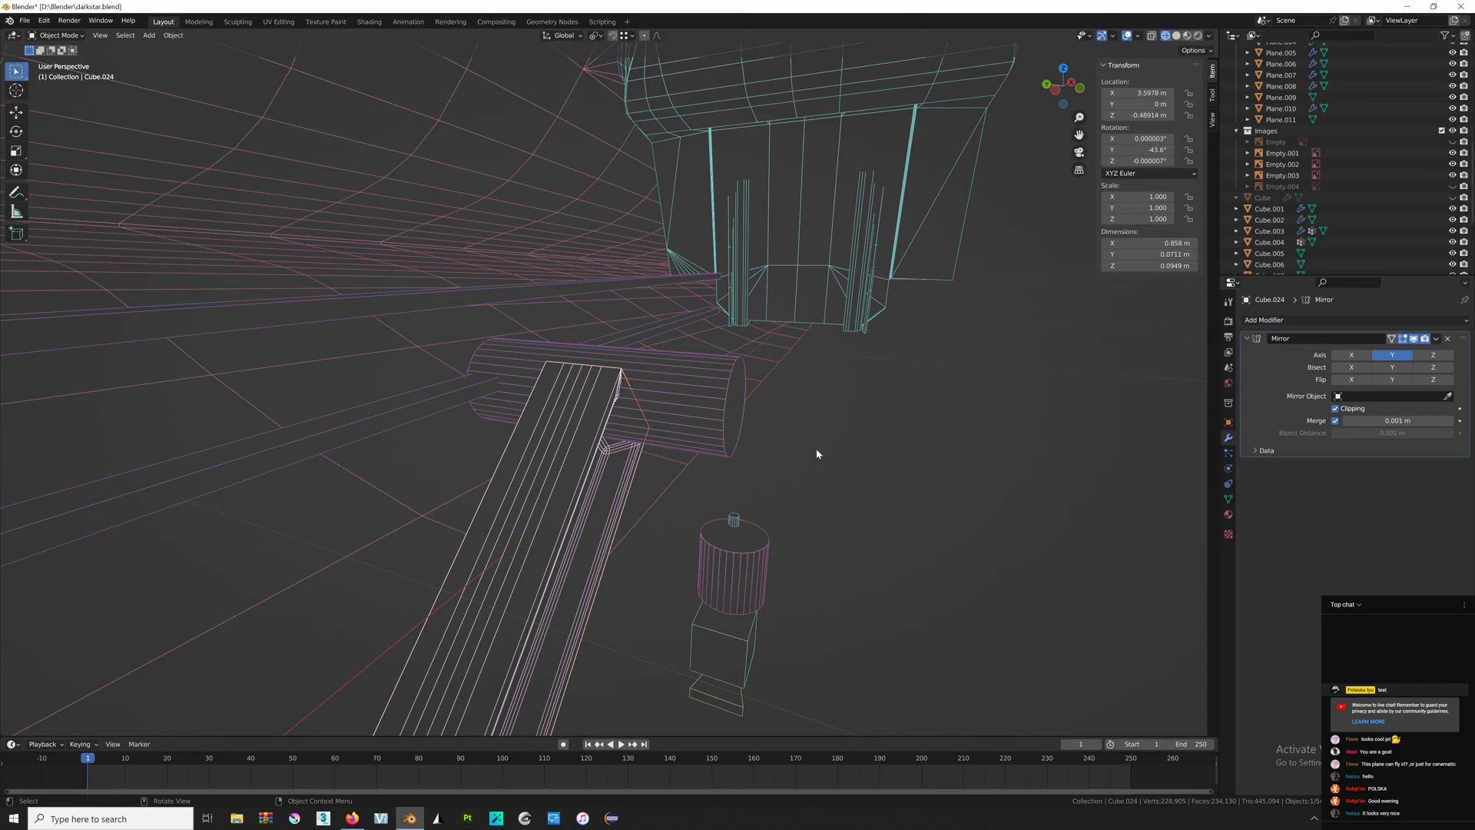
middle_click_drag(815, 453, 515, 438)
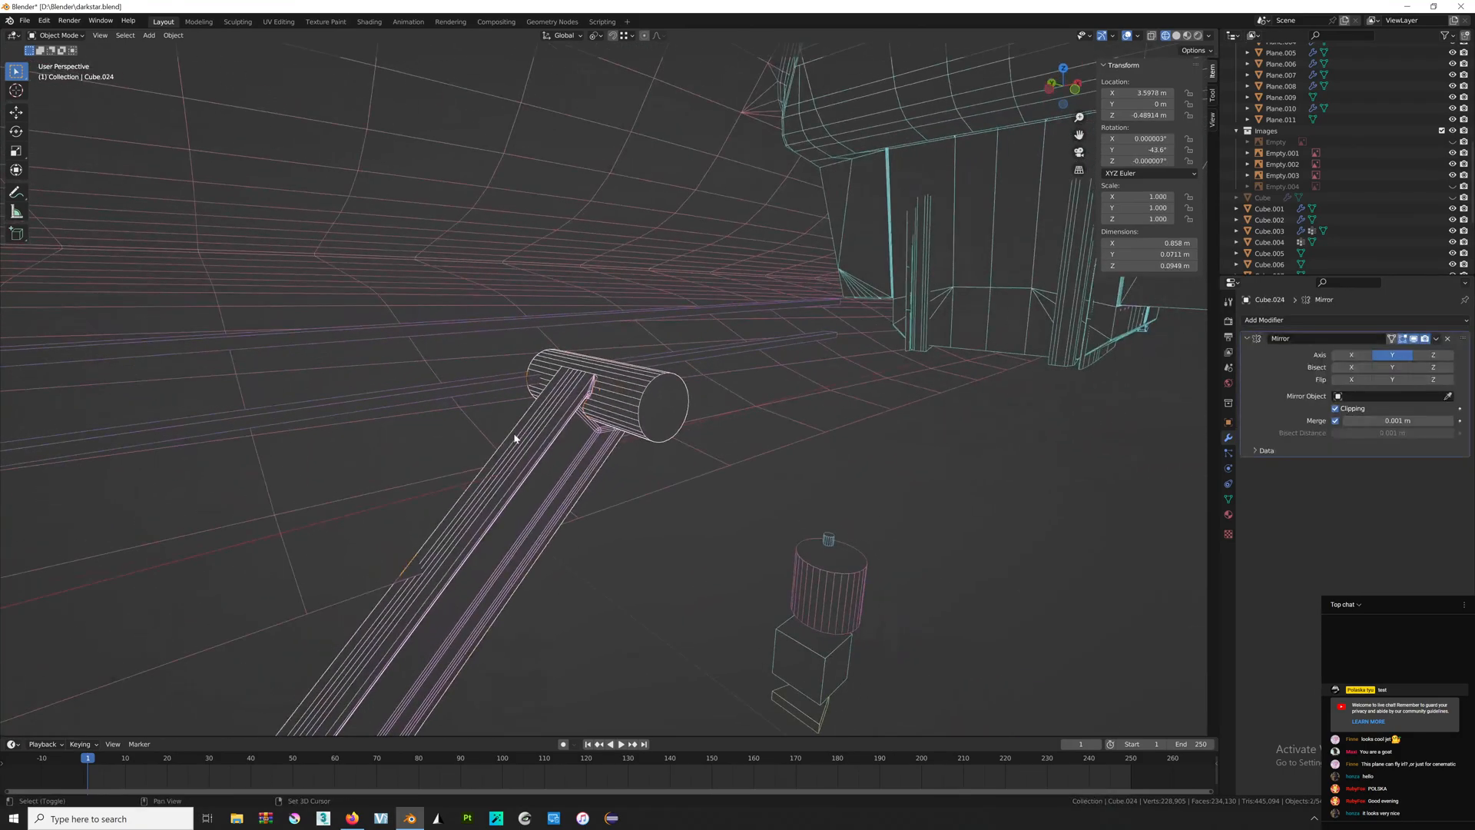
key("ctrl+p")
left_click(565, 440)
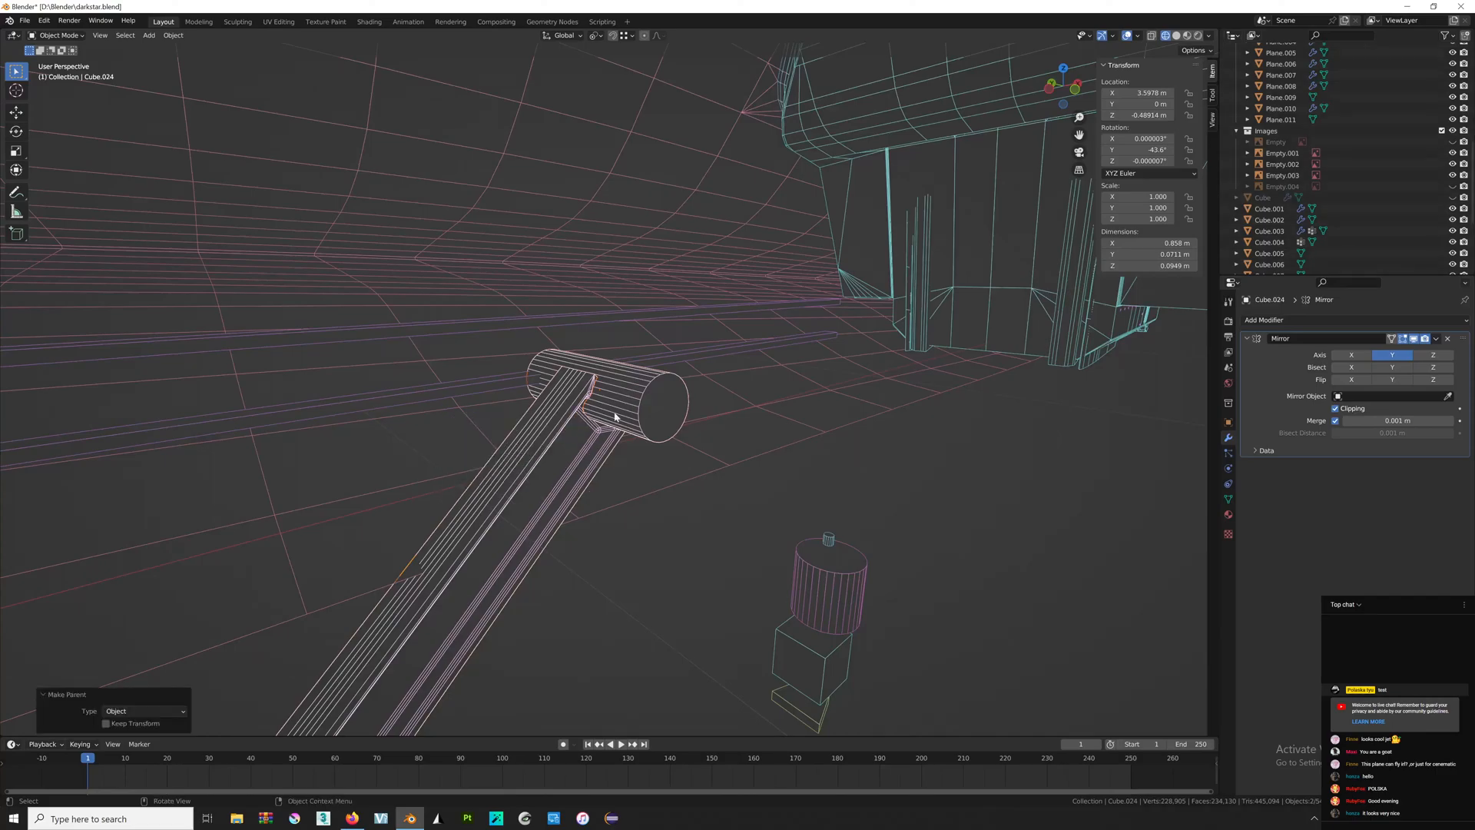
Insert a keyframe for the diagonal brace at frame 1, matching the main strut's first keyframe.
scroll(615, 417, "down", 5)
left_click(599, 556)
left_click(270, 526)
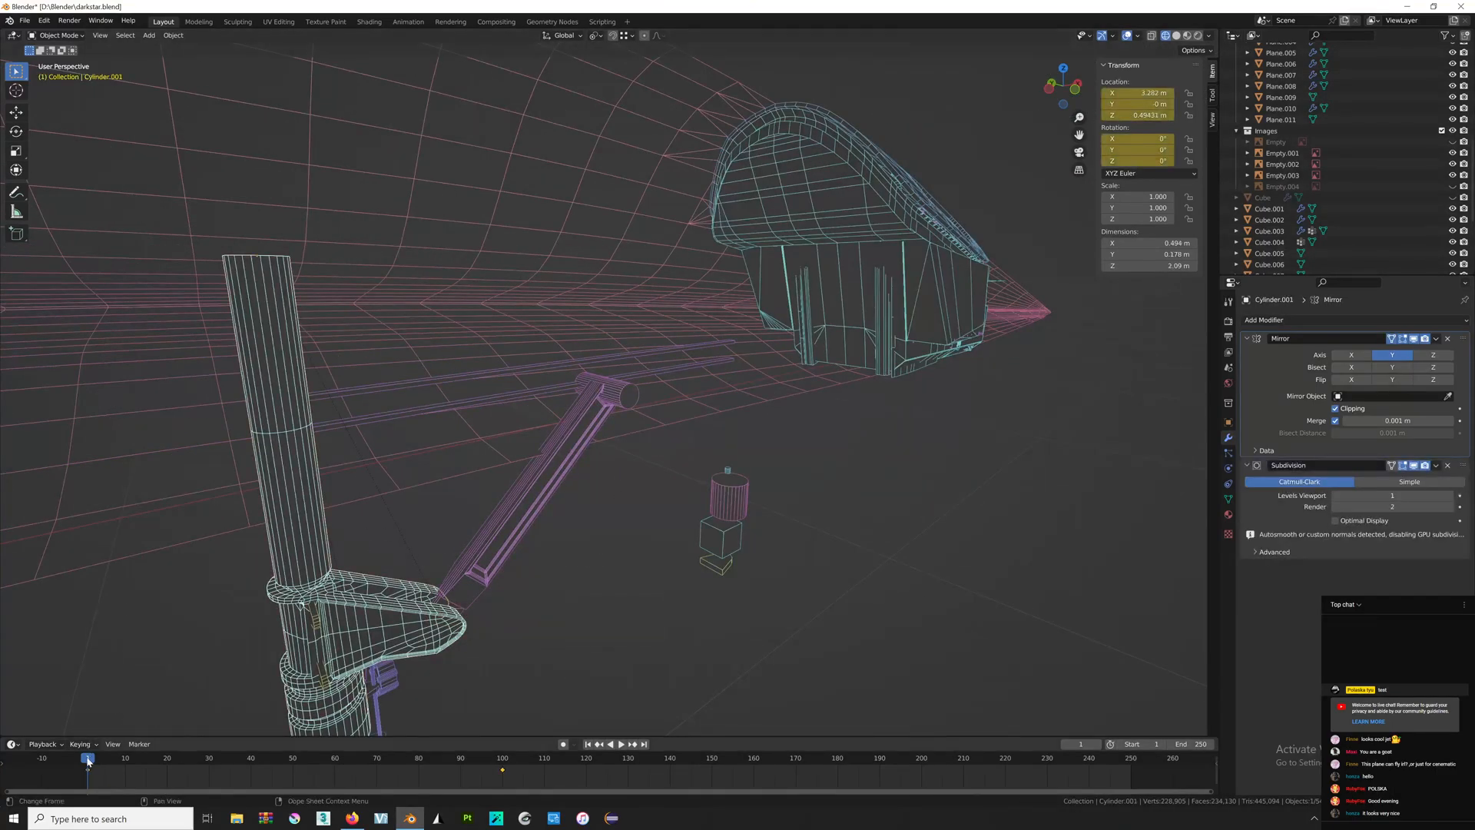
mouse_move(87, 761)
left_mouse_down()
mouse_move(302, 758)
mouse_move(67, 739)
left_mouse_up()
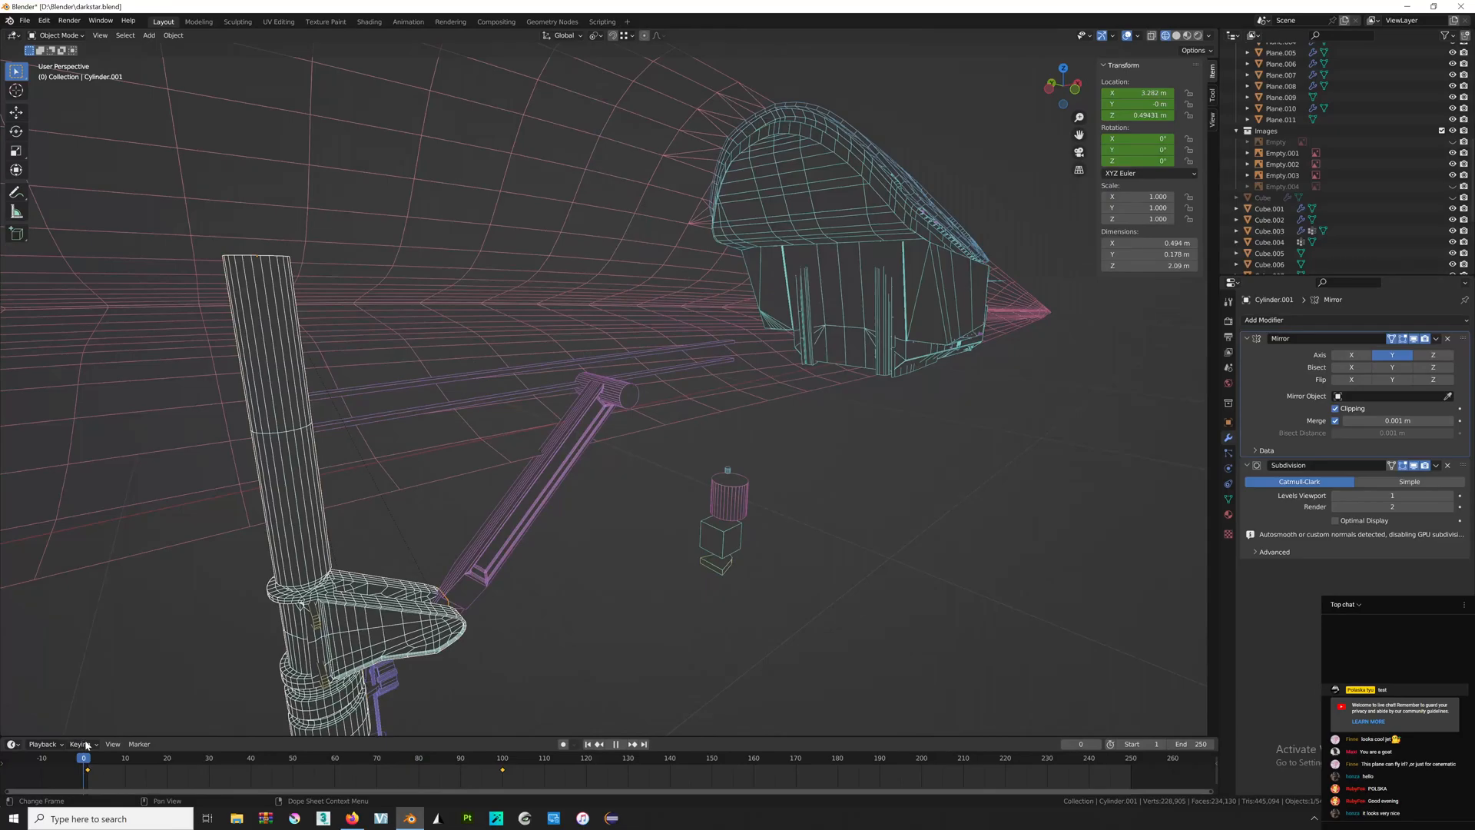
left_click(476, 545)
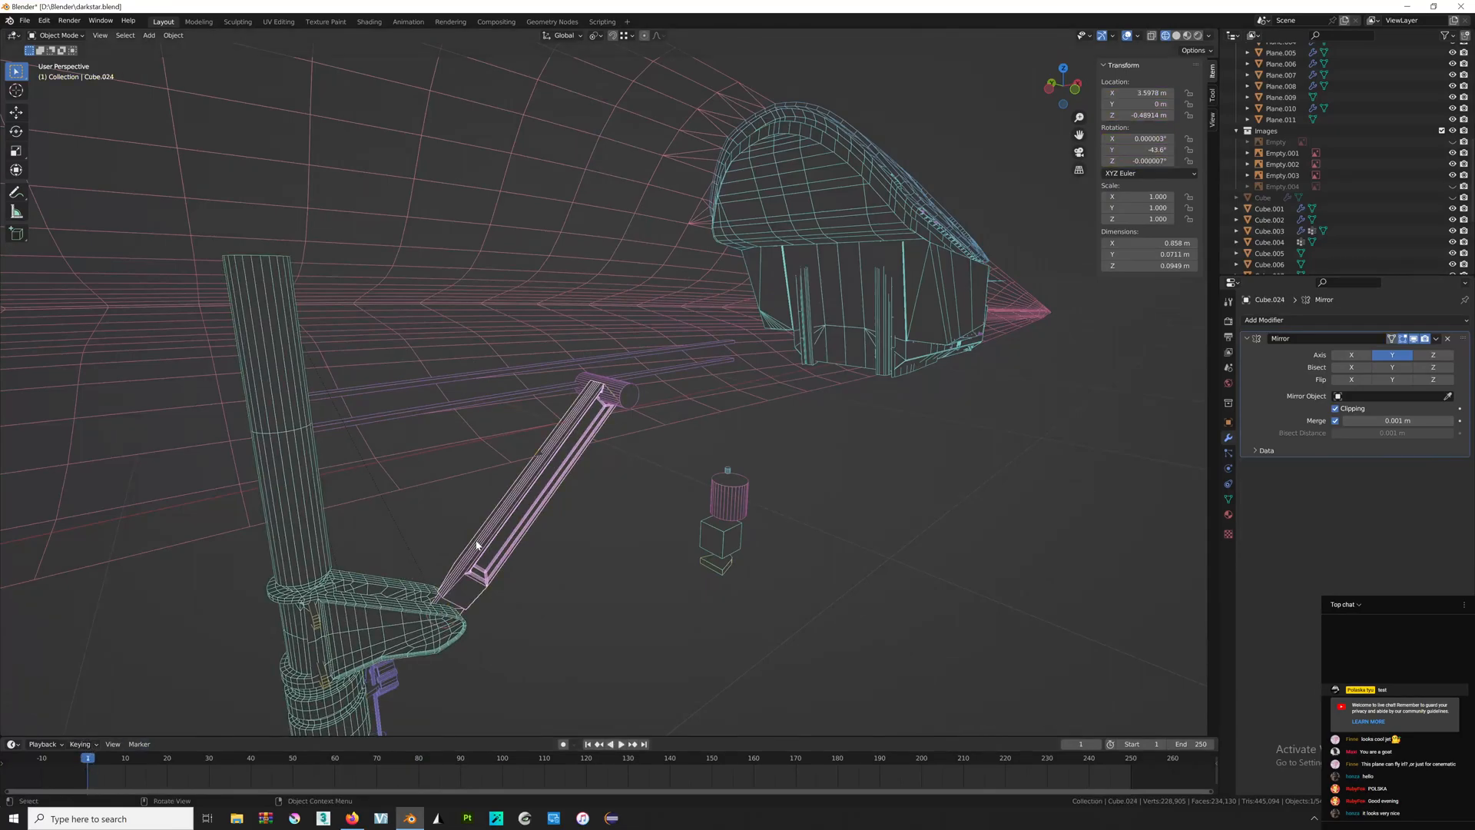
key("i")
left_click(585, 530)
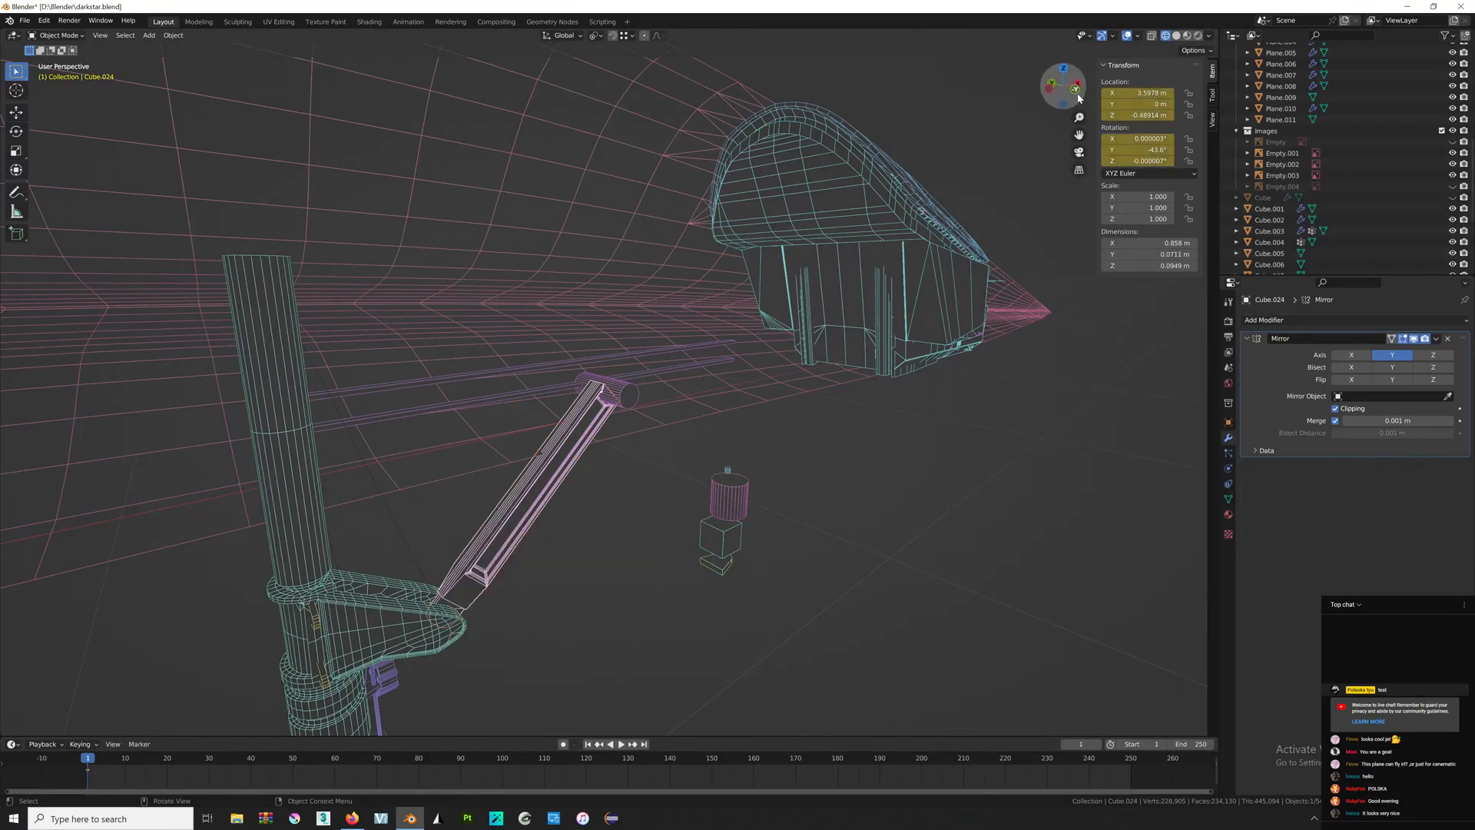
Rotate the diagonal brace about -4.3° in front view to bring its cross cylinder between the guide rails.
left_click(1077, 94)
scroll(655, 484, "up", 4)
middle_click_drag(623, 491, 681, 478, "shift")
key("r")
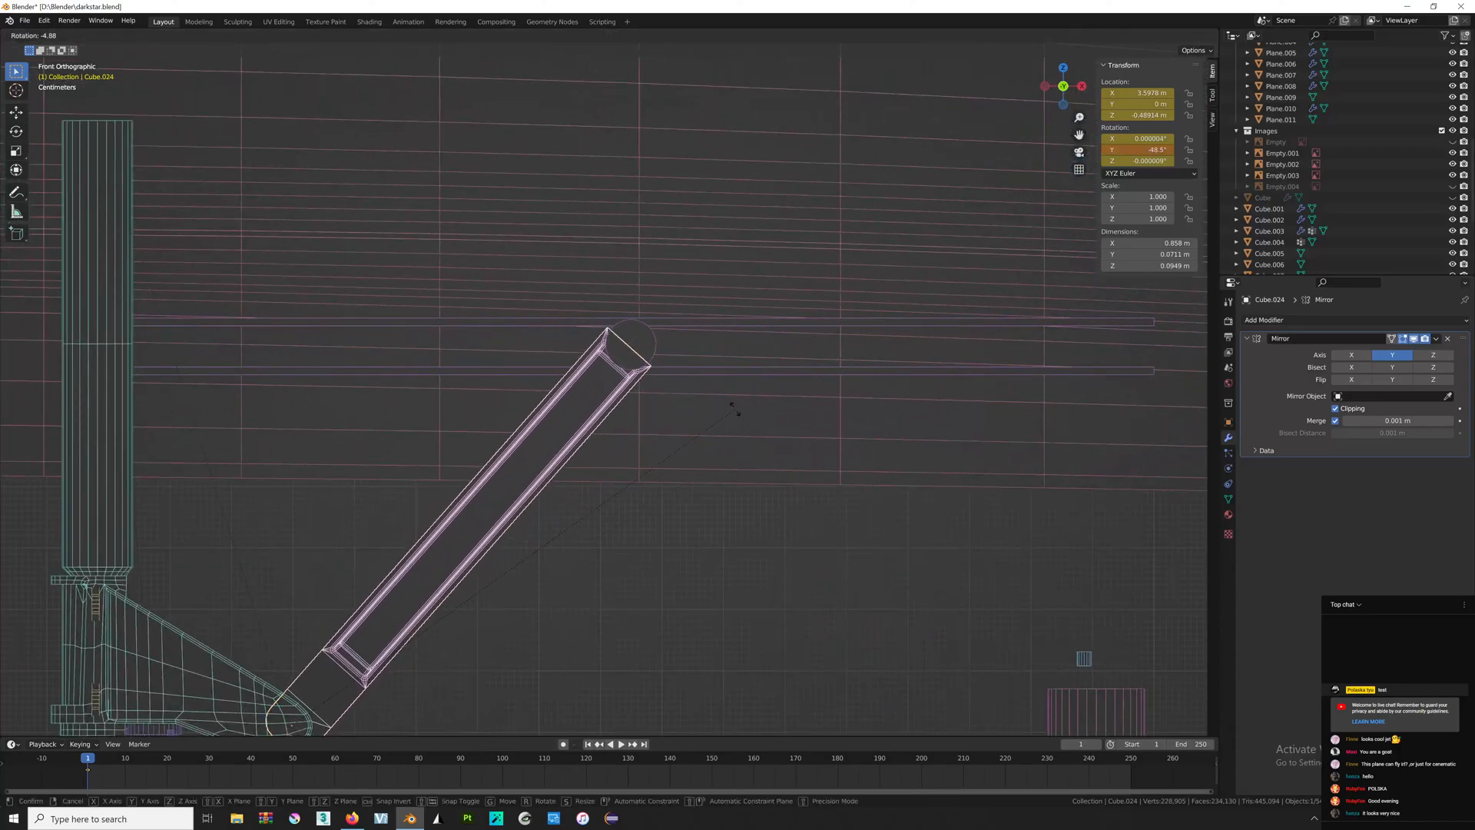
left_click(634, 380)
scroll(631, 382, "up", 4)
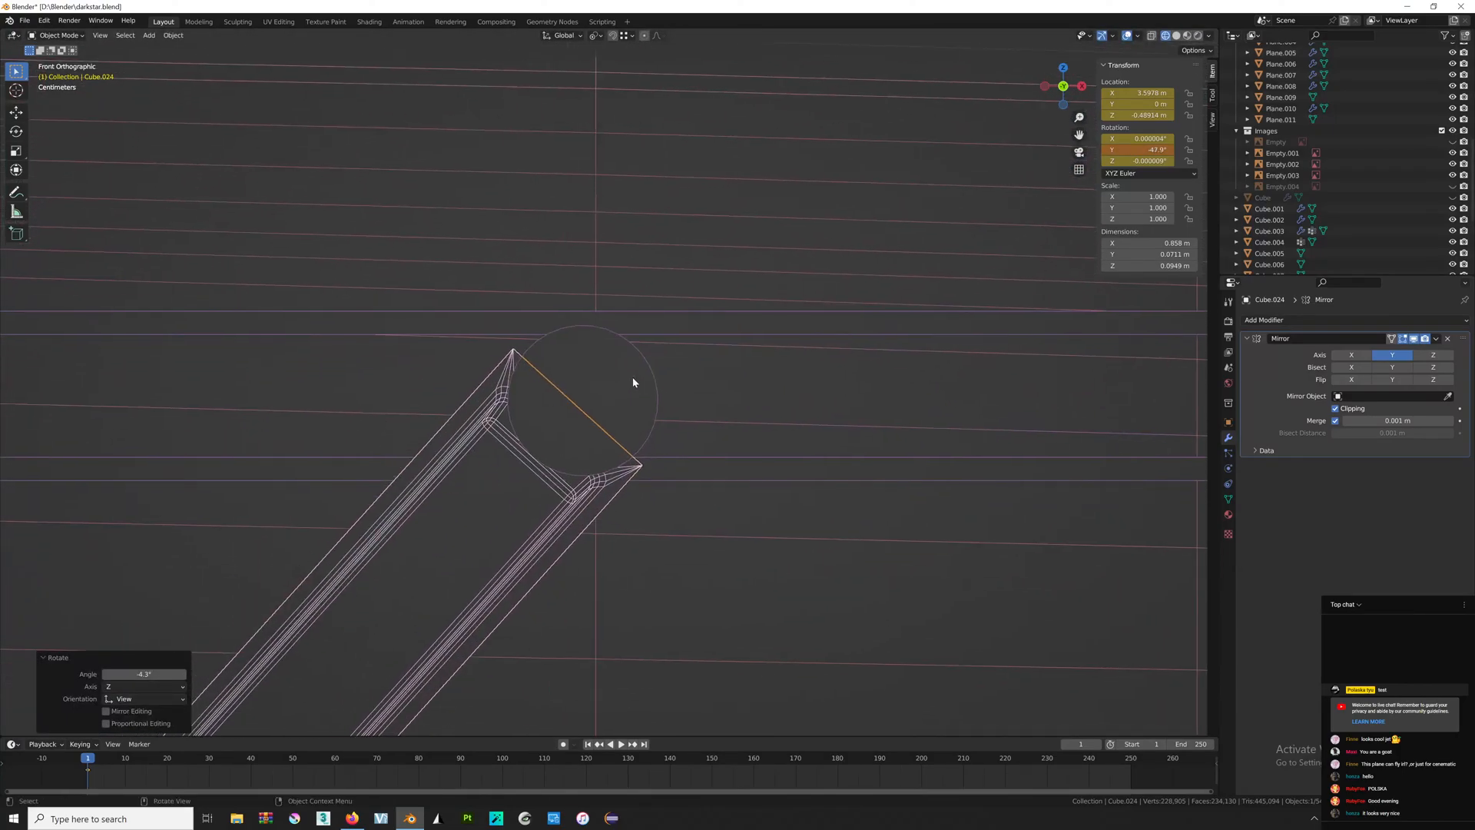
Scale the cross cylinder down to about 0.86 so it fits between the two guide rails.
left_click(633, 381)
scroll(692, 378, "up", 2)
key("s")
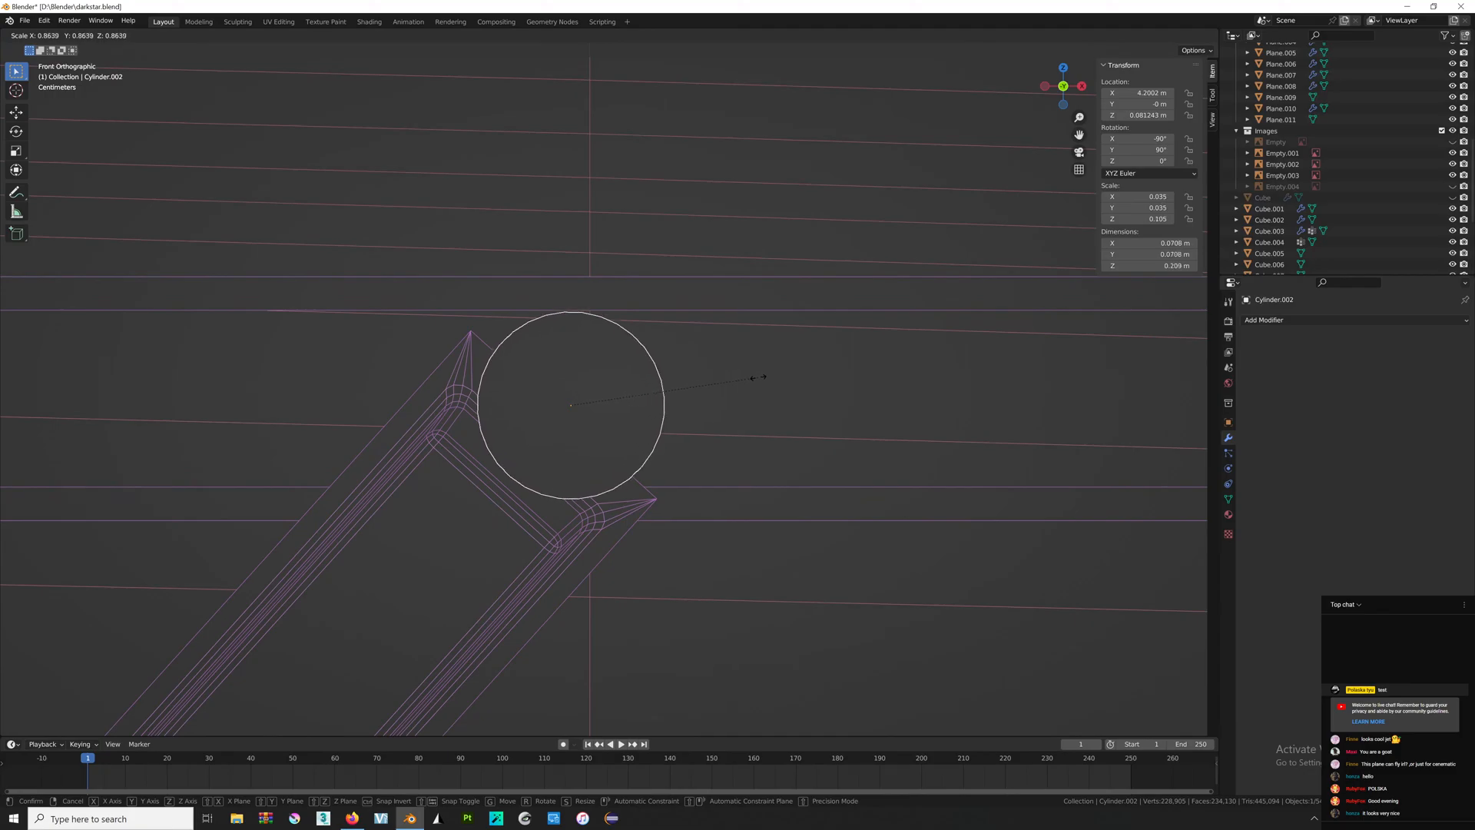
left_click(749, 382)
Fine-tune the diagonal brace's rotation by about 0.13° and keyframe its pose at frame 1.
left_click(652, 481)
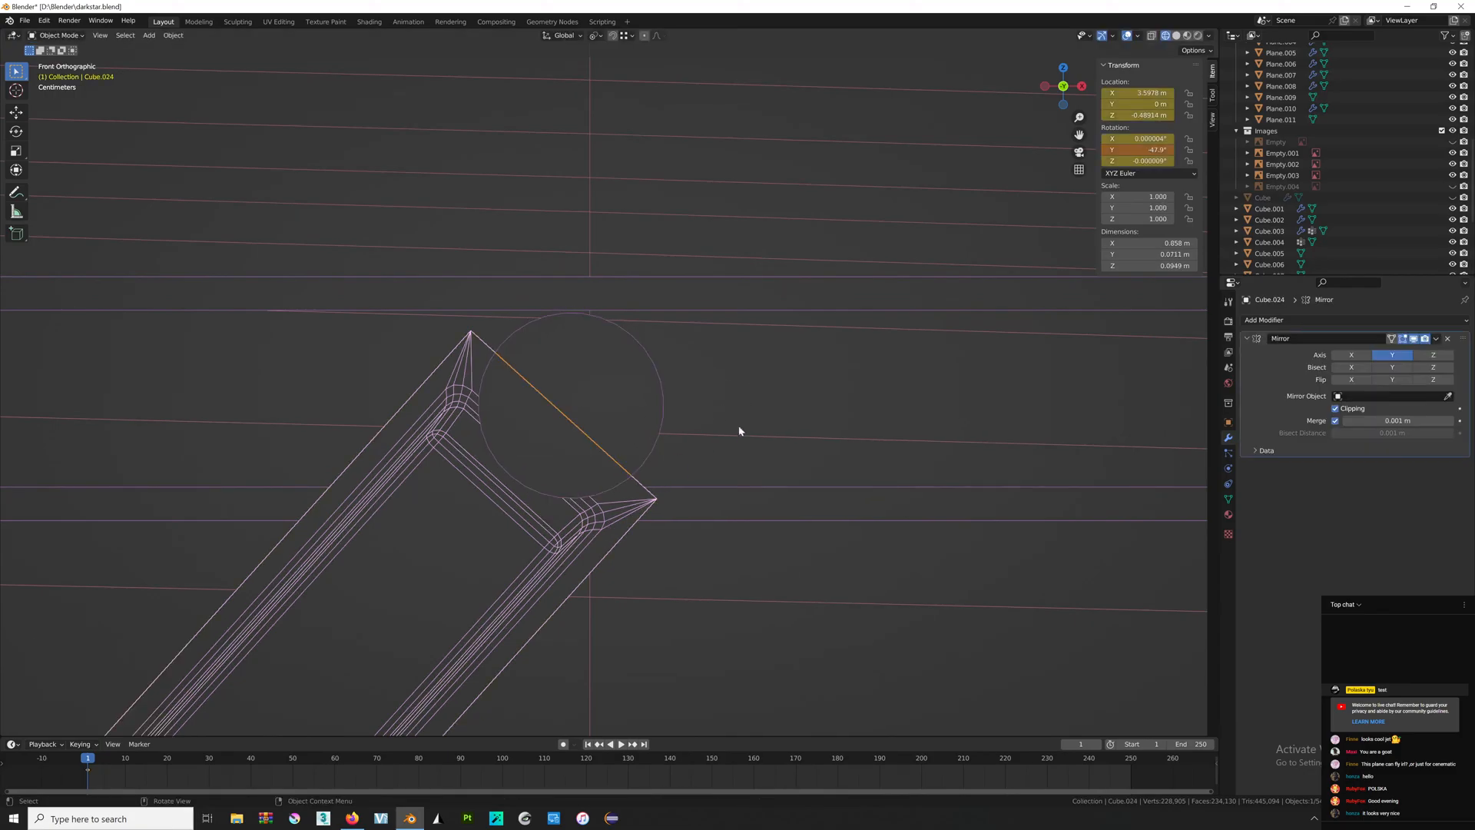
key("r")
left_click(749, 375)
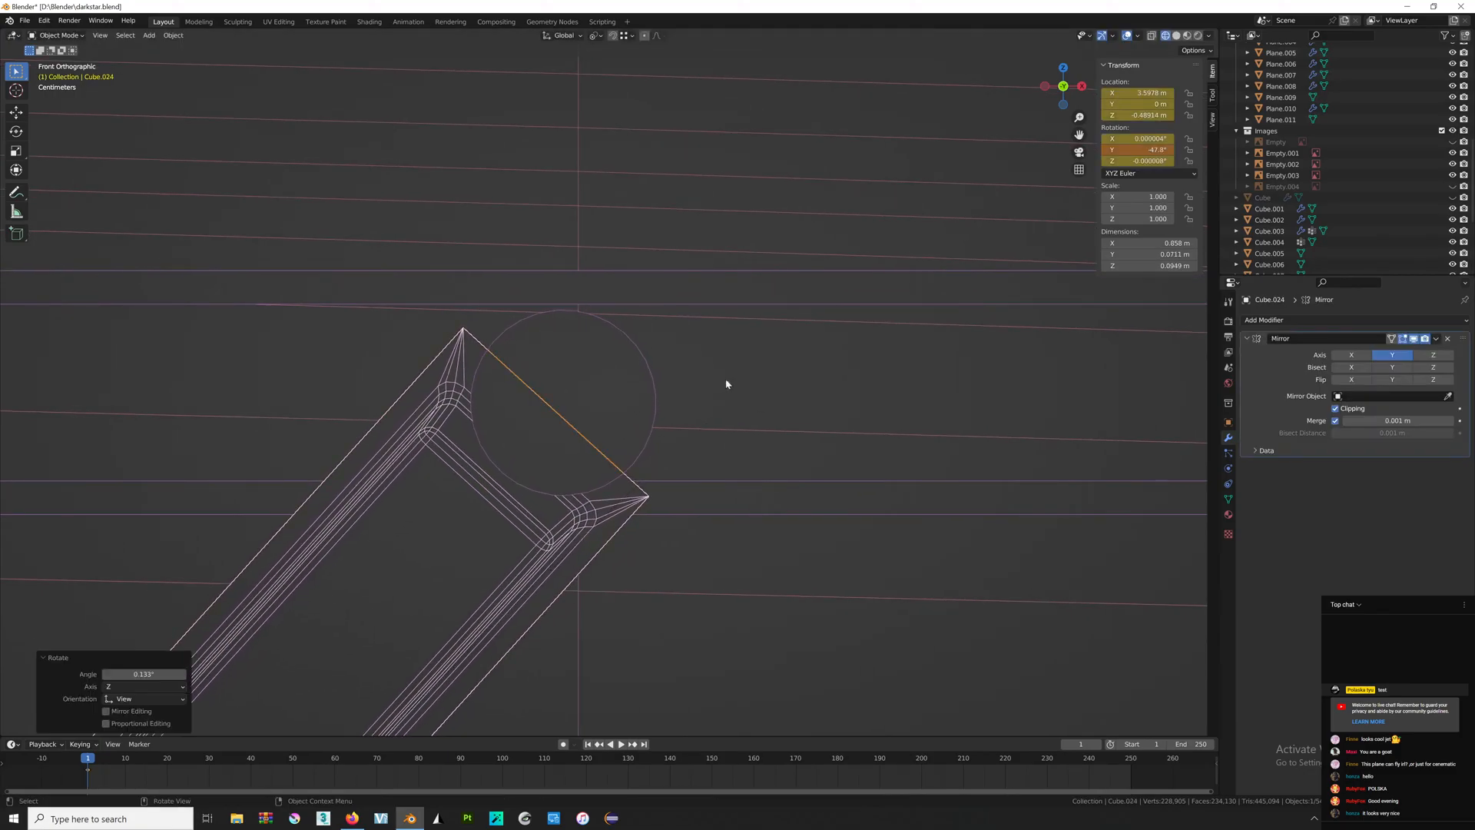
scroll(510, 441, "down", 1)
middle_click_drag(510, 442, 642, 366, "shift")
key("i")
left_click(642, 367)
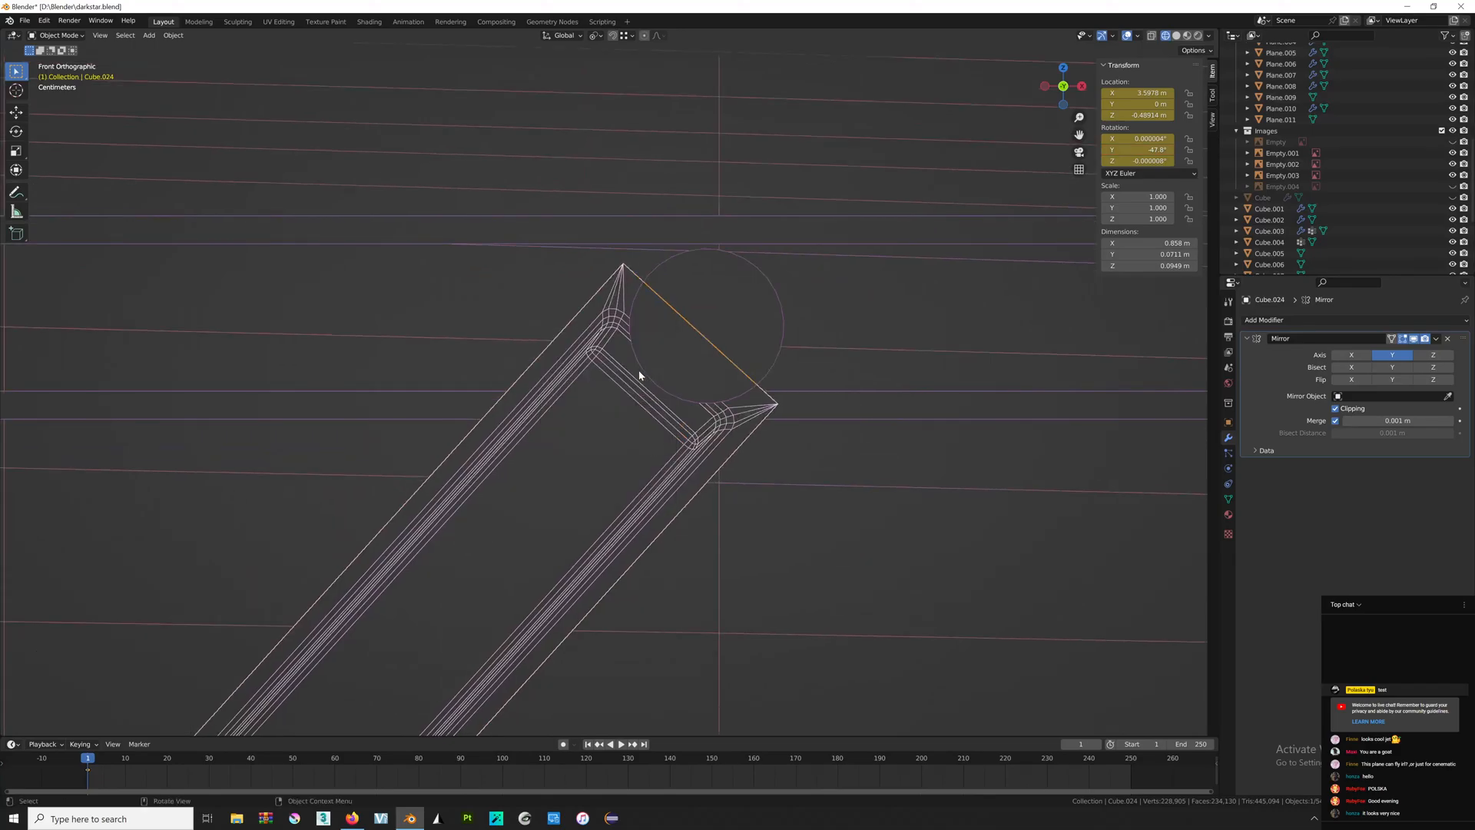
Go to frame 100 and rotate the diagonal brace about 133° so it lies above the folded strut.
scroll(467, 560, "down", 2)
middle_click_drag(468, 560, 611, 363)
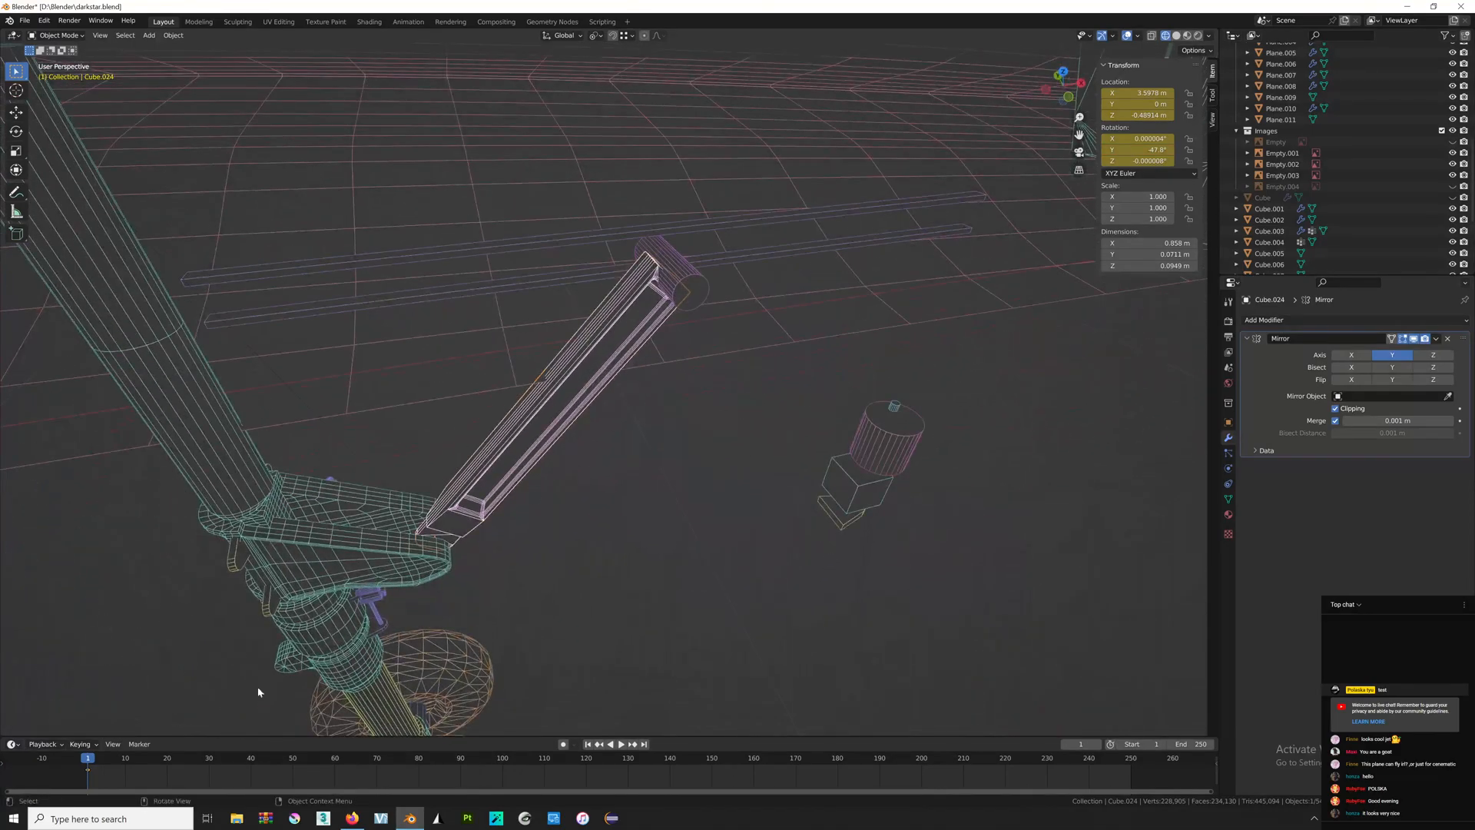
left_click(1069, 98)
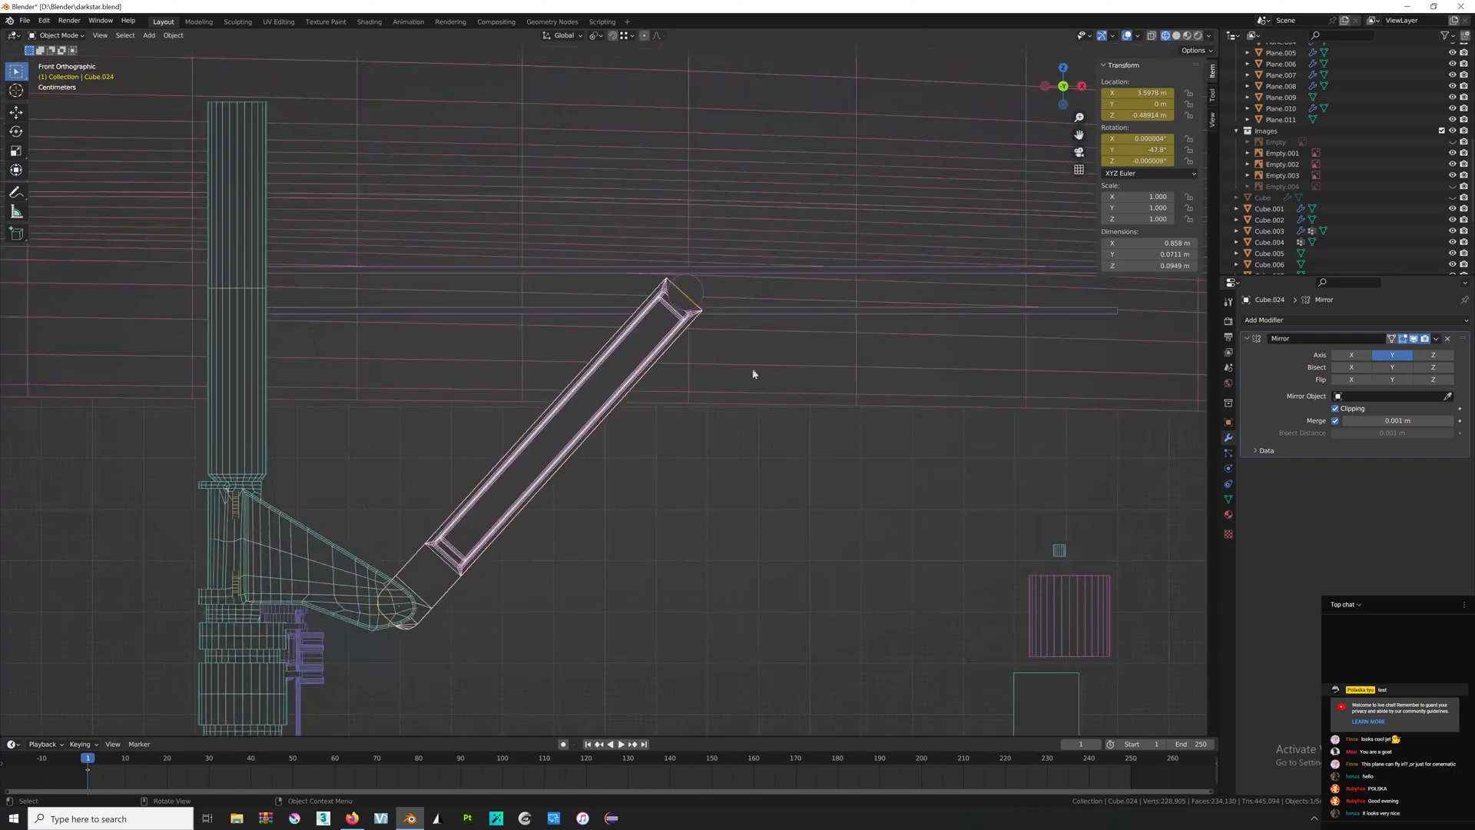
scroll(626, 246, "down", 3)
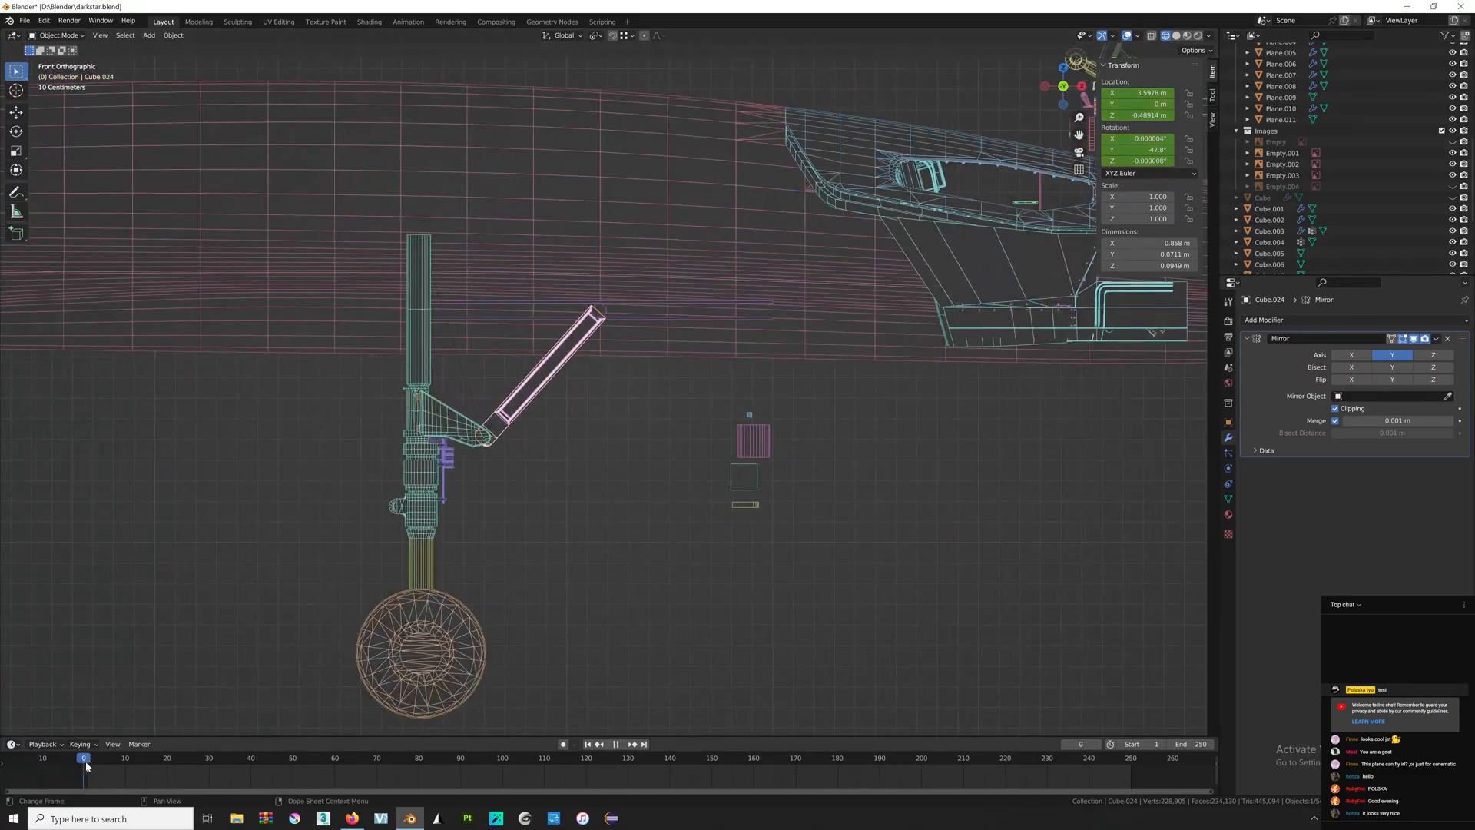
left_click_drag(86, 764, 501, 736)
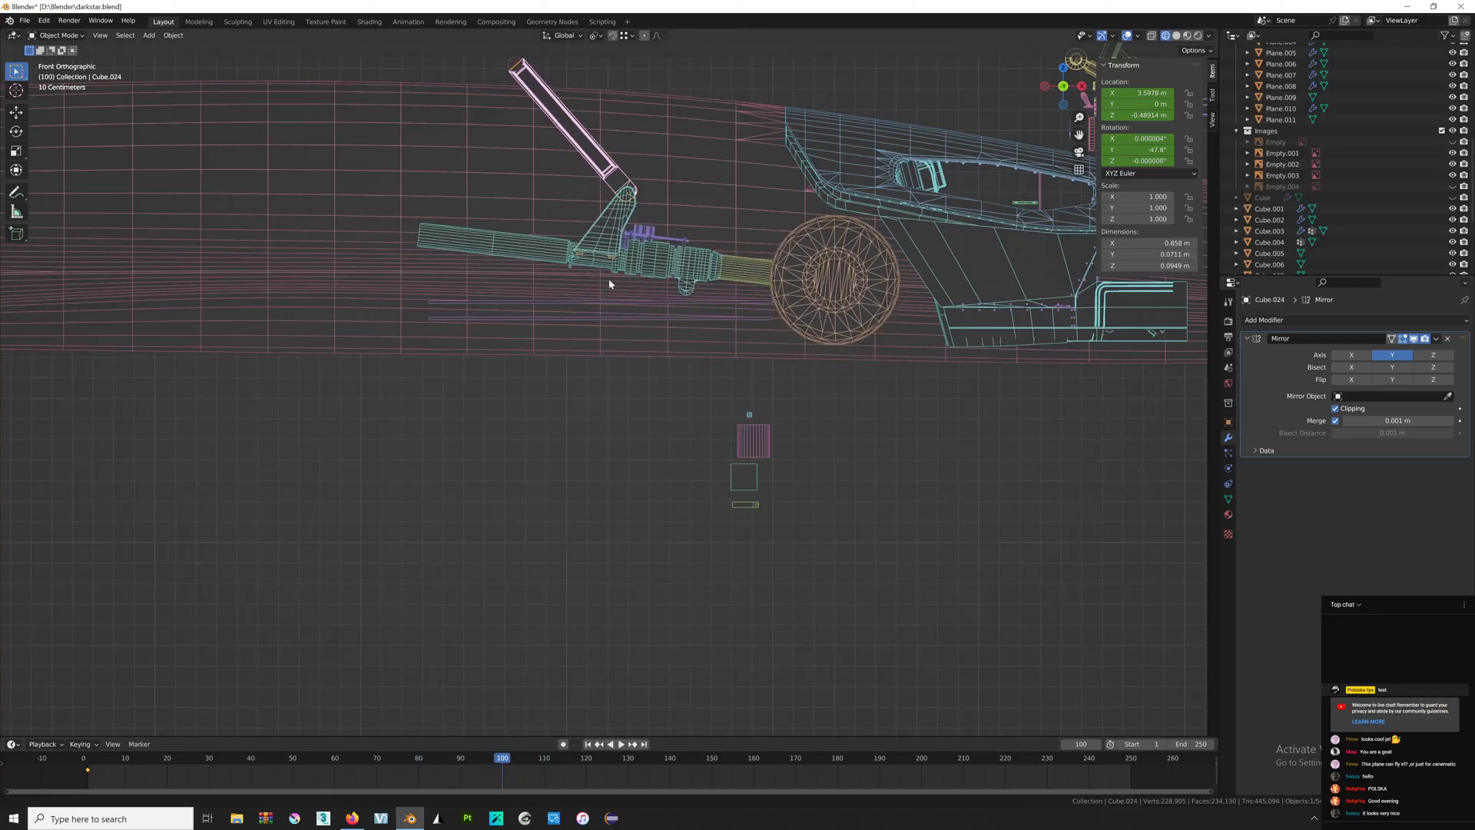
scroll(595, 331, "up", 3)
key("r")
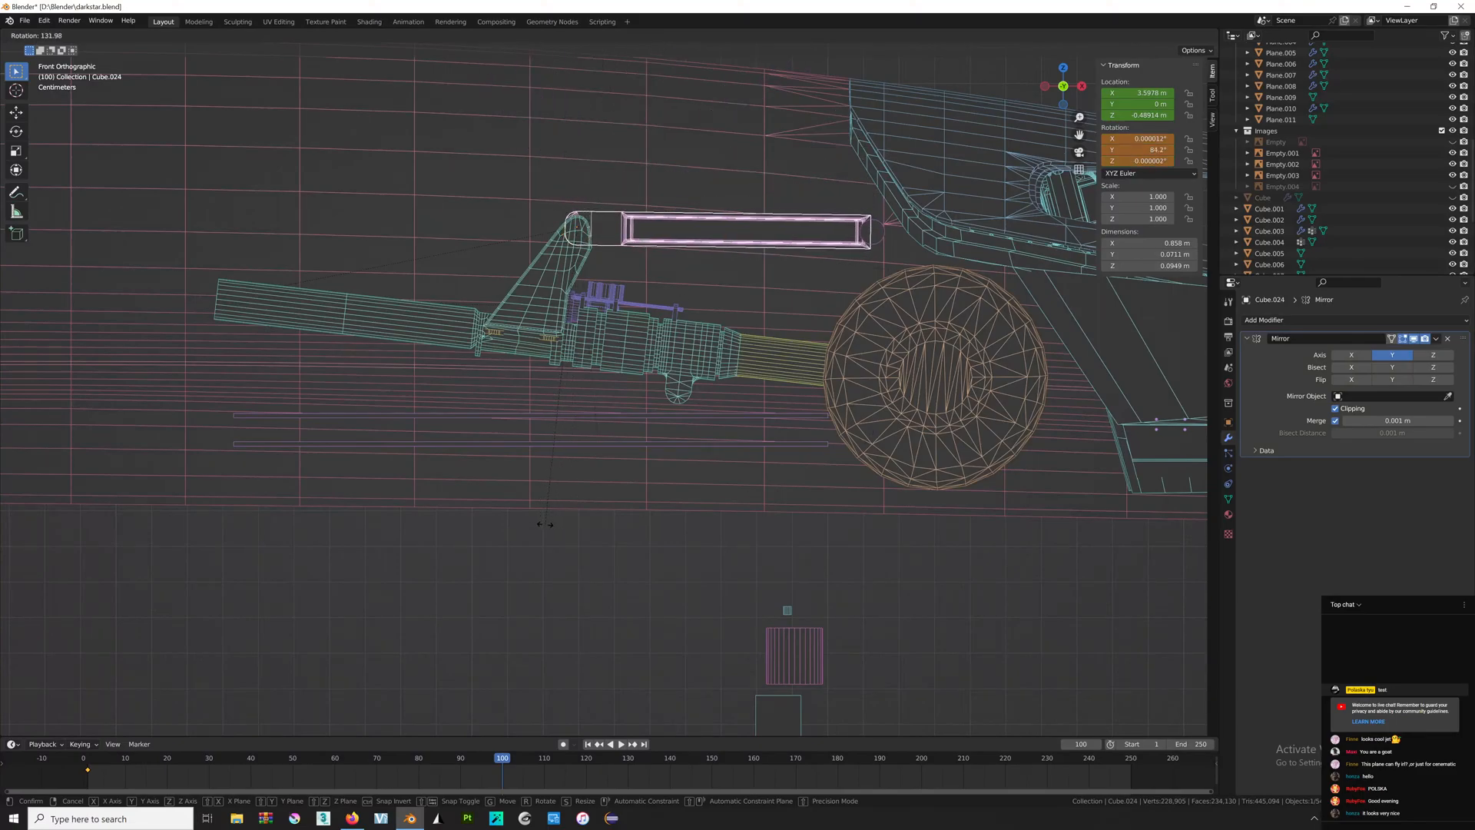
left_click(539, 529)
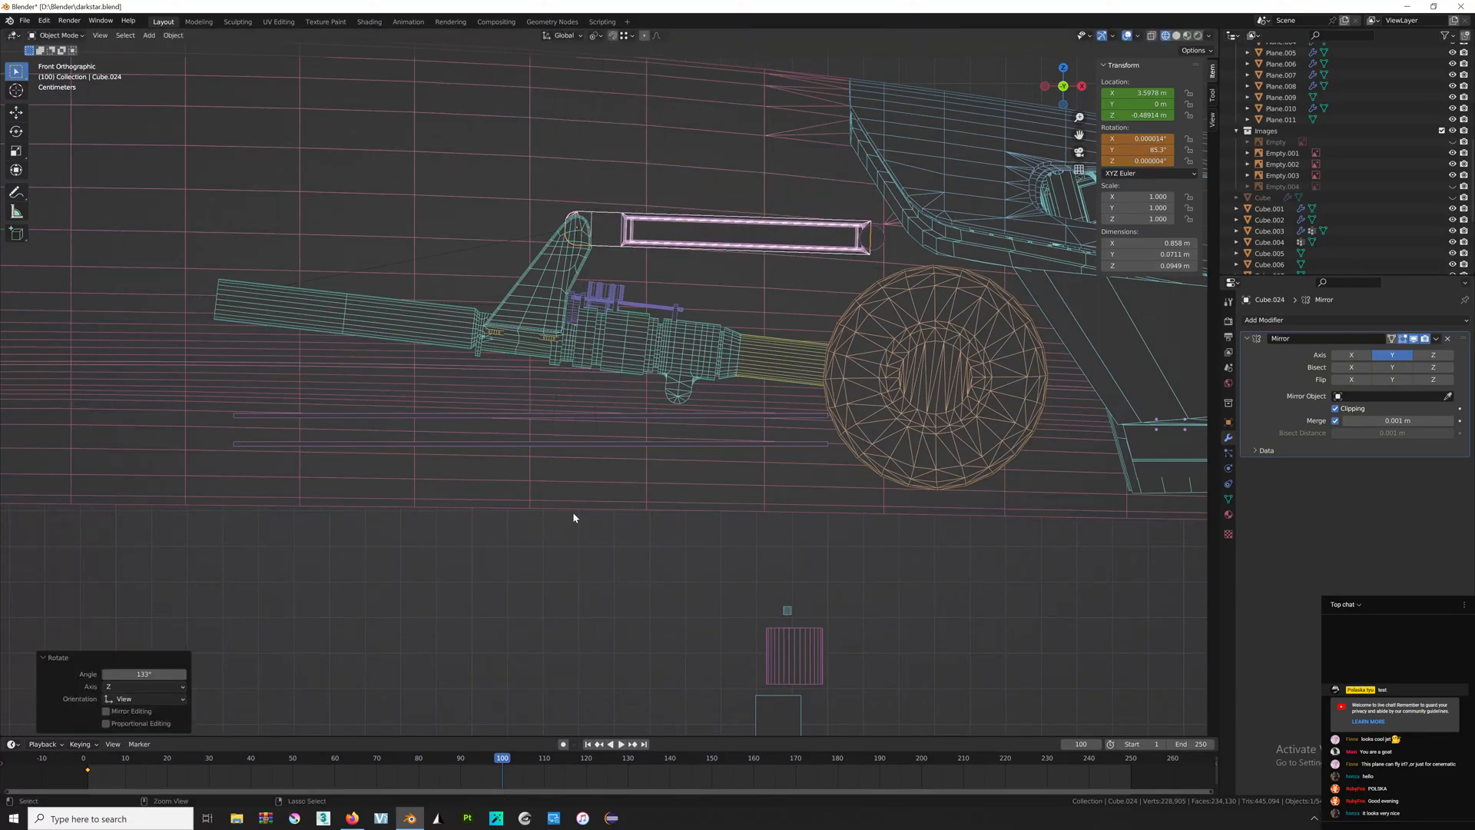
Tilt the folded brace further, set its Y rotation to 90°, and insert its keyframe at frame 100.
key("r")
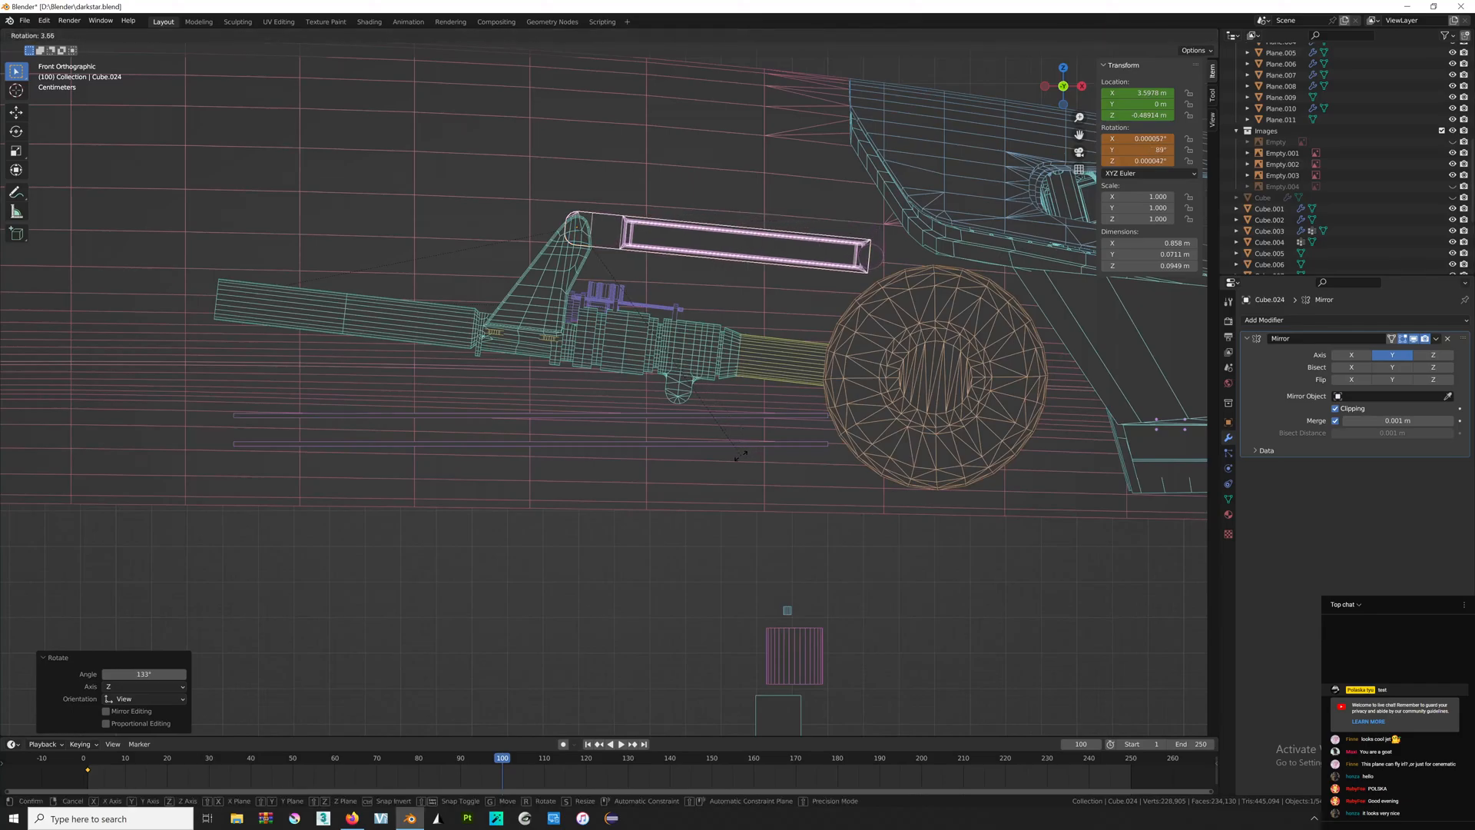
left_click(738, 456)
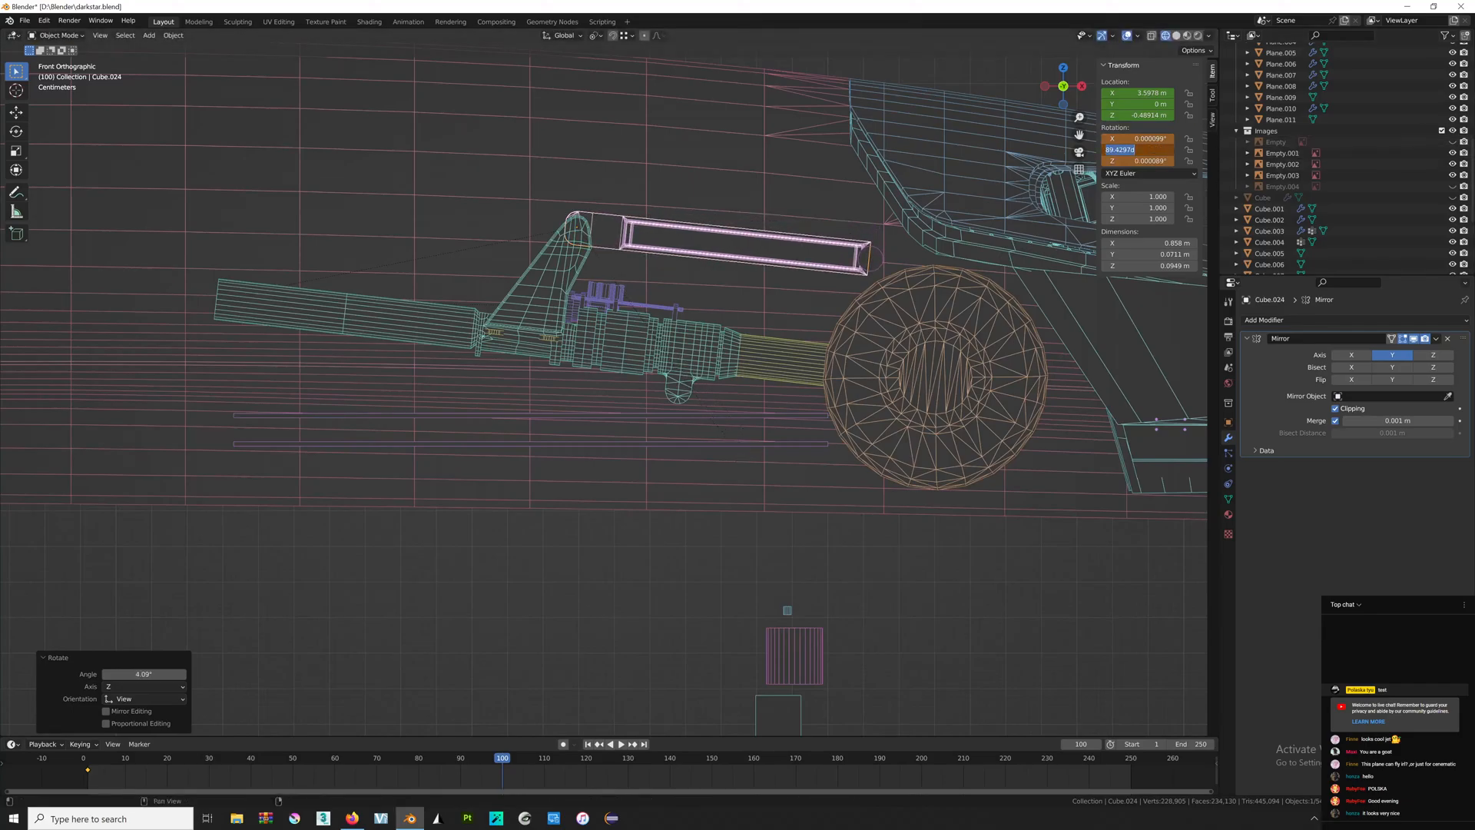
type("90")
key("Return")
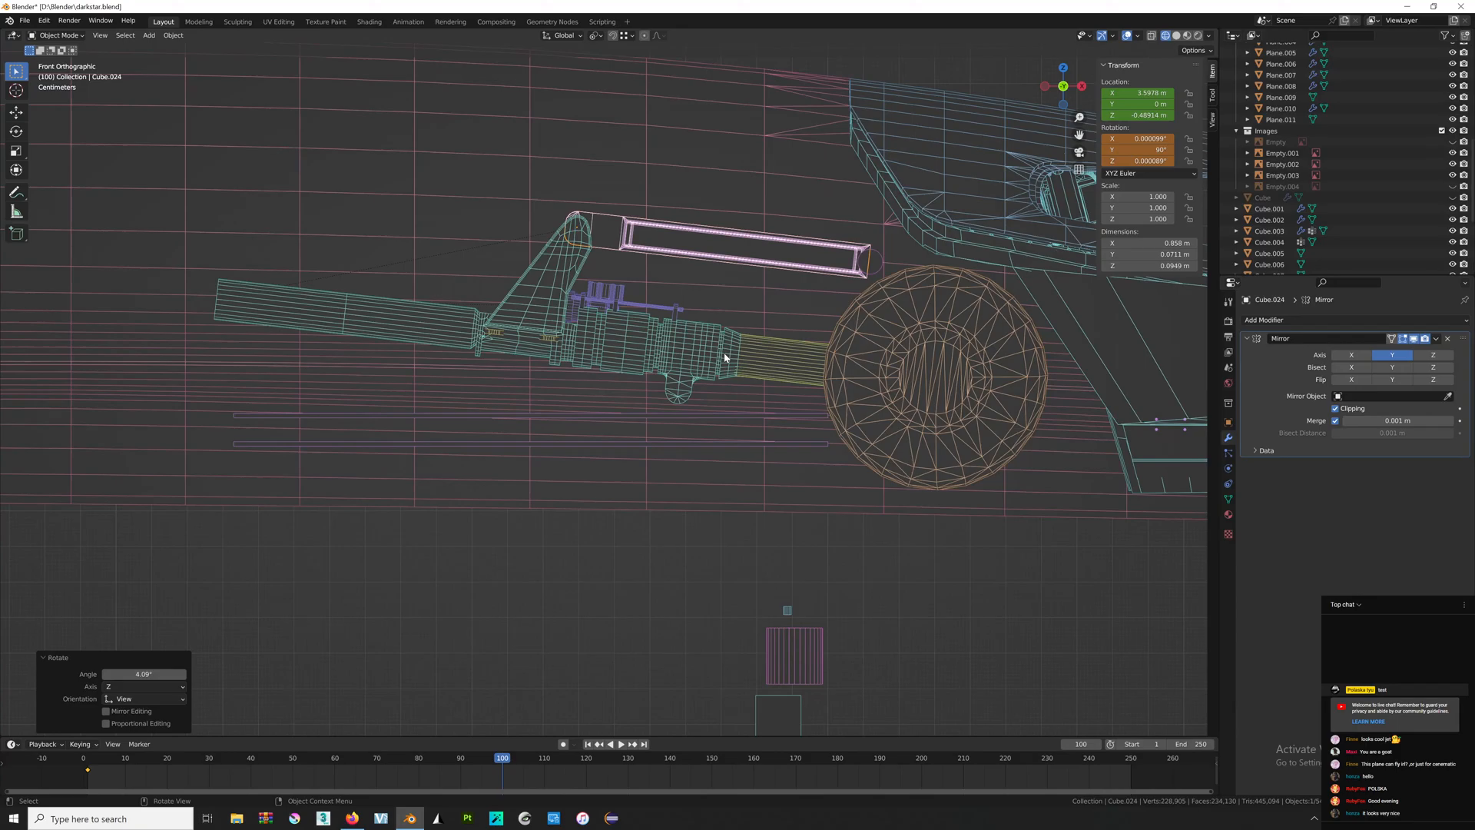
right_click(724, 358)
left_click(714, 352)
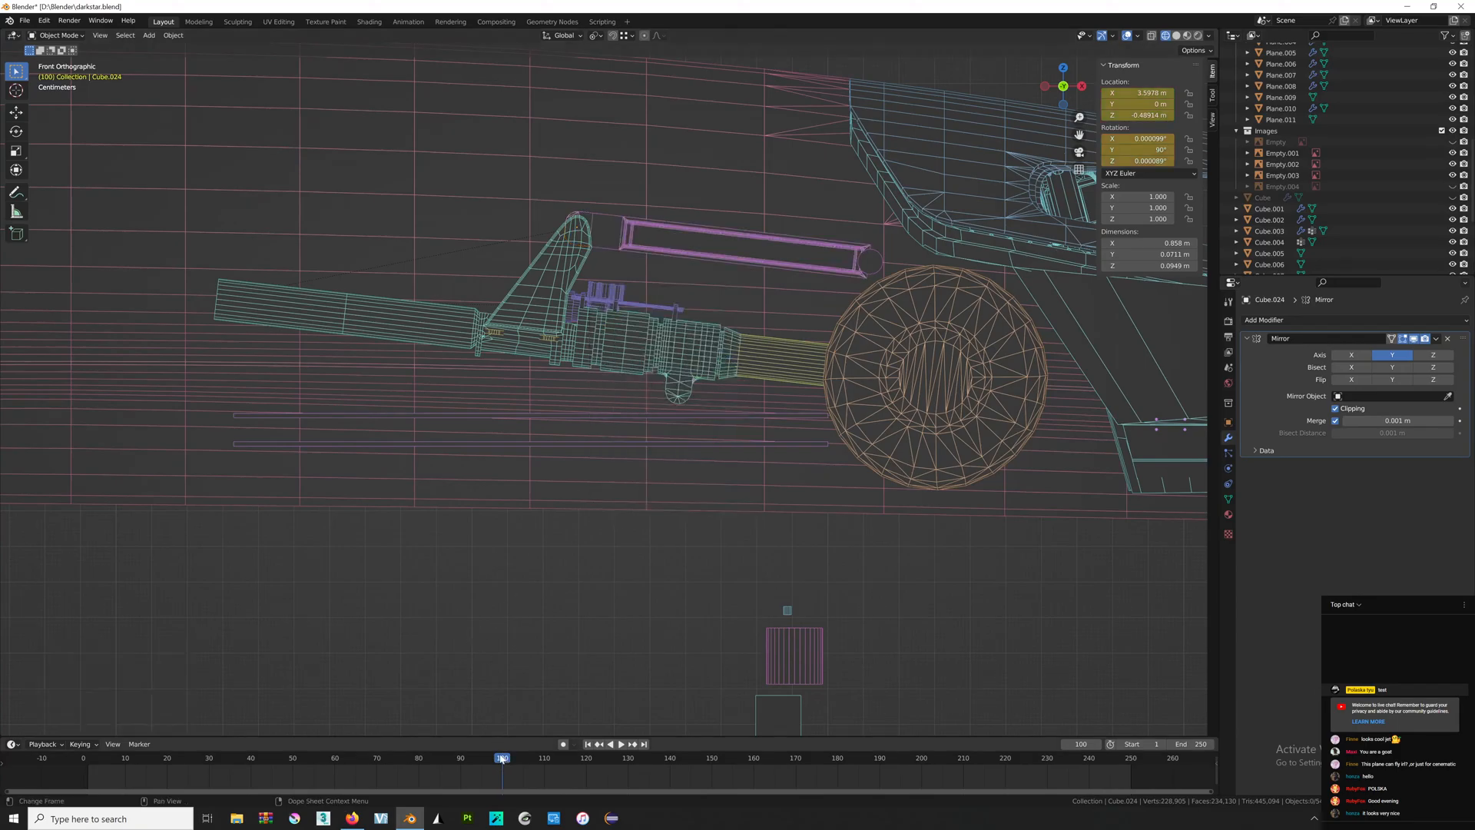
Preview the fold from frame 1, stop at frame 40, and rotate the brace about 4.8° toward the rails.
left_click_drag(500, 763, 88, 689)
left_click(371, 611)
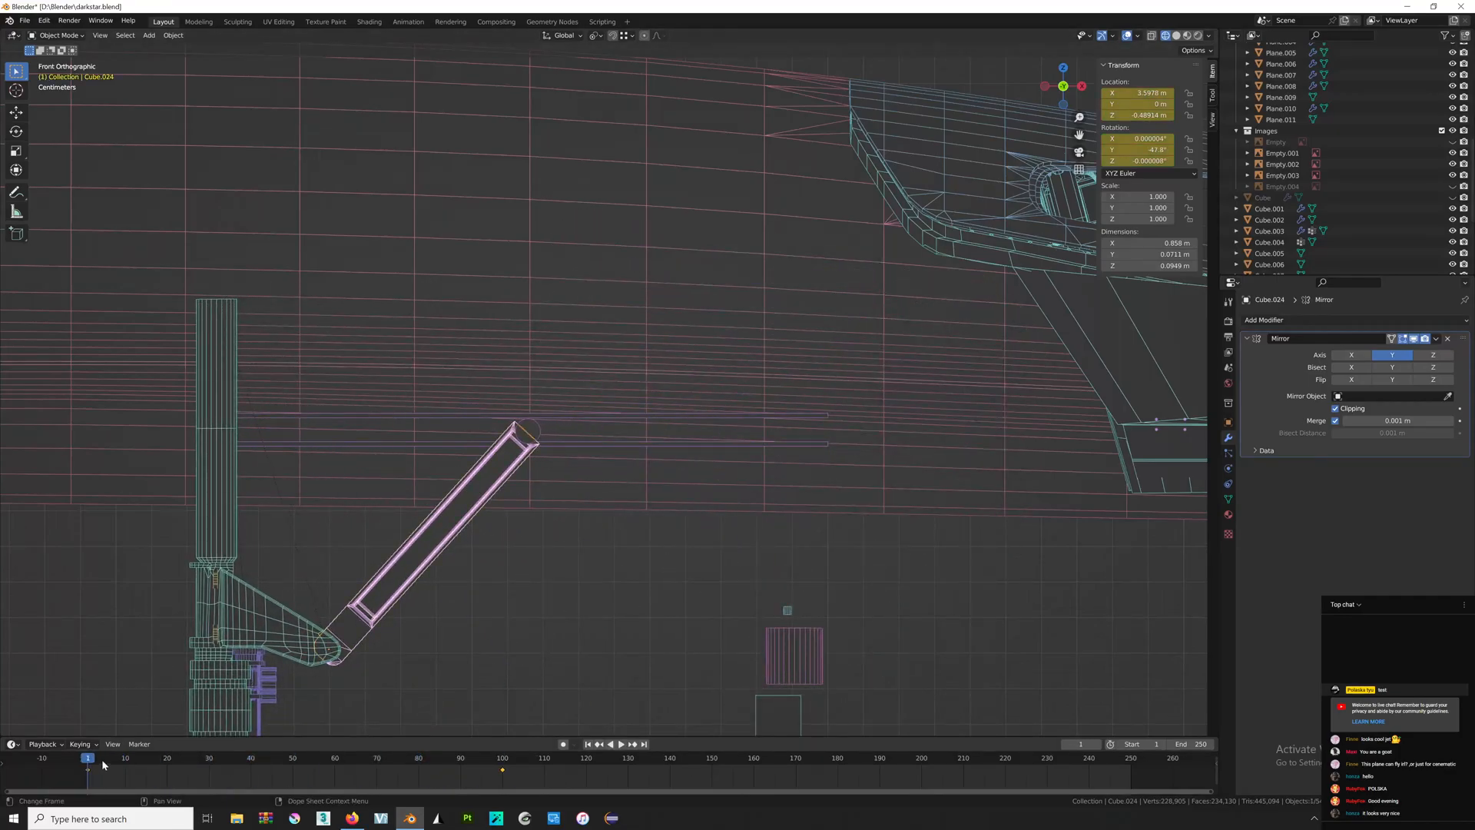
key("space")
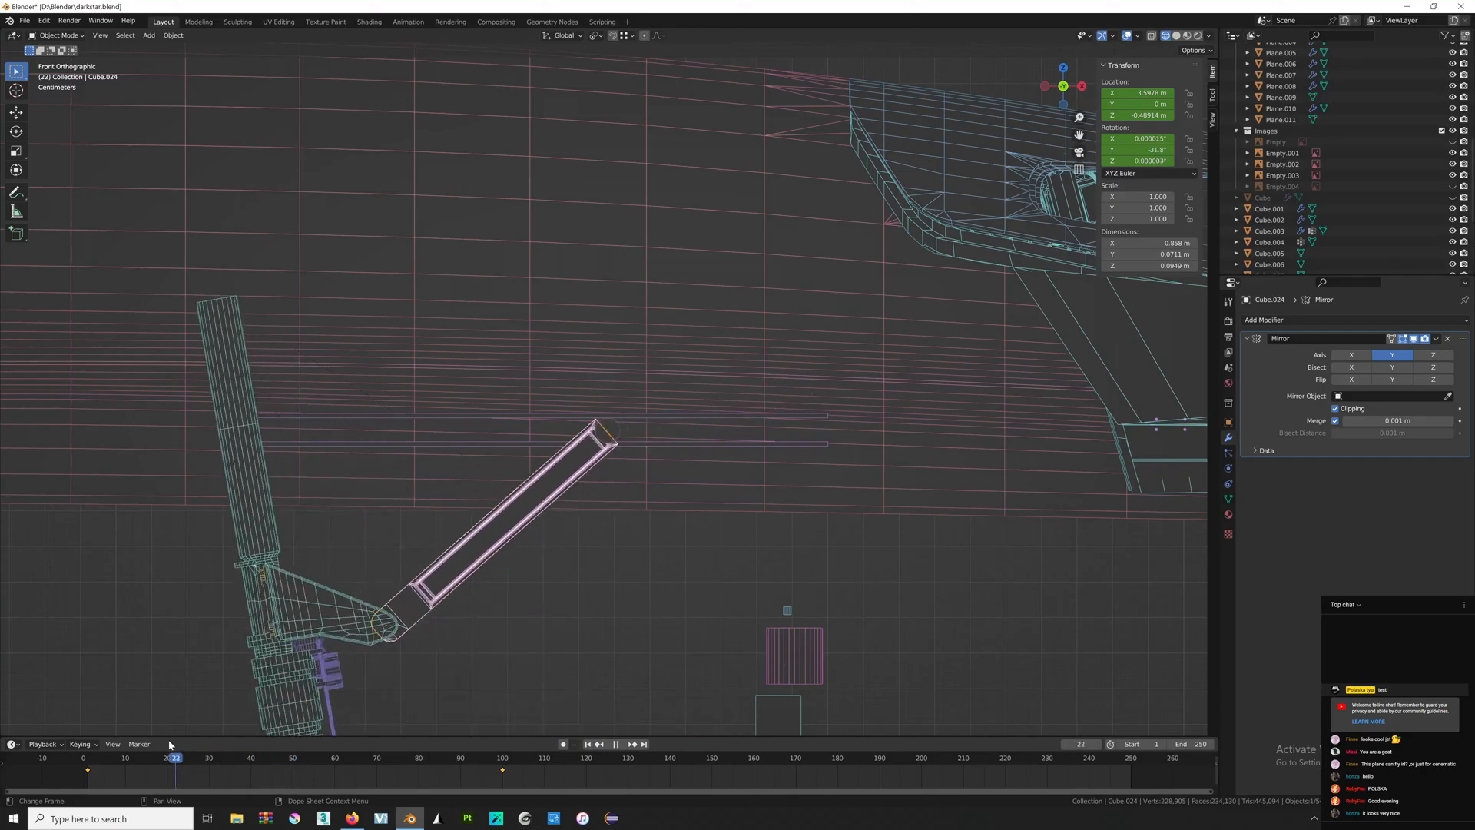
left_click_drag(169, 745, 251, 755)
key("r")
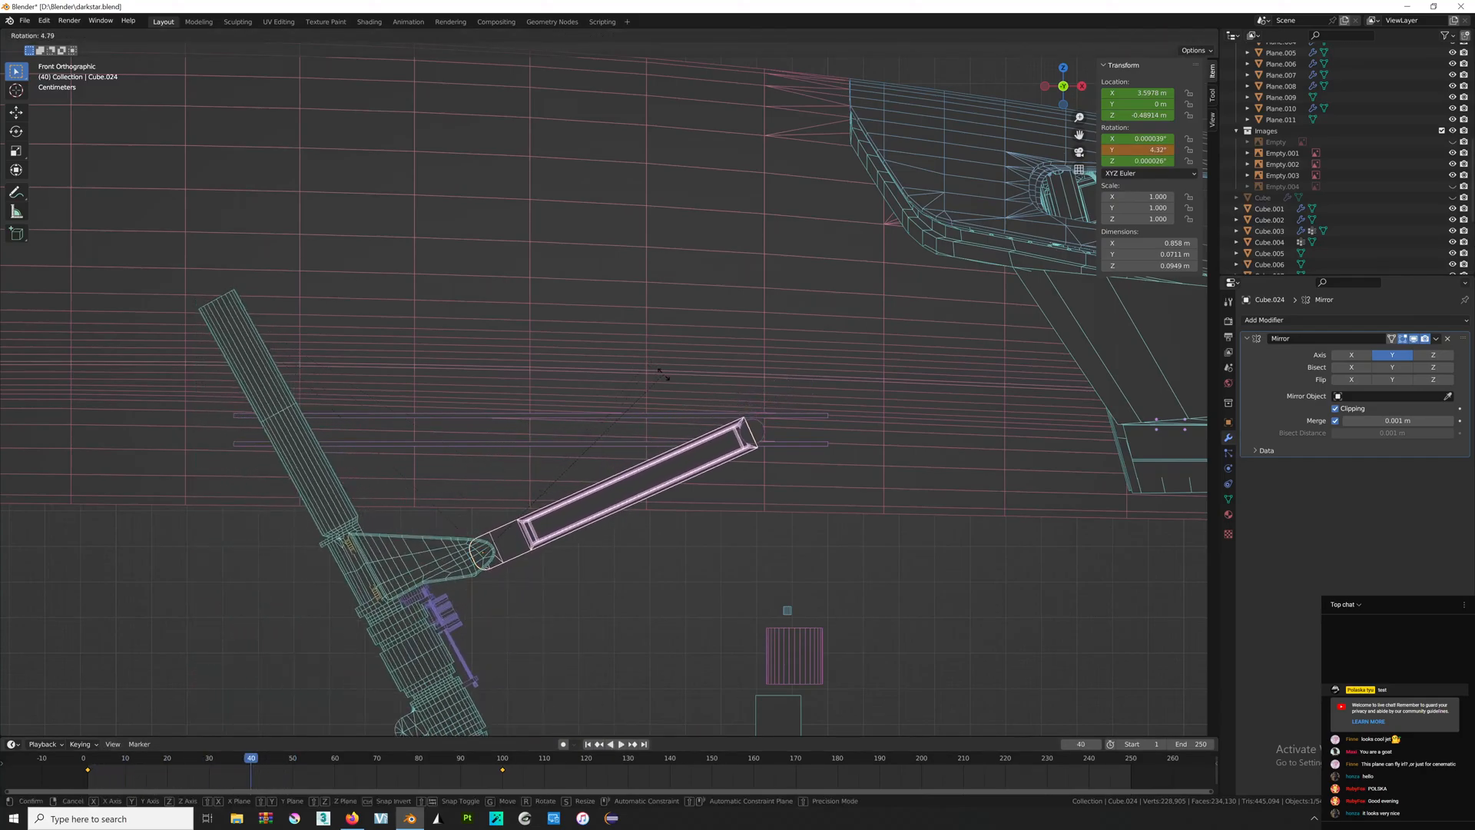
left_click(662, 374)
Refine the brace's Y rotation to about 4.07° so the cylinder sits between the rails, and keyframe it at frame 40.
scroll(879, 392, "up", 8)
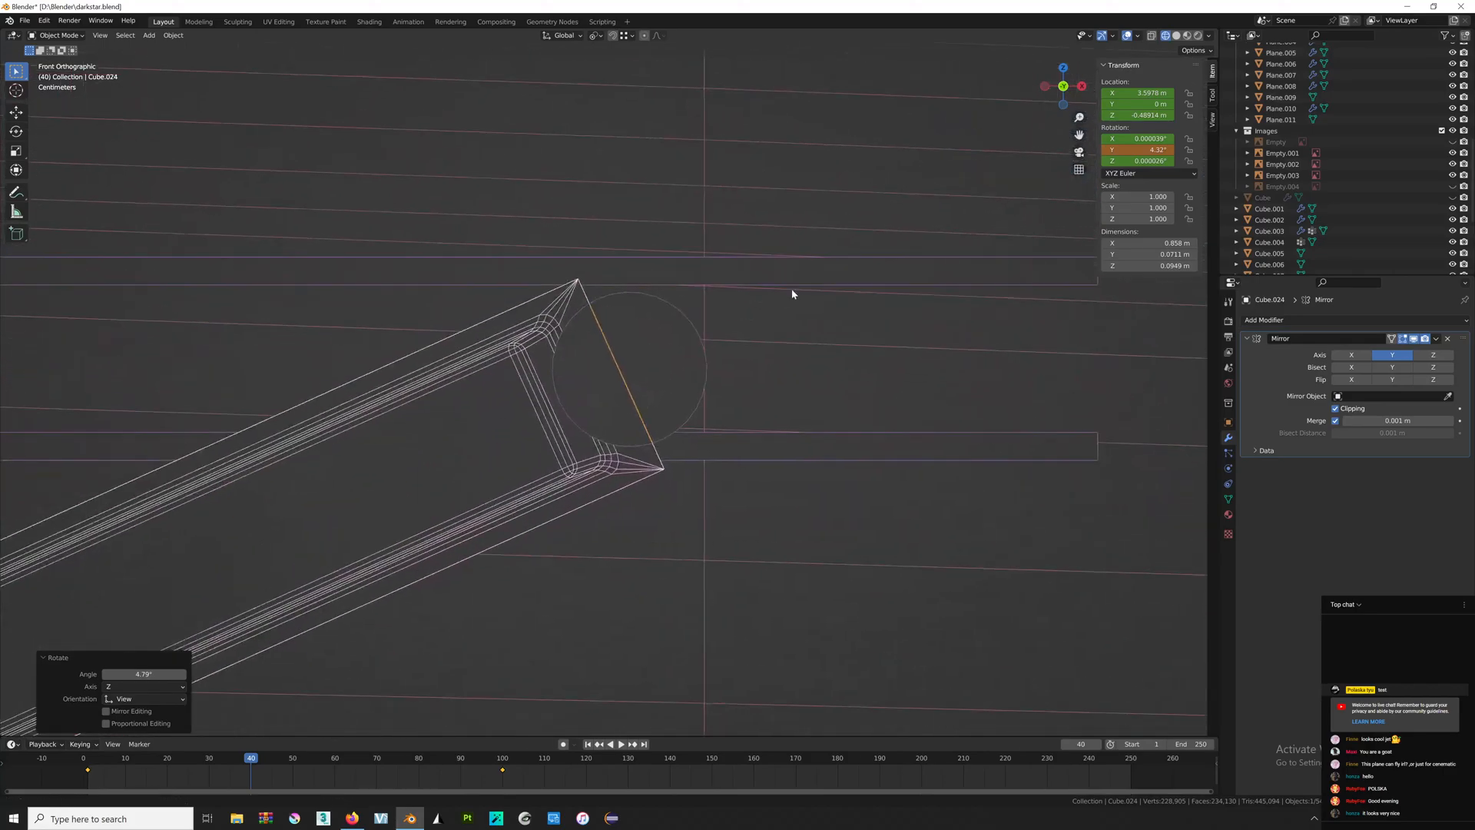
middle_click_drag(792, 290, 780, 311, "shift")
key("r")
left_click(832, 278)
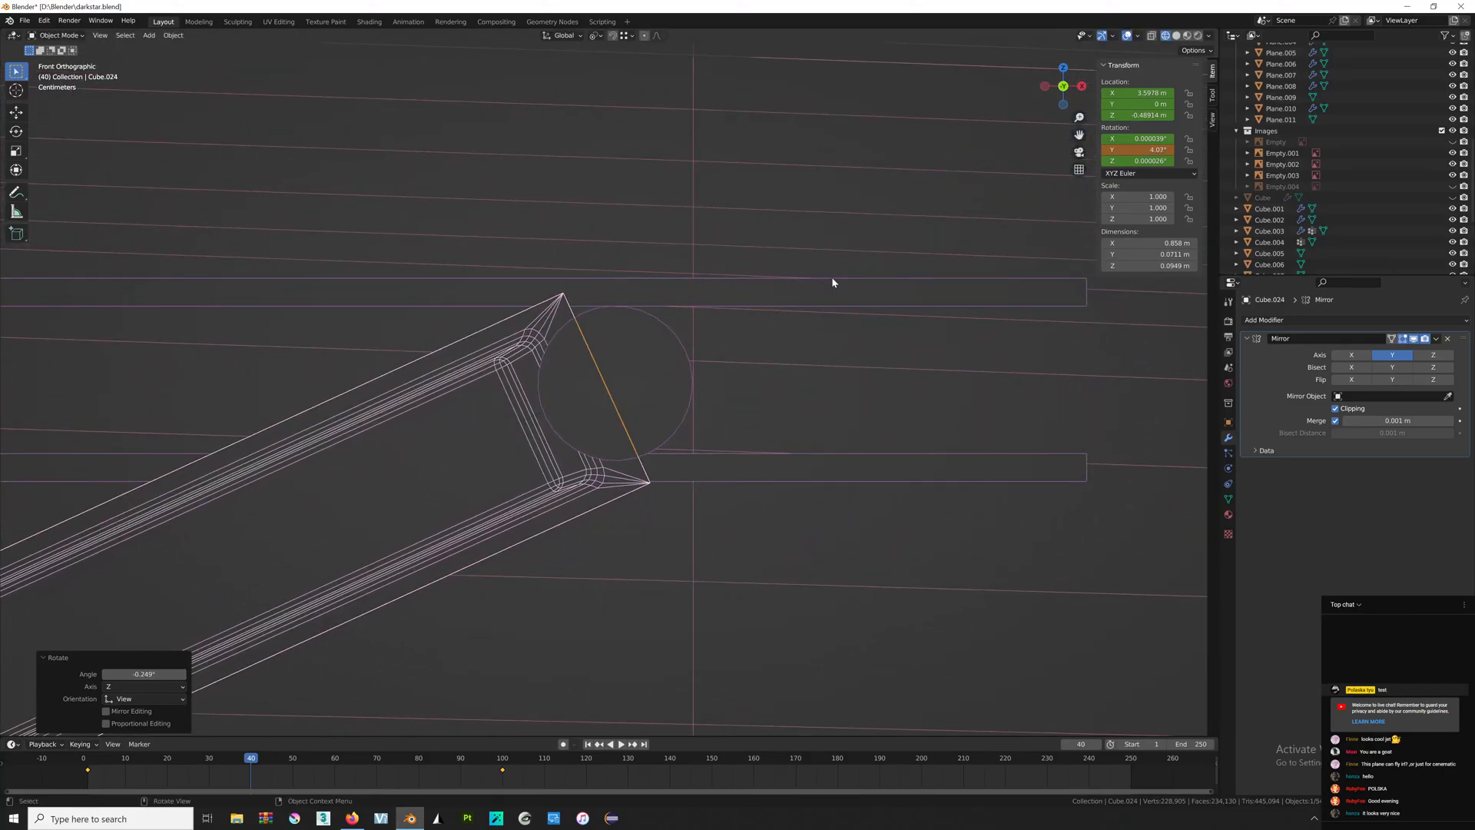
key("i")
left_click(837, 279)
scroll(662, 438, "down", 5)
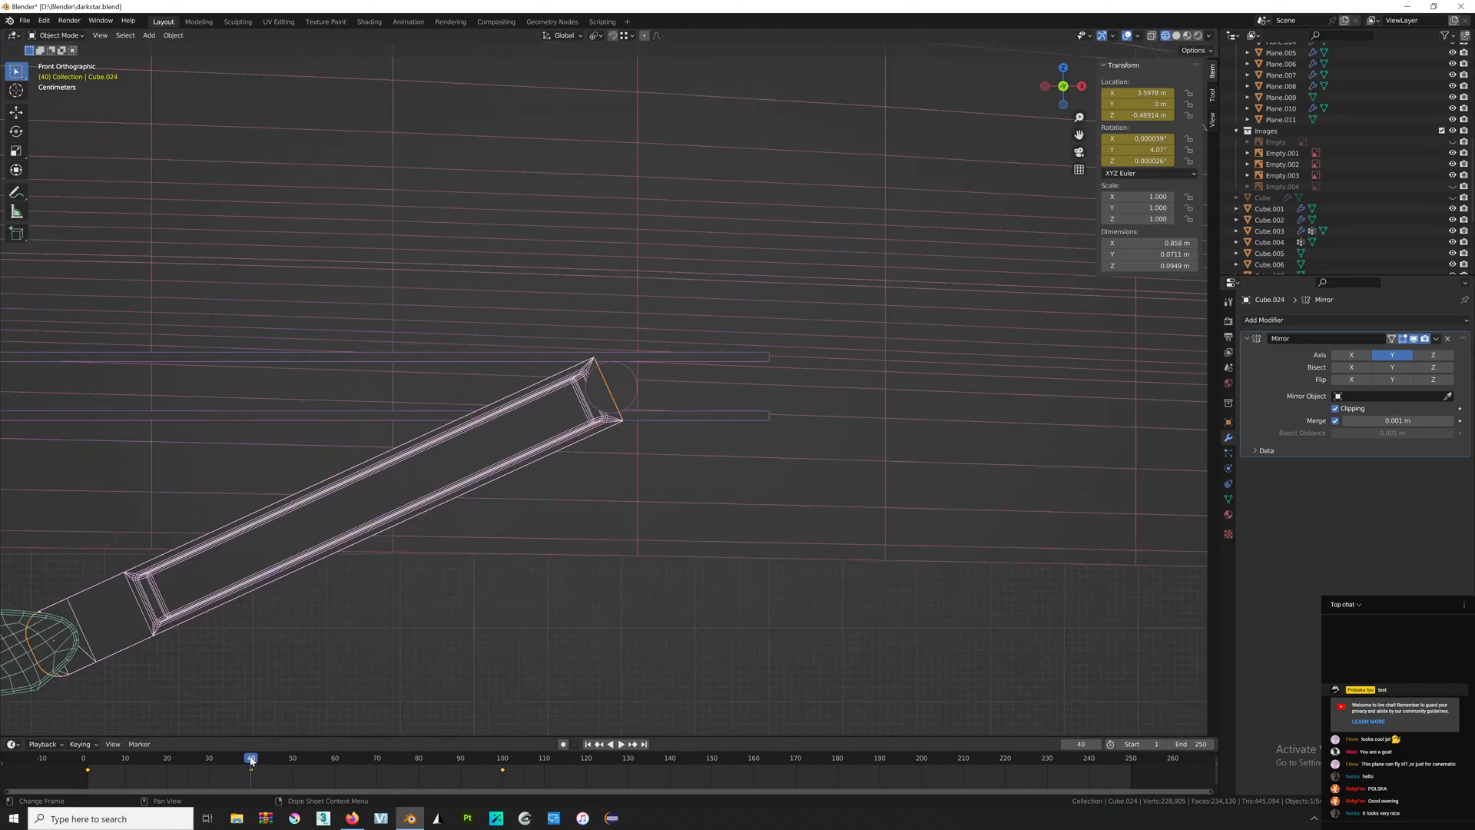
Try a different rotation for the diagonal brace at frame 100, and undo it.
left_click_drag(251, 761, 552, 761)
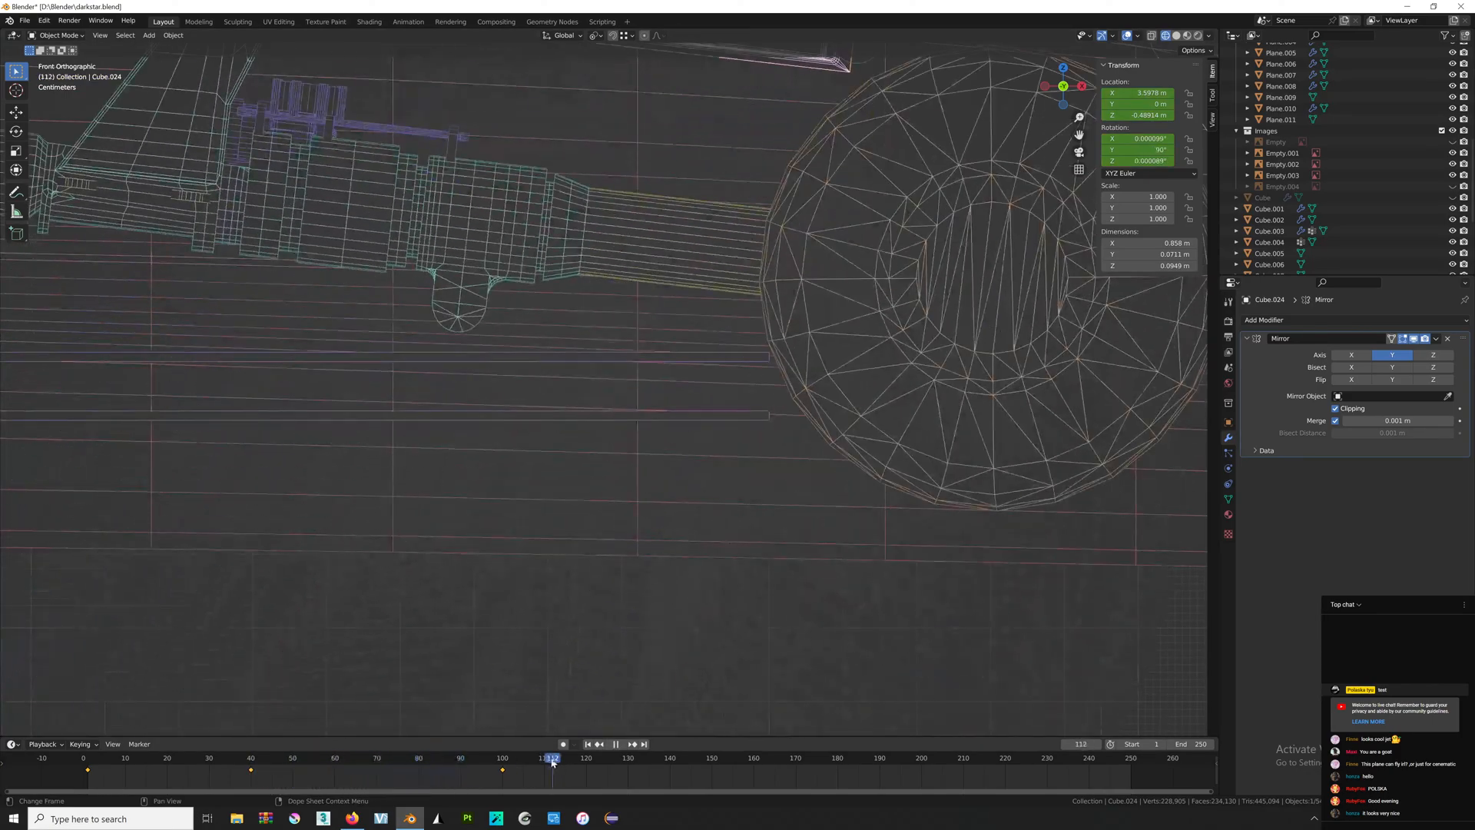
middle_click_drag(692, 334, 686, 426, "shift")
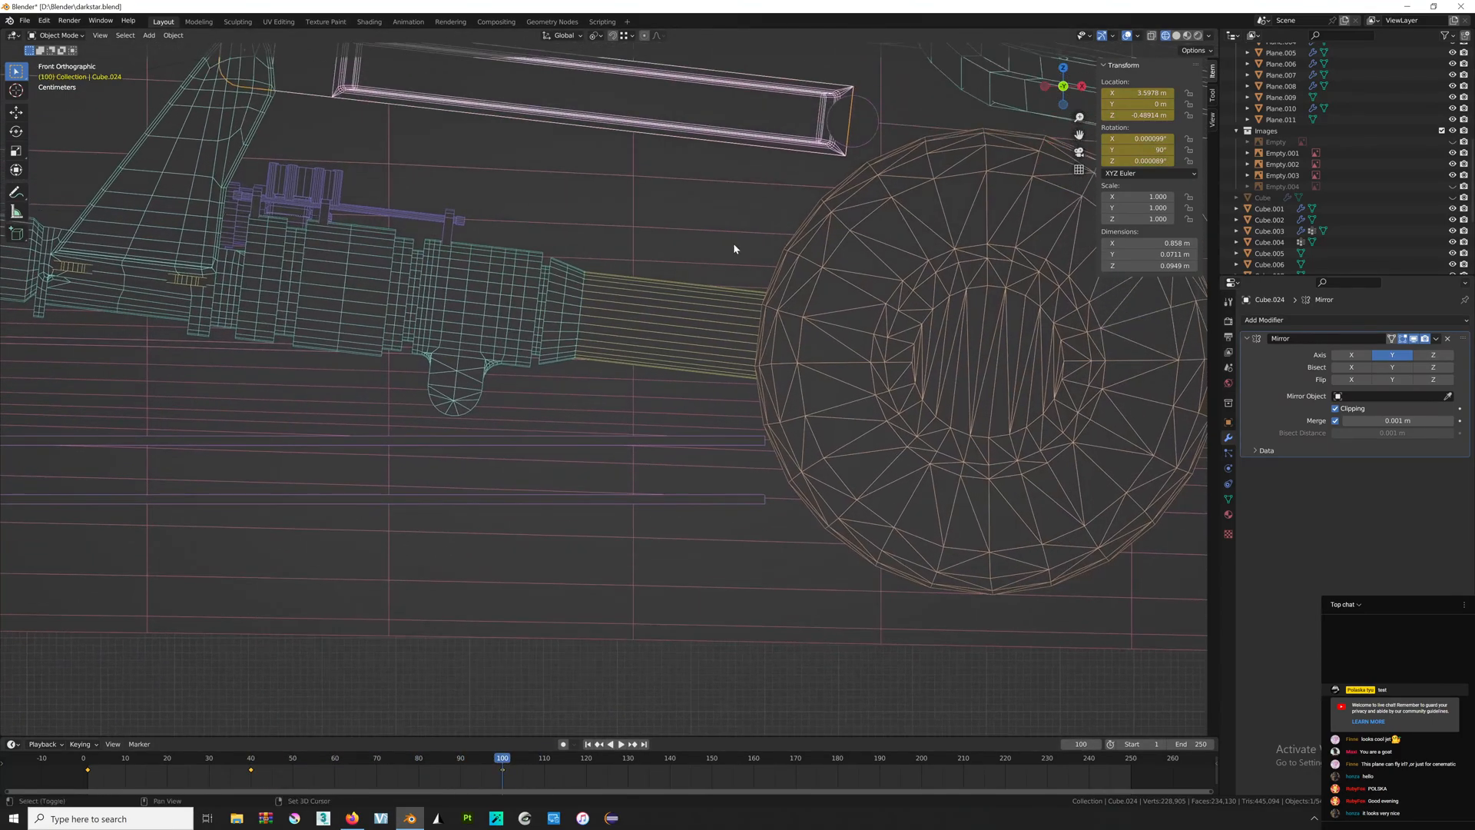
middle_click_drag(734, 247, 717, 401, "shift")
key("r")
left_click(848, 255)
middle_click_drag(848, 255, 695, 208)
key("ctrl+z")
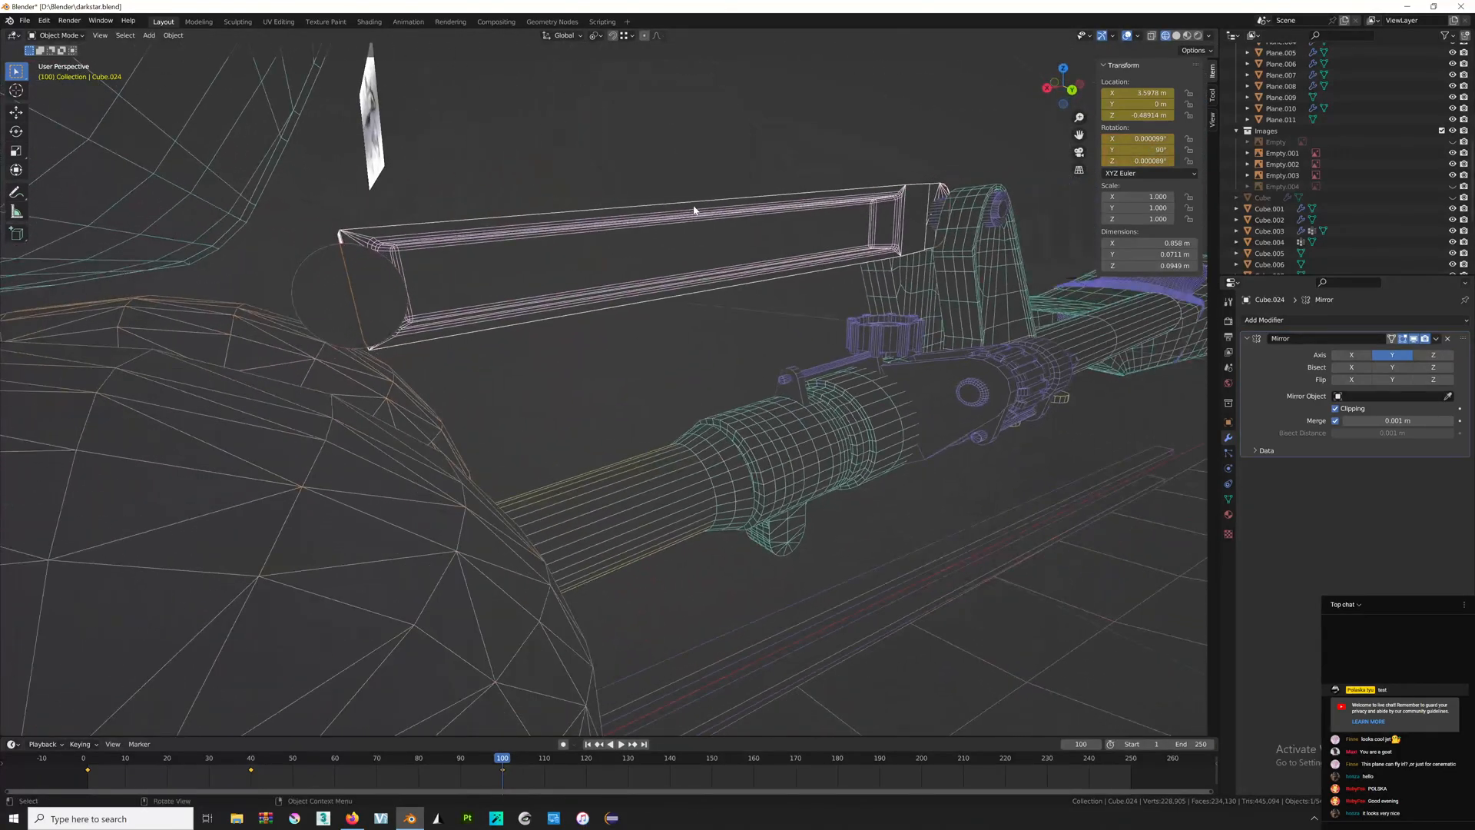
Keyframe the diagonal brace's folded pose again at frame 100.
key("i")
left_click(694, 209)
middle_click_drag(603, 469, 269, 461)
scroll(868, 622, "down", 4)
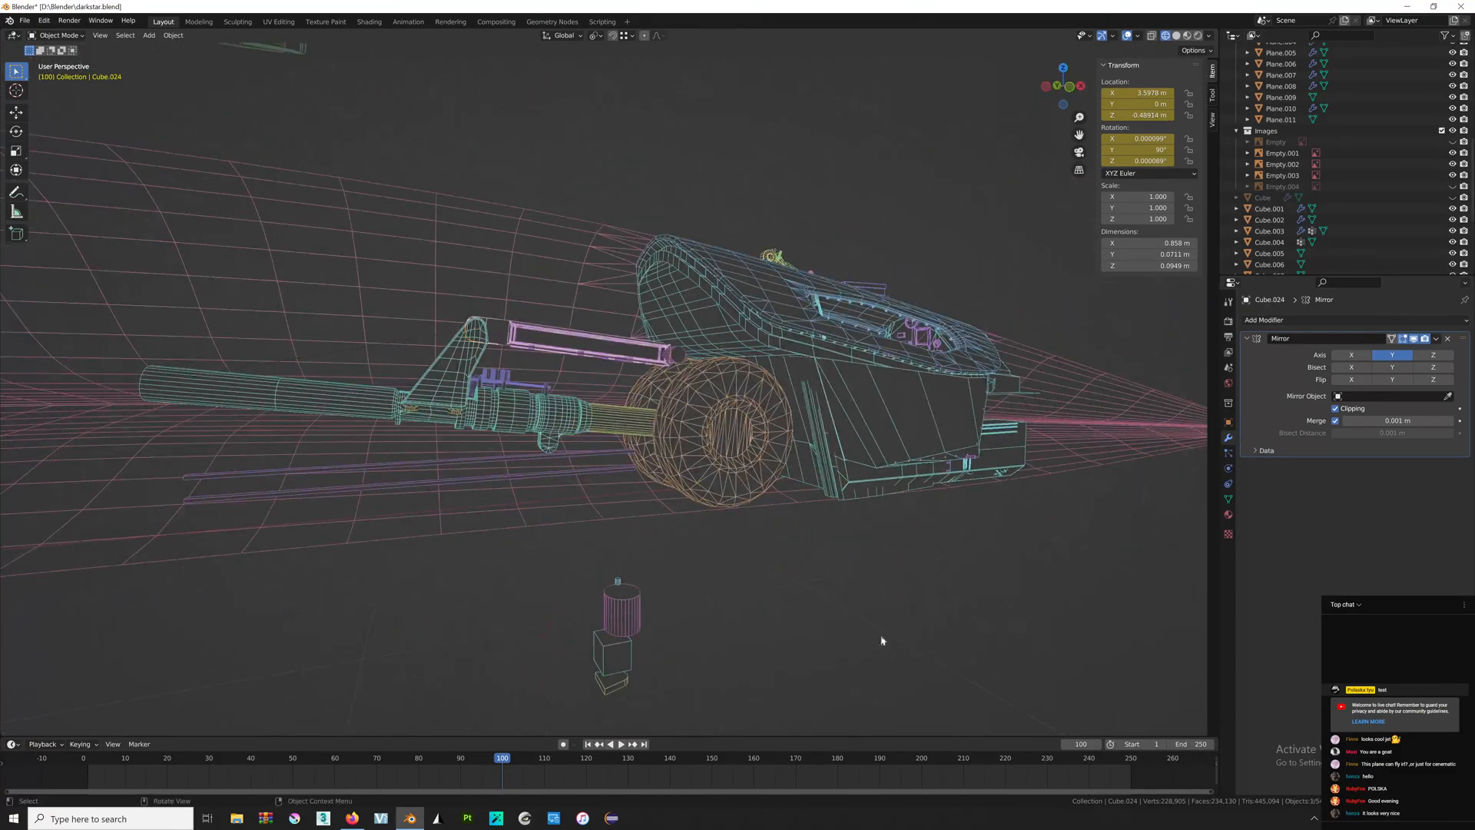
Open the guide rail mesh for editing in front view and add a Subdivision Surface modifier to it.
left_click(609, 461)
left_click(1069, 88)
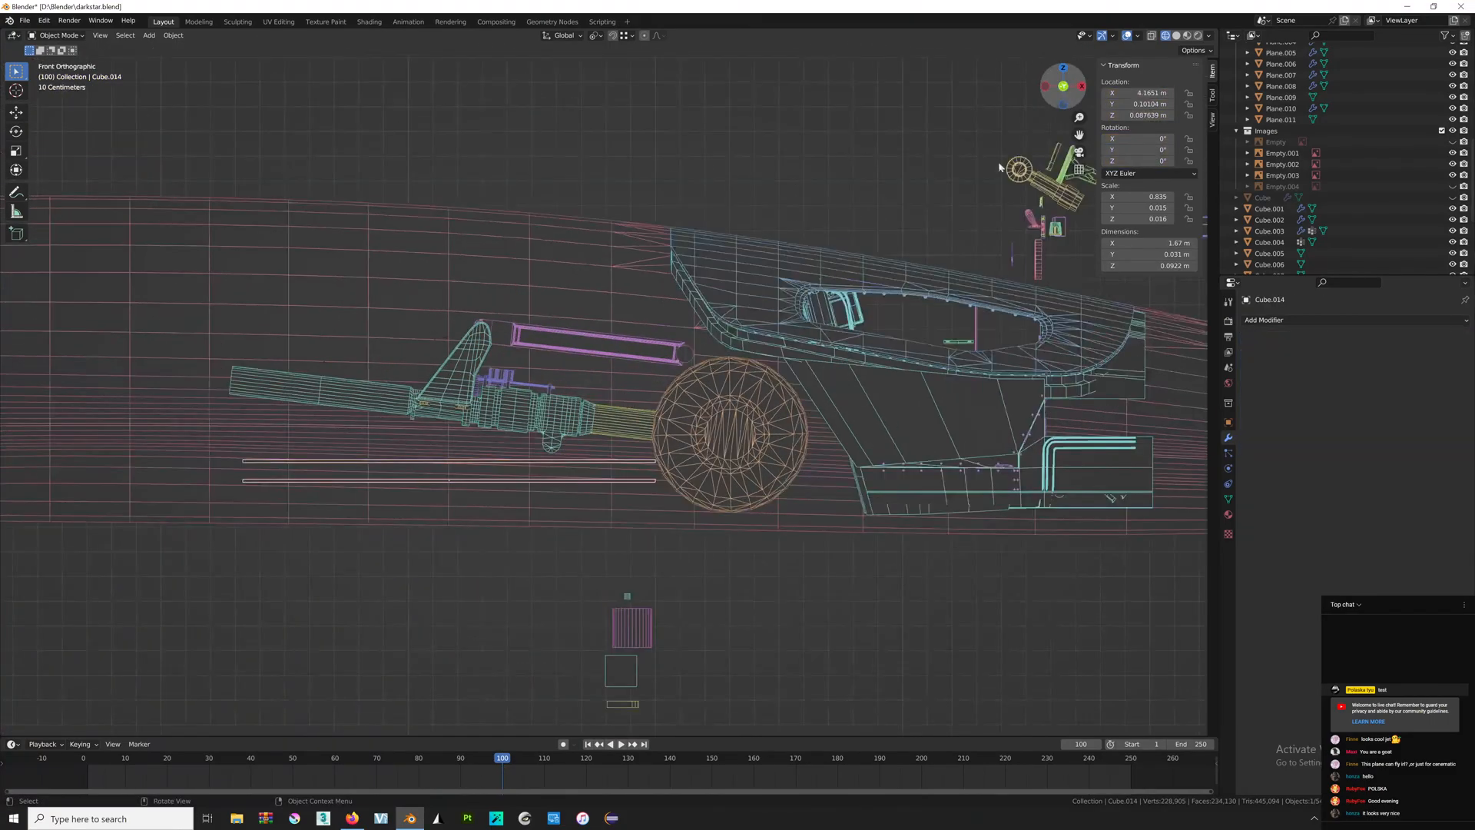
scroll(708, 376, "up", 3)
key("Tab")
left_click(1279, 322)
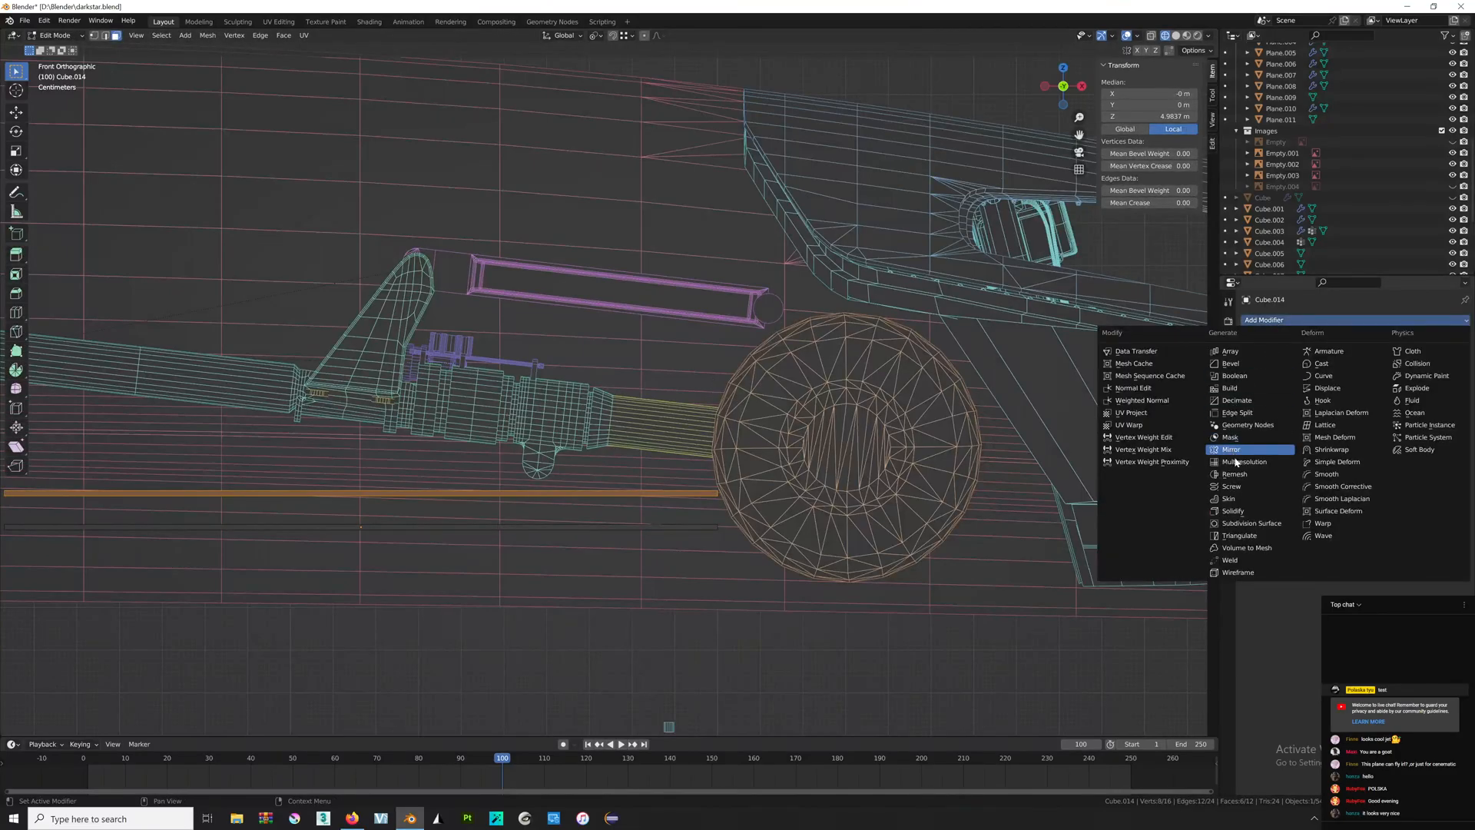
left_click(1239, 526)
scroll(953, 346, "down", 2)
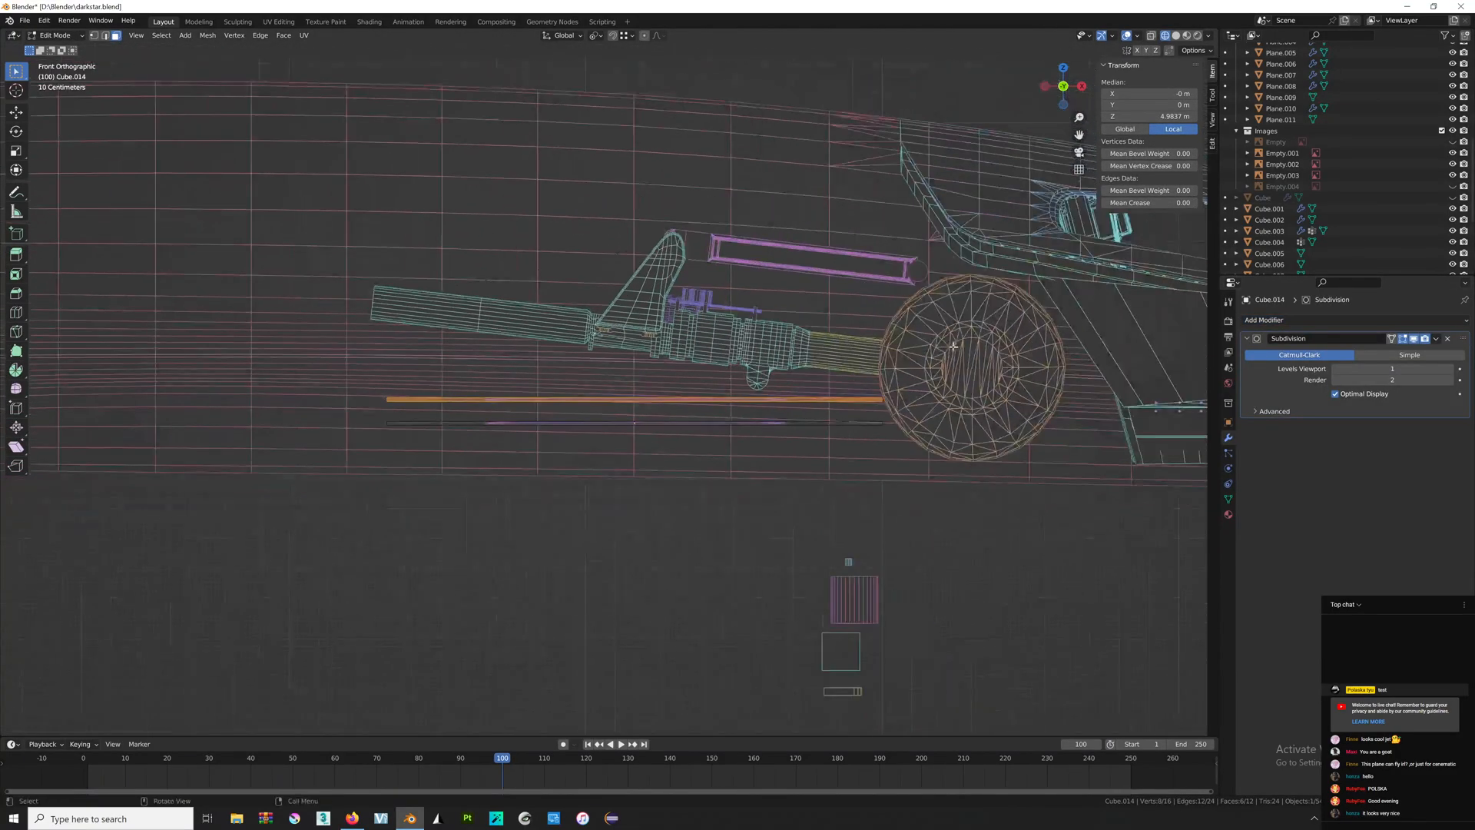
Crease the selected edges of the upper guide rail with a factor of 1.
key("shift+e")
left_click(209, 490)
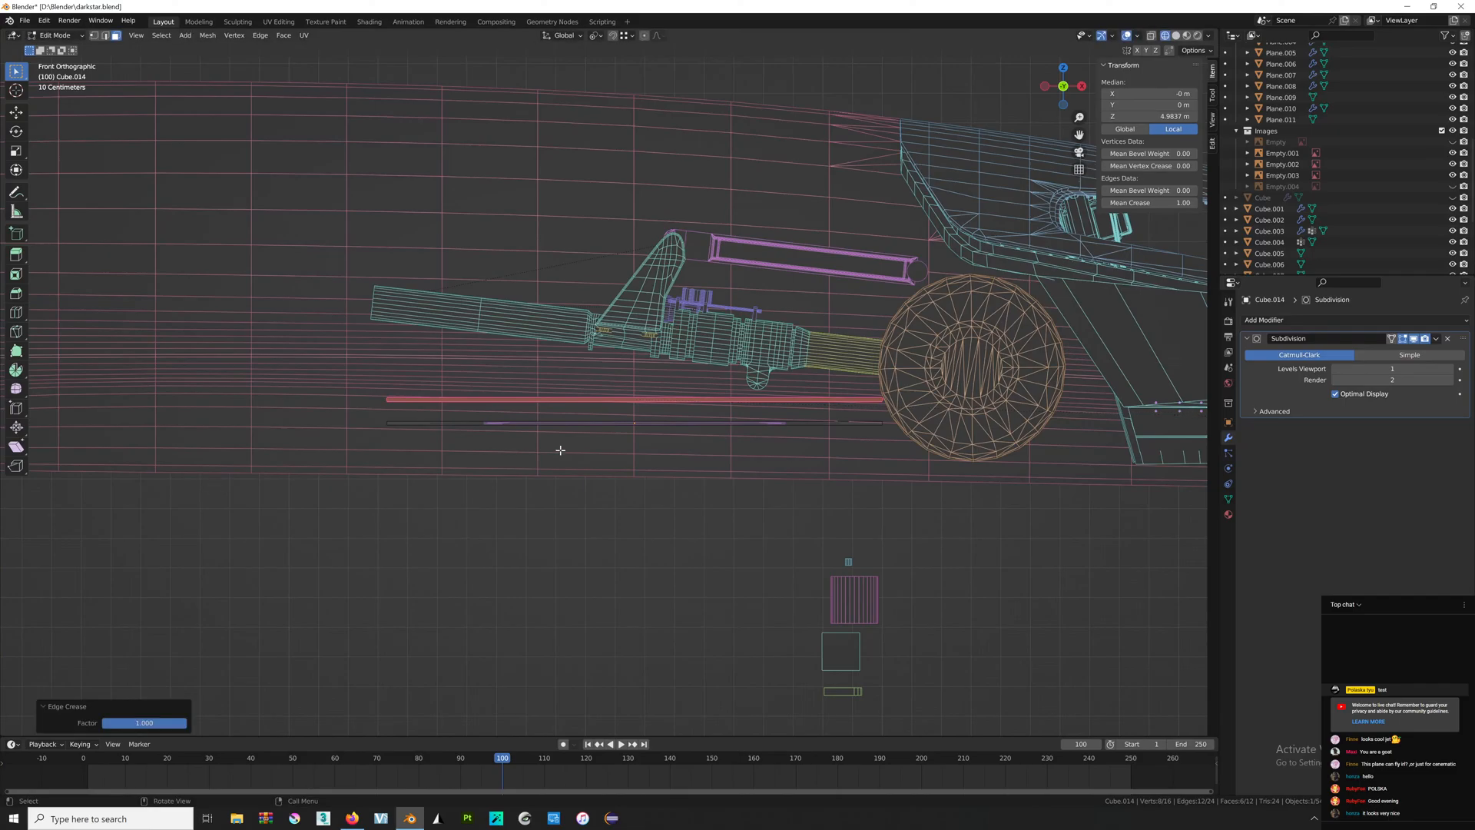
middle_click_drag(209, 490, 693, 417)
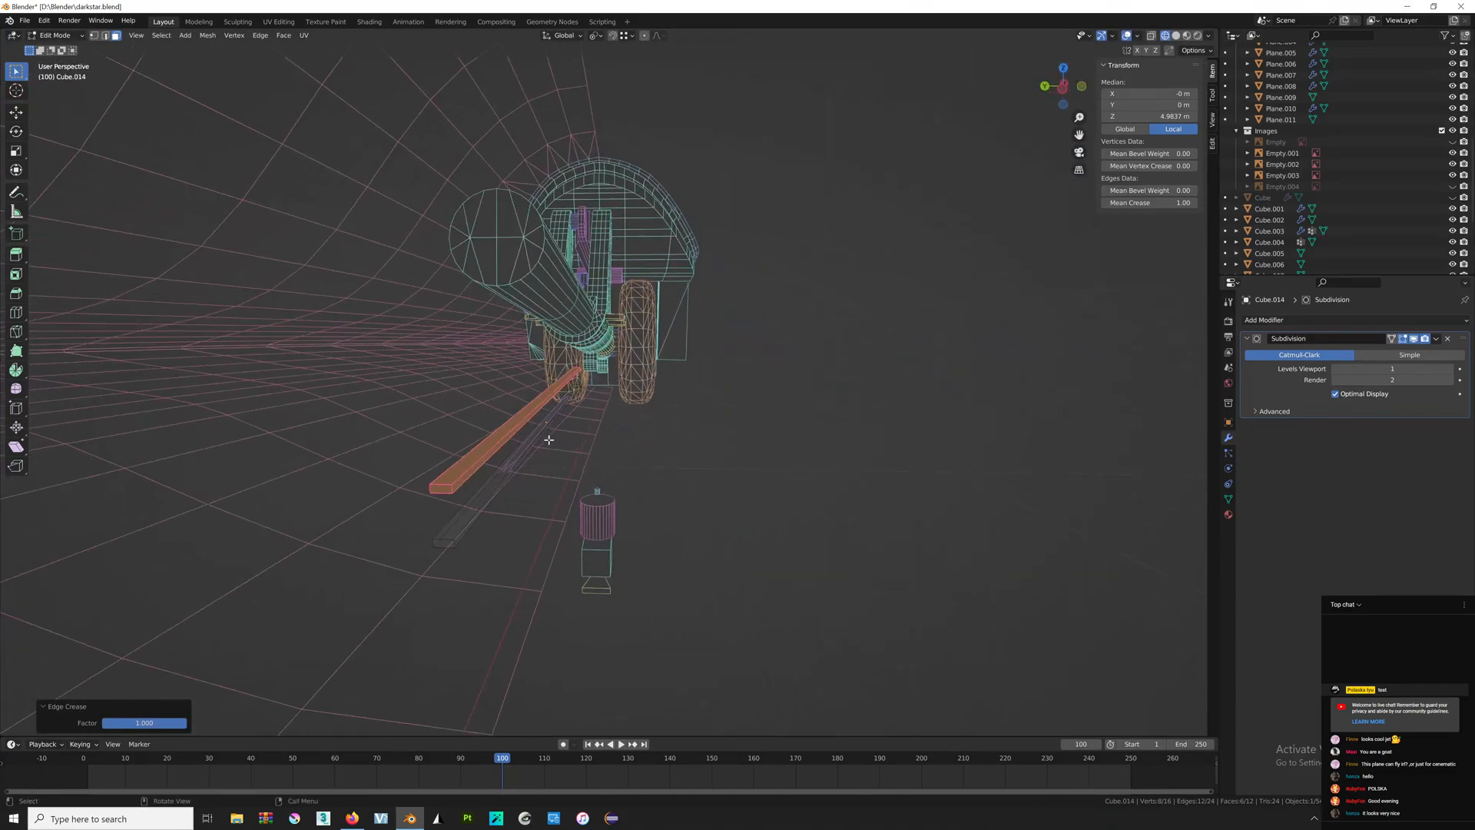
Crease every edge of both guide rails with a factor of 1.
key("a")
key("shift+e")
left_click(727, 529)
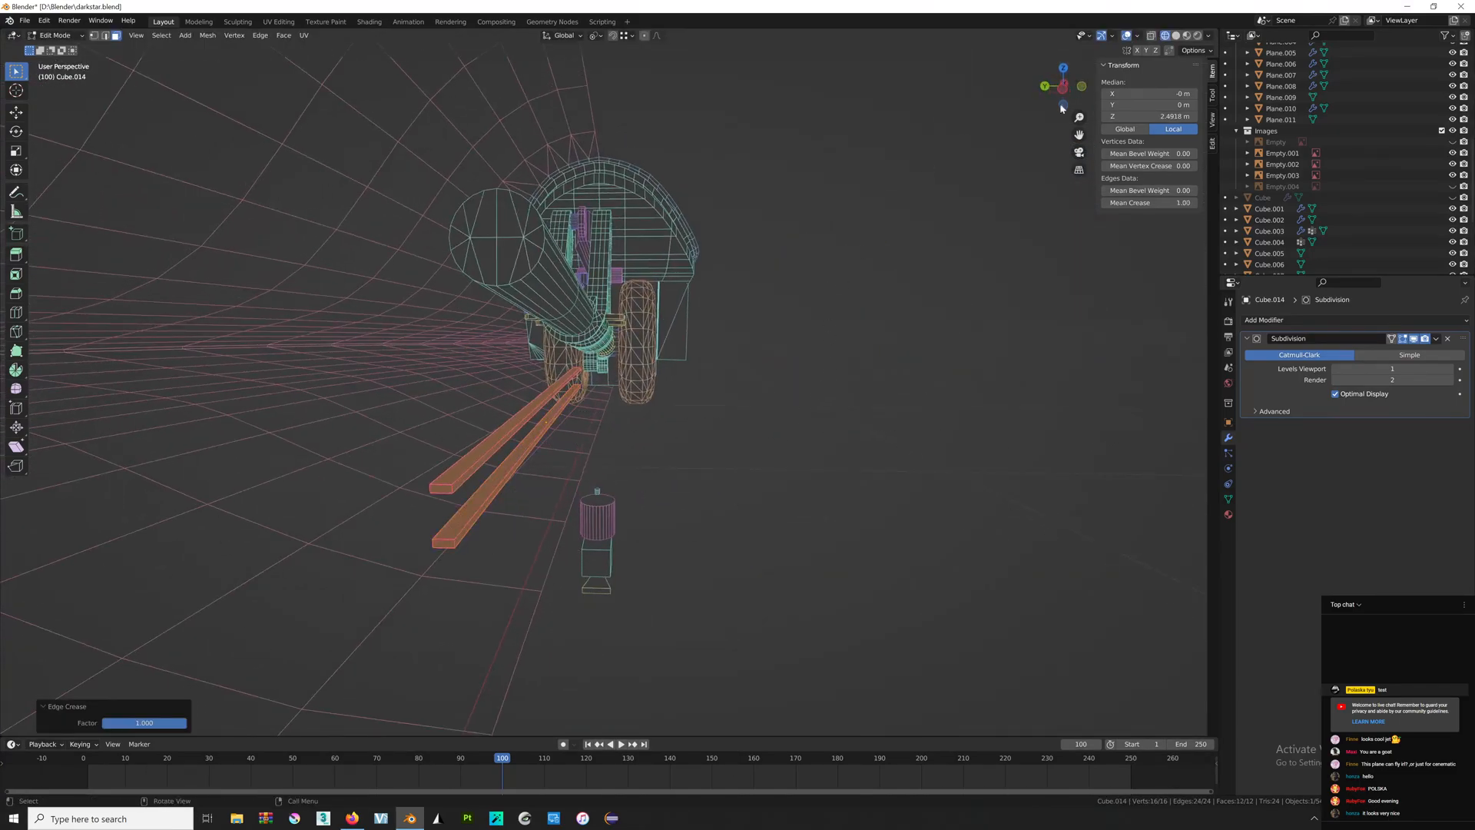
Add 20 loop cuts along the length of each guide rail in front view.
left_click(1082, 86)
scroll(827, 474, "up", 2)
scroll(826, 474, "down", 3)
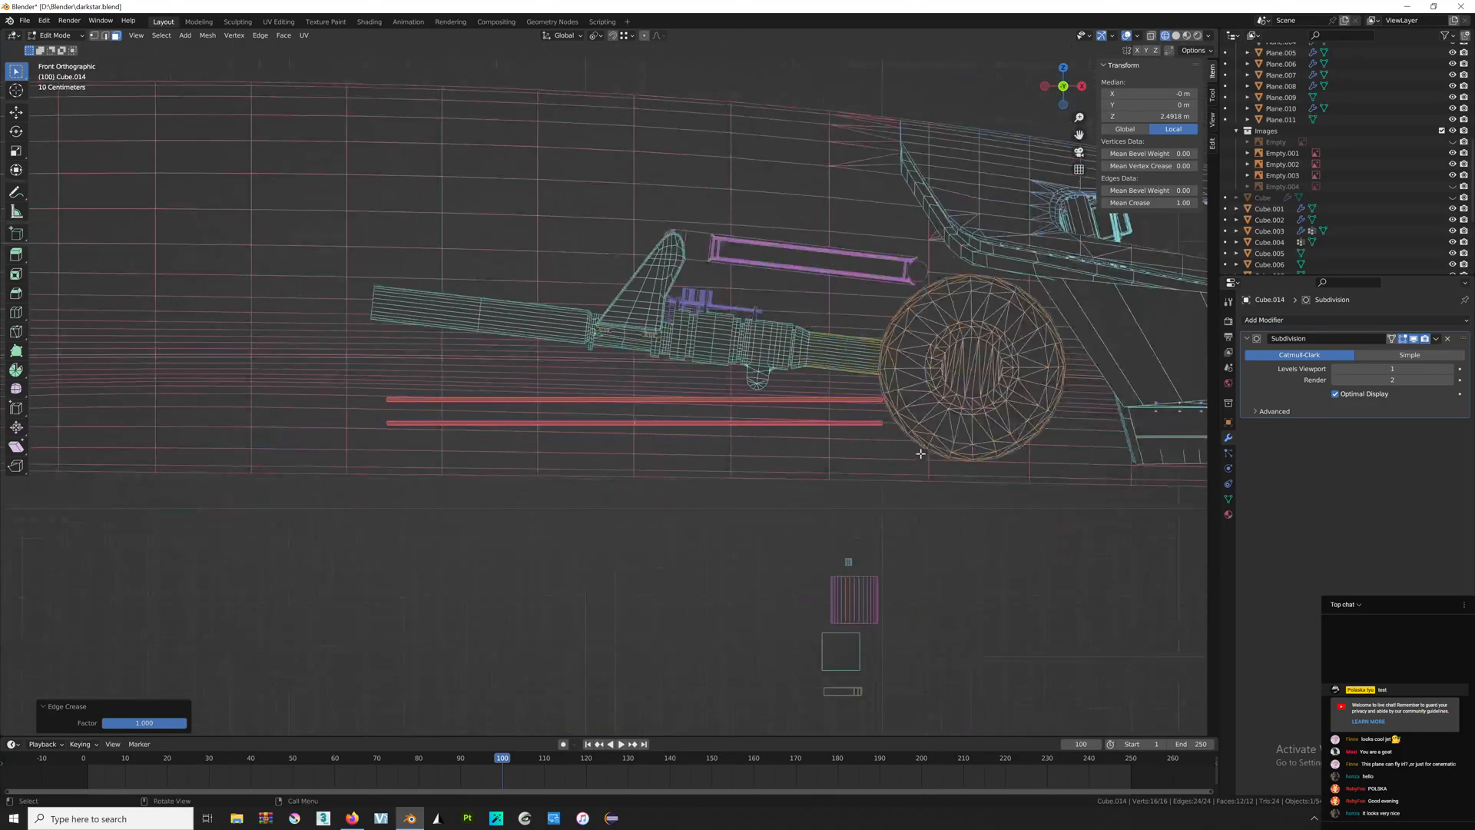
middle_click_drag(903, 427, 771, 473, "shift")
key("alt+z")
left_click_drag(719, 418, 785, 510)
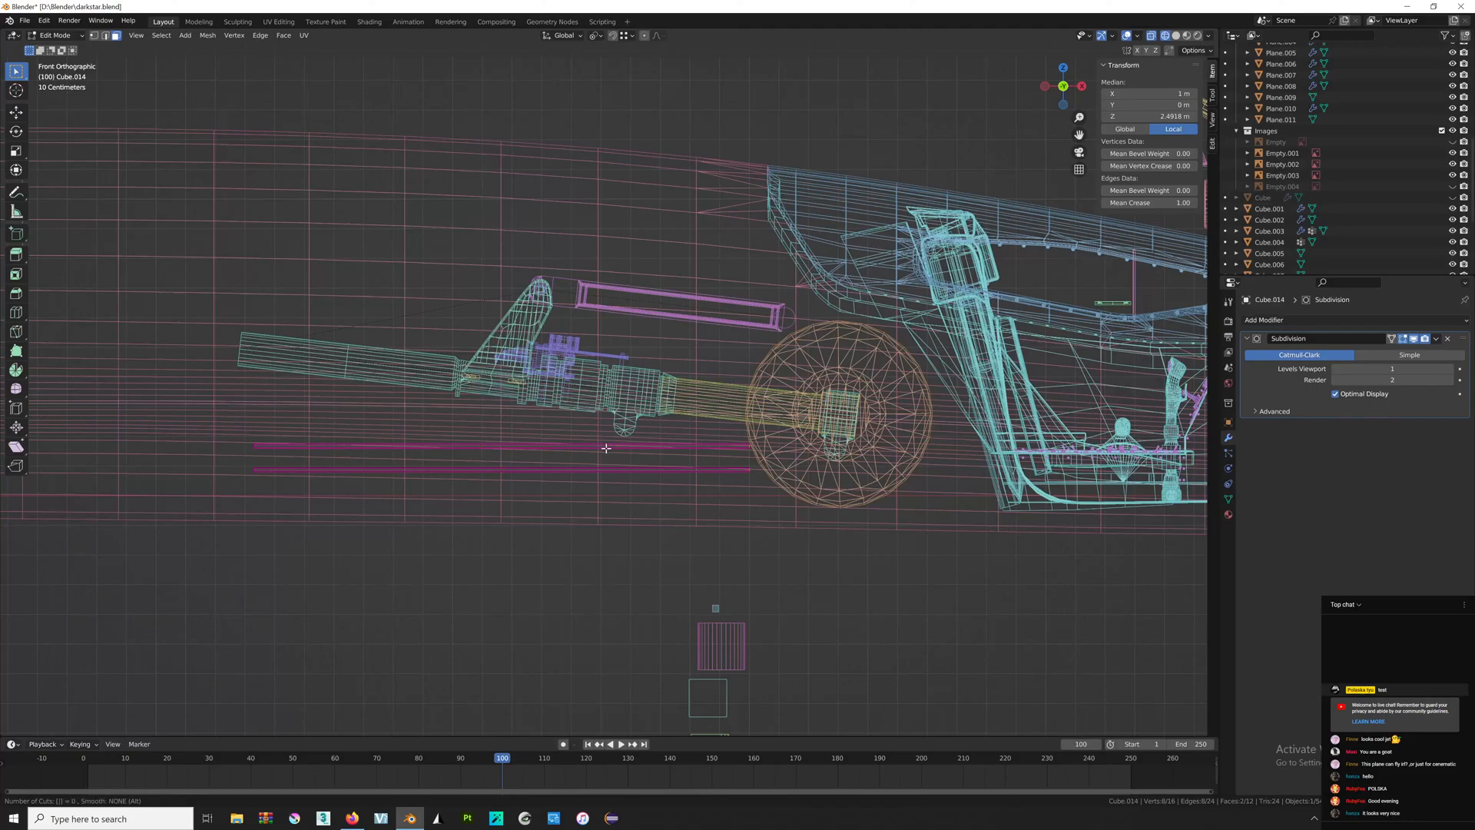
left_click(606, 448)
right_click(606, 447)
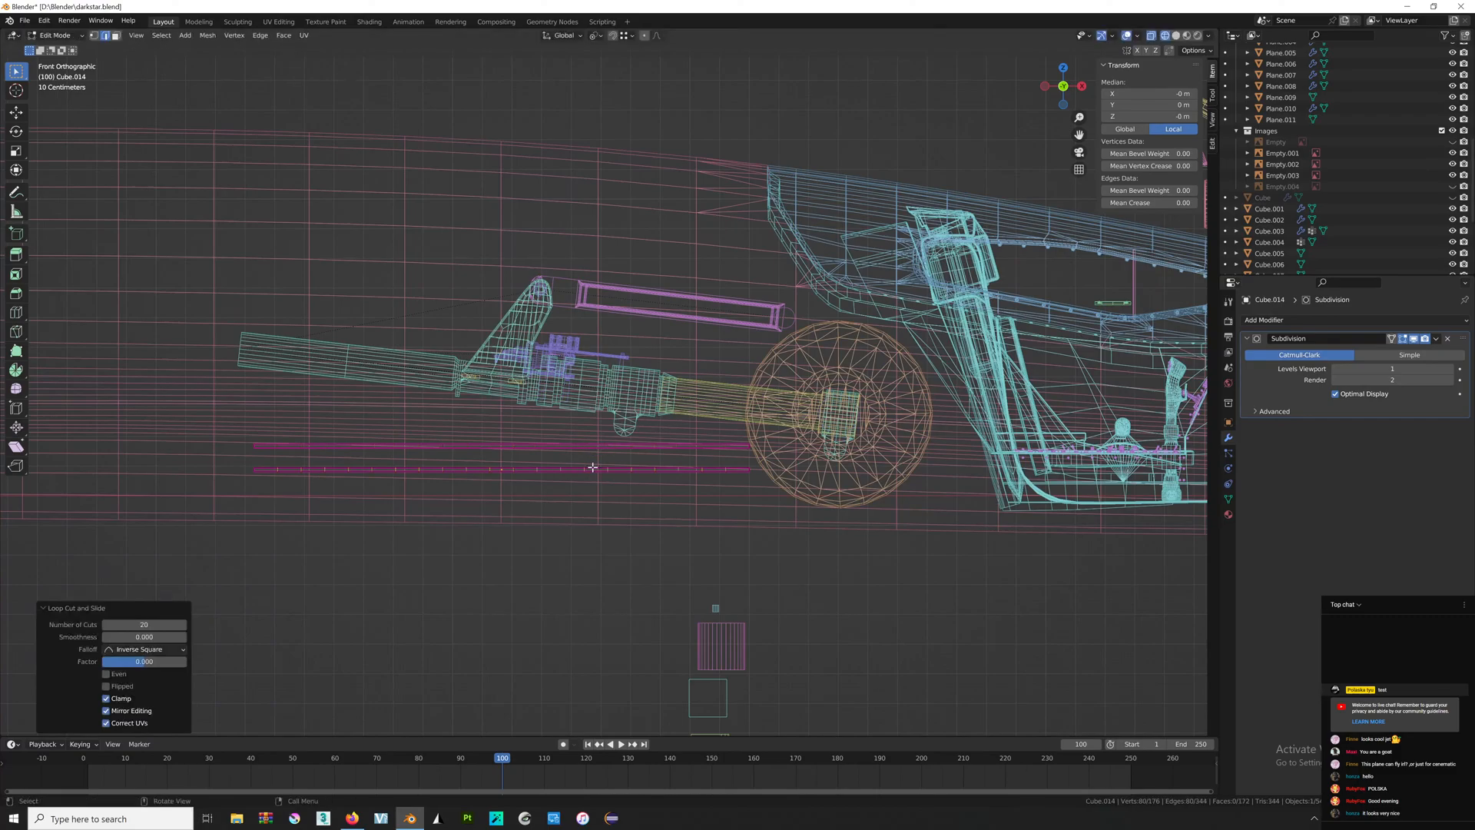
Move the aft ends of both guide rails about 0.17 m in X and 0.4 m in Z with smooth proportional editing.
left_click(788, 525)
middle_click_drag(760, 479, 698, 379, "shift")
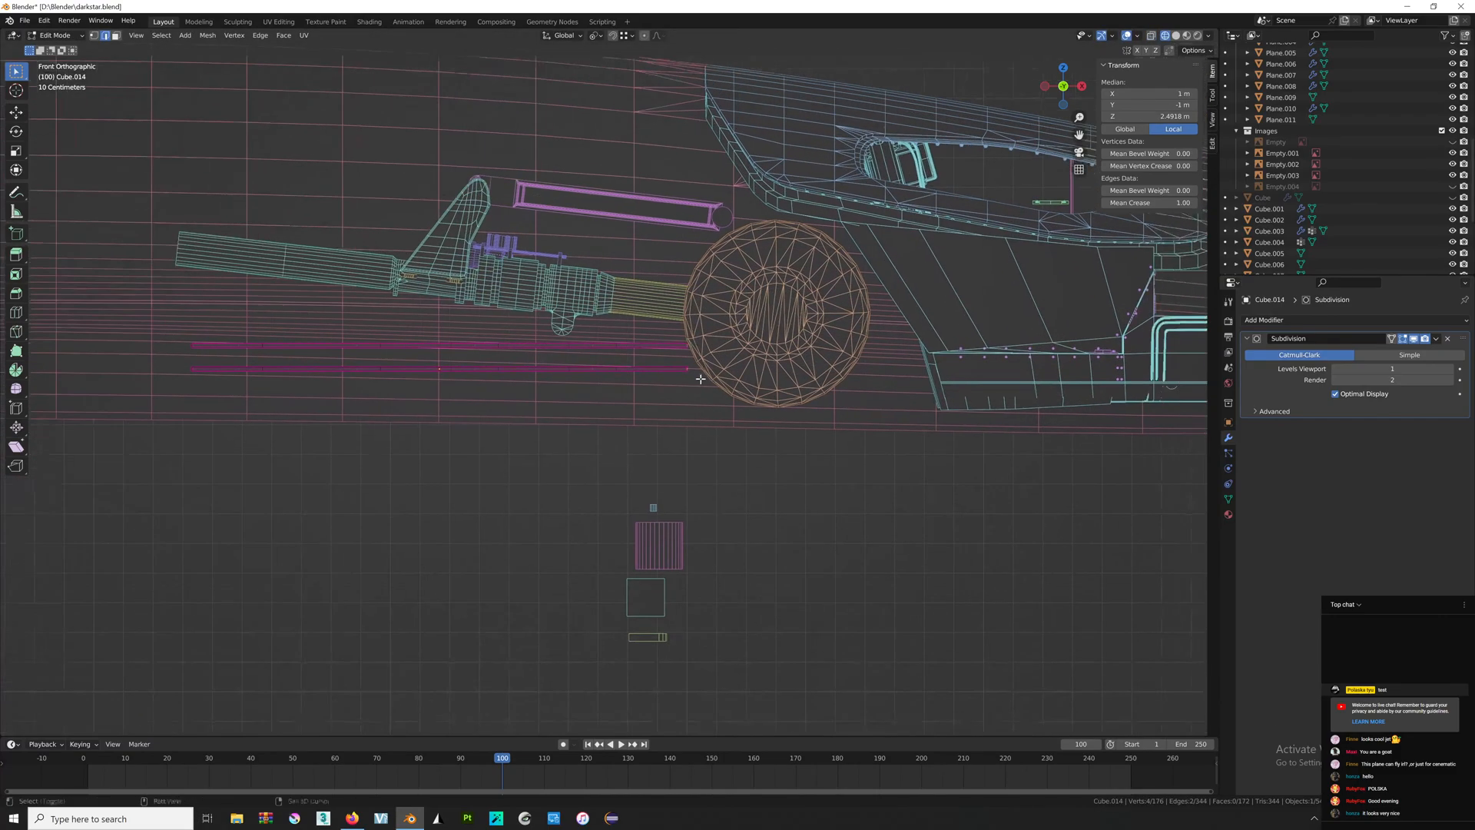
scroll(694, 338, "up", 4)
key("alt+z")
left_click_drag(732, 271, 912, 446)
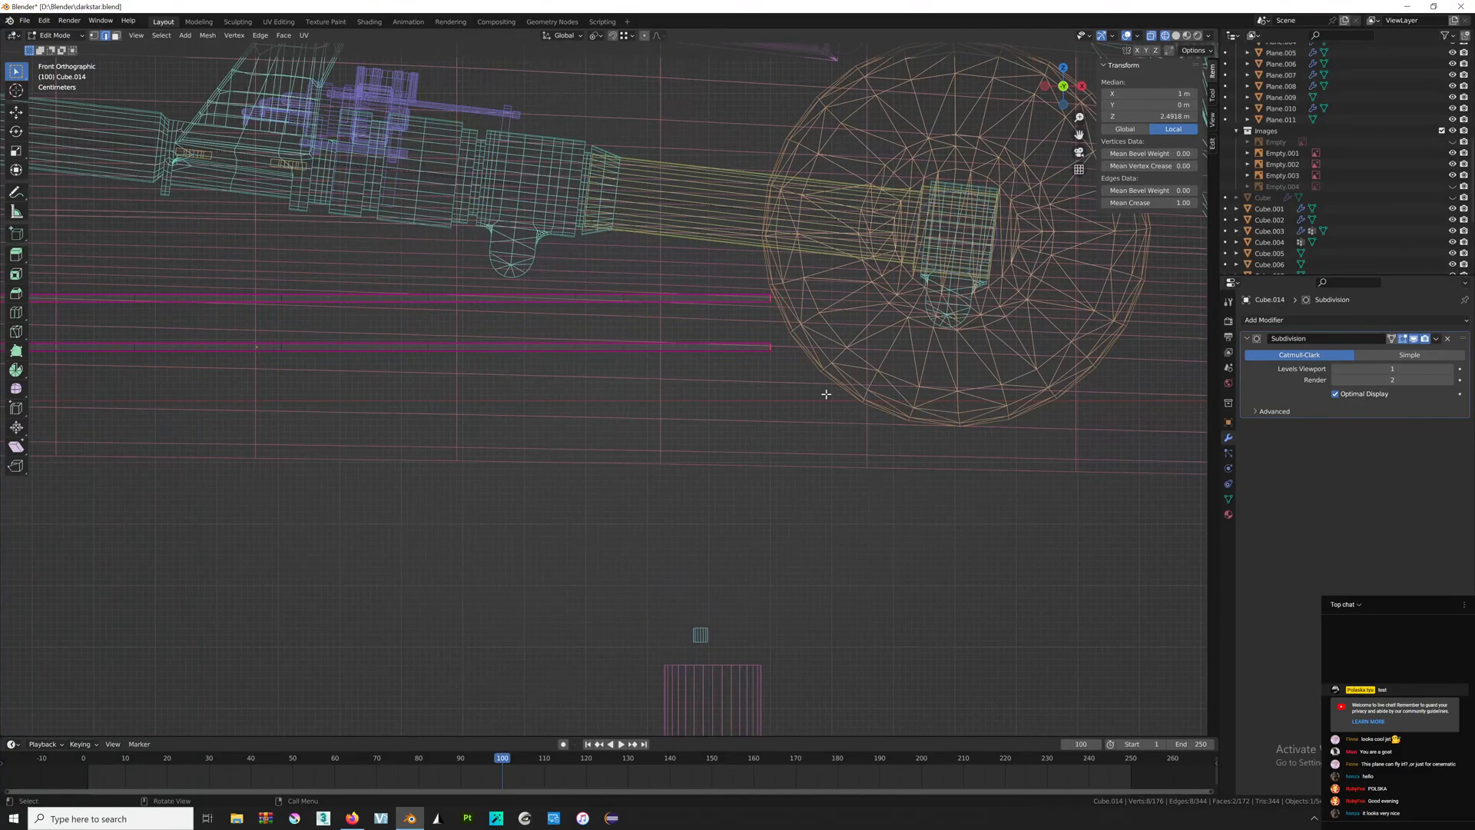
scroll(825, 394, "down", 2)
middle_click_drag(825, 394, 825, 560, "shift")
key("g")
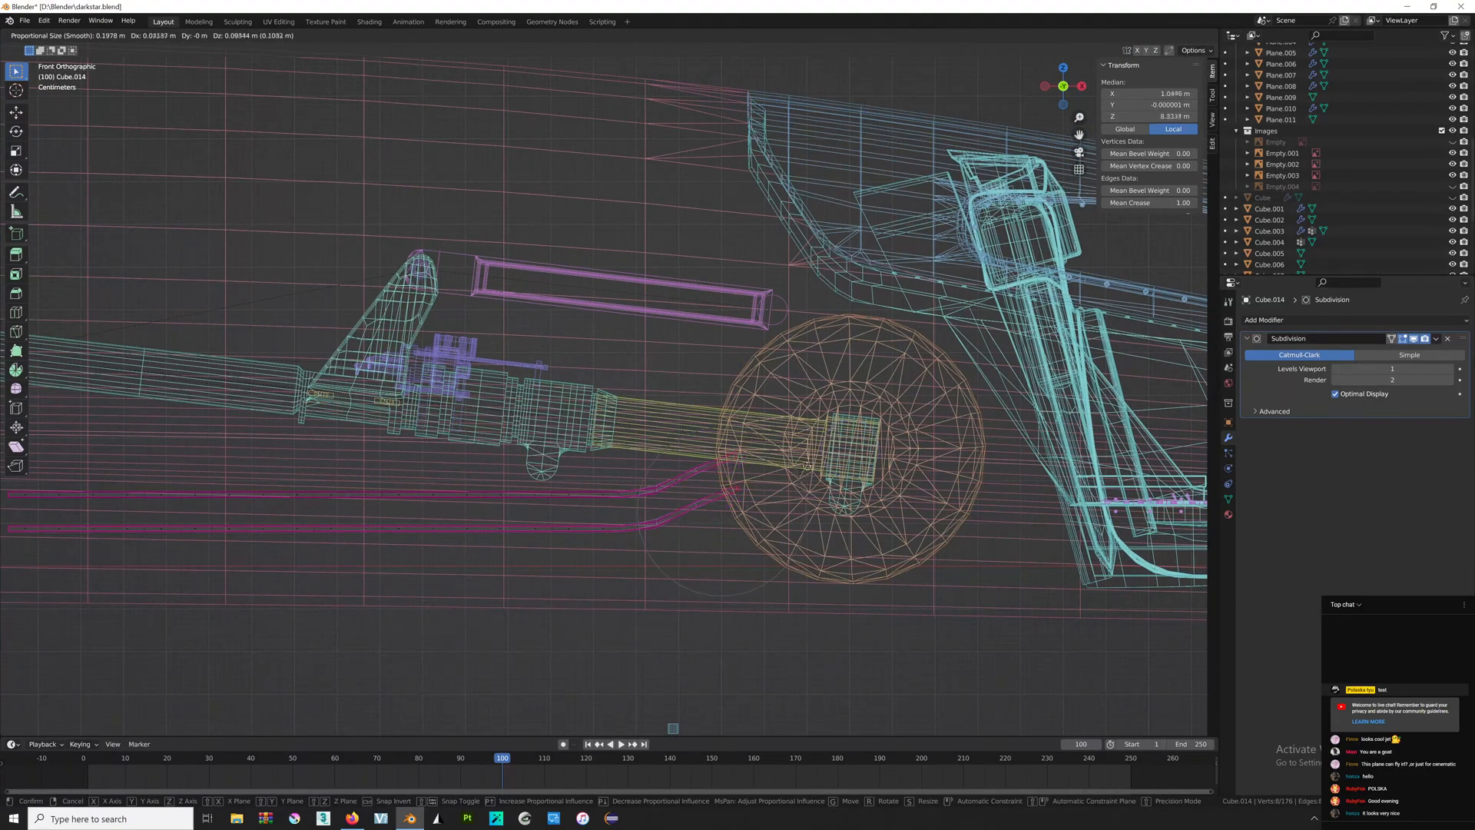
left_click(882, 296)
Rotate the raised rail ends to steepen their curve, raise them about 0.21 m further, and leave mesh editing.
key("r")
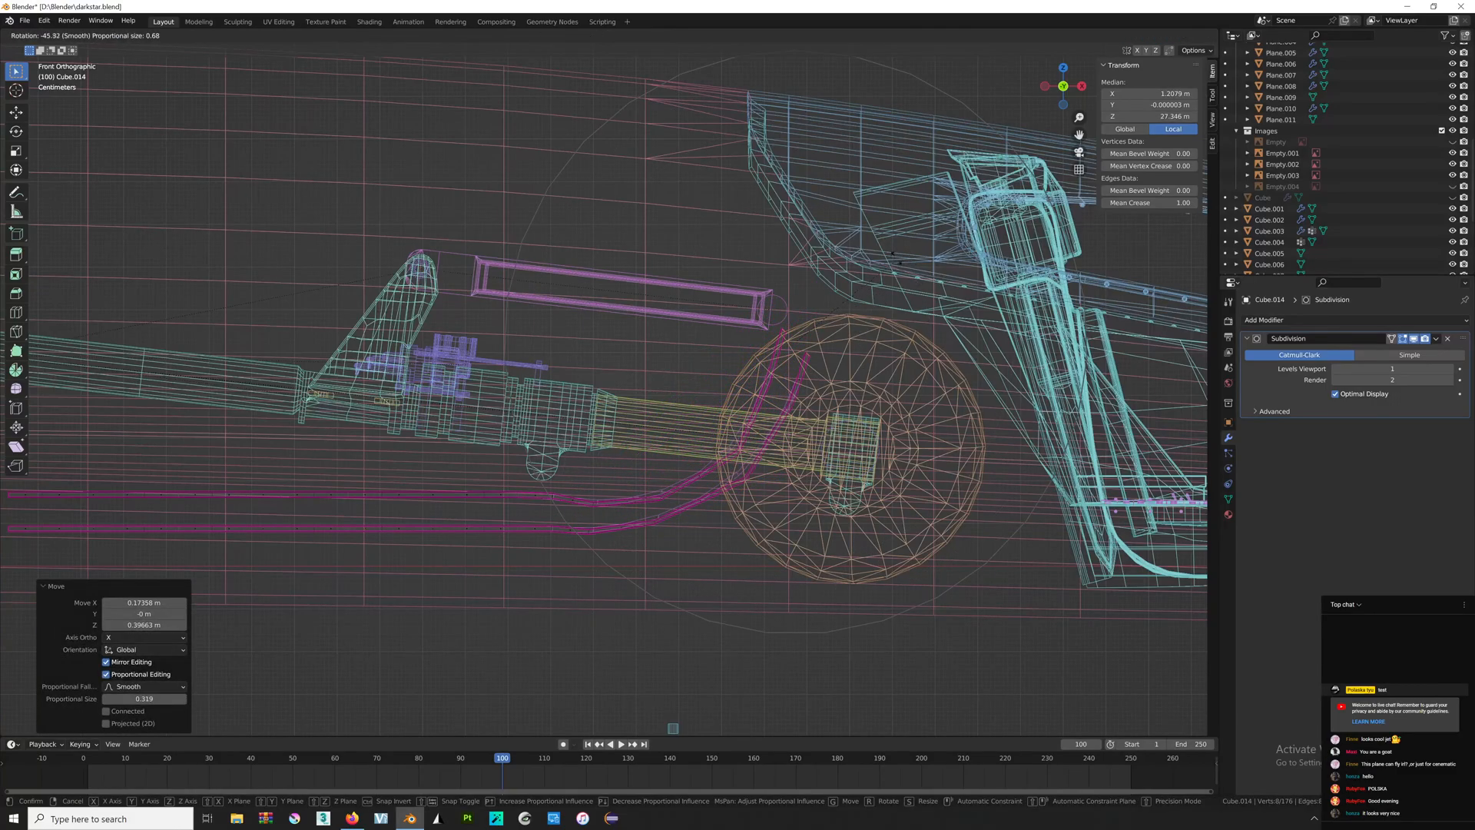
left_click(904, 254)
key("g")
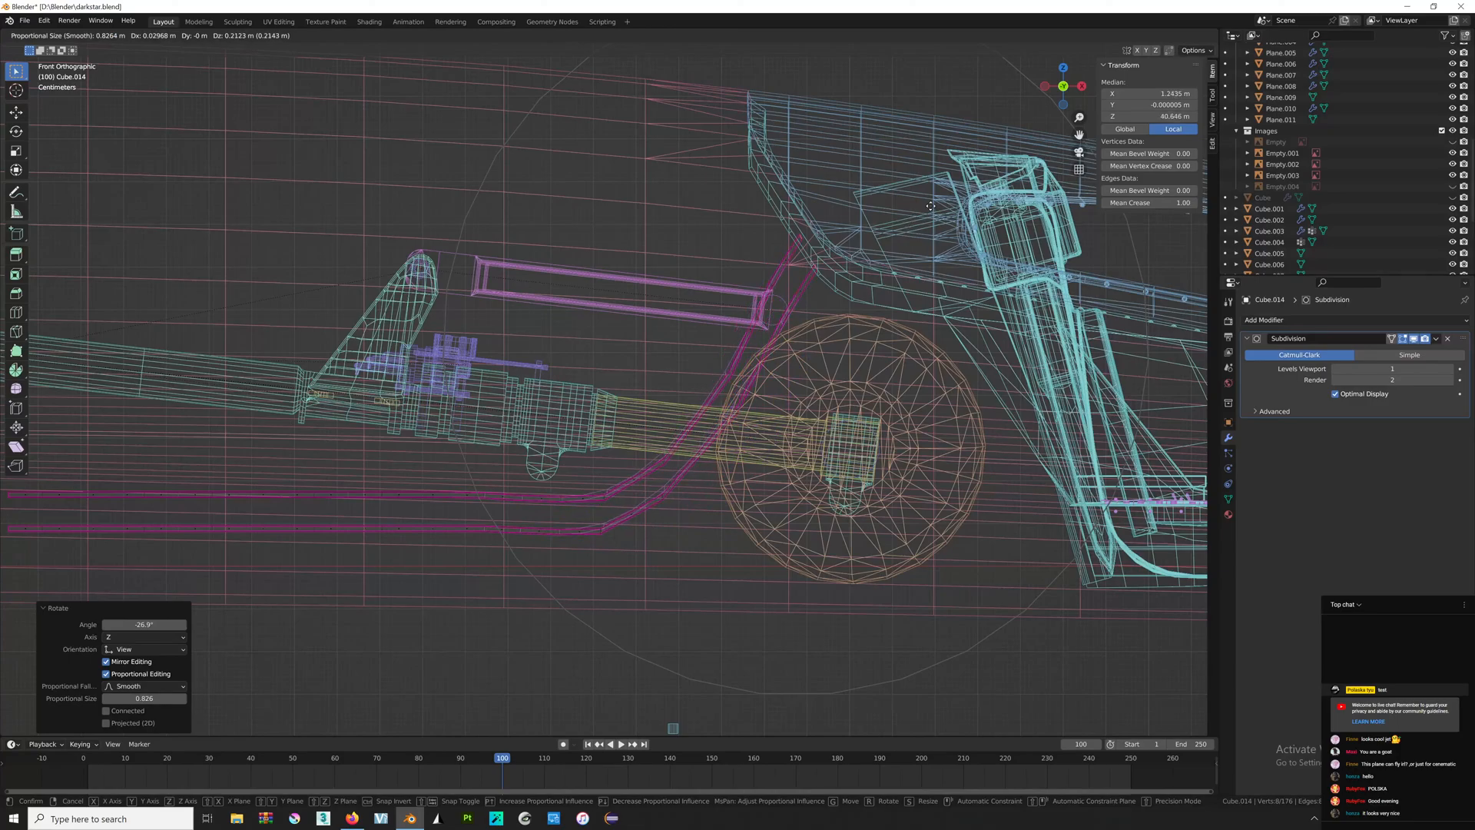
left_click(930, 206)
key("Tab")
Play the landing gear animation from the start in solid view to check the diagonal brace against the curved rails.
scroll(843, 382, "down", 5)
mouse_move(753, 595)
middle_mouse_down()
mouse_move(777, 586)
mouse_move(750, 590)
mouse_move(720, 514)
mouse_move(819, 508)
mouse_move(808, 483)
mouse_move(601, 729)
middle_mouse_up()
key("z")
left_click_drag(501, 758, 83, 694)
middle_click_drag(83, 695, 711, 441)
scroll(512, 499, "down", 4)
middle_click_drag(711, 441, 547, 670)
scroll(734, 431, "up", 1)
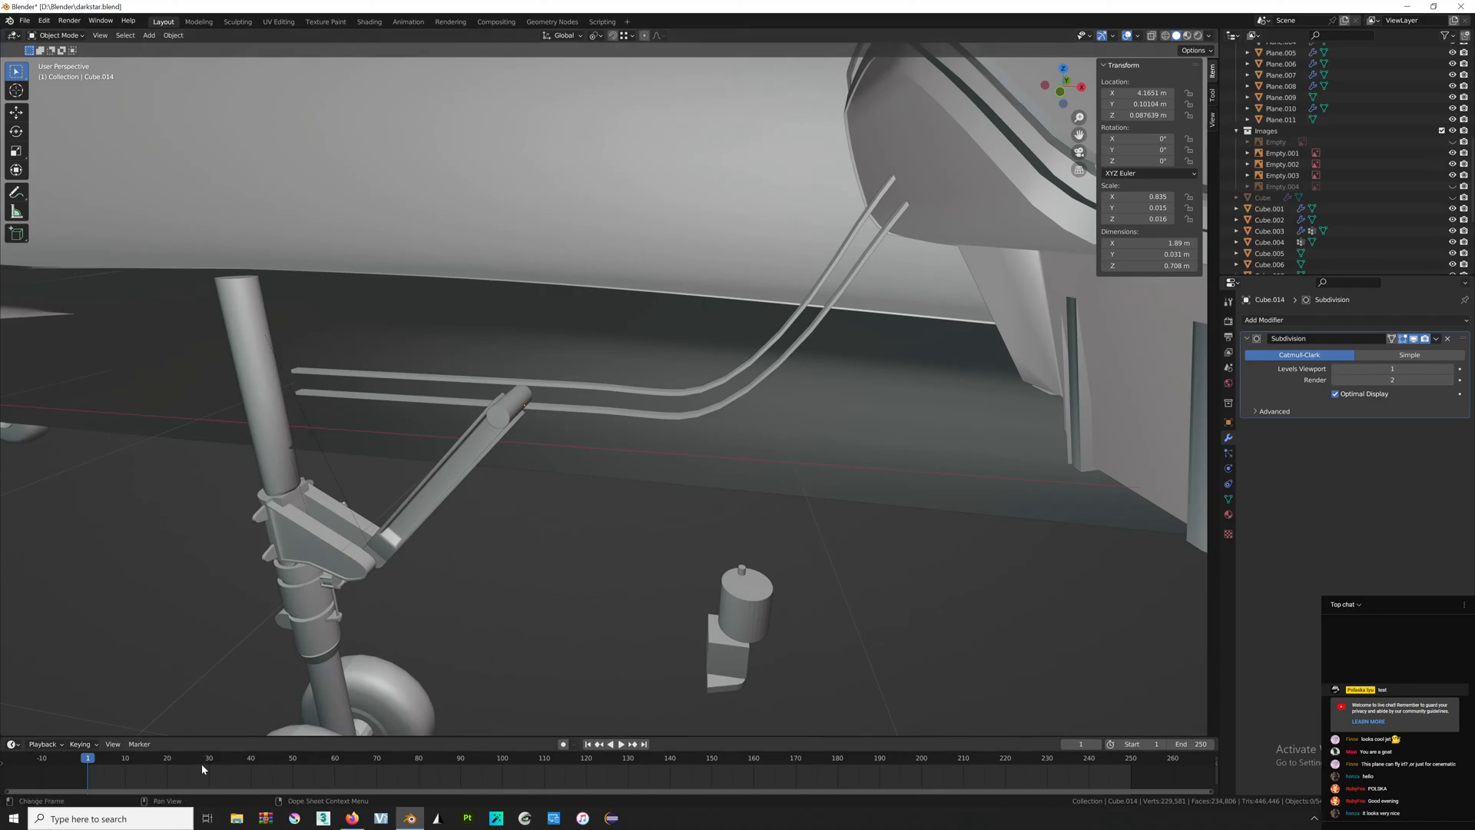
key("space")
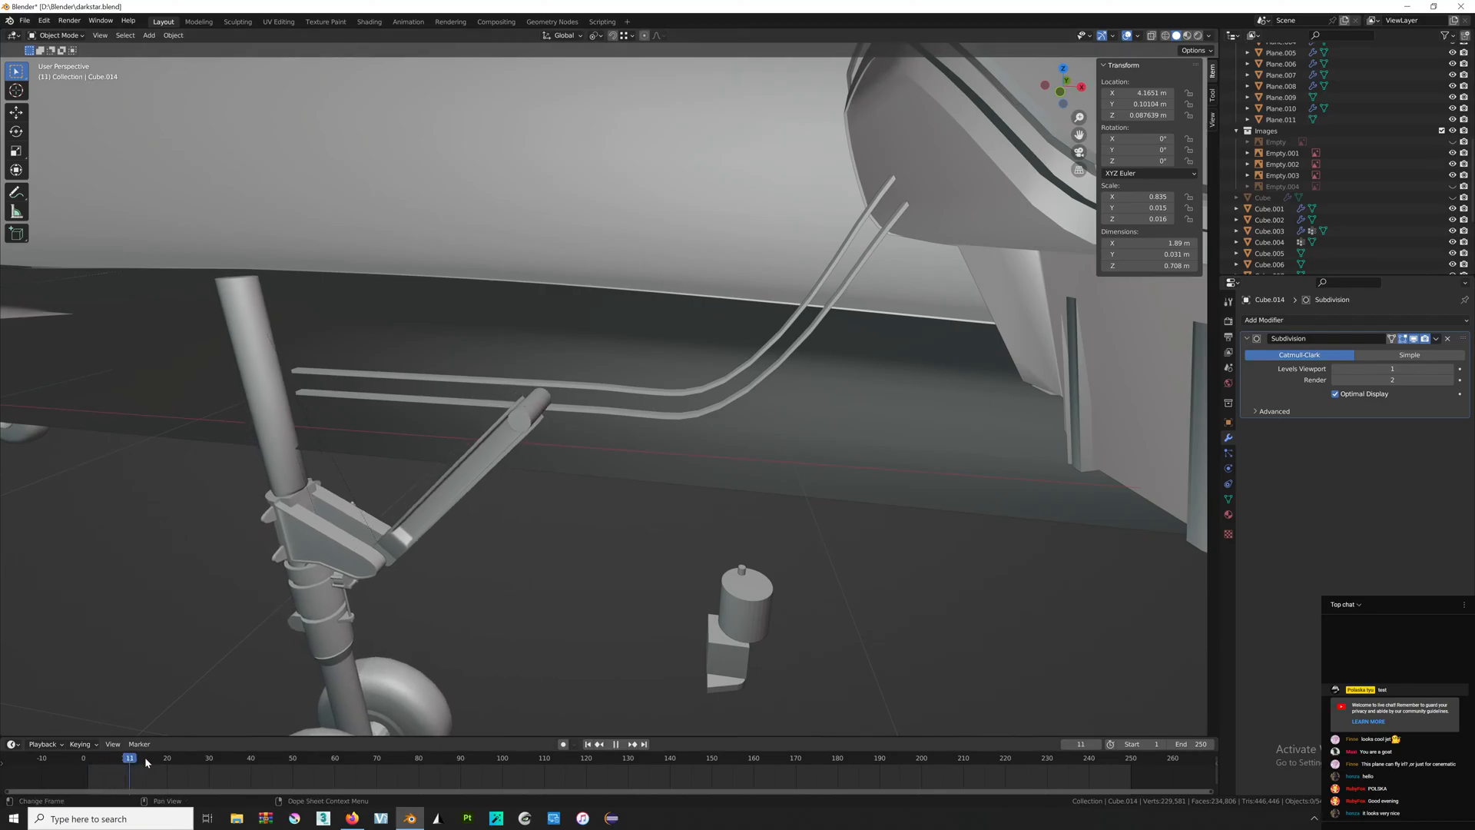
left_click_drag(146, 758, 83, 765)
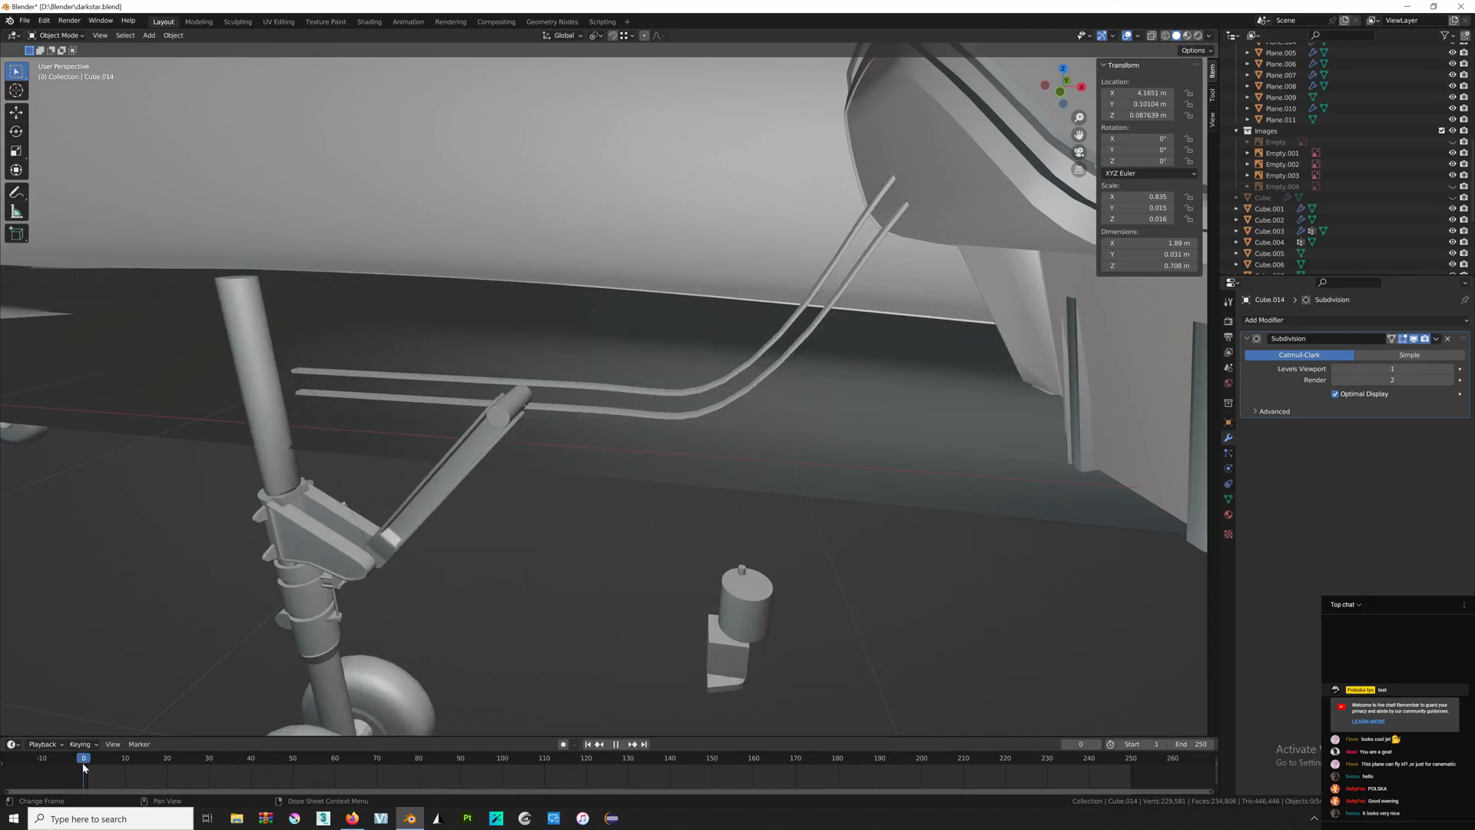
key("space")
left_click(762, 607)
left_click(1061, 92)
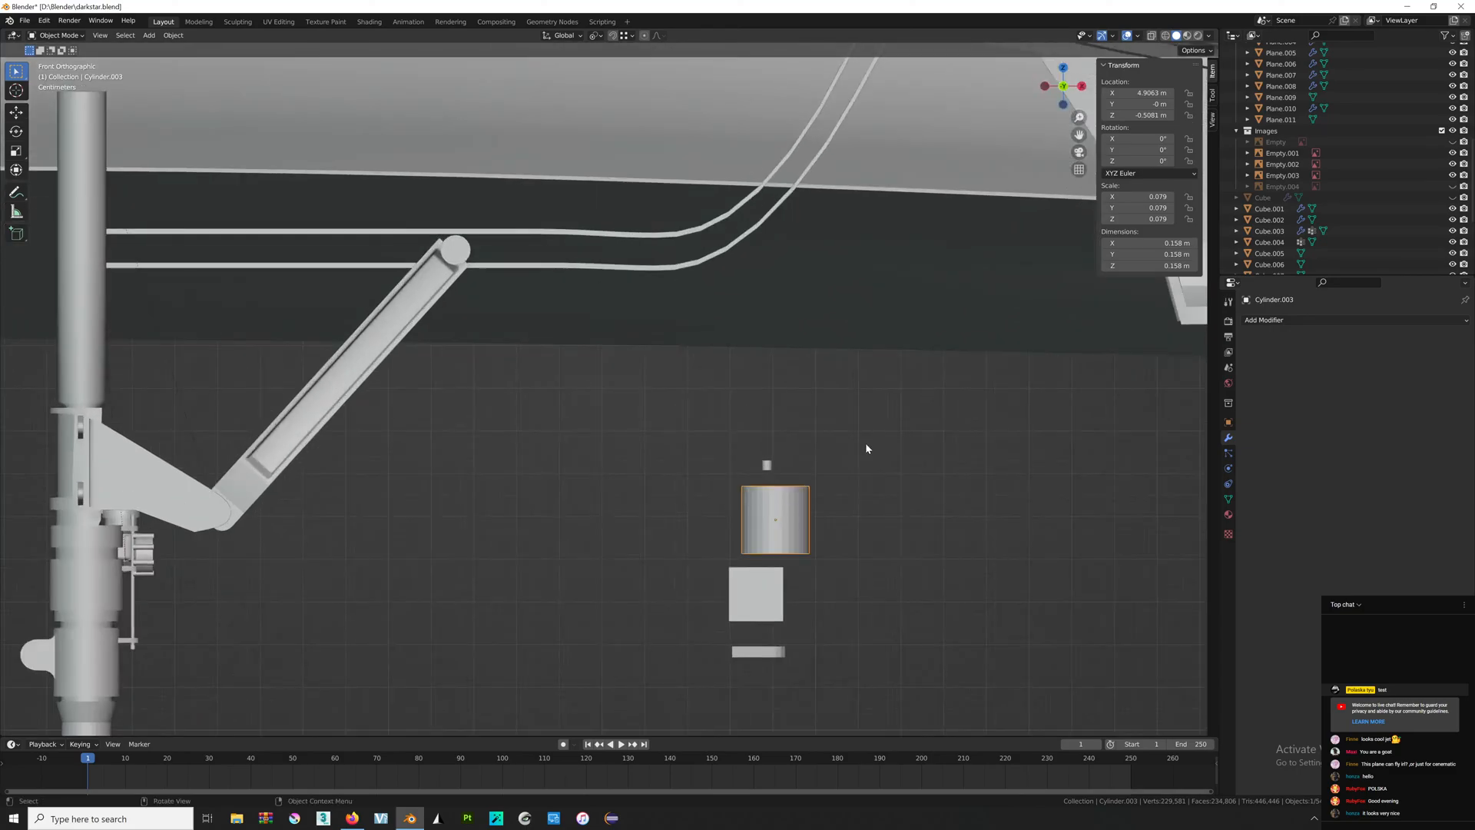
scroll(865, 442, "down", 2)
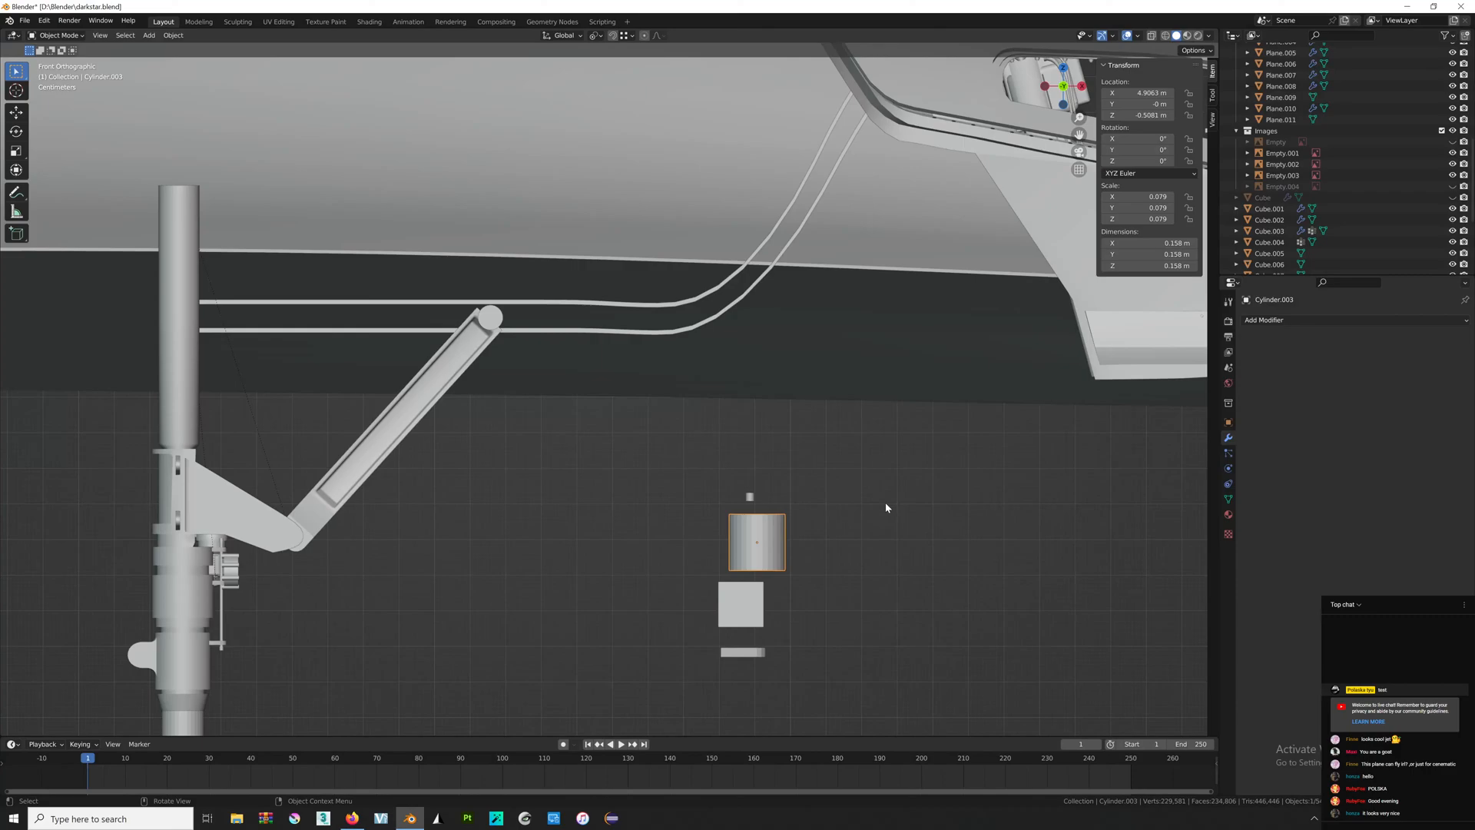
Switch to Firefox and search Google Images for "landing gear" and for "MIG 27 landing inside".
key("alt+Tab")
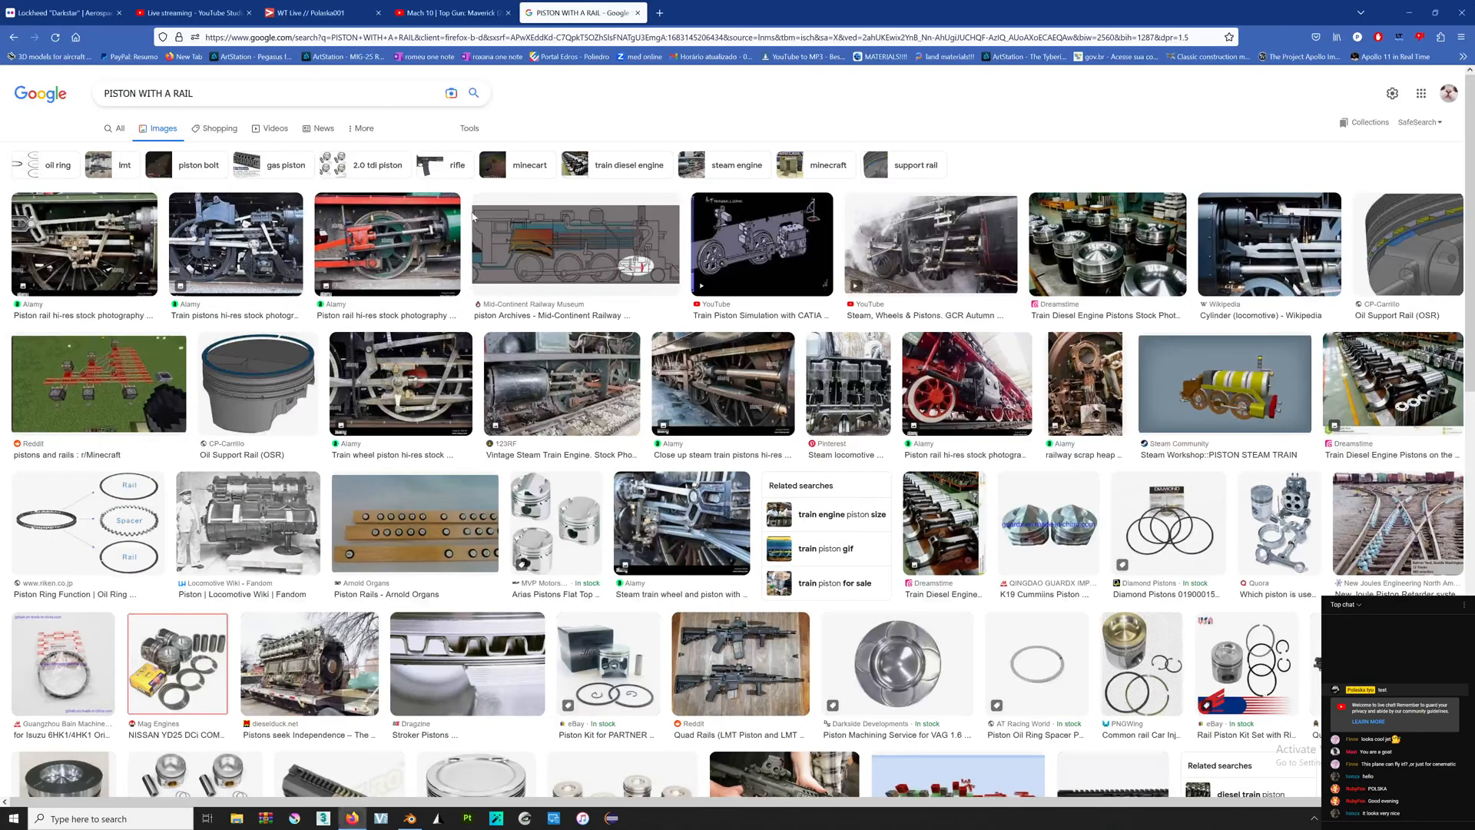
left_click_drag(230, 94, 1, 108)
type("landing gear")
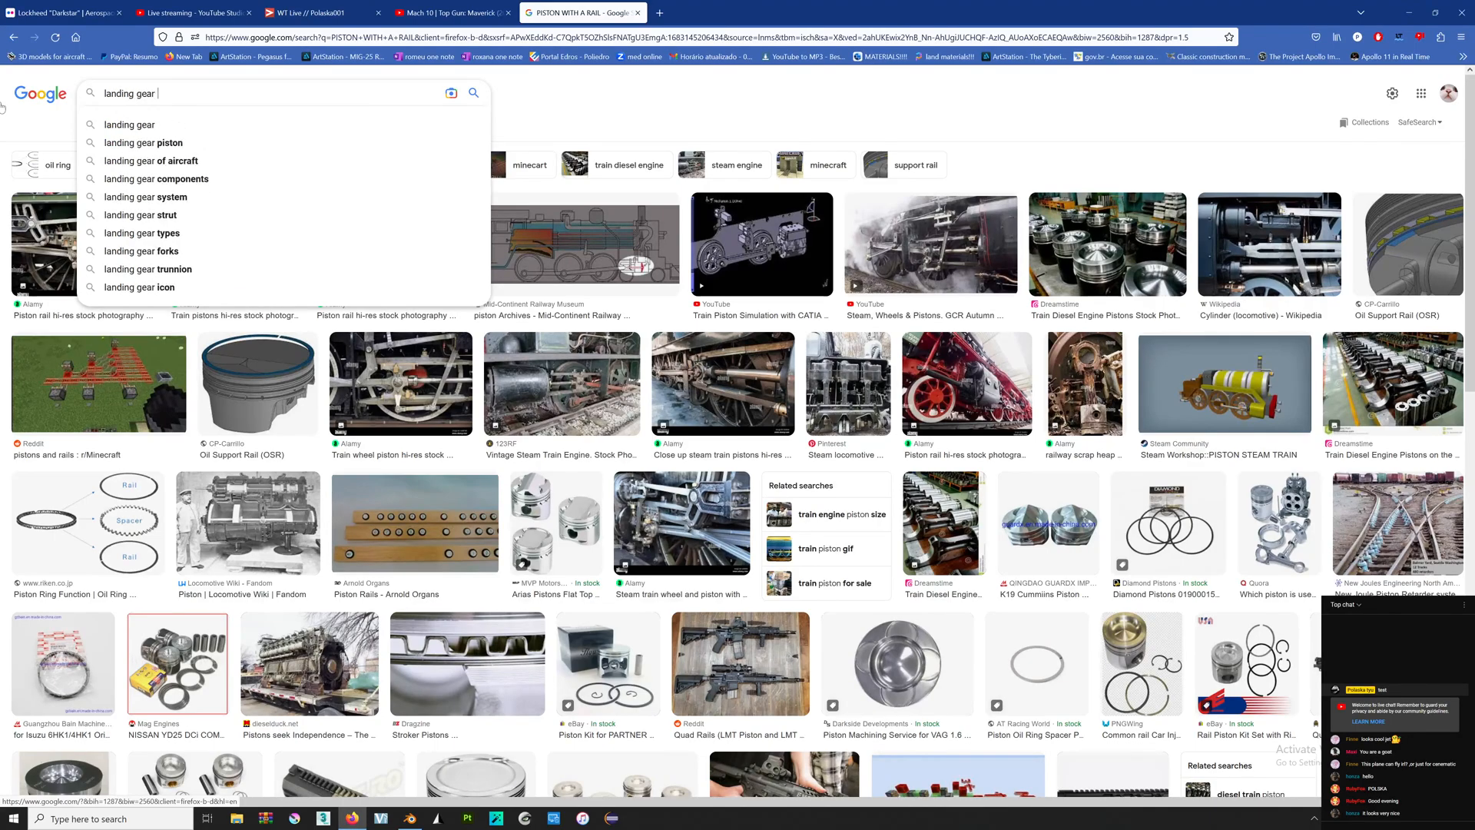
key("Return")
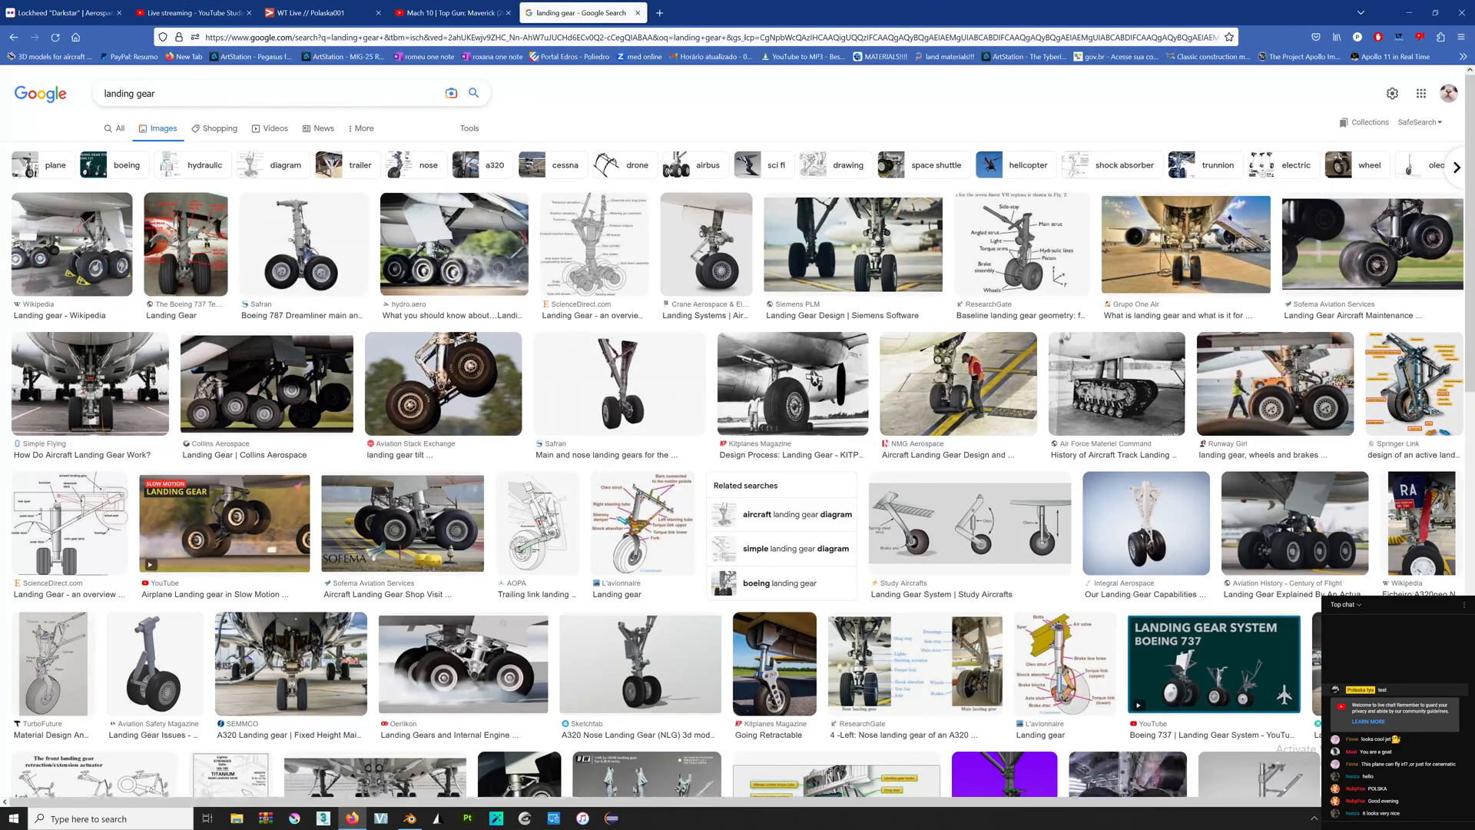
type("MIG 2")
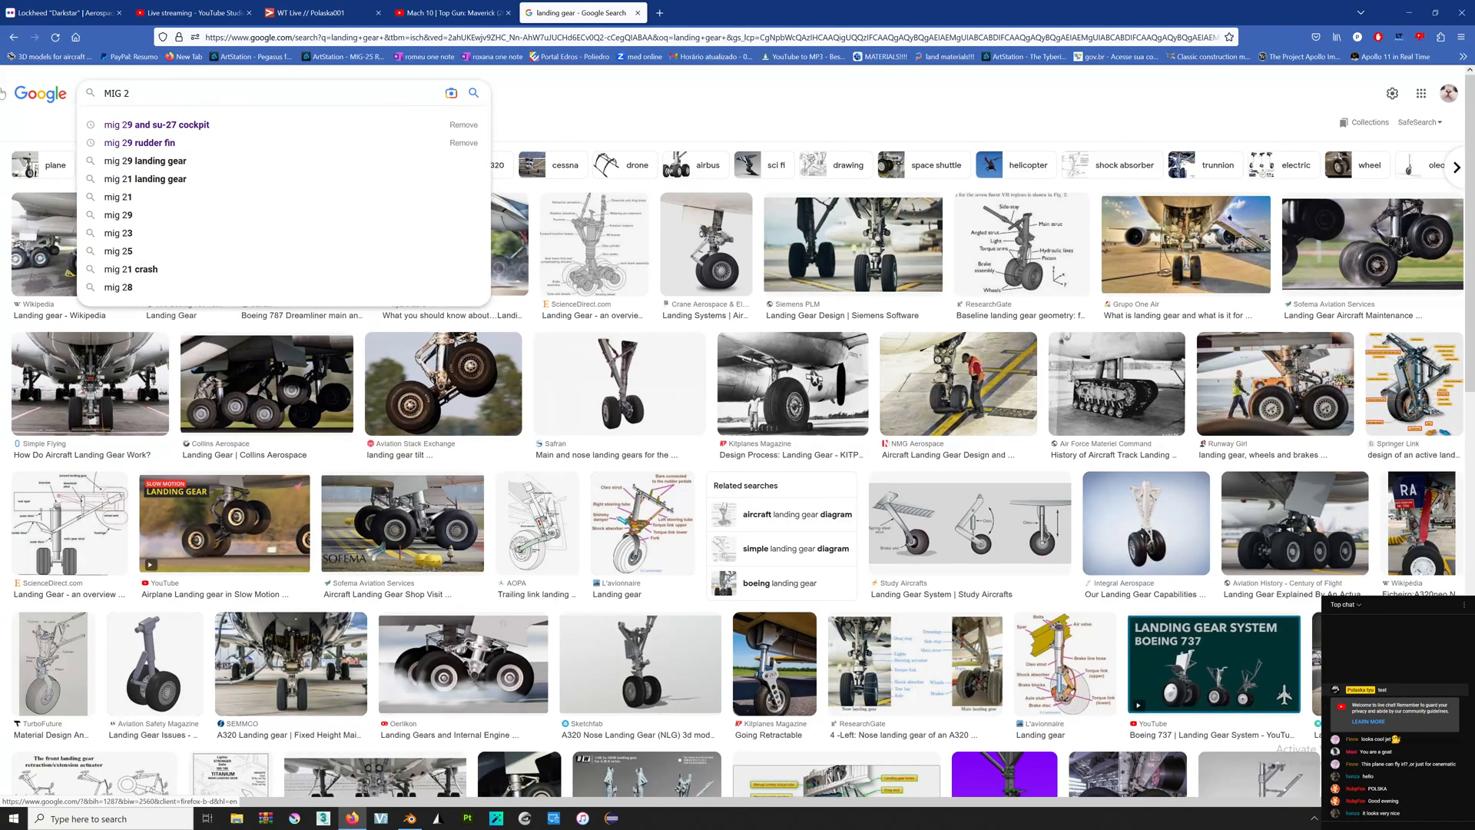
type("7 landing inside")
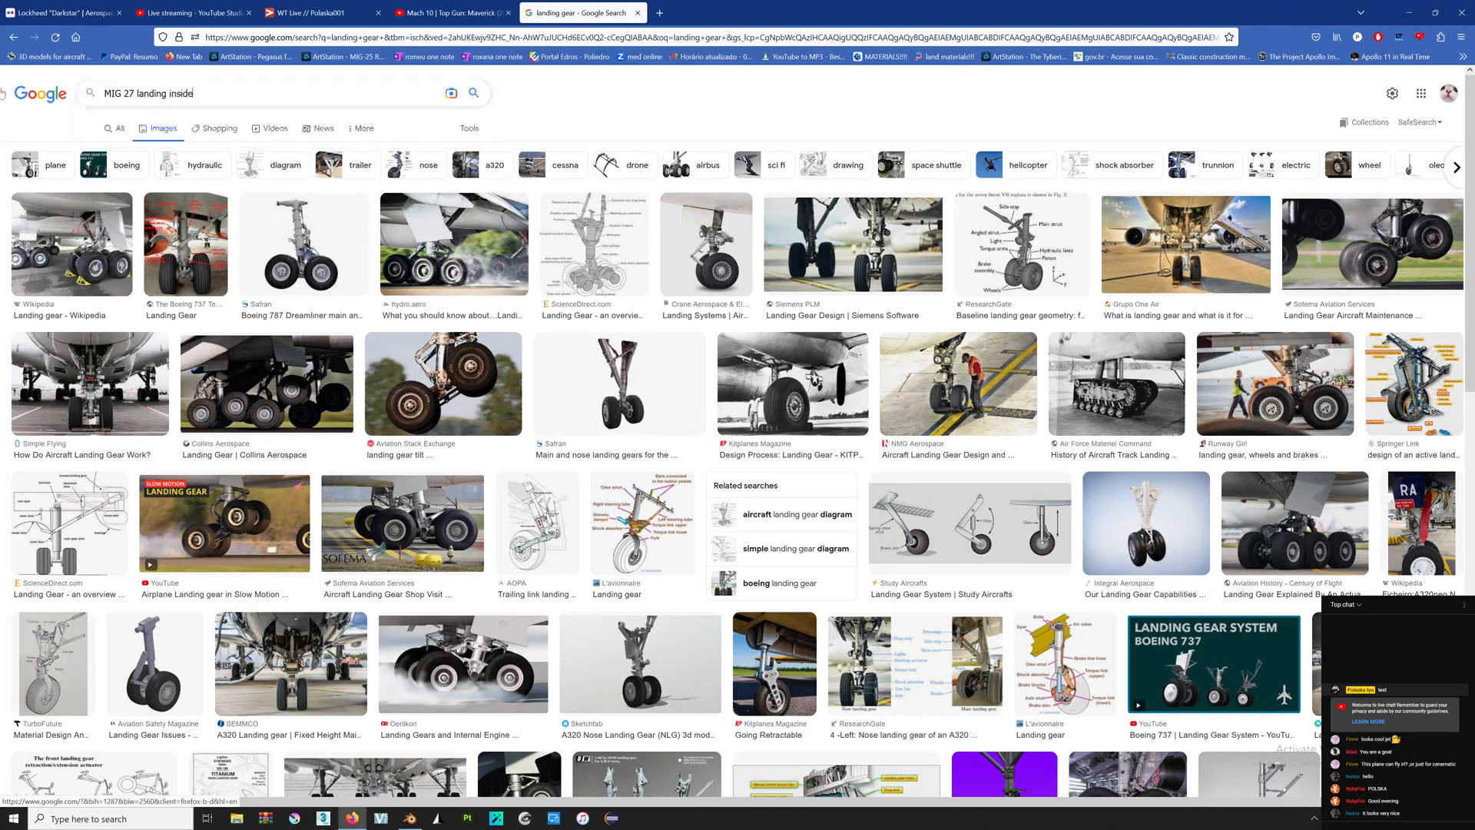
key("Return")
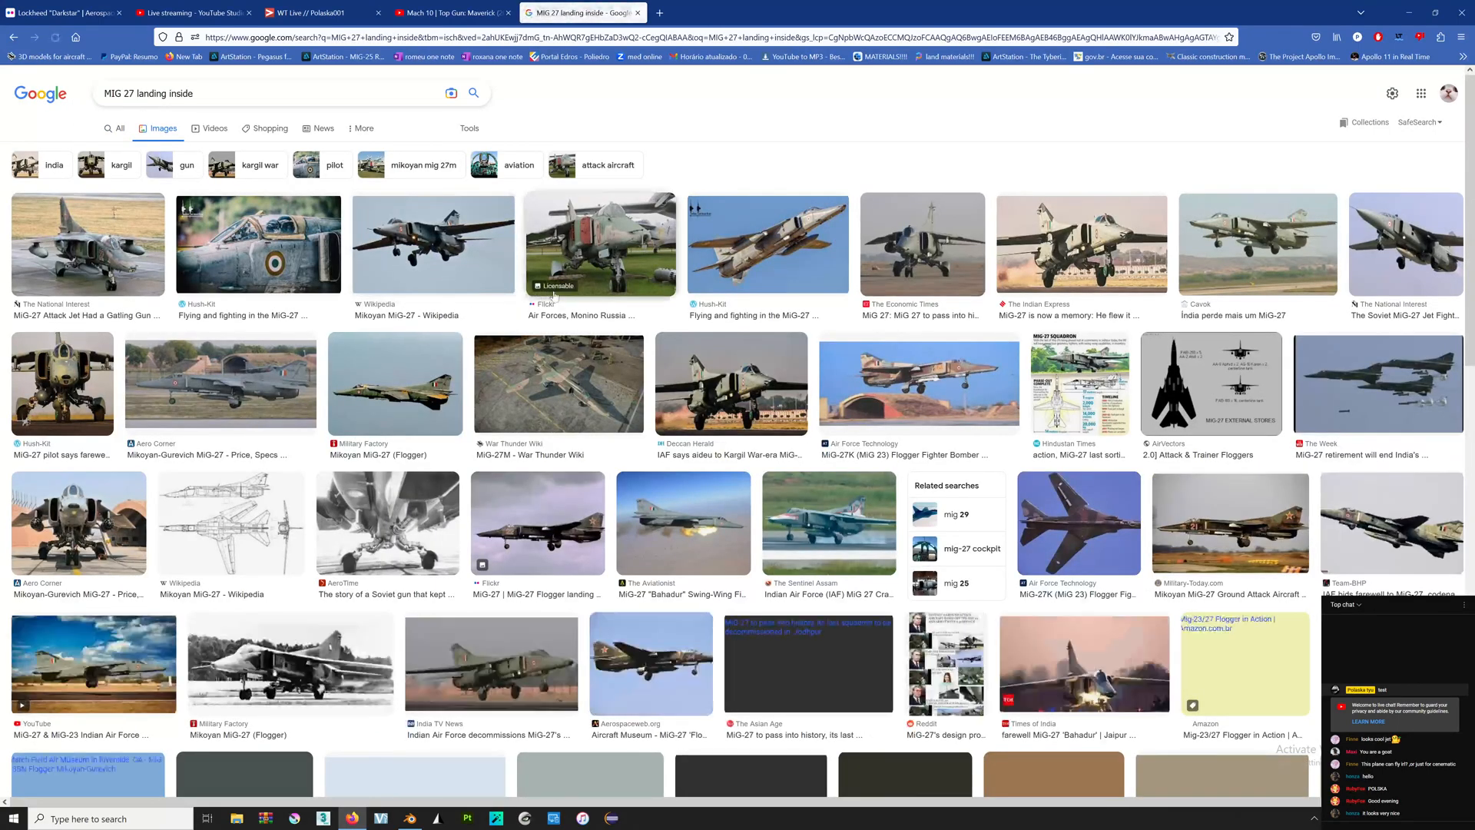
Change the image search to "Su-27 landing inside".
left_click(135, 93)
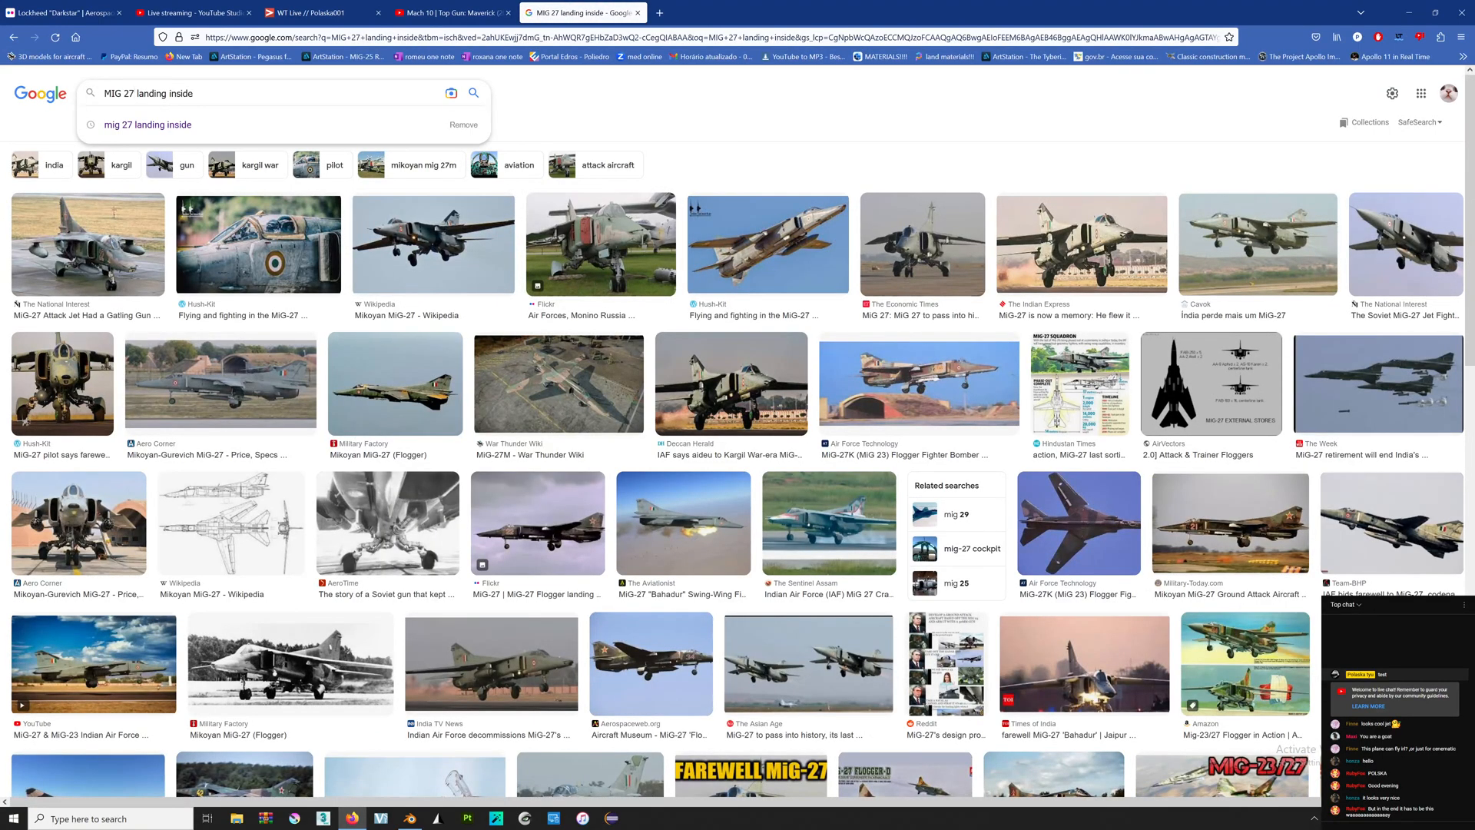
key("BackSpace")
key("BackSpace")
key("BackSpace")
key("BackSpace")
key("BackSpace")
key("BackSpace")
type("Su-2")
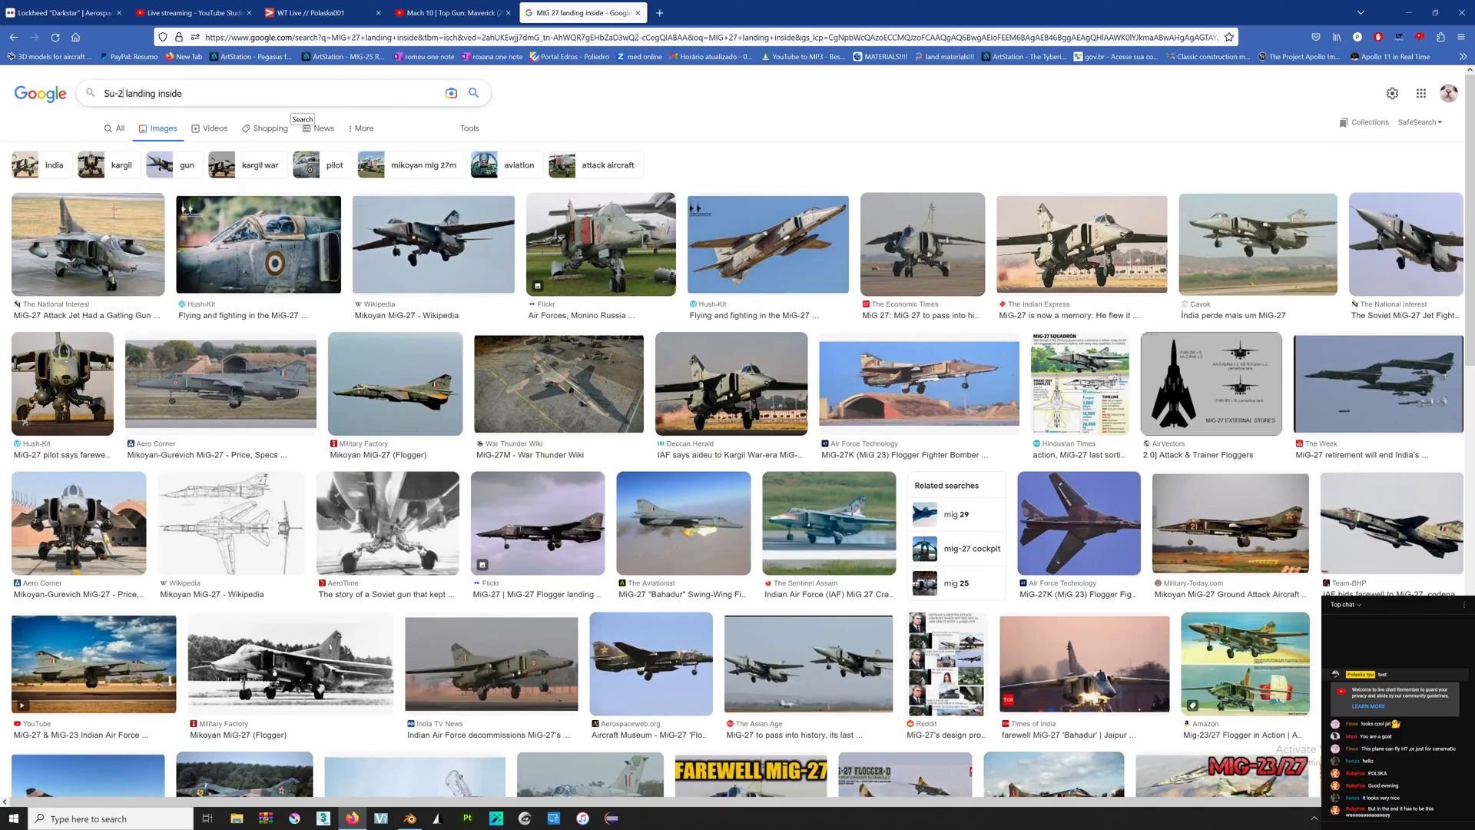
type("7")
key("Return")
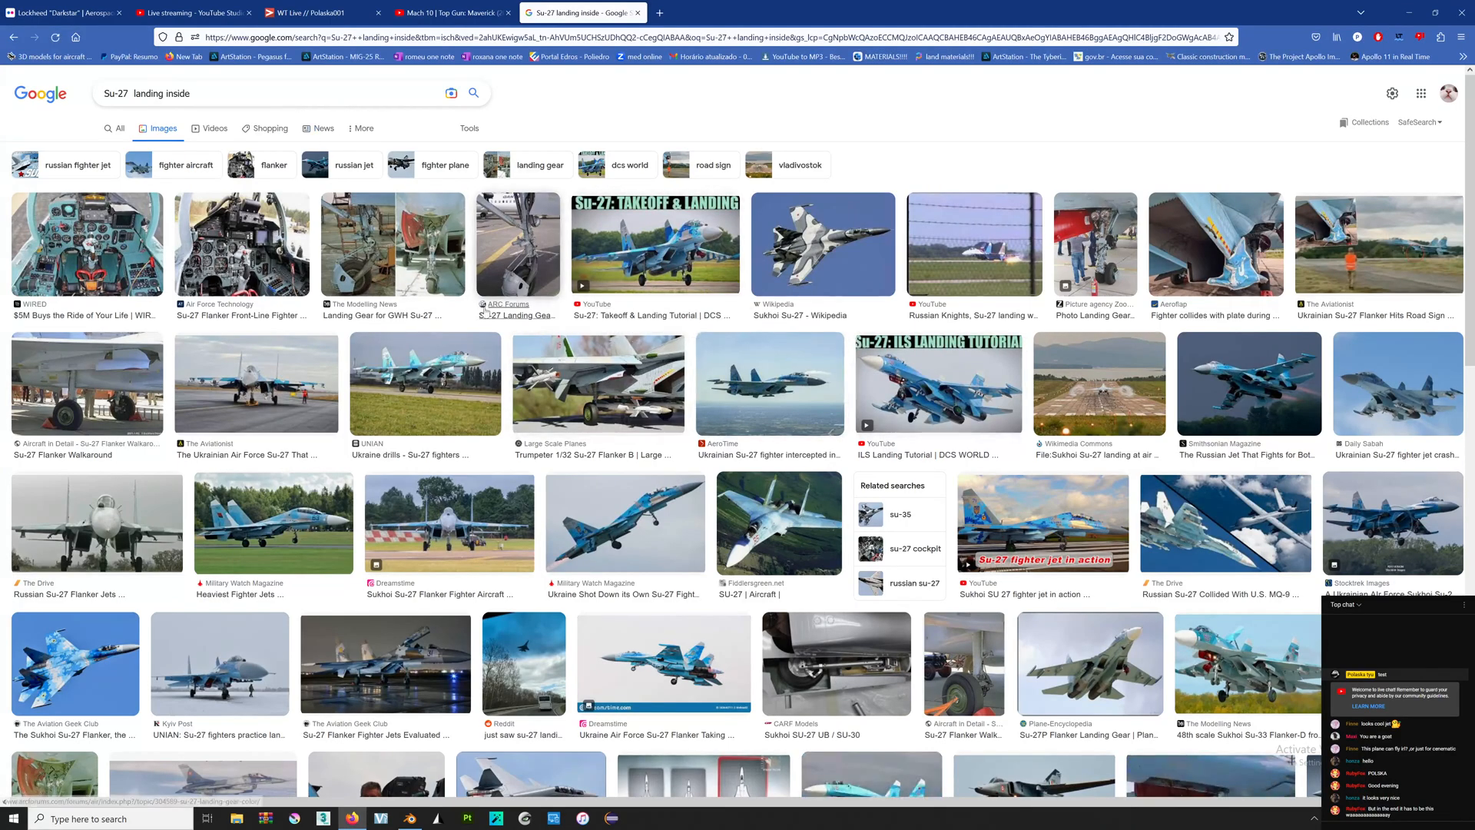
Examine the Su-27 landing gear photo from ARC Forums and a related photo of the whole nose gear and its brace.
left_click(521, 248)
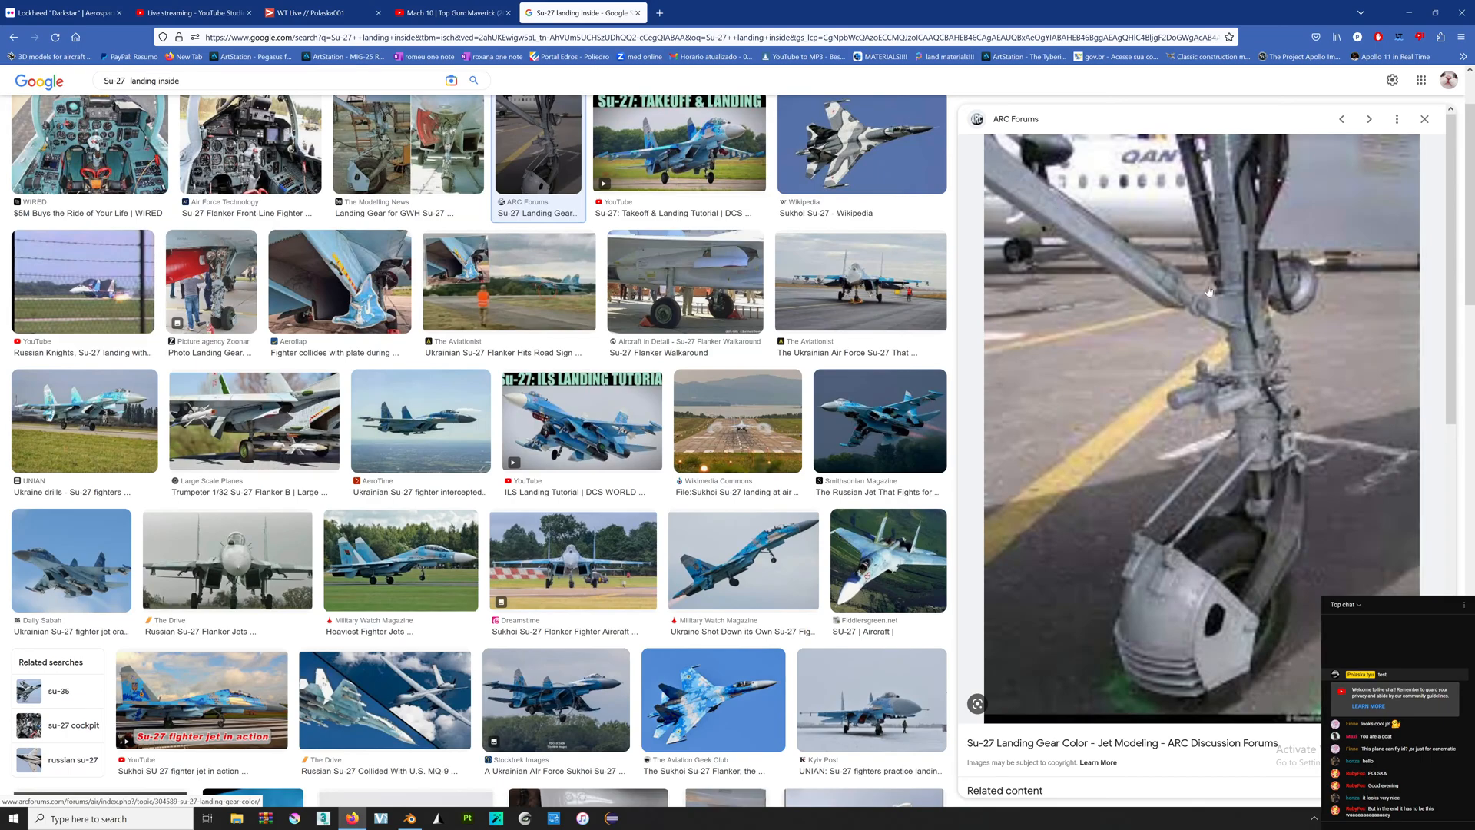
scroll(1273, 341, "down", 5)
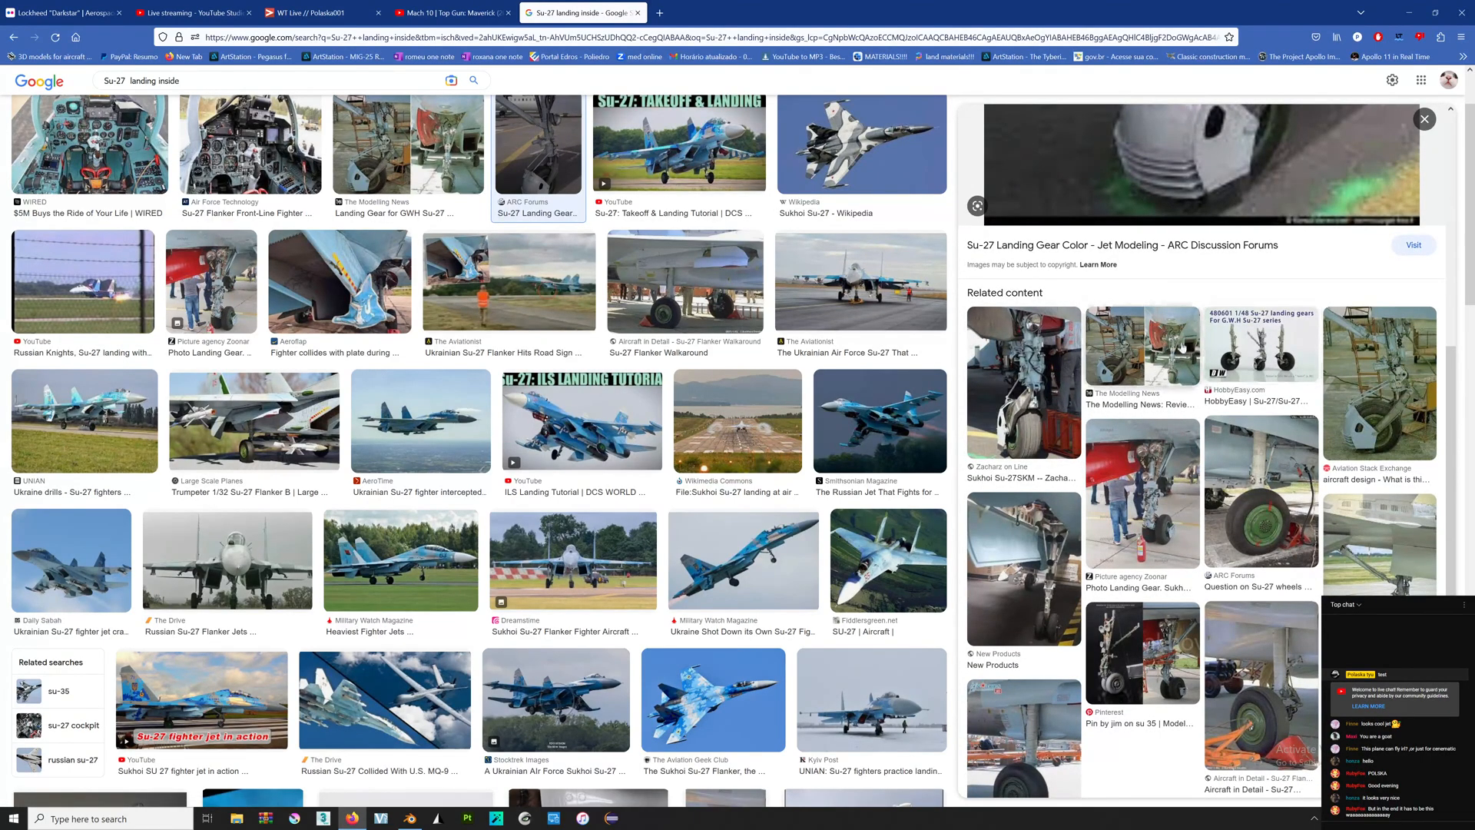
left_click(1362, 566)
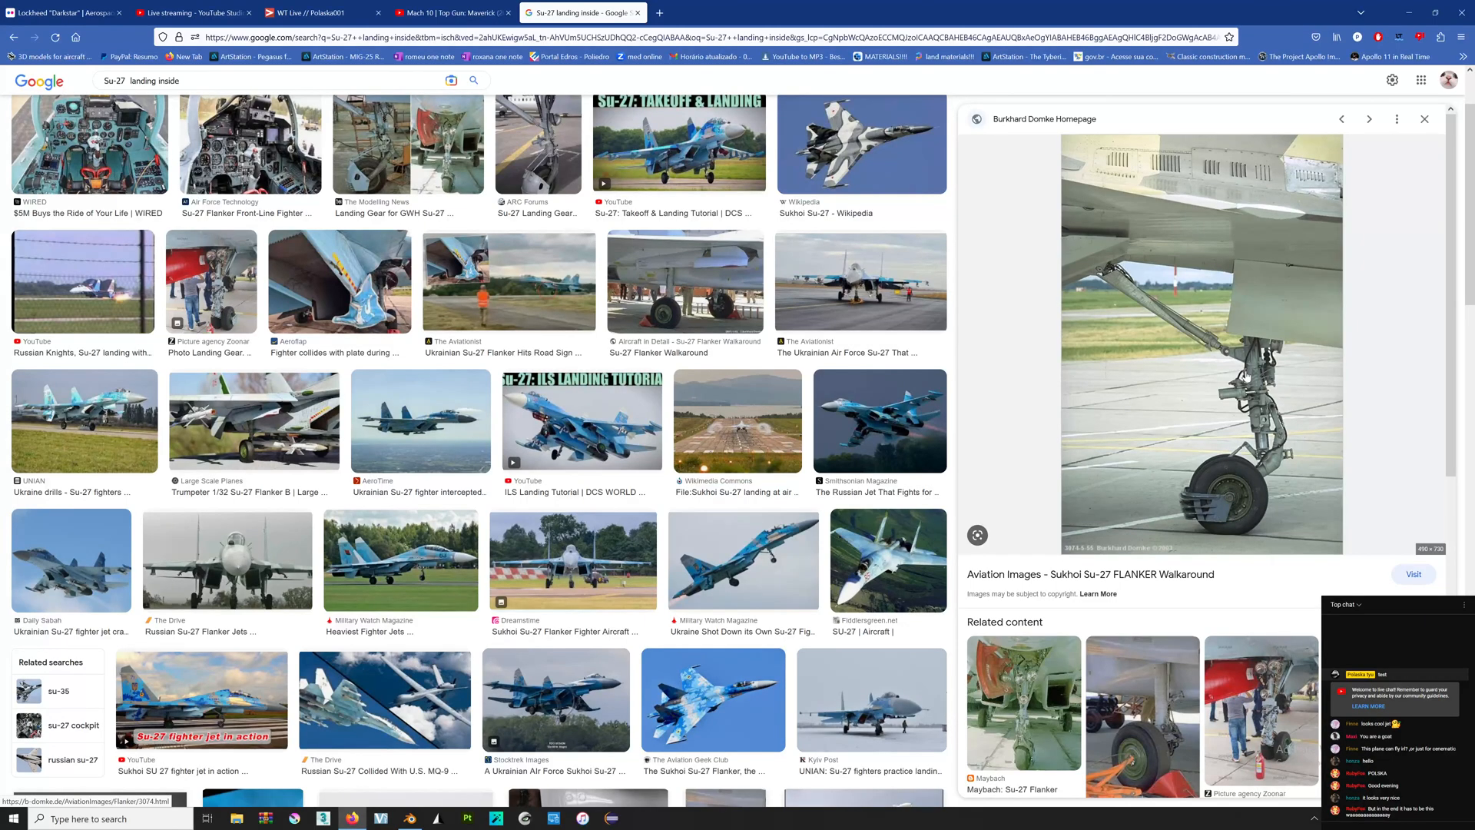
Switch back to Blender and try rotating the nose gear's main strut in front view.
key("alt+Tab")
scroll(869, 306, "down", 3)
middle_click_drag(612, 442, 849, 420, "shift")
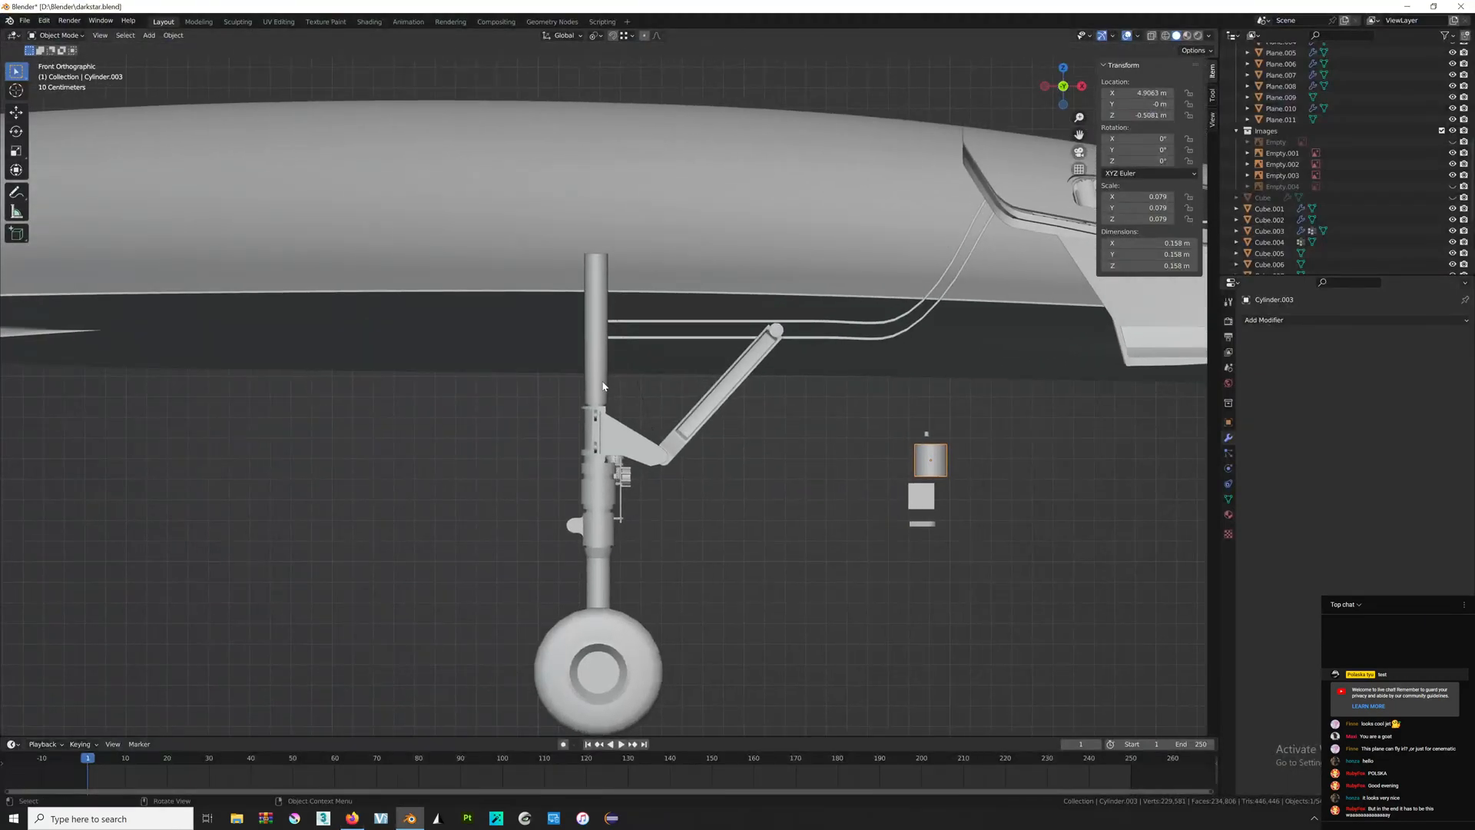
left_click(601, 387)
key("r")
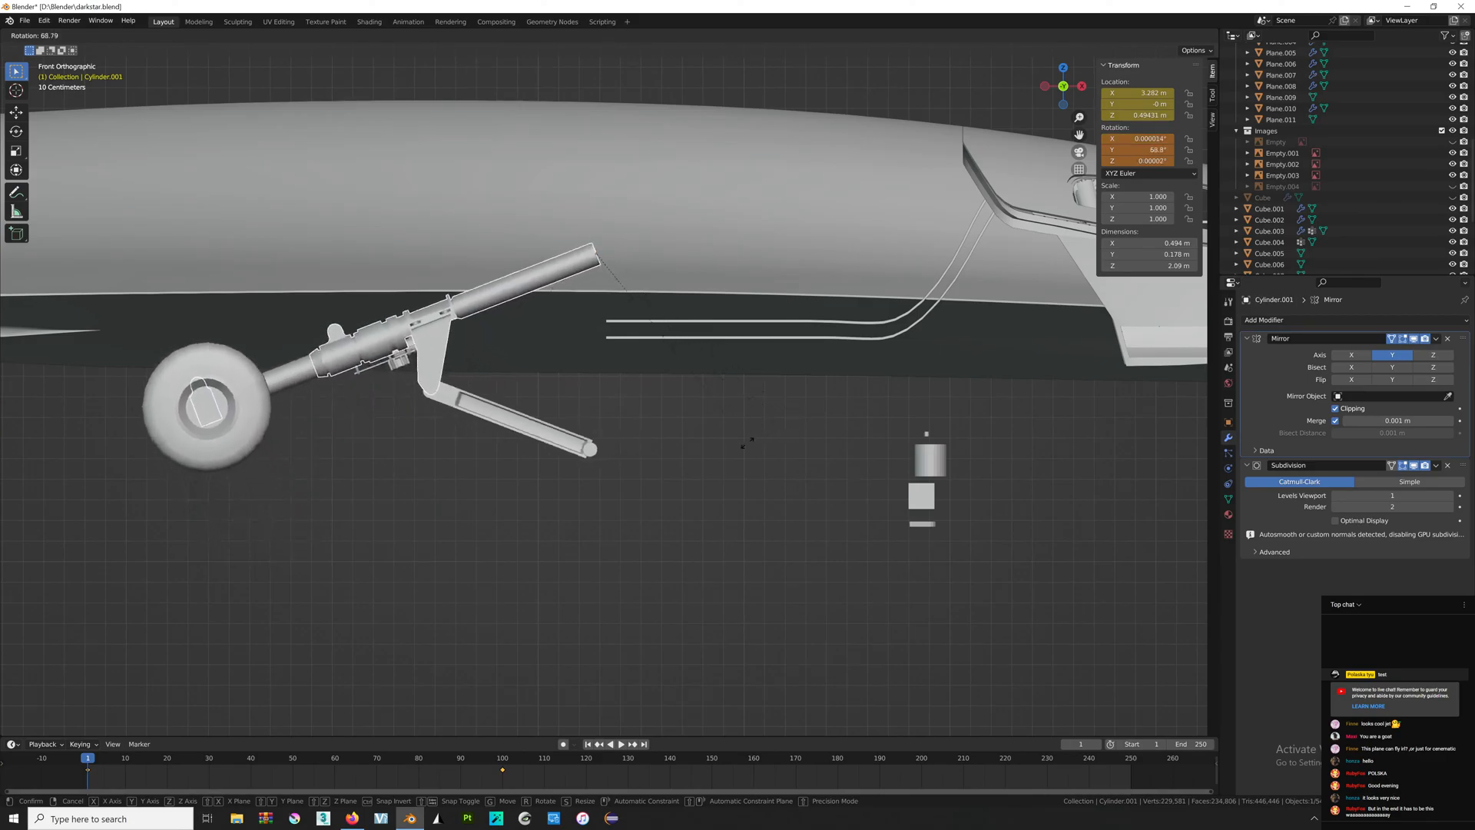
key("Escape")
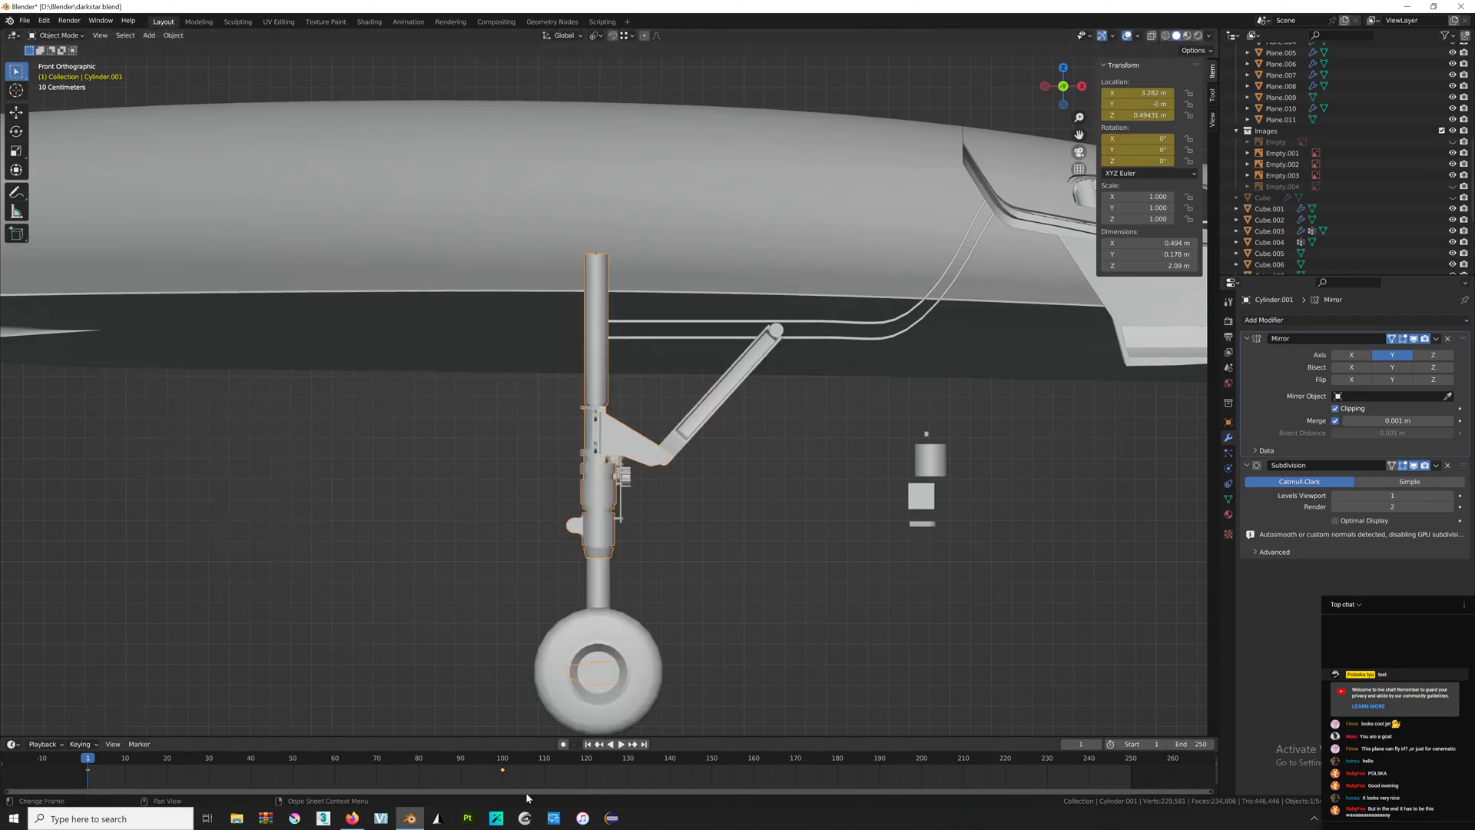
Delete the existing keyframes of all objects.
key("a")
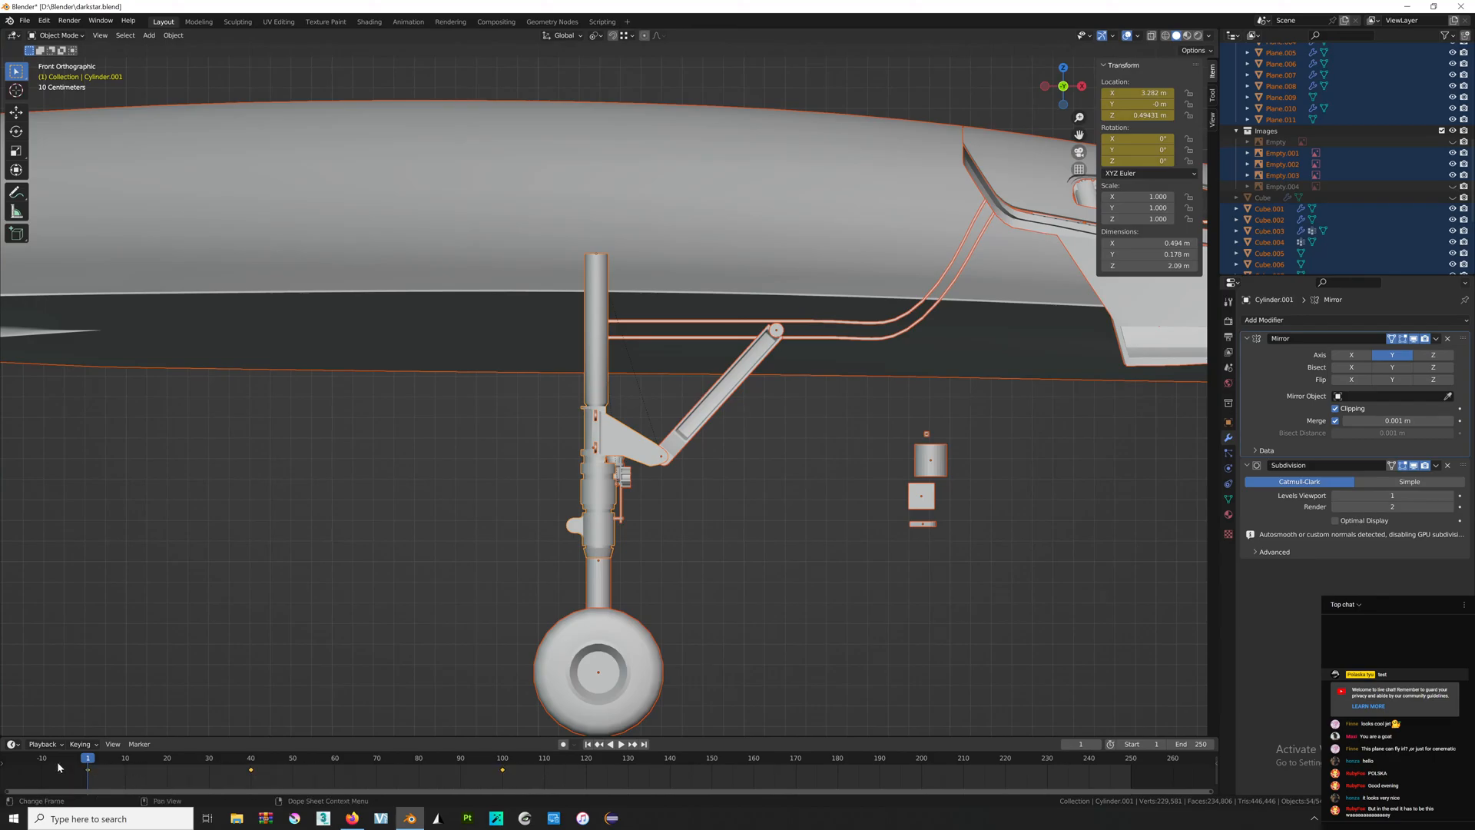
key("Delete")
left_click(702, 569)
Insert a Location & Rotation keyframe for the nose gear's main strut at frame 1.
left_click(636, 444)
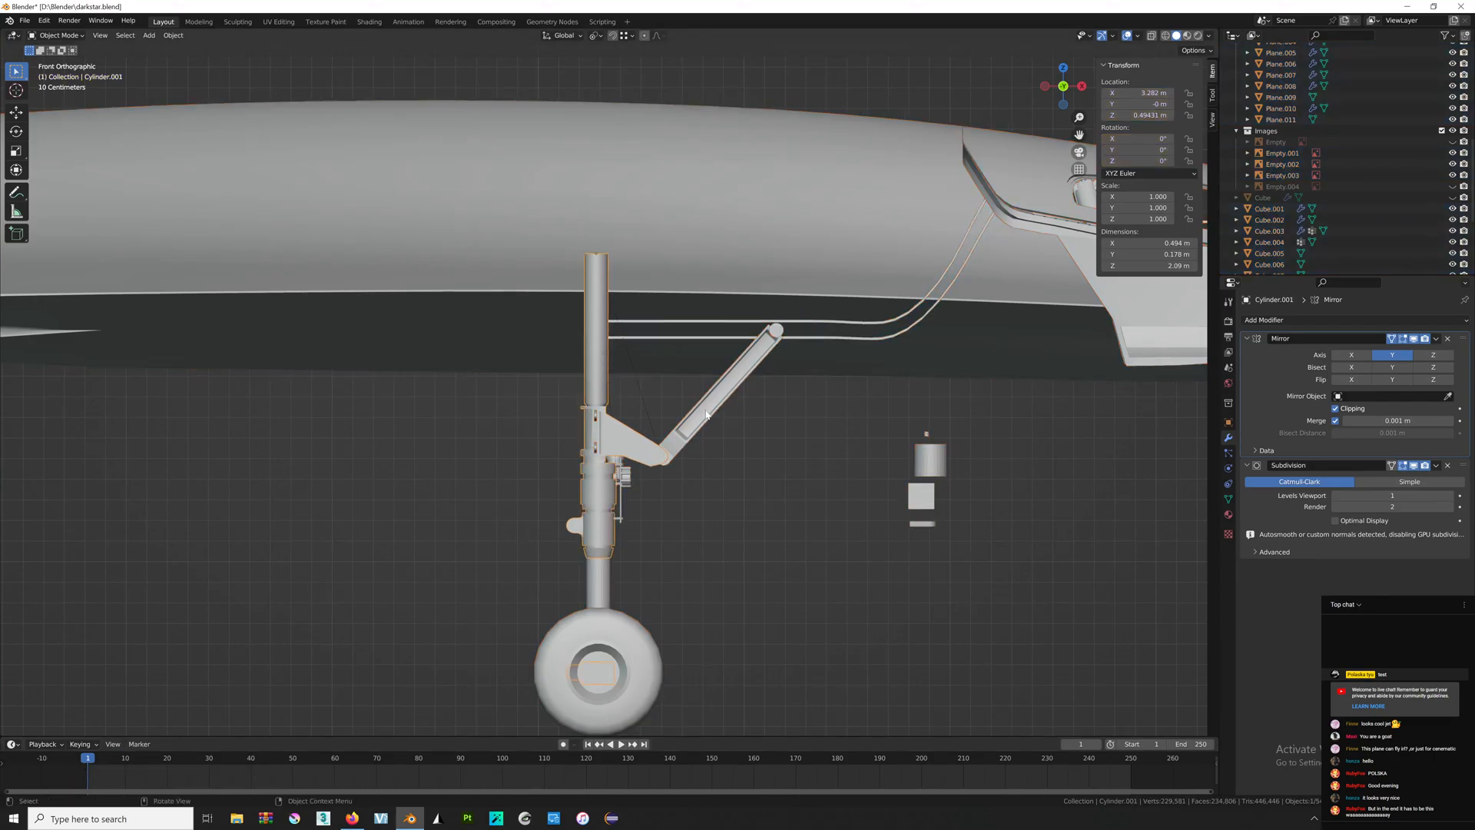
key("i")
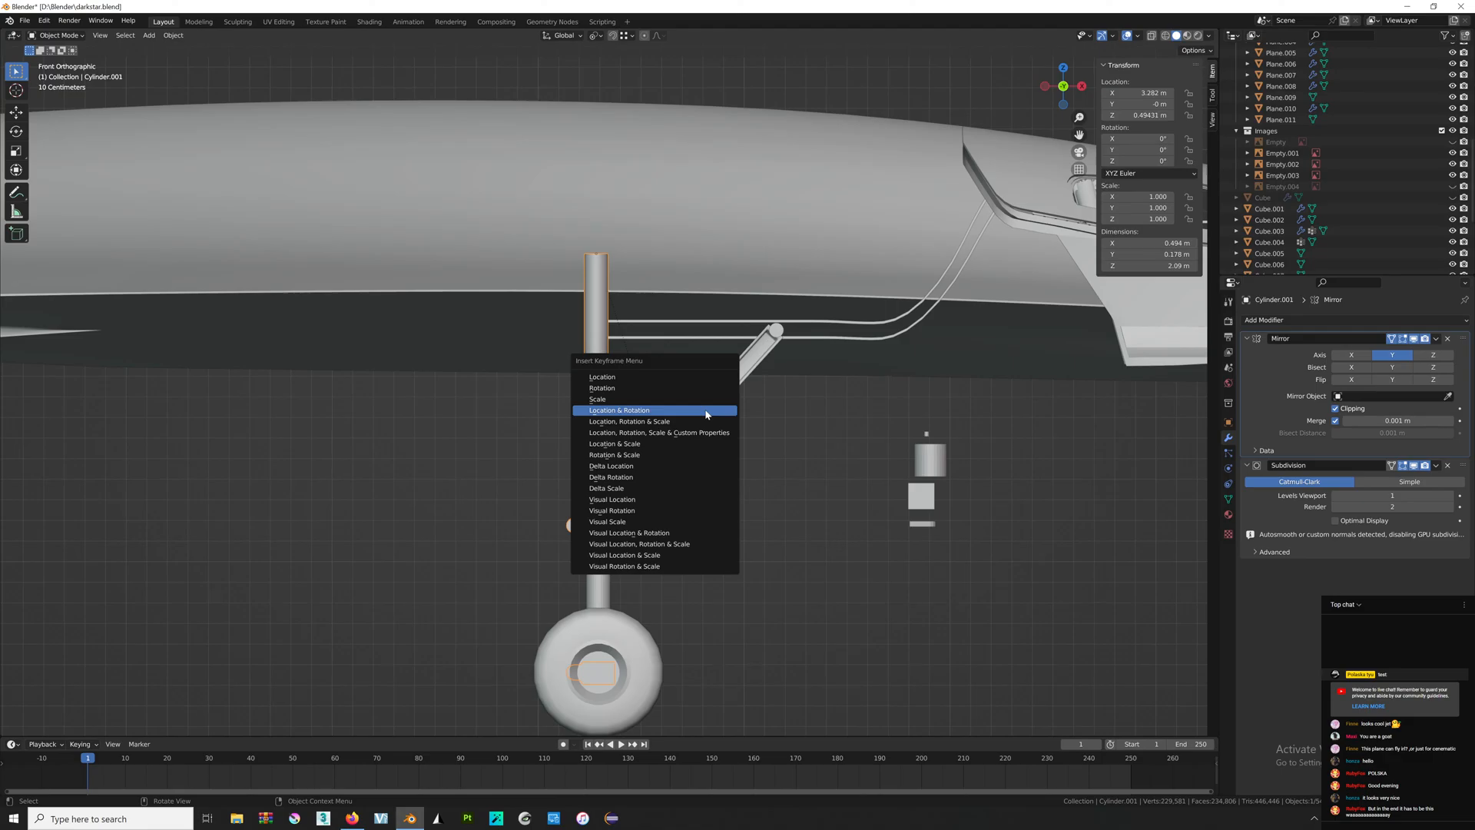
left_click(705, 414)
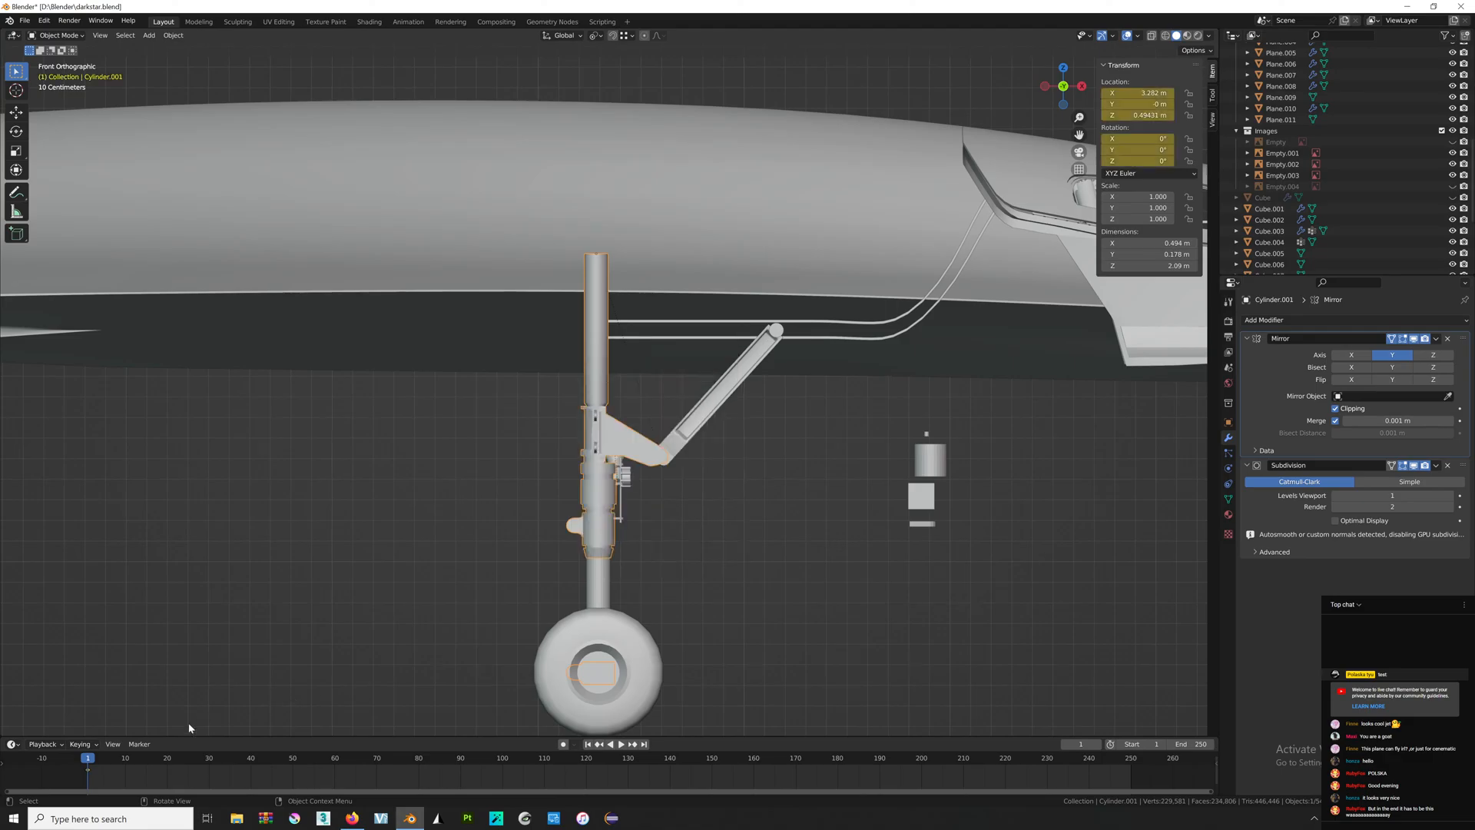
At frame 100, set the main strut's Y rotation to 90° and insert a Location & Rotation keyframe.
left_click_drag(88, 759, 503, 762)
key("r")
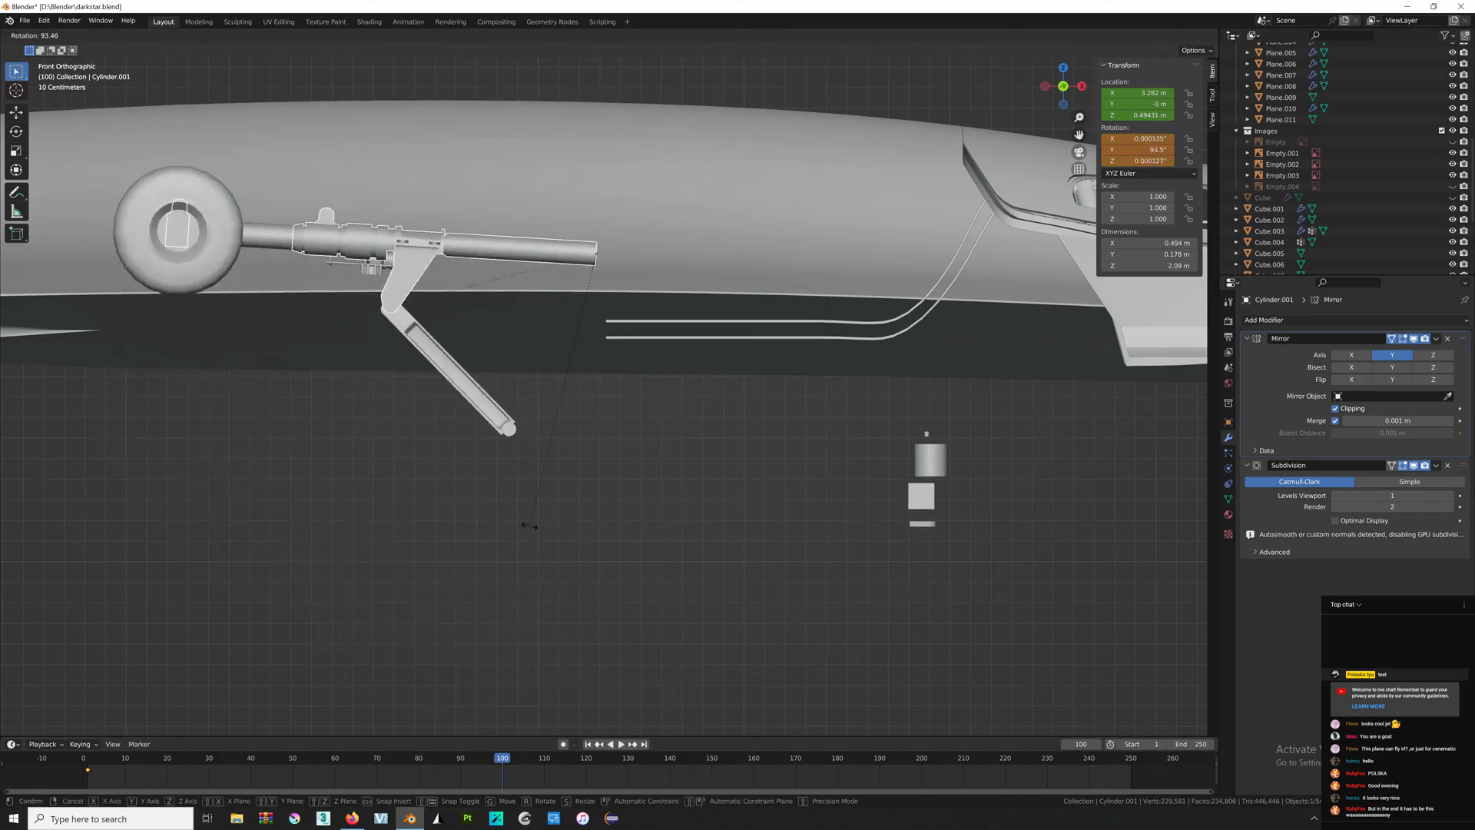
left_click(669, 484)
key("alt+r")
double_click(1143, 150)
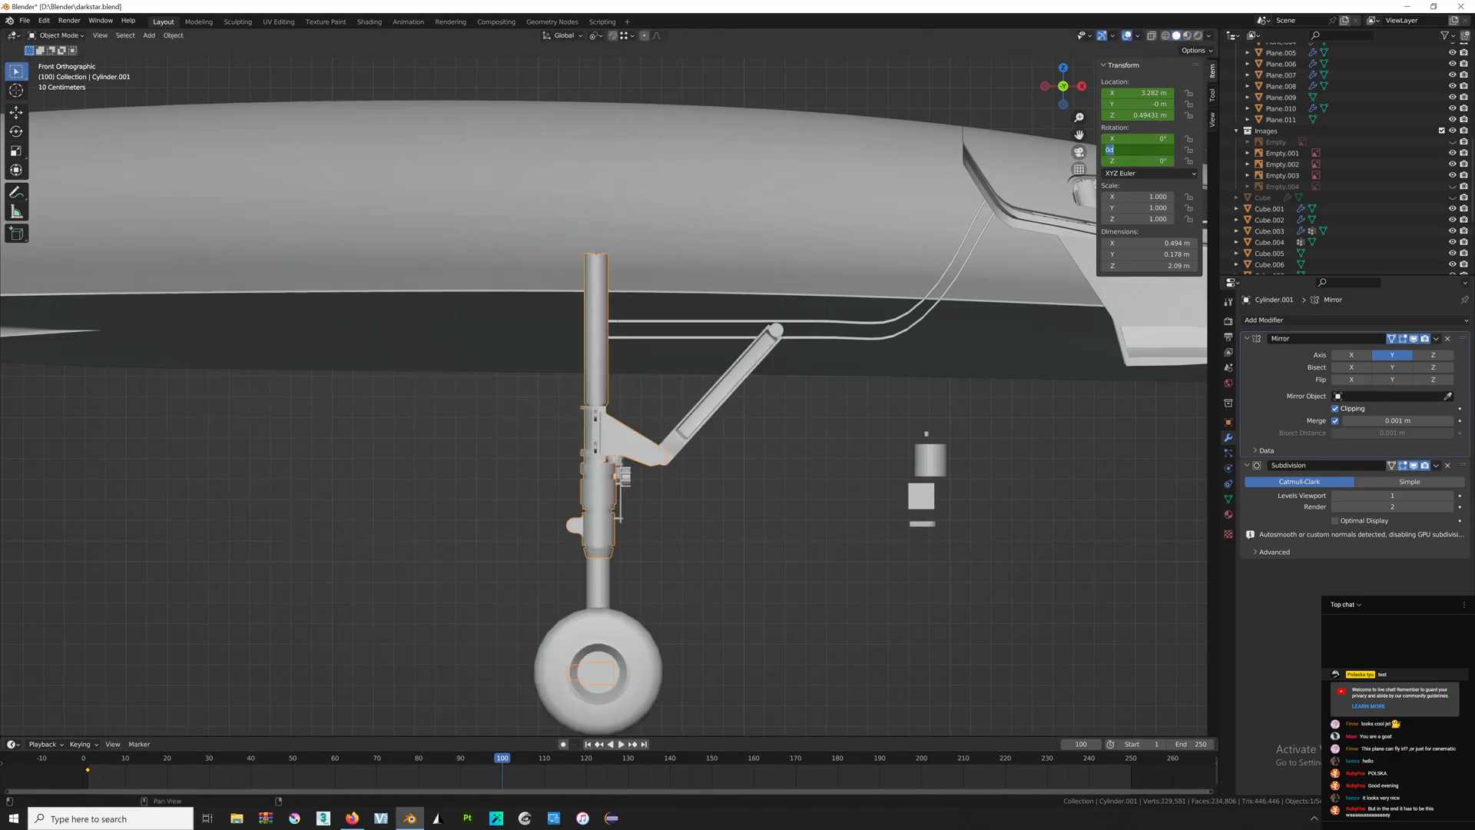
type("90")
key("Return")
key("i")
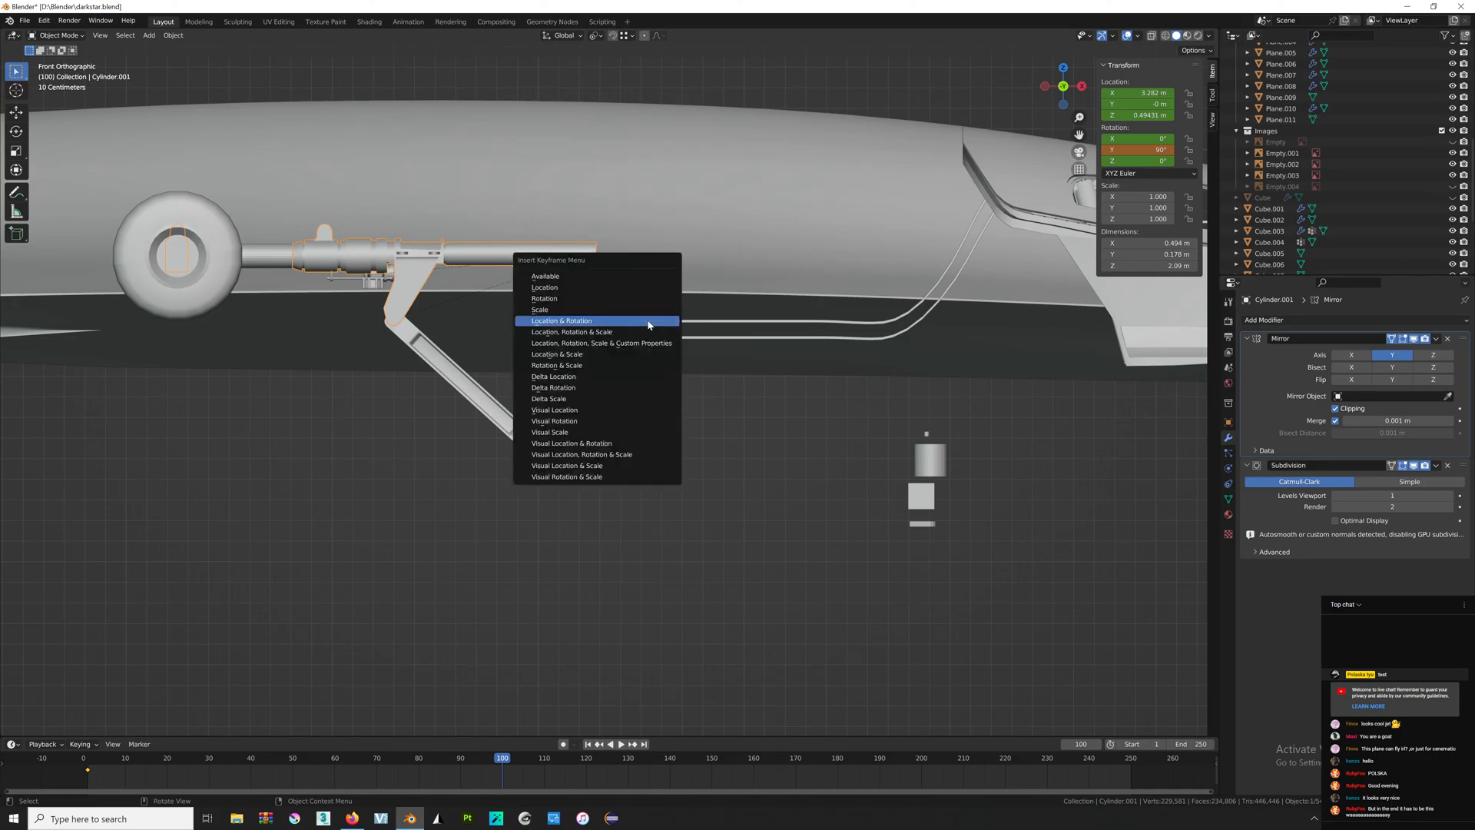
left_click(649, 319)
Insert a Location & Rotation keyframe for the nose gear's diagonal brace at frame 1.
middle_click_drag(638, 370, 683, 391, "shift")
middle_click_drag(714, 533, 734, 395)
left_click(1073, 92)
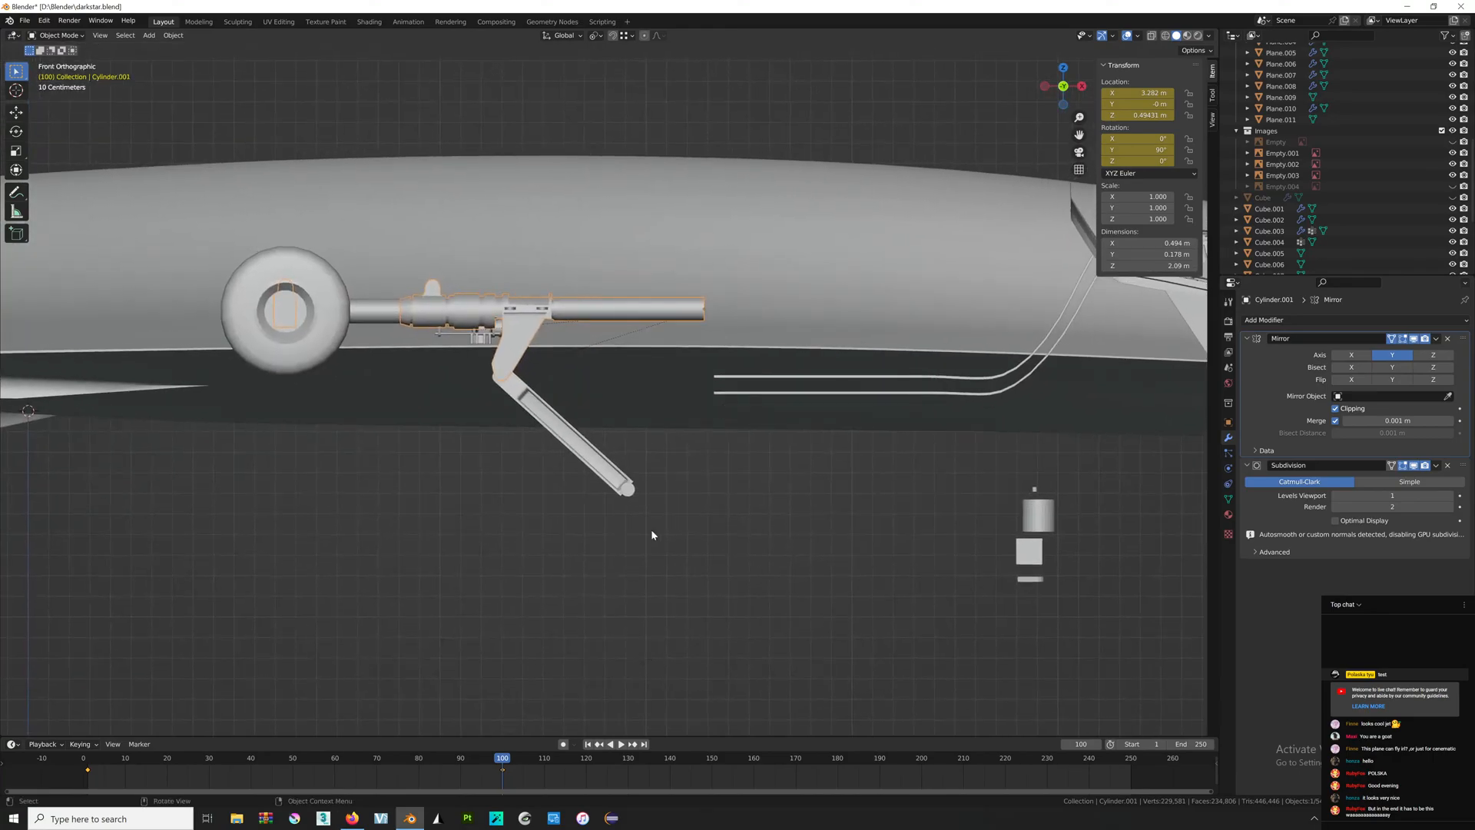
left_click(675, 493)
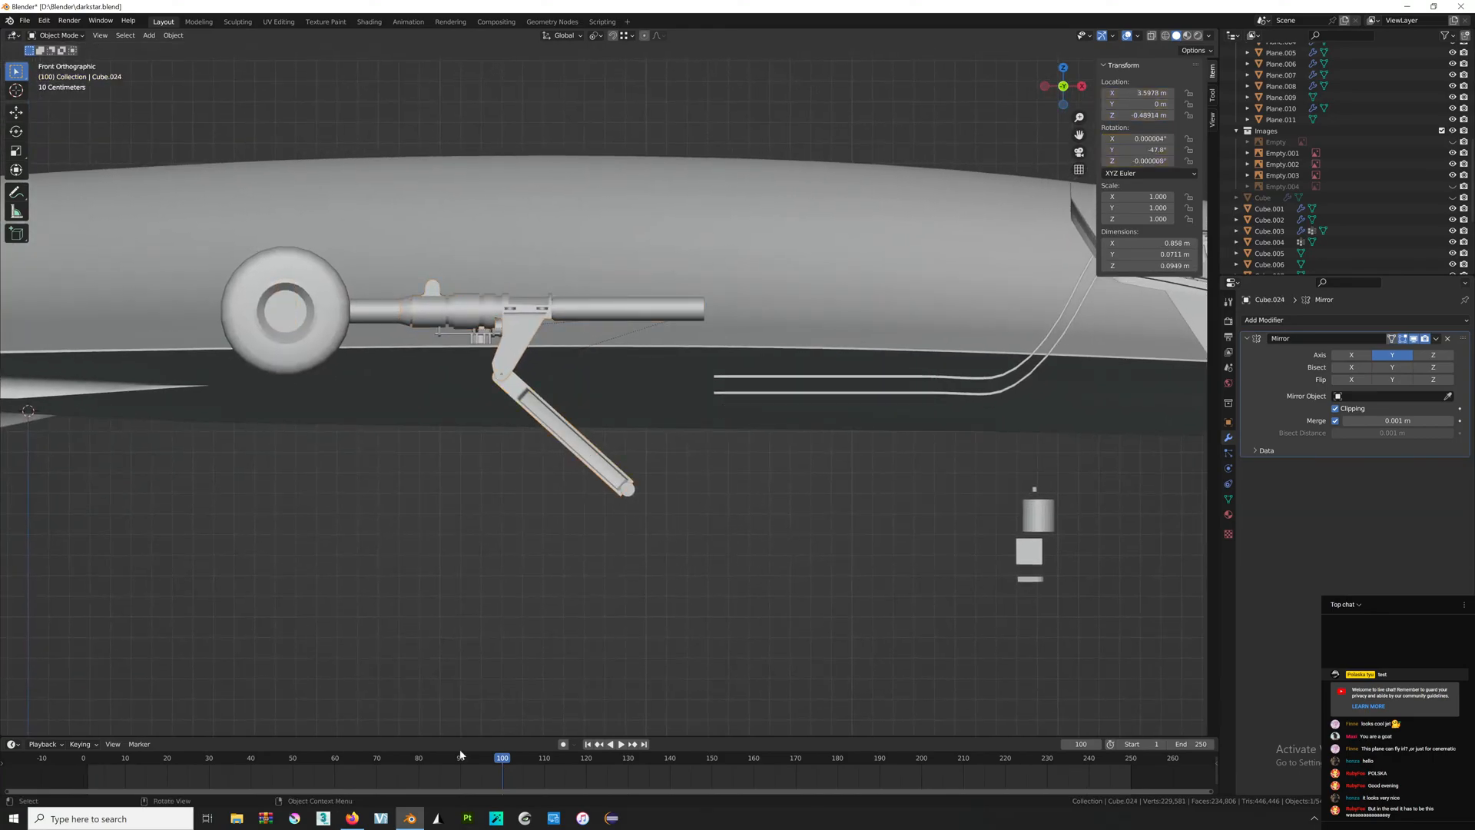
left_click_drag(507, 759, 88, 760)
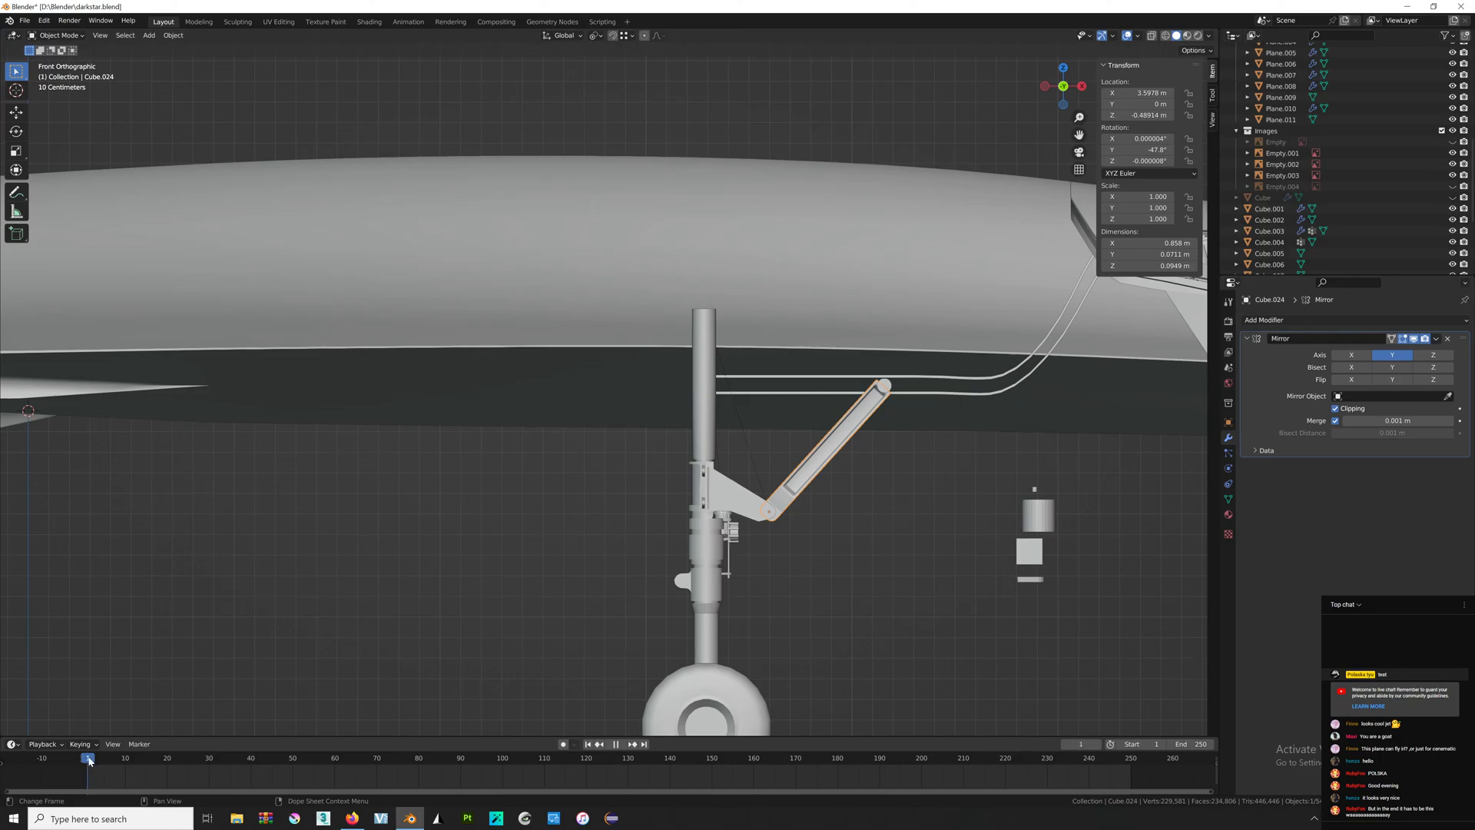
key("i")
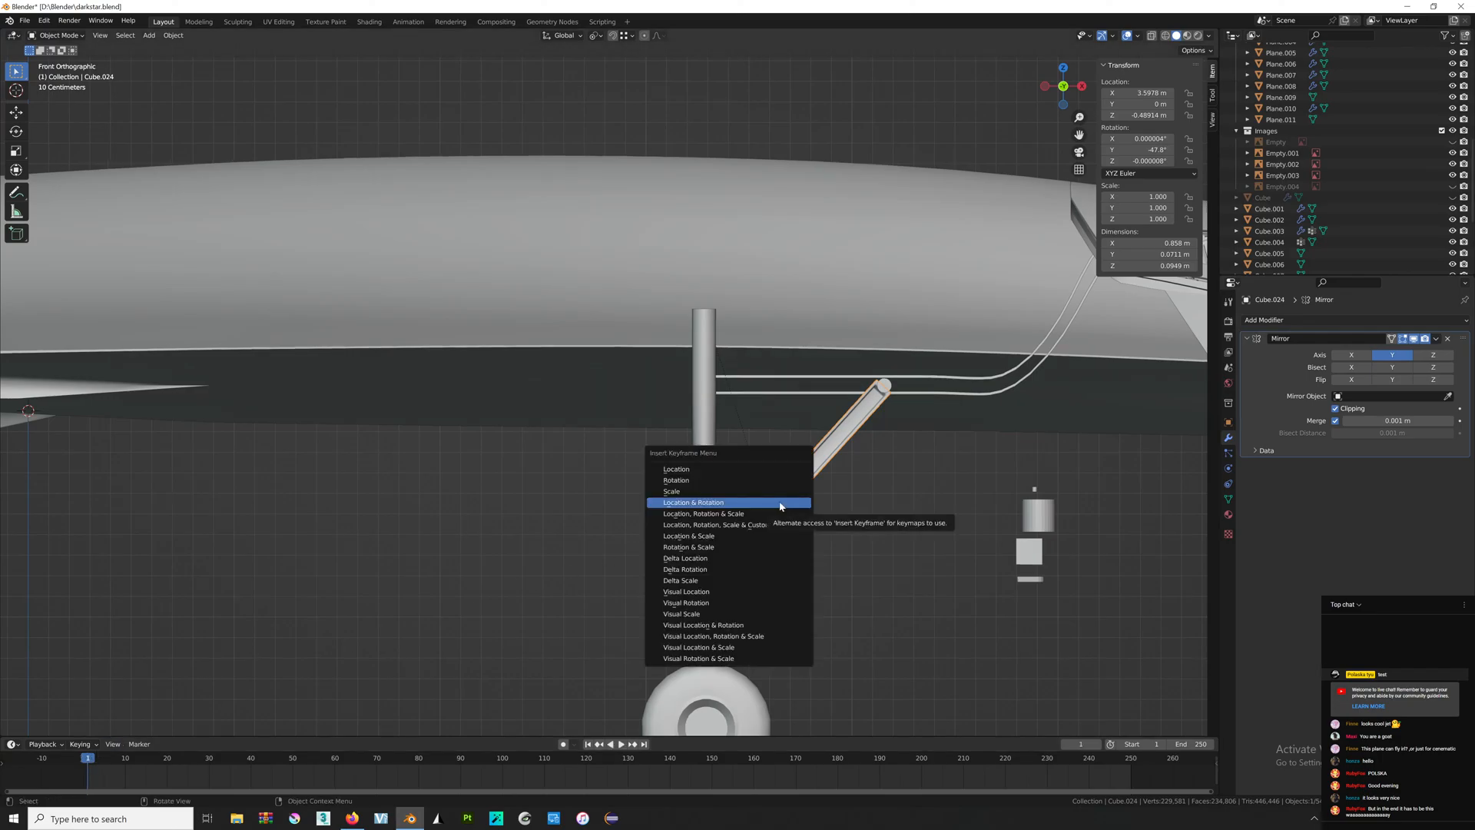
left_click(780, 503)
key("g")
left_click(185, 767)
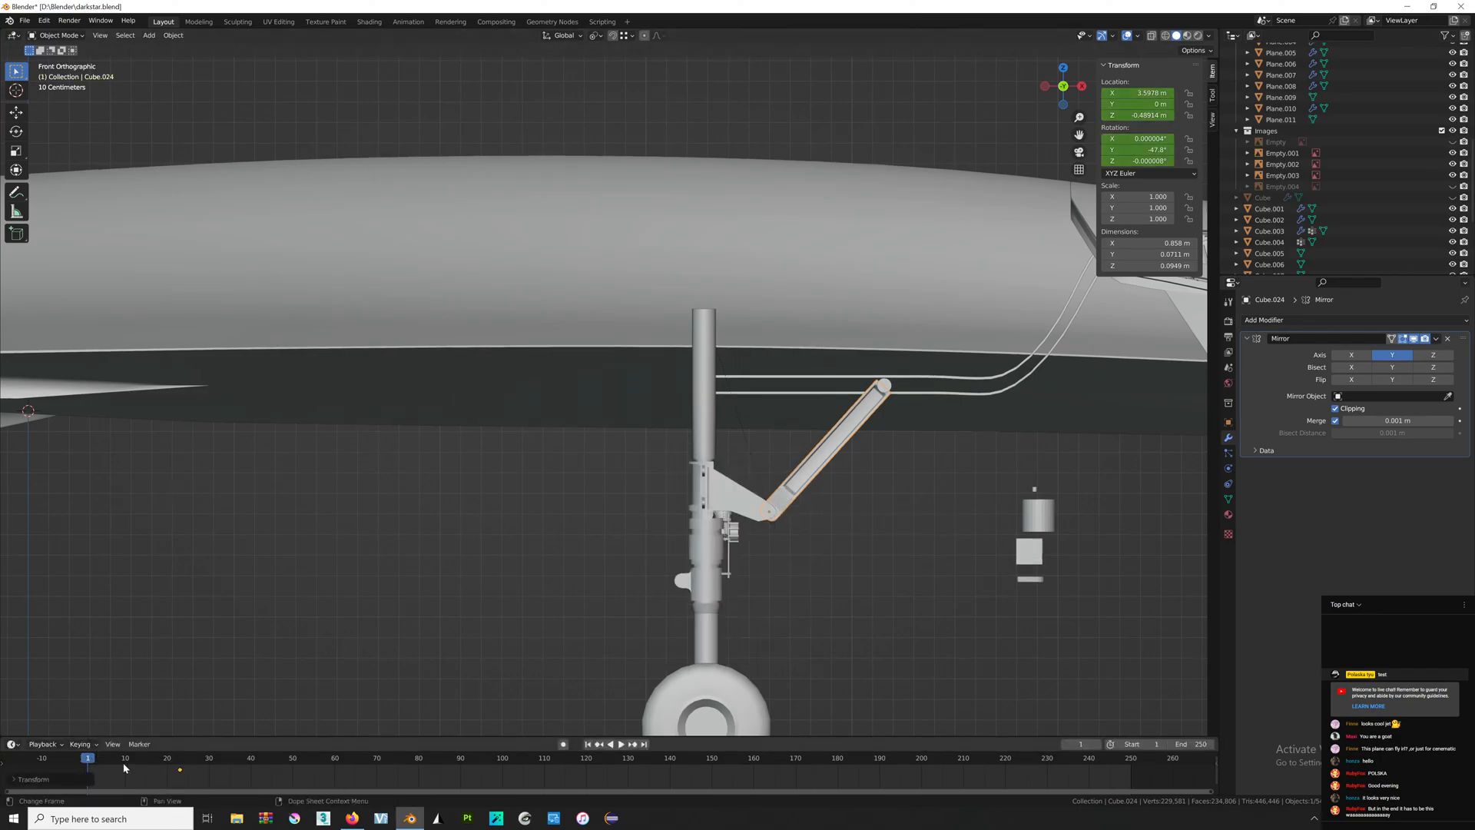
key("ctrl+z")
At frame 100, rotate the brace level, with its Y rotation at -90°, and insert a Location & Rotation keyframe.
left_click_drag(93, 759, 502, 758)
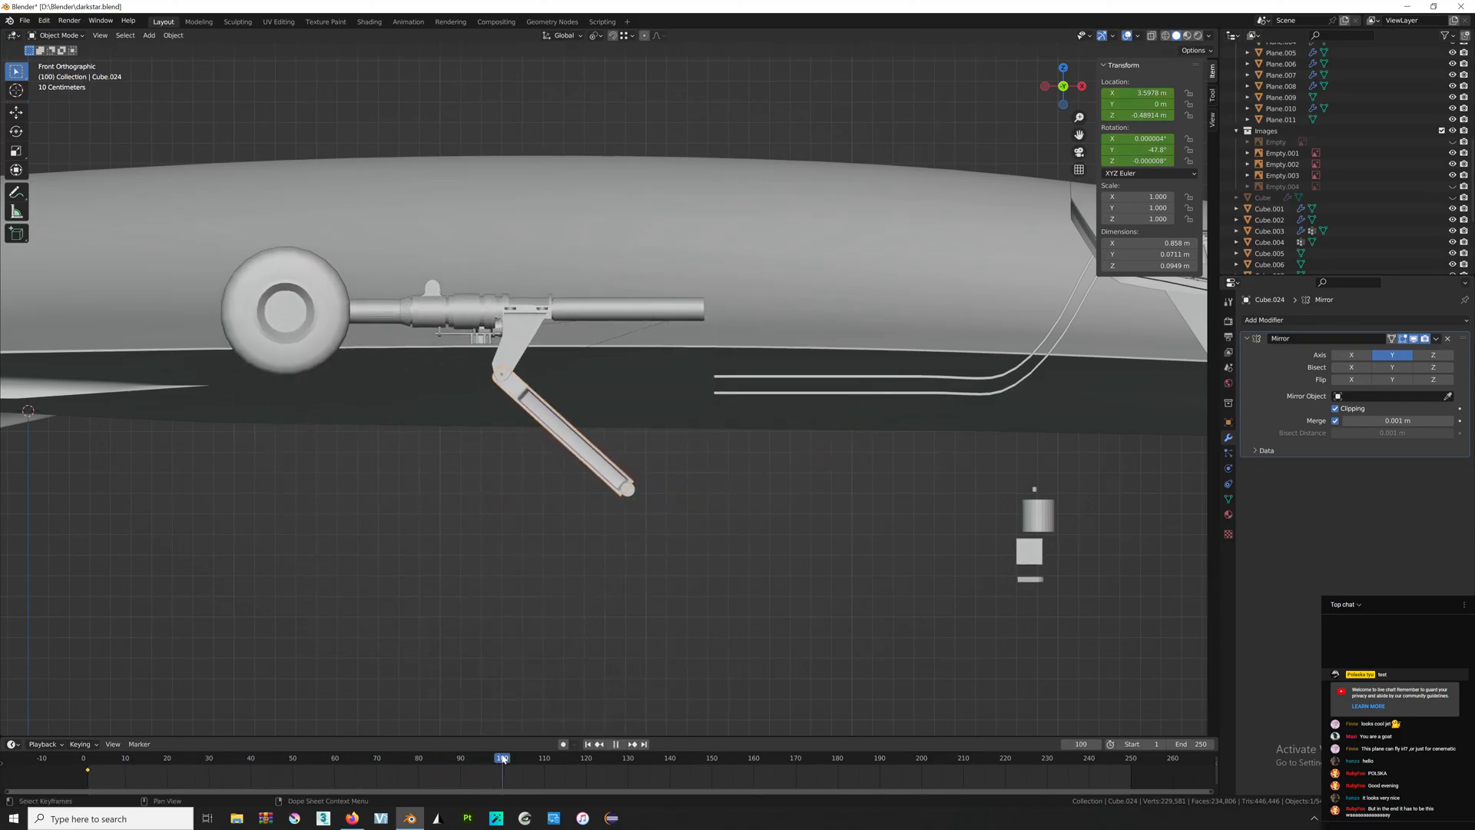
key("r")
left_click(864, 343)
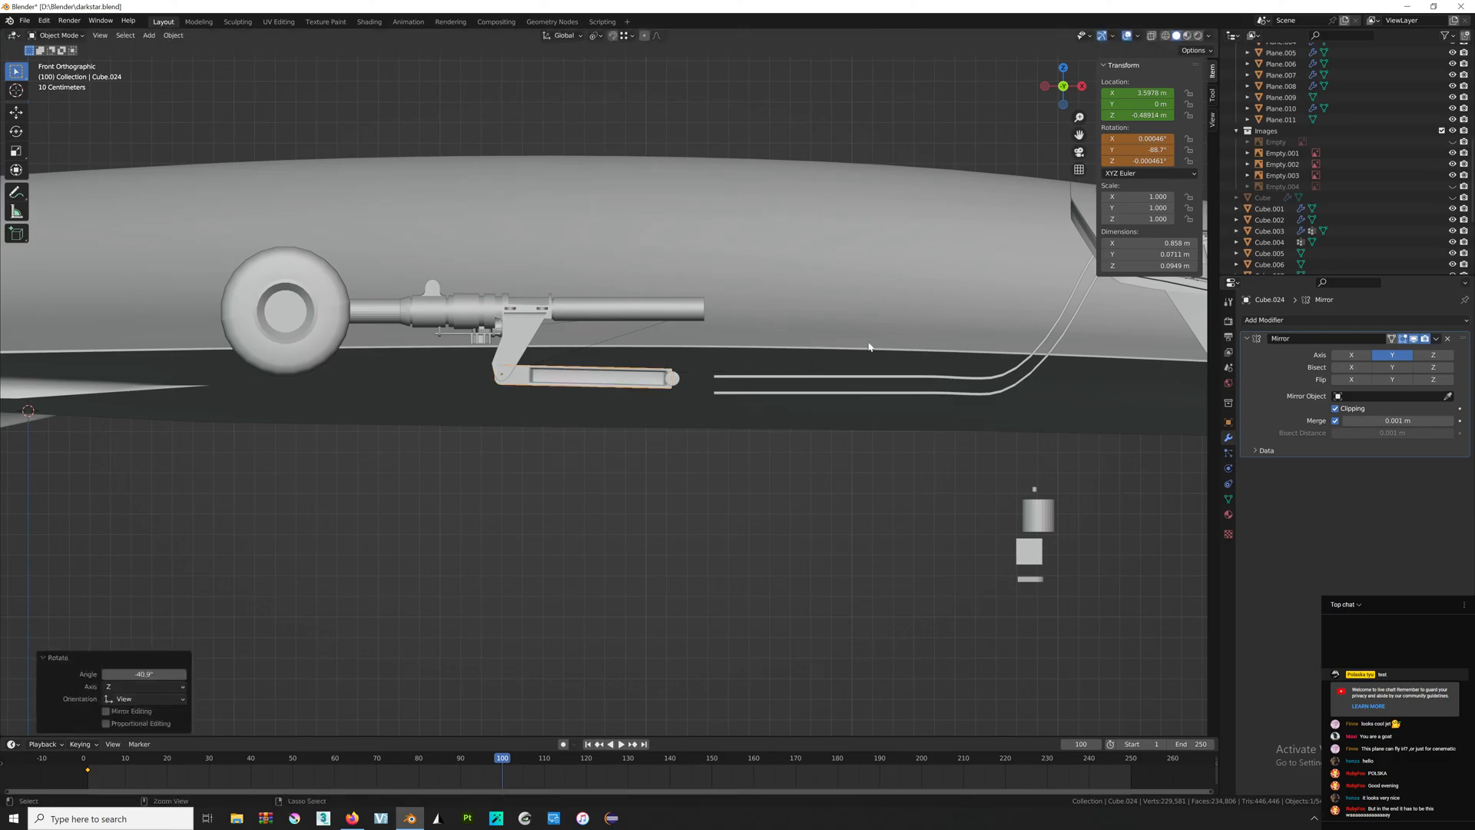
key("i")
double_click(1150, 149)
type("90")
key("Return")
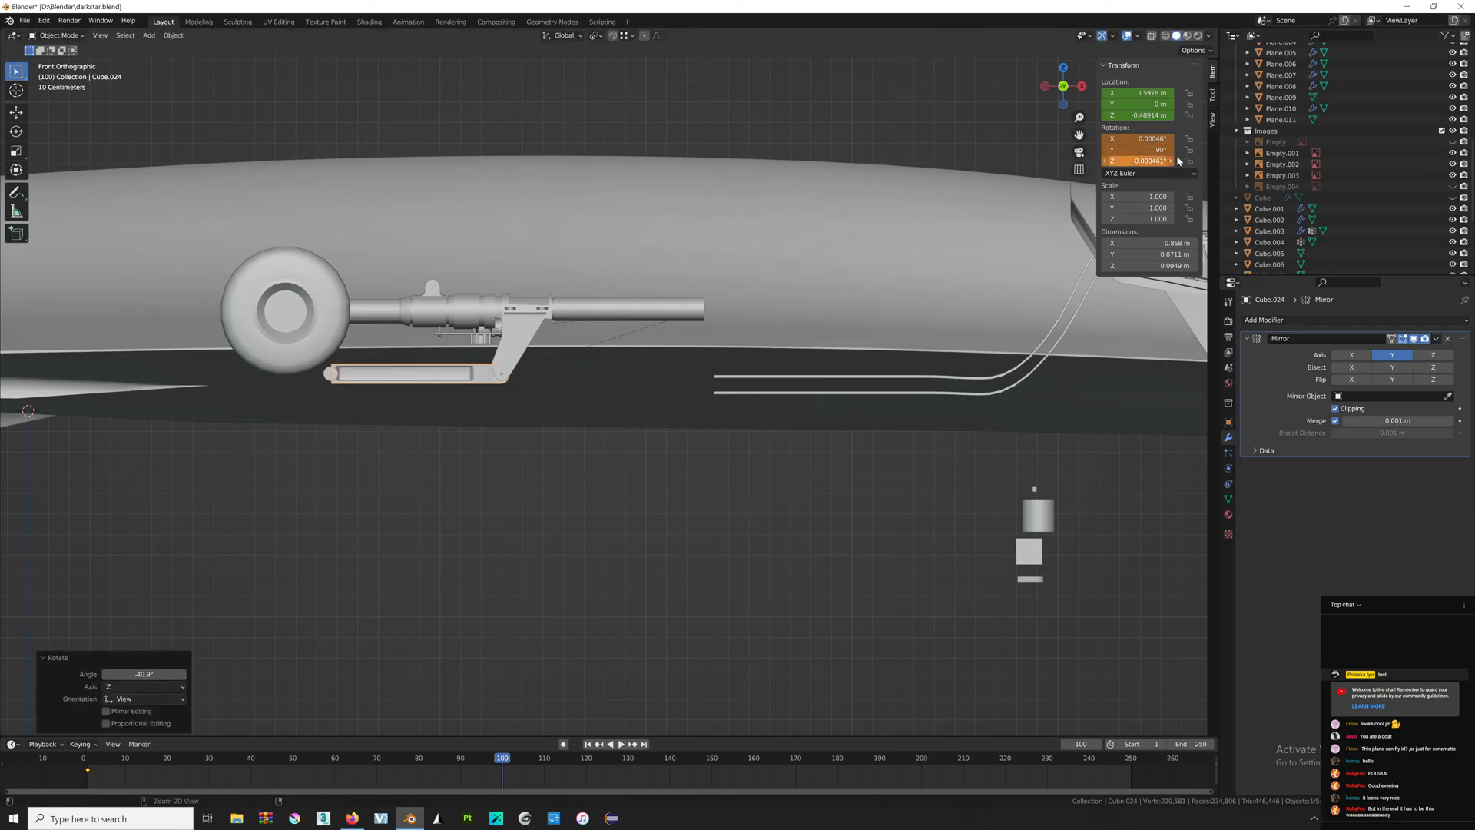
key("ctrl+z")
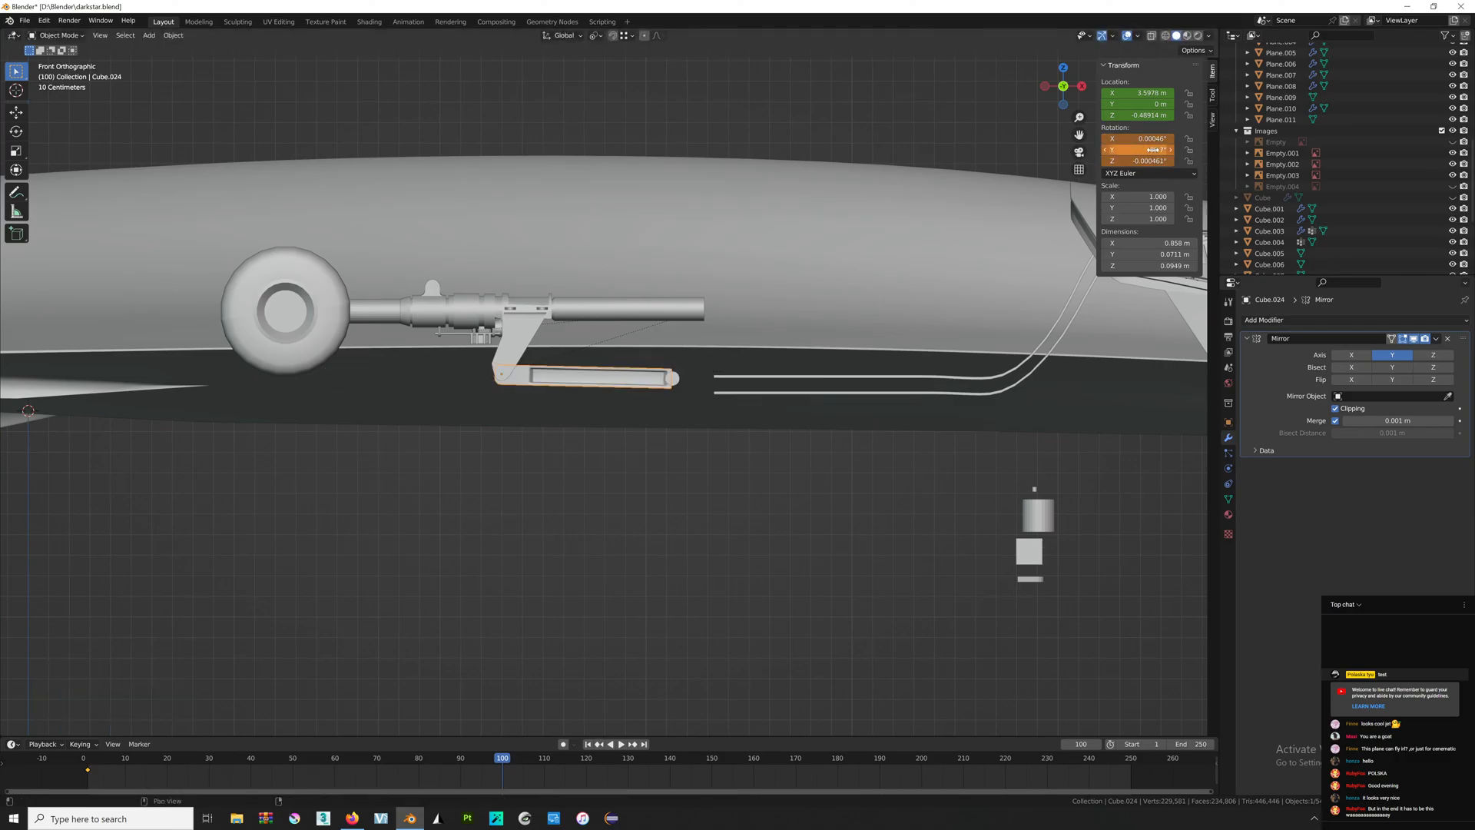
scroll(672, 376, "up", 4)
key("i")
left_click(674, 376)
Scrub the animation between frames 1 and 100 to check the brace's movement relative to the guide rails.
left_click_drag(502, 760, 88, 754)
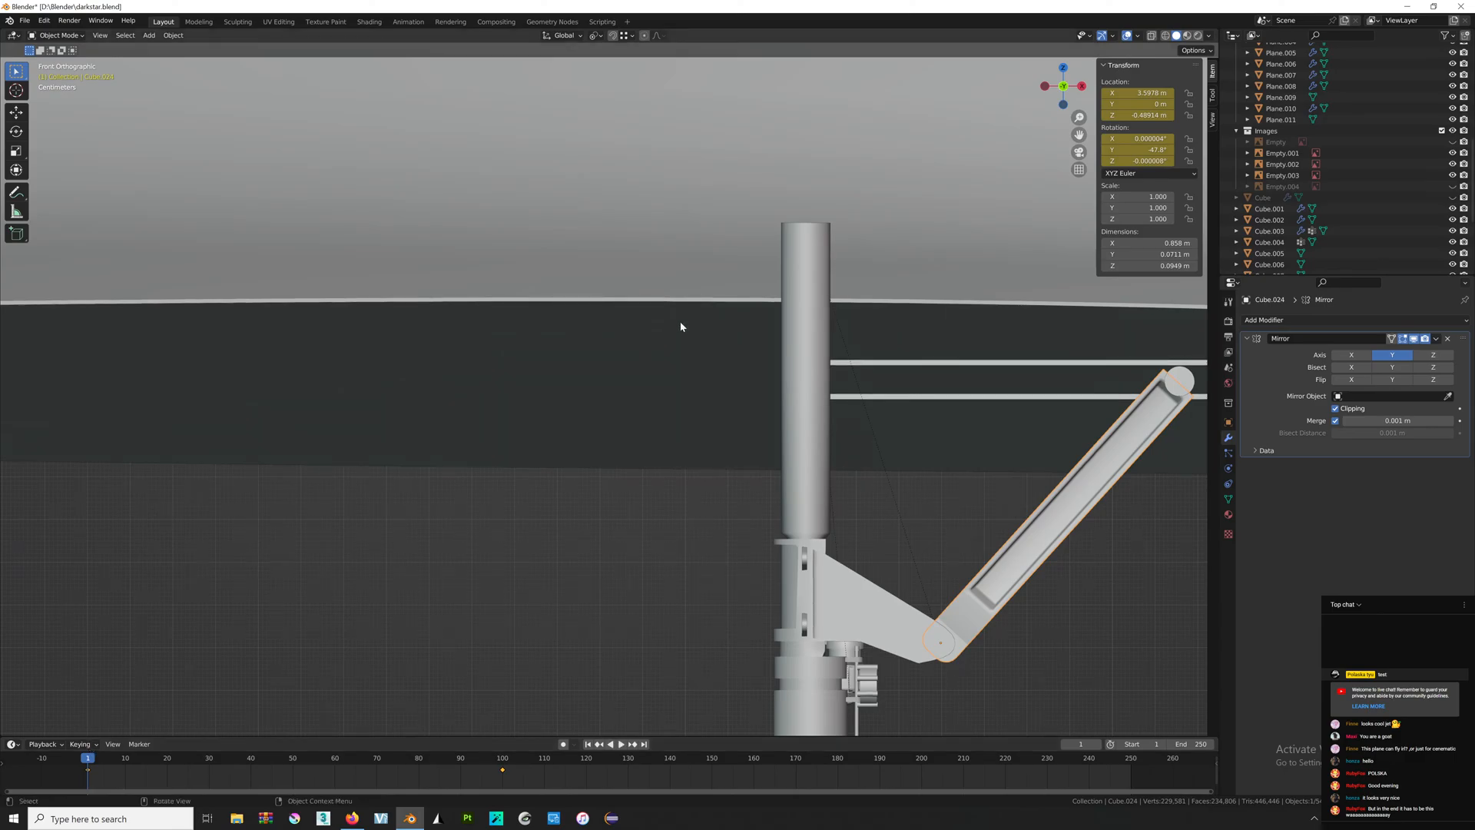
scroll(682, 323, "down", 7)
scroll(711, 330, "up", 5)
middle_click_drag(1003, 364, 817, 374, "shift")
scroll(814, 375, "up", 2)
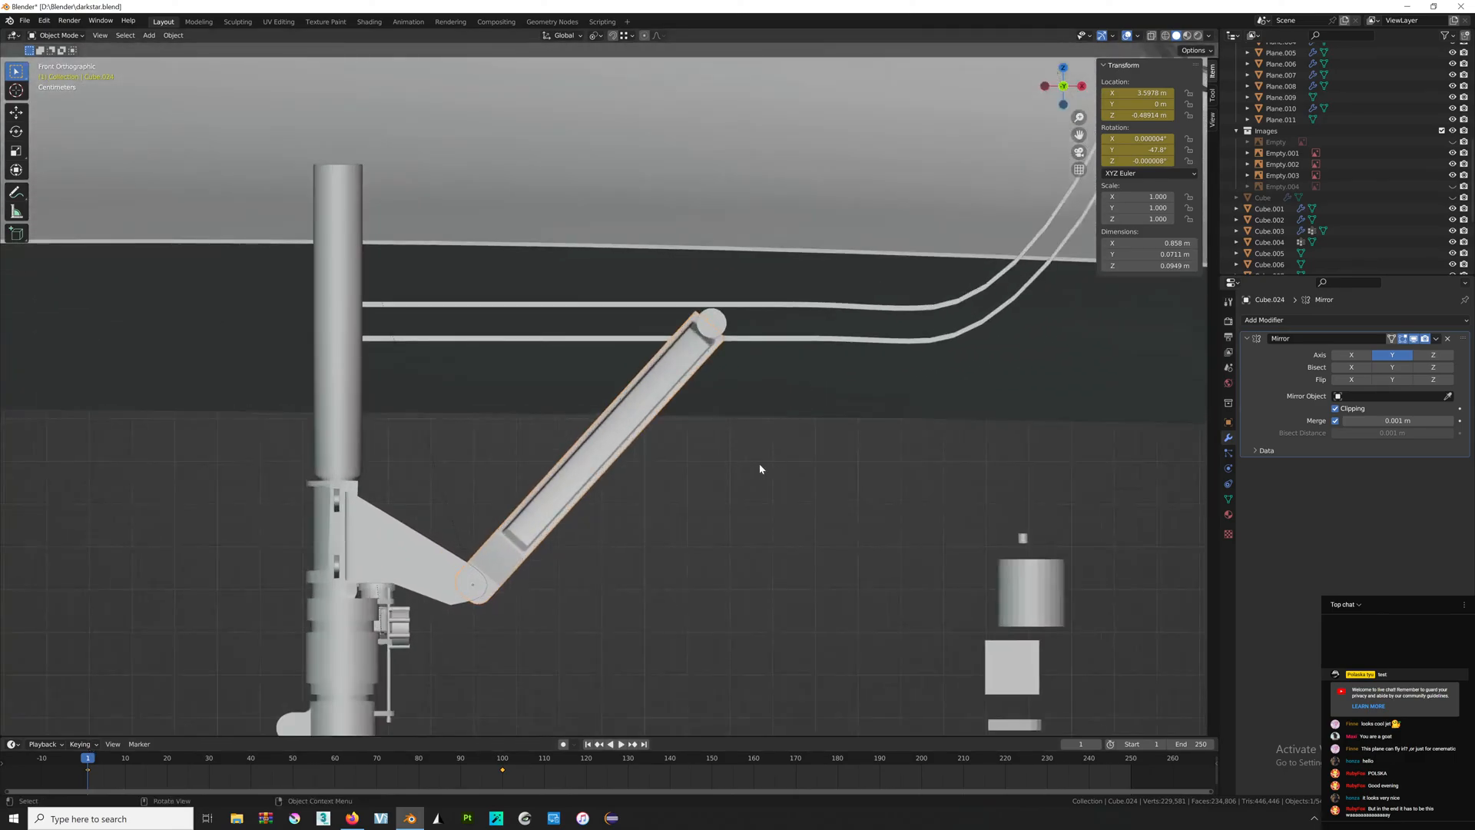
left_click_drag(89, 766, 503, 790)
scroll(572, 323, "down", 2)
middle_click_drag(579, 316, 803, 326, "shift")
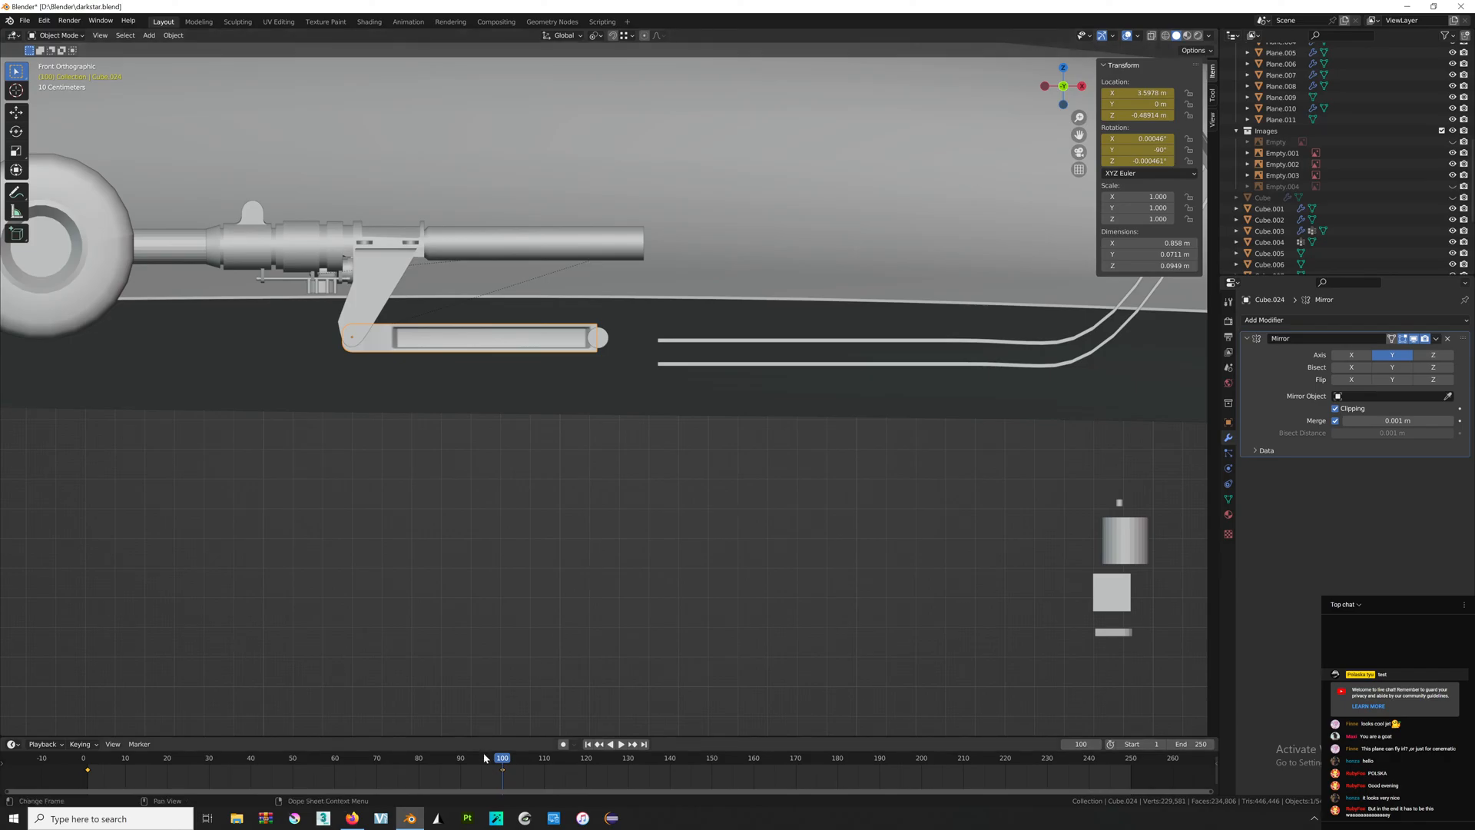
left_click_drag(484, 757, 89, 744)
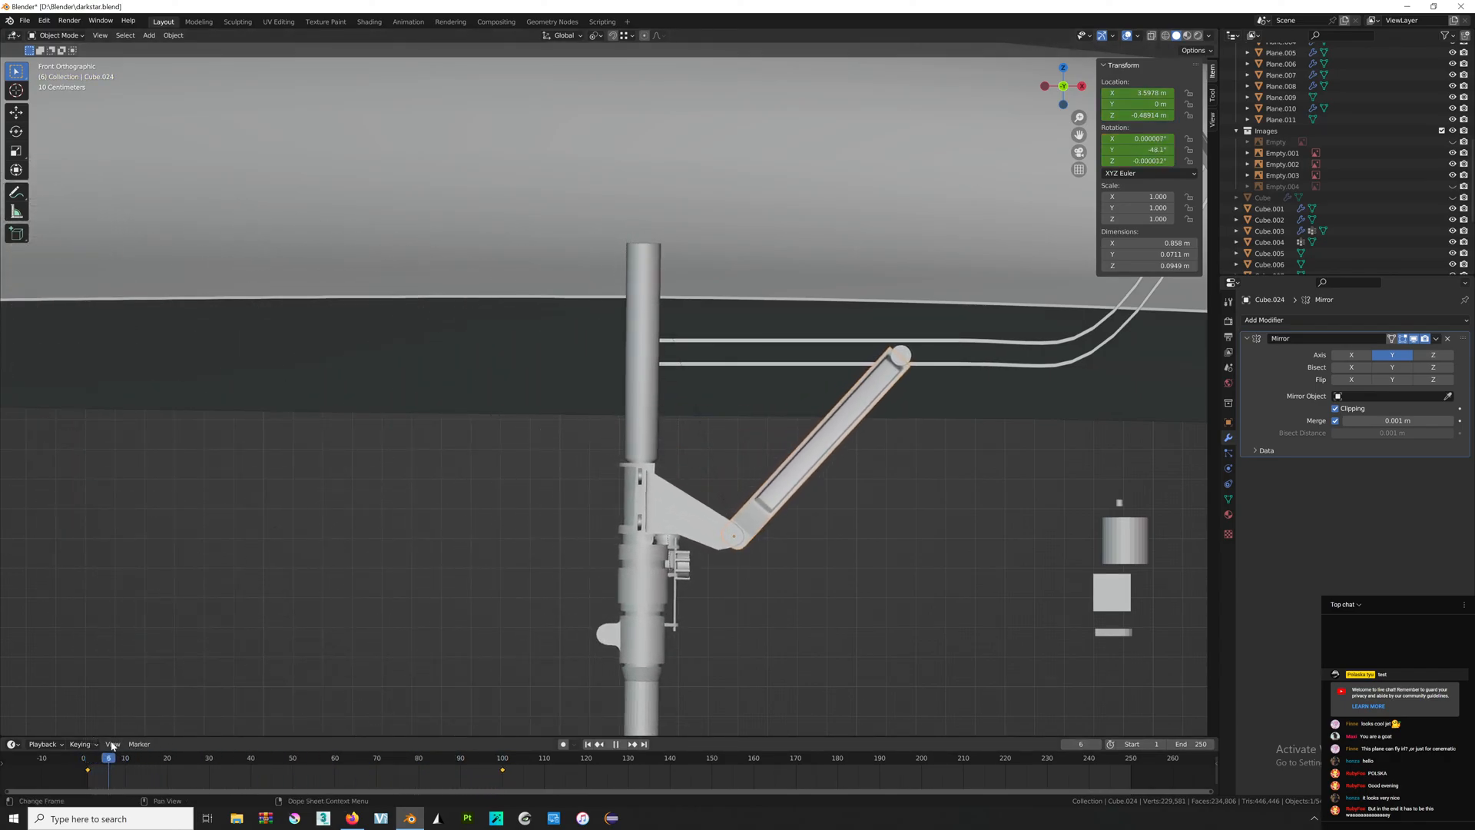
At frame 50, rotate the brace to about -86.5° in Y so its upper end meets the guide rails, and keyframe its location and rotation.
mouse_move(268, 757)
left_mouse_down()
mouse_move(291, 760)
mouse_move(84, 745)
mouse_move(293, 747)
left_mouse_up()
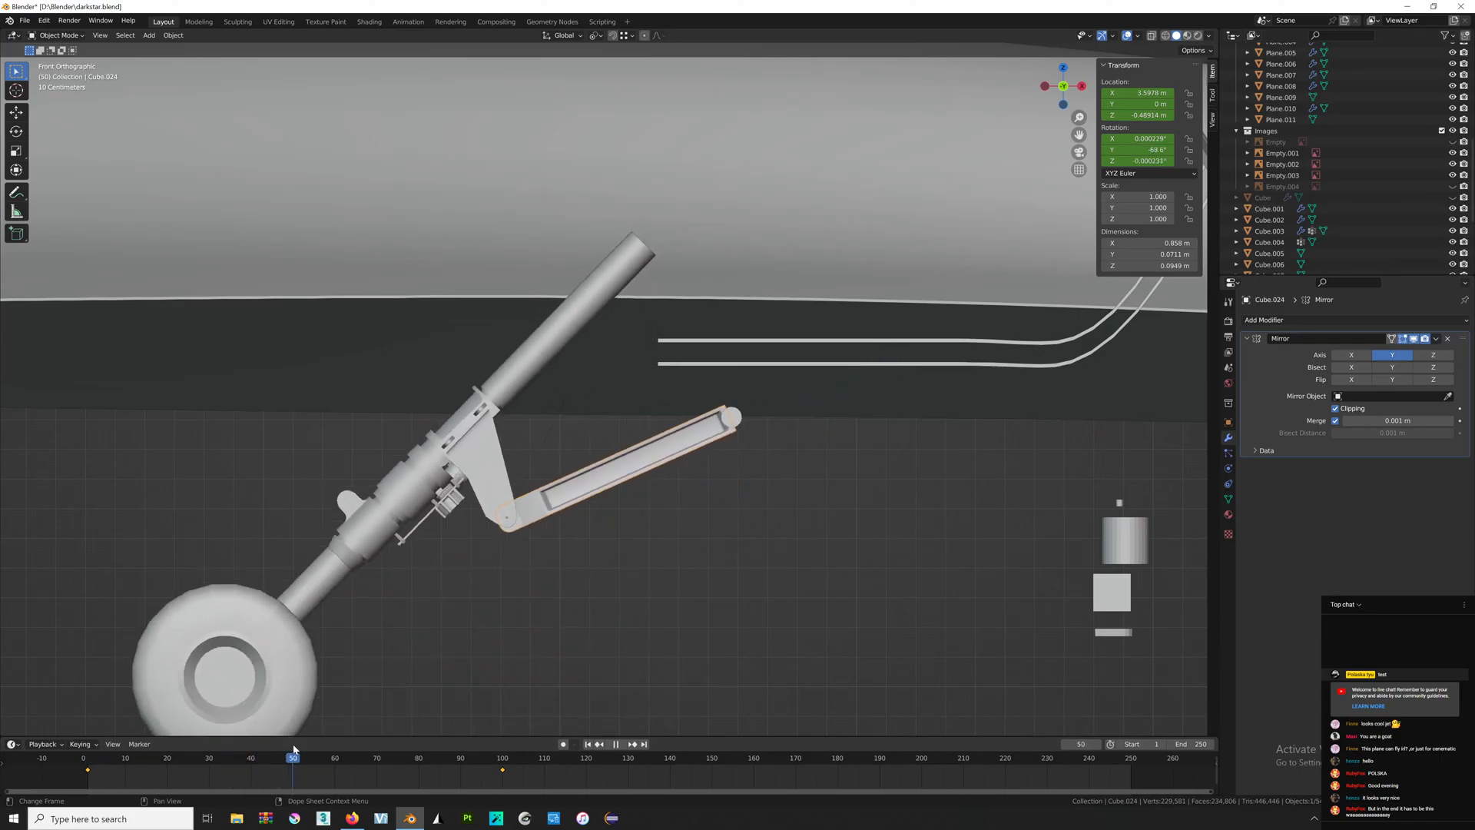
key("r")
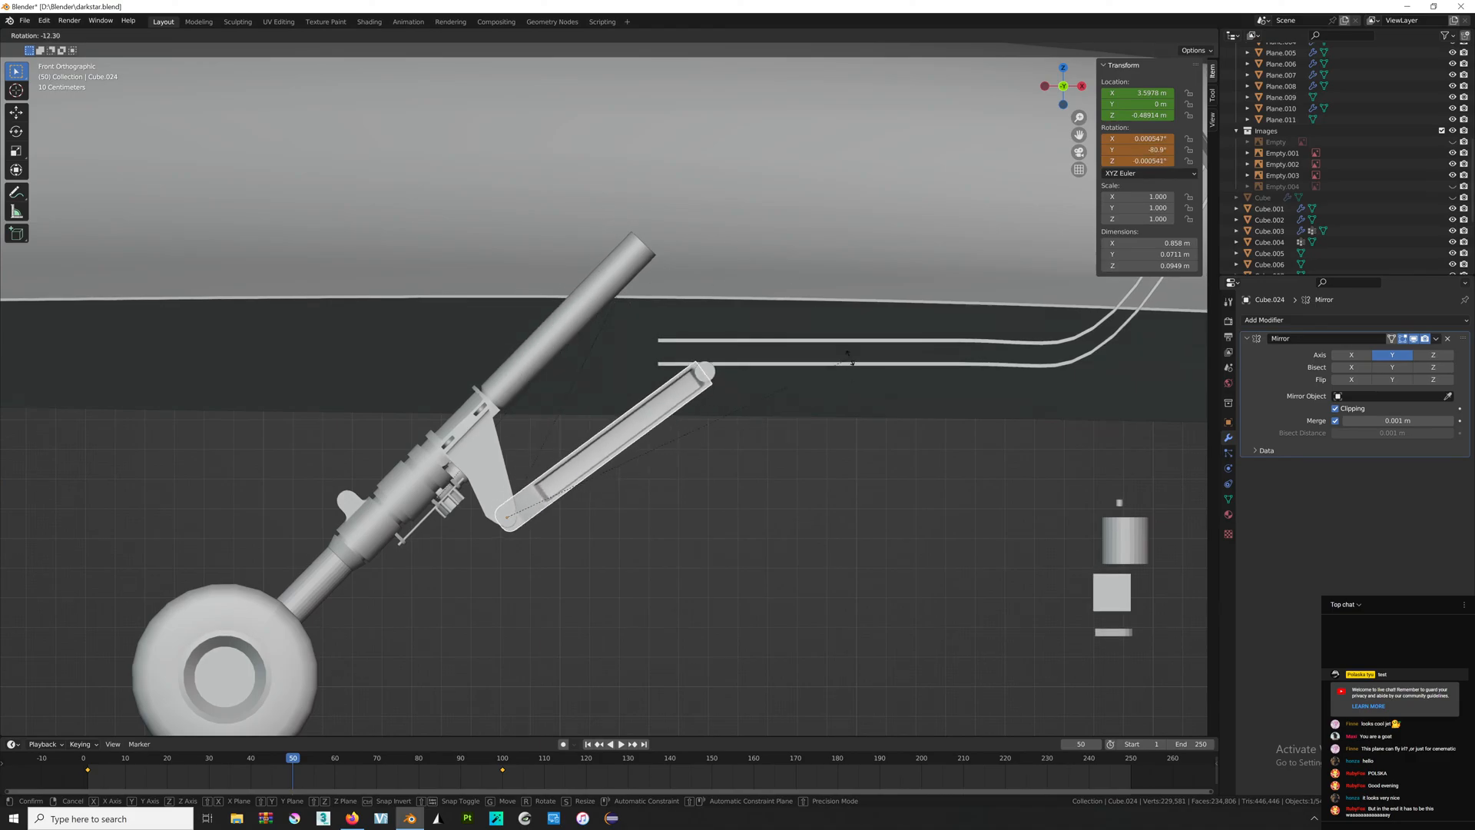
left_click(810, 348)
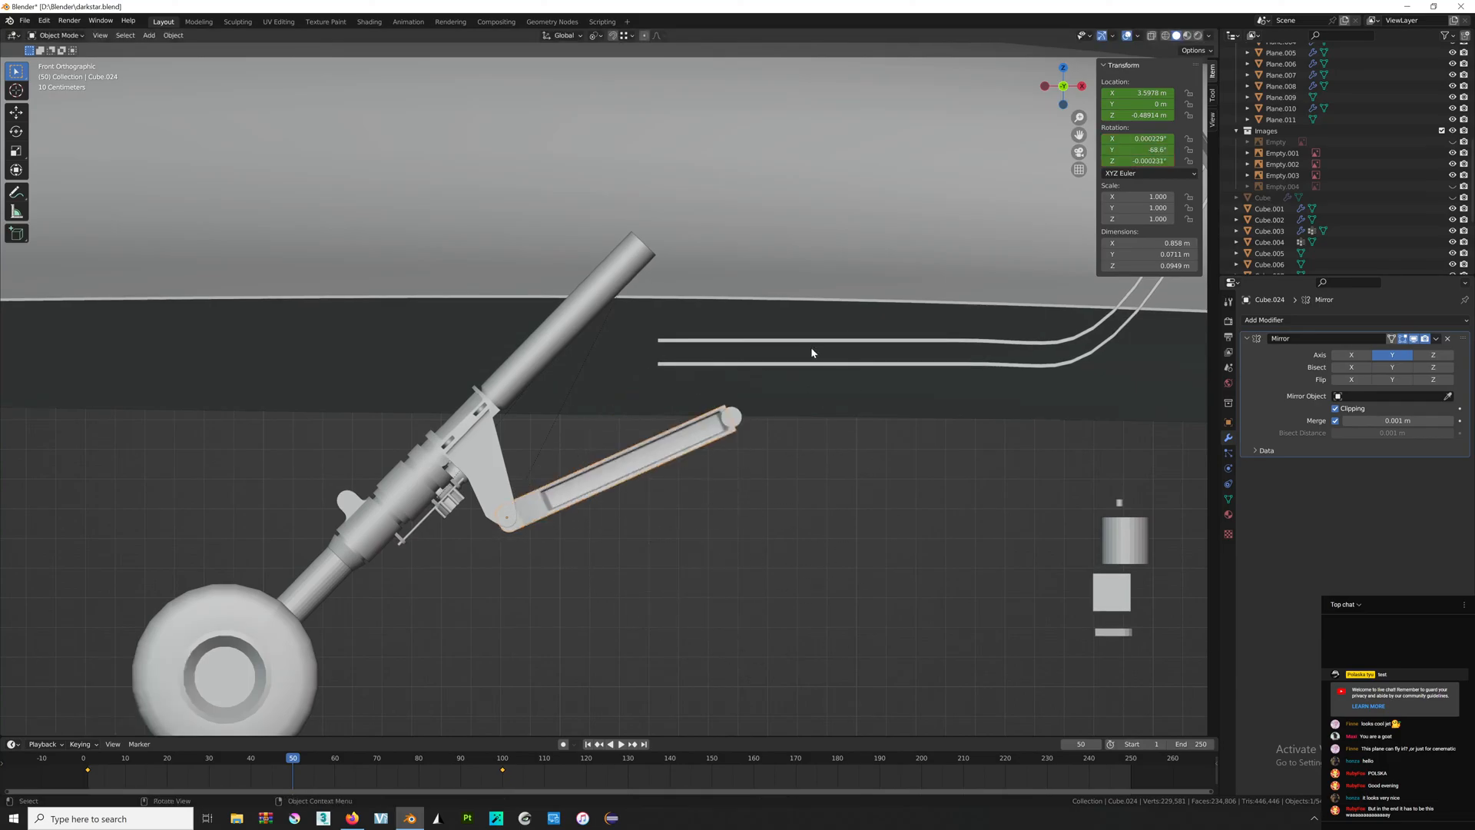
scroll(778, 349, "up", 2)
key("r")
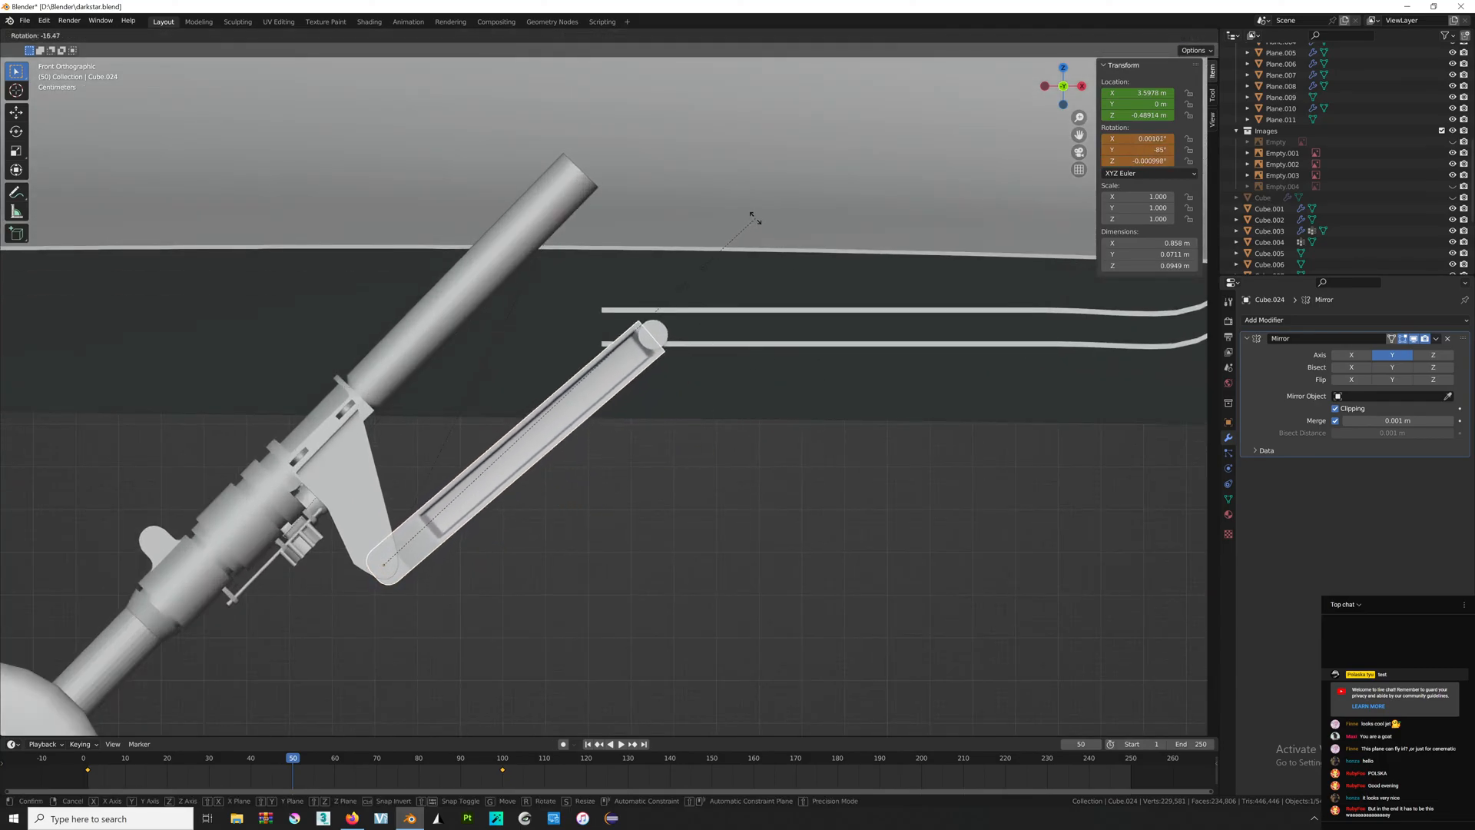
left_click(744, 215)
key("i")
left_click(741, 213)
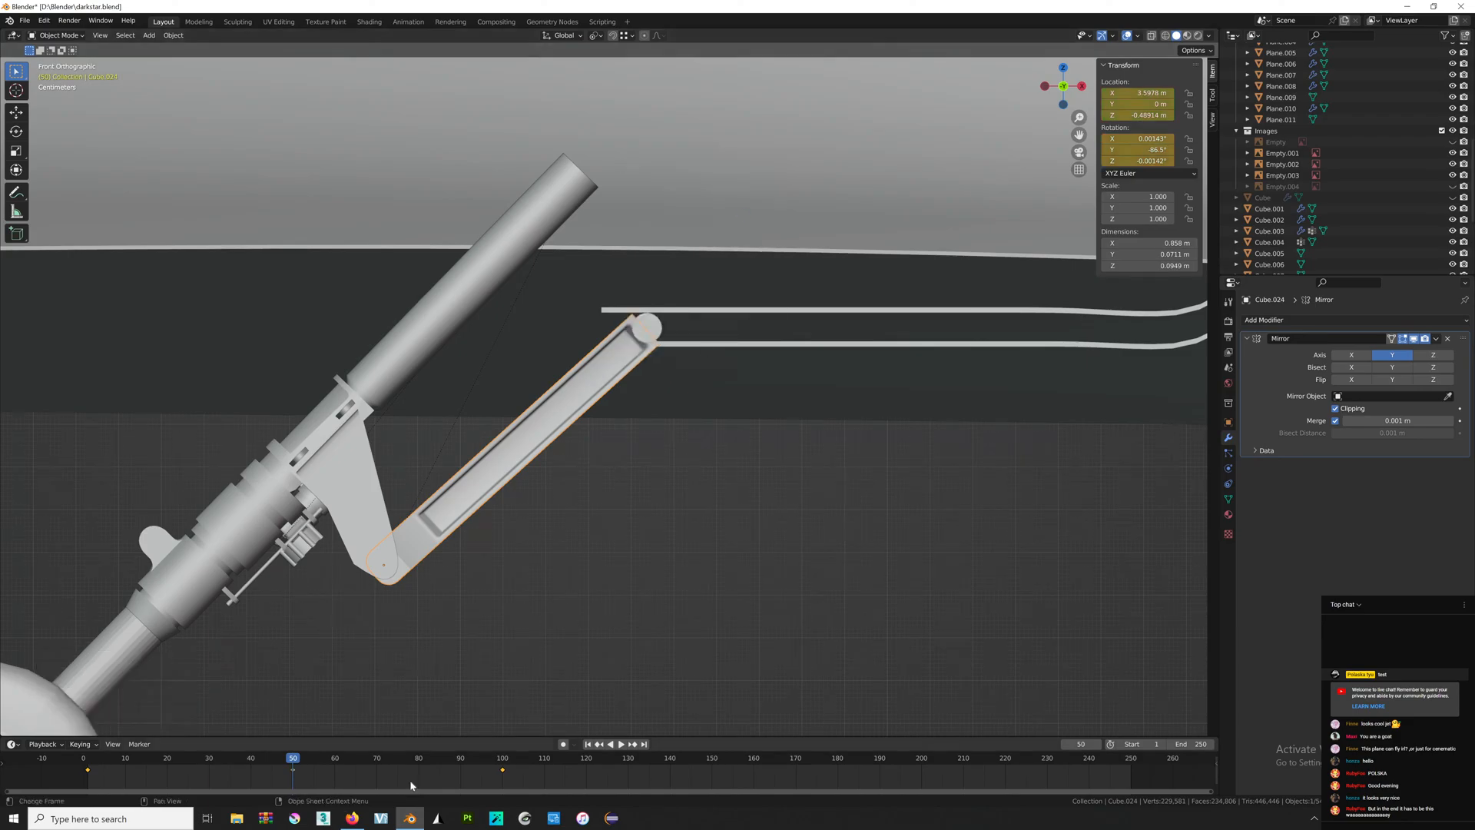
Scrub from about frame 28 to frame 50 to check the brace's alignment, and select the parts around its lower pivot.
left_click(217, 764)
left_click_drag(200, 763, 293, 768)
left_click_drag(414, 623, 355, 522)
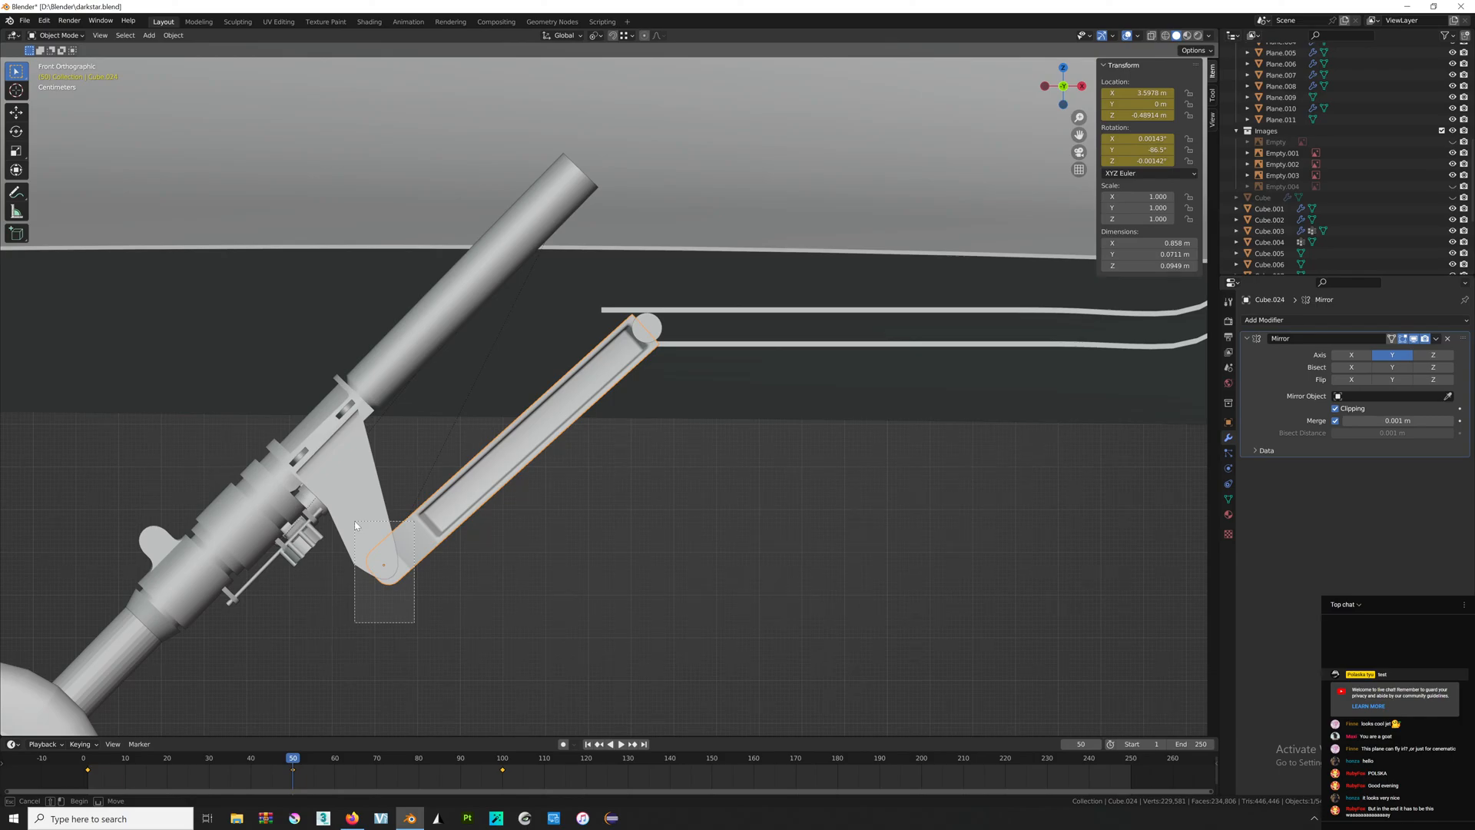
left_click_drag(355, 525, 355, 525)
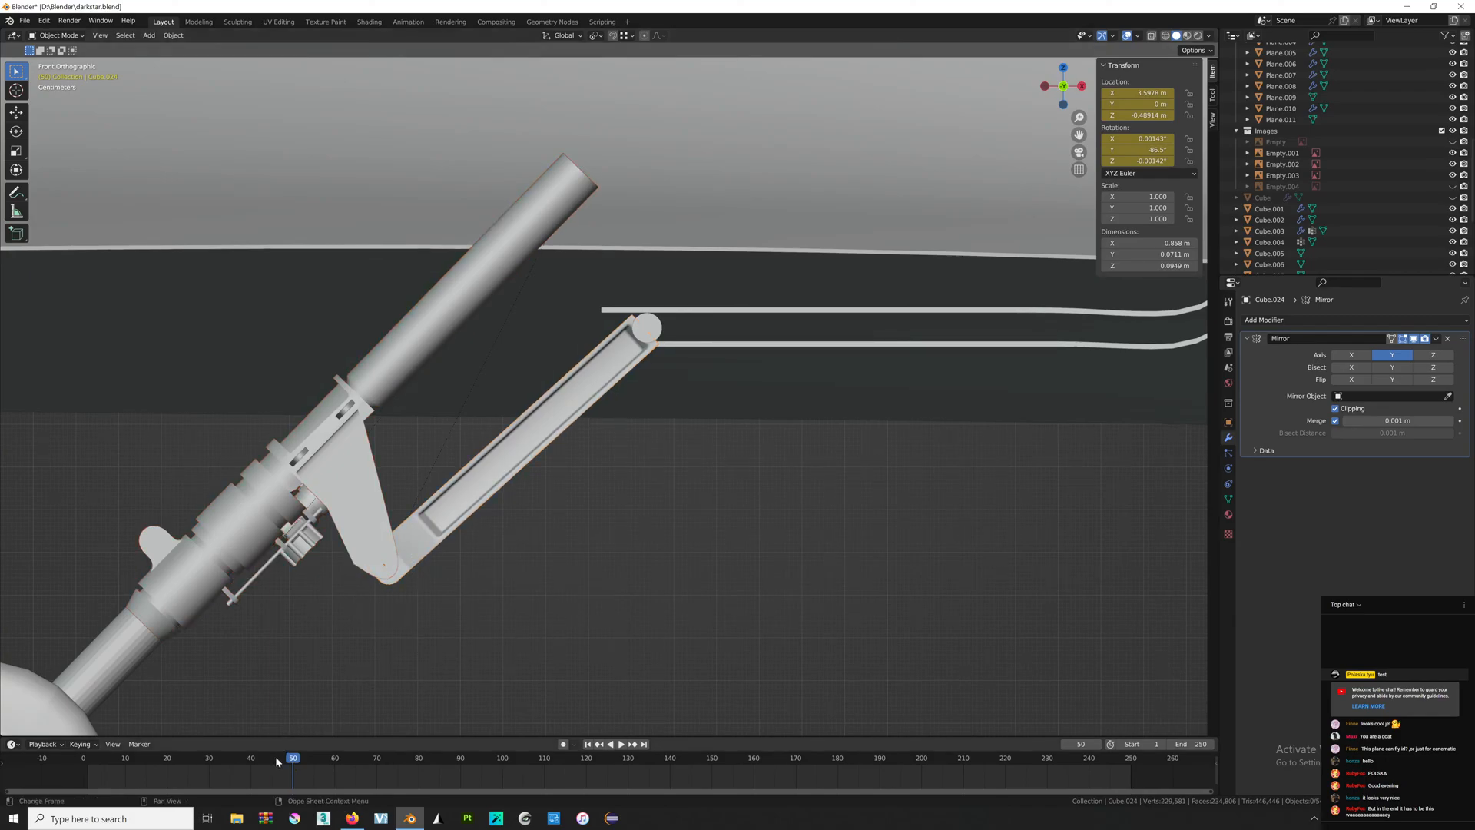
Switch to Firefox and browse the Lockheed "Darkstar" Flickr photos, enlarging the side view to examine the nose landing gear.
left_click(352, 817)
left_click(66, 13)
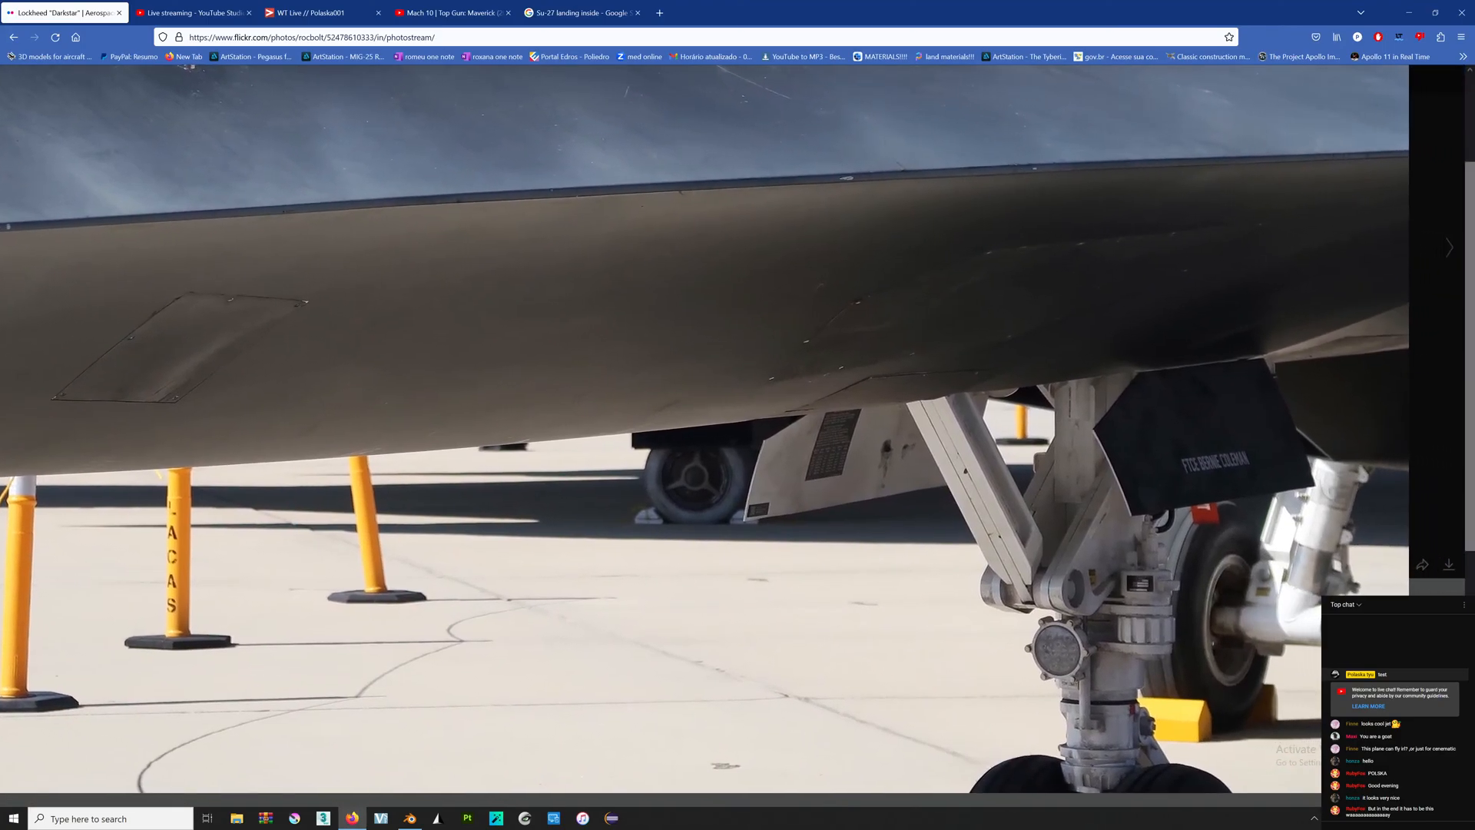
left_click(953, 327)
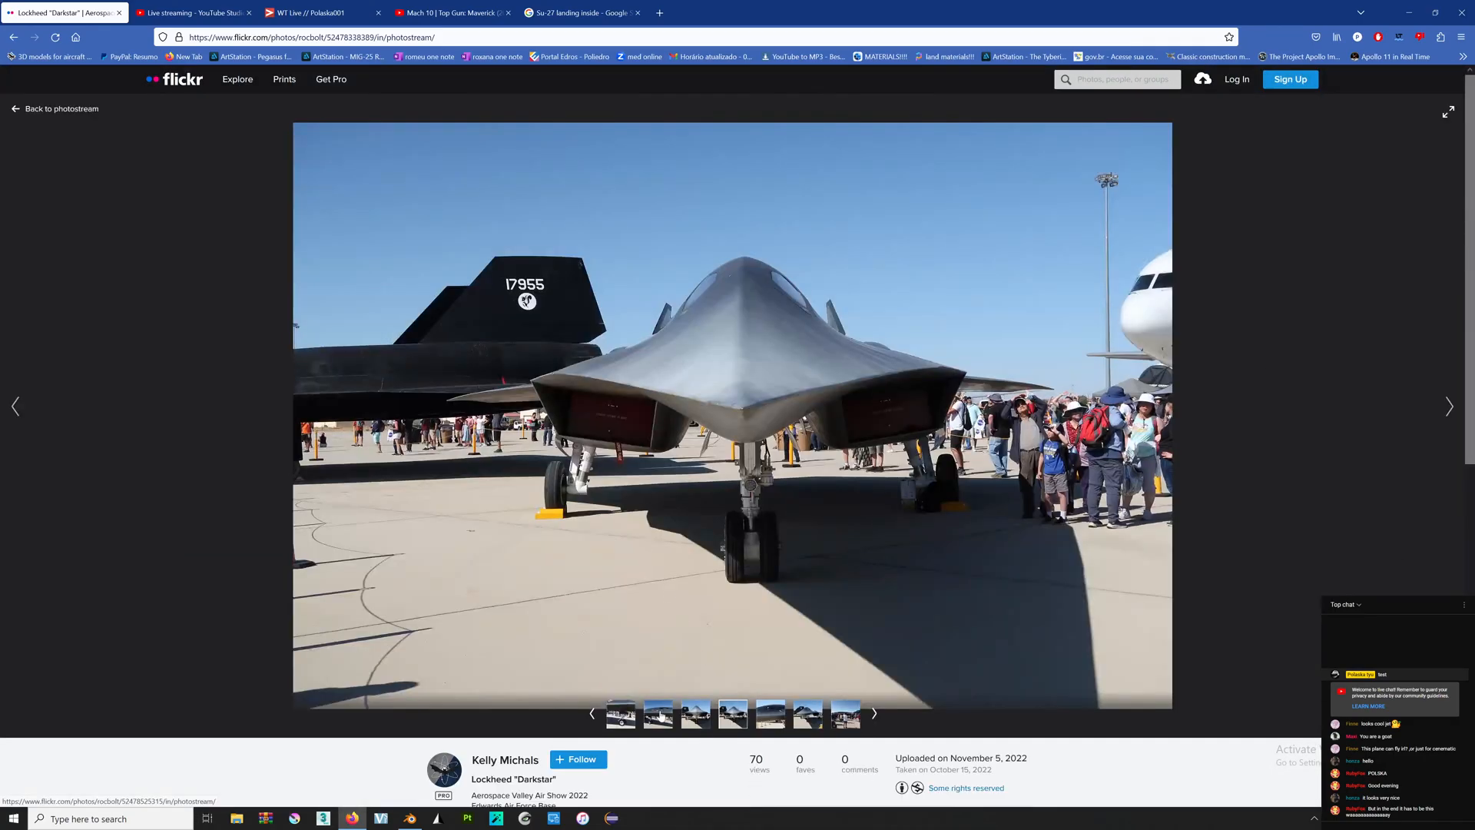
left_click(658, 716)
left_click(635, 718)
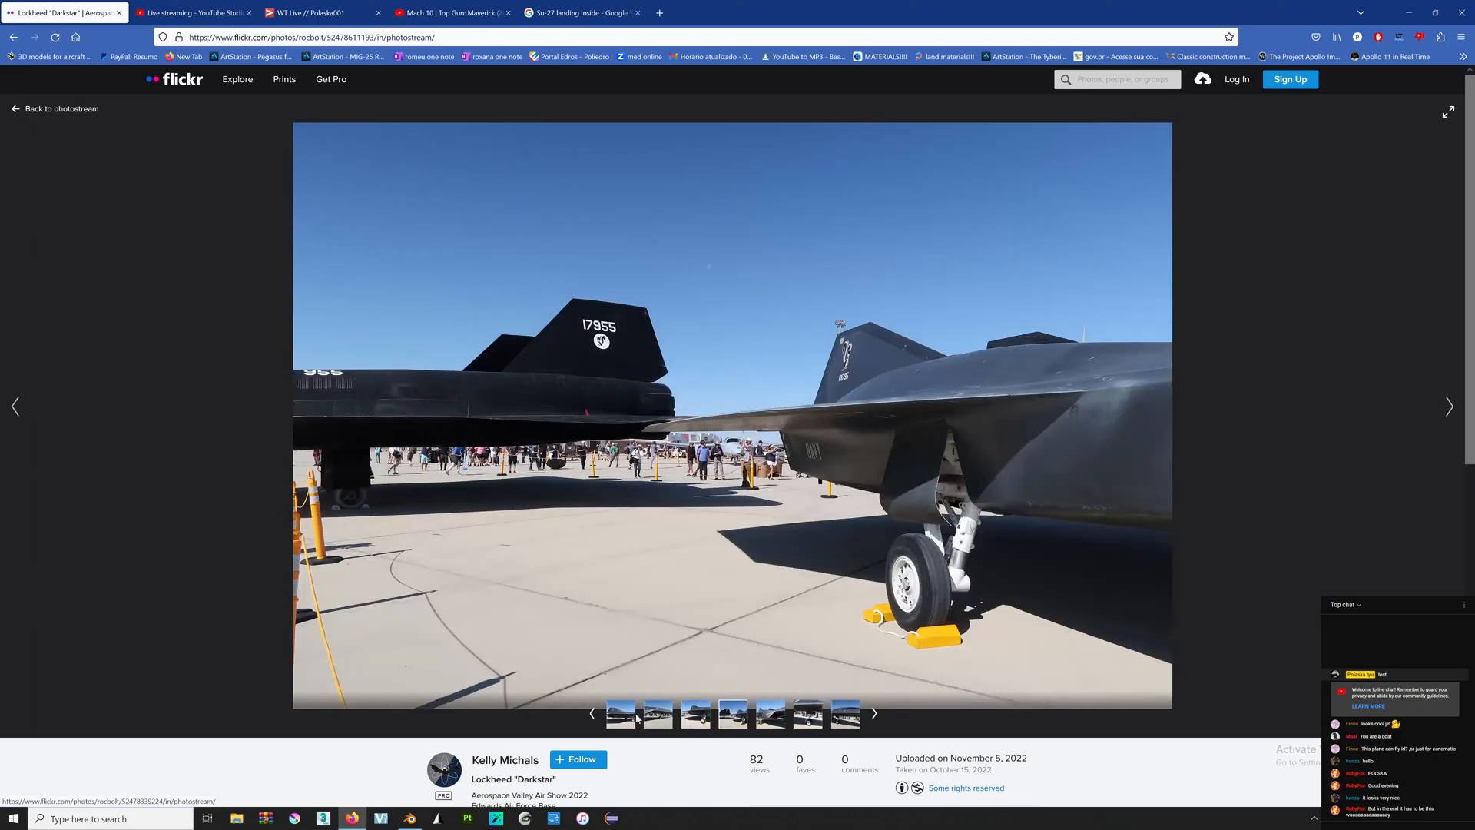
key("Left")
key("Left")
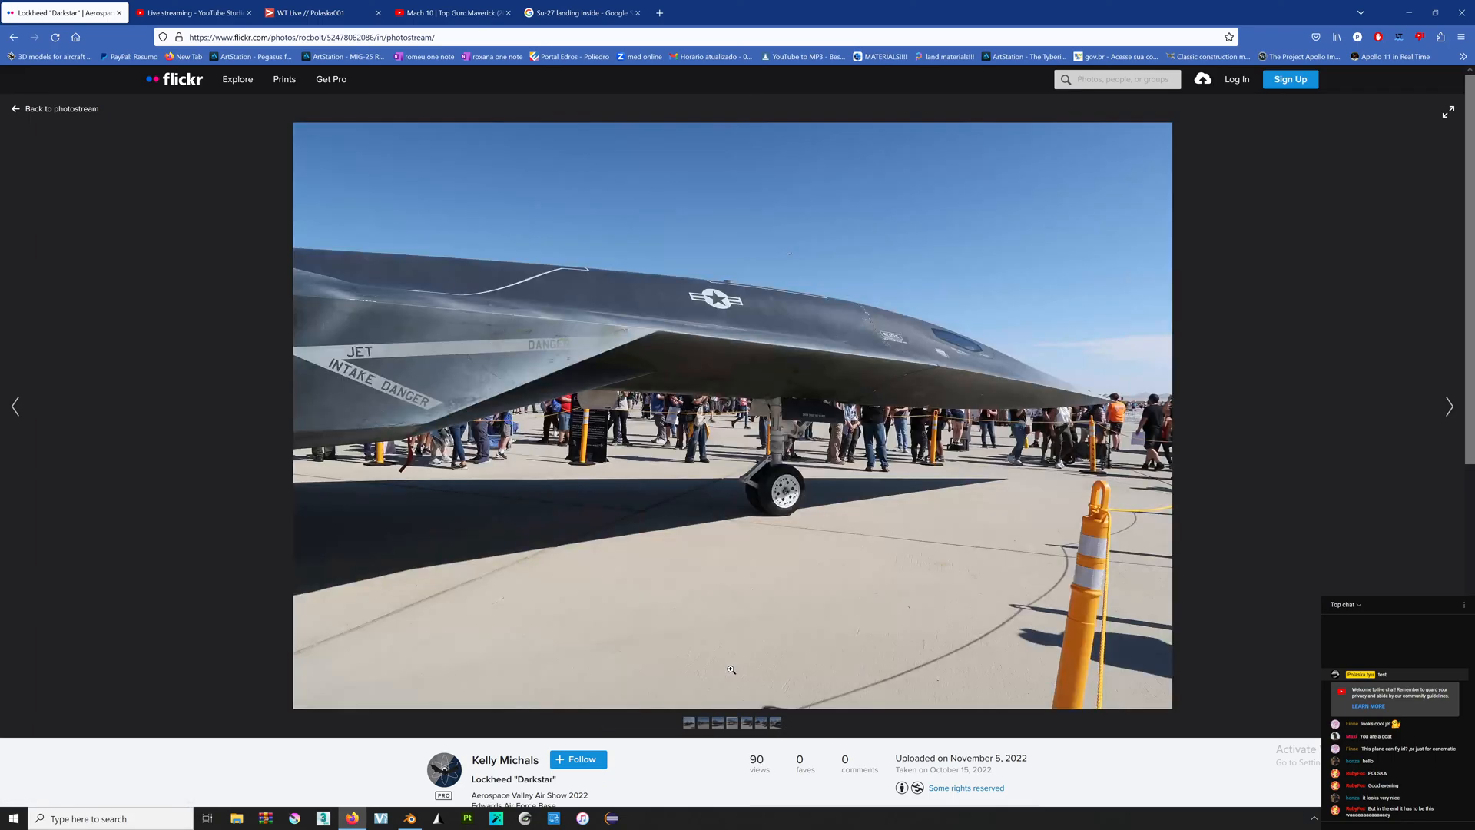
left_click(731, 455)
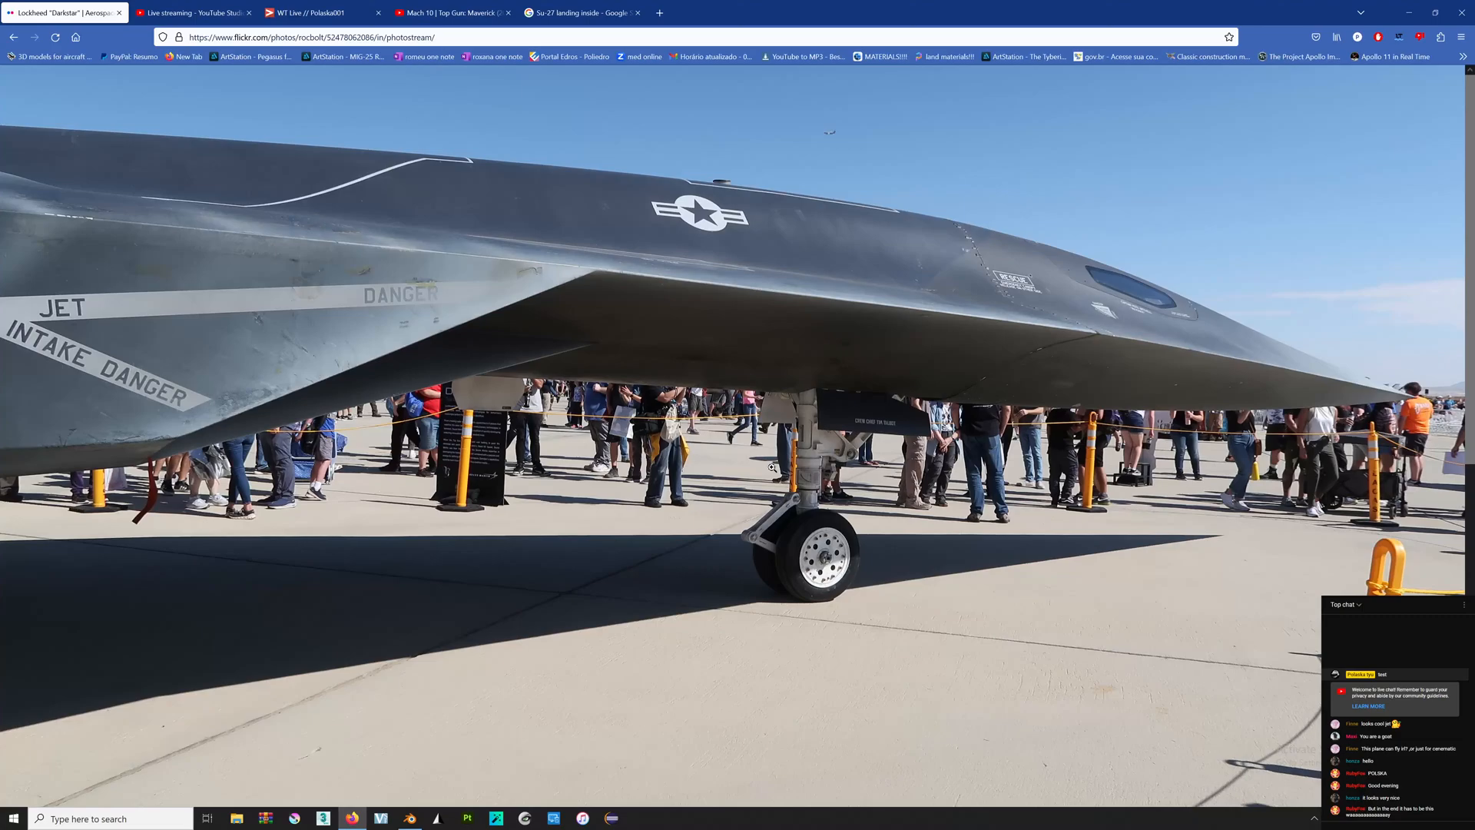
right_click(803, 408)
left_click(784, 432)
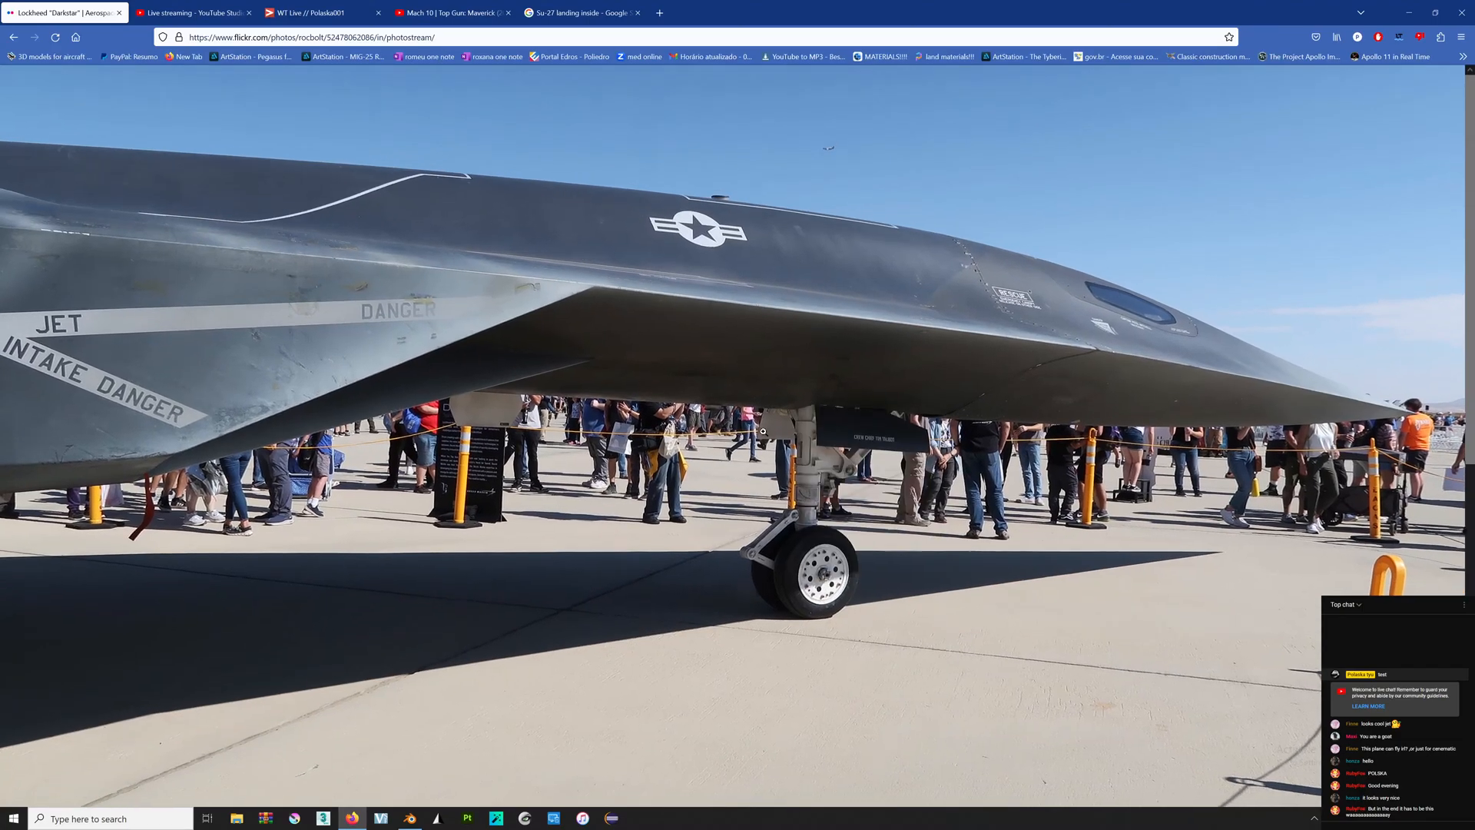
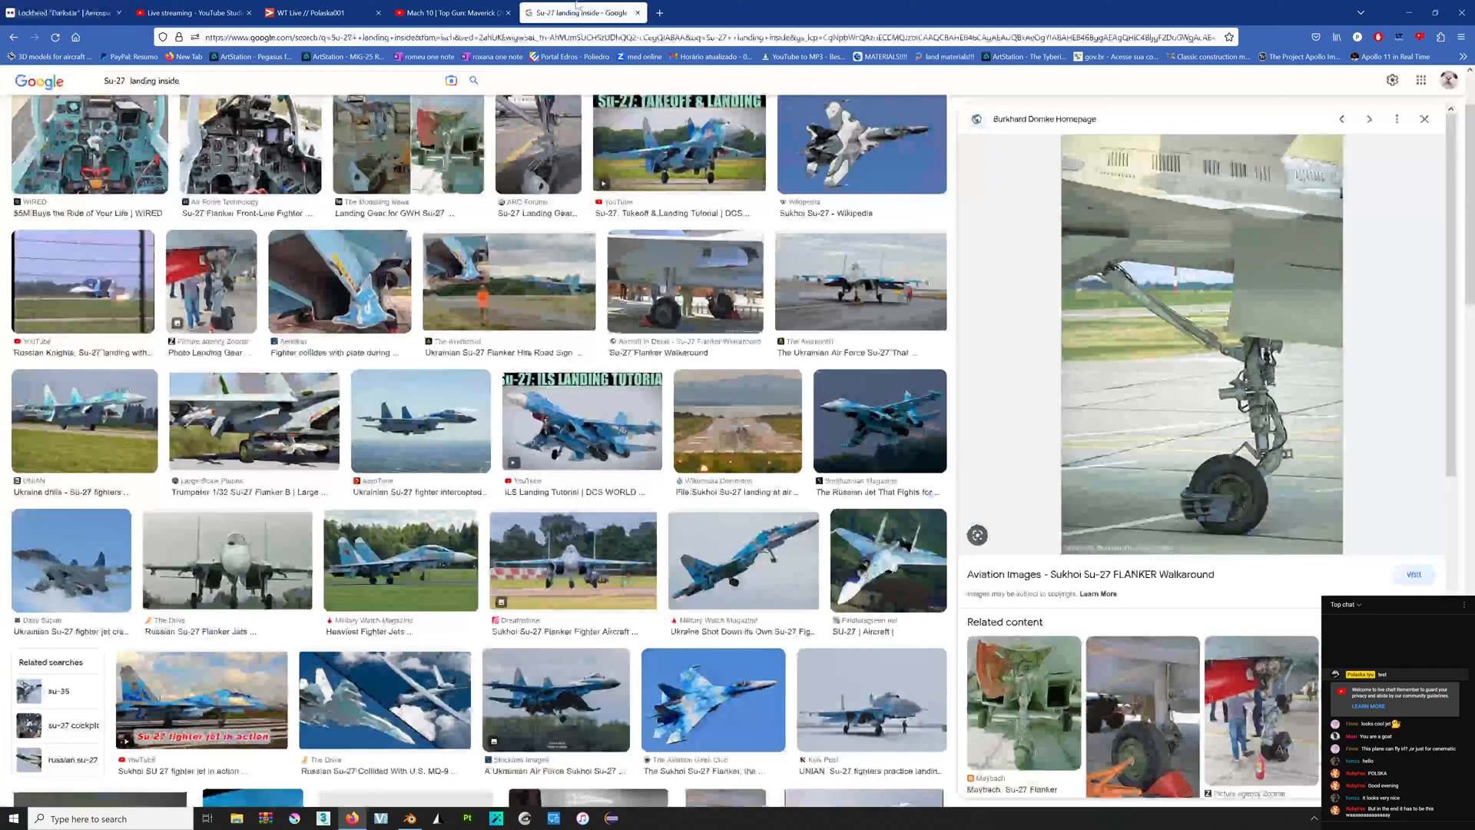
Open the Su-27 landing gear image 3074.jpg in its own tab, examine the brace's attachment up close, and switch back to Blender.
left_click(578, 12)
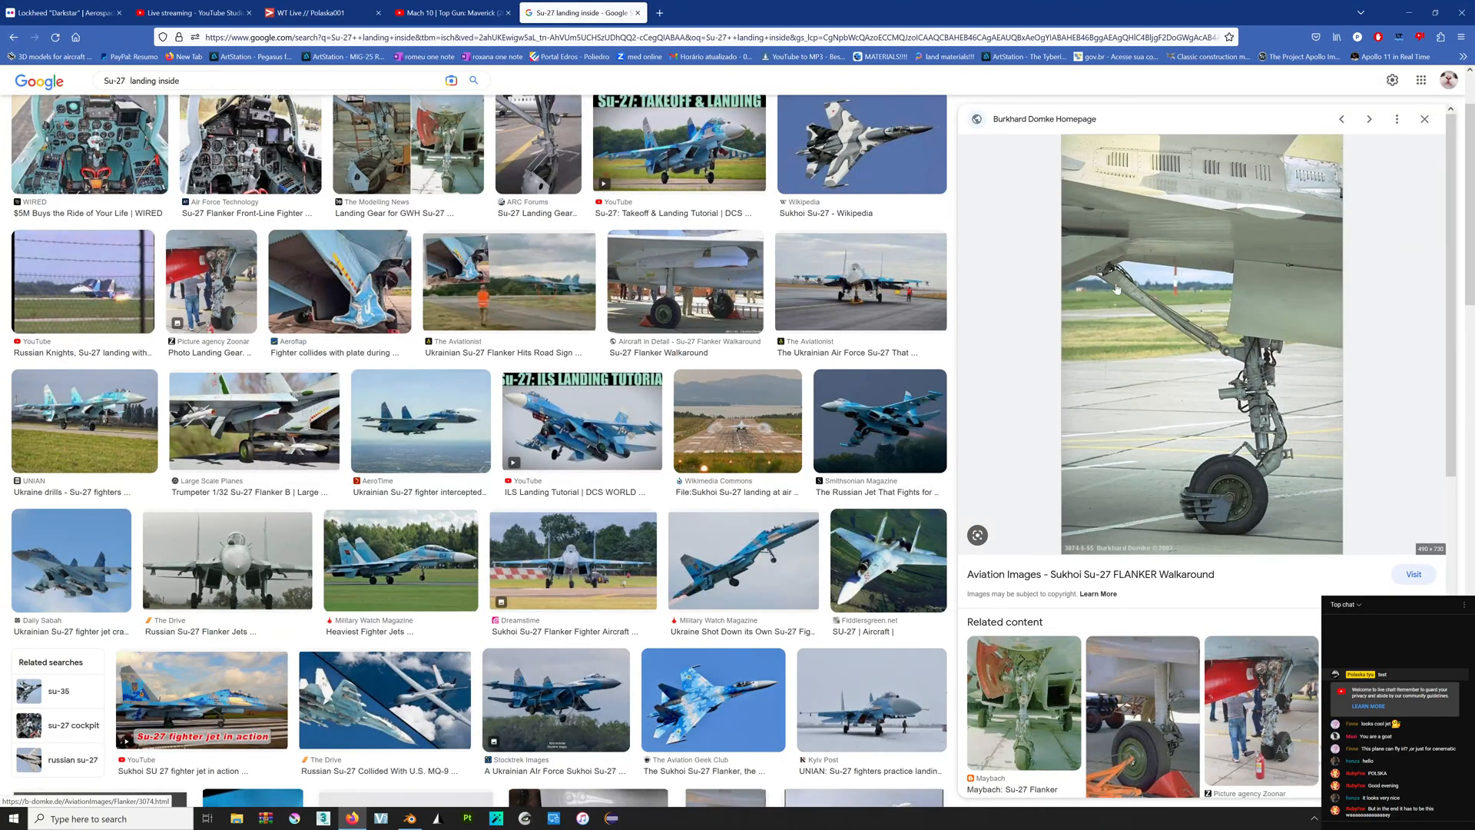
right_click(1220, 346)
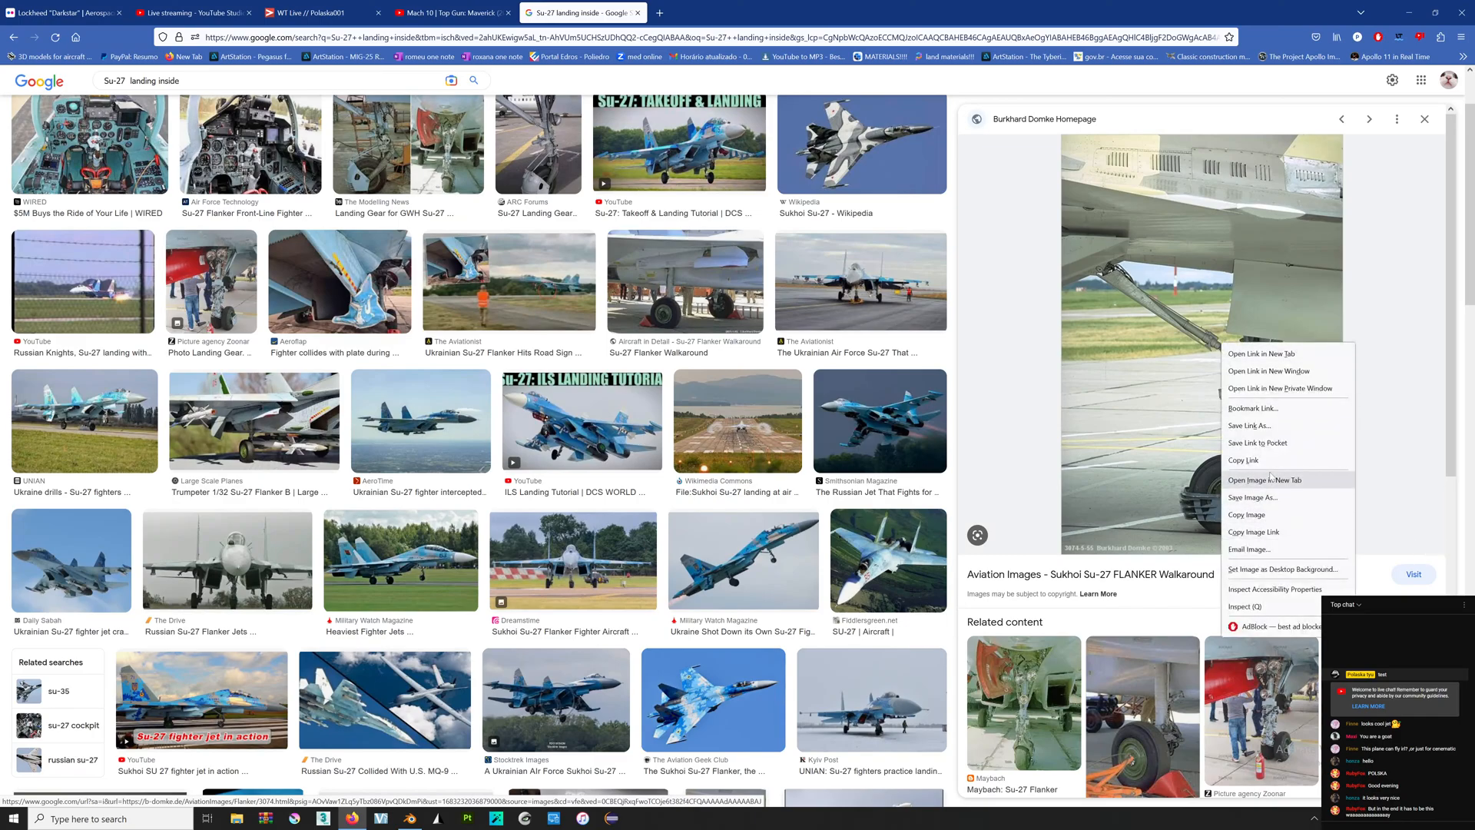
left_click(1272, 480)
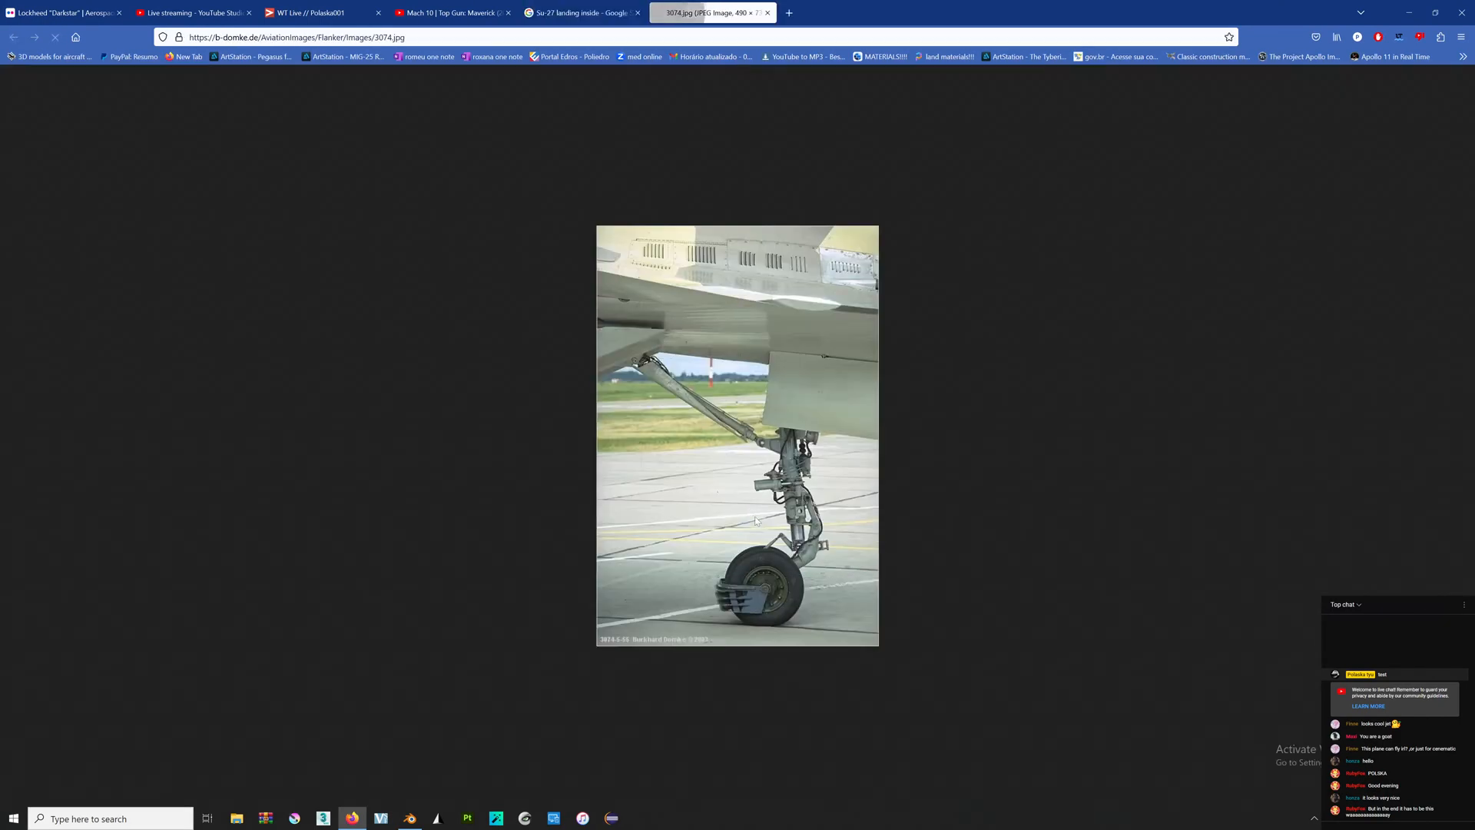
scroll(742, 492, "up", 7, "ctrl")
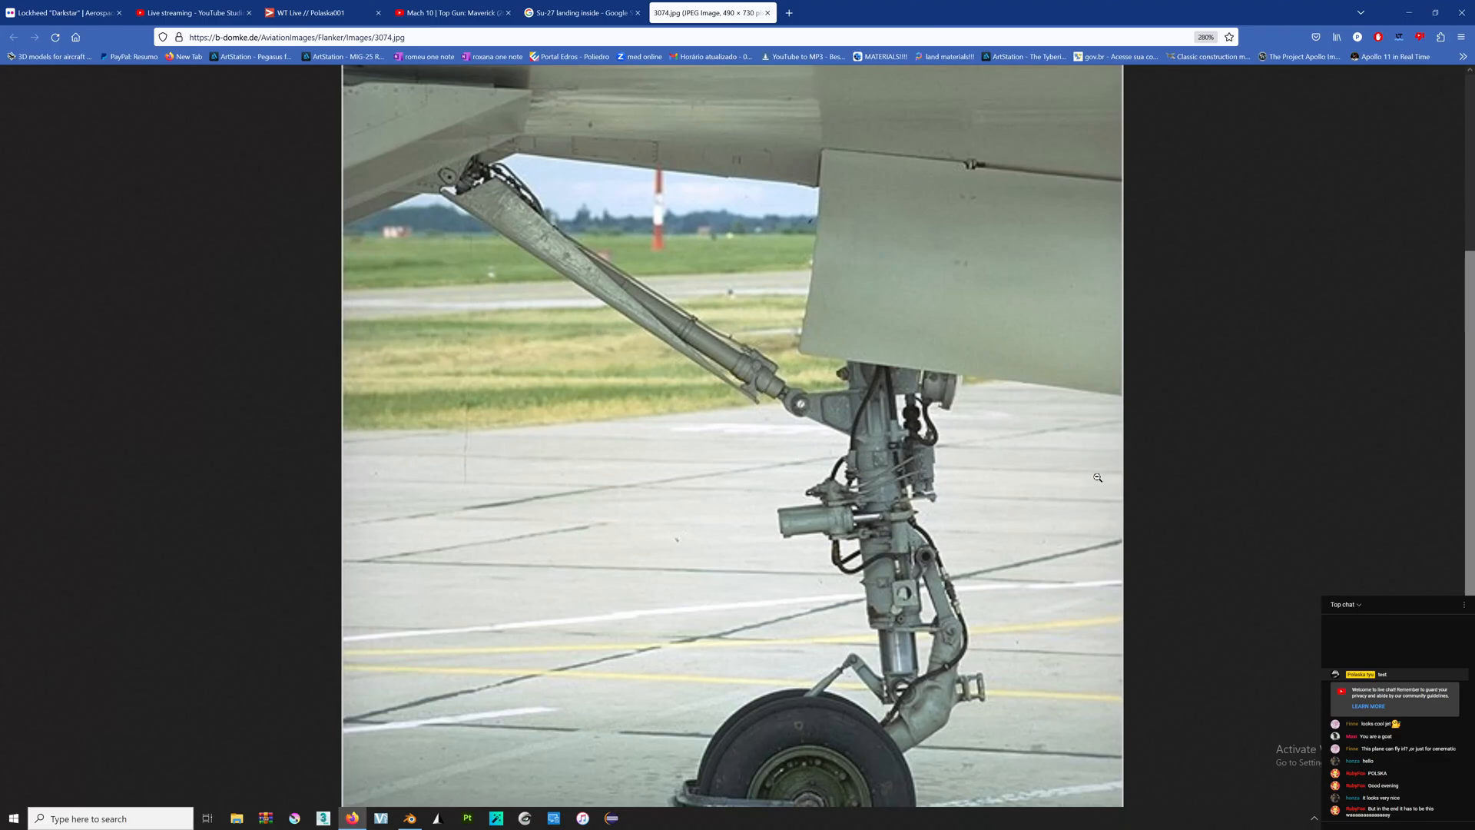
key("alt+Tab")
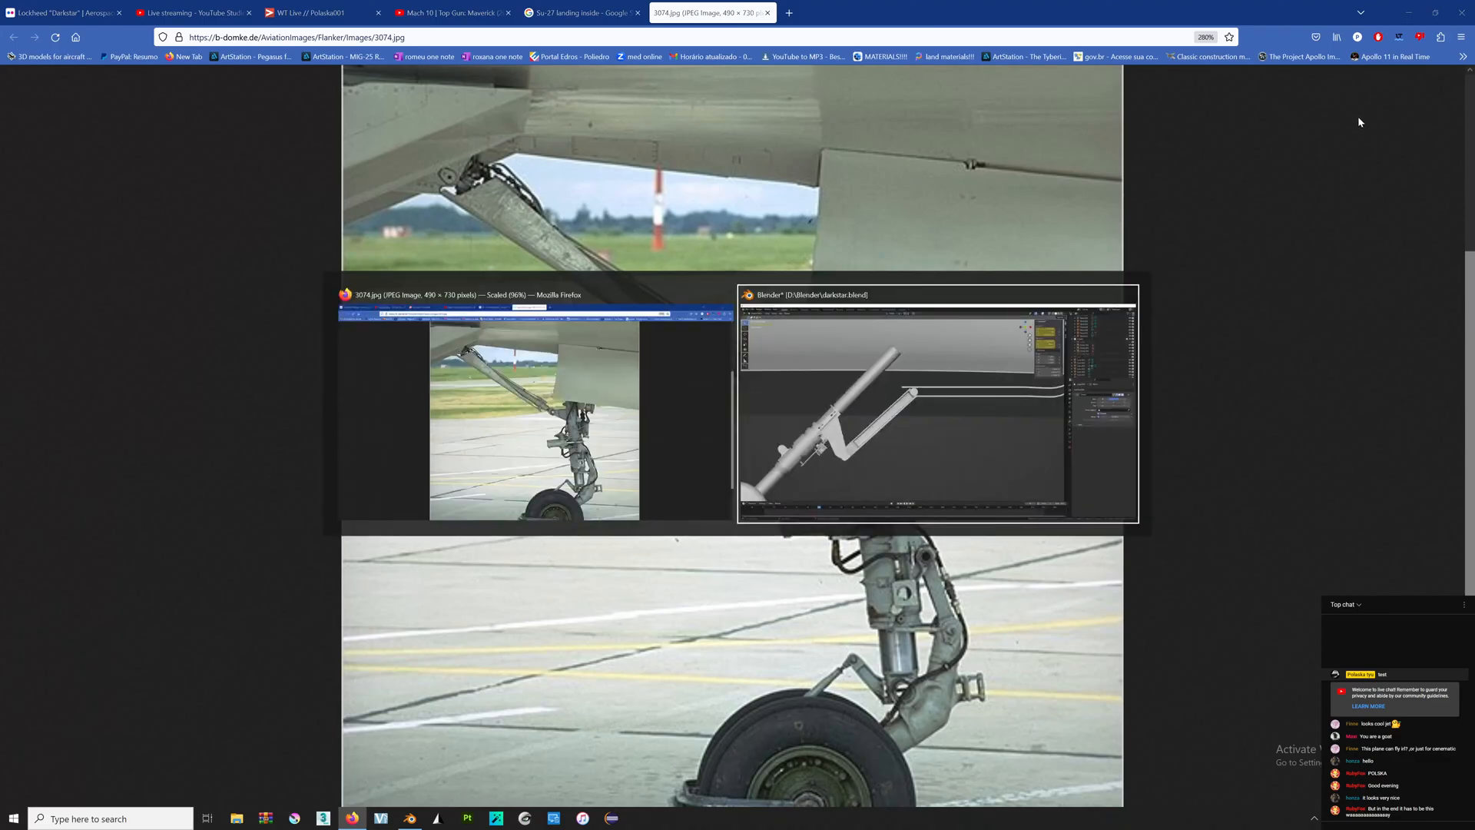
Compare the brace's lower pivot at frame 50 with the Su-27 landing gear photo in Firefox, and return to Blender.
scroll(592, 430, "down", 4)
scroll(478, 466, "up", 8)
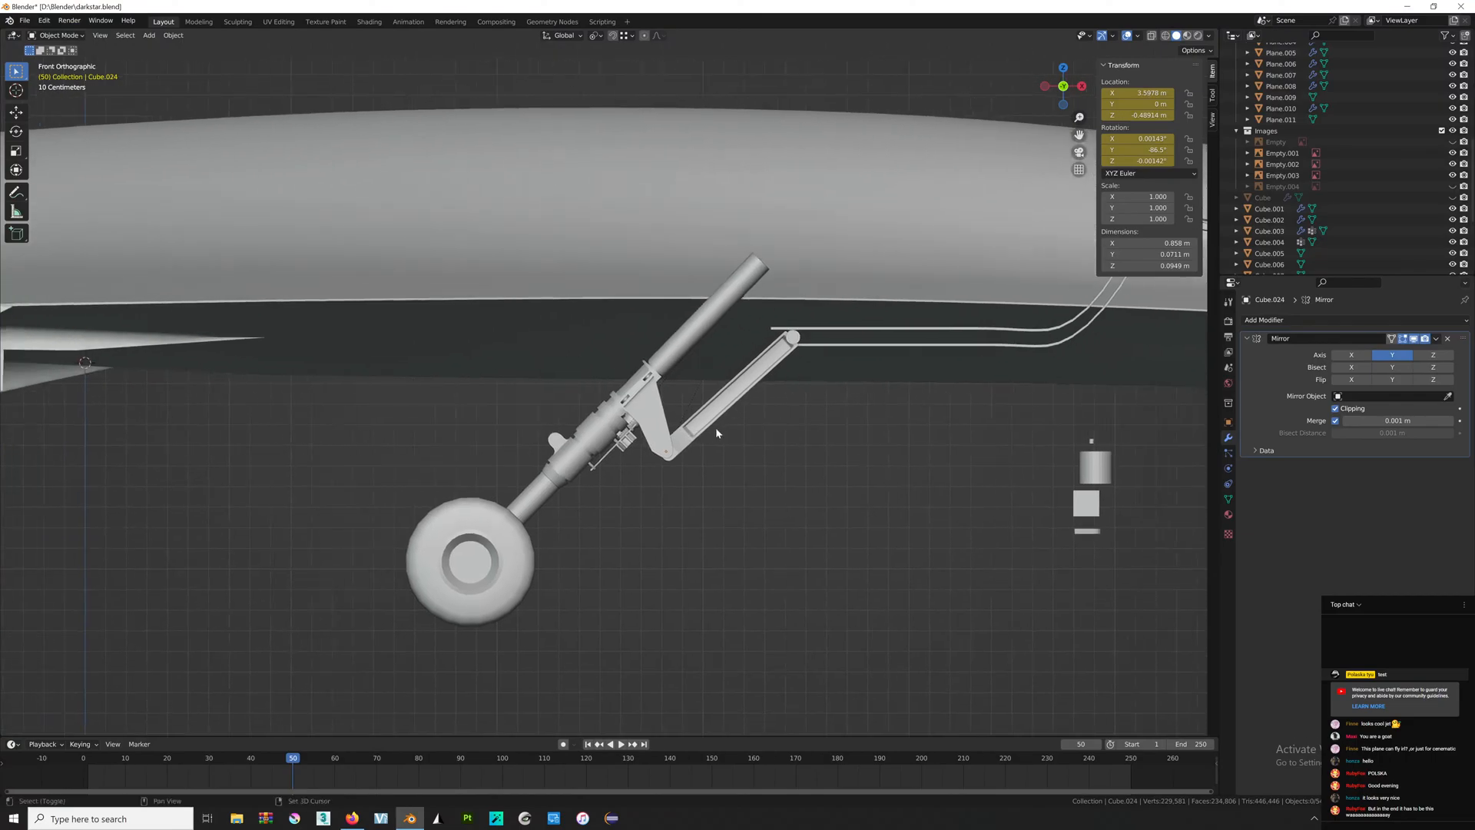
scroll(585, 415, "down", 2)
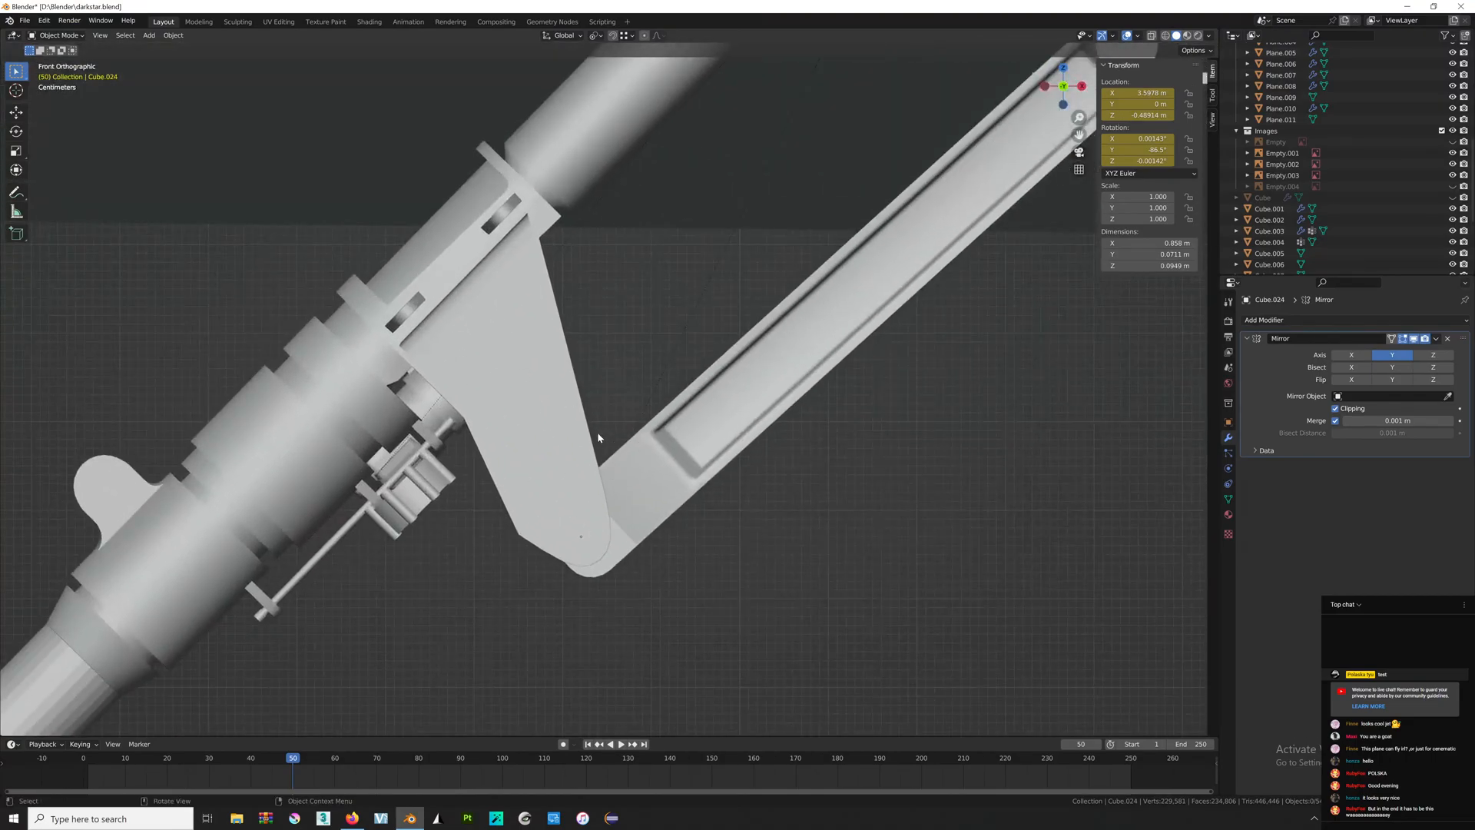
key("alt+Tab")
key("alt+Tab")
scroll(458, 293, "down", 7)
middle_click_drag(415, 271, 624, 304, "shift")
middle_click_drag(790, 409, 587, 367, "shift")
scroll(587, 367, "up", 5)
key("alt+Tab")
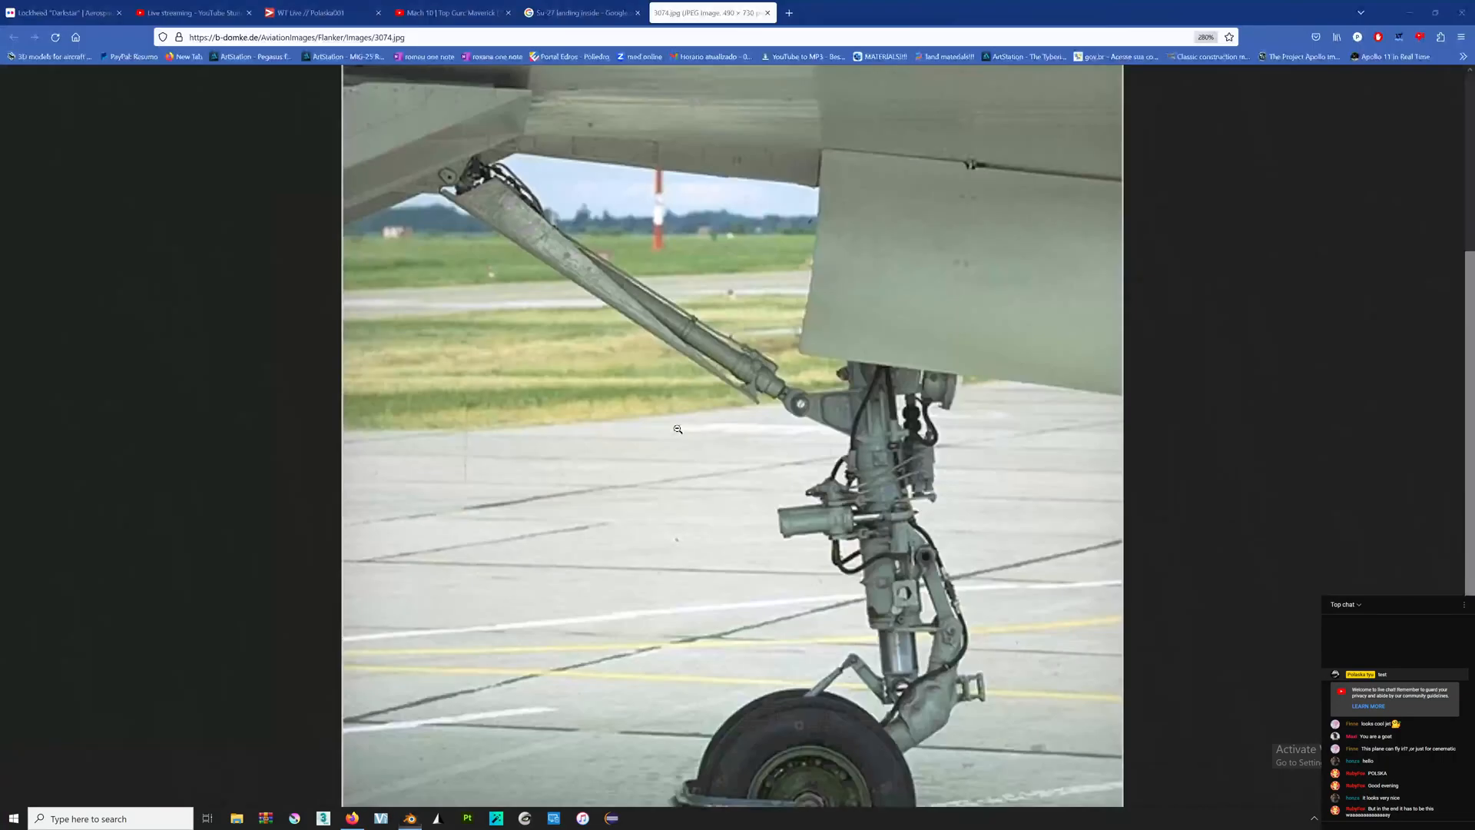
key("alt+Tab")
Inspect the brace's upper end on the guide rails and check it against the Su-27 photo's drag brace.
middle_click_drag(821, 293, 588, 461, "shift")
scroll(704, 384, "down", 4)
middle_click_drag(705, 387, 645, 416, "shift")
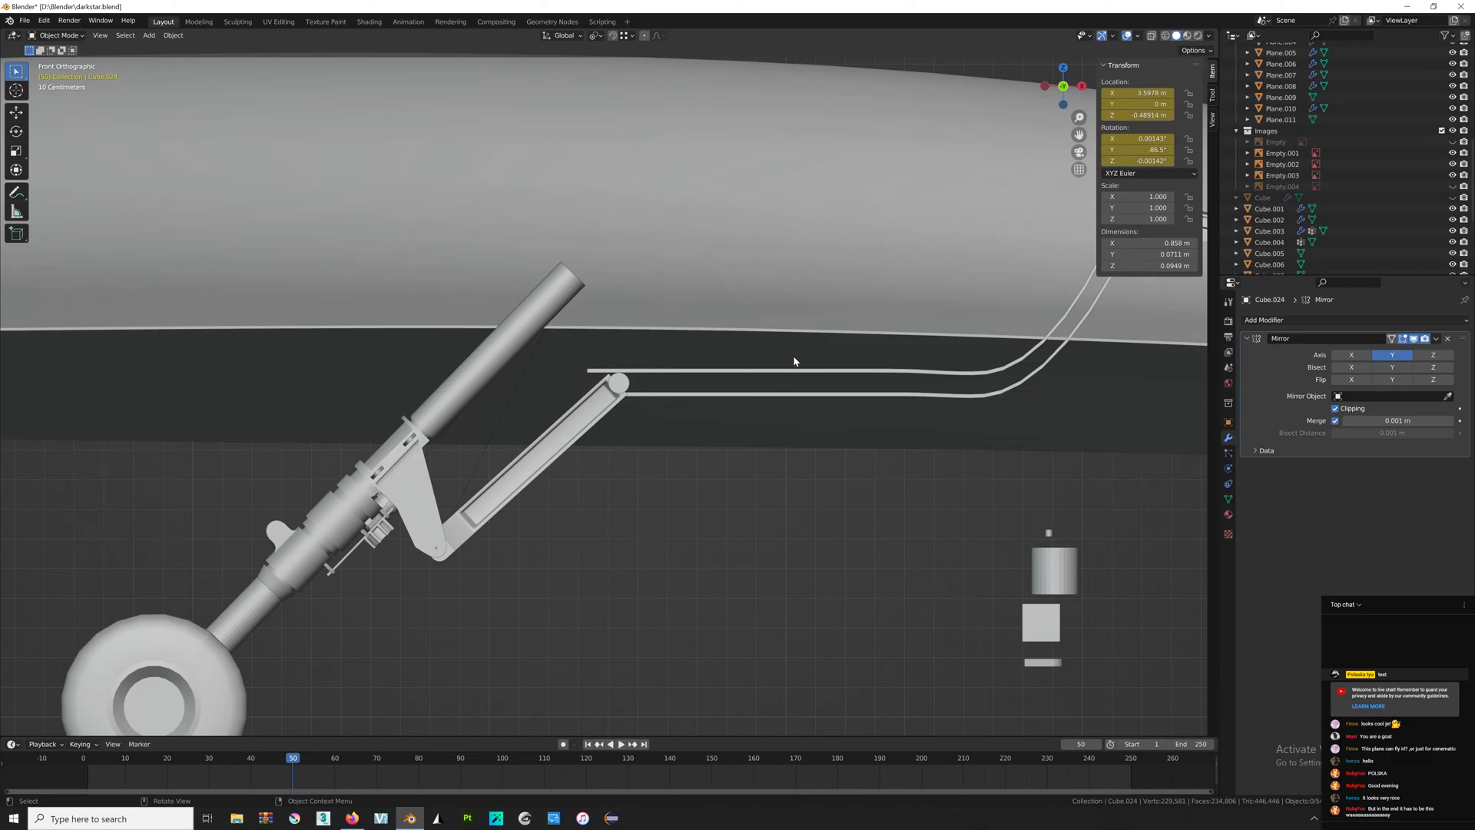
scroll(730, 366, "up", 3)
key("alt+Tab")
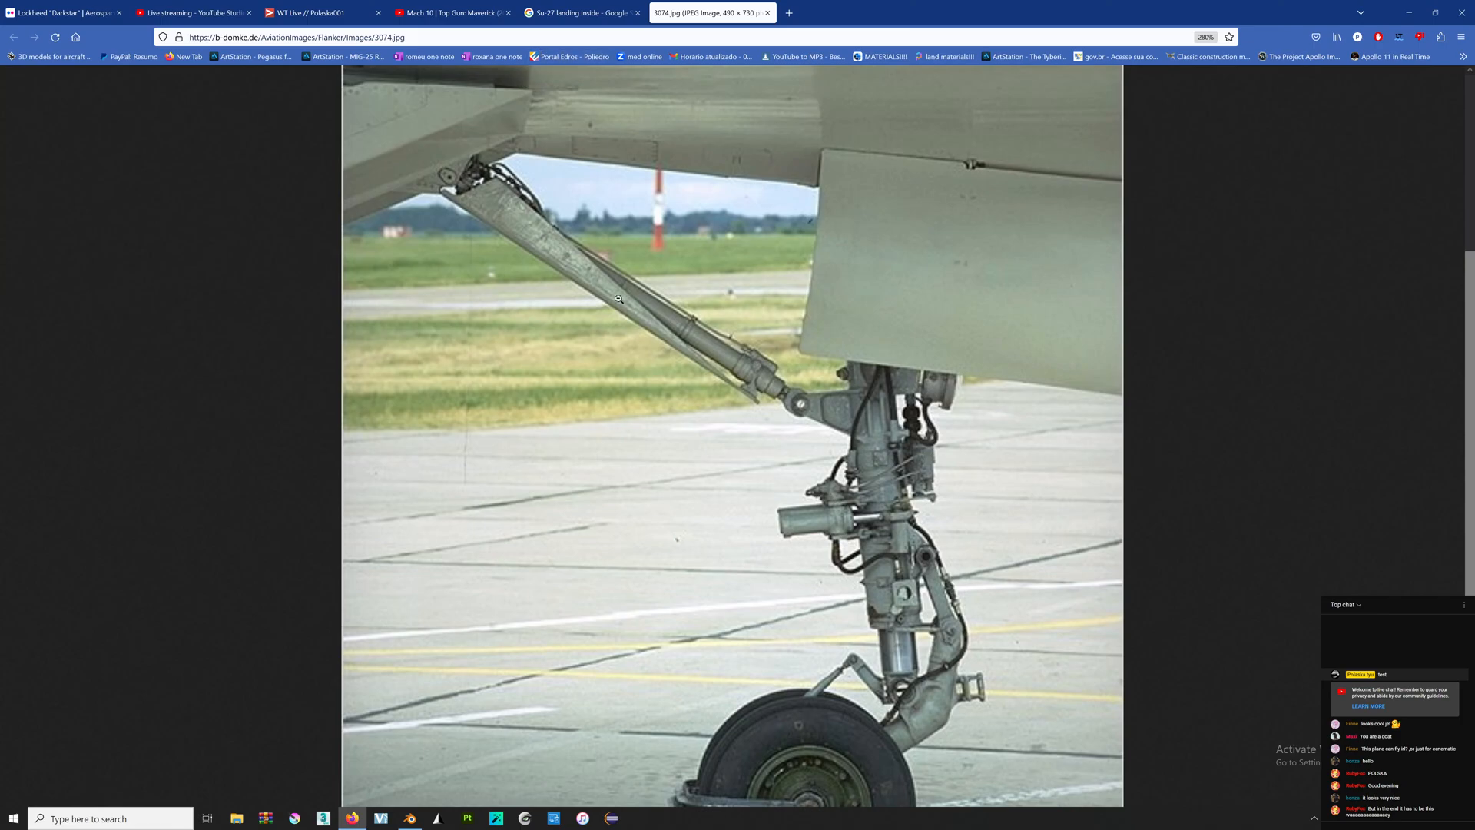
key("alt+Tab")
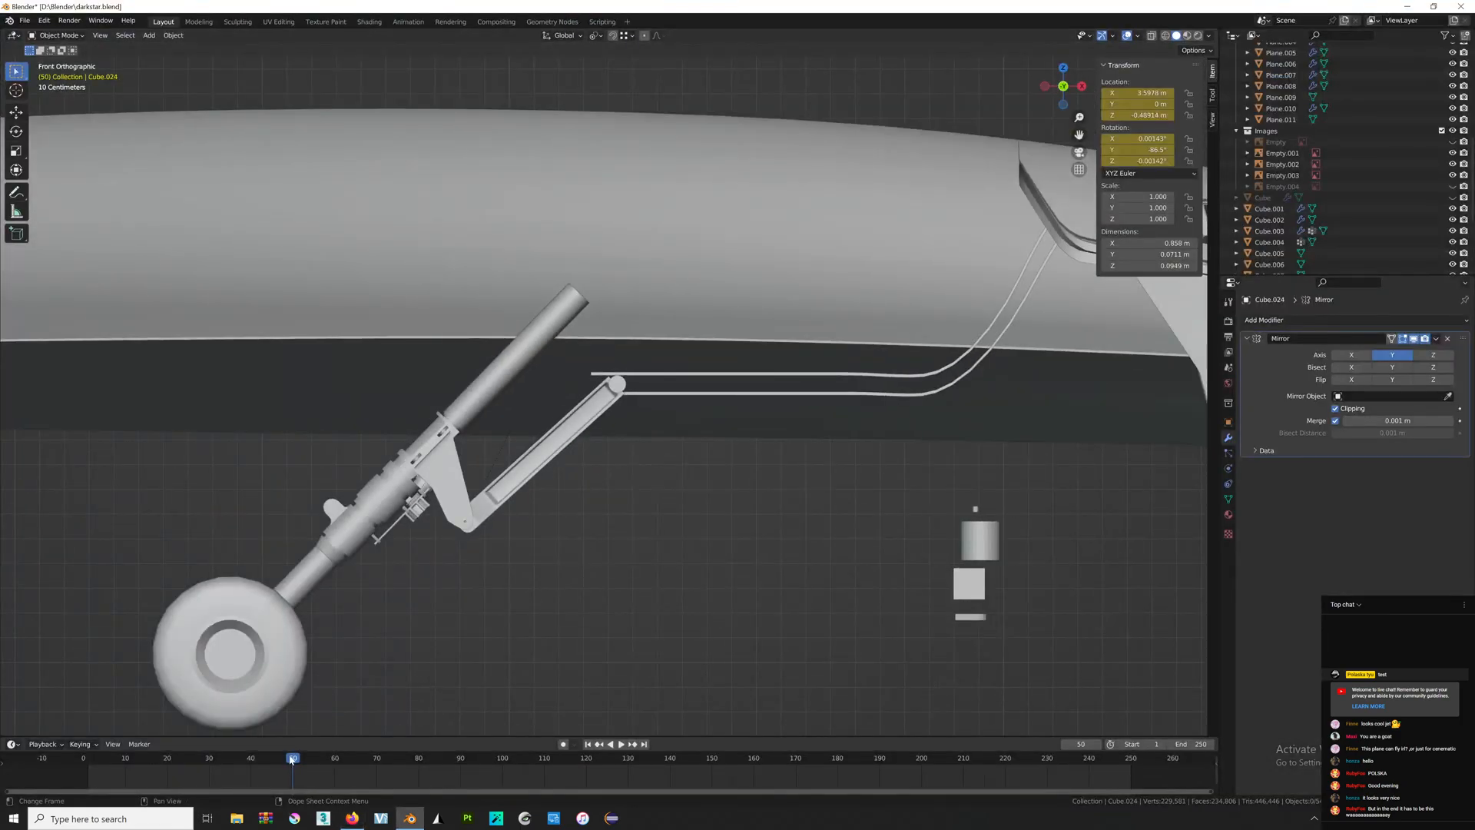
Scrub the animation back to frame 1 and focus on the brace and strut.
left_click_drag(292, 759, 90, 736)
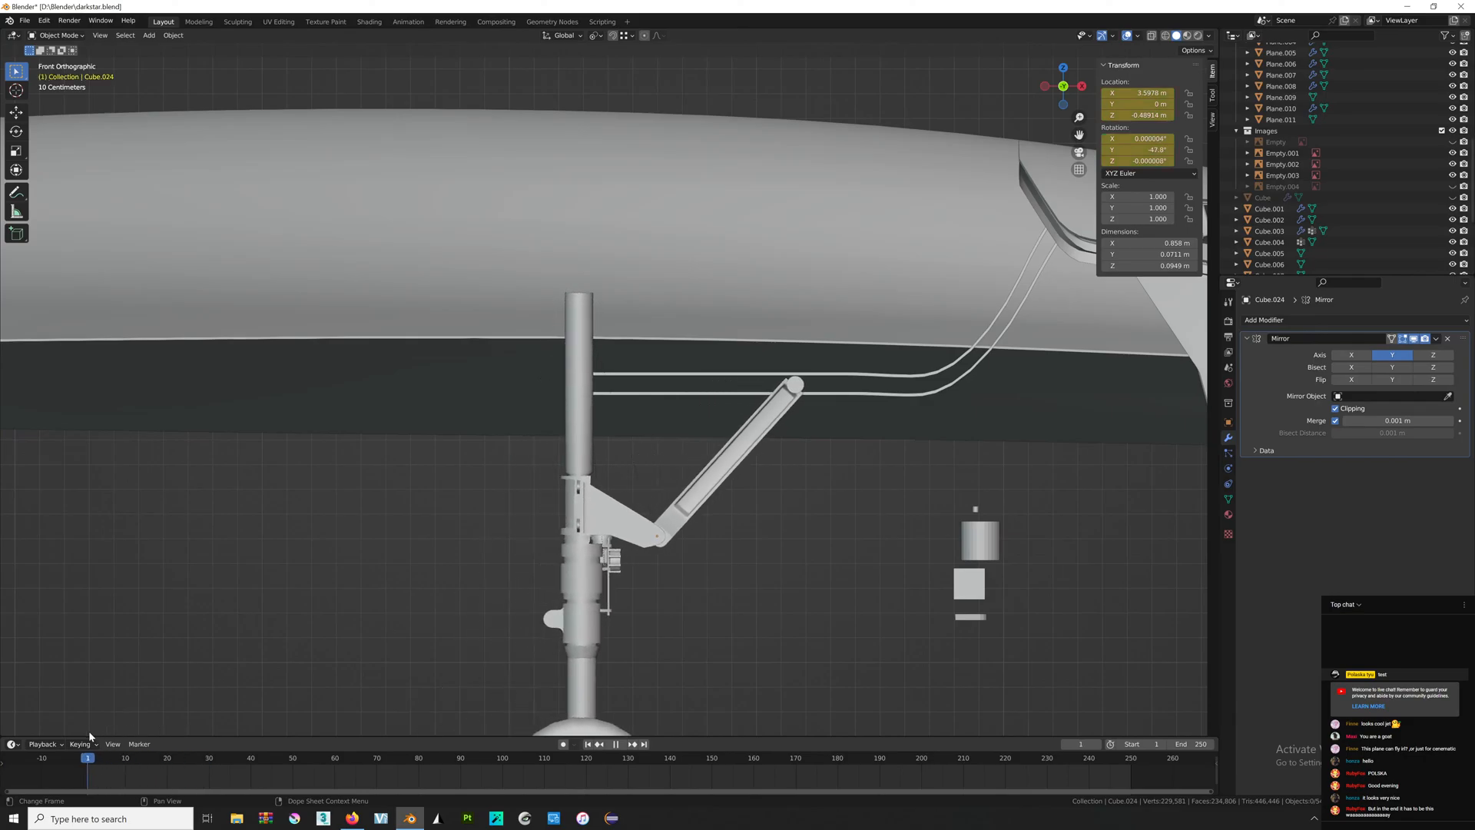
scroll(944, 273, "up", 3)
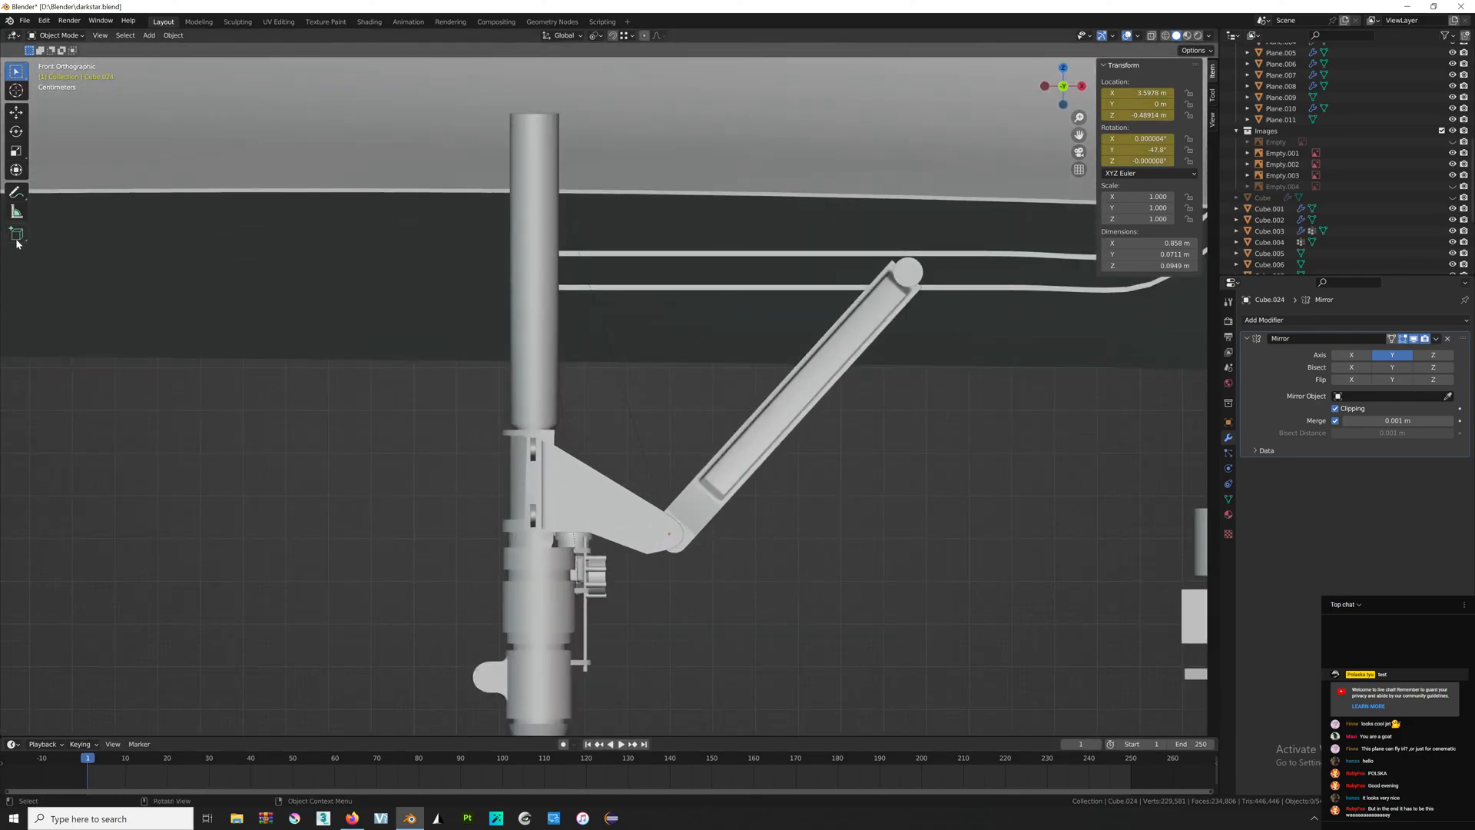
Sketch freehand annotation strokes around the brace's upper half, undo them, and return to the selection tool.
left_click(15, 192)
mouse_move(1025, 152)
left_mouse_down()
mouse_move(883, 246)
mouse_move(769, 453)
mouse_move(922, 254)
mouse_move(788, 488)
mouse_move(1045, 342)
mouse_move(877, 222)
left_mouse_up()
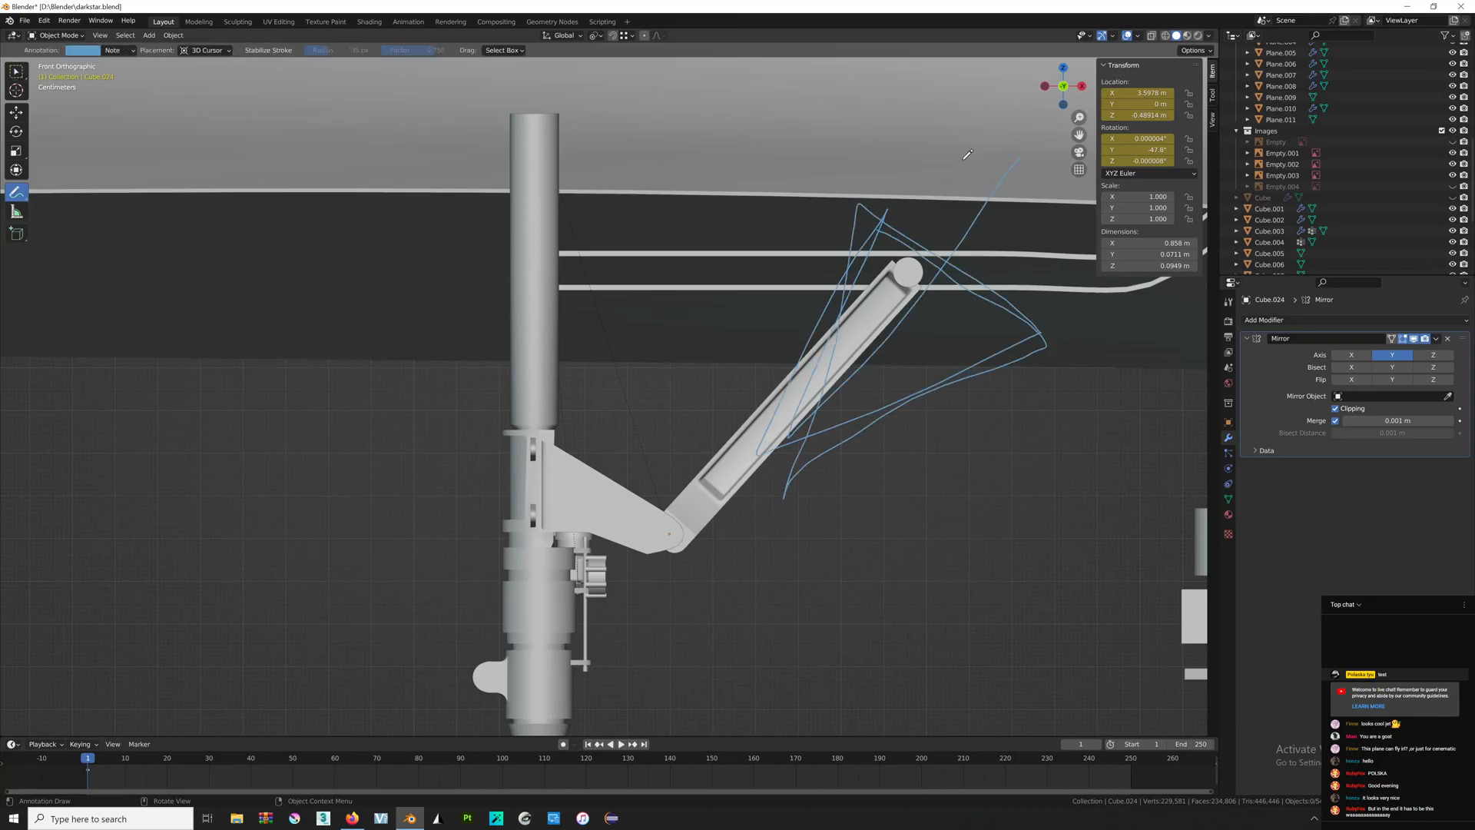
key("ctrl+z")
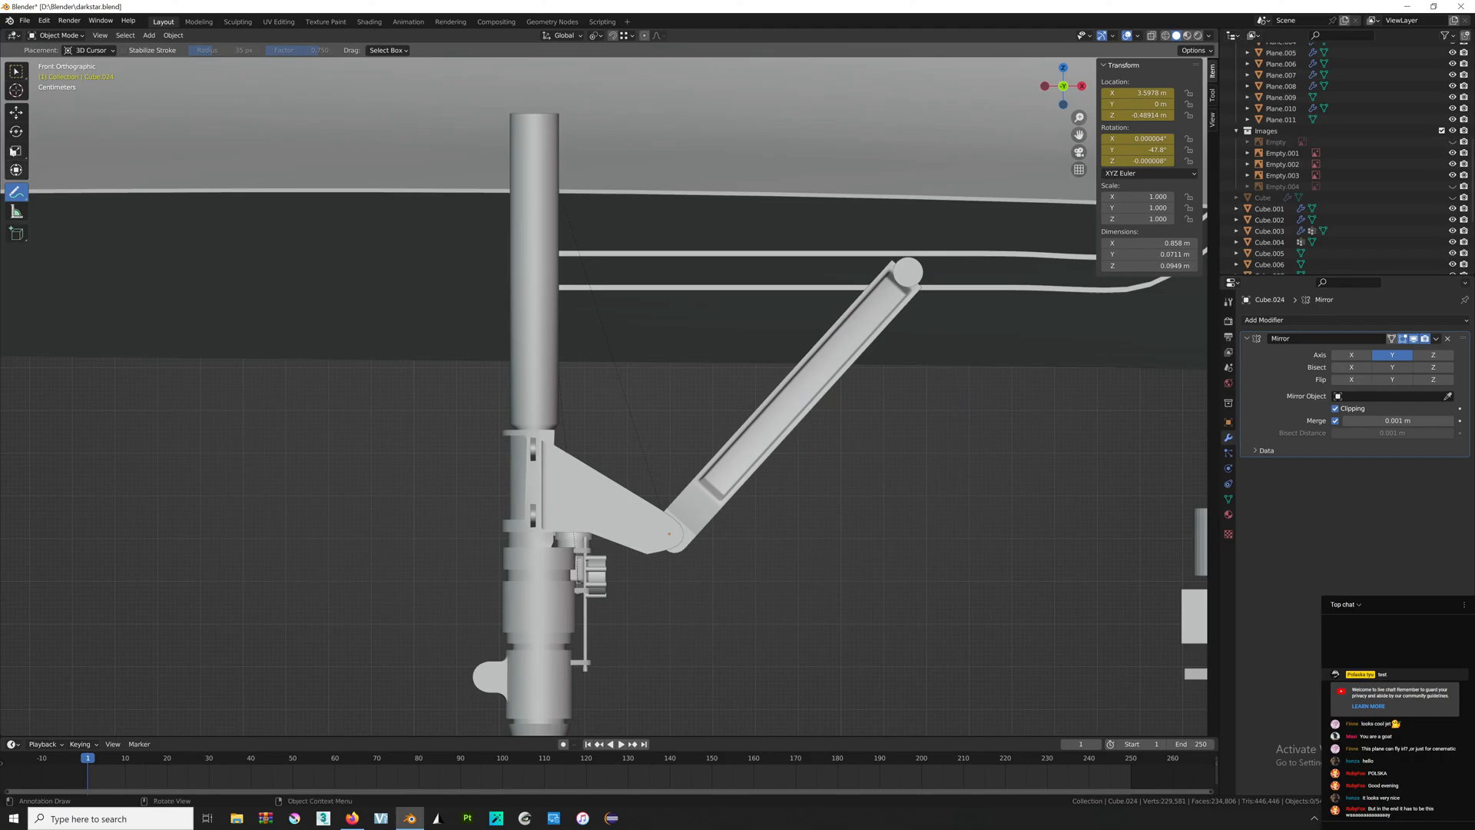
left_click(15, 73)
Try rotating the strut by about 90.7° at frame 1 to test its folded pose, and undo the rotation.
left_click(526, 371)
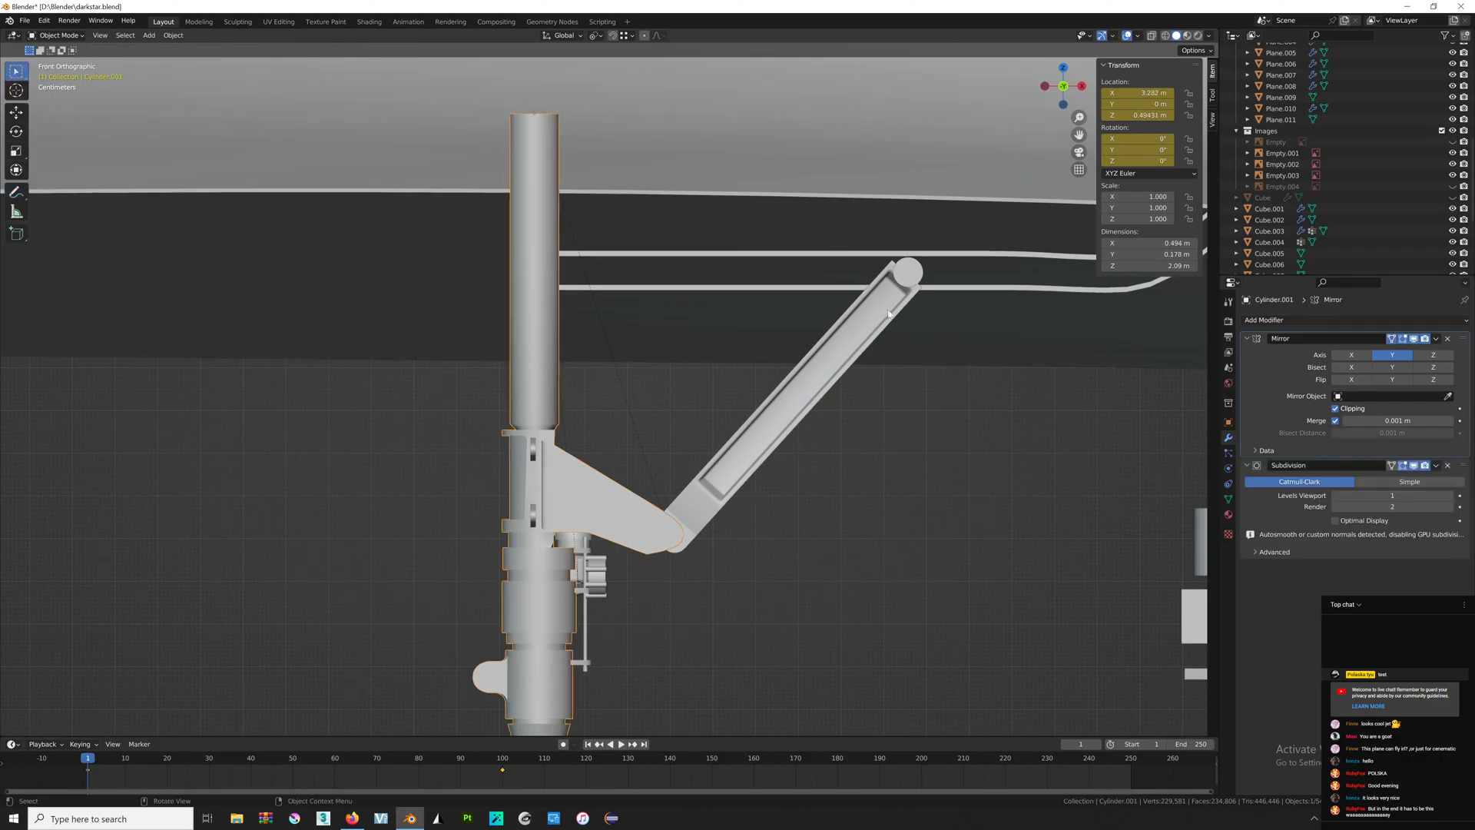
left_click(911, 283)
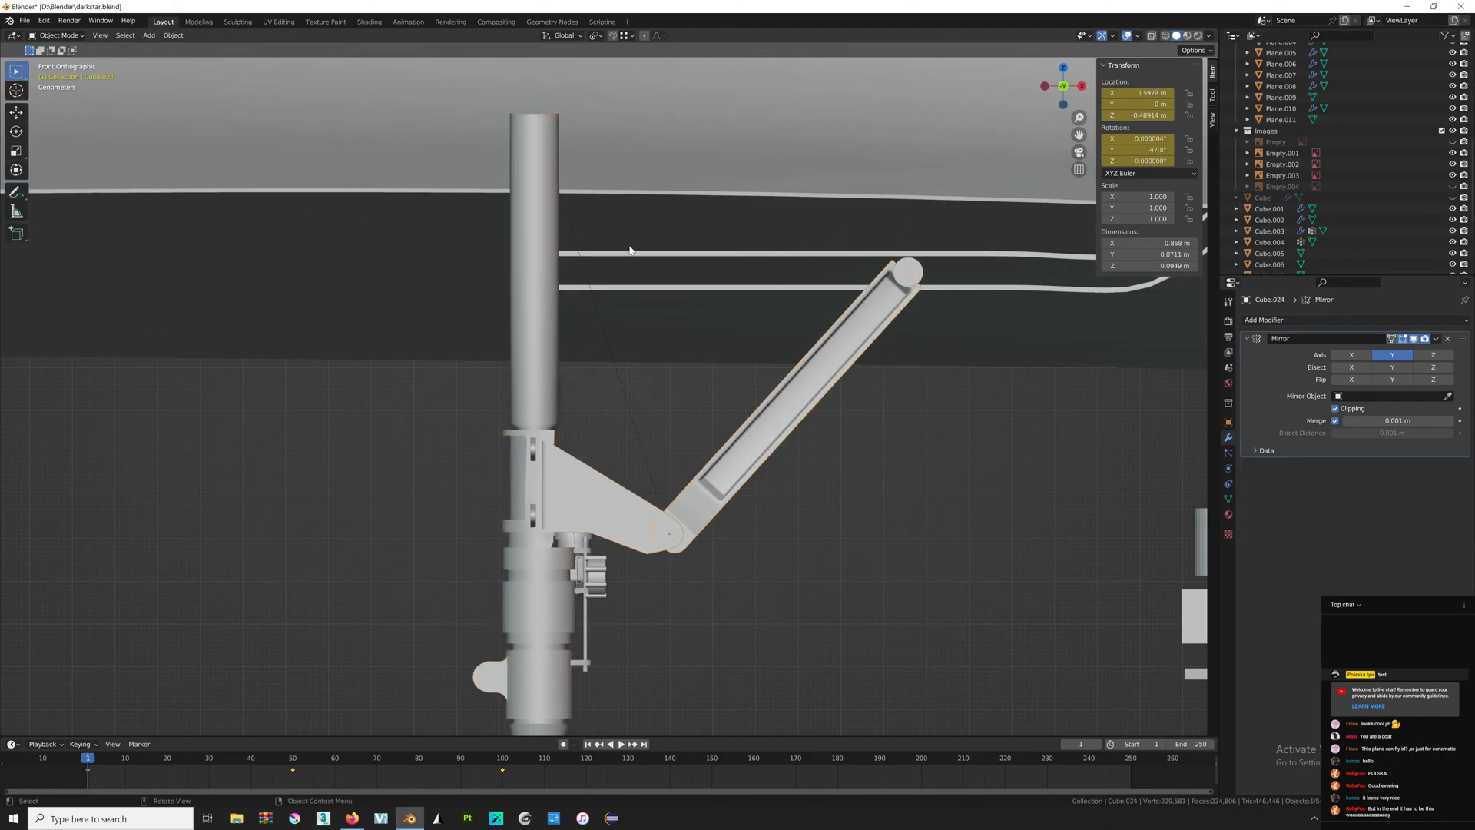
left_click(544, 223)
key("r")
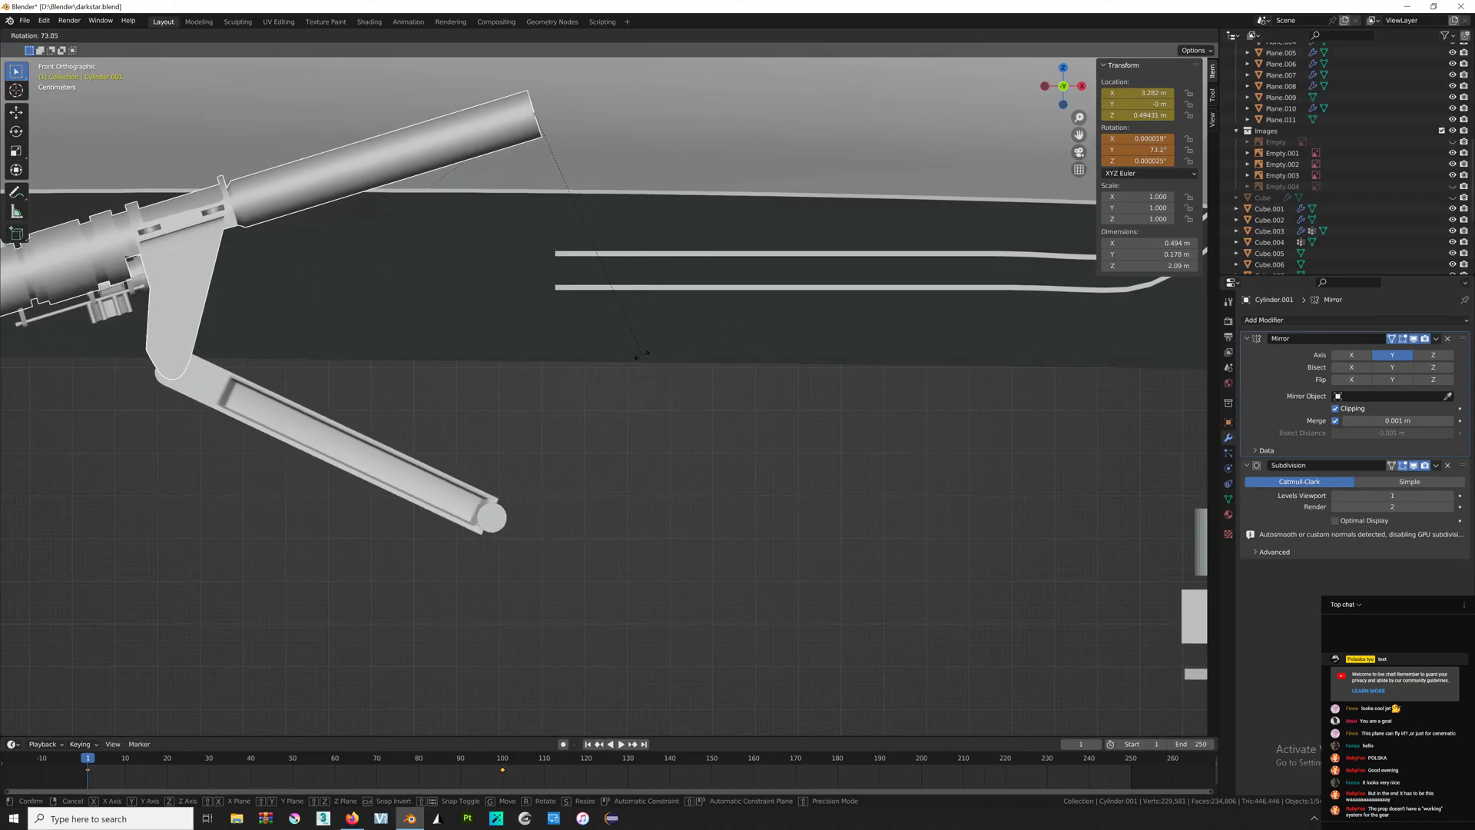
left_click(560, 345)
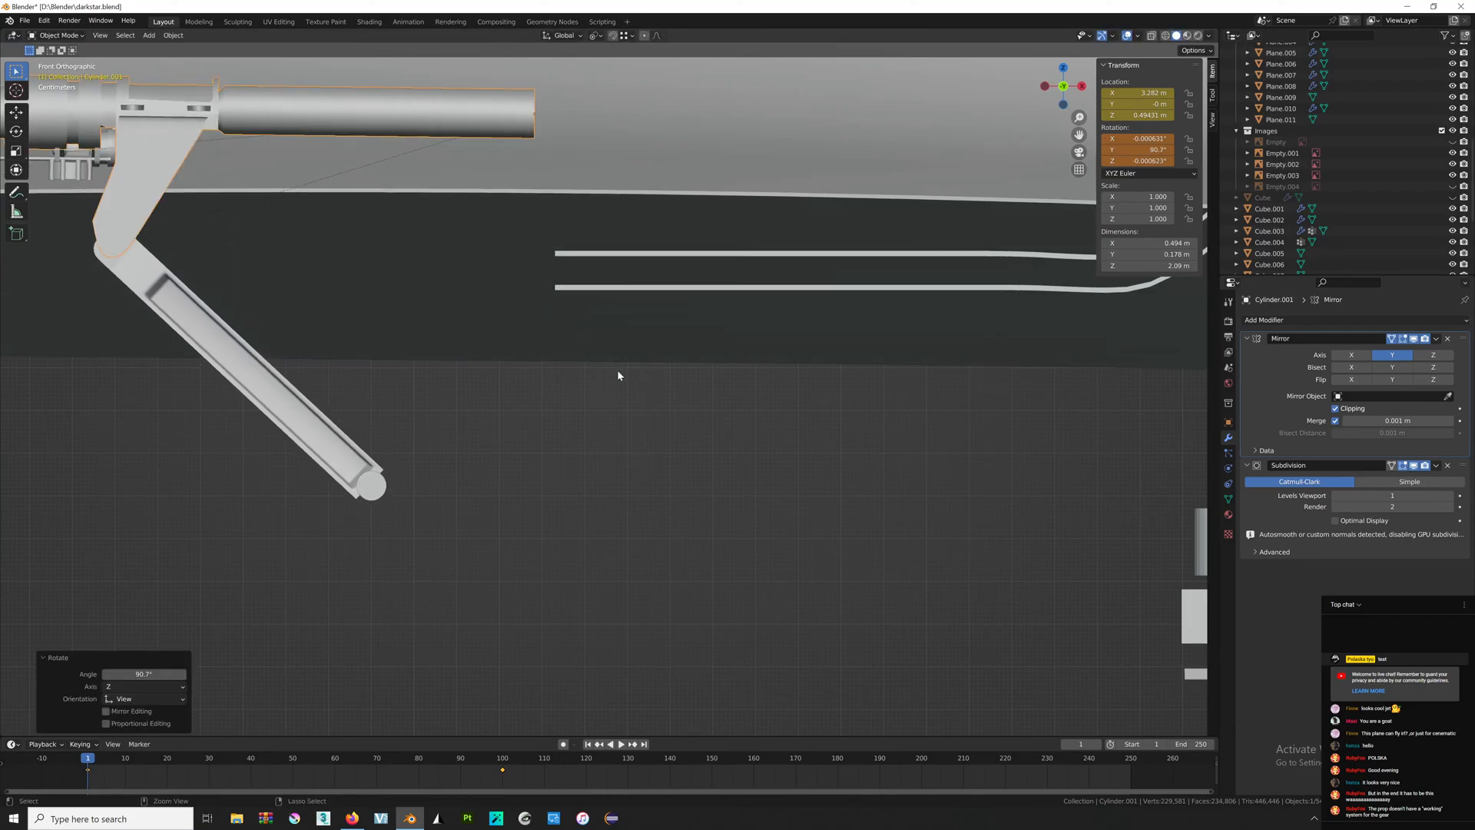
key("ctrl+z")
Switch to Firefox, recheck the Su-27 photo, and run a Google image search for "F-15 landing gear".
key("alt+Tab")
scroll(743, 451, "down", 3)
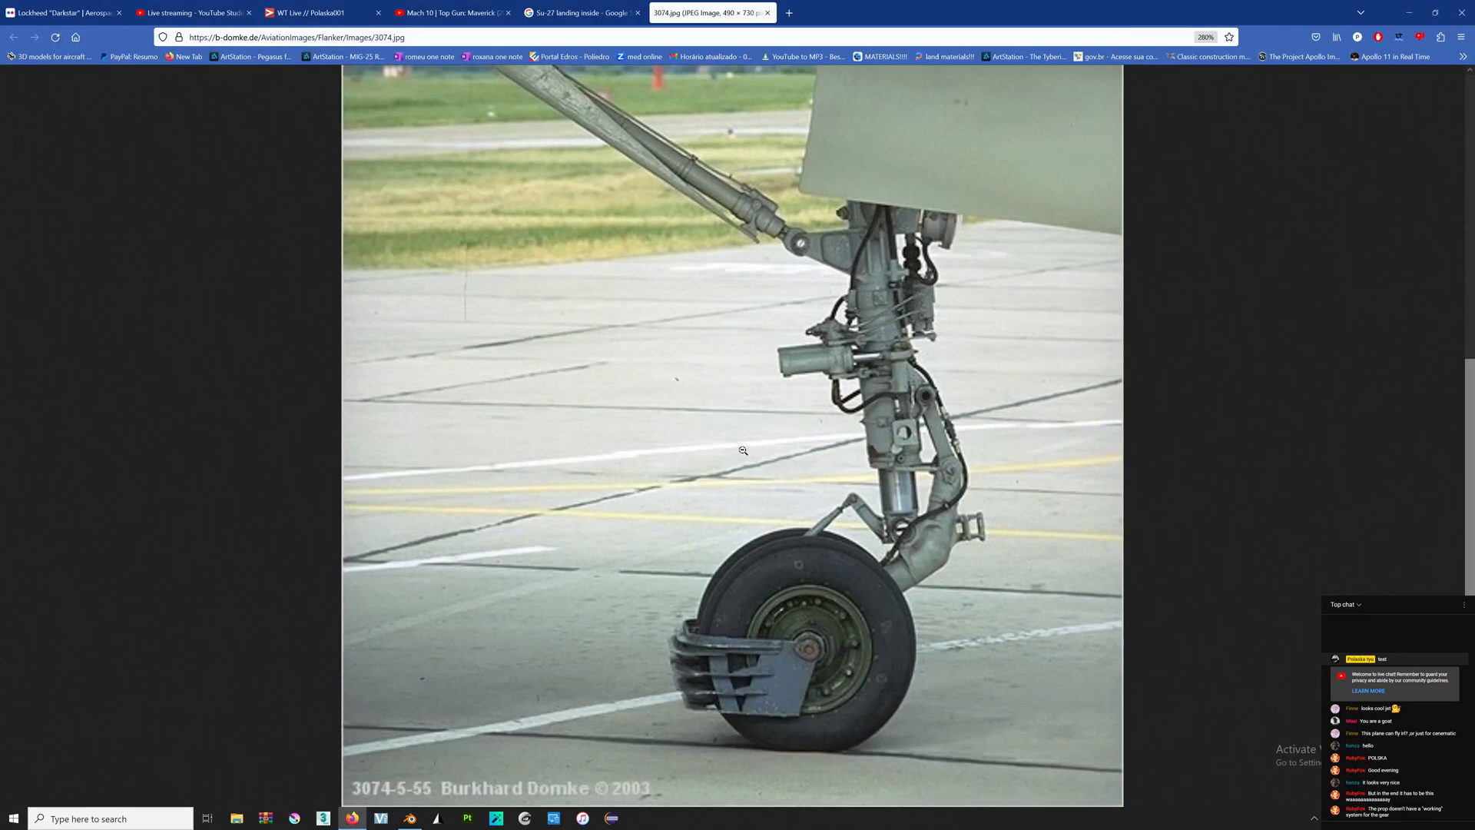
scroll(741, 450, "up", 5)
key("ctrl+l")
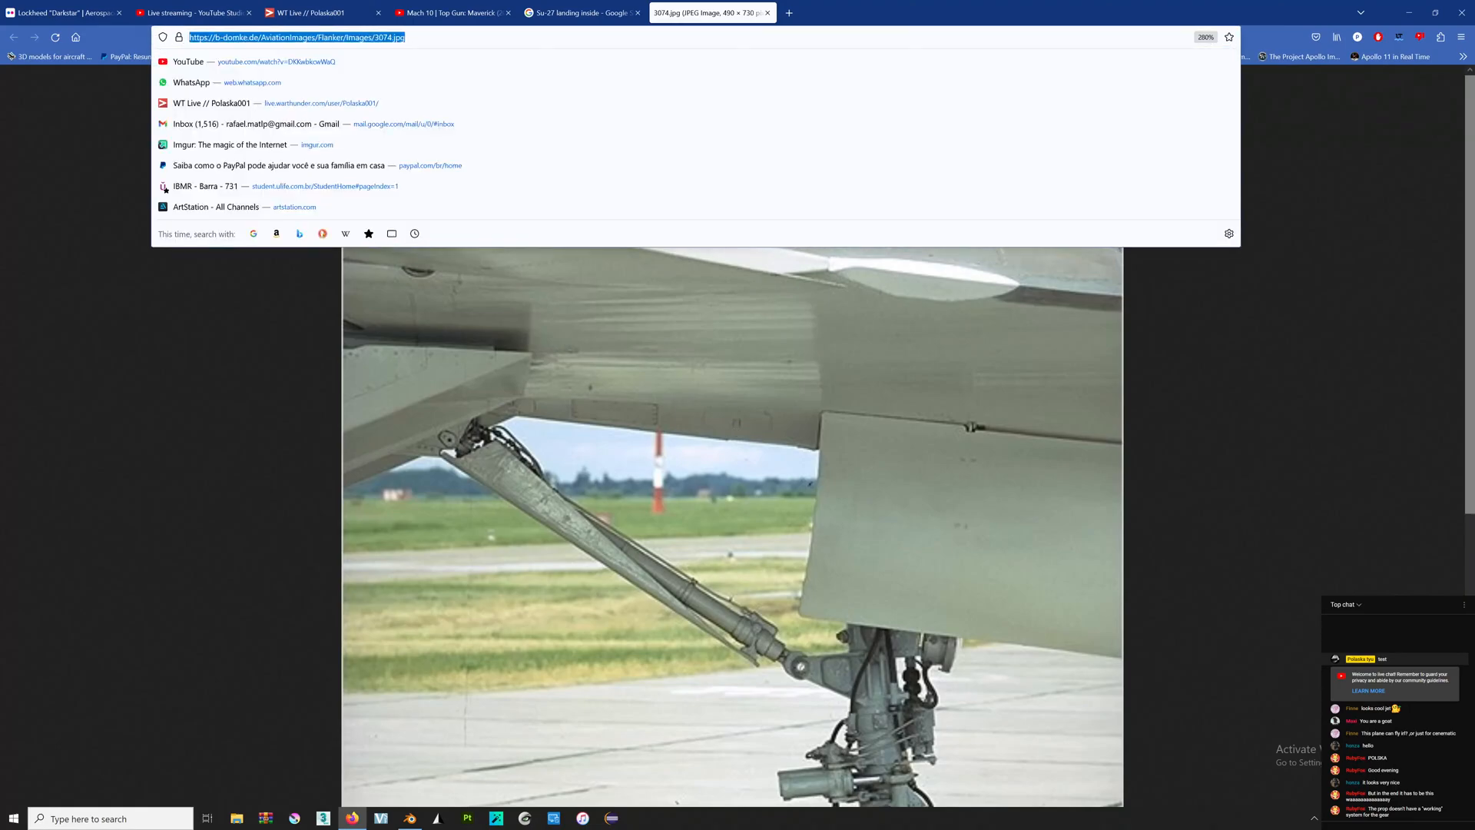
type("F-15 landing gear")
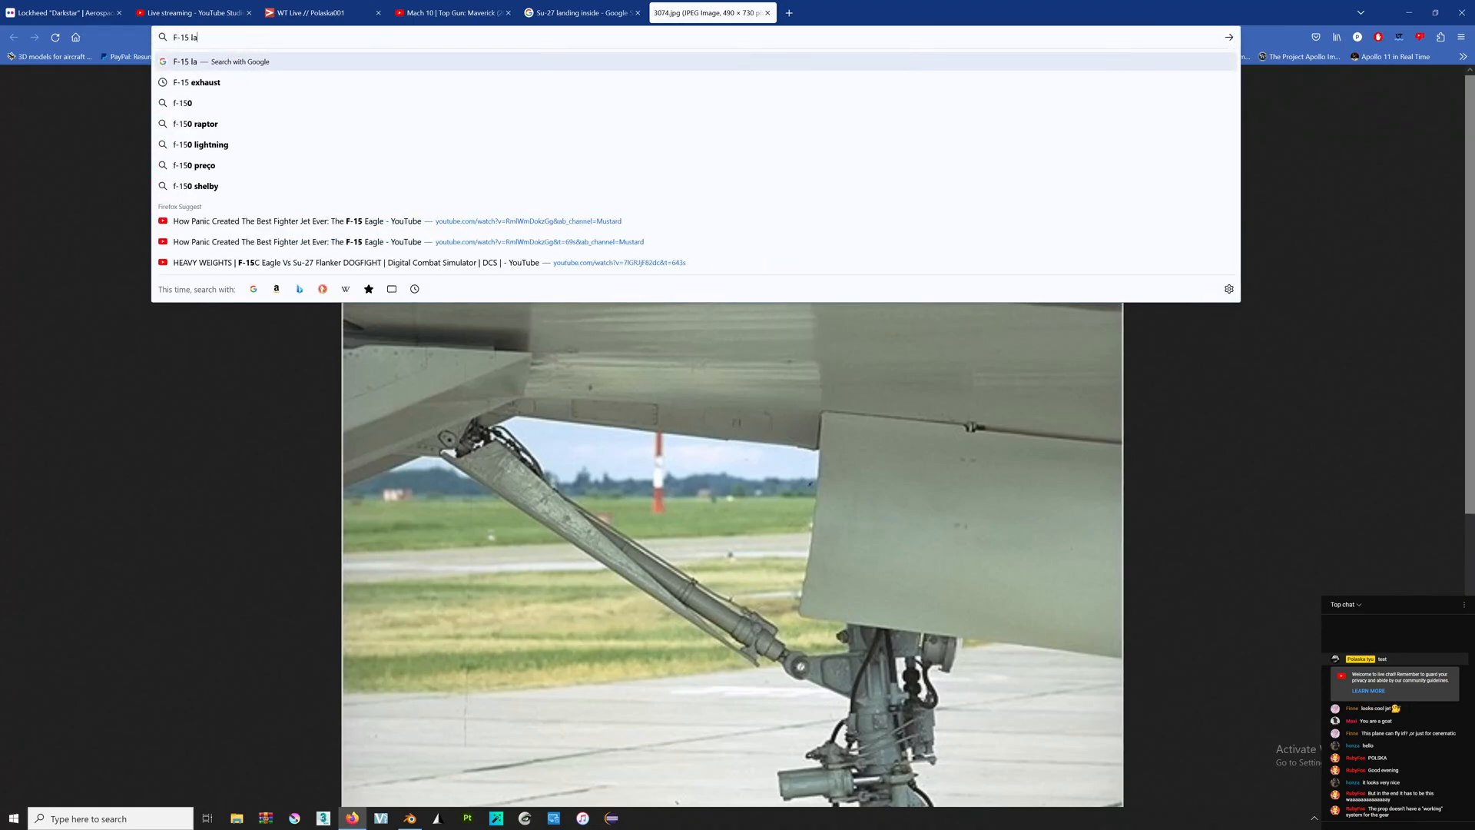
key("Return")
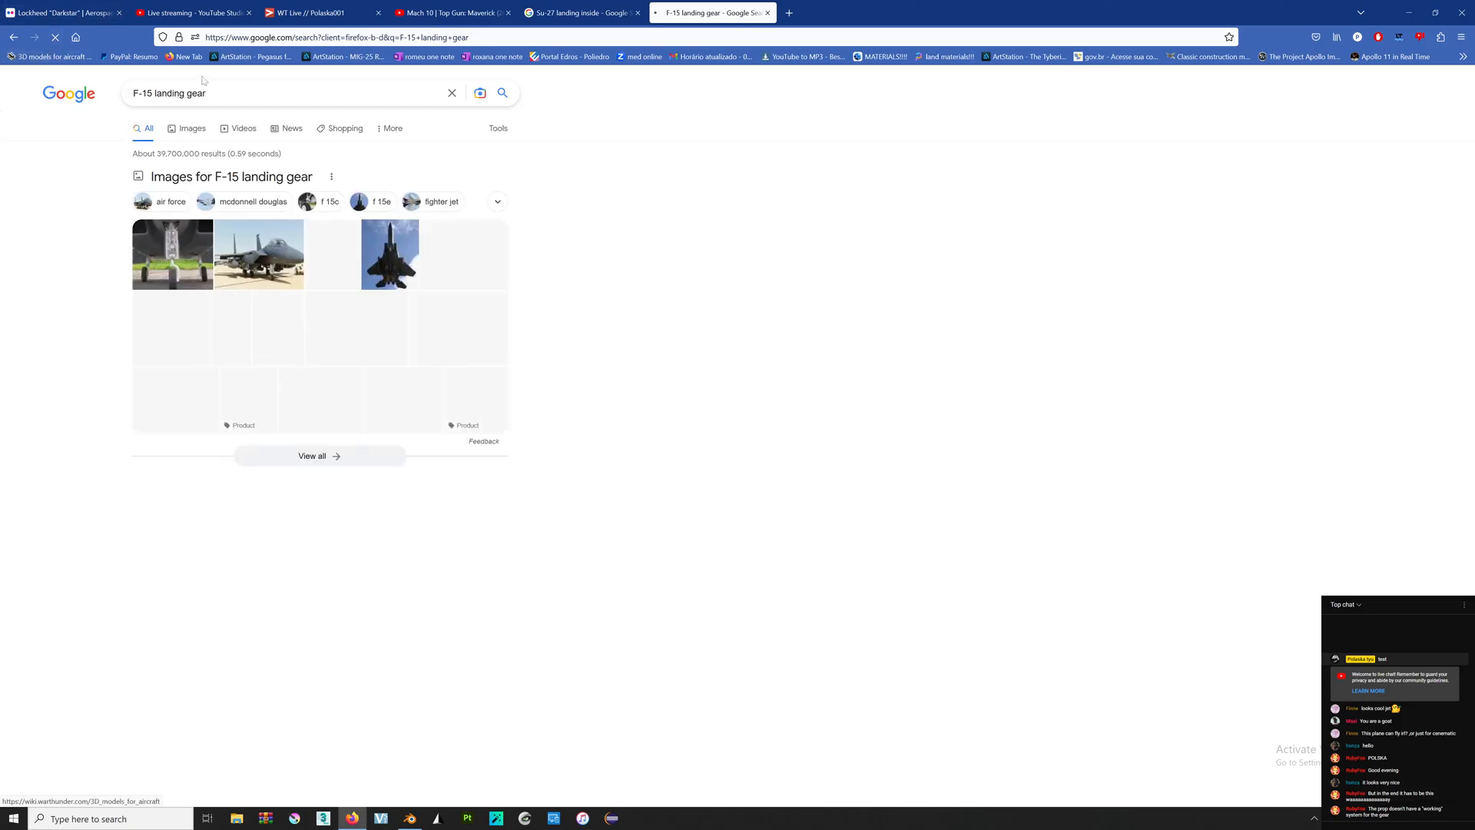
left_click(192, 129)
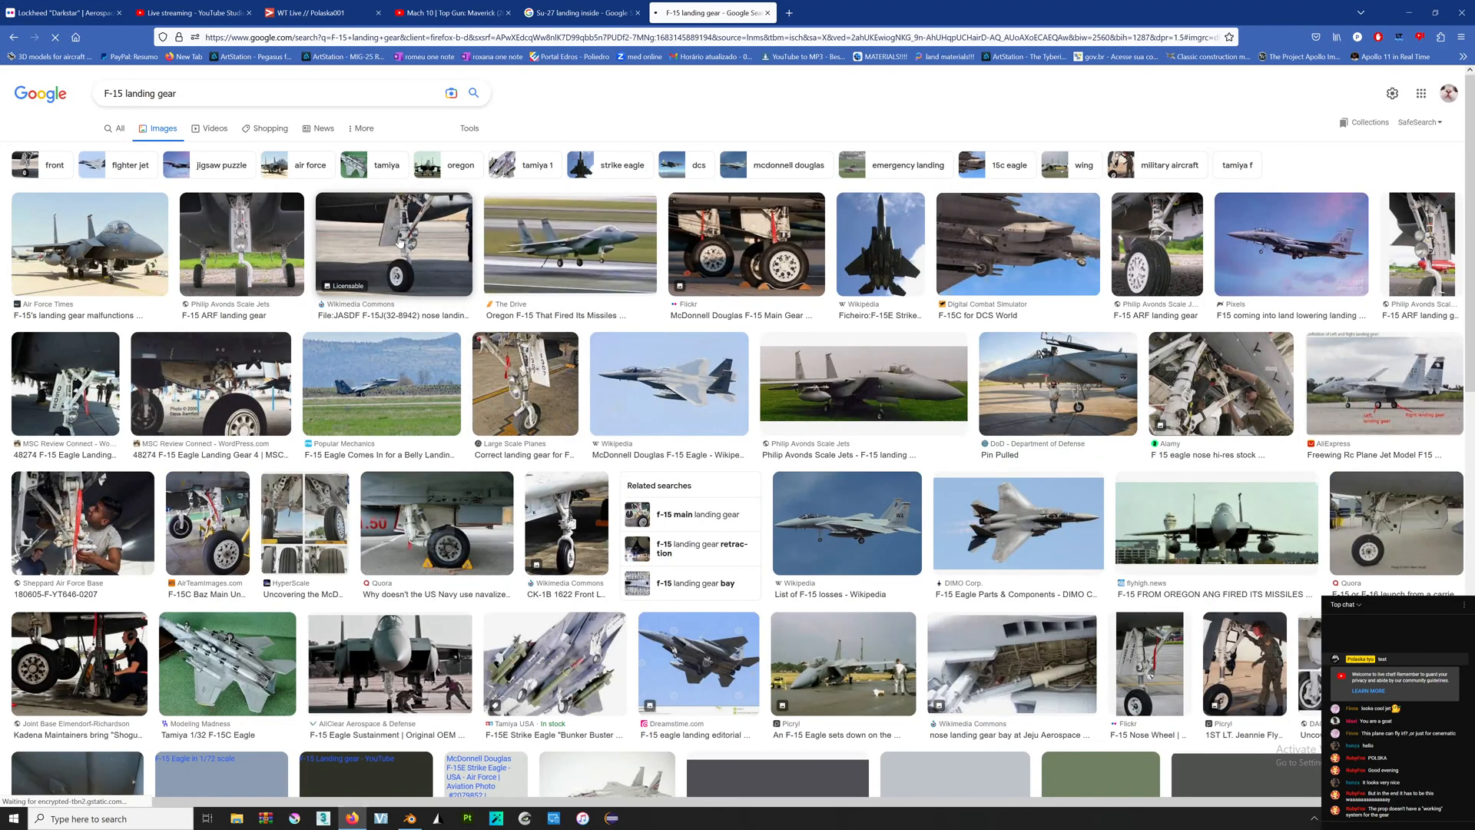
Open the Wikimedia Commons photo of the JASDF F-15J nose landing gear at full size and examine its folding brace.
left_click(400, 253)
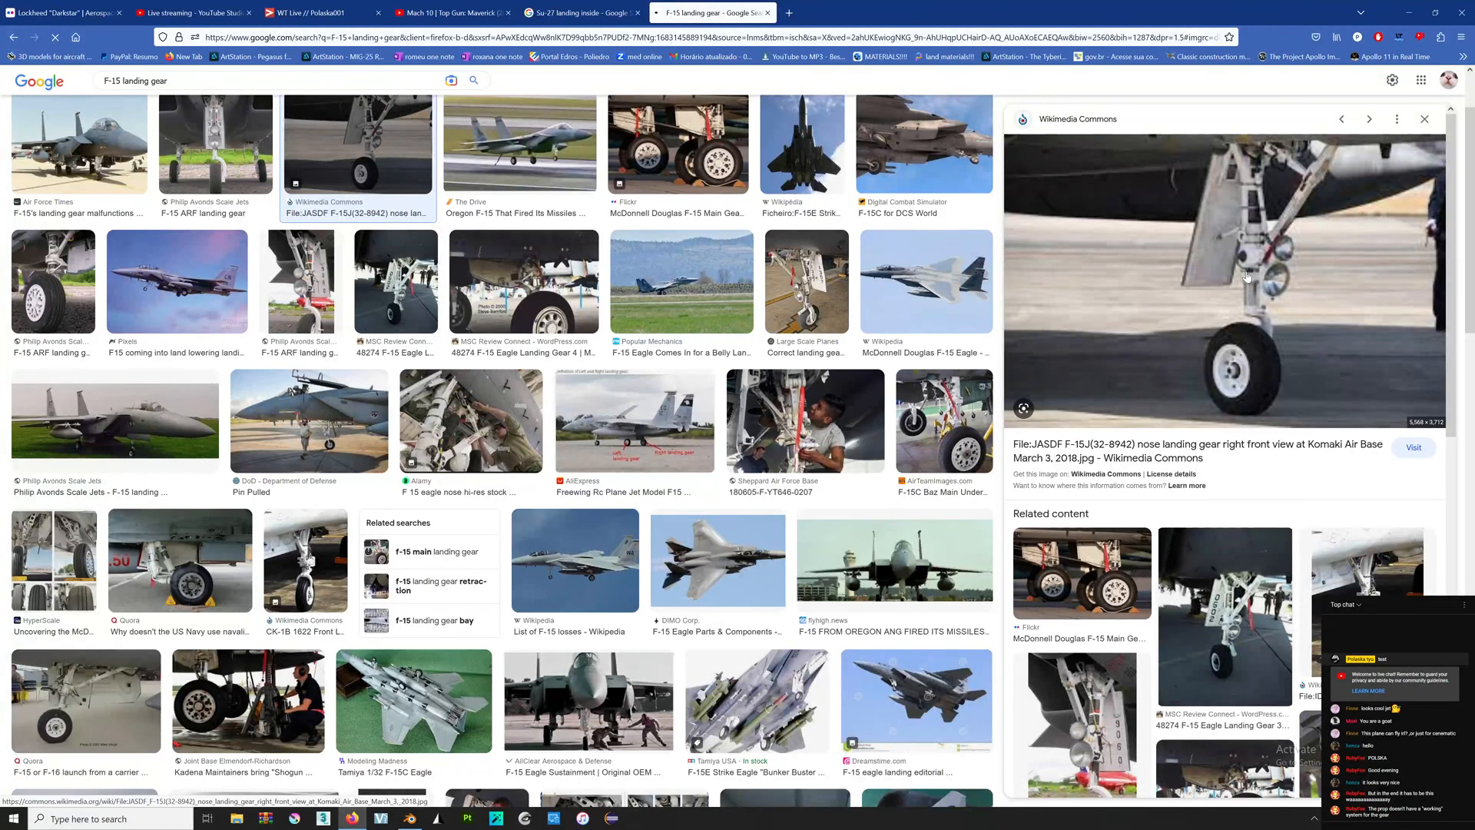
left_click(1233, 309)
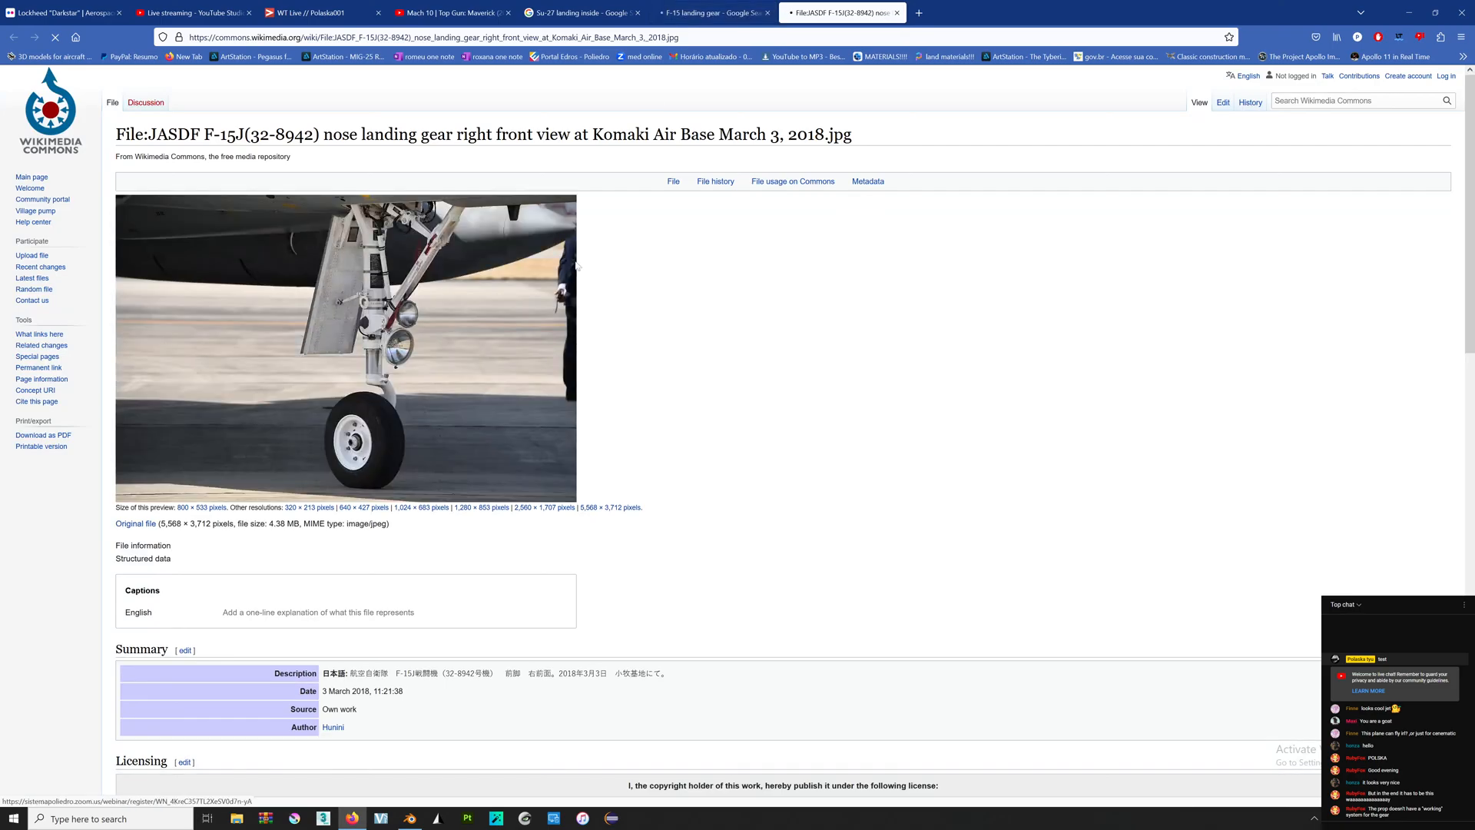
left_click(461, 322)
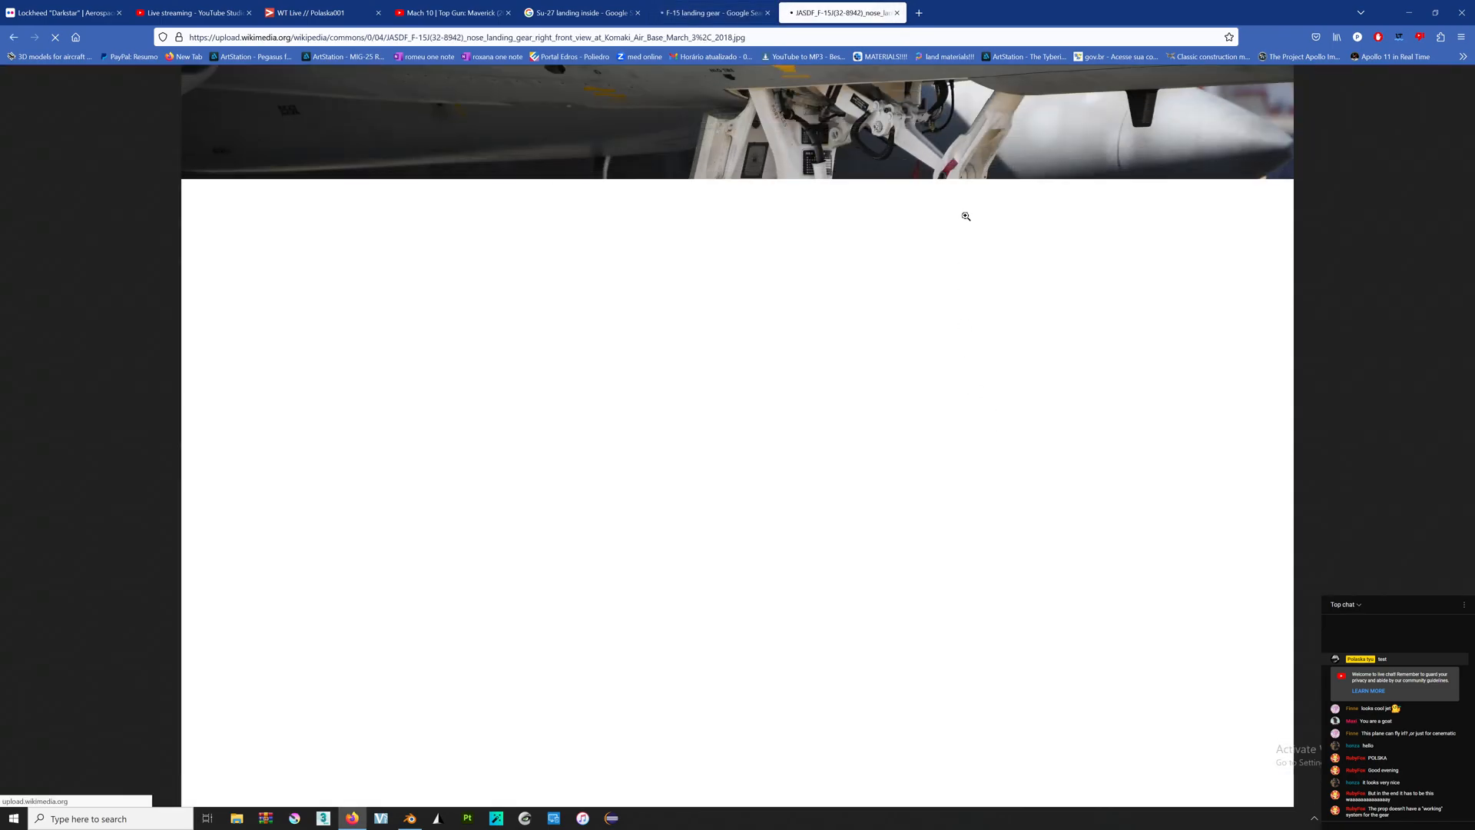
left_click(933, 265)
scroll(933, 272, "up", 3)
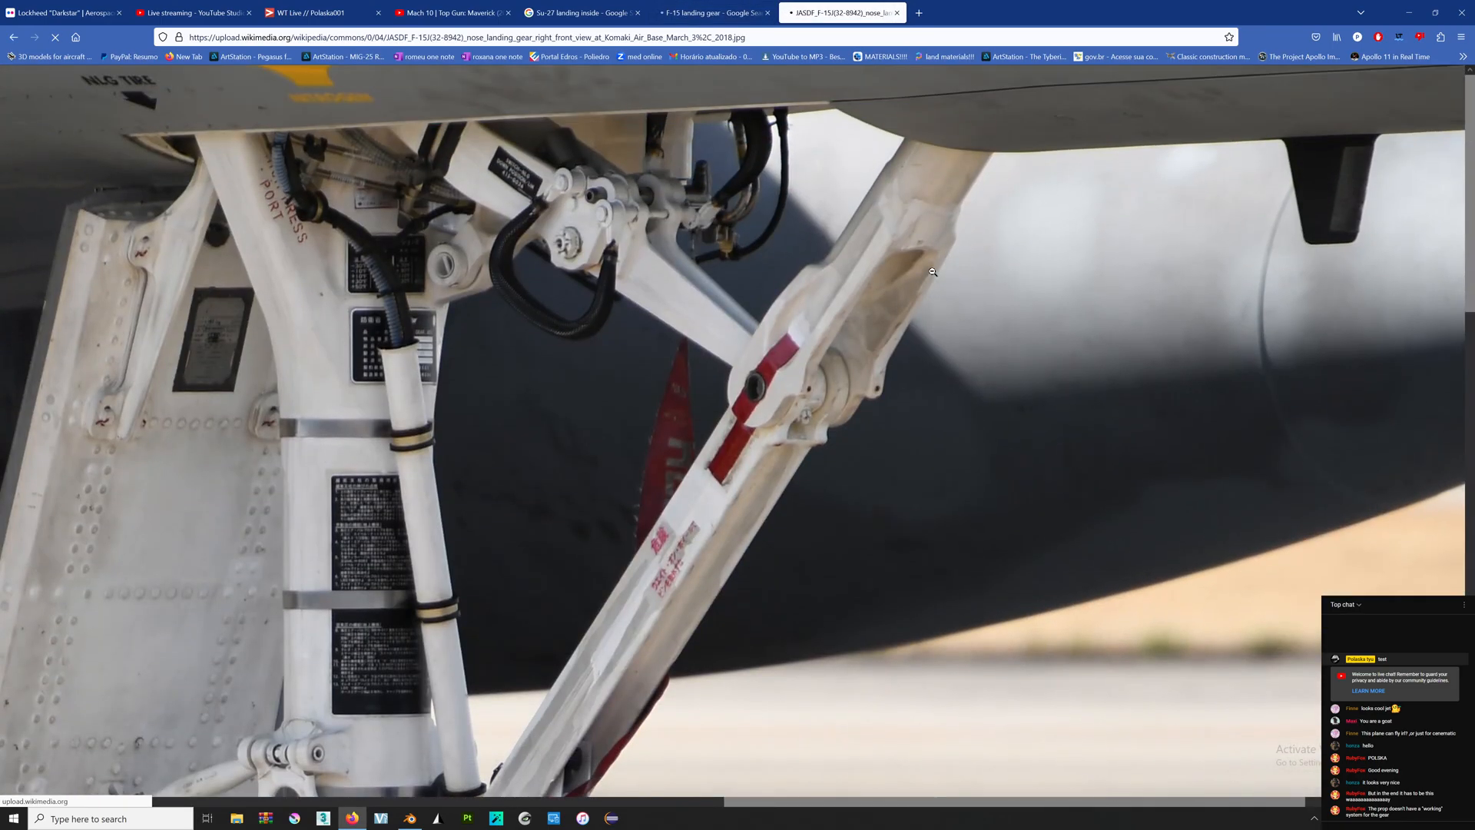
scroll(933, 271, "down", 5, "ctrl")
scroll(933, 271, "up", 1, "ctrl")
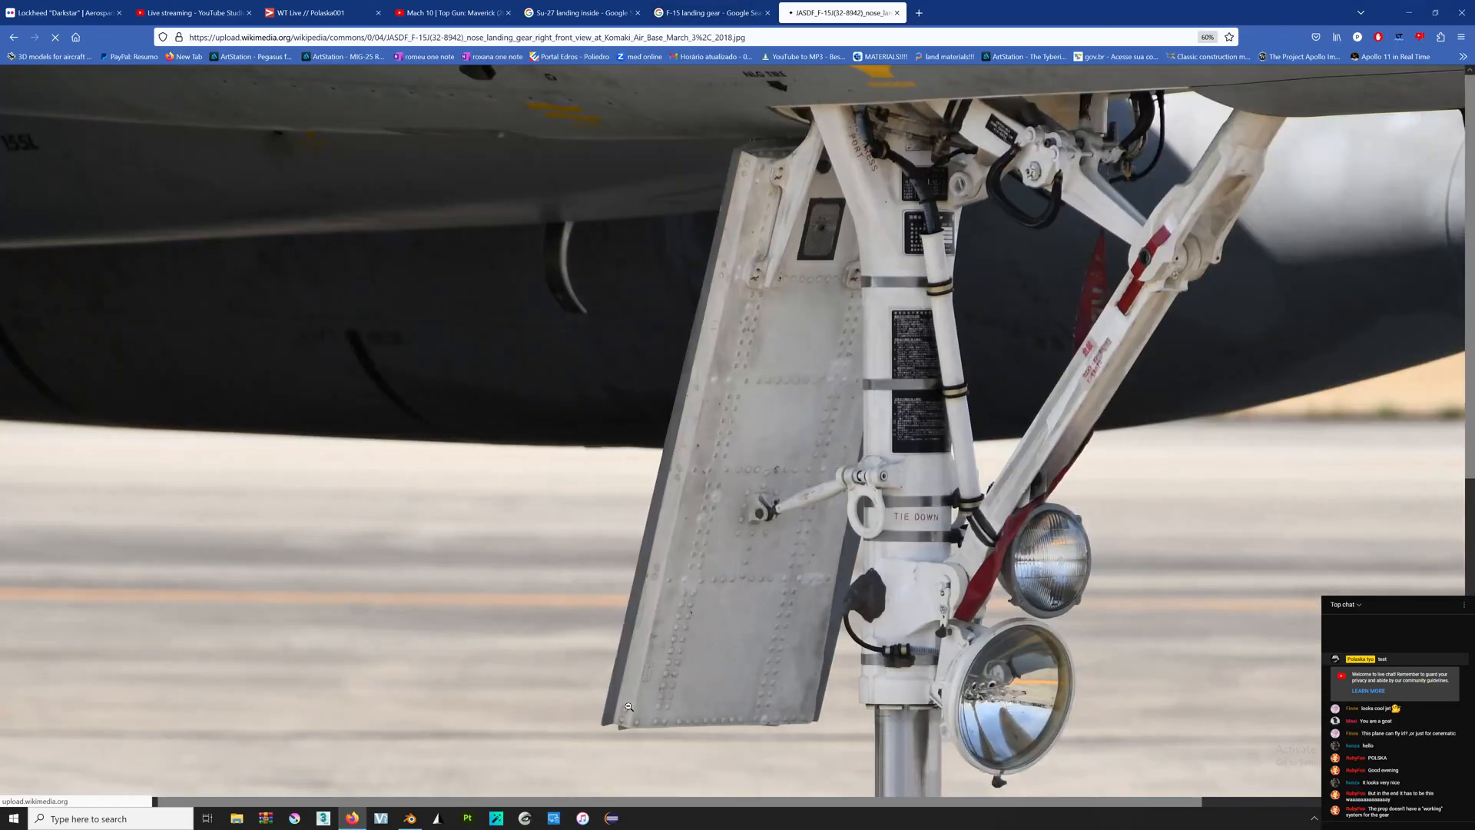
left_click_drag(432, 807, 925, 744)
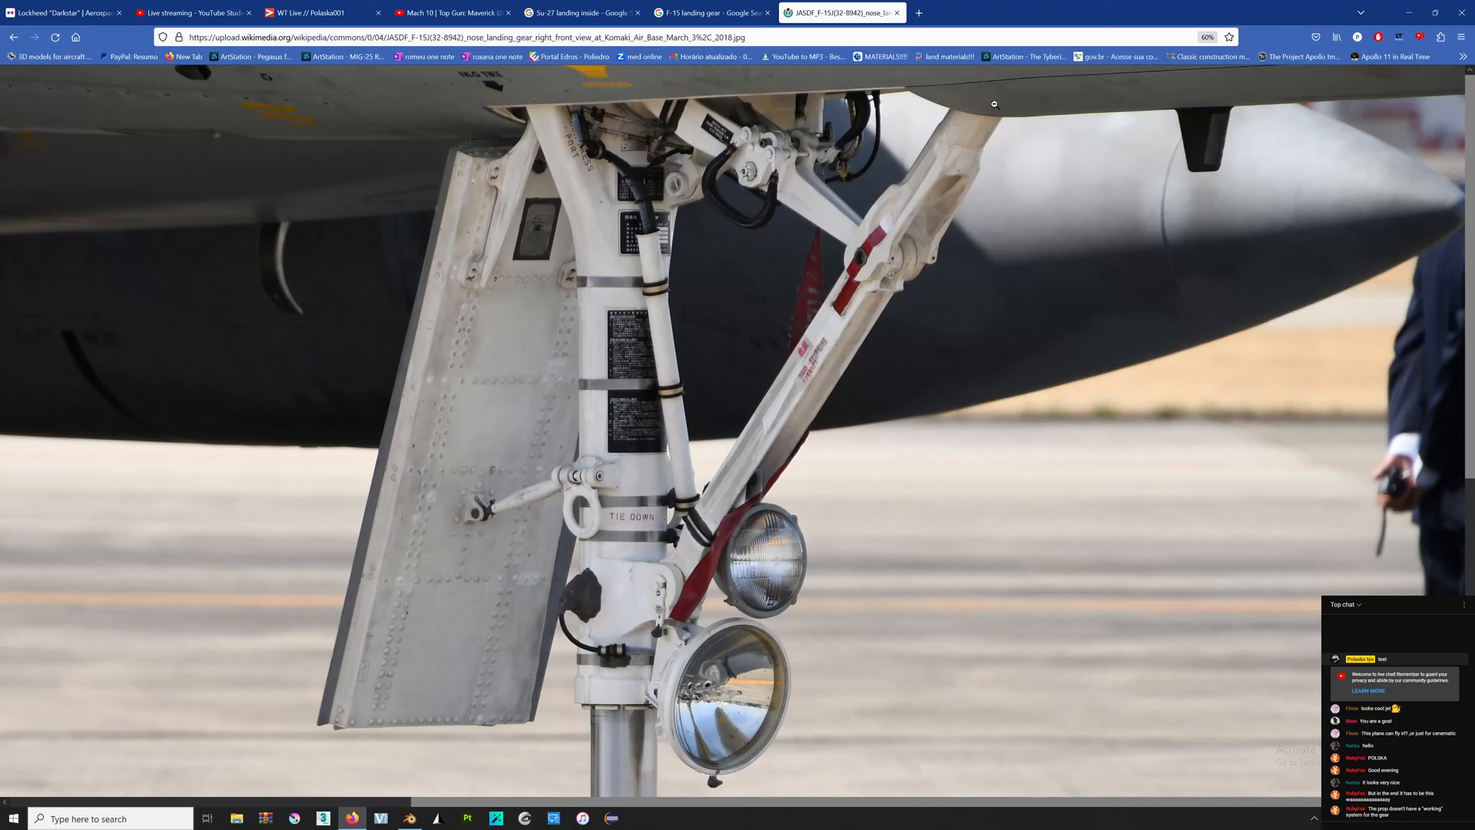
Switch to Blender, delete the keyframes of all objects at frames 1, 50 and 100, and recheck the F-15 photo.
key("alt+Tab")
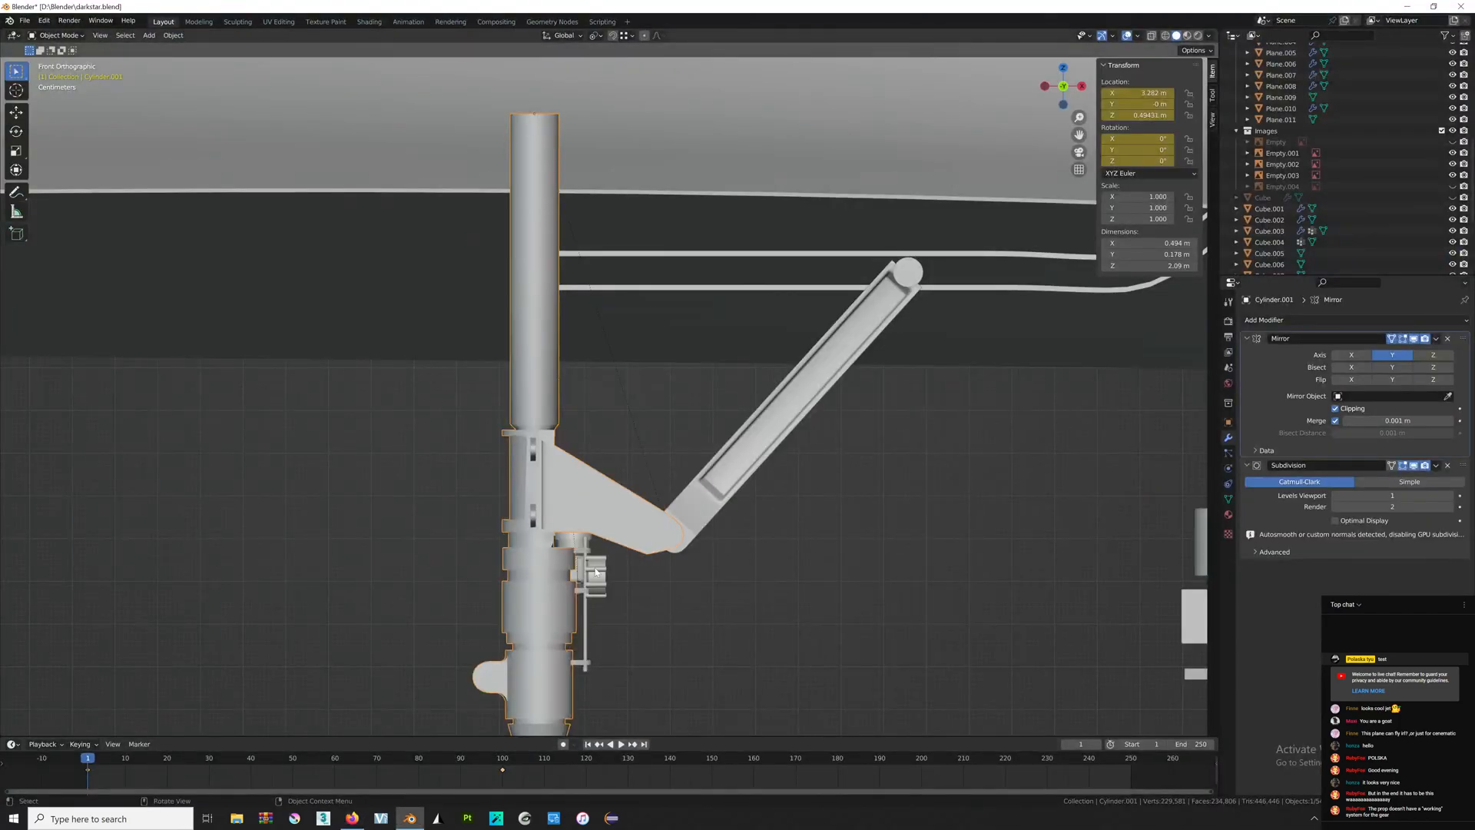
key("a")
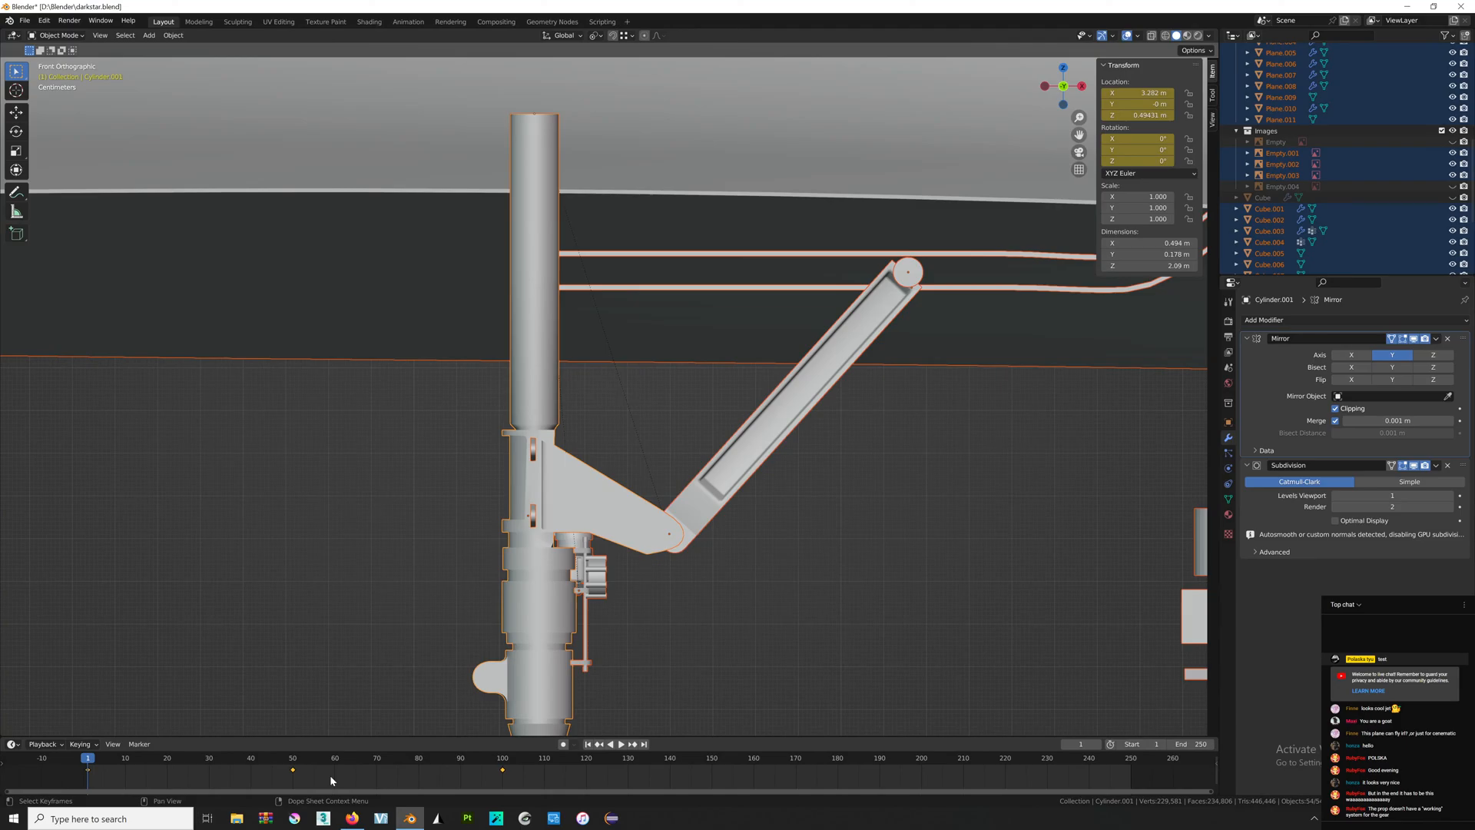
scroll(874, 527, "down", 3)
key("alt+Tab")
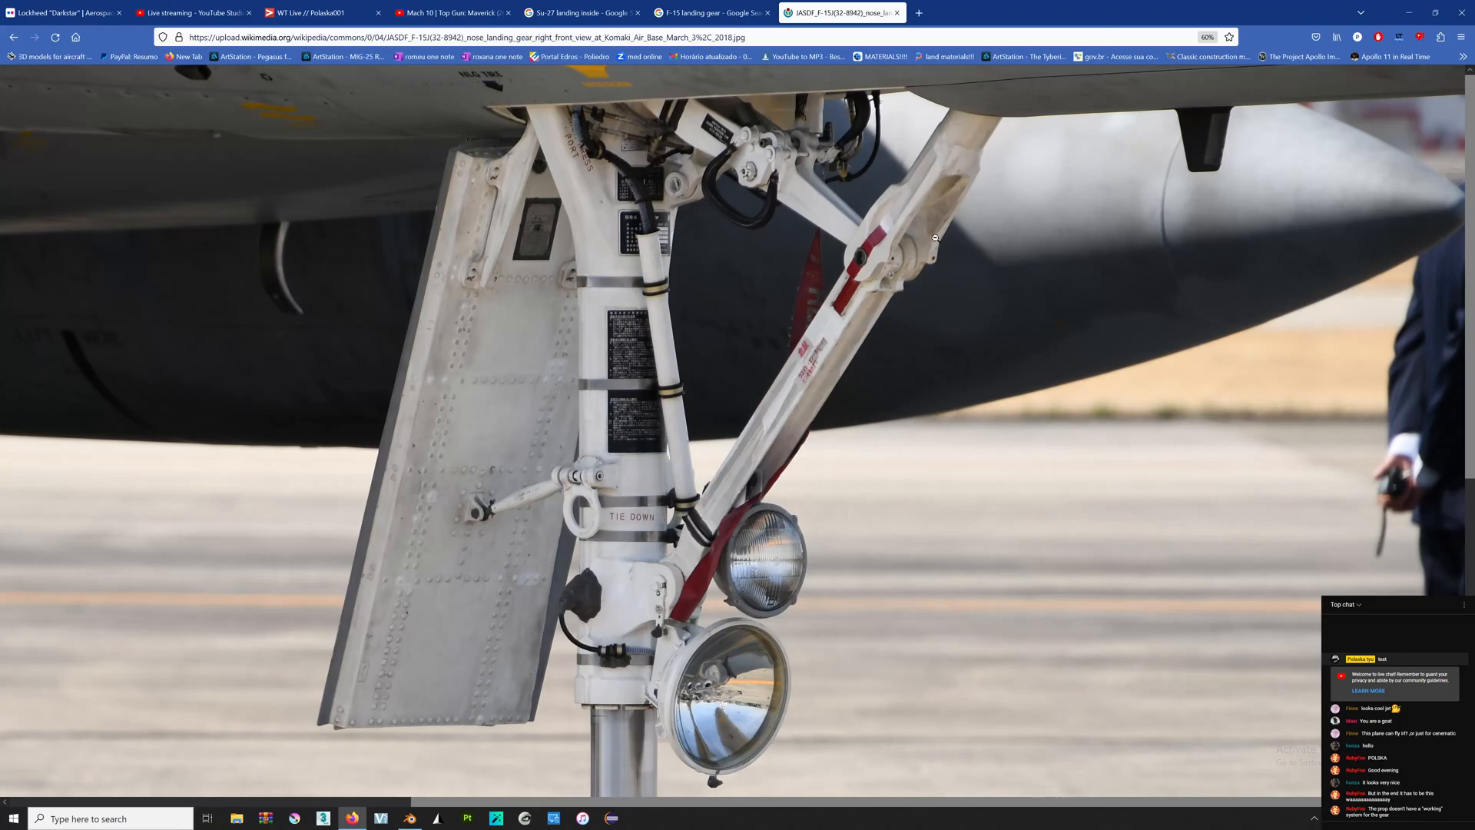
key("alt+Tab")
scroll(766, 431, "up", 4)
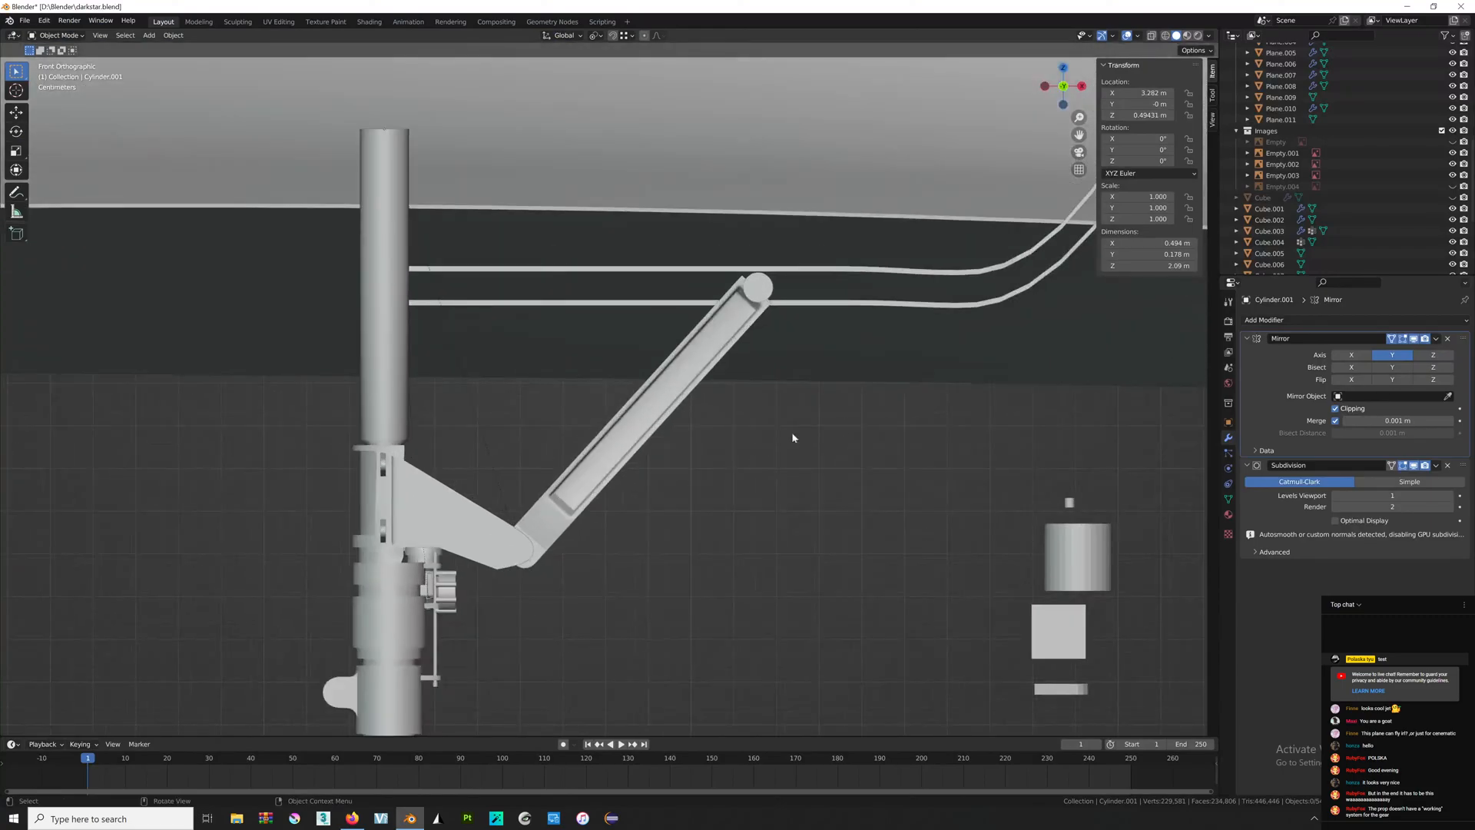
Try stretching the loose cylinder's mesh along Z in Edit Mode with proportional editing, and undo it.
left_click(1076, 552)
scroll(883, 431, "down", 4)
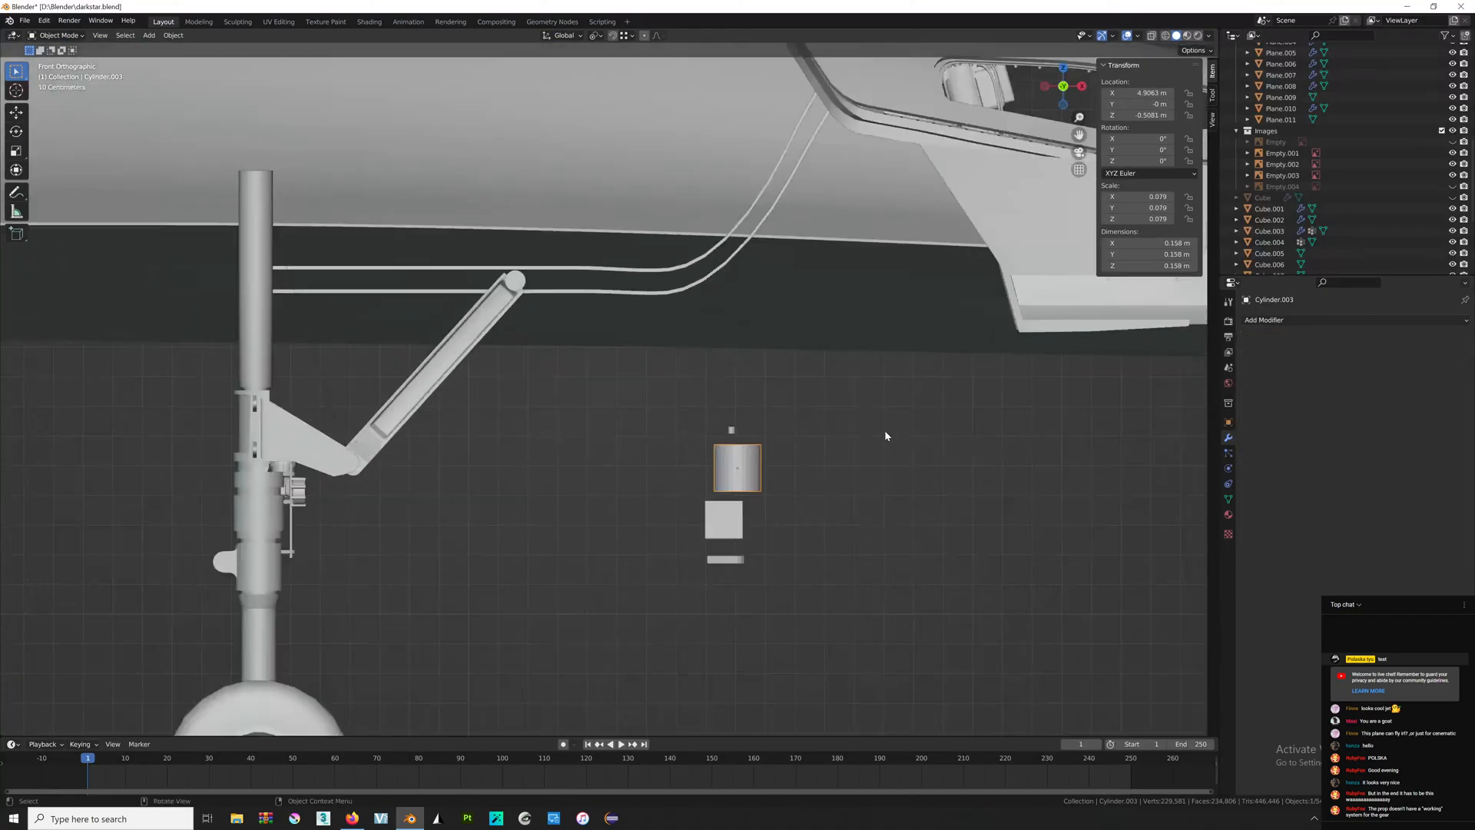
scroll(906, 458, "up", 5)
middle_click_drag(972, 424, 828, 313, "shift")
key("Tab")
key("alt+z")
left_click_drag(534, 419, 730, 510)
scroll(777, 521, "up", 3)
scroll(777, 442, "down", 7)
key("a")
key("s")
key("z")
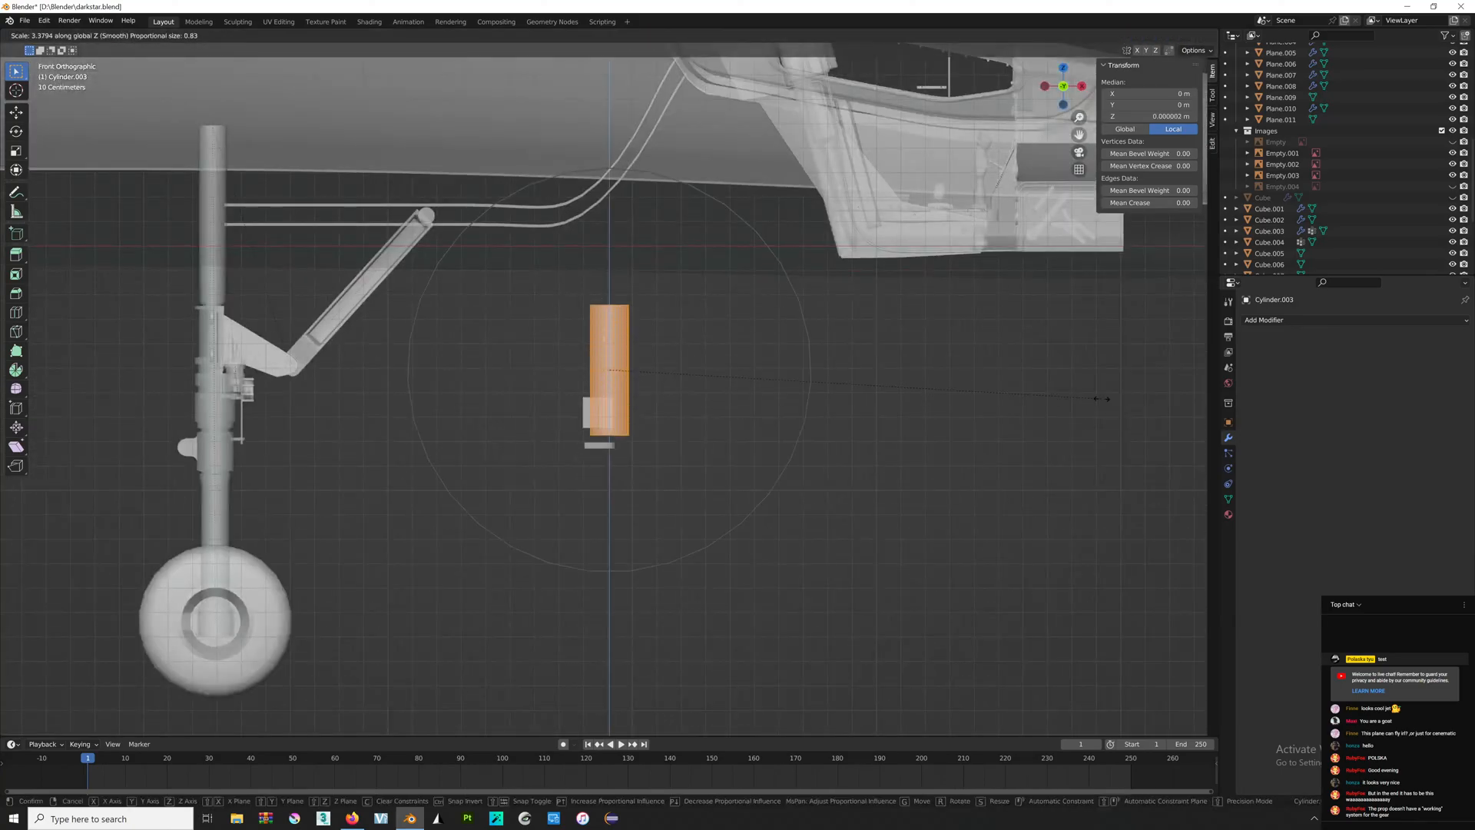
left_click(1072, 400)
key("ctrl+z")
Duplicate the loose cylinder, shrink the copy to a scale of about 0.033, and place it between the brace and the original.
key("Tab")
scroll(781, 423, "up", 3)
key("shift+d")
left_click(517, 339)
scroll(752, 376, "up", 3)
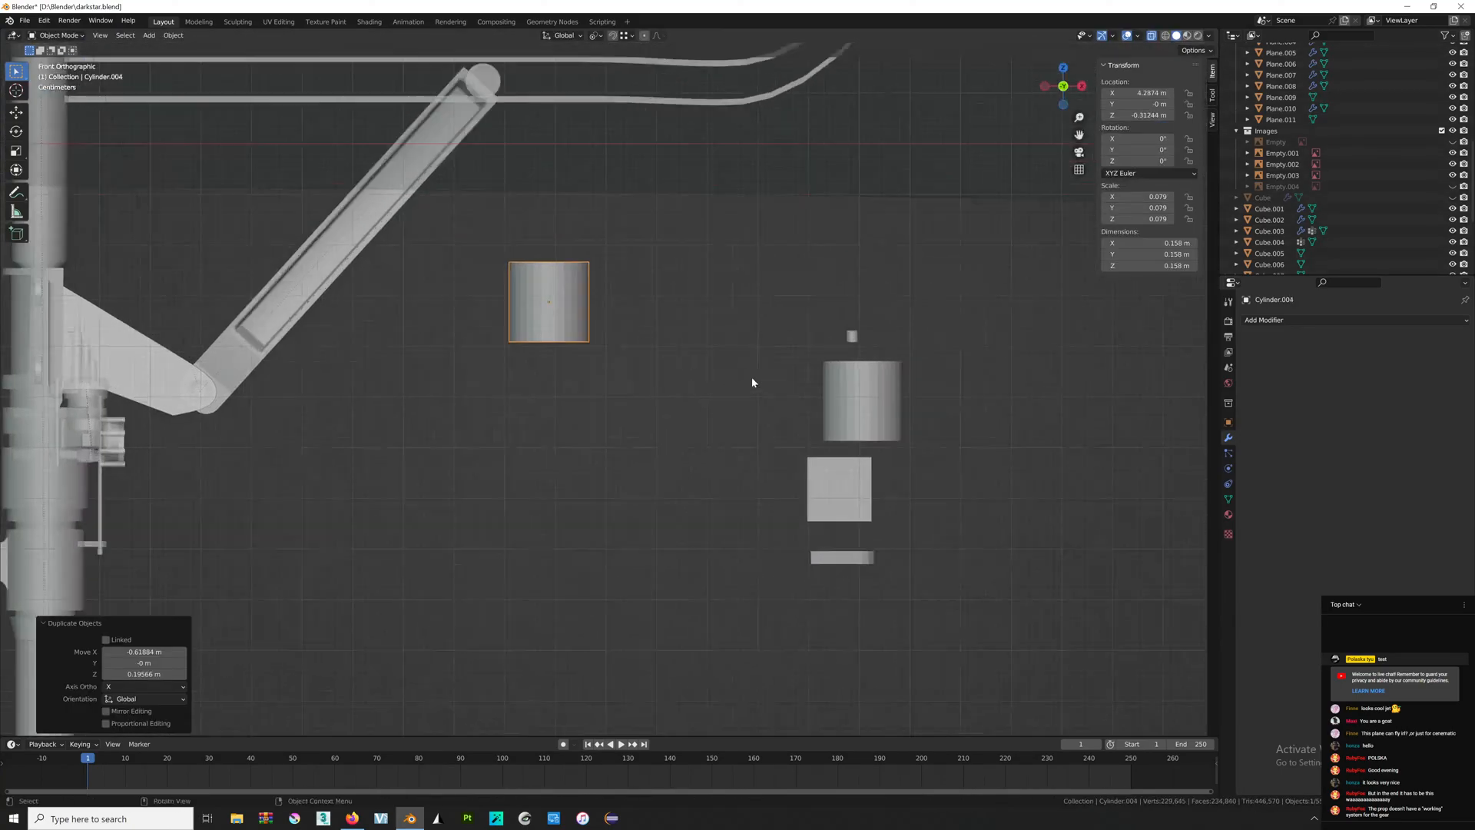
key("s")
left_click(718, 374)
key("g")
left_click(909, 435)
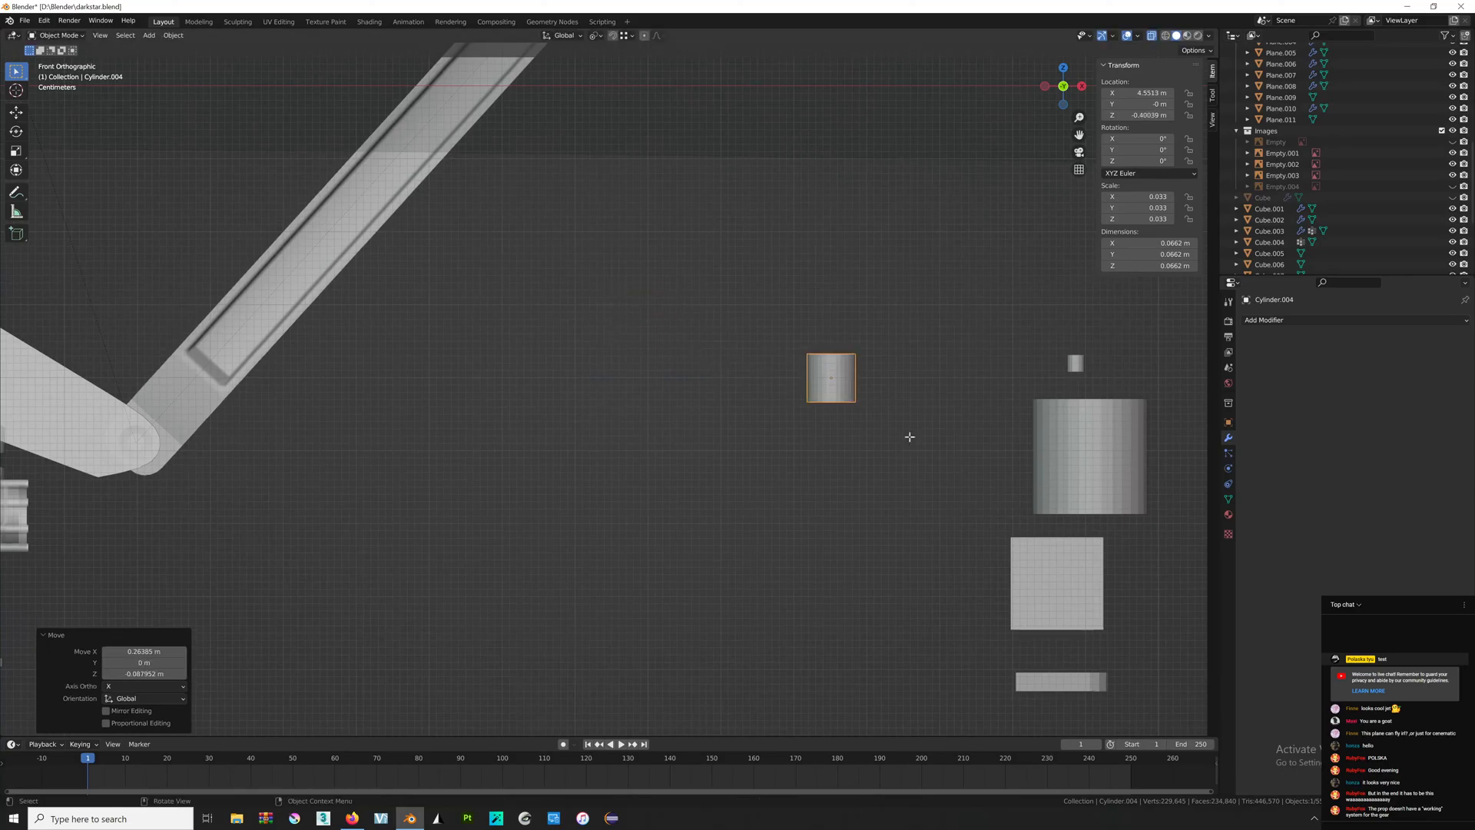
In Edit Mode, stretch the small cylinder along Z by a factor of about 10.67 and inset its faces.
key("Tab")
key("s")
key("z")
left_click(757, 487)
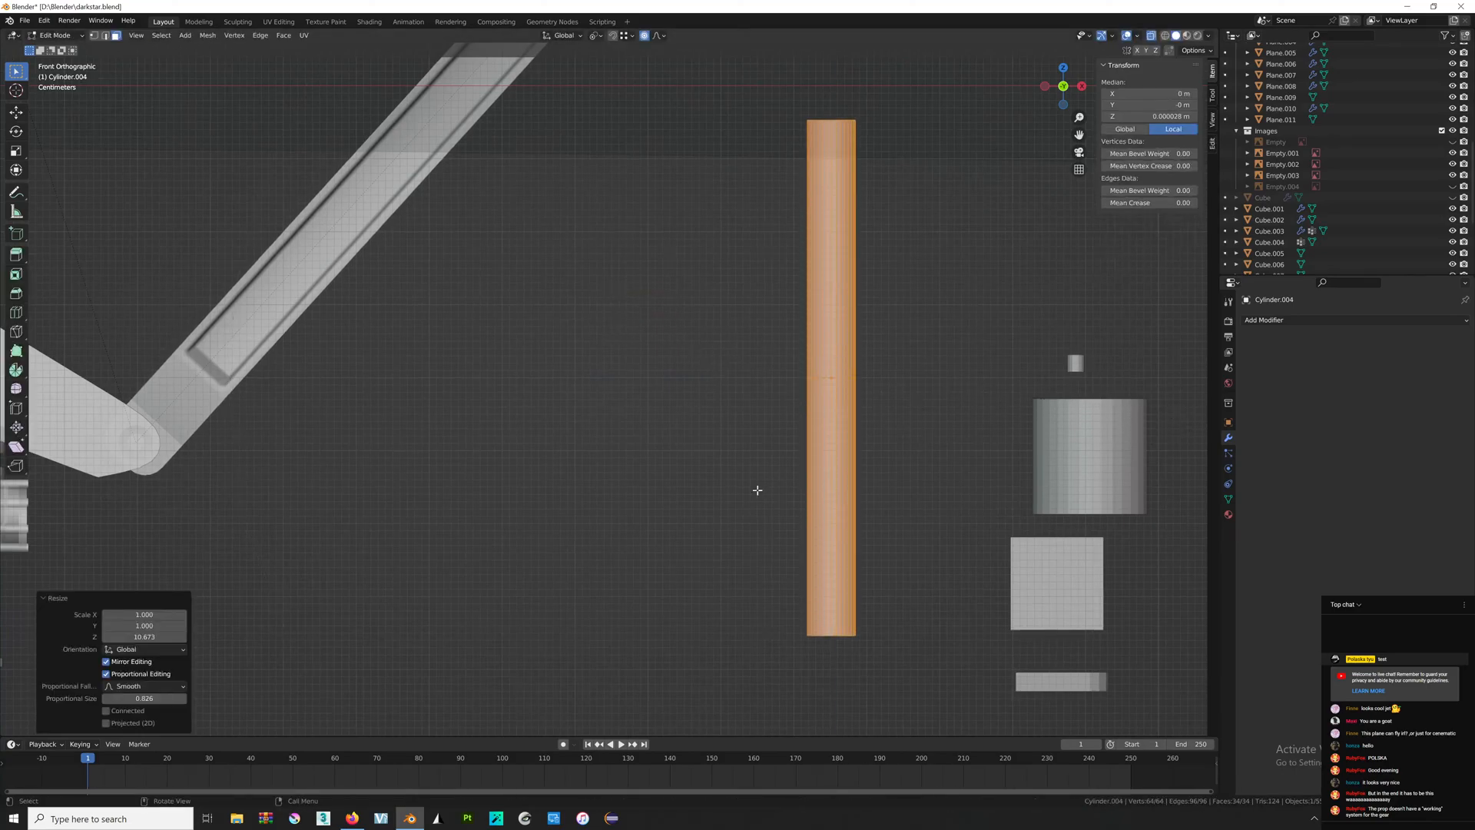
key("i")
left_click(759, 488)
middle_click_drag(812, 604, 664, 453, "shift")
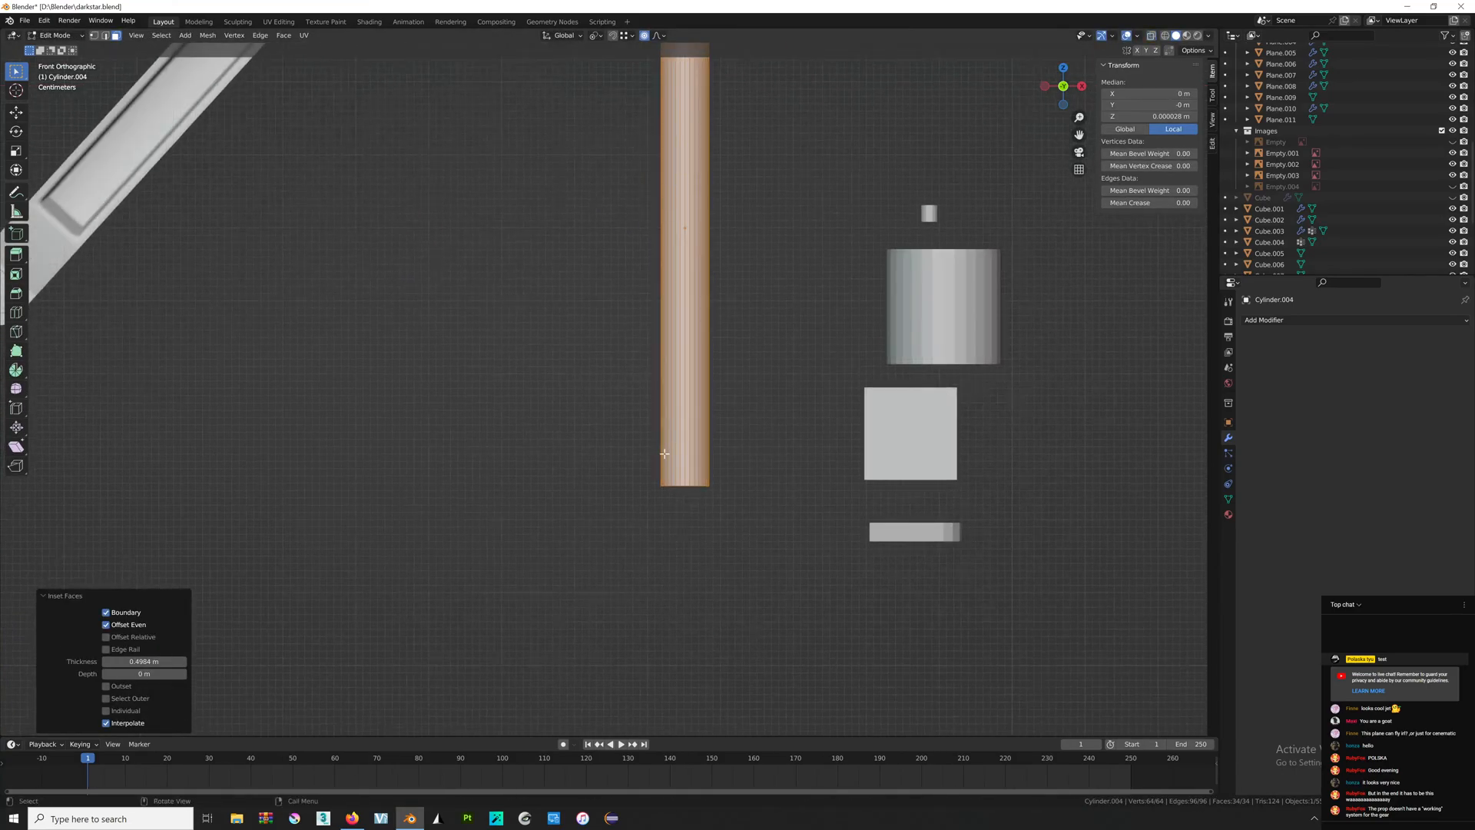
Shorten the tall cylinder's mesh along Z to a factor of 0.509.
key("alt+z")
key("s")
key("z")
left_click(764, 316)
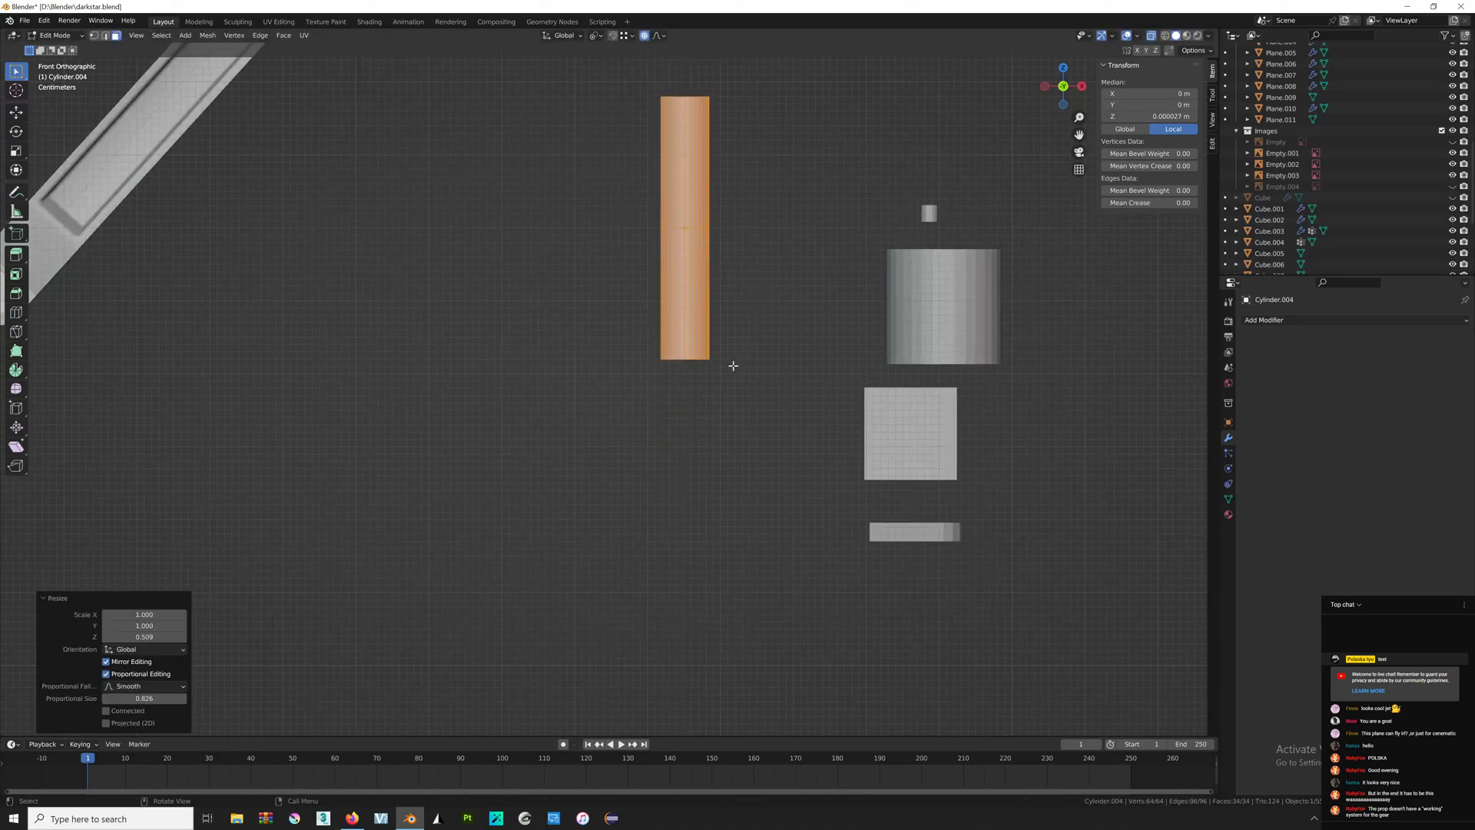
Extrude the cylinder's lower end face, scale it to 0.689, and extrude it down into a thinner rod about 0.33 m long.
left_click(706, 392)
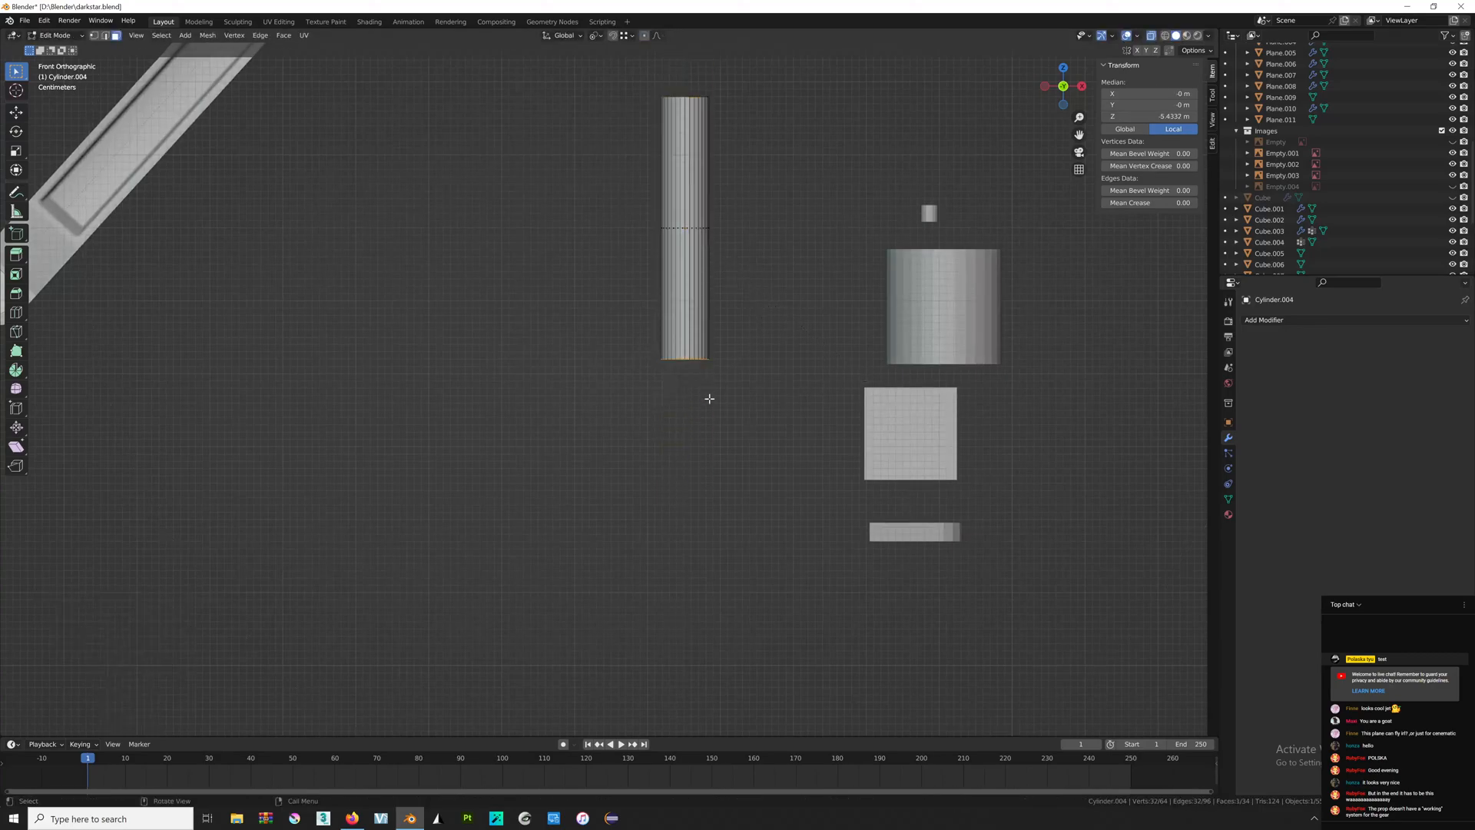
key("s")
left_click(845, 328)
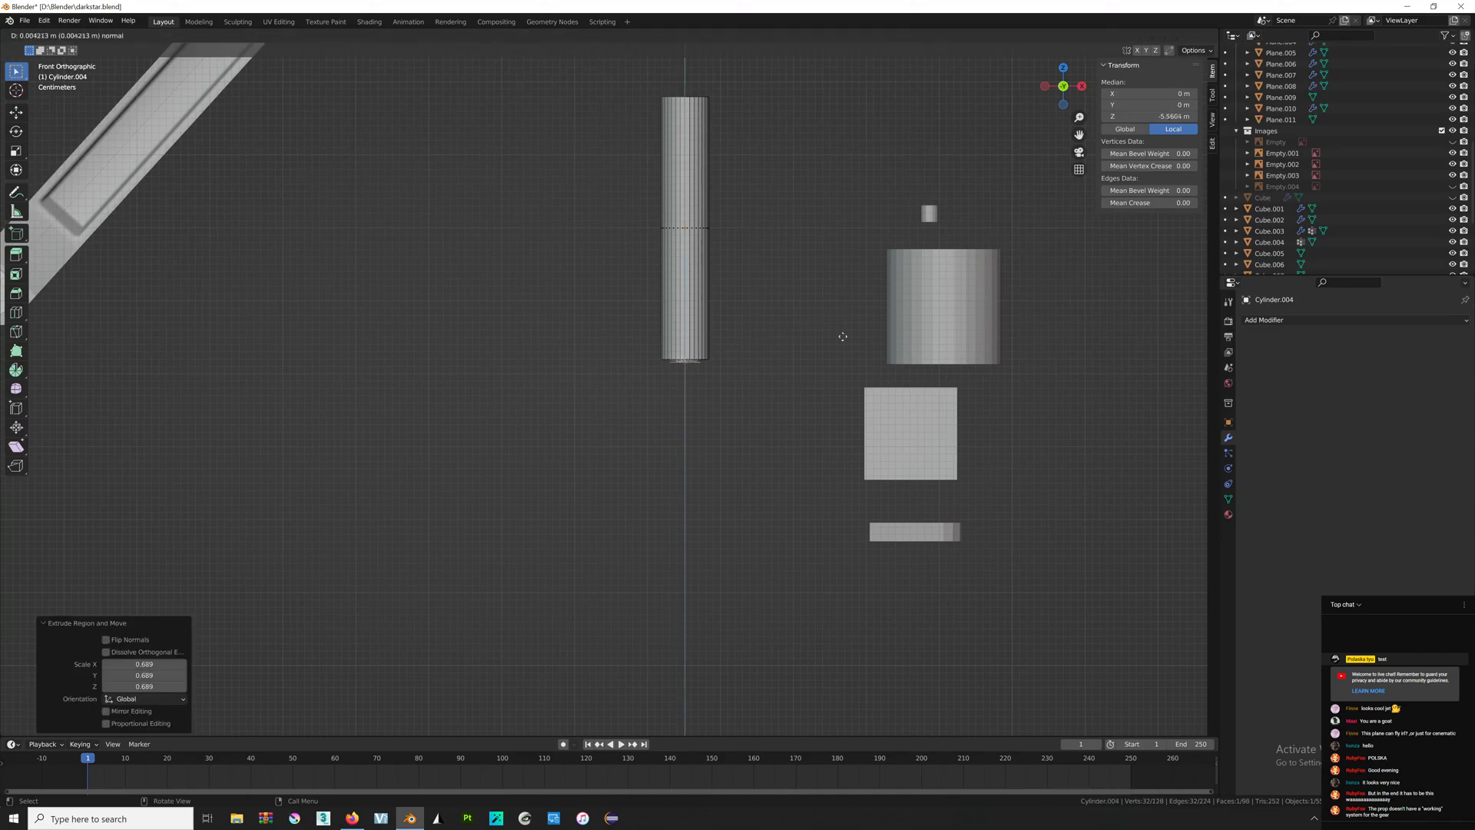
key("e")
left_click(794, 553)
key("Tab")
scroll(801, 497, "down", 3)
middle_click_drag(801, 497, 792, 436, "shift")
scroll(786, 408, "up", 3)
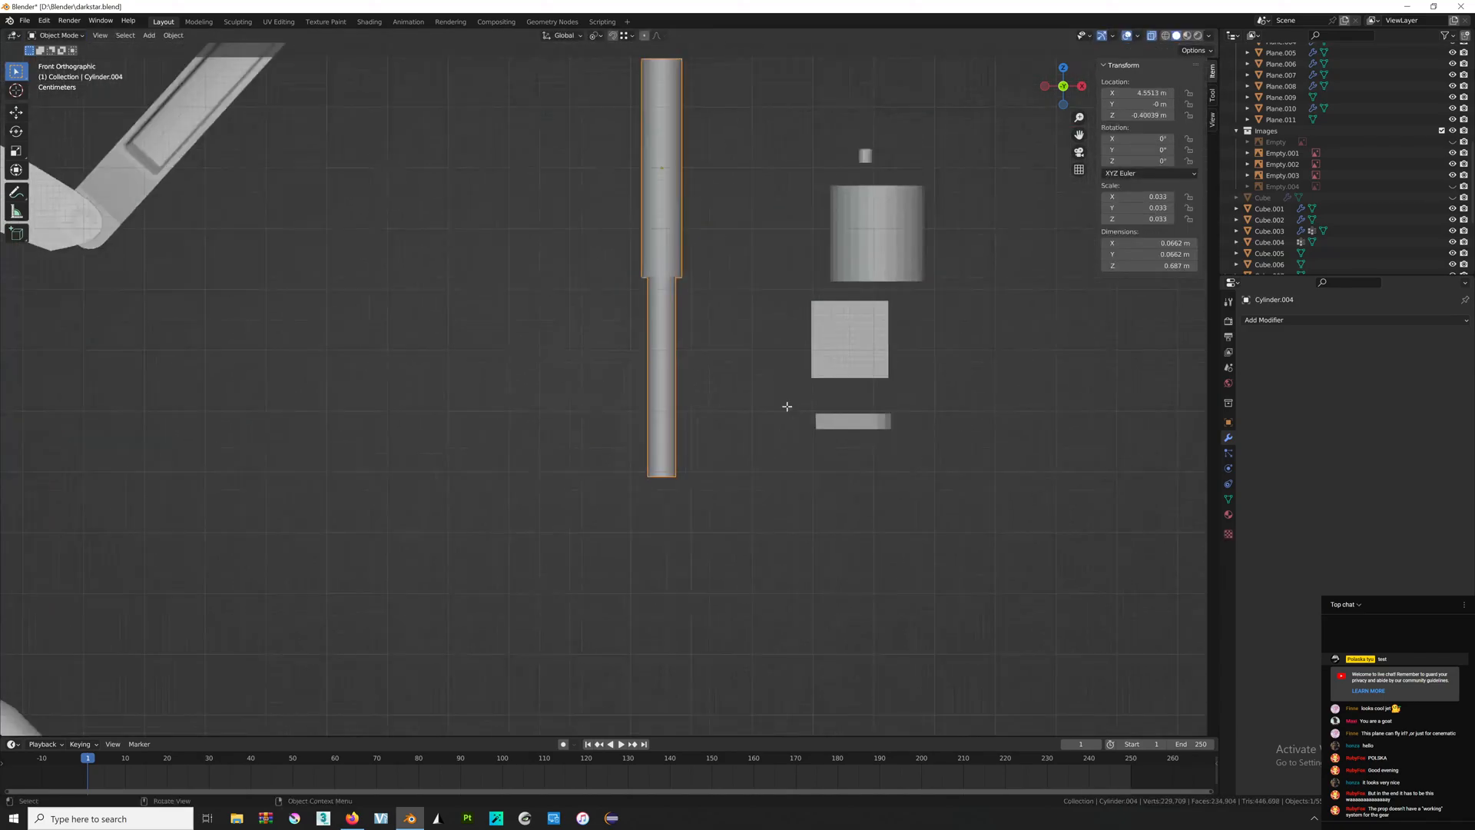
Select the thinner lower rod of the mesh and separate it into its own object.
key("Tab")
key("alt+z")
left_click_drag(596, 359, 701, 450)
key("alt+z")
left_click_drag(568, 337, 746, 547)
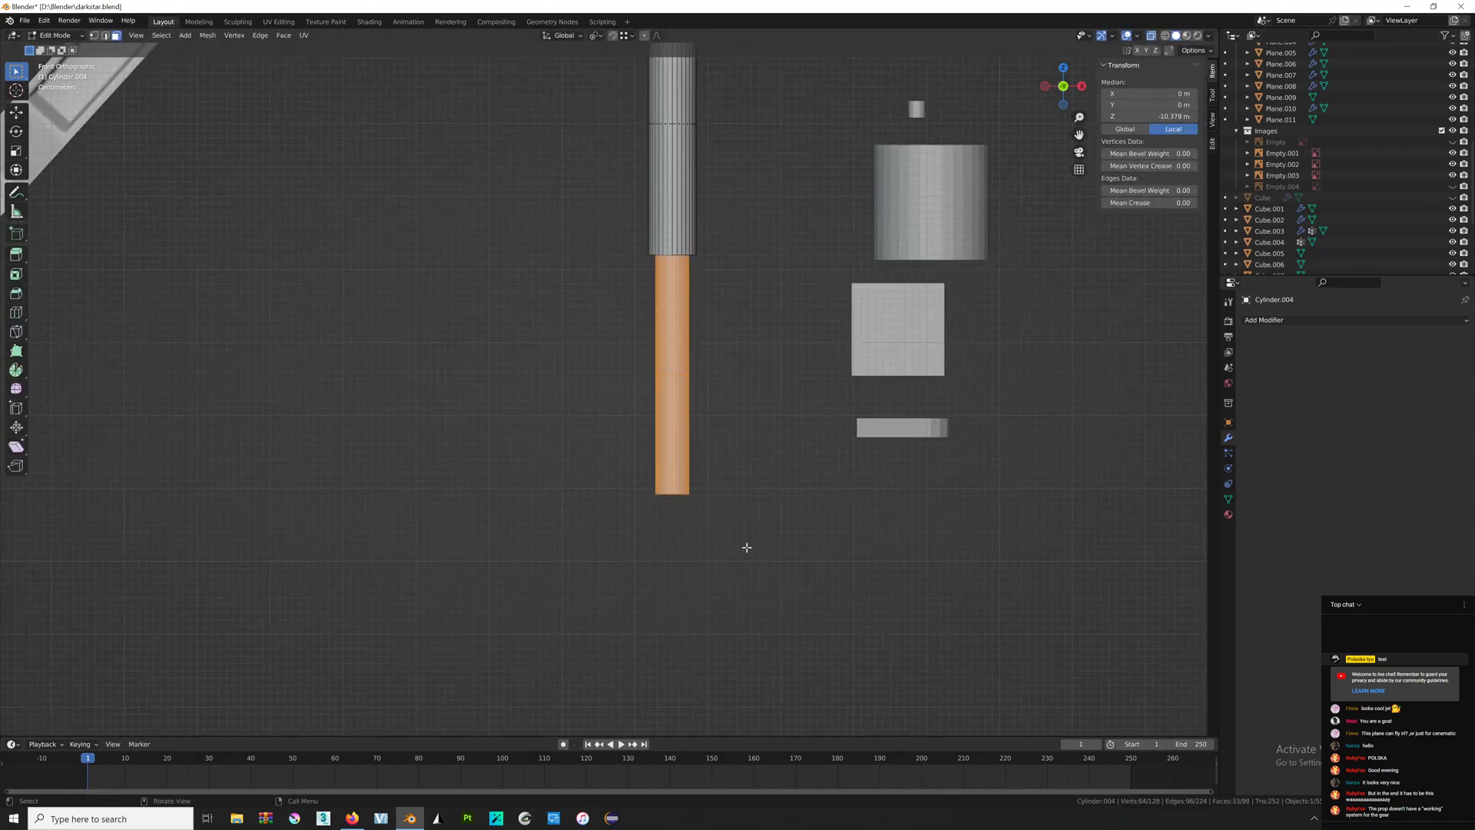
mouse_move(732, 532)
middle_mouse_down()
mouse_move(751, 398)
mouse_move(772, 439)
mouse_move(744, 462)
mouse_move(747, 522)
middle_mouse_up()
key("p")
left_click(772, 441)
key("Tab")
key("alt+z")
Parent the thin rod to the thicker cylinder above it using the Object option.
left_click(696, 386)
left_click(678, 330)
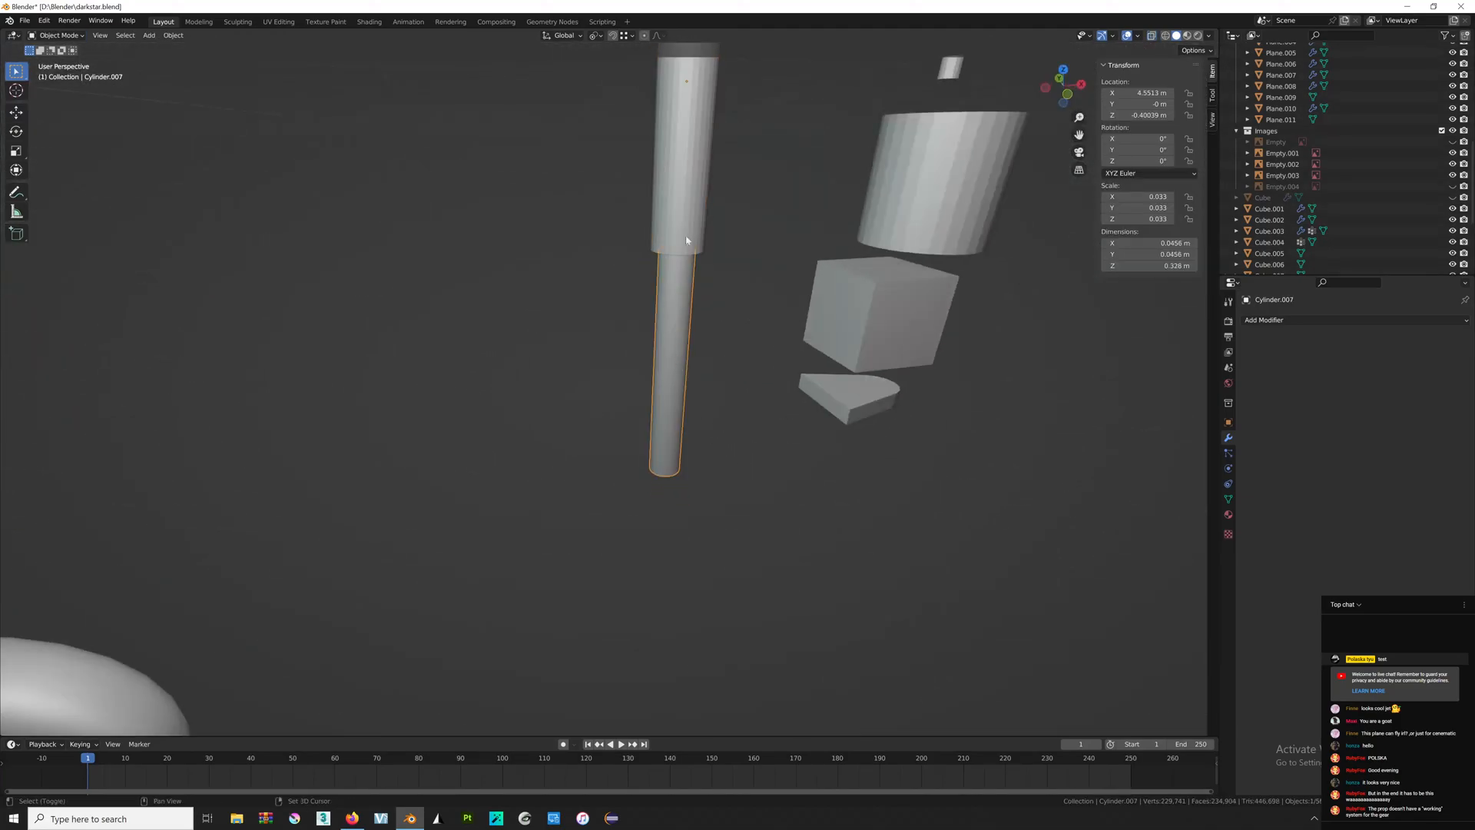
left_click(686, 230, "shift")
key("ctrl+p")
left_click(687, 210)
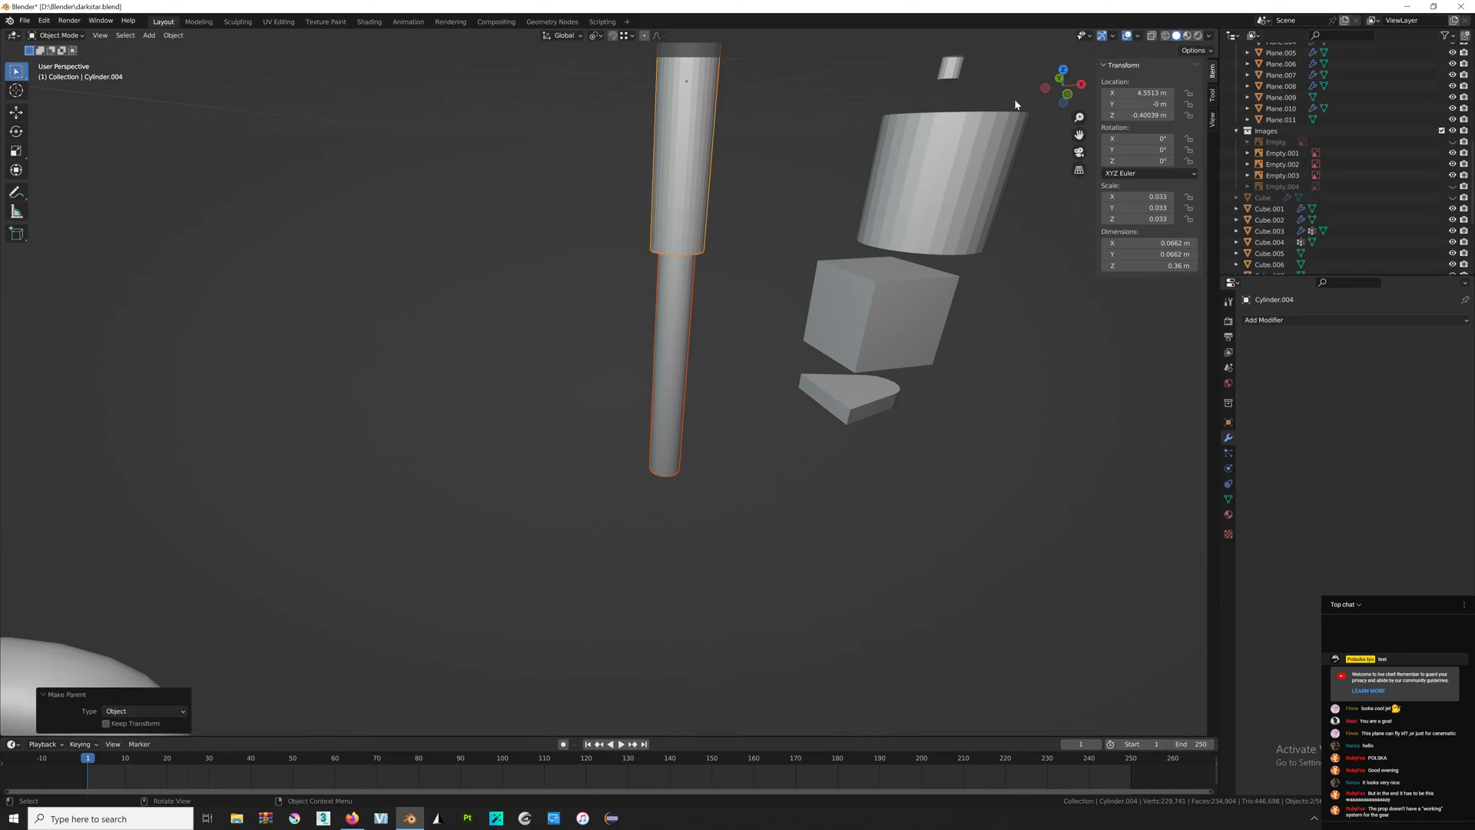
In front view, move the thick cylinder with its rod up towards the brace's upper end.
left_click(1067, 94)
scroll(952, 179, "down", 1)
middle_click_drag(720, 244, 717, 554, "shift")
left_click(673, 483)
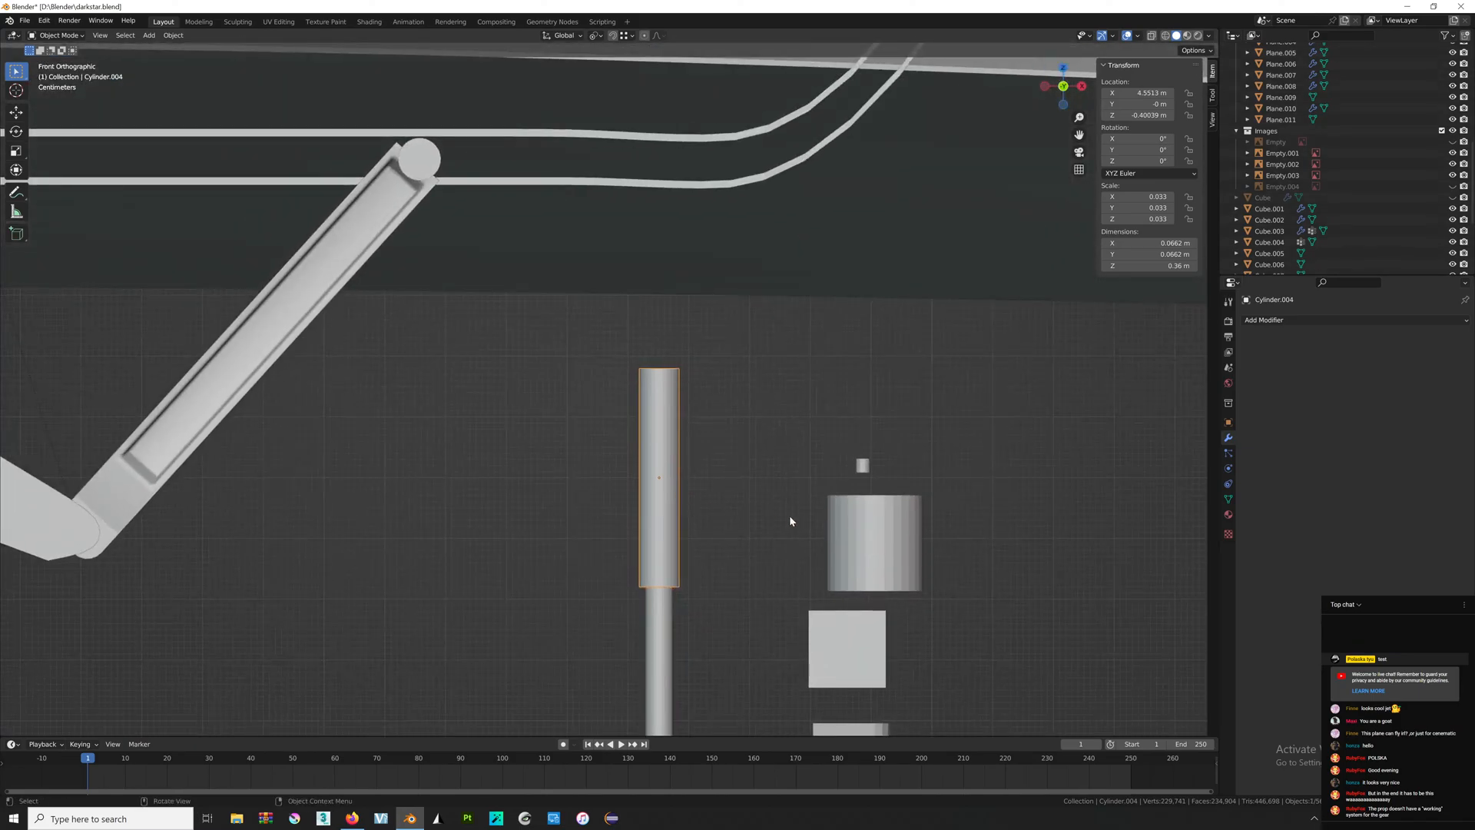
key("g")
left_click(637, 228)
Try rotating the two-part cylinder in front view, and undo the rotation.
scroll(694, 86, "up", 1)
middle_click_drag(695, 87, 696, 313, "shift")
key("r")
left_click(805, 354)
key("ctrl+z")
Move the two-part cylinder up about 0.37 m so it stands beside the brace's upper end.
scroll(809, 378, "down", 2)
key("g")
left_click(639, 234)
scroll(639, 234, "up", 1)
middle_click_drag(639, 235, 741, 484, "shift")
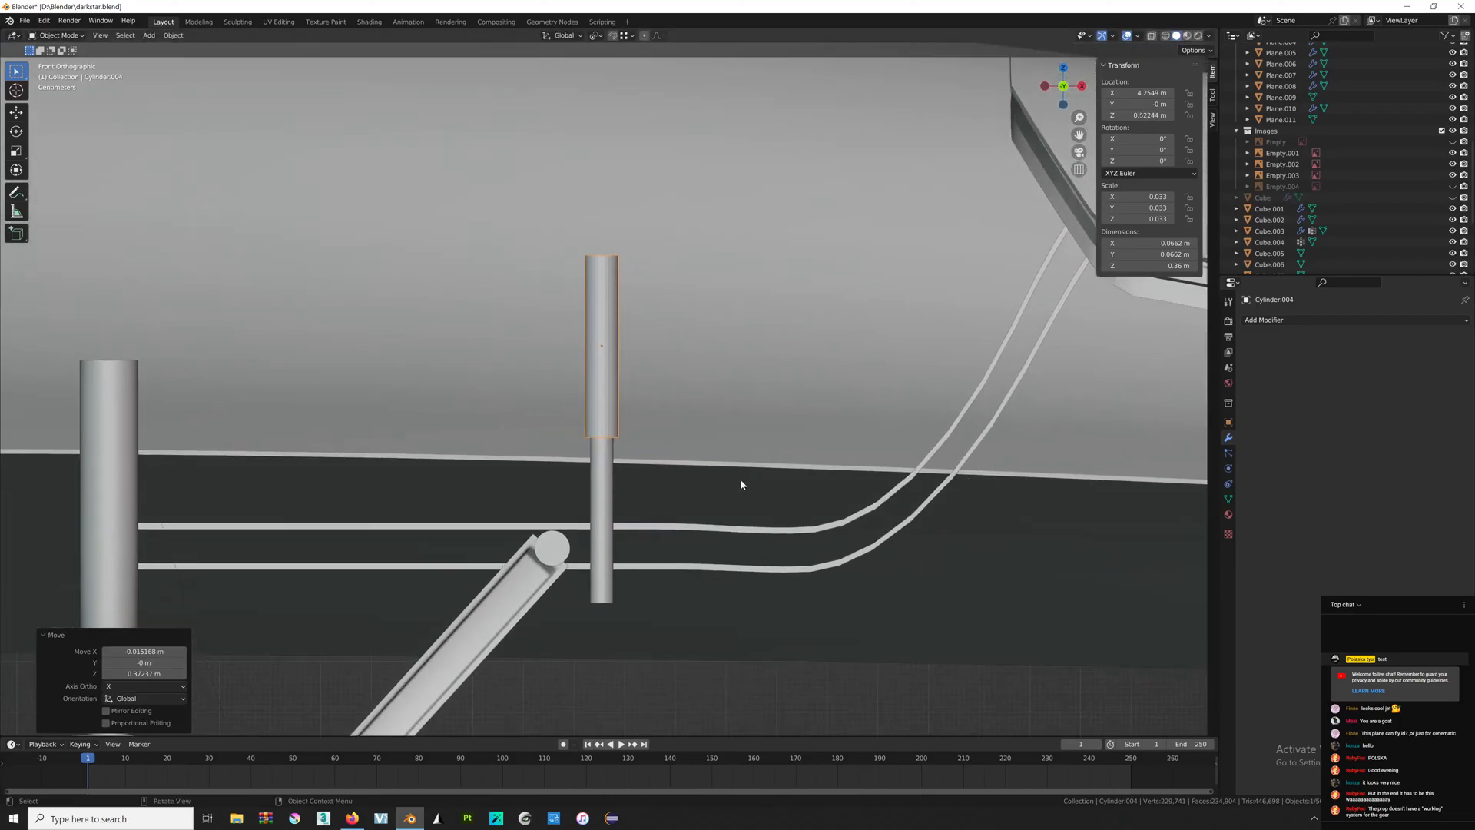
Try rotating the raised cylinder and rod again, and undo it.
key("r")
left_click(628, 570)
key("ctrl+z")
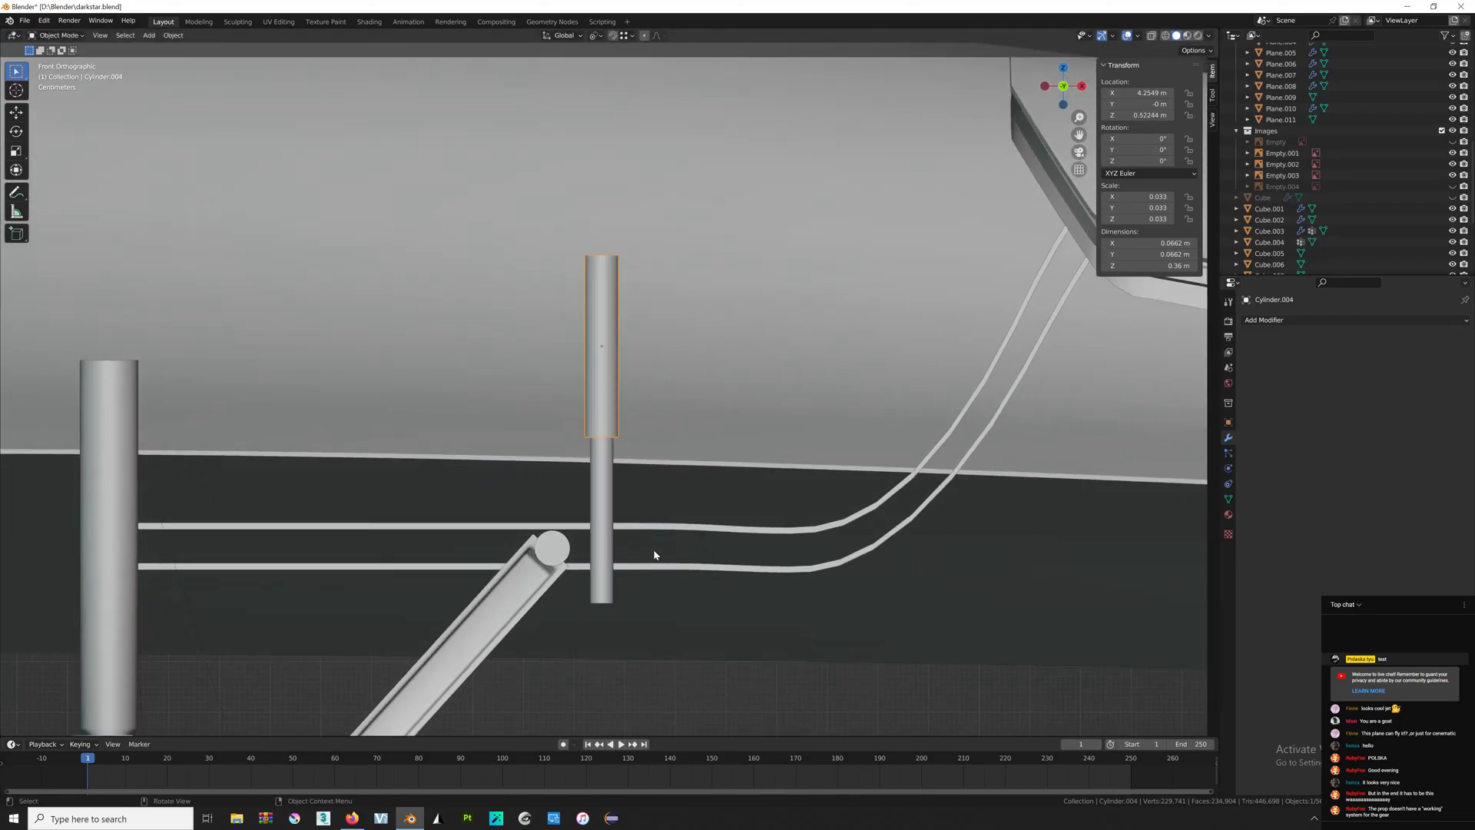
Move the two-part cylinder to about X 4.158 m, Z 0.619 m so its rod ends on the brace's upper pin.
scroll(653, 550, "up", 1)
middle_click_drag(653, 550, 683, 449, "shift")
key("g")
left_click(627, 439)
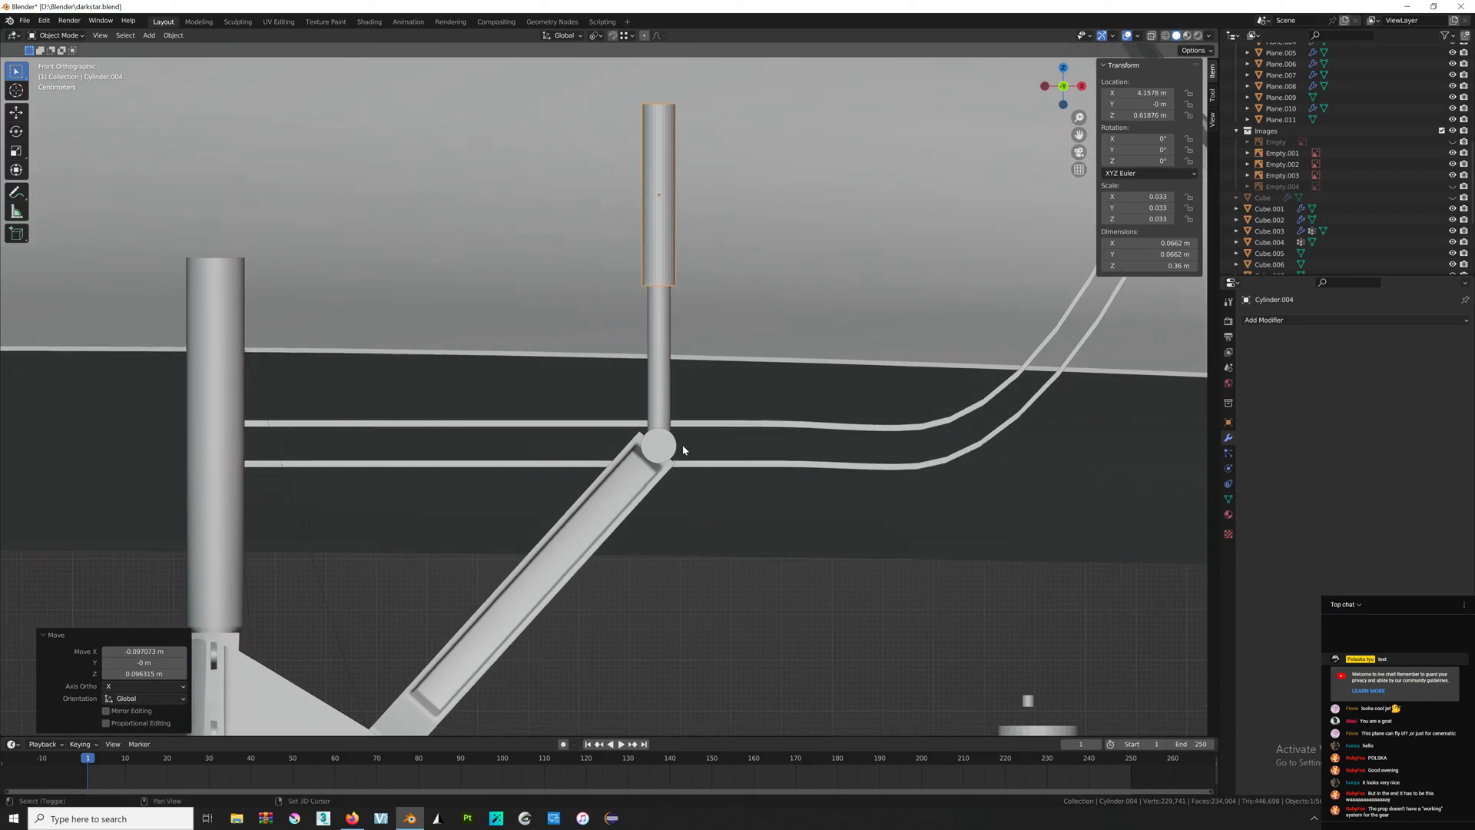
Try parenting the brace's upper pin to the thin rod with the Object option.
left_click(670, 451)
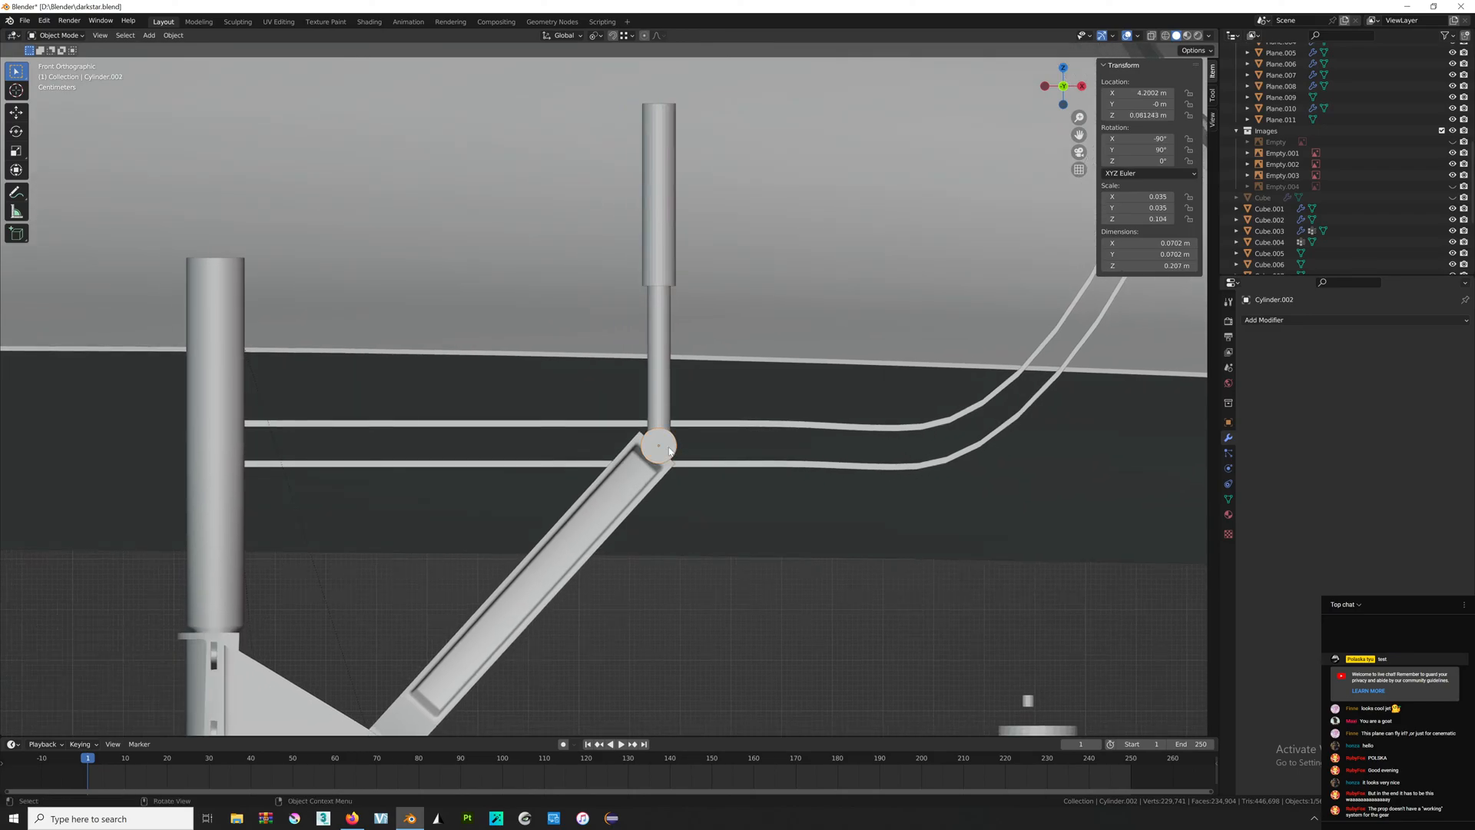
middle_click_drag(629, 153, 690, 282, "shift")
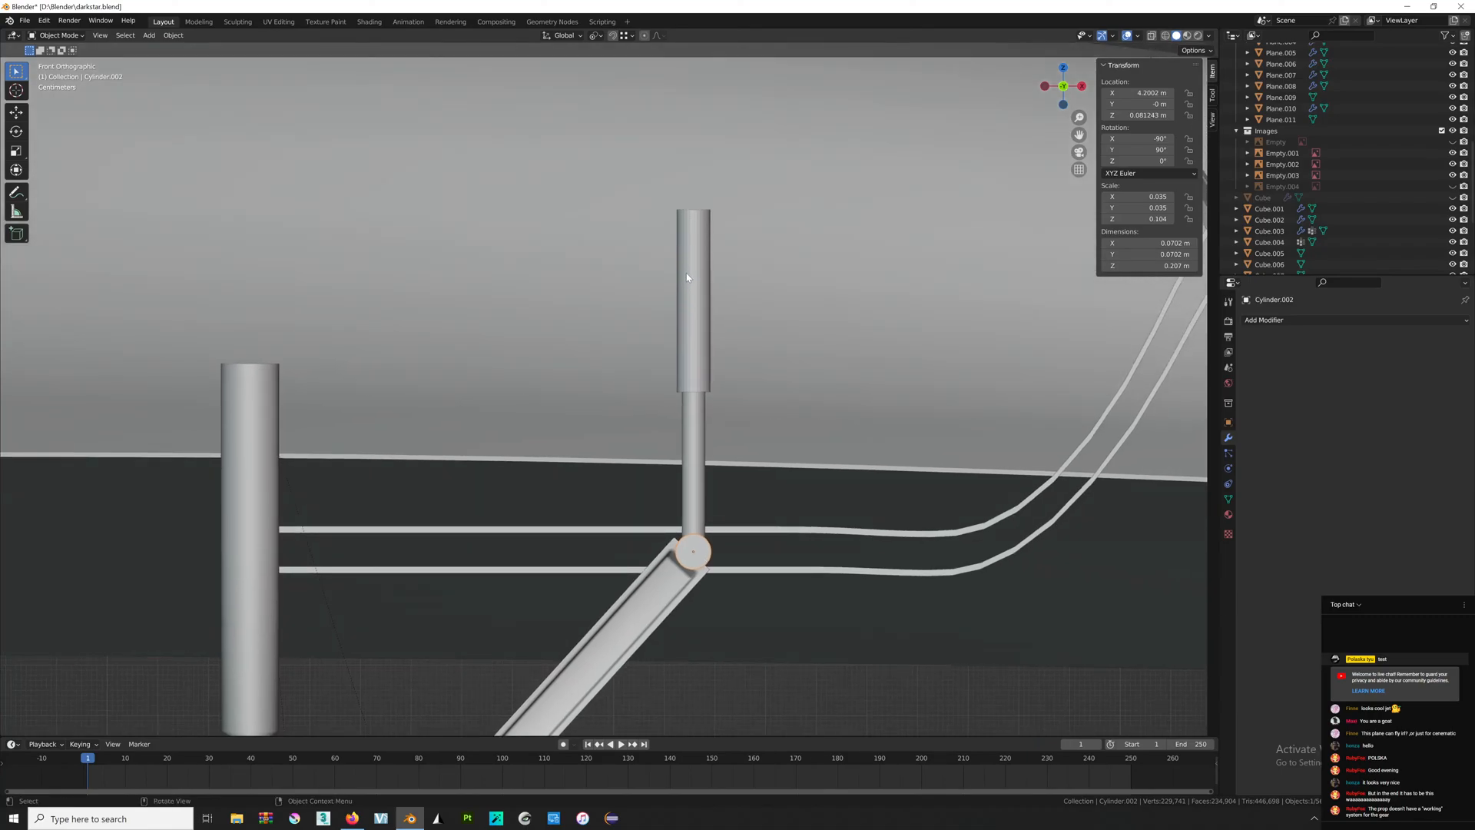
left_click(275, 406)
left_click(664, 578)
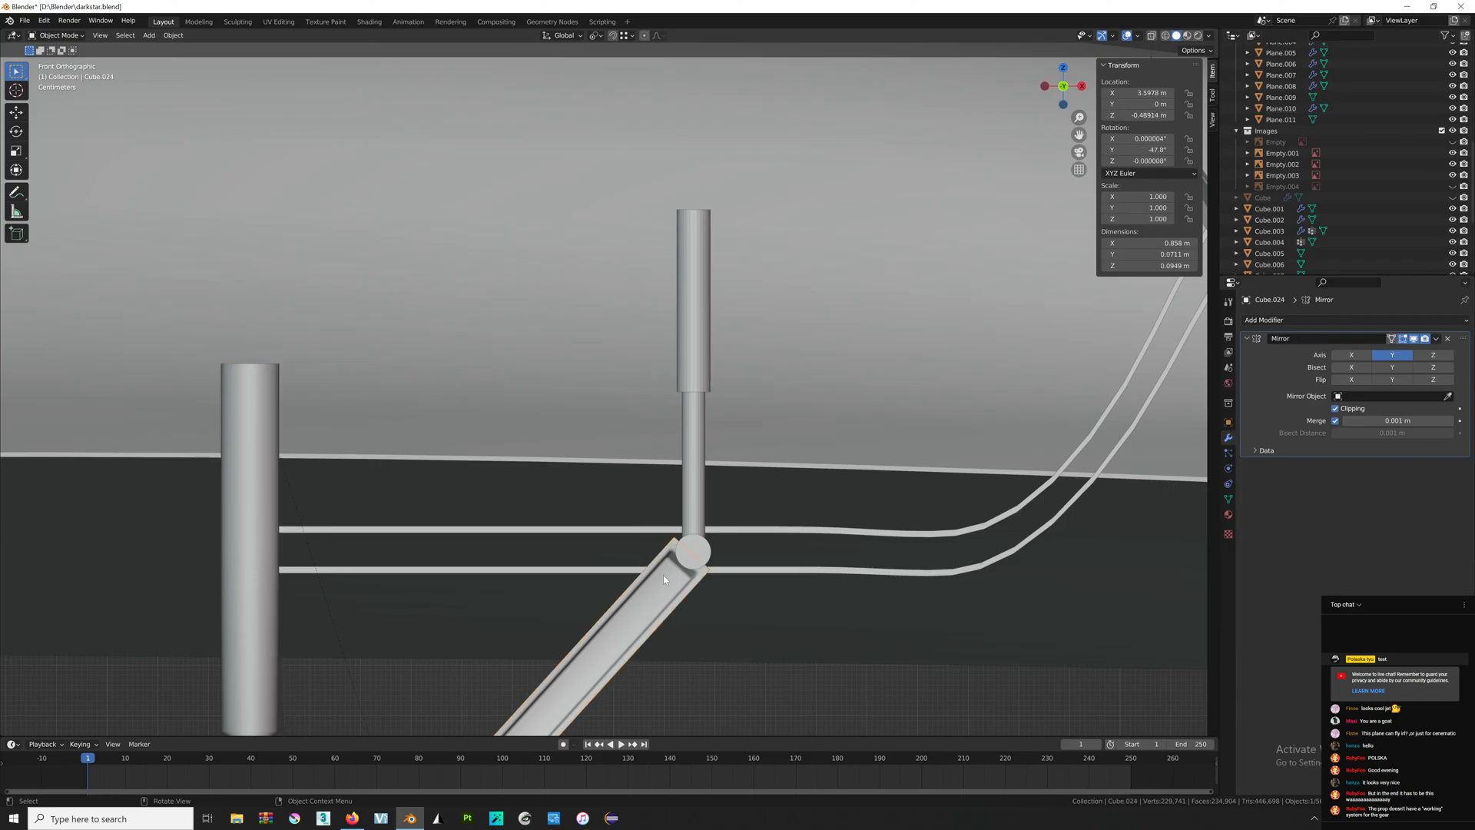
left_click(690, 422)
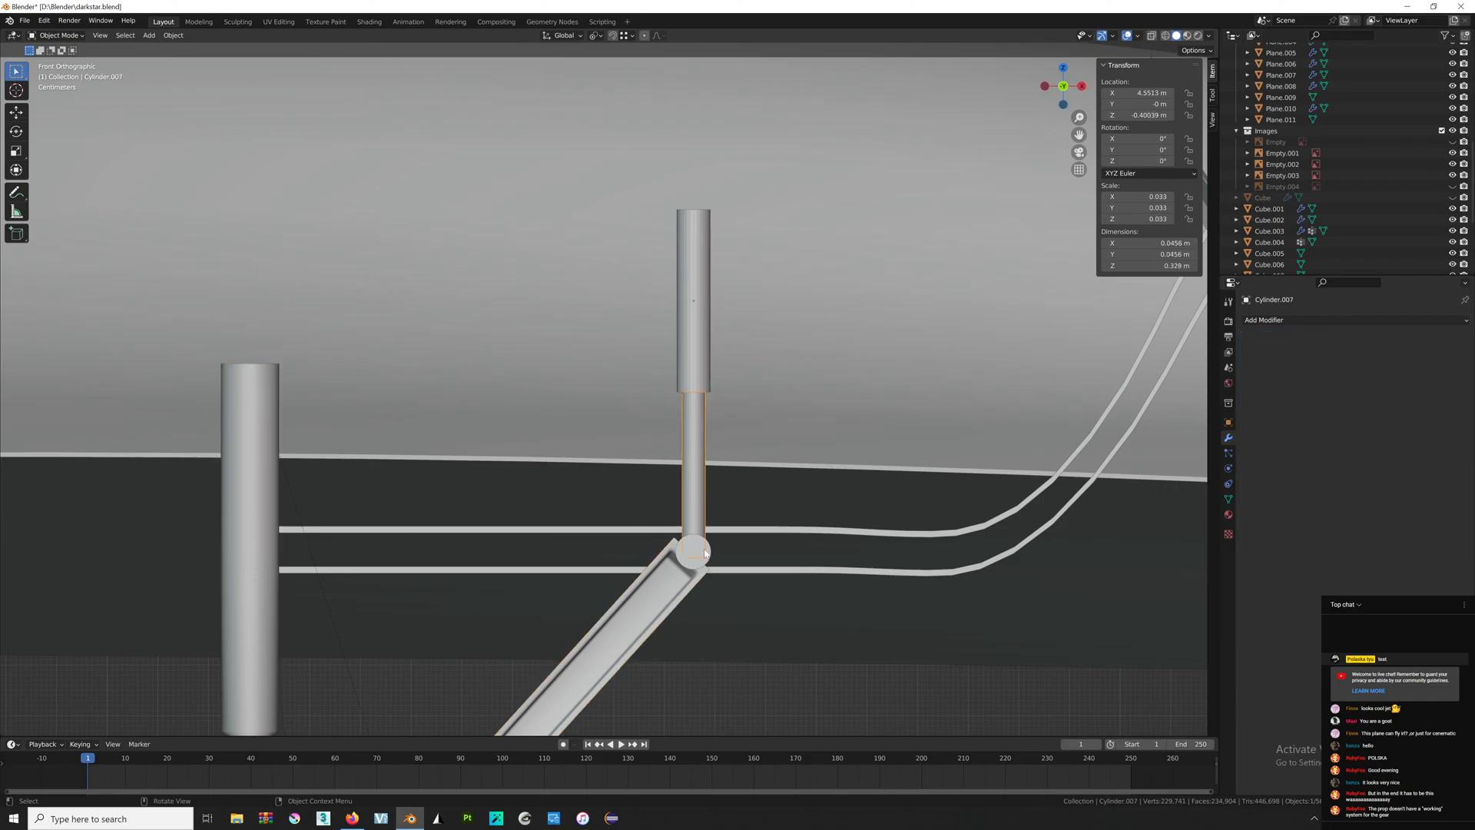
key("ctrl+p")
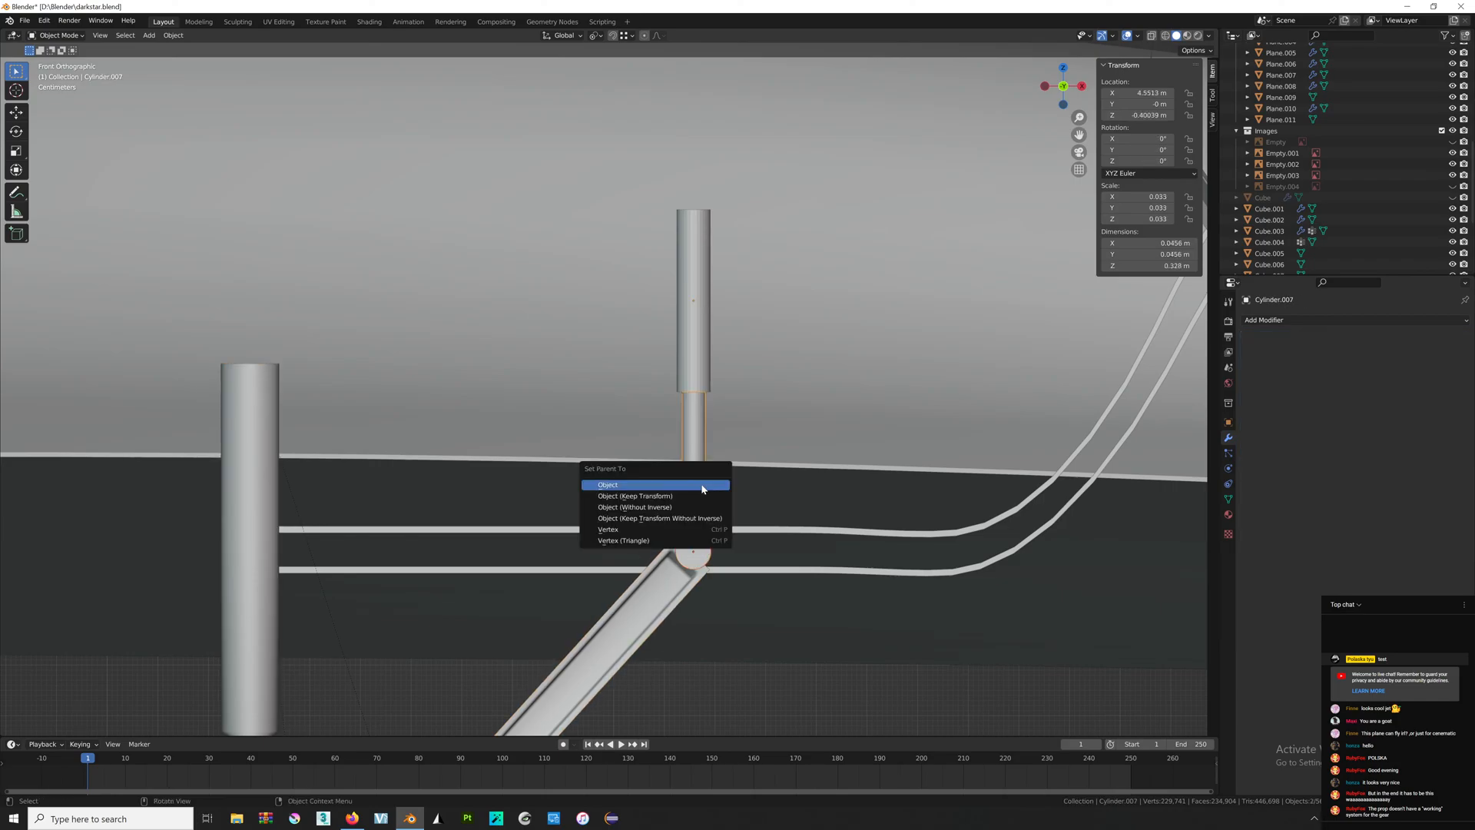
left_click(703, 485)
Try rotating the thin rod together with the pin, and undo the changes.
key("r")
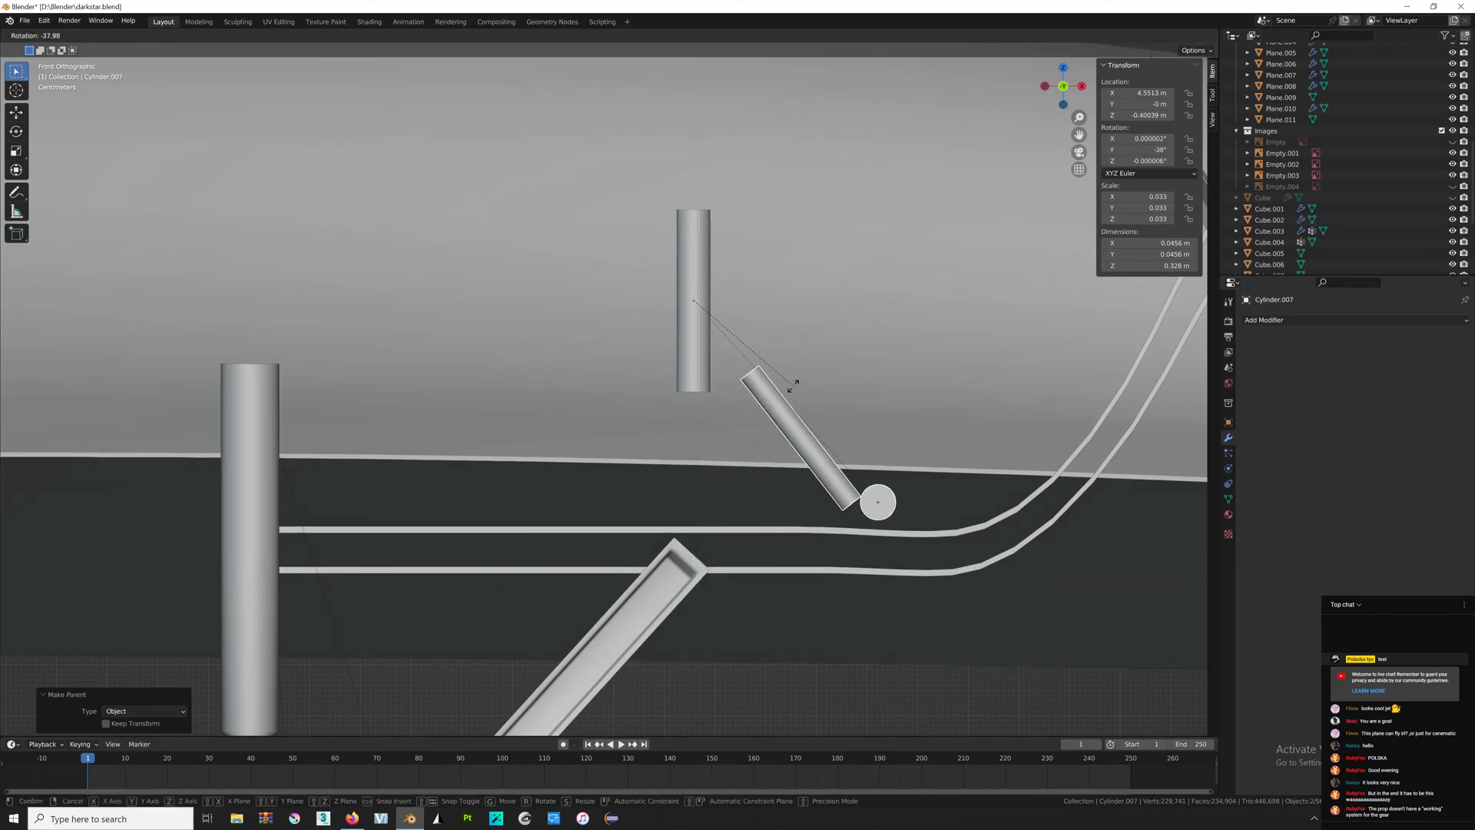
left_click(748, 494)
key("ctrl+z")
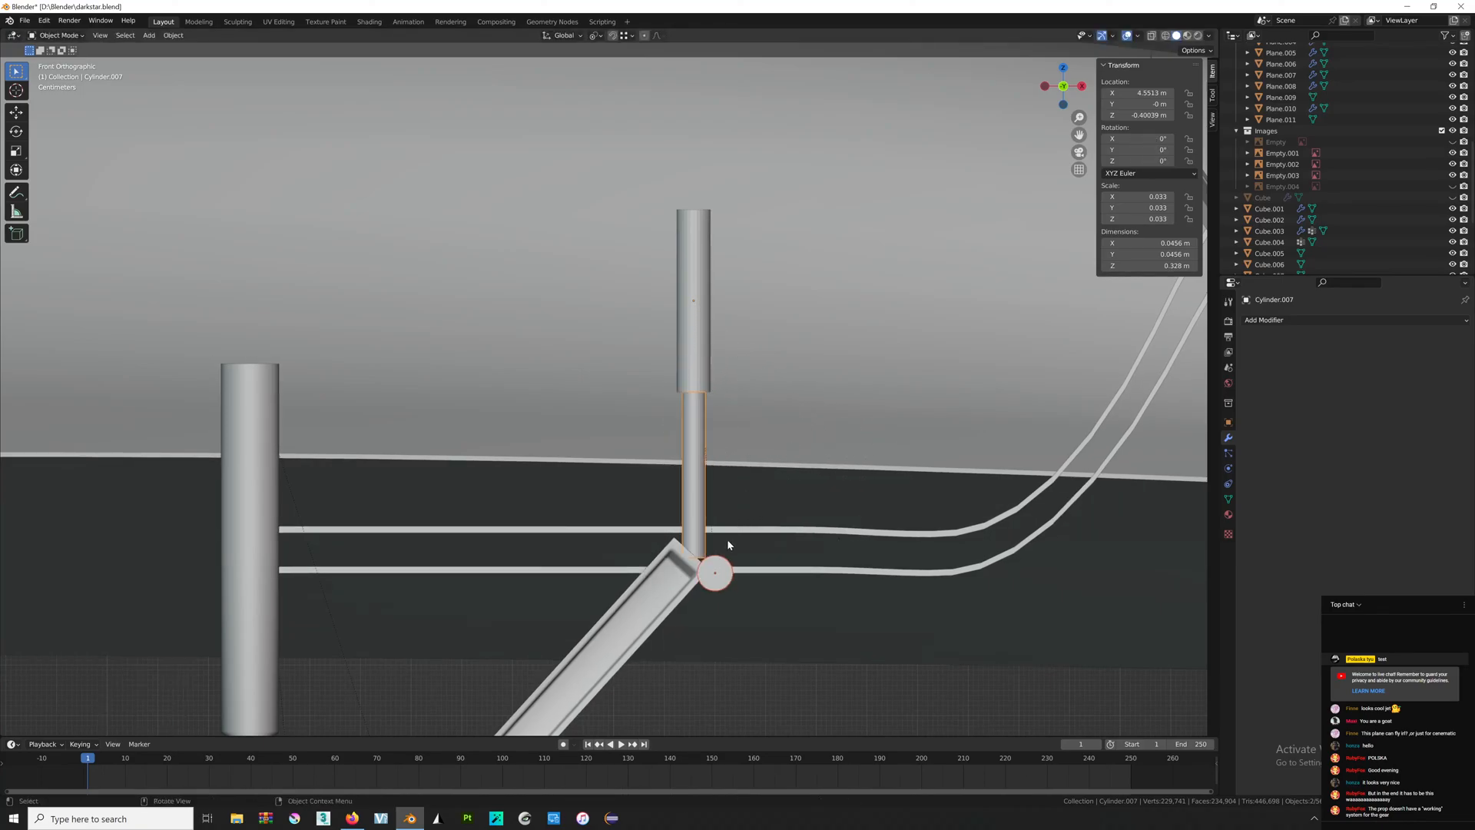
middle_click_drag(728, 540, 718, 382, "shift")
key("ctrl+z")
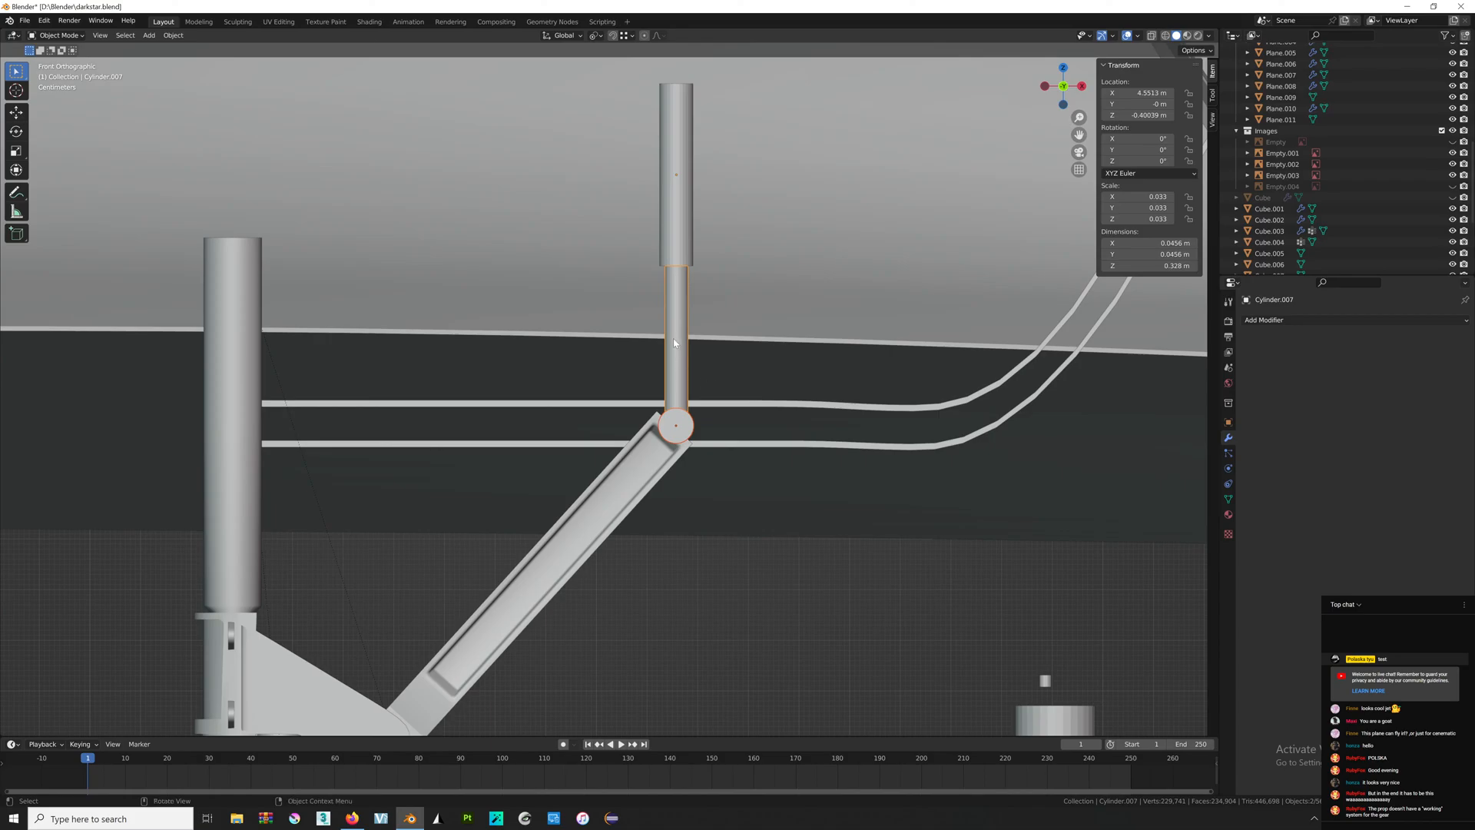
Try parenting the thin rod to the pin instead, and undo it.
left_click(685, 418, "shift")
key("ctrl+p")
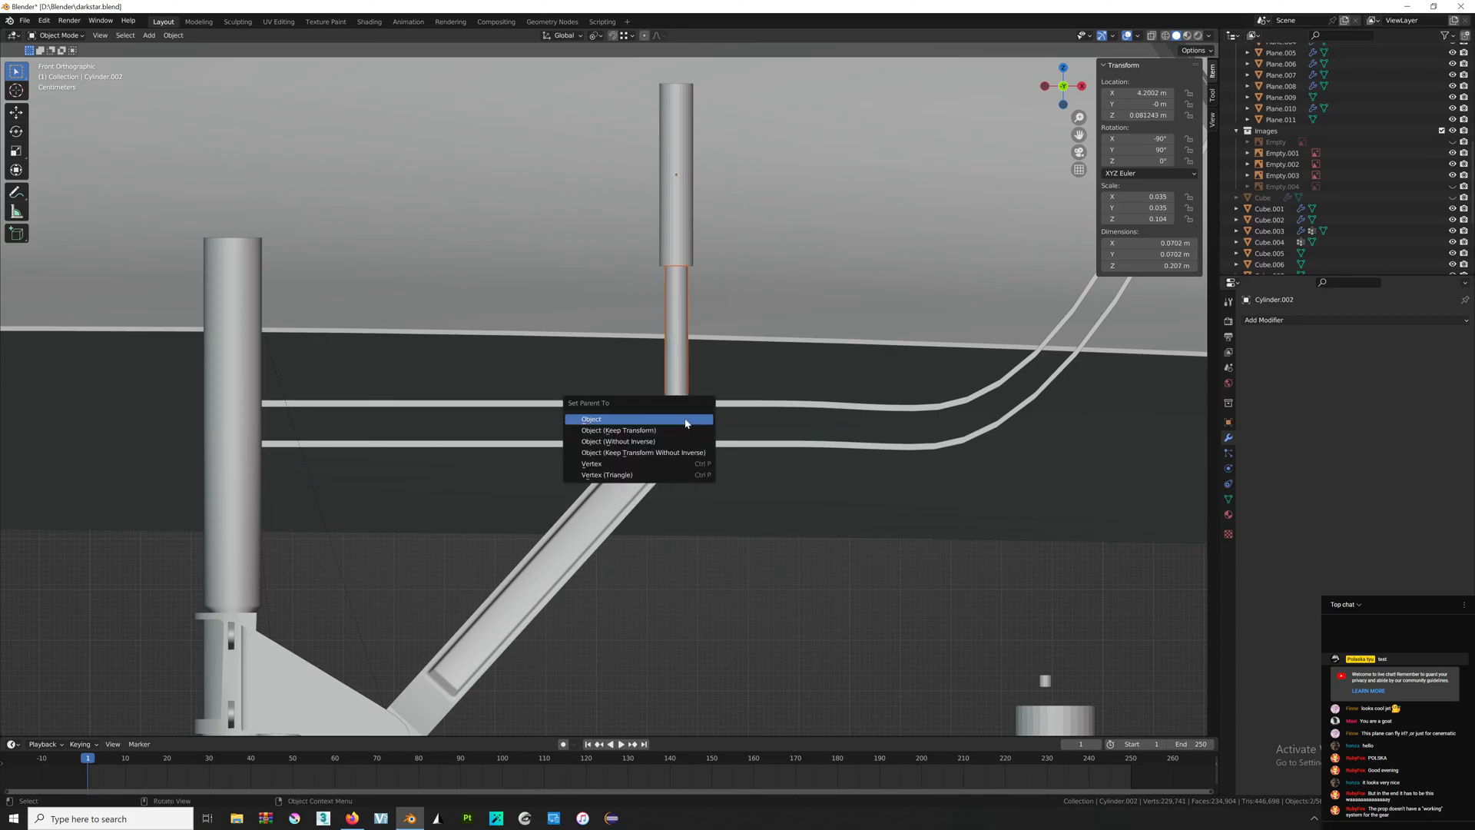
left_click(686, 421)
scroll(703, 417, "down", 8)
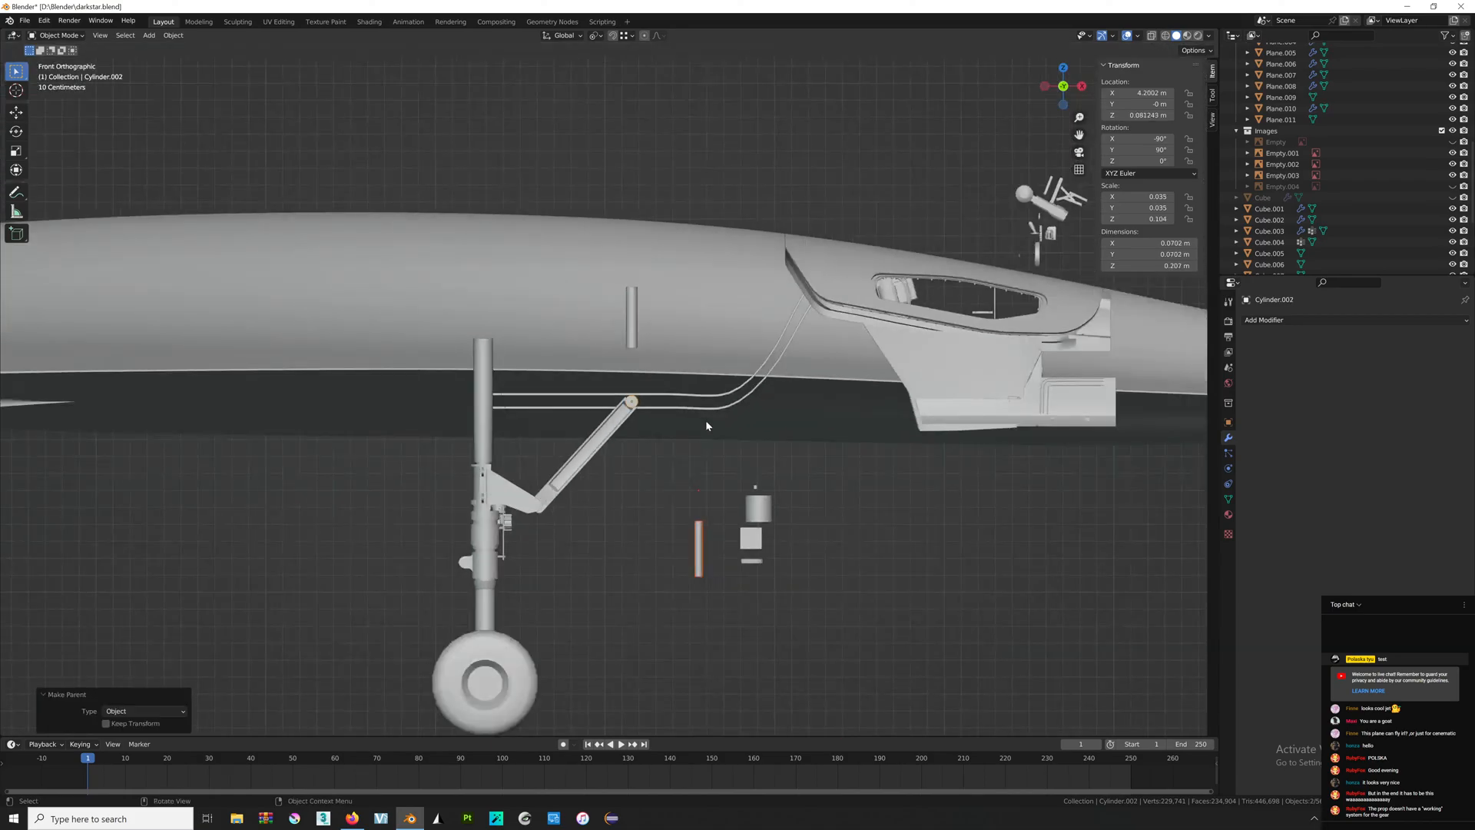
scroll(648, 435, "up", 6)
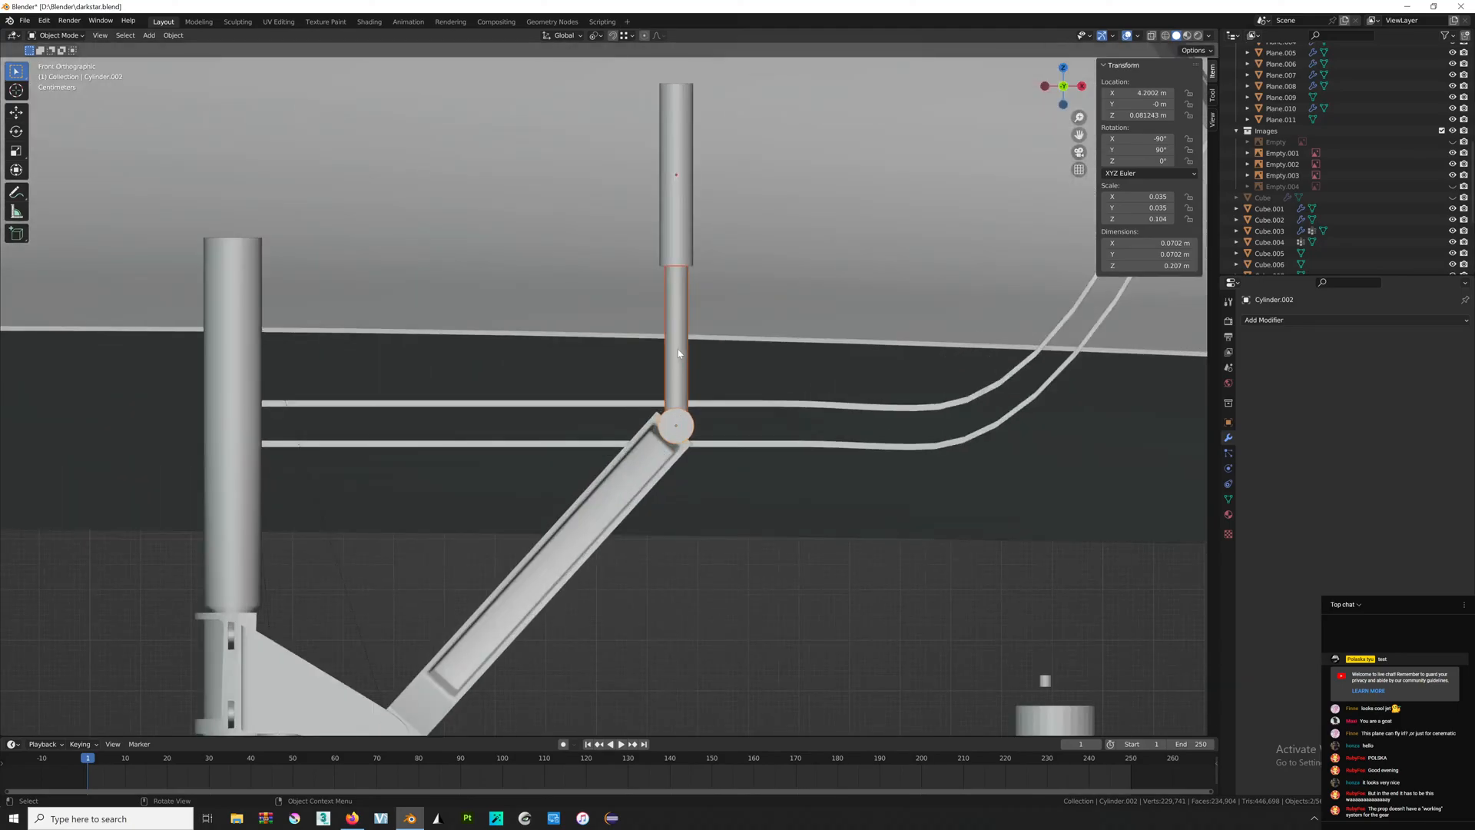
Clear the pin's parent while keeping its transformation.
left_click(631, 375)
middle_click_drag(660, 422, 669, 438)
left_click(673, 440)
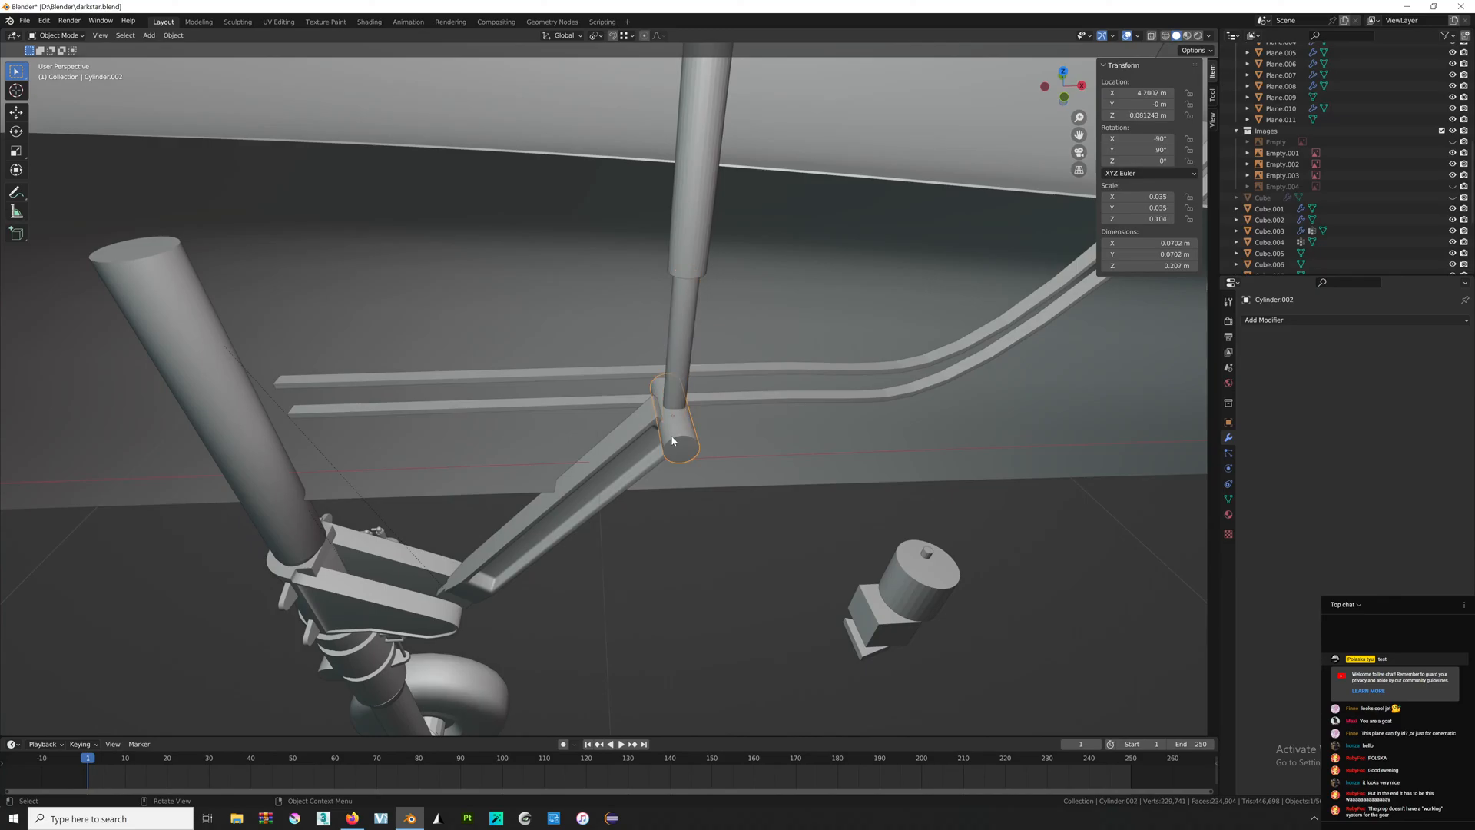
key("alt+p")
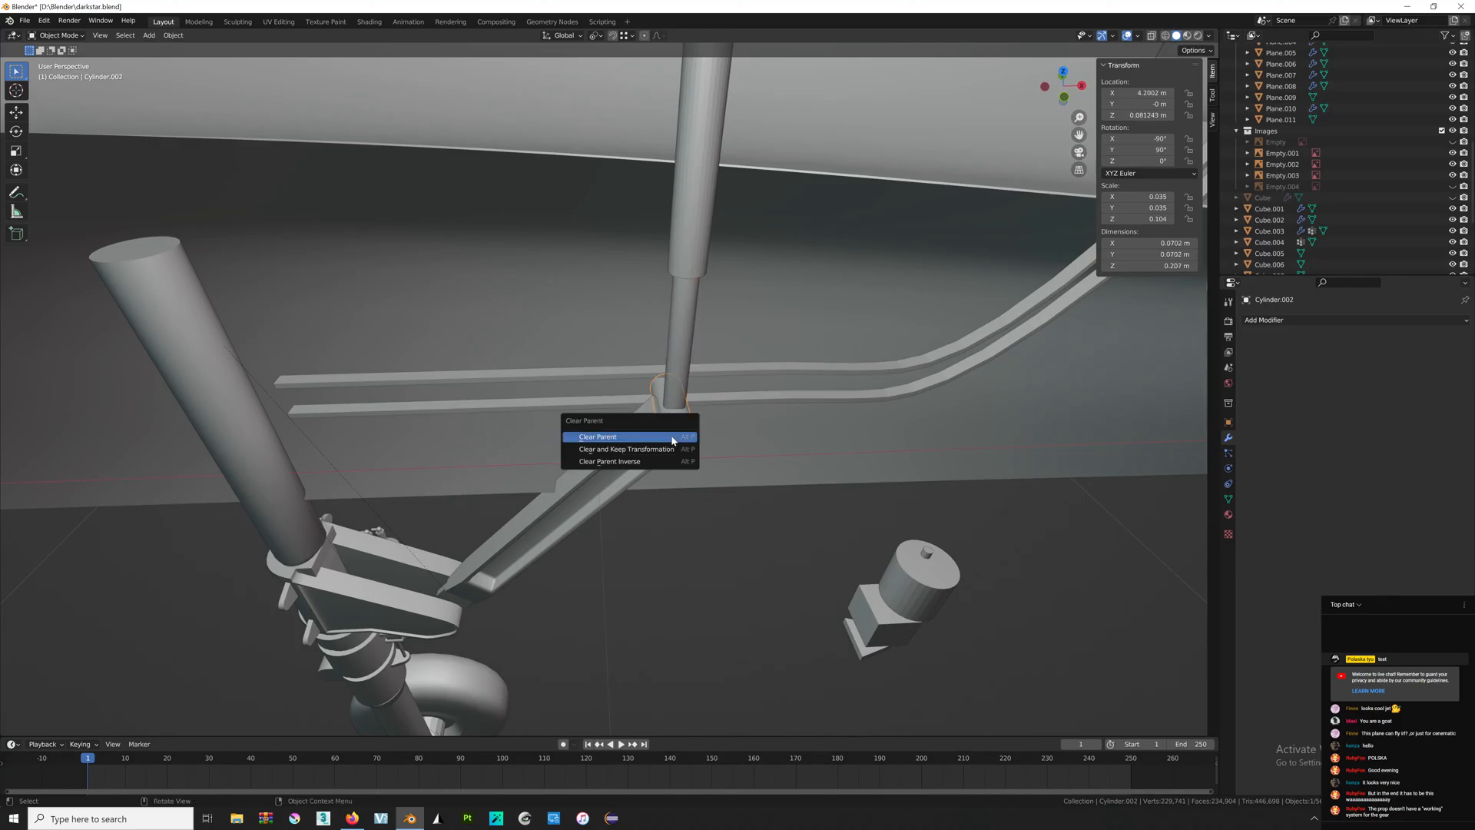
left_click(676, 451)
Parent the pin to the thin rod using the Object option.
middle_click_drag(676, 450, 686, 314)
left_click(686, 424)
left_click(683, 382, "shift")
key("ctrl+p")
left_click(683, 383)
Trial-move the thin rod and the thick cylinder to test the parenting, cancelling each move.
left_click(680, 263)
key("g")
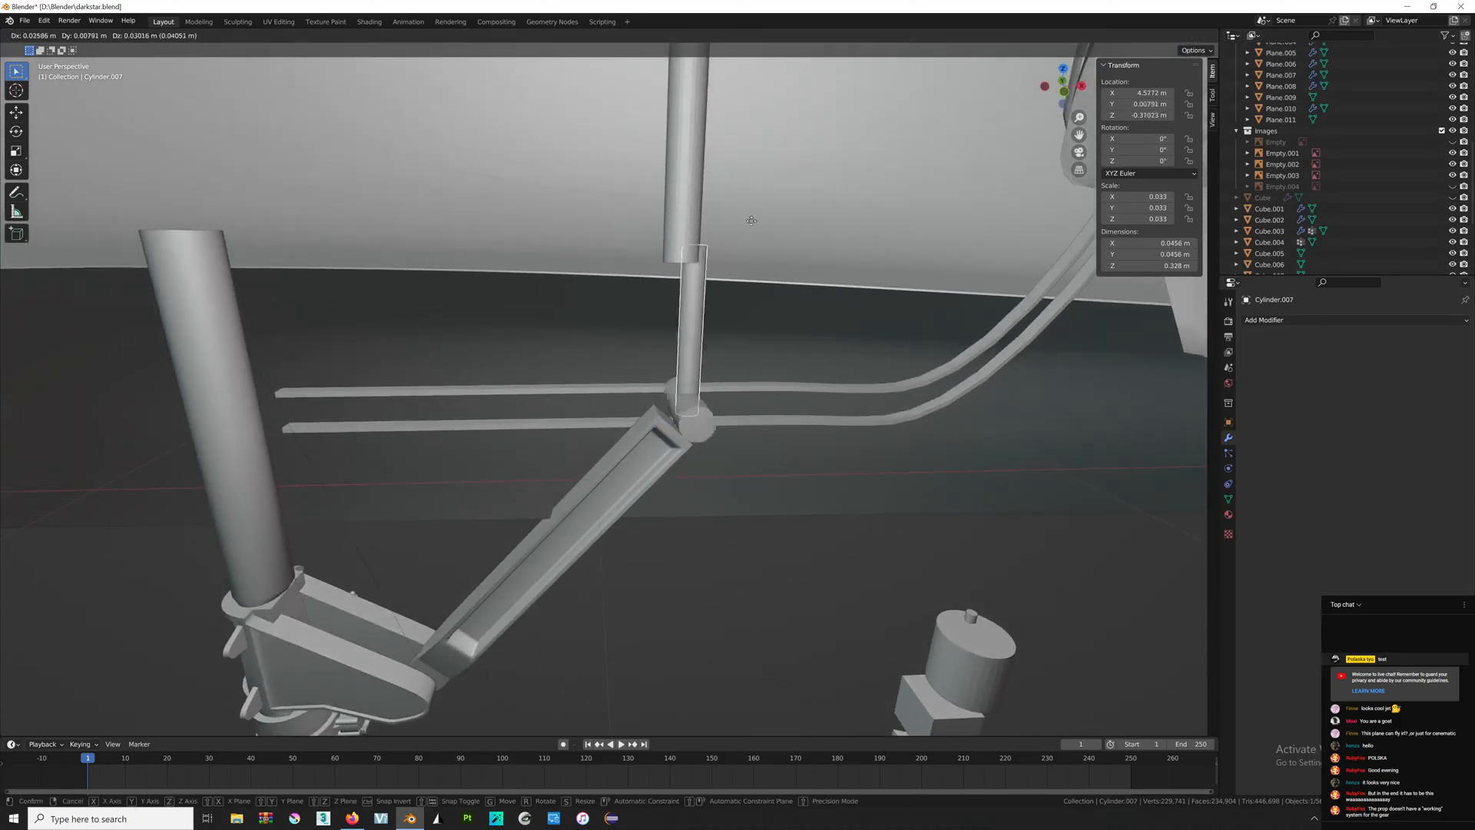
right_click(746, 220)
left_click(685, 137)
key("g")
right_click(738, 176)
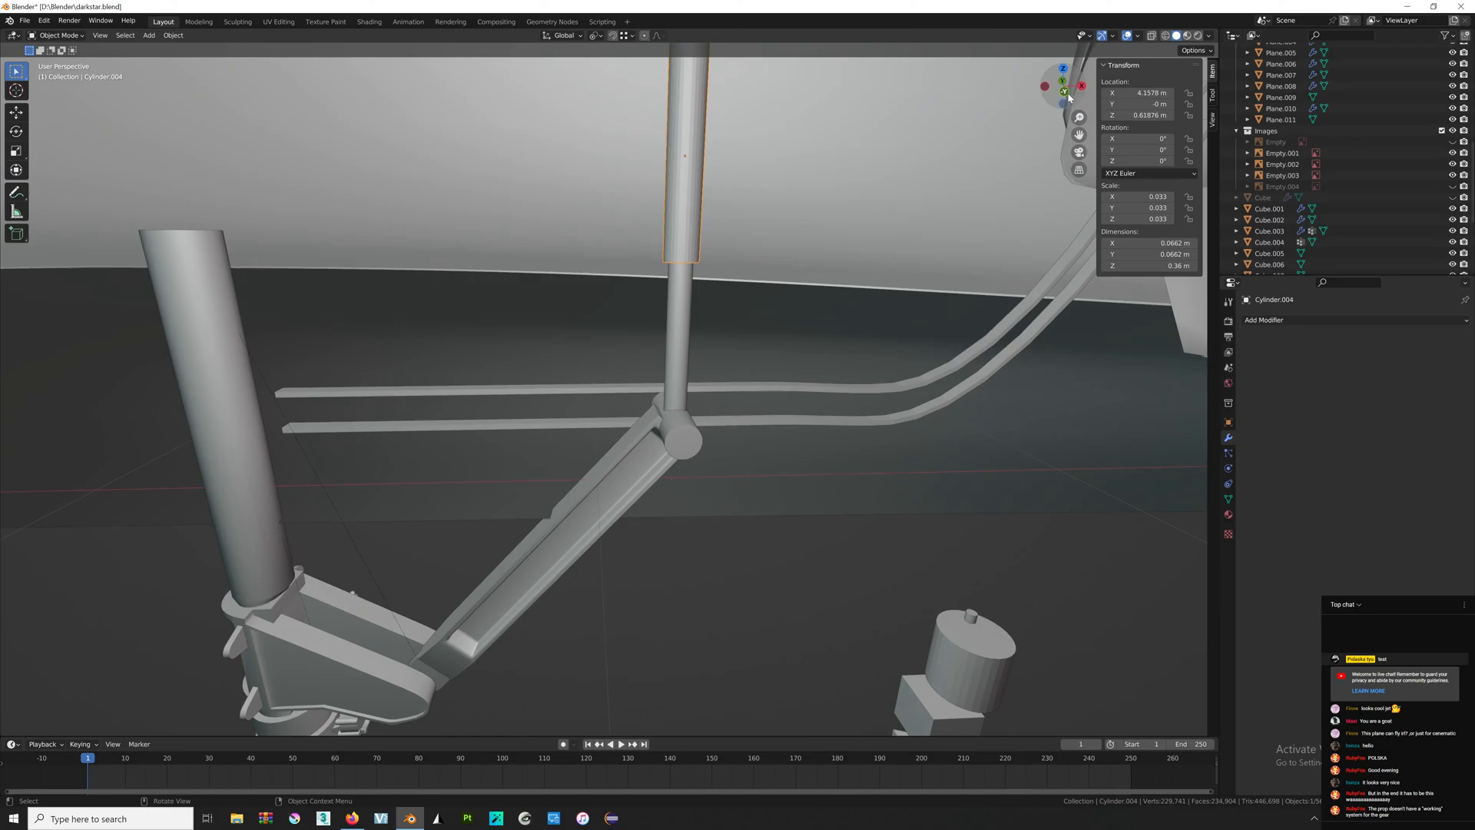
left_click(1066, 95)
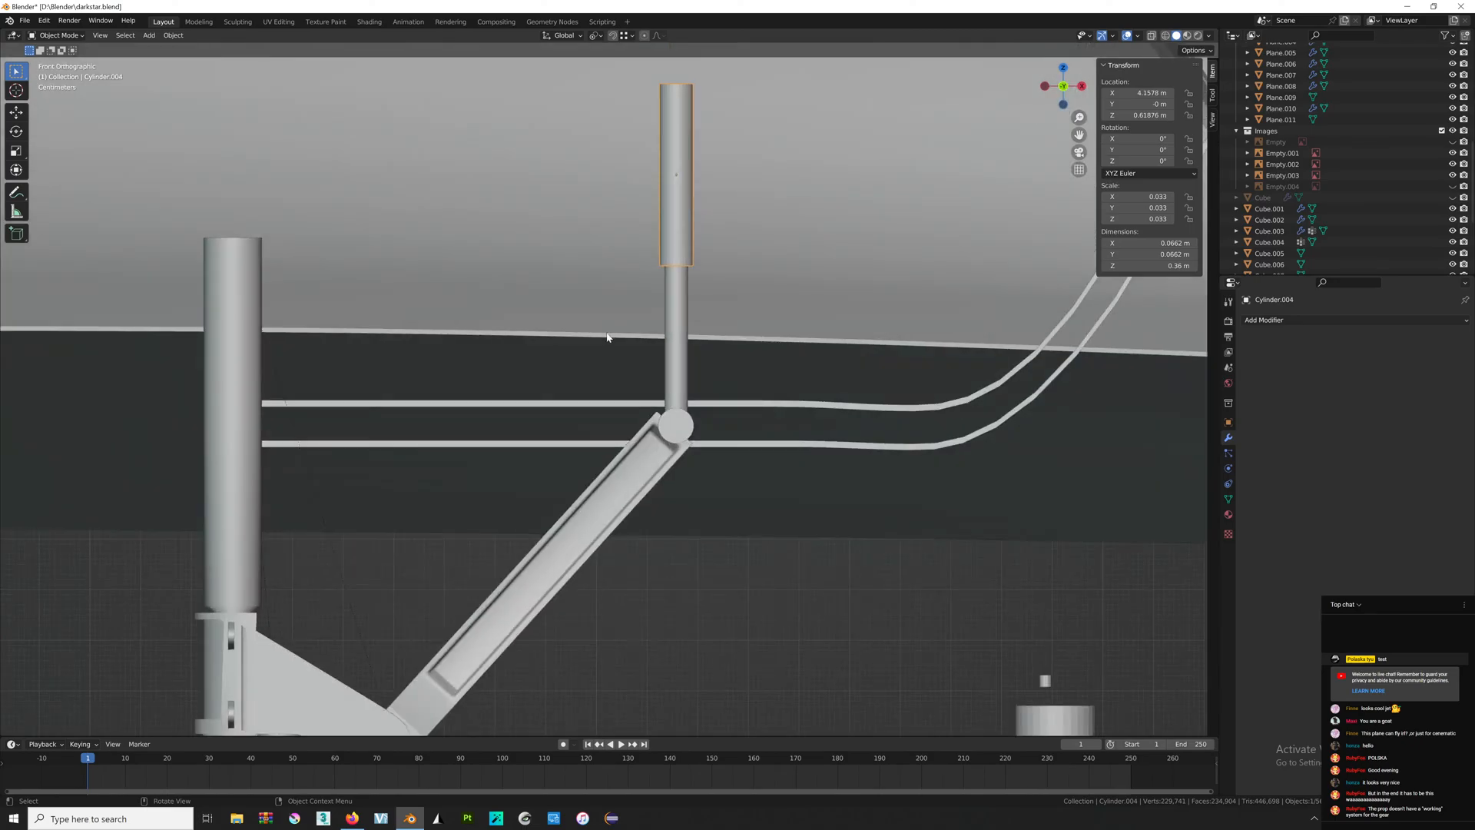
left_click(674, 376)
key("g")
right_click(691, 277)
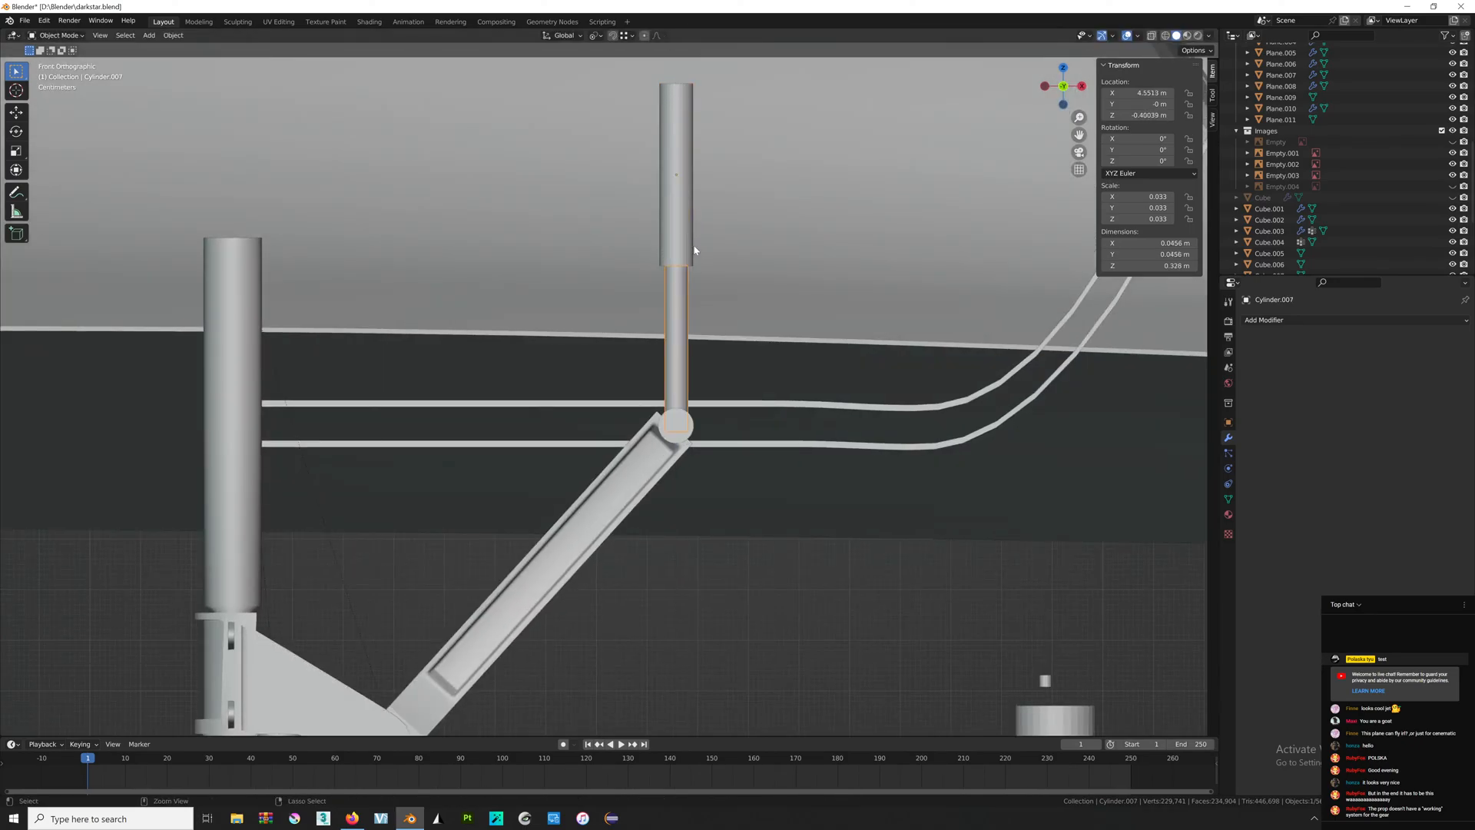
Recheck the F-15 photo, and move only the thick cylinder's origin up 0.17974 m along Z to its upper end.
key("alt+Tab")
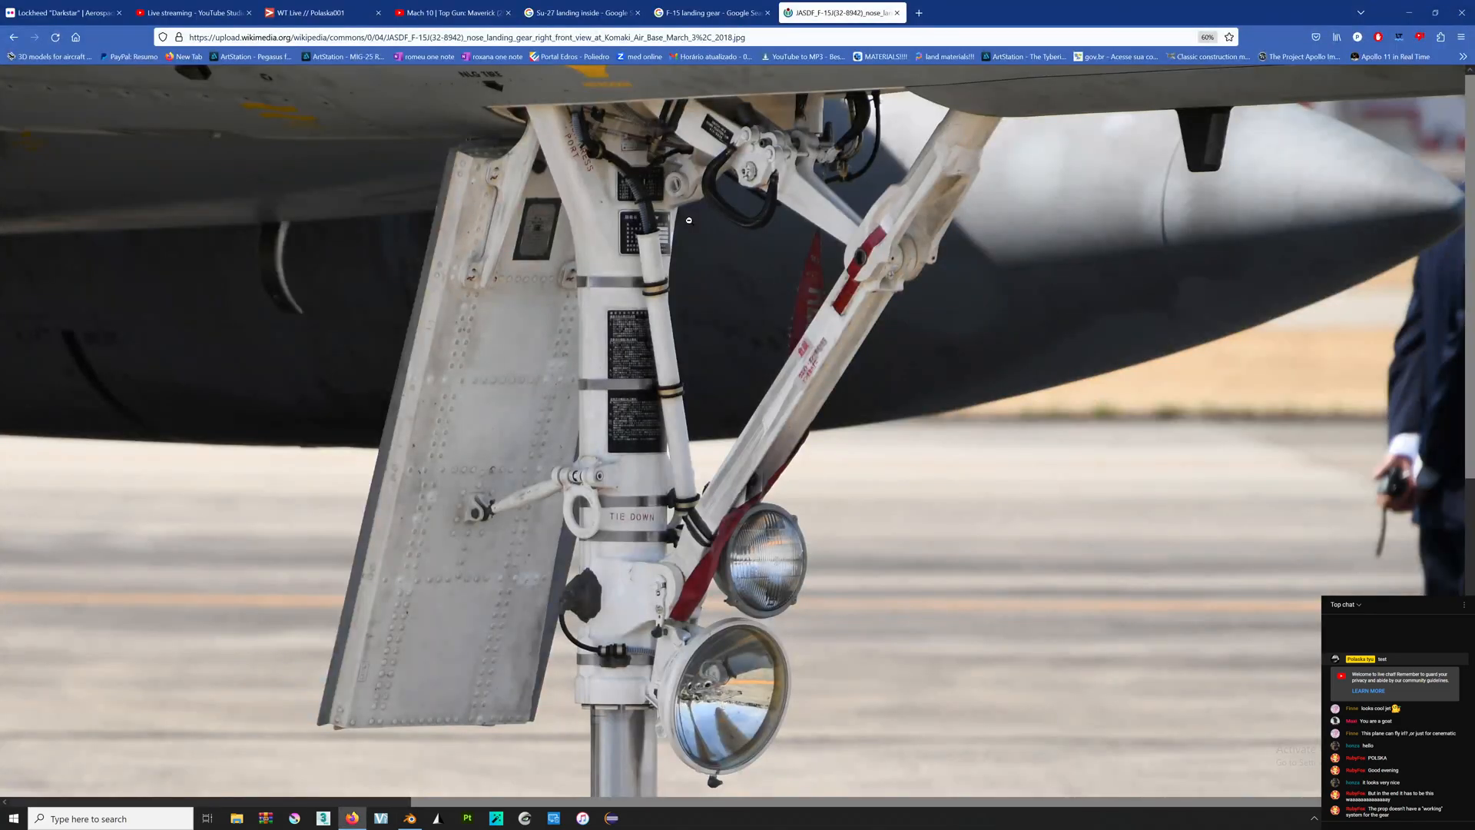
key("alt+Tab")
middle_click_drag(695, 224, 711, 365, "shift")
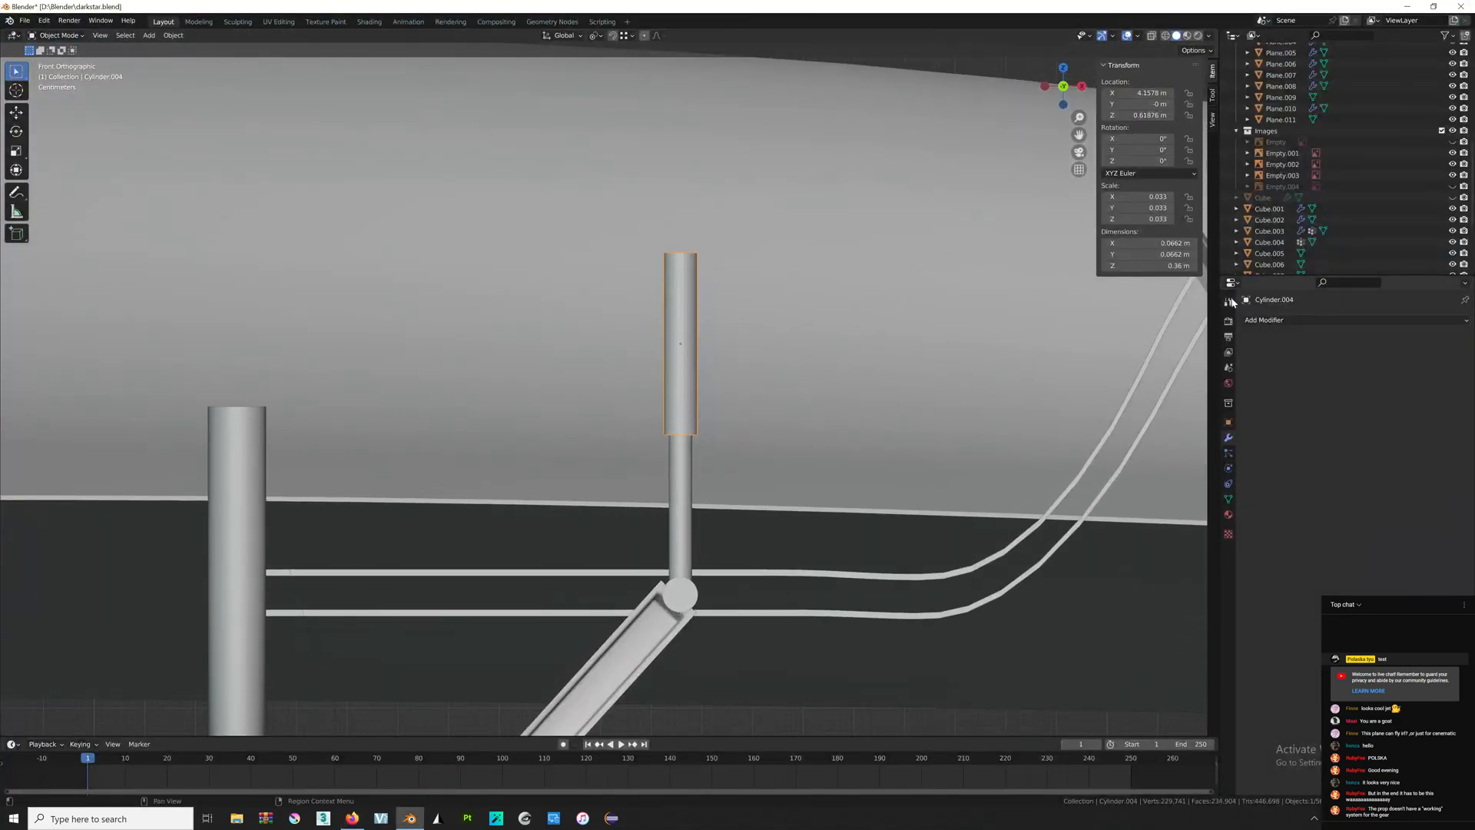
left_click(1229, 302)
key("g")
key("z")
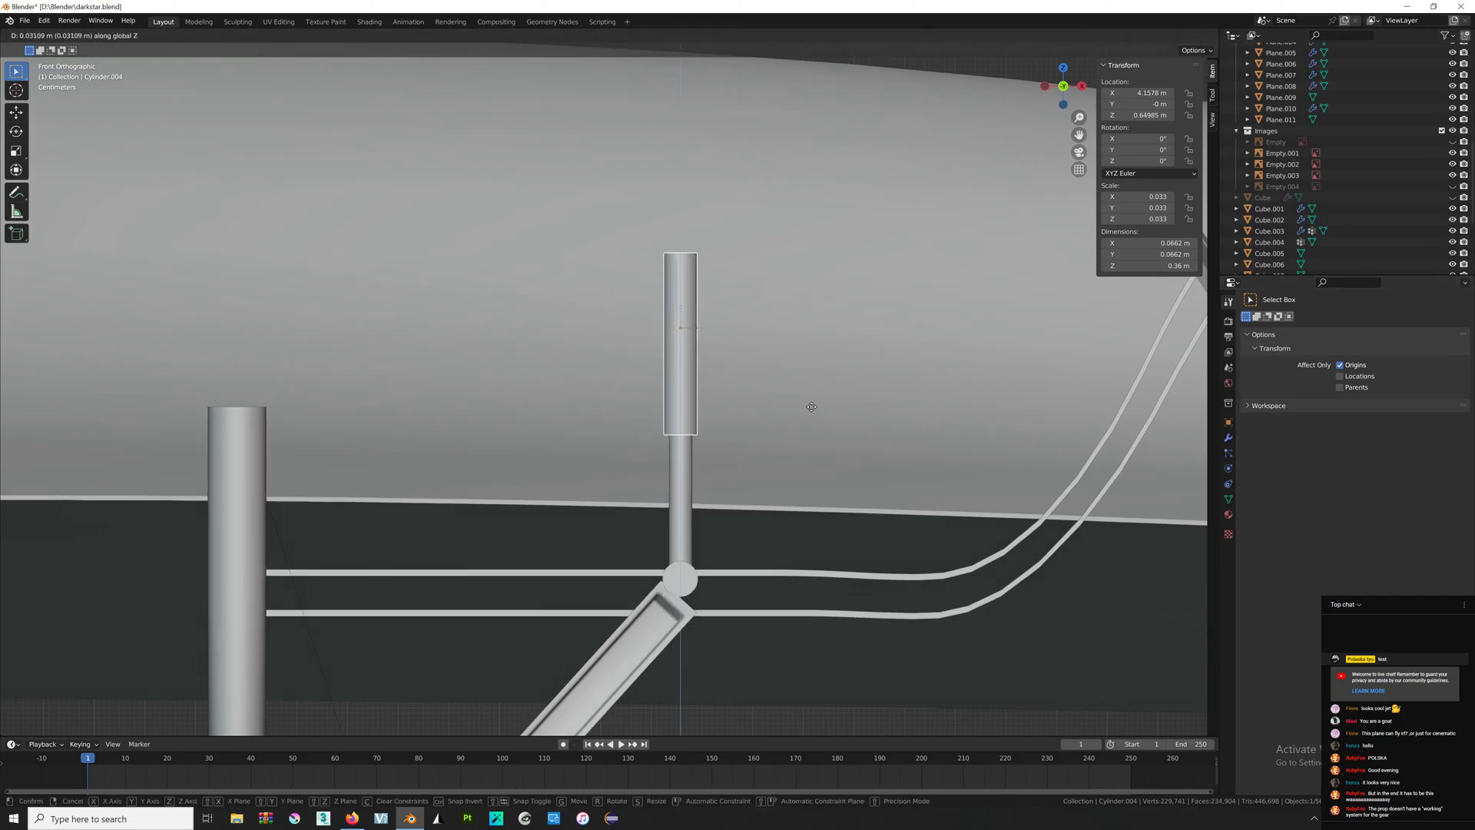
left_click(812, 338)
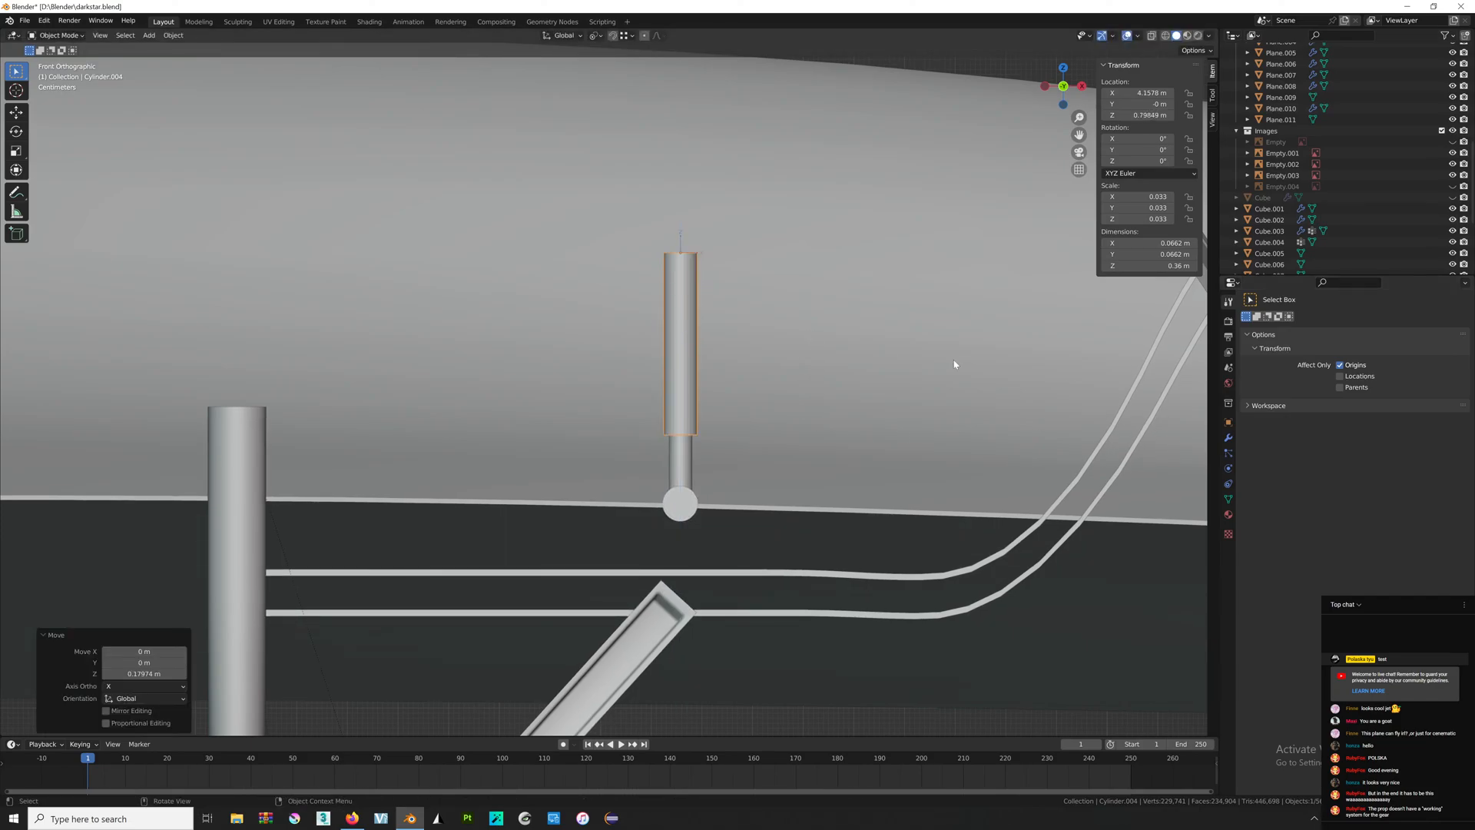
With origin-only transforms turned off, lower the thin rod along Z by about 0.18 m so its pin meets the brace's end.
middle_click_drag(815, 460, 796, 413, "shift")
scroll(796, 413, "up", 1)
left_click(667, 436)
key("g")
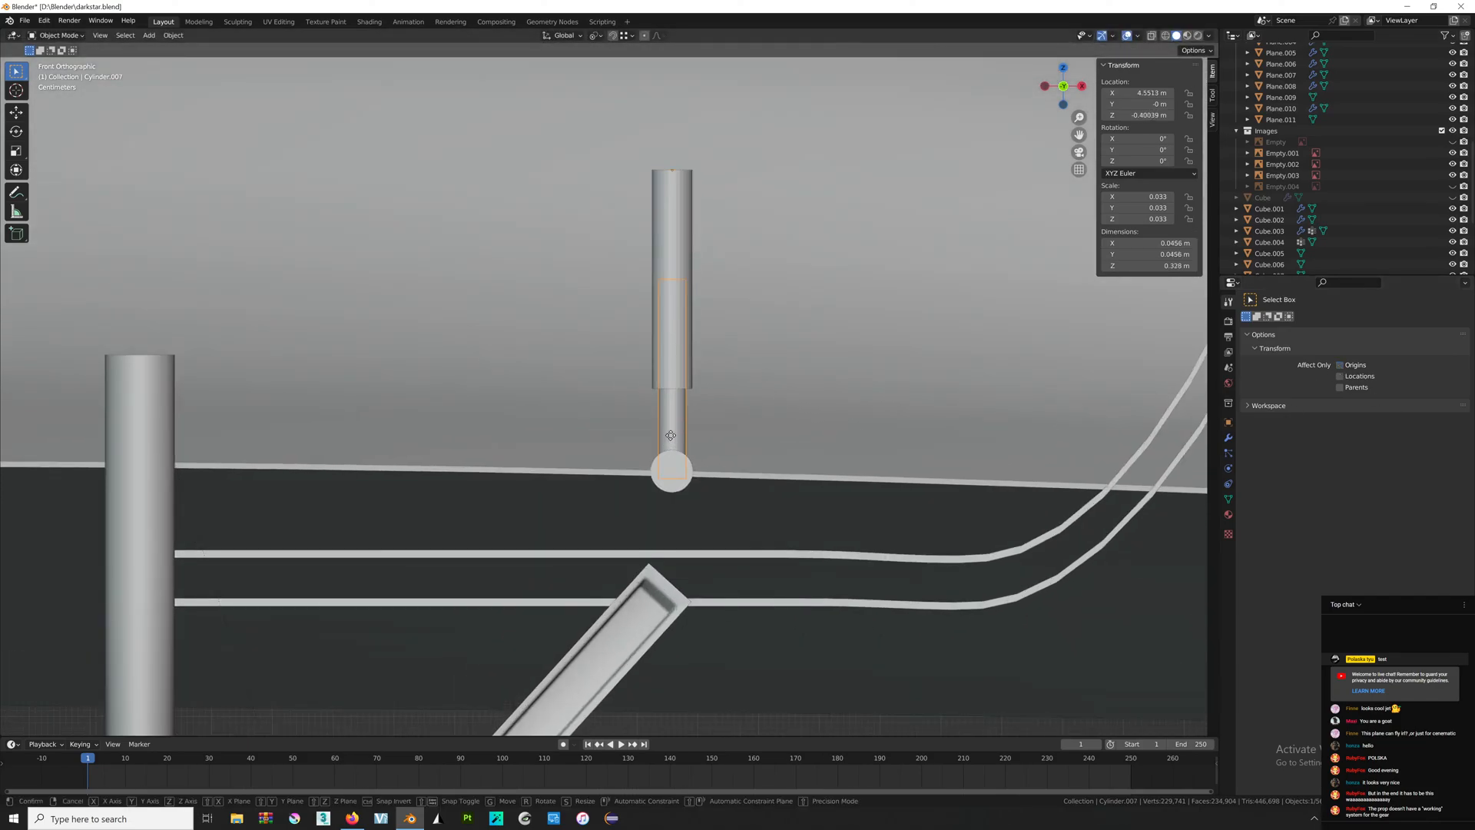
key("z")
left_click(667, 548)
middle_click_drag(666, 551, 651, 400, "shift")
key("g")
key("z")
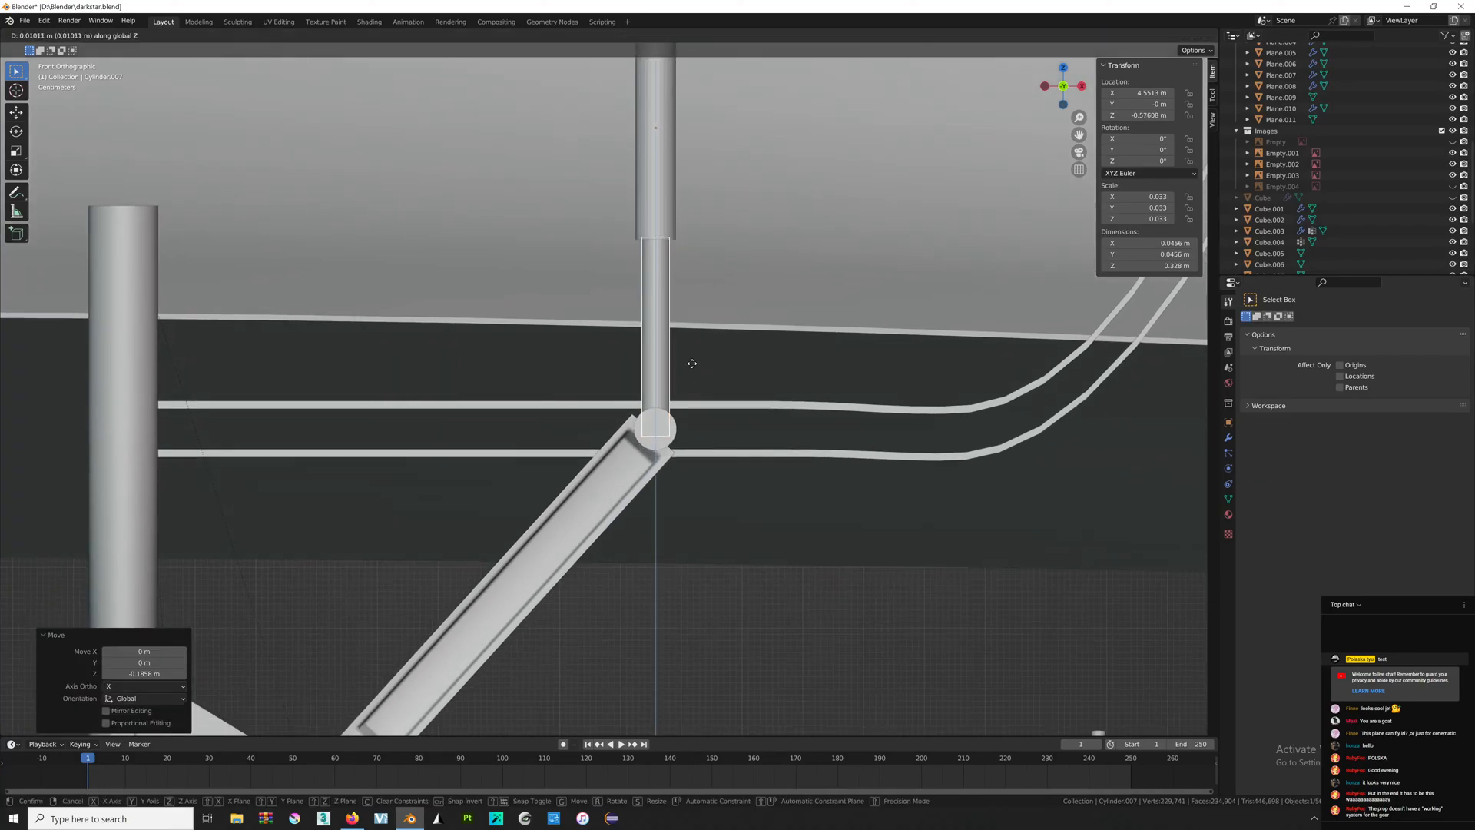
left_click(632, 400)
Confirm the thin rod's position, and parent the thick cylinder to the diagonal folding brace using the Object option.
left_click(657, 459)
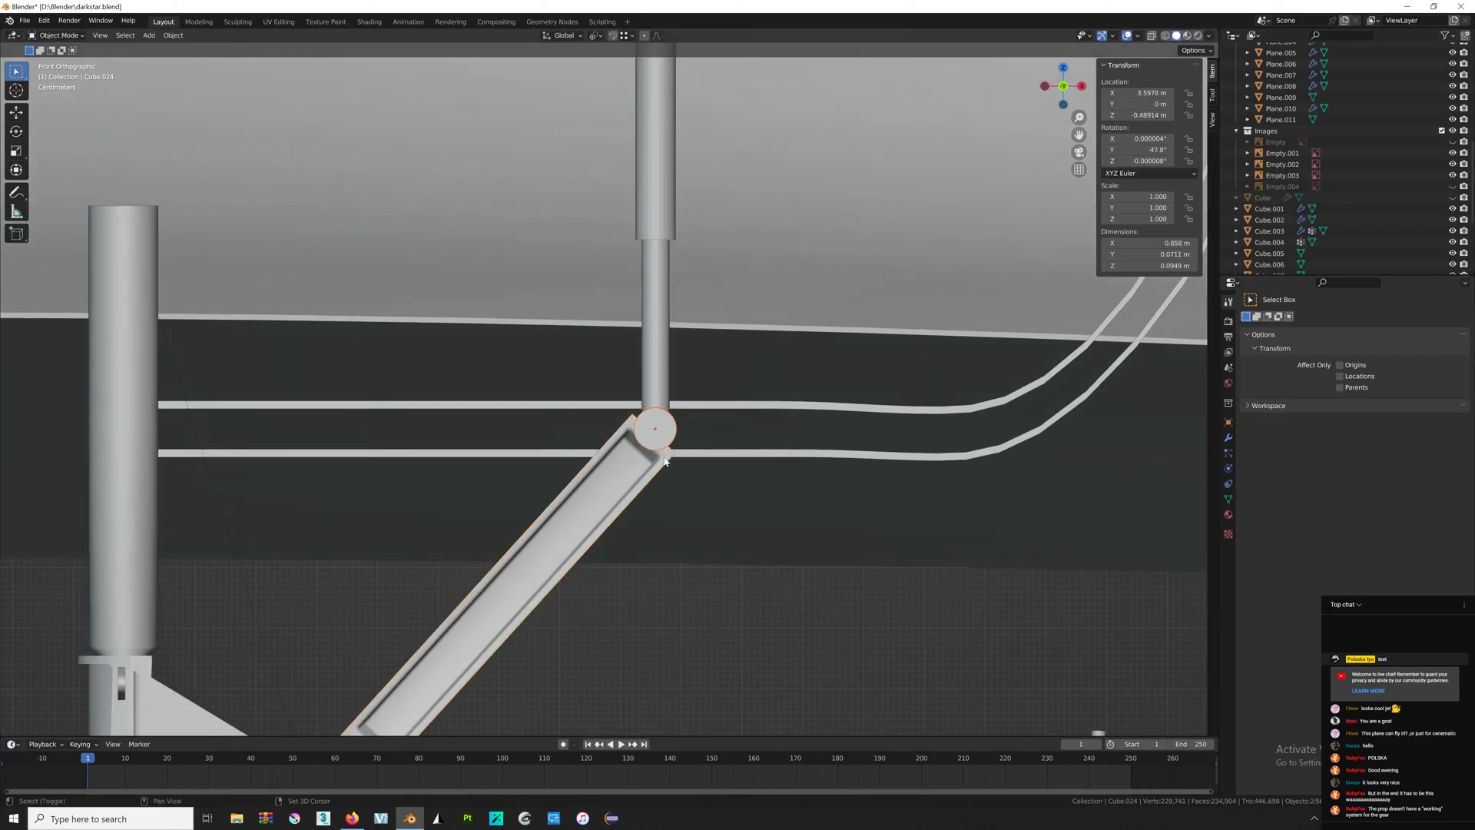
middle_click_drag(657, 459, 673, 347)
left_click(659, 192)
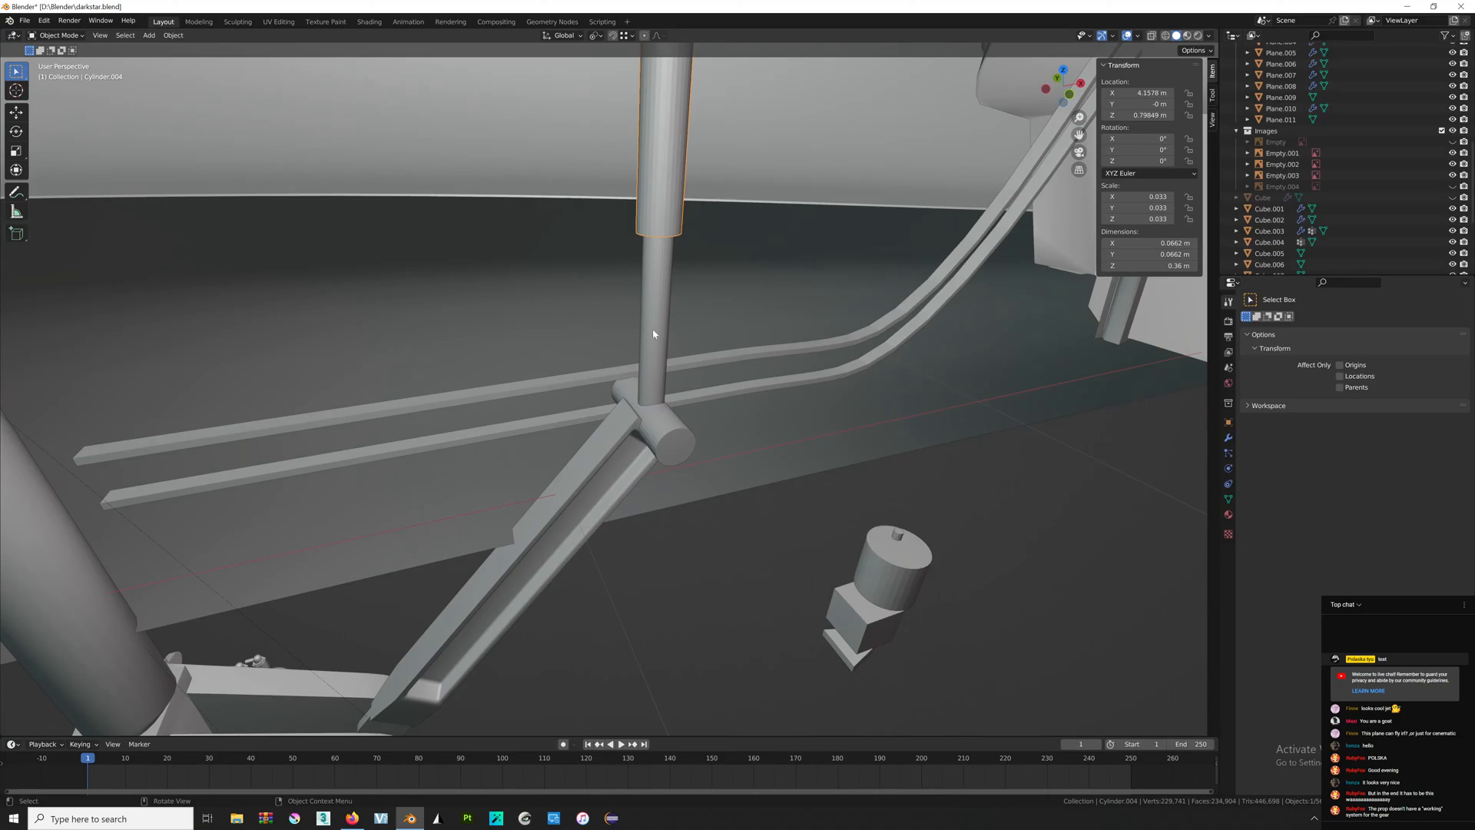
left_click(616, 432, "shift")
key("ctrl+p")
left_click(618, 434)
middle_click_drag(621, 436, 635, 440)
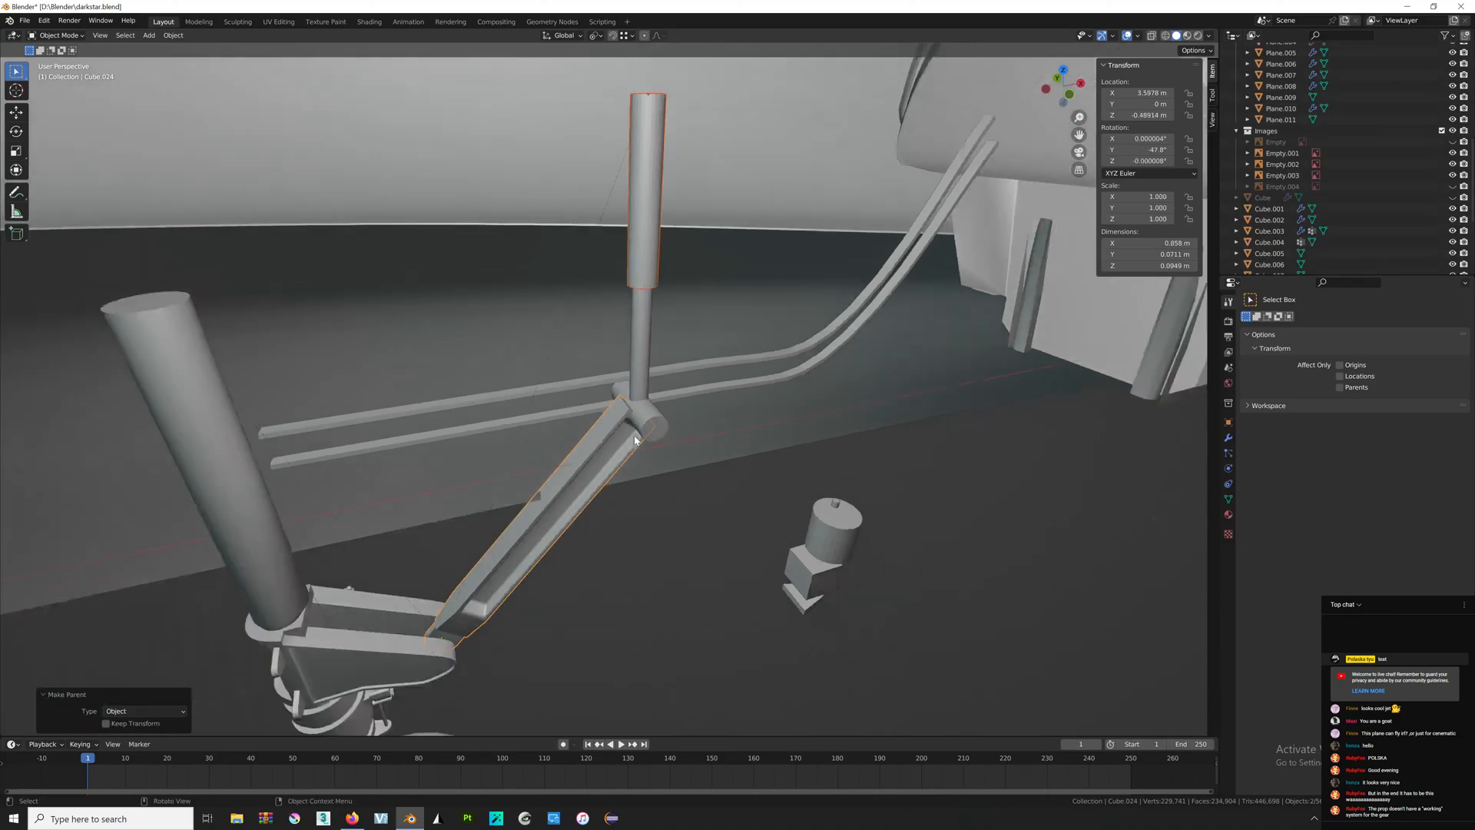
Trial-rotate the main strut about the global Y axis to test the parented linkage, cancelling the rotation.
left_click(220, 477)
key("r")
key("y")
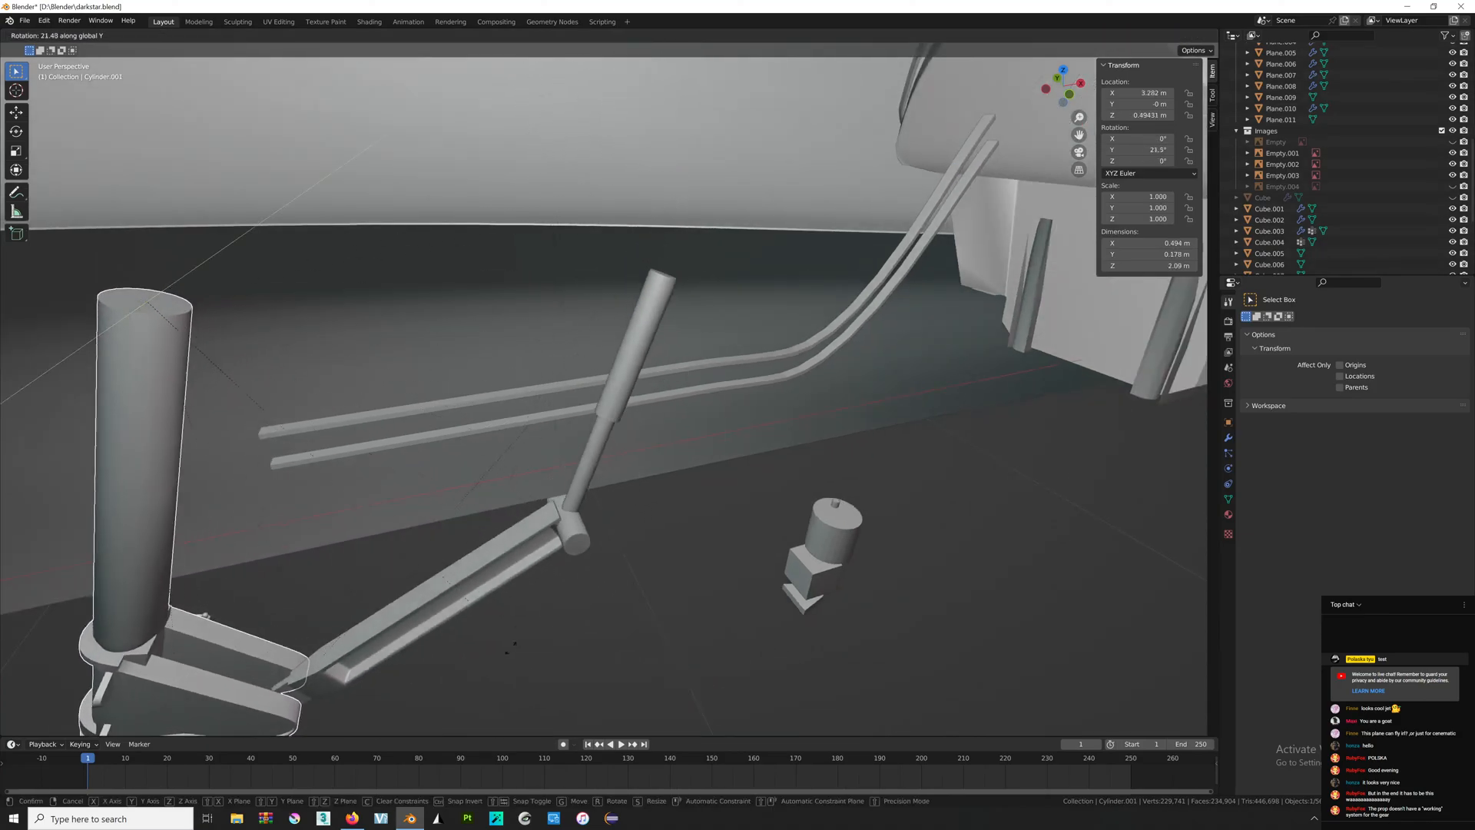
key("Escape")
middle_click_drag(511, 647, 862, 169)
key("KP_1")
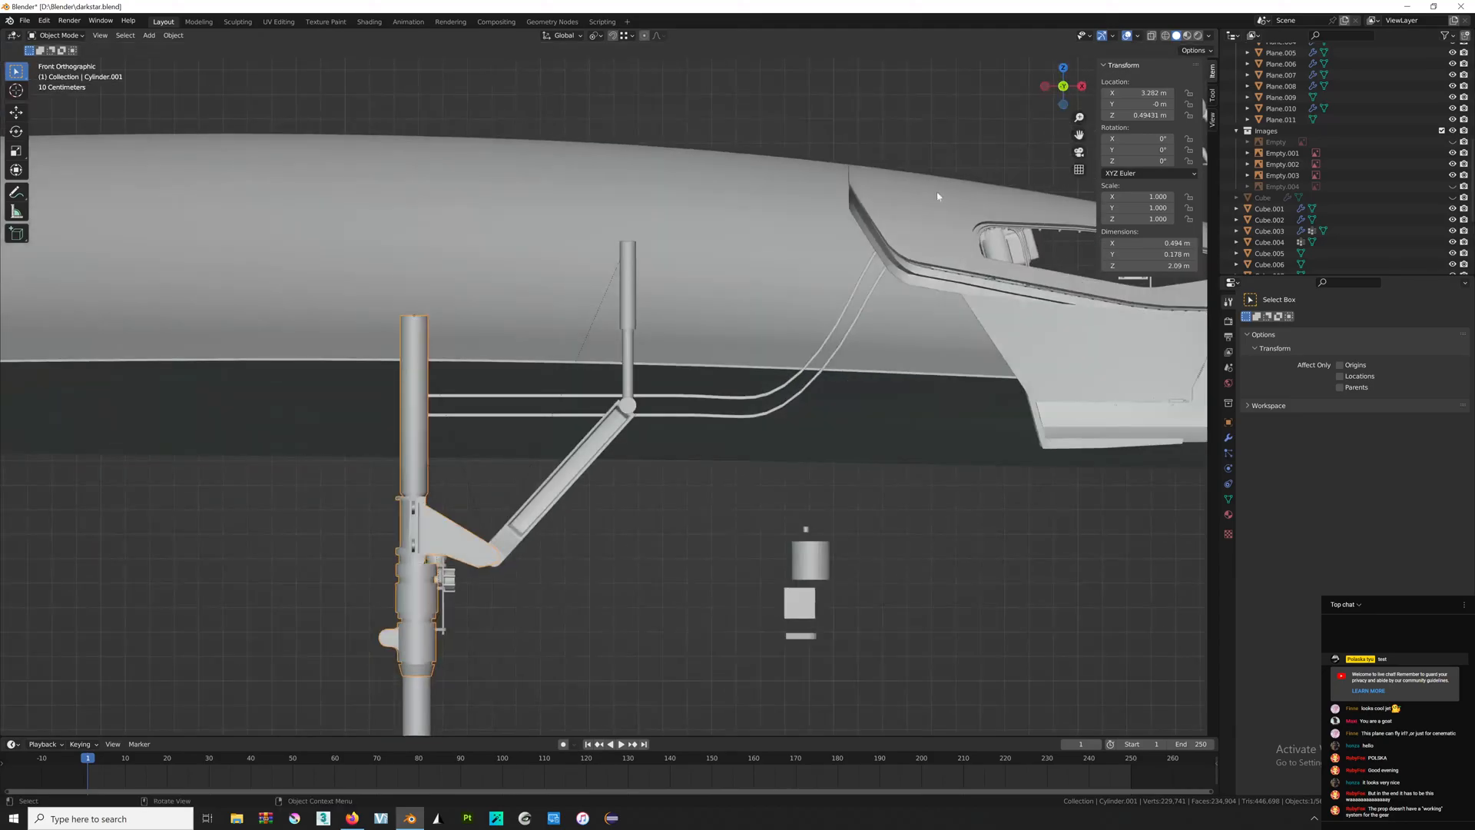
Trial-rotate the folding brace about its lower pivot twice in front view, undoing each rotation.
left_click(630, 296)
scroll(656, 312, "up", 4)
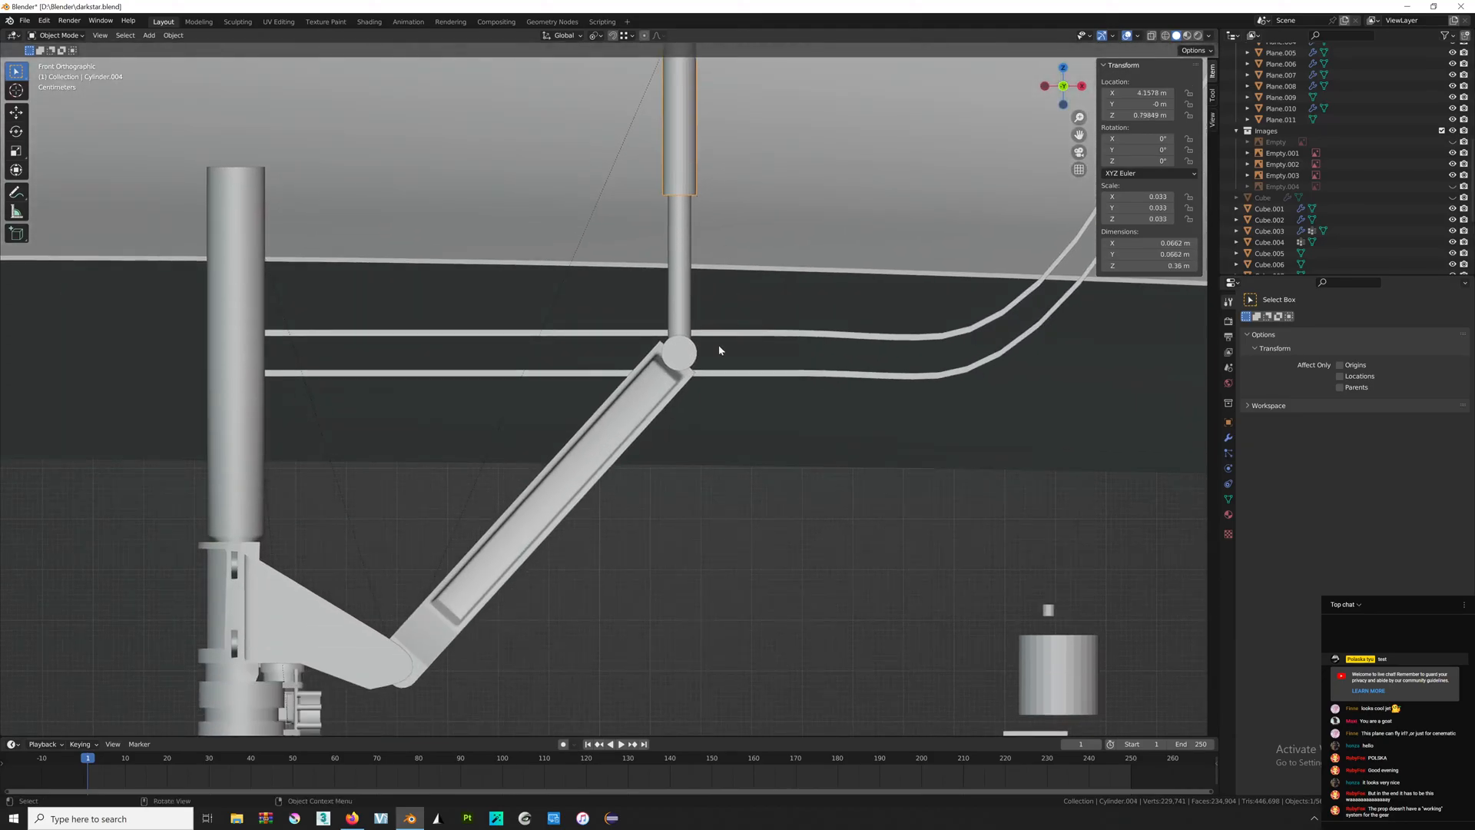
left_click(695, 373)
left_click(791, 532)
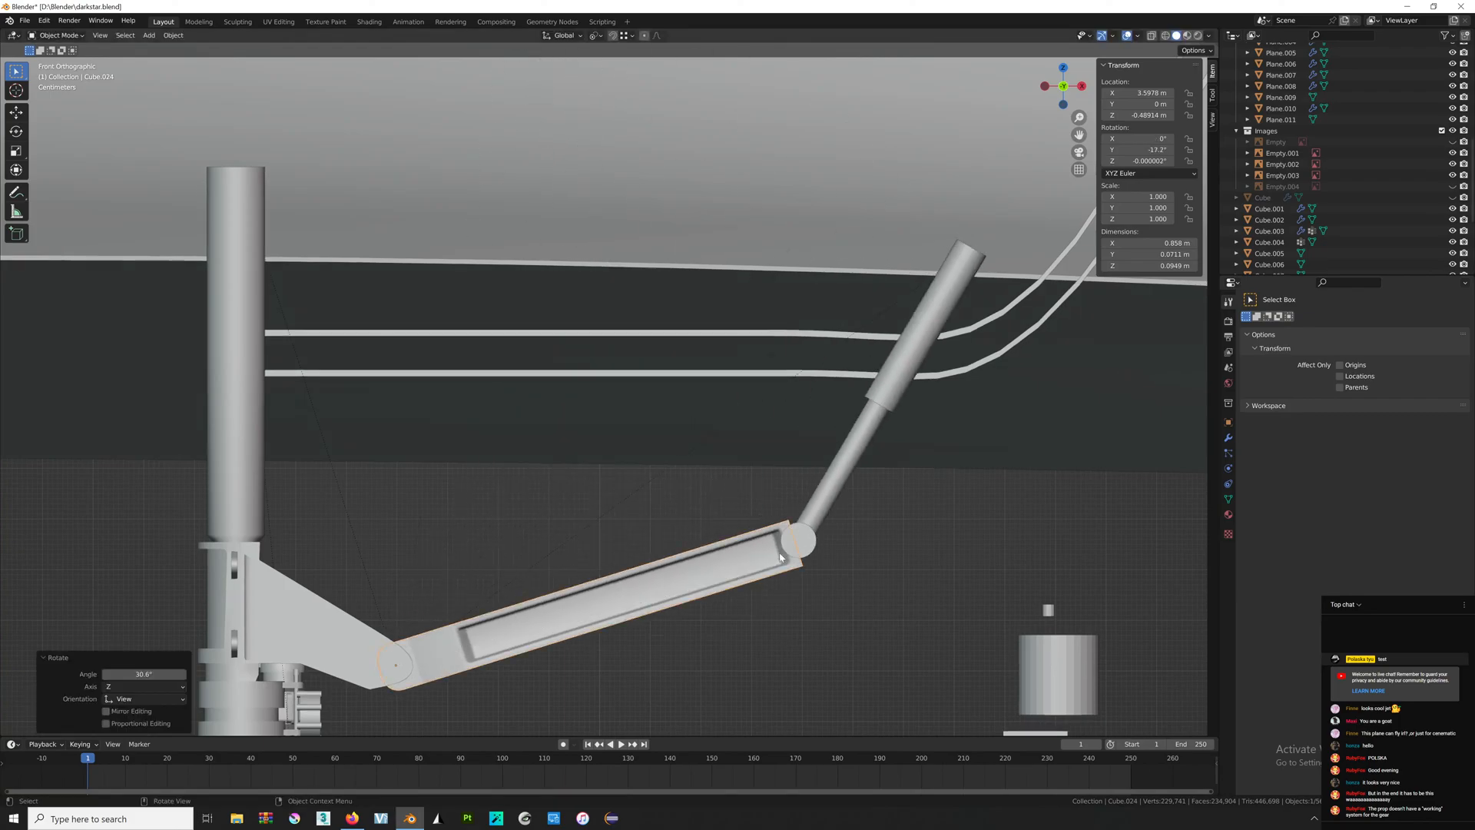
key("ctrl+z")
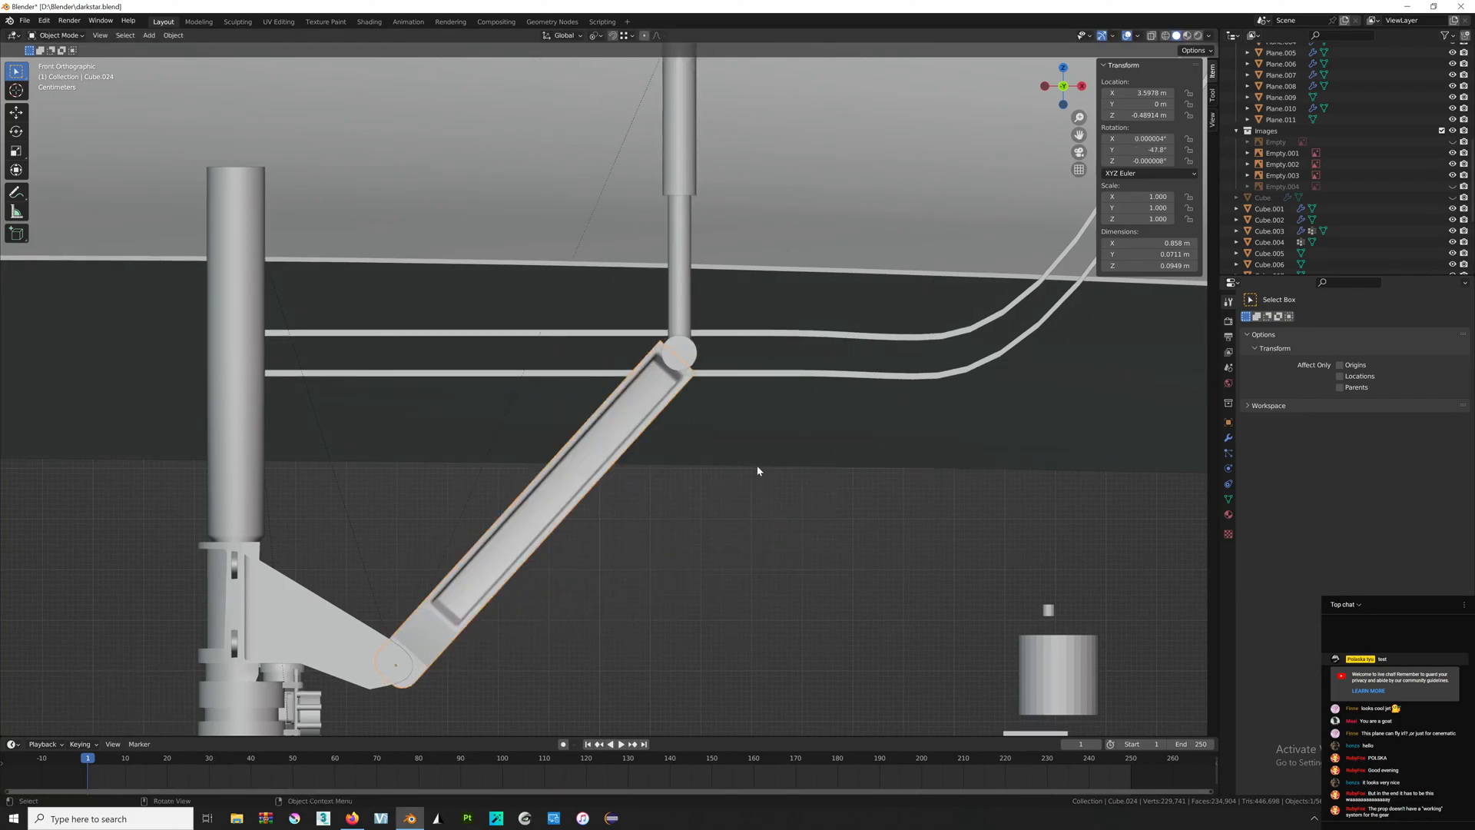
scroll(738, 453, "down", 1)
middle_click_drag(737, 453, 779, 496, "shift")
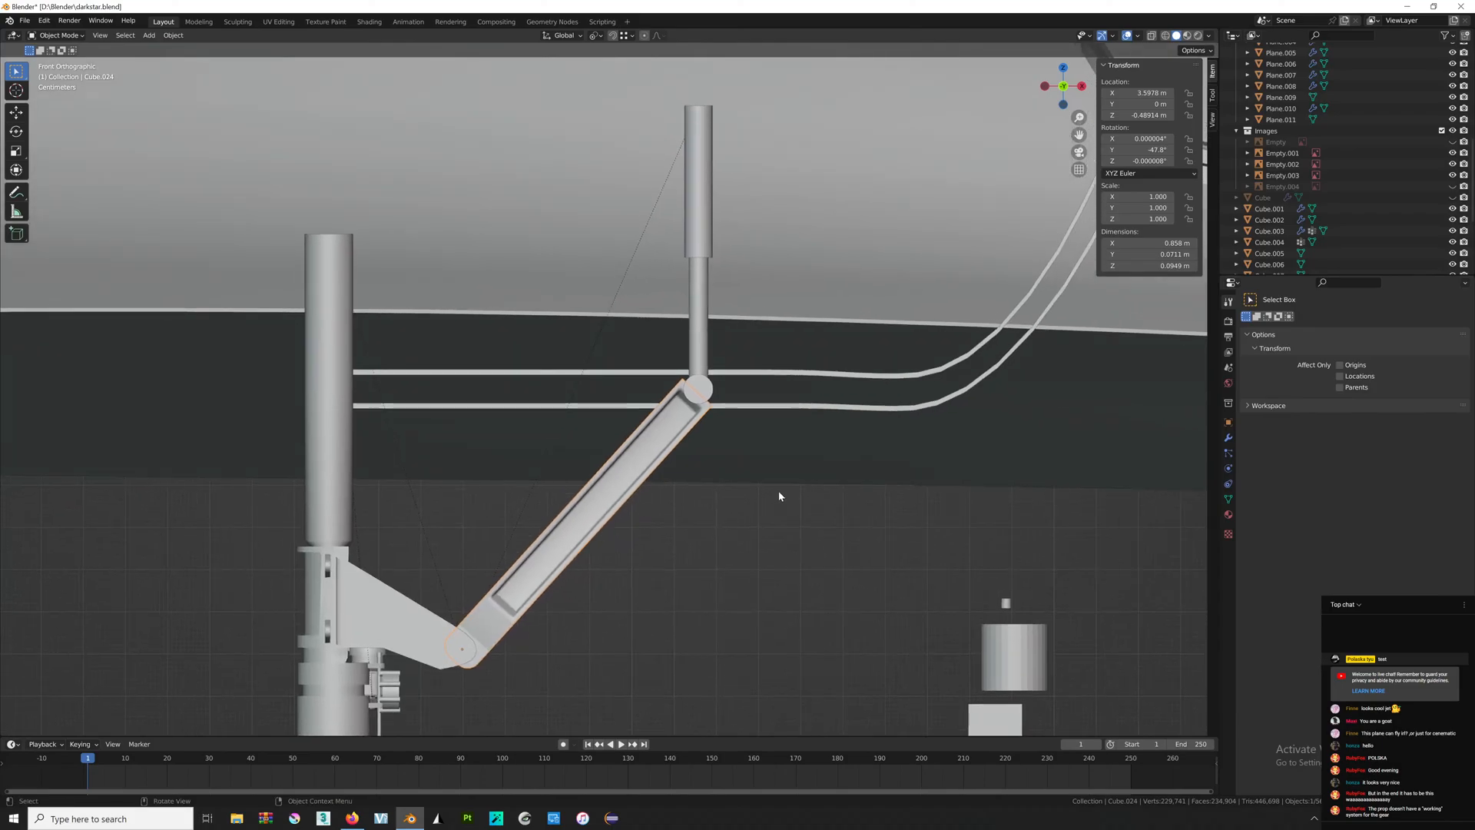
key("r")
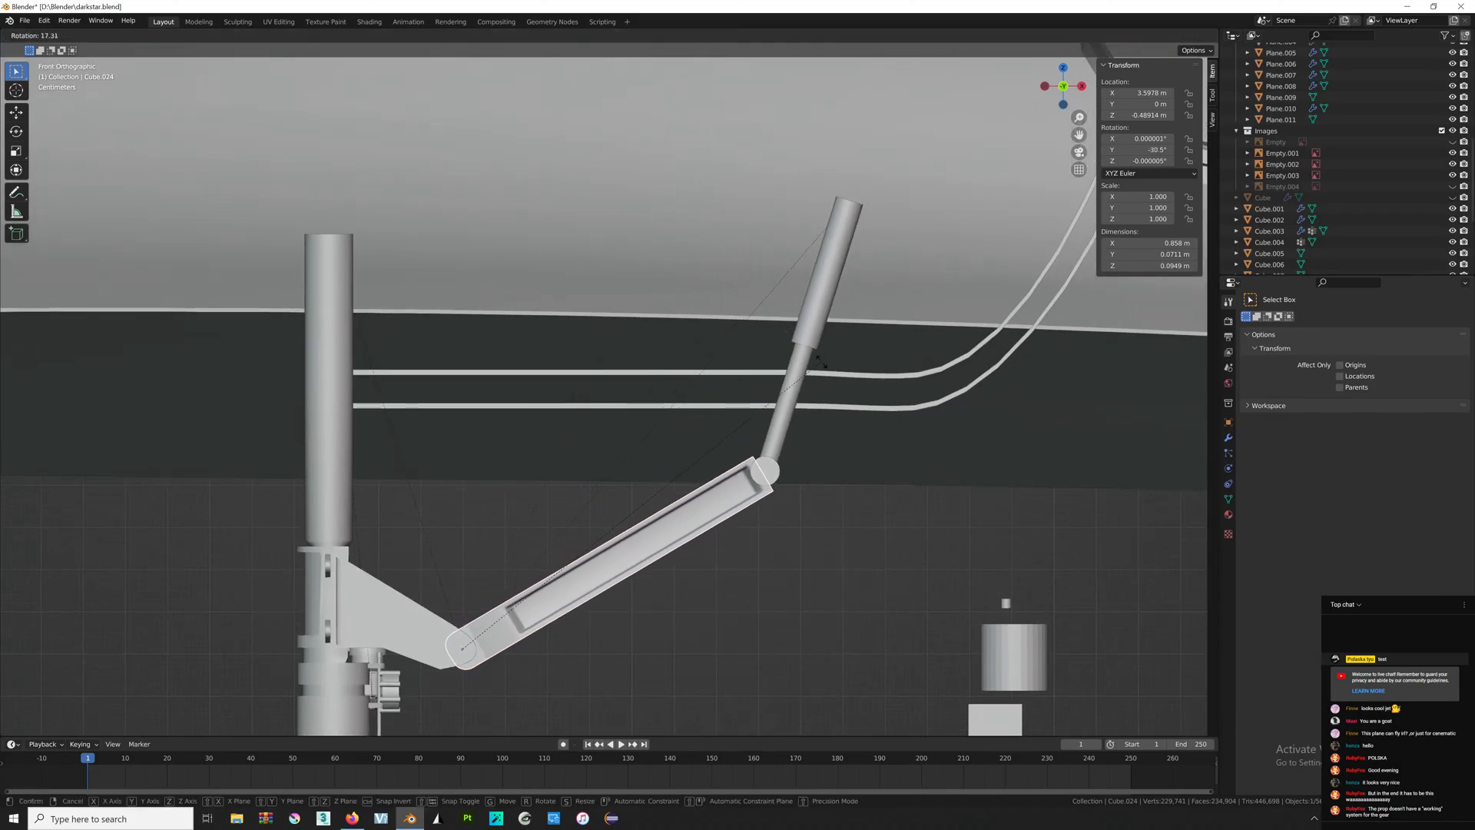
left_click(817, 358)
key("ctrl+z")
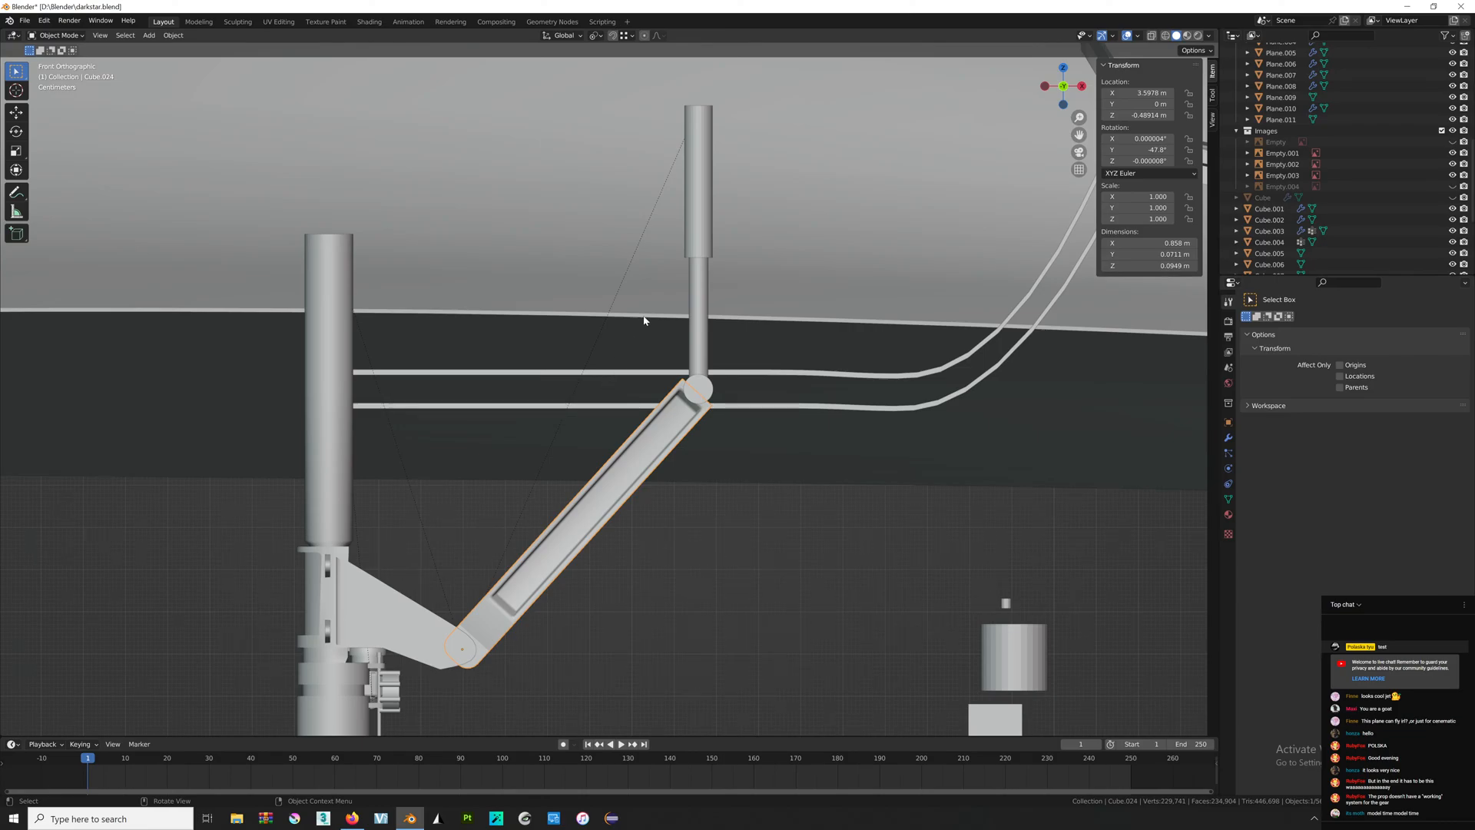
Trial-rotate the thick cylinder and the thin rod together, cancelling the rotation.
left_click(701, 248)
left_click(701, 277)
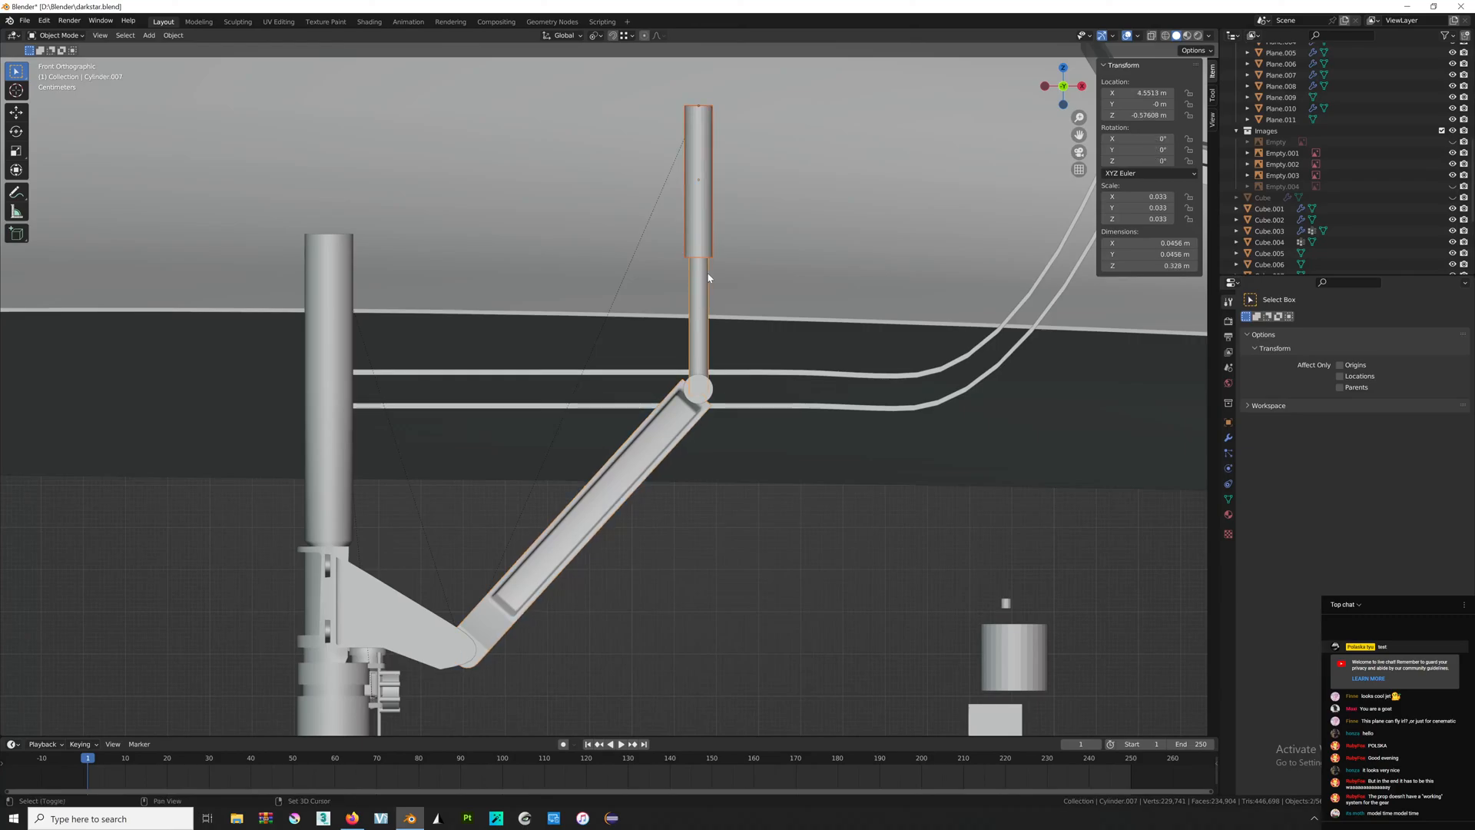
scroll(757, 223, "up", 1)
scroll(812, 296, "up", 2)
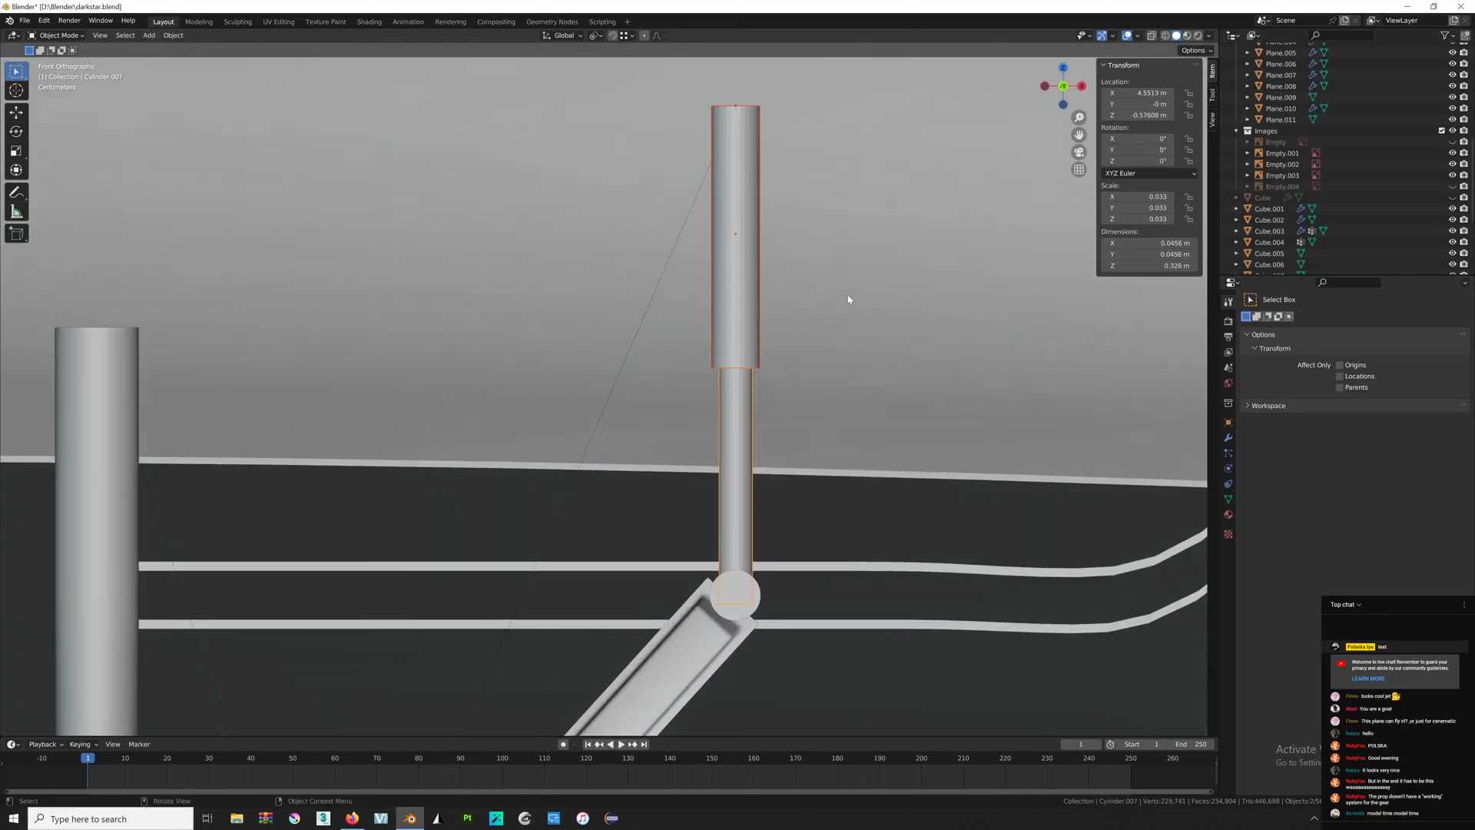
key("r")
right_click(903, 283)
Insert a location and rotation keyframe on the main strut at frame 1.
scroll(584, 430, "down", 3)
middle_click_drag(576, 440, 564, 341, "shift")
scroll(564, 343, "down", 1)
left_click(359, 373)
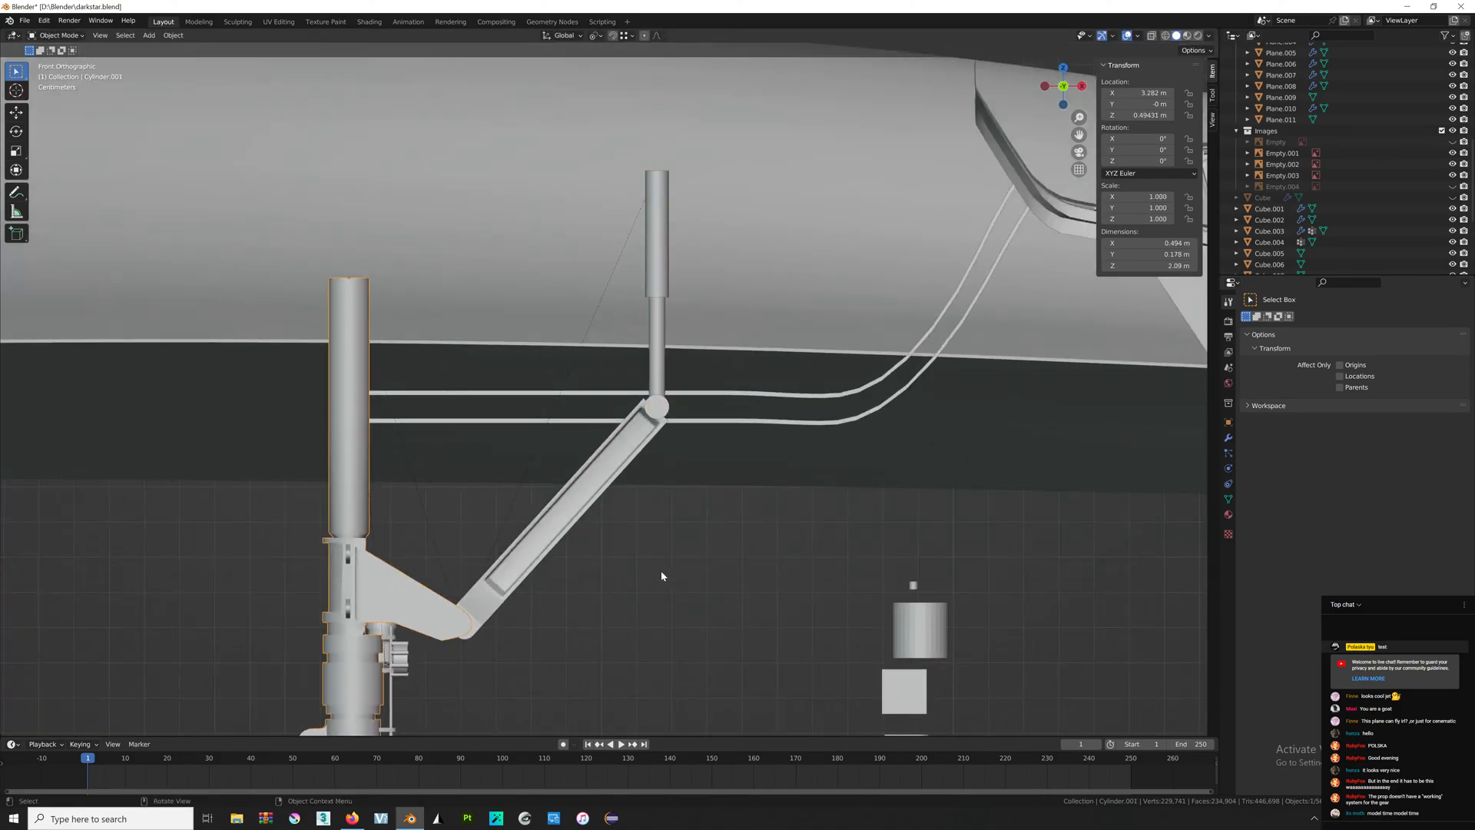
key("i")
left_click(675, 544)
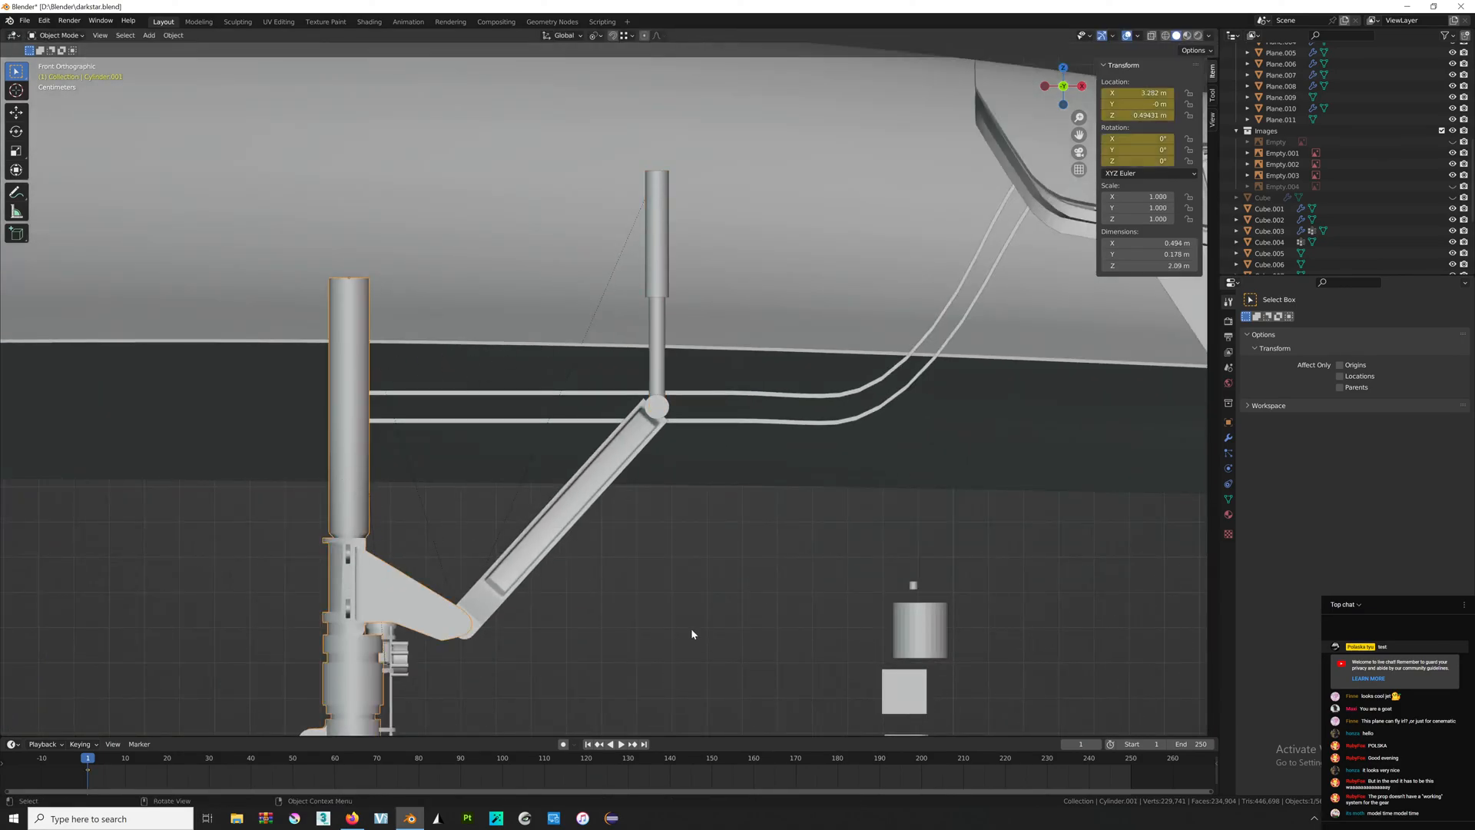
key("r")
left_click(771, 435)
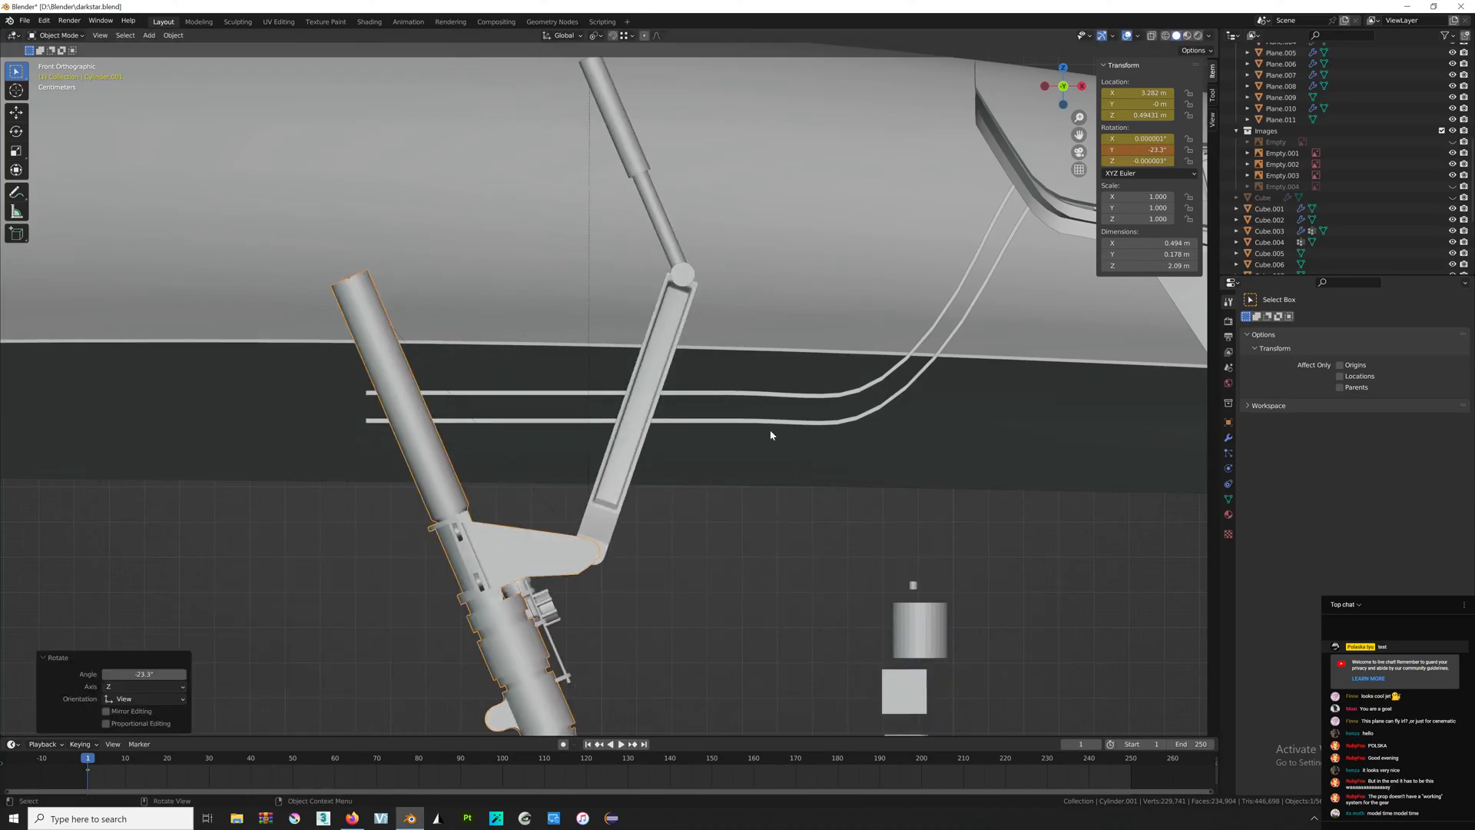
key("ctrl+z")
At frame 100, rotate the main strut by -85° about the global Y axis.
scroll(686, 451, "down", 2)
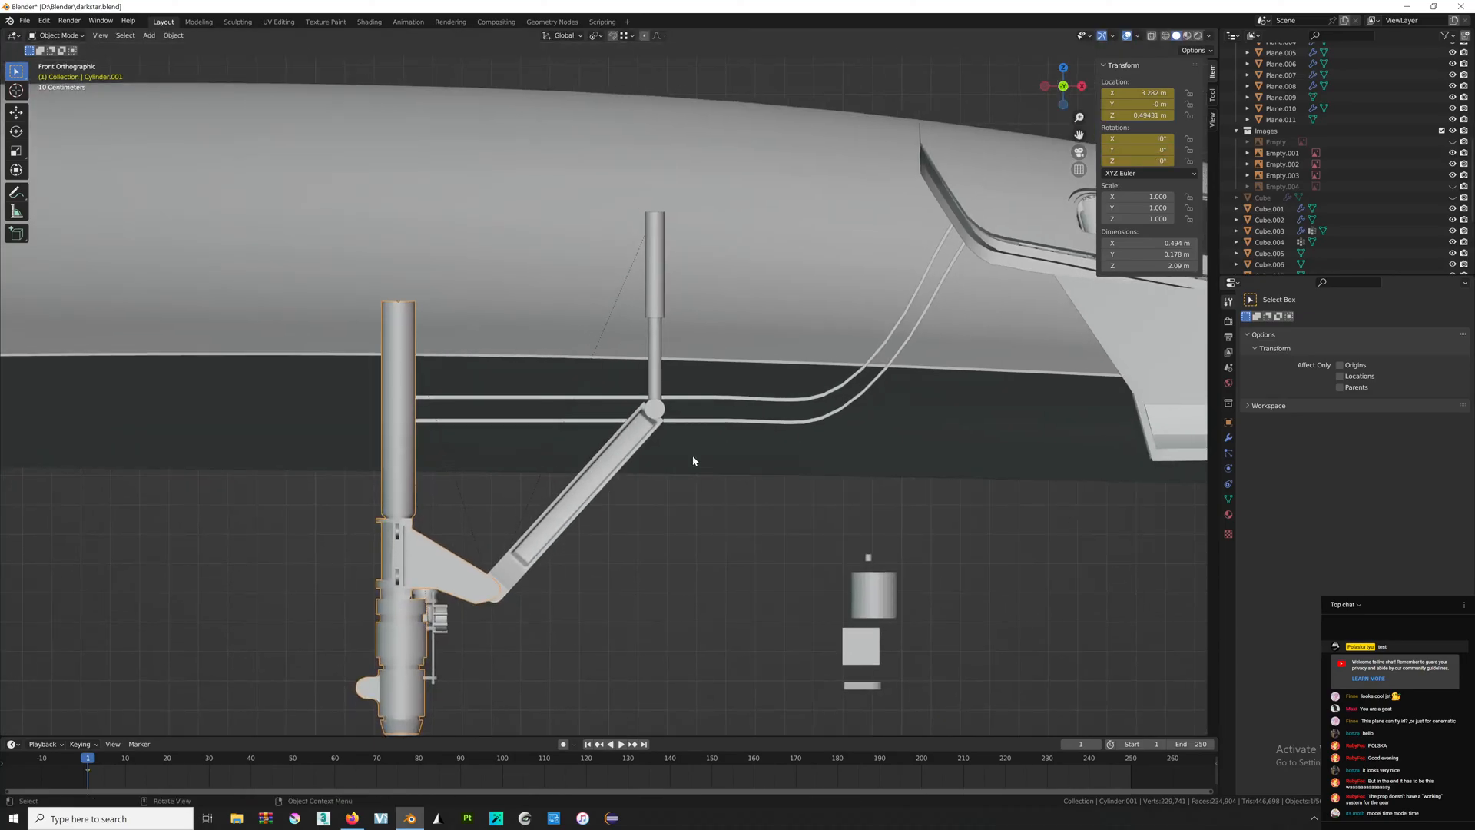
left_click_drag(105, 761, 503, 764)
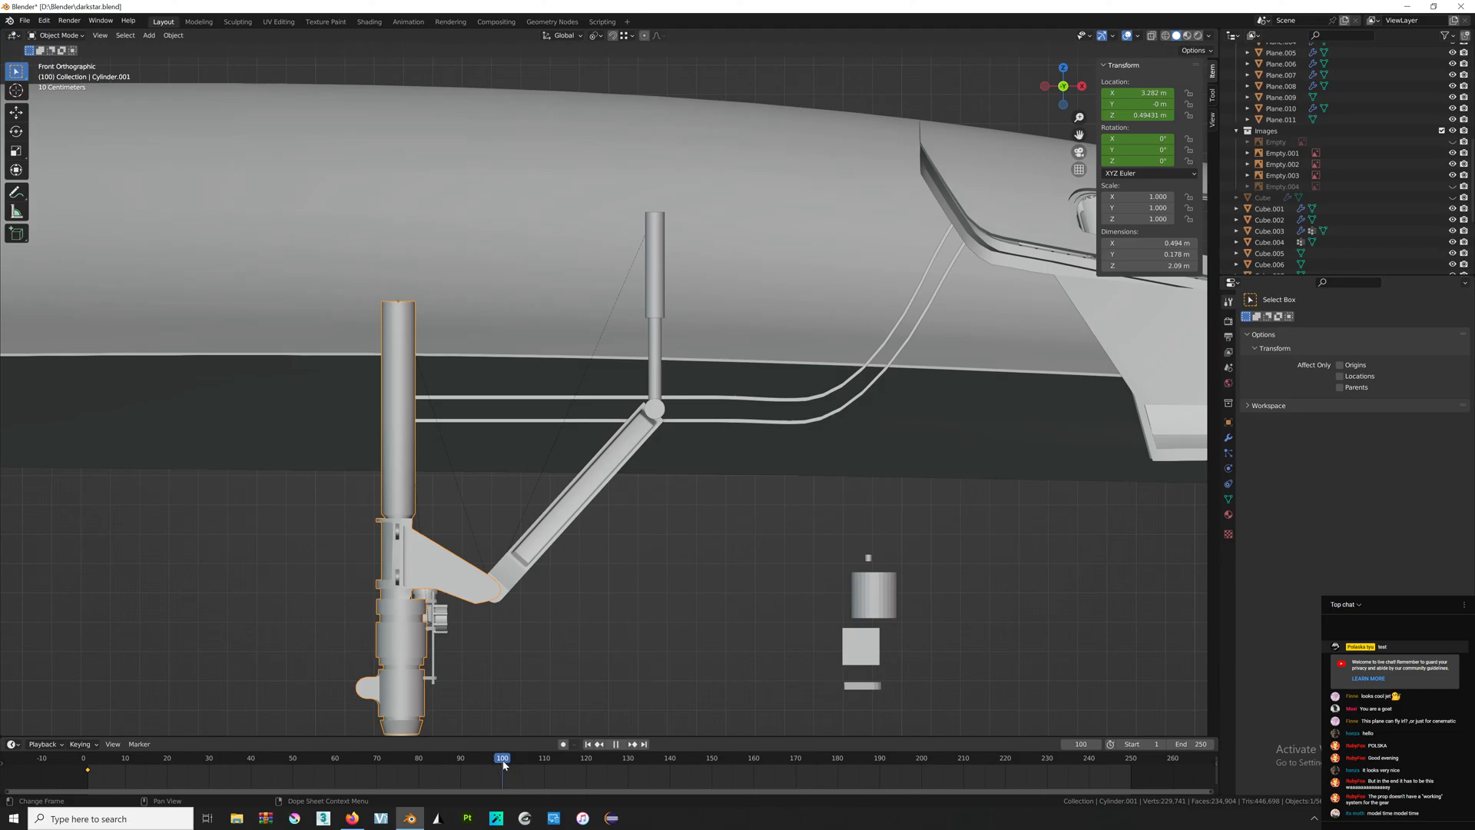
key("r")
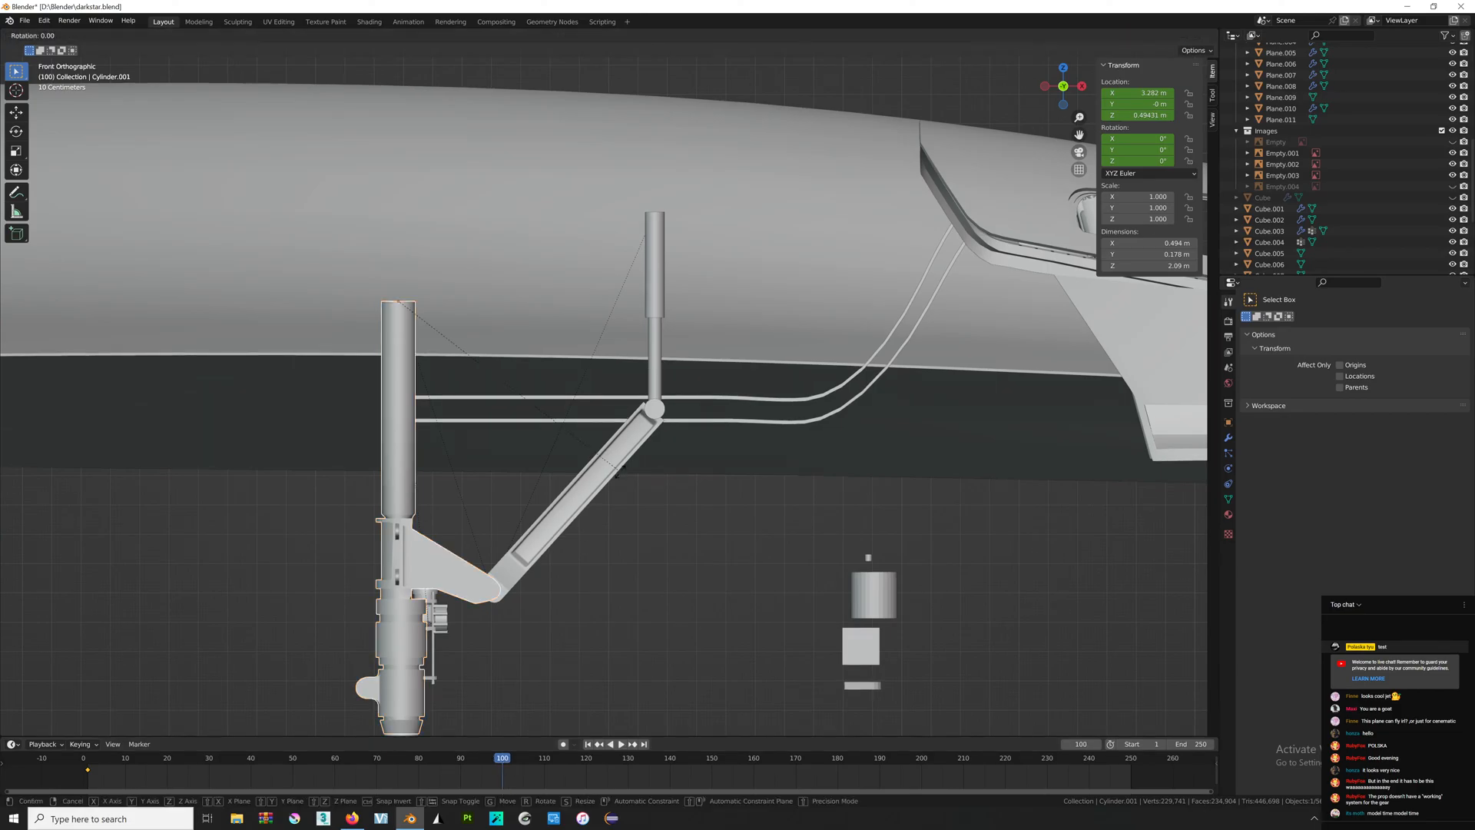
key("y")
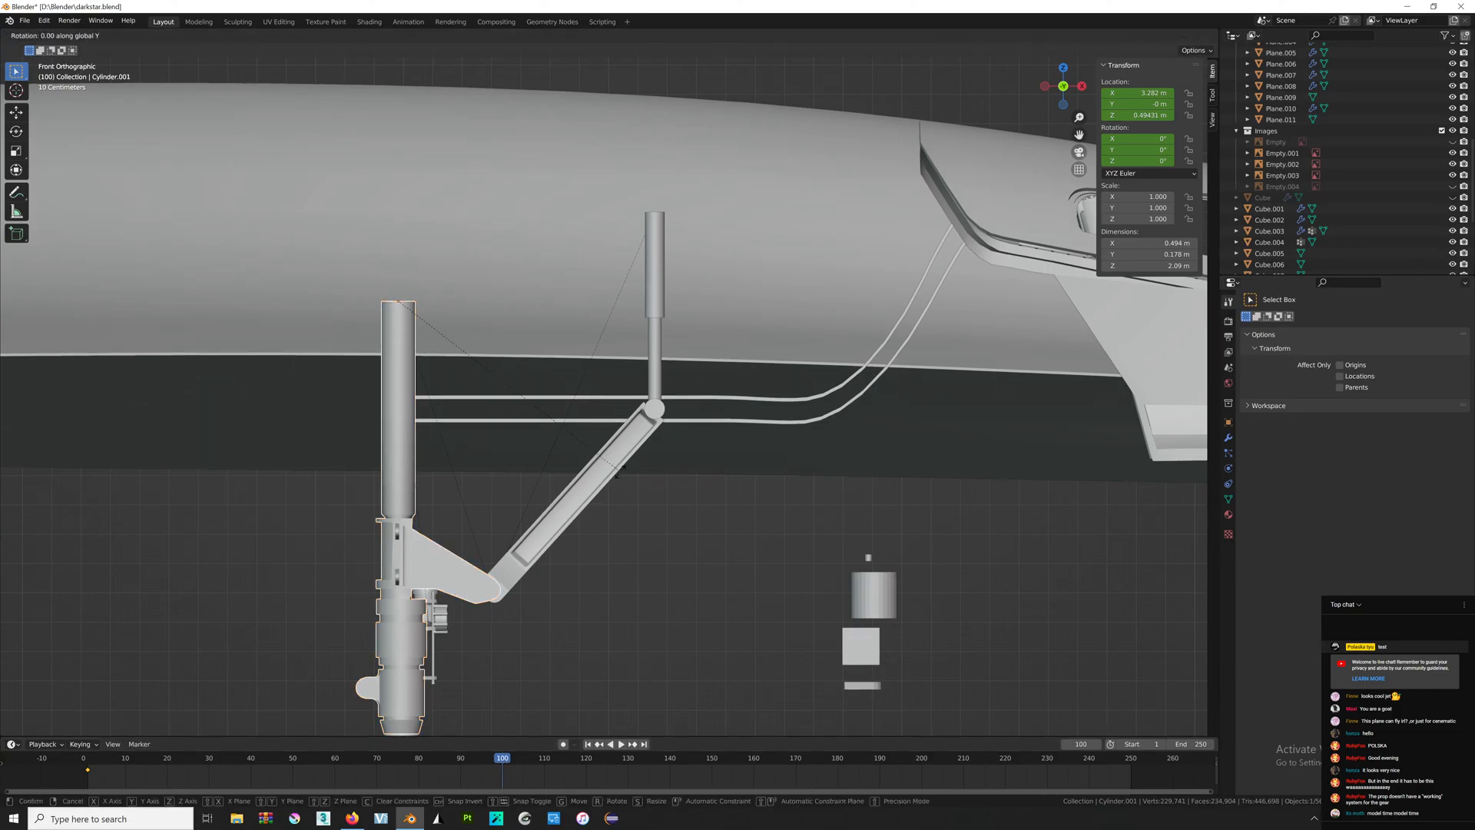
type("-85")
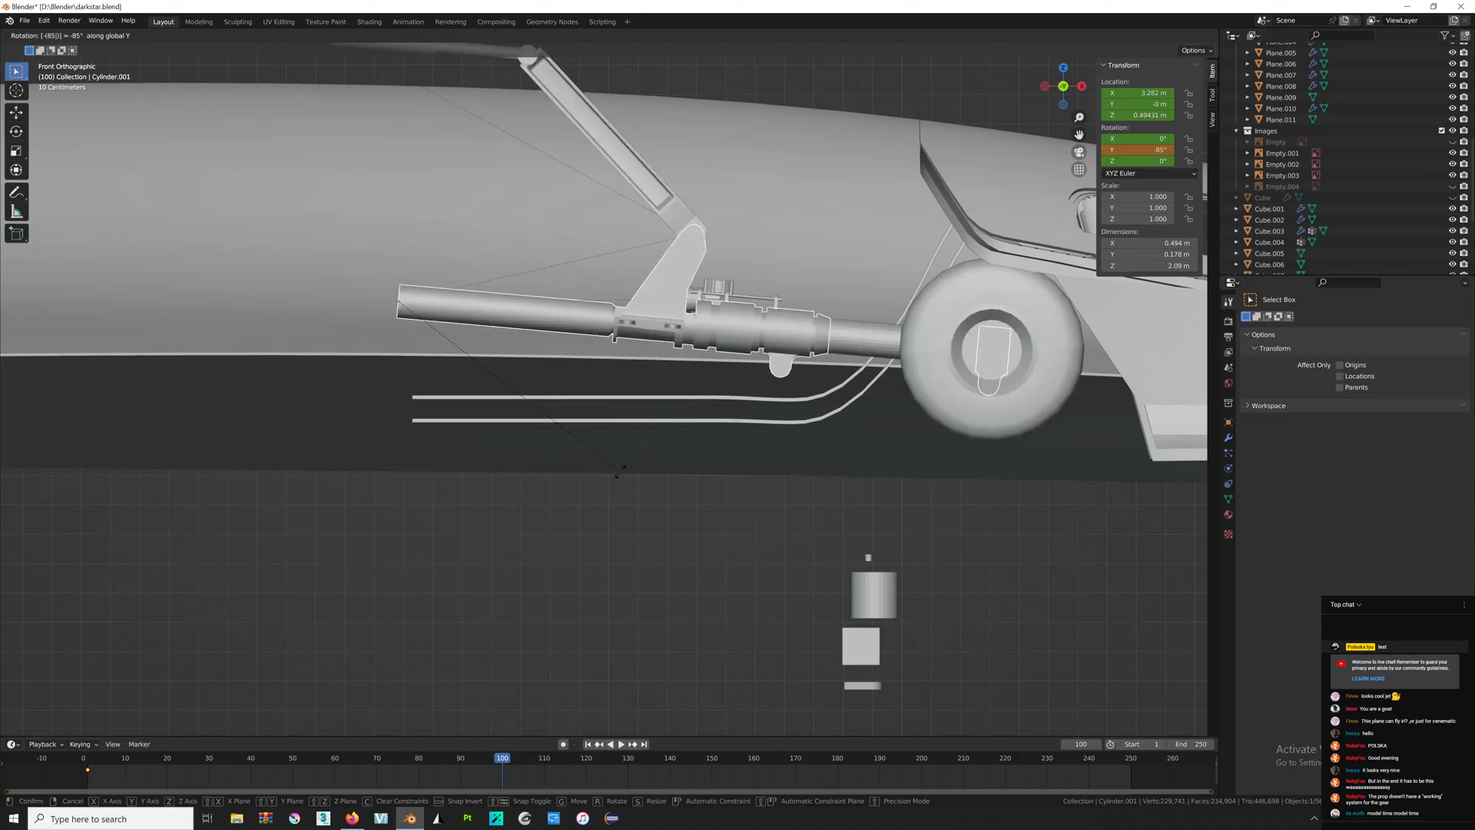
key("Return")
Adjust the main strut's Y rotation to about -82.5° and insert a location and rotation keyframe at frame 100.
key("r")
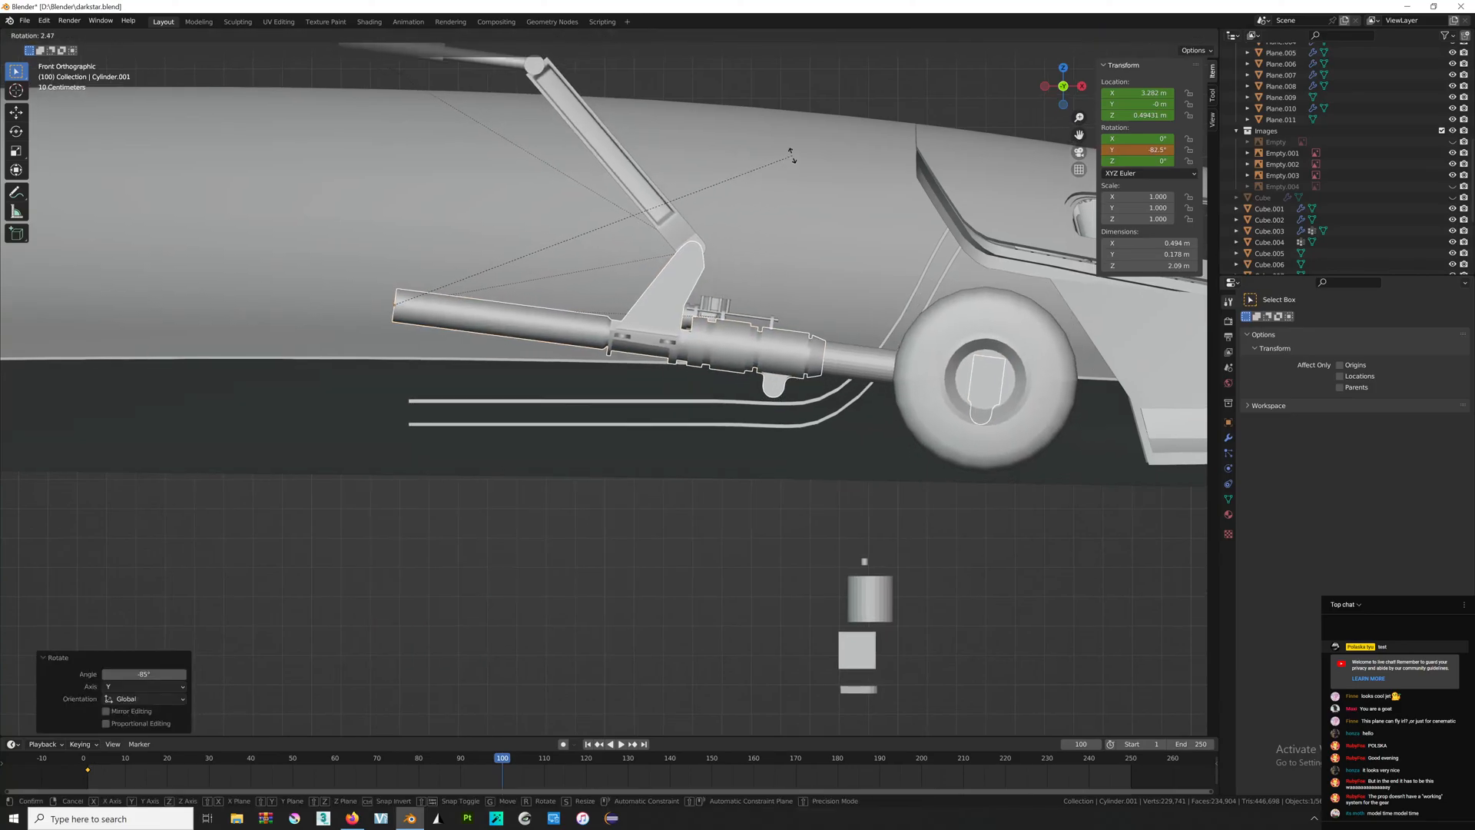
left_click(792, 157)
key("i")
left_click(792, 158)
left_click(694, 481)
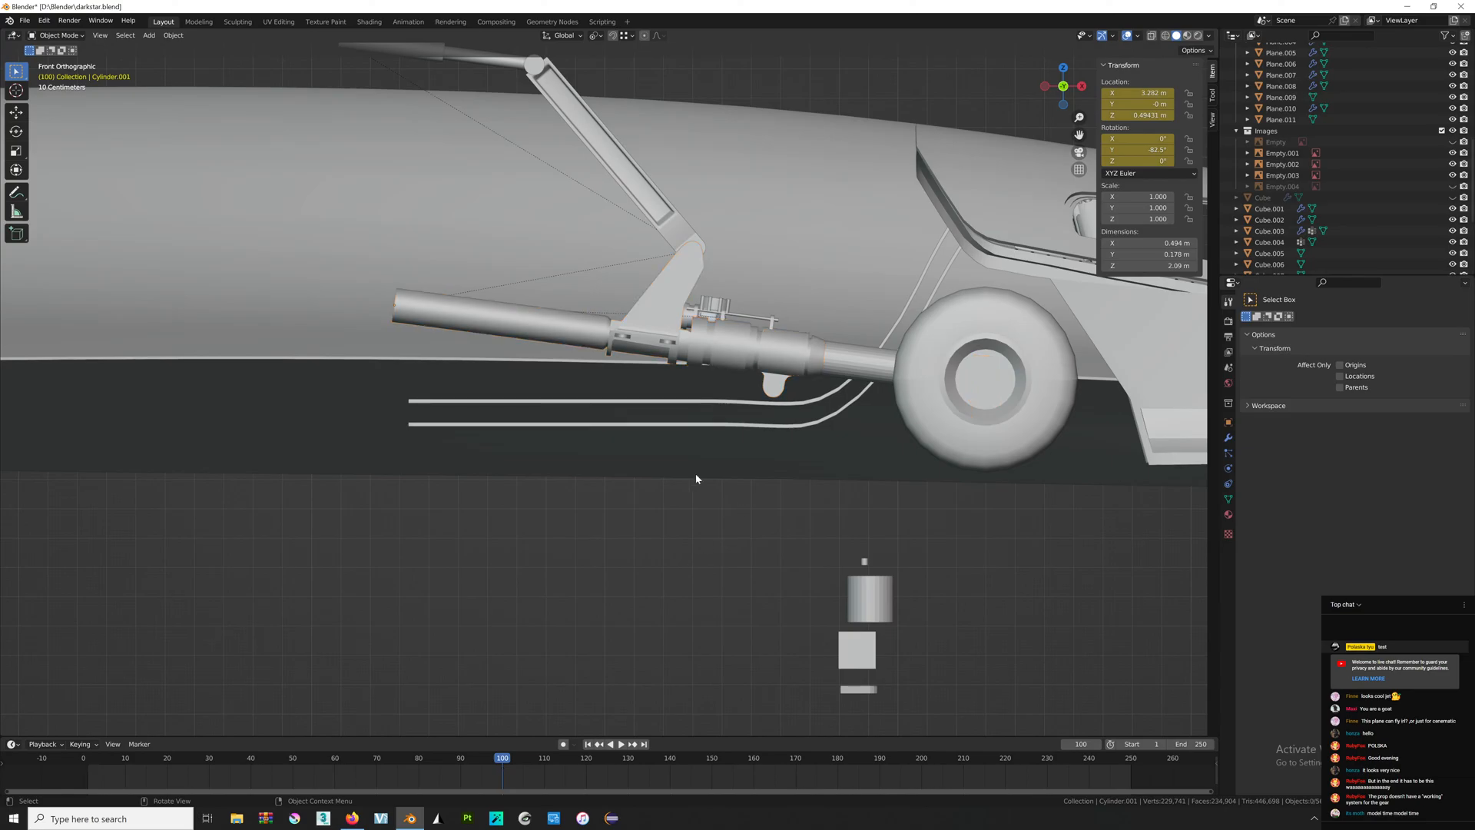
At frame 0, duplicate the smallest spare cylinder, scale the copy up about 9.9 times, and place it on the thick cylinder's upper end.
left_click(663, 204)
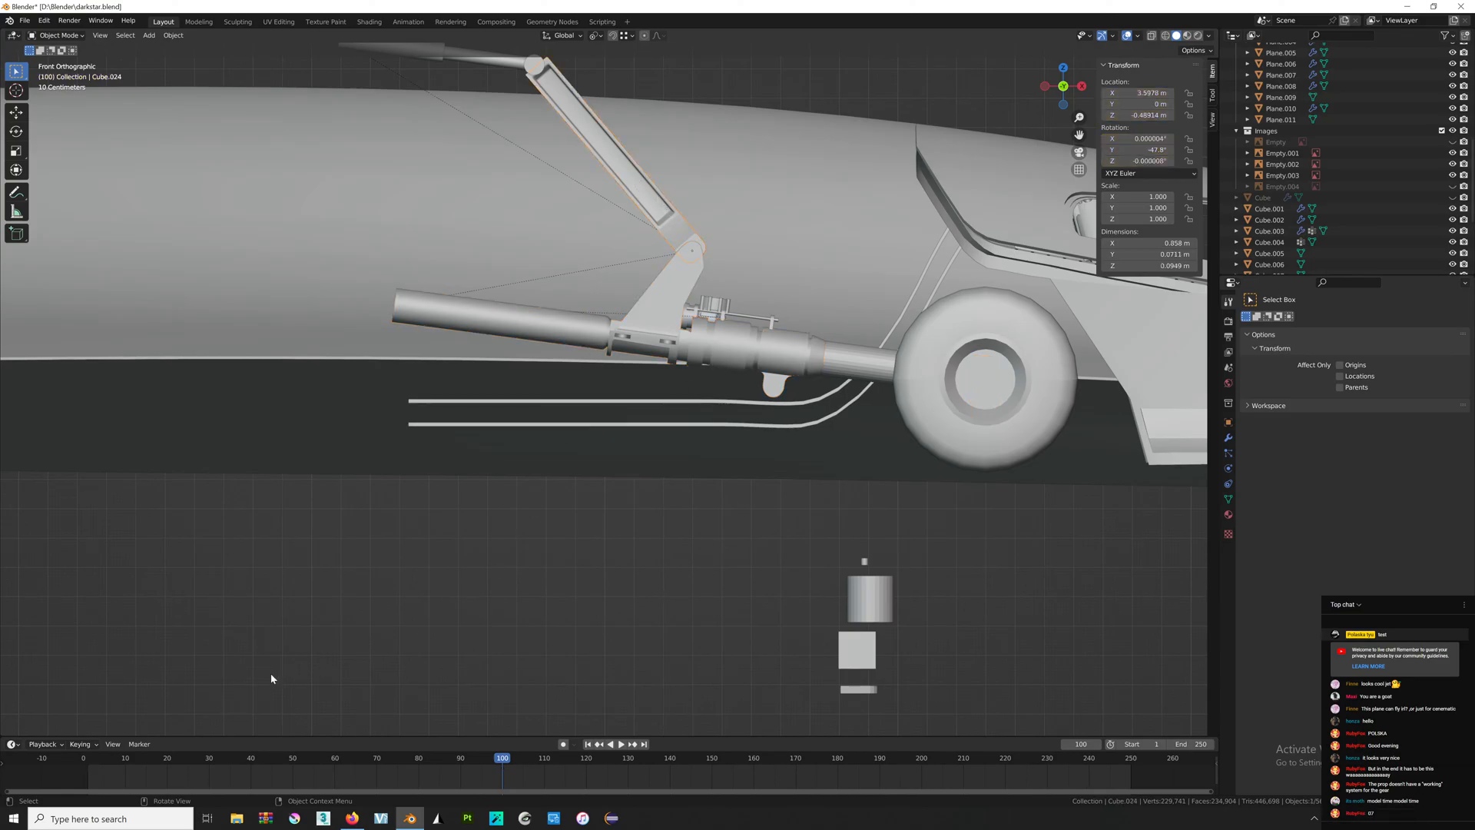
left_click_drag(505, 765, 86, 761)
left_click(866, 565)
key("shift+d")
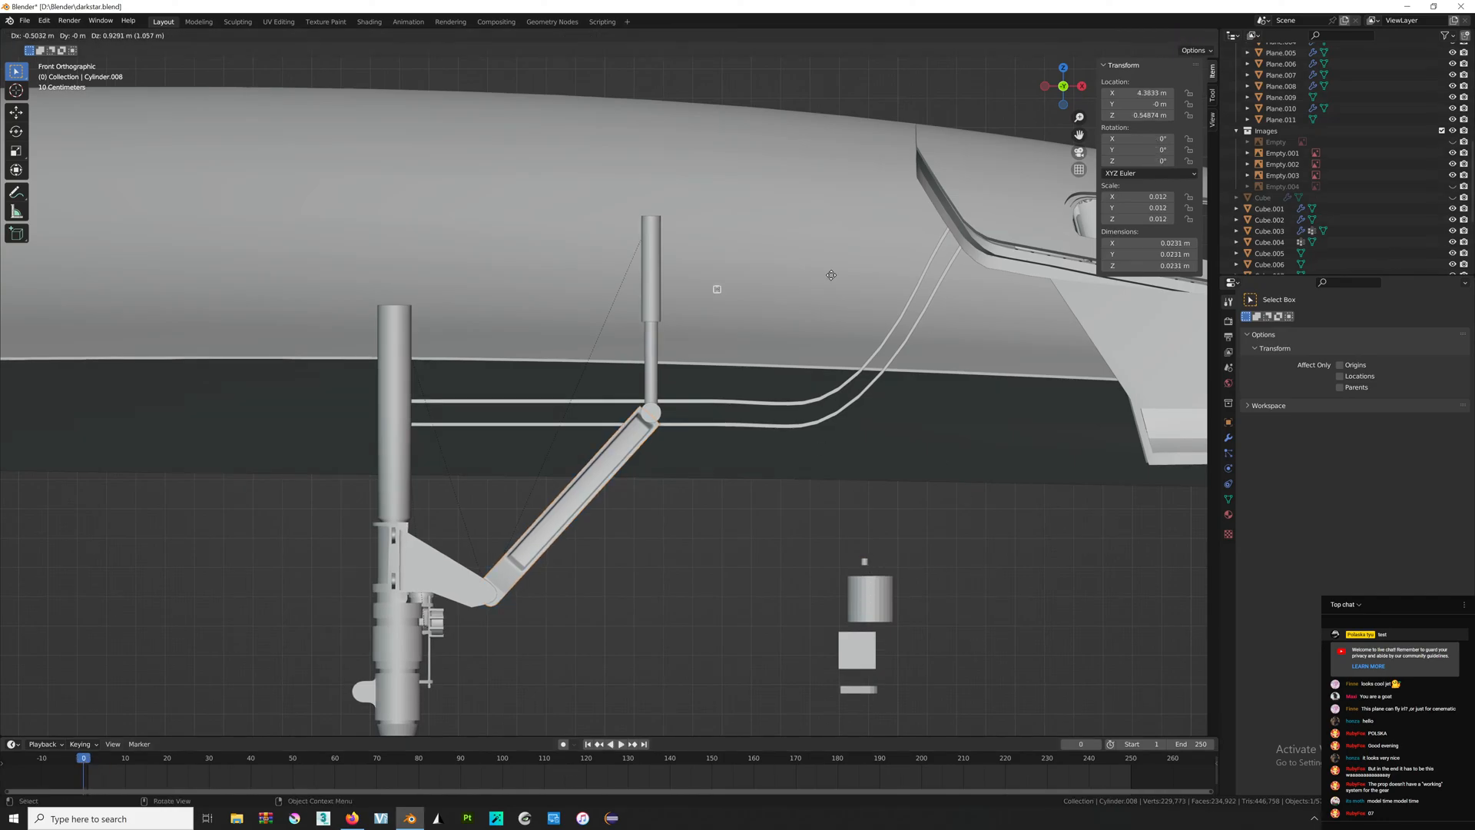
left_click(767, 211)
key("s")
left_click(625, 272)
key("g")
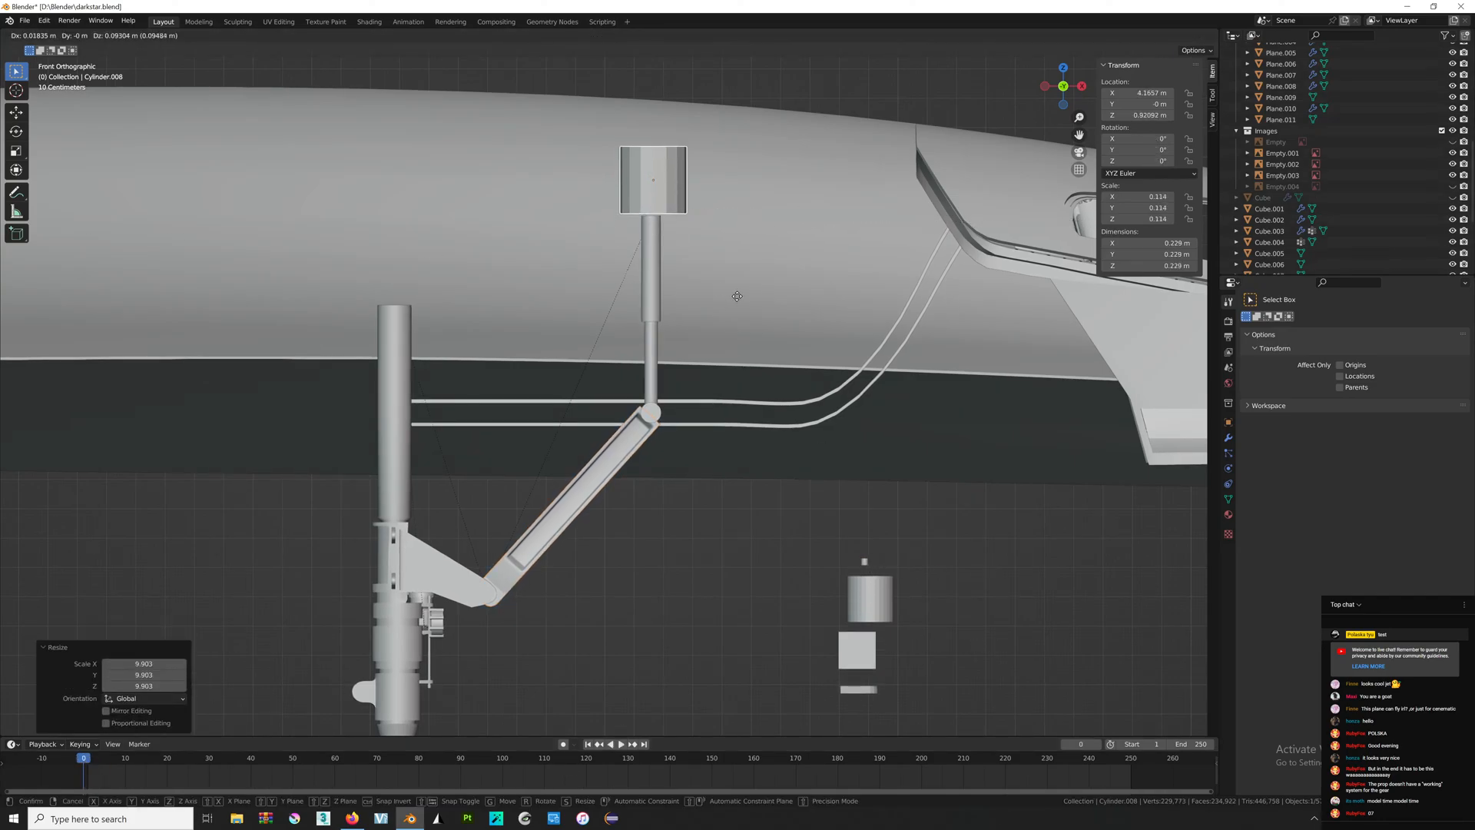
left_click(672, 288)
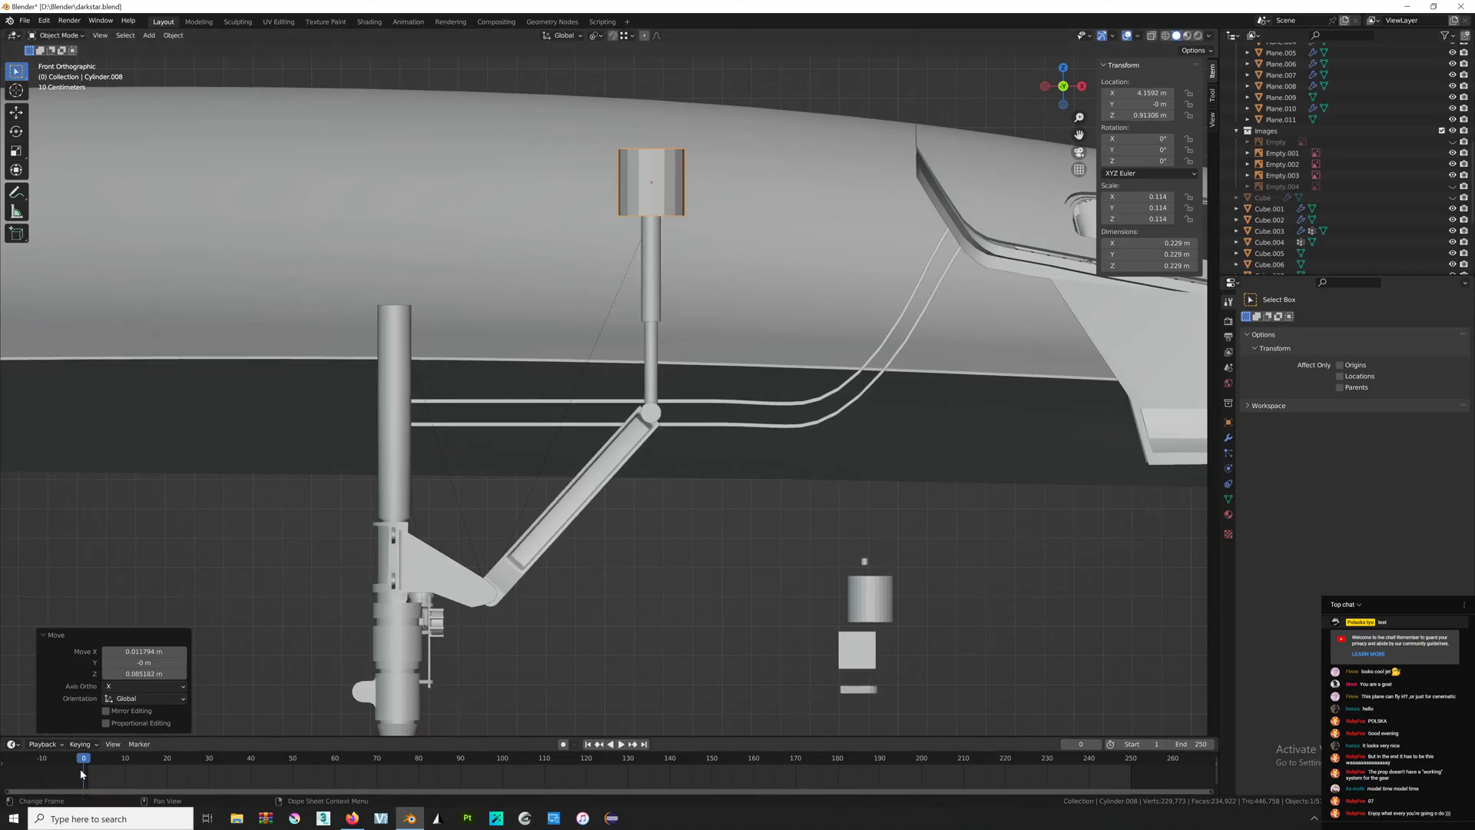
Go to frame 100 and try rotating the folding brace down so it lies over the folded main strut.
left_click_drag(84, 764, 511, 771)
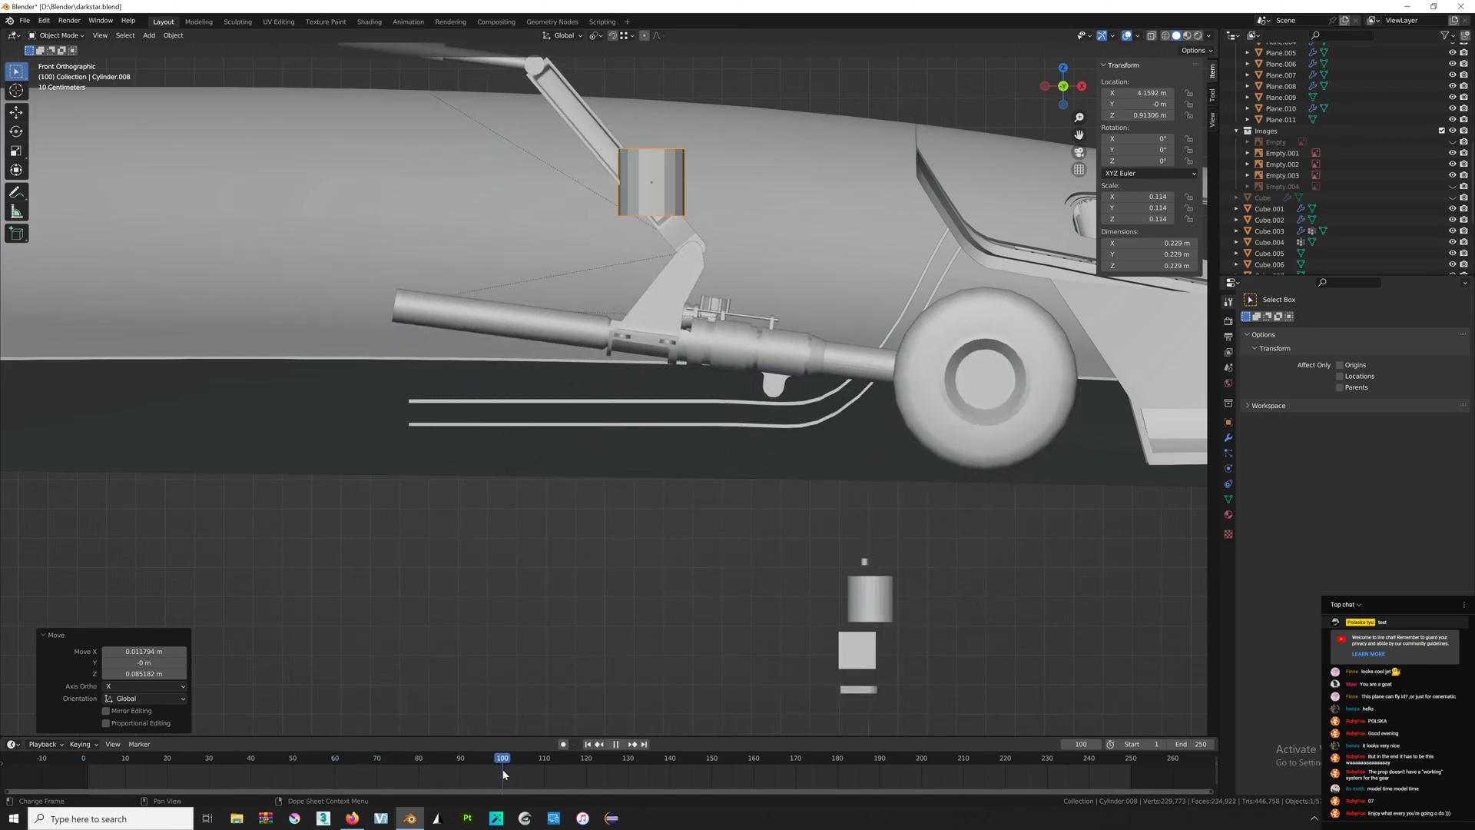
left_click_drag(503, 774, 504, 774)
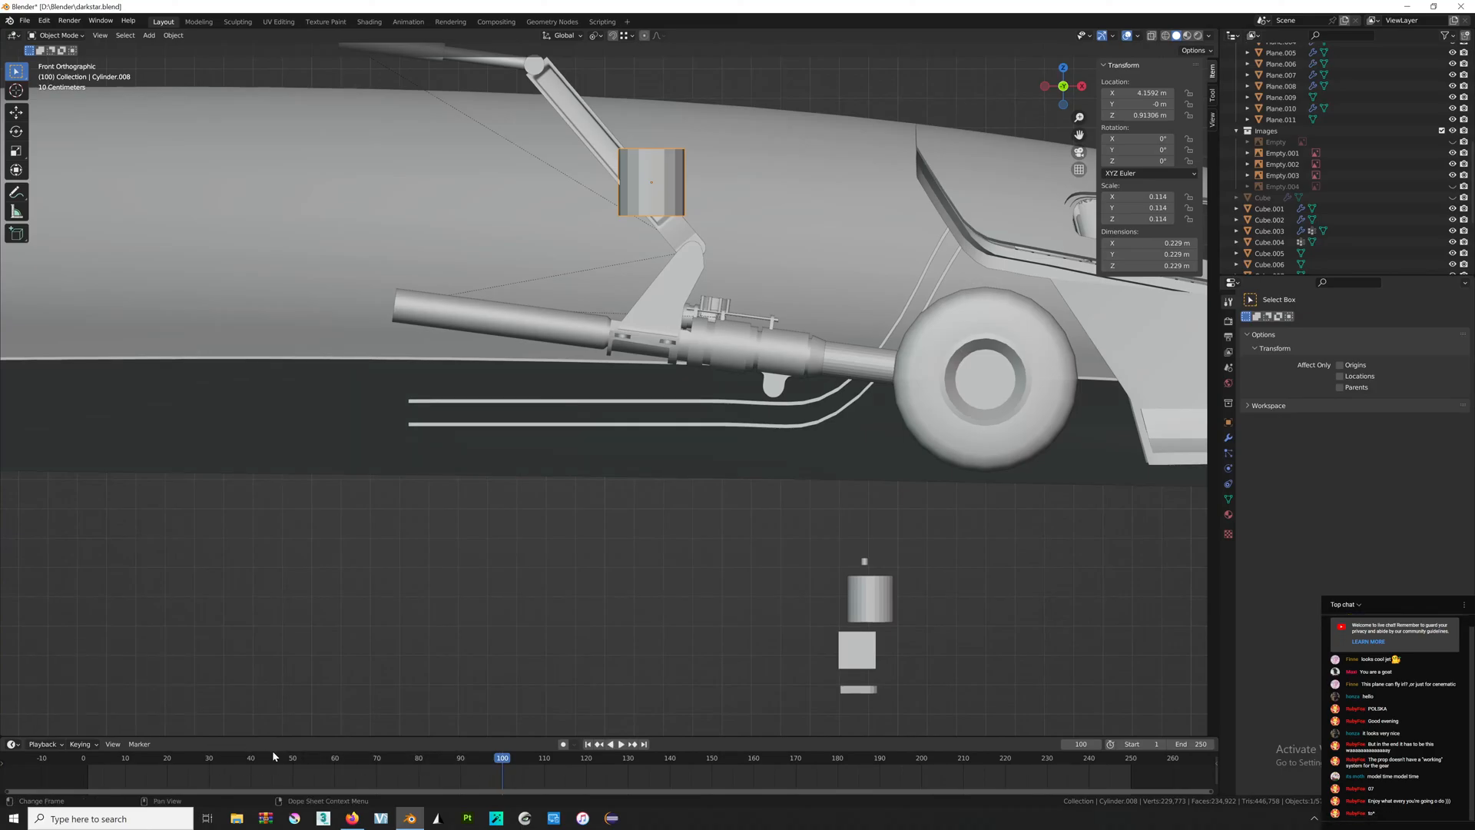
left_click_drag(472, 782, 502, 716)
left_click(581, 131)
key("r")
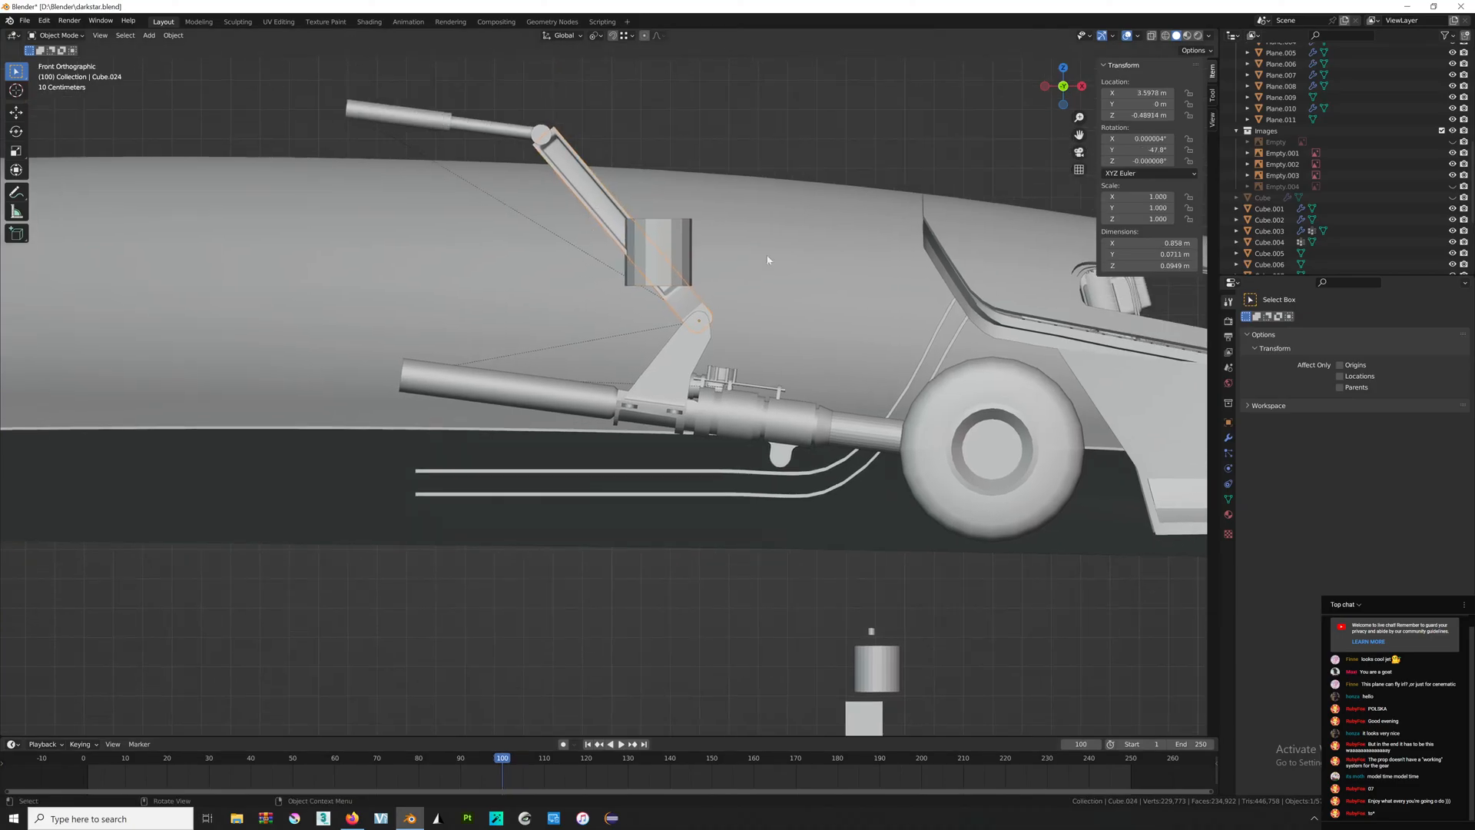
left_click(775, 172)
Try rotating and moving the thick cylinder with its rod so the actuator spans from the brace's end to the enlarged marker cylinder.
left_click(328, 371)
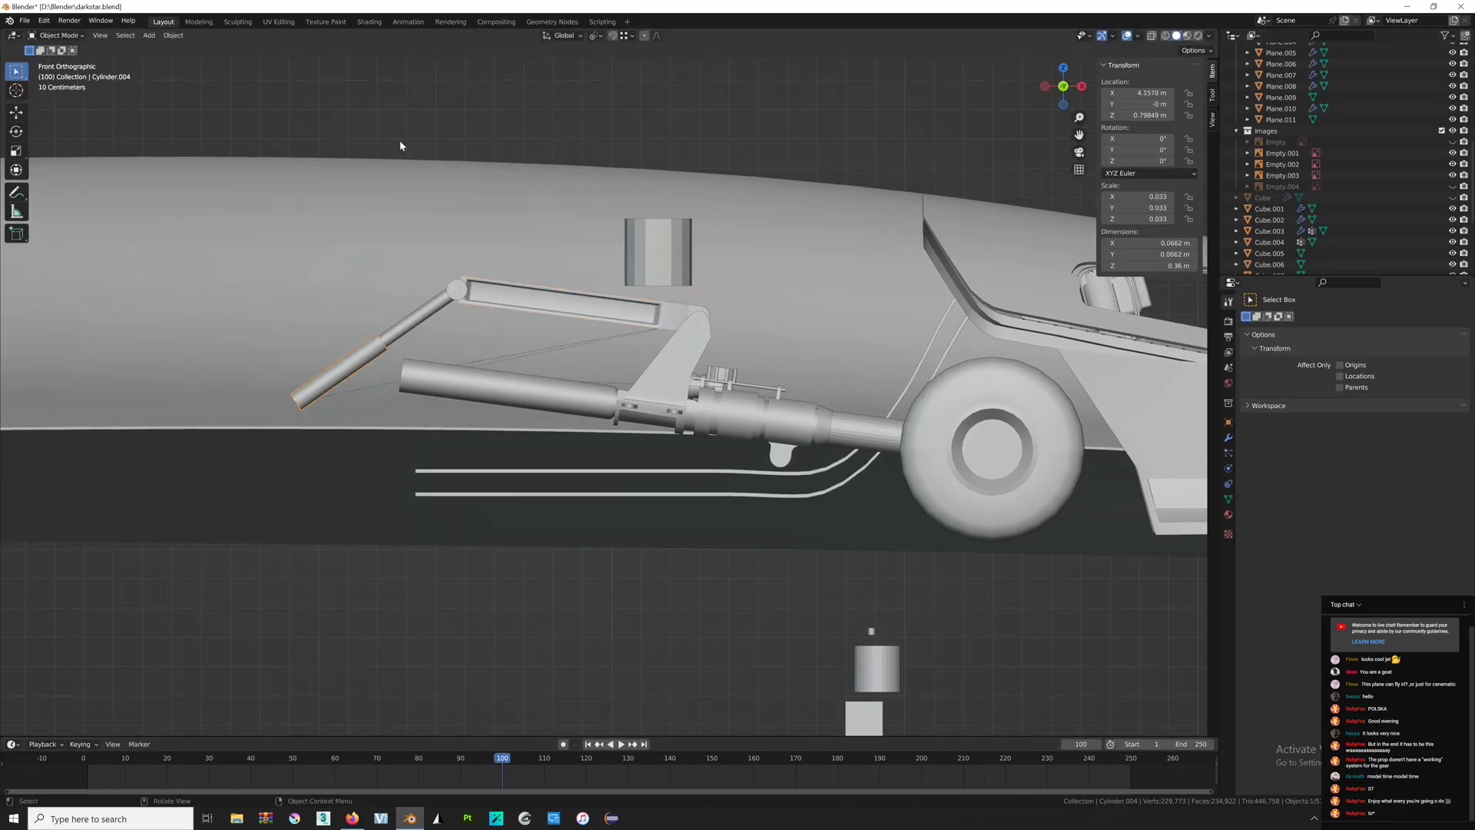
key("r")
left_click(355, 509)
key("g")
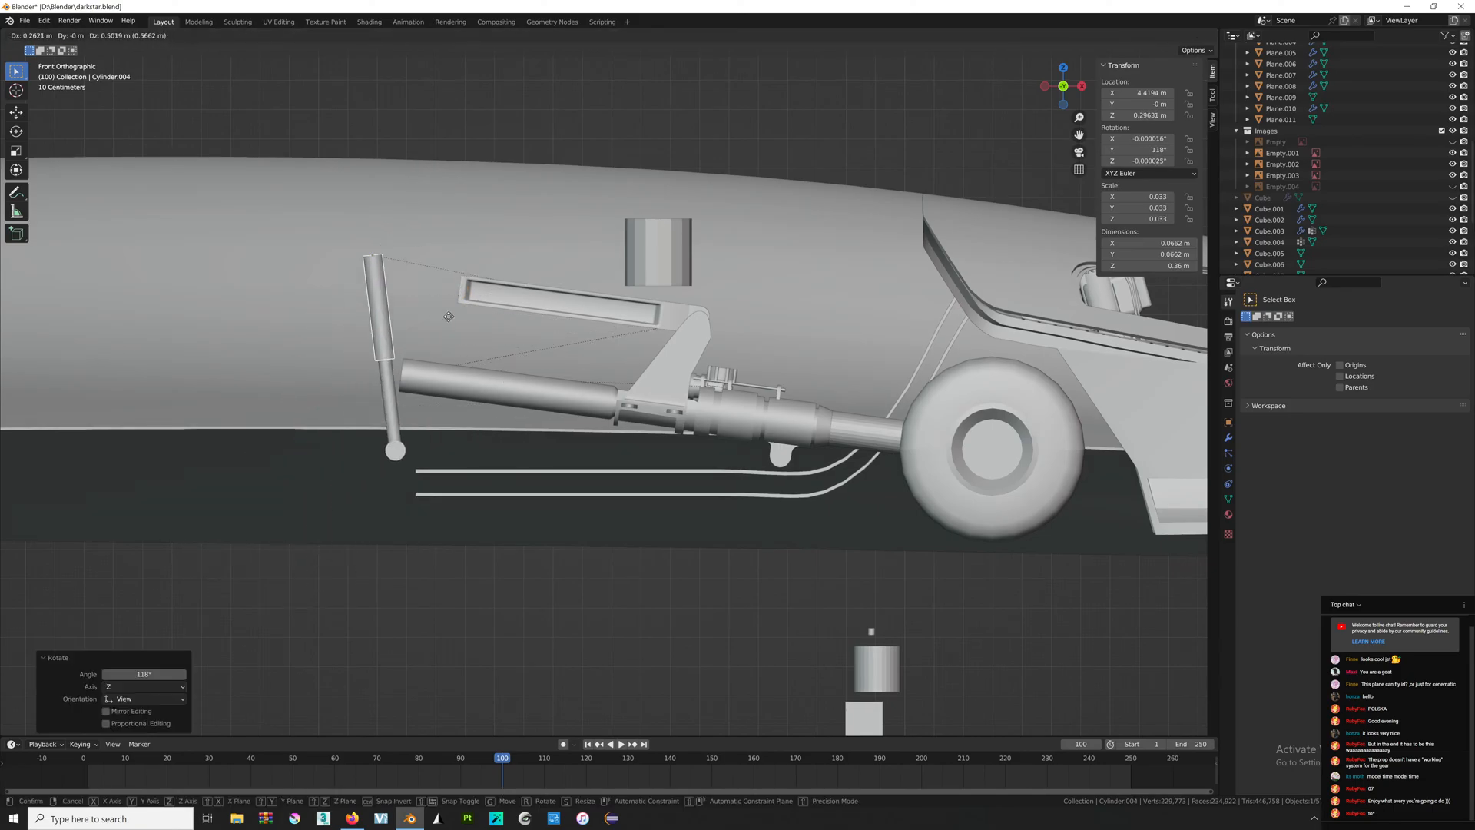
left_click(626, 291)
key("r")
left_click(421, 437)
key("g")
left_click(527, 471)
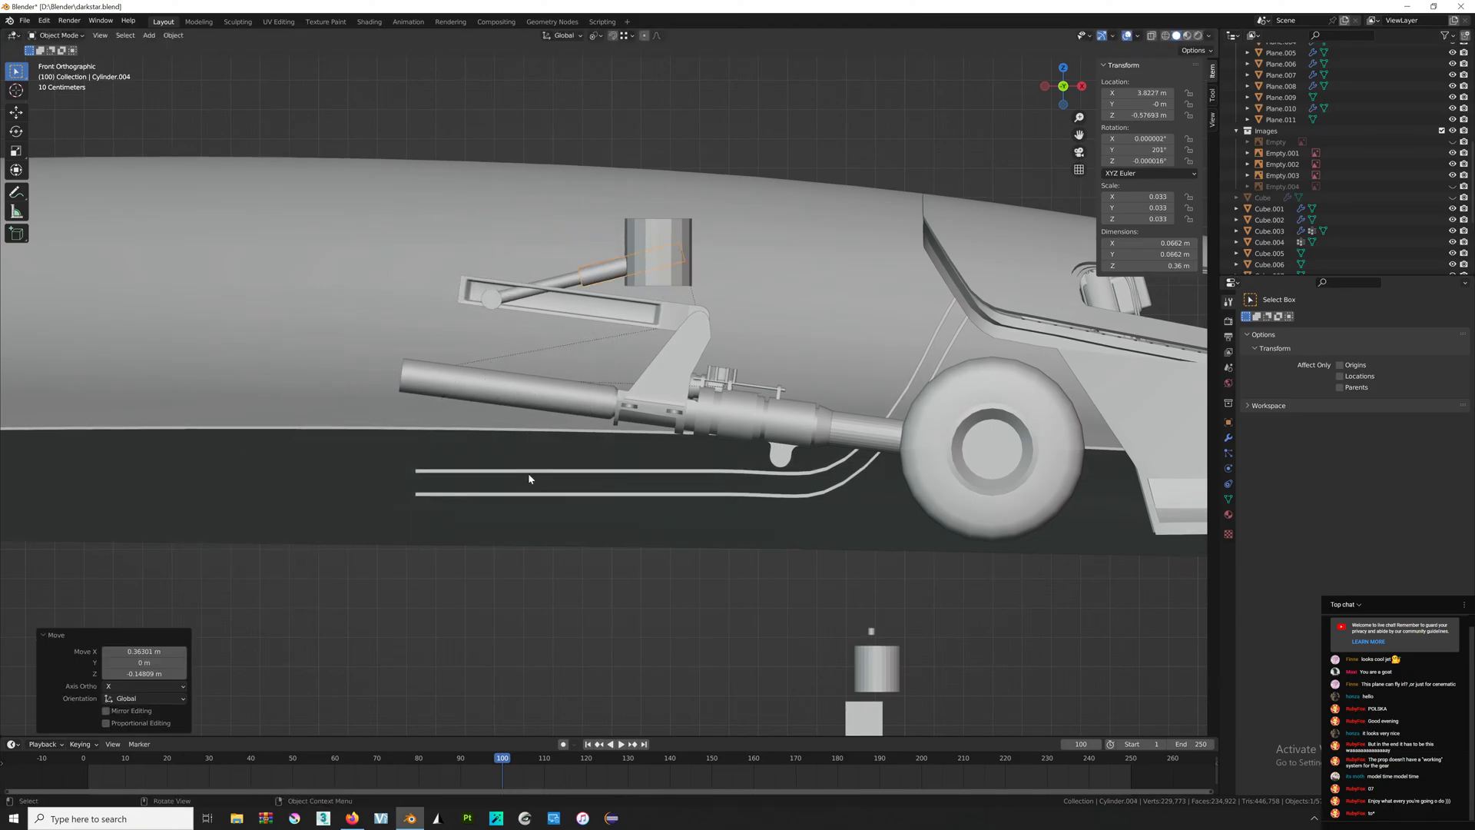
Undo the thick cylinder's trial rotations and moves, and undo the folding brace's trial rotation.
key("ctrl+z")
key("ctrl+z")
key("ctrl+z")
key("ctrl+z")
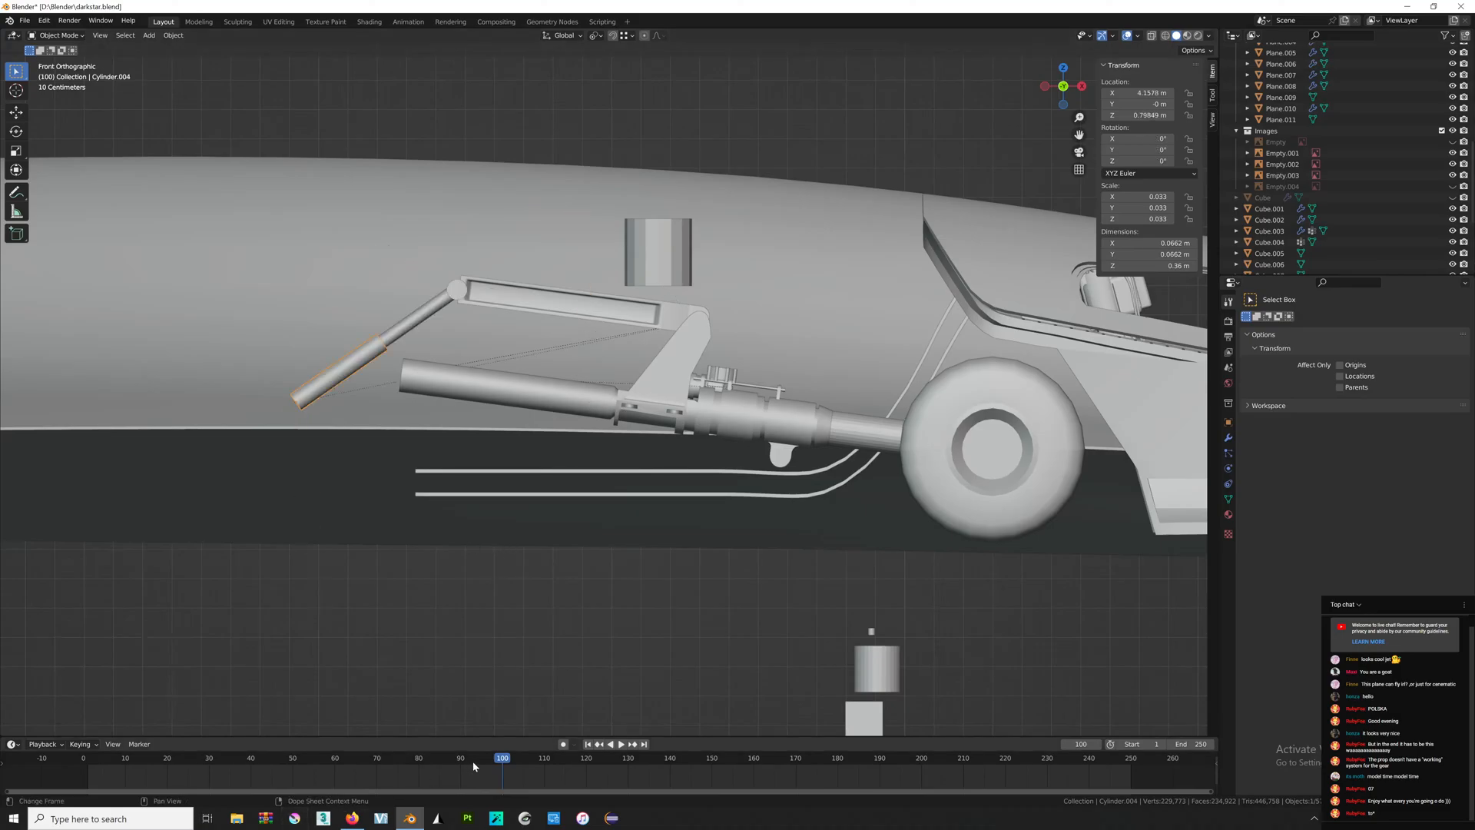
left_click_drag(503, 758, 82, 745)
key("ctrl+z")
key("ctrl+z")
key("ctrl+z")
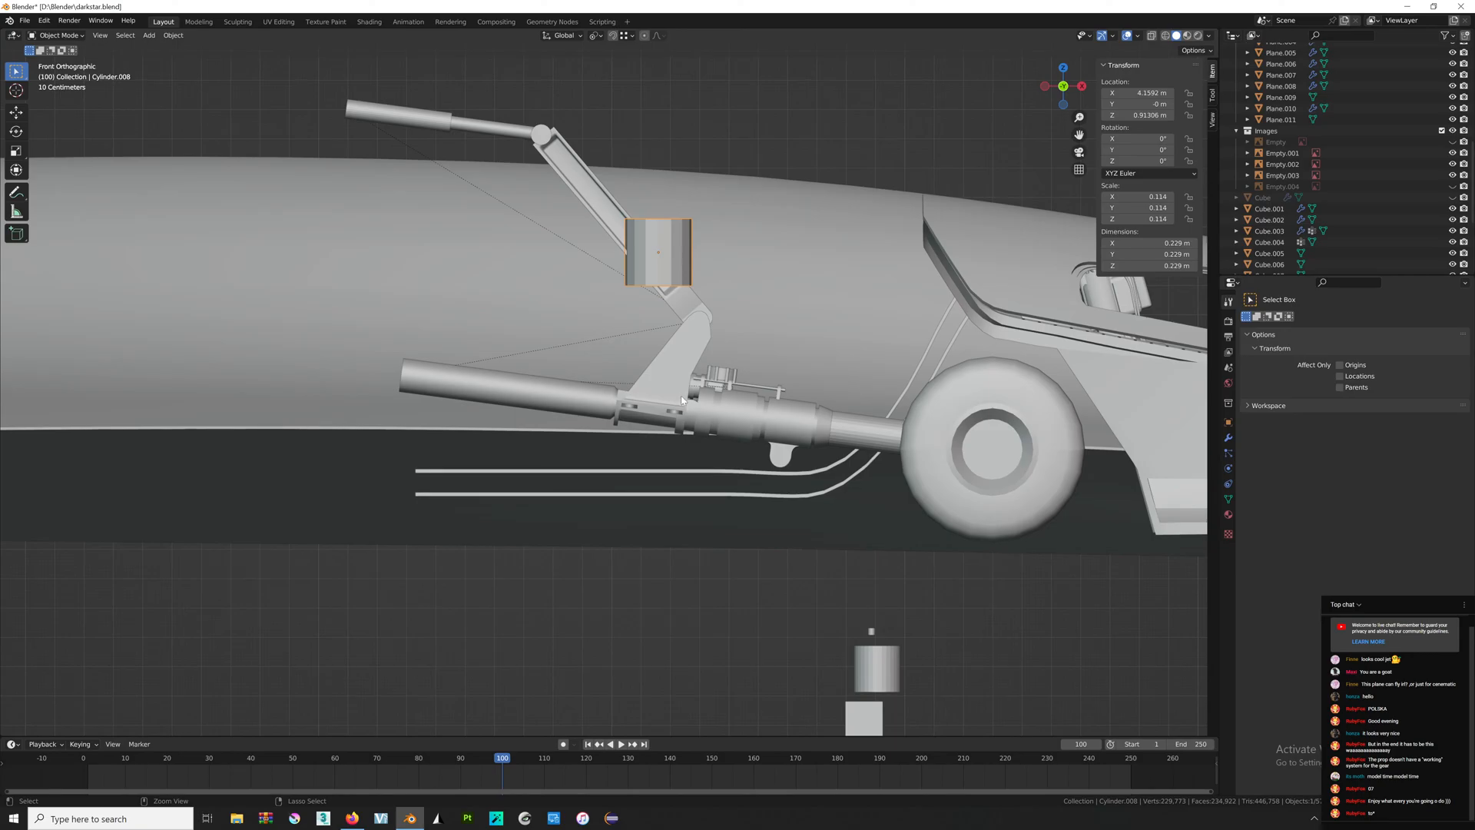
At frame 0, keyframe the thick cylinder's location and rotation, and shift that keyframe to frame 1.
key("shift+Left")
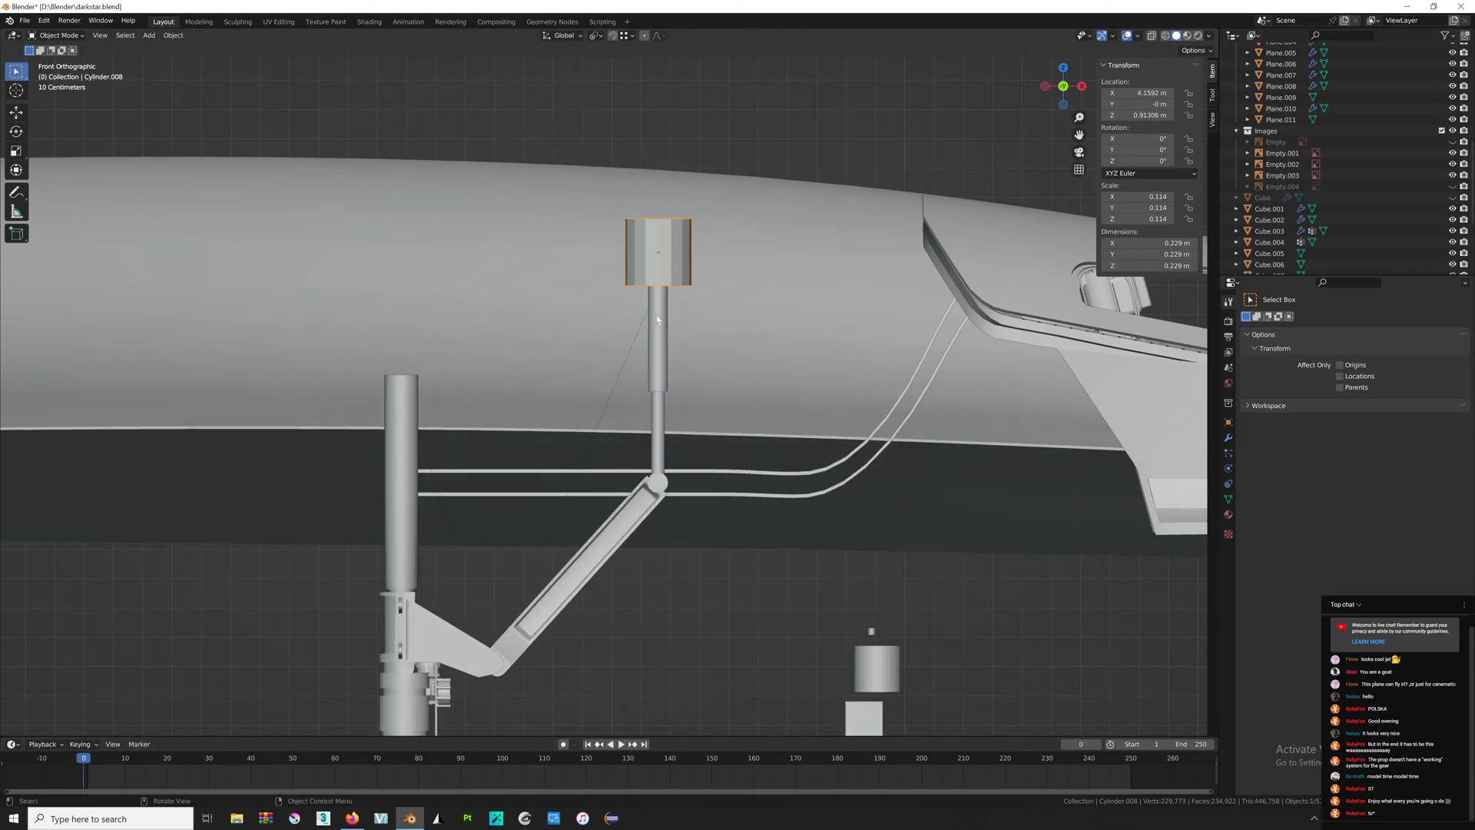
left_click(659, 329)
left_click(390, 508)
left_click(661, 330)
key("i")
left_click(666, 330)
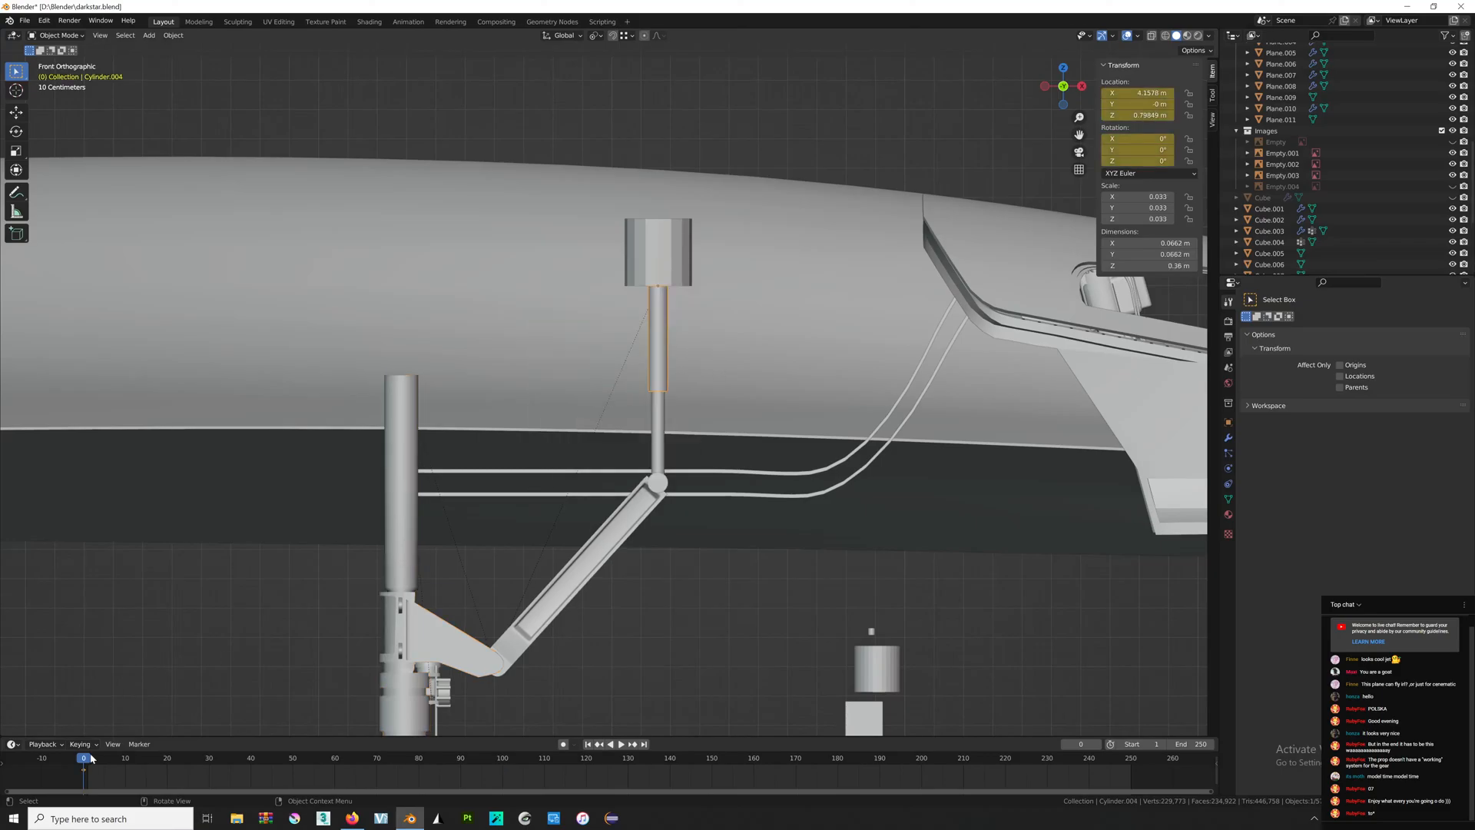
key("g")
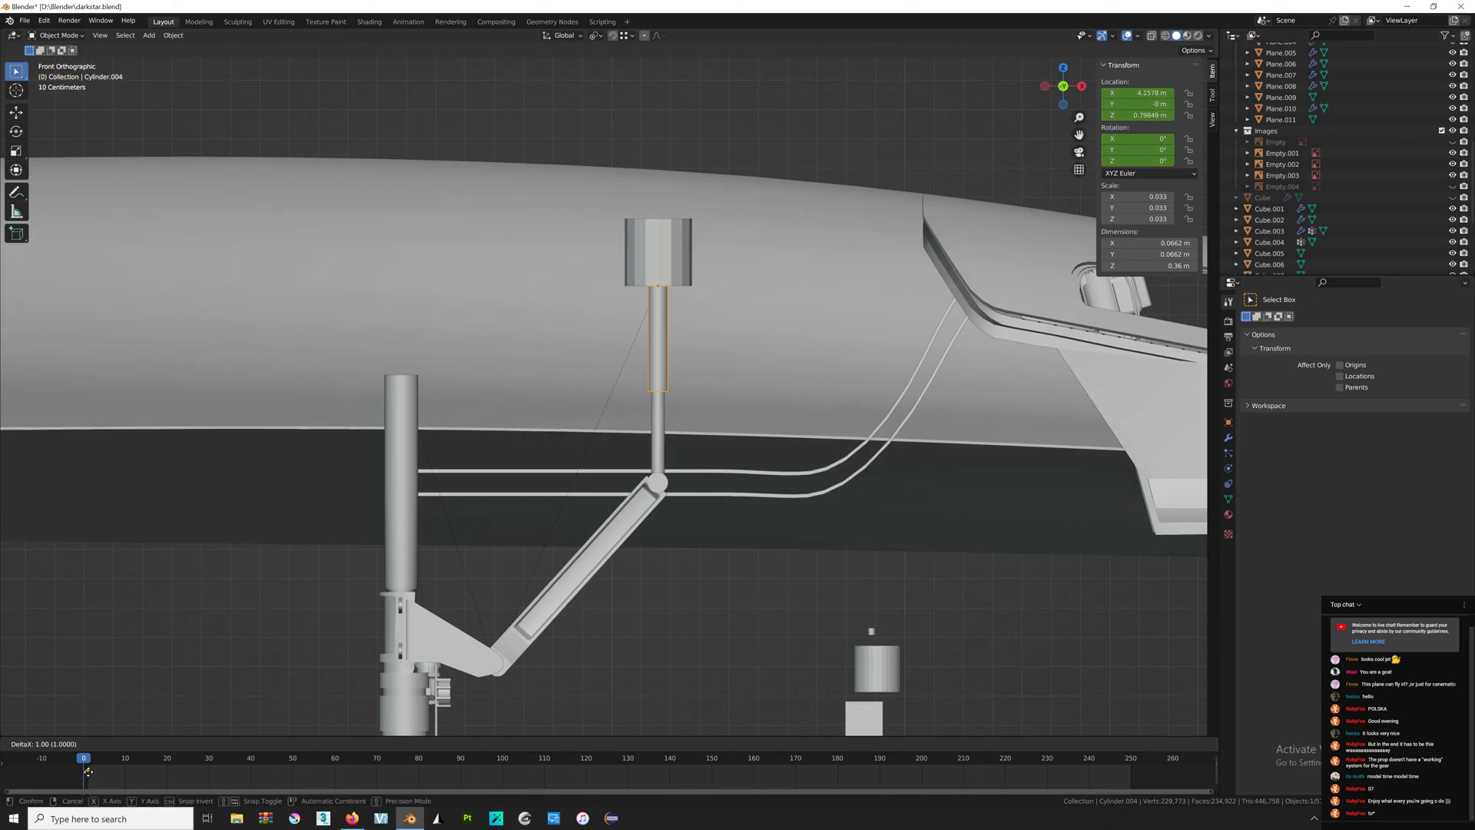
left_click(92, 772)
At frame 100, restrict transforms to origins and move the thick cylinder's origin about 0.674 m along local Z to the folding brace's end.
left_click_drag(91, 770, 440, 761)
key("space")
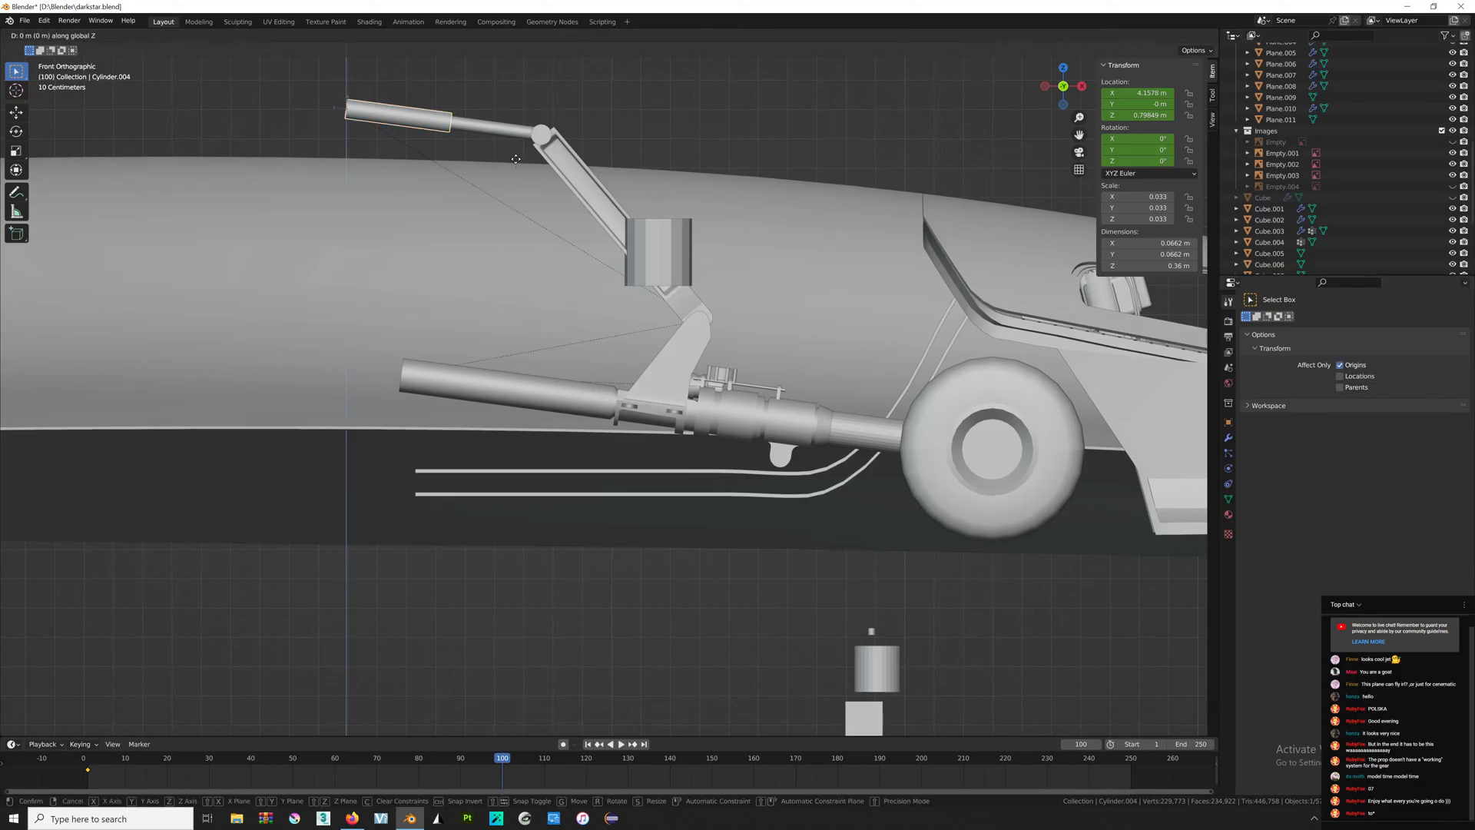
scroll(527, 132, "up", 4)
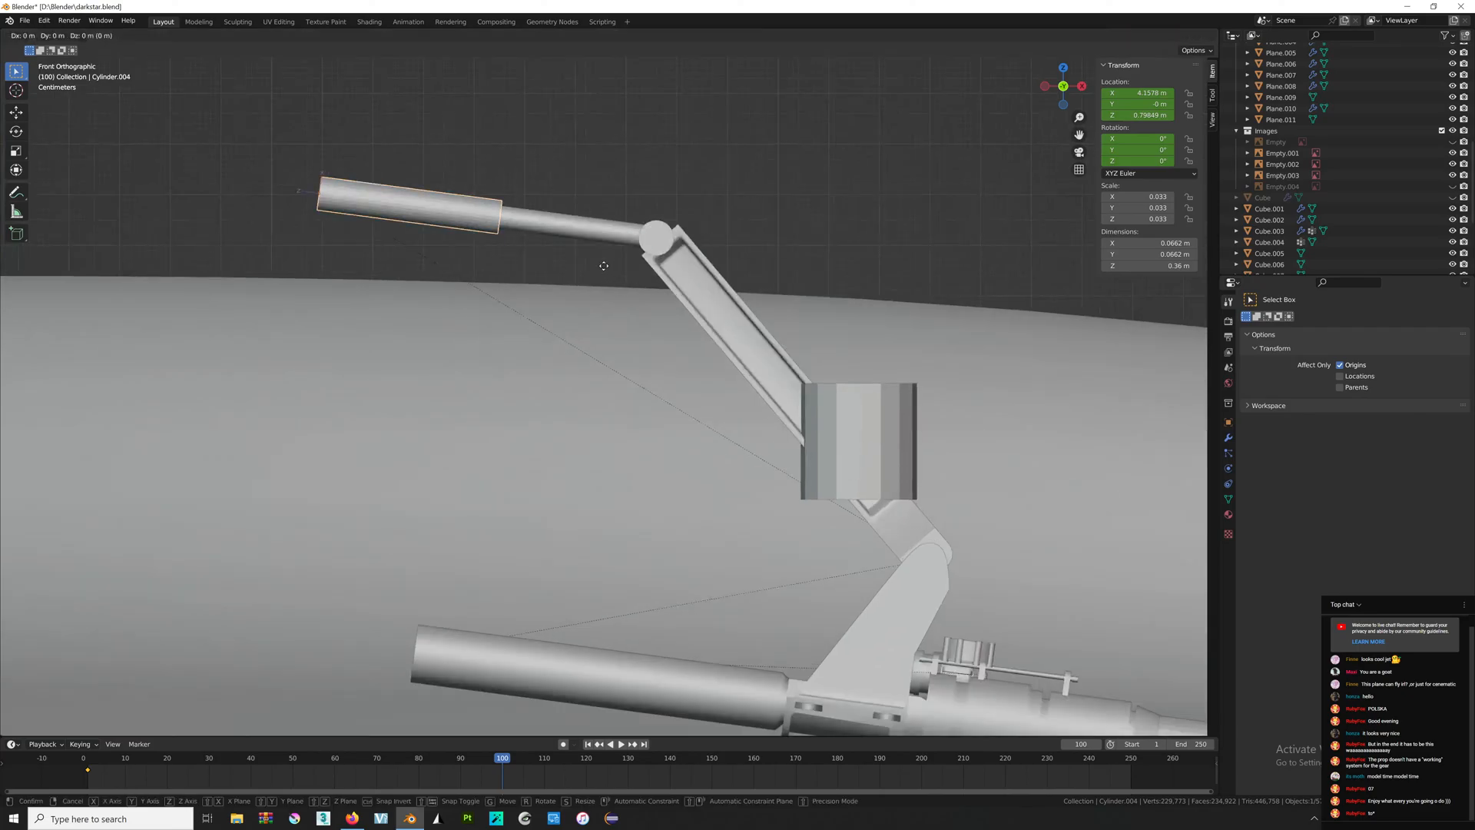
key("g")
key("z")
key("z")
left_click(939, 312)
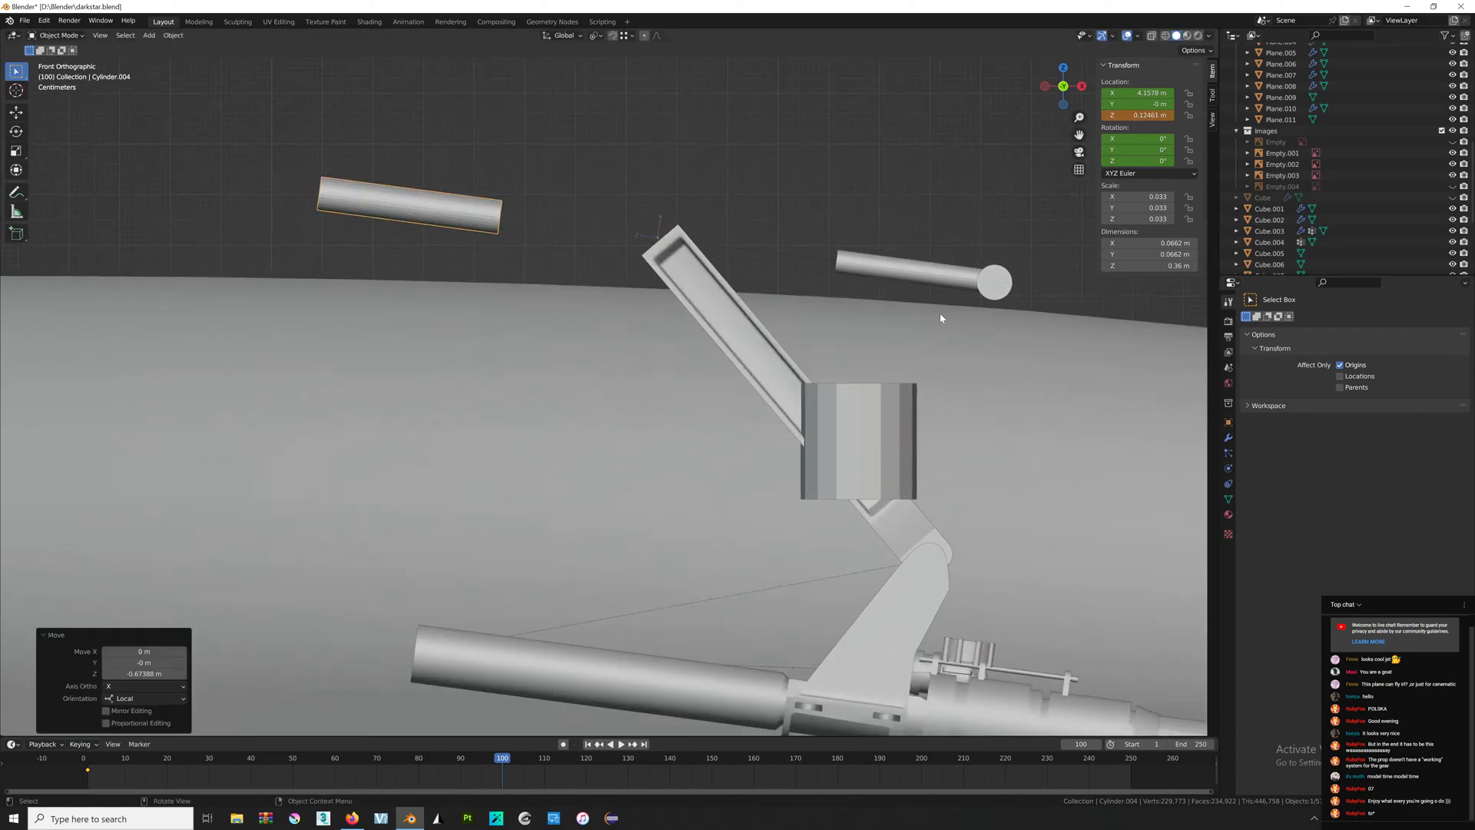
Try moving the actuator rod along its local Z with origin-only transforms still enabled.
left_click(983, 279)
key("z")
key("z")
left_click(764, 256)
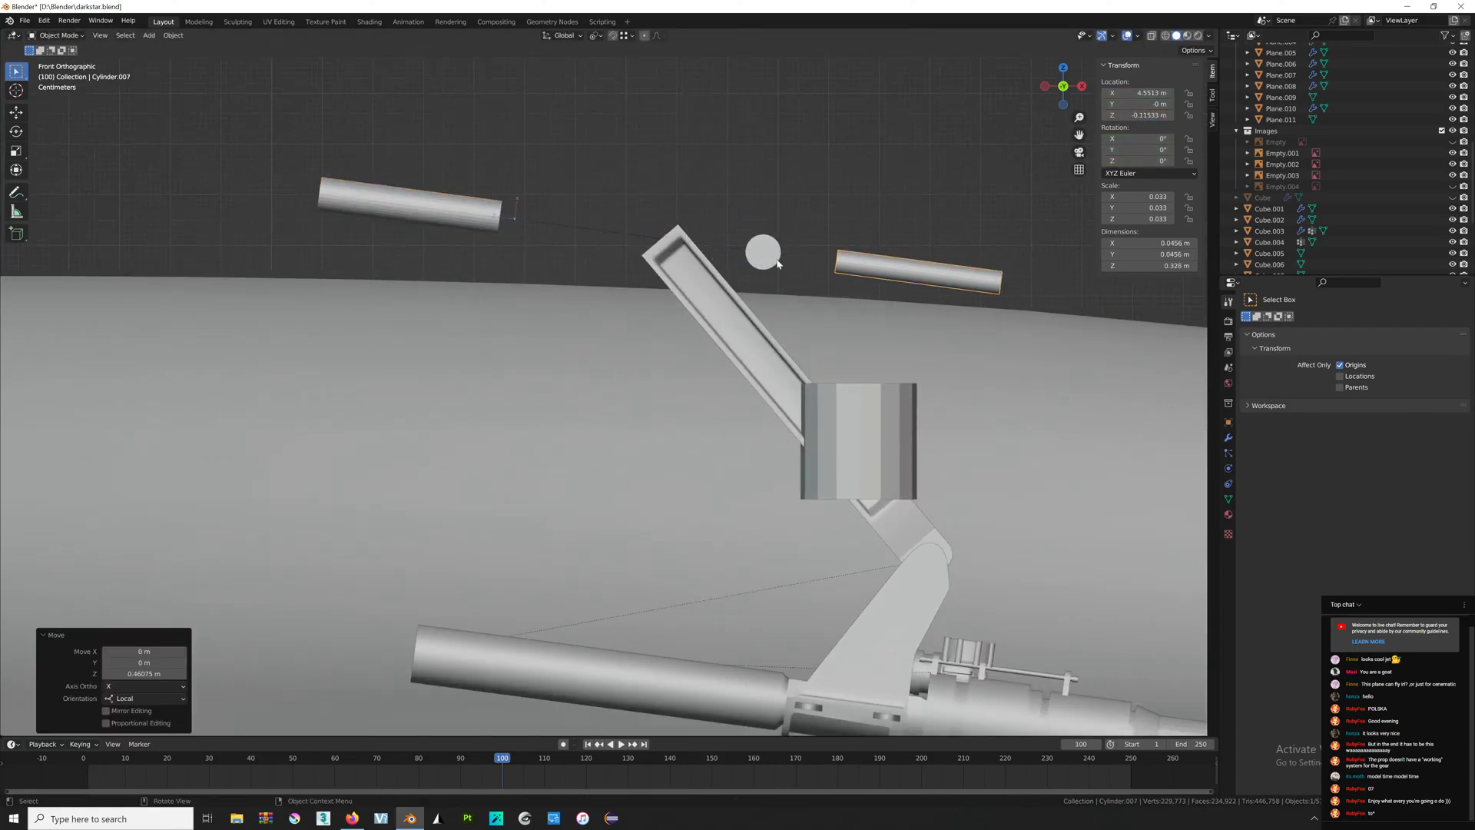
key("ctrl+z")
Disable origin-only transforms and move the rod with its end disc along local Z back onto the folding brace's end.
left_click(1369, 364)
key("g")
key("z")
key("z")
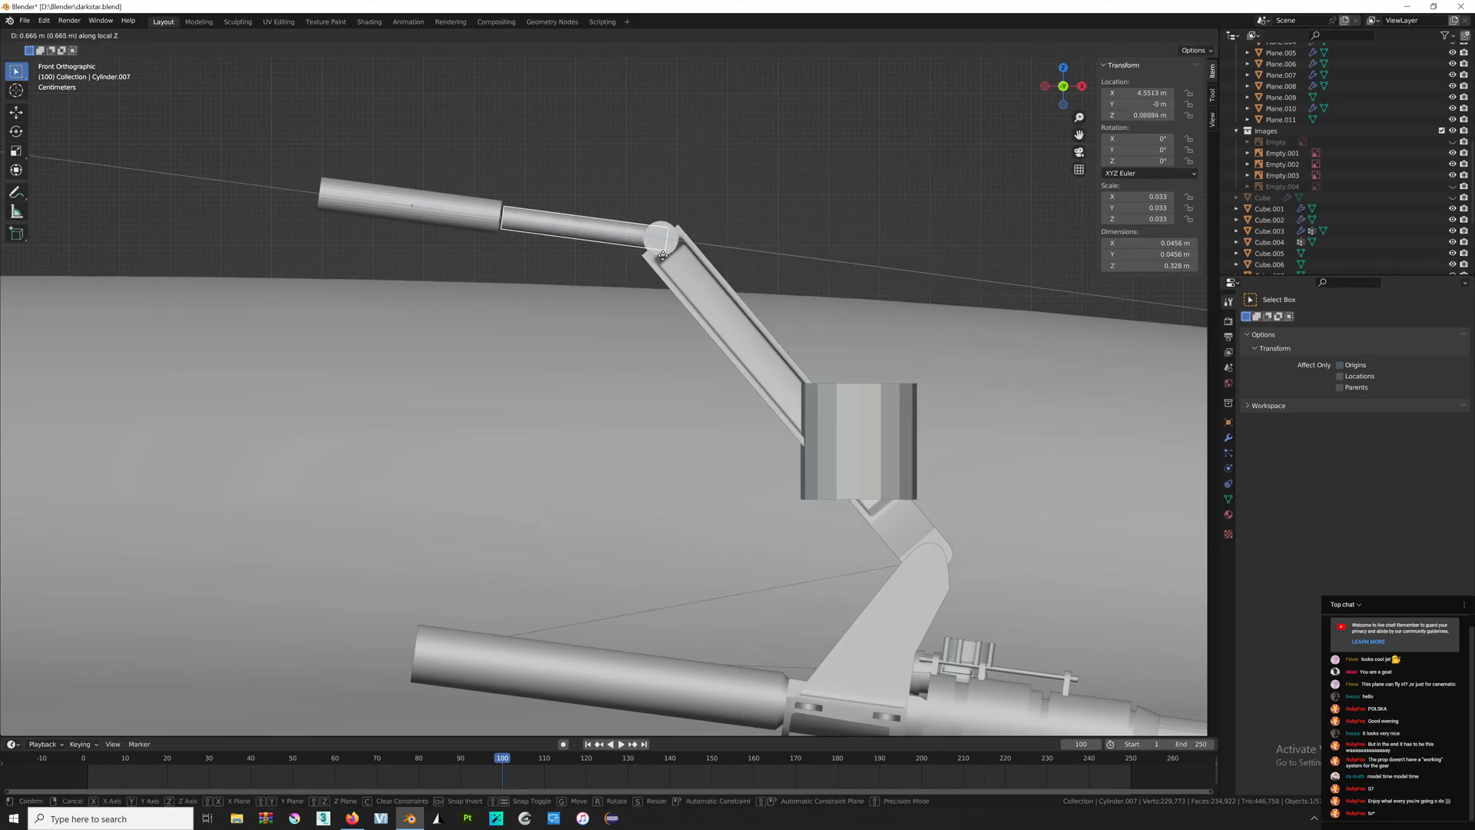
left_click(660, 254)
Try rotating the thick cylinder and its rod downward about the pivot at the folding brace's end.
left_click(464, 214)
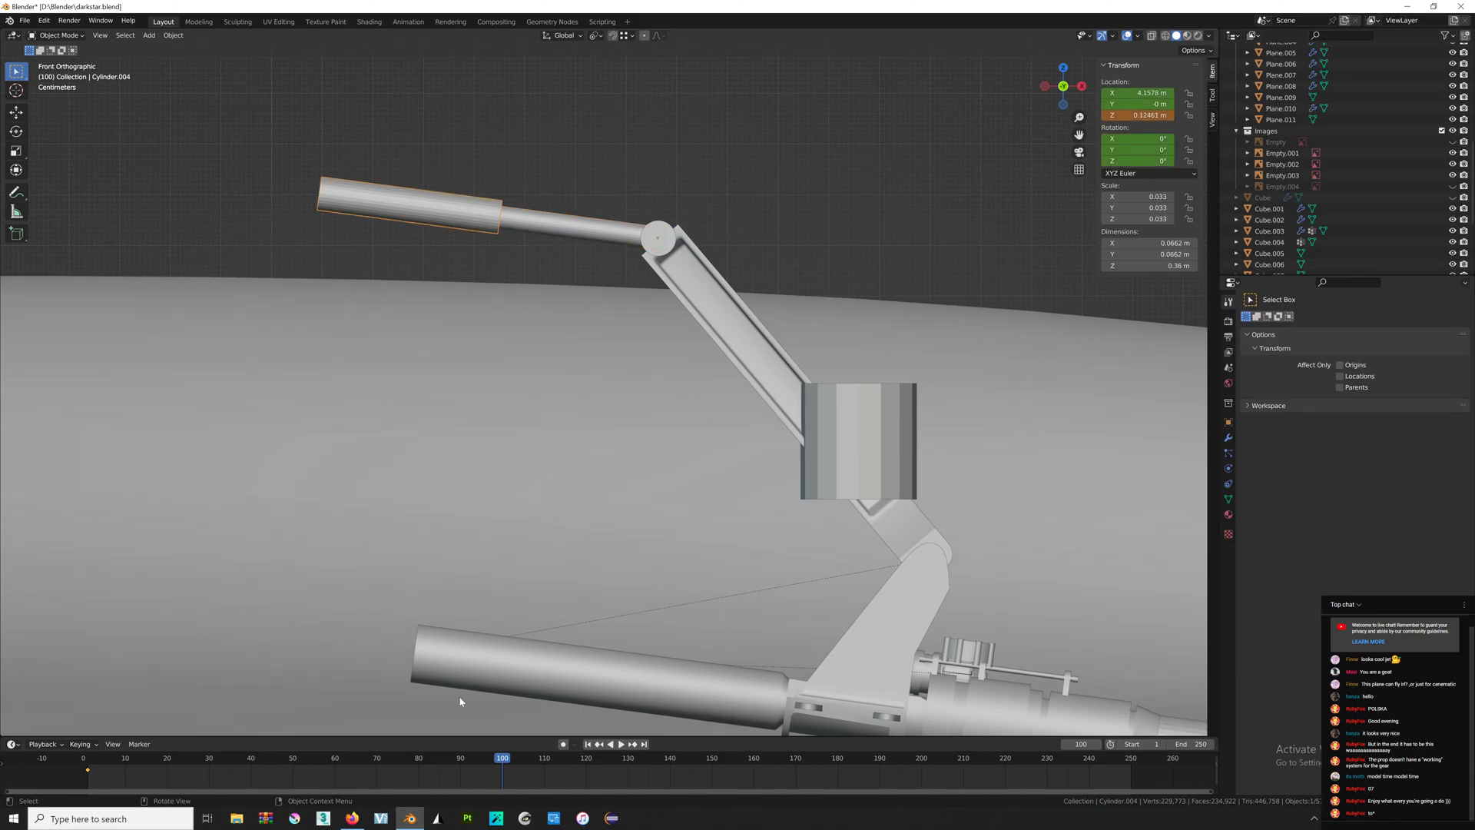
key("r")
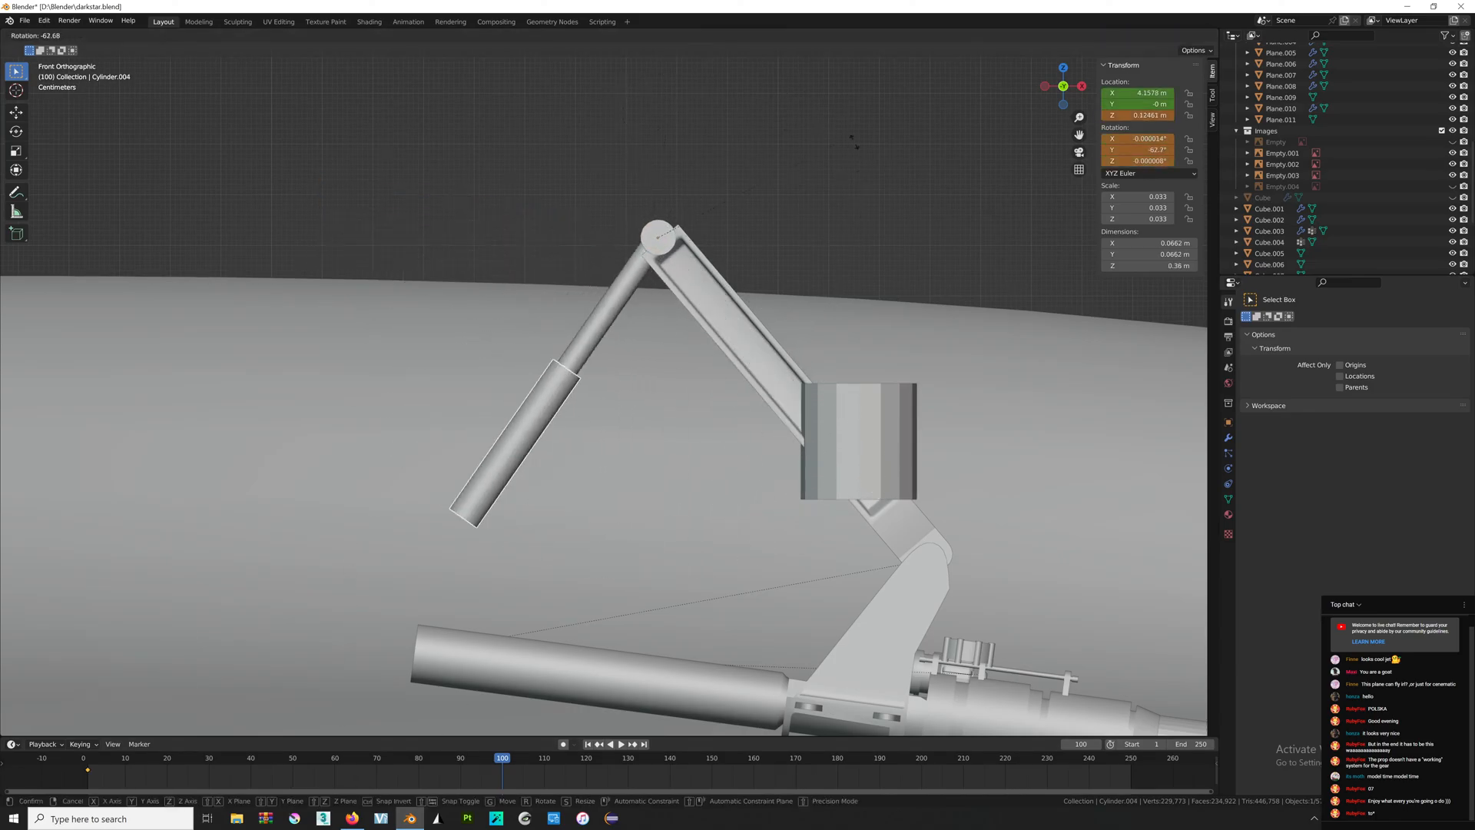
left_click(570, 401)
key("ctrl+z")
Rotate the folding brace down until it lies nearly level above the folded main strut.
left_click(754, 355)
key("r")
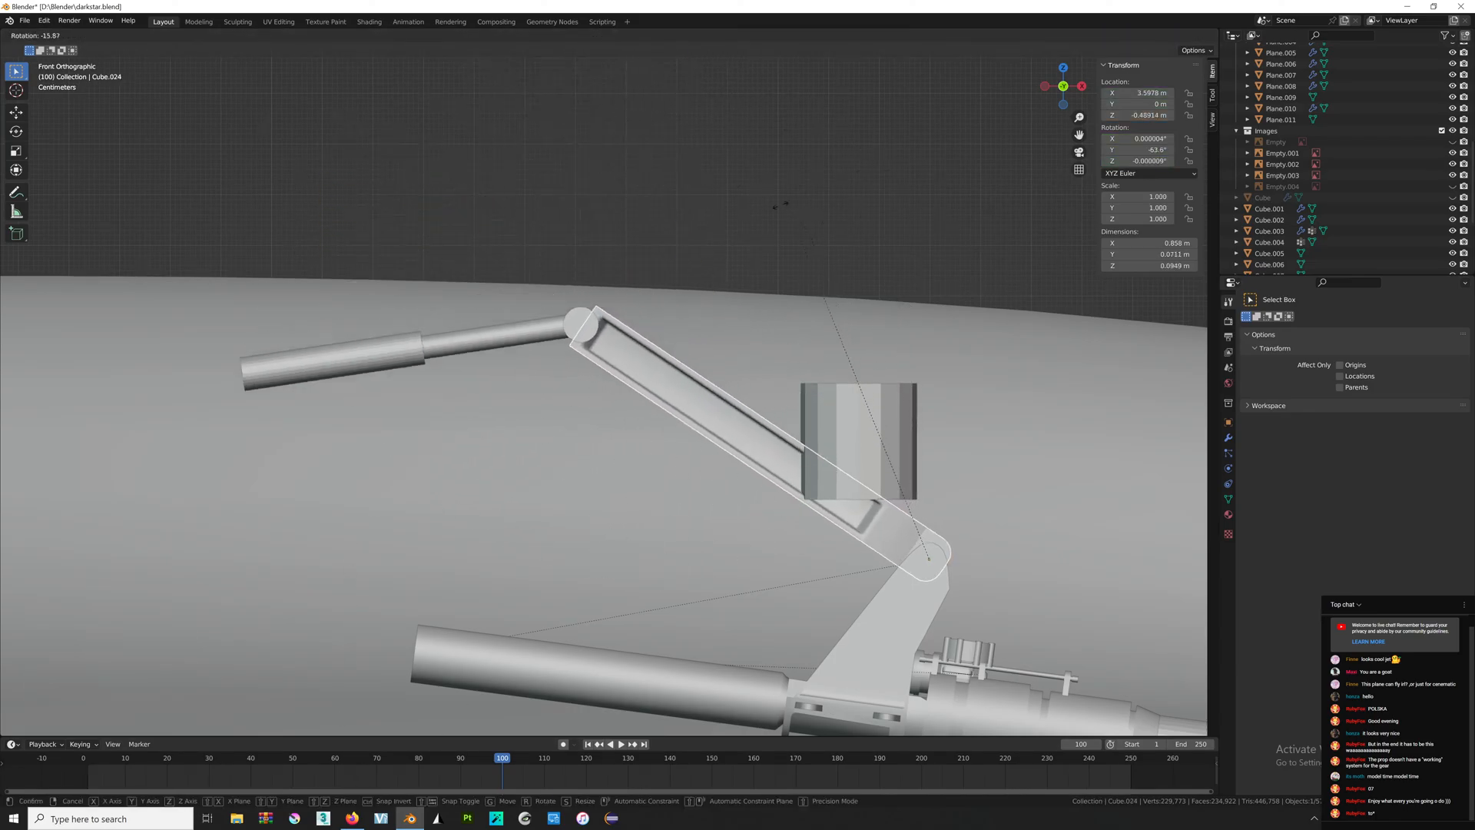
left_click(525, 234)
Rotate the thick cylinder 212° so the actuator reaches the enlarged marker cylinder, and keyframe its location and rotation at frame 100.
left_click(289, 675)
key("r")
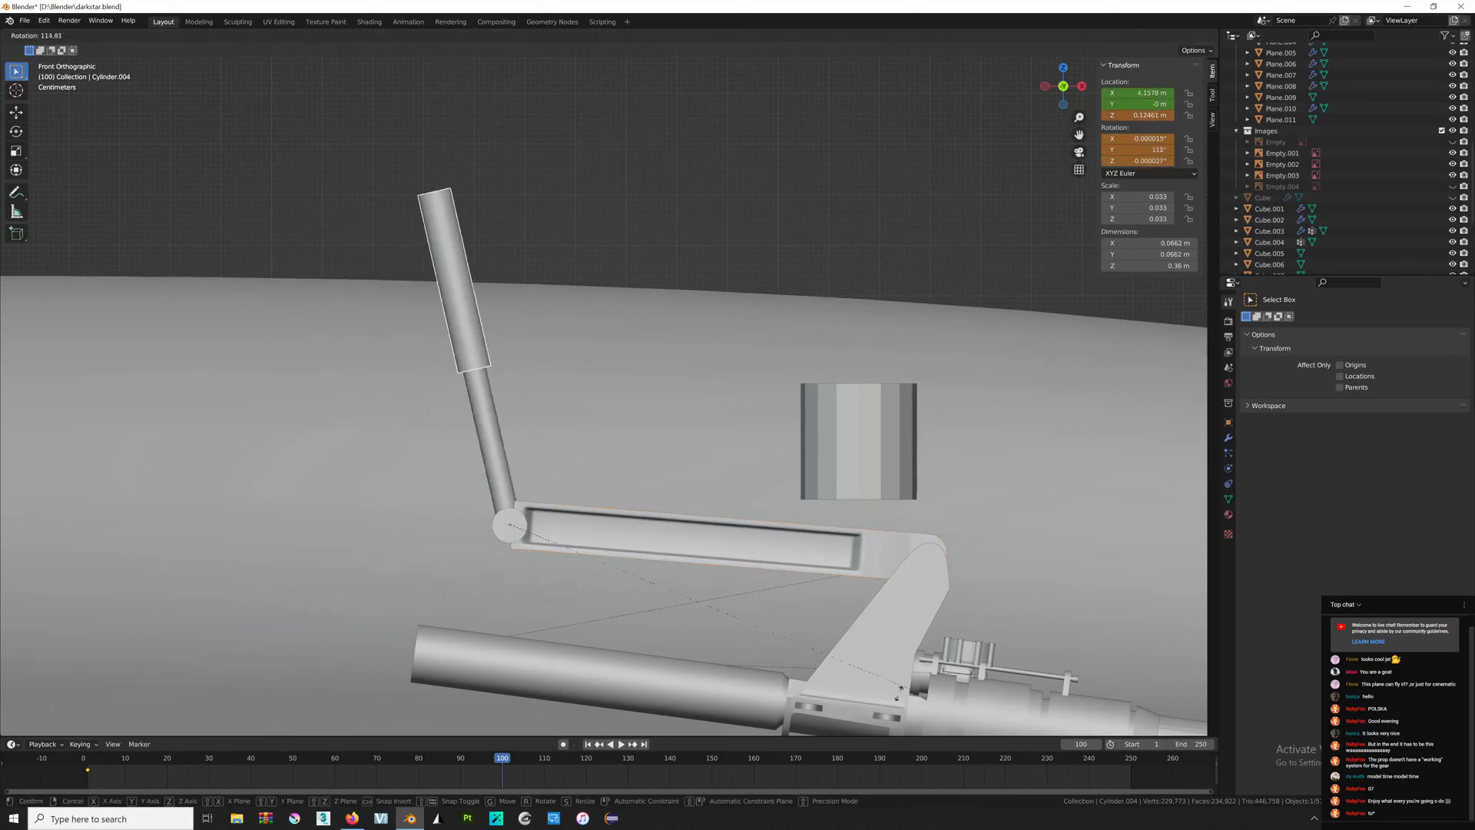
left_click(427, 666)
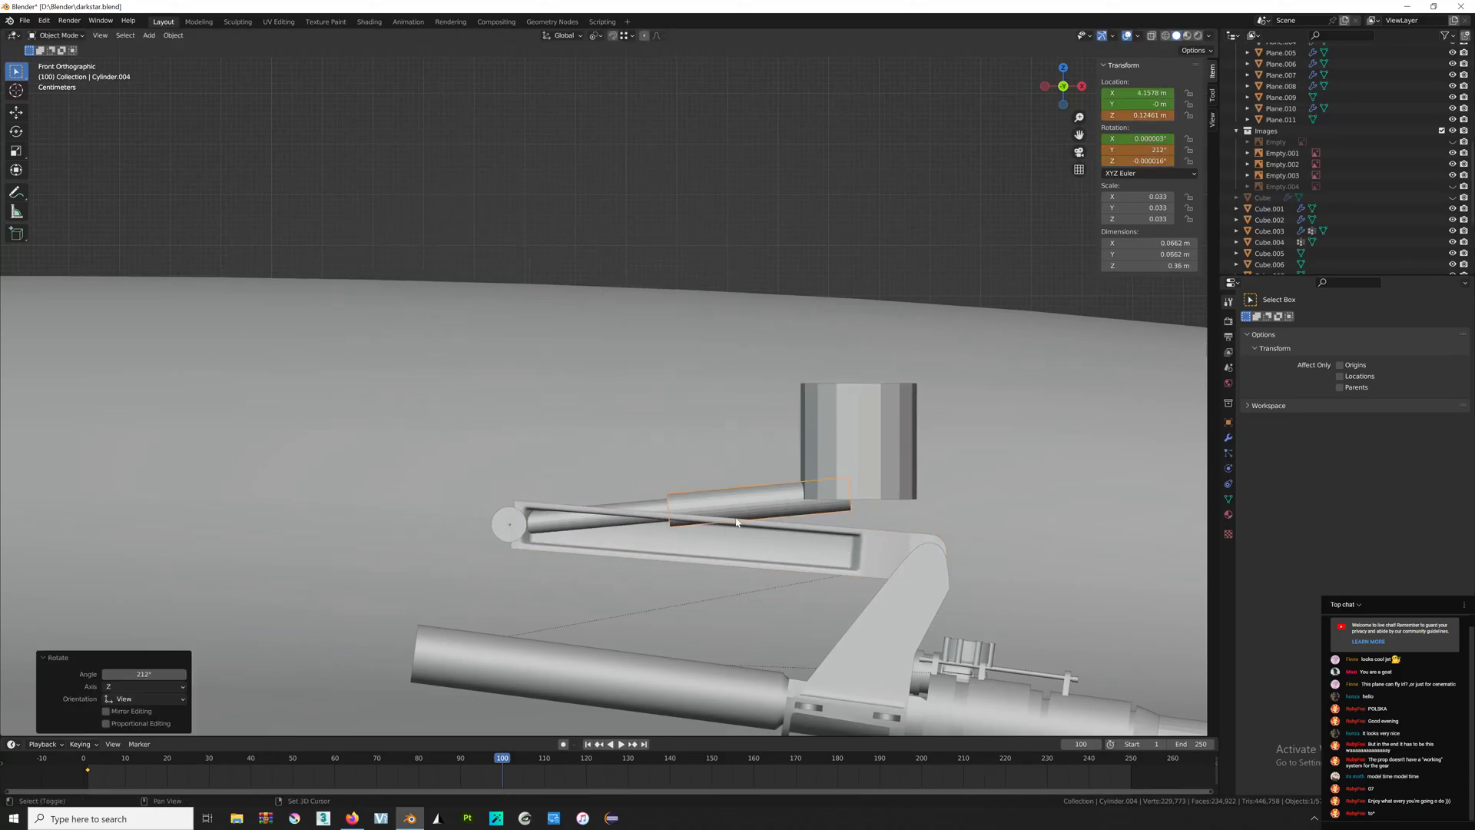
middle_click_drag(735, 520, 713, 383, "shift")
key("i")
left_click(718, 381)
Scrub and play the timeline to examine how the actuator moves during the strut's retraction.
scroll(717, 382, "down", 3)
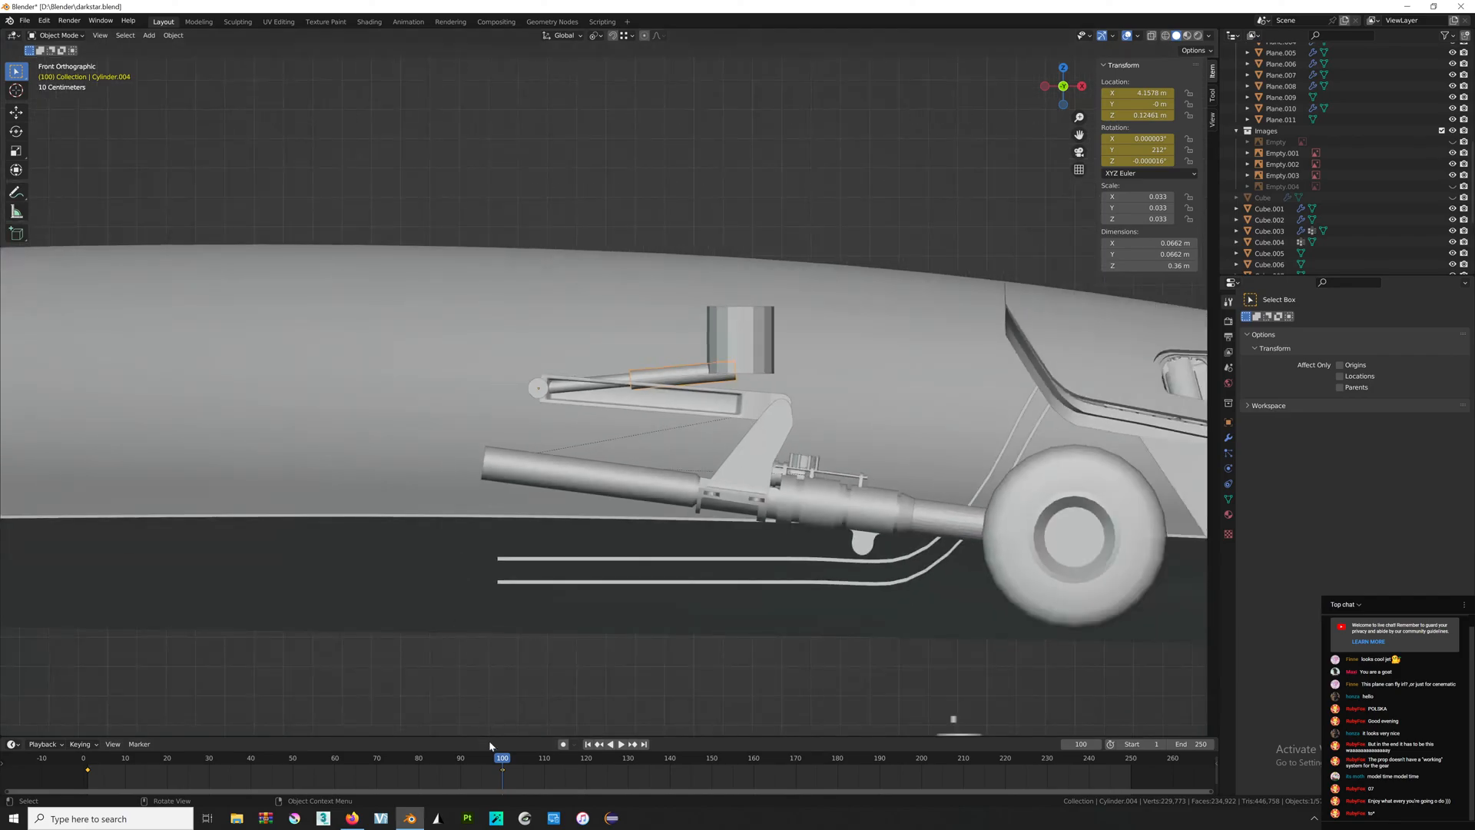
left_click(477, 760)
left_click_drag(457, 762, 276, 758)
key("space")
Switch to the virtual desktop named Blender, where OBS Studio and Voicemod are open.
key("alt+Tab")
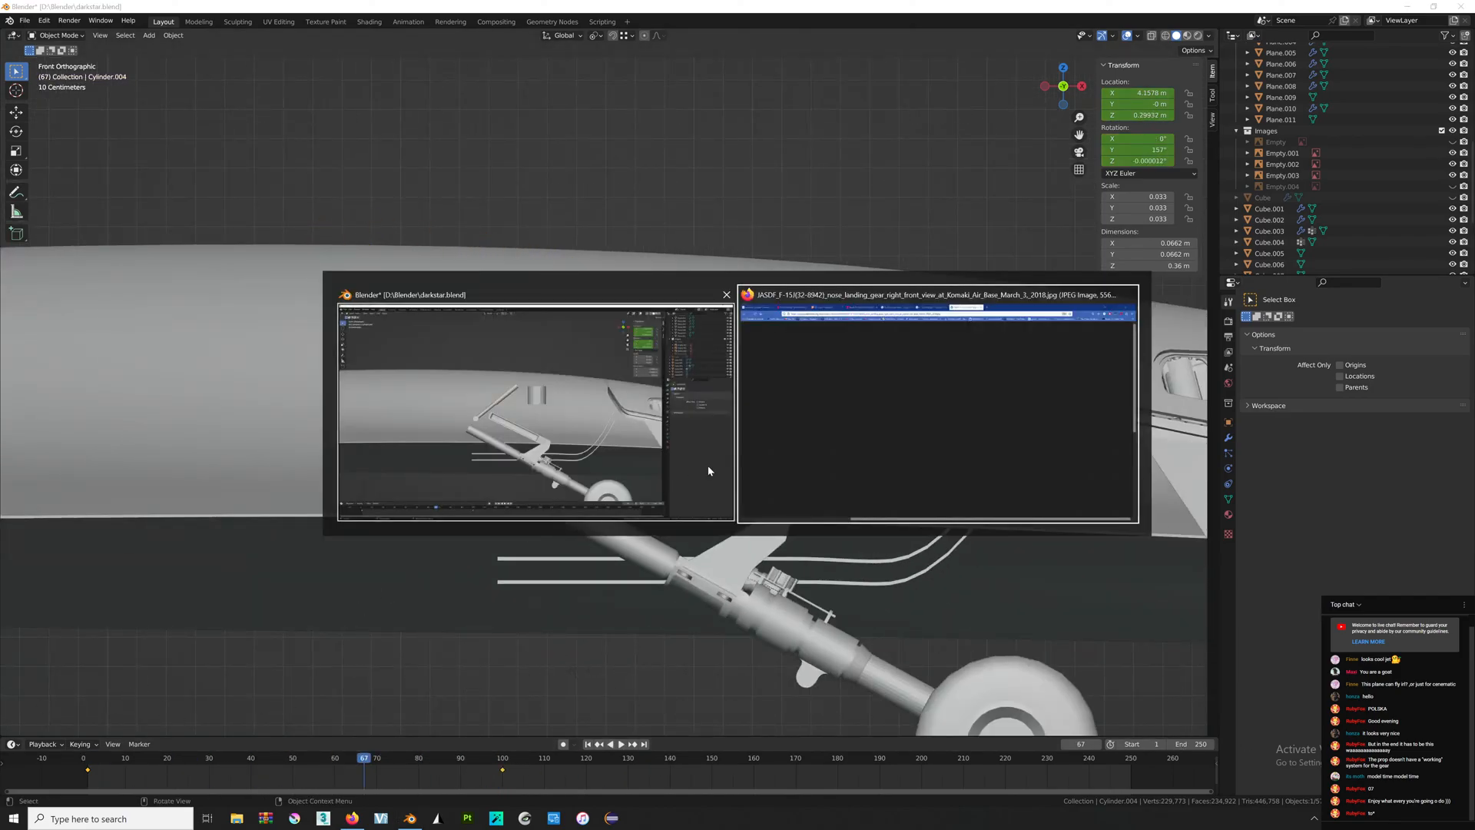
key("super+Tab")
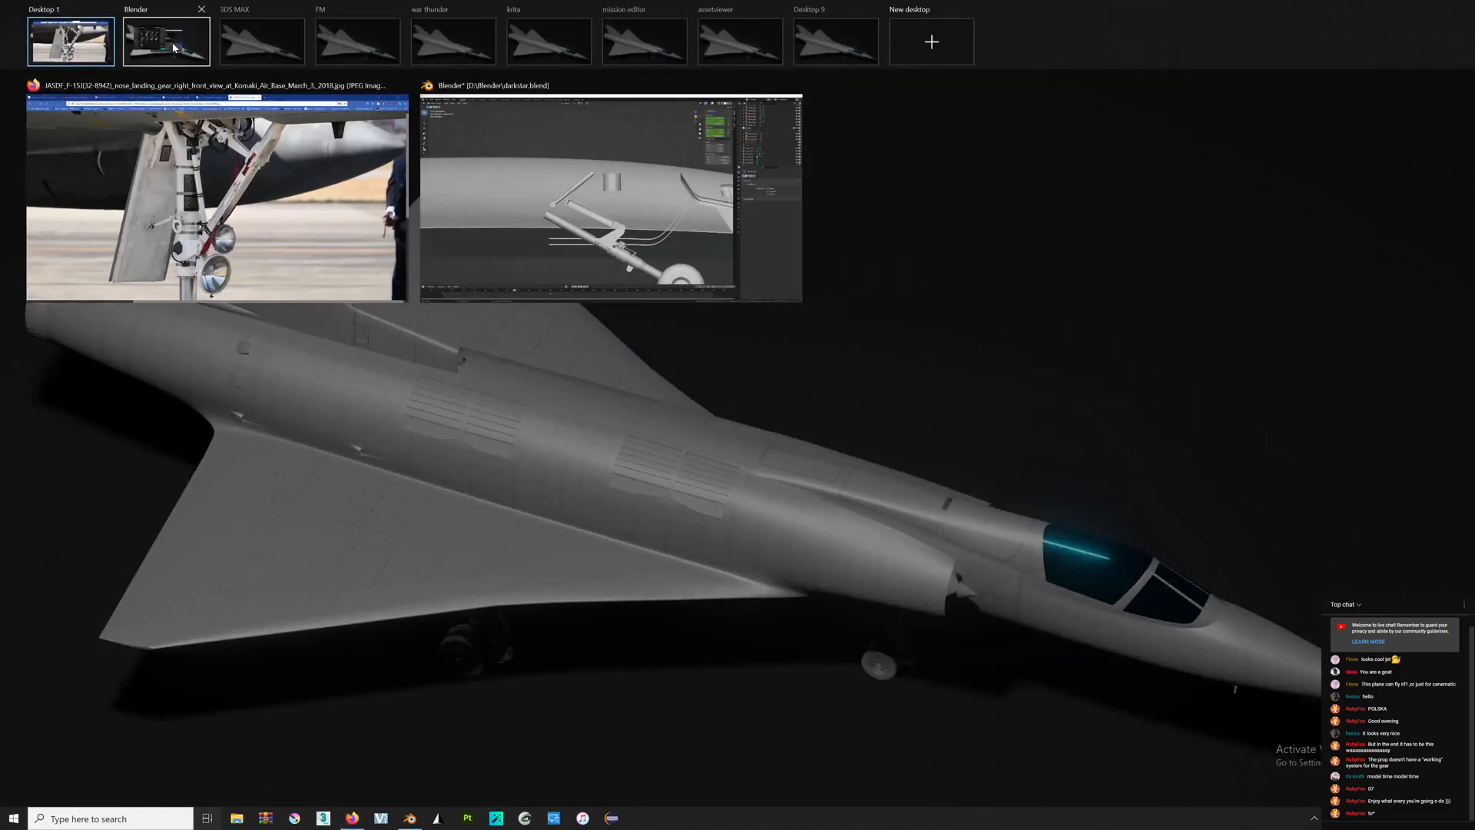
left_click(198, 57)
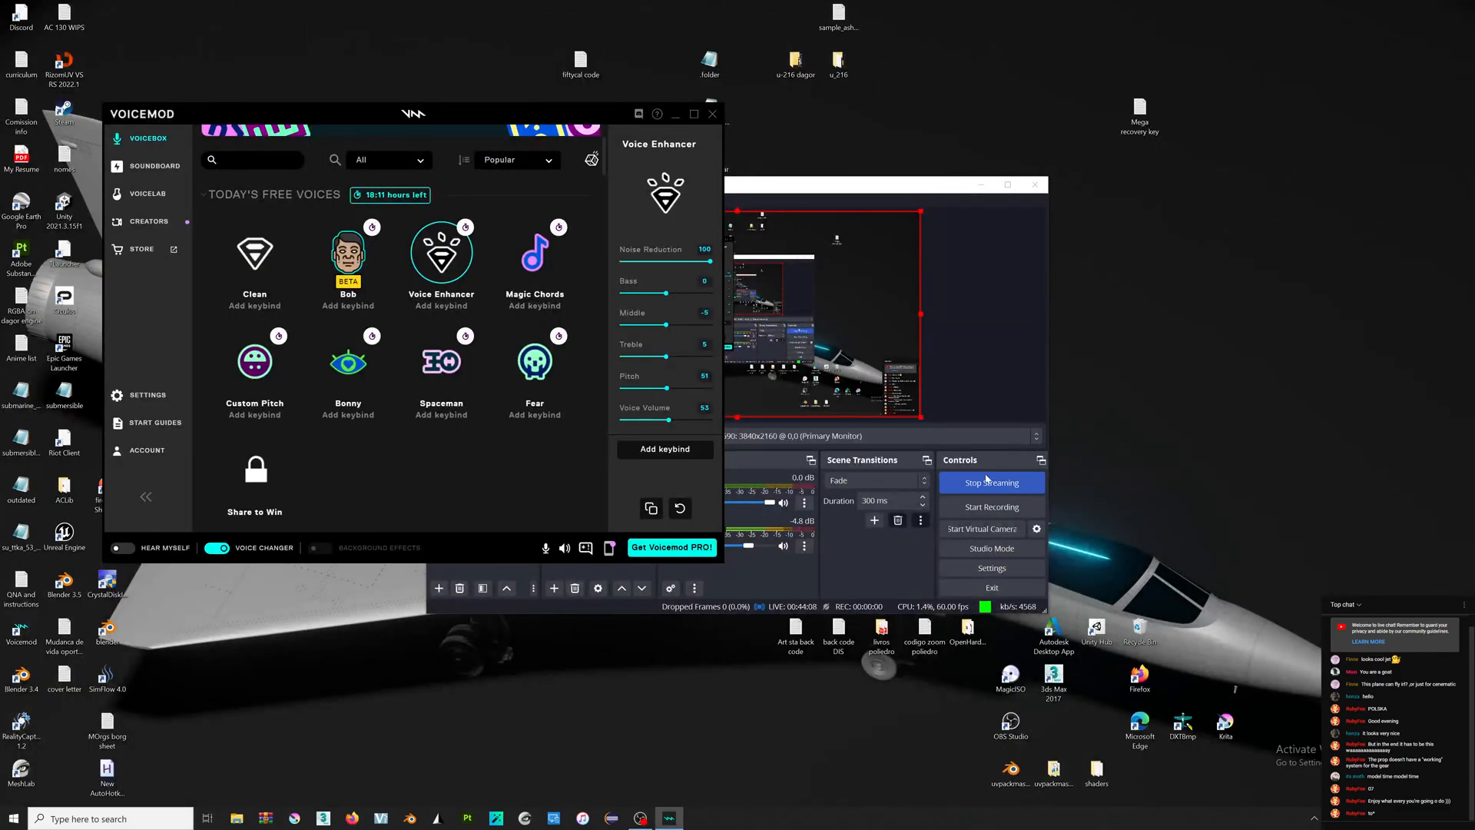